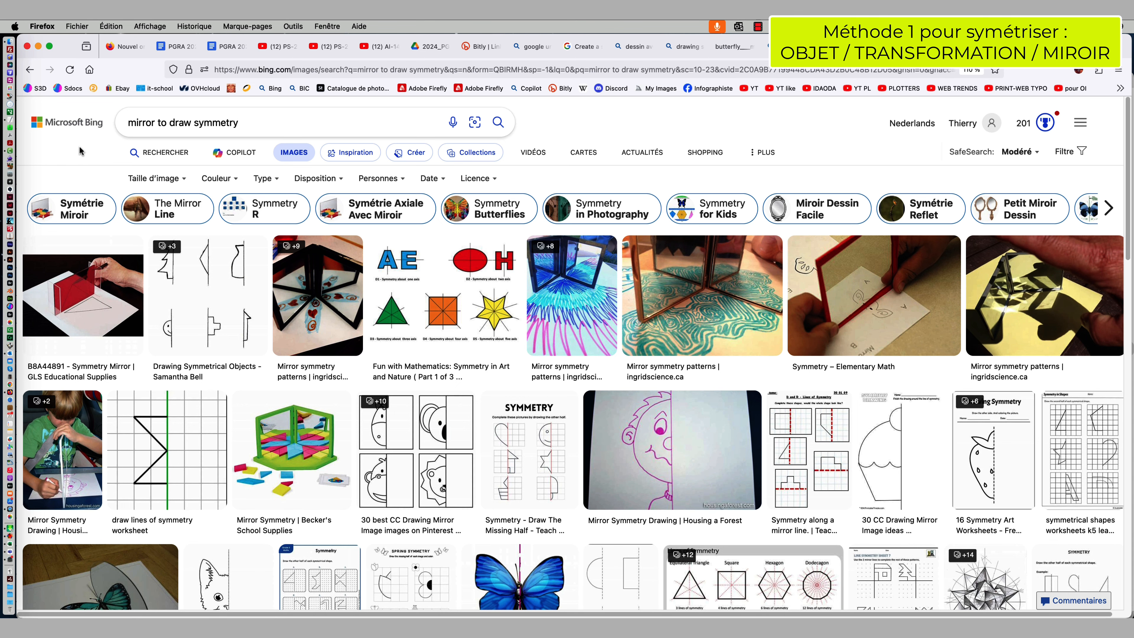
- Enlarge the "Mirror Symmetry Drawing" photo in the image results, and switch to the face drawing in Illustrator
click(70, 429)
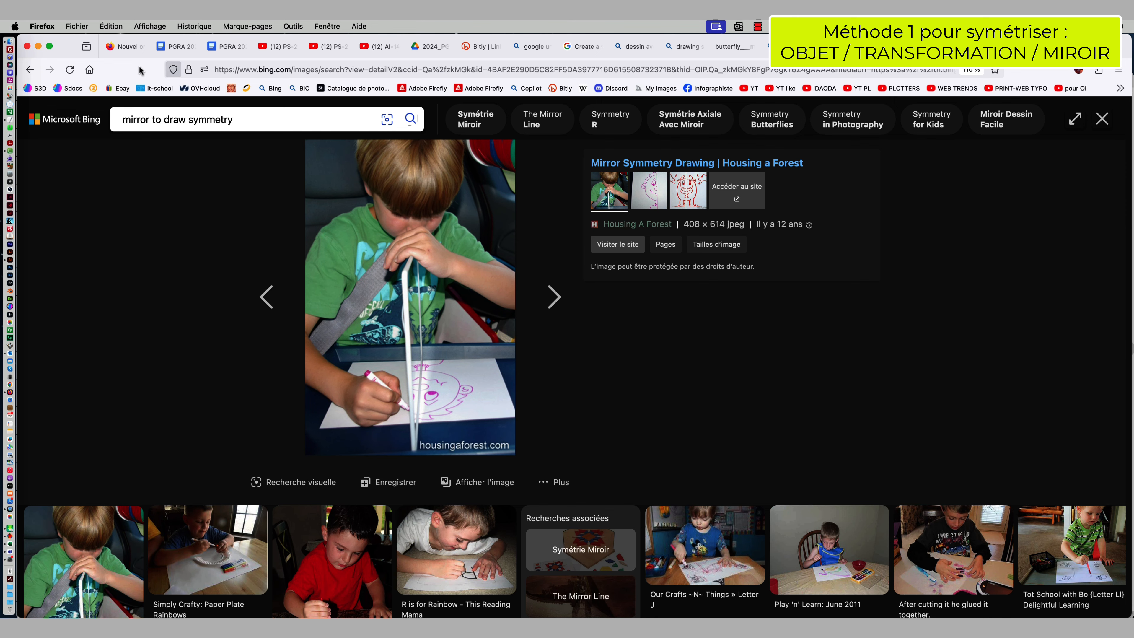
click(39, 47)
click(359, 212)
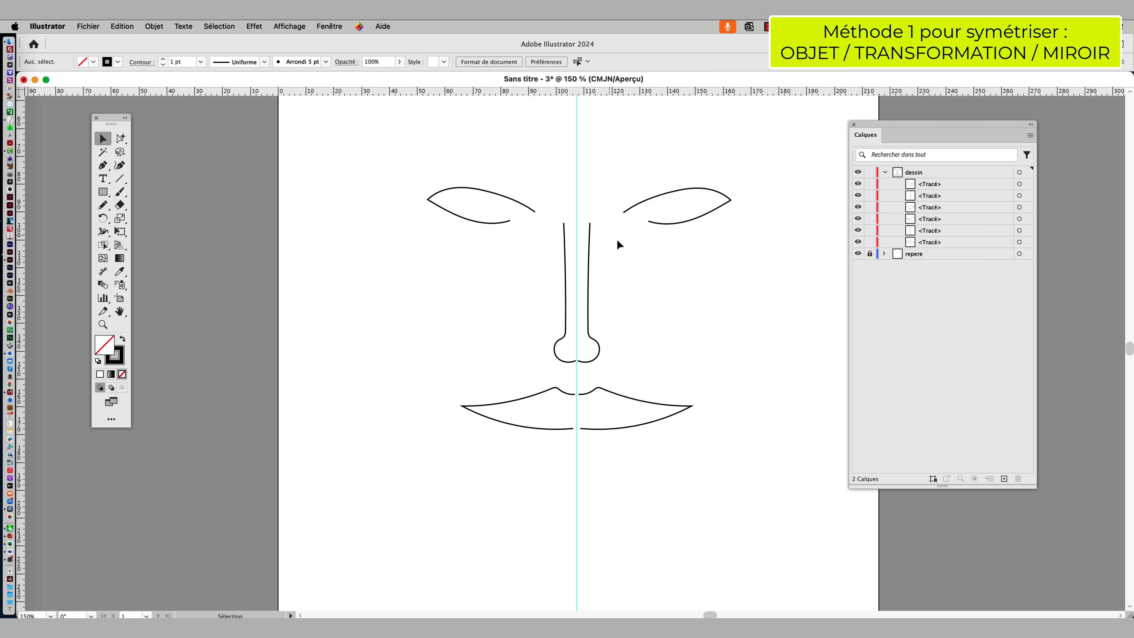
- Select the paths forming one half of the face, left of the guide, and clear the selection
drag(444, 157, 568, 438)
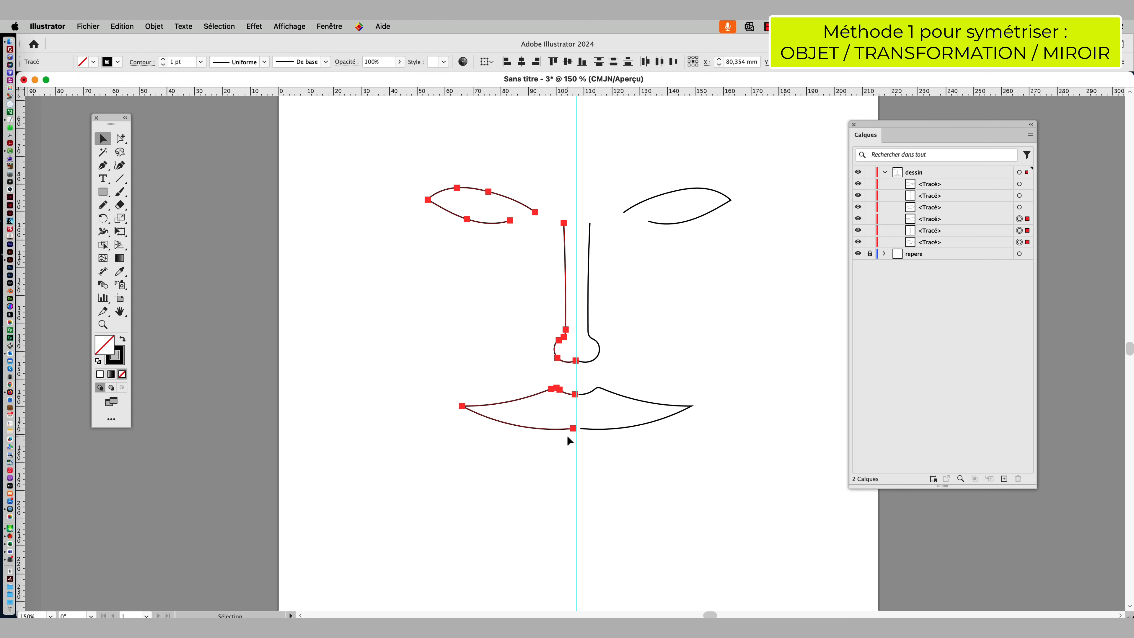
click(553, 458)
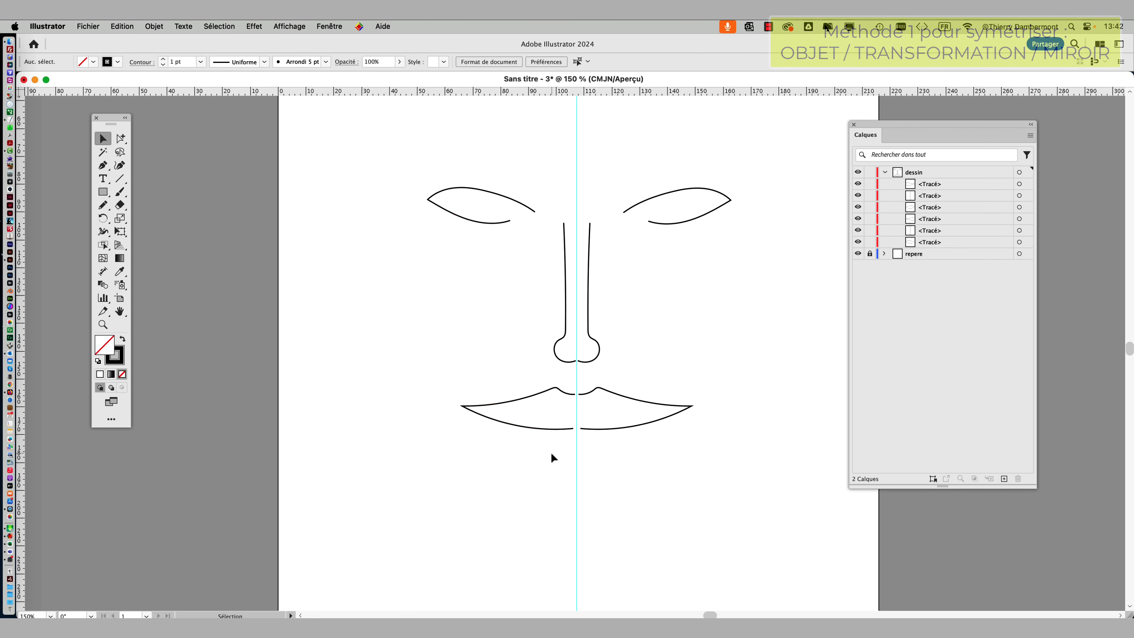
- Create a new blank document
click(88, 26)
click(98, 43)
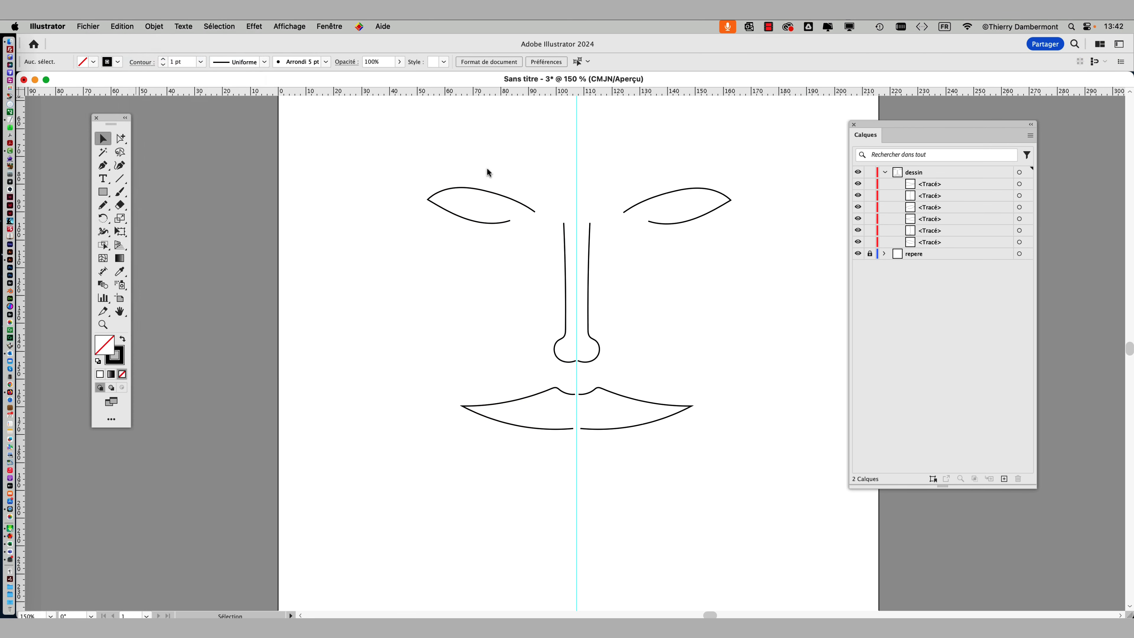
click(857, 442)
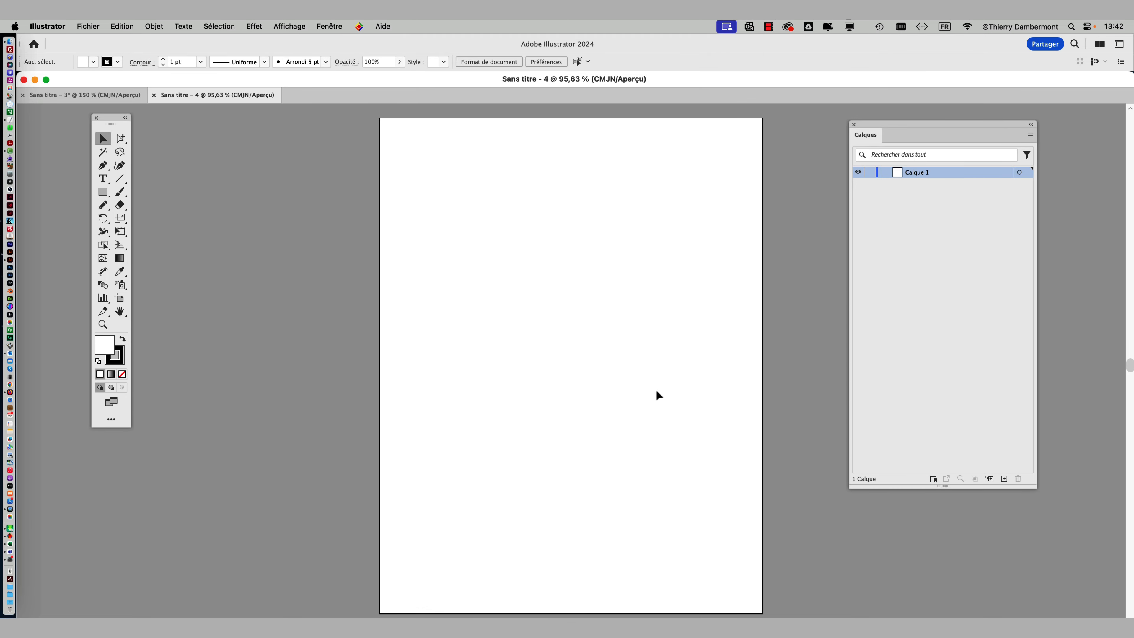
- Display the rulers and place a vertical guide near the middle of the page, at about 106 mm
drag(495, 290, 476, 280)
key(super+r)
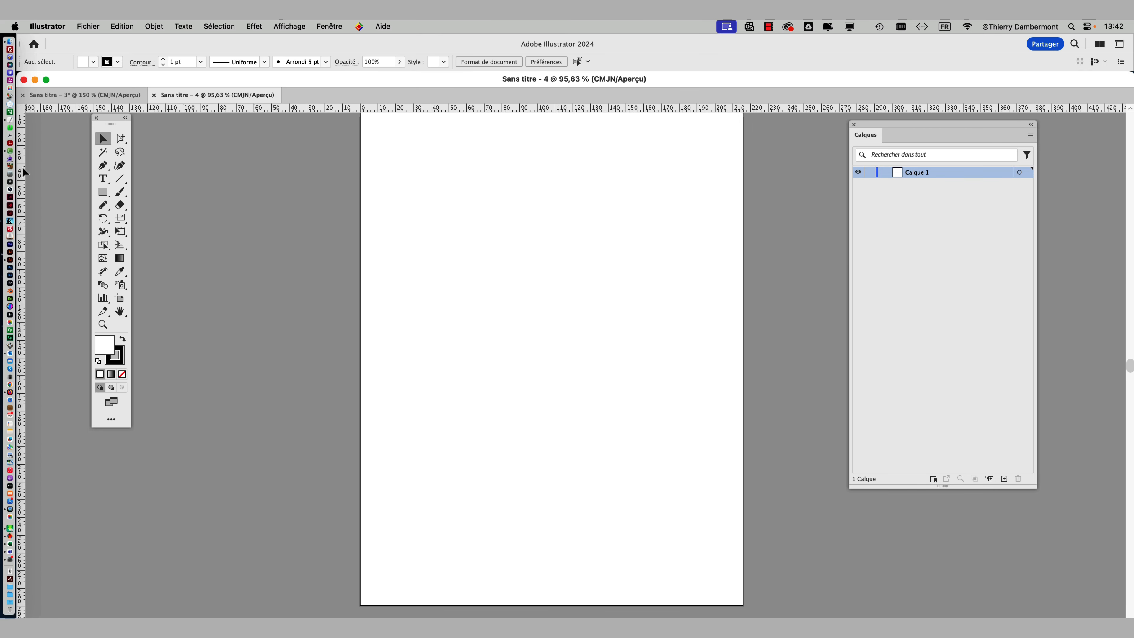
drag(24, 172, 547, 221)
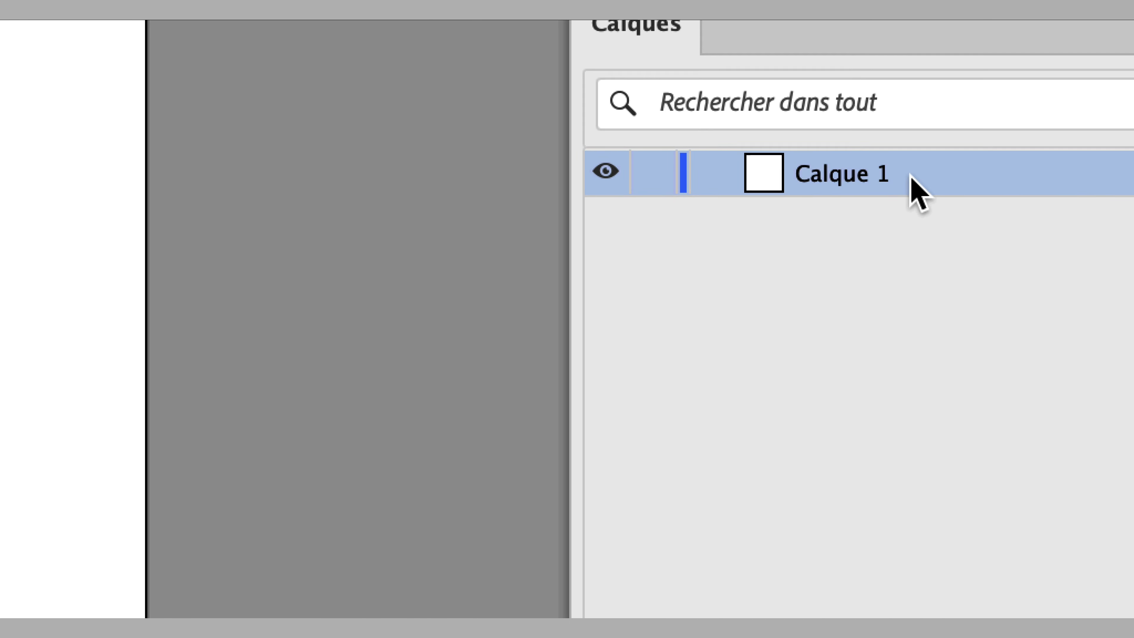
- Rename the layer holding the guide to "repere" and lock it
double_click(922, 173)
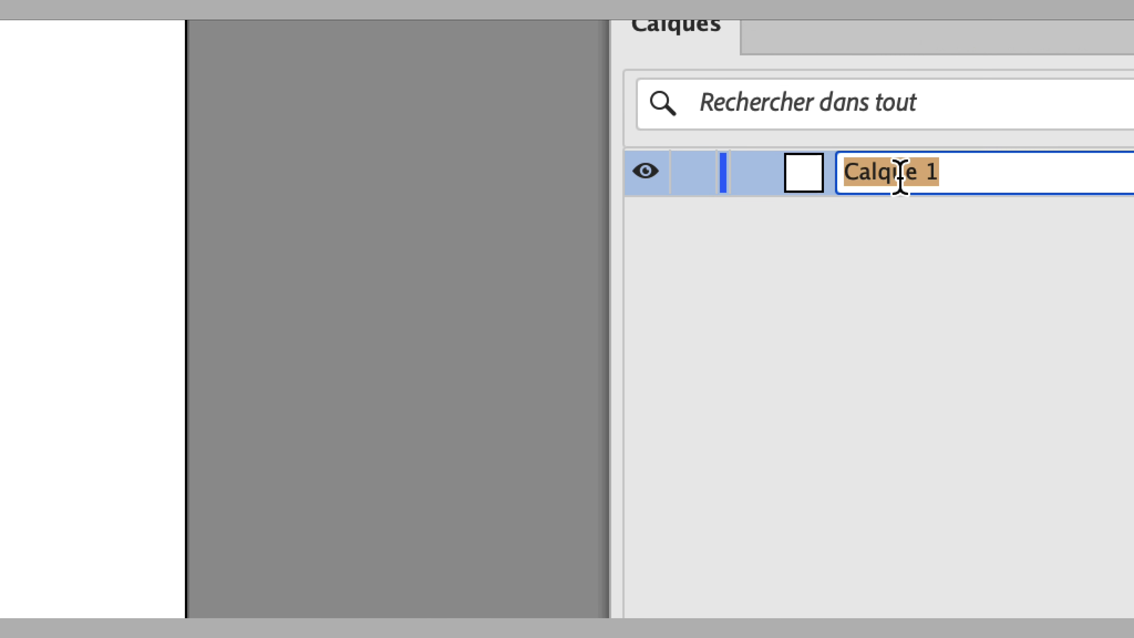
text(rep)
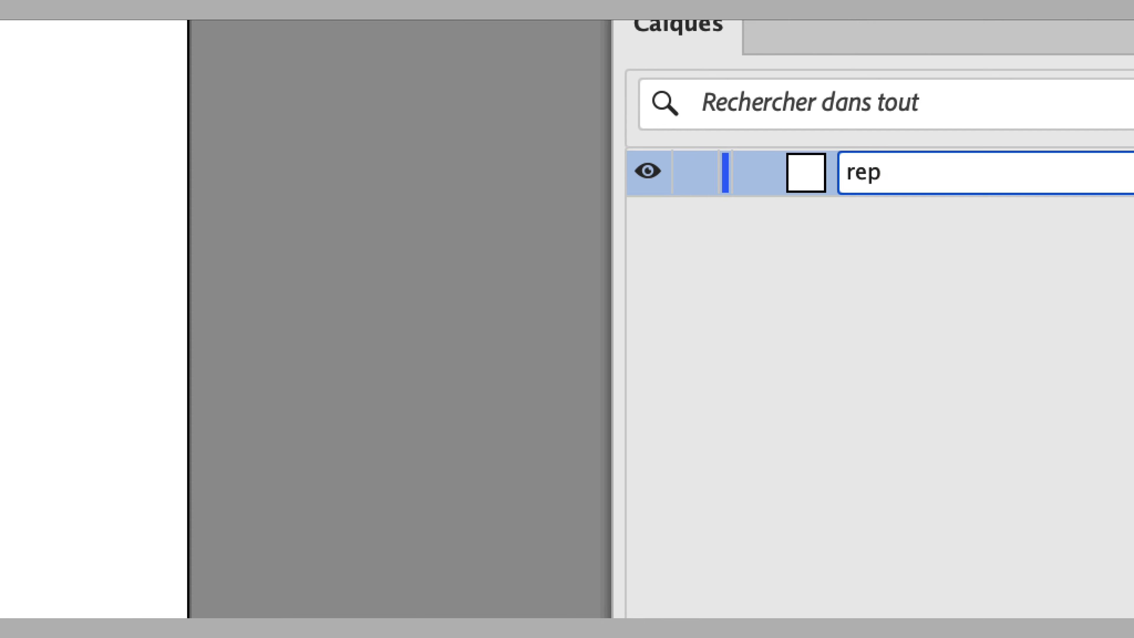
text(ere)
click(926, 243)
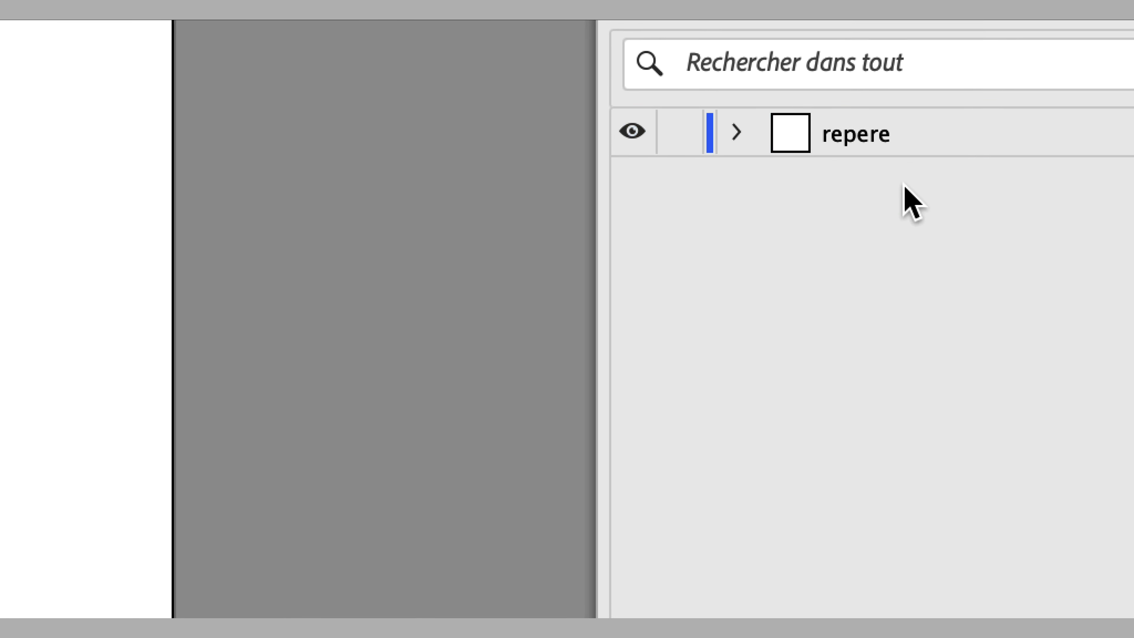
click(679, 132)
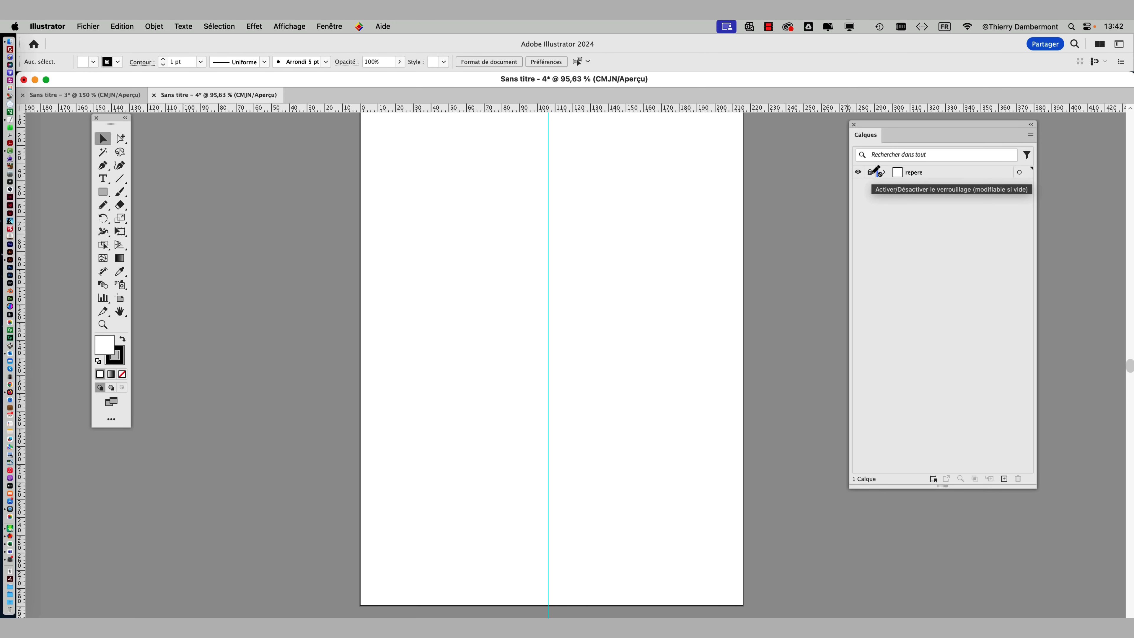
- Shrink the layers panel and add a new layer named "dessin" as the active layer
drag(1036, 488, 1018, 262)
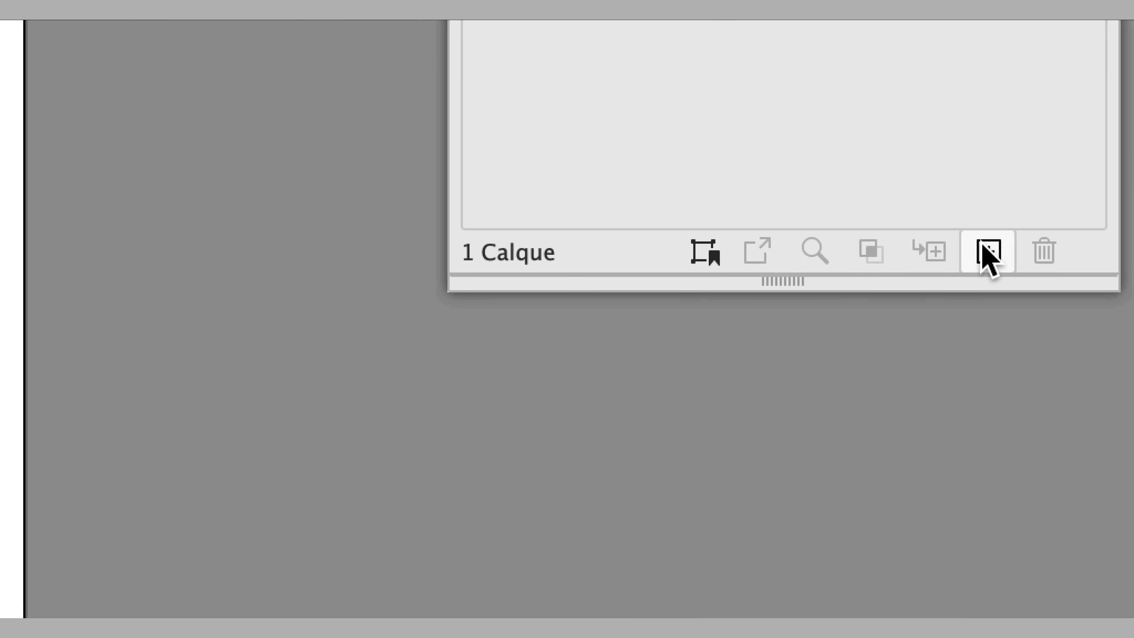
click(1000, 347)
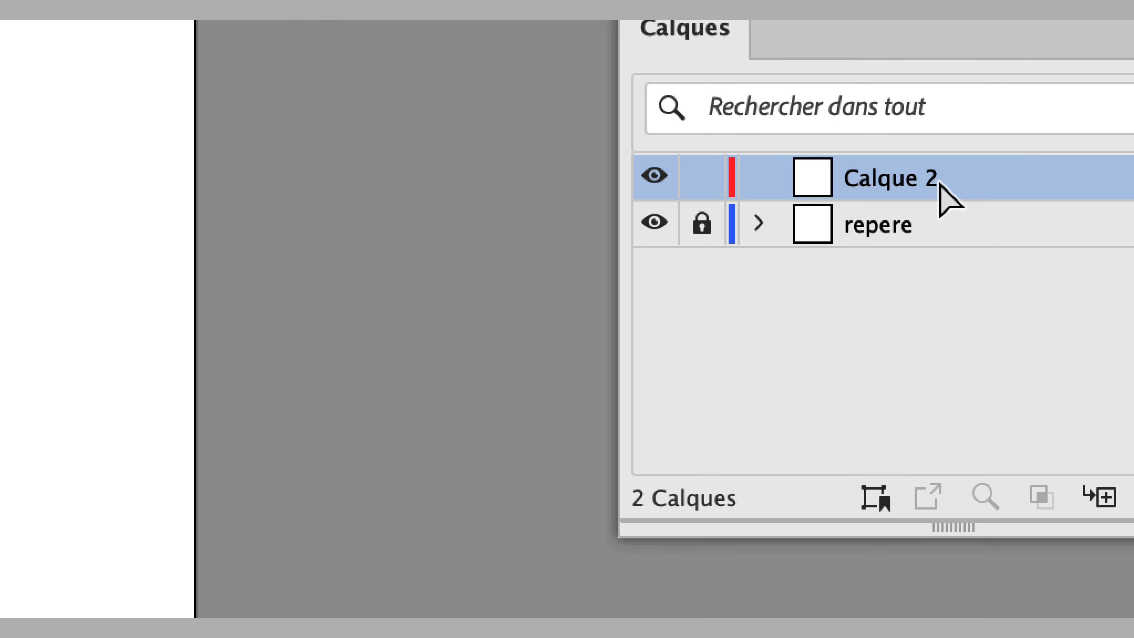
double_click(937, 182)
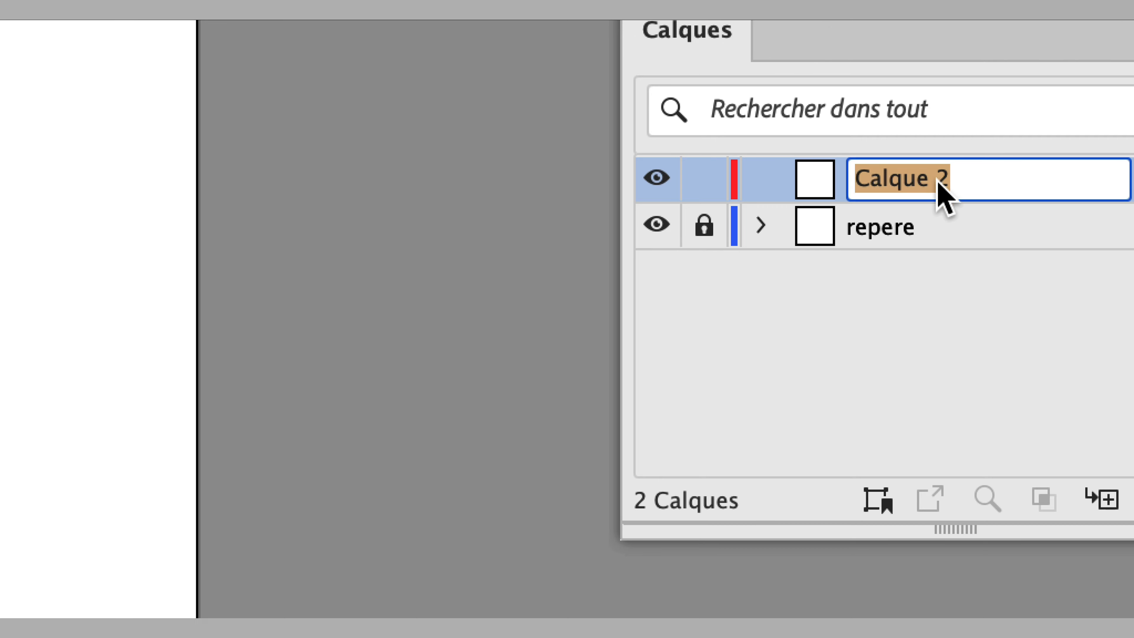
text(dessin)
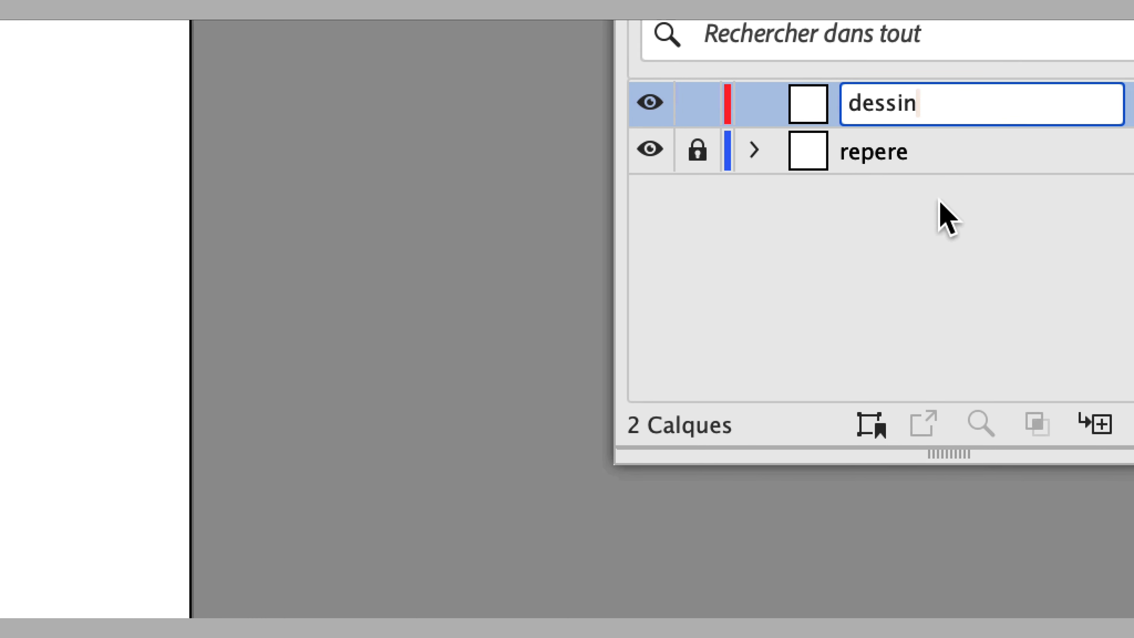
click(957, 331)
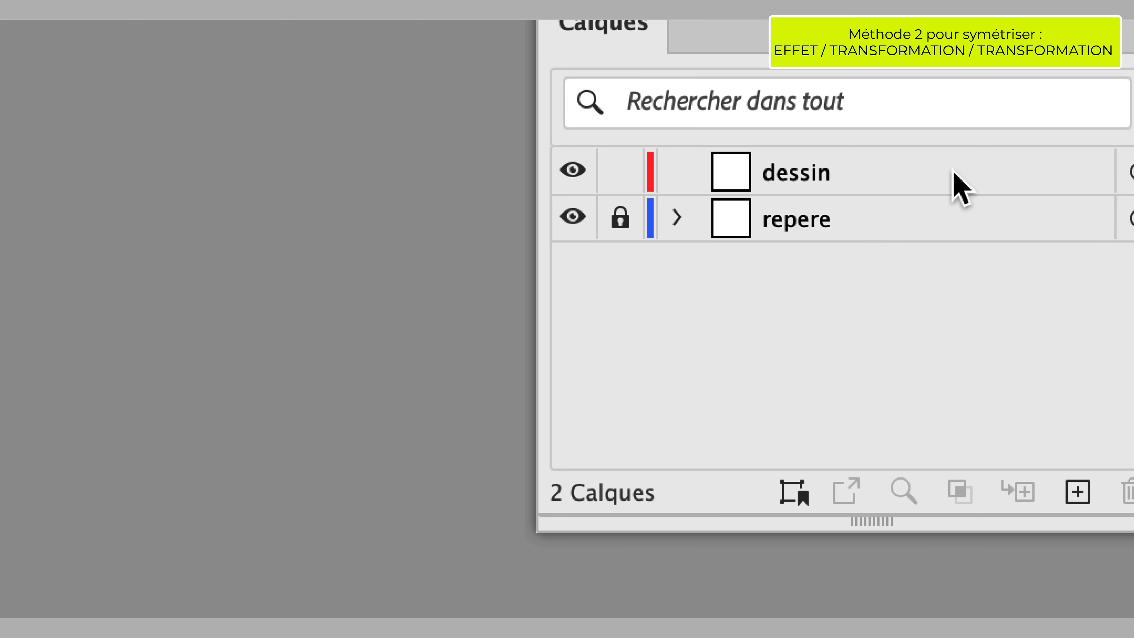
click(953, 171)
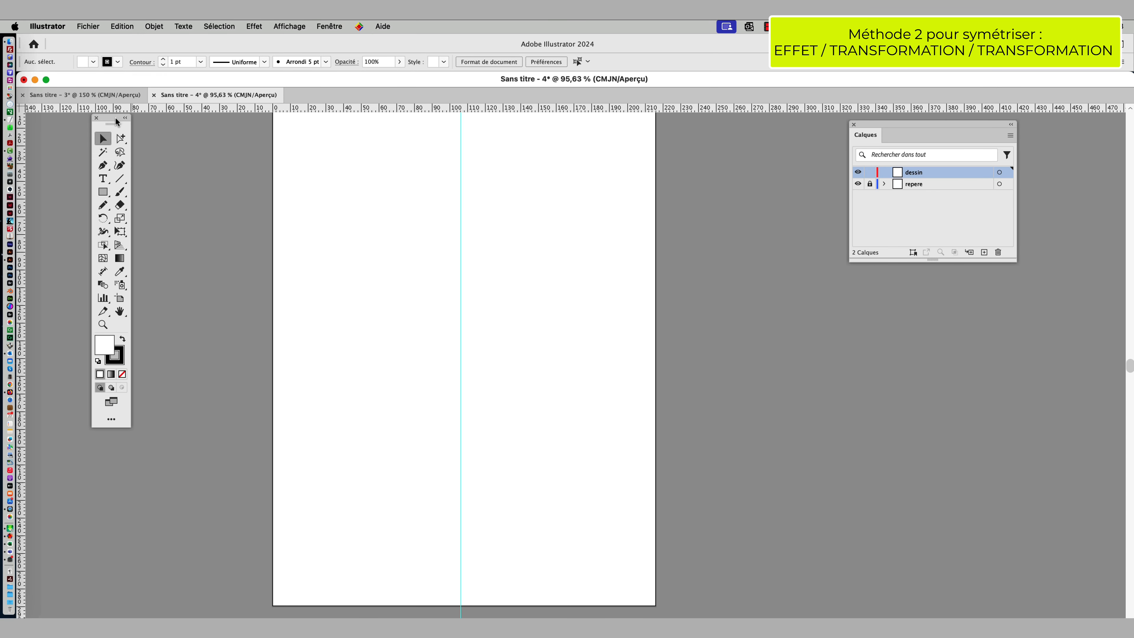
- Draw a small rectangle about 2.4 by 2.5 mm just left of the vertical guide on the dessin layer
drag(116, 122, 128, 136)
click(133, 193)
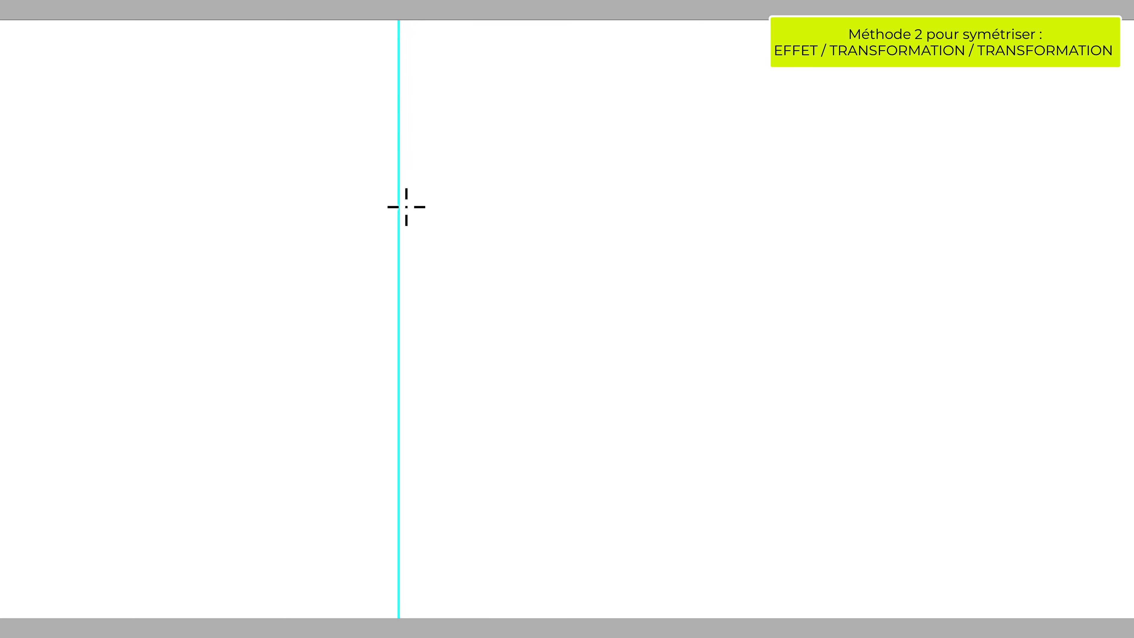
drag(404, 204, 369, 243)
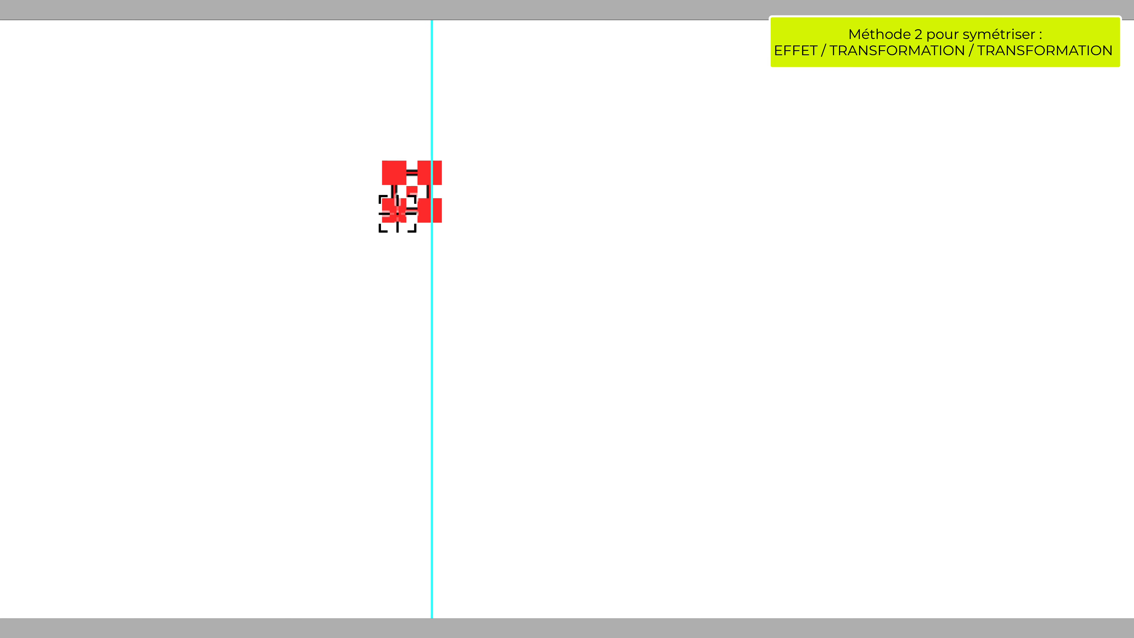
scroll(397, 213, up, 3)
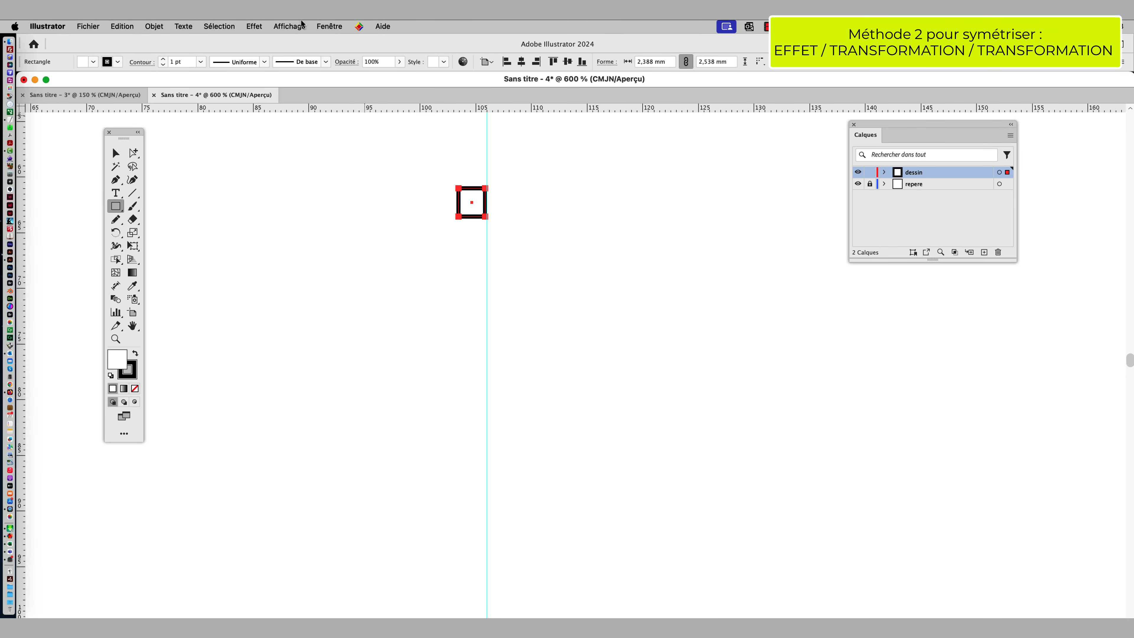
- Align the small rectangle's stroke to the inside of its path using the full stroke options
click(330, 26)
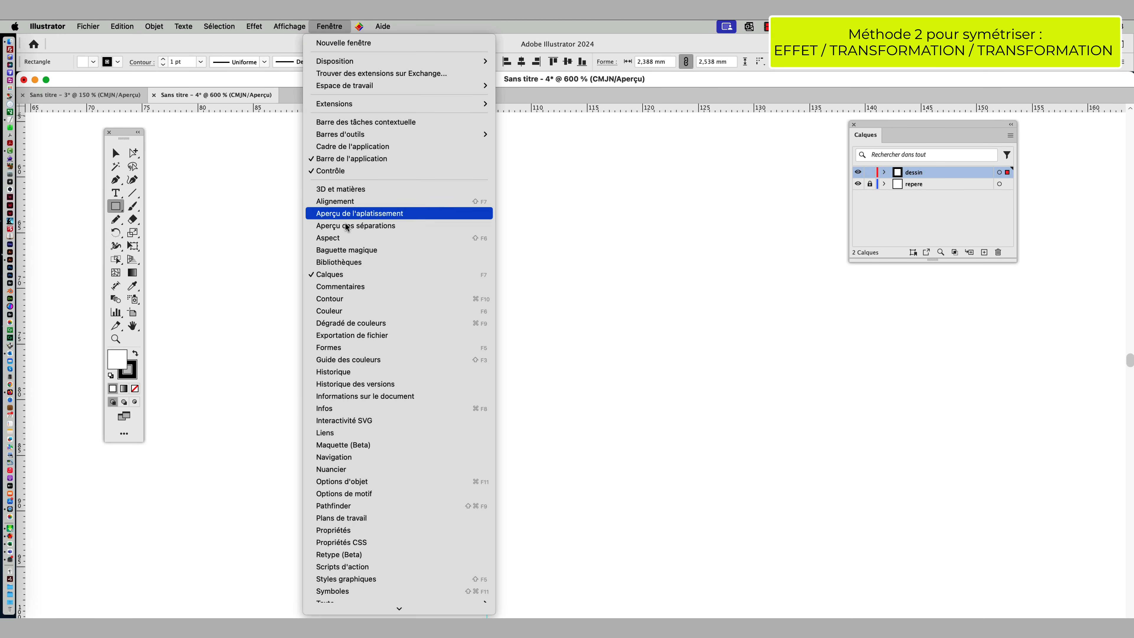
click(348, 299)
drag(575, 169, 600, 188)
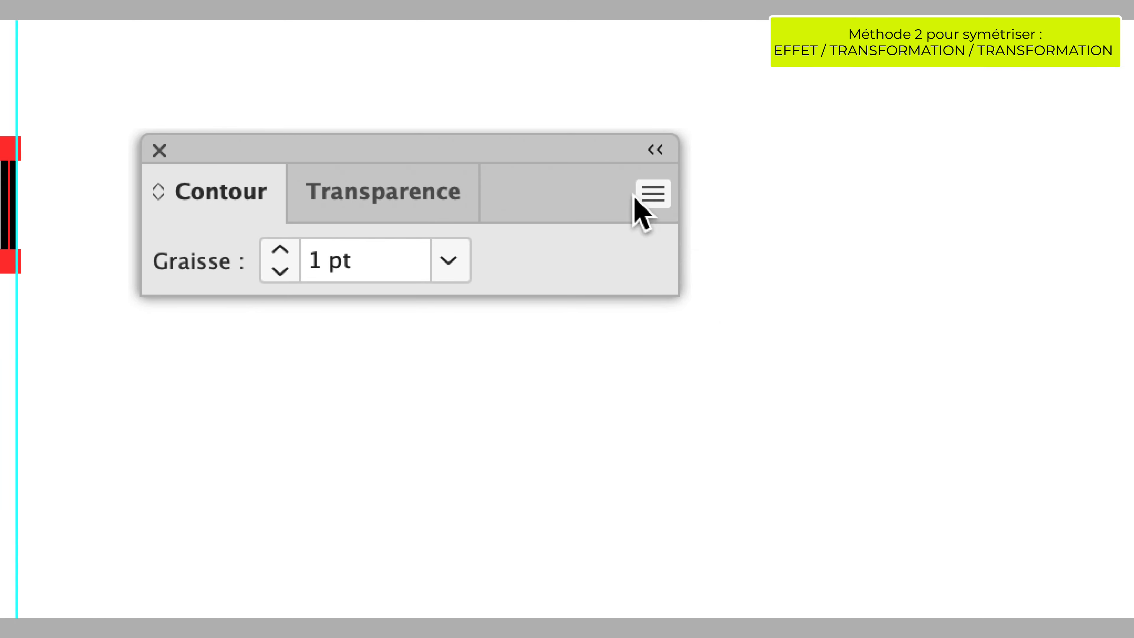
click(769, 233)
click(656, 202)
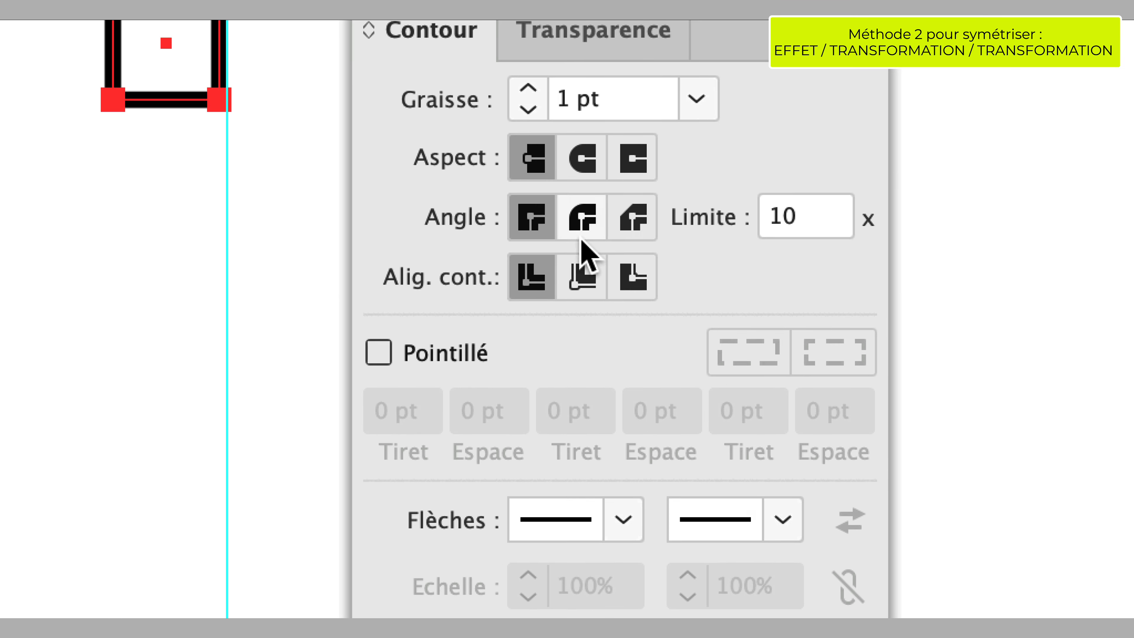
click(583, 251)
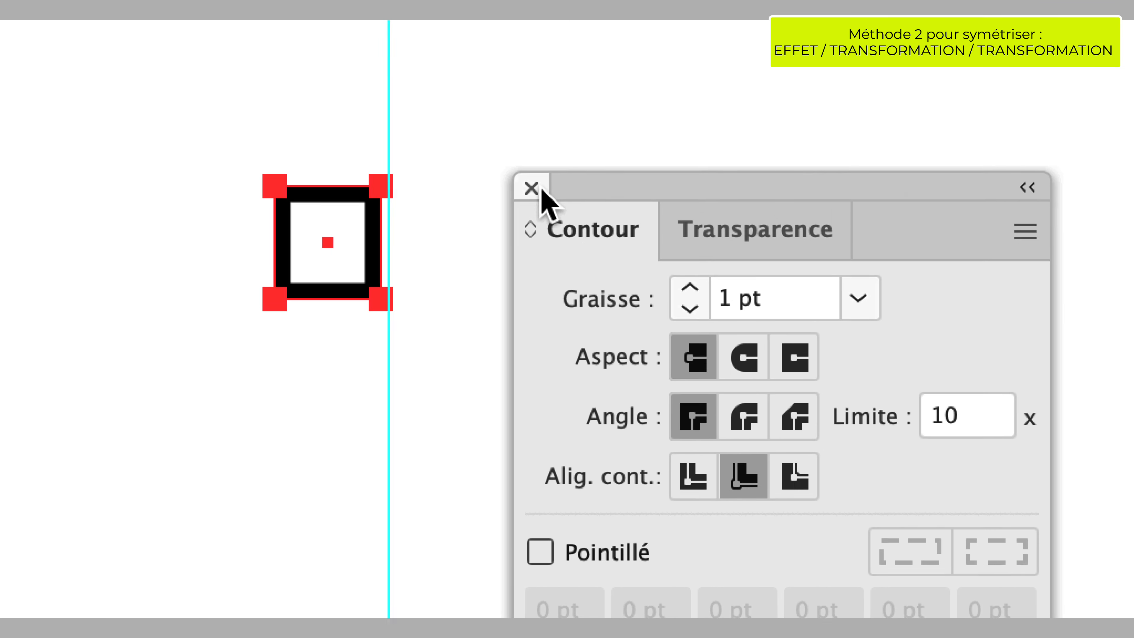
click(535, 190)
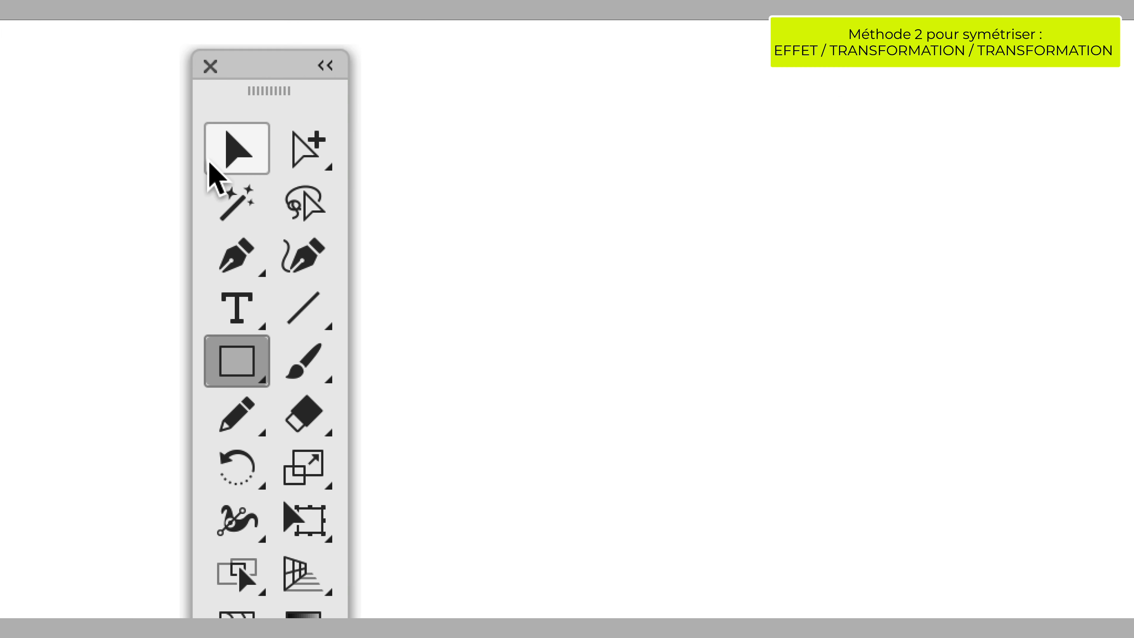
- Move the small rectangle so that its right edge touches the vertical guide
click(226, 154)
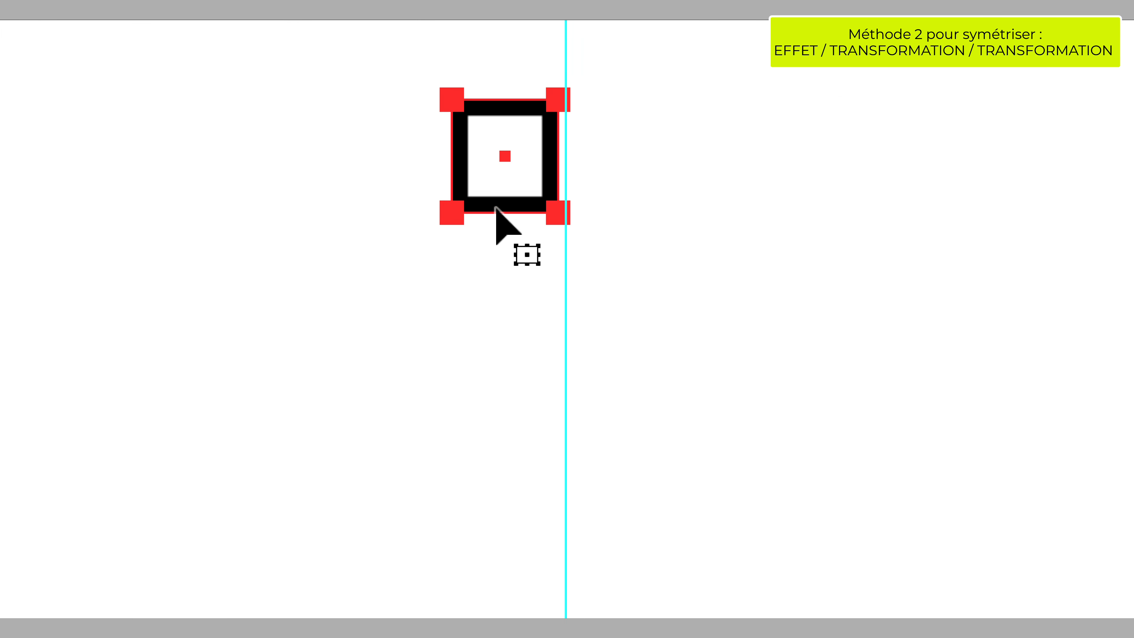
drag(496, 210, 502, 184)
scroll(538, 175, up, 2)
click(572, 210)
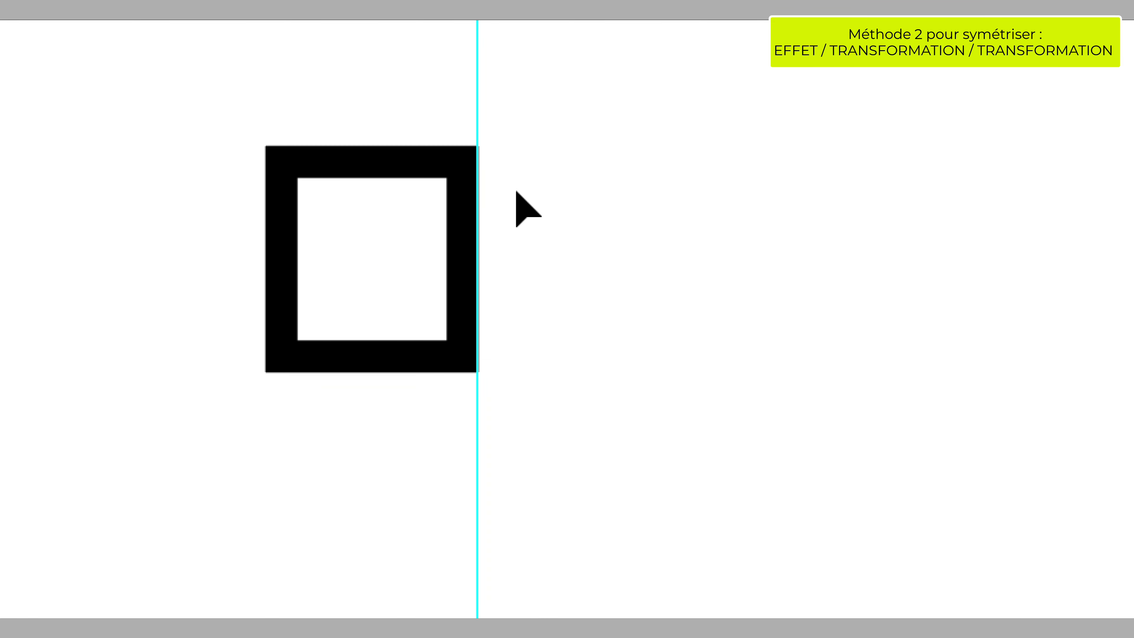
scroll(496, 203, down, 3)
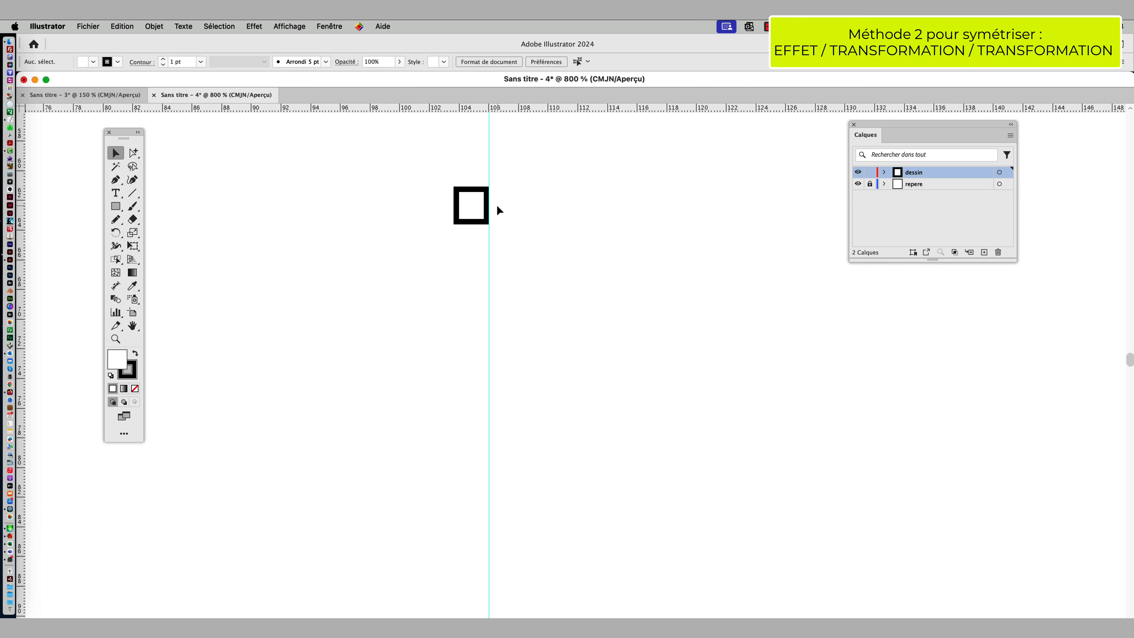
- Select the small rectangle and start a Transformation effect on it with Miroir sur l'axe X enabled, keeping the dialog clear of the drawing
drag(465, 179, 513, 246)
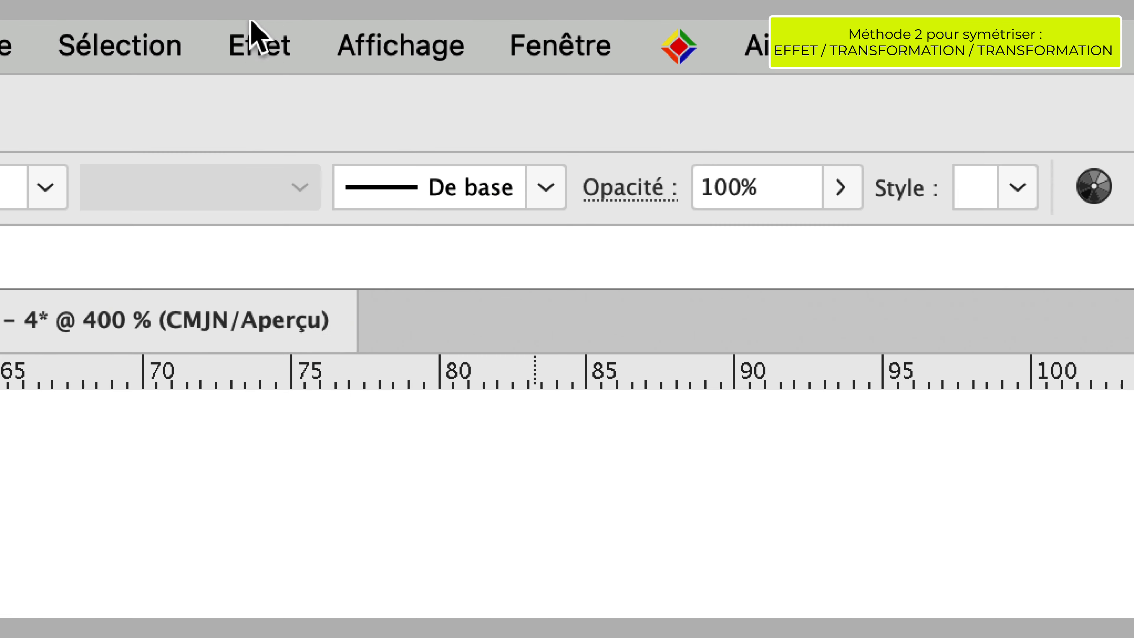
click(256, 43)
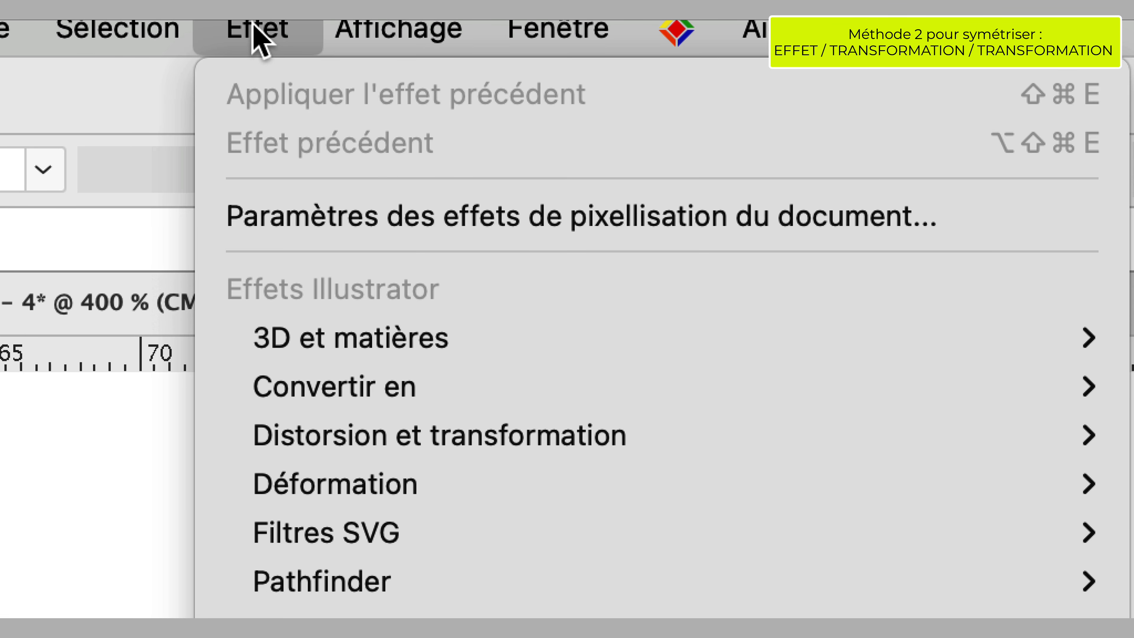
mouse_move(322, 455)
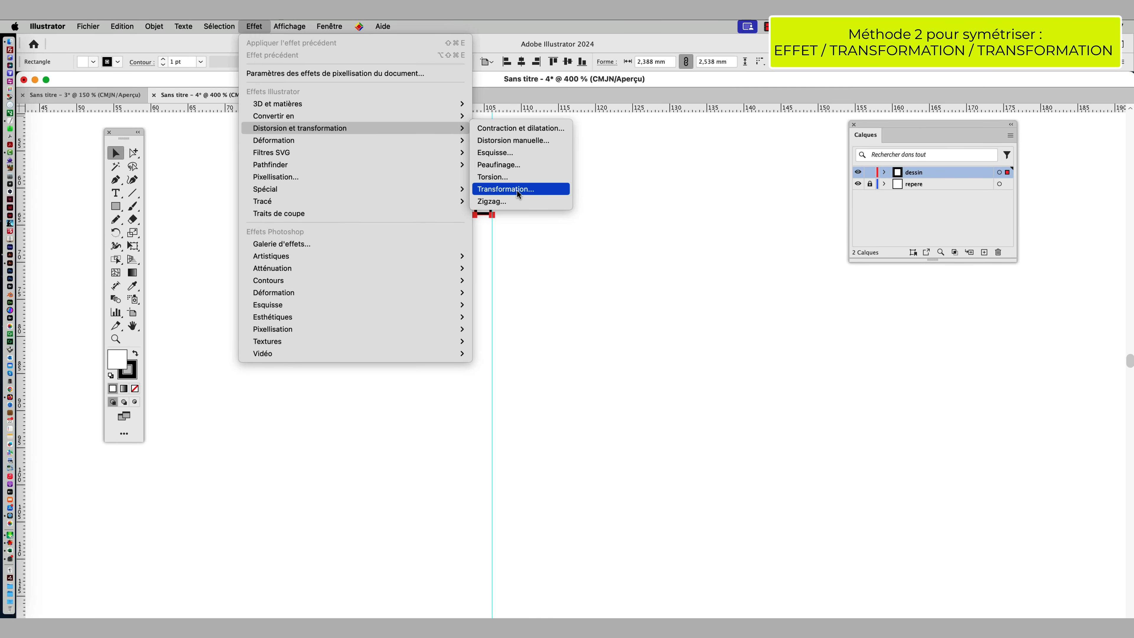
click(517, 191)
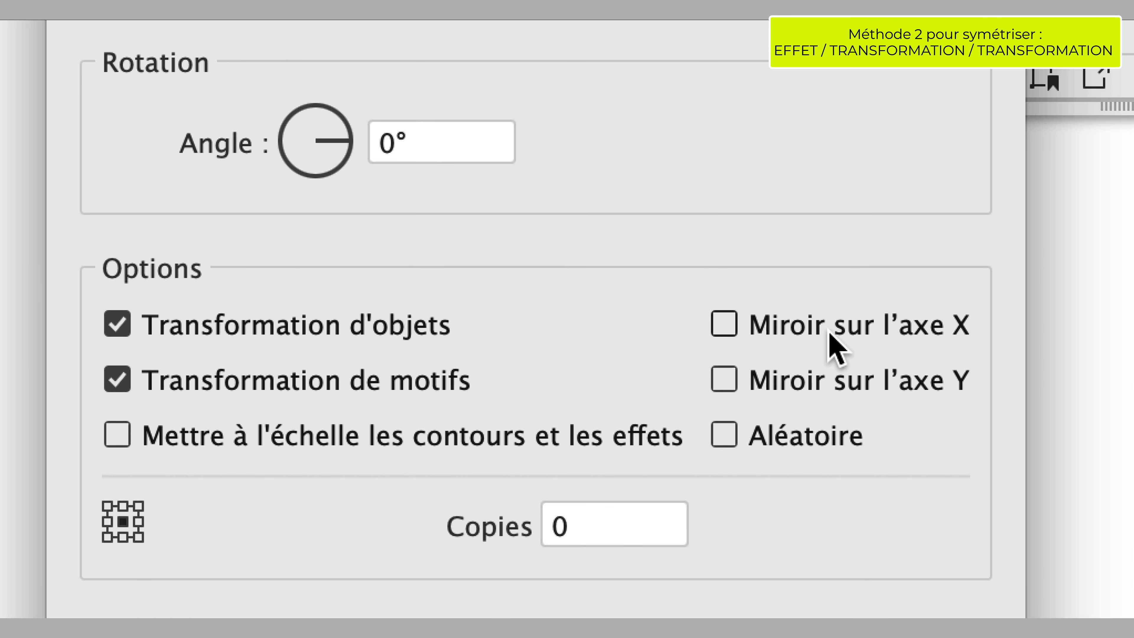
click(829, 334)
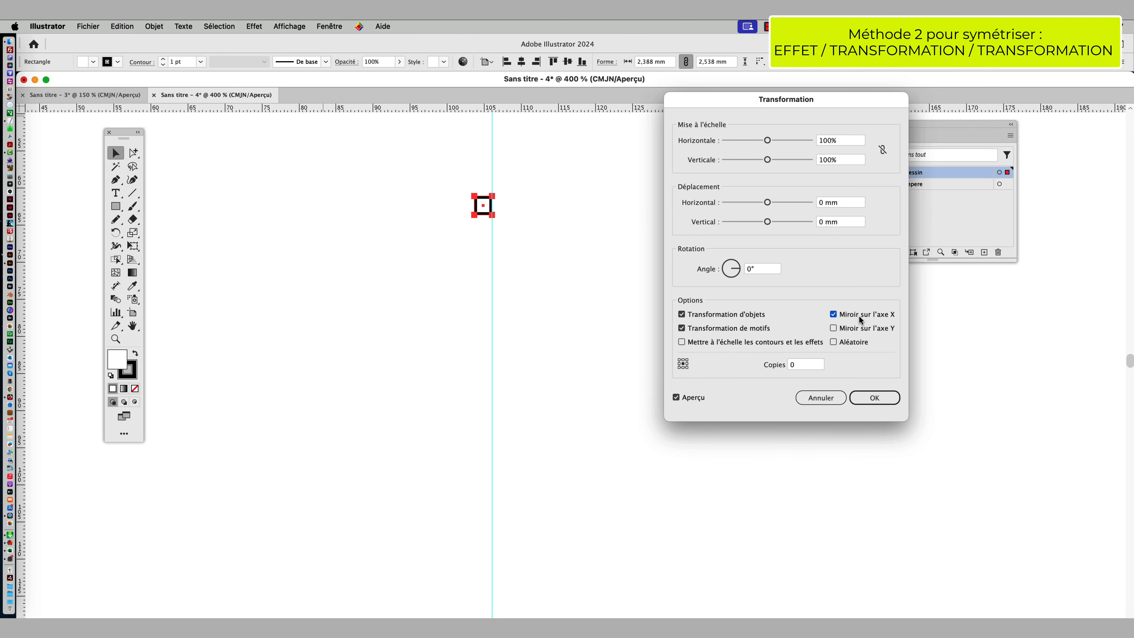
drag(737, 99, 620, 48)
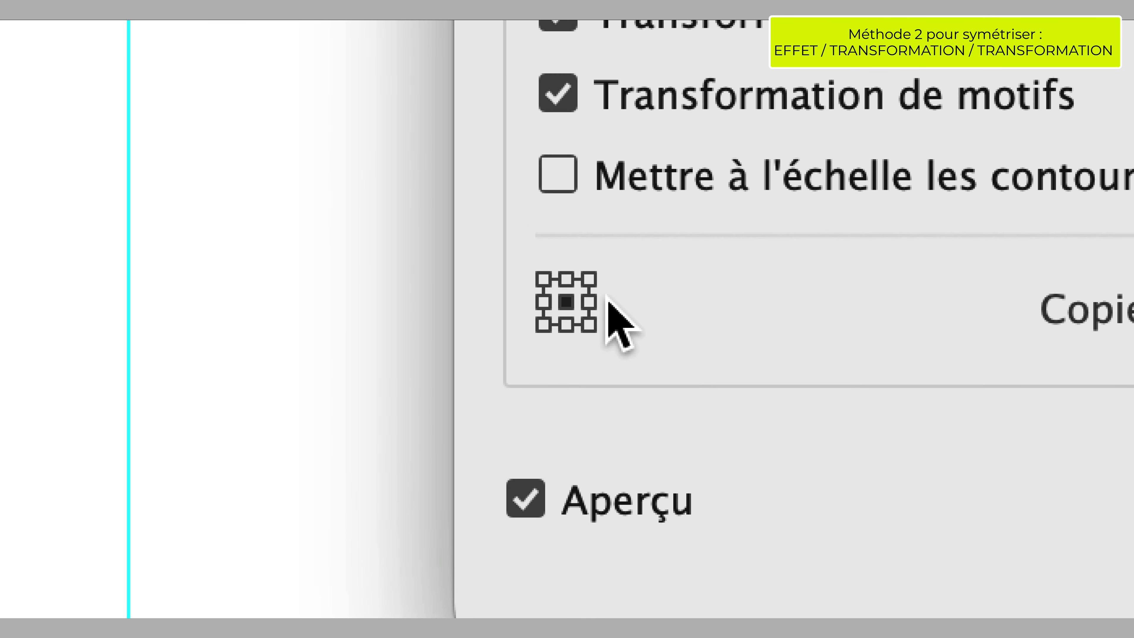
- Set the effect's reference point to the middle of the right edge with 1 copy, and apply it
click(587, 302)
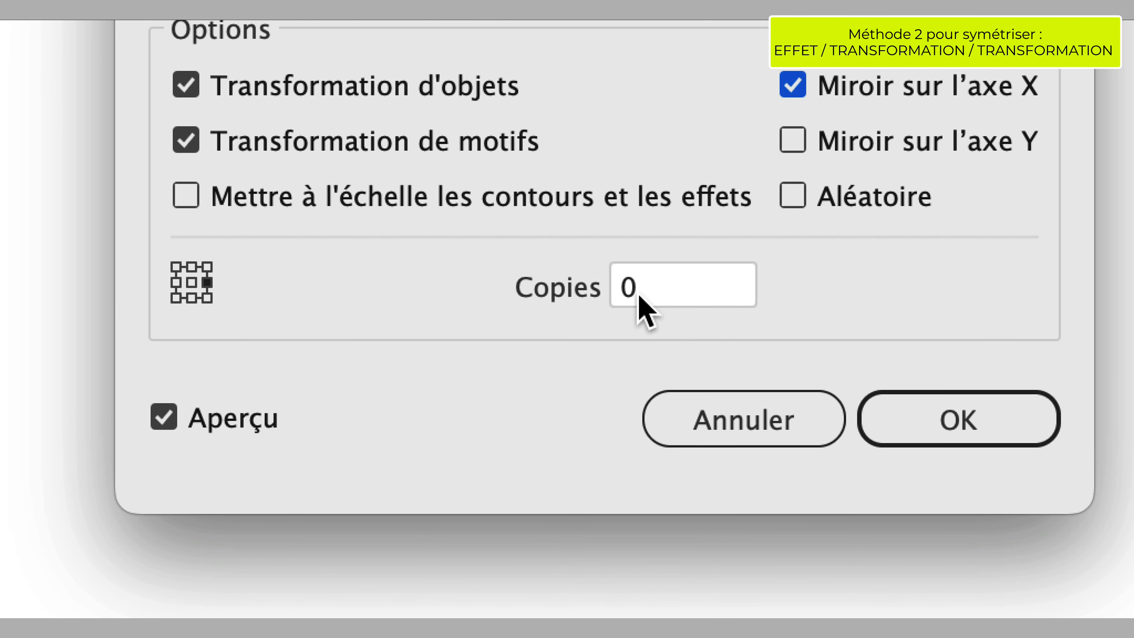
click(1018, 583)
text(1)
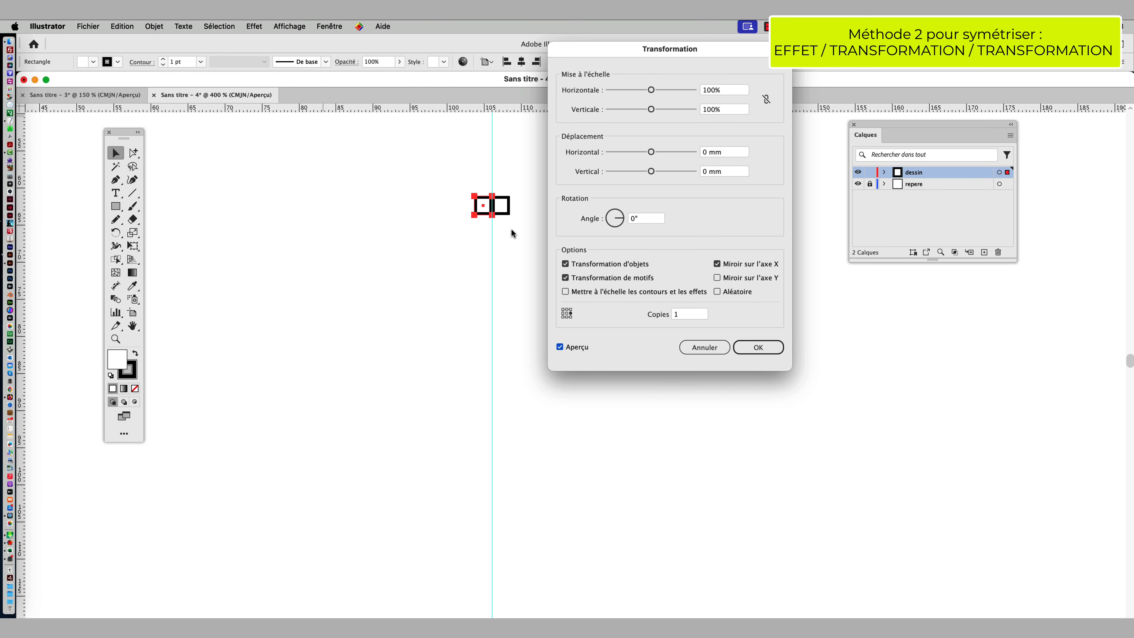
click(758, 347)
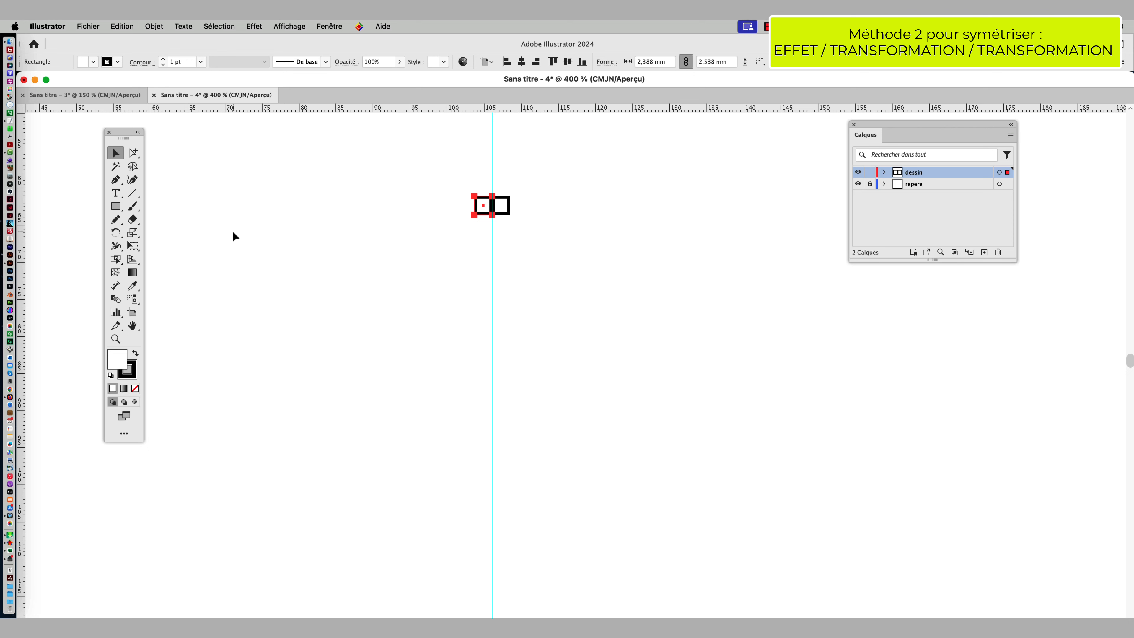
- Draw an open eye shape about 17 mm wide with the Pencil tool, below the rectangle and left of the guide
click(116, 218)
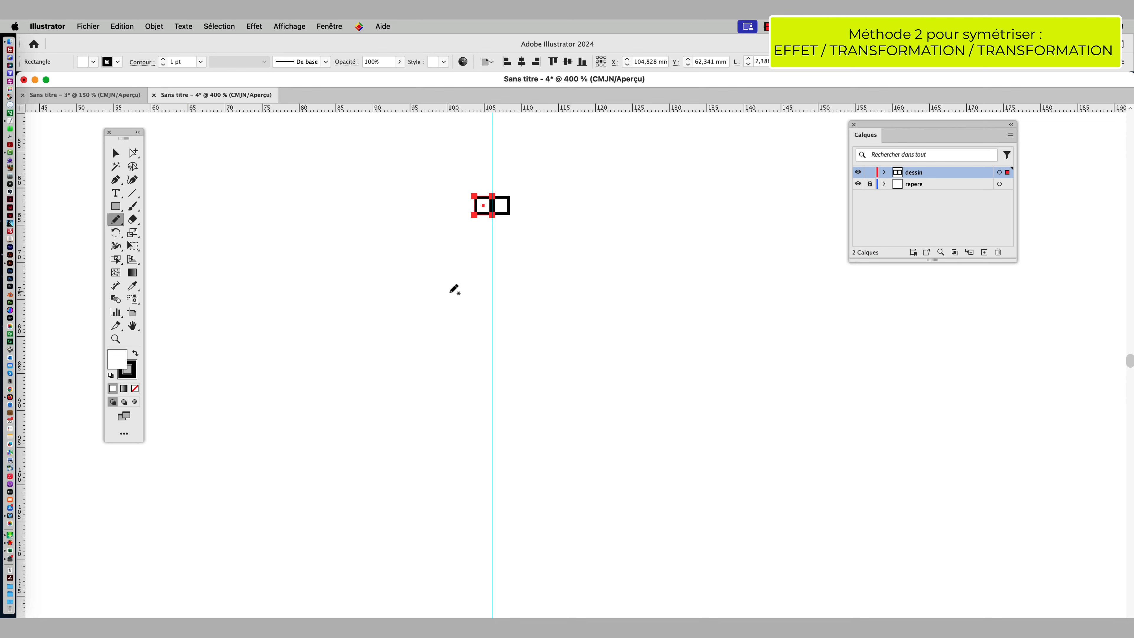
scroll(454, 290, down, 1)
scroll(454, 286, down, 4)
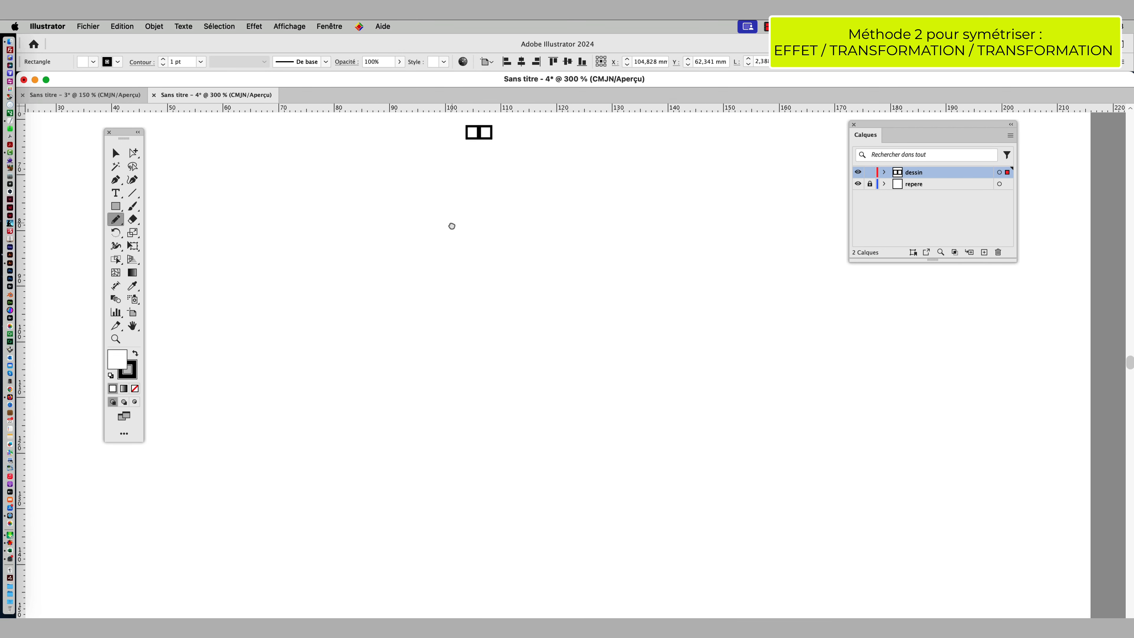
drag(452, 225, 451, 227)
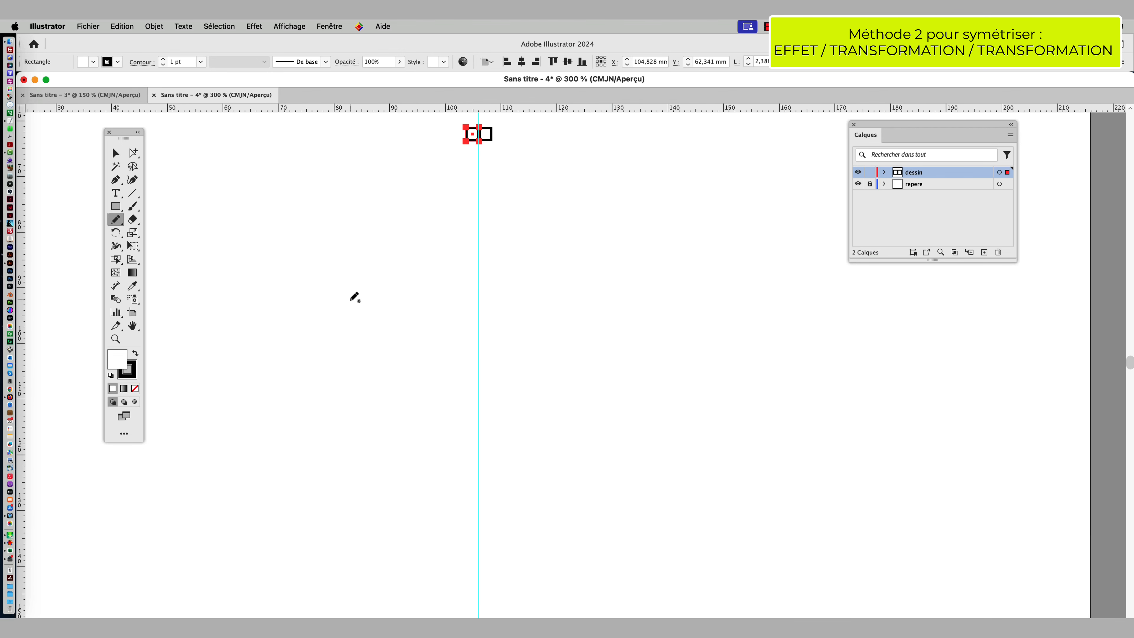
mouse_move(354, 296)
mouse_down()
mouse_move(444, 310)
mouse_move(416, 329)
mouse_move(364, 317)
mouse_up()
key(v)
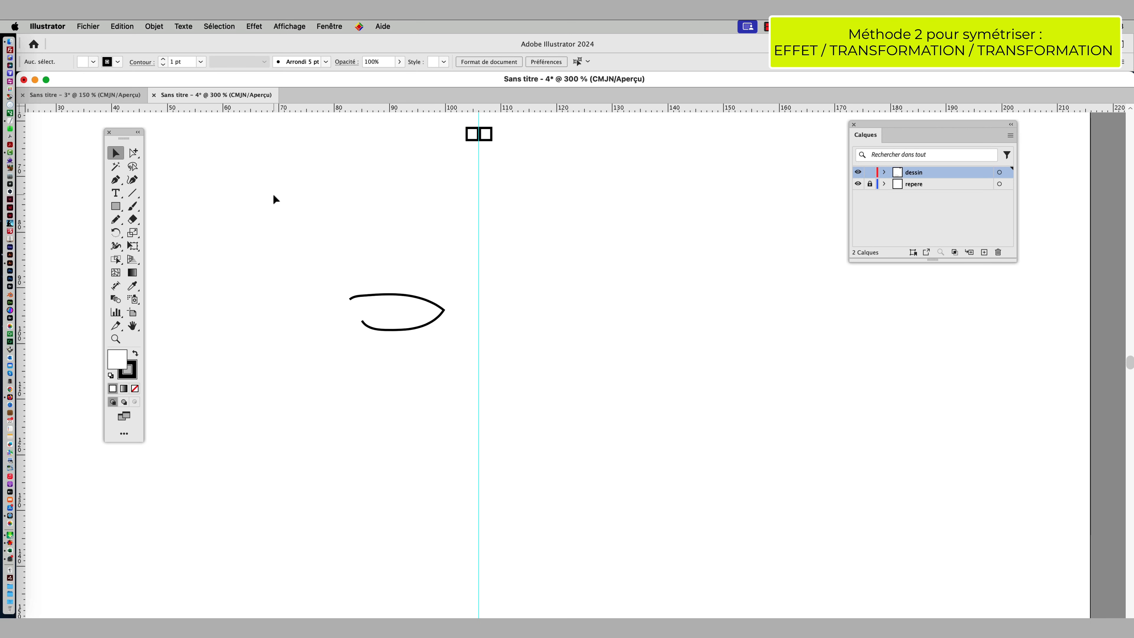
- Group the eye path and the small rectangle together
key(super+a)
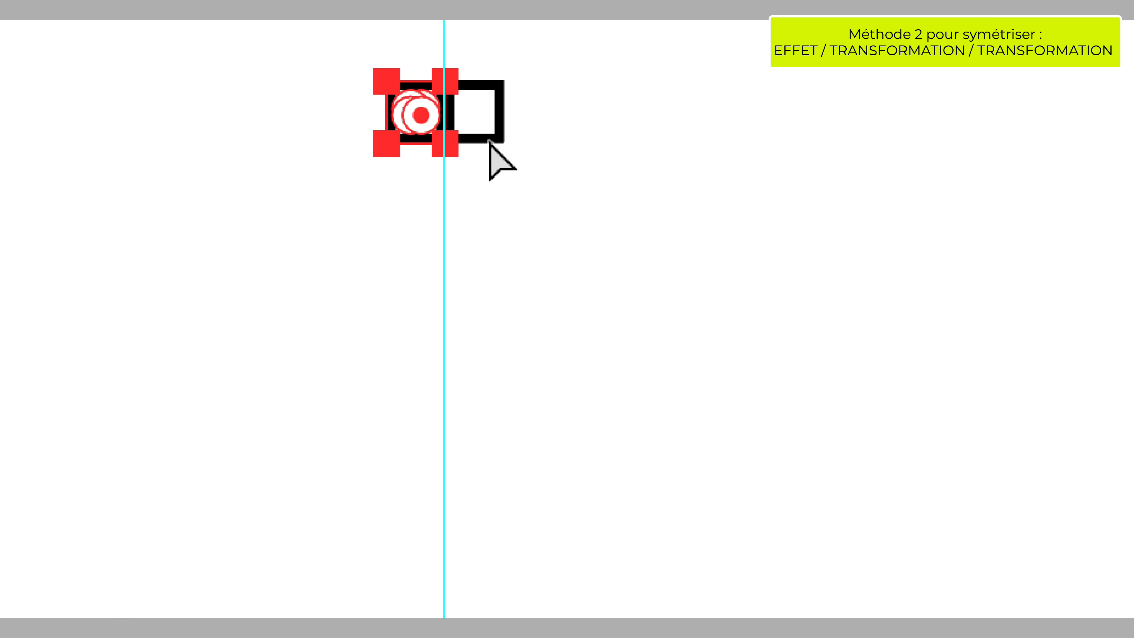
click(151, 26)
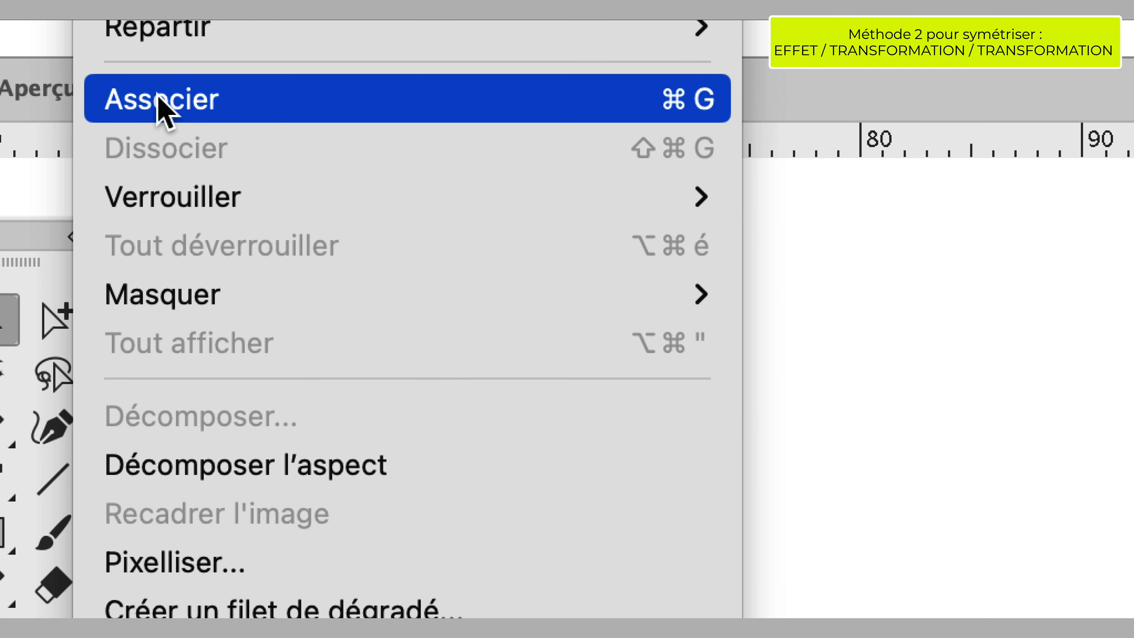
click(165, 110)
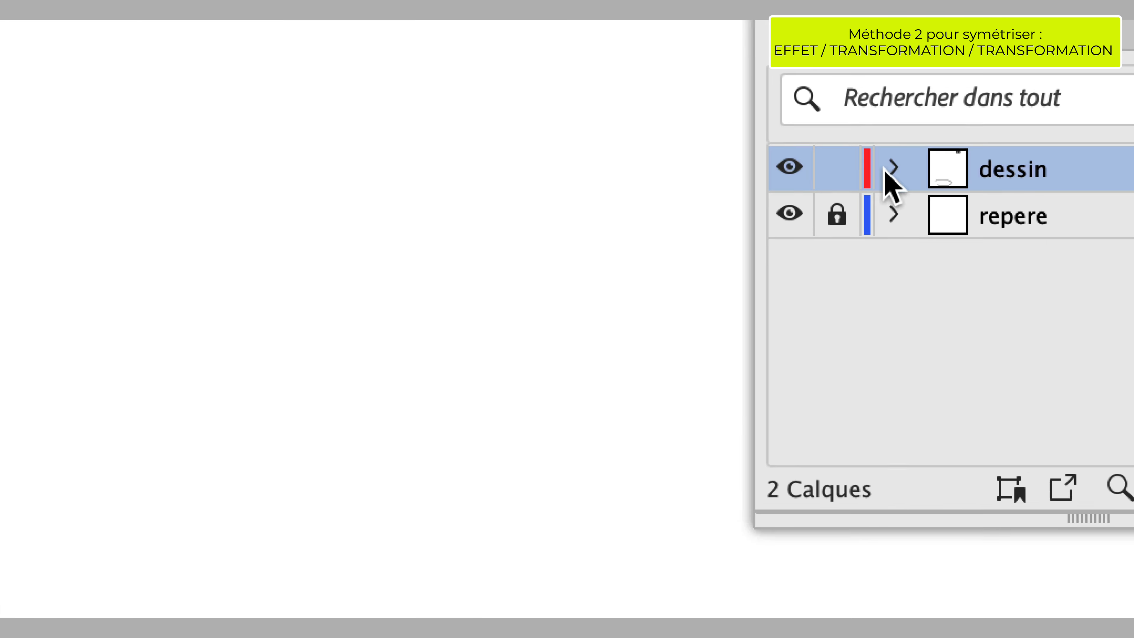
- Target the rectangle inside the group on the dessin layer and show its attributes in an enlarged Aspect panel beside the squares
click(893, 168)
click(948, 214)
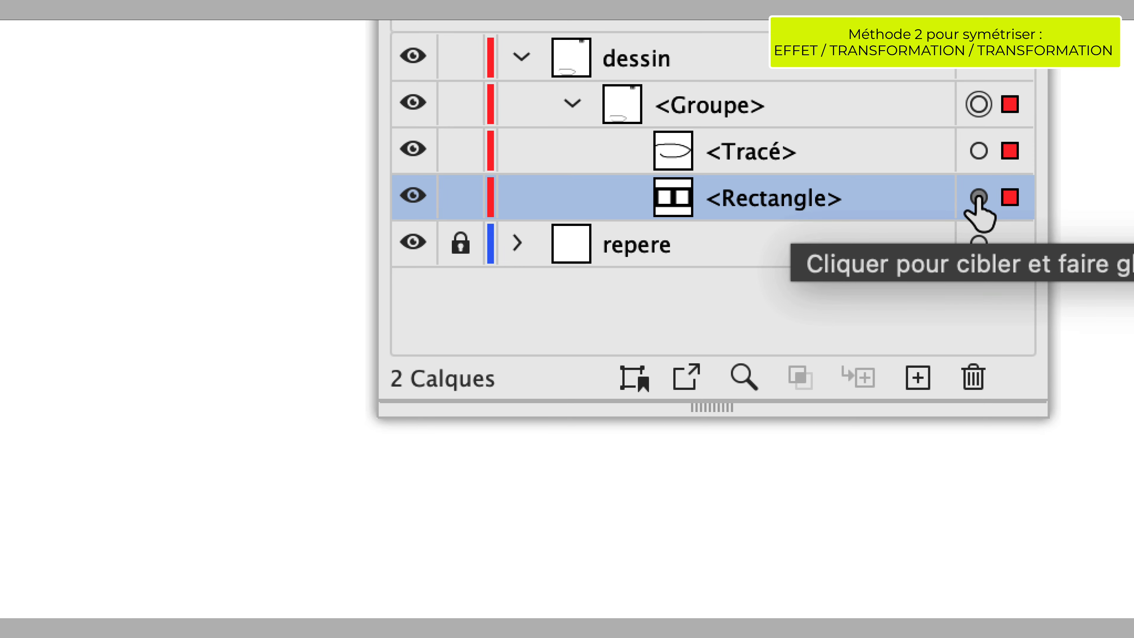
click(978, 197)
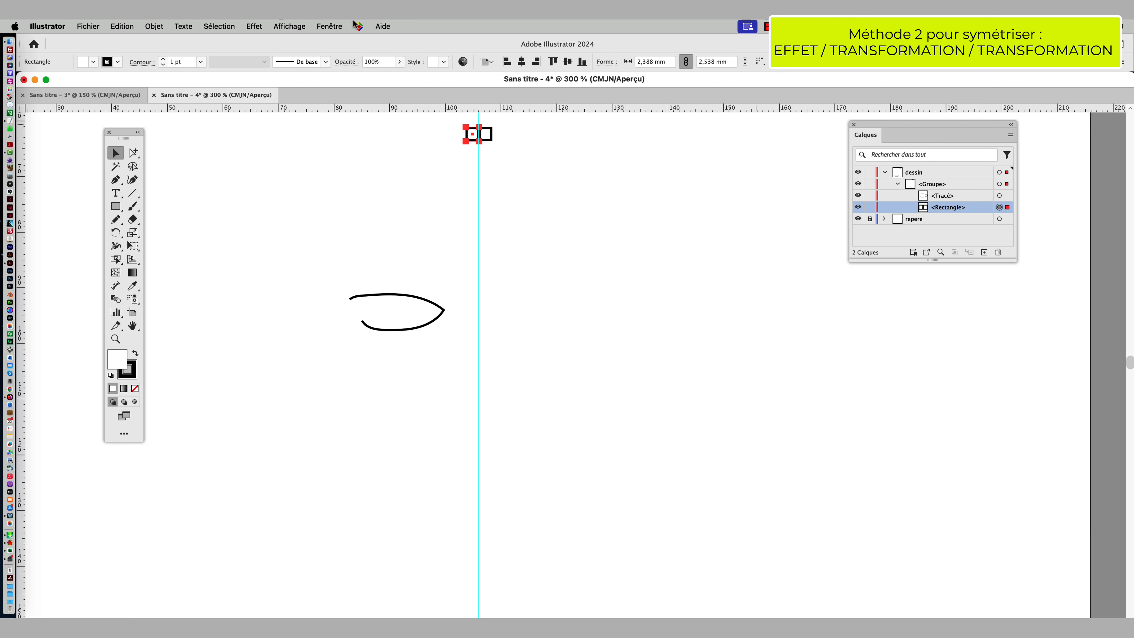
click(330, 26)
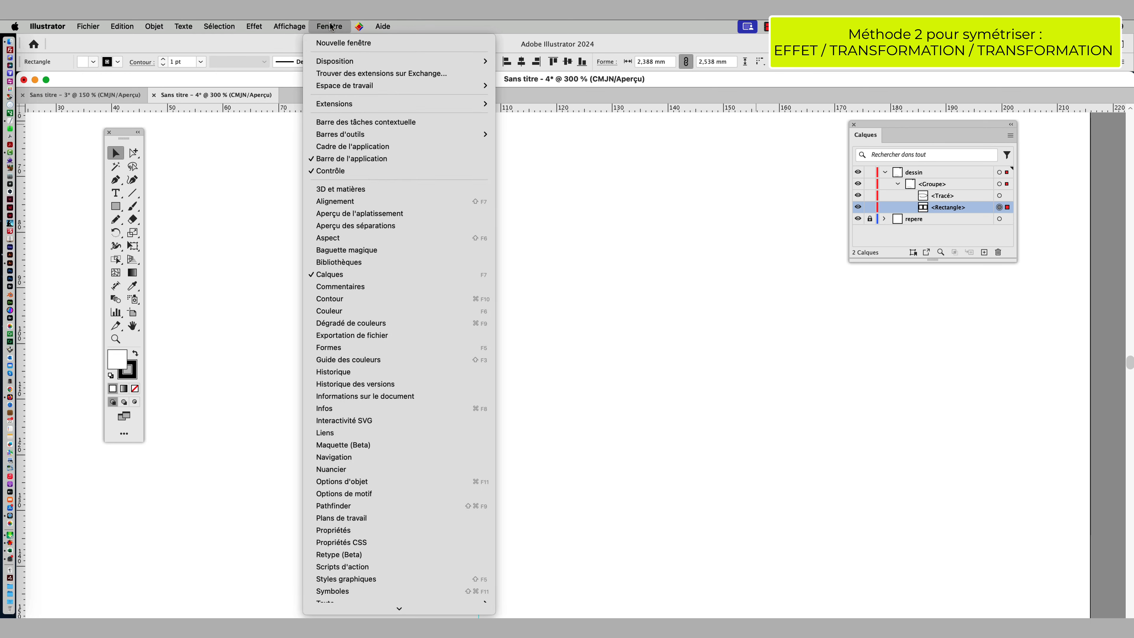
click(349, 240)
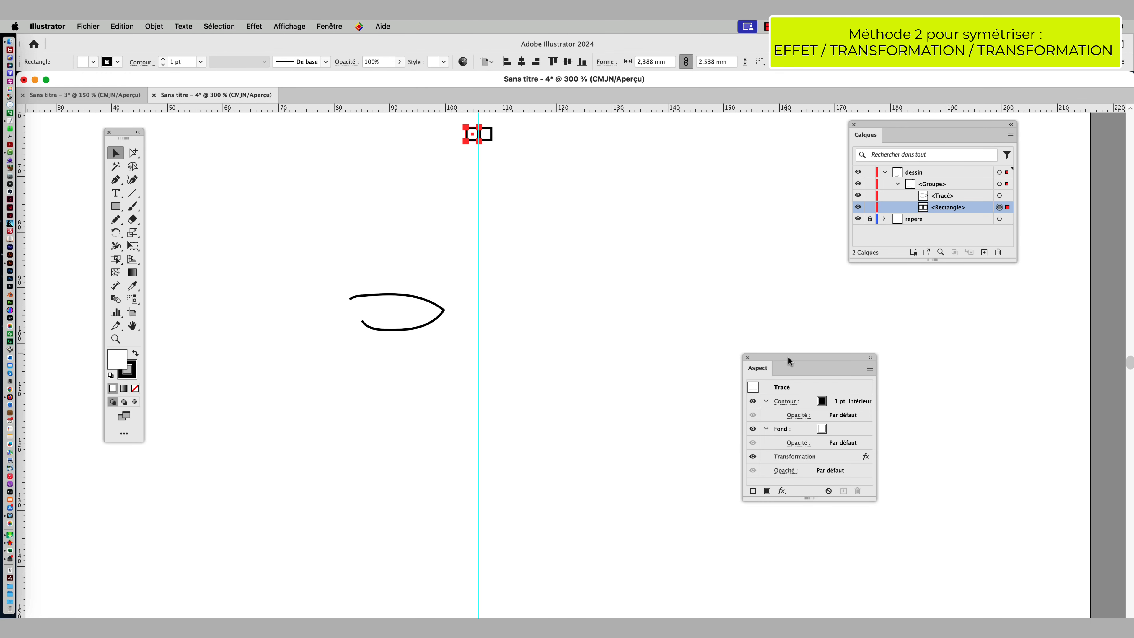
drag(788, 360, 606, 173)
drag(685, 314, 699, 353)
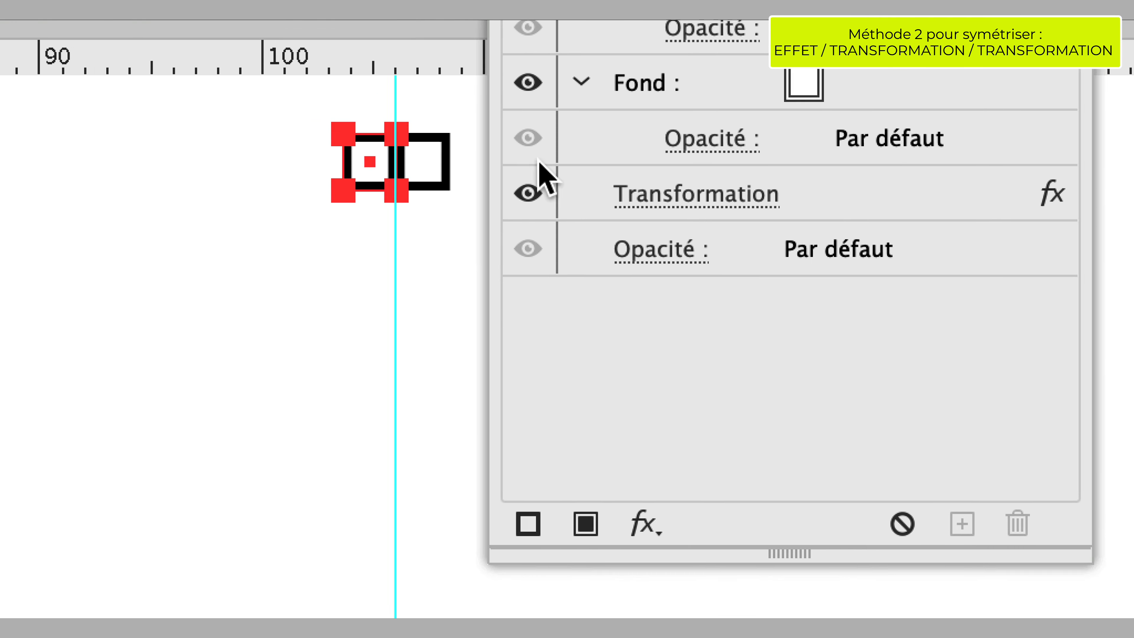
- Toggle the visibility of the rectangle's Transformation effect off and on to check what it does
click(473, 490)
click(536, 171)
click(536, 170)
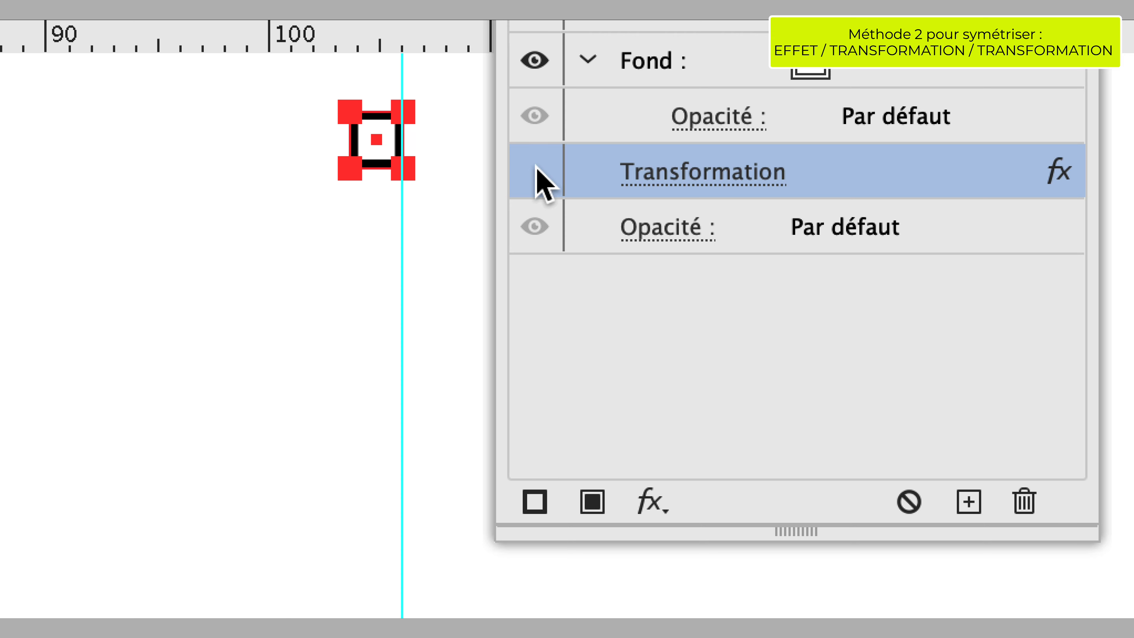
click(536, 171)
click(536, 170)
click(536, 171)
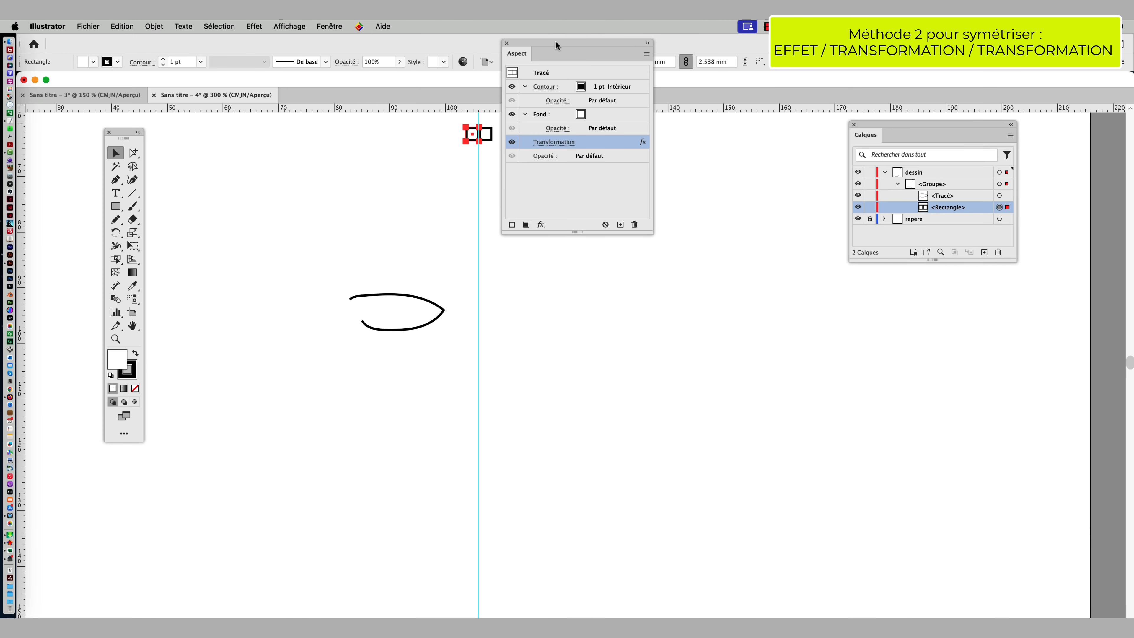
- Transfer the Transformation effect from the rectangle to its group, and keep the Aspect panel clear of the drawing
drag(555, 39, 593, 173)
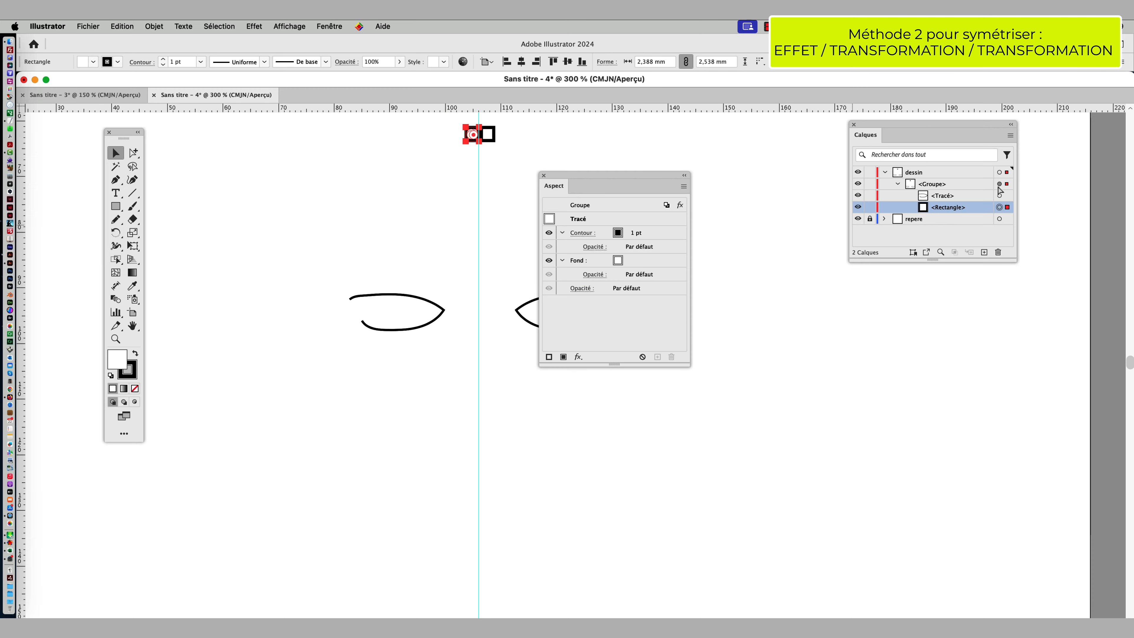
drag(625, 170, 760, 157)
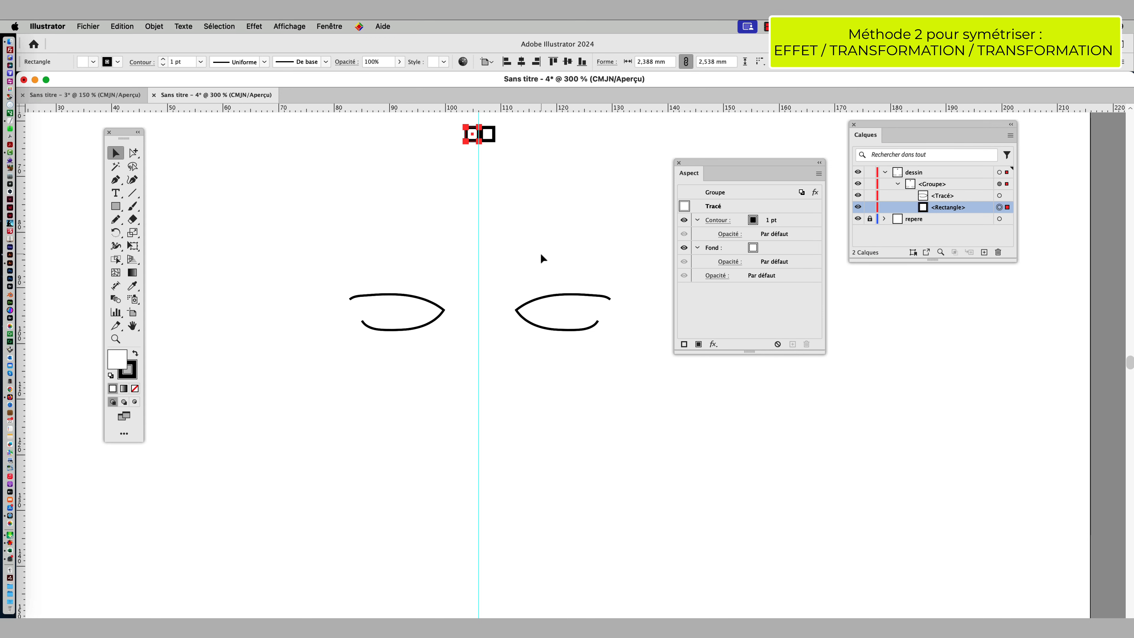
- Draw the left half of a nose about 23 mm tall with the Pencil tool, ending near the guide below the eyes
drag(487, 281, 474, 199)
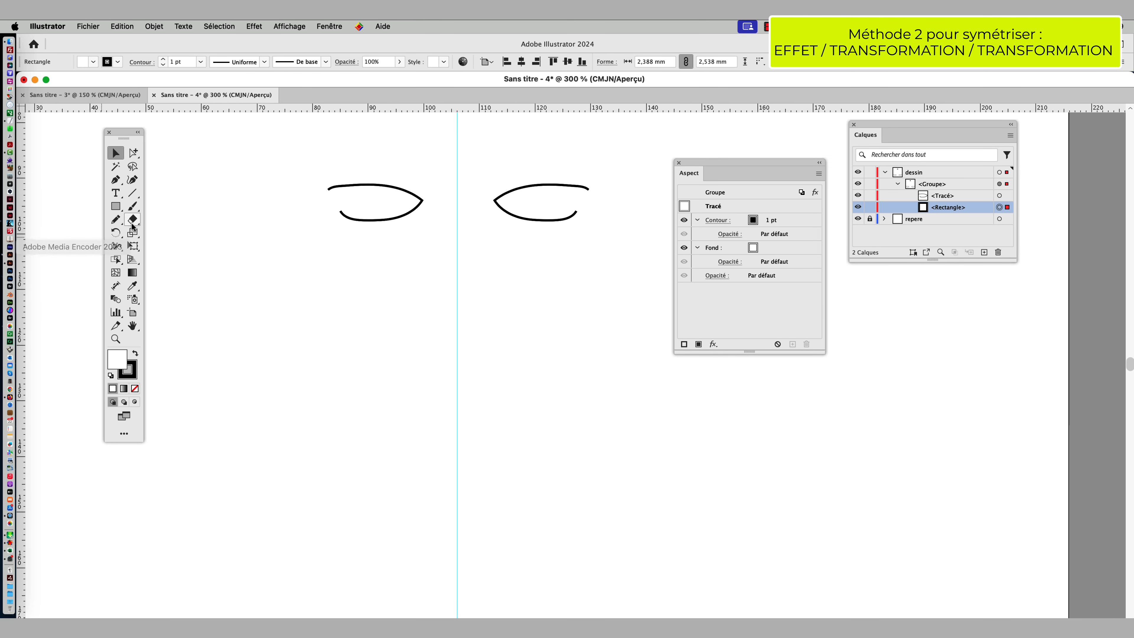
click(117, 220)
mouse_move(438, 257)
mouse_down()
mouse_move(429, 355)
mouse_move(416, 365)
mouse_move(454, 383)
mouse_up()
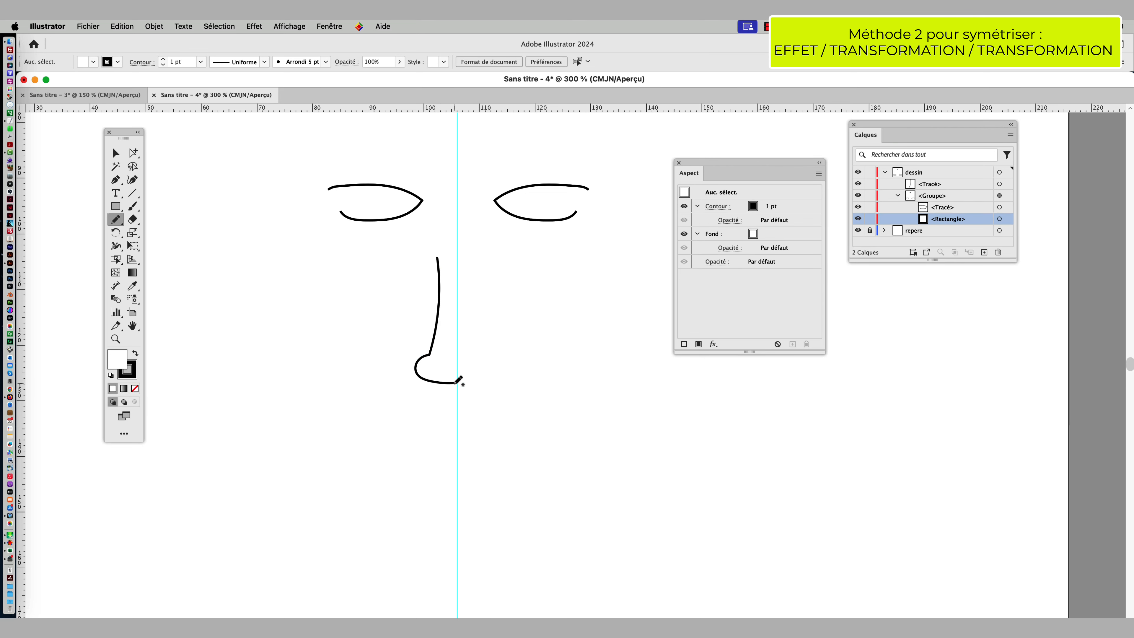
click(115, 154)
- Enlarge the layers panel and move the nose path into the group that carries the Transformation effect
drag(1011, 263, 1035, 372)
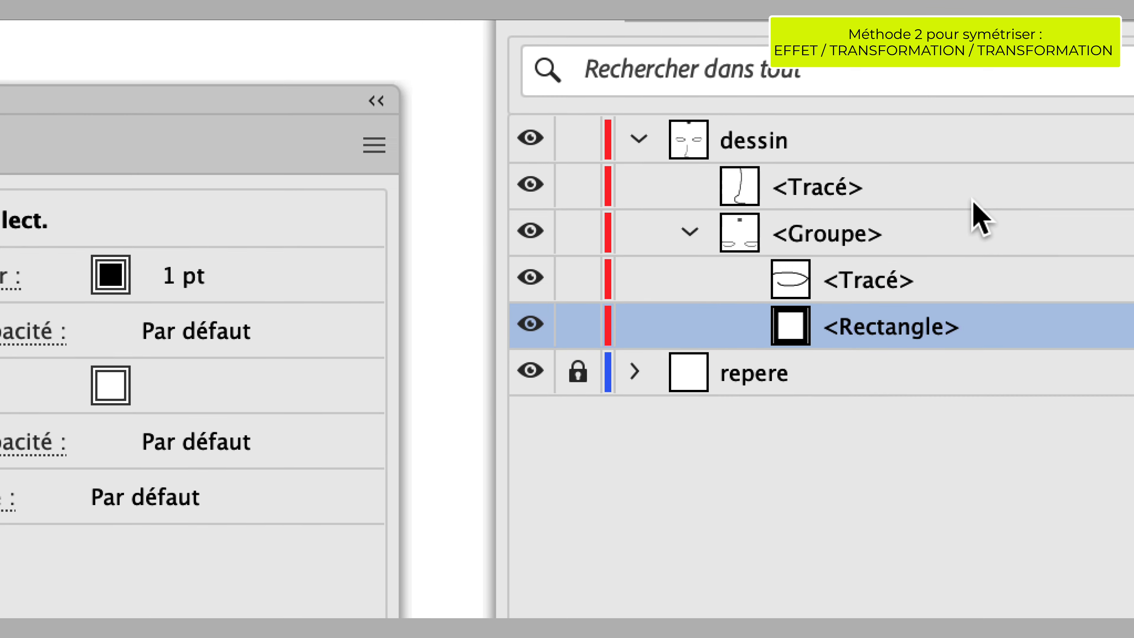
click(968, 185)
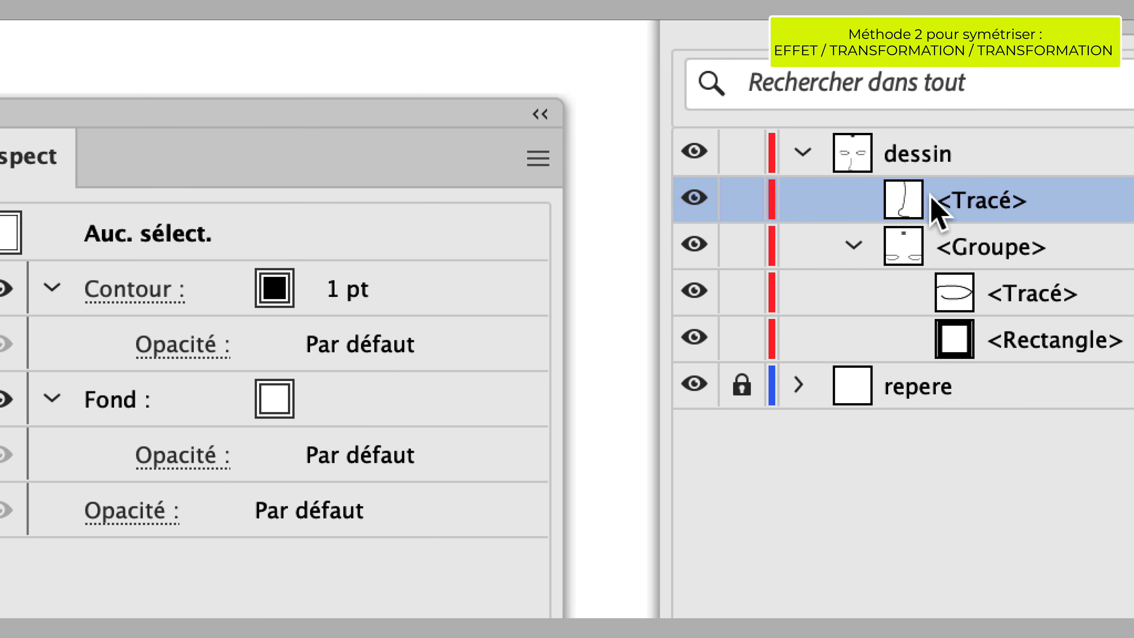
mouse_move(935, 209)
mouse_down()
mouse_move(904, 250)
mouse_move(929, 223)
mouse_up()
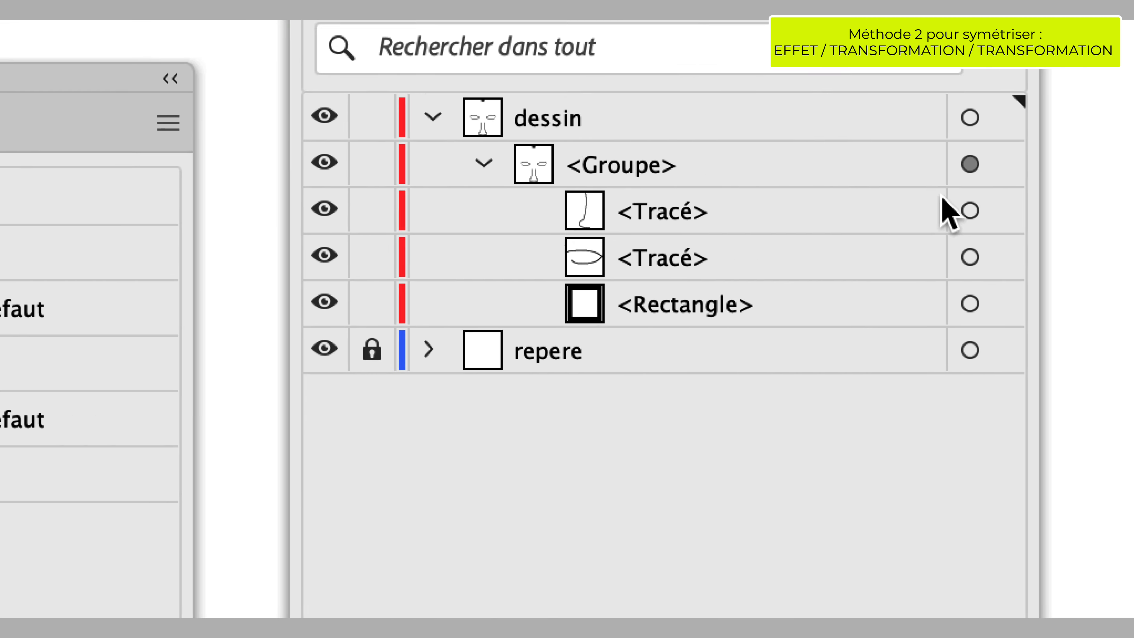
- Isolate the mirrored group and draw a freehand line below the nose with the Pencil tool, ending at the guide
click(970, 164)
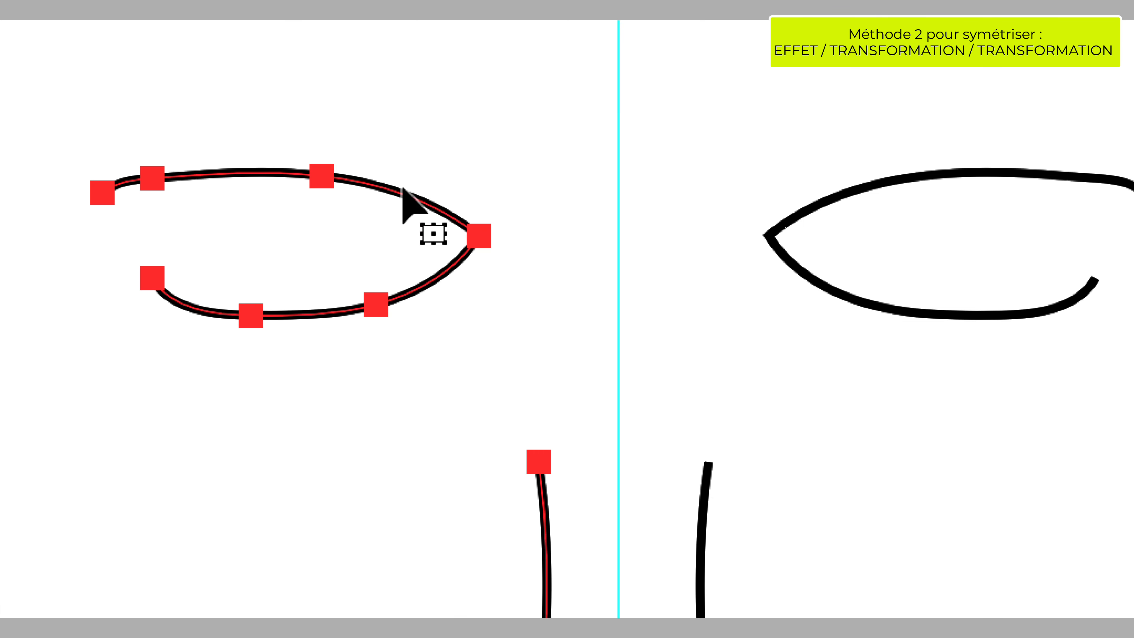
right_click(404, 192)
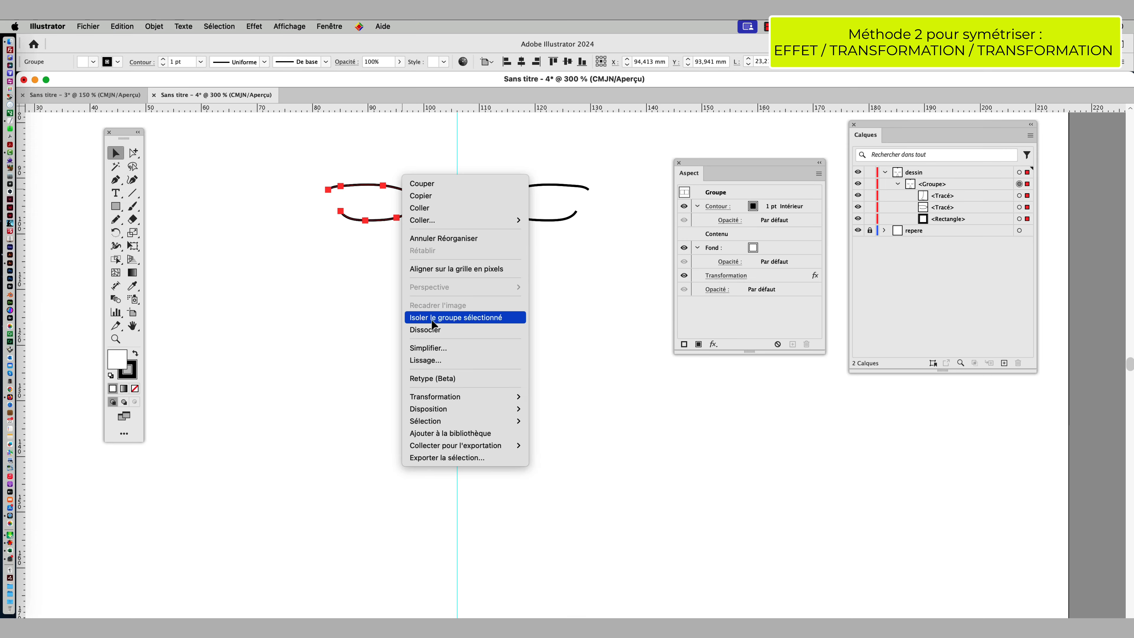
click(432, 318)
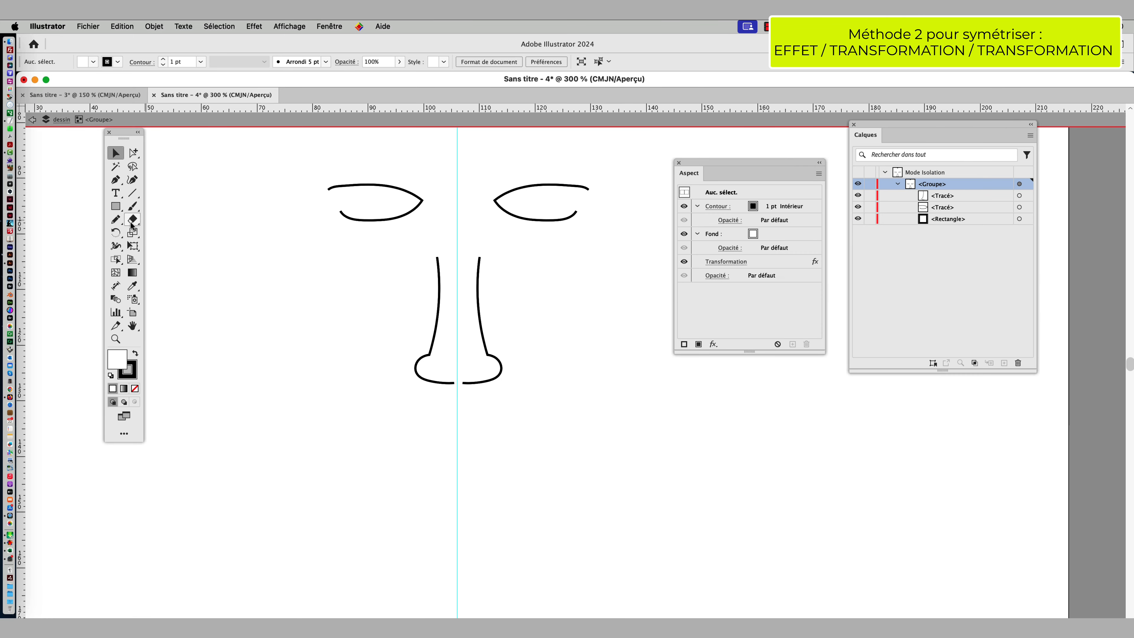
click(115, 218)
mouse_move(424, 421)
mouse_down()
mouse_move(328, 429)
mouse_move(364, 451)
mouse_move(456, 468)
mouse_up()
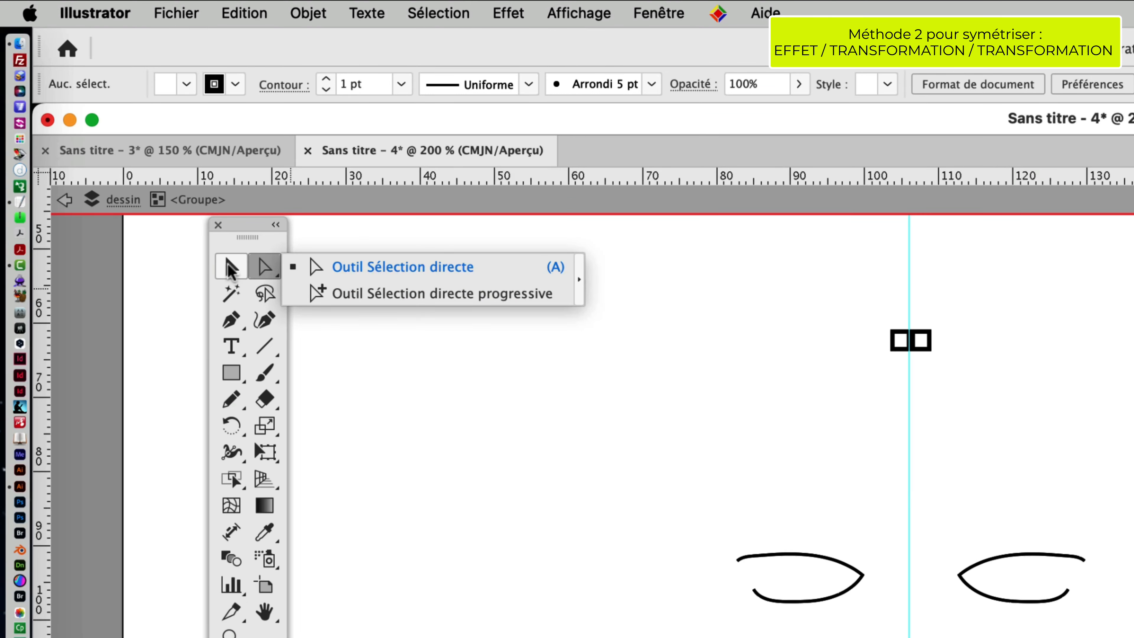
- Move the eye path and the nose path upward inside the isolated mirrored group, and select the mouth path
click(115, 153)
click(776, 558)
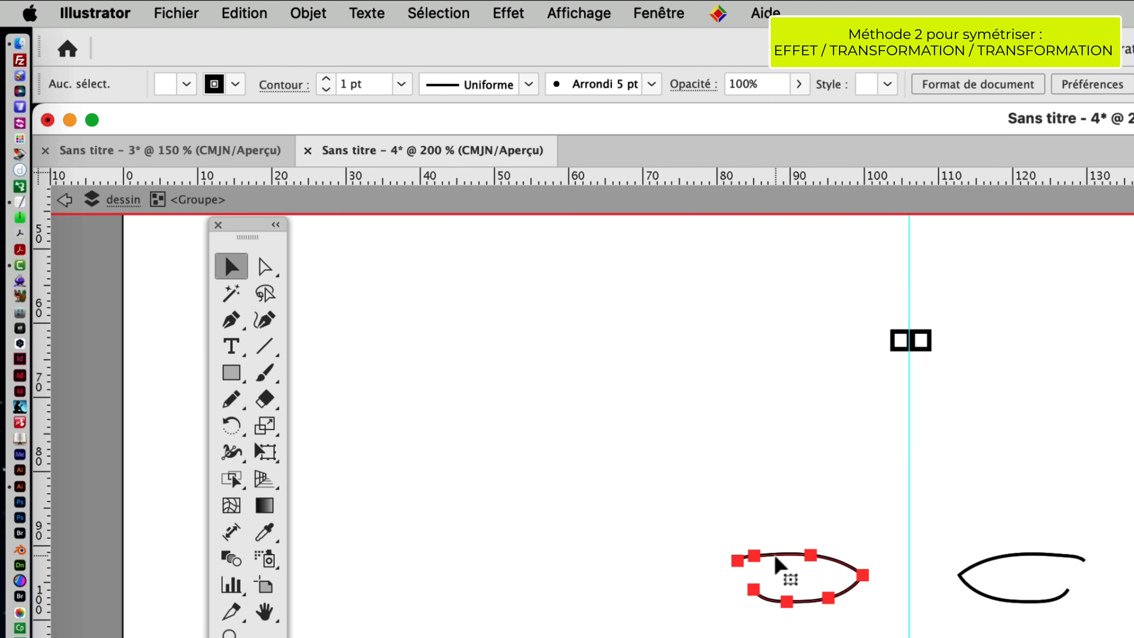
drag(433, 387, 456, 300)
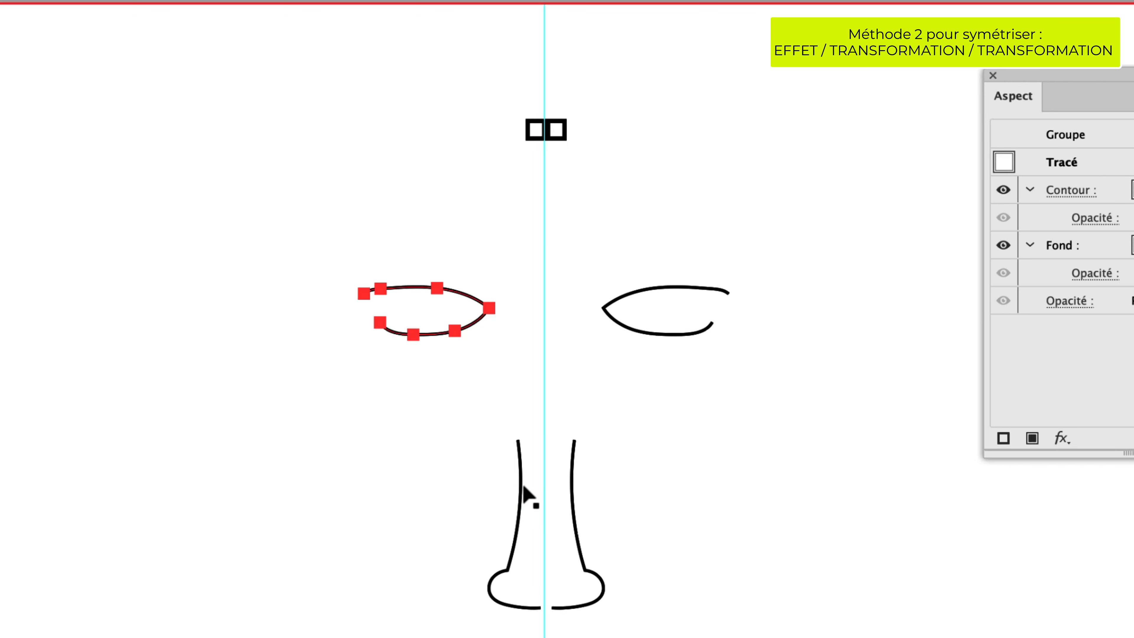
drag(519, 486, 526, 401)
click(529, 634)
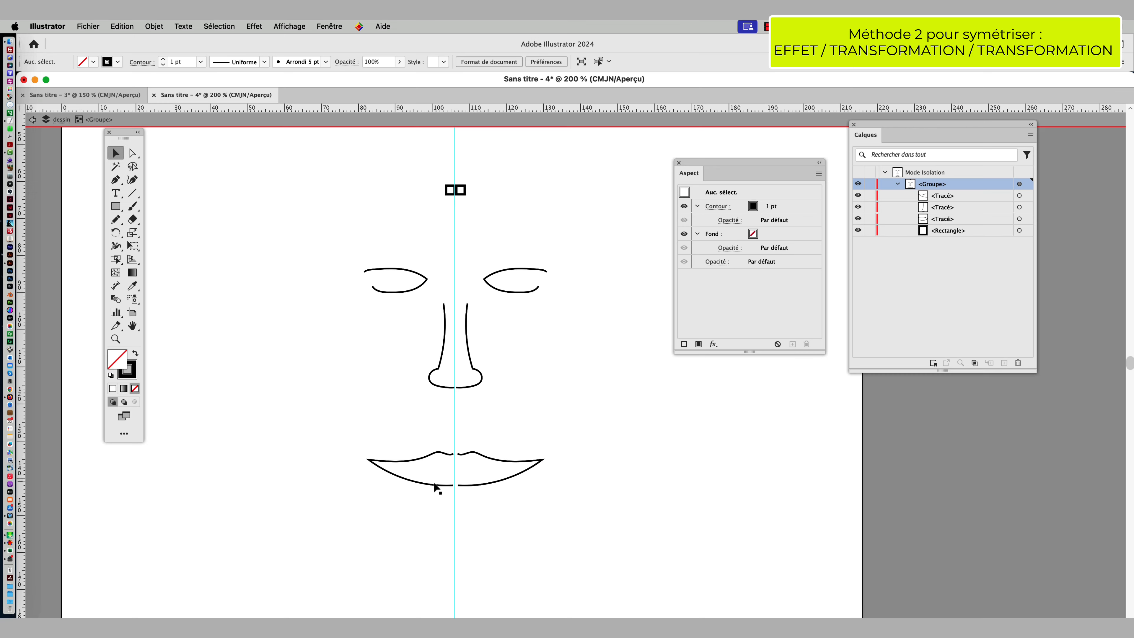
click(435, 483)
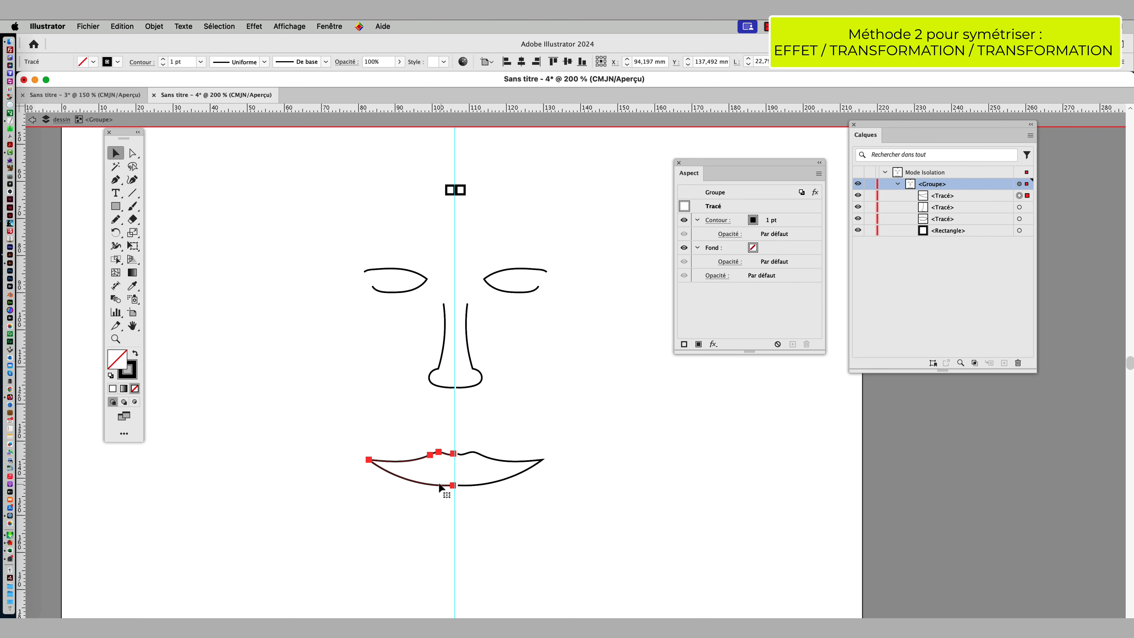
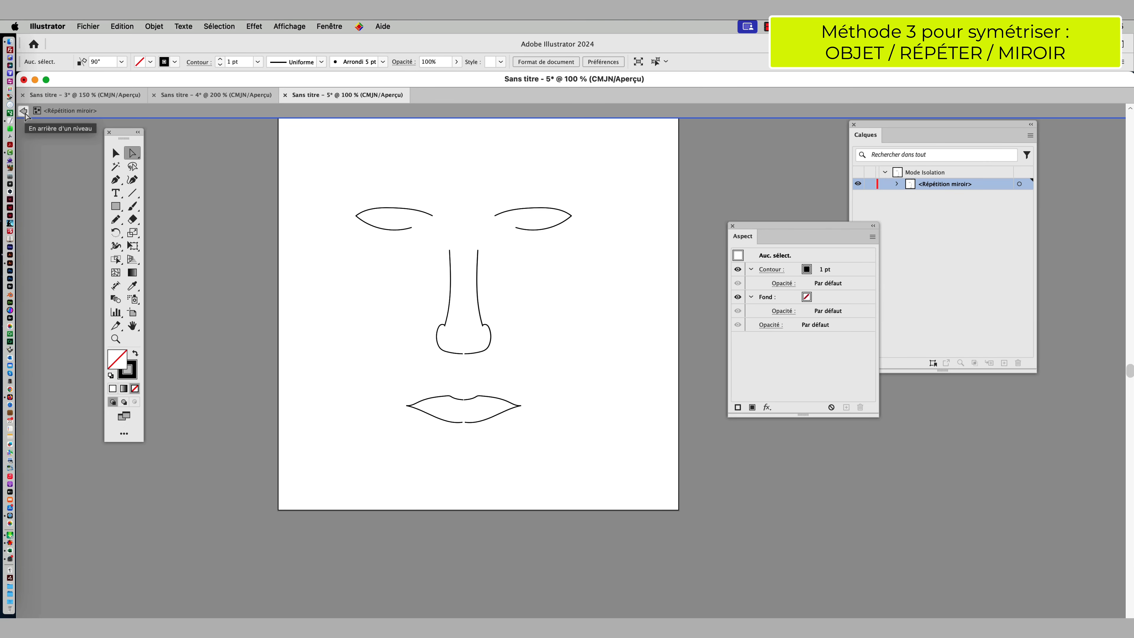
- Exit the mirror repeat's isolation, expand Calque 1, and move the whole mirrored face to about X 102 mm, Y 155 mm
click(24, 115)
click(24, 112)
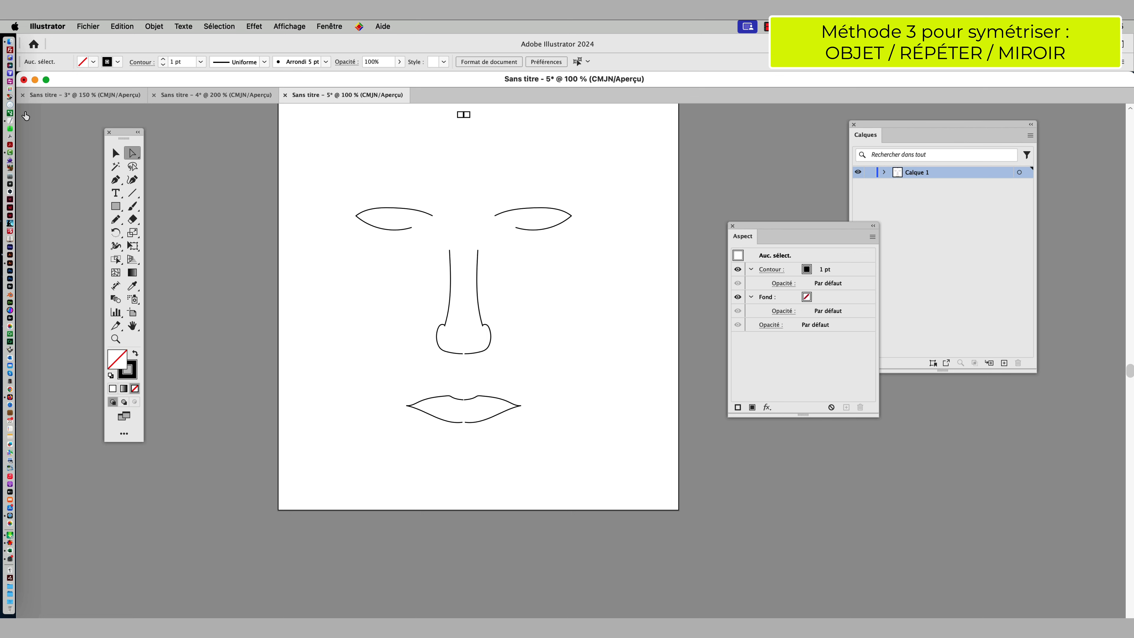
click(116, 153)
drag(404, 230, 431, 233)
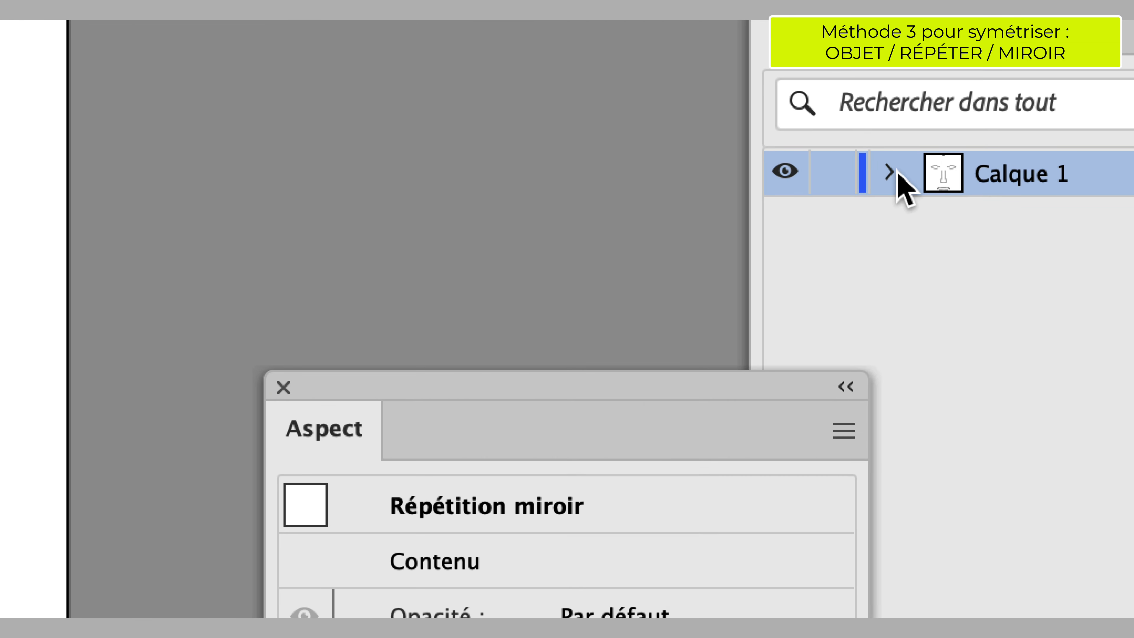
click(890, 187)
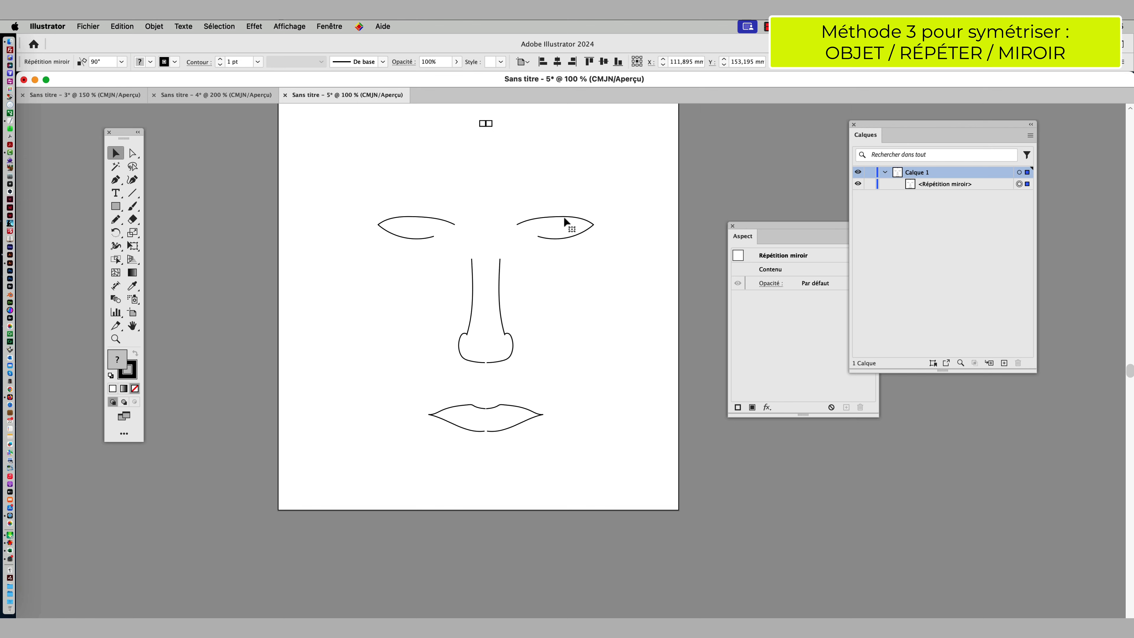
mouse_move(564, 219)
mouse_down()
mouse_move(518, 205)
mouse_move(545, 219)
mouse_up()
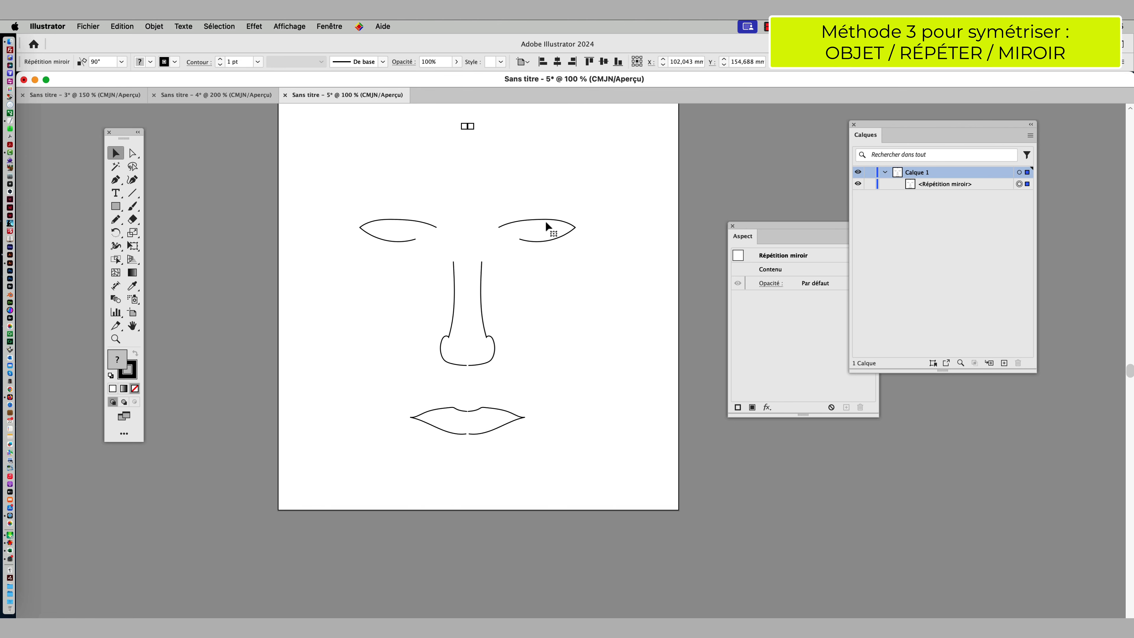
- Review the isolation option "Cliquer deux fois pour isoler" in the General preferences and dismiss them without changes
click(48, 26)
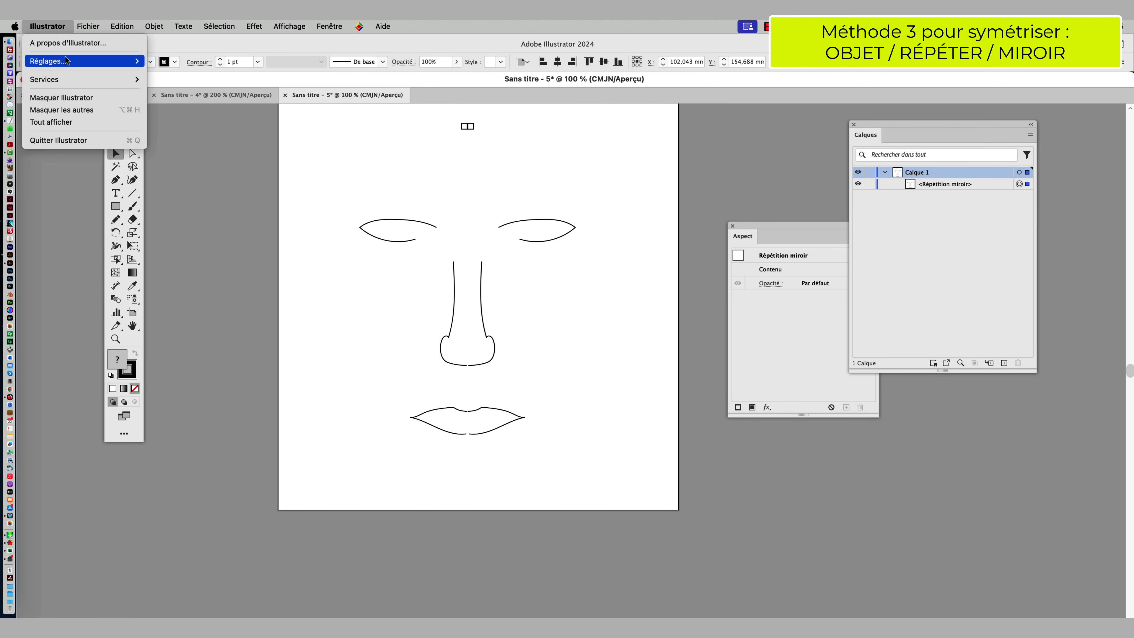
mouse_move(66, 61)
click(169, 61)
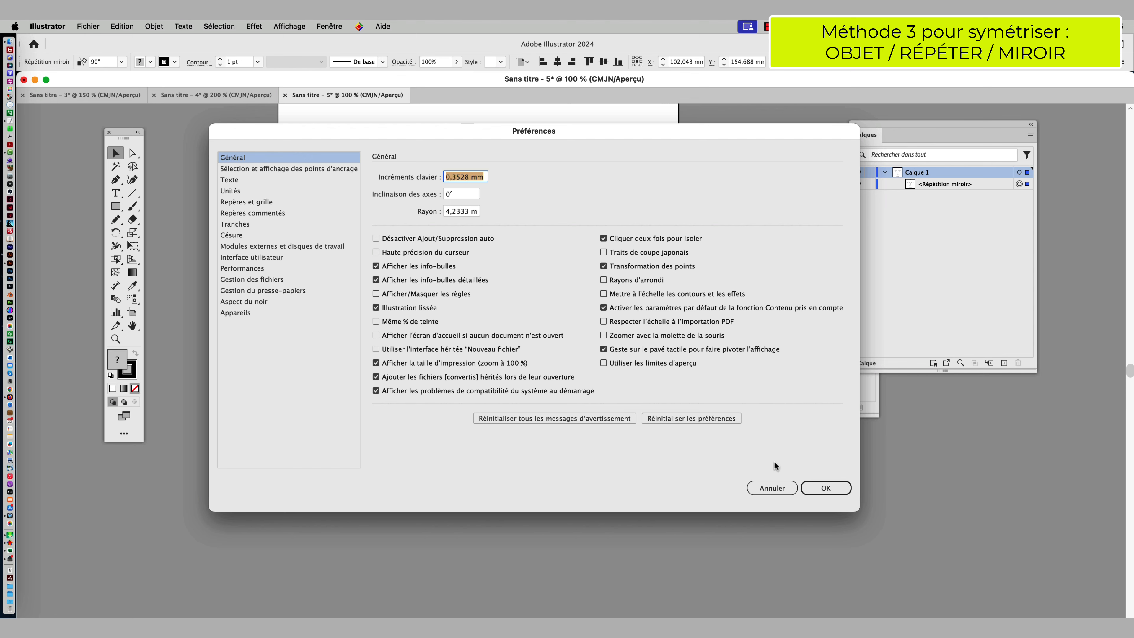
click(786, 489)
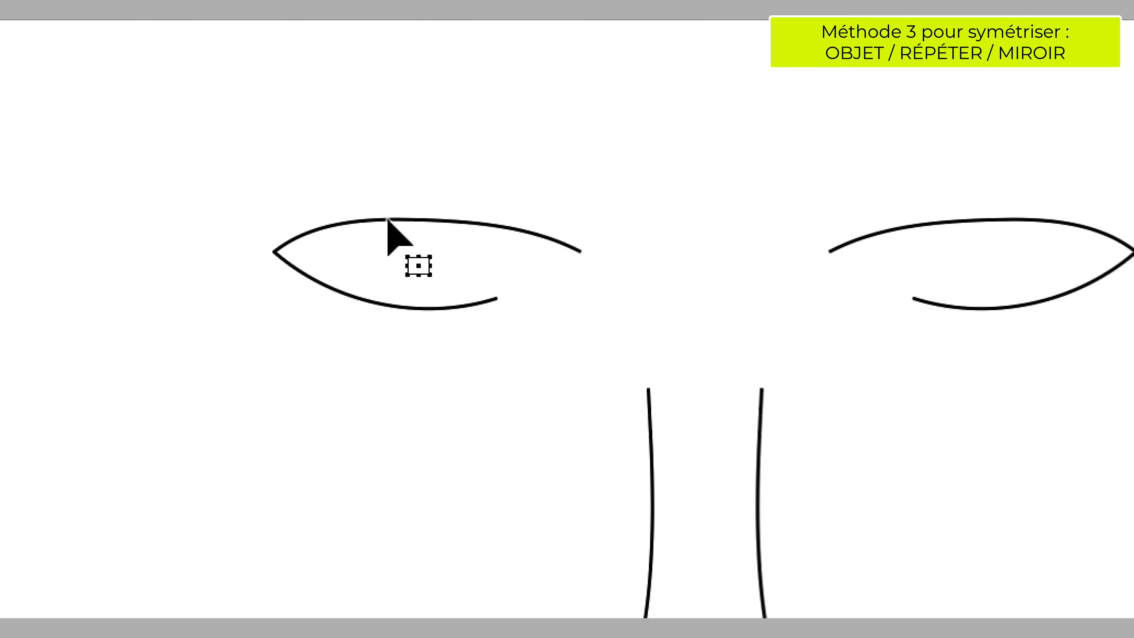
- Isolate the mirror repeat, move the original eye down toward the nose, and move the mouth up closer to the nose
click(387, 219)
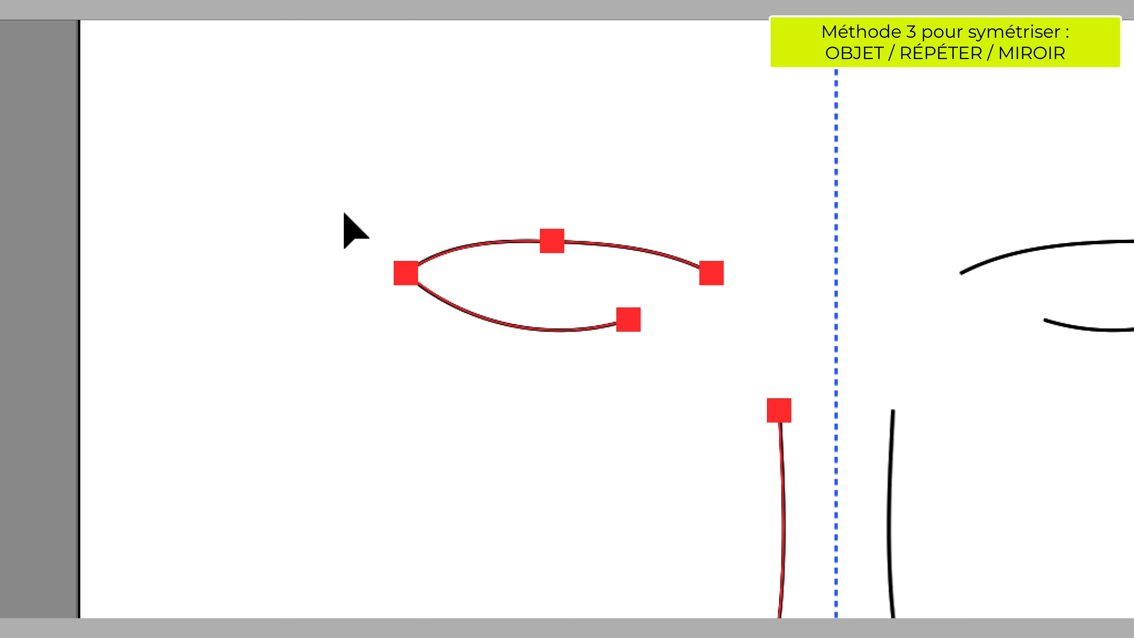
click(346, 218)
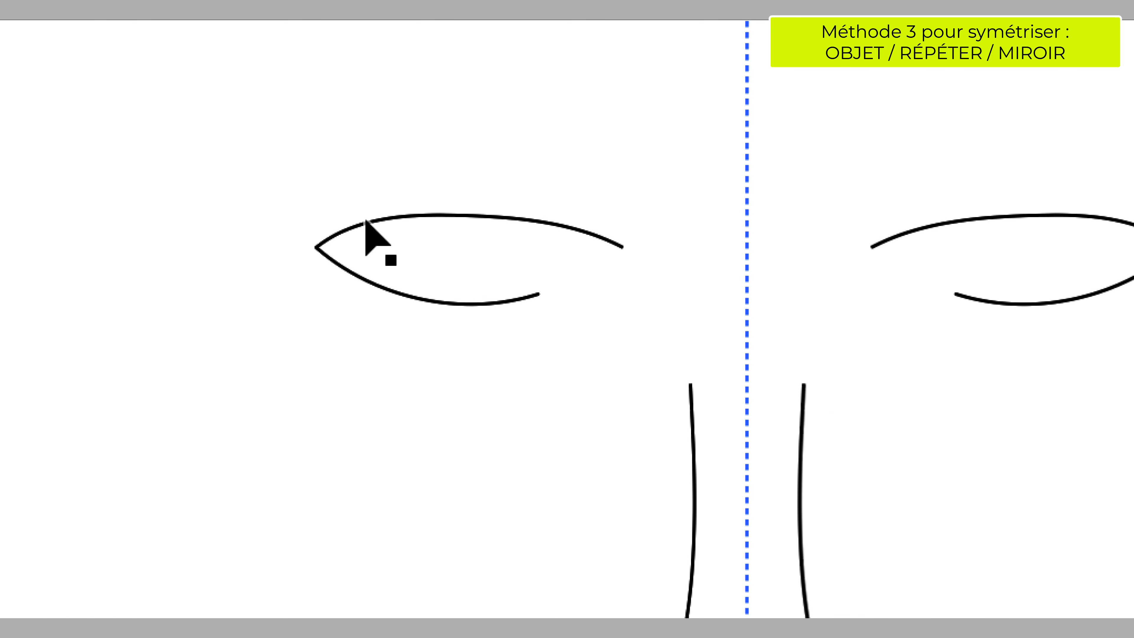
click(367, 221)
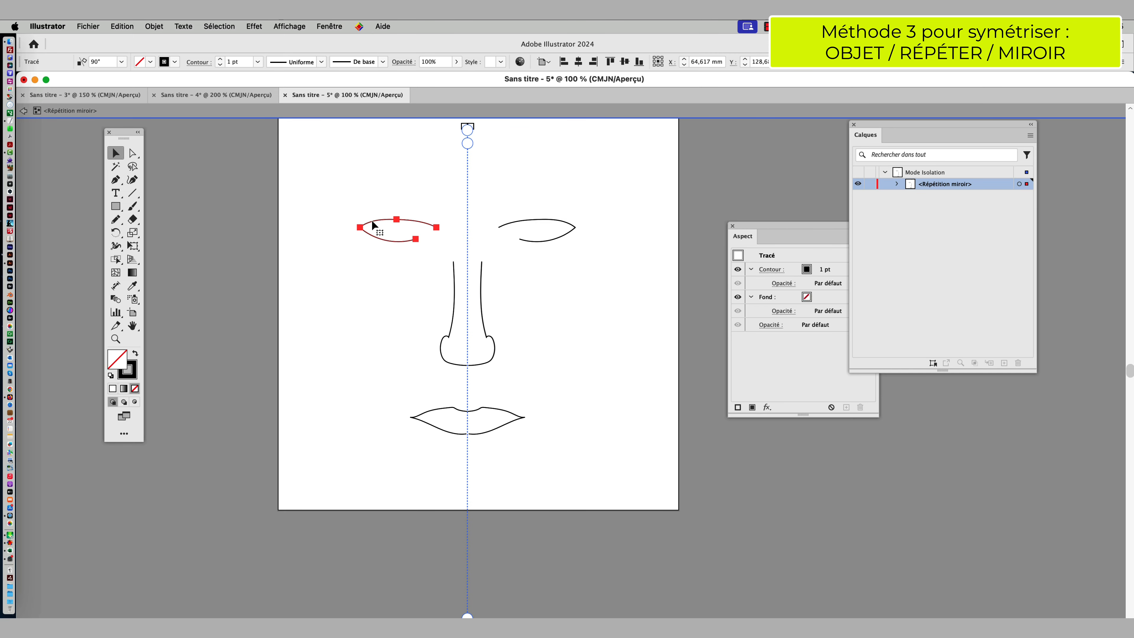
drag(366, 221, 376, 252)
drag(454, 409, 454, 388)
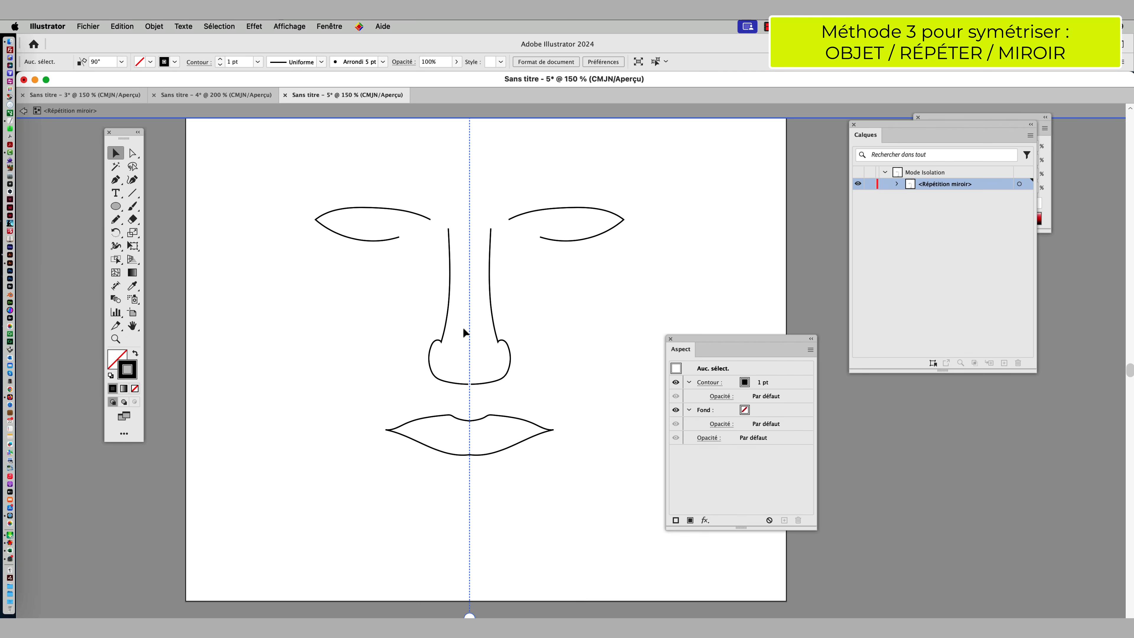
- Draw a circle about 25.5 mm in diameter beside the nose within the isolated mirror repeat and move it up below the eye
key(space)
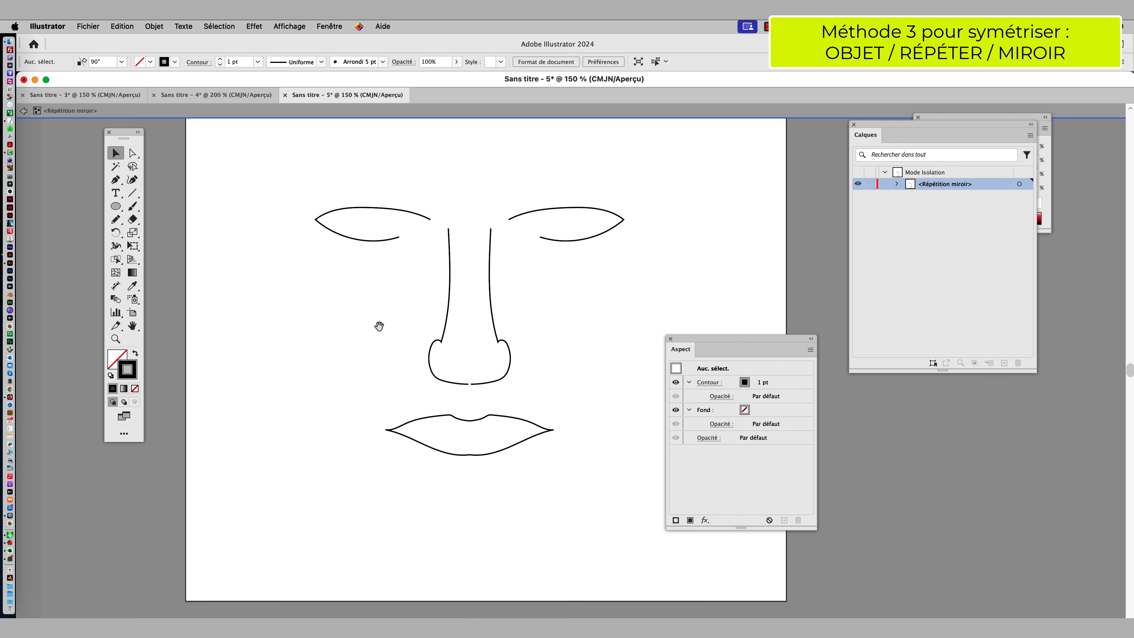
mouse_move(380, 326)
mouse_down()
mouse_move(324, 312)
mouse_move(361, 339)
mouse_move(350, 331)
mouse_up()
click(115, 207)
key(v)
mouse_move(314, 299)
mouse_down()
mouse_move(337, 296)
mouse_move(333, 265)
mouse_move(375, 253)
mouse_move(339, 257)
mouse_move(336, 245)
mouse_move(385, 251)
mouse_move(316, 258)
mouse_up()
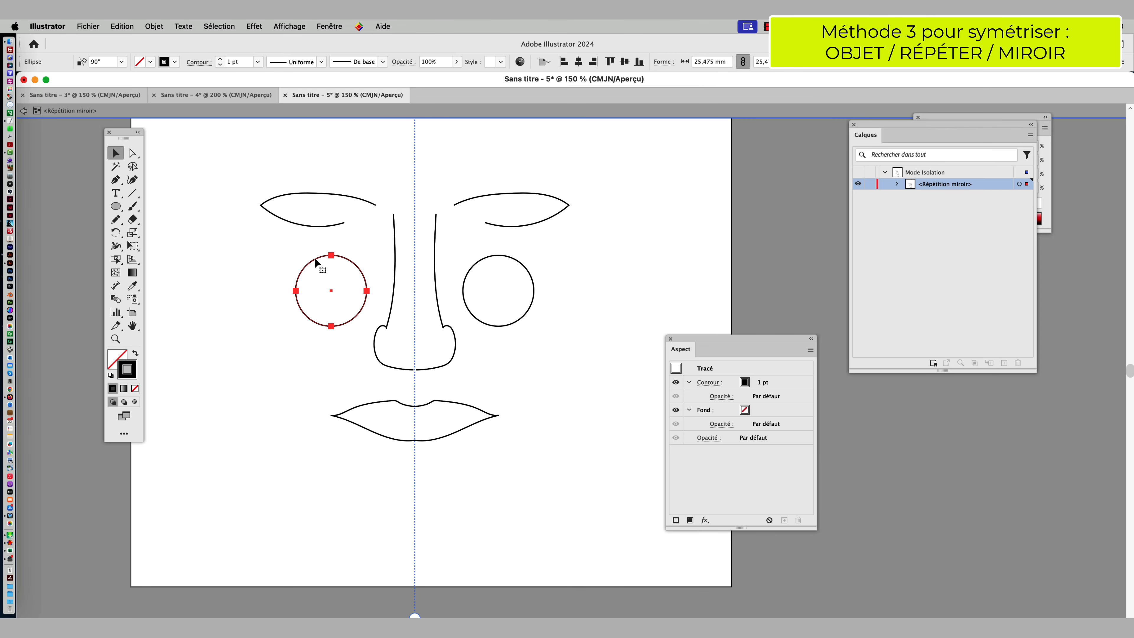
- Scale down the circle below the eye with the Free Transform tool and deselect it
key(e)
drag(298, 258, 309, 268)
key(v)
click(205, 267)
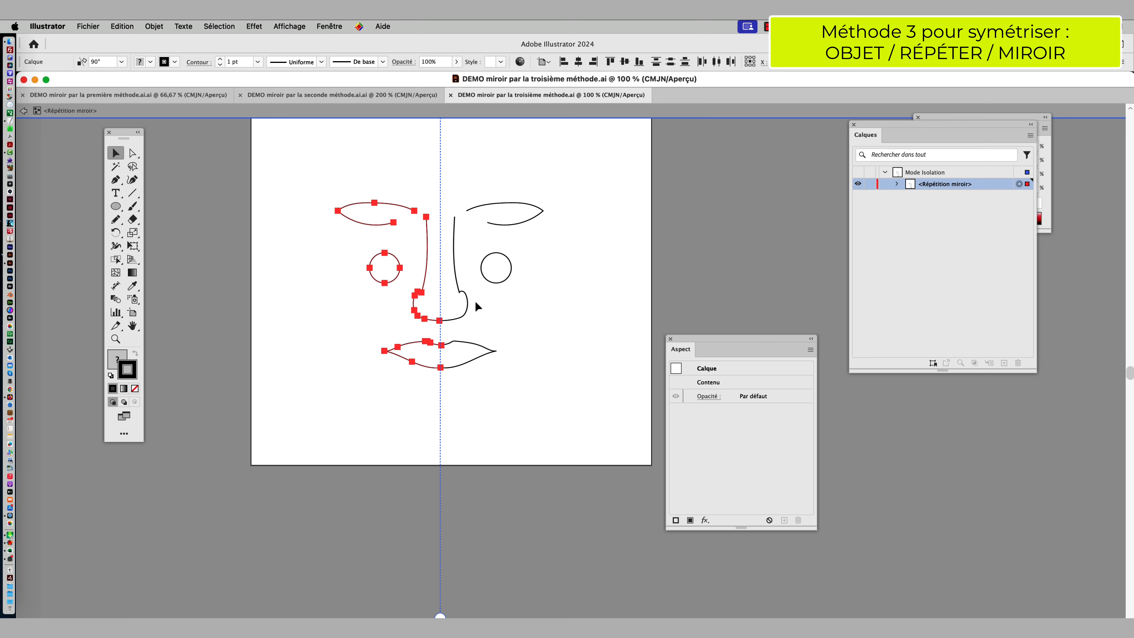
- Save the document under the new name "DEMO DÉCOMPOSITION miroir par la troisième méthode.ai" in Adobe Illustrator format
click(88, 26)
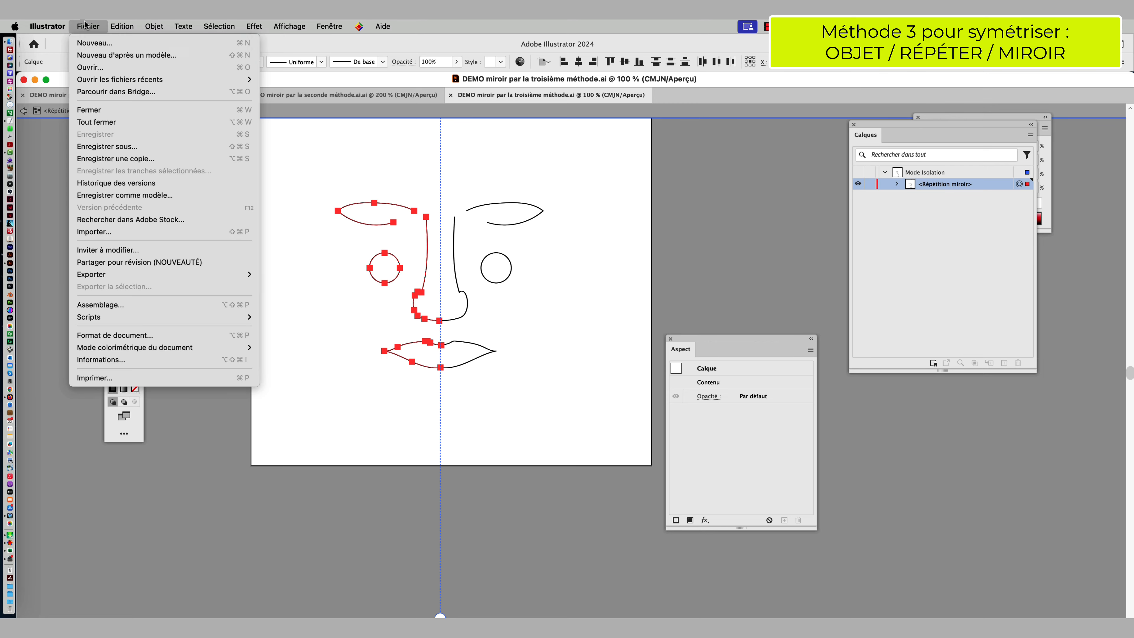
click(118, 147)
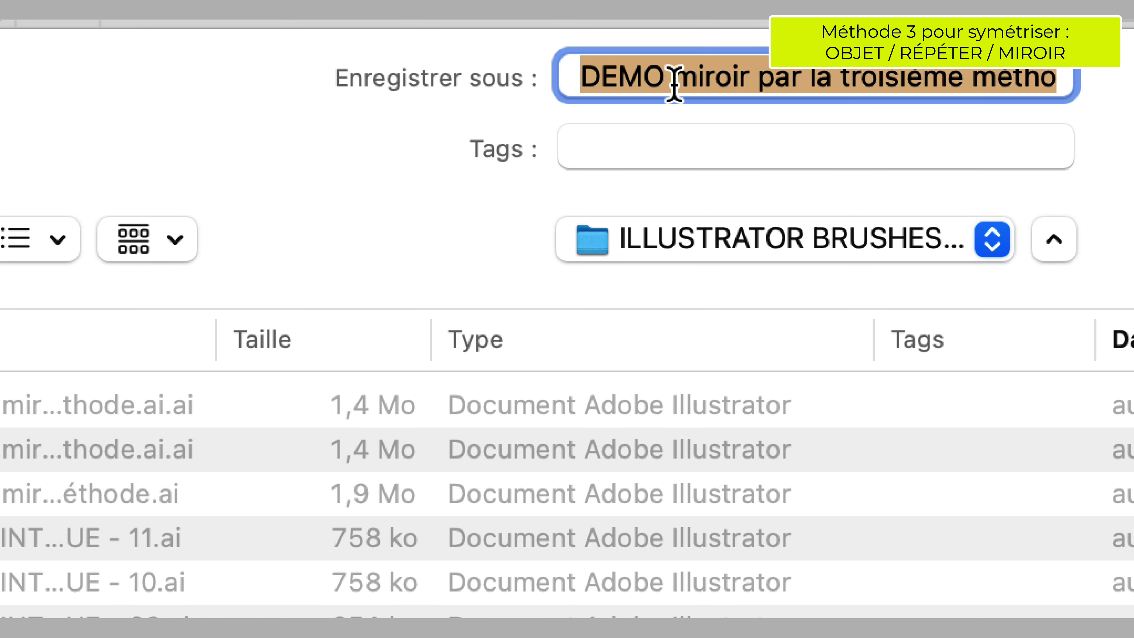
click(675, 82)
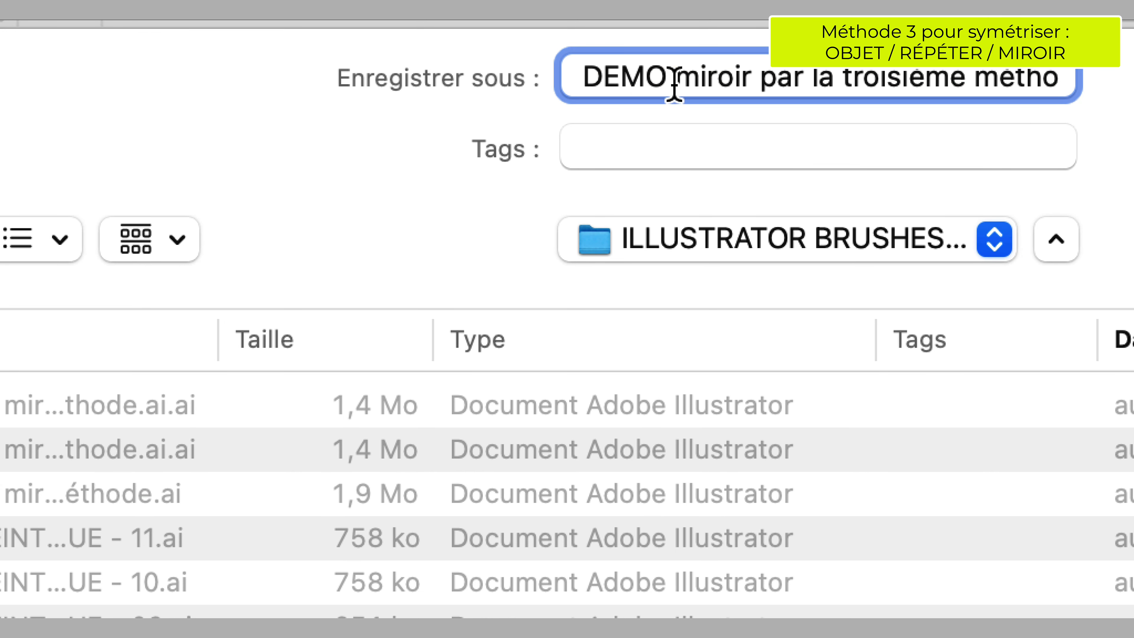
text(DÉCIO)
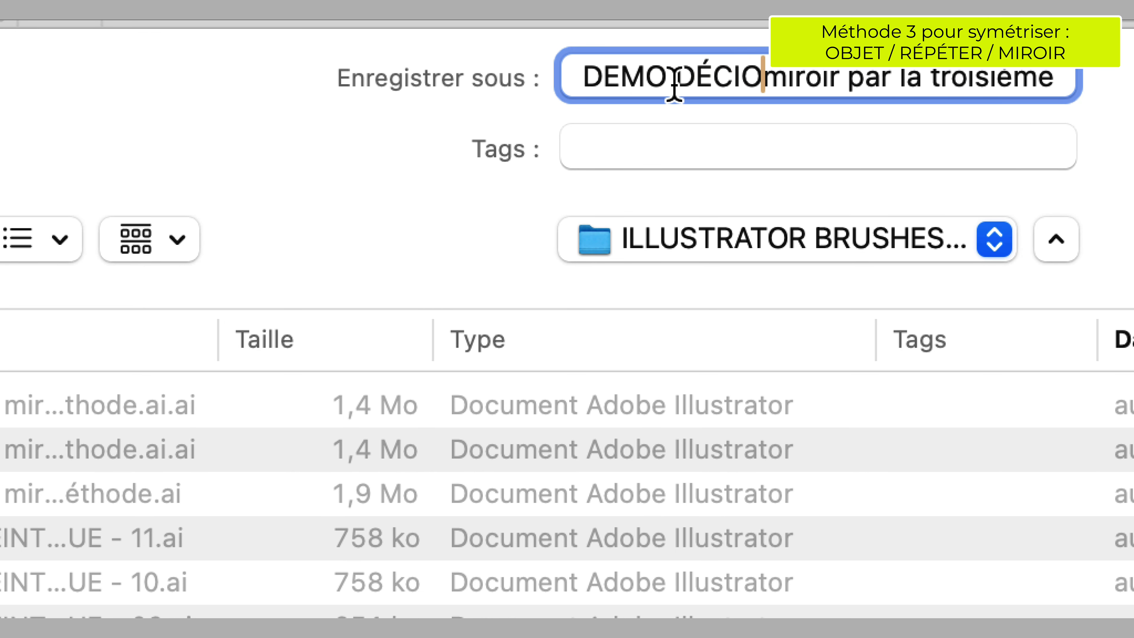
text(MPOSITI)
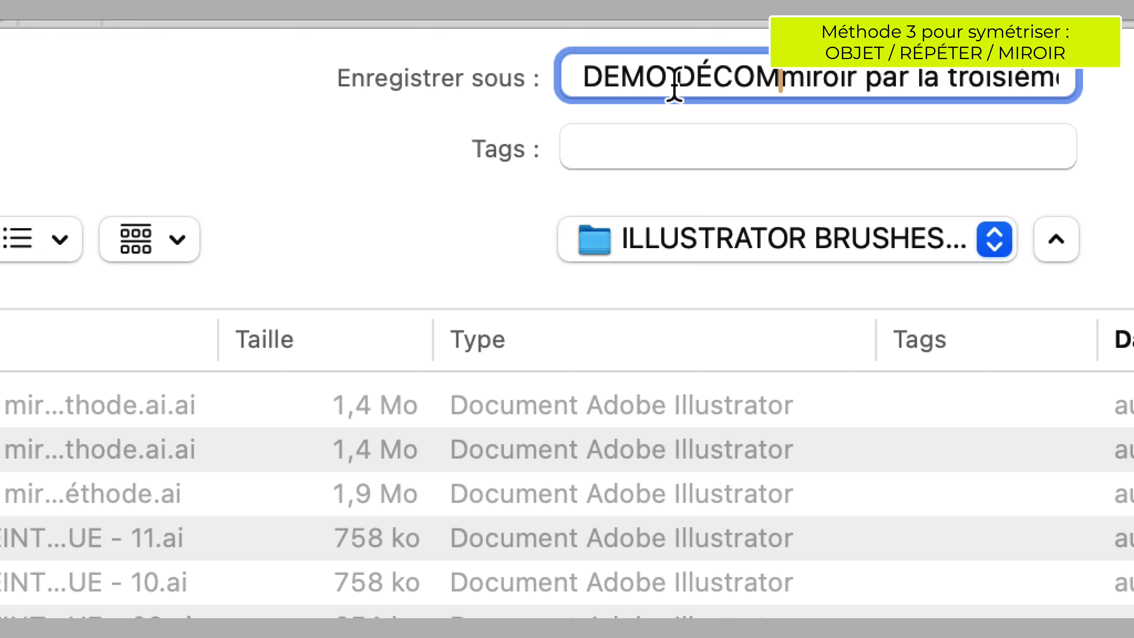
text(ON)
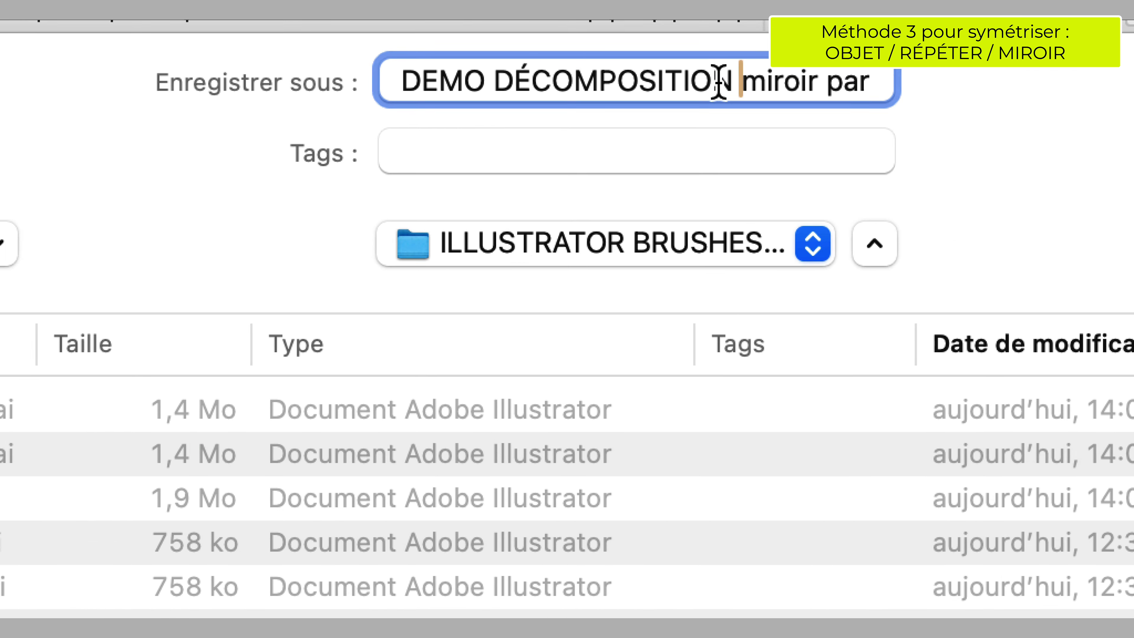
drag(723, 83, 469, 82)
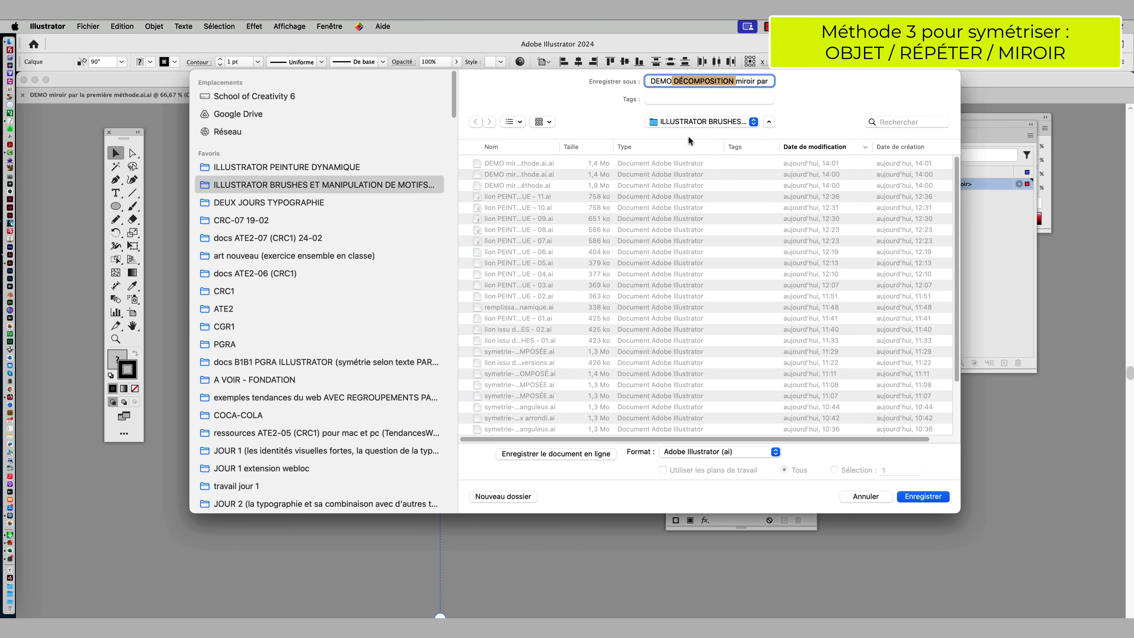
click(921, 496)
click(1030, 448)
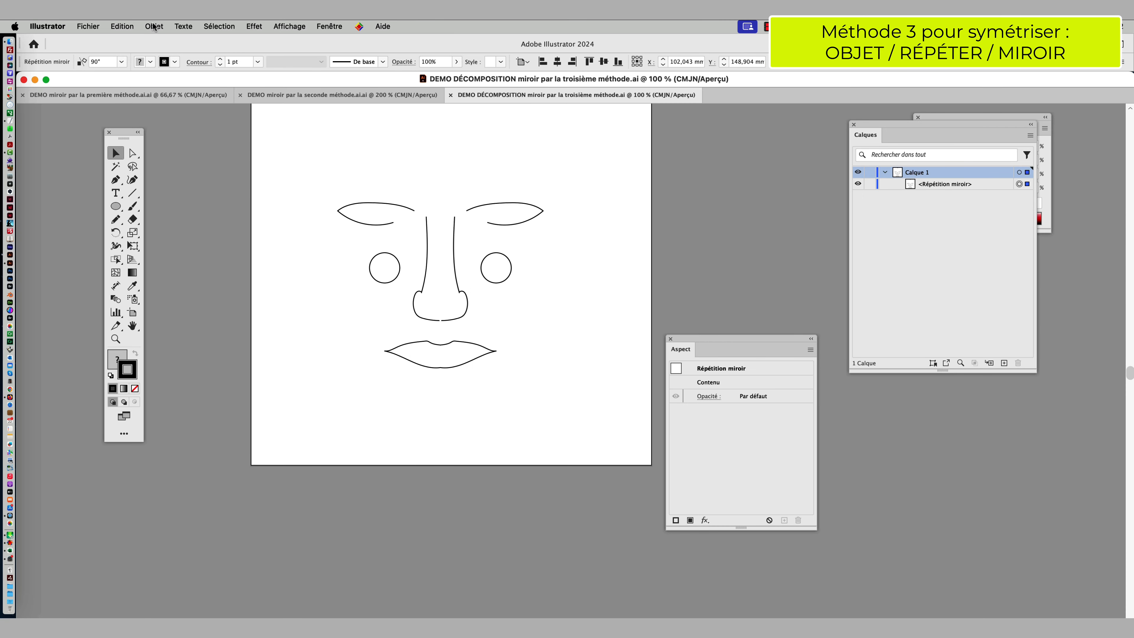
- Release the mirror repeat on the face so that only the original half-face paths remain
click(153, 27)
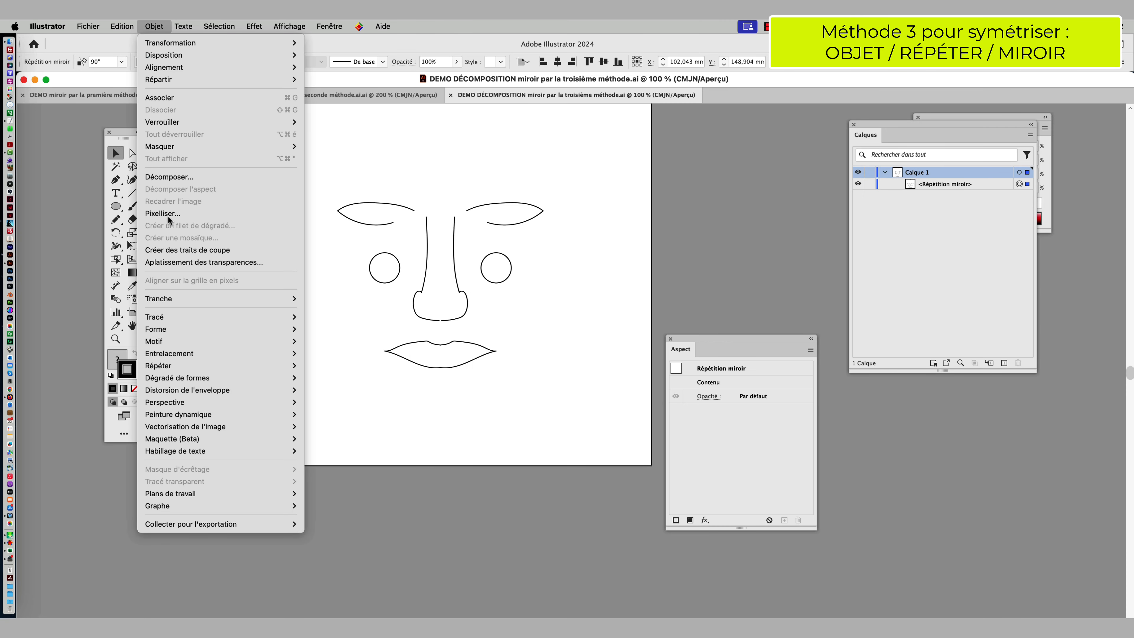
mouse_move(178, 366)
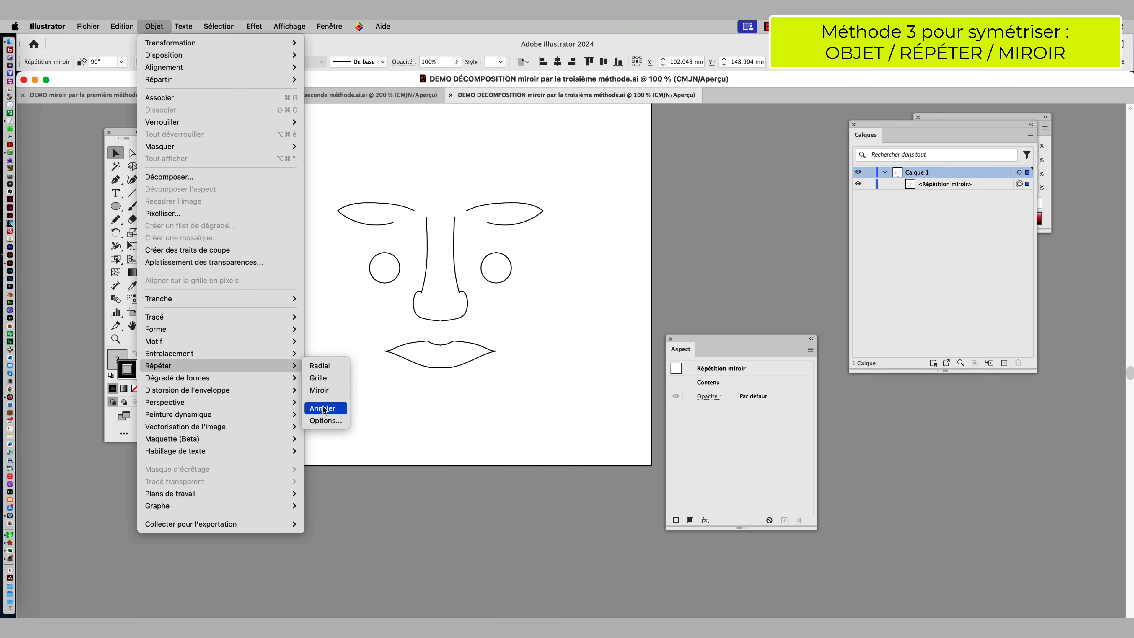
click(324, 408)
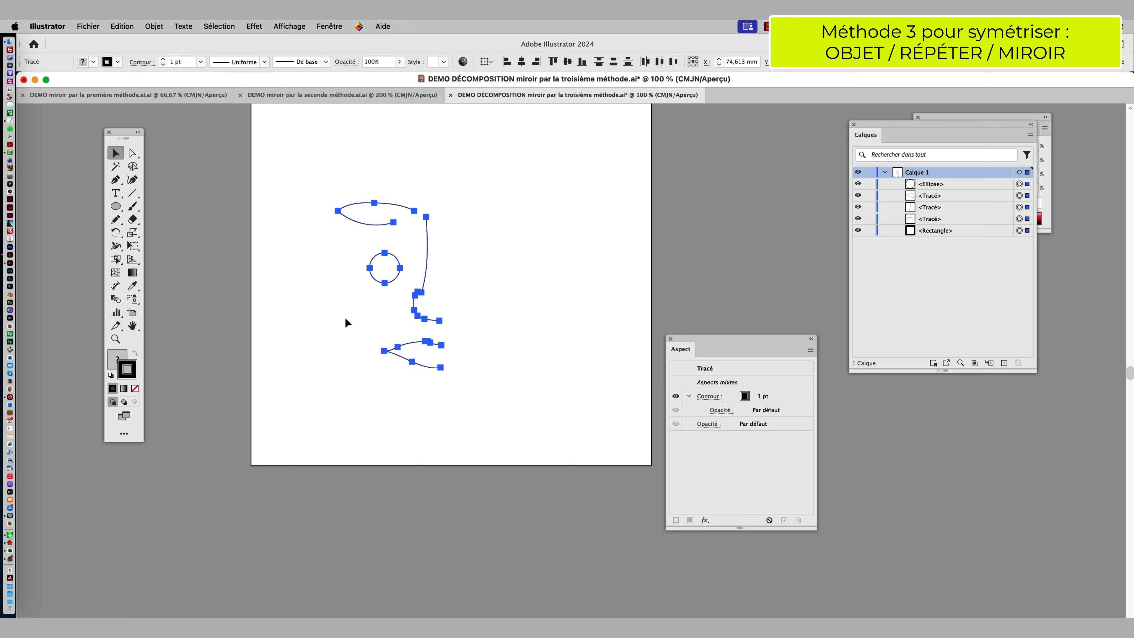
- Create a reflected copy of the selected half-face paths across a vertical axis
click(154, 27)
mouse_move(209, 44)
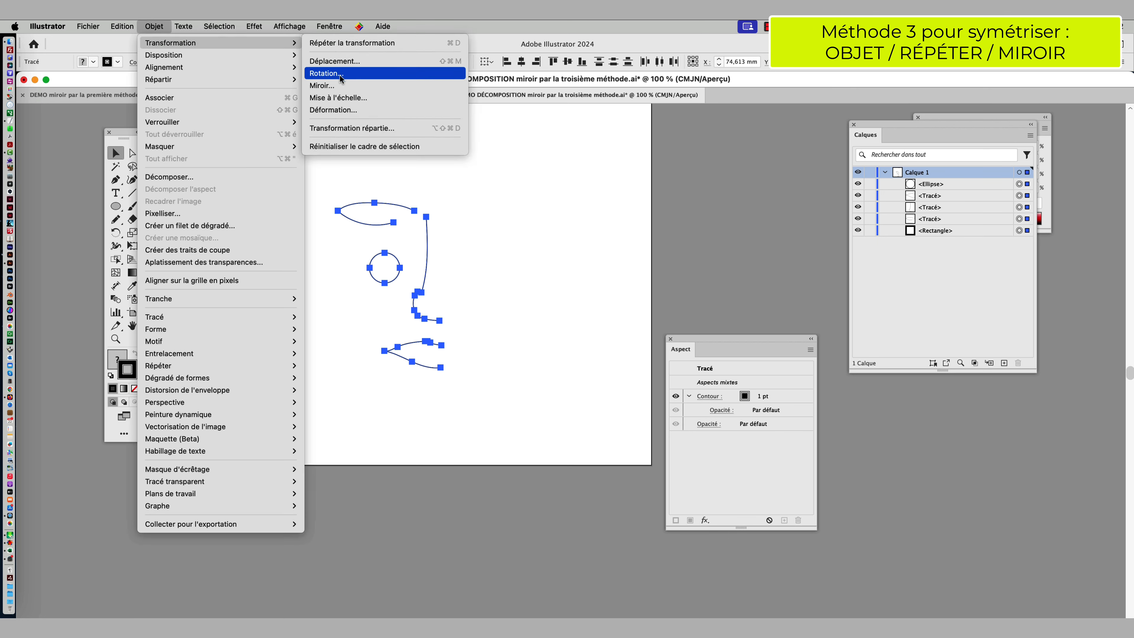
click(341, 85)
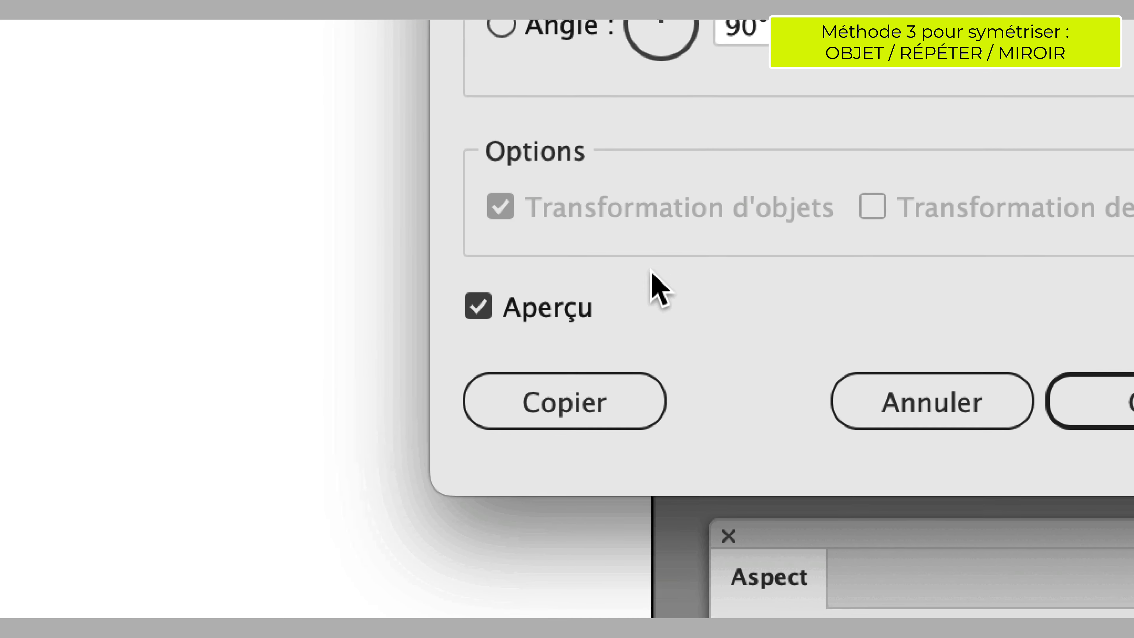
click(645, 304)
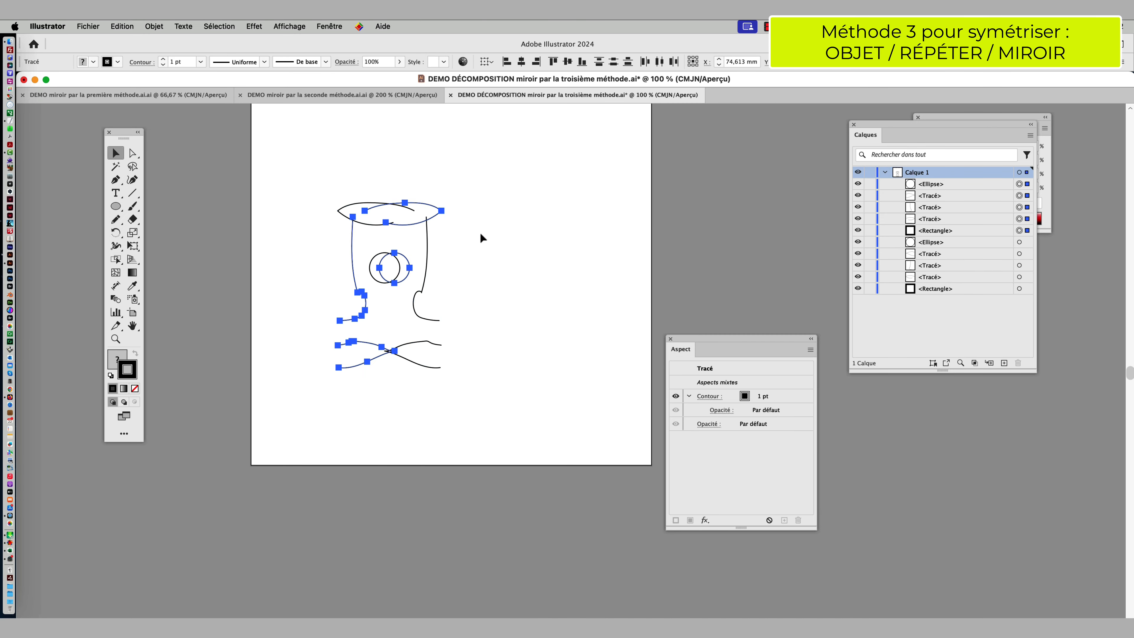
- Save the current selection of reflected half-face paths as "Sélection 1" and deselect everything
click(232, 27)
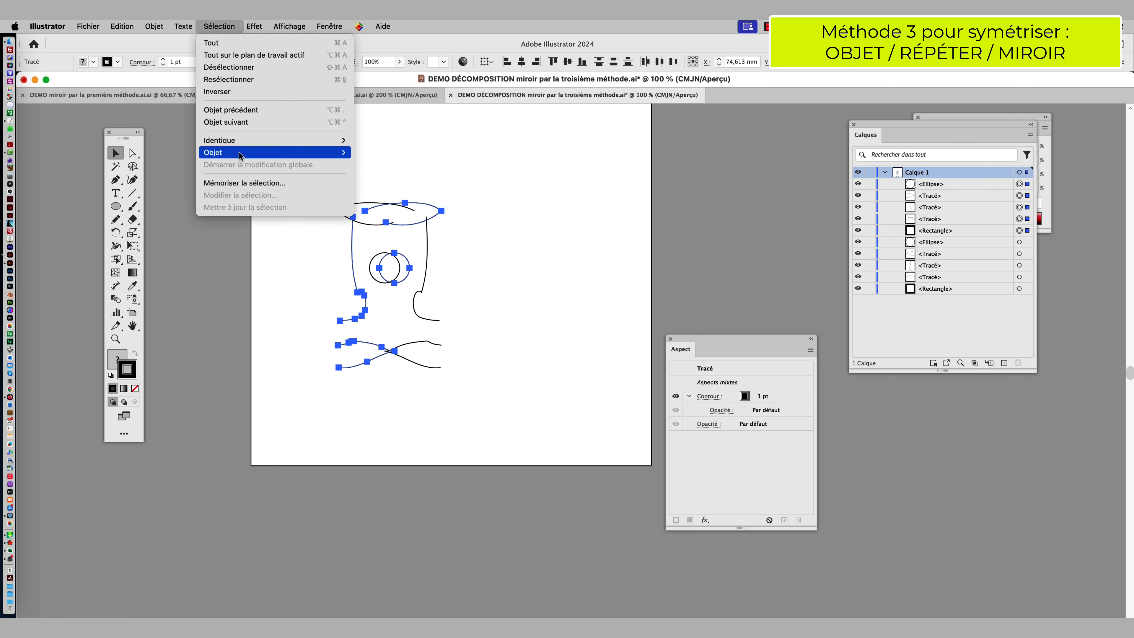
click(241, 183)
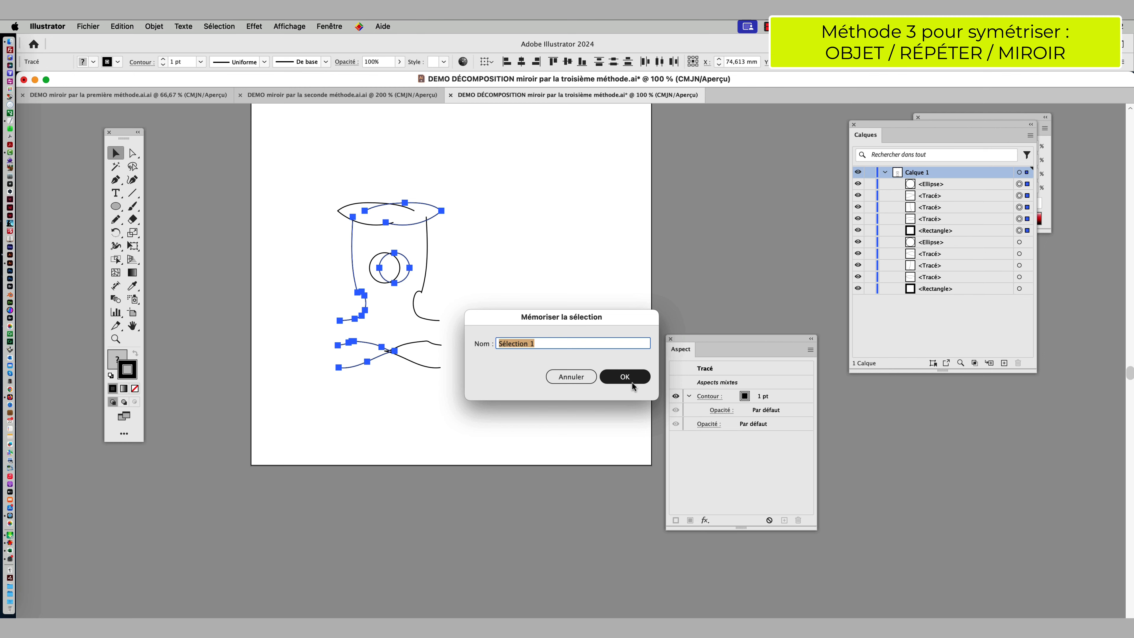
click(830, 476)
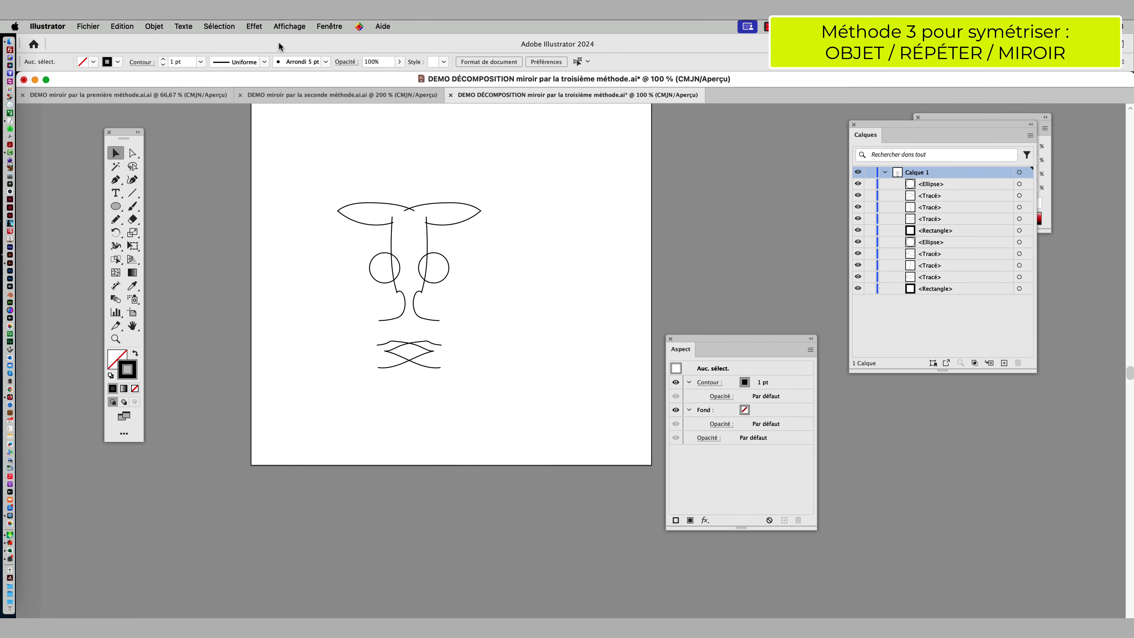
- Recall the saved selection "Sélection 1" and move the reflected paths sideways until both halves form a complete face, then deselect
click(219, 26)
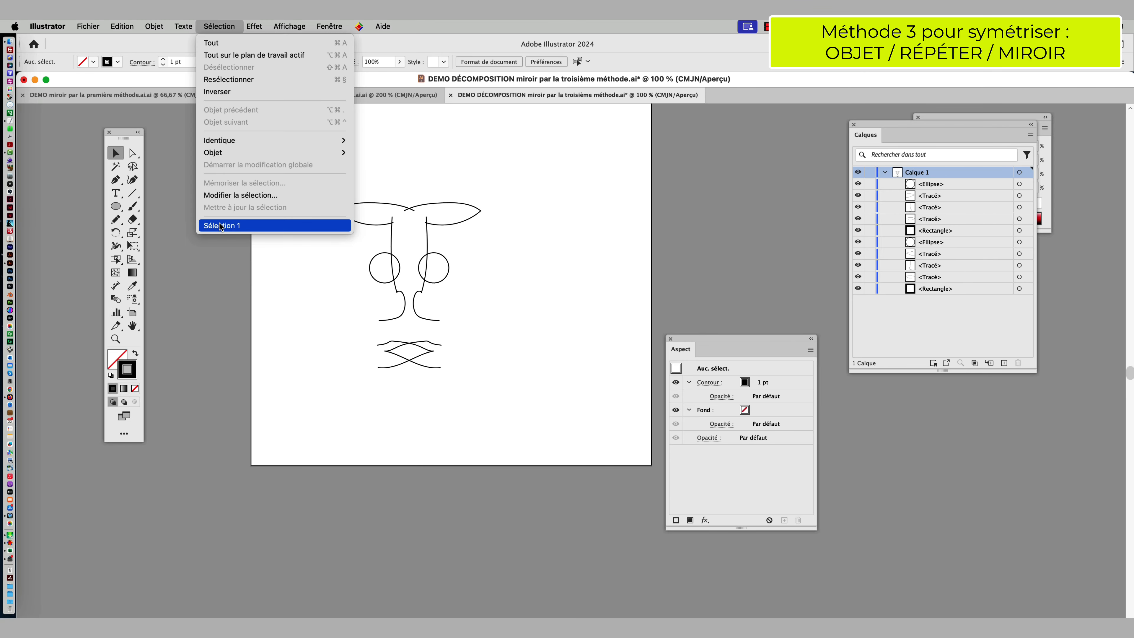
click(221, 226)
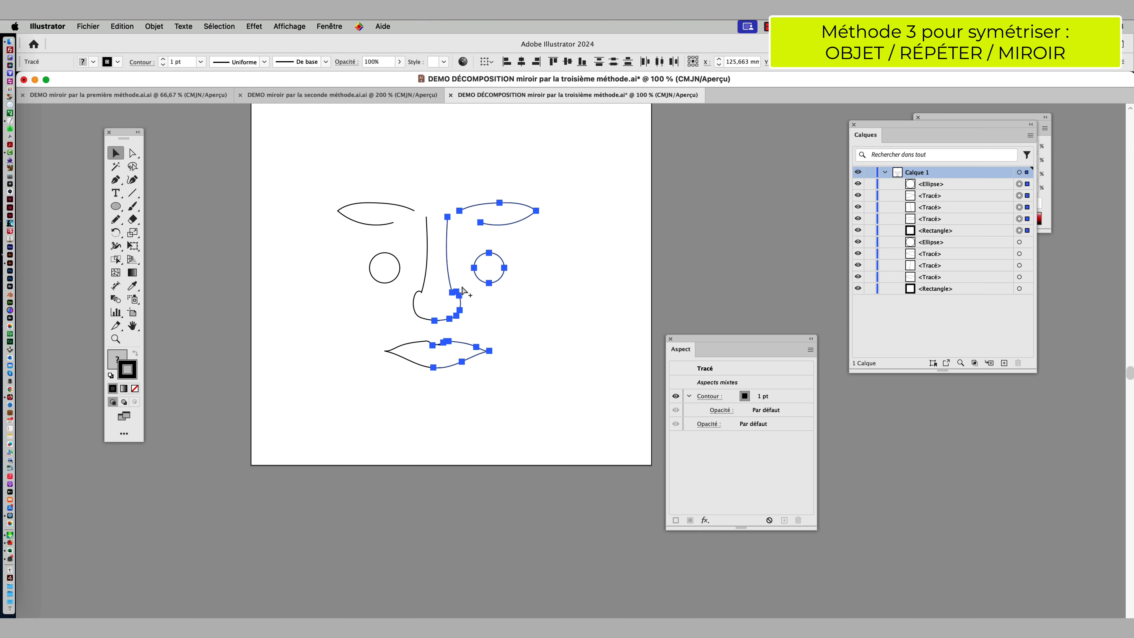
drag(469, 208, 476, 207)
click(563, 289)
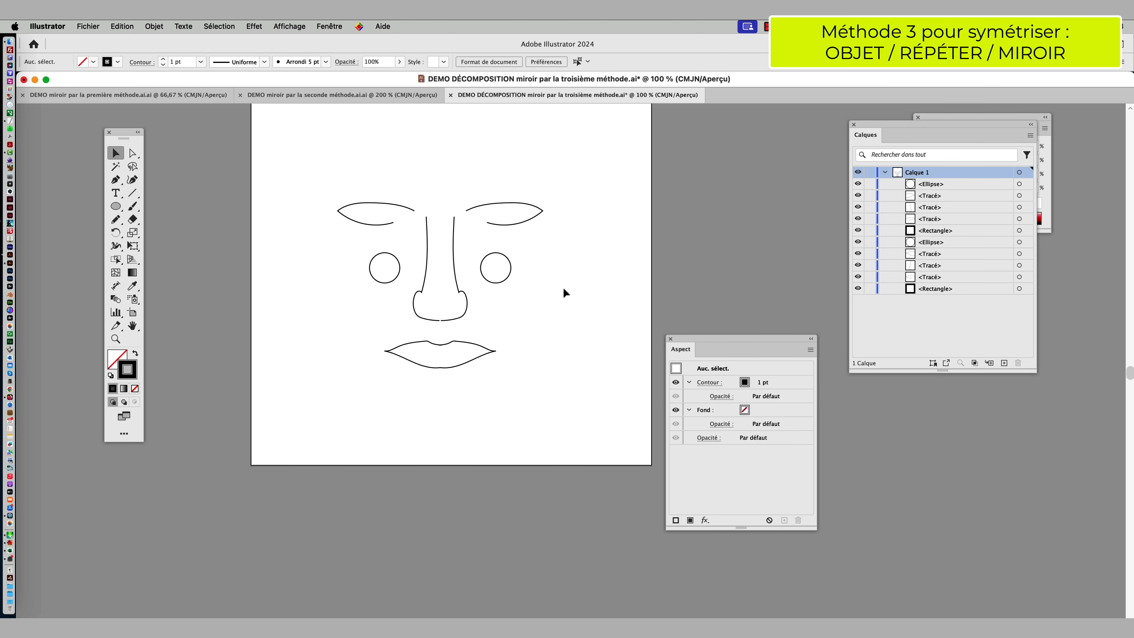
- Rotate the reflected eyebrow counterclockwise with the Free Transform tool, move it slightly upward, and deselect it
click(520, 223)
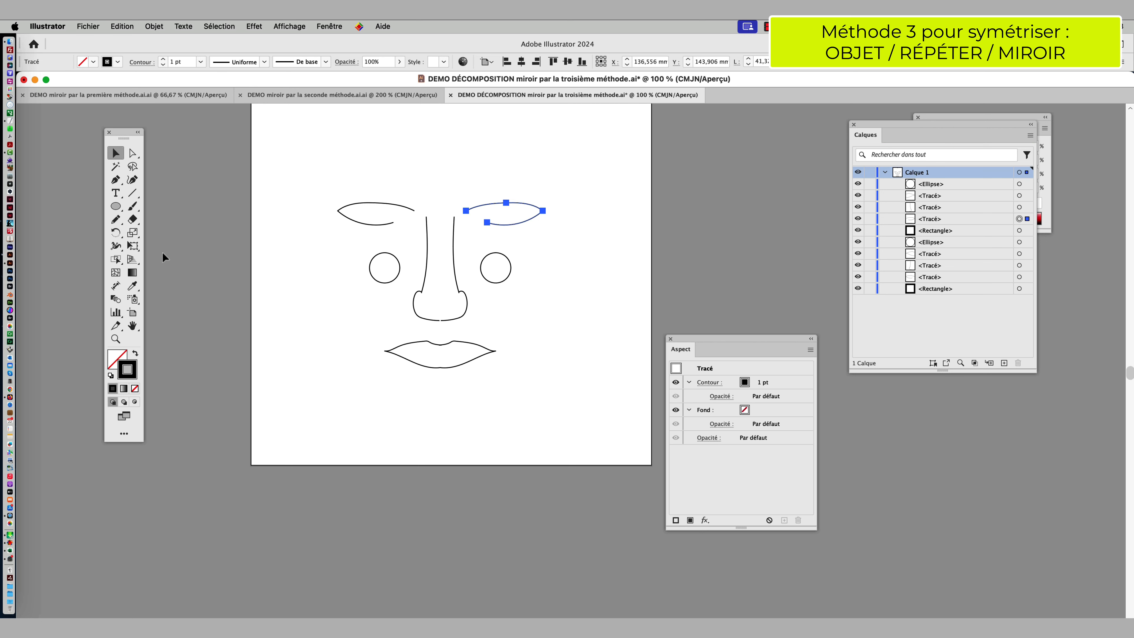
click(132, 245)
drag(571, 245, 563, 233)
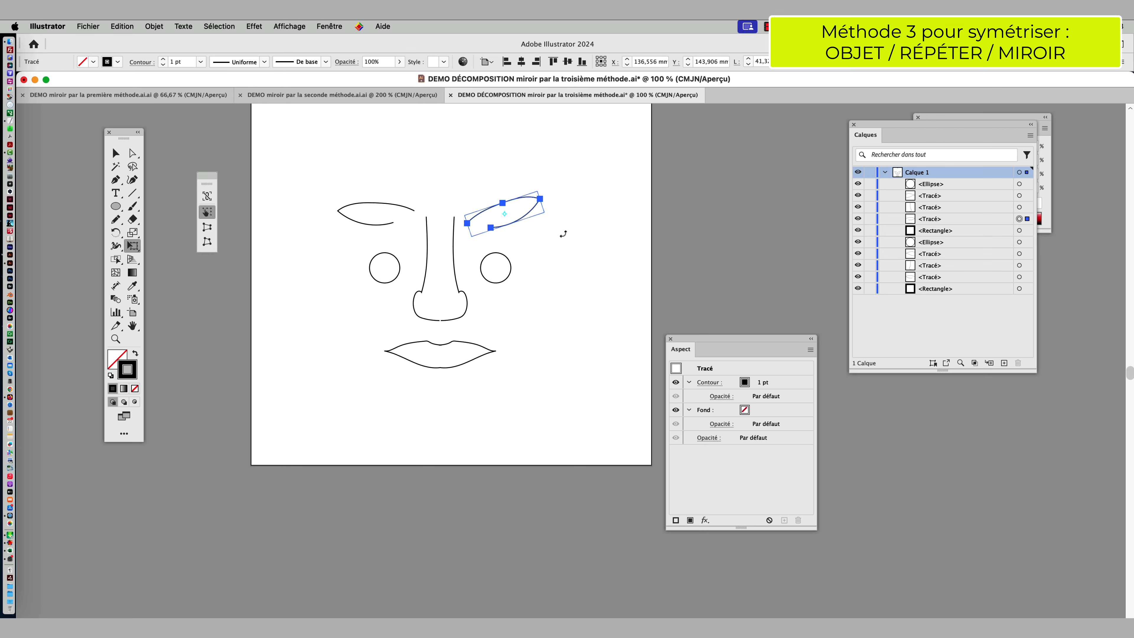
key(v)
click(459, 233)
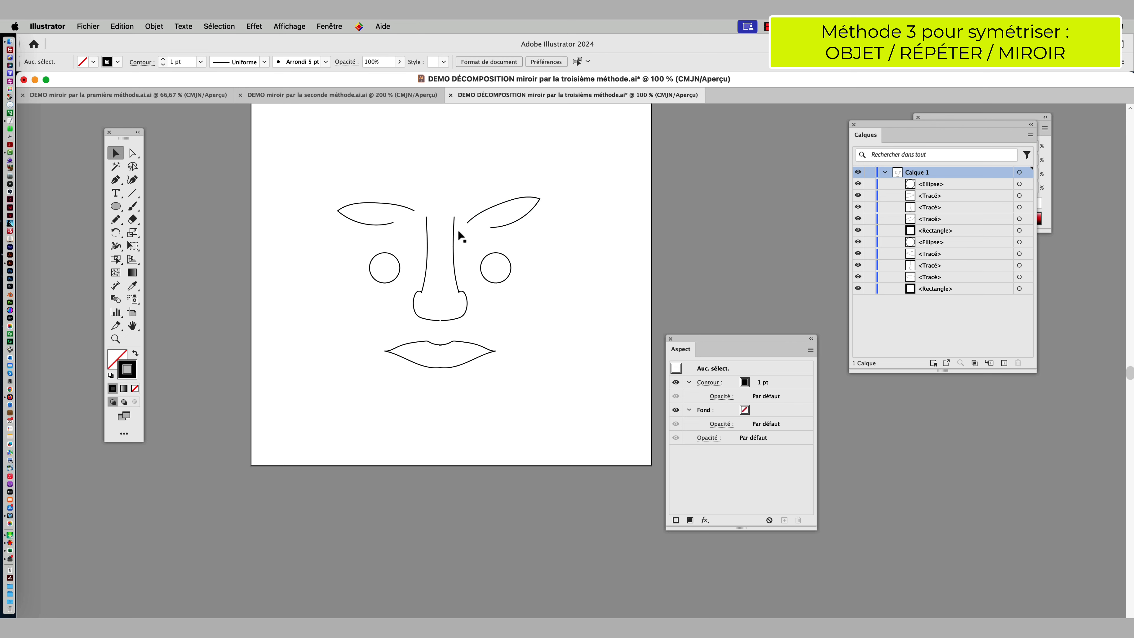
drag(476, 218, 474, 208)
click(549, 331)
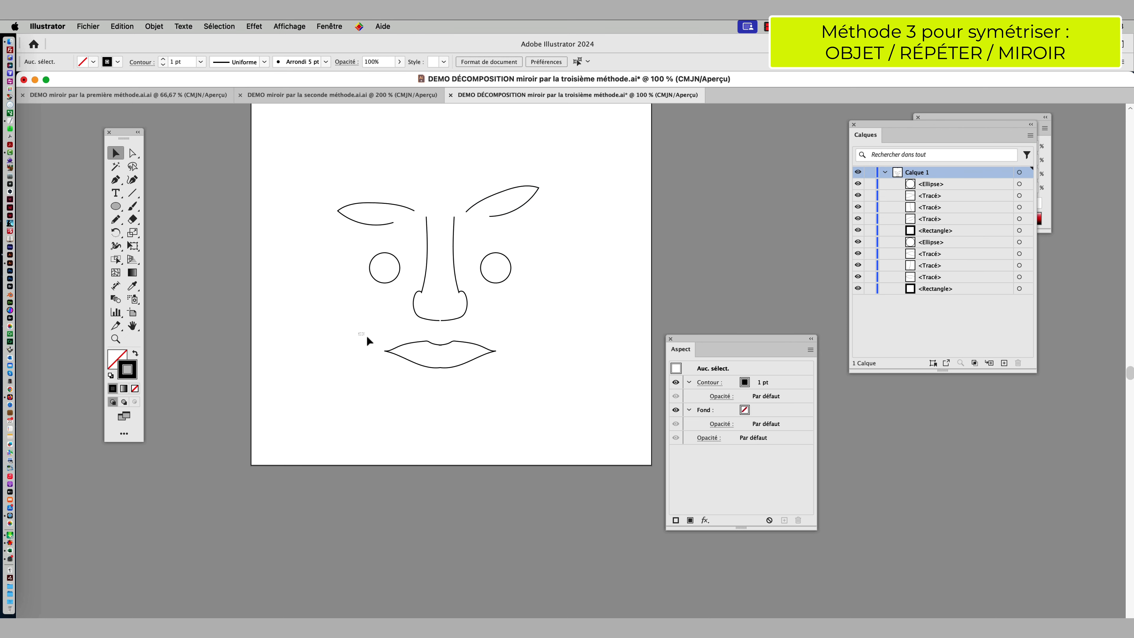
- Rotate both mouth paths slightly counterclockwise with the Free Transform tool, deselect them, and save the document
drag(367, 337, 500, 383)
key(e)
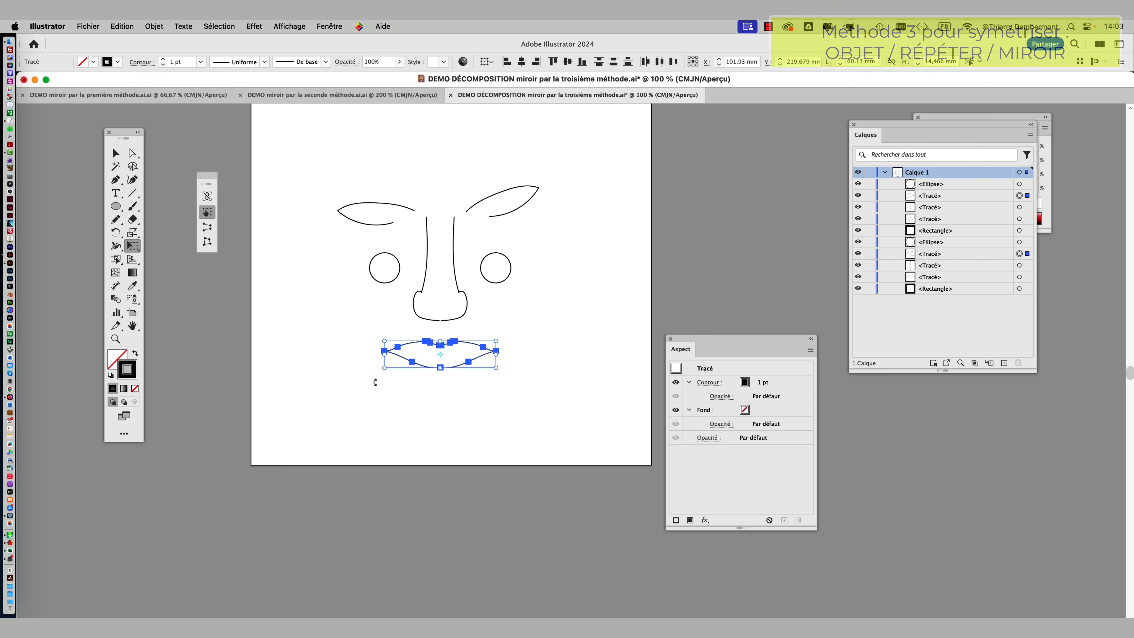
drag(375, 381, 381, 387)
click(115, 153)
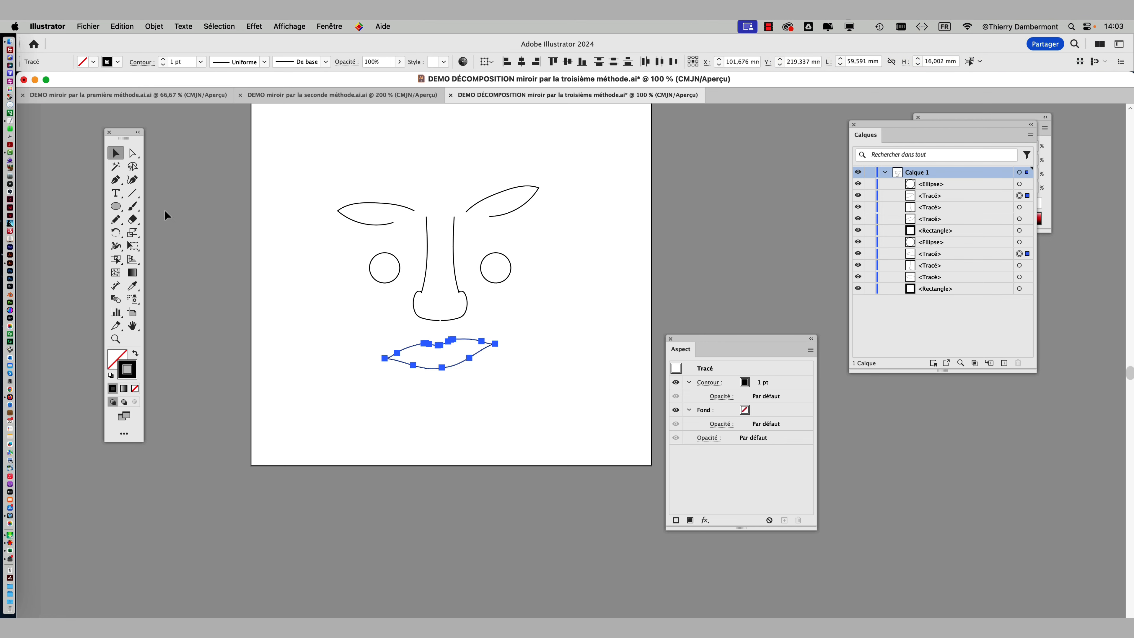
click(355, 398)
click(96, 26)
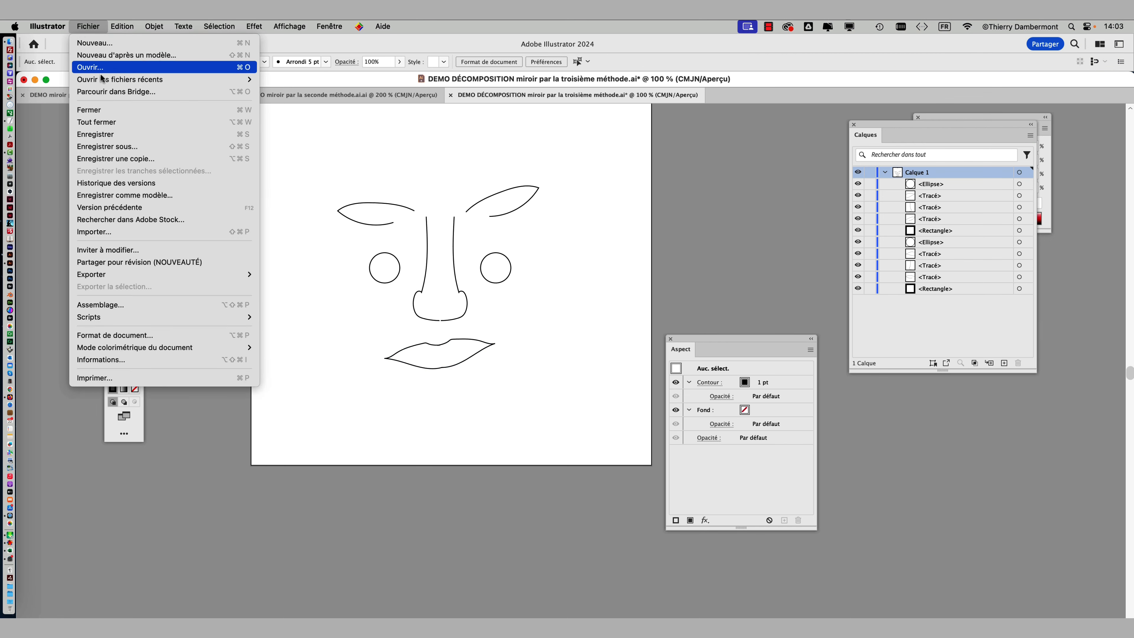
click(117, 137)
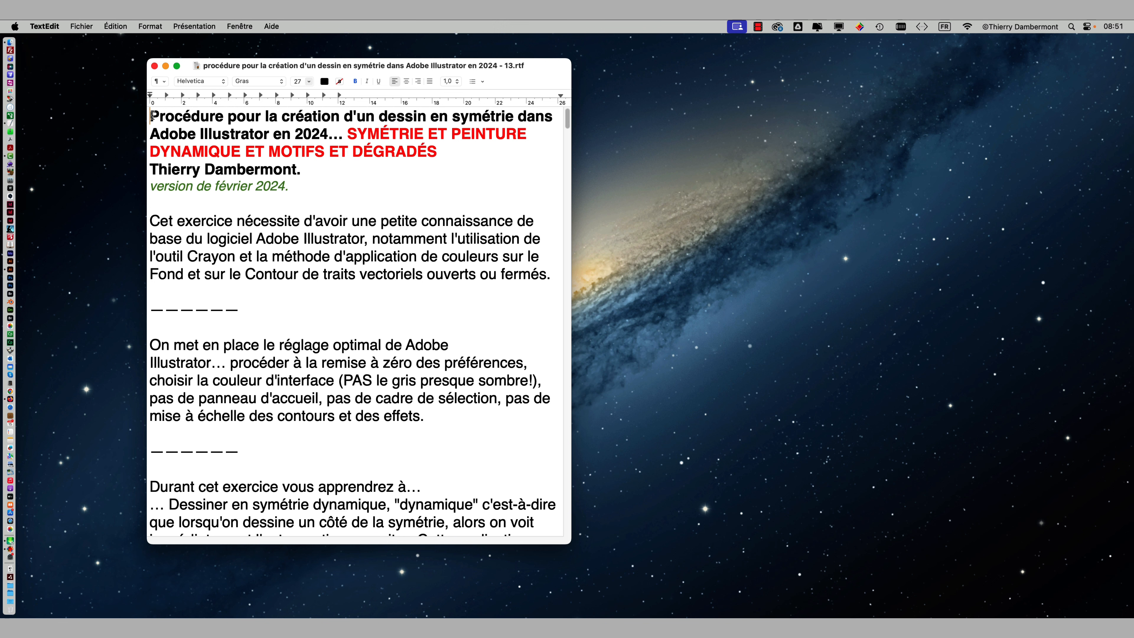
- Read through the procedure document's title, prerequisites, optimal-settings paragraph and list of learning objectives
drag(152, 117, 551, 117)
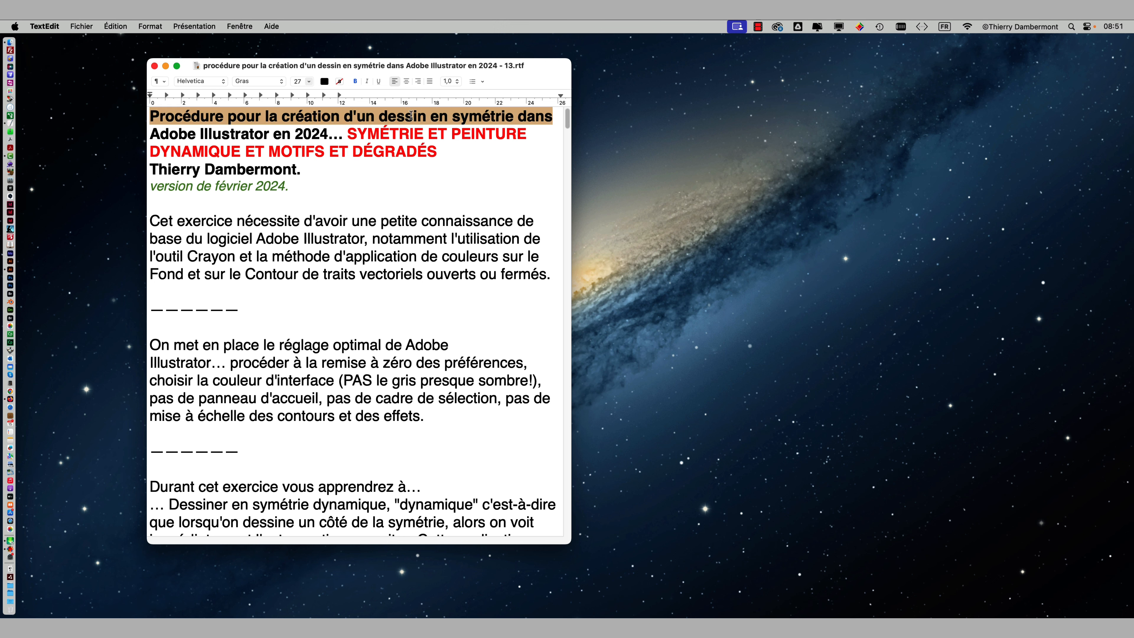
drag(151, 136, 336, 138)
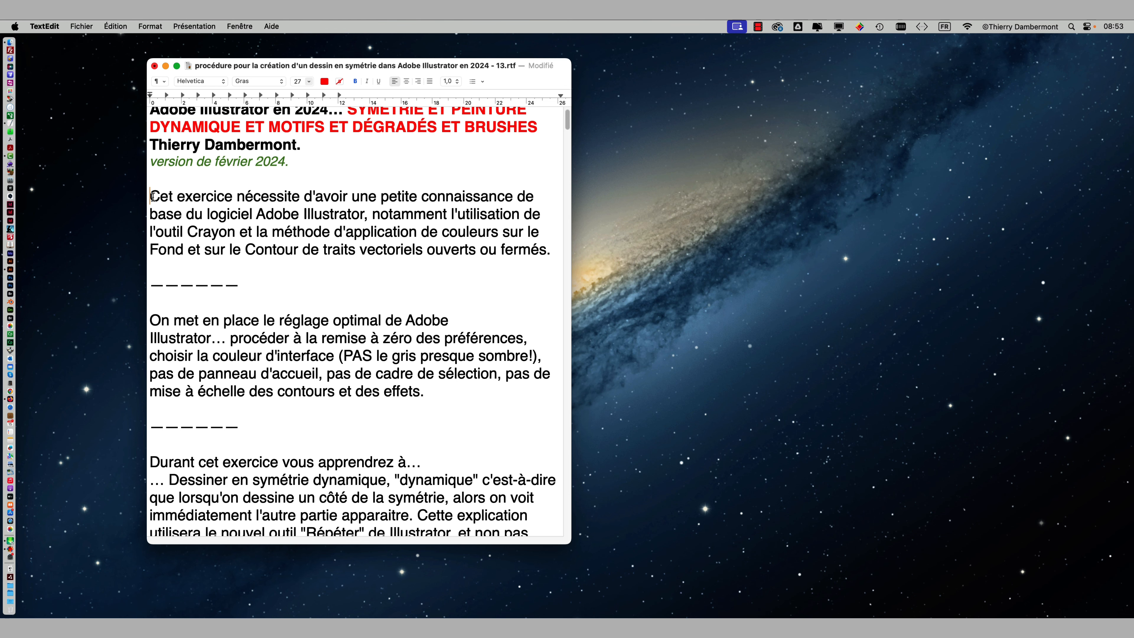
drag(151, 196, 518, 197)
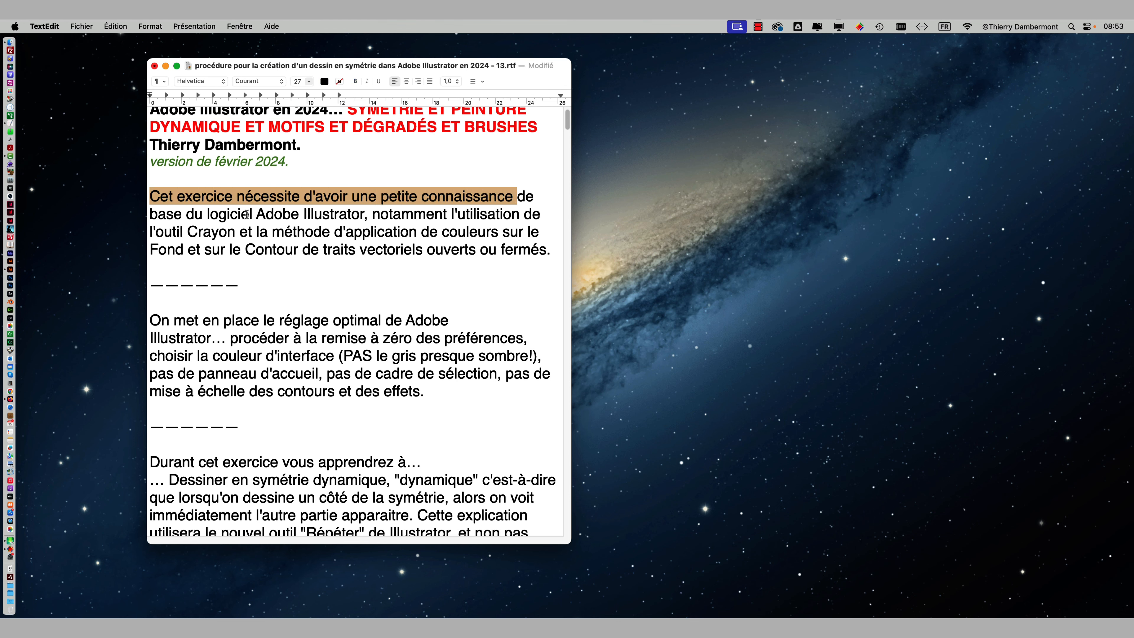
drag(206, 214, 528, 248)
click(414, 215)
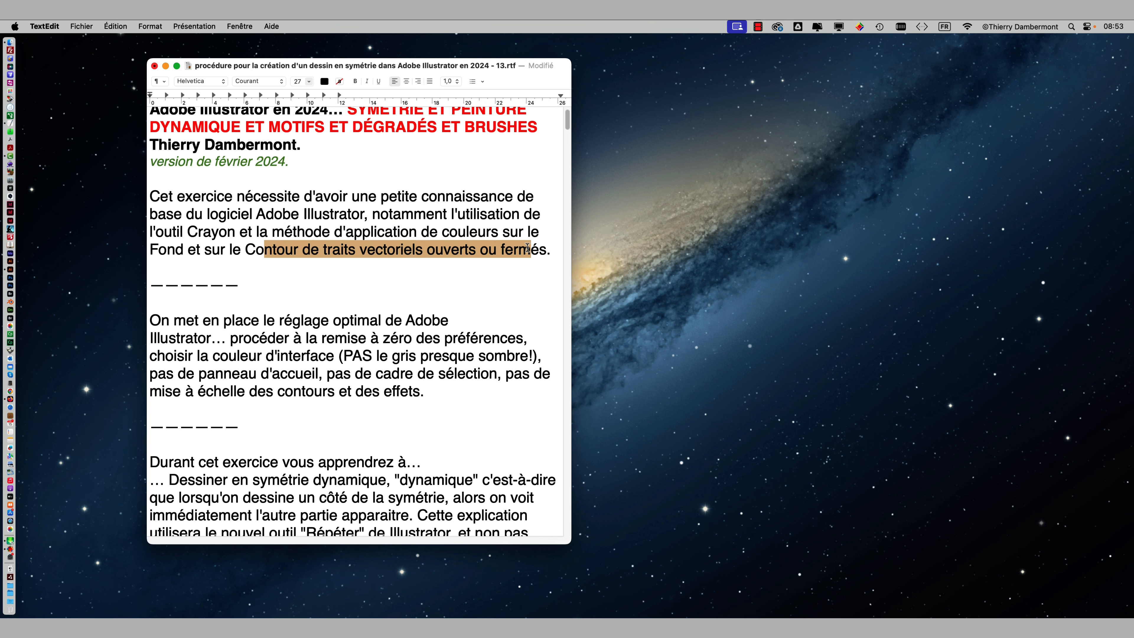
scroll(527, 248, down, 5)
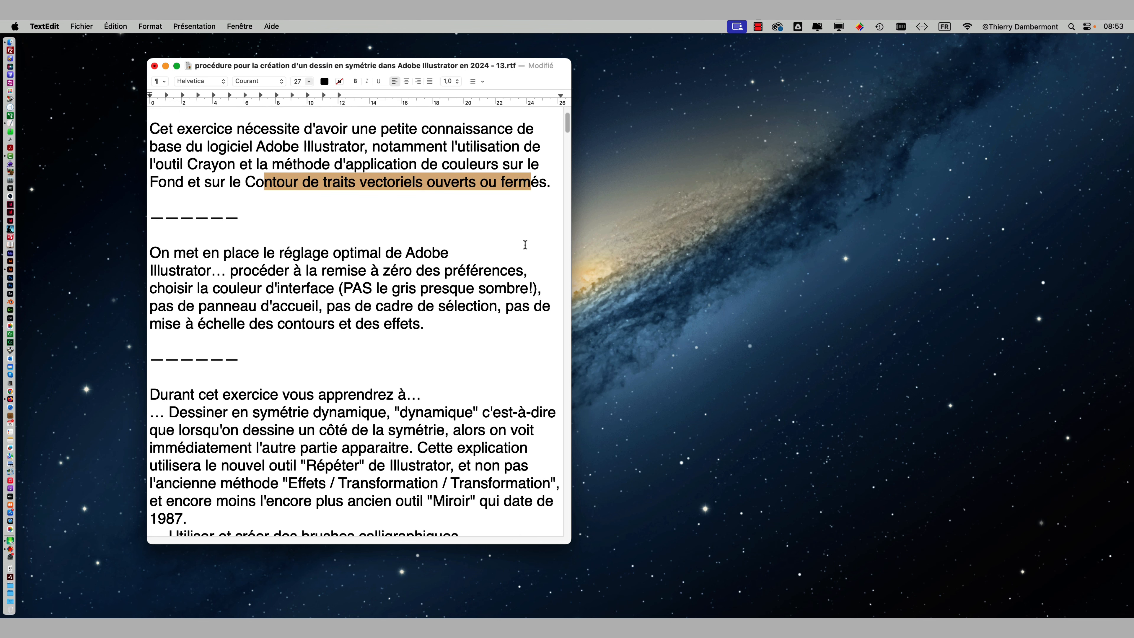
scroll(523, 243, down, 3)
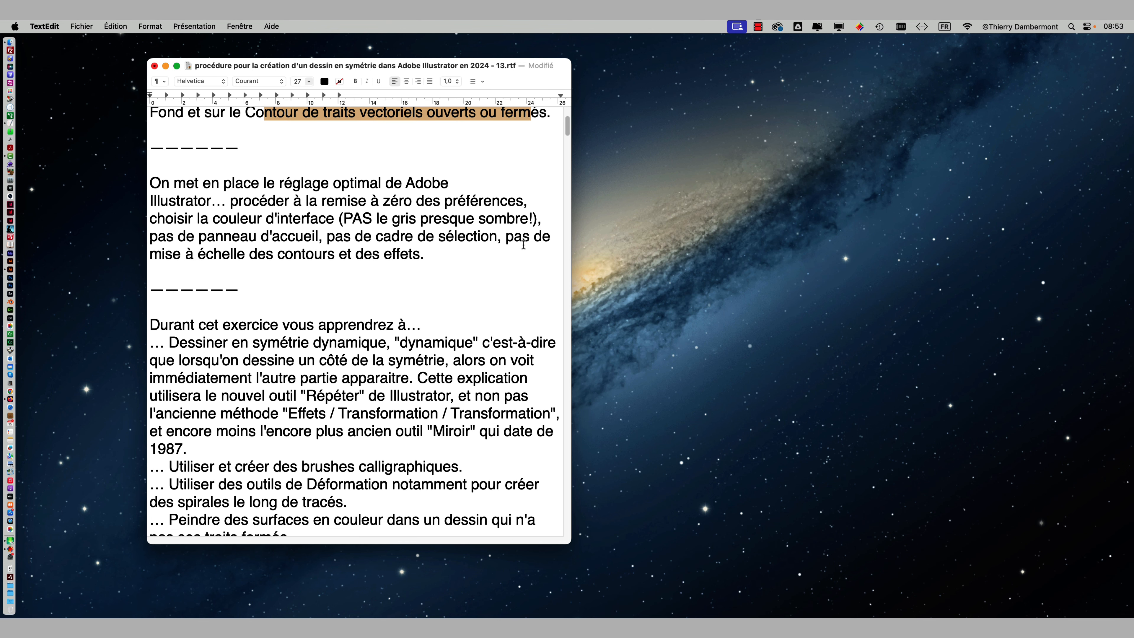
scroll(524, 245, up, 1)
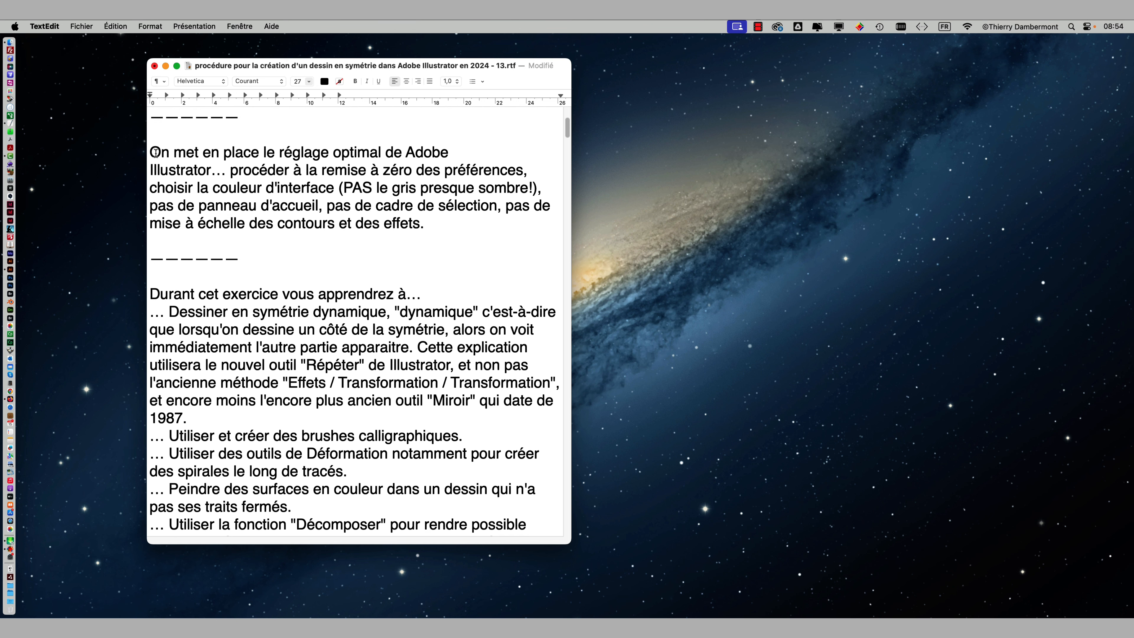
- Make the phrase "On met en place le réglage optimal de Adobe Illustrator" bold and highlight the words about resetting the preferences
drag(152, 151, 528, 169)
key(super+b)
click(260, 170)
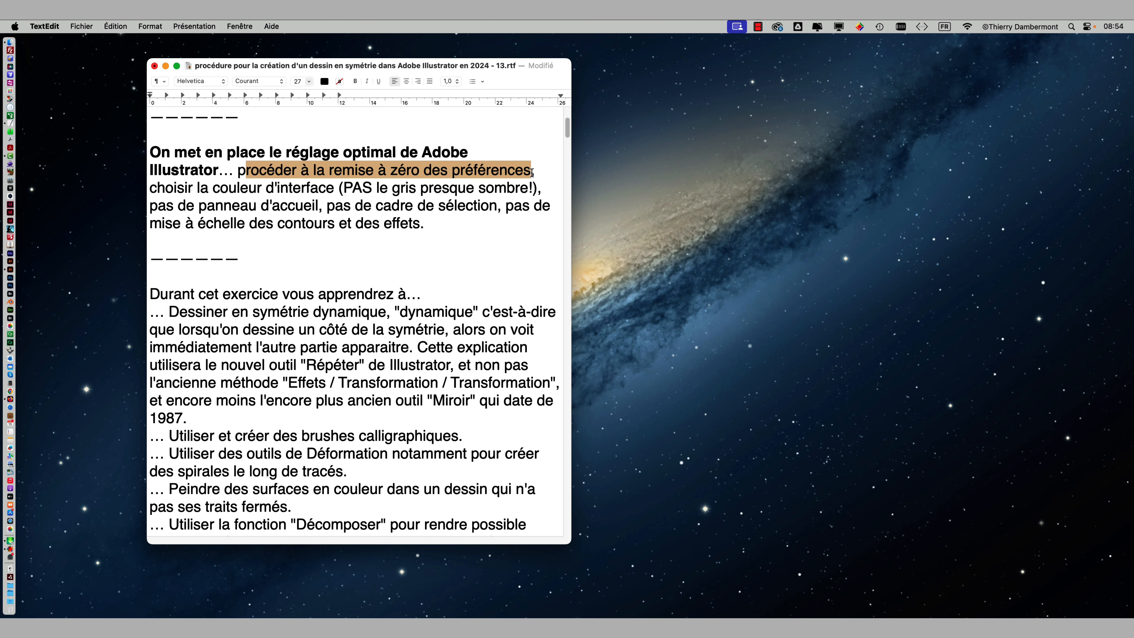
- Switch to Adobe Illustrator and hide all other applications
key(super+Tab)
click(508, 321)
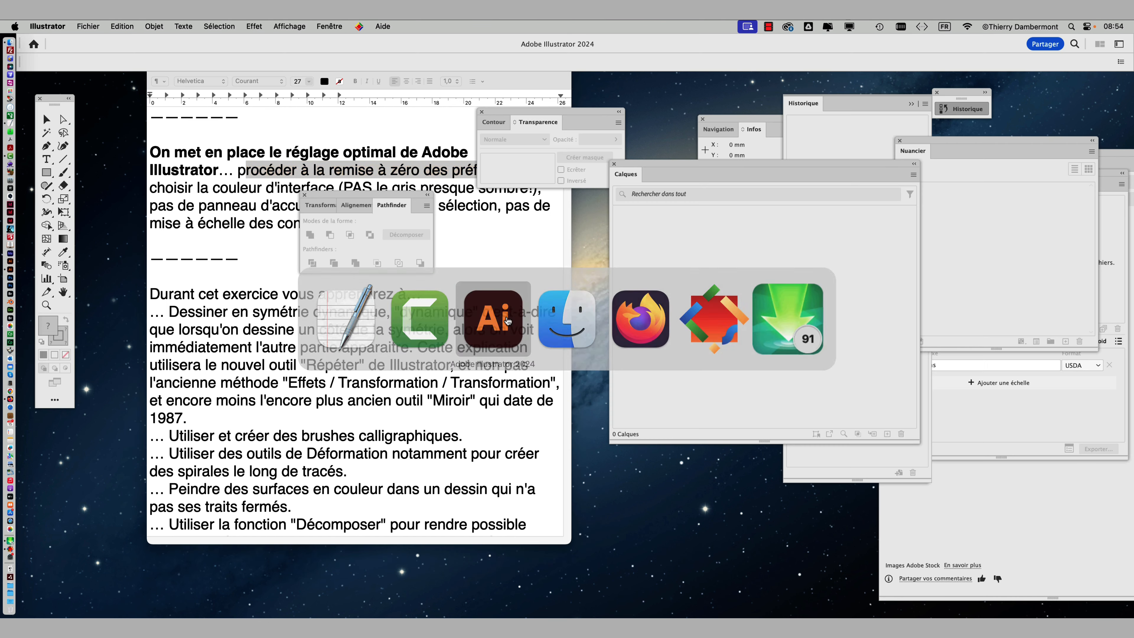
key(super+alt+h)
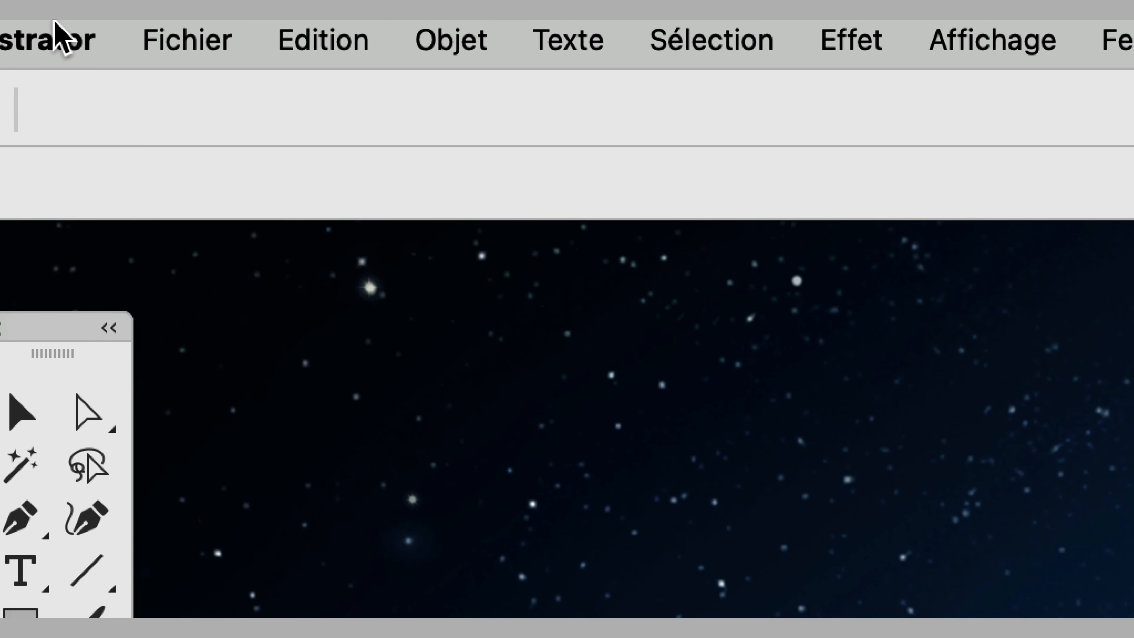
- Reset Illustrator's preferences from the General settings, restart the program, and reposition its home window fully on screen
click(2, 27)
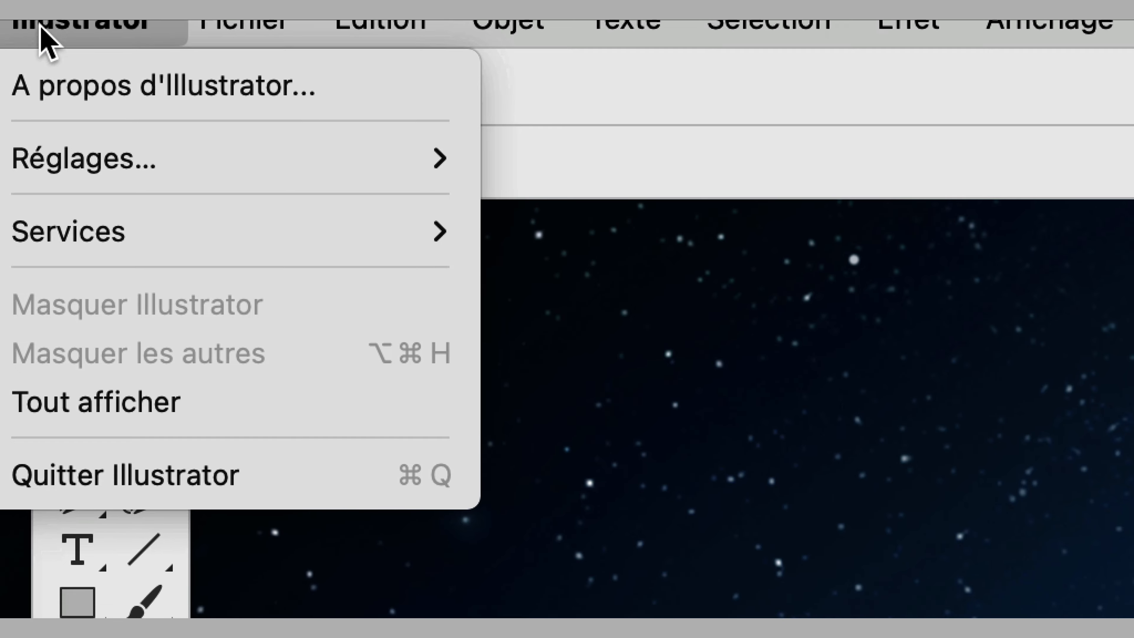
mouse_move(25, 184)
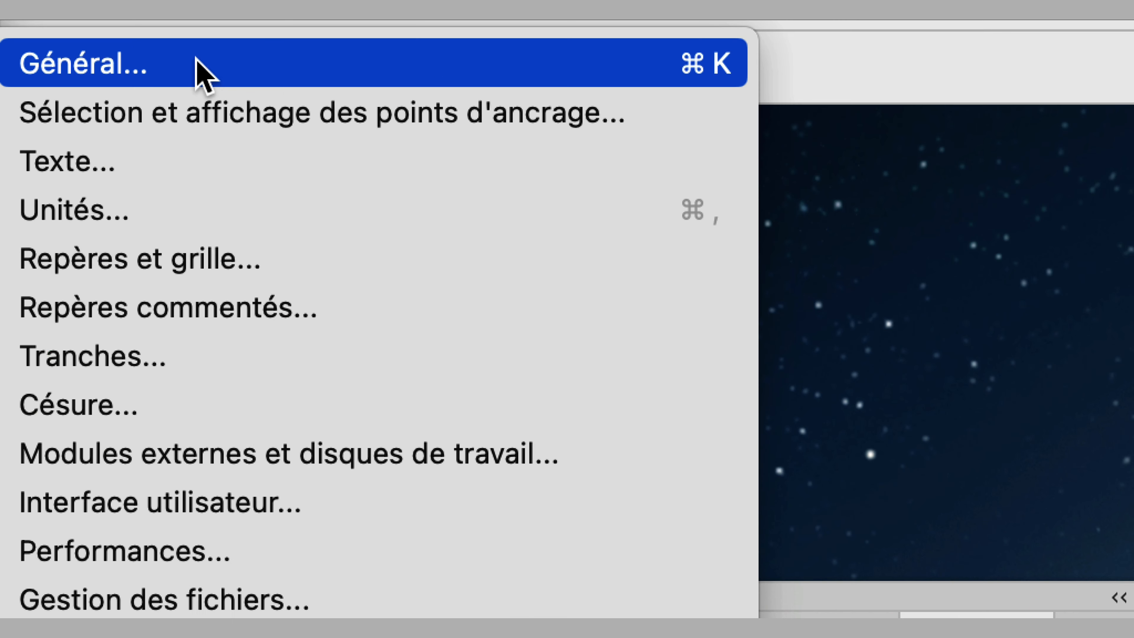
click(196, 60)
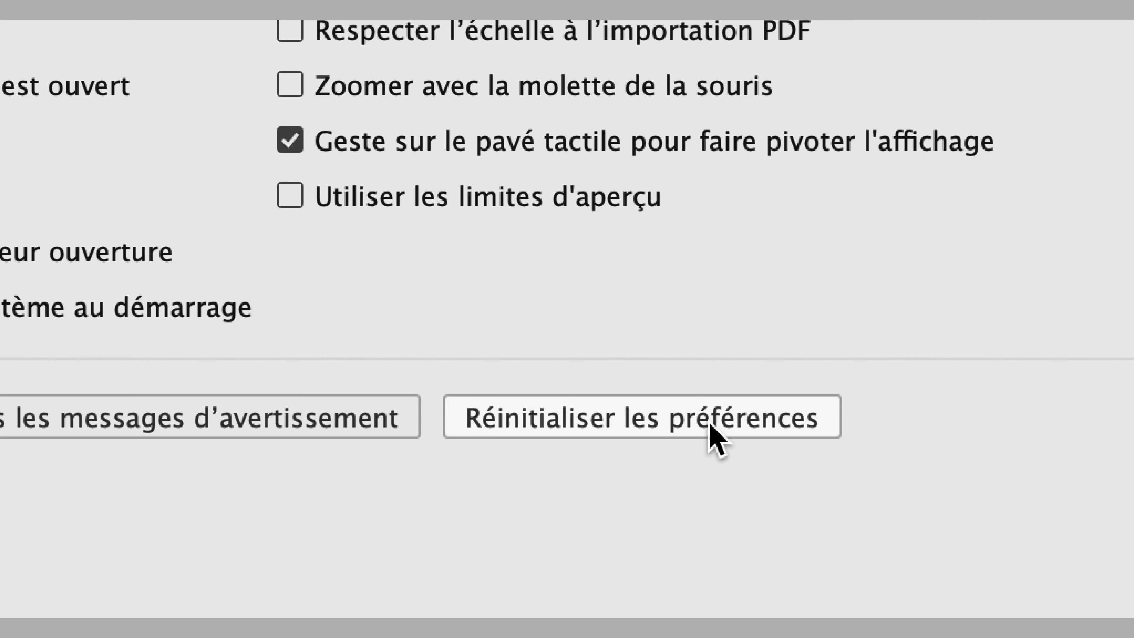
click(709, 424)
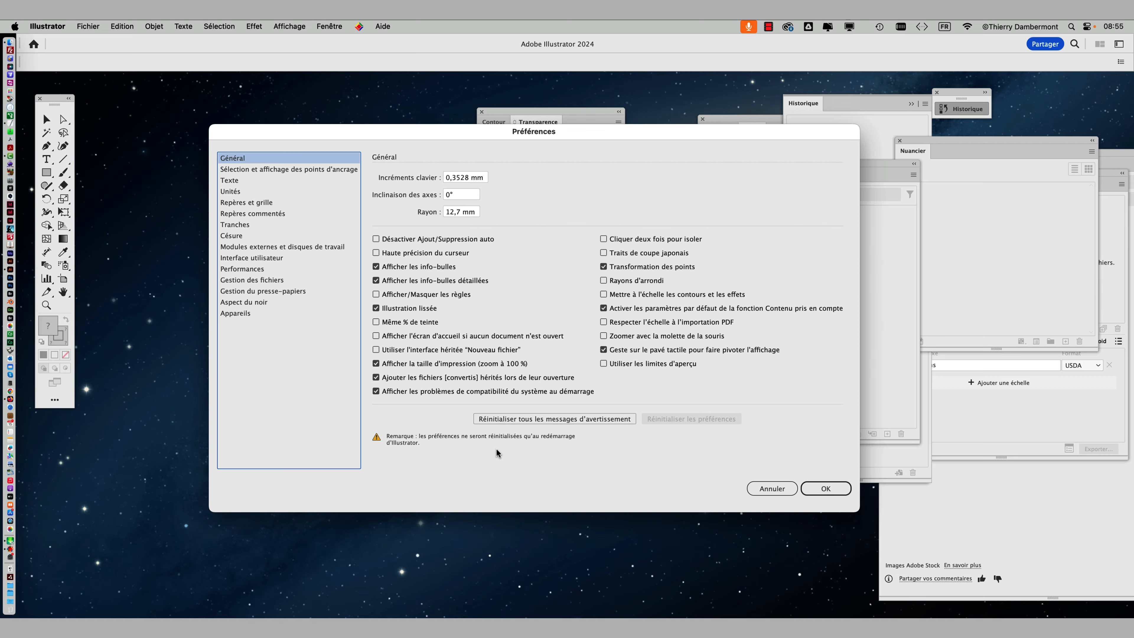
click(825, 489)
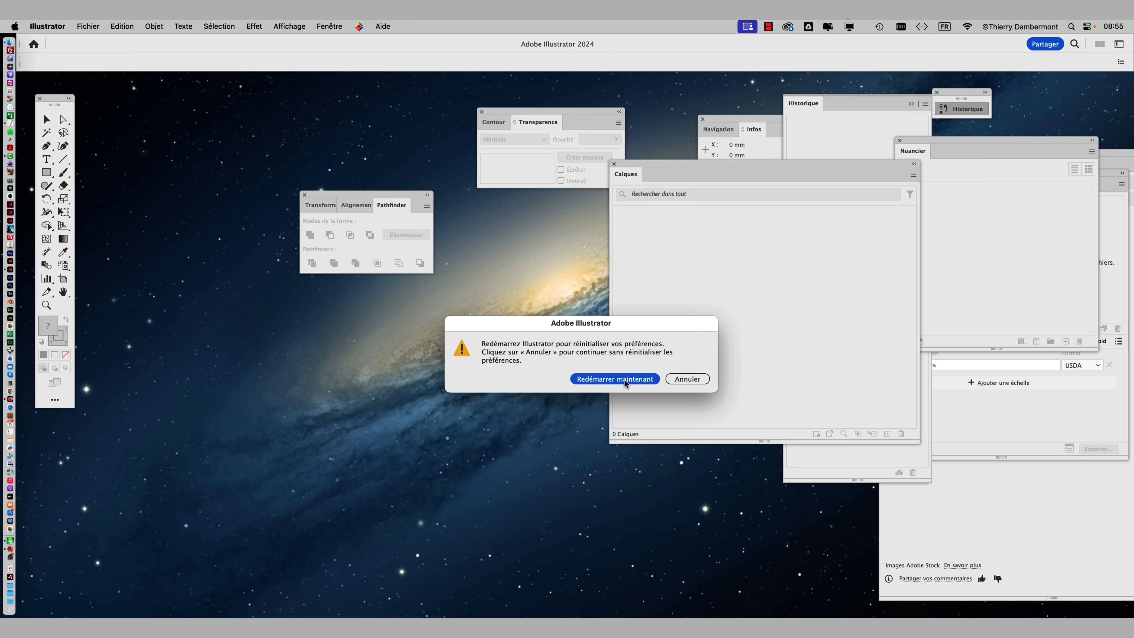
click(624, 379)
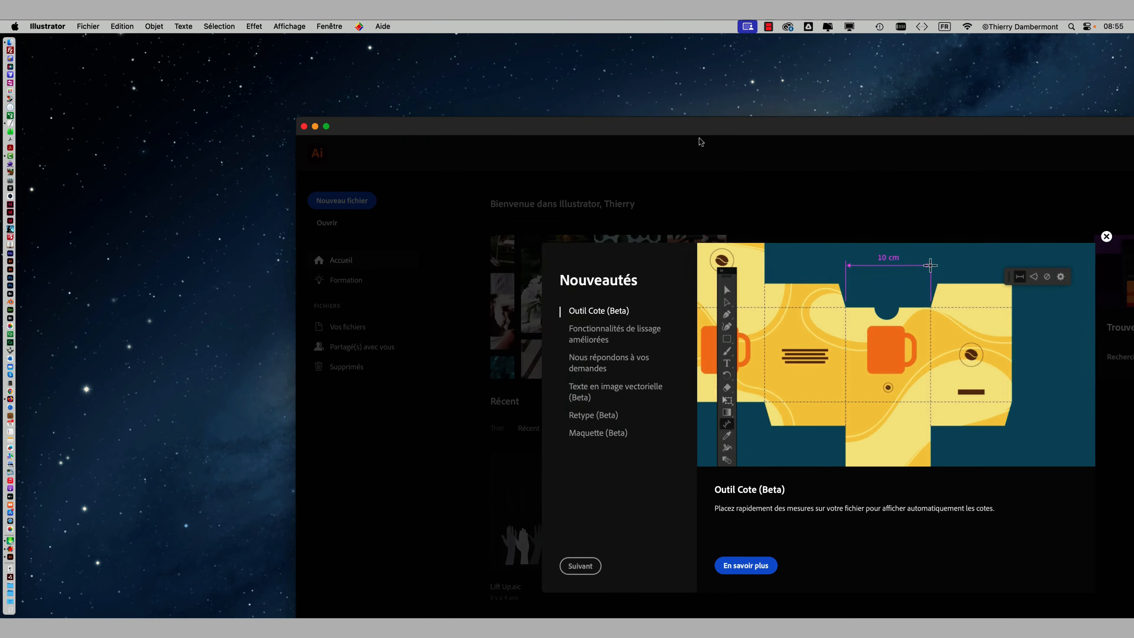
drag(700, 142, 432, 62)
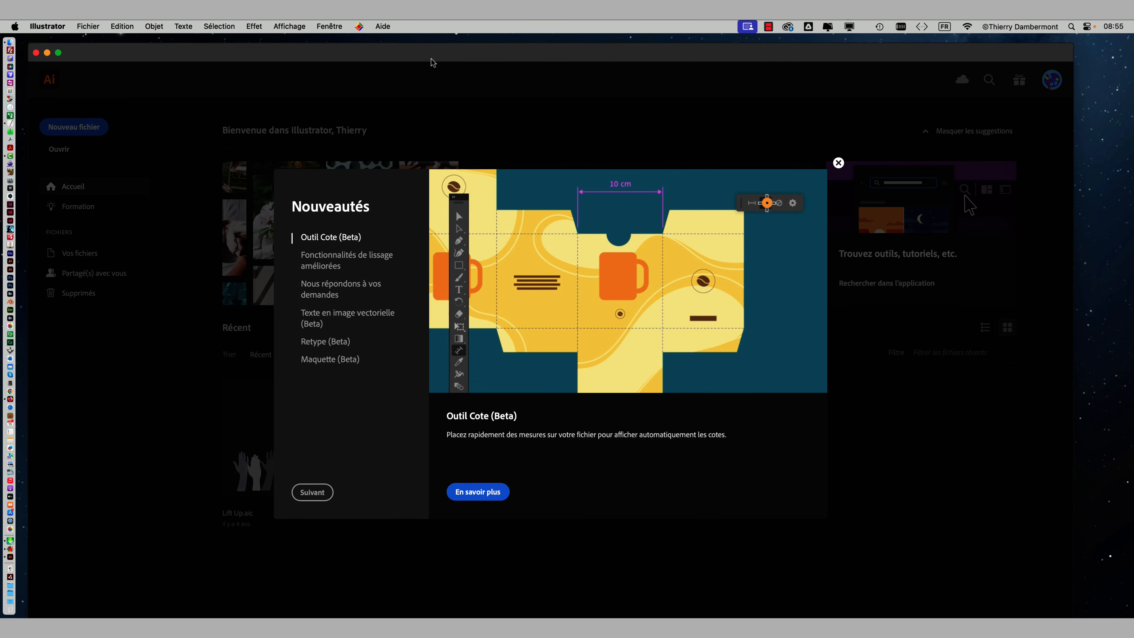
- Switch to TextEdit and insert "SUR MAC désactiver le mode Fenêtre flottante de l'application," after "procéder à la remise à zéro des préférences,"
key(super+Tab)
key(super+Tab)
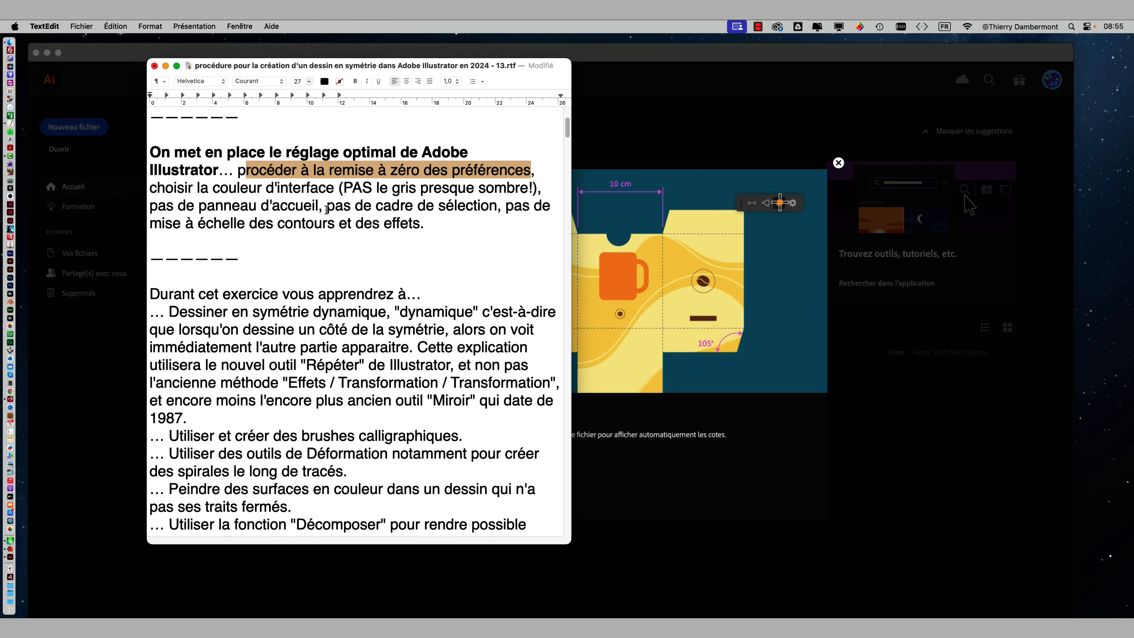
click(267, 174)
double_click(267, 174)
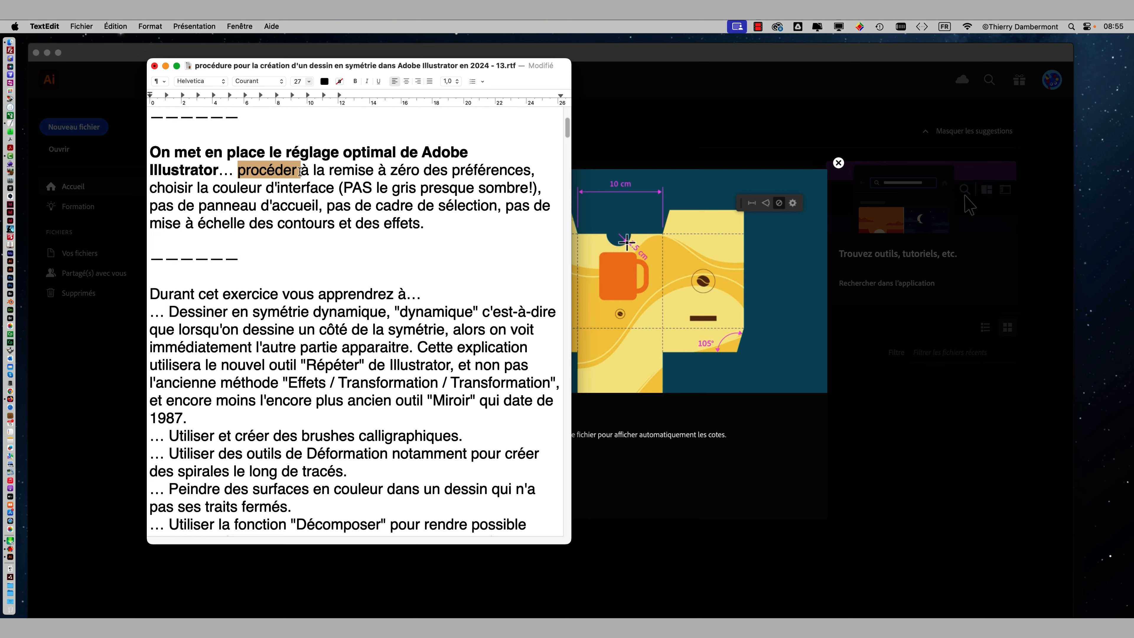
click(537, 175)
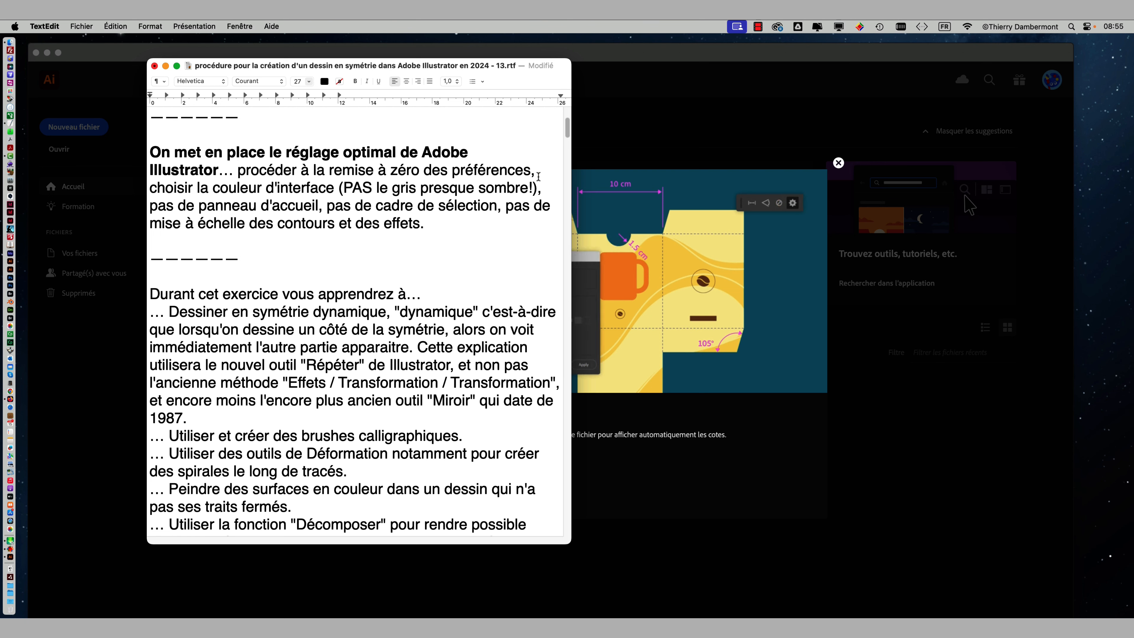
text(SUR MAC)
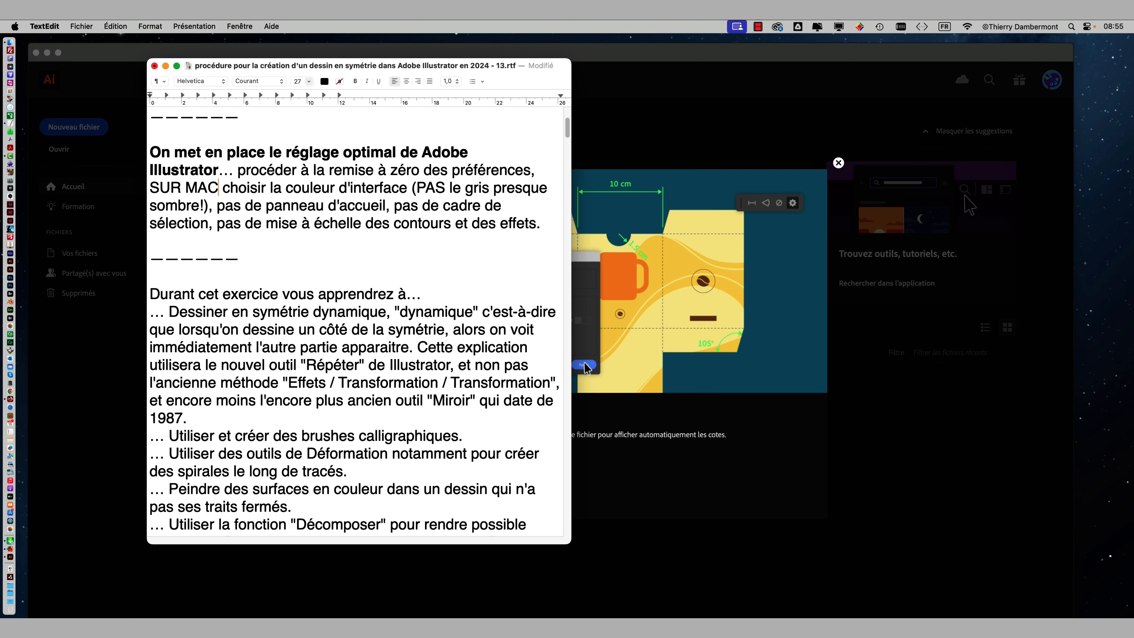
key(Caps_Lock)
text(désac)
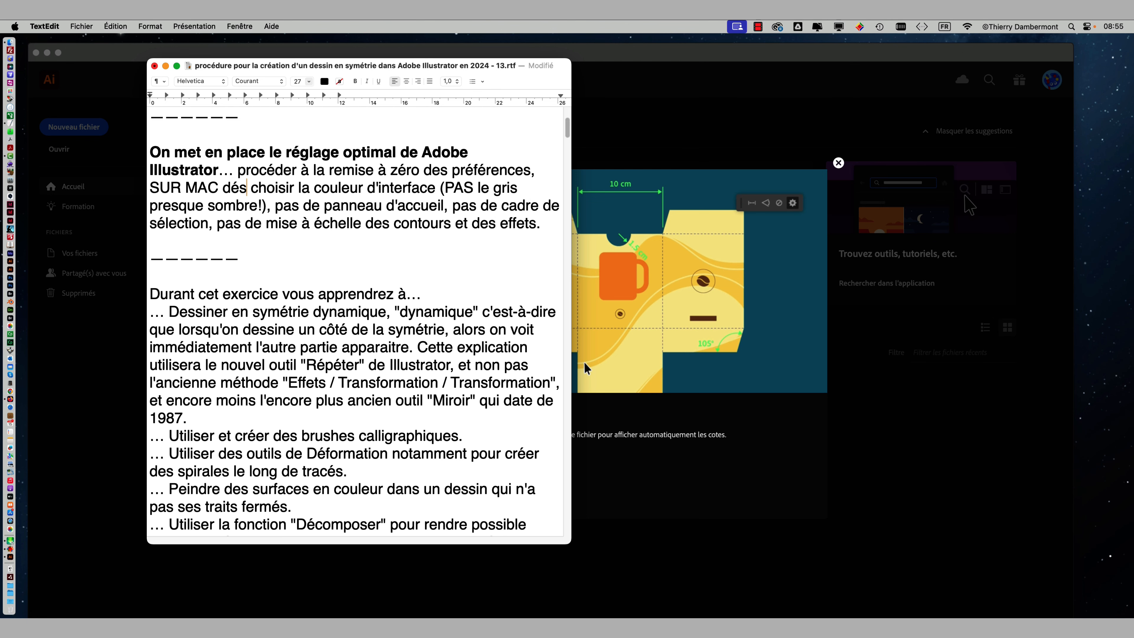
text(tiver le mode )
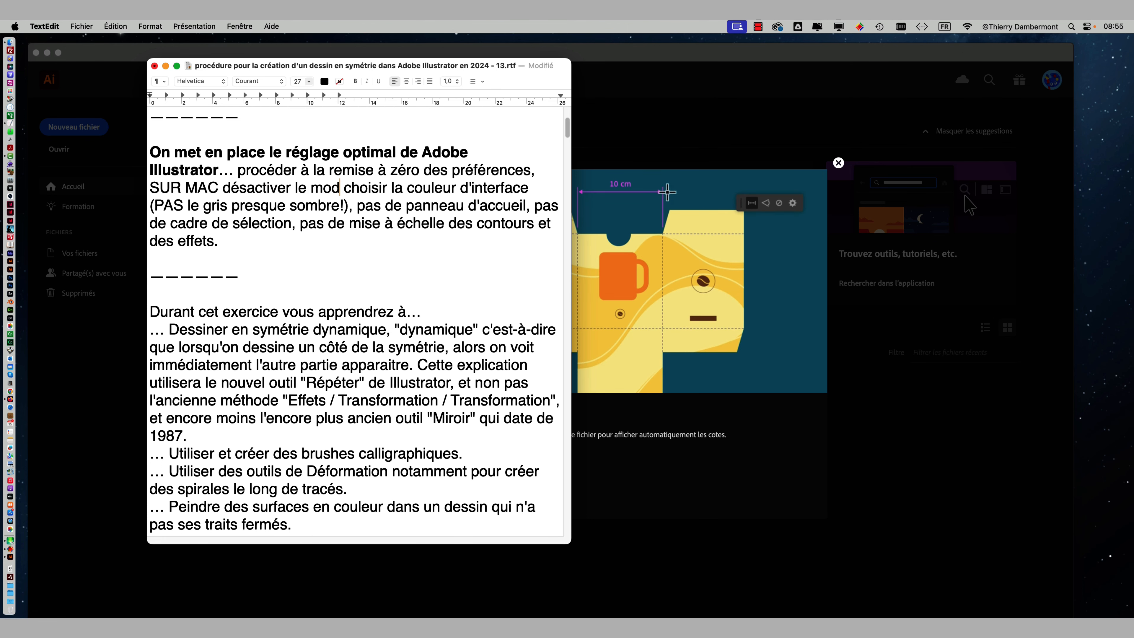
text(Fenêt)
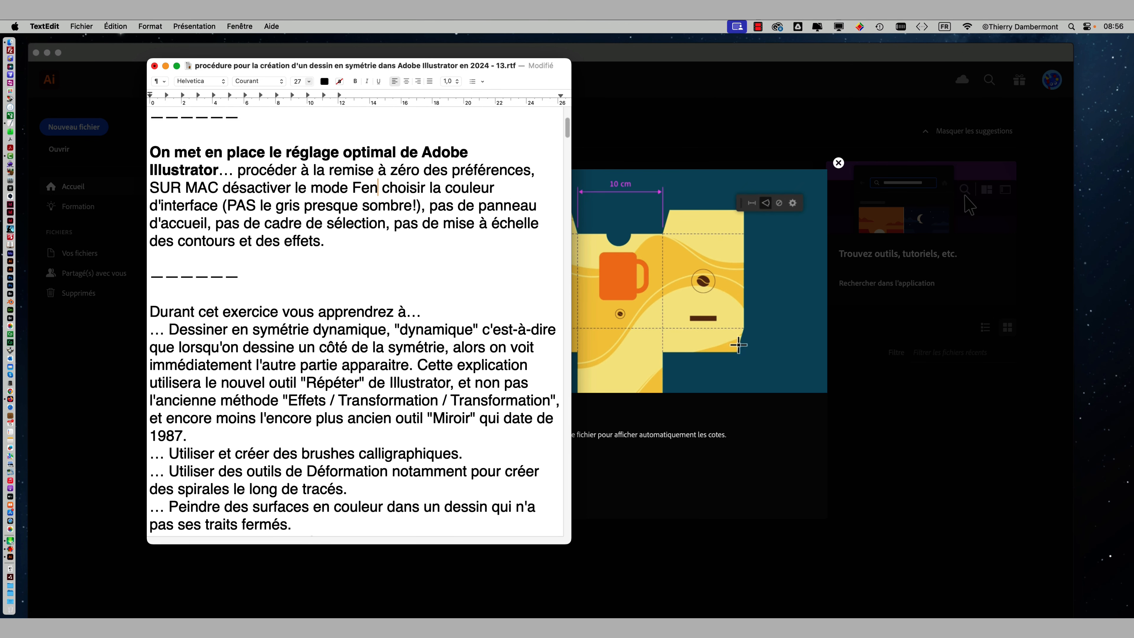
text(re flottante de l'application,)
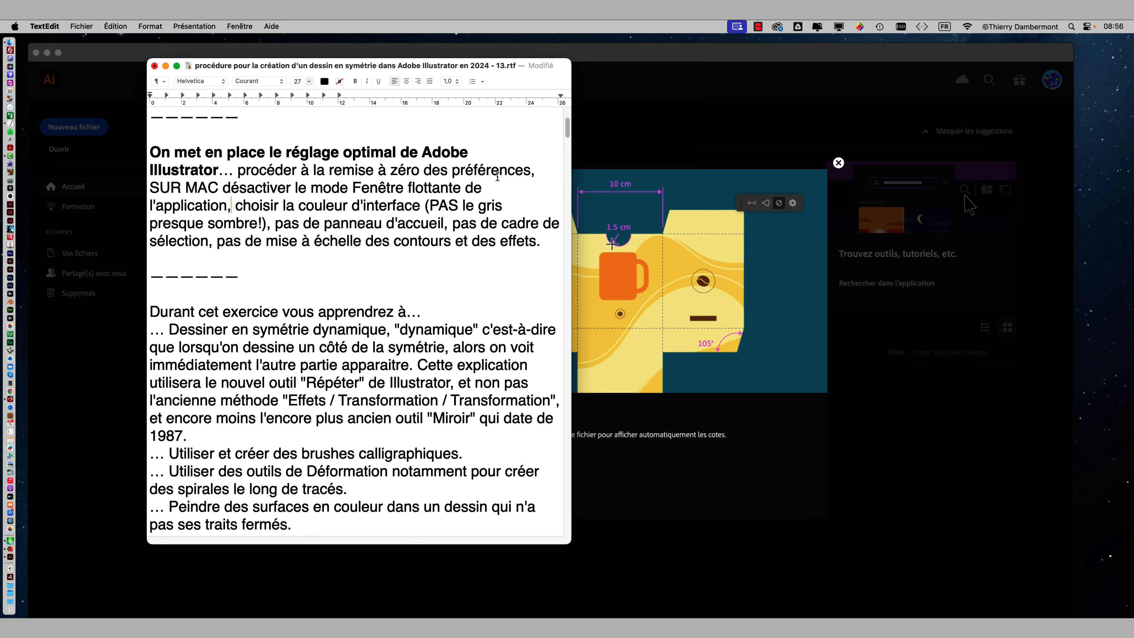
- Move the procedure window aside, return to Illustrator and turn off Cadre de l'application
drag(479, 71, 1029, 259)
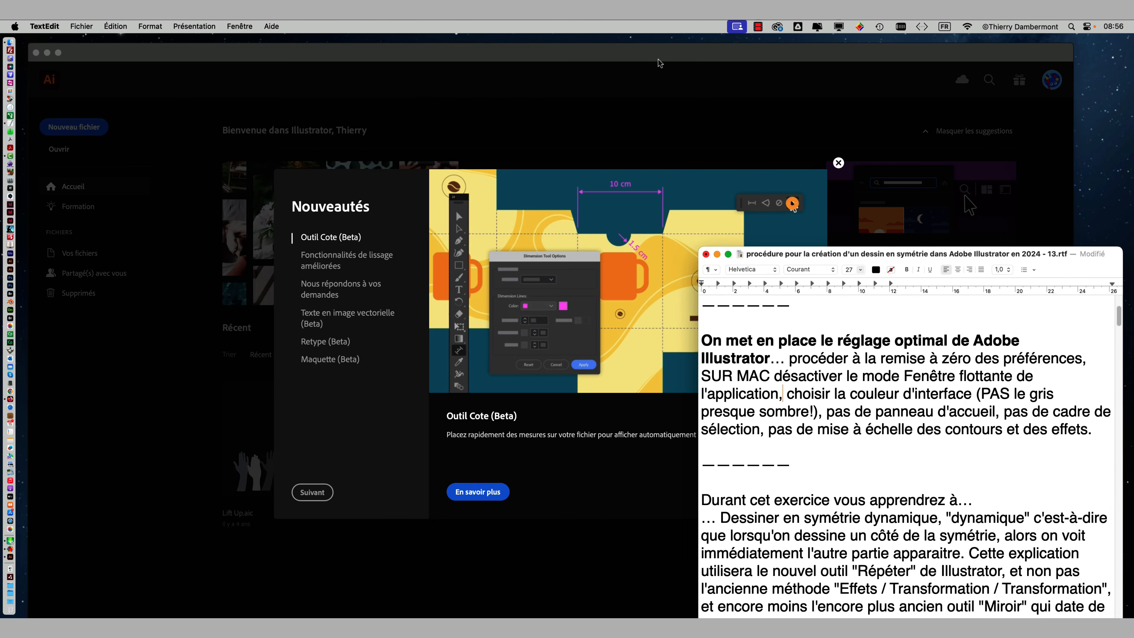
click(660, 61)
mouse_move(660, 61)
mouse_down()
mouse_move(1094, 241)
mouse_move(481, 108)
mouse_move(114, 67)
mouse_move(4, 217)
mouse_move(1132, 80)
mouse_move(510, 142)
mouse_move(790, 40)
mouse_move(655, 63)
mouse_up()
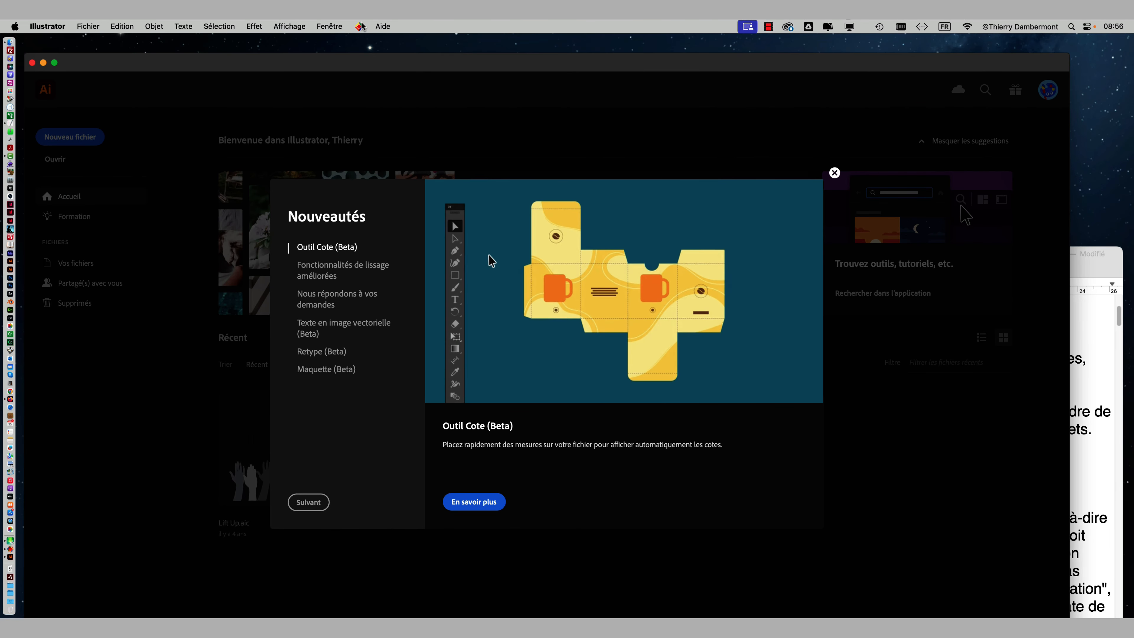
click(330, 26)
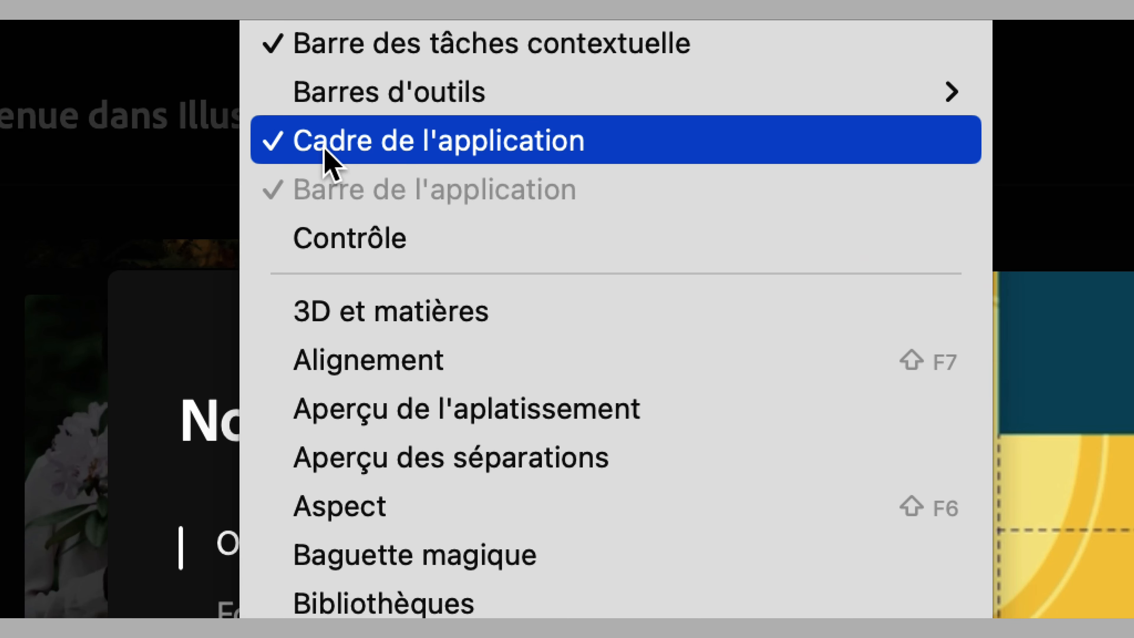
click(326, 142)
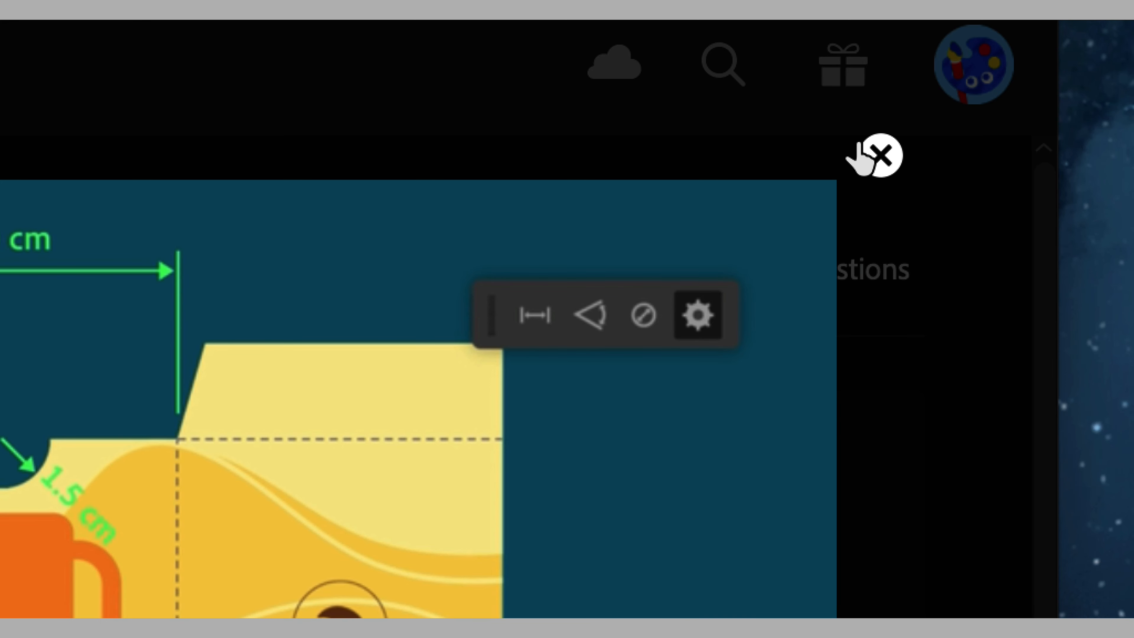
- Dismiss the Nouveautés announcement and create a new portrait A4 document of 210 x 297 mm in CMJN
click(879, 155)
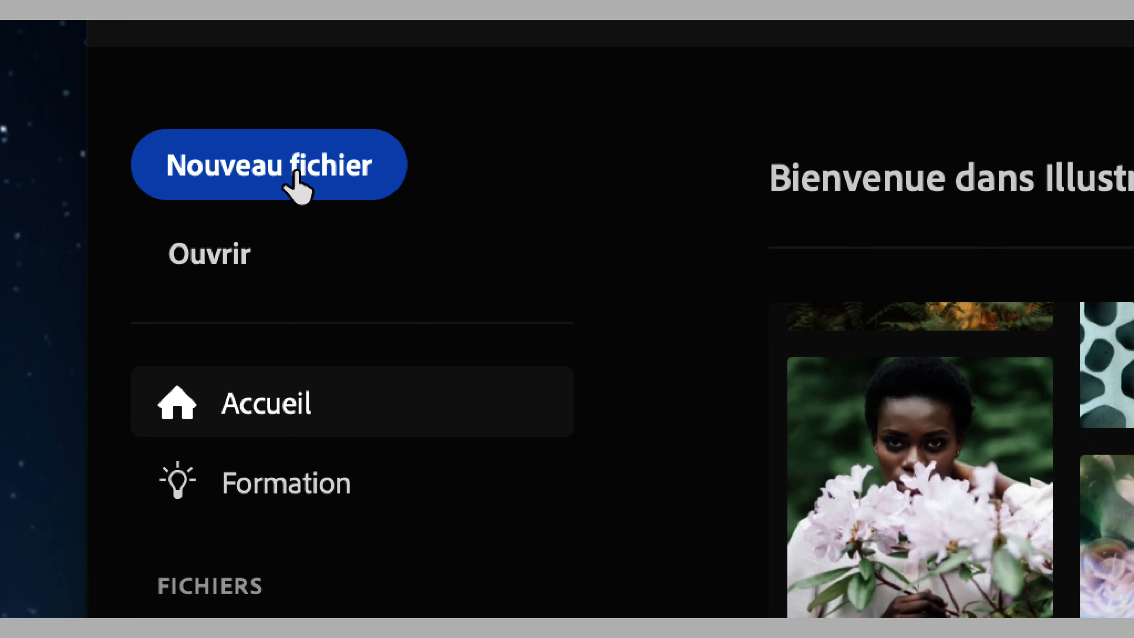
click(296, 188)
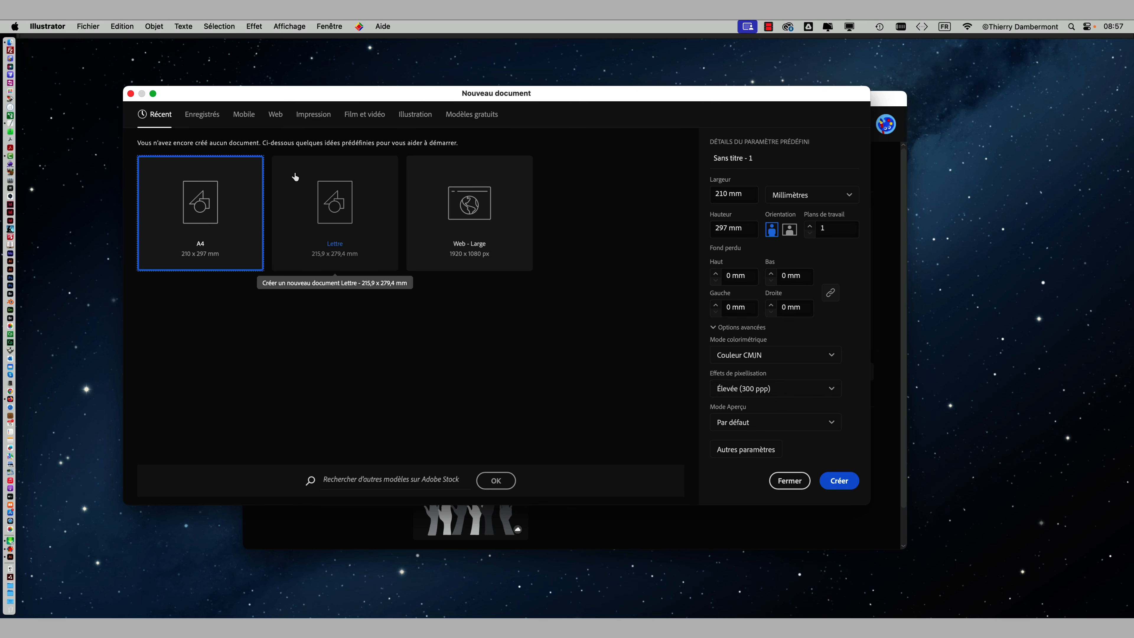
click(852, 485)
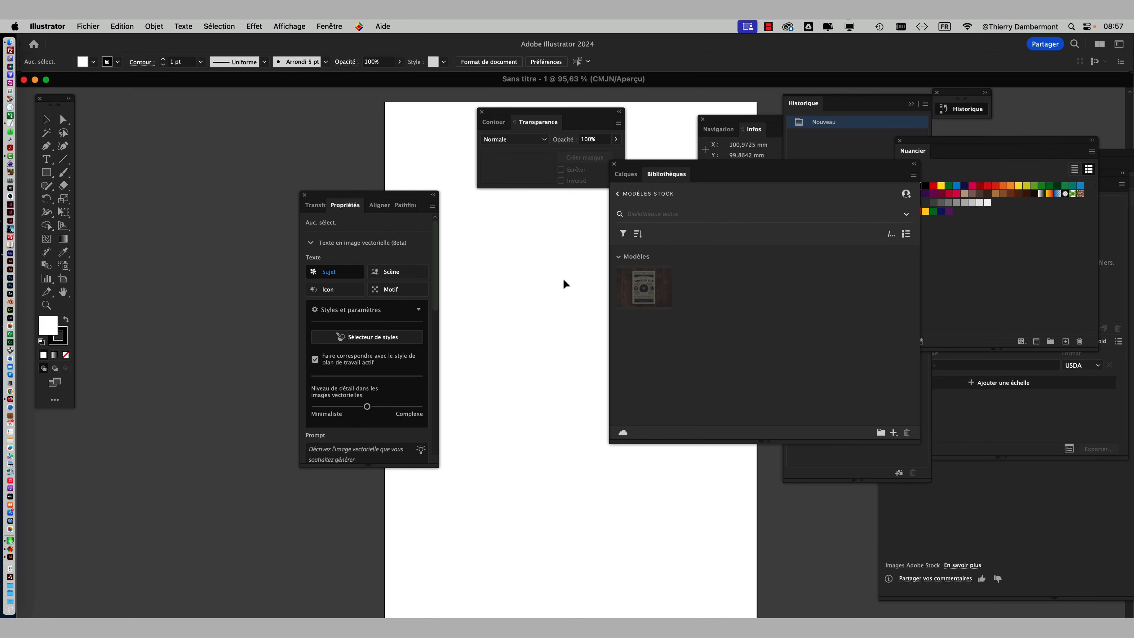
- Switch to TextEdit and insert "remettre en place toutes les palettes par l'option "les indispensables"," before "choisir la couleur d'interface"
key(super+Tab)
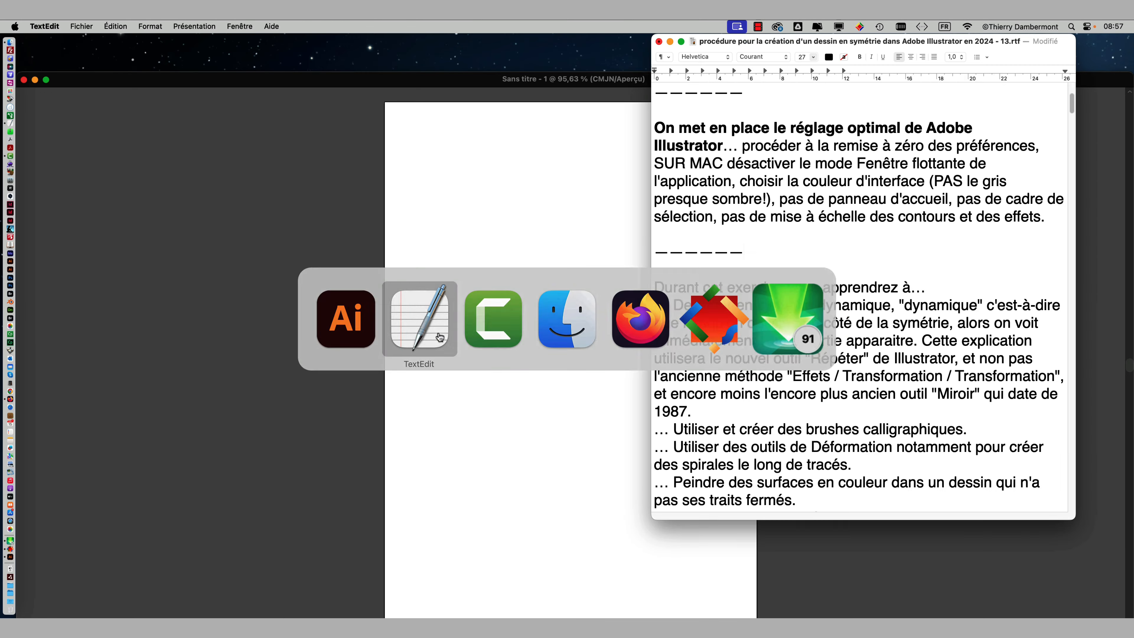
click(746, 179)
text(remettre en place toutes )
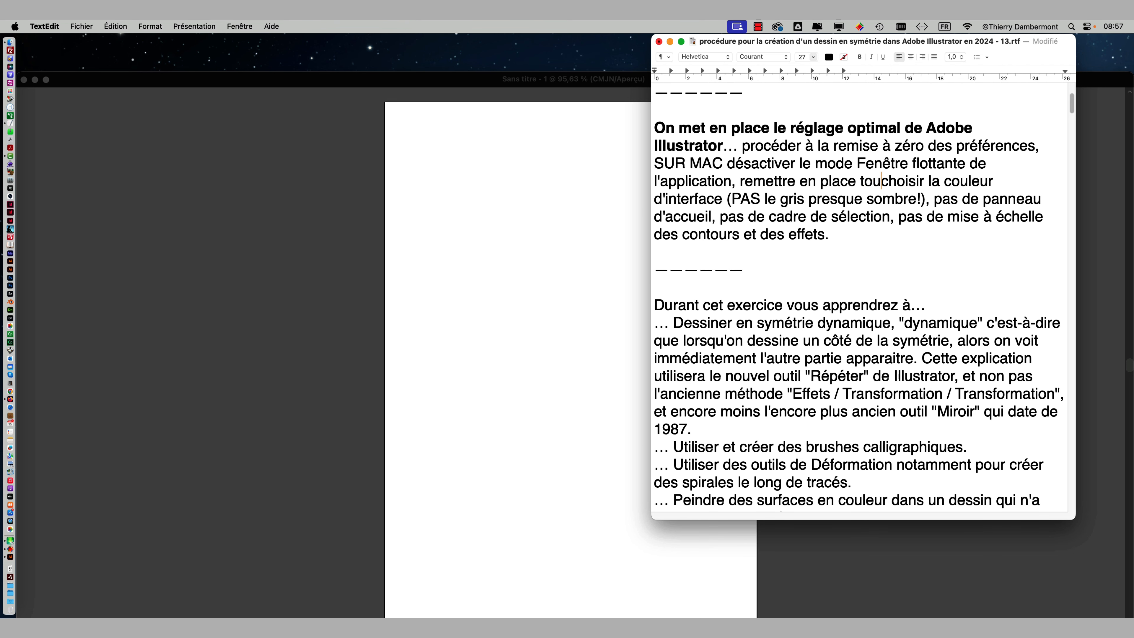
text(les palettes par l'option "les indispensables")
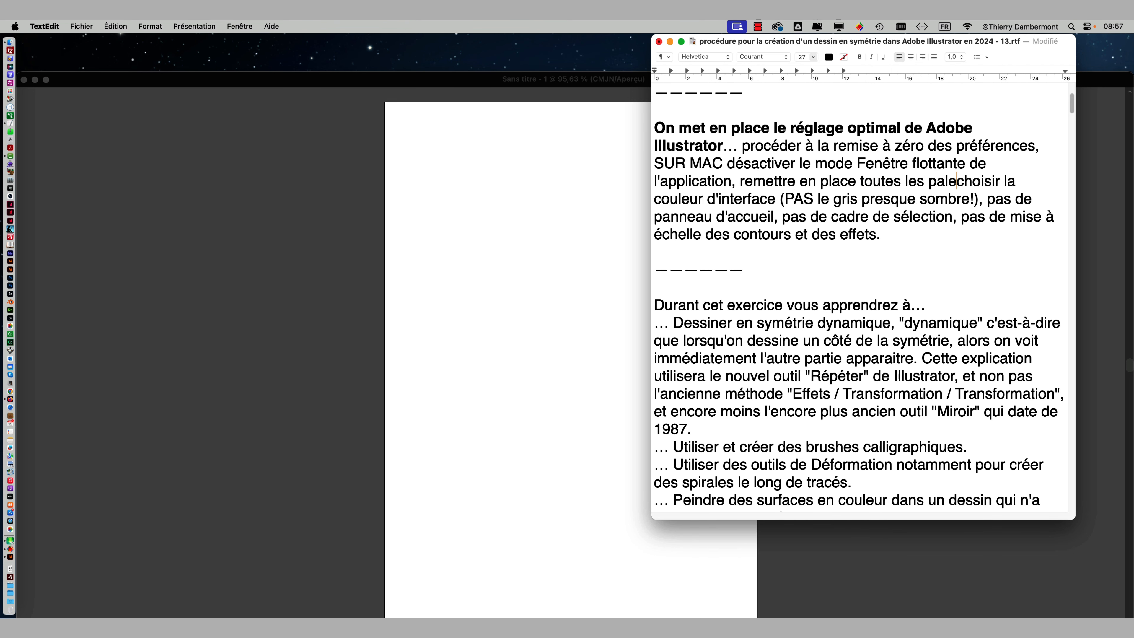
text(,)
- Return to Illustrator and reset the Les indispensables workspace
click(554, 267)
click(329, 26)
mouse_move(334, 85)
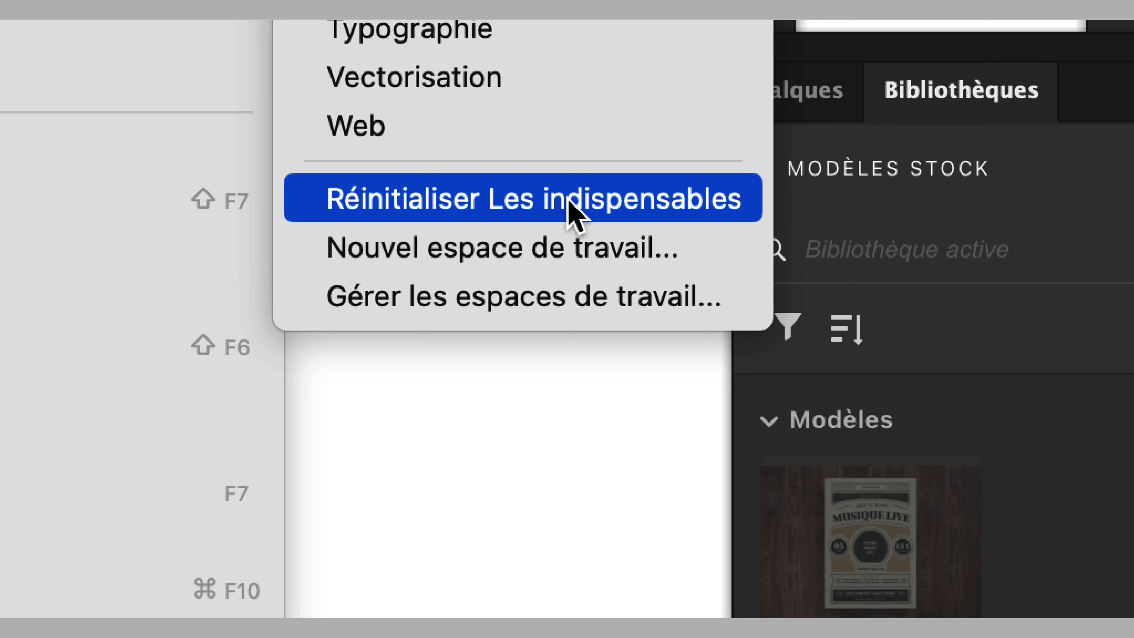
click(568, 201)
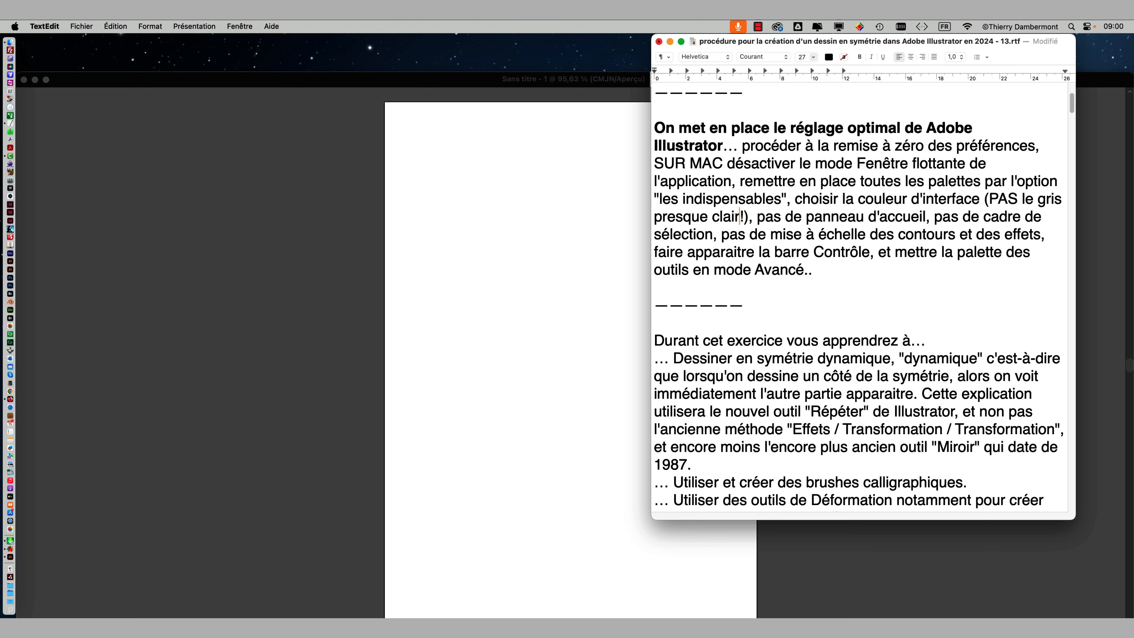
- Preview the brightness levels in Illustrator's Interface utilisateur settings and set Luminosité to Très claire
click(319, 77)
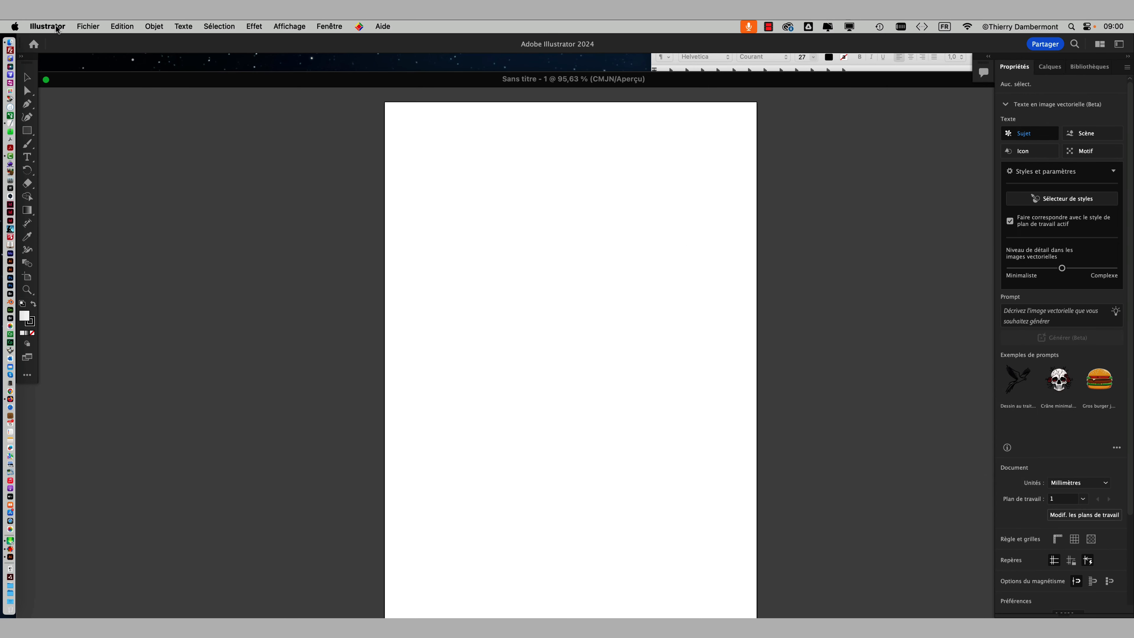
click(57, 27)
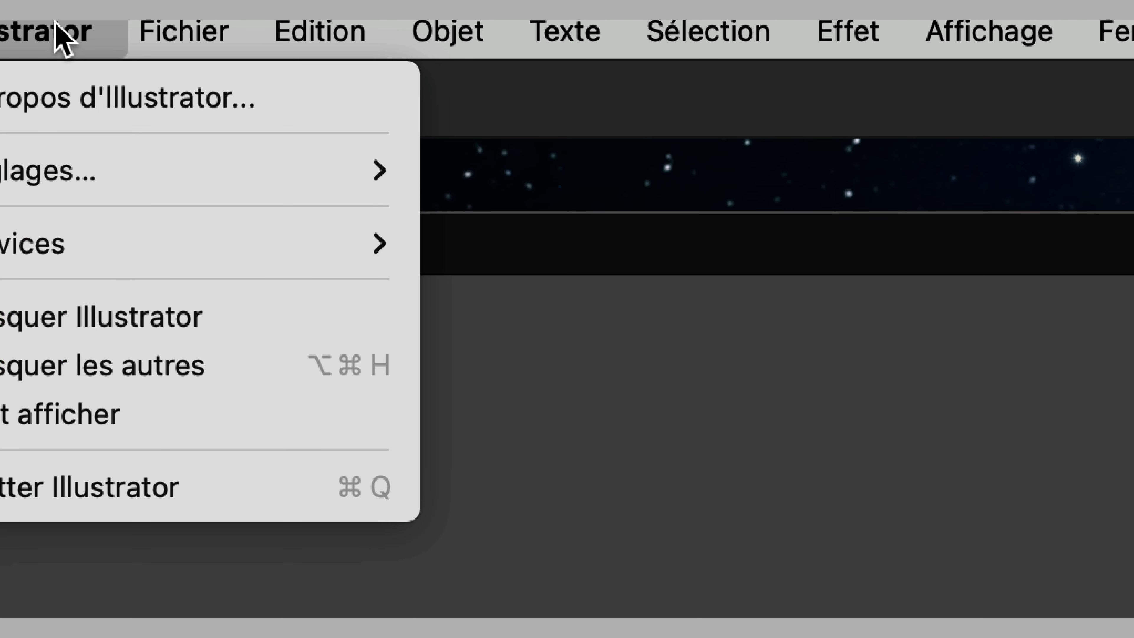
mouse_move(27, 170)
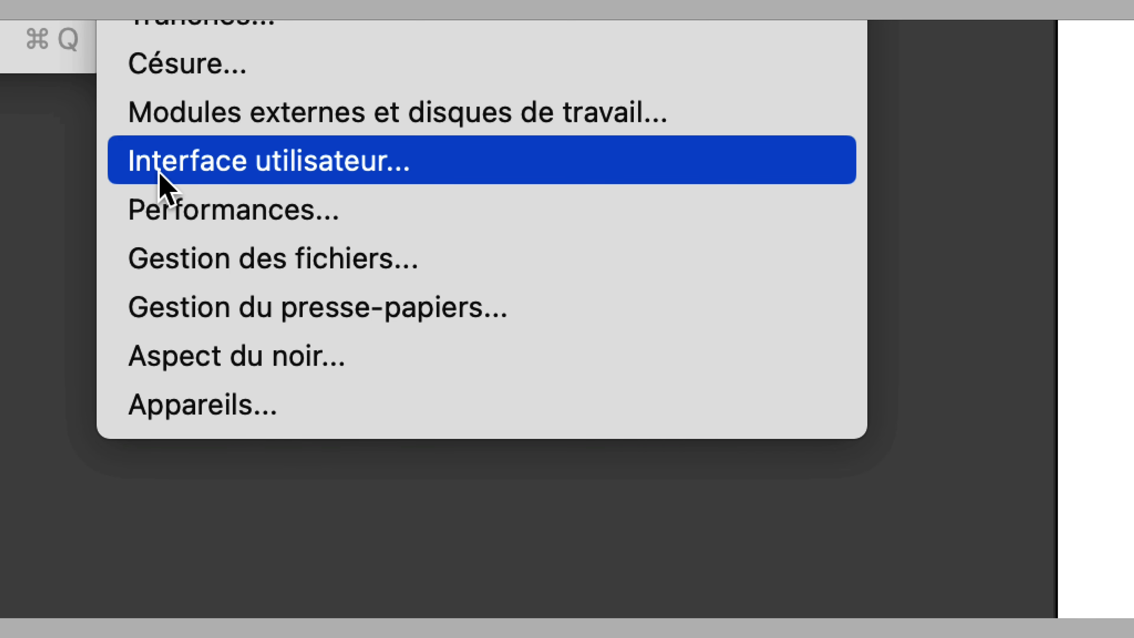
click(159, 174)
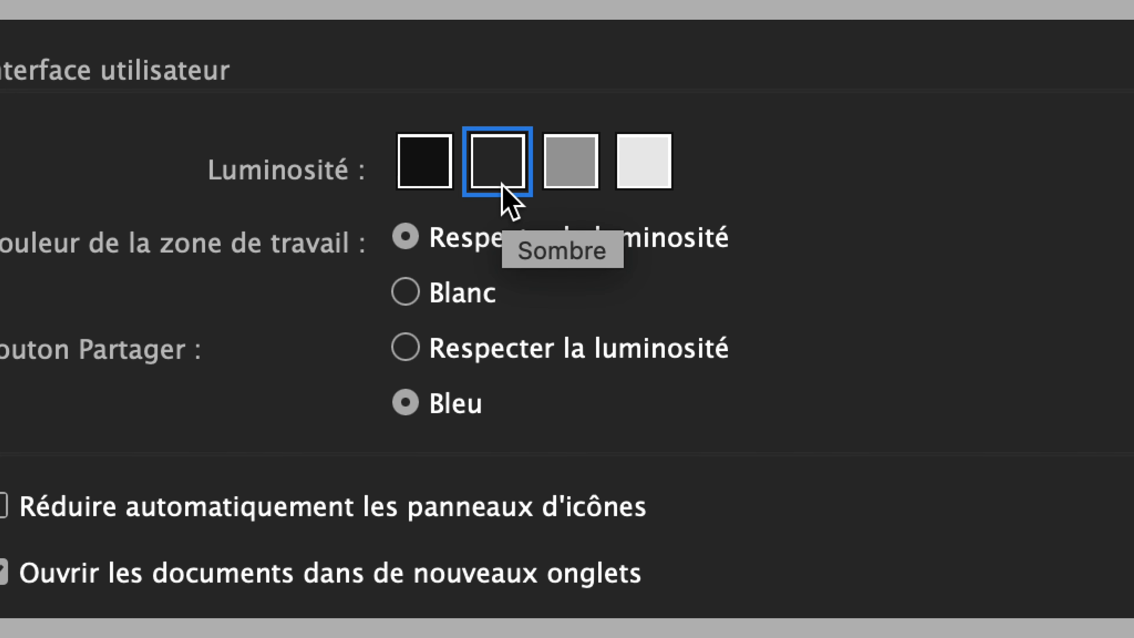
click(559, 179)
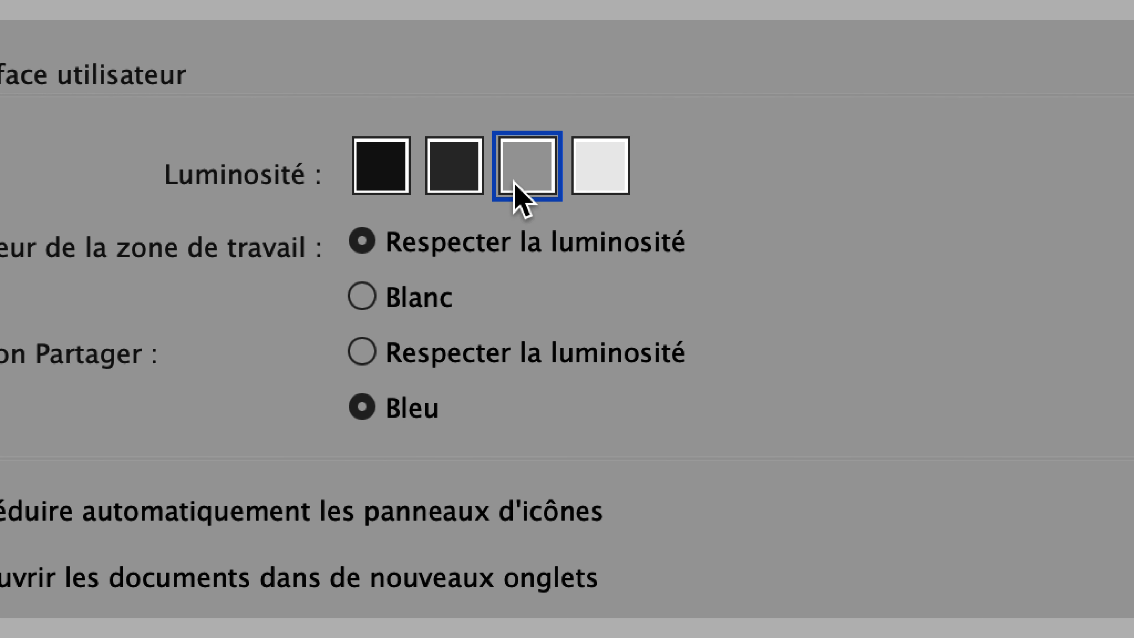
click(464, 178)
click(399, 178)
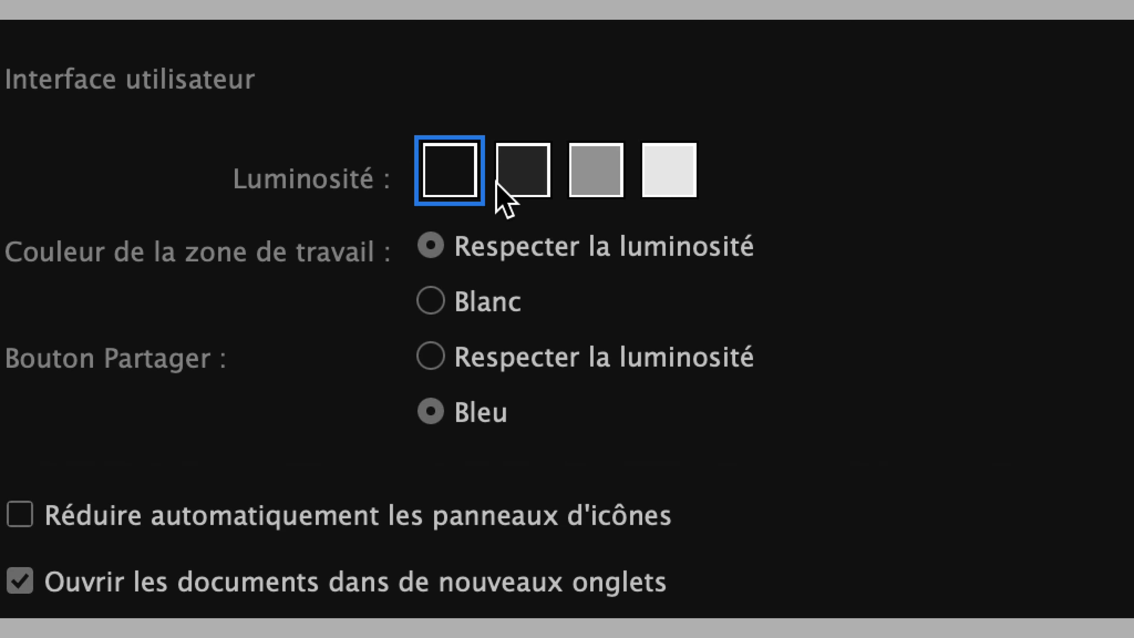
click(499, 182)
click(663, 183)
click(601, 190)
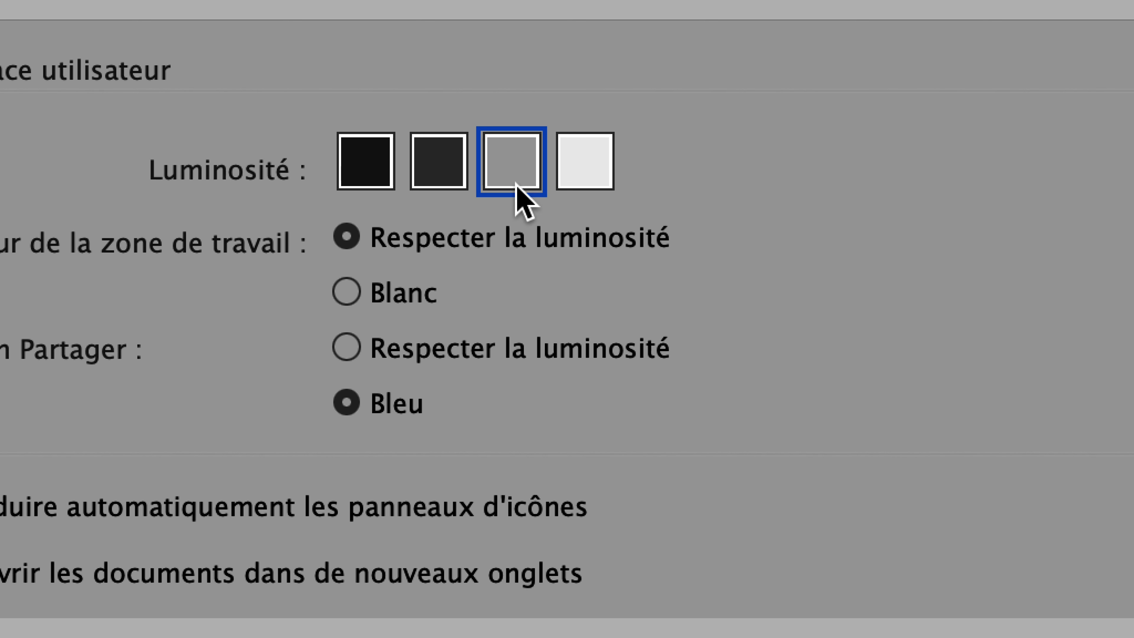
click(584, 180)
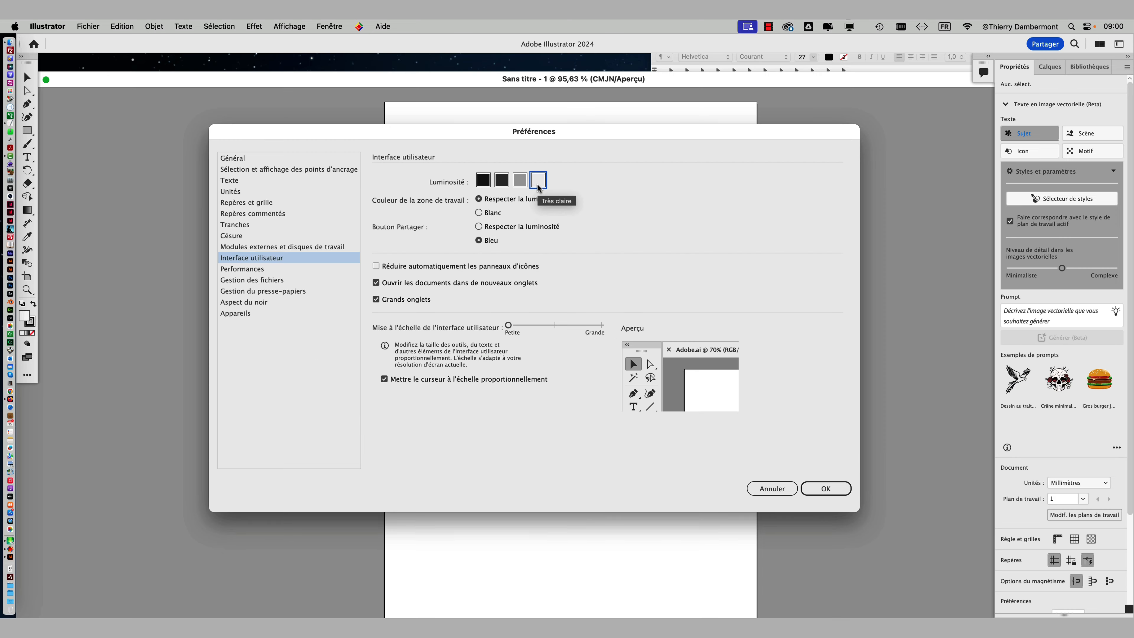
click(826, 488)
- Bring the untitled Illustrator document to the front, move its window and close it
key(super+Tab)
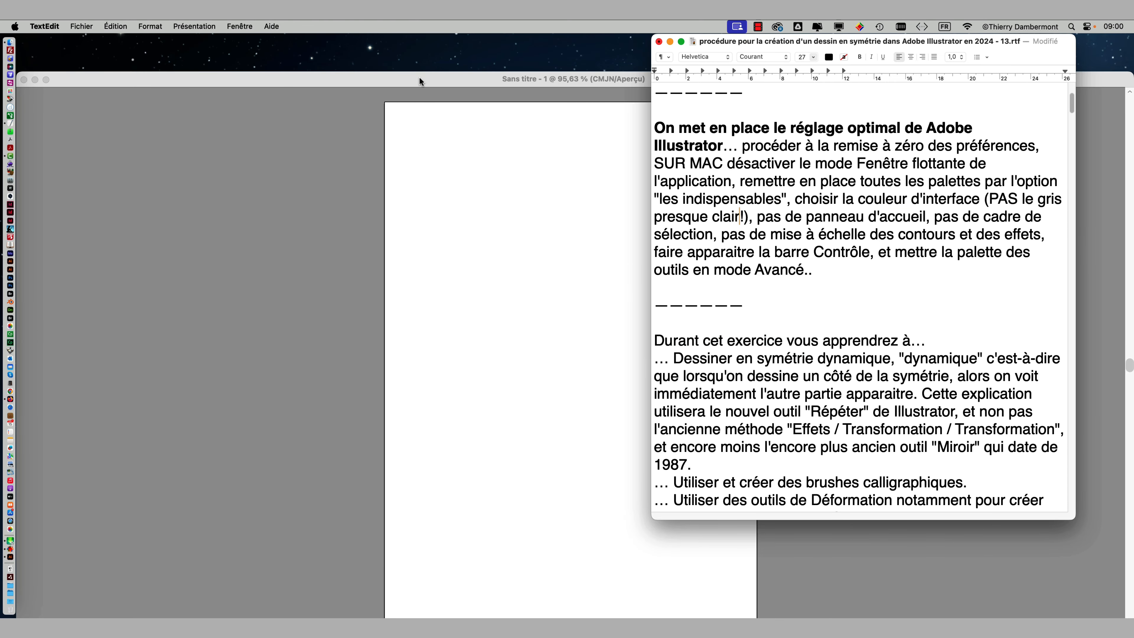
click(420, 78)
double_click(228, 81)
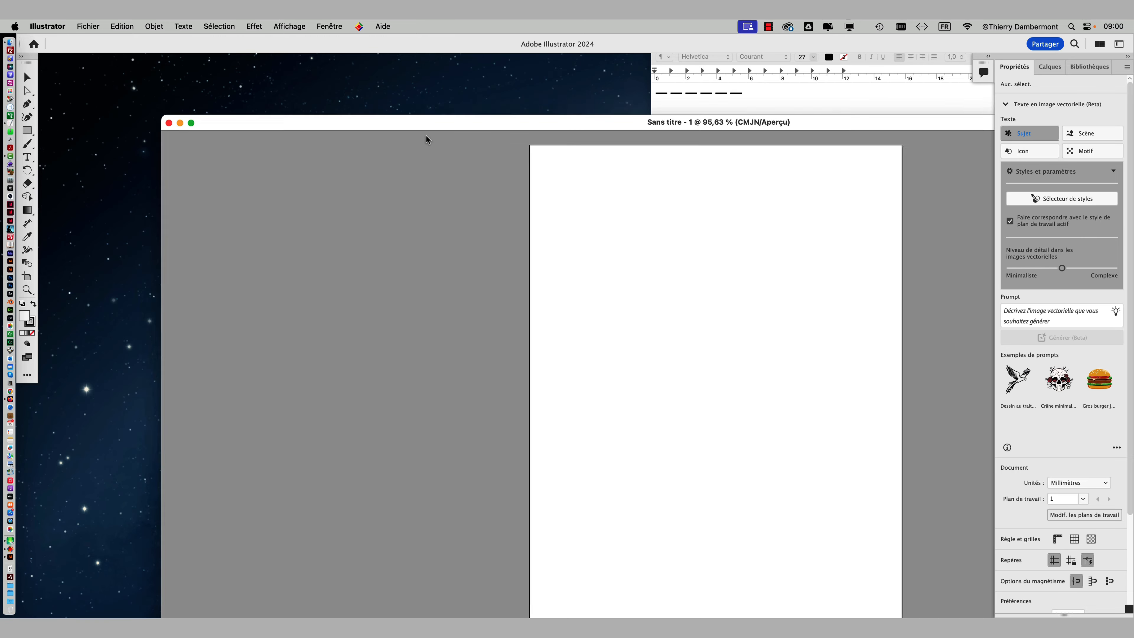
click(228, 136)
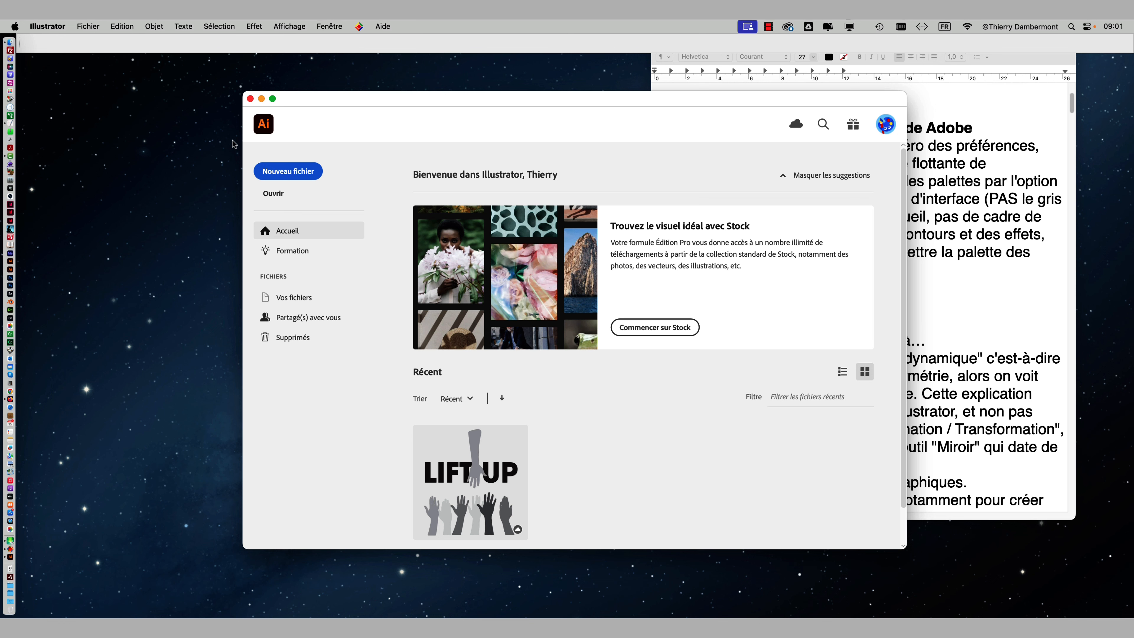
- Switch to TextEdit and insert "quand aucun document n'est ouvert" after "pas de panneau d'accueil" in the settings paragraph
click(998, 209)
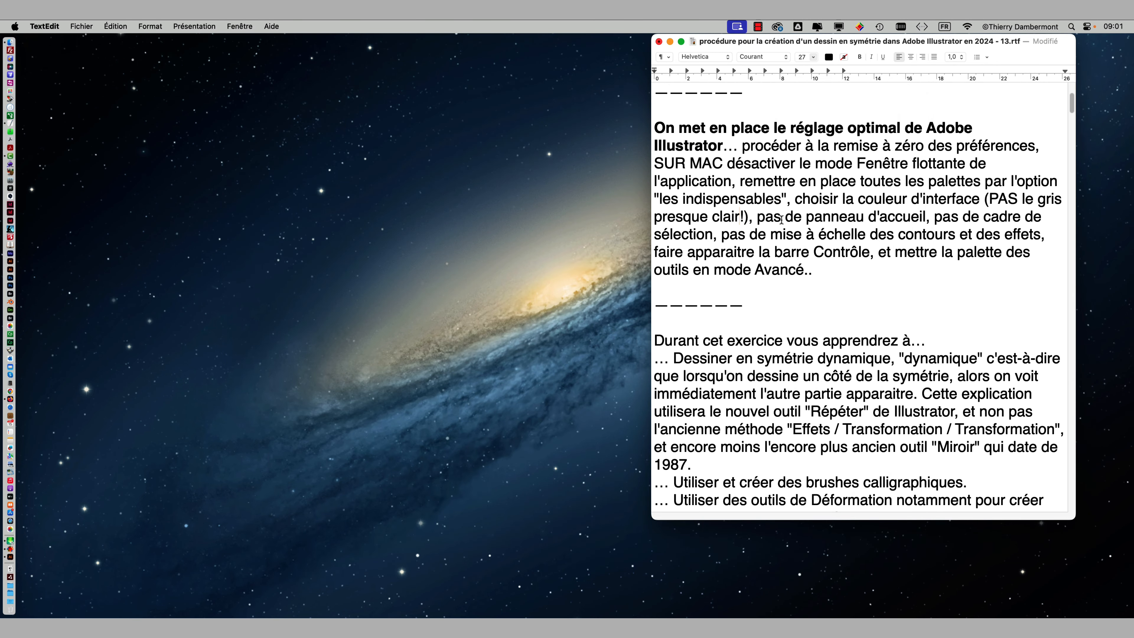
drag(758, 217, 925, 218)
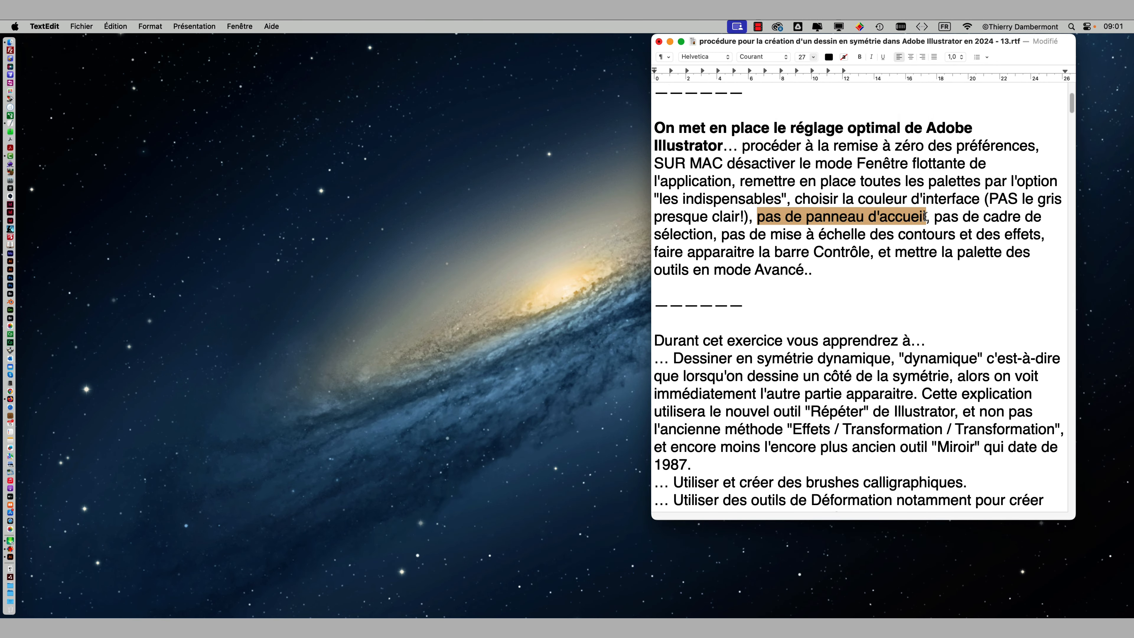
click(925, 217)
text(quand aucun )
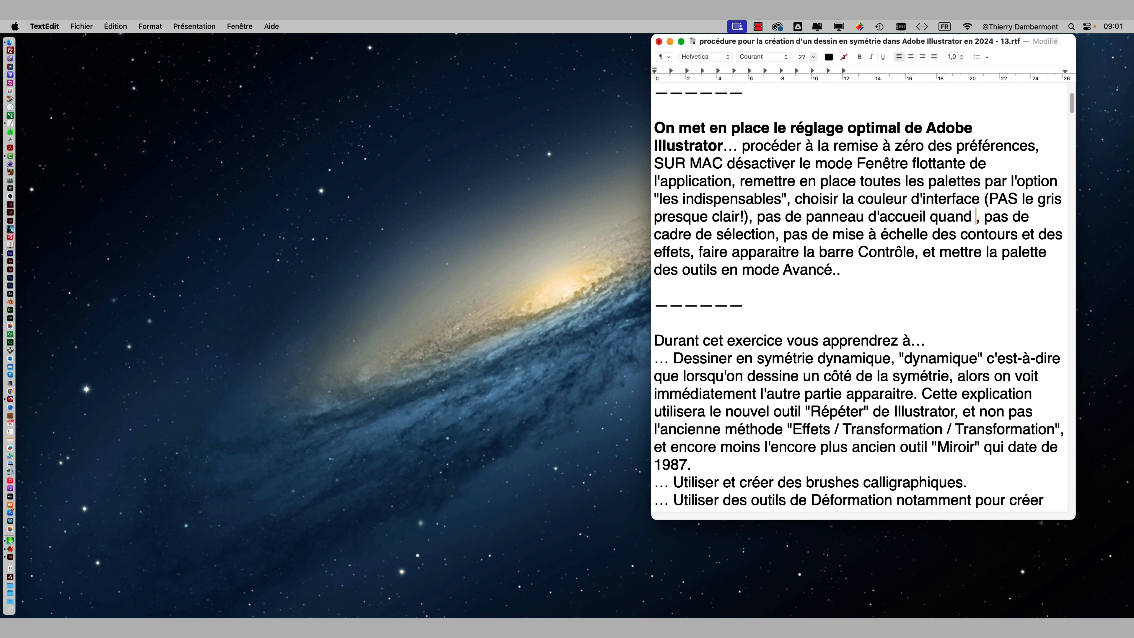
text(docuent n'est )
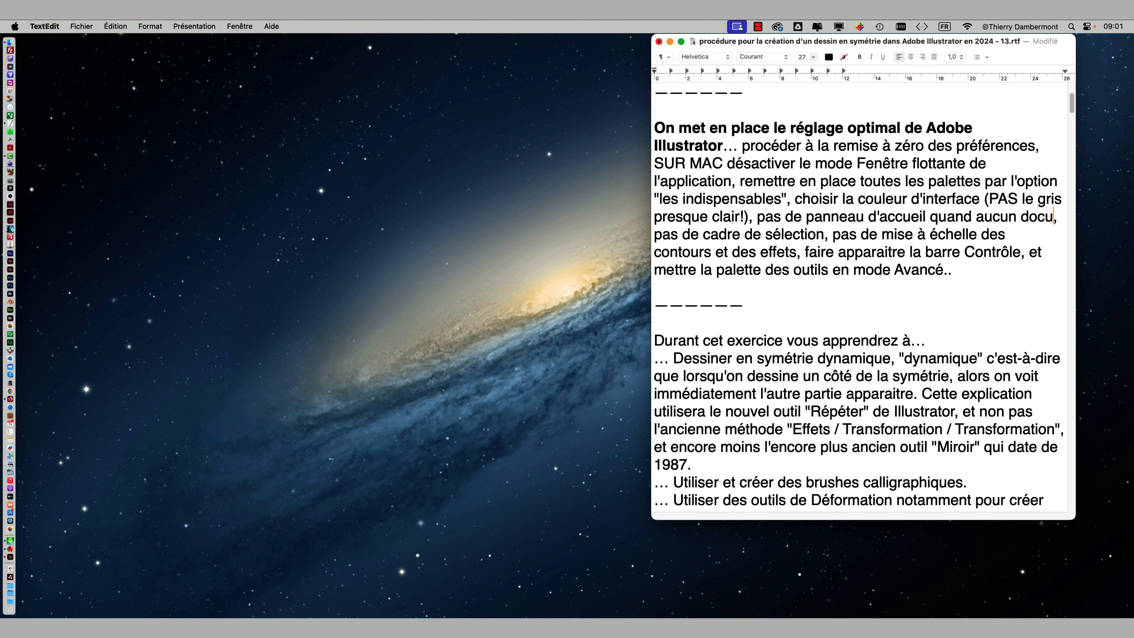
text(ouvert, pas de cadre de sélection, pas de mise)
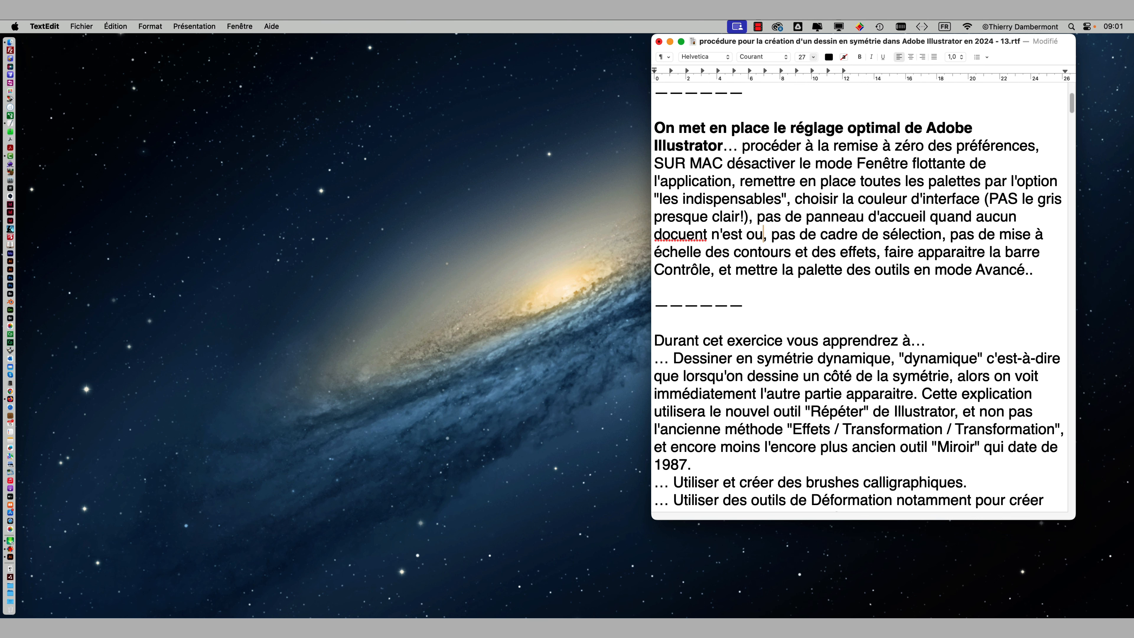
click(689, 234)
text(m)
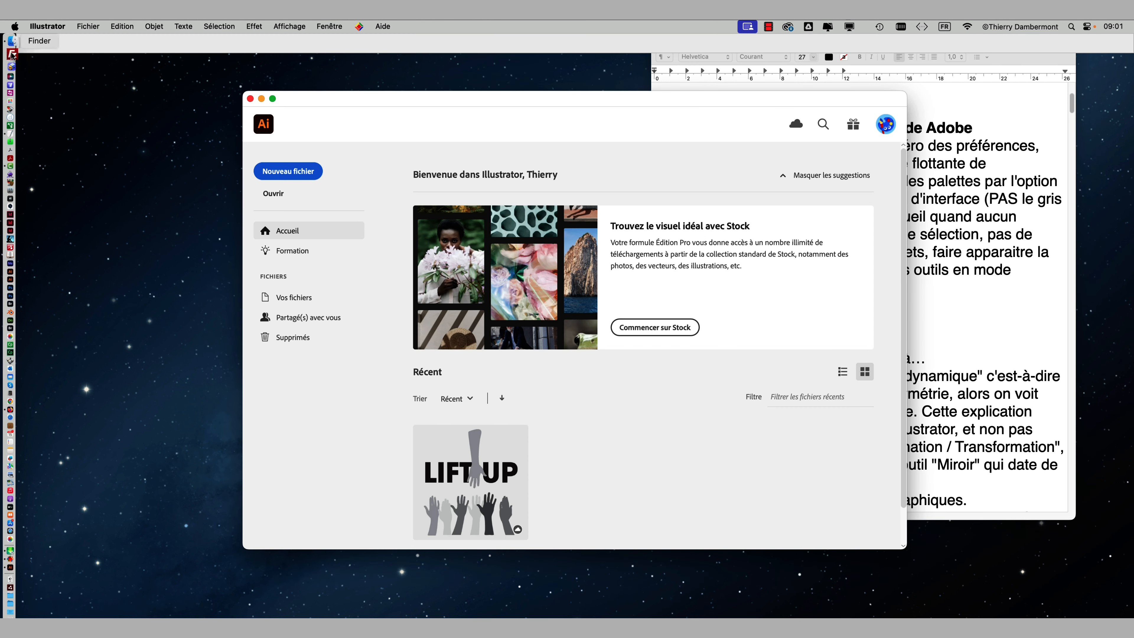
- Return to Illustrator and turn off "Afficher l'écran d'accueil si aucun document n'est ouvert" in the Général preferences
click(65, 26)
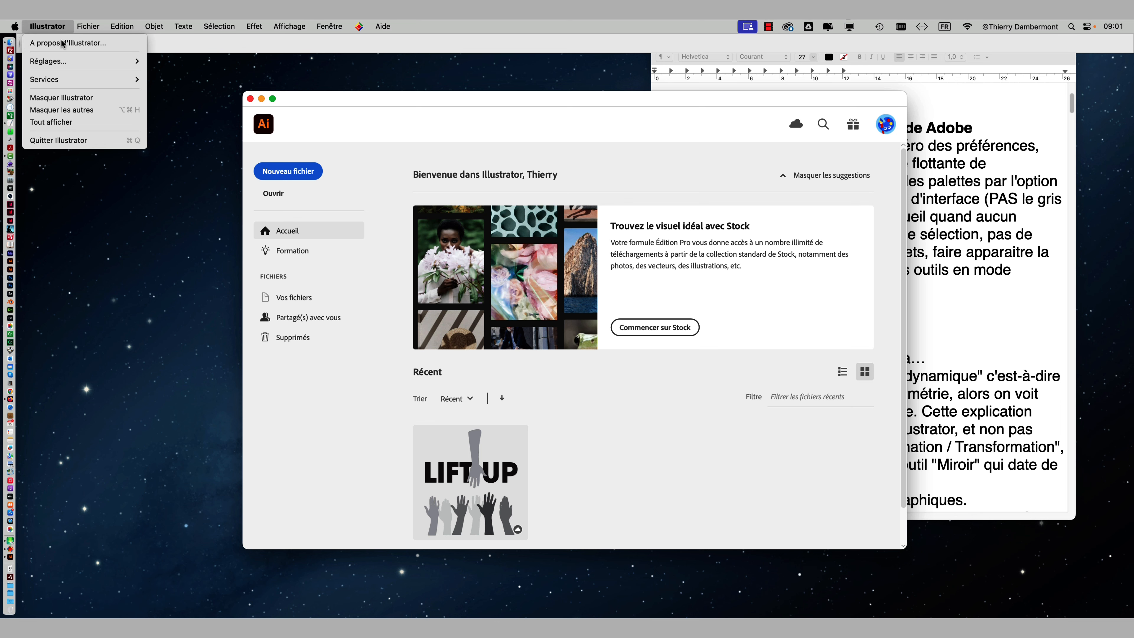
mouse_move(58, 62)
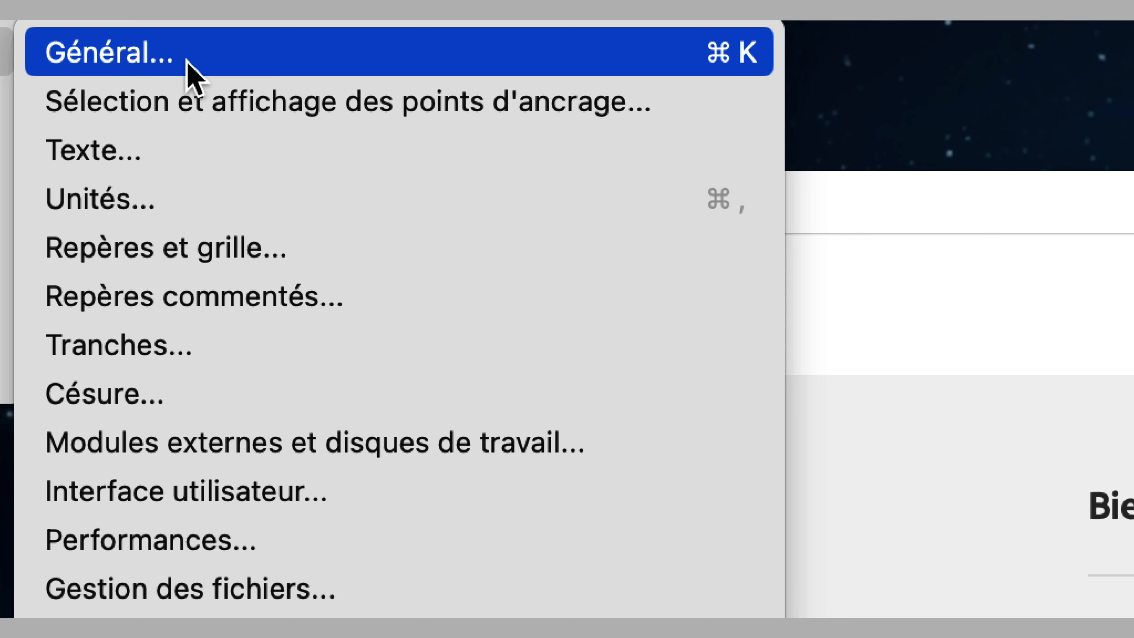
click(187, 63)
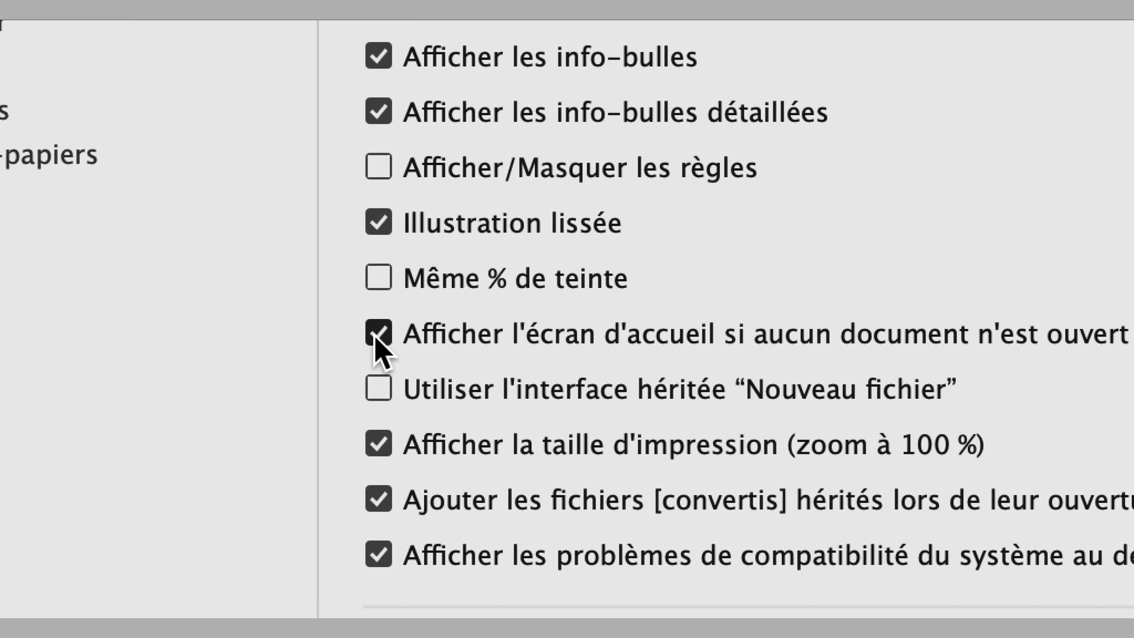
click(376, 338)
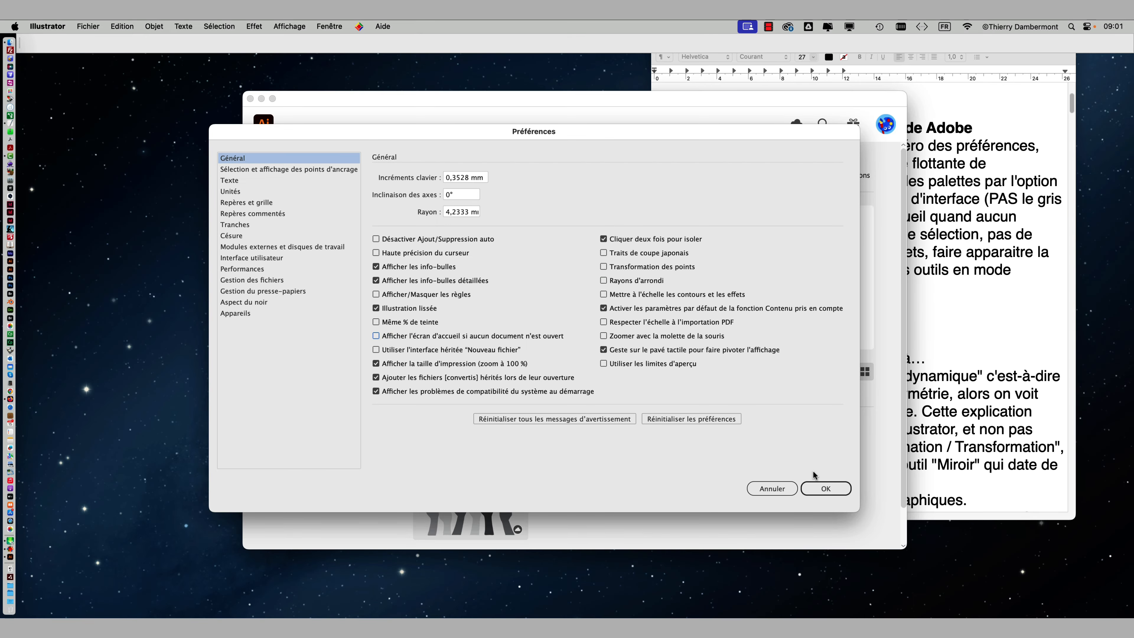
click(817, 482)
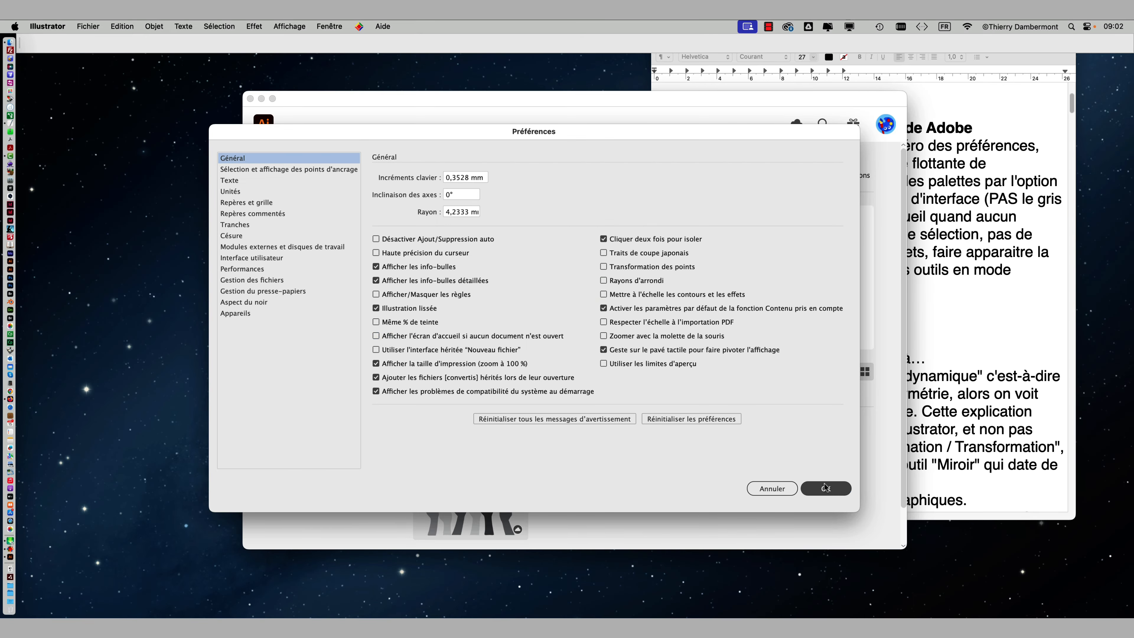
- Review the "pas de cadre de sélection" instruction in the TextEdit procedure
click(980, 357)
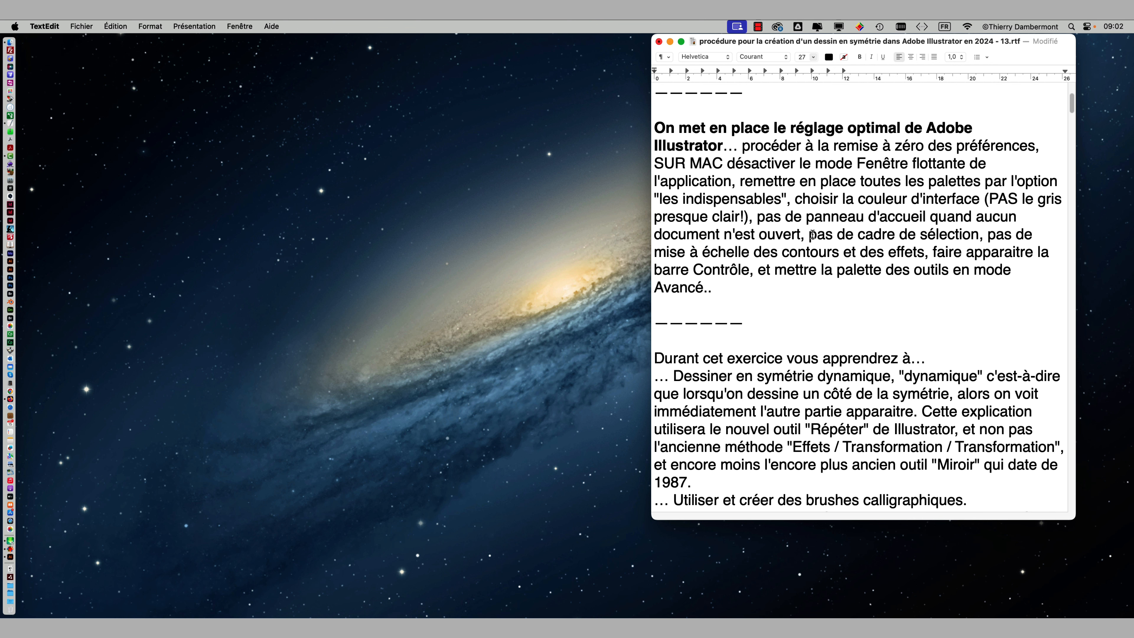
drag(820, 235, 979, 240)
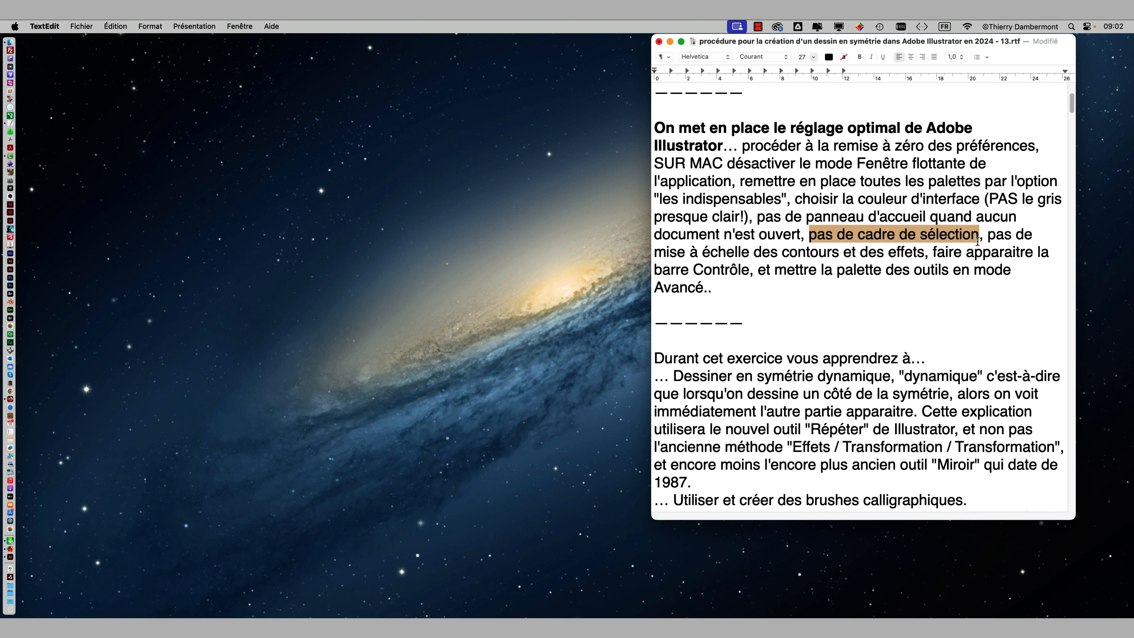
click(977, 242)
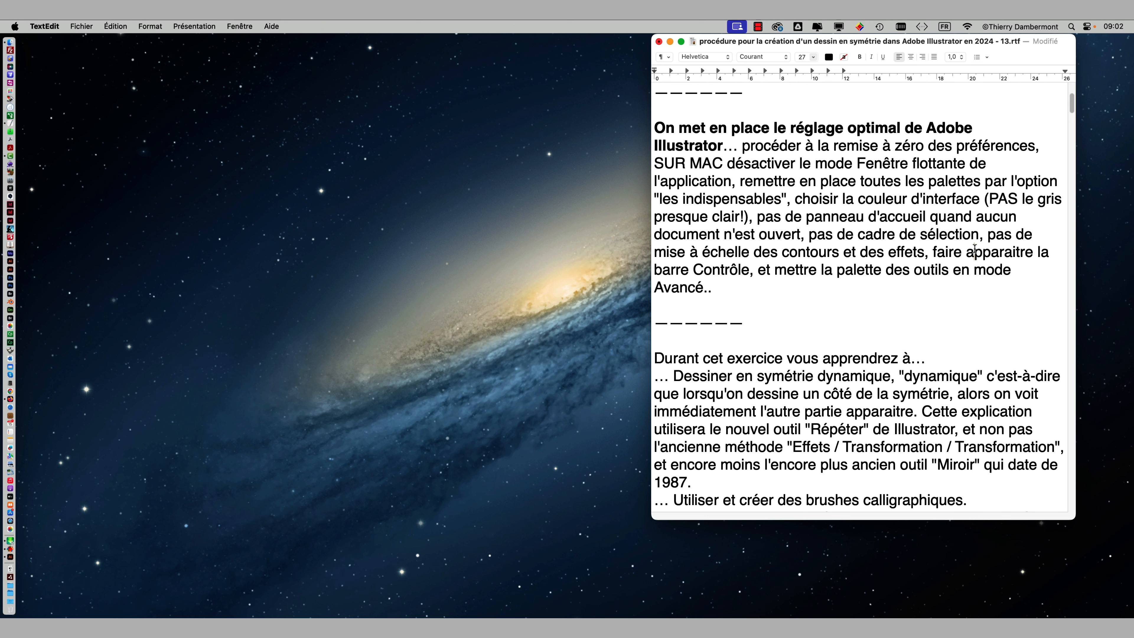
- Switch back to Illustrator and create a new 210 x 297 mm Impression document in CMJN
key(super+Tab)
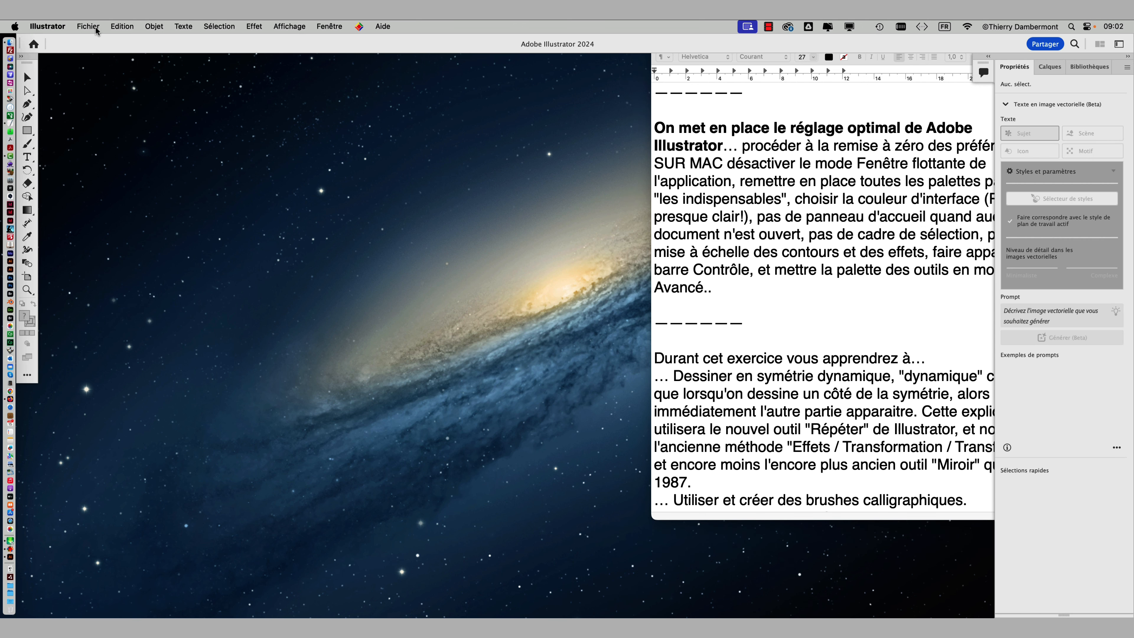
click(81, 26)
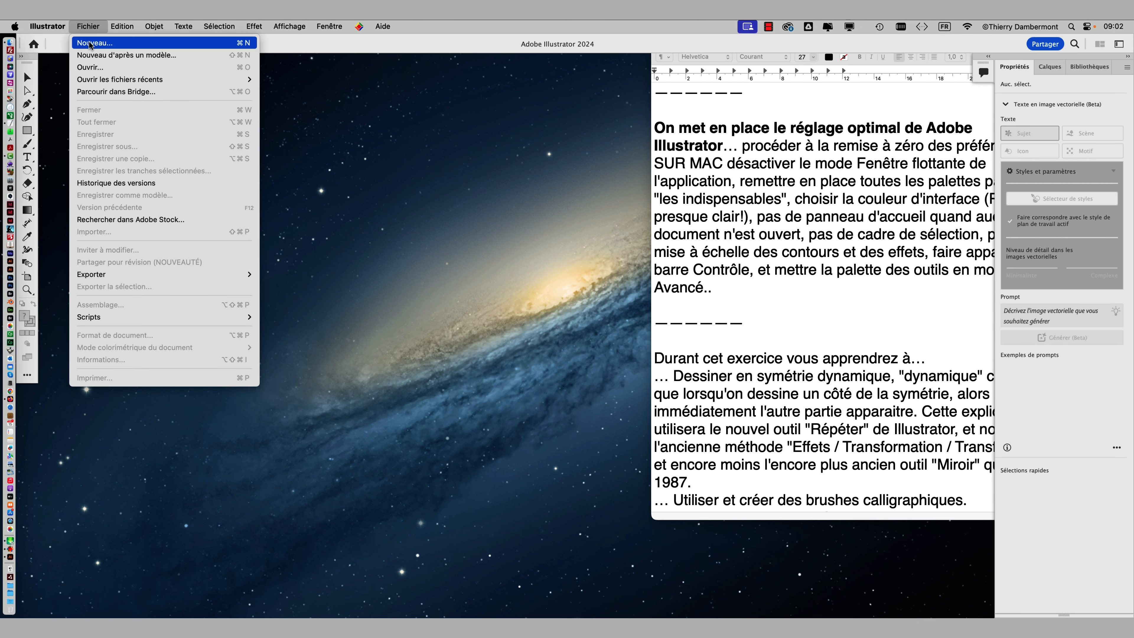
click(90, 44)
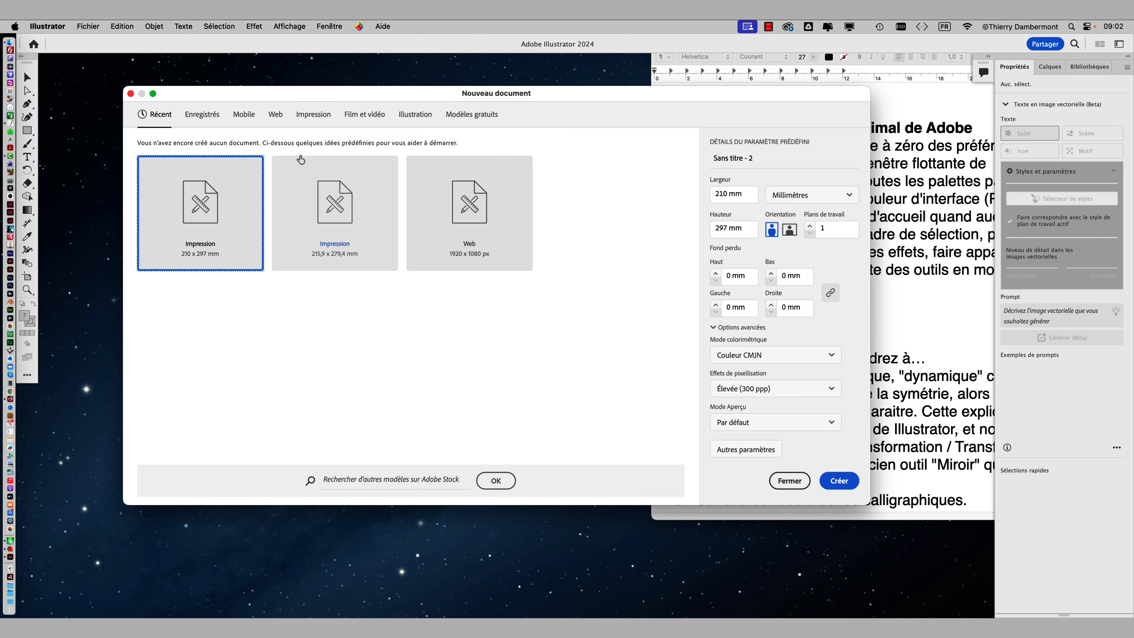
click(839, 480)
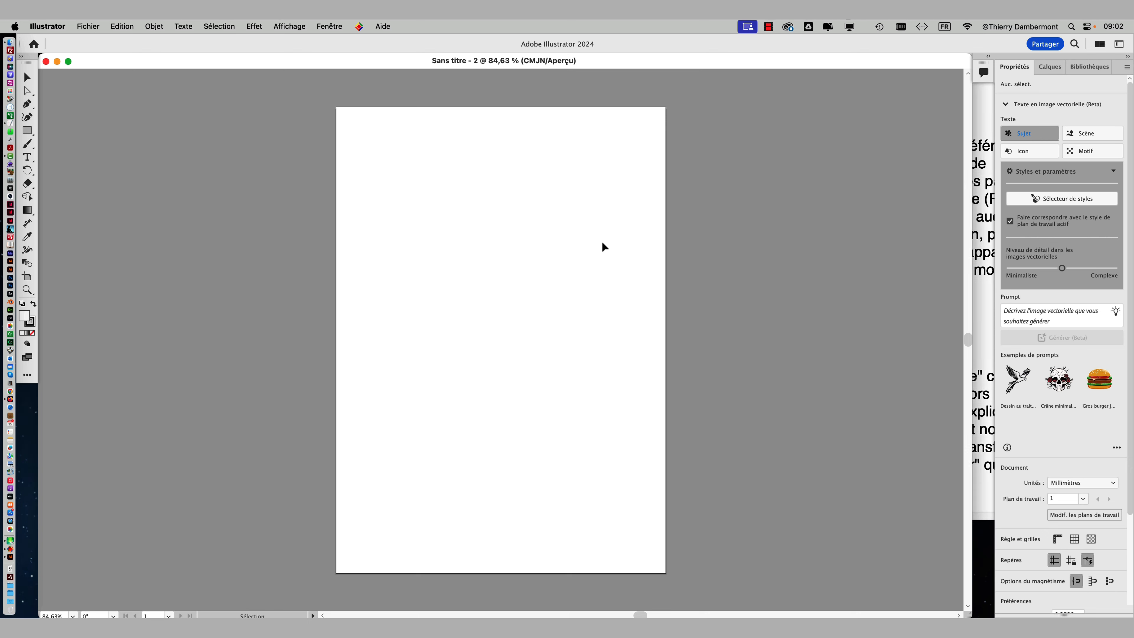
- Detach the tool palette beside the artboard and draw an ellipse about 66 x 38 mm in the page's upper part, ready for selection
drag(27, 63, 117, 114)
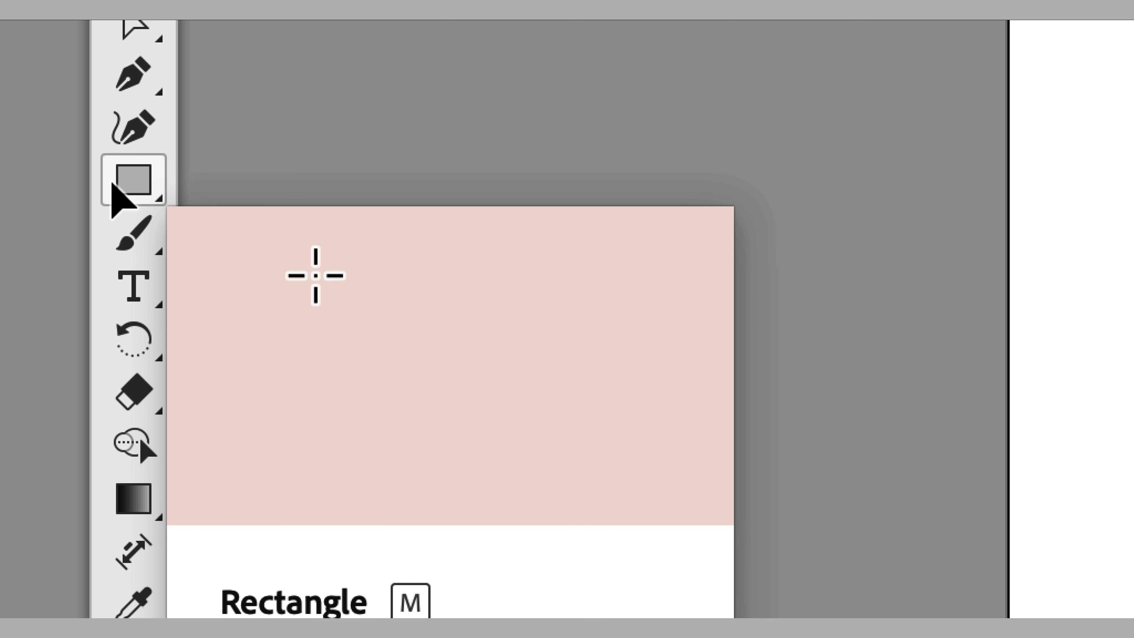
click(112, 184)
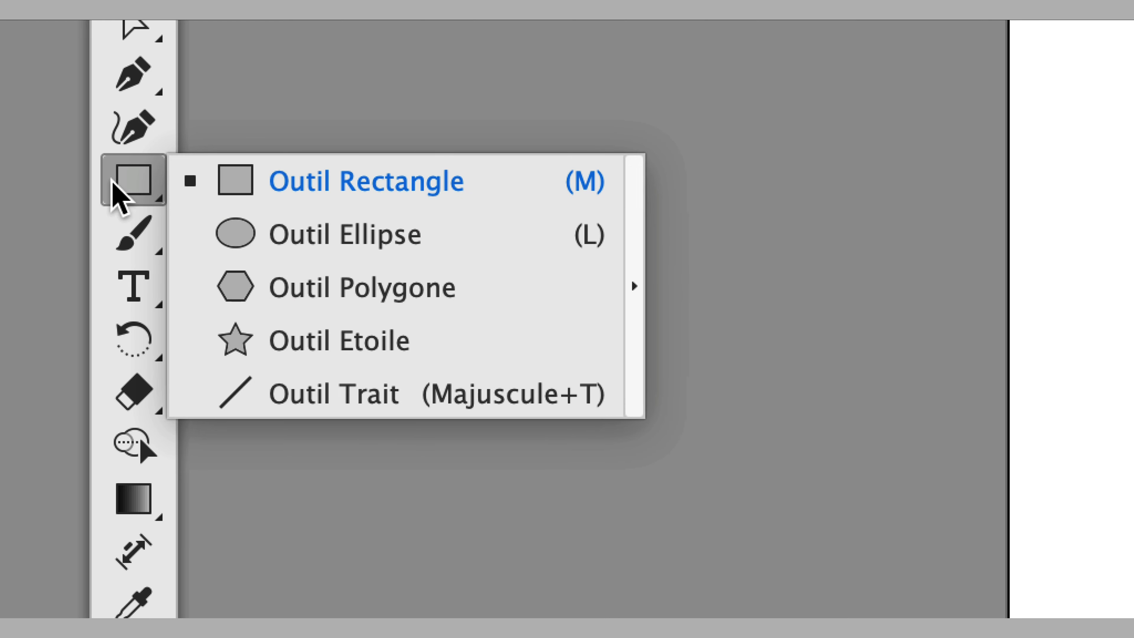
click(136, 199)
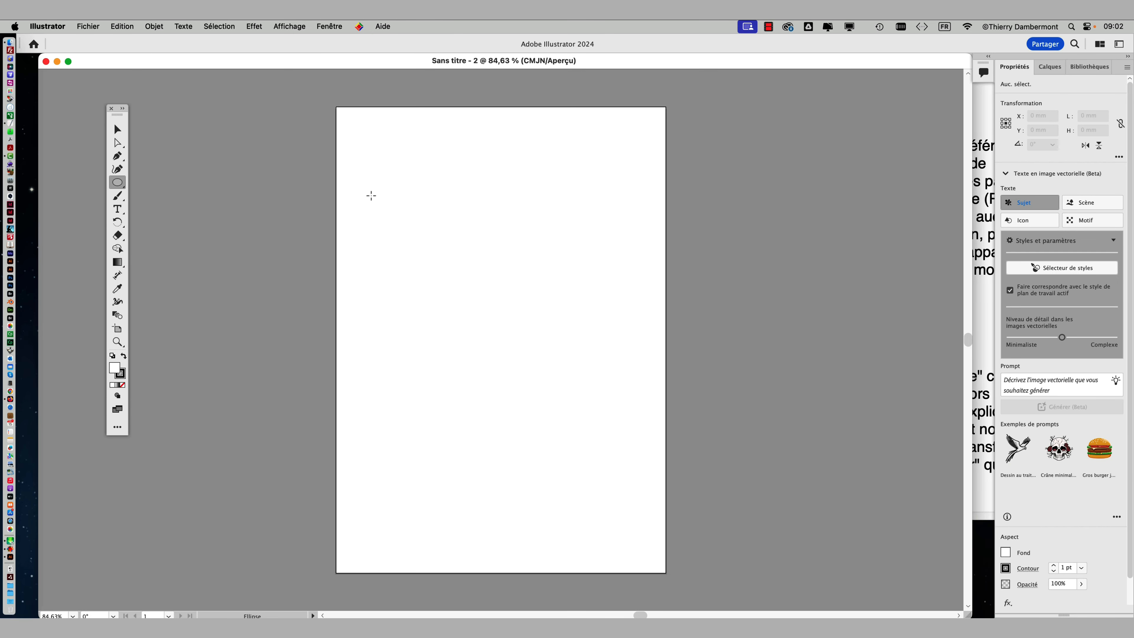
drag(379, 195, 481, 255)
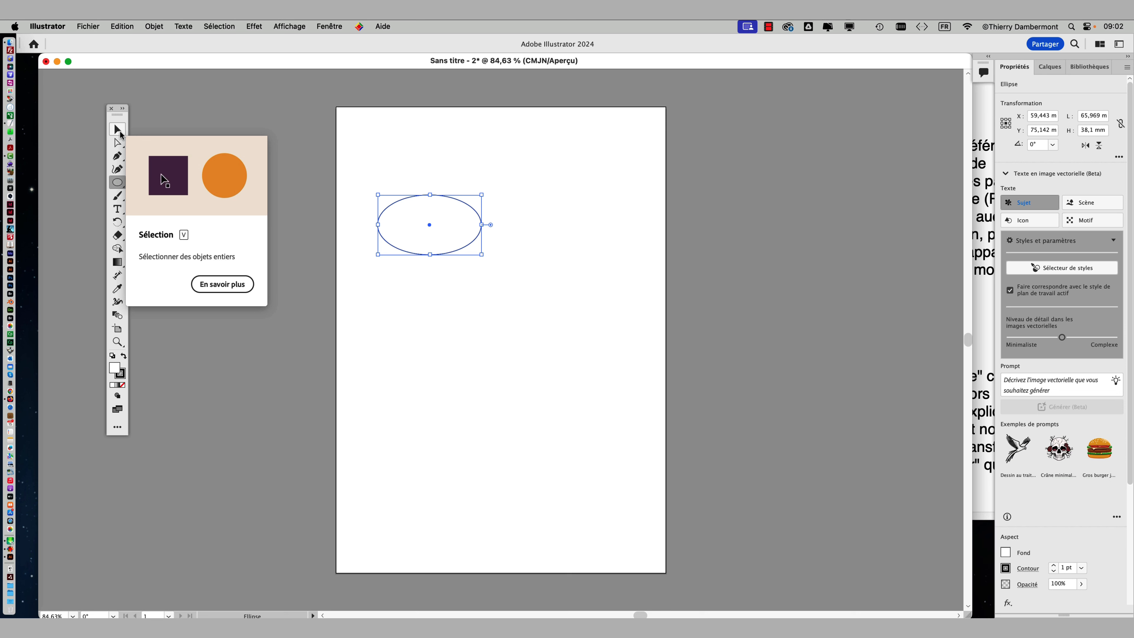
click(120, 130)
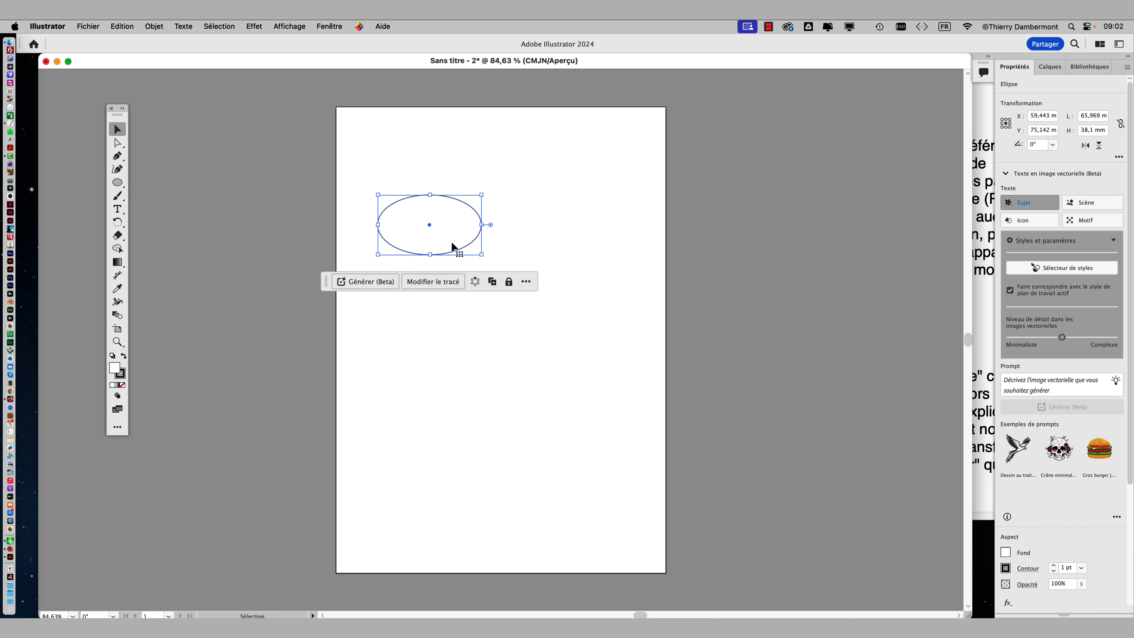
- Draw two hexagons with the Polygone tool, one about 41 x 46 mm below the ellipse and another to its right
click(120, 184)
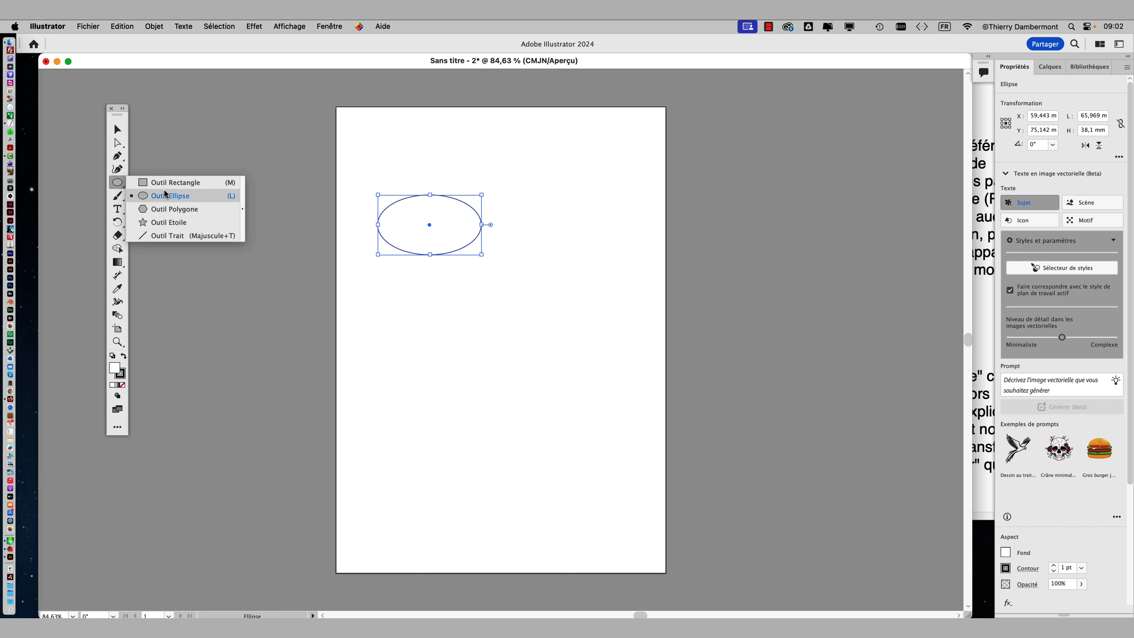
click(174, 209)
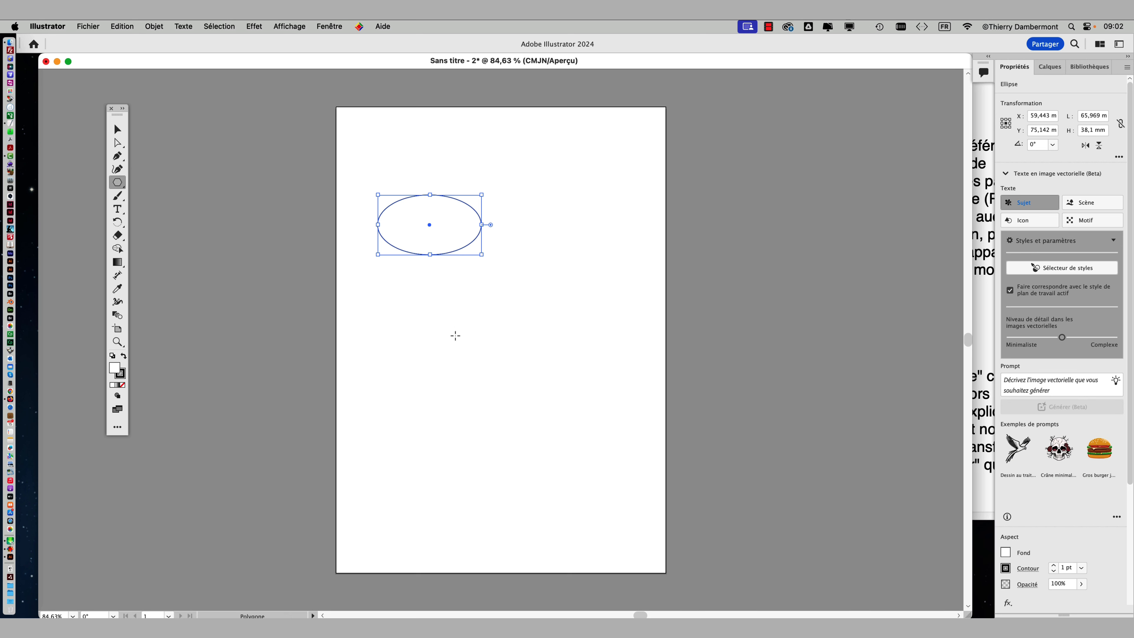
drag(447, 323, 479, 340)
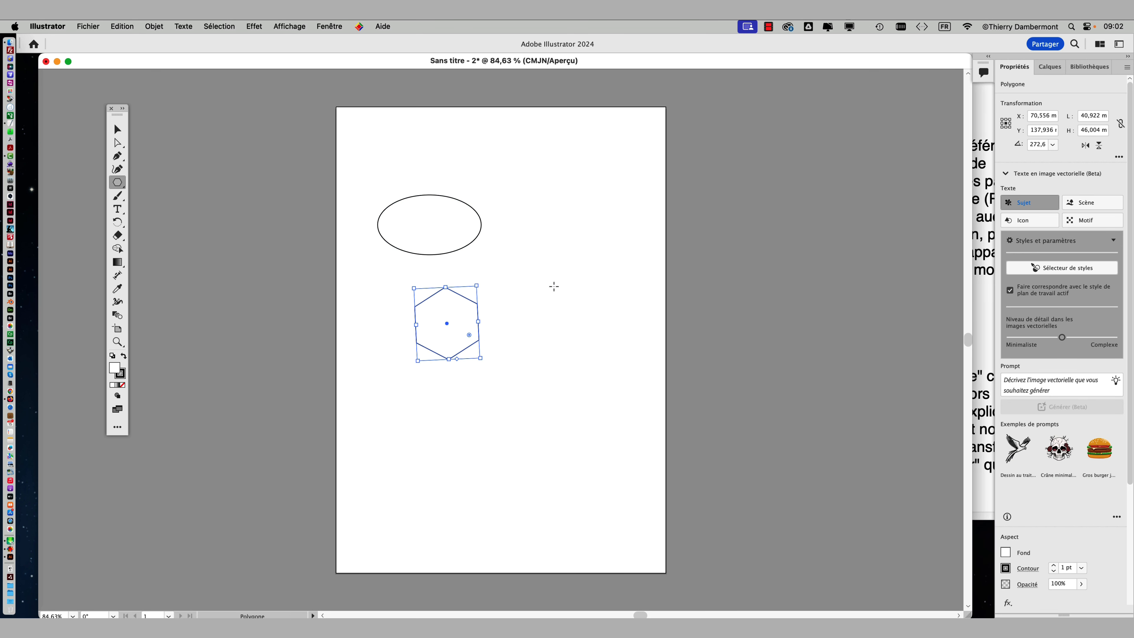
drag(553, 275, 593, 272)
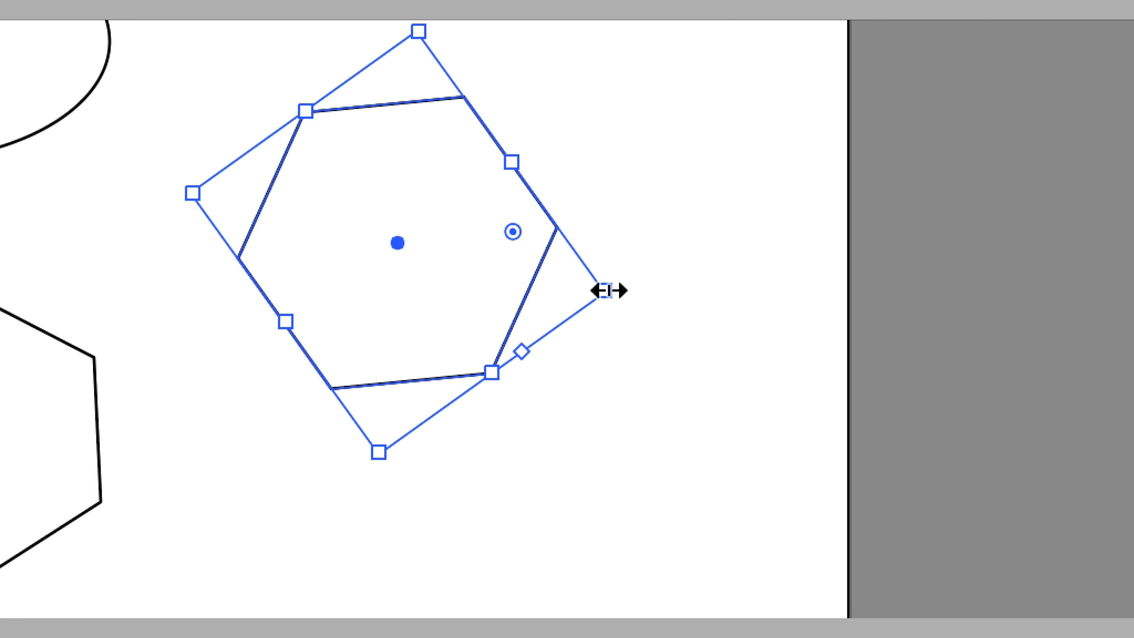
- Use the bounding-box handles to shrink the right-hand hexagon and enlarge the ellipse to about 80.5 x 46.5 mm
drag(609, 291, 875, 297)
drag(657, 298, 579, 289)
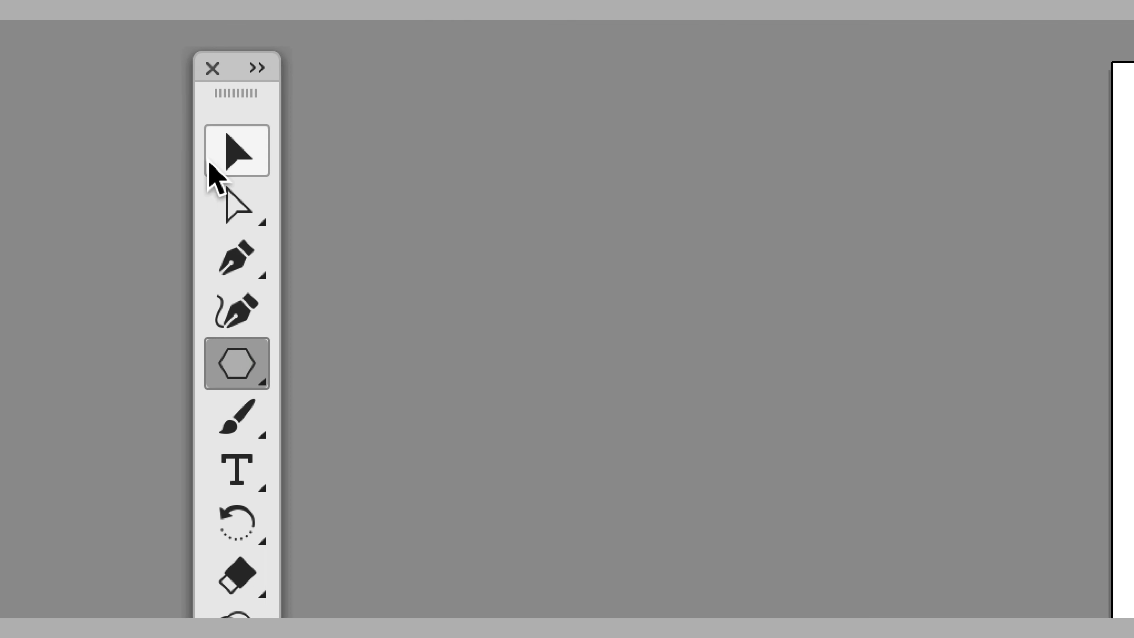
click(213, 166)
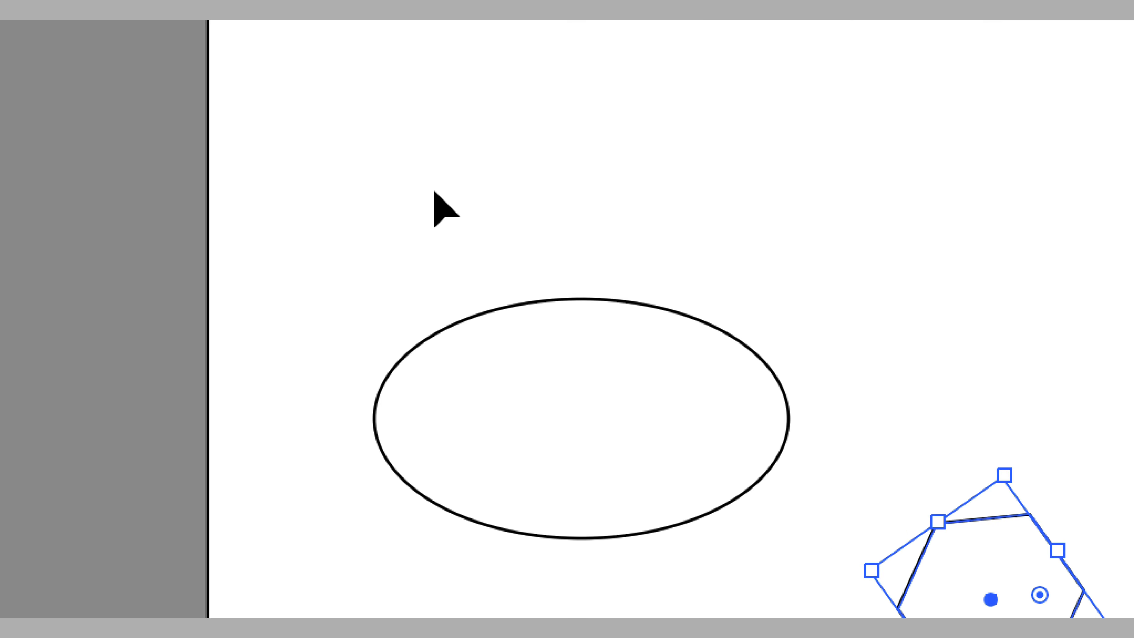
click(451, 223)
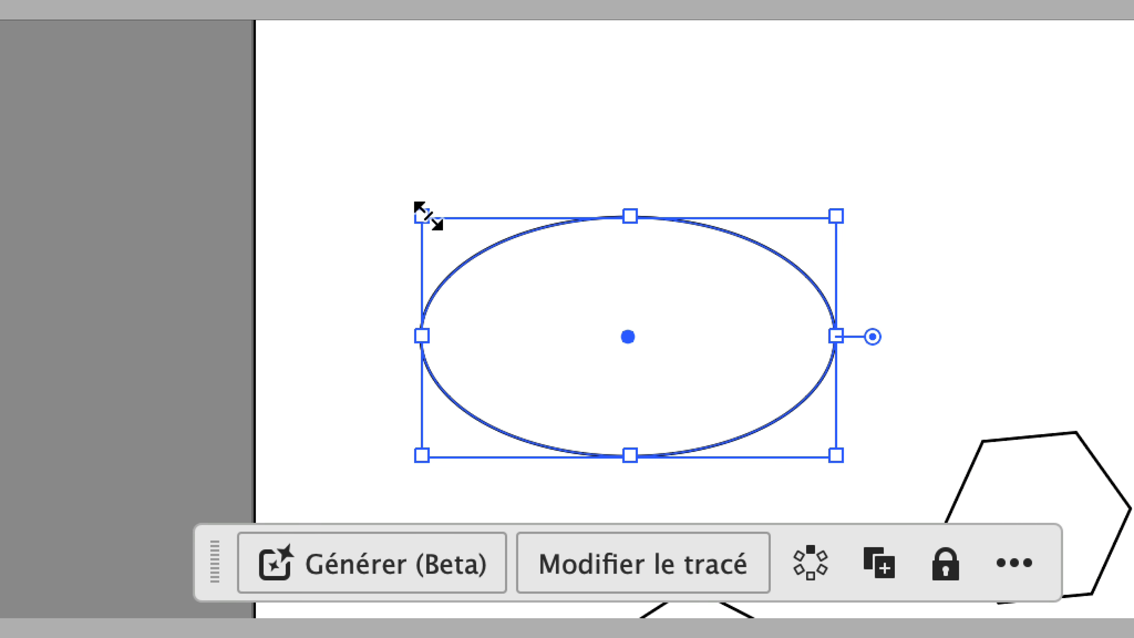
drag(351, 203, 246, 155)
drag(406, 206, 408, 207)
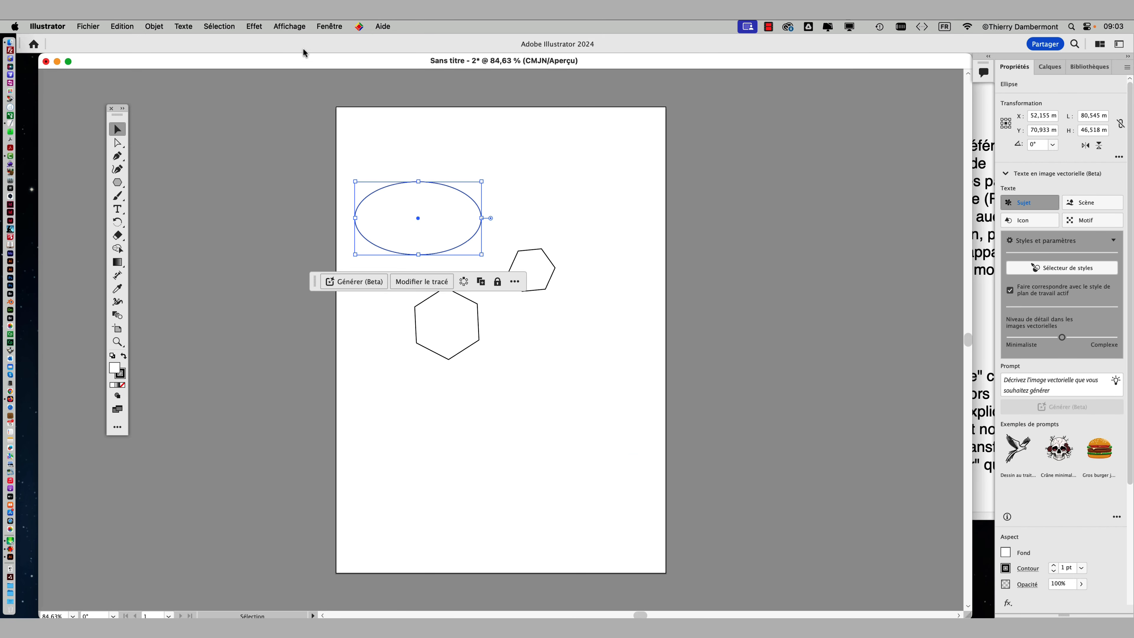
- Hide the bounding box with "Masquer le cadre de sélection" and select the hexagons and the ellipse in turn to check it
click(296, 28)
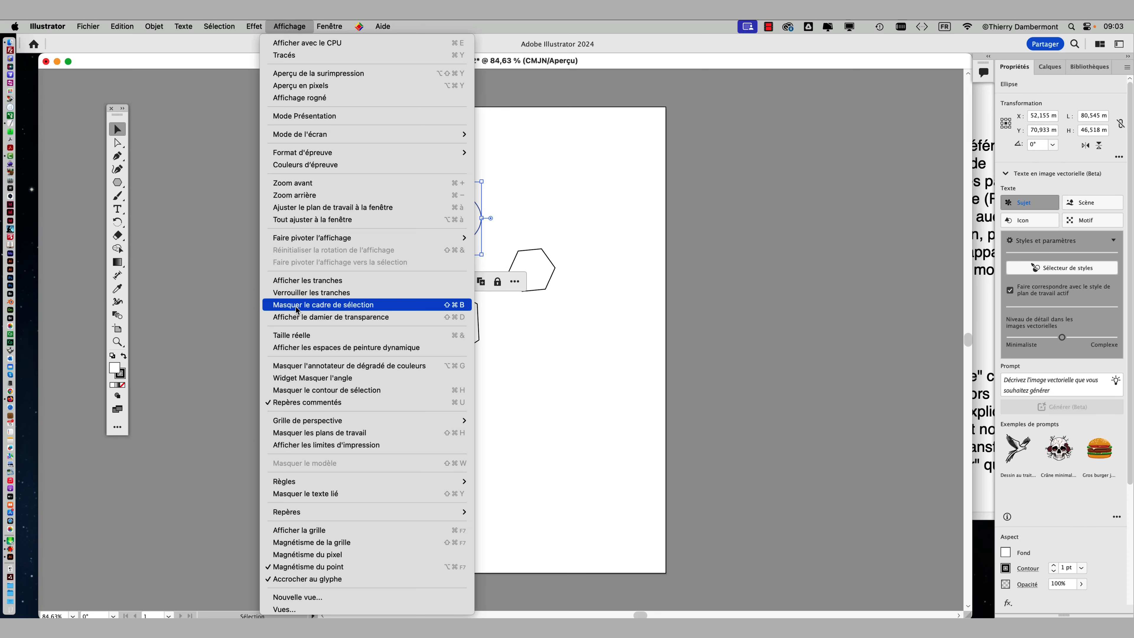
click(296, 309)
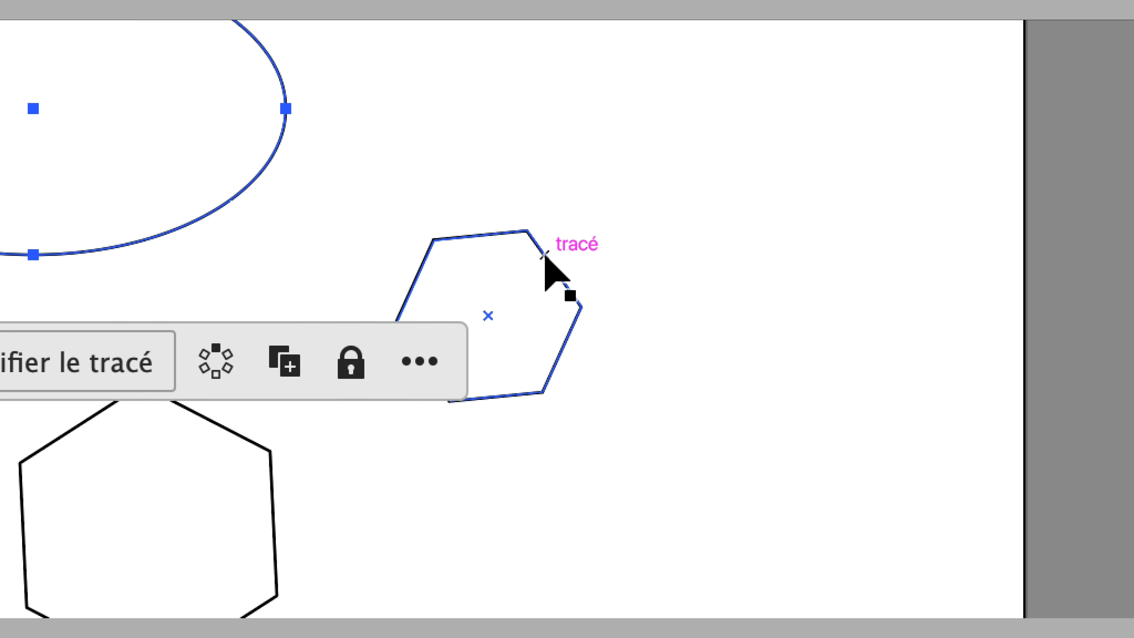
click(544, 256)
click(195, 404)
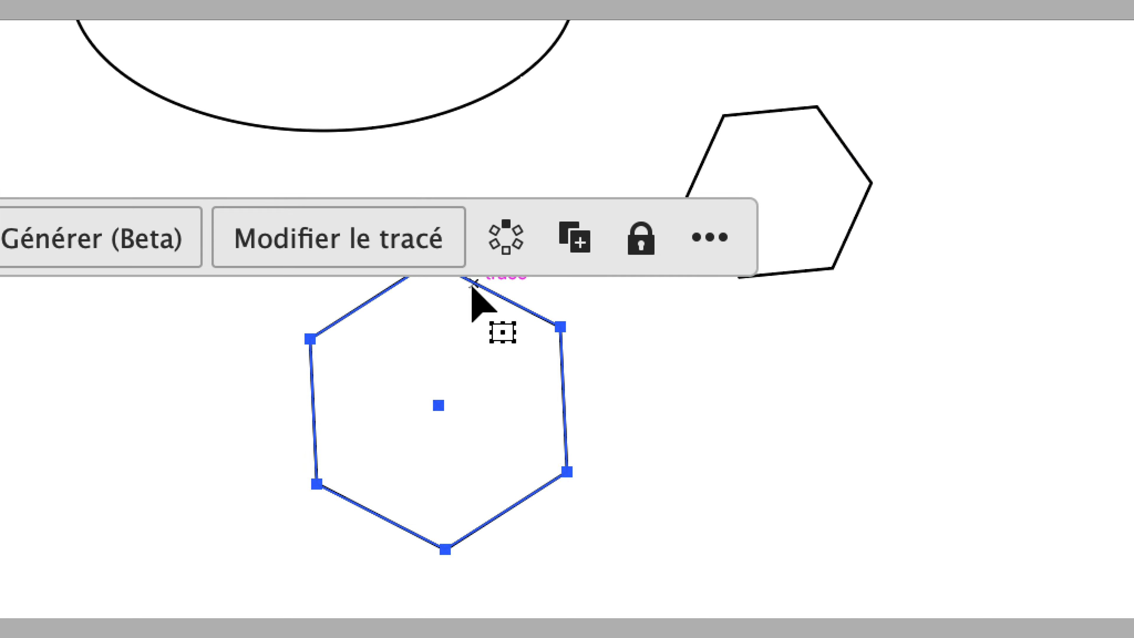
click(470, 223)
drag(470, 223, 561, 257)
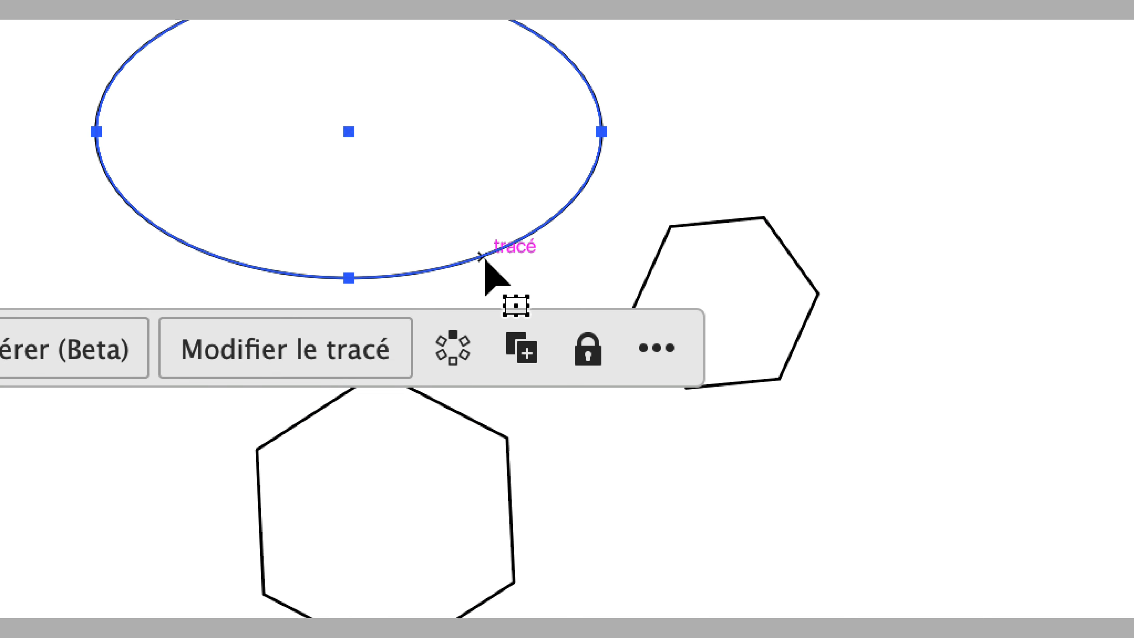
- Select the right-hand hexagon, consult the procedure text and switch the tool palette to the "Avancé" set
click(731, 221)
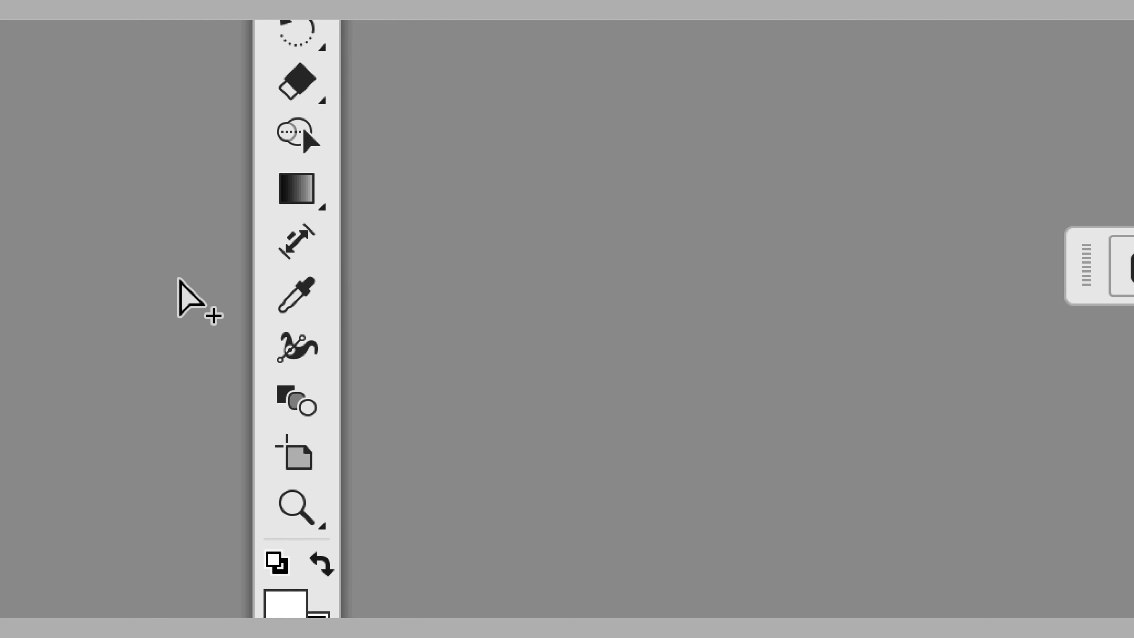
key(alt+super+2)
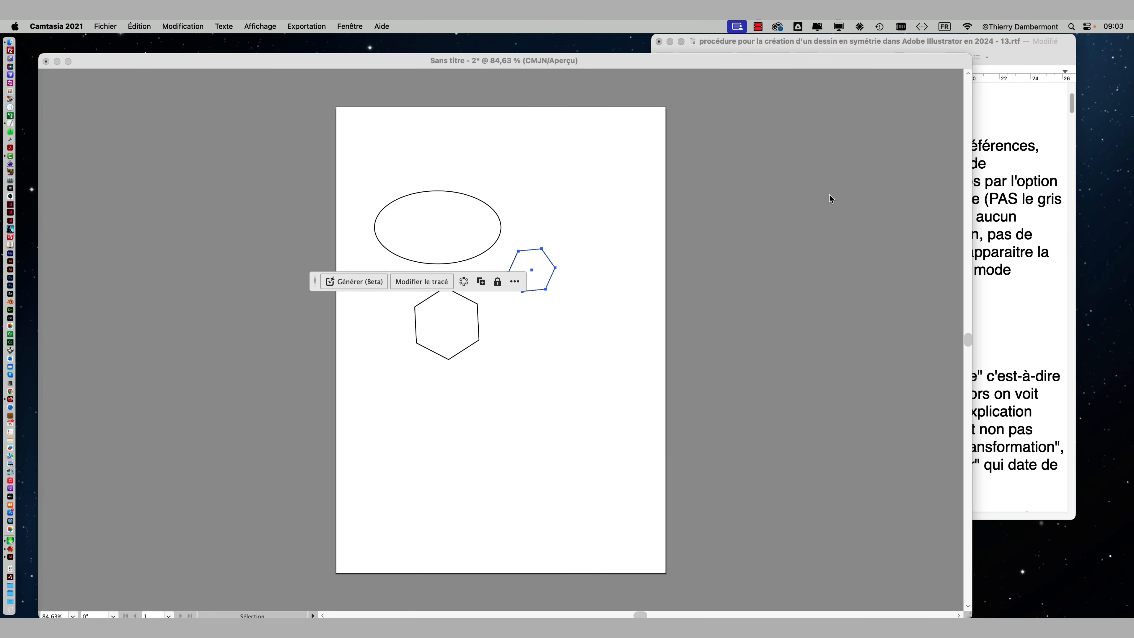
click(1020, 206)
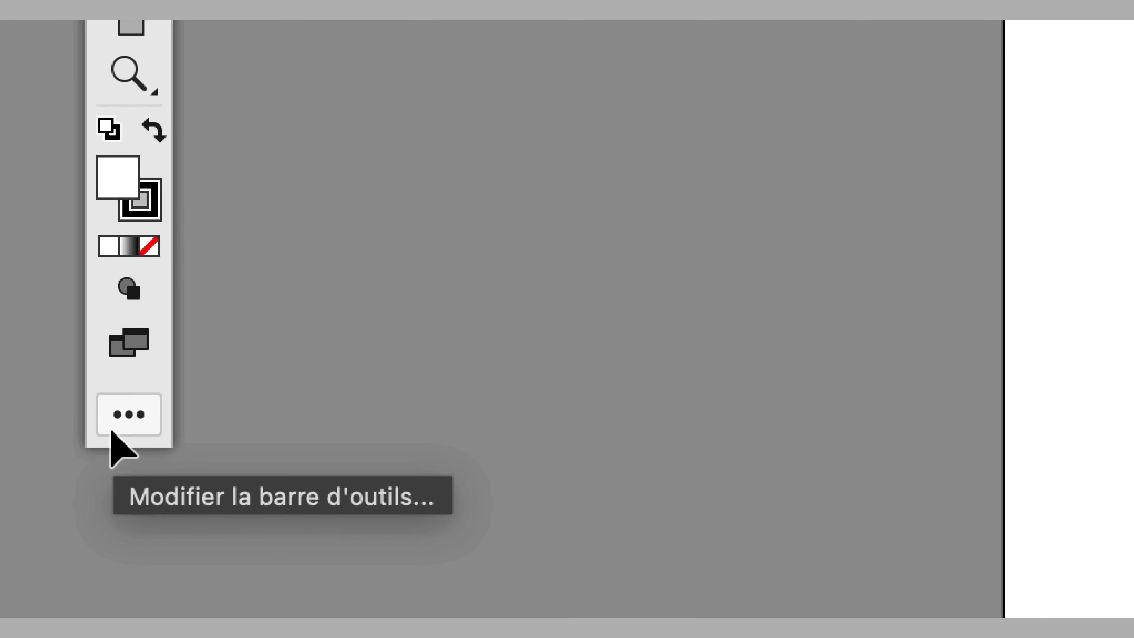
click(113, 424)
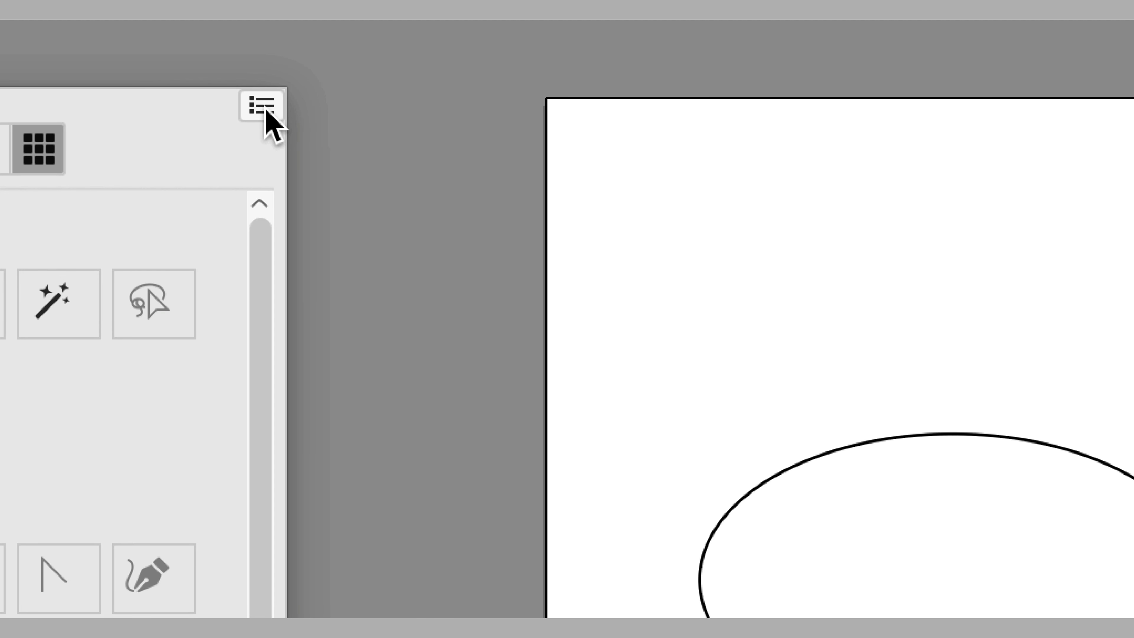
click(264, 110)
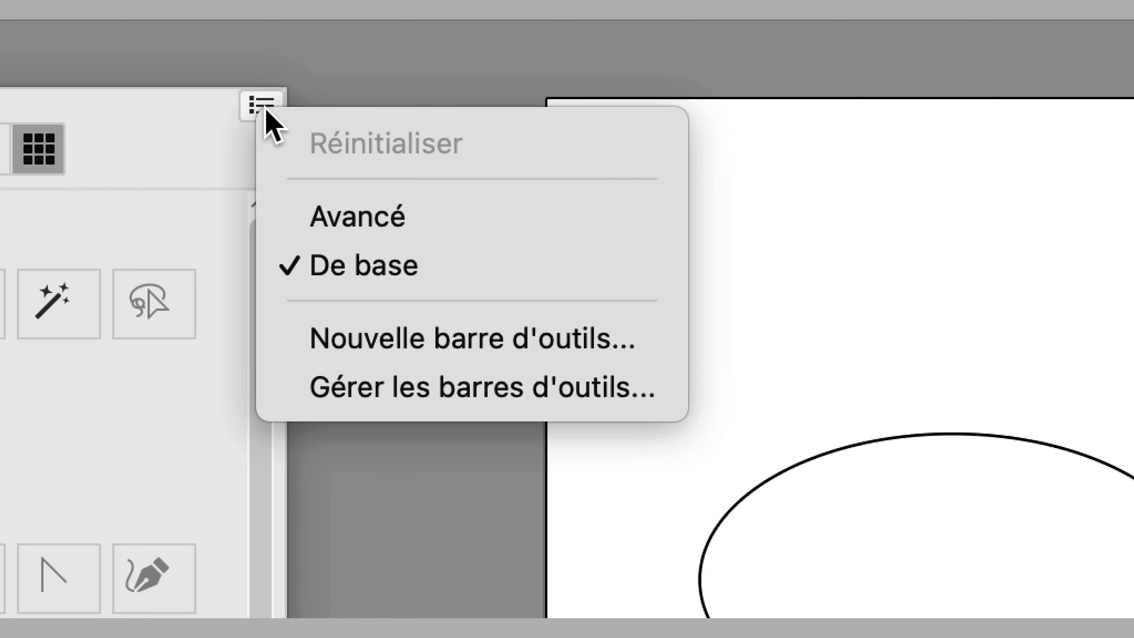
click(273, 131)
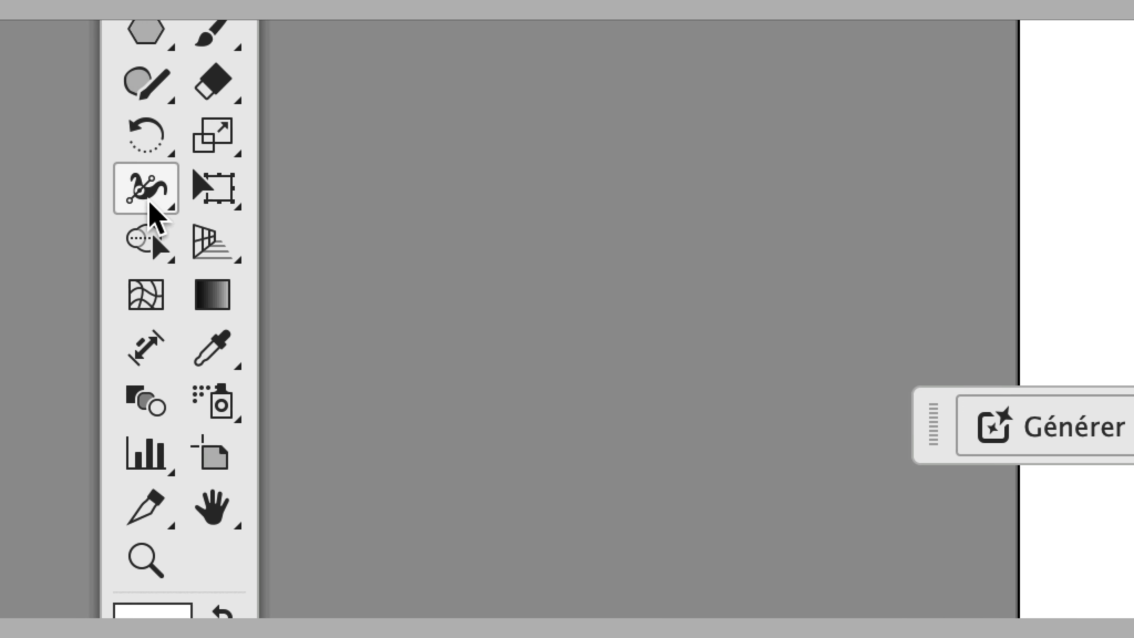
- Compare the Selection and Transformation manuelle tools on the right-hand hexagon, the ellipse and the lower hexagon, with the tool palette placed beside the page edge
click(165, 203)
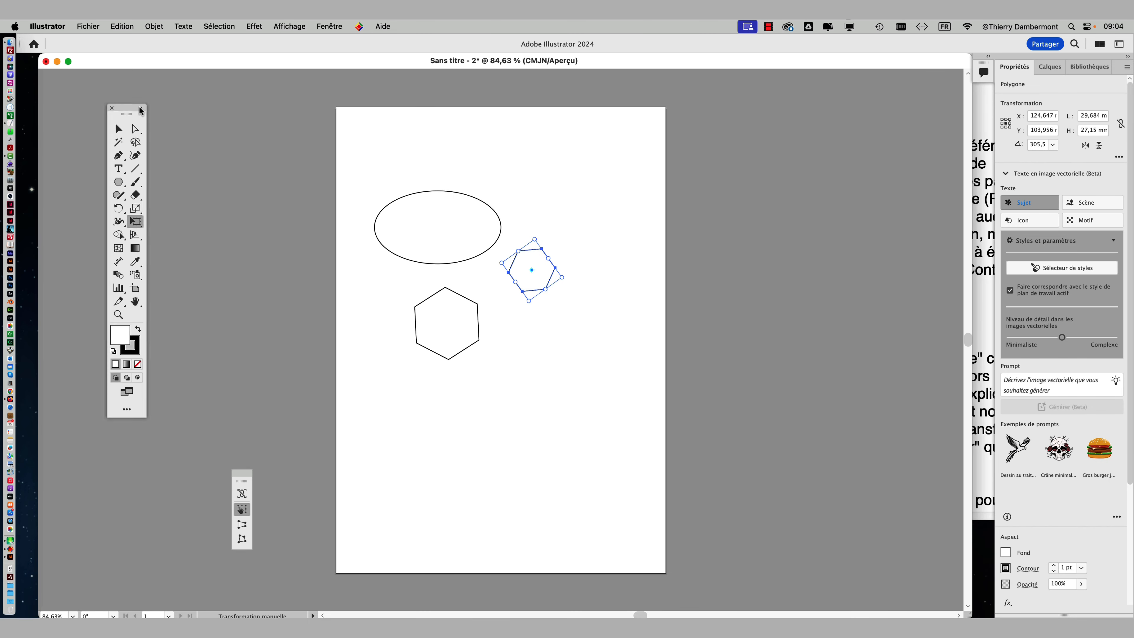
drag(125, 111, 325, 117)
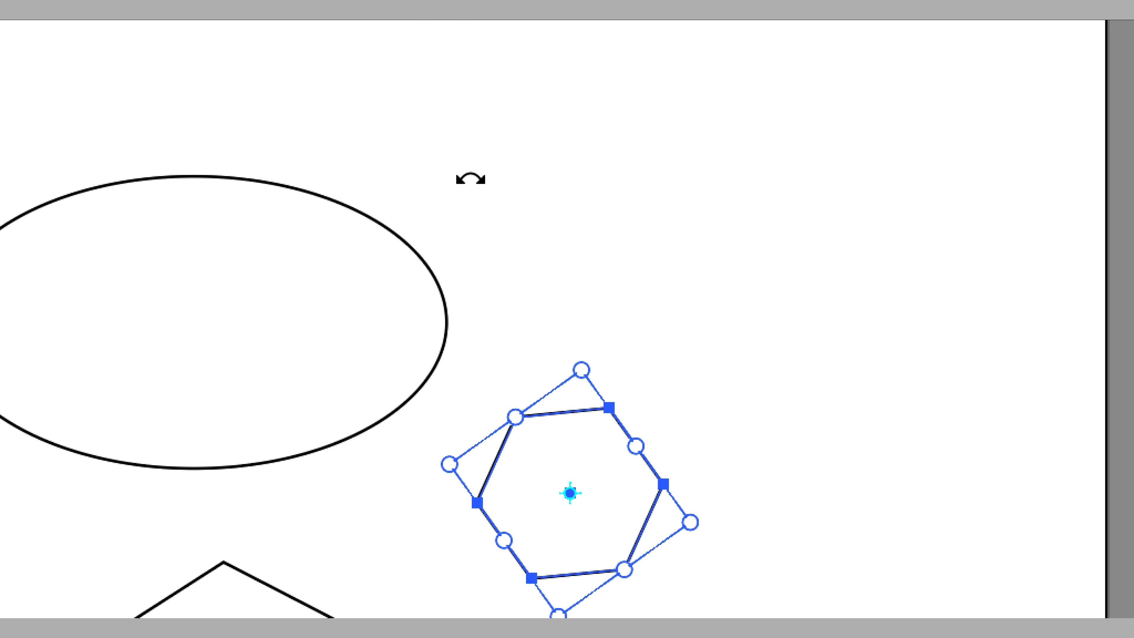
key(v)
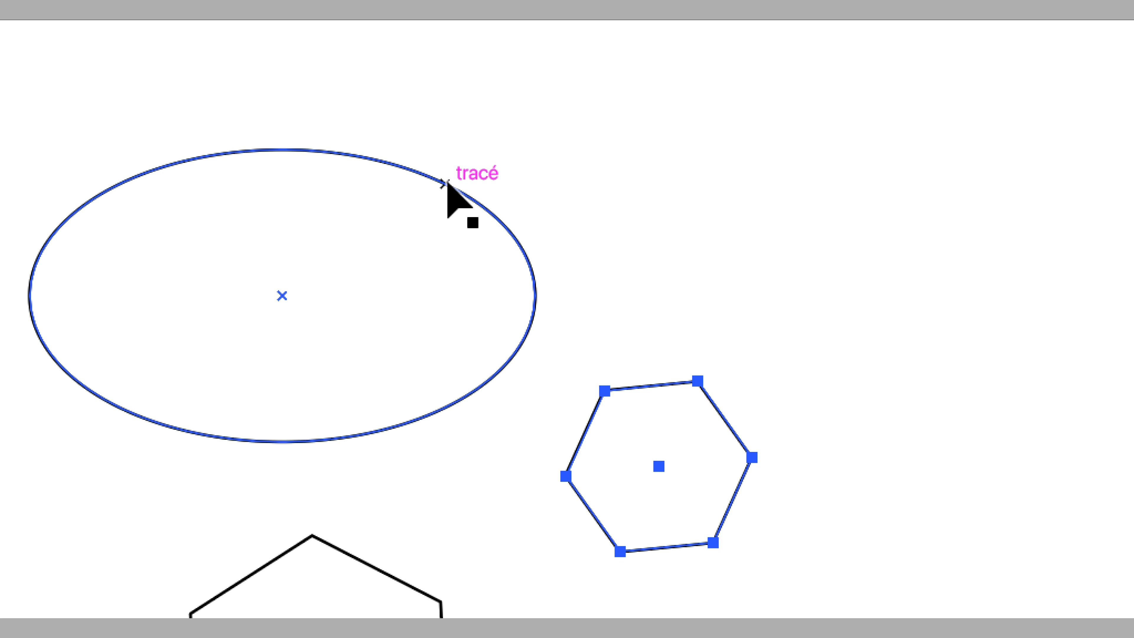
click(441, 202)
key(e)
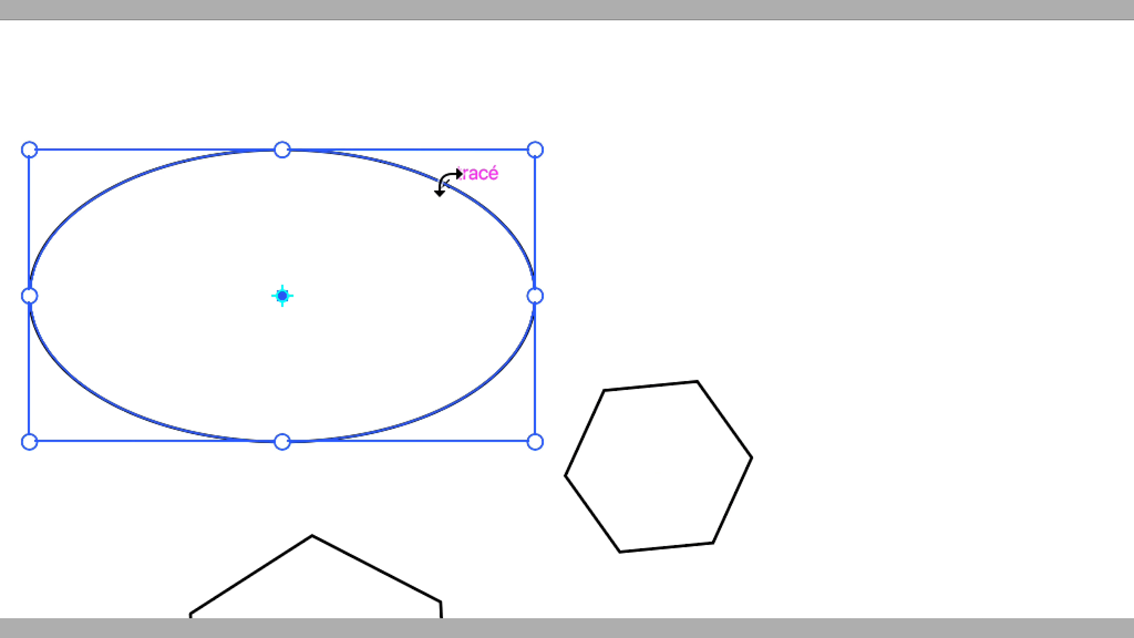
key(v)
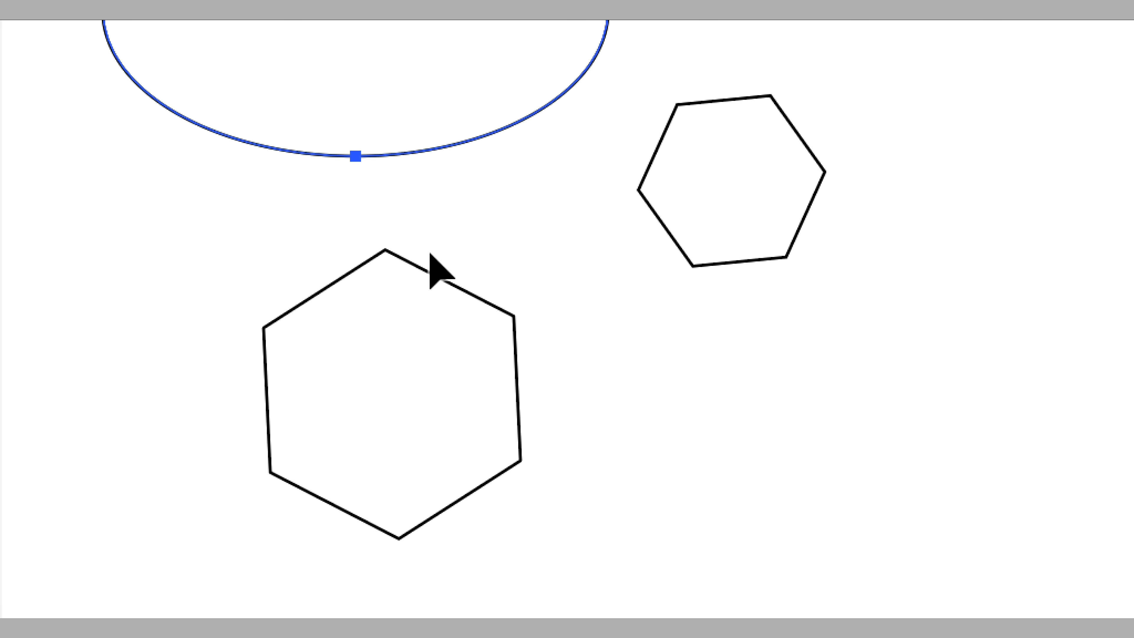
click(356, 558)
key(e)
key(v)
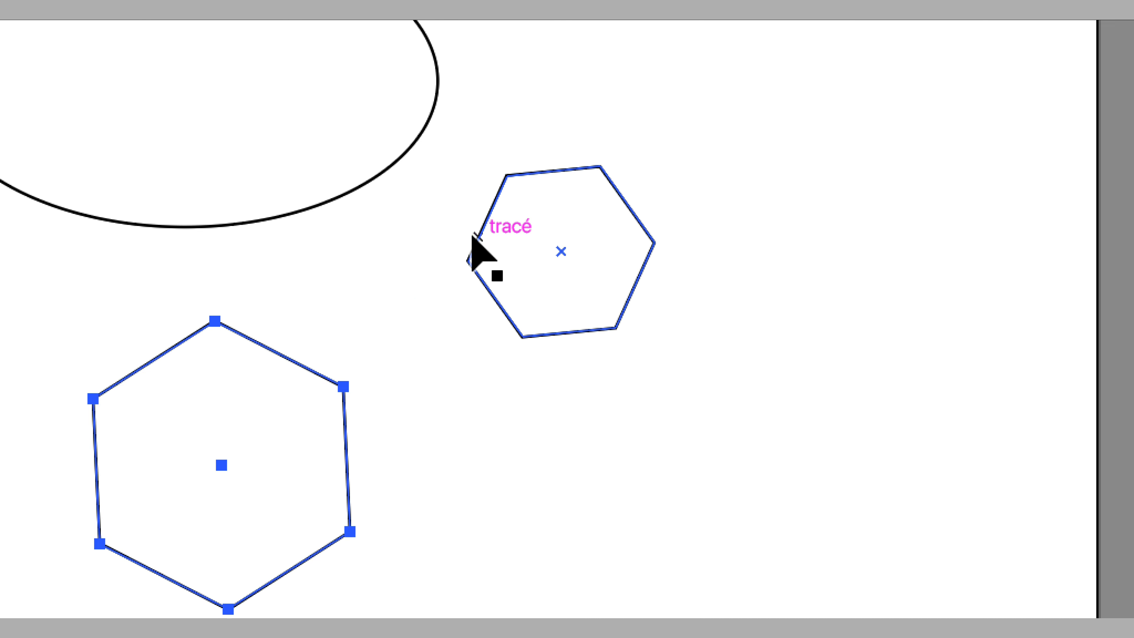
click(643, 165)
- Select the ellipse with the right-hand hexagon, followed by the ellipse with the lower hexagon, and show transform handles around the latter pair
drag(441, 158, 687, 492)
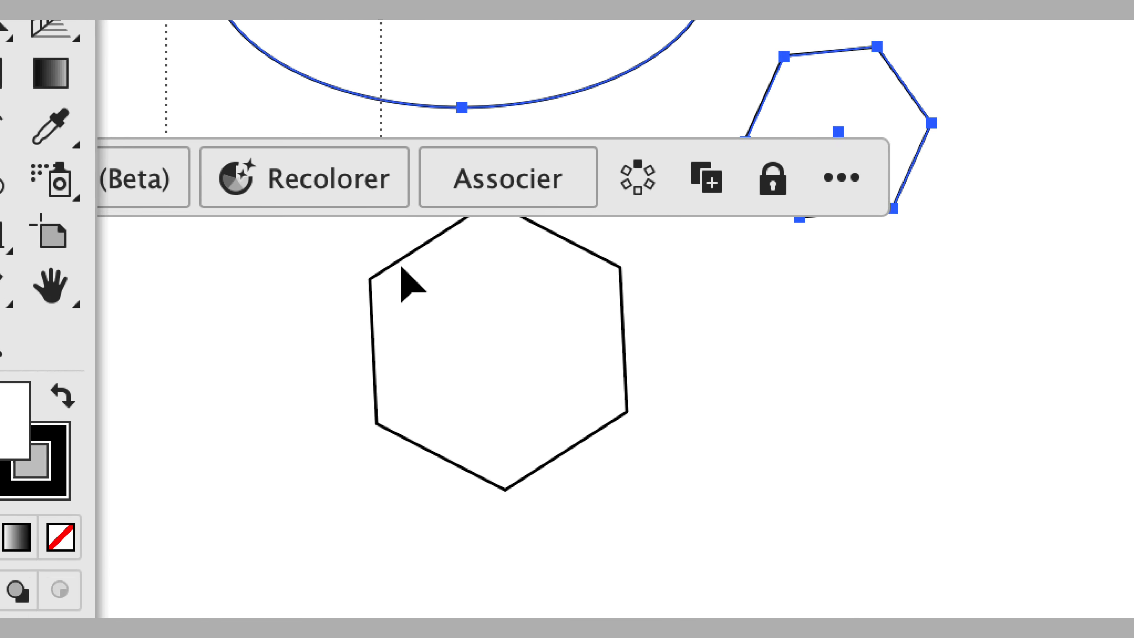
drag(401, 267, 426, 343)
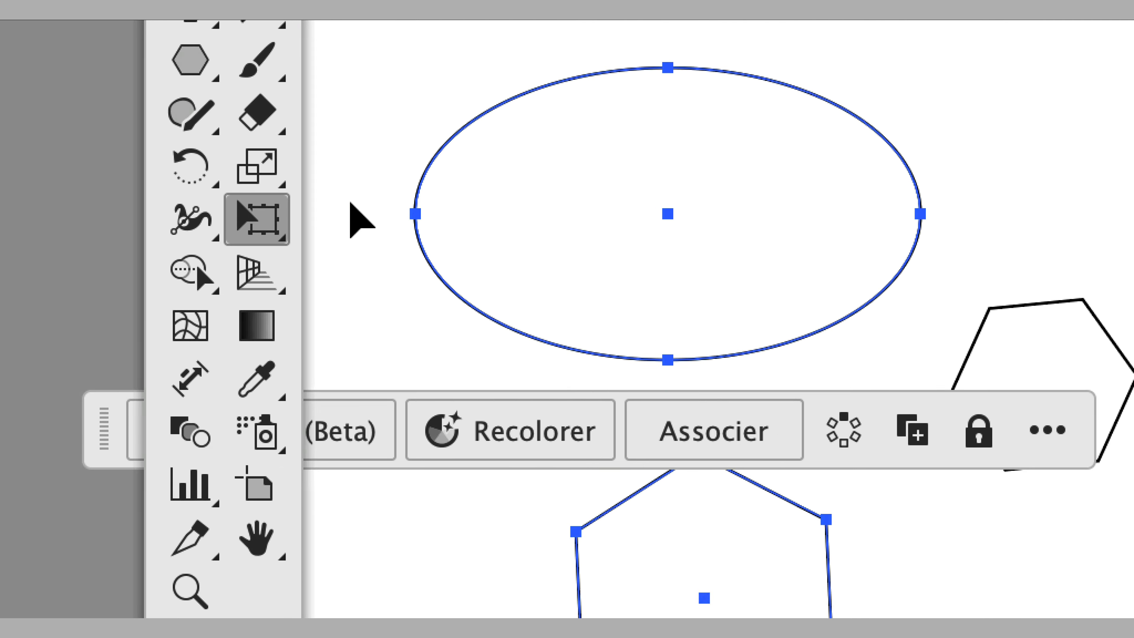
super+click(352, 189)
drag(380, 154, 612, 637)
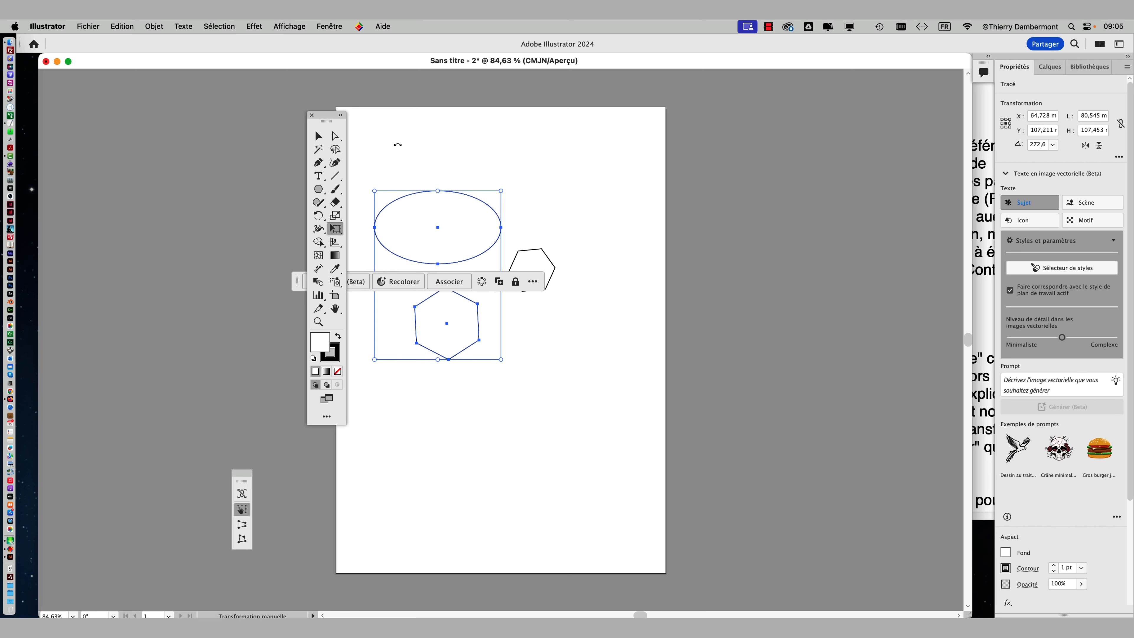
- Move the tool palette off the page and the contextual task bar above the ellipse
drag(329, 117, 182, 96)
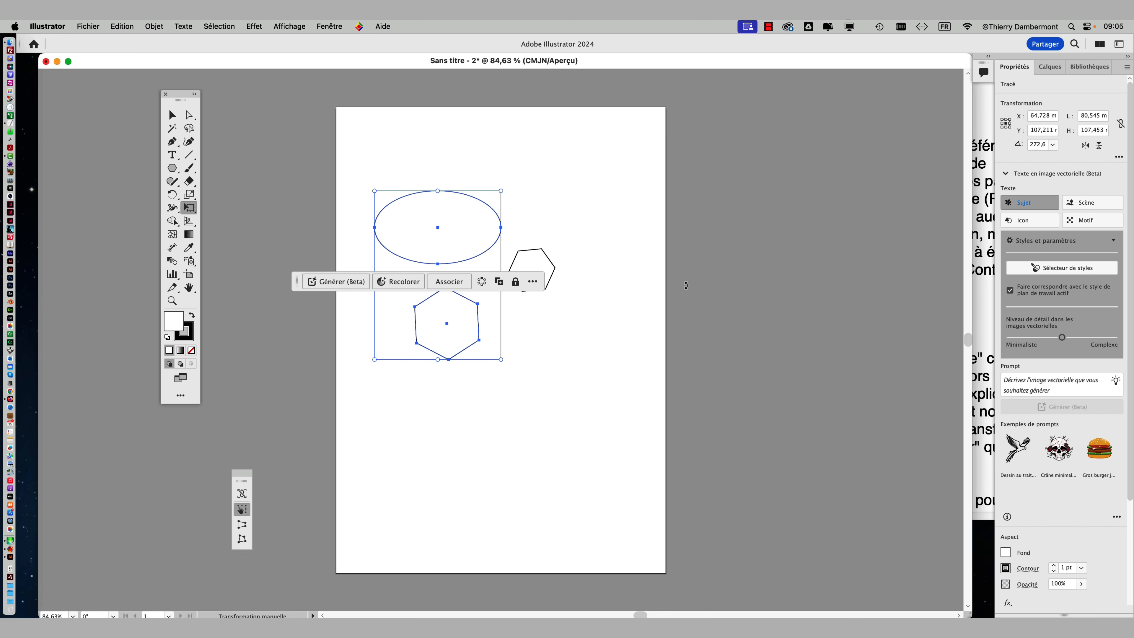
drag(296, 281, 576, 181)
key(super)
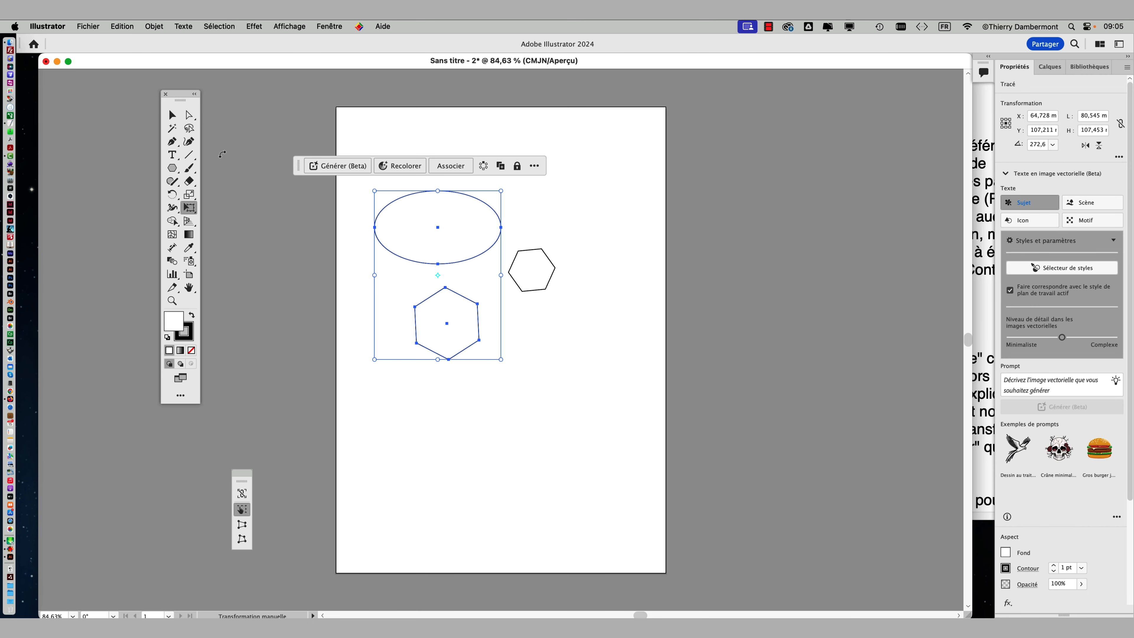
- Hide the "Barre des tâches contextuelle", showing it once more for comparison before hiding it for good
click(330, 26)
click(330, 26)
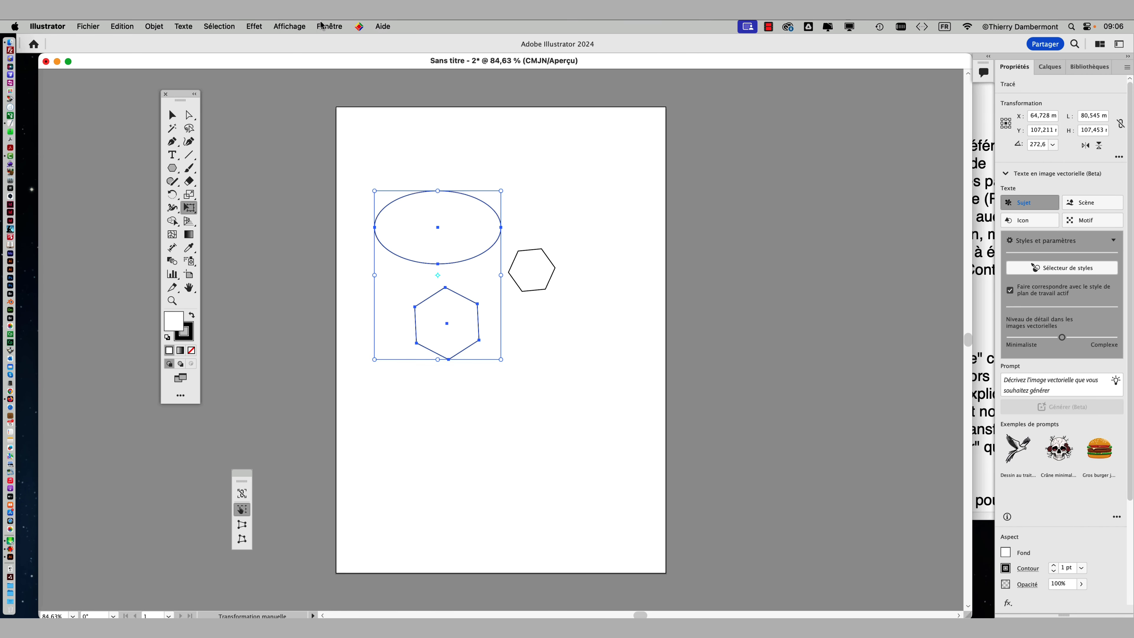
click(331, 26)
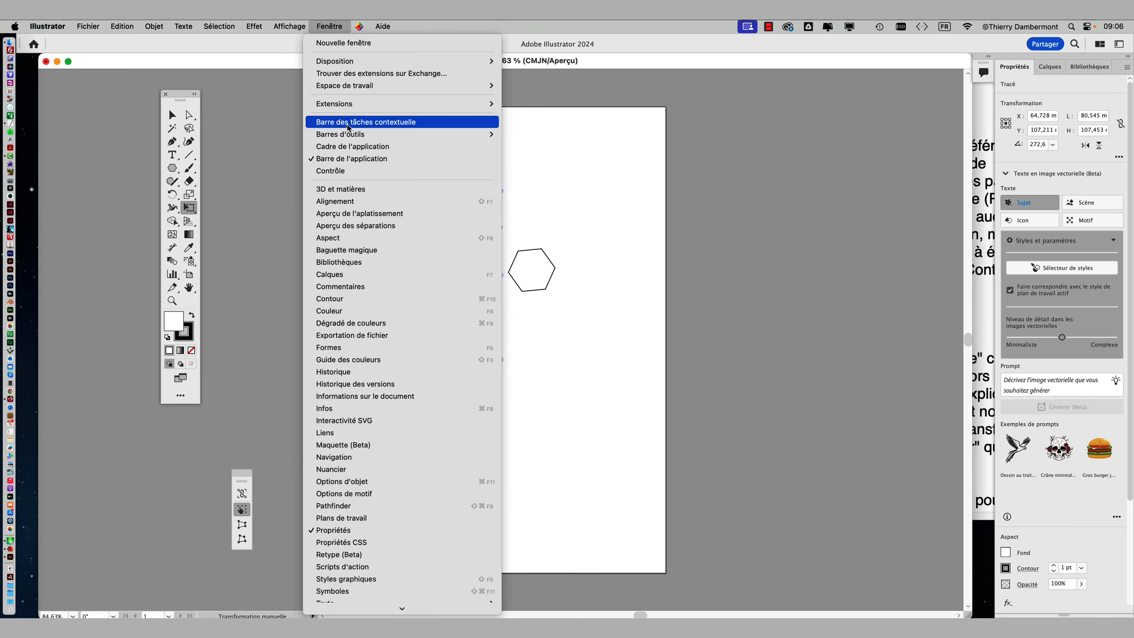
click(348, 124)
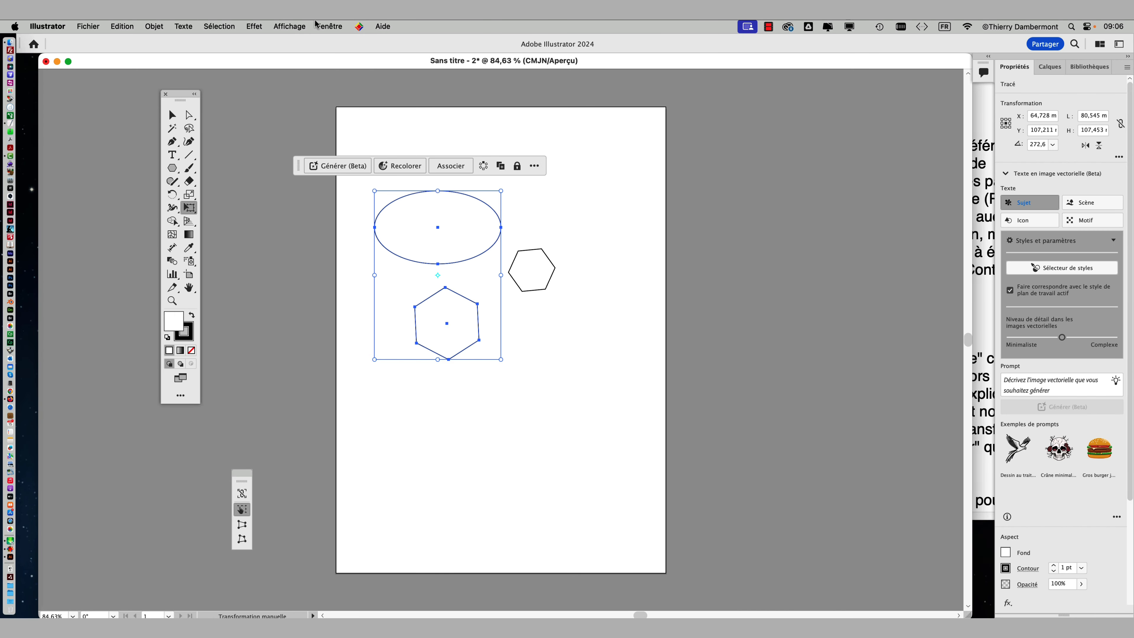
click(316, 26)
click(340, 121)
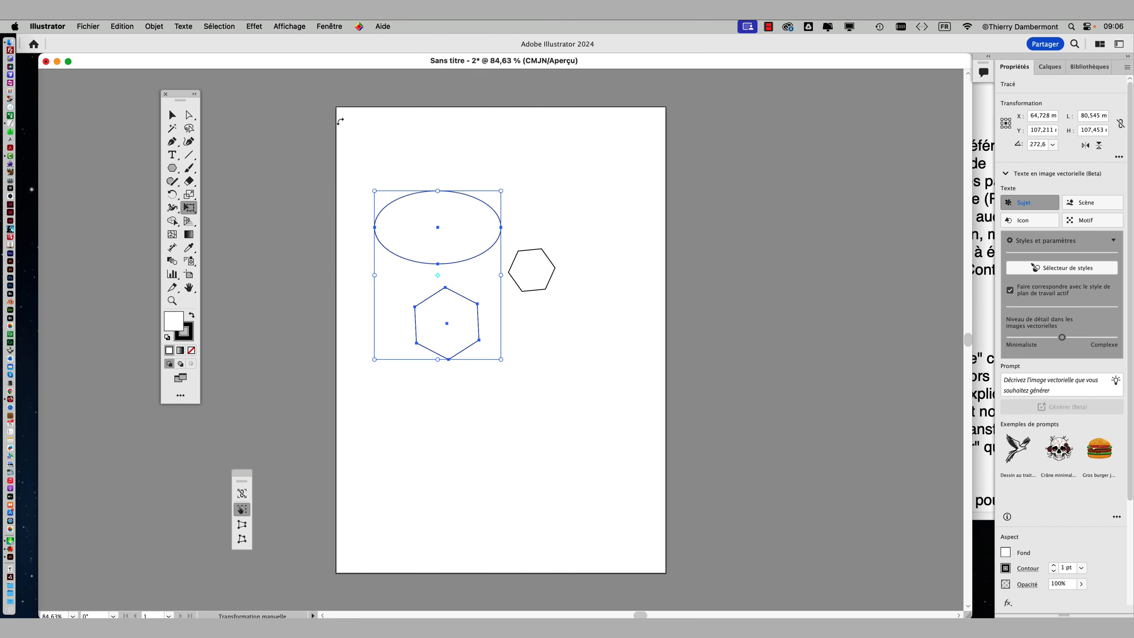
- Switch to TextEdit and highlight the phrase "pas de mise à échelle des contours et des effets" in the procedure
click(979, 286)
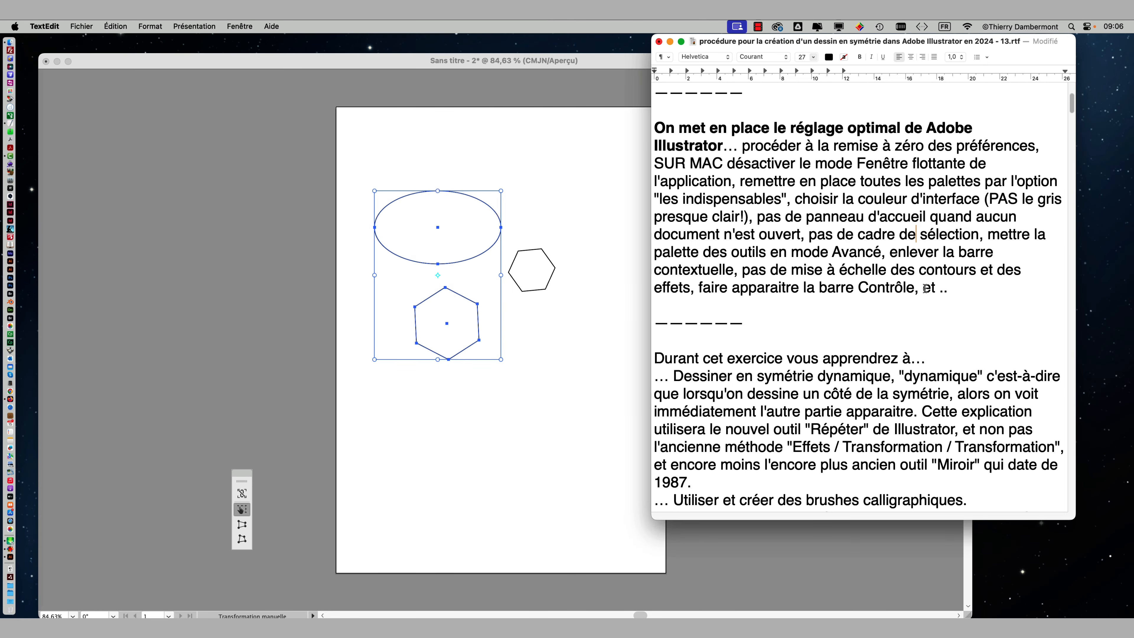
drag(889, 253, 691, 288)
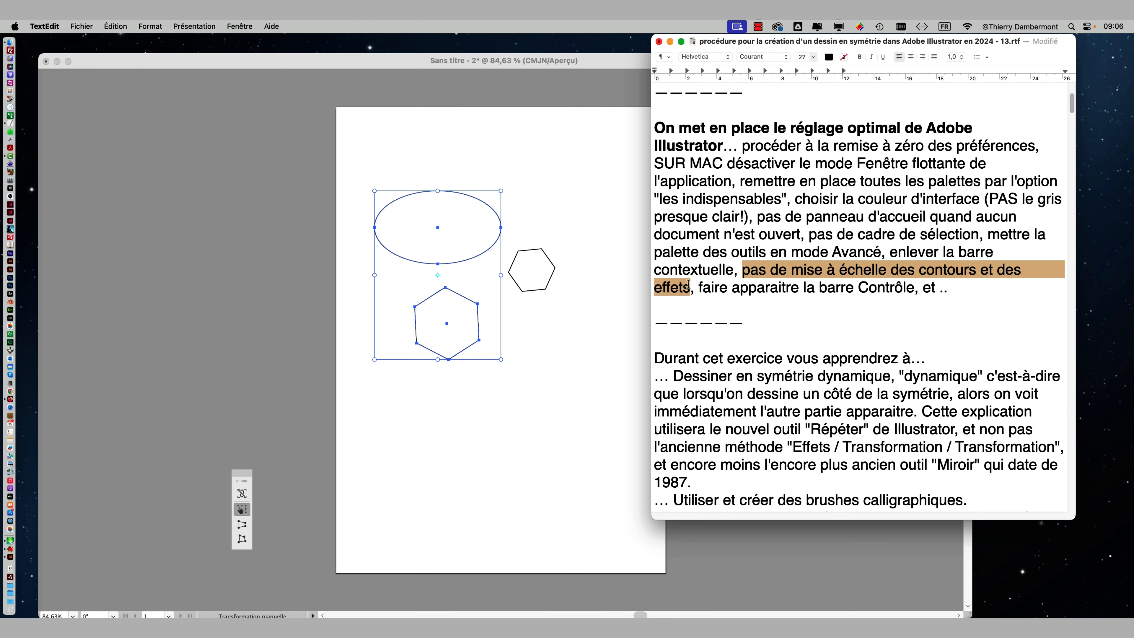
click(755, 234)
- Return to Illustrator and confirm the Général preferences with "Mettre à l'échelle les contours et les effets" disabled
click(269, 68)
click(47, 26)
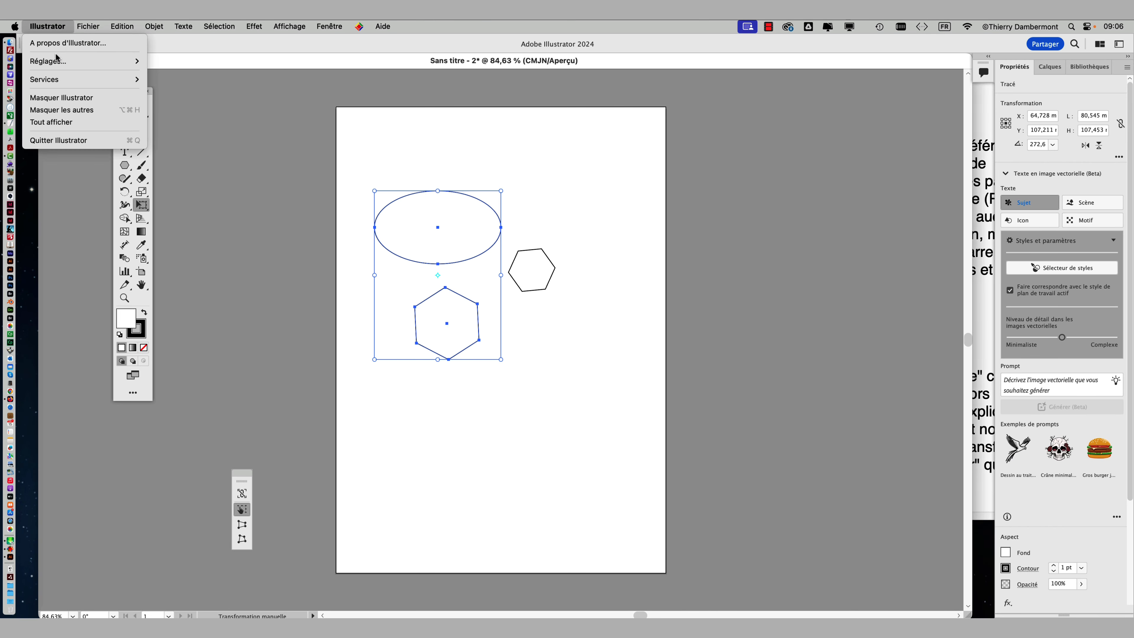
mouse_move(50, 63)
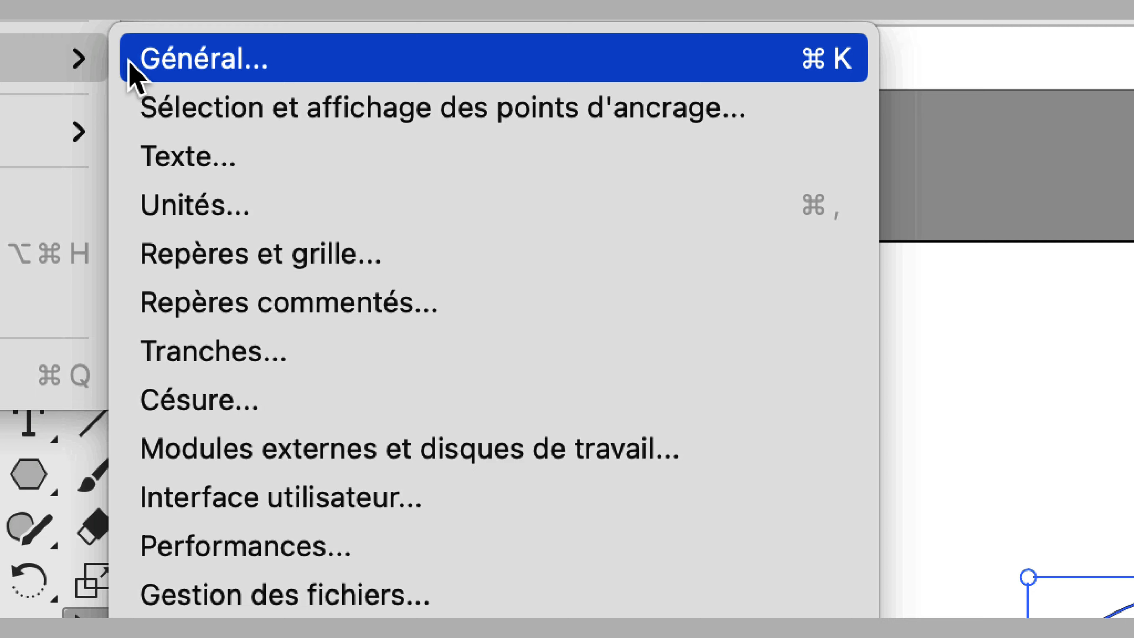
click(152, 62)
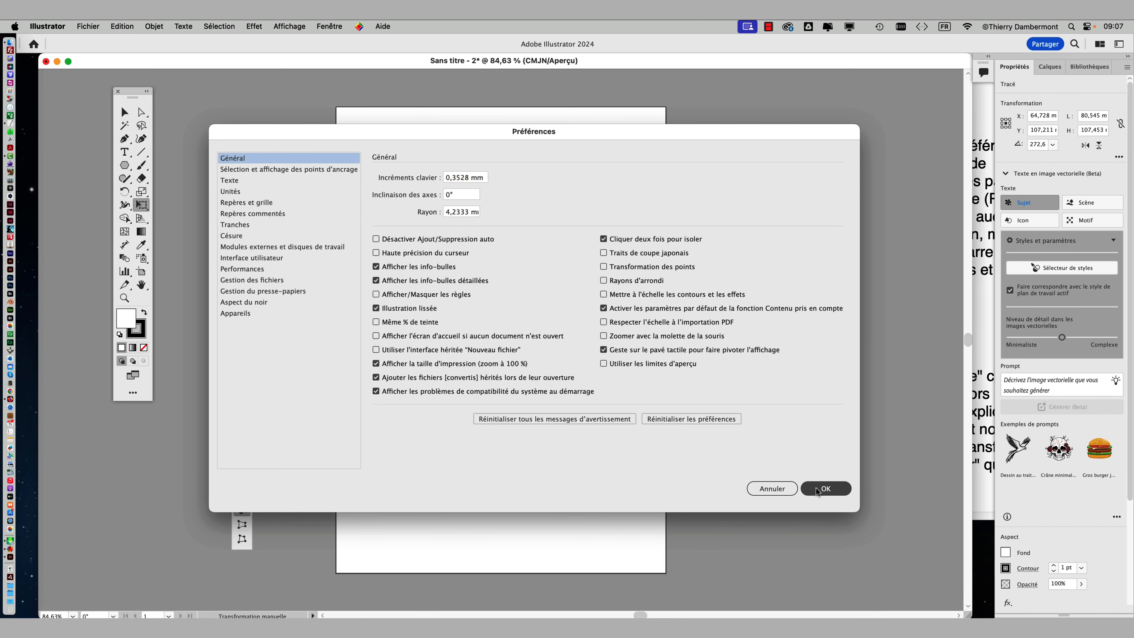
click(826, 489)
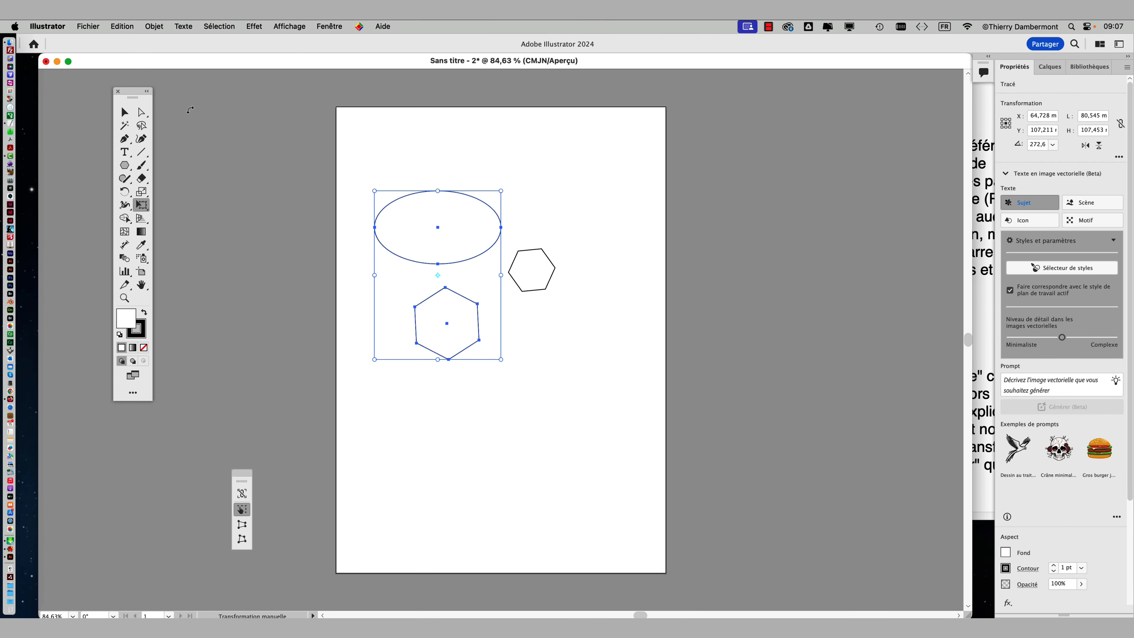
- Resize the right-hand hexagon proportionally with the Transformation manuelle tool, ending at about 65.3 x 59.7 mm, to test its stroke scaling
key(v)
click(555, 233)
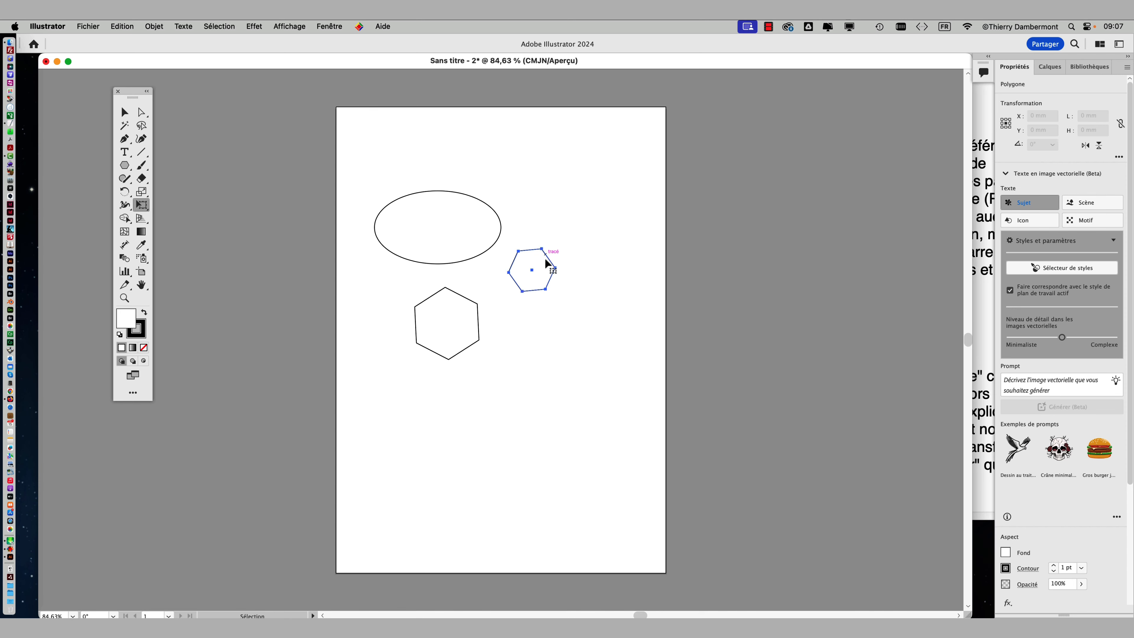
key(super)
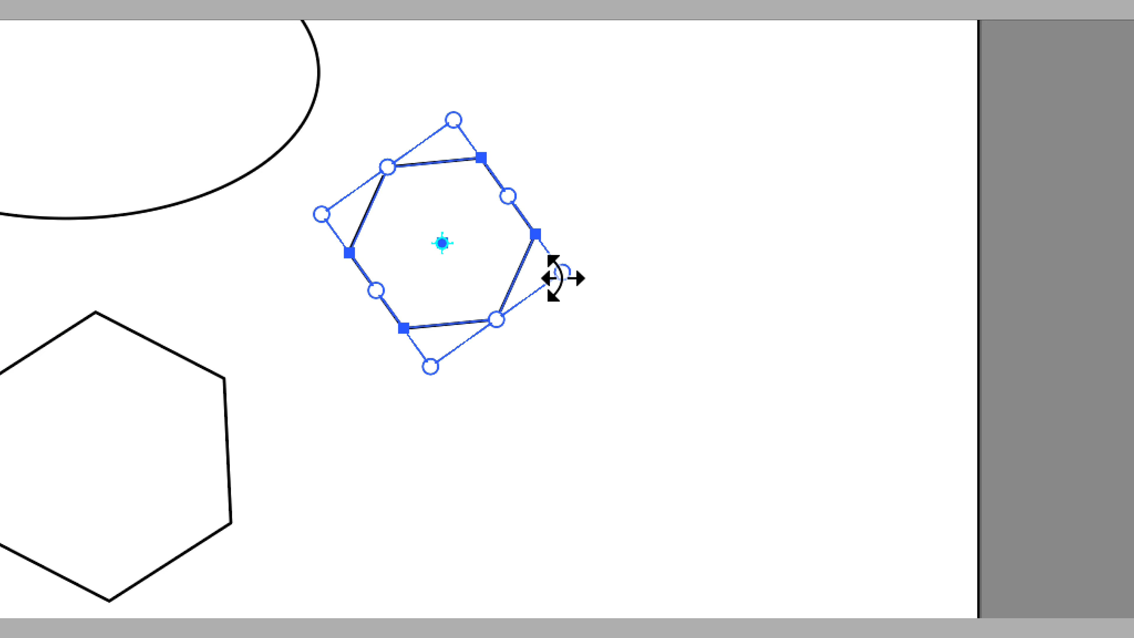
drag(558, 274, 804, 314)
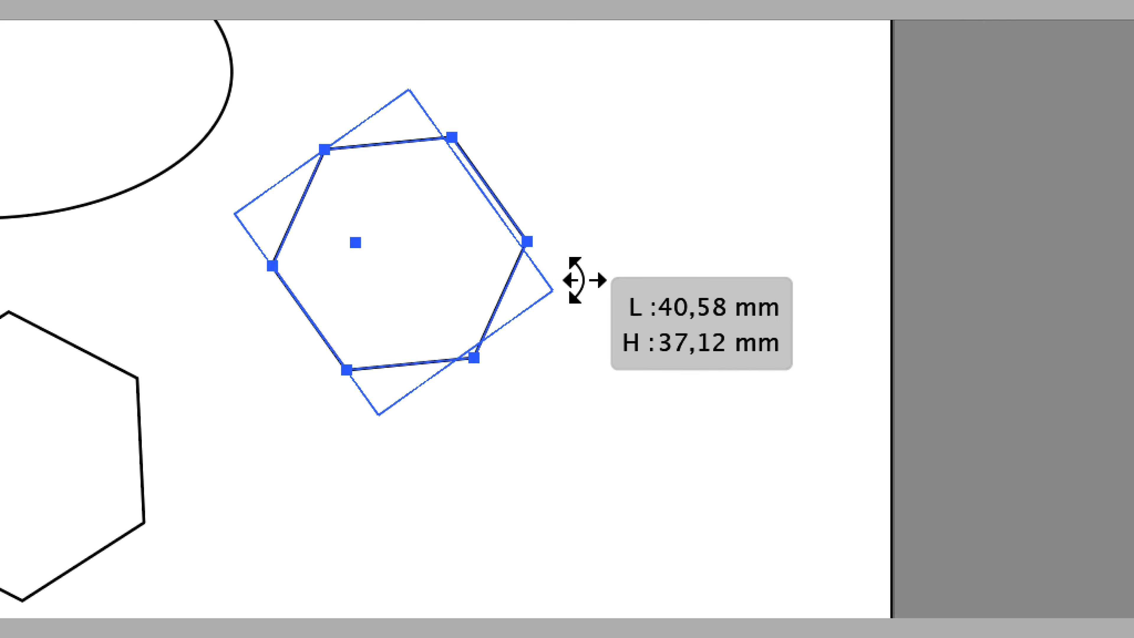
drag(603, 286, 725, 280)
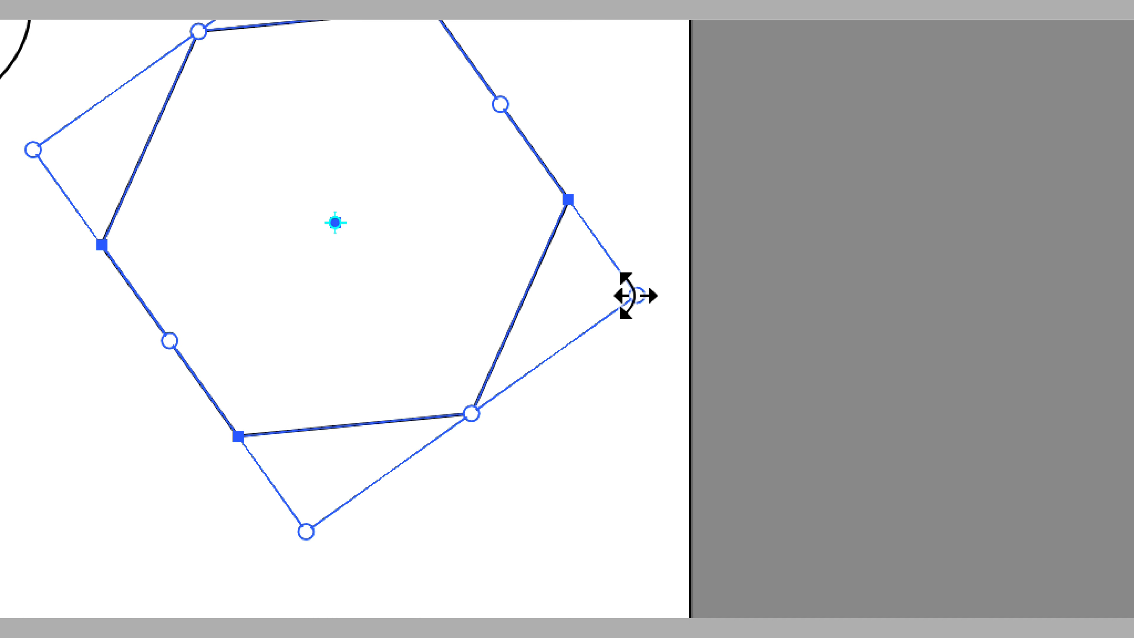
drag(634, 295, 299, 223)
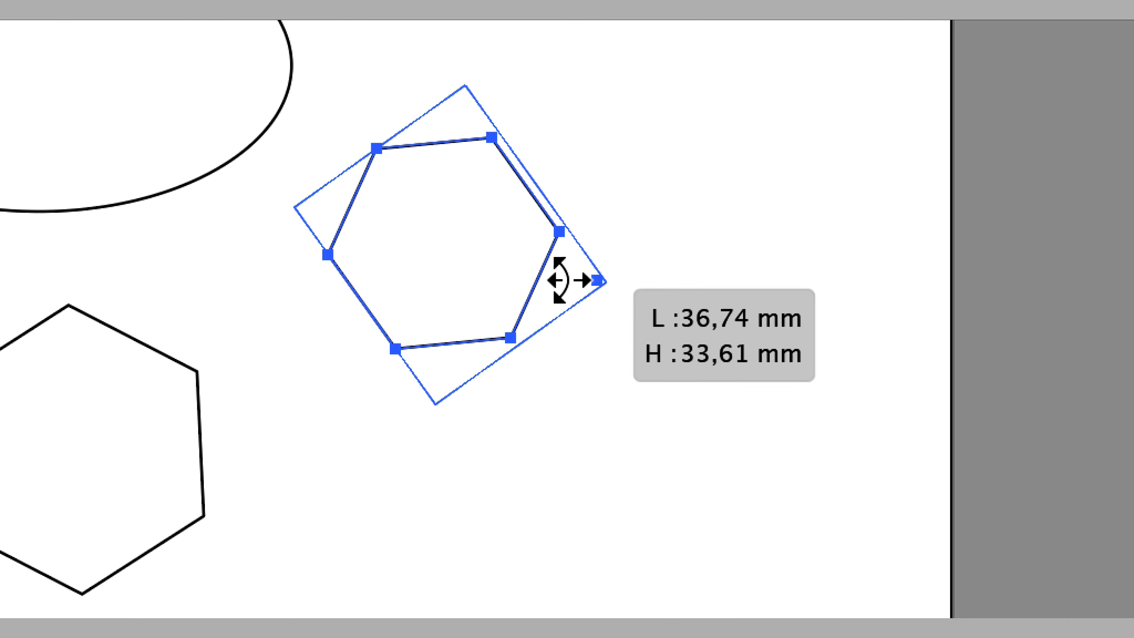
drag(559, 280, 610, 286)
key(v)
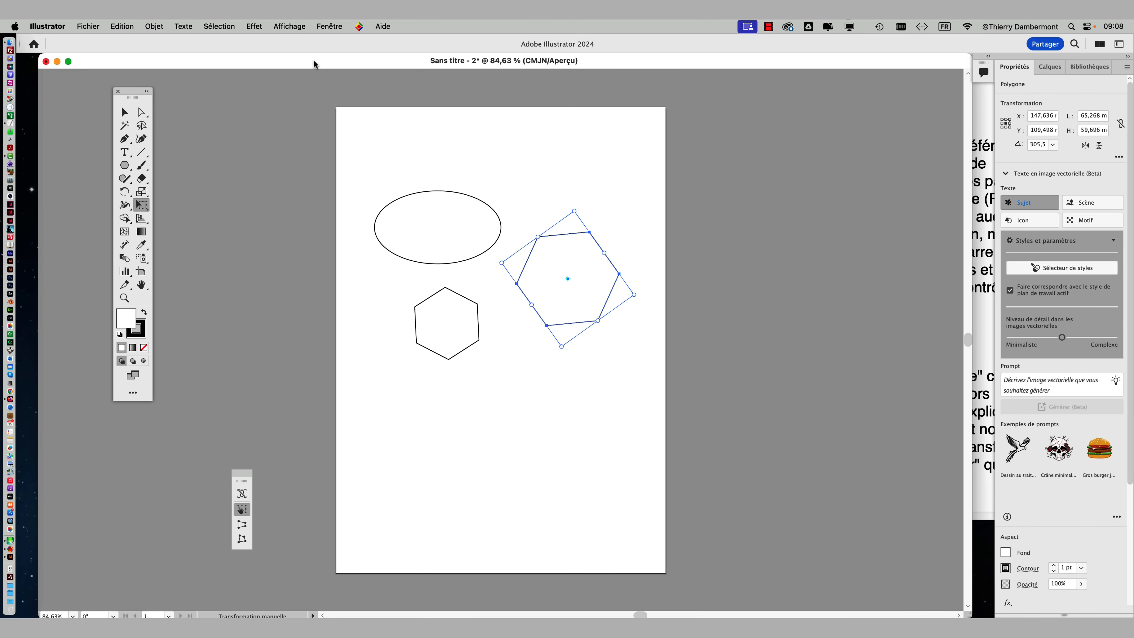
- Display the "Contrôle" bar above the document and move the tools palette clear of it
drag(313, 59, 295, 64)
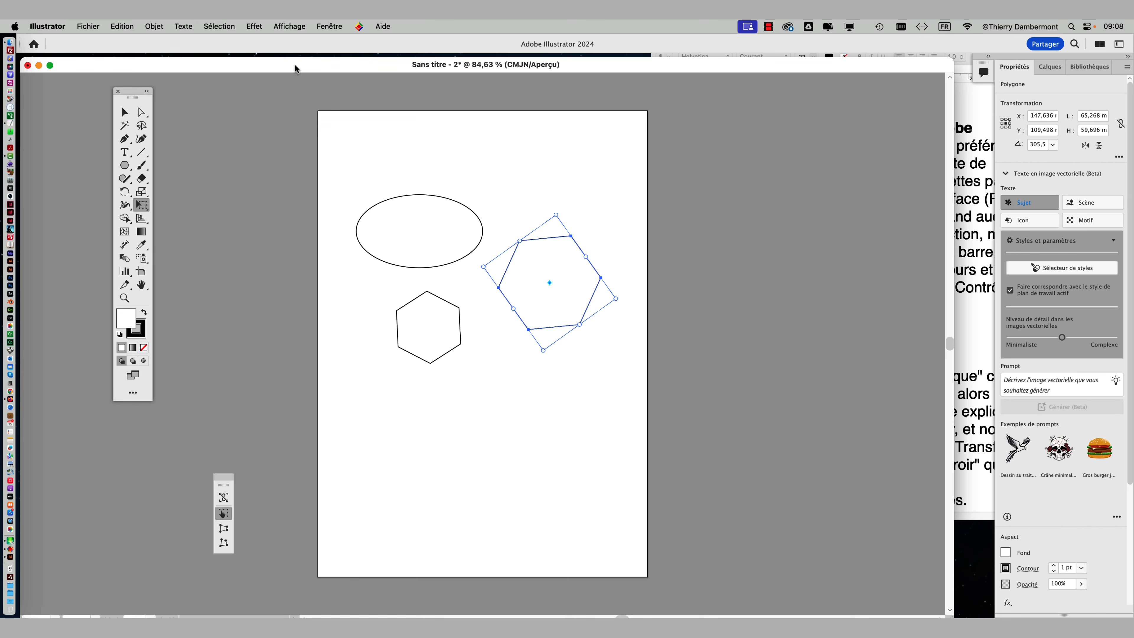
click(321, 26)
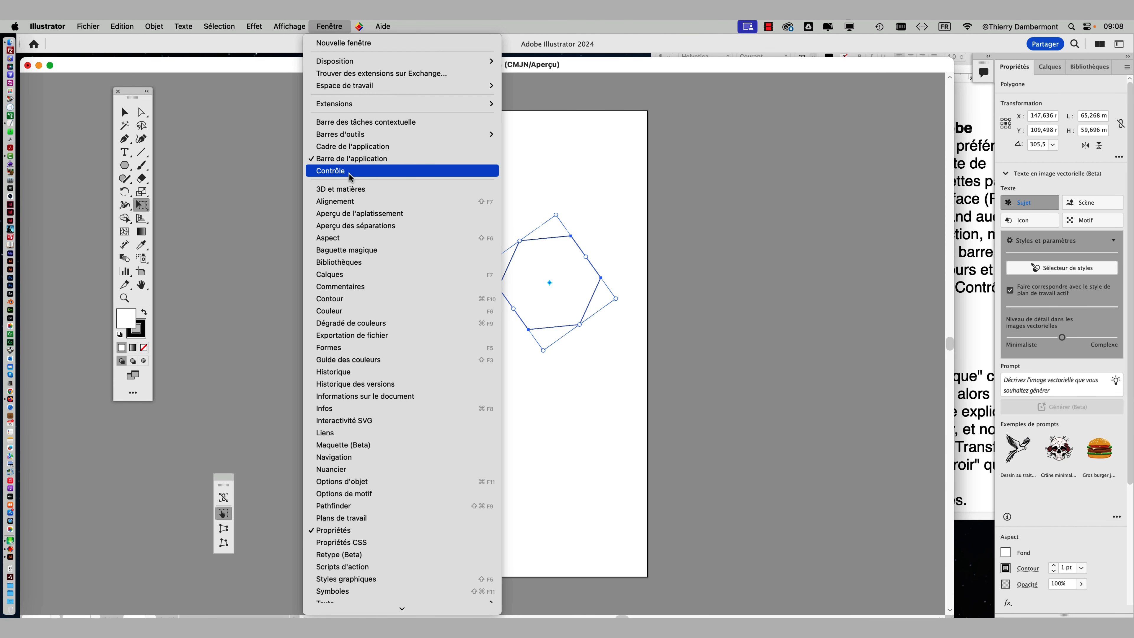
click(351, 177)
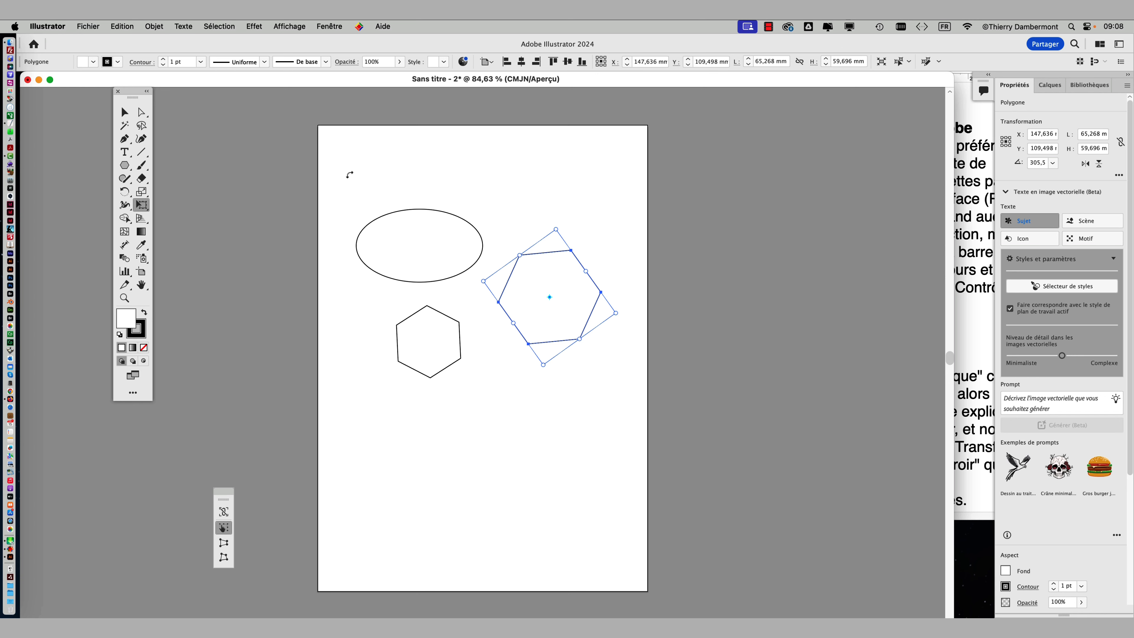
drag(132, 98, 107, 113)
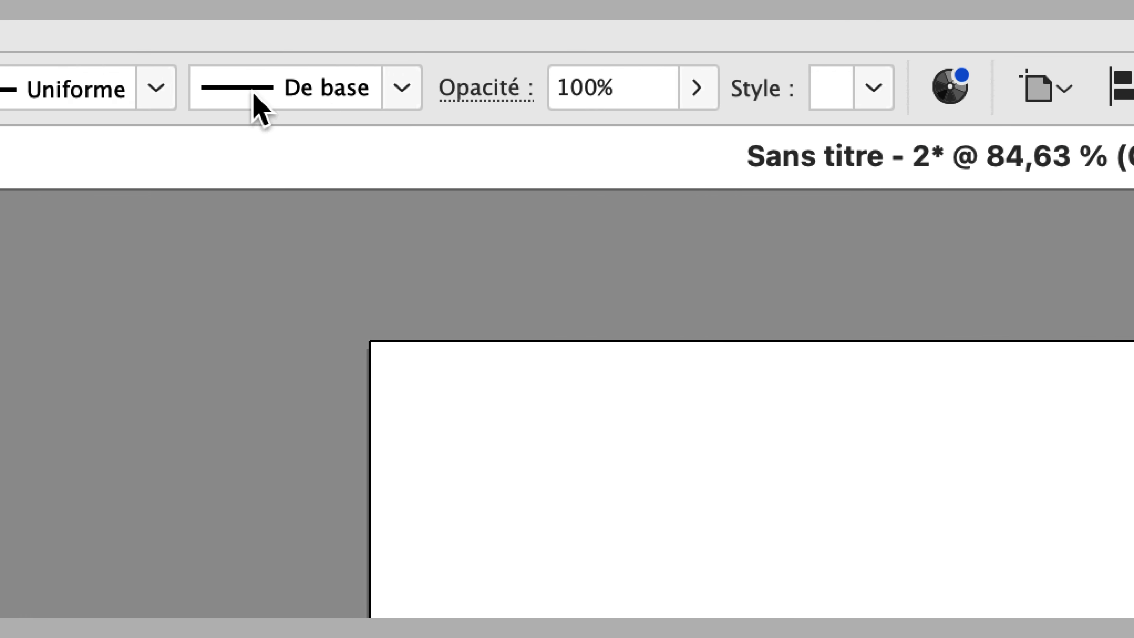
- Switch to TextEdit, highlight "et désactiver le passage en mode isolation par double-clic" in the procedure, and save the document
key(super+Tab)
drag(1019, 287, 1021, 304)
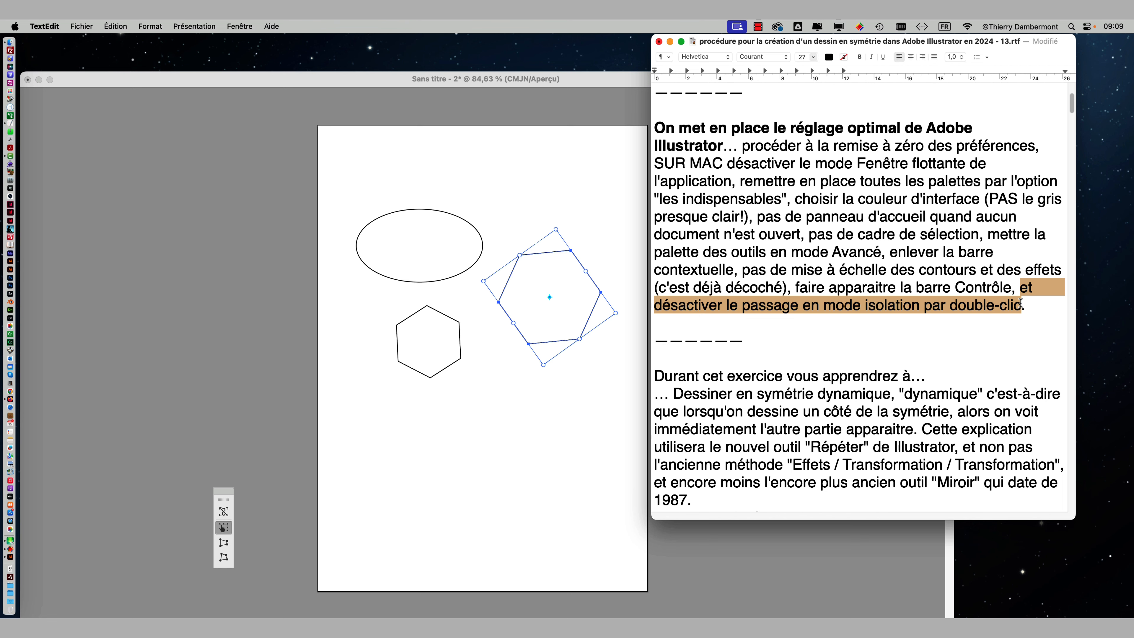
key(super+s)
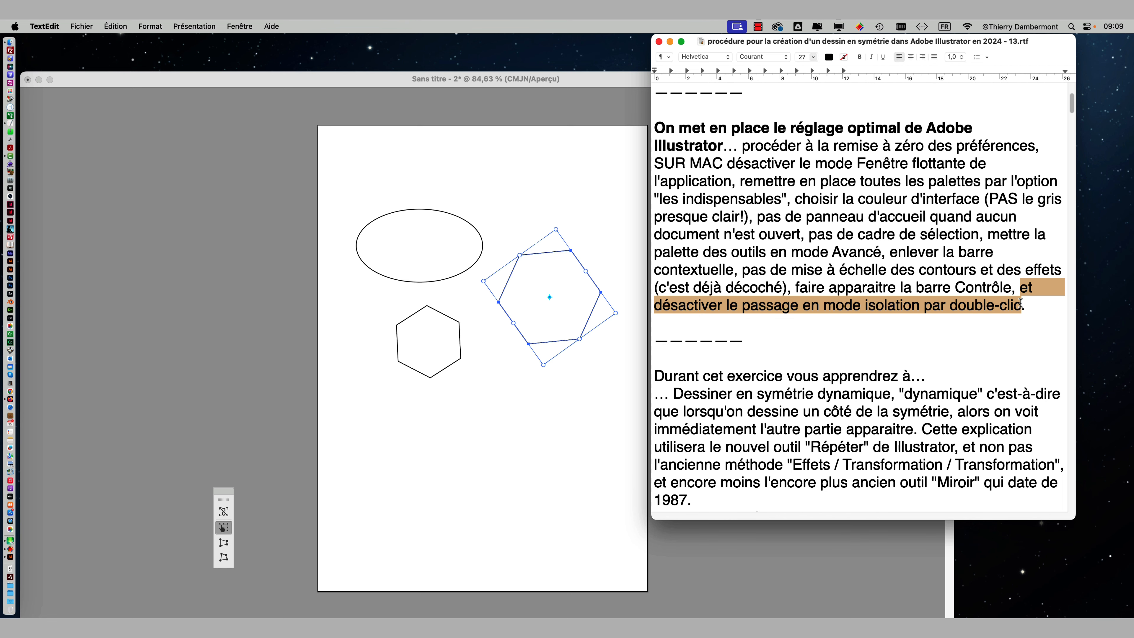
- Return to Illustrator and disable "Cliquer deux fois pour isoler" in the Général preferences
click(566, 90)
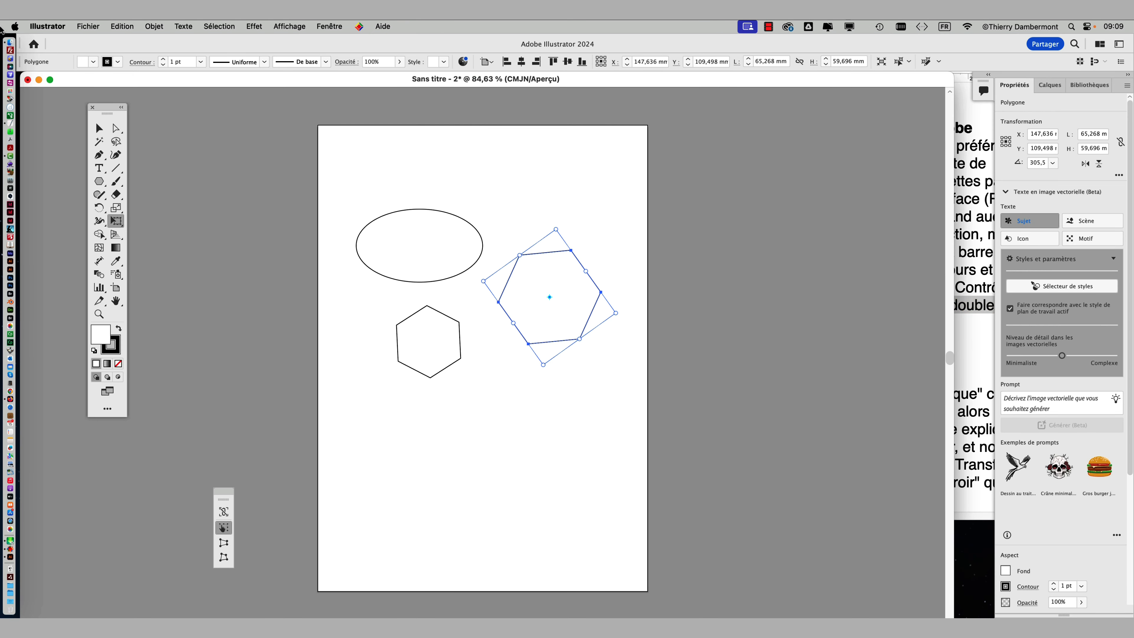
click(47, 26)
mouse_move(69, 61)
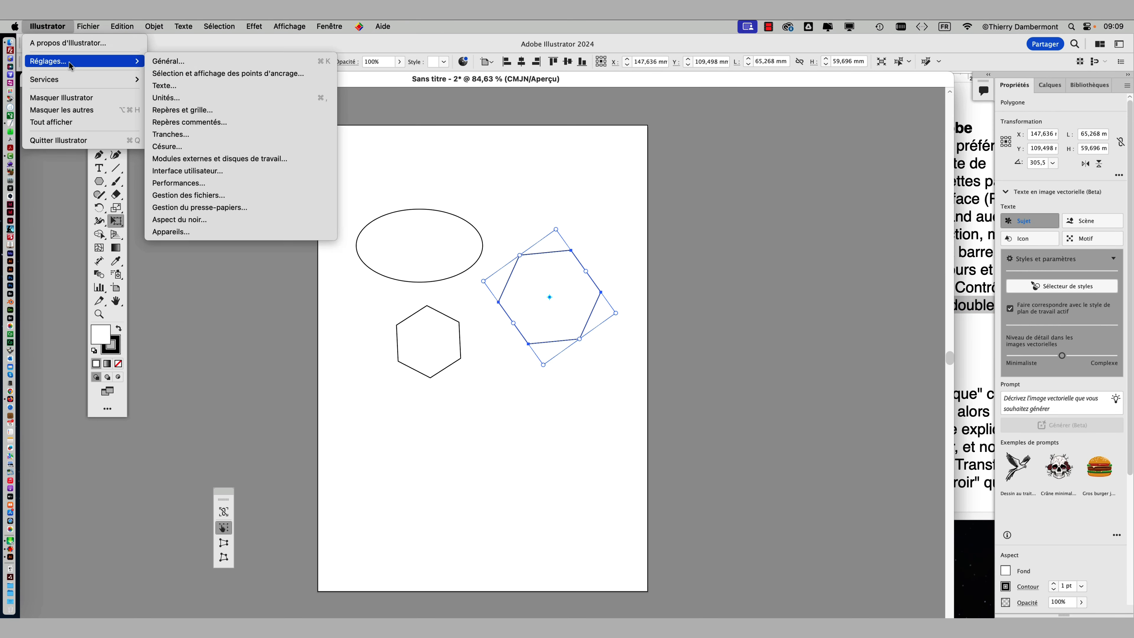
click(198, 61)
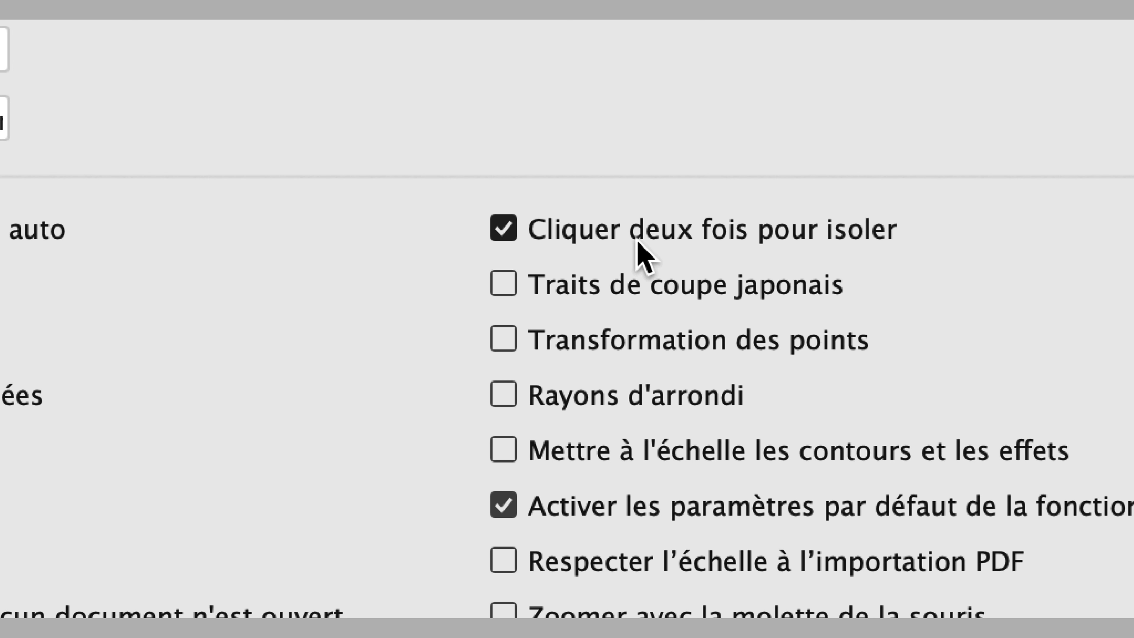
click(638, 243)
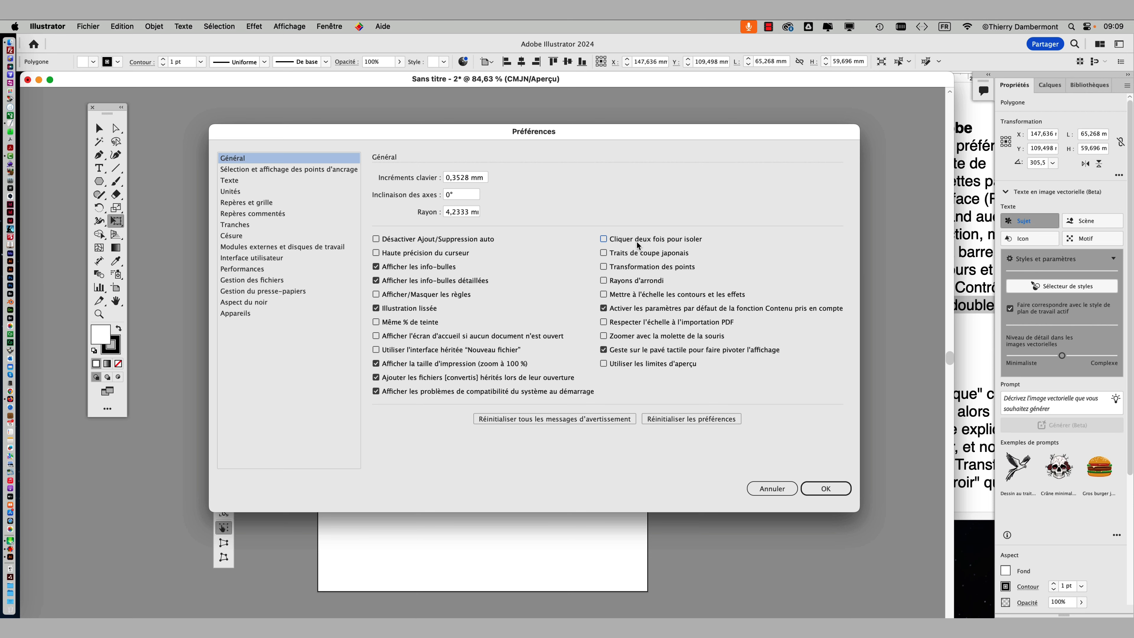
click(826, 489)
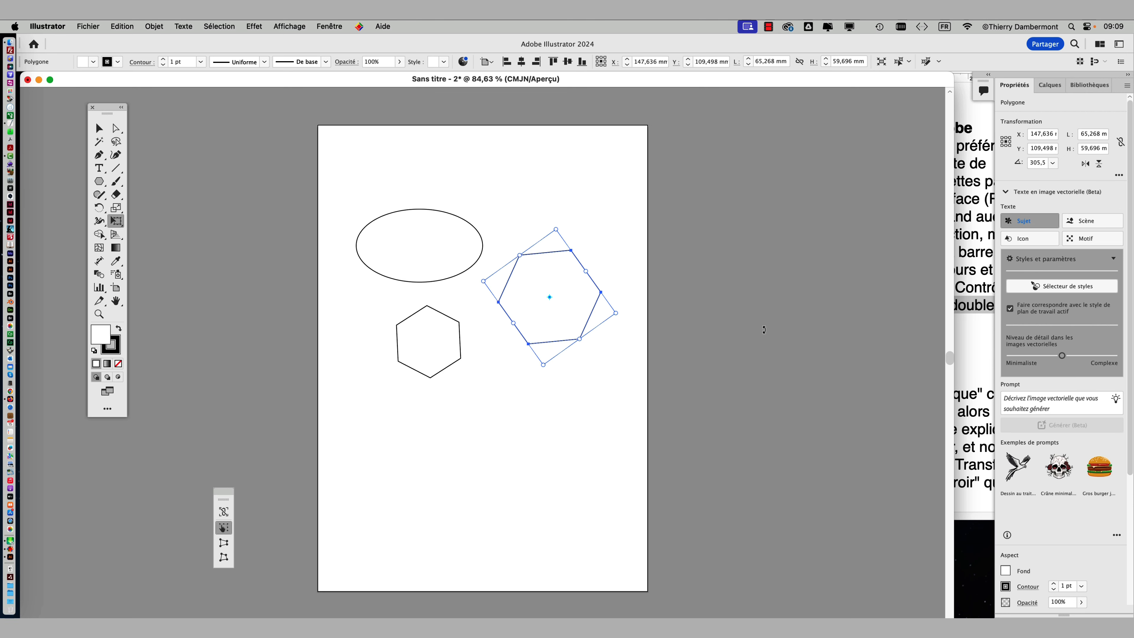
- Switch back to the TextEdit procedure and hide all other applications, after briefly returning to the Illustrator document
click(977, 256)
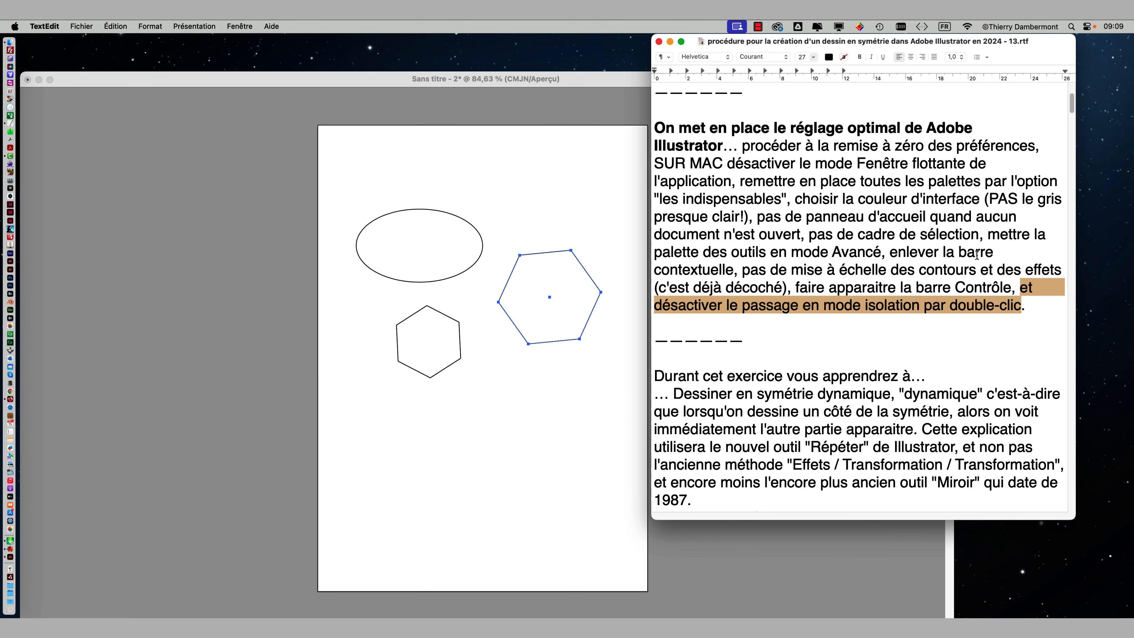
click(569, 78)
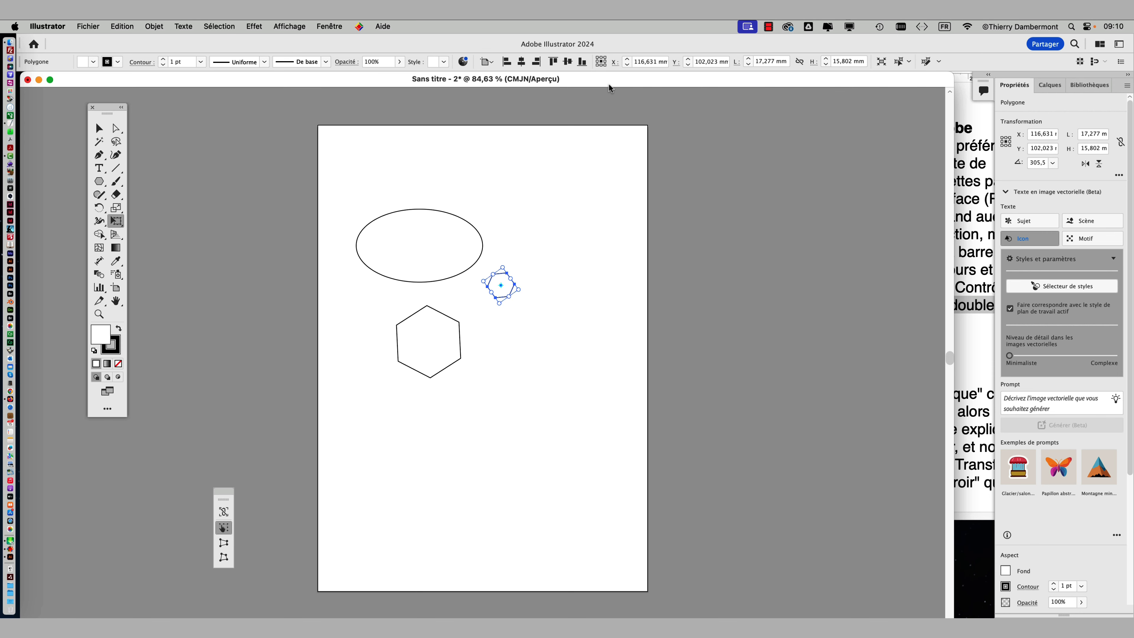
click(970, 216)
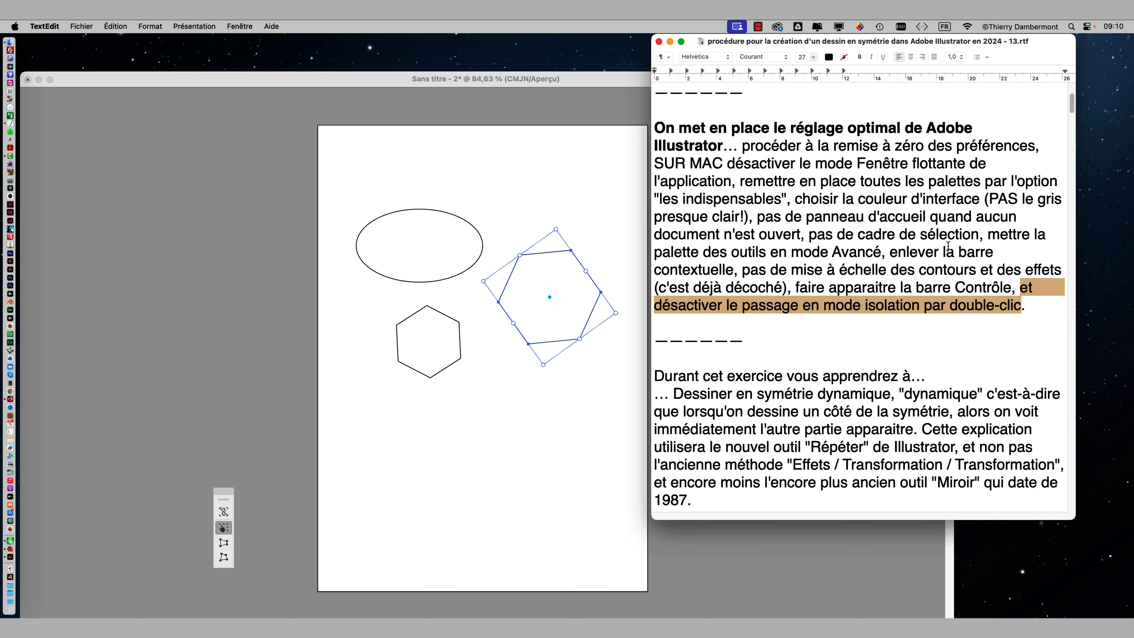
scroll(910, 279, down, 1)
scroll(910, 279, down, 1)
key(super+alt+h)
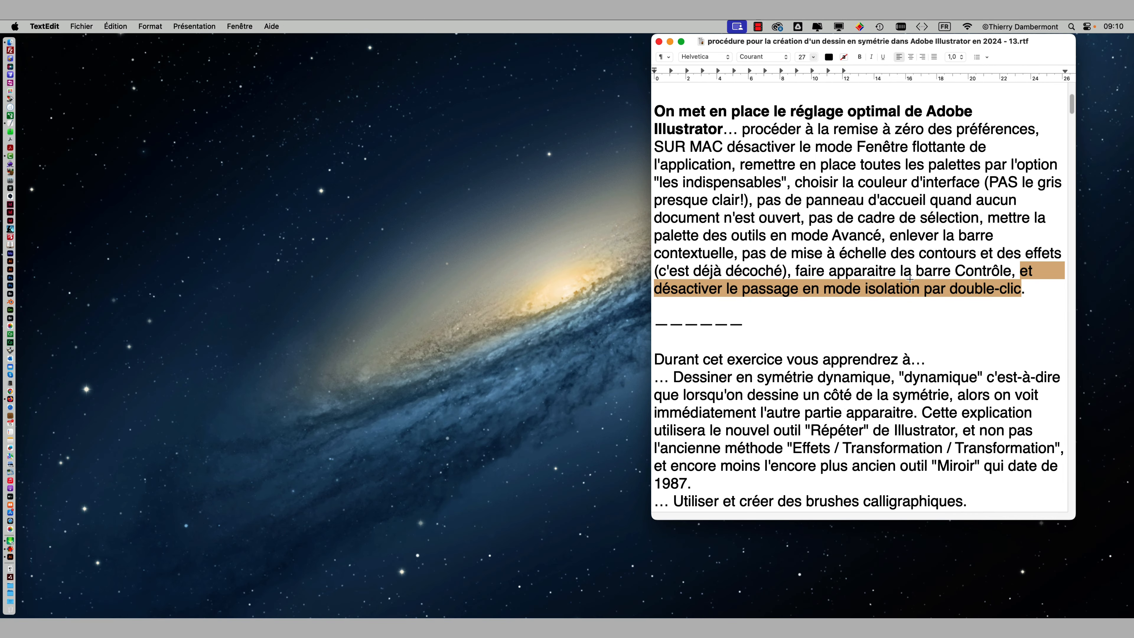
- Read the exercise's learning objectives, highlighting the heading and the dynamic symmetry phrase "alors on voit immédiatement l'autre partie apparaitre"
scroll(910, 281, down, 1)
scroll(910, 281, down, 8)
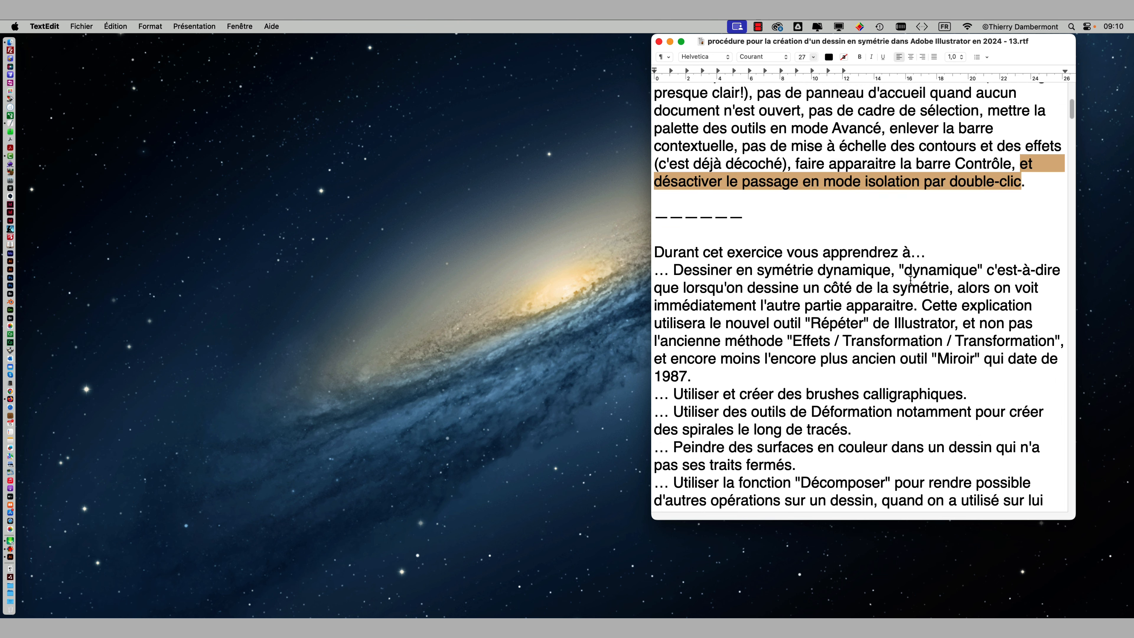
scroll(911, 279, down, 4)
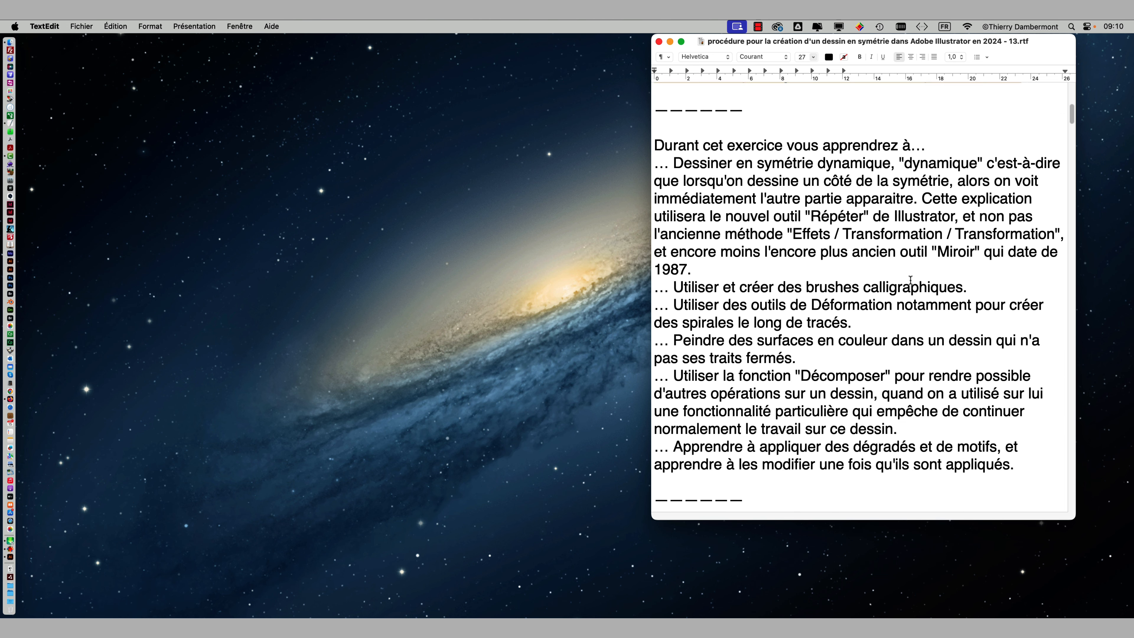
drag(682, 136, 913, 136)
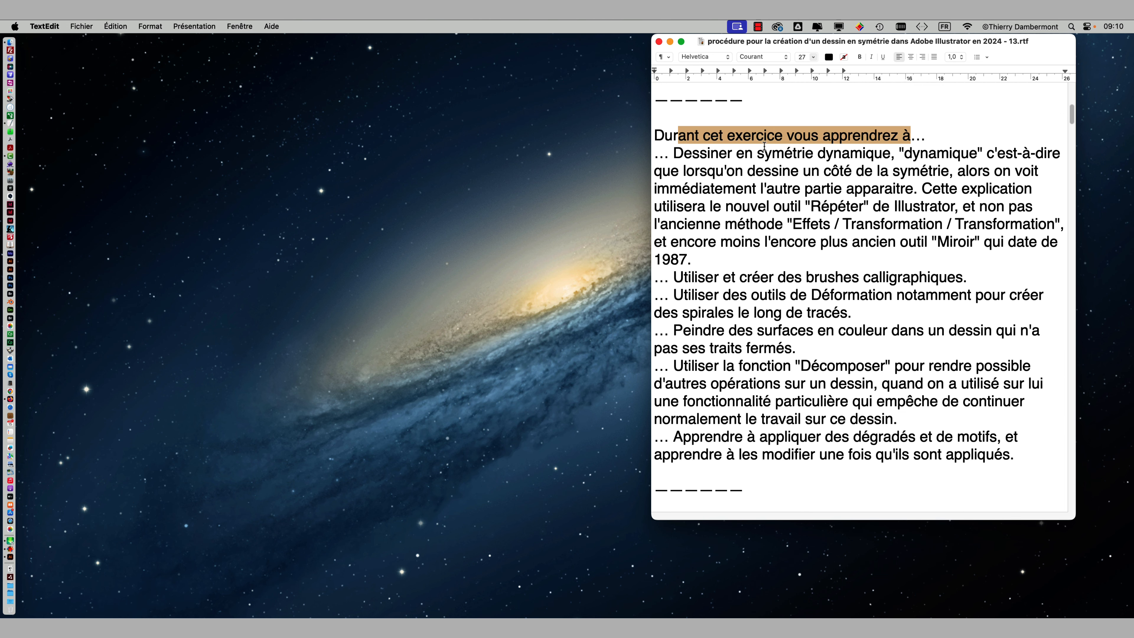
drag(751, 153, 861, 153)
click(911, 154)
drag(958, 171, 909, 184)
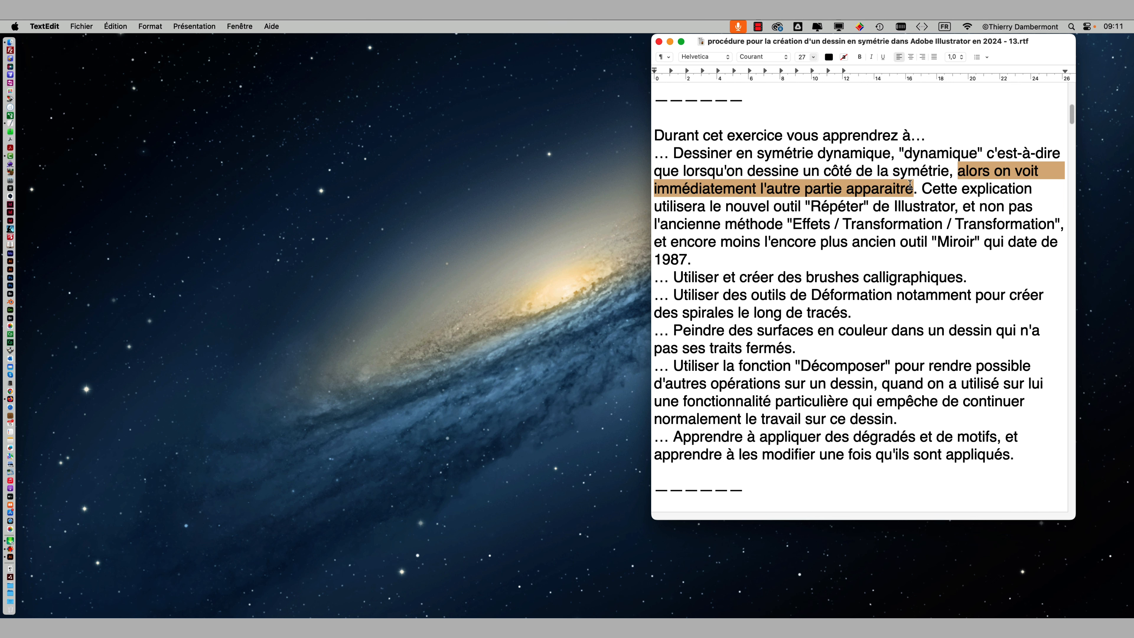
click(911, 186)
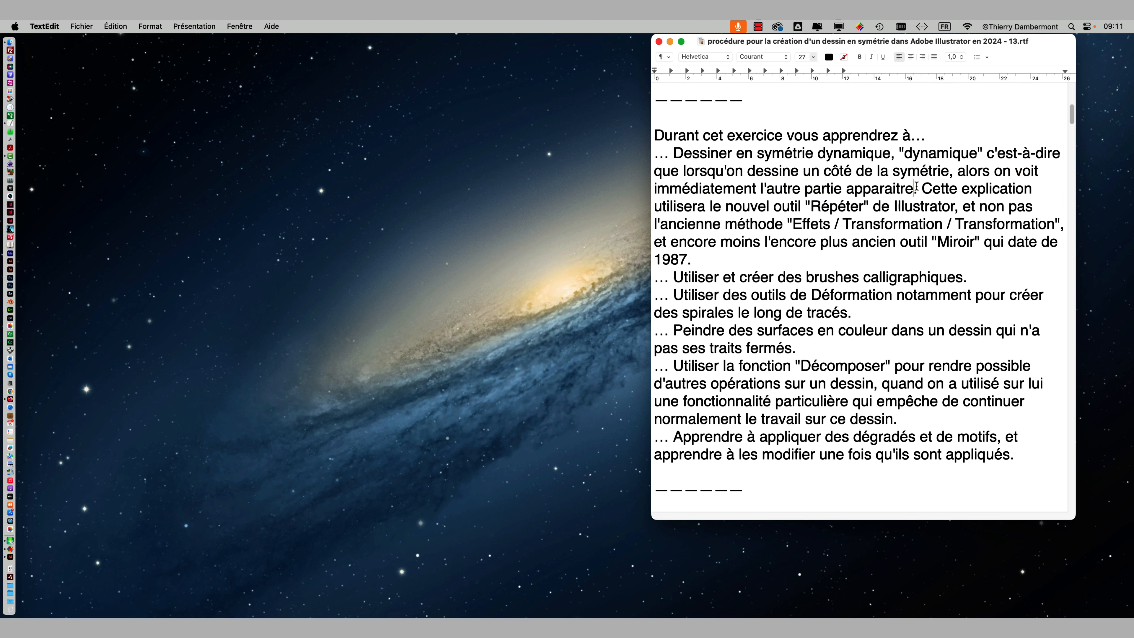
- Highlight in turn the passages on the "Répéter" tool, the "Effets / Transformation / Transformation" method and the "Miroir" tool
drag(921, 188, 964, 206)
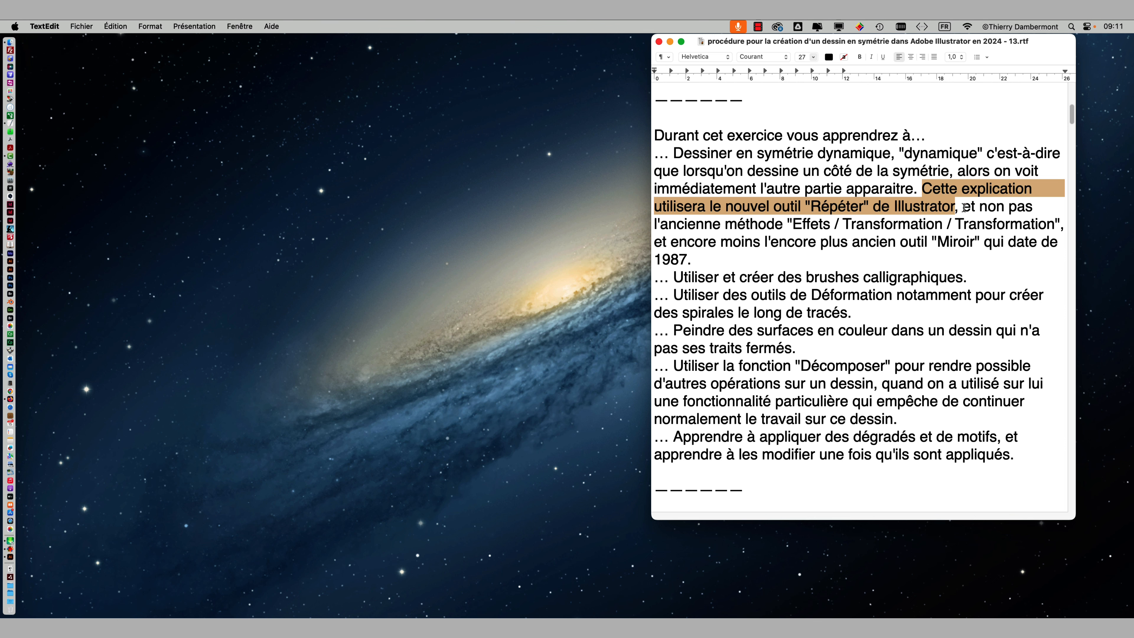
click(964, 206)
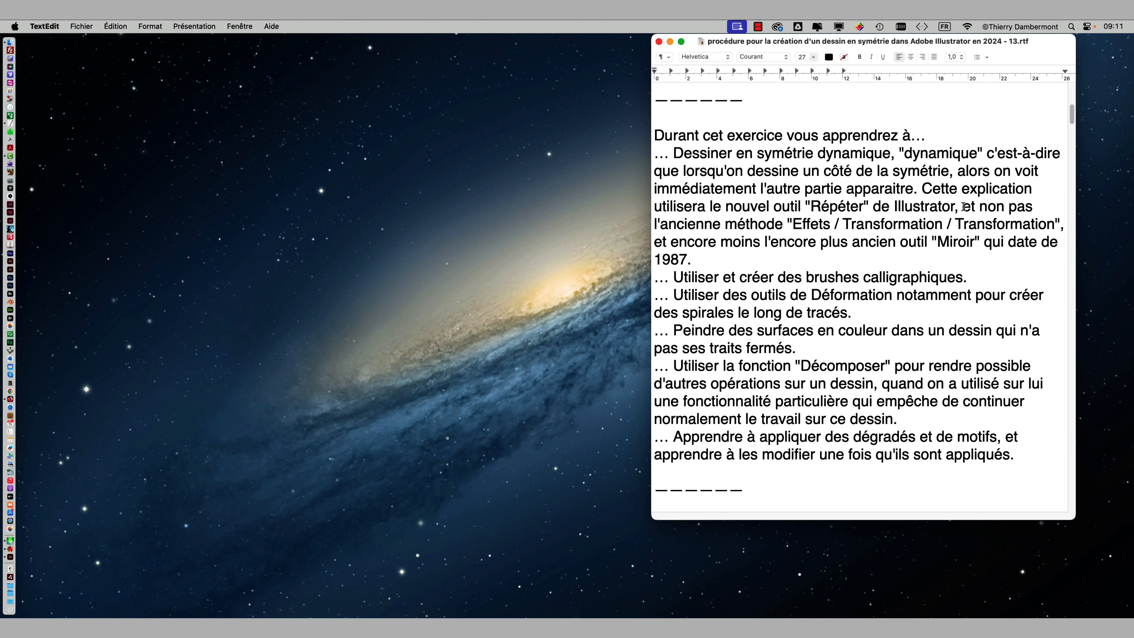
drag(964, 207, 1059, 225)
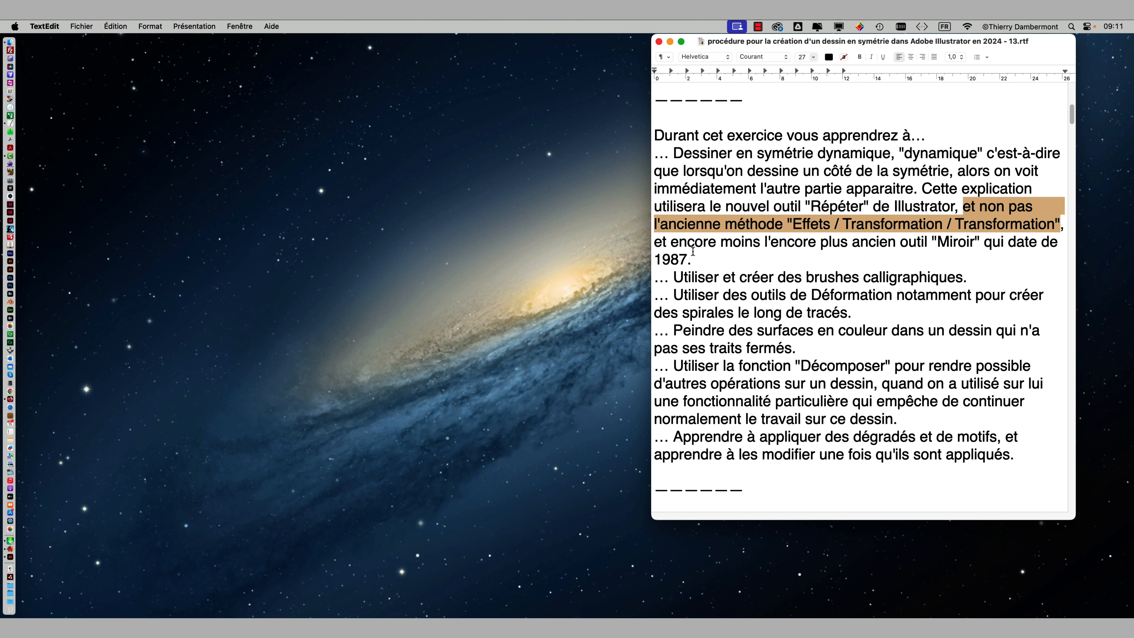
drag(655, 242, 717, 265)
scroll(717, 265, down, 2)
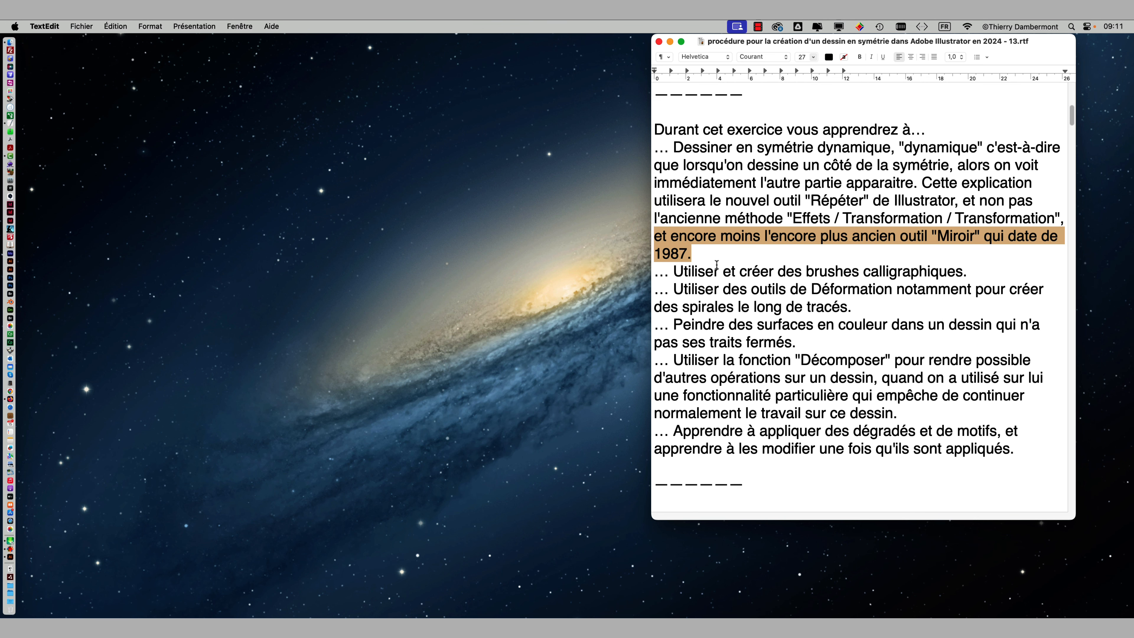
- Highlight in turn the objectives on calligraphic brushes, Déformation tools for spirals, and painting colour surfaces in drawings with unclosed strokes
drag(674, 263, 960, 265)
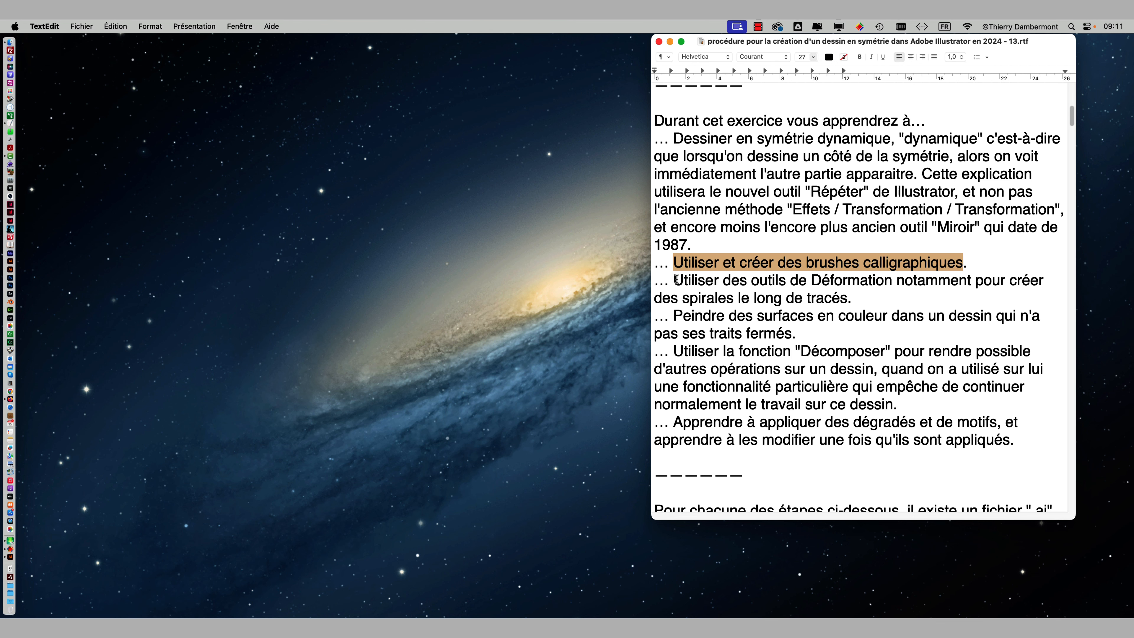
drag(674, 280, 881, 298)
scroll(868, 300, down, 1)
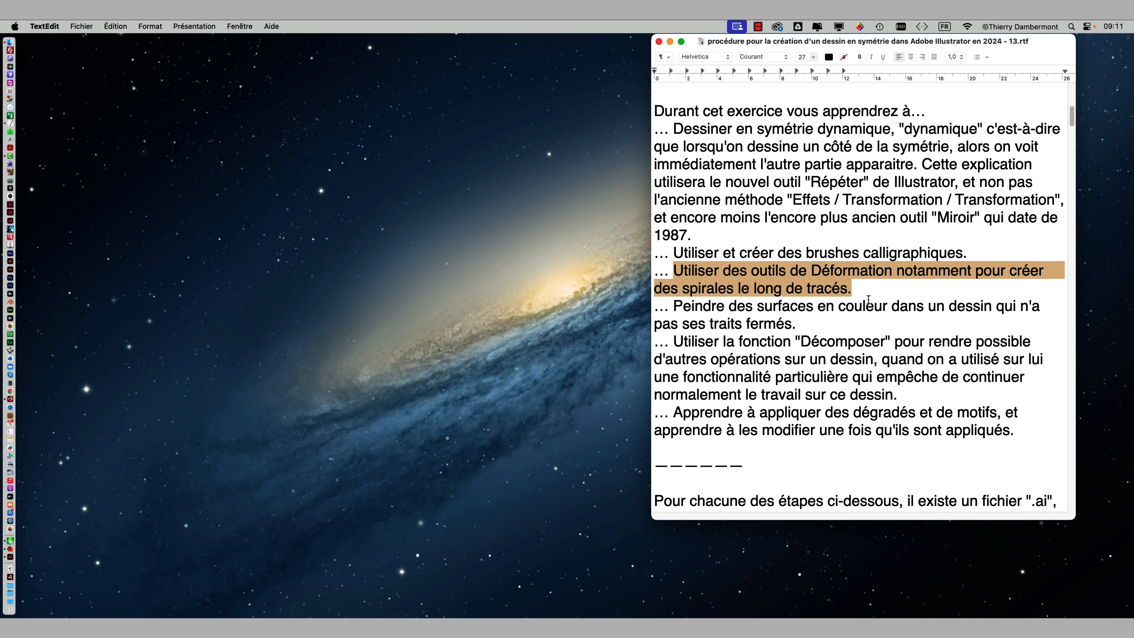
drag(674, 308, 906, 326)
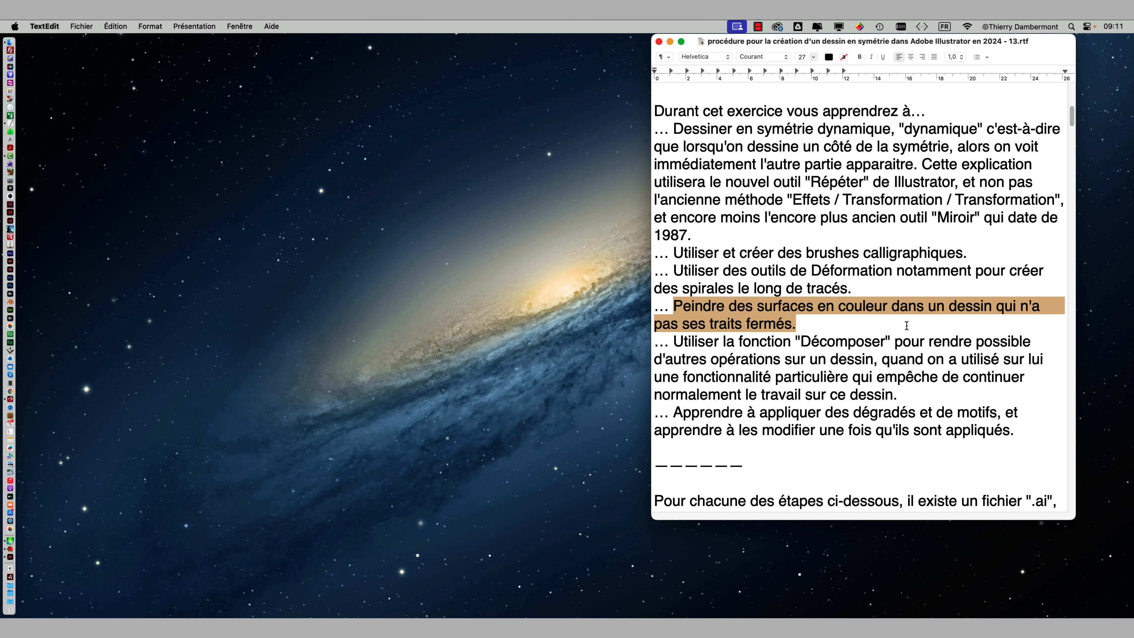
scroll(907, 325, down, 1)
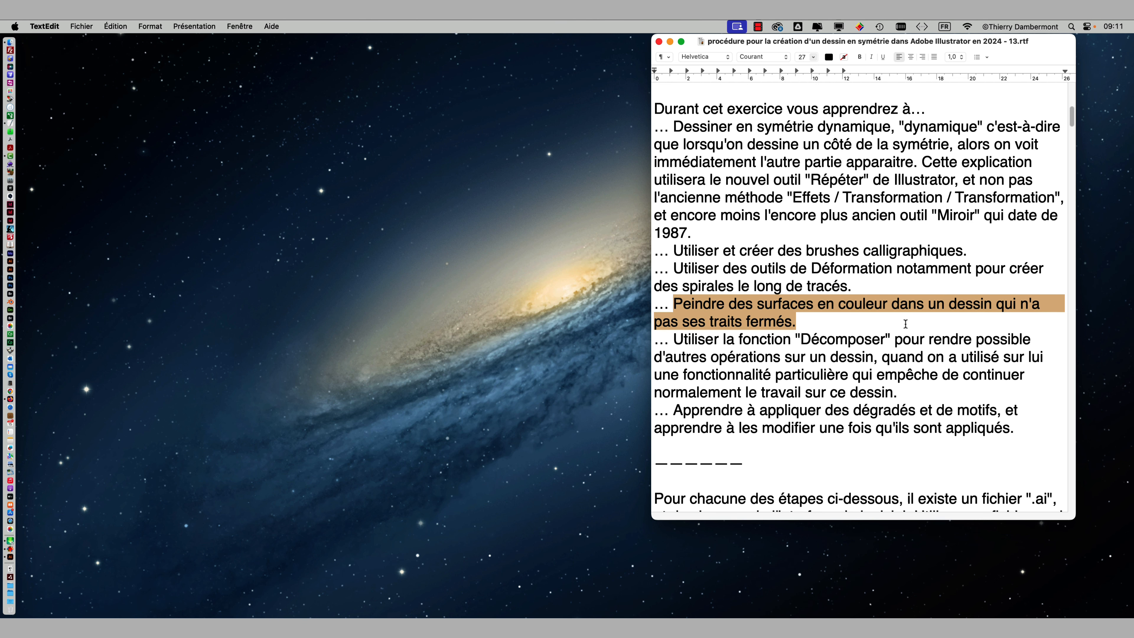
scroll(905, 324, down, 1)
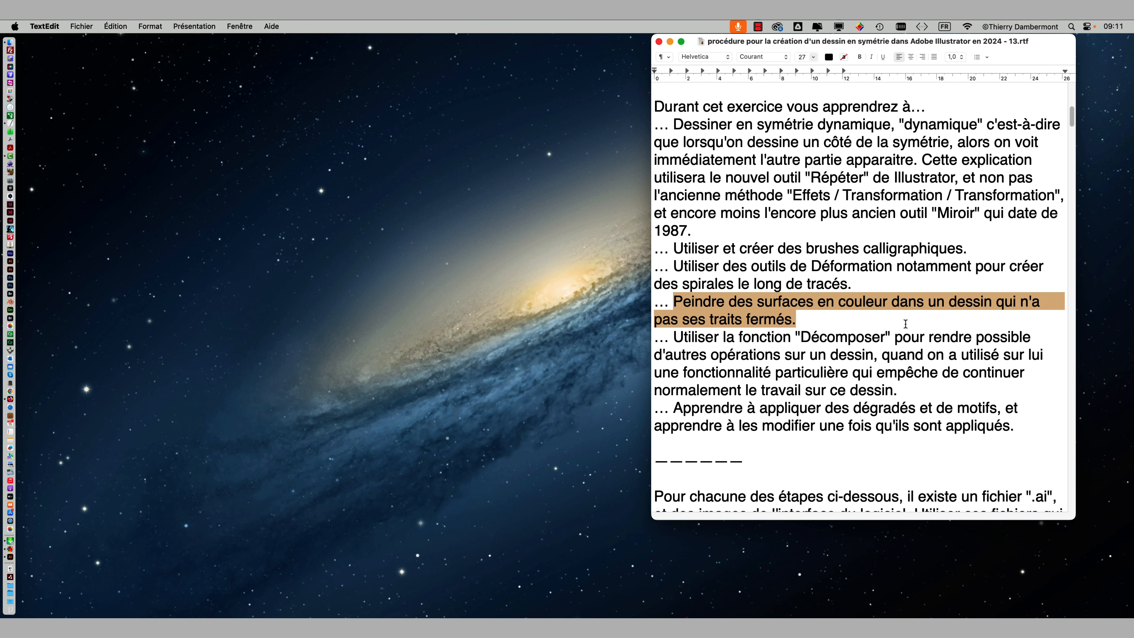
scroll(906, 324, down, 2)
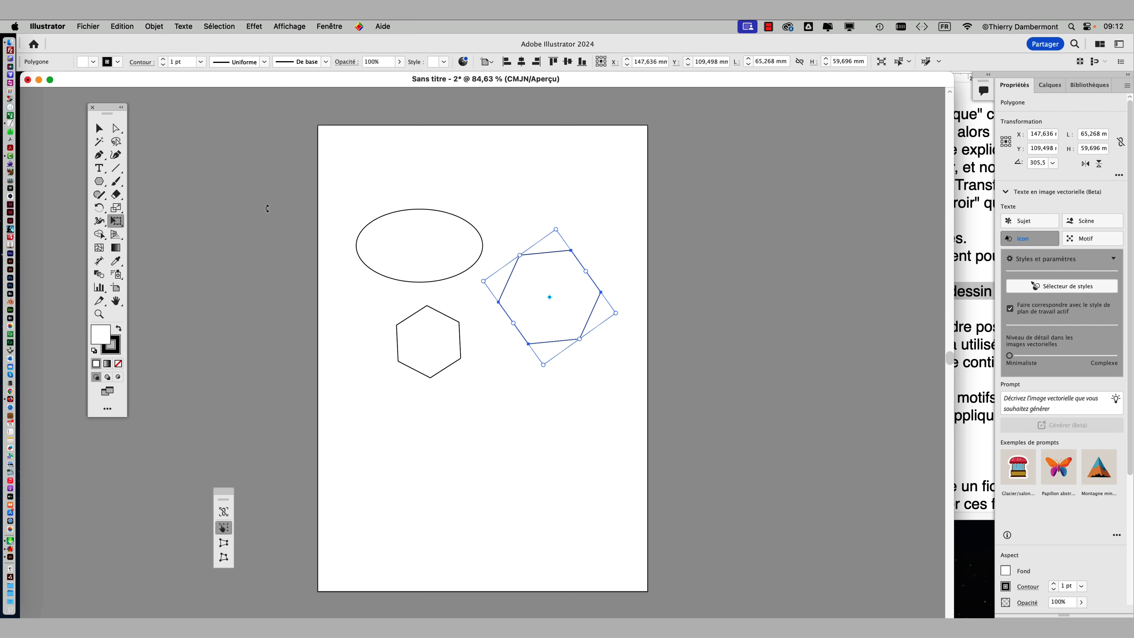
- In Illustrator, draw with the Crayon tool an open loop about 52.5 x 37.2 mm above the large hexagon and a closed shape about 116 x 102 mm below
click(99, 197)
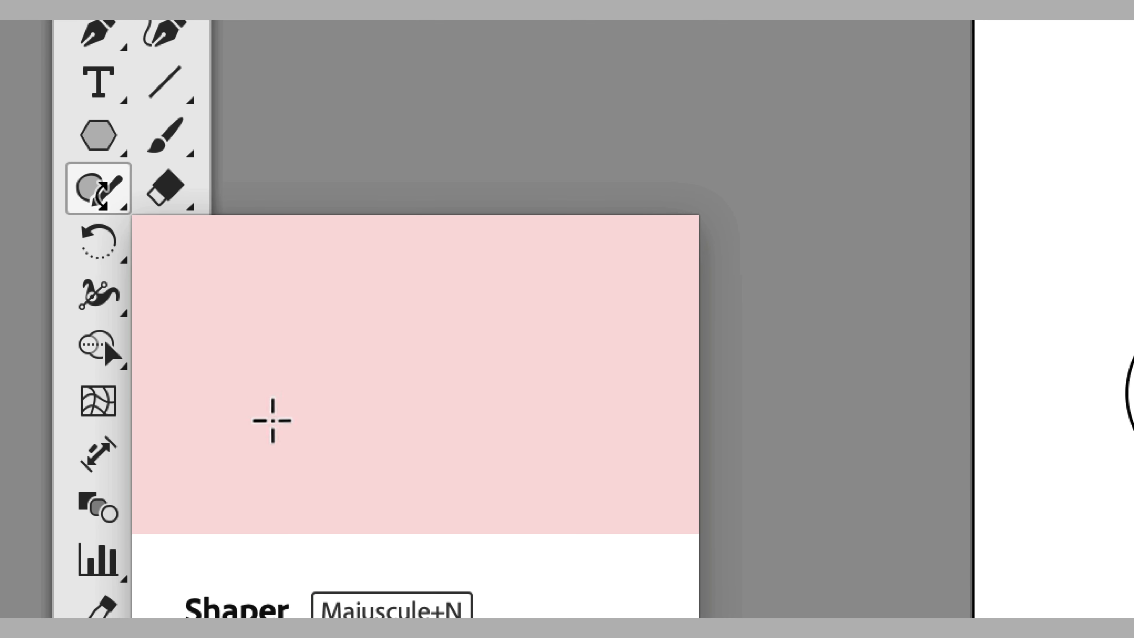
click(99, 197)
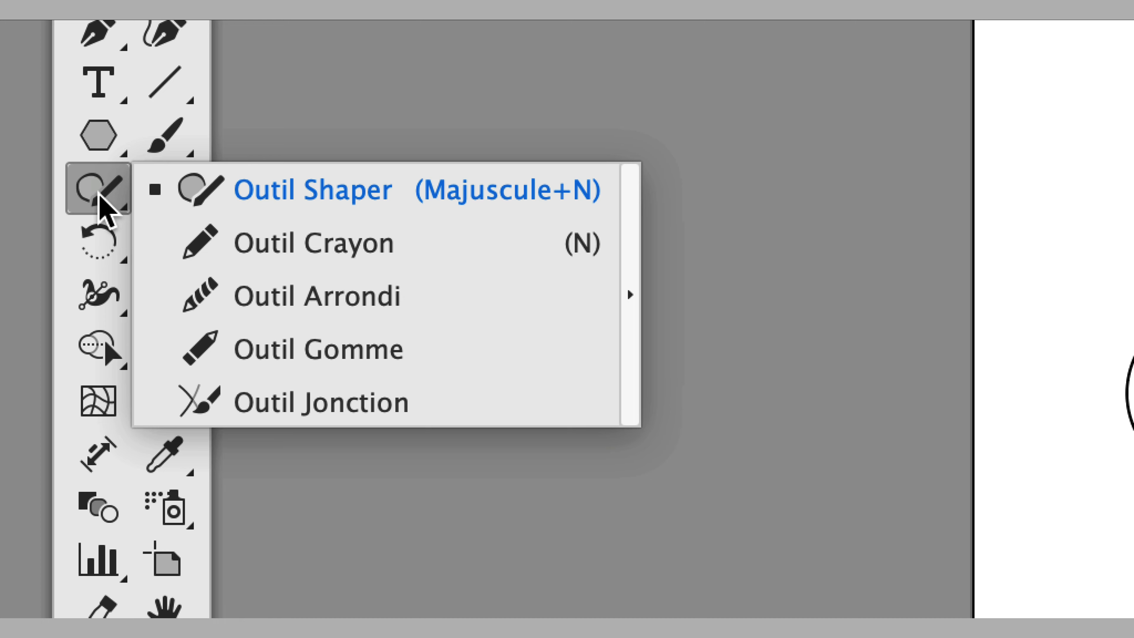
click(187, 245)
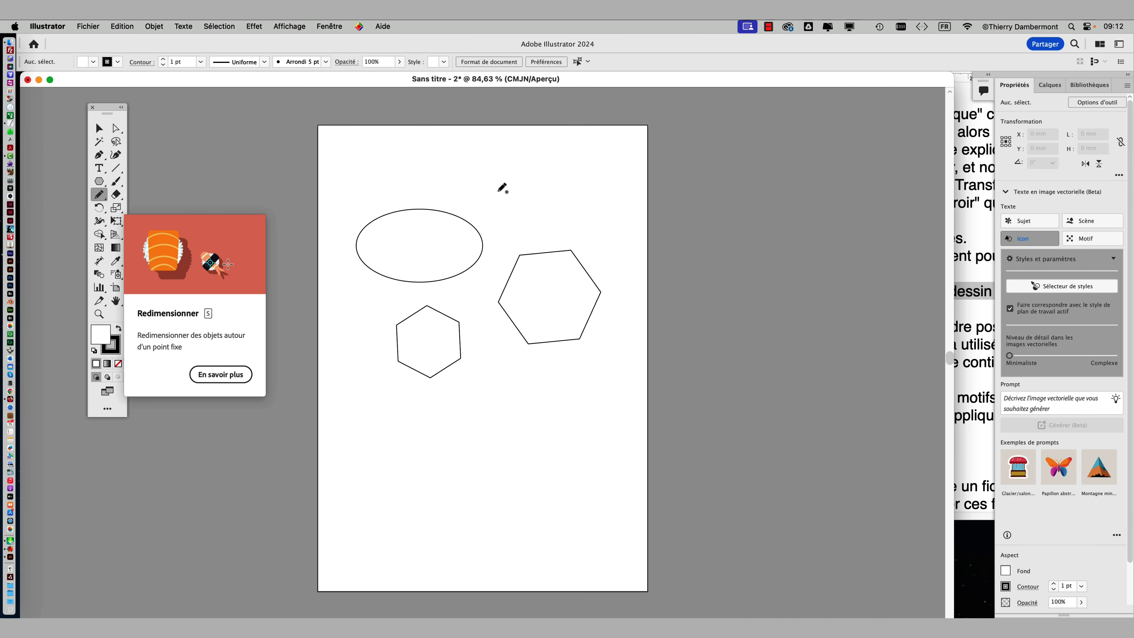
mouse_move(556, 173)
mouse_down()
mouse_move(513, 189)
mouse_move(520, 222)
mouse_move(589, 226)
mouse_move(567, 186)
mouse_up()
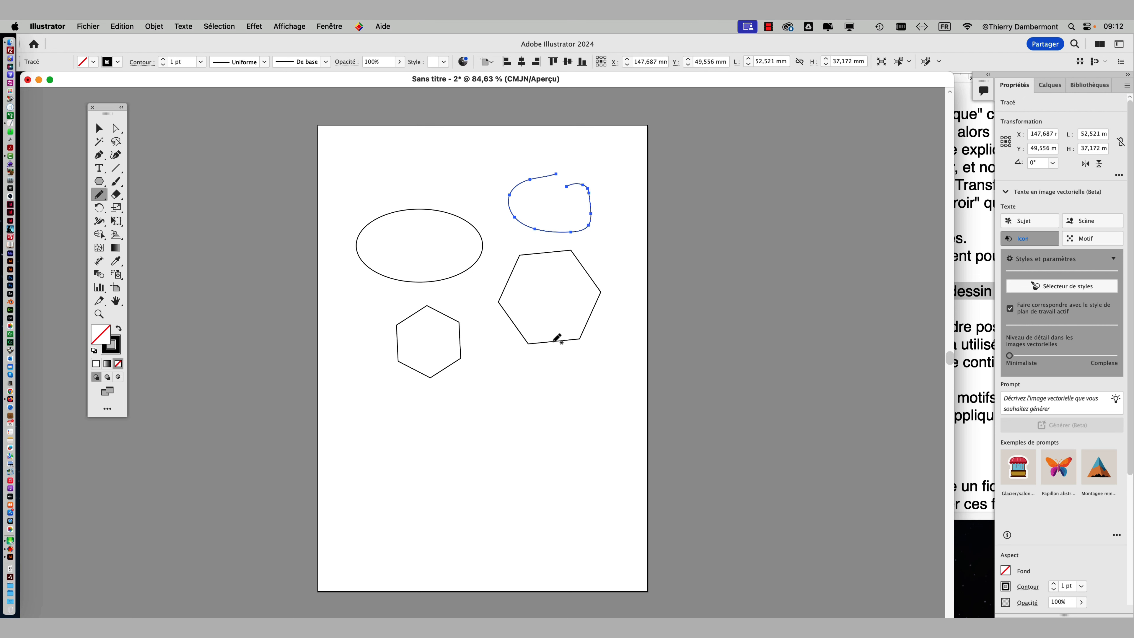
mouse_move(531, 374)
mouse_down()
mouse_move(484, 405)
mouse_move(470, 497)
mouse_move(408, 520)
mouse_move(567, 533)
mouse_move(553, 514)
mouse_move(568, 420)
mouse_move(591, 398)
mouse_move(533, 374)
mouse_up()
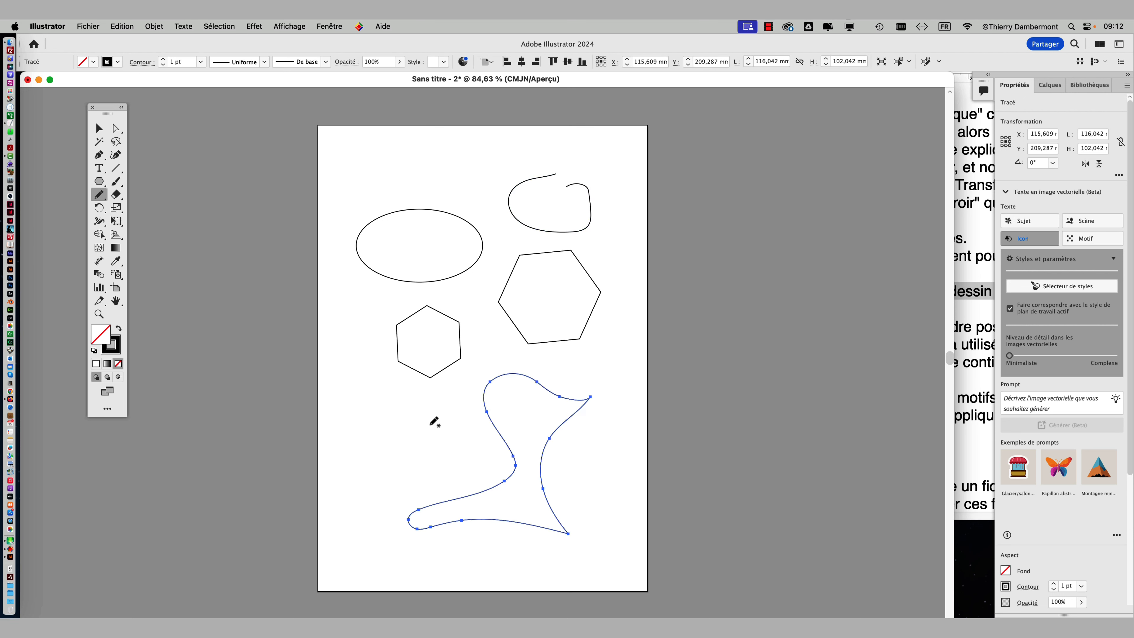
- Draw with the Crayon tool two open shapes below the small hexagon, the lower one about 33 x 52 mm
mouse_move(370, 414)
mouse_down()
mouse_move(454, 486)
mouse_move(458, 431)
mouse_move(409, 414)
mouse_up()
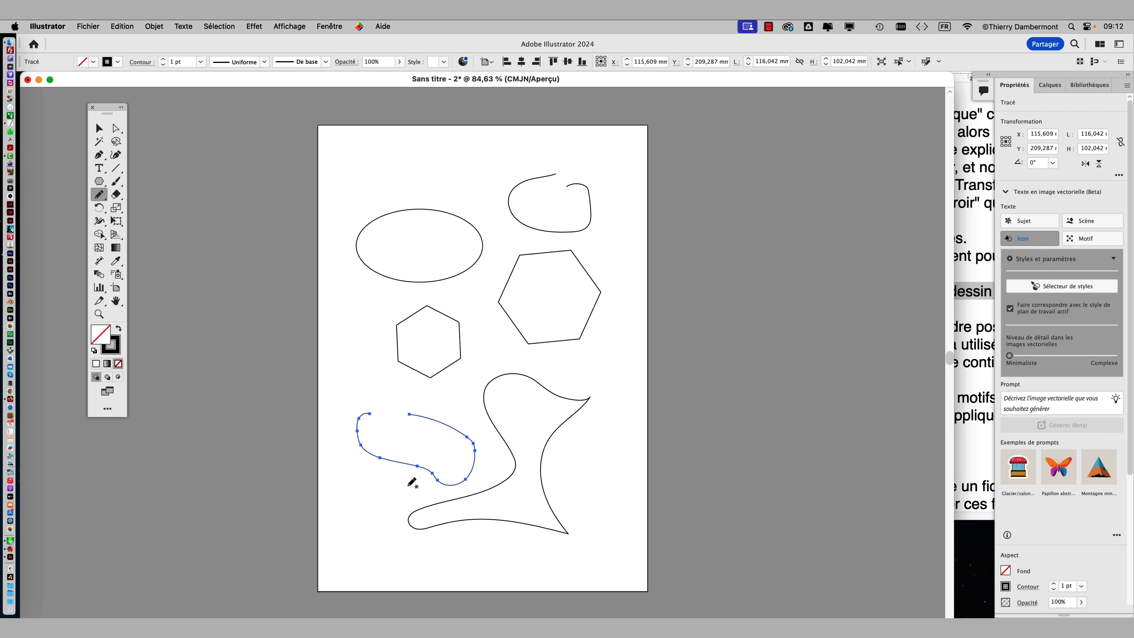
mouse_move(364, 494)
mouse_down()
mouse_move(352, 544)
mouse_move(395, 577)
mouse_move(398, 539)
mouse_move(376, 506)
mouse_up()
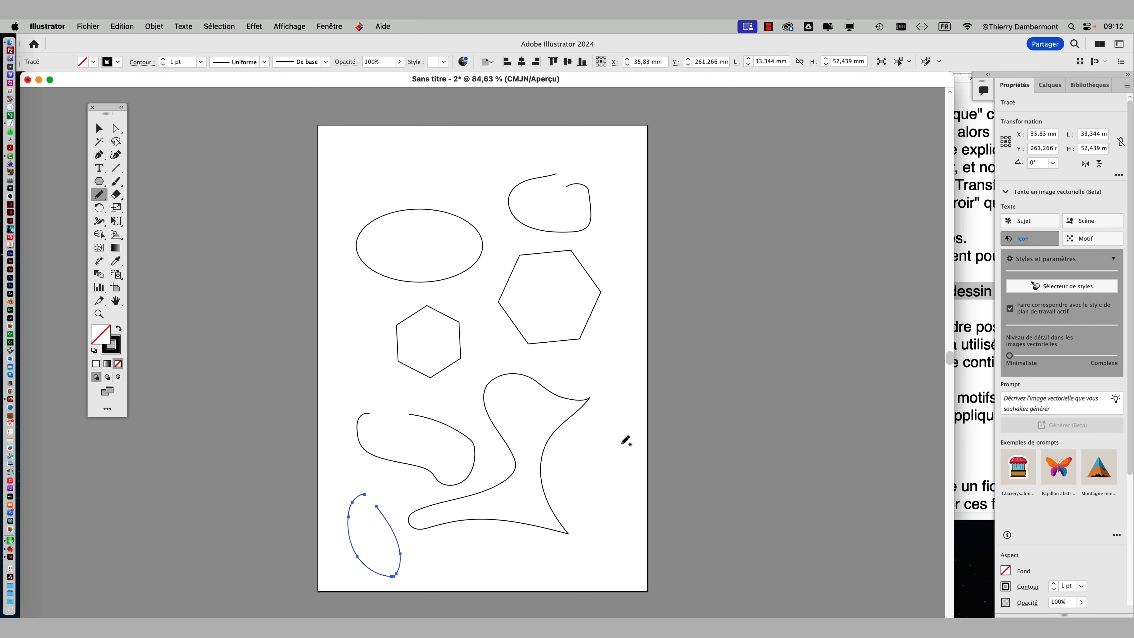
- Switch to the TextEdit procedure and highlight in turn the lines of the objective on using the "Décomposer" function
click(985, 285)
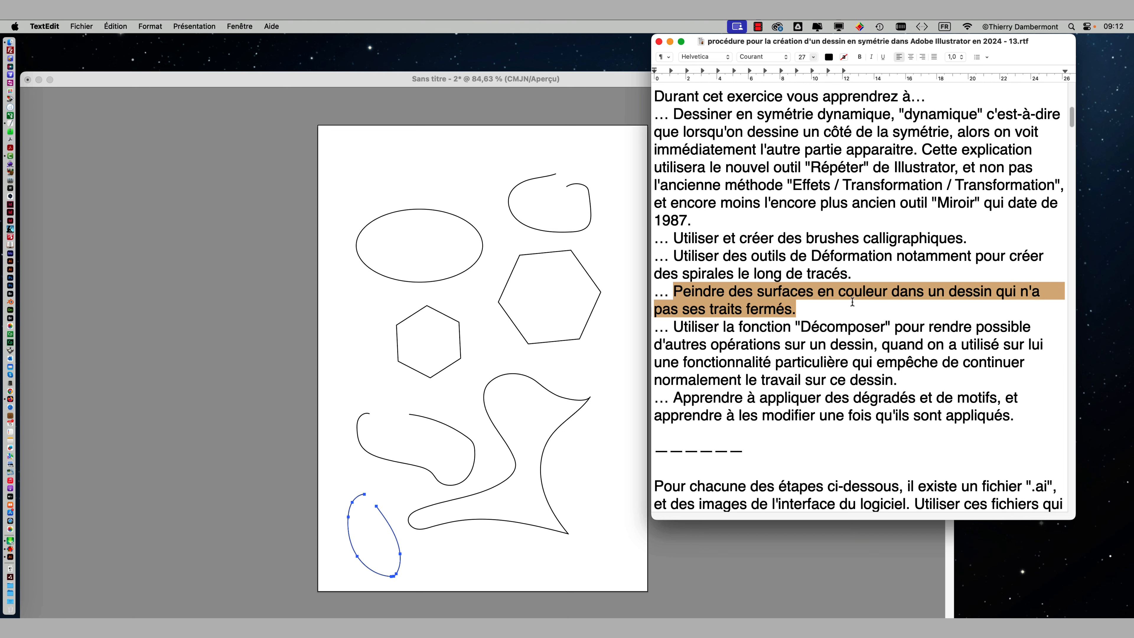
click(721, 340)
drag(683, 327, 1015, 331)
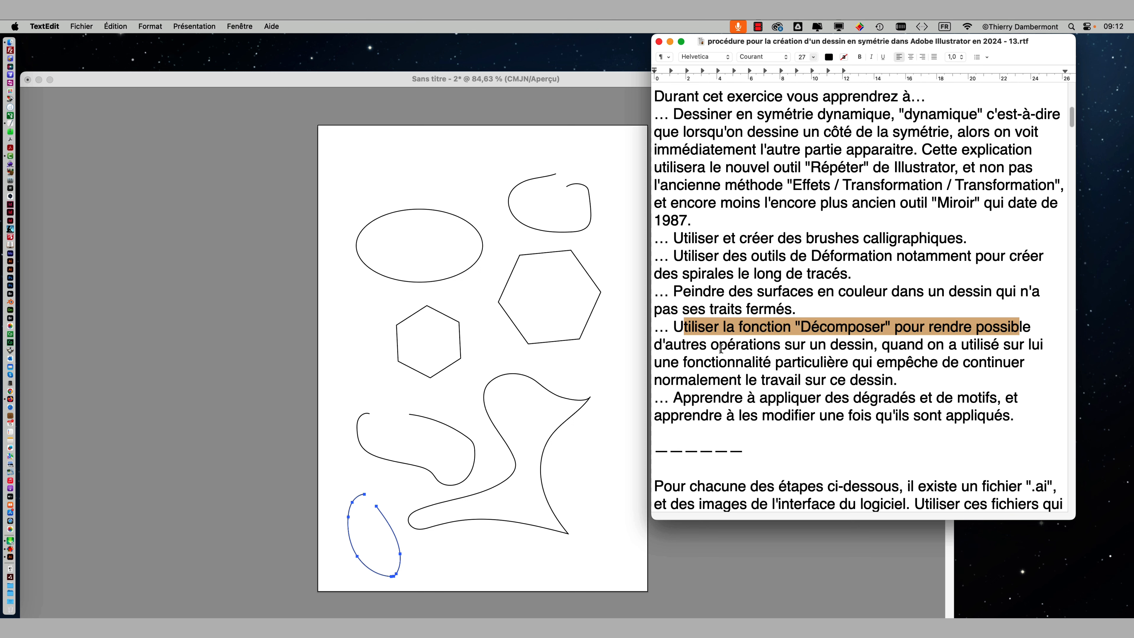
drag(691, 345, 1020, 361)
drag(672, 380, 893, 380)
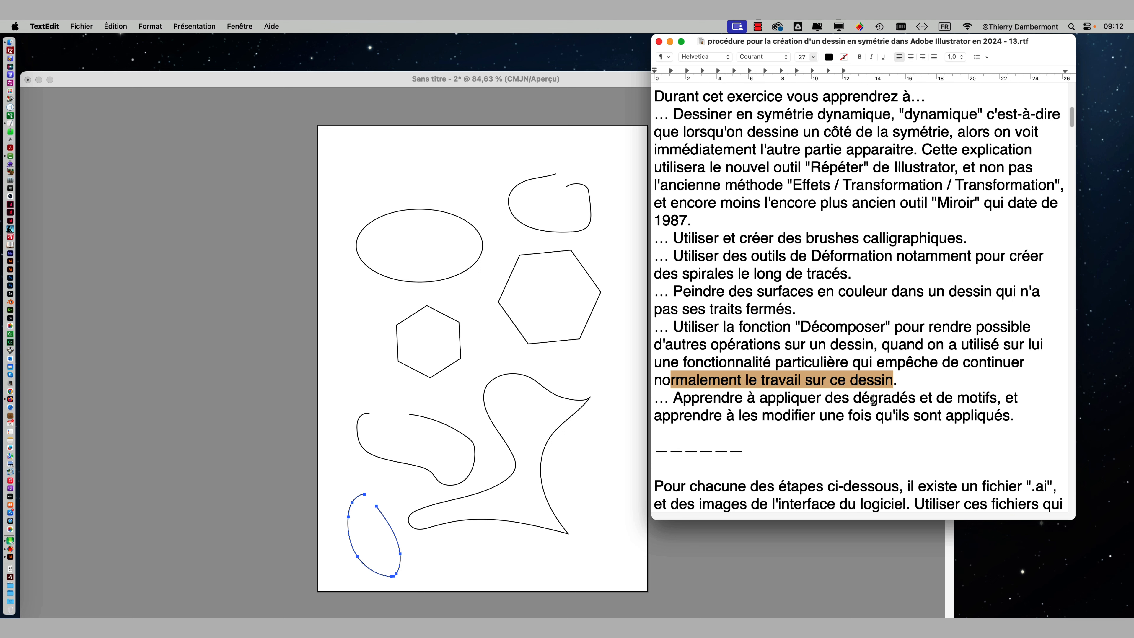
- Correct "de motifs" to "des motifs" in the objective on gradients and patterns, and highlight its last line about modifying them
drag(691, 398, 990, 399)
click(950, 399)
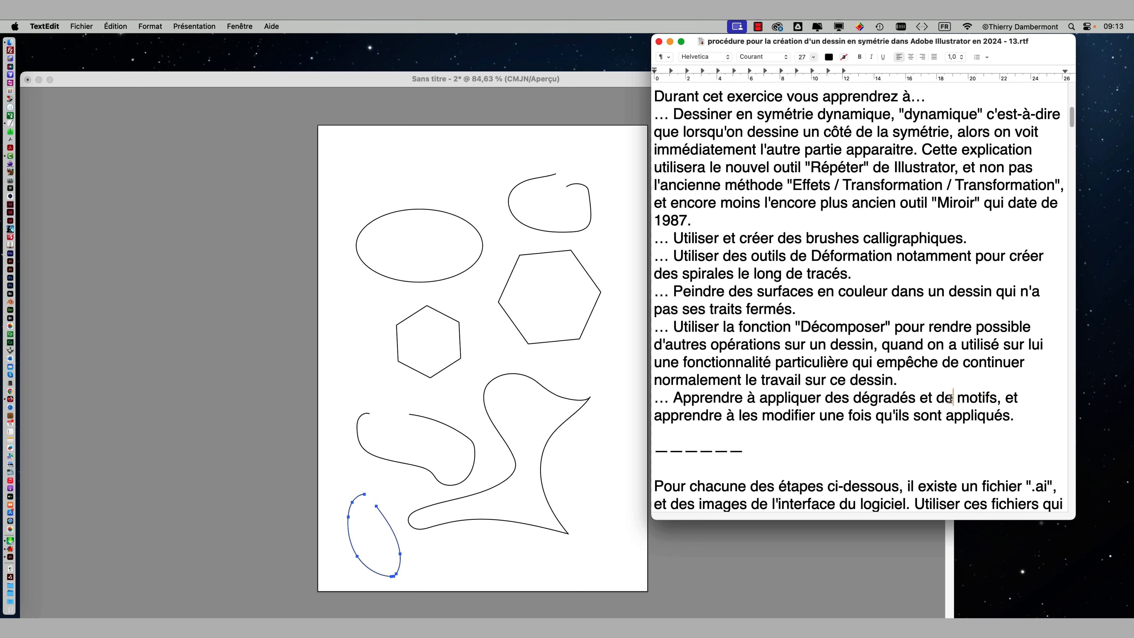
text(s)
click(672, 417)
drag(672, 417, 1016, 415)
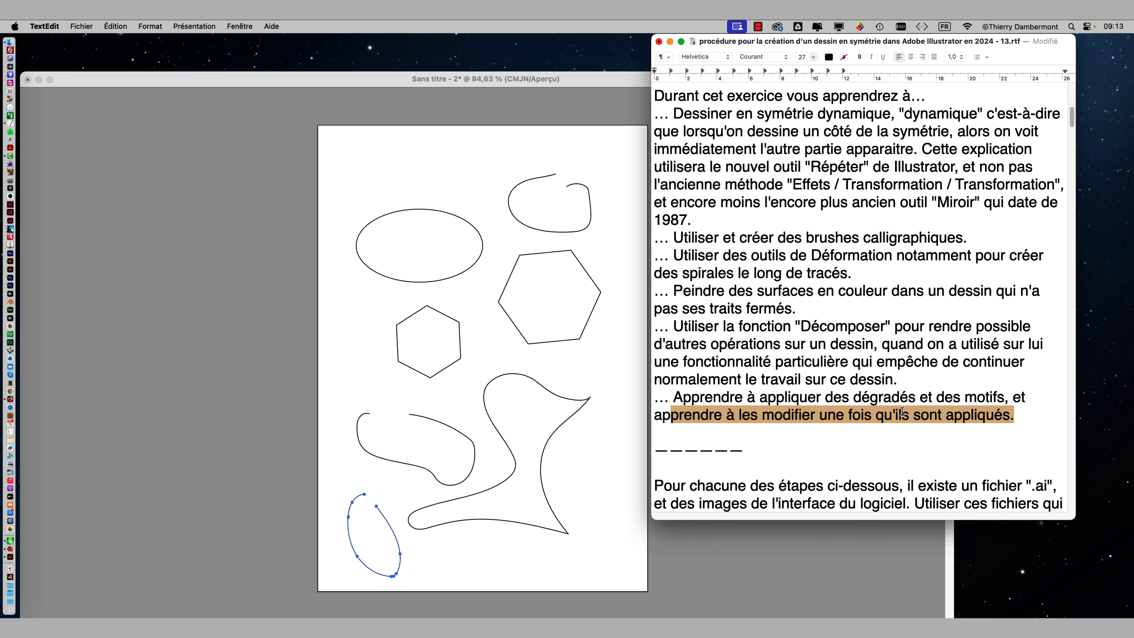
- Read on to the "FICHIER second lion - 01" section and highlight the sentence "On démarre d'un format Lettre (par exemple)"
scroll(902, 412, down, 1)
scroll(902, 411, down, 10)
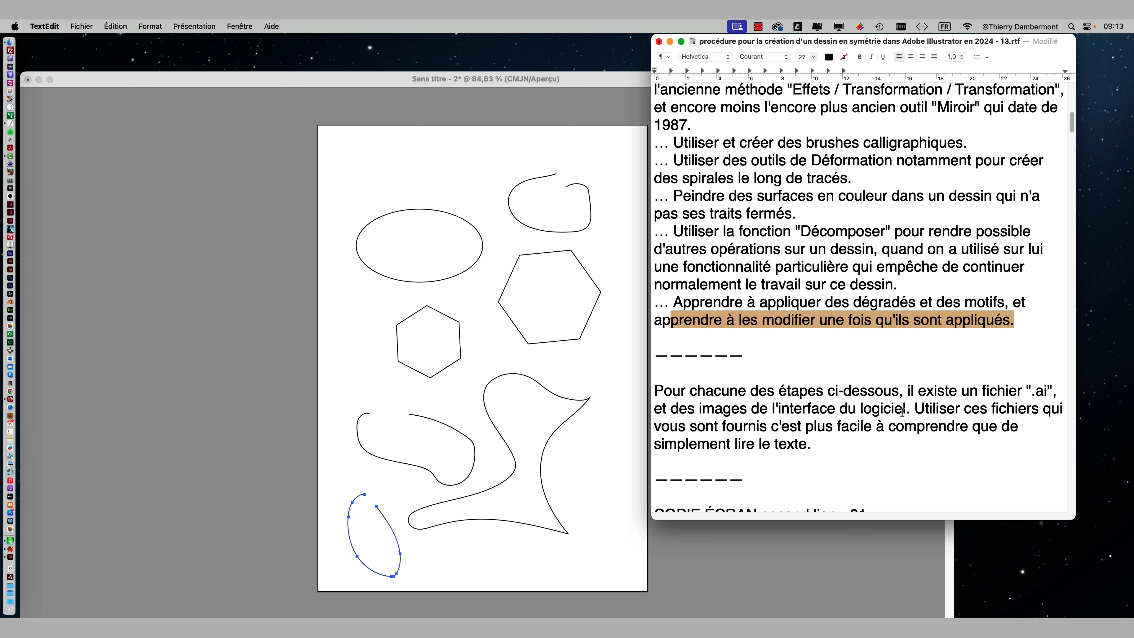
scroll(902, 413, down, 8)
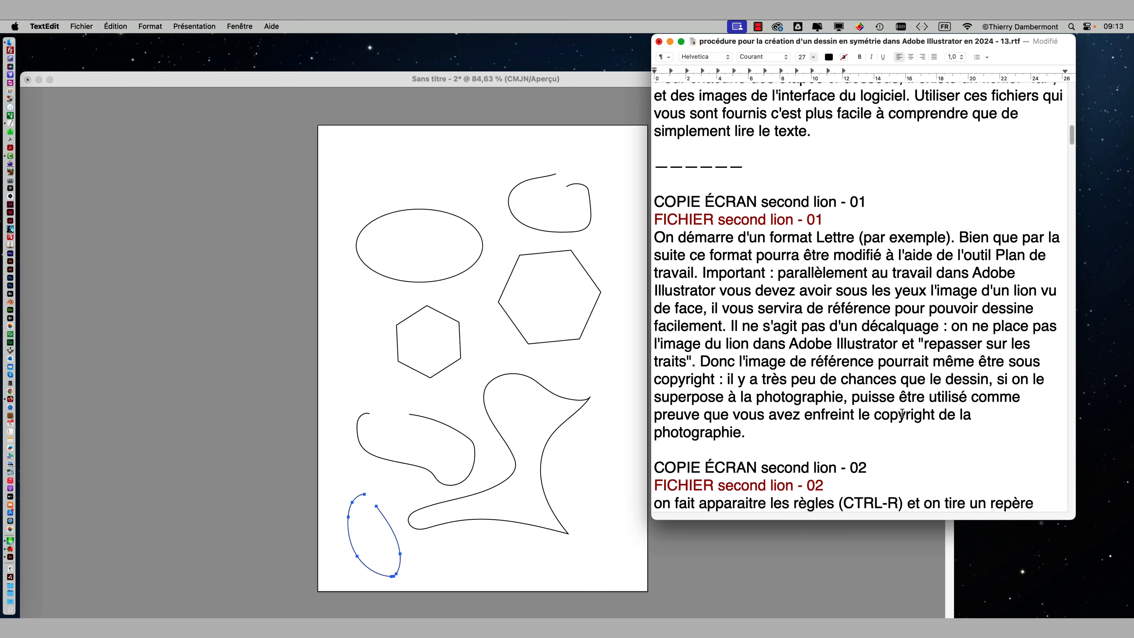
click(806, 294)
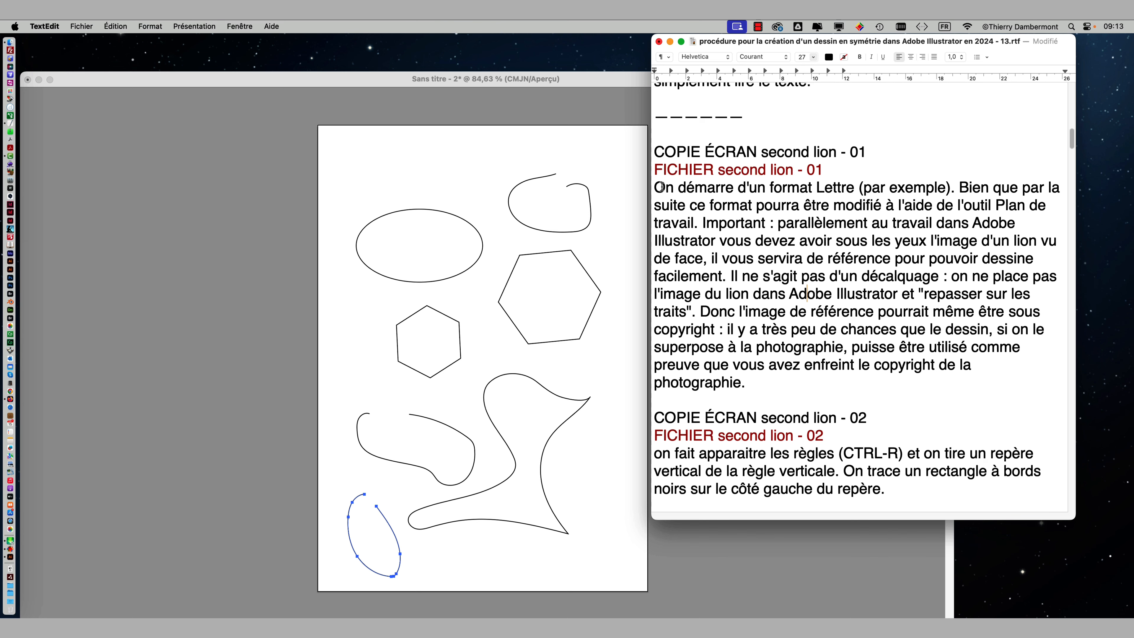
drag(655, 187, 949, 189)
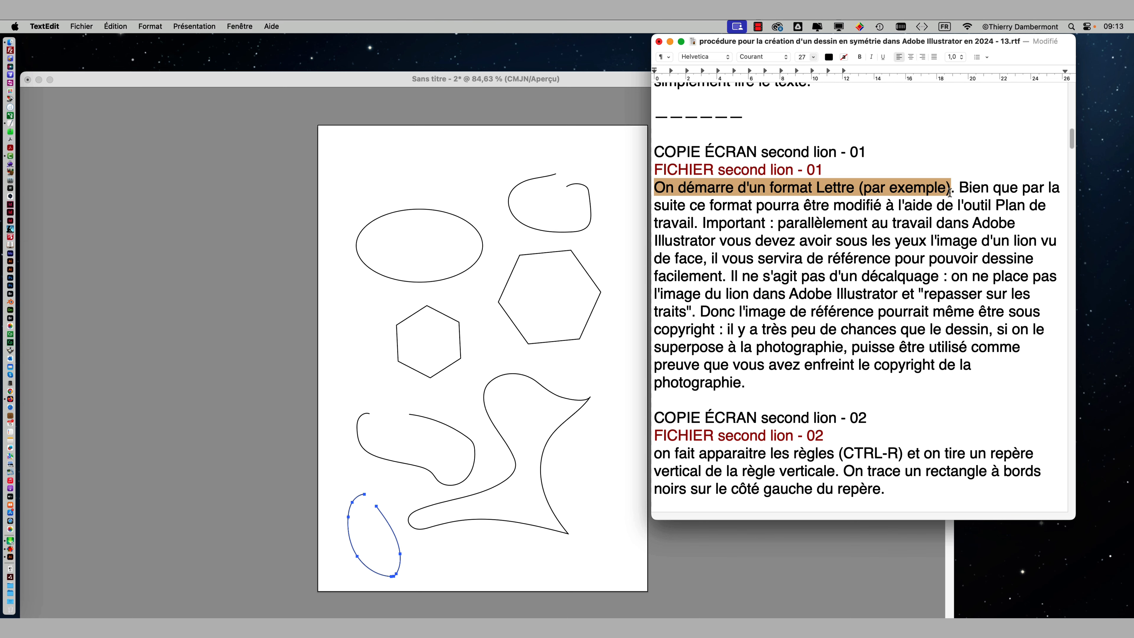
- In Illustrator, close the document "Sans titre - 2" without saving its changes
click(409, 95)
click(27, 79)
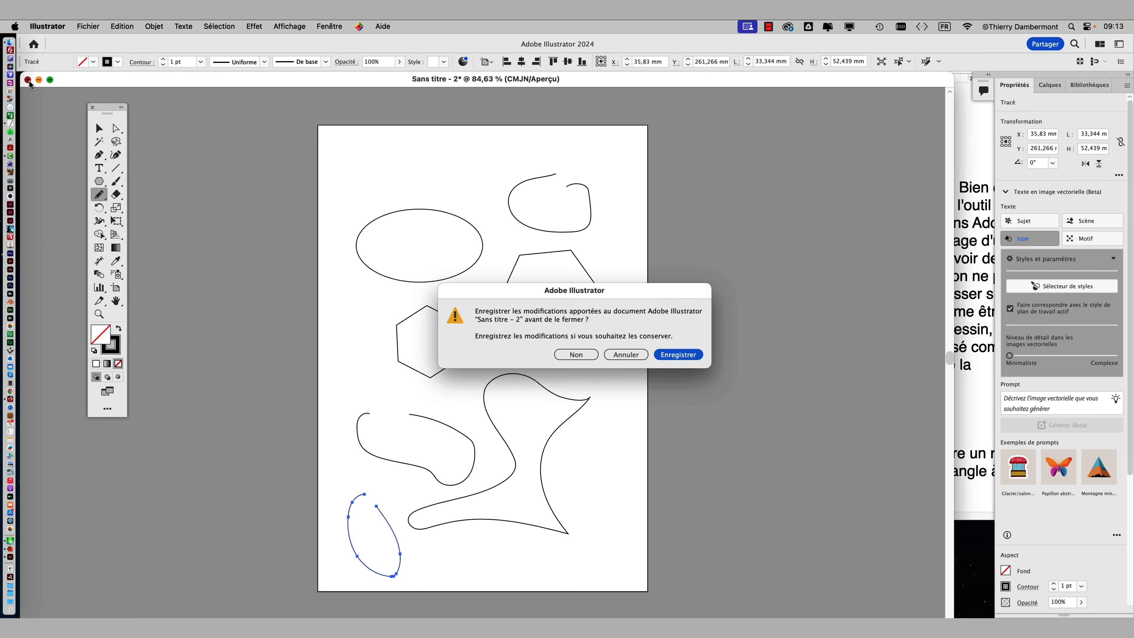
click(579, 355)
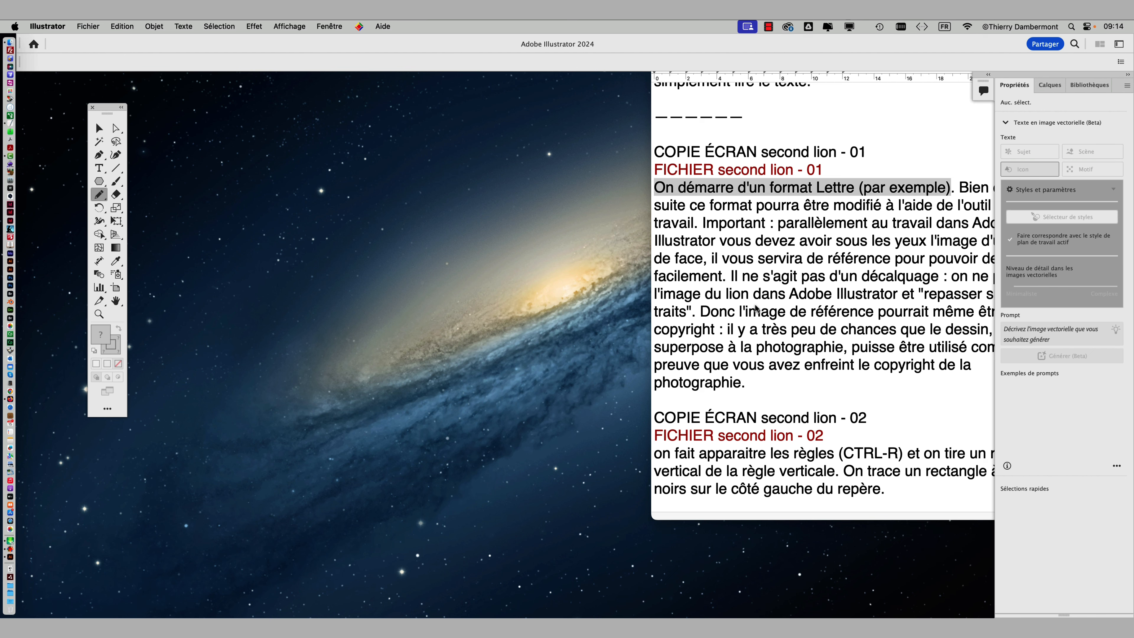
- In the TextEdit procedure, add "En RVB." after "On démarre d'un format Lettre (par exemple)." and return to Illustrator
click(757, 305)
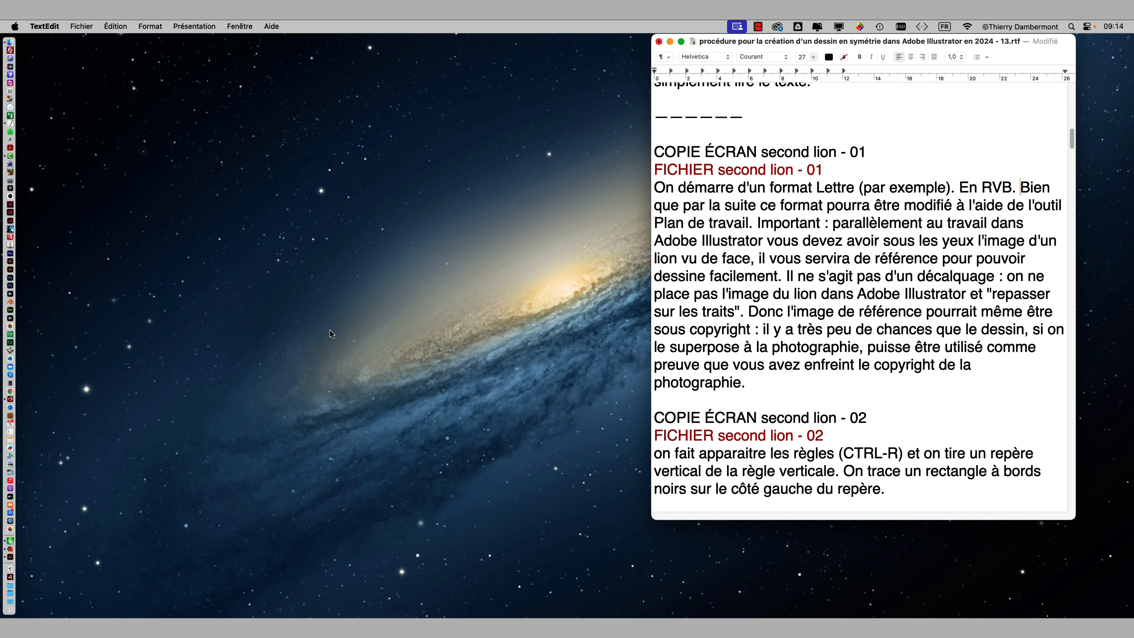
key(super+Tab)
key(super+Tab)
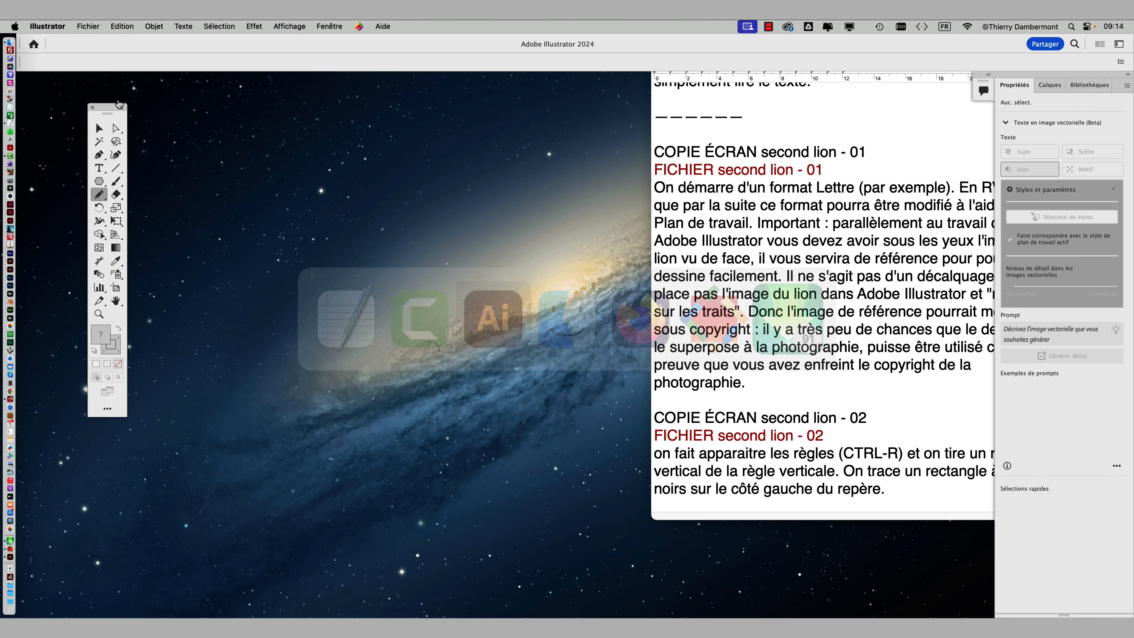
- Start a new document from the Impression presets and set its colour mode to Couleur RVB in the advanced options
click(88, 26)
click(98, 41)
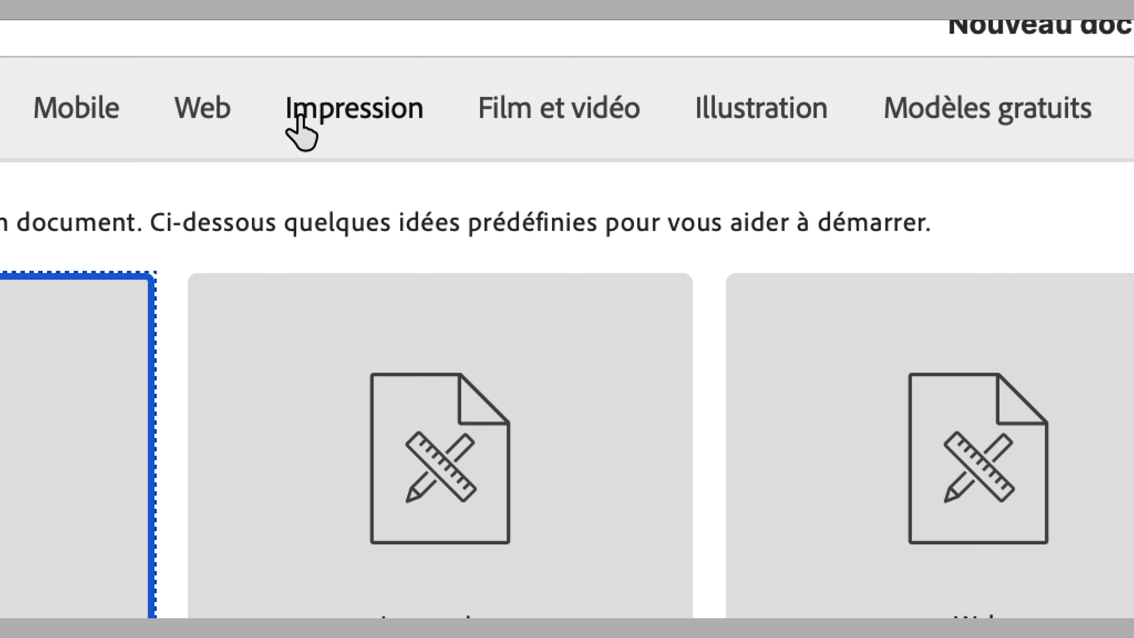
click(300, 116)
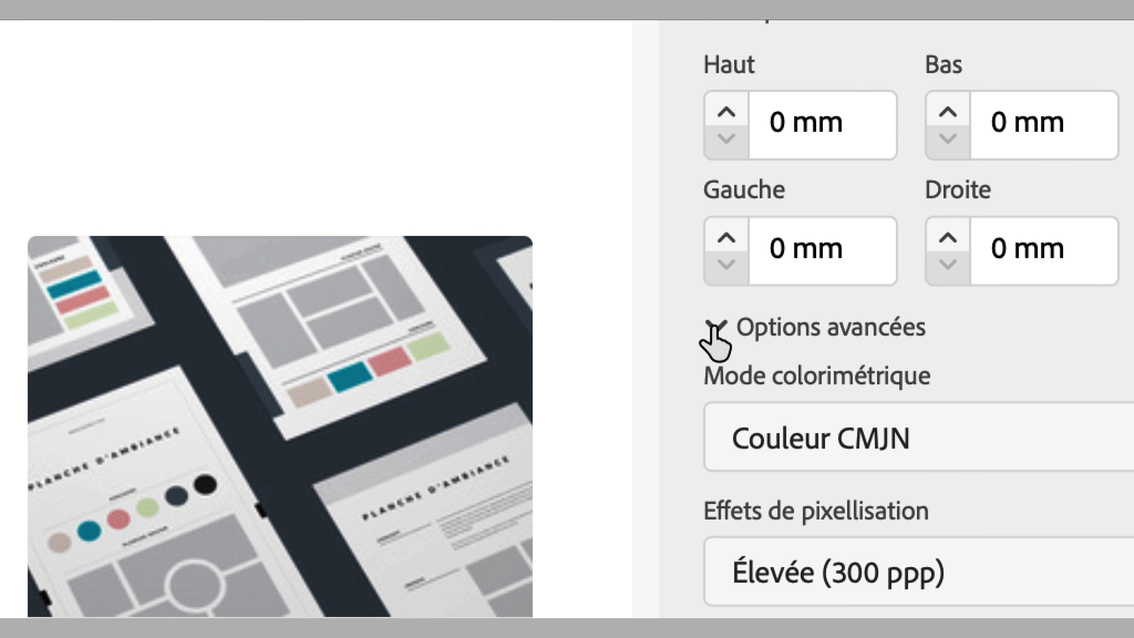
click(713, 327)
click(715, 328)
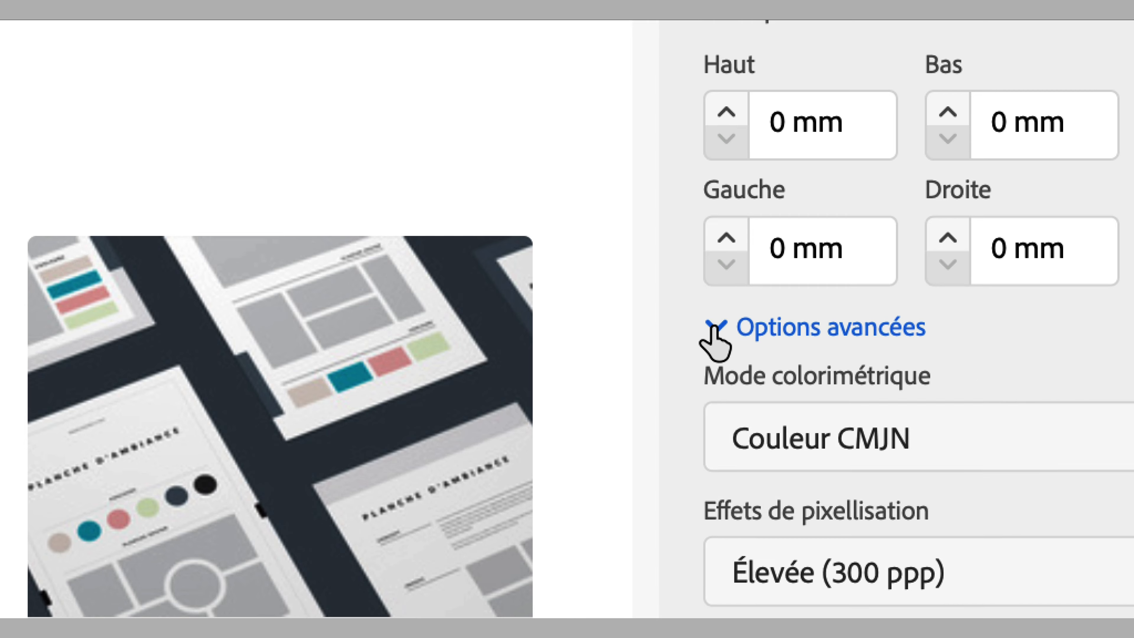
click(876, 440)
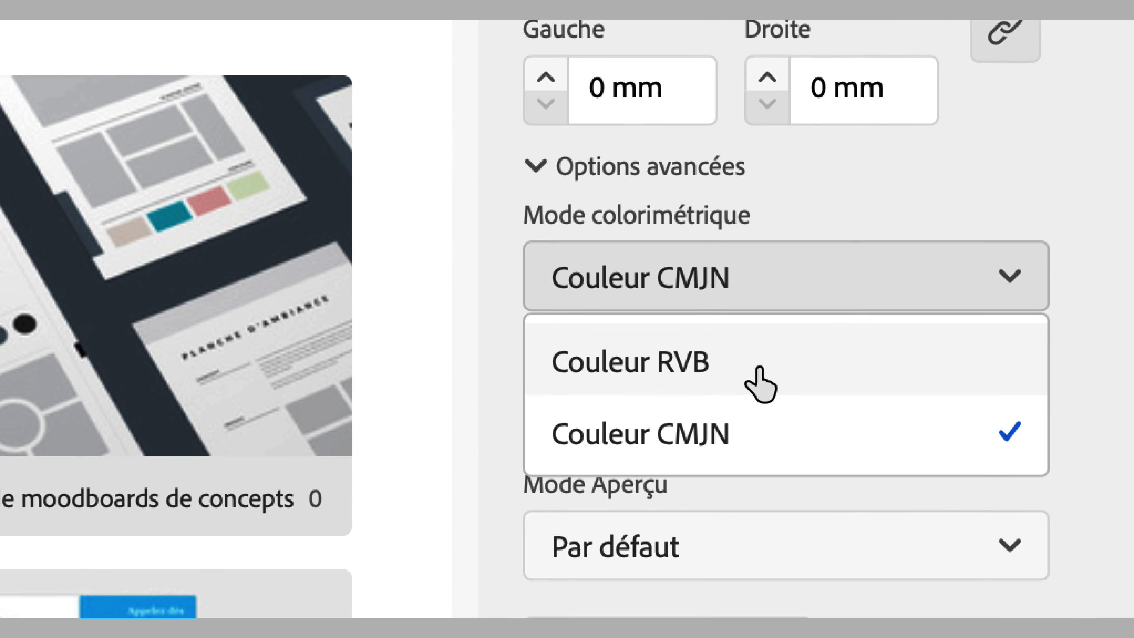
click(761, 384)
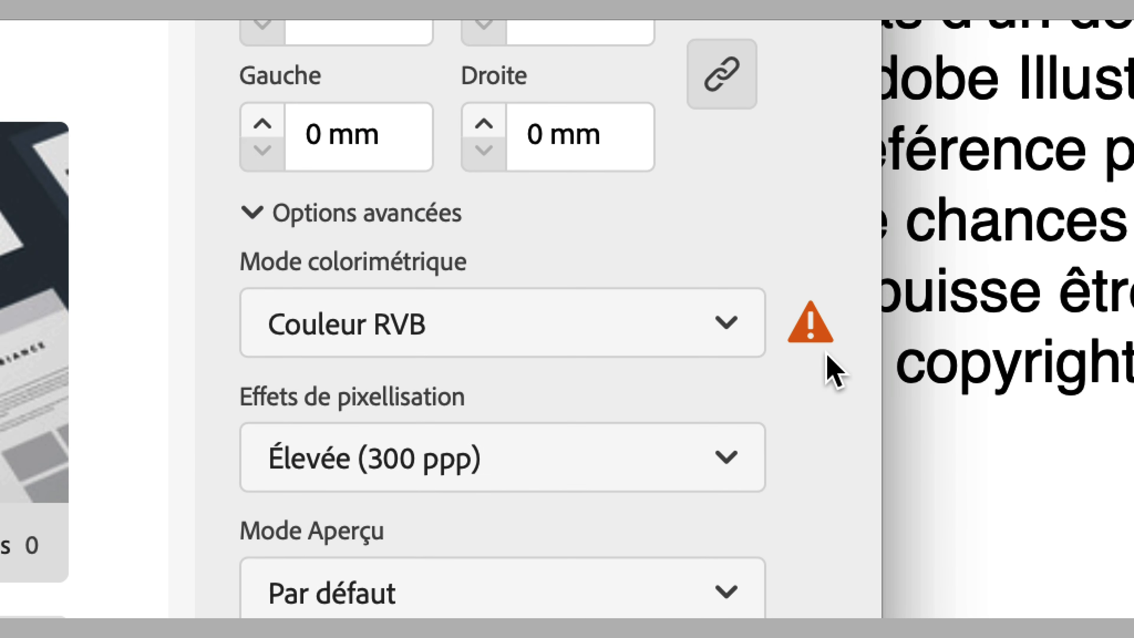
- Postpone the Java update and examine the available Effets de pixellisation resolutions in the new document's settings
mouse_move(826, 356)
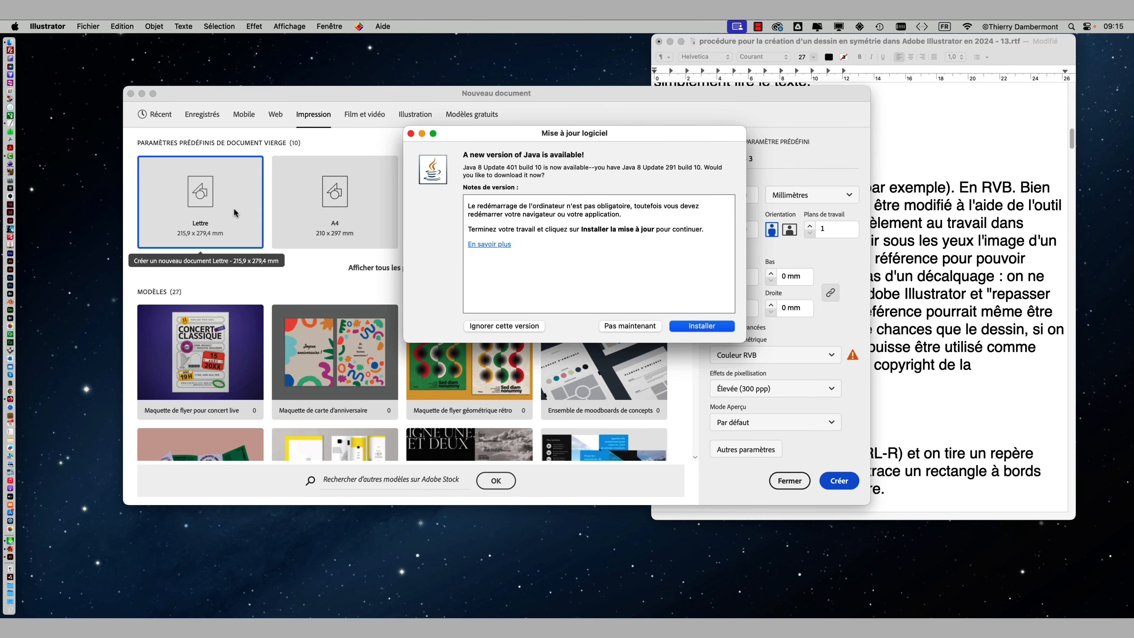
click(639, 328)
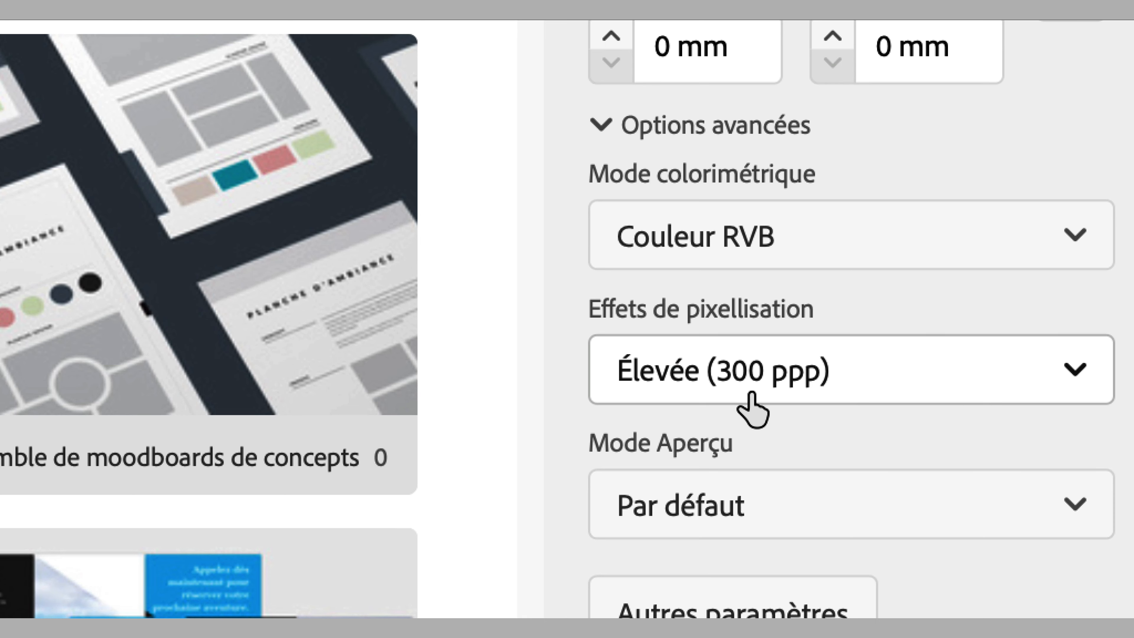
click(756, 393)
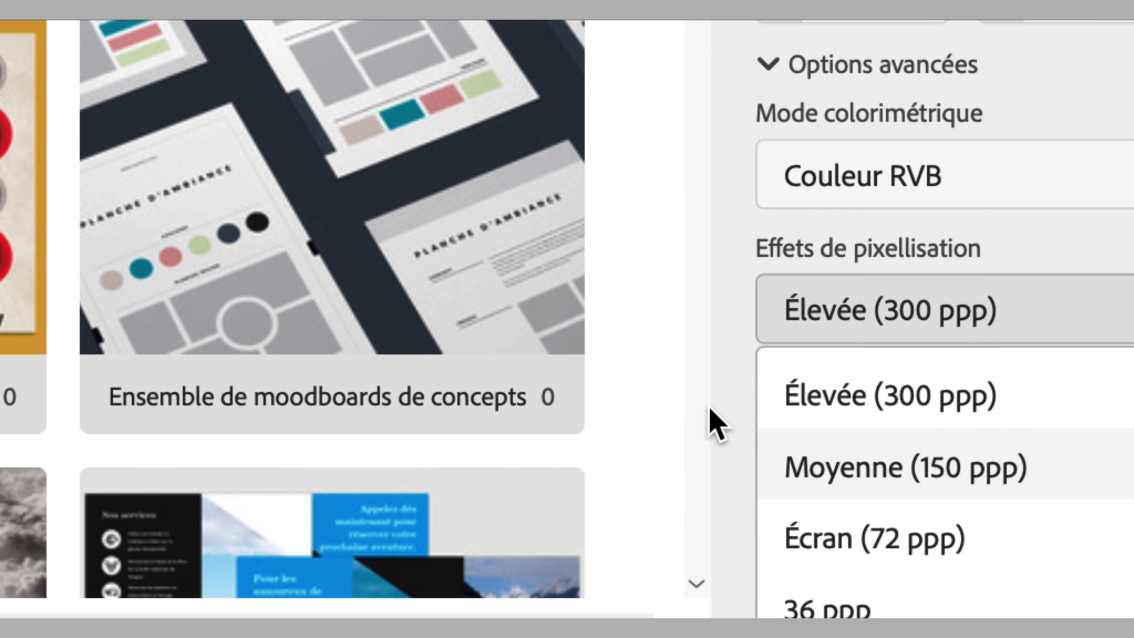
click(490, 422)
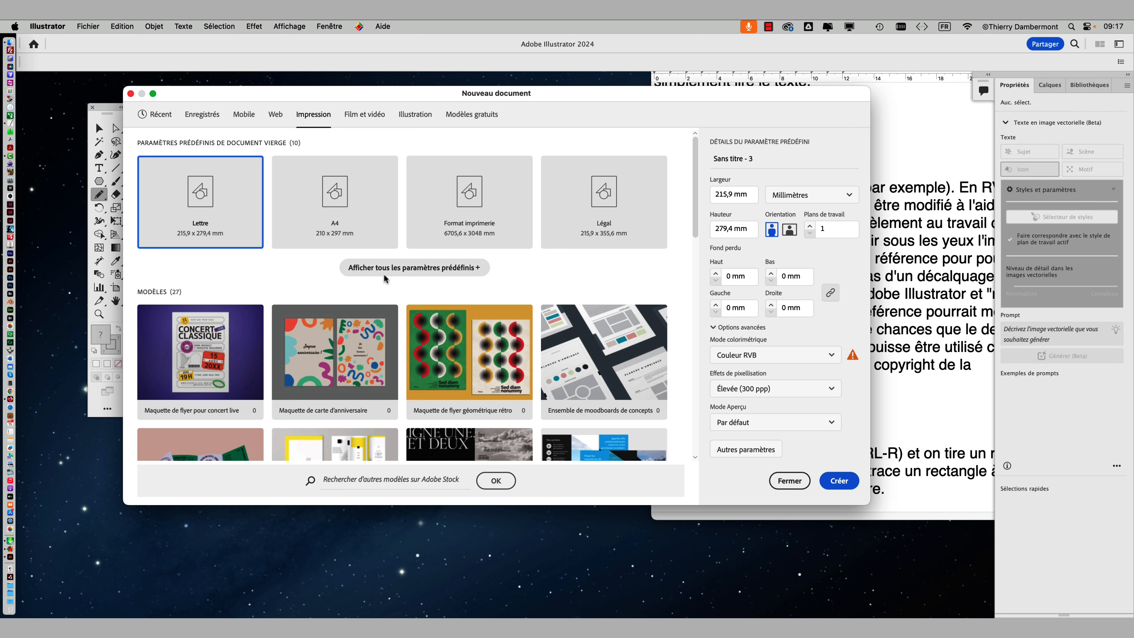
- Open the Calculette app from the Mac's recent items and place it over the document presets
click(15, 26)
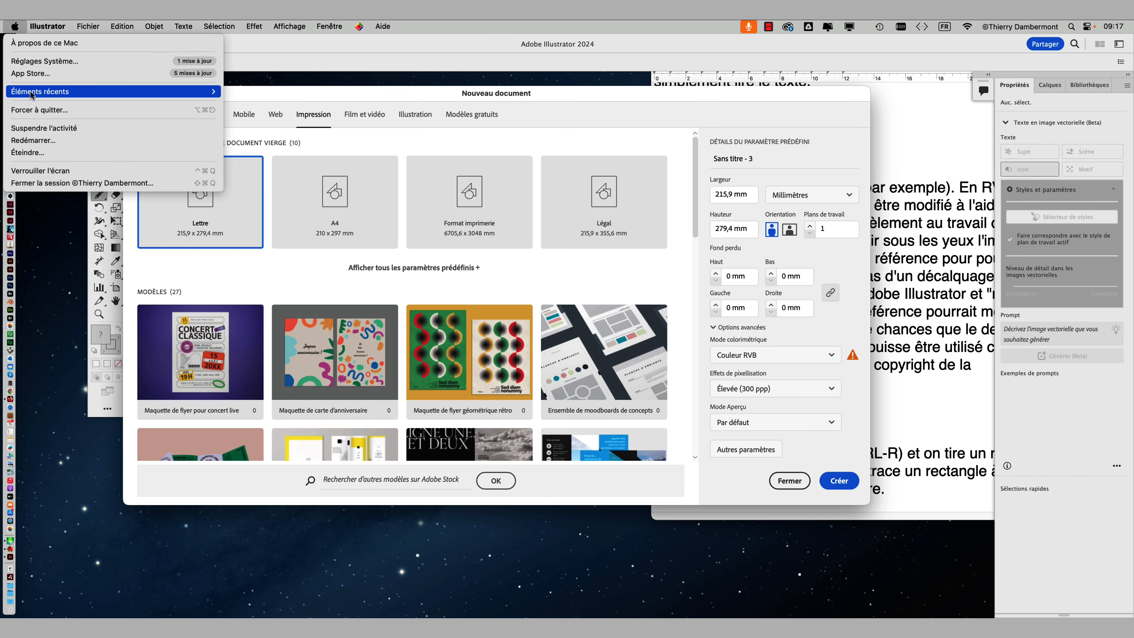
mouse_move(67, 91)
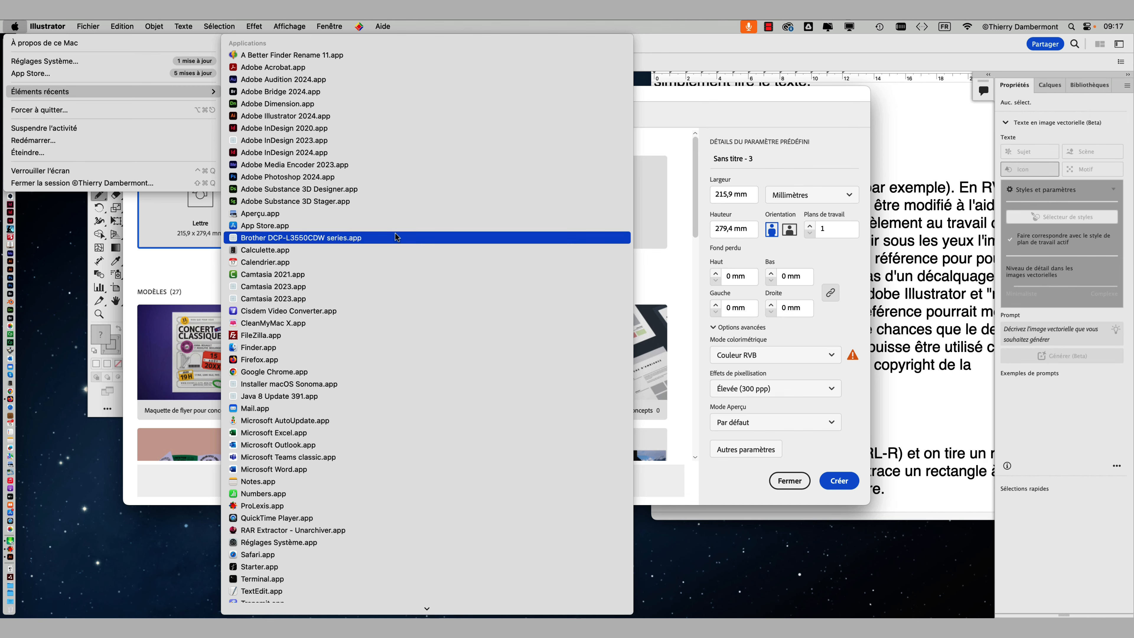
click(366, 255)
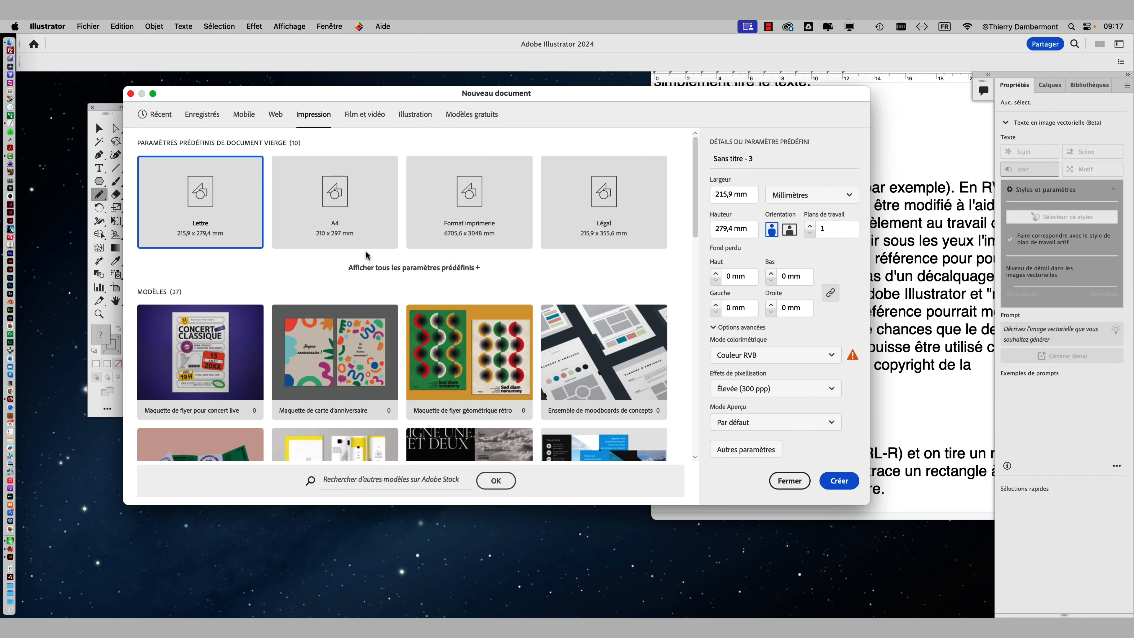
drag(927, 186, 932, 148)
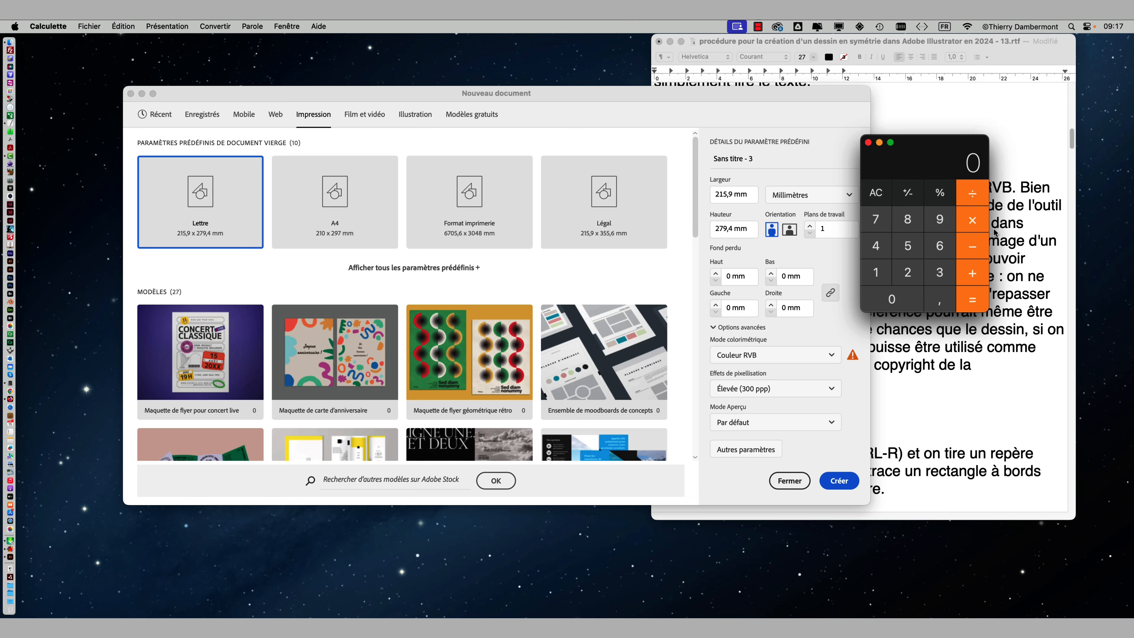
drag(915, 159, 449, 218)
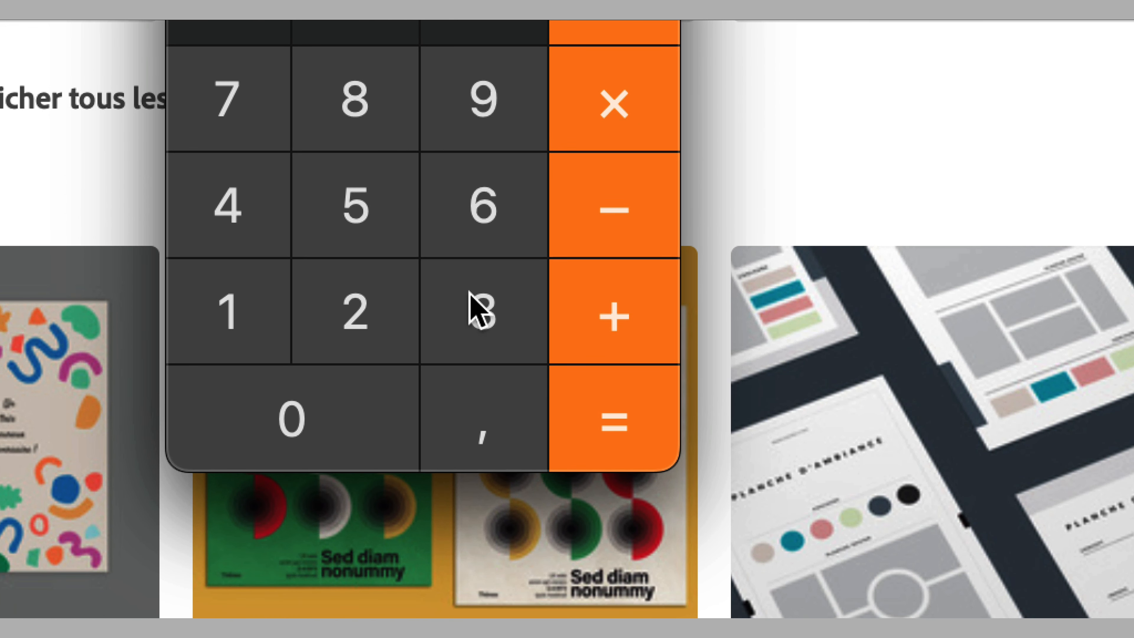
- Calculate 300 x 300 in the calculator
text(00)
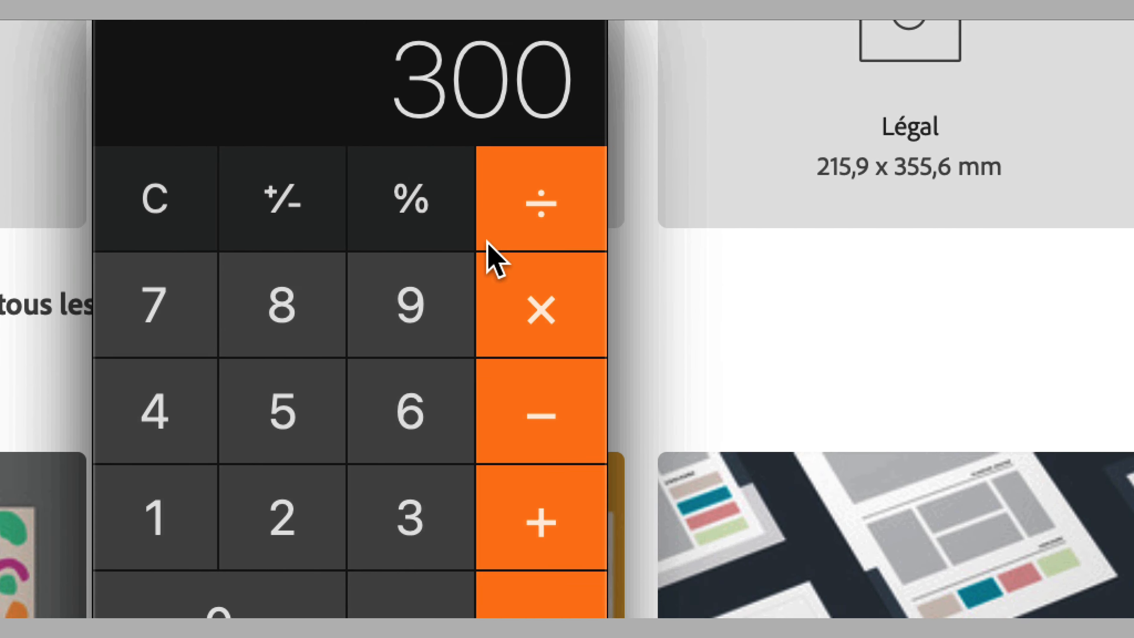
click(659, 407)
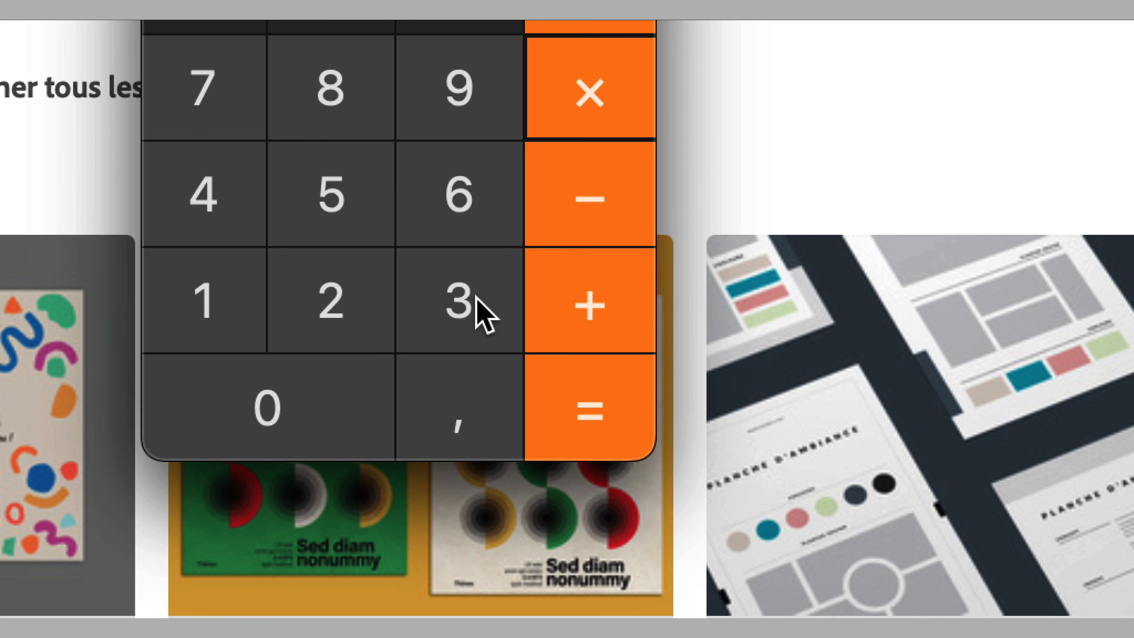
click(484, 313)
text(00)
key(Return)
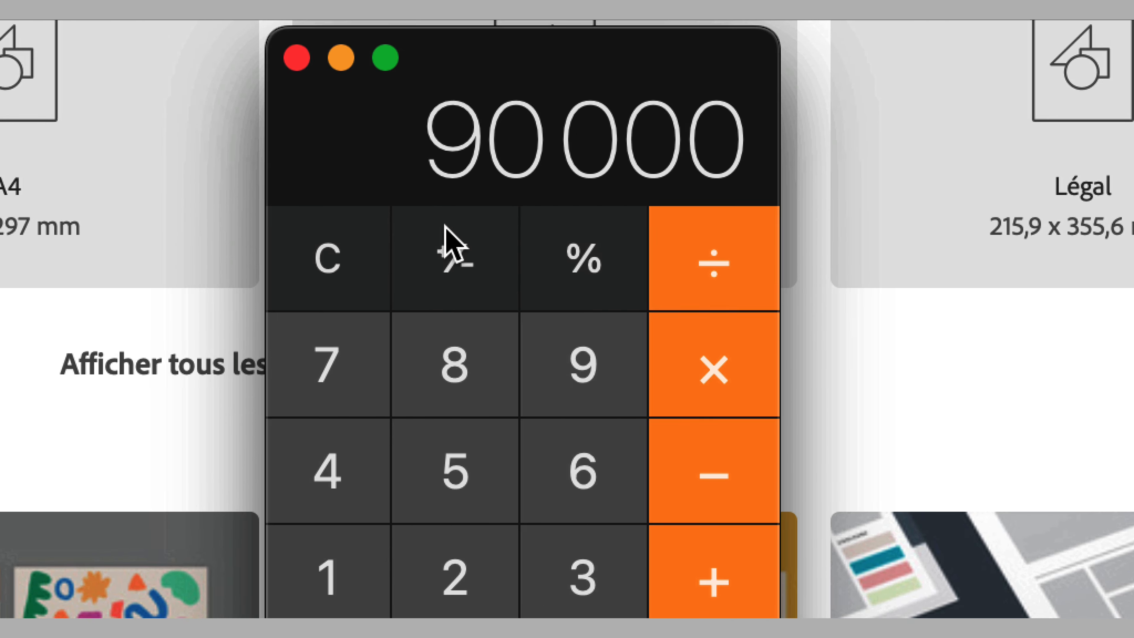
- Clear the calculator, calculate 72 x 72 and close the calculator
click(229, 288)
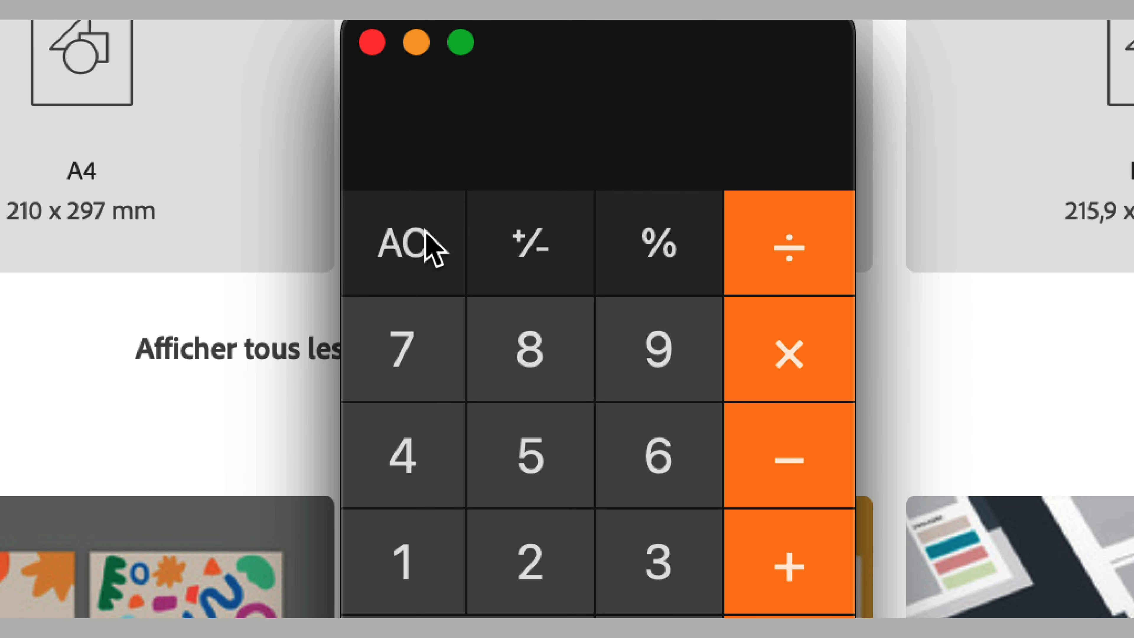
text(72)
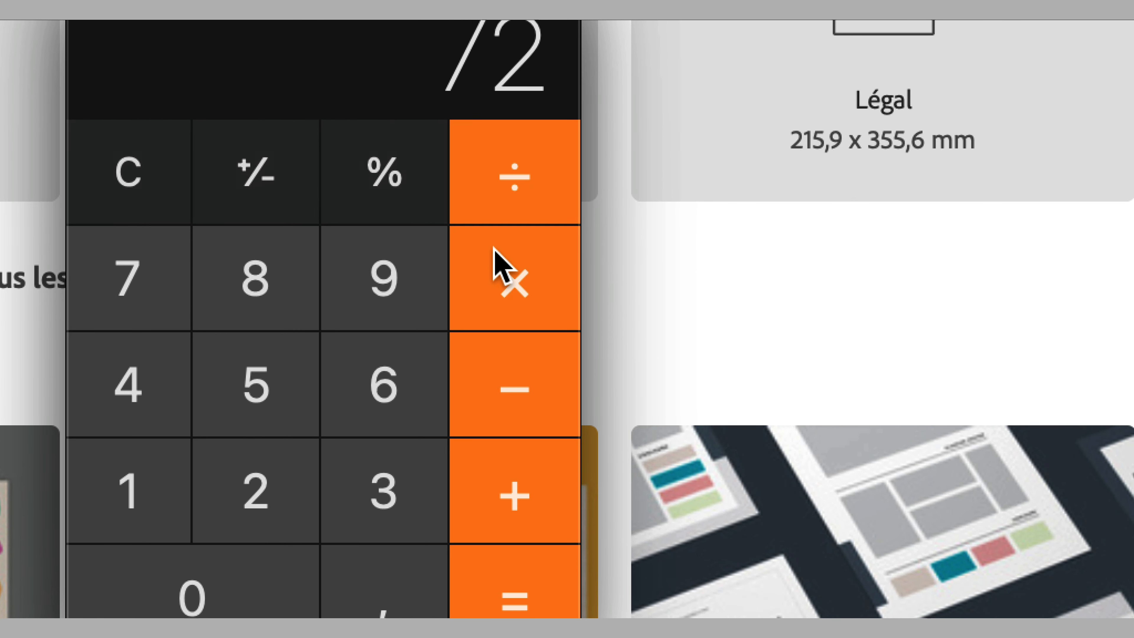
click(768, 302)
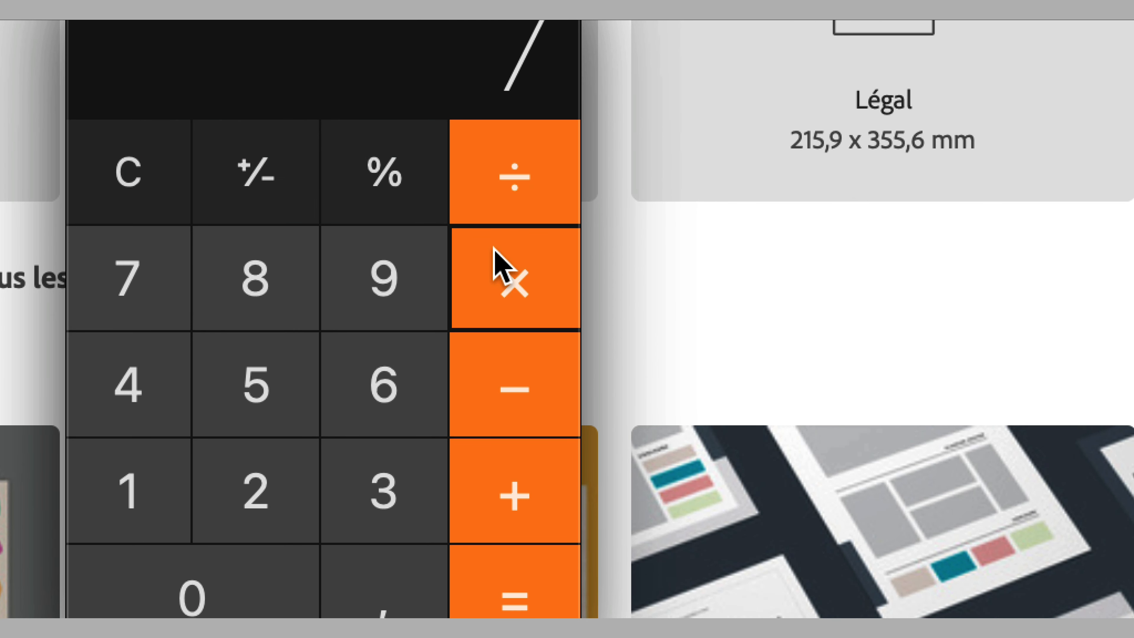
key(Return)
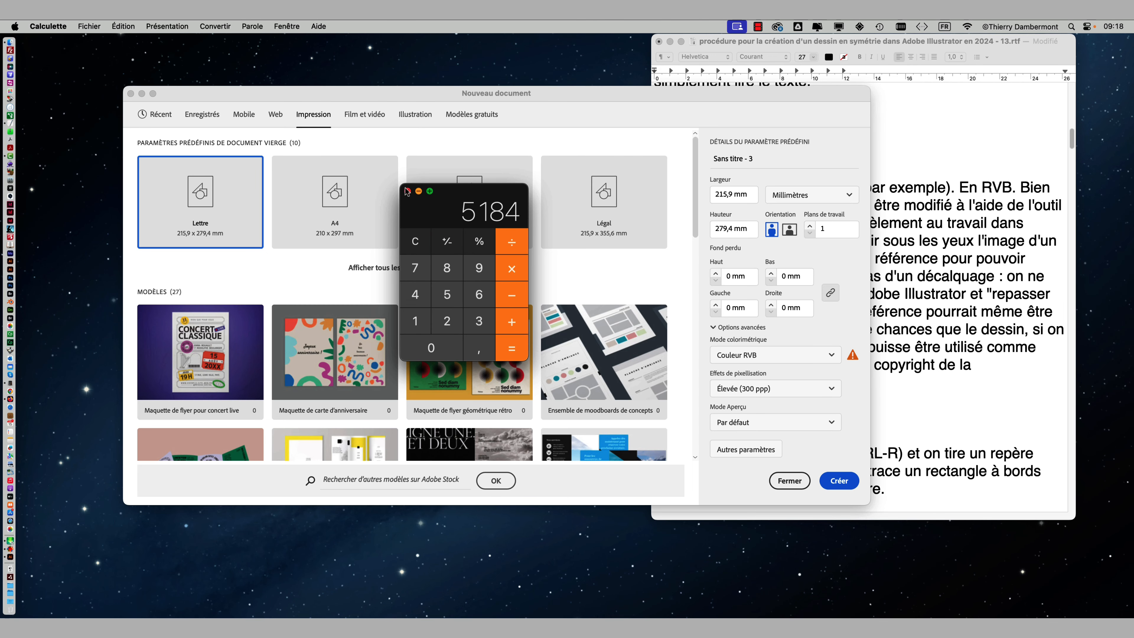
click(126, 78)
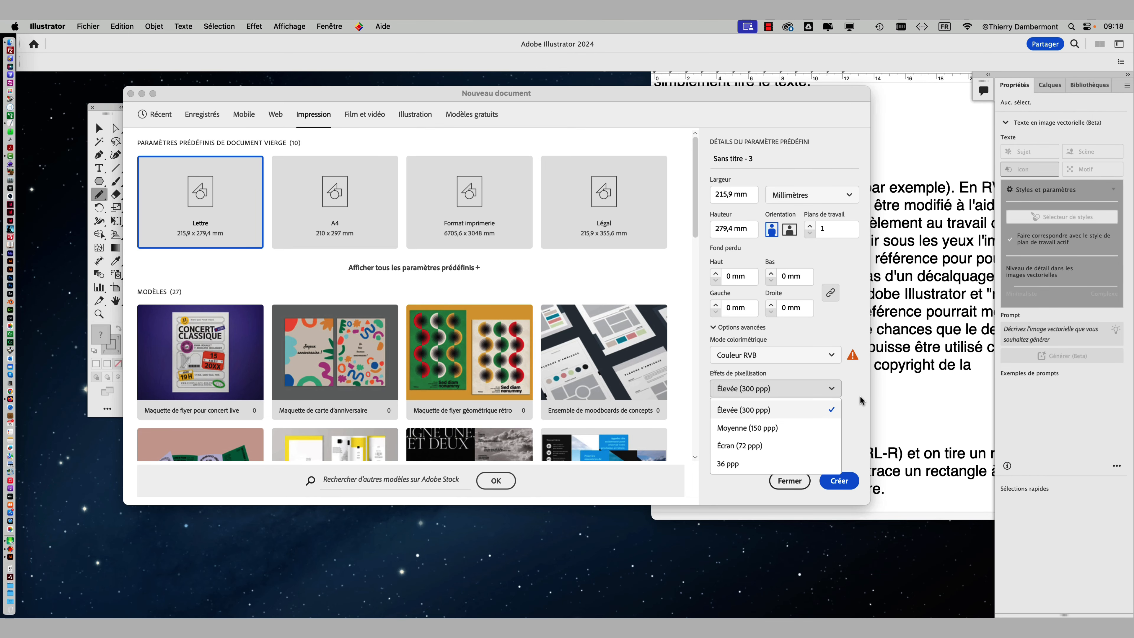
- Keep Effets de pixellisation at Élevée (300 ppp) and create the Lettre-format RGB document
click(794, 392)
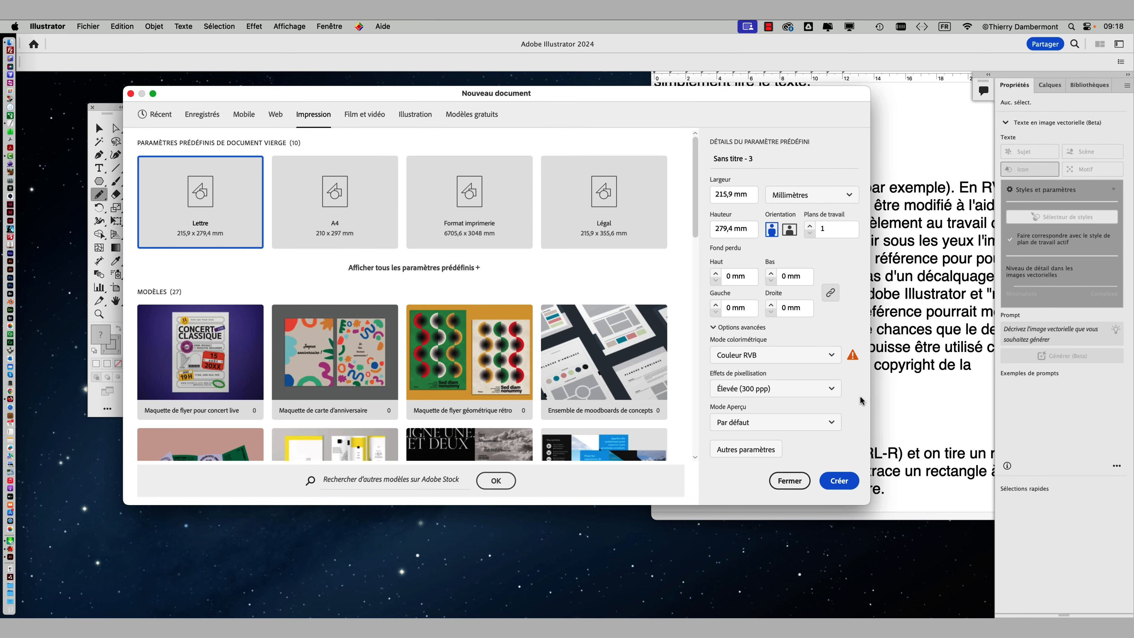
click(849, 482)
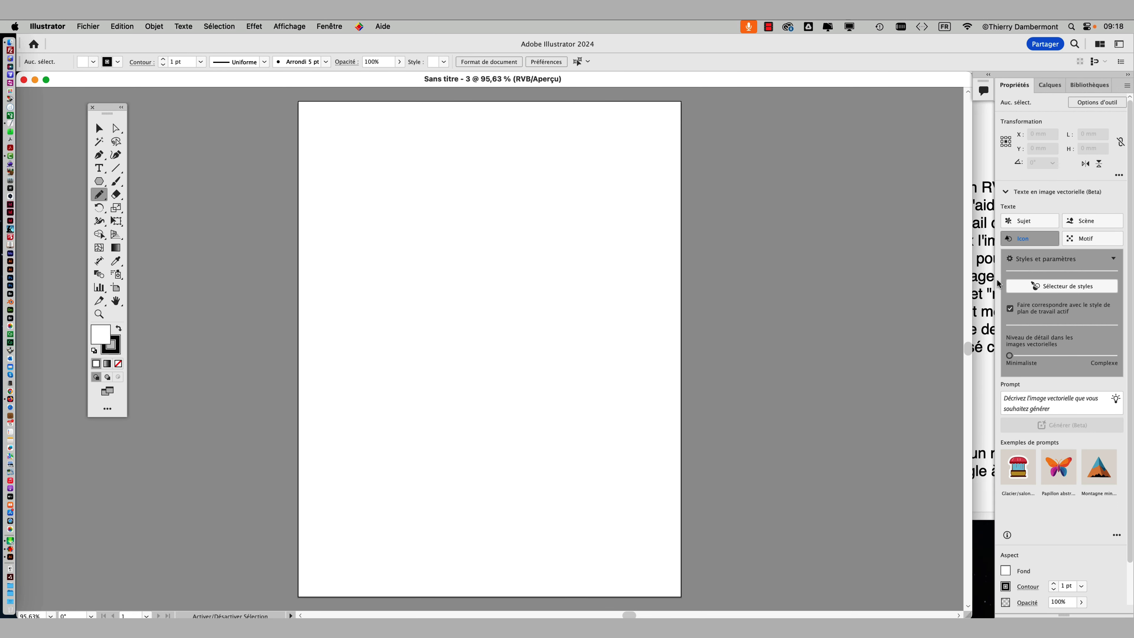
- Switch to the TextEdit procedure notes and review the note on changing the Lettre format with the Plan de travail tool
click(987, 281)
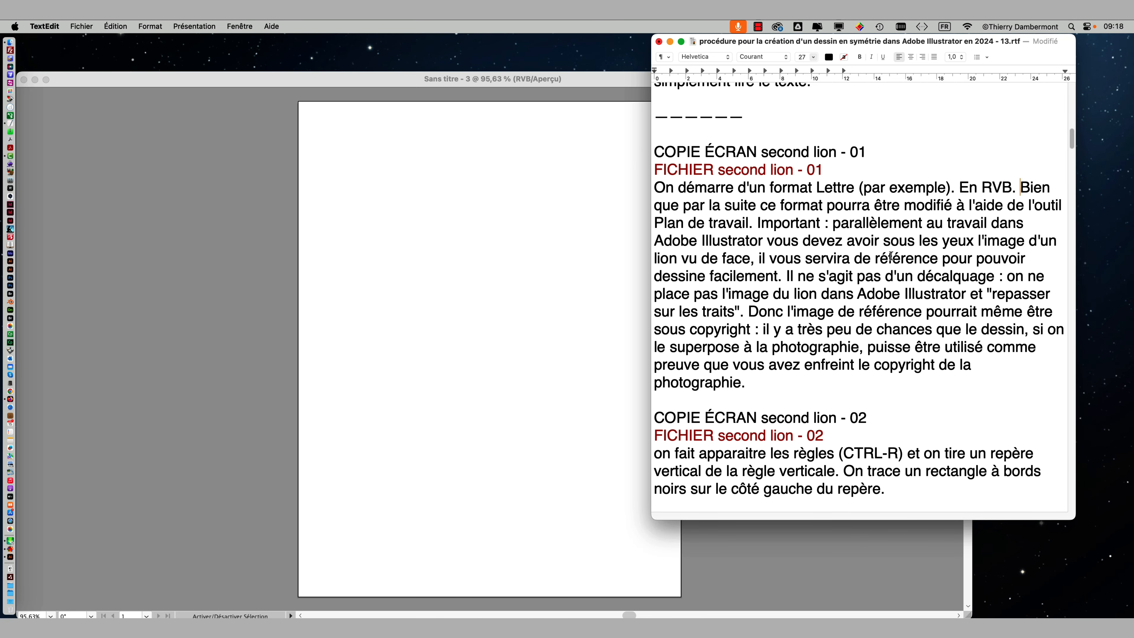
click(1017, 184)
drag(1021, 187, 1034, 205)
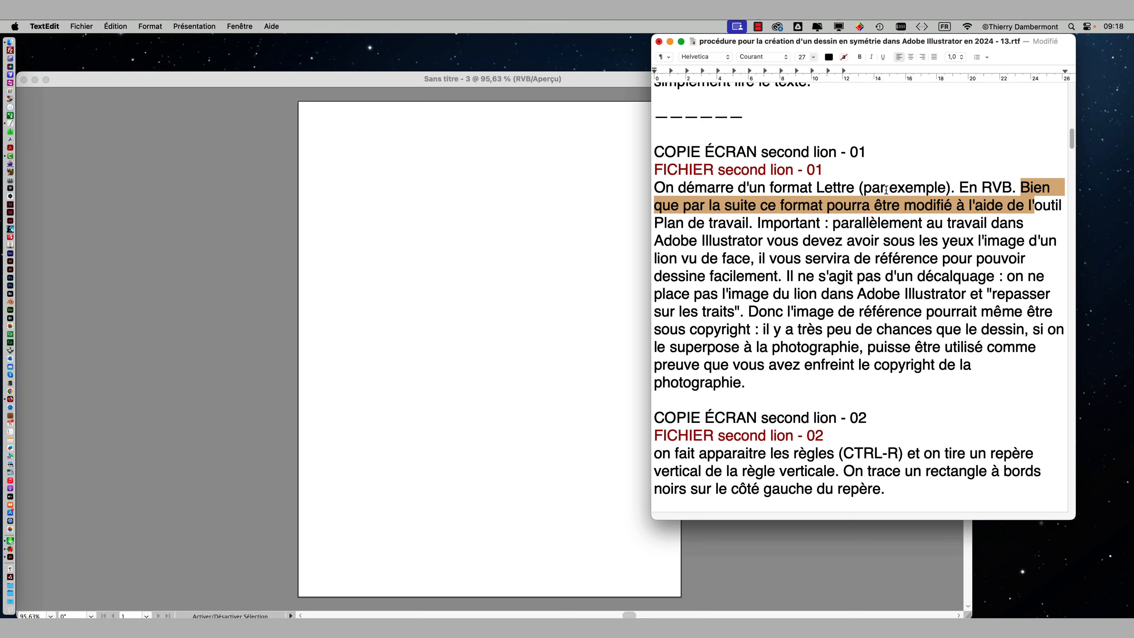
drag(856, 185, 752, 188)
drag(944, 204, 753, 219)
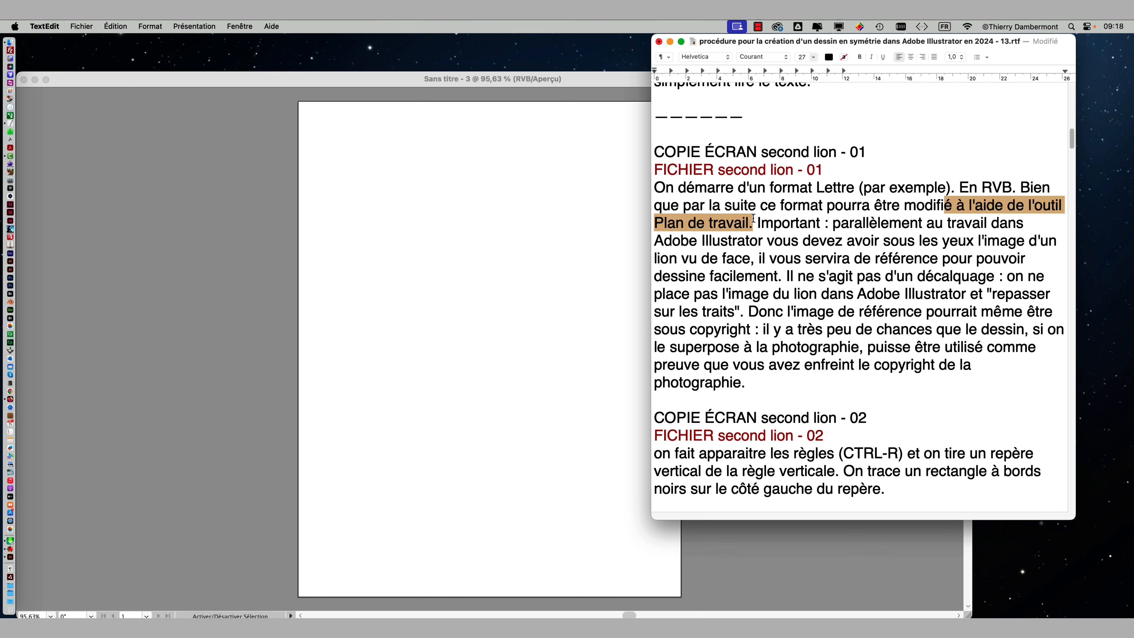
click(264, 80)
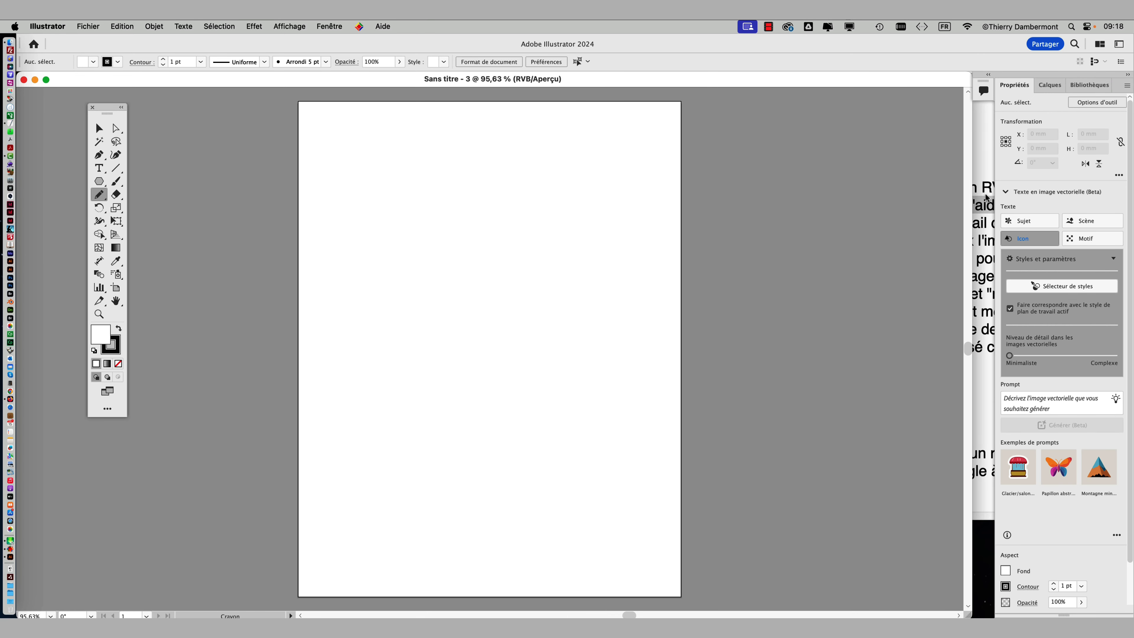
click(982, 206)
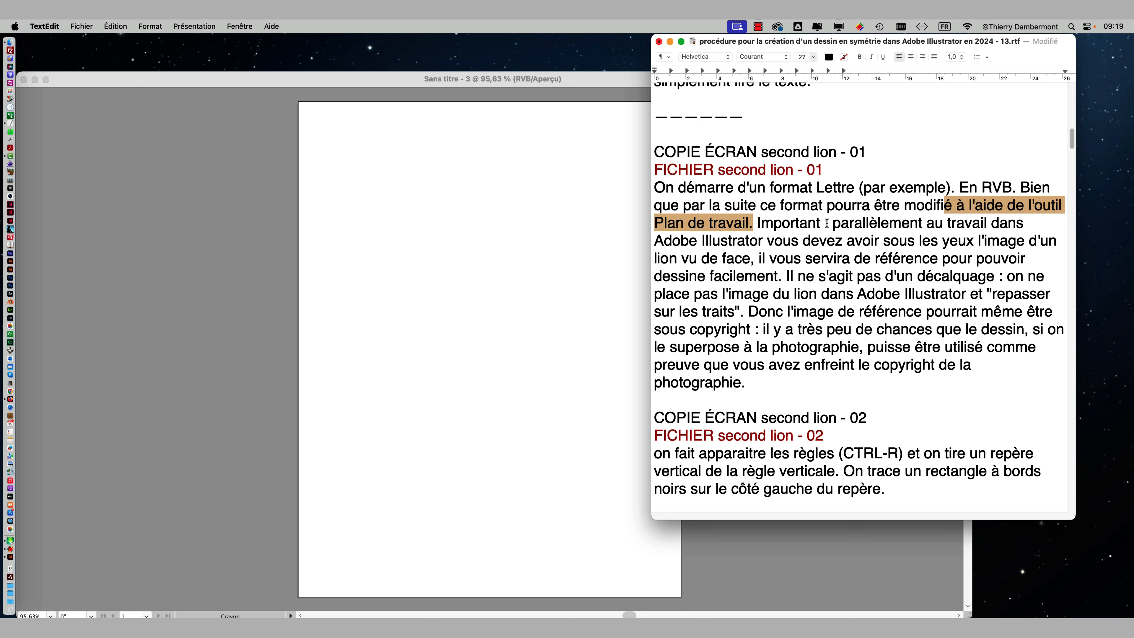
- Examine the notes on using a front-view lion image as reference without tracing it, including the copyright remarks
drag(833, 225, 811, 238)
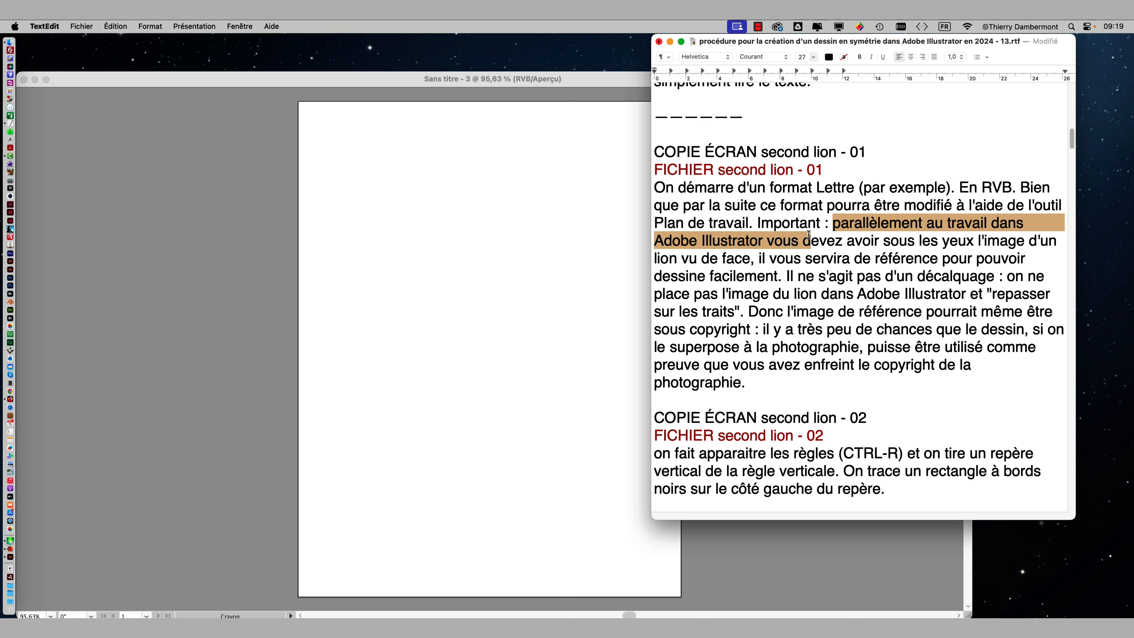
click(882, 242)
drag(897, 242, 750, 255)
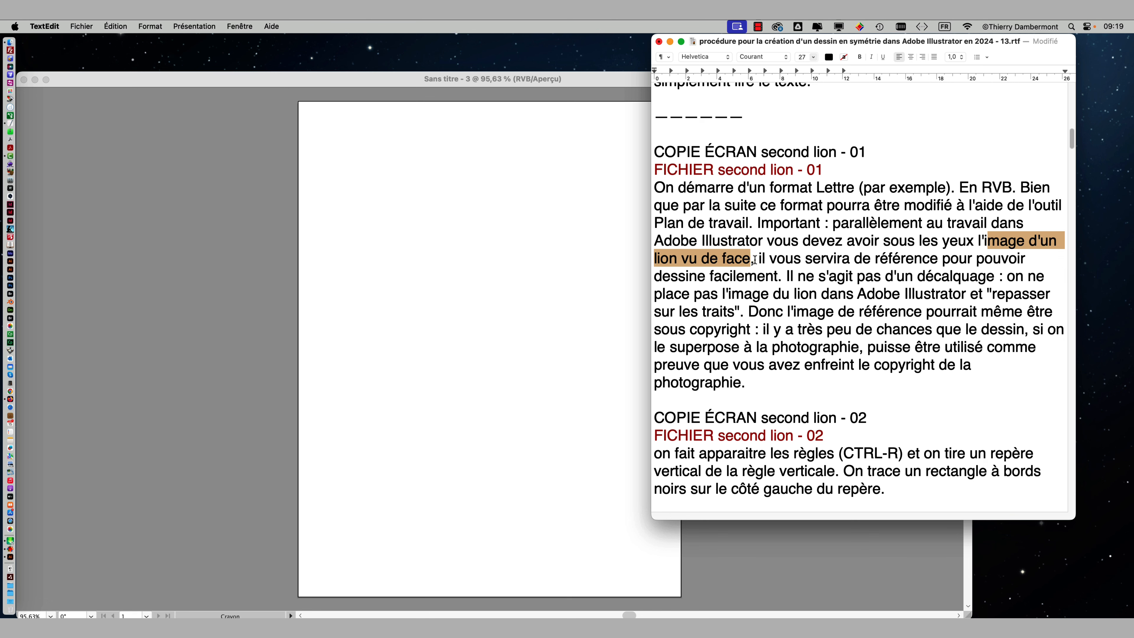
click(755, 259)
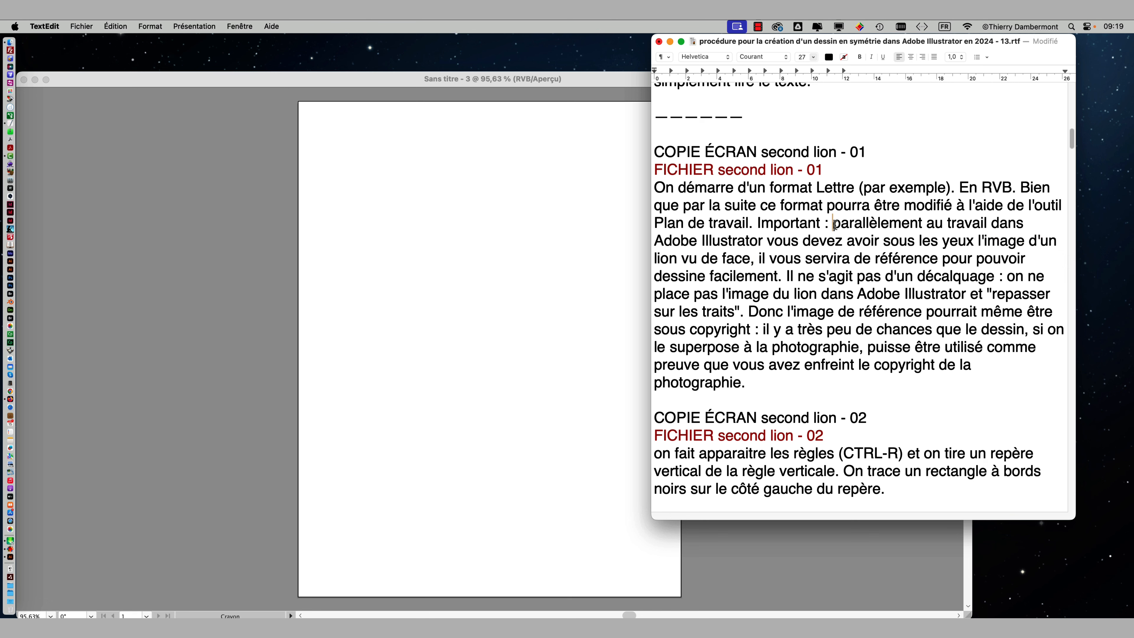
drag(833, 223, 752, 253)
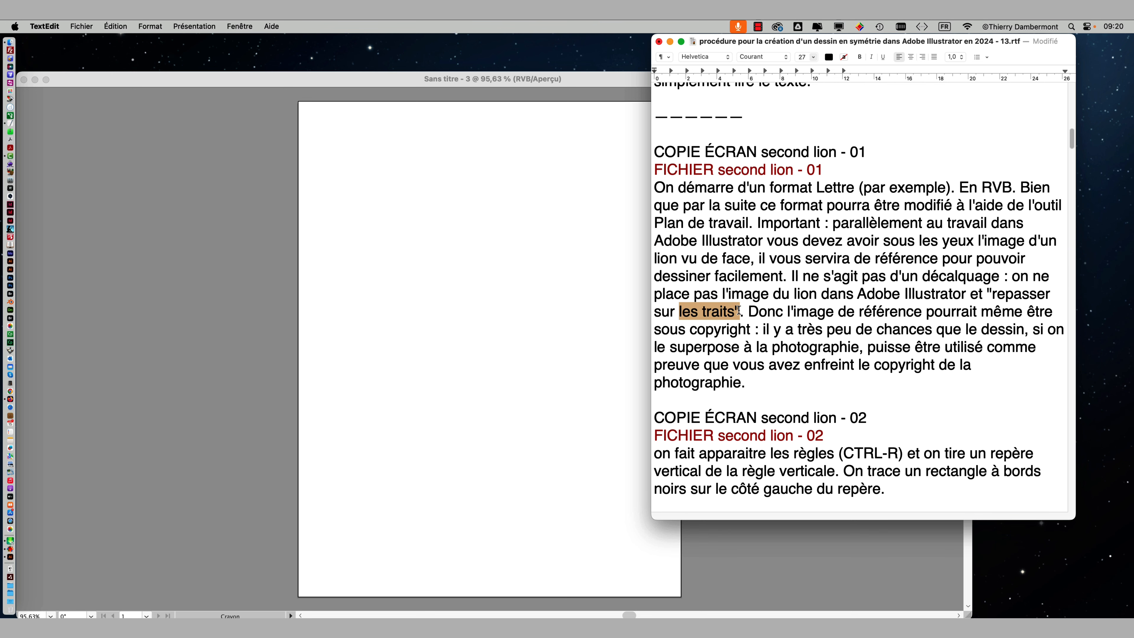
click(751, 310)
drag(751, 310, 1016, 332)
drag(694, 347, 883, 365)
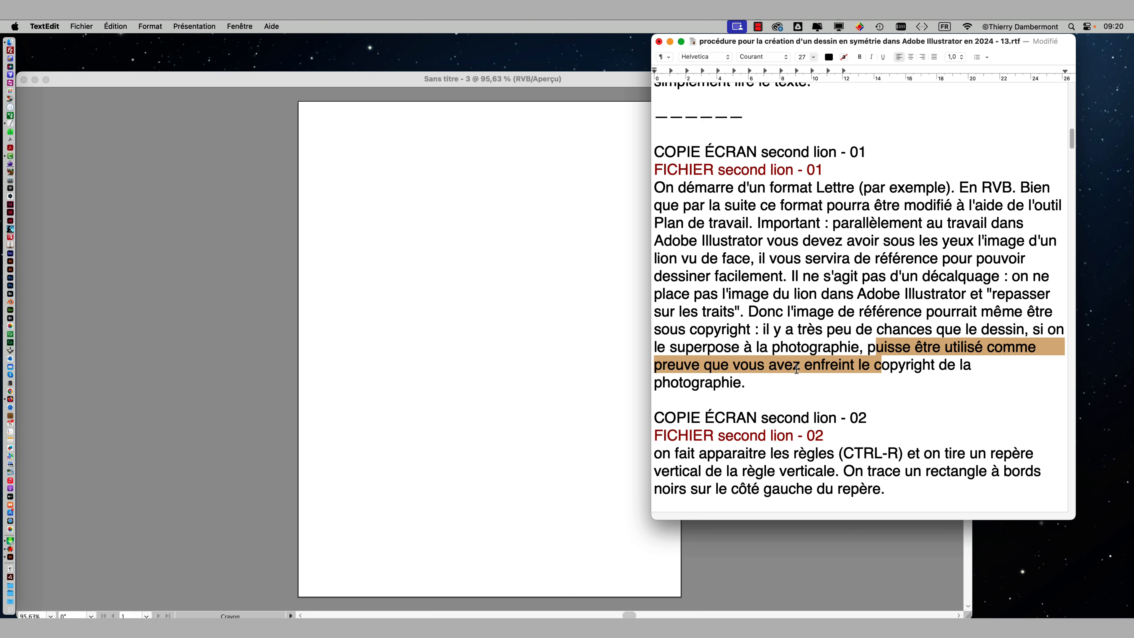
drag(777, 365, 968, 365)
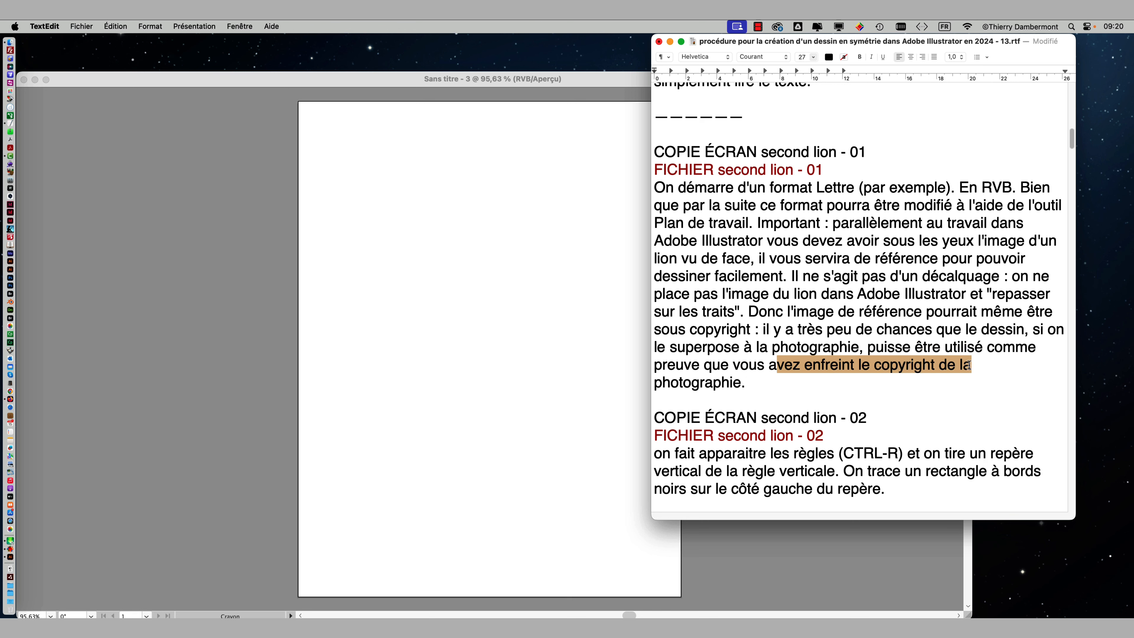
drag(728, 384, 669, 348)
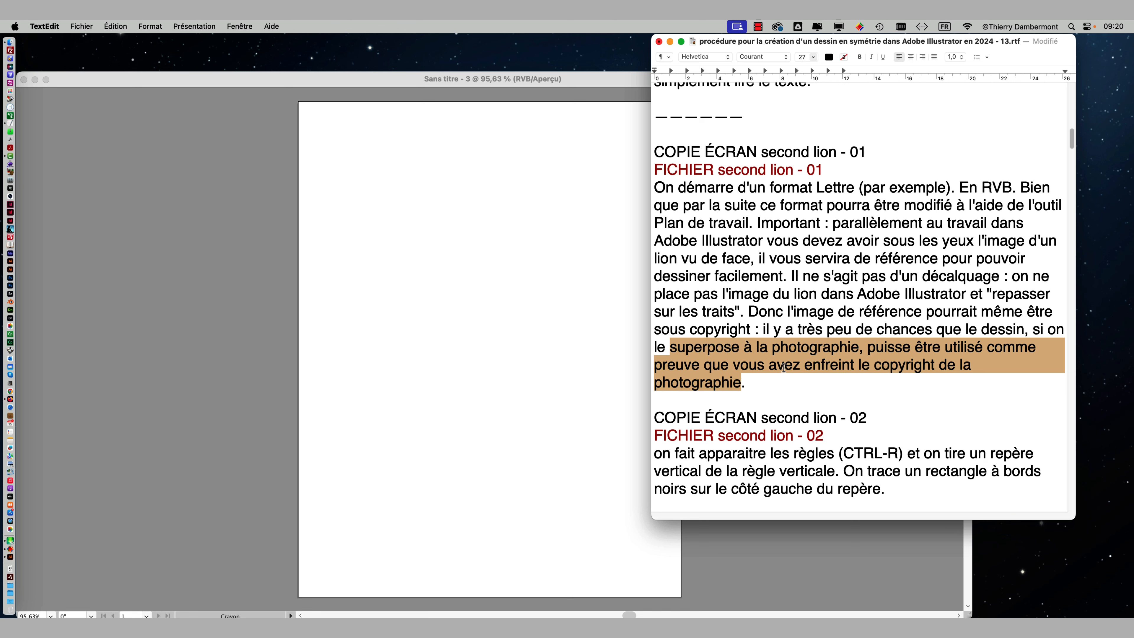
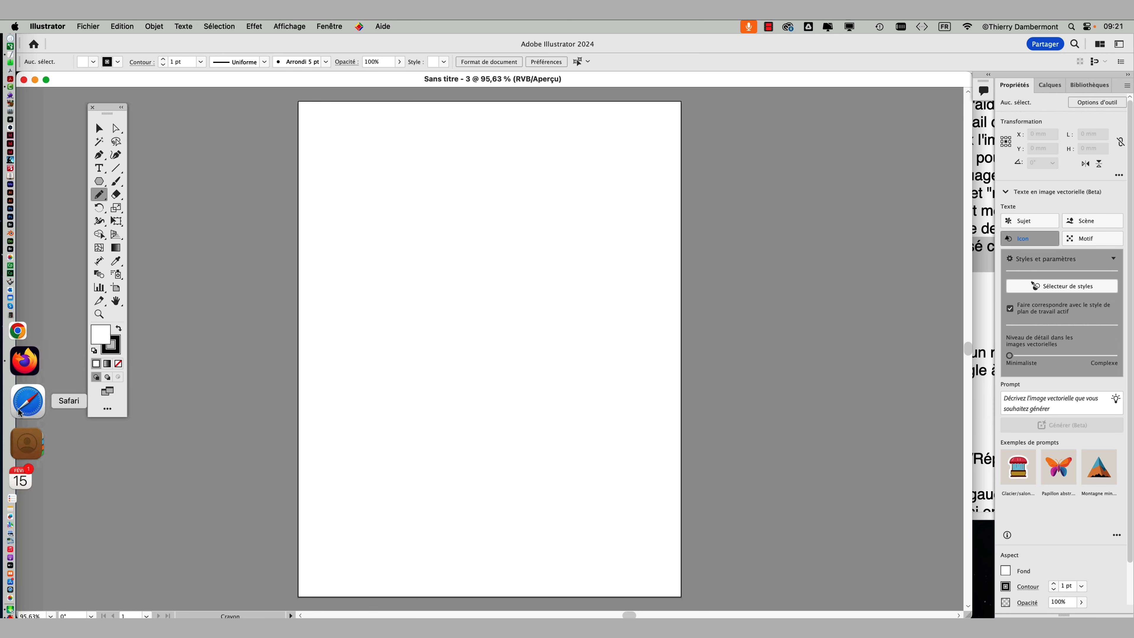
- Switch to Firefox, widen its window to span the screen, and open the Bing home page
click(26, 400)
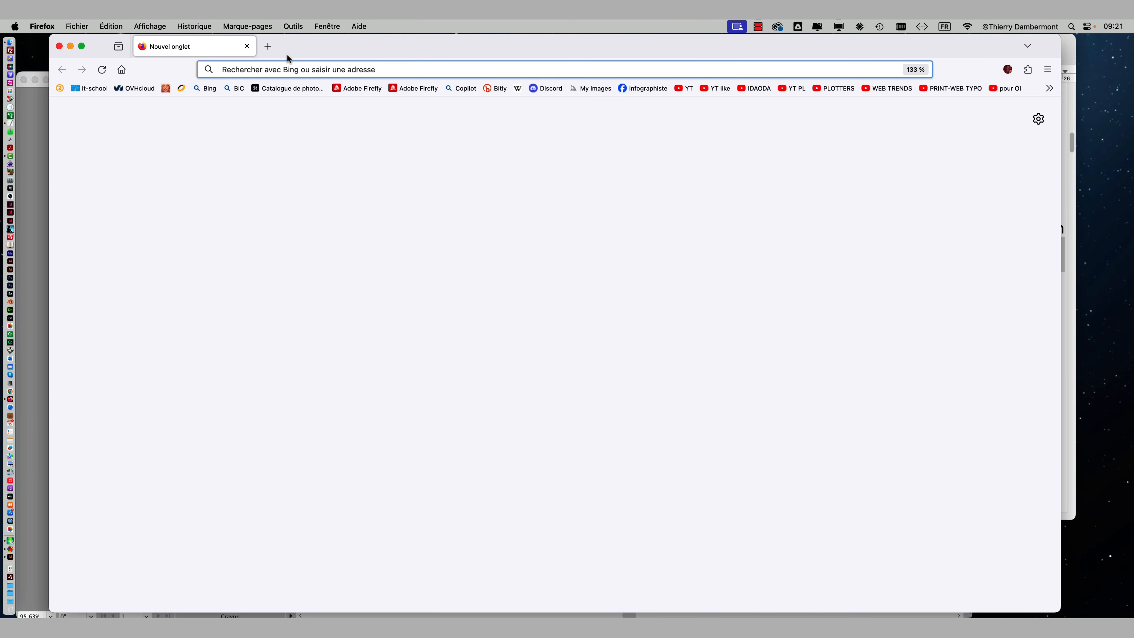
drag(306, 51, 268, 48)
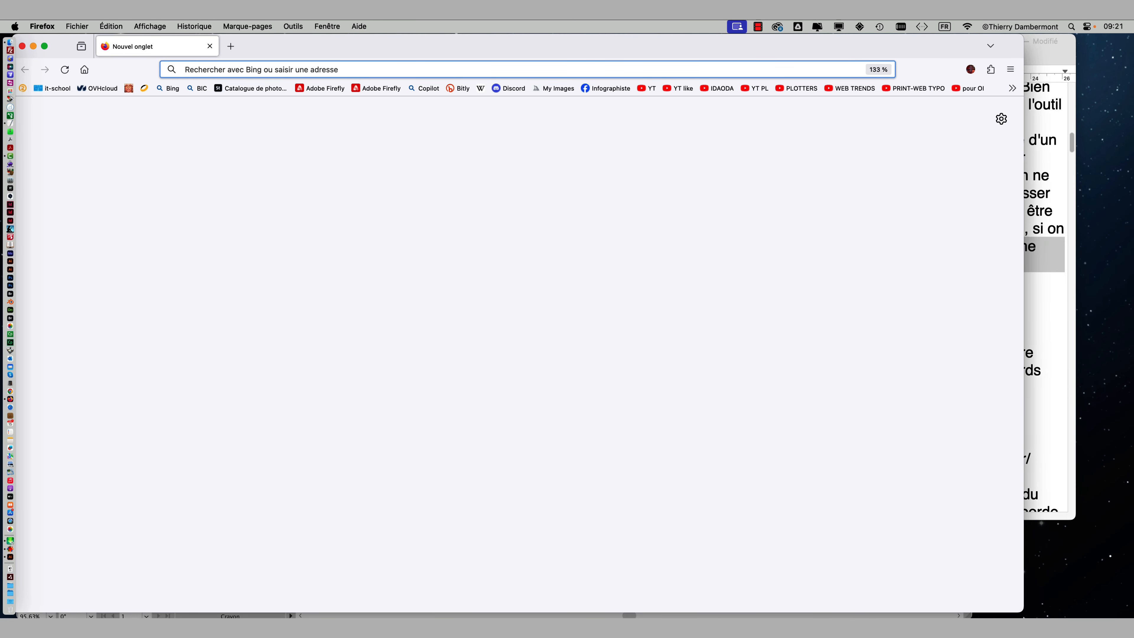
drag(1022, 613, 1131, 616)
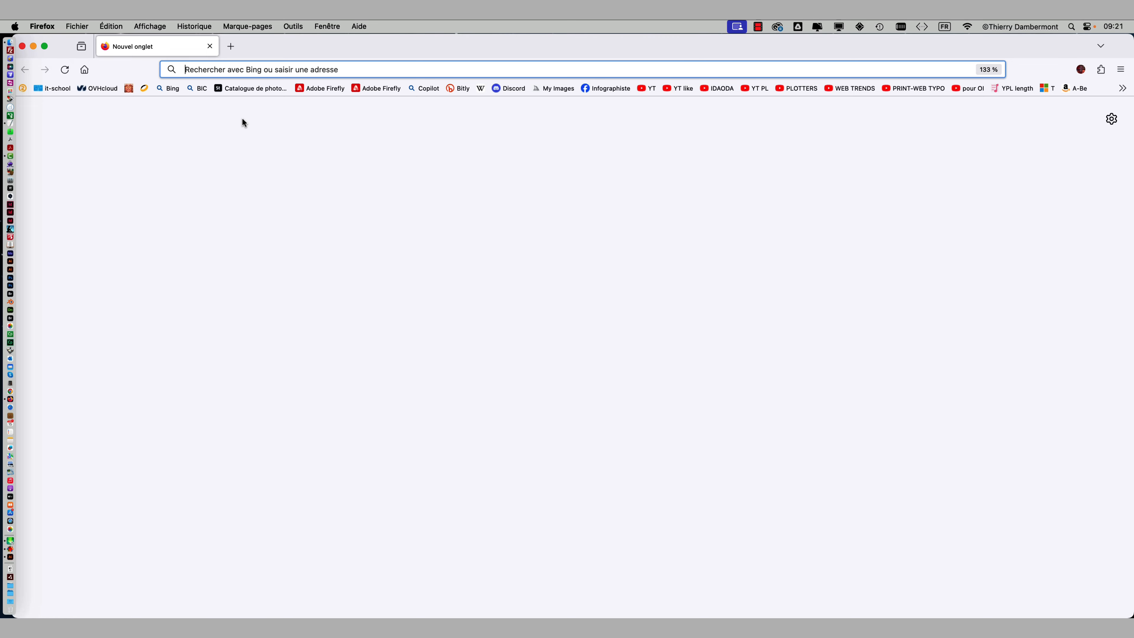
click(174, 86)
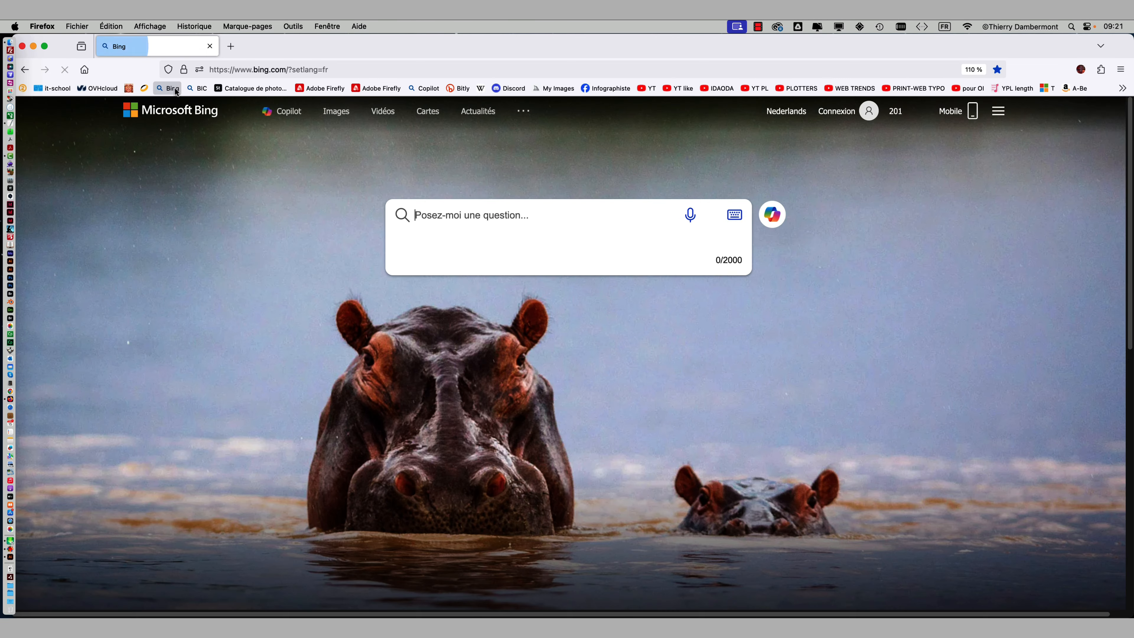
- Search Bing Images for "lion face view" and look through the results for front-facing lion photos
click(434, 214)
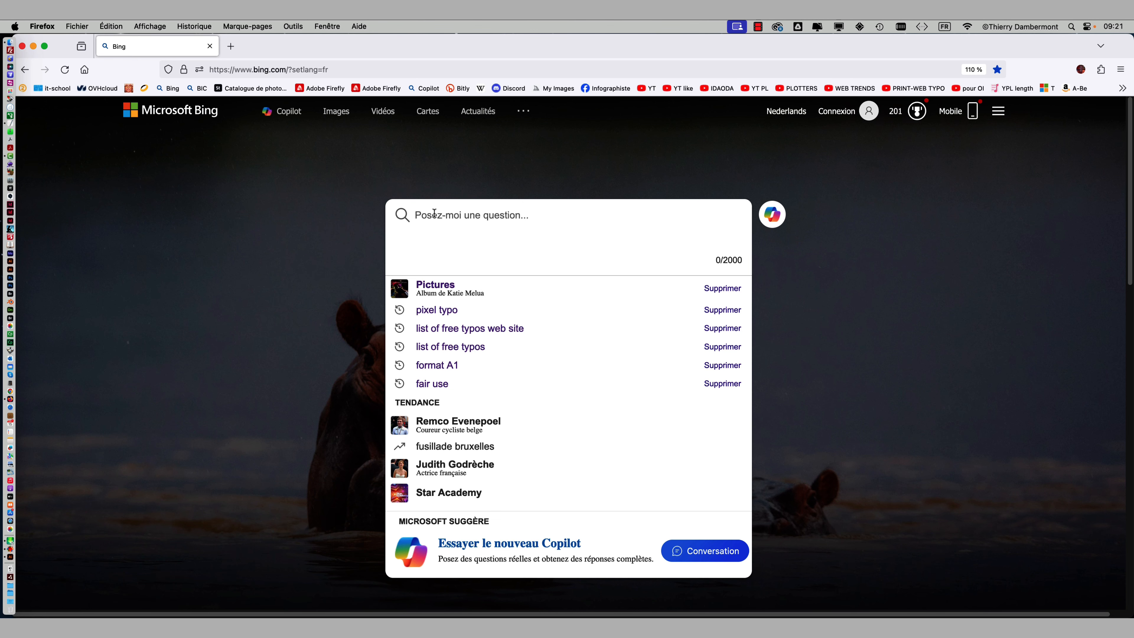
text(lion face vie)
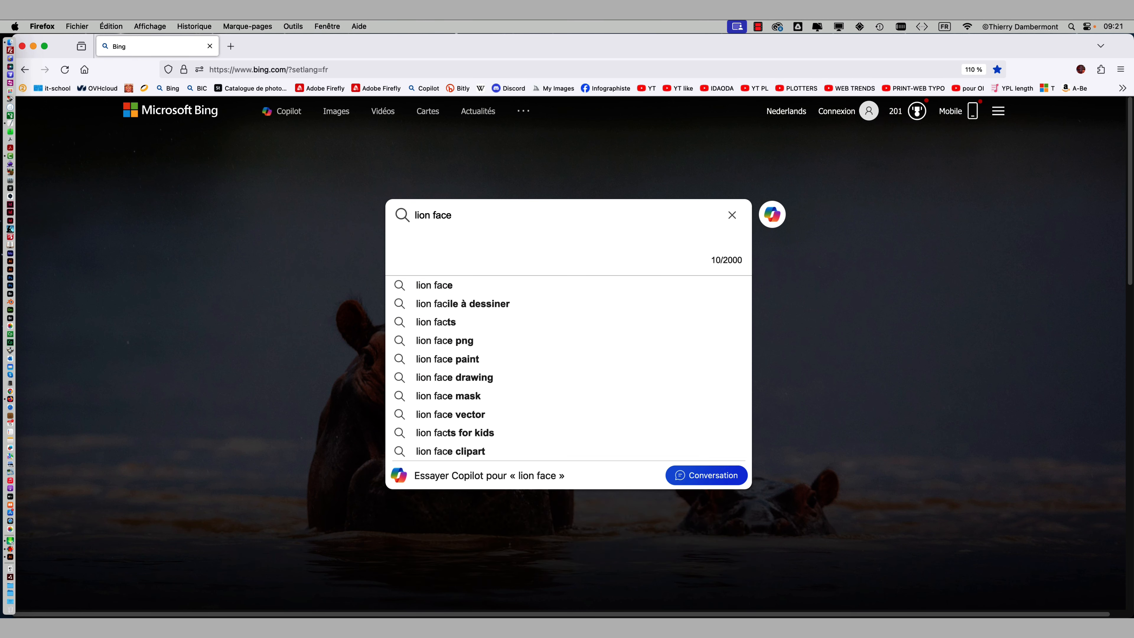
text(w)
key(Return)
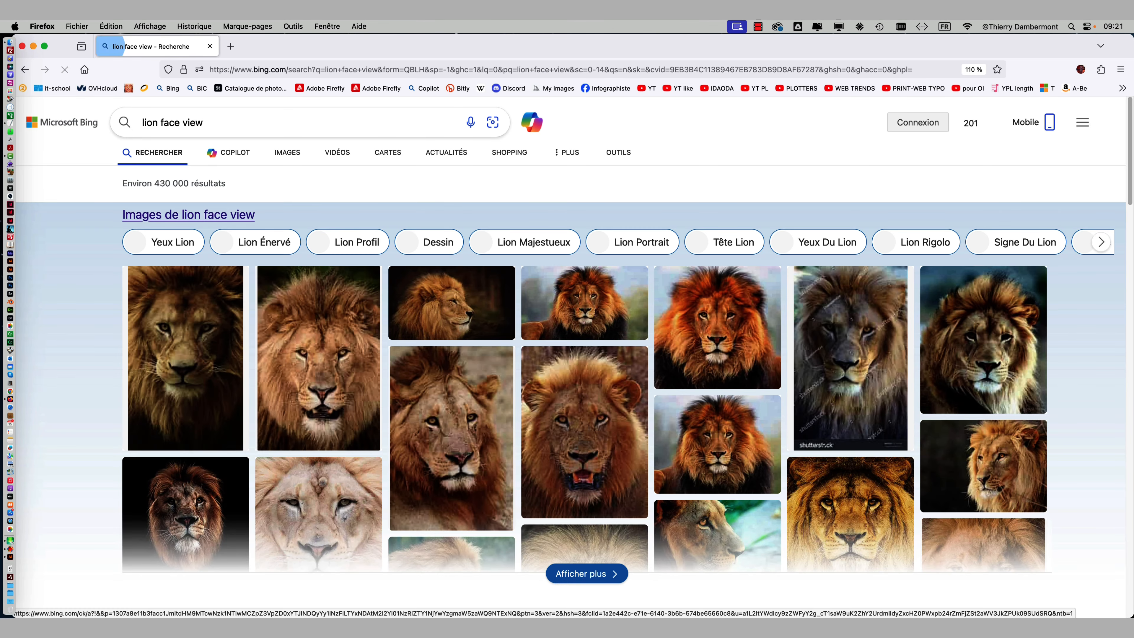
click(289, 153)
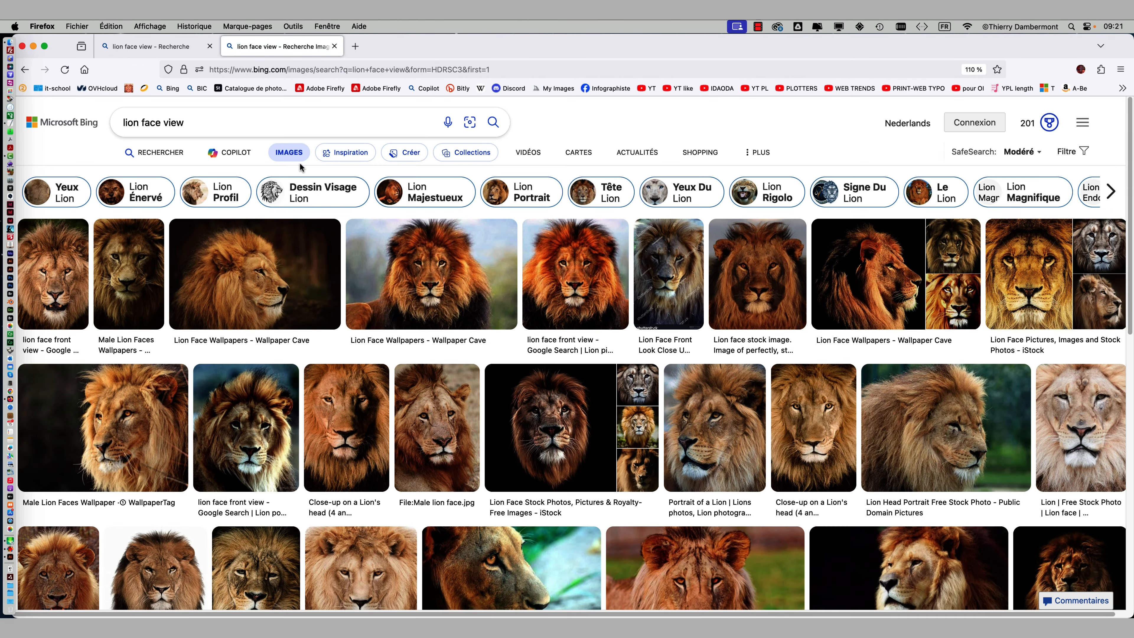
scroll(719, 268, down, 6)
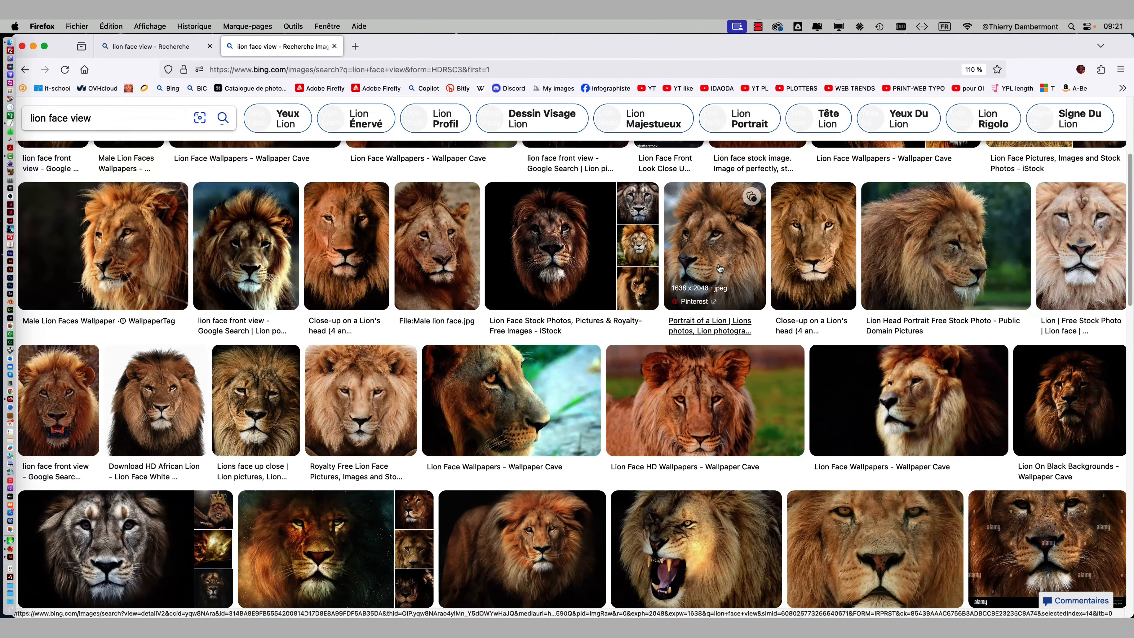
scroll(720, 267, down, 5)
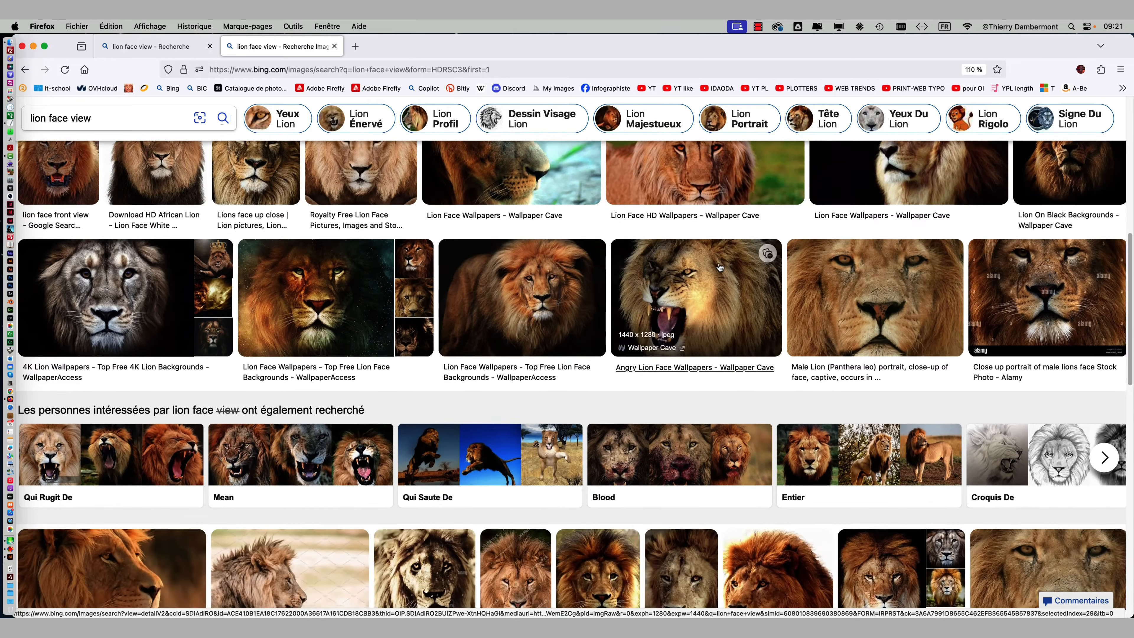
scroll(720, 267, down, 5)
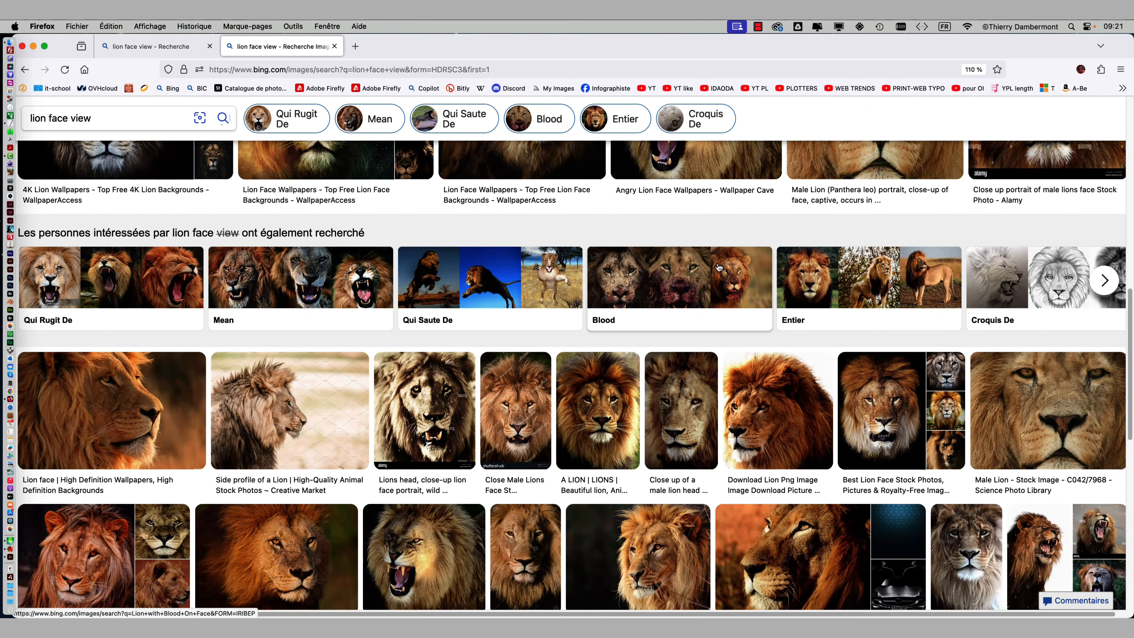
scroll(717, 261, up, 10)
scroll(716, 259, up, 5)
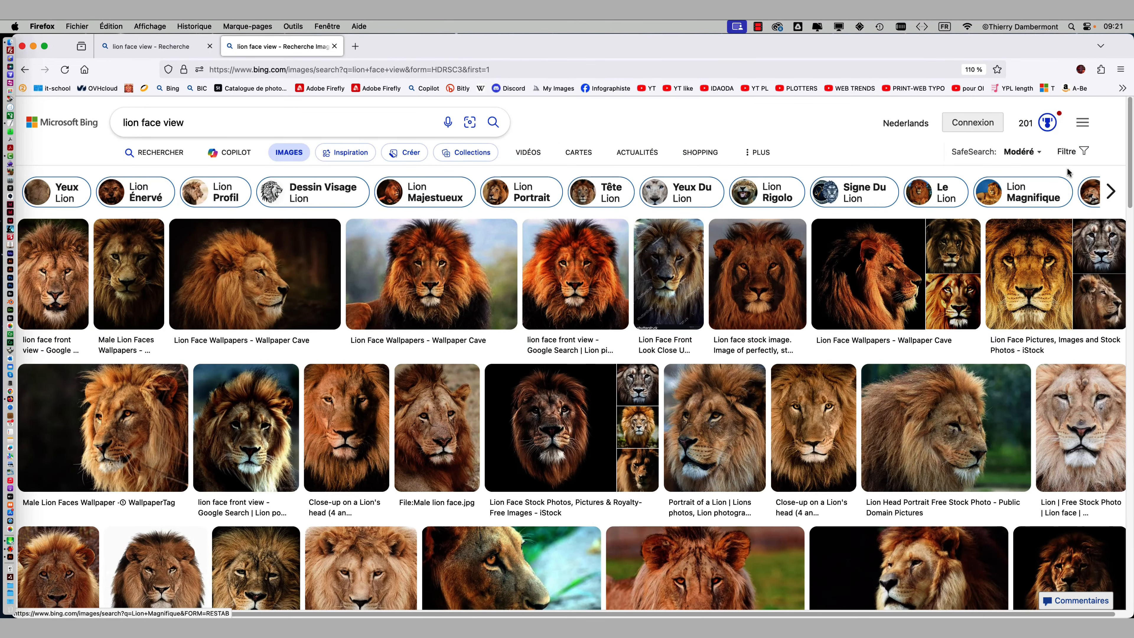
- Filter the lion images by the Domaine public licence and look through the filtered results
click(1072, 152)
click(473, 179)
click(484, 236)
scroll(595, 307, down, 2)
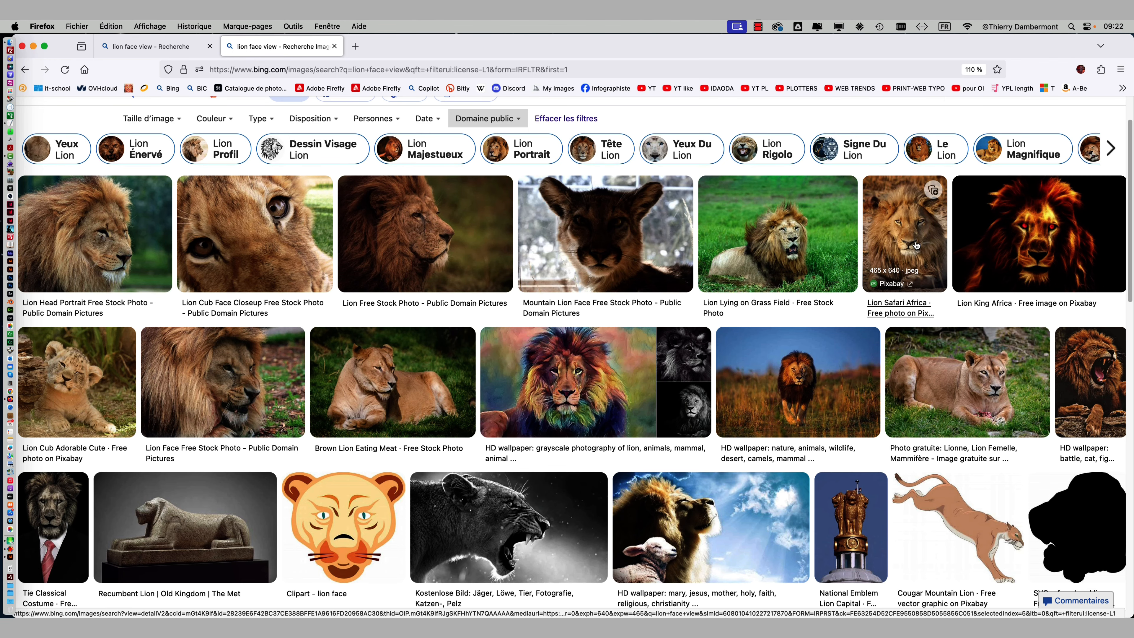
scroll(915, 244, down, 5)
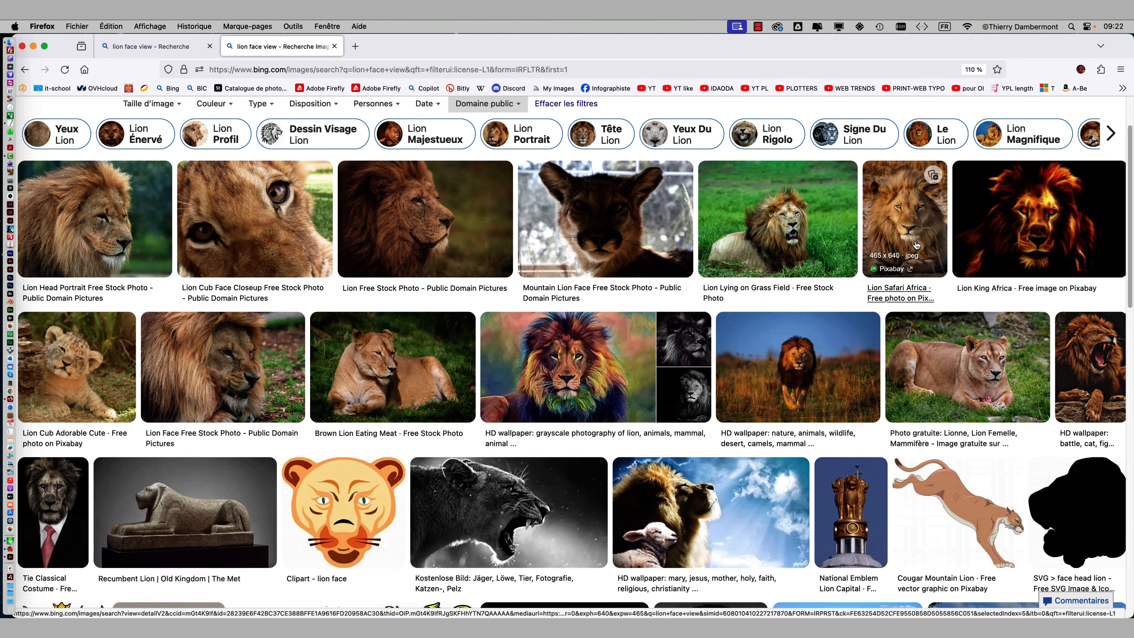
scroll(915, 245, up, 10)
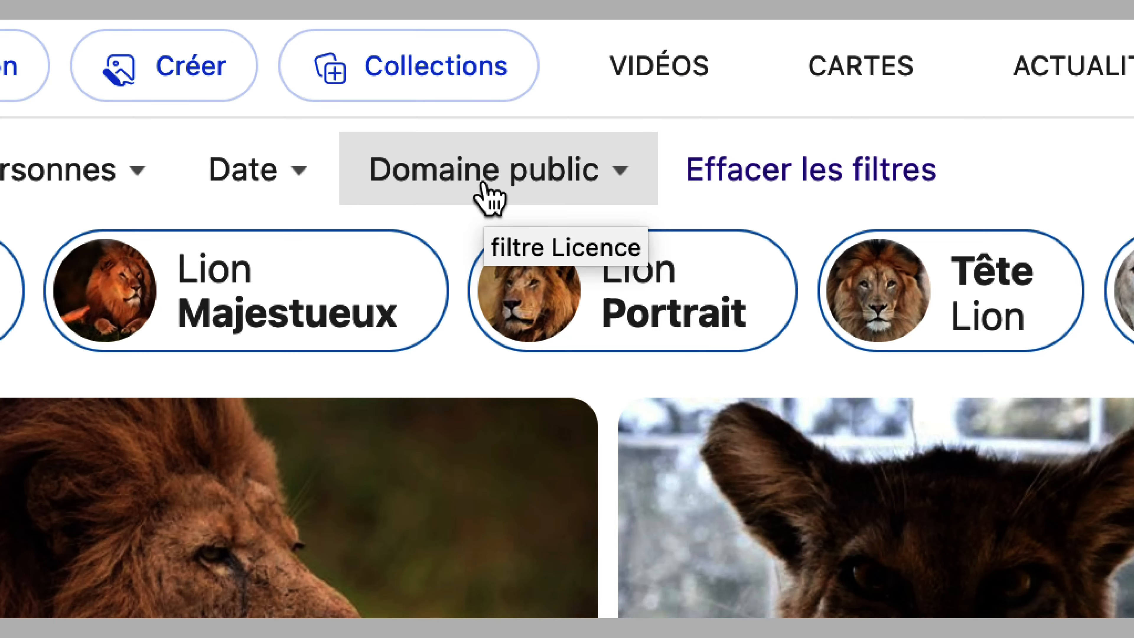
- Change the licence filter to Toutes les licences Creative Commons and look through the lion images for a front view
click(485, 186)
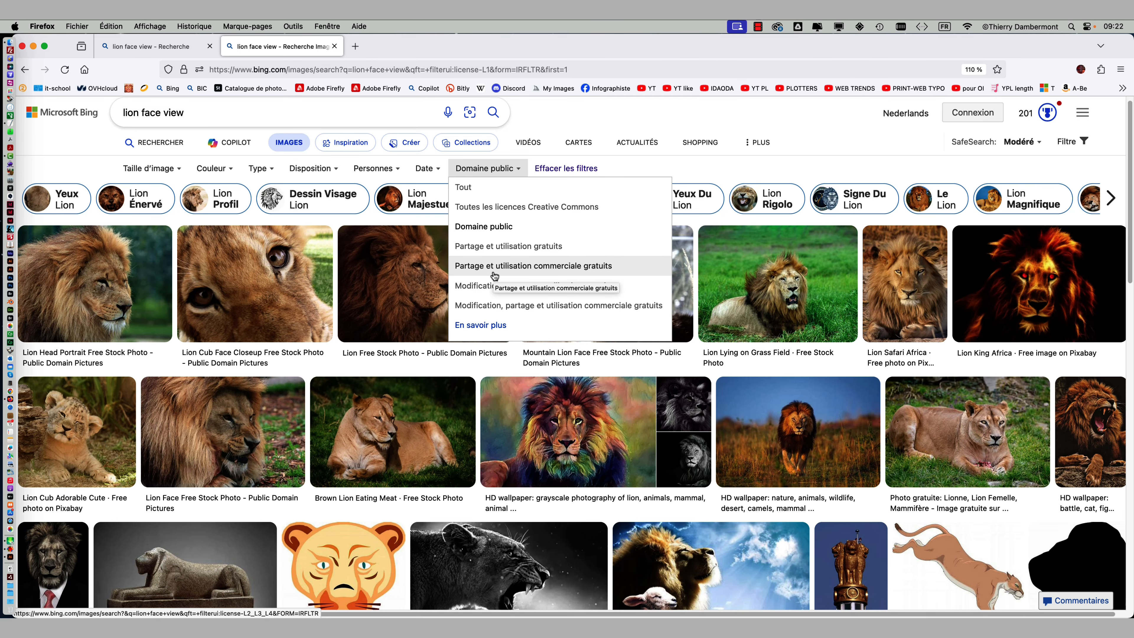
scroll(495, 294, down, 1)
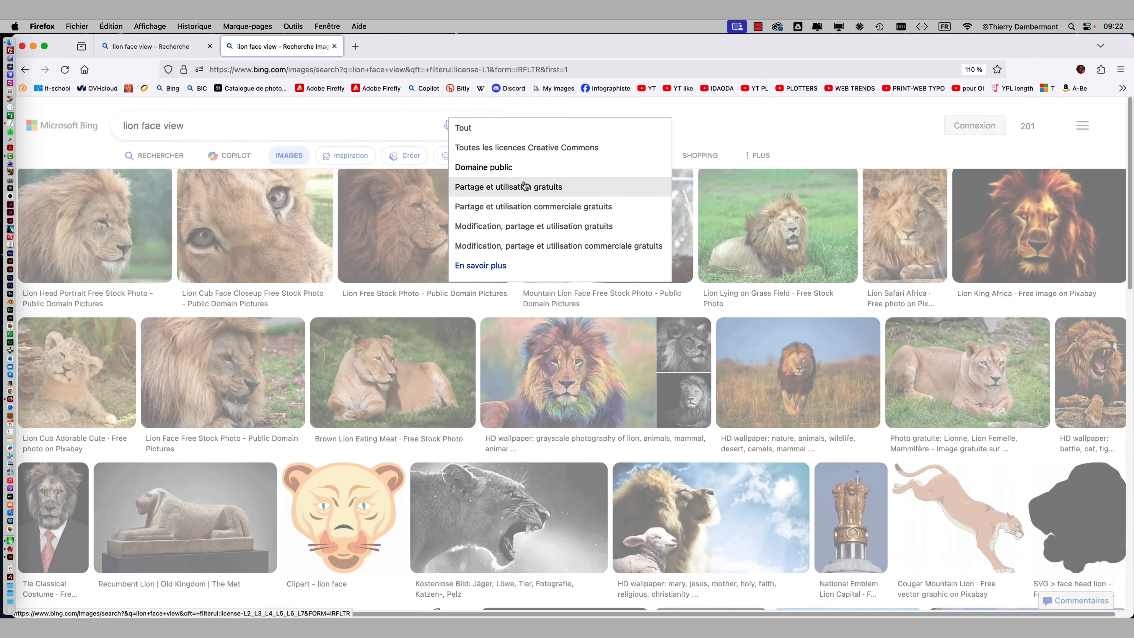
click(524, 178)
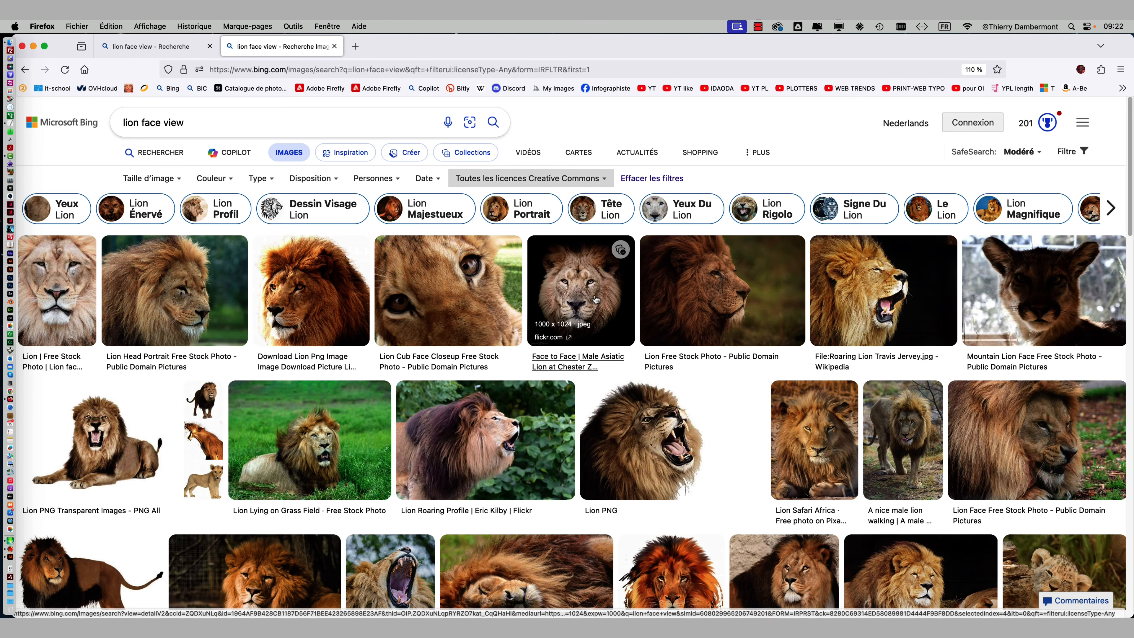
scroll(597, 300, down, 2)
scroll(596, 300, down, 5)
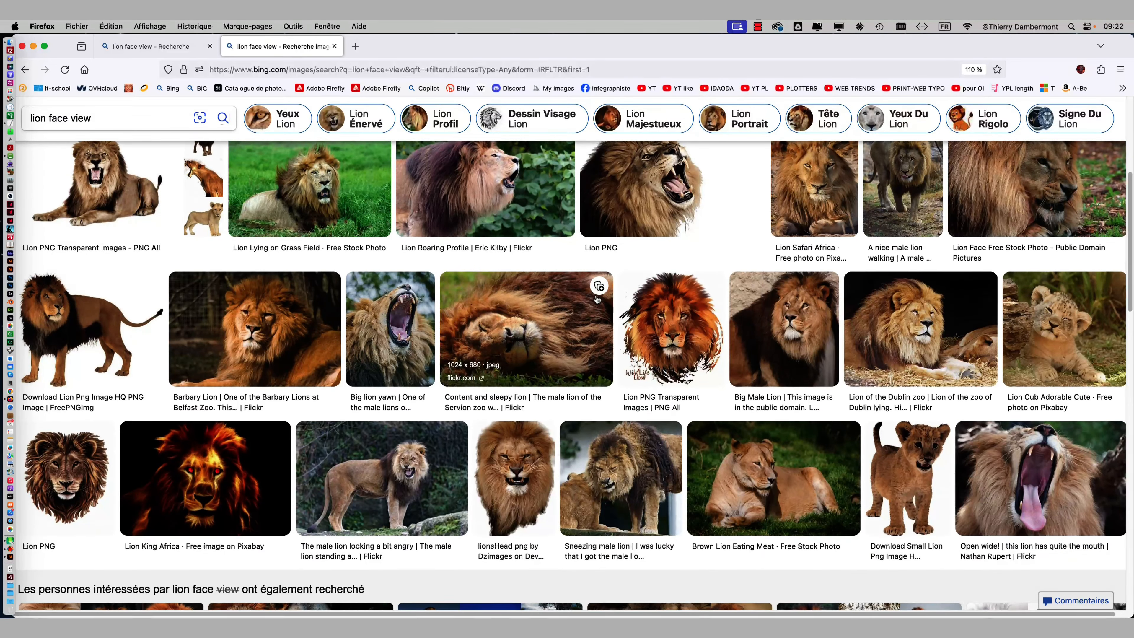
click(599, 296)
scroll(714, 290, up, 2)
- Open the Lion Safari Africa photo at full size and save it as lion-2923947_640.jpg in the SYMÉTRIE ET PEINTURE DYNAMIQUE ET MOTIFS ET DÉGRADÉS folder
click(824, 281)
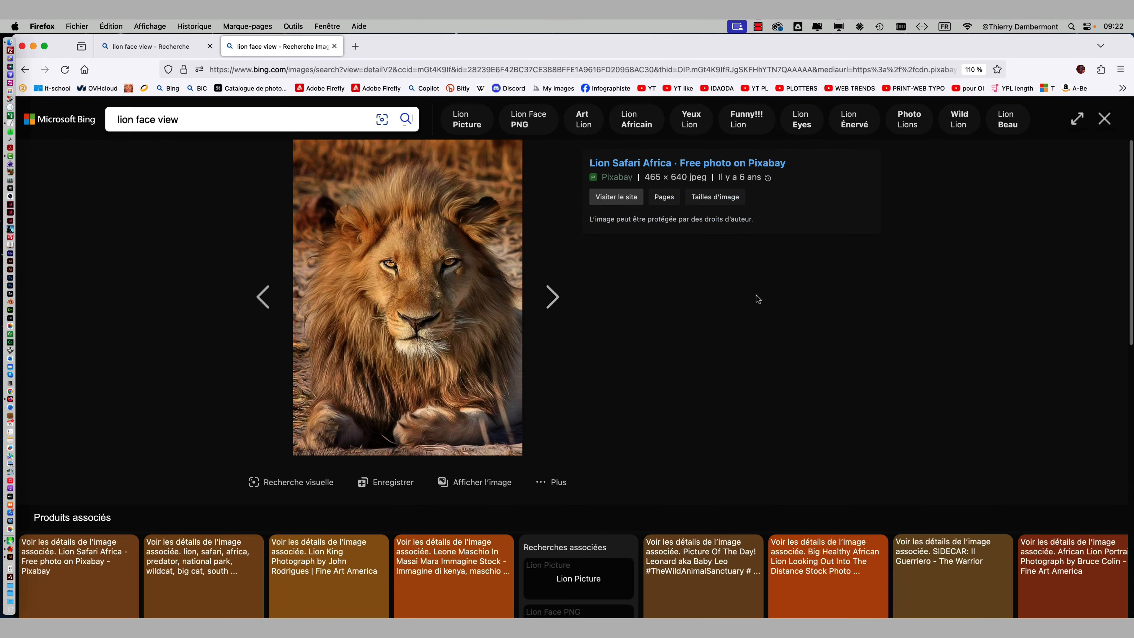
click(478, 483)
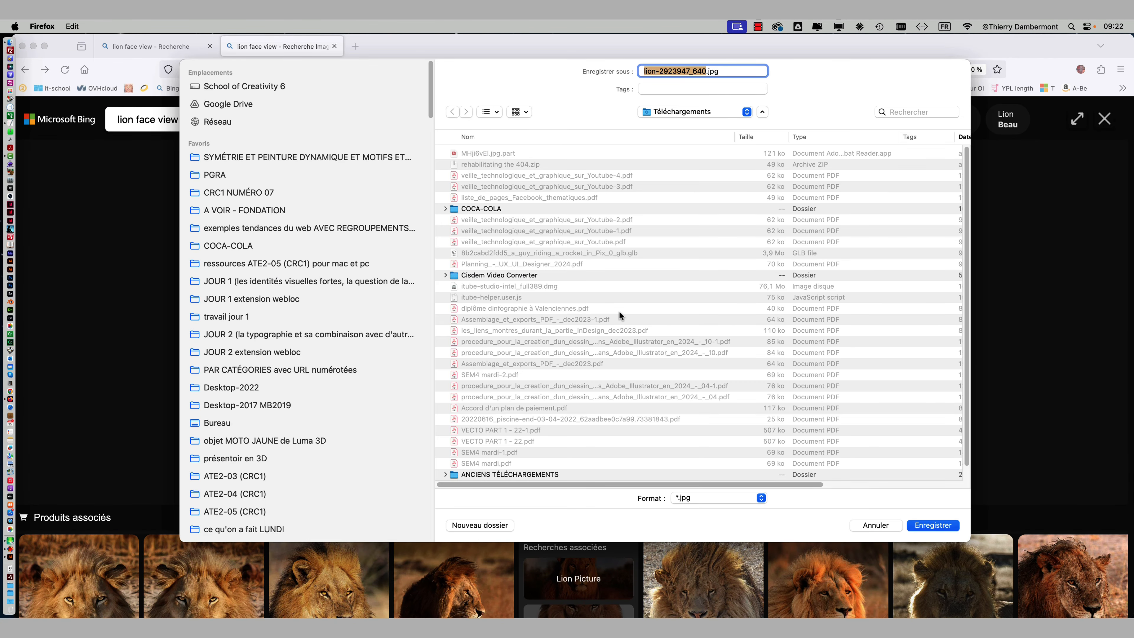
click(307, 157)
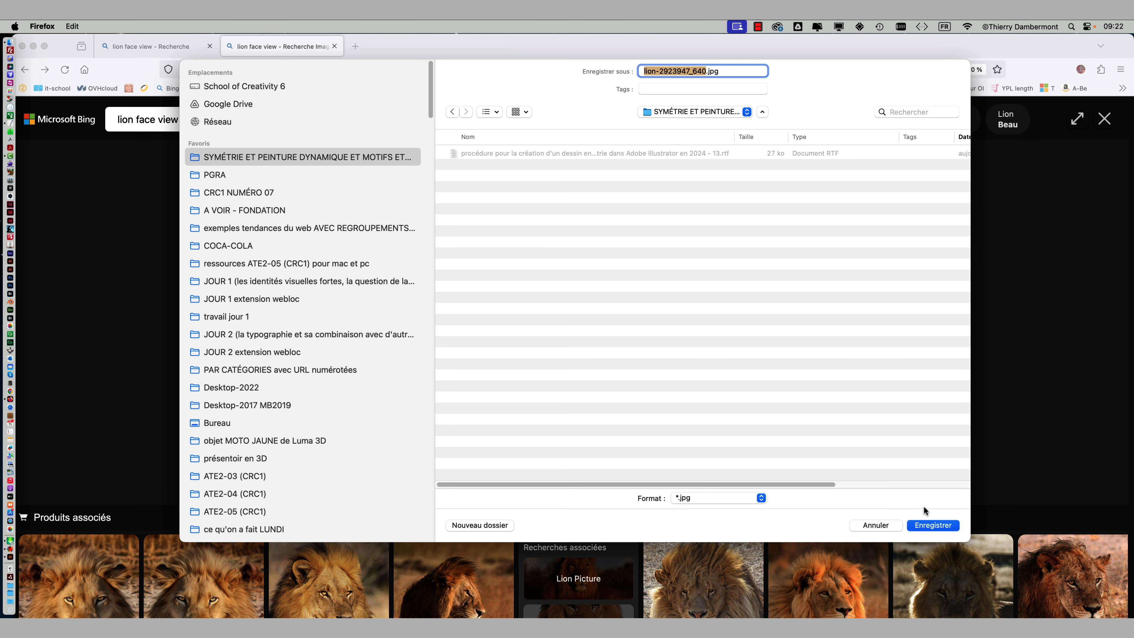
click(925, 523)
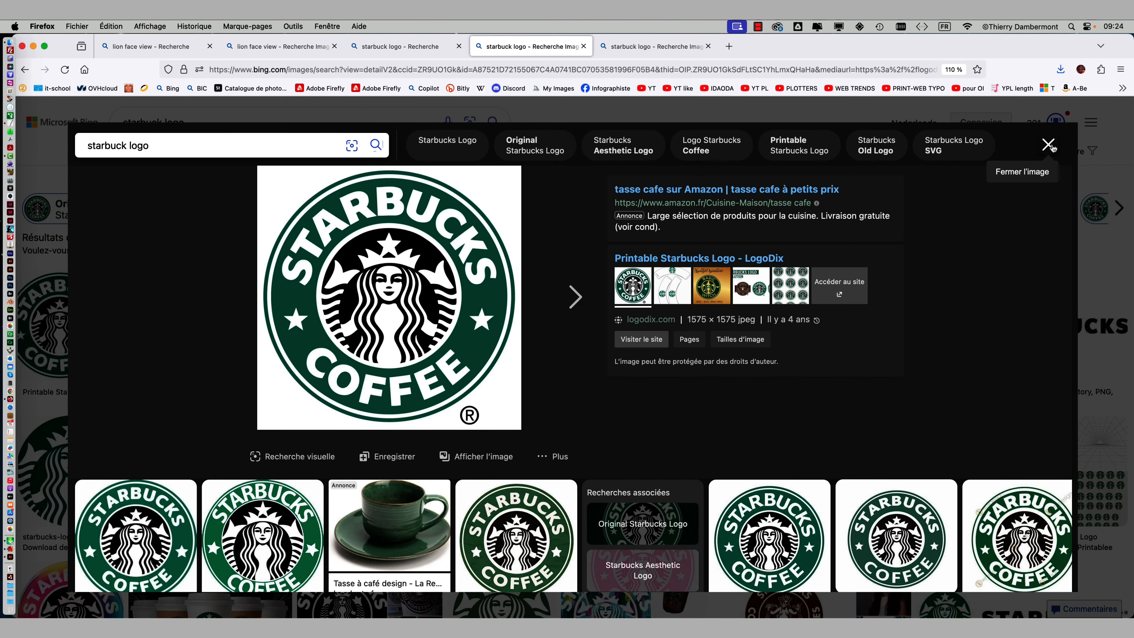
- Close the Starbucks logo image and all the Starbucks search tabs, and close the Firefox window
click(1045, 145)
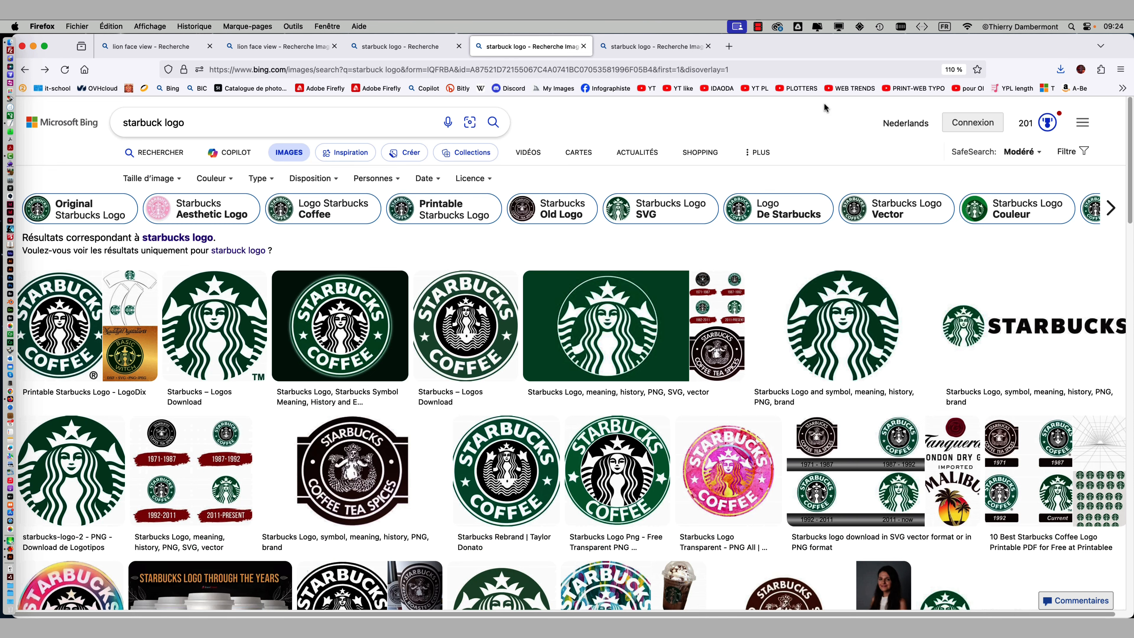
click(584, 47)
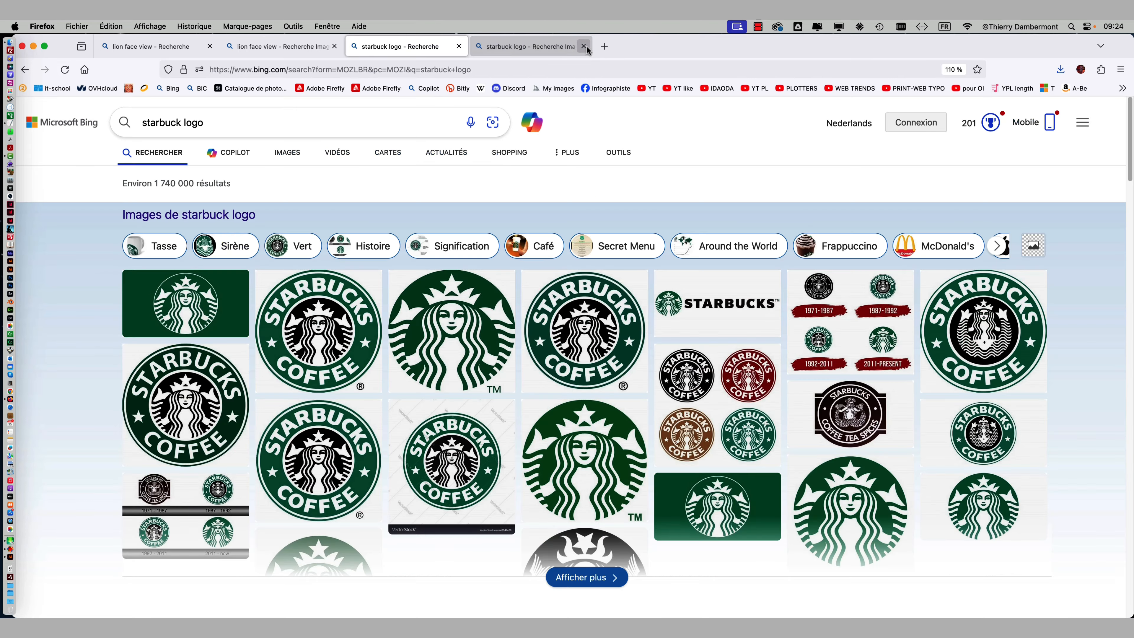
click(552, 47)
click(583, 47)
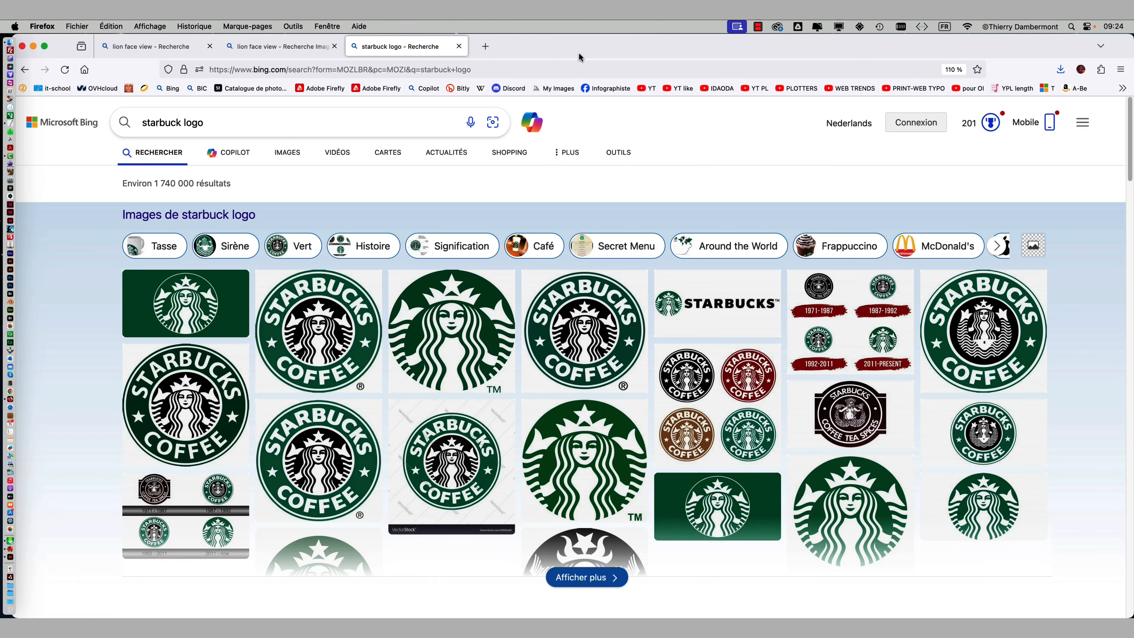
click(458, 47)
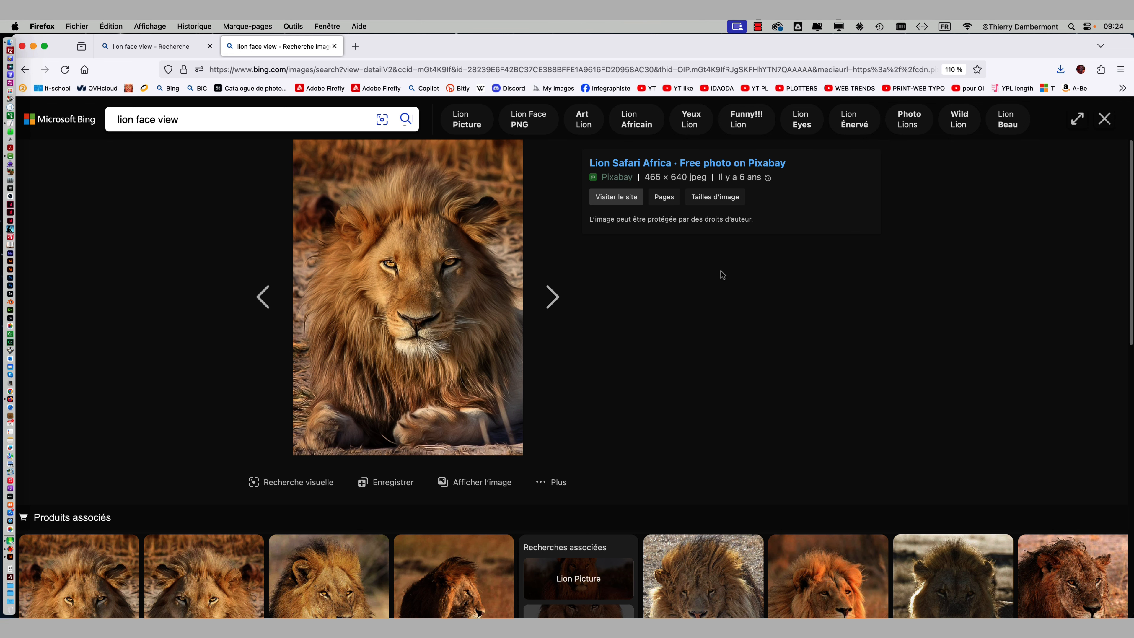
click(22, 46)
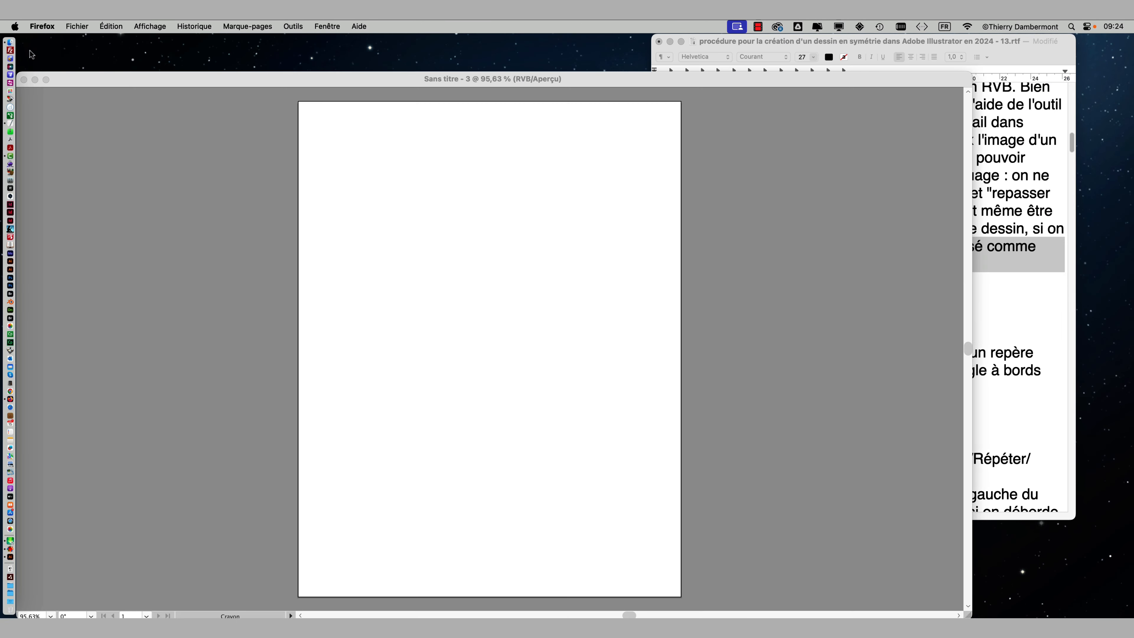
- Bring the procedure notes forward to the second lion - 02 section and preview the saved lion-2923947_640.jpg in Finder
click(1036, 299)
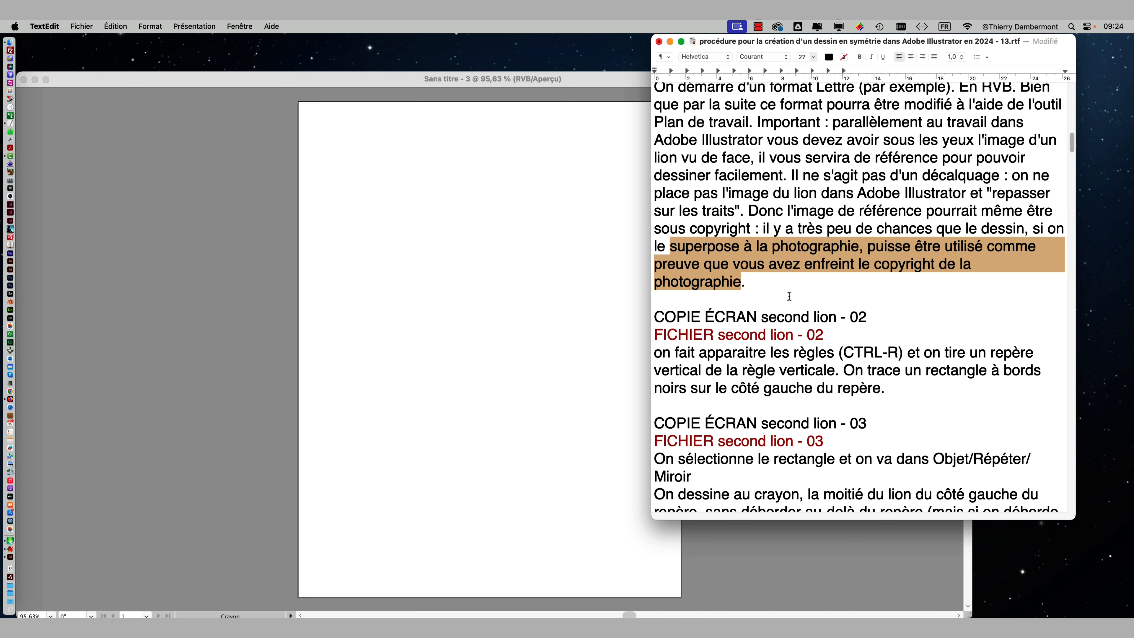
scroll(790, 302, down, 3)
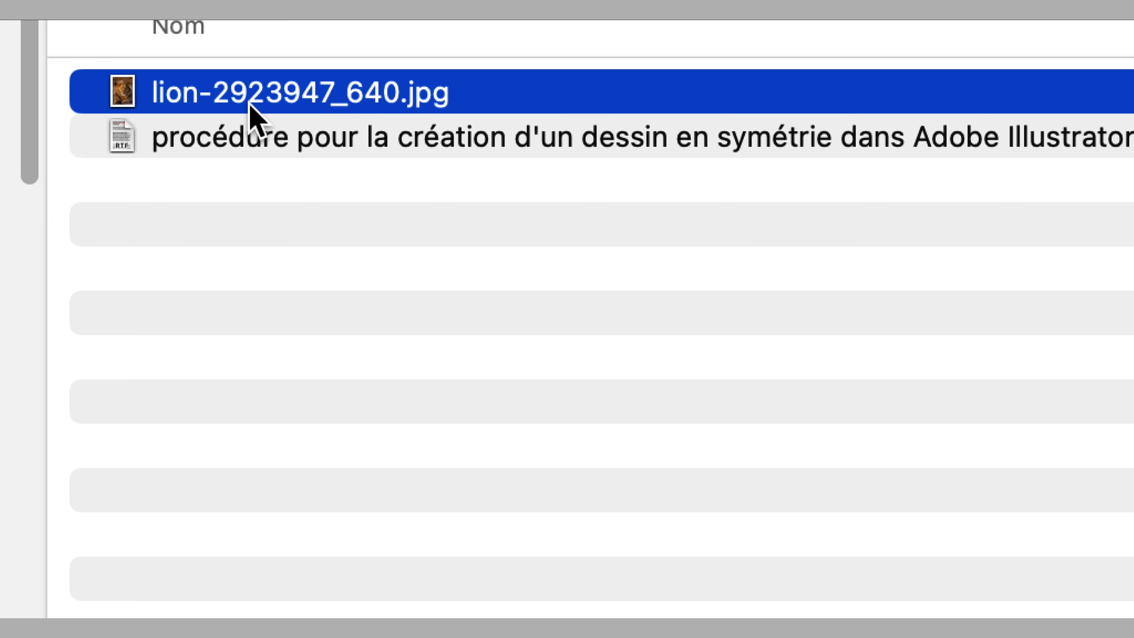
key(space)
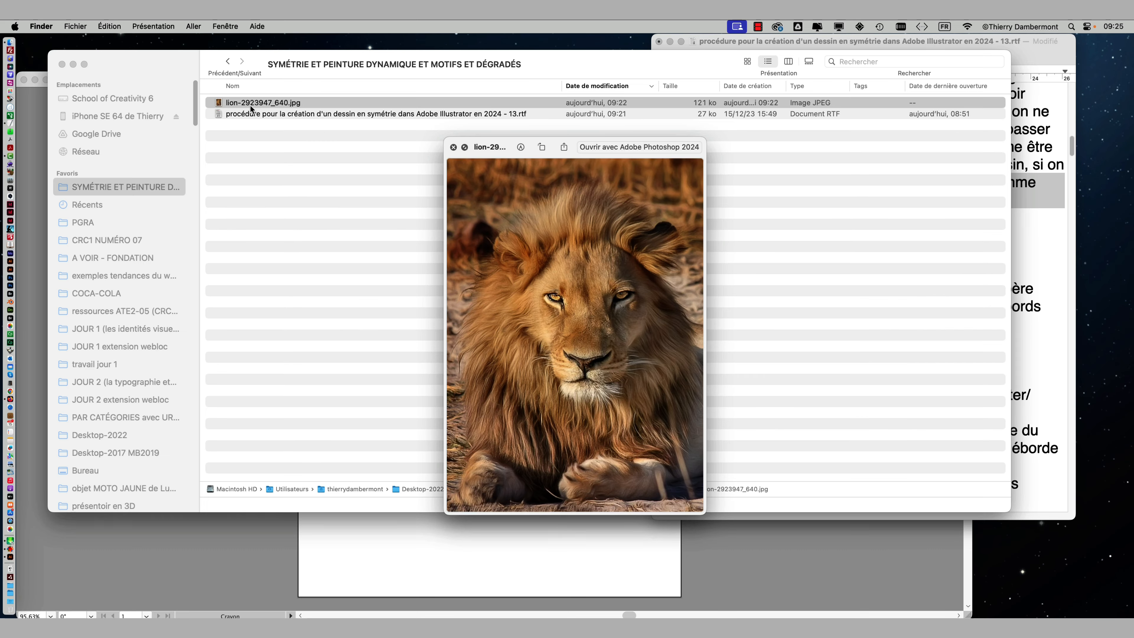
key(space)
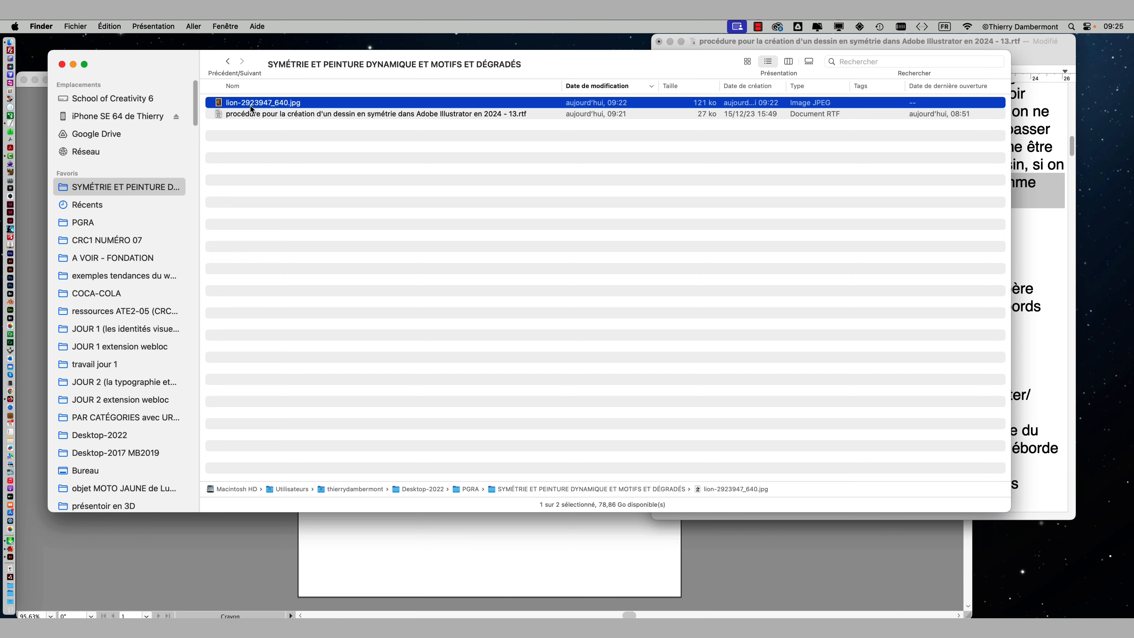
key(space)
key(space)
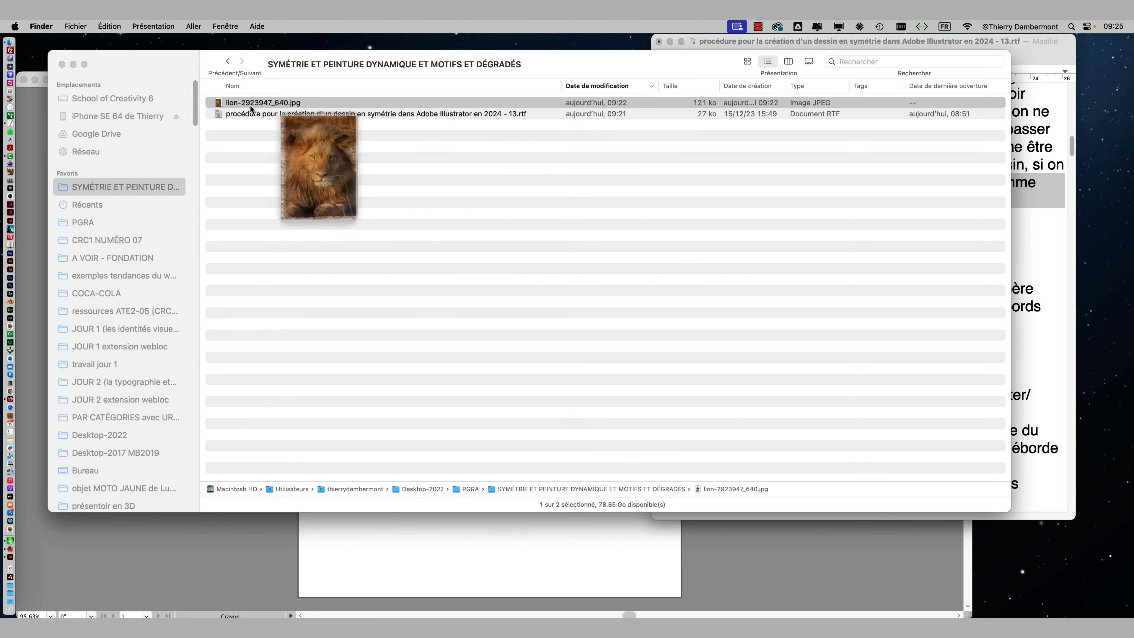
- Return to the procedure notes and examine the second lion - 02 instructions on showing the rulers and pulling a vertical guide
click(1035, 376)
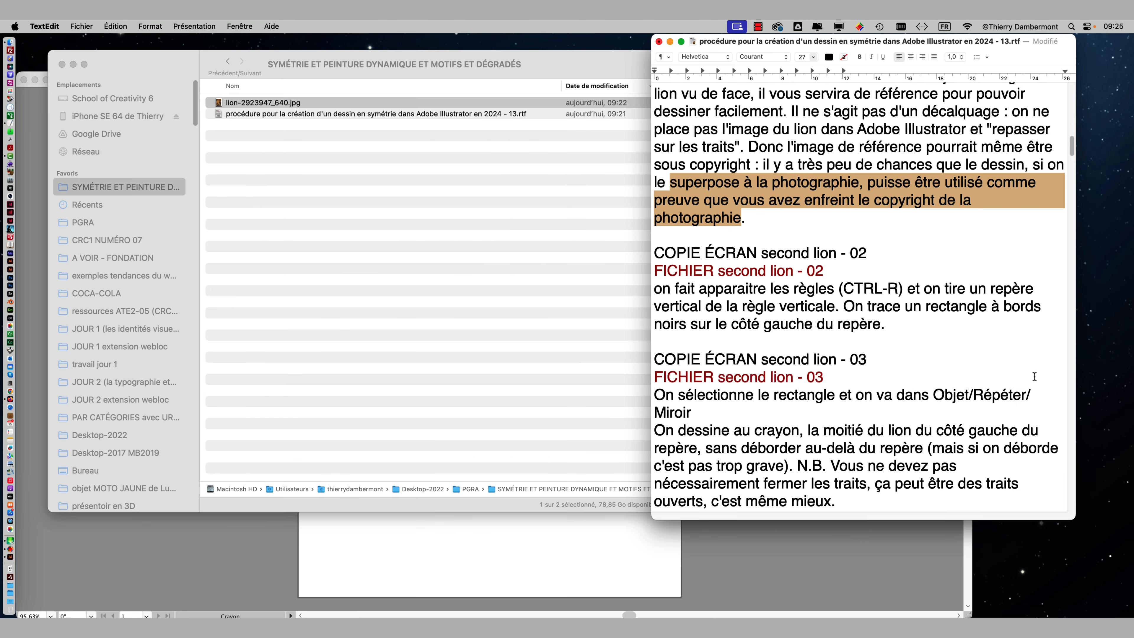
drag(677, 290, 971, 291)
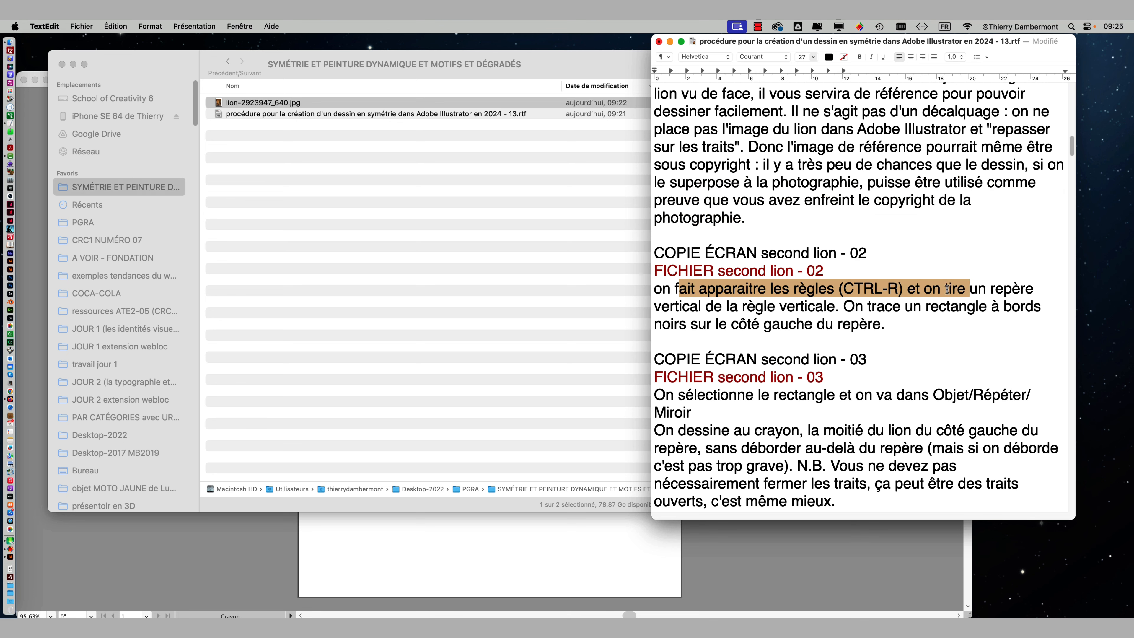
click(934, 289)
drag(921, 290, 835, 306)
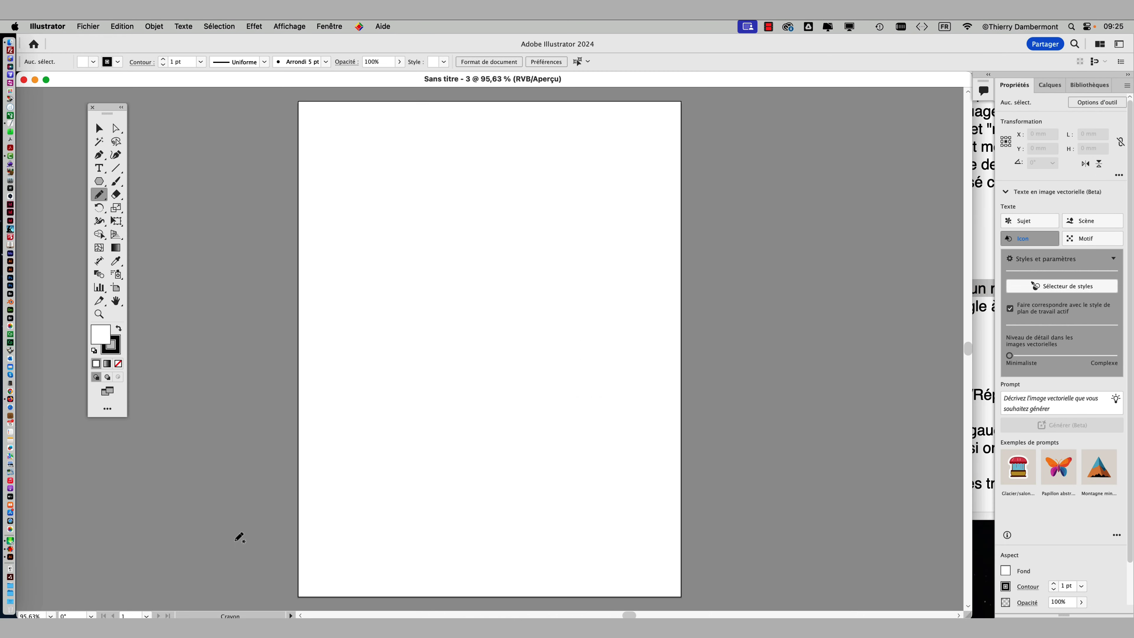
- Switch to Illustrator, show the rulers in the blank document and activate the Selection tool
click(238, 543)
key(super+r)
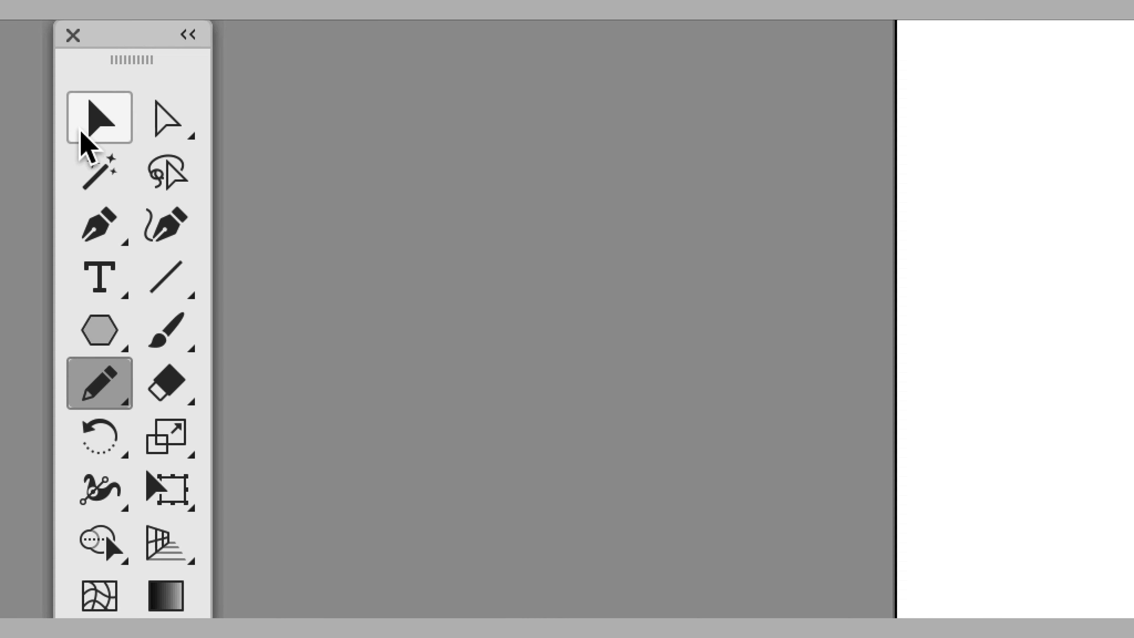
click(330, 130)
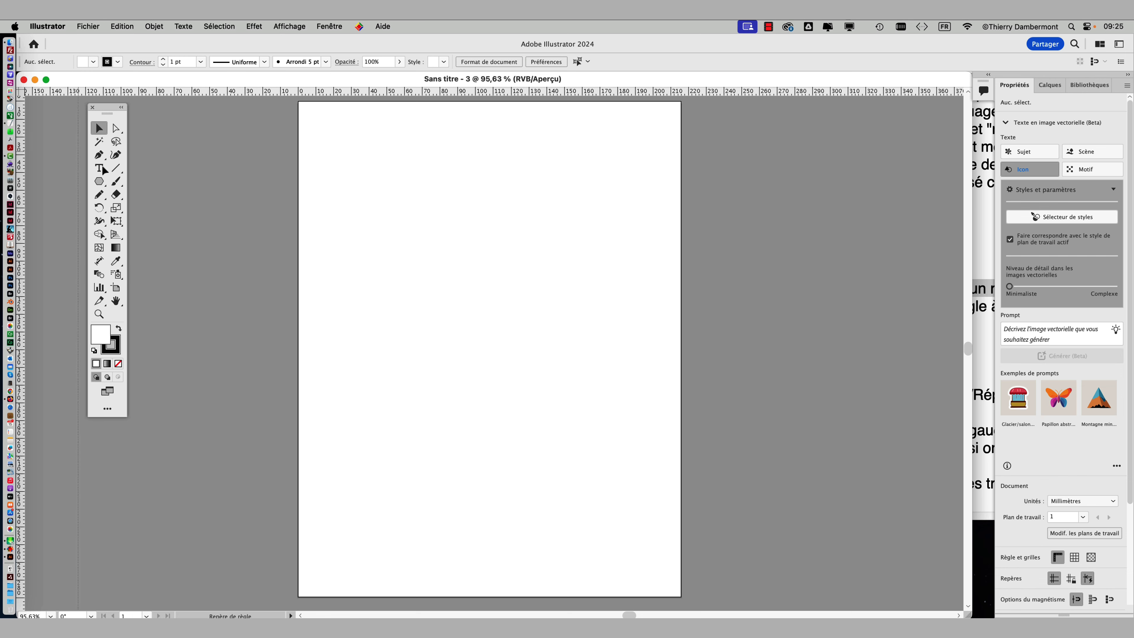
- Place a vertical ruler guide at about X 107 mm, near the middle of the artboard
drag(103, 168, 486, 270)
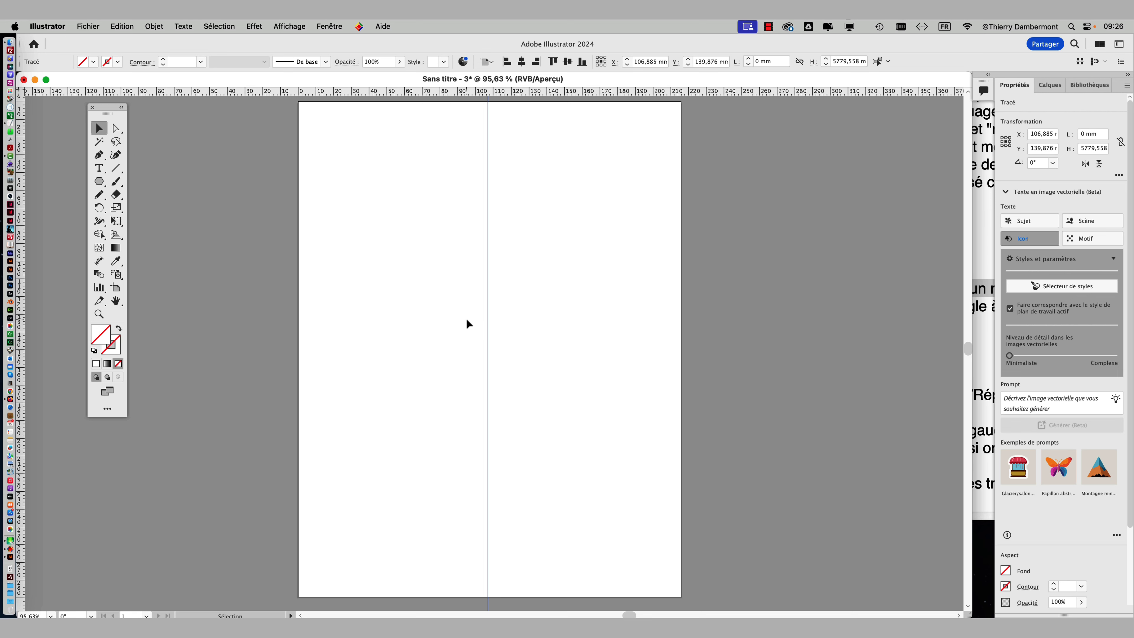
- Switch to the TextEdit procedure and insert "On verrouille ce repère." before the sentence about drawing a rectangle
click(979, 289)
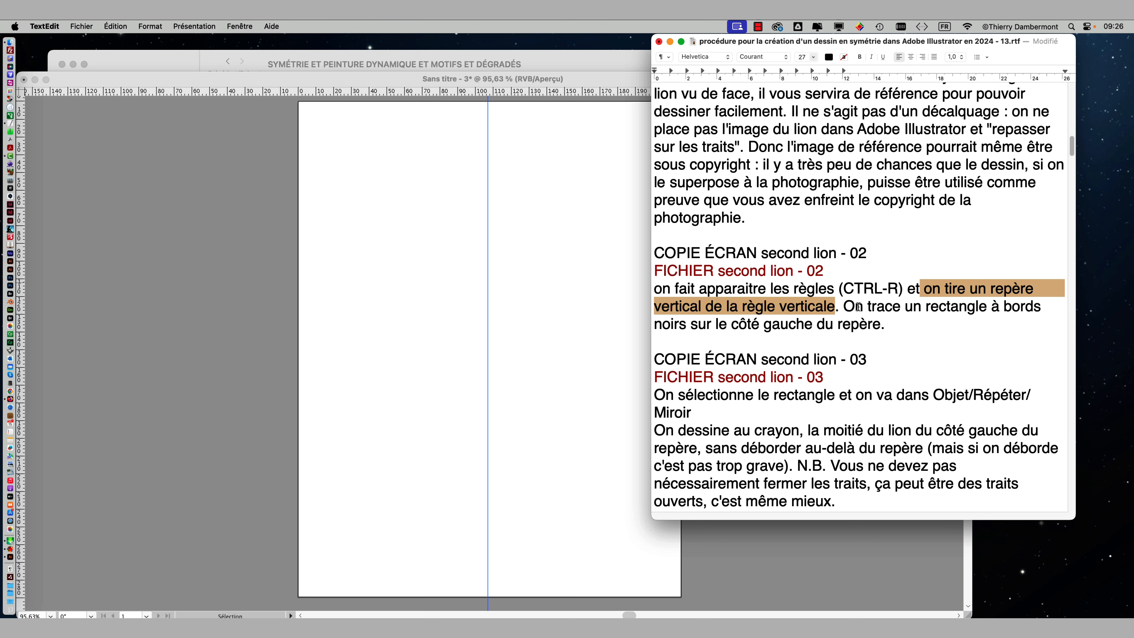
click(844, 308)
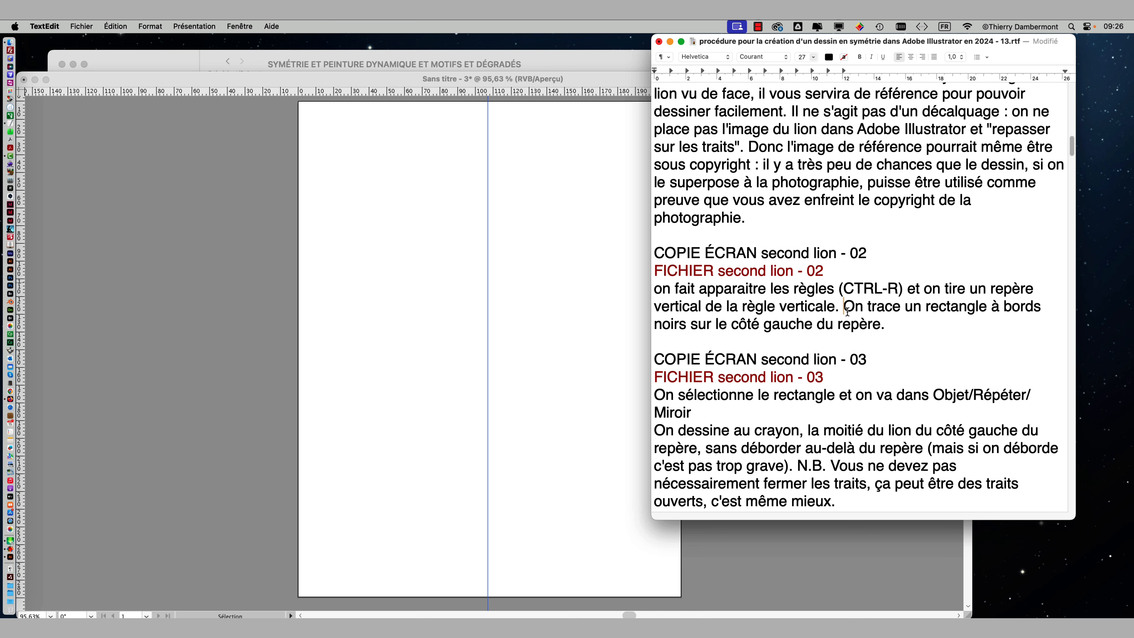
text(On verroui)
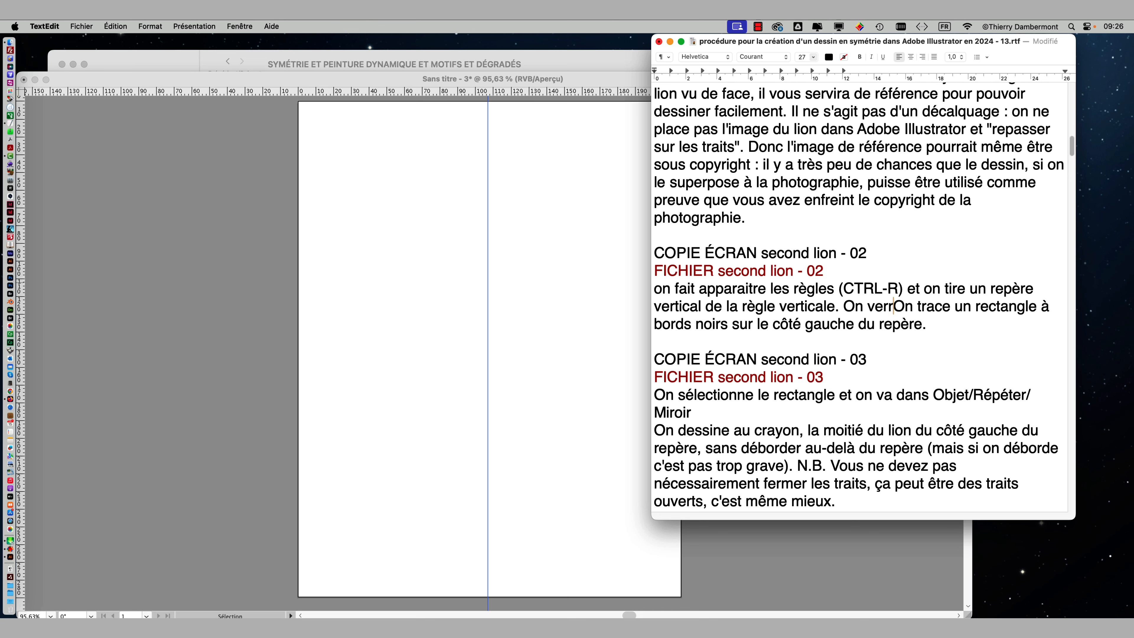
text(lle ce repère)
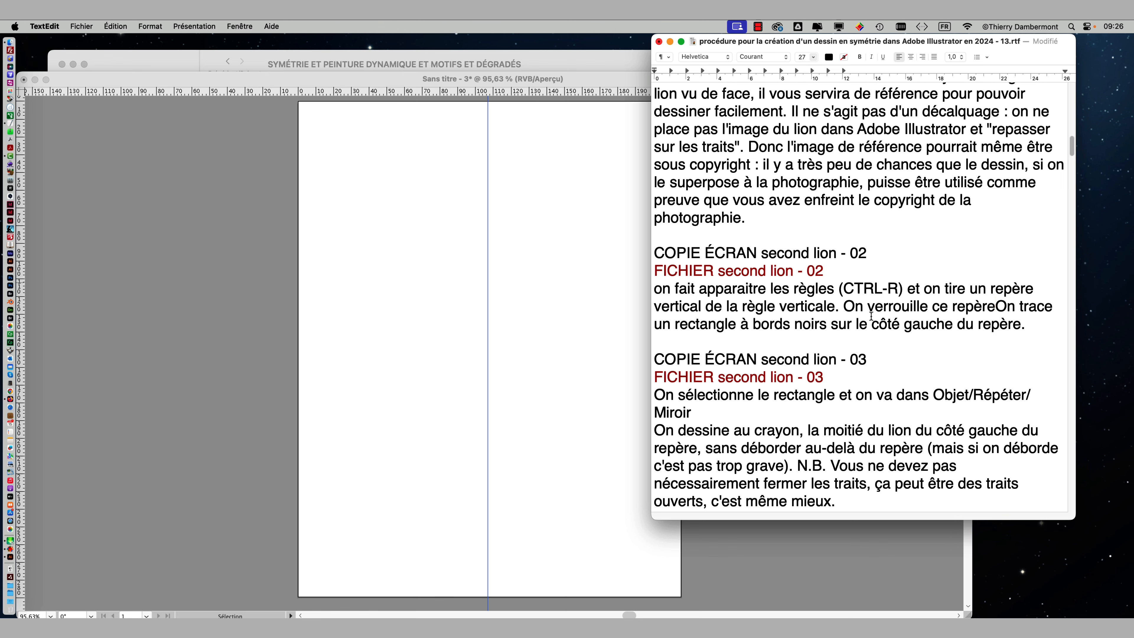
text(.)
- Switch back to Illustrator and lock the guides
click(420, 81)
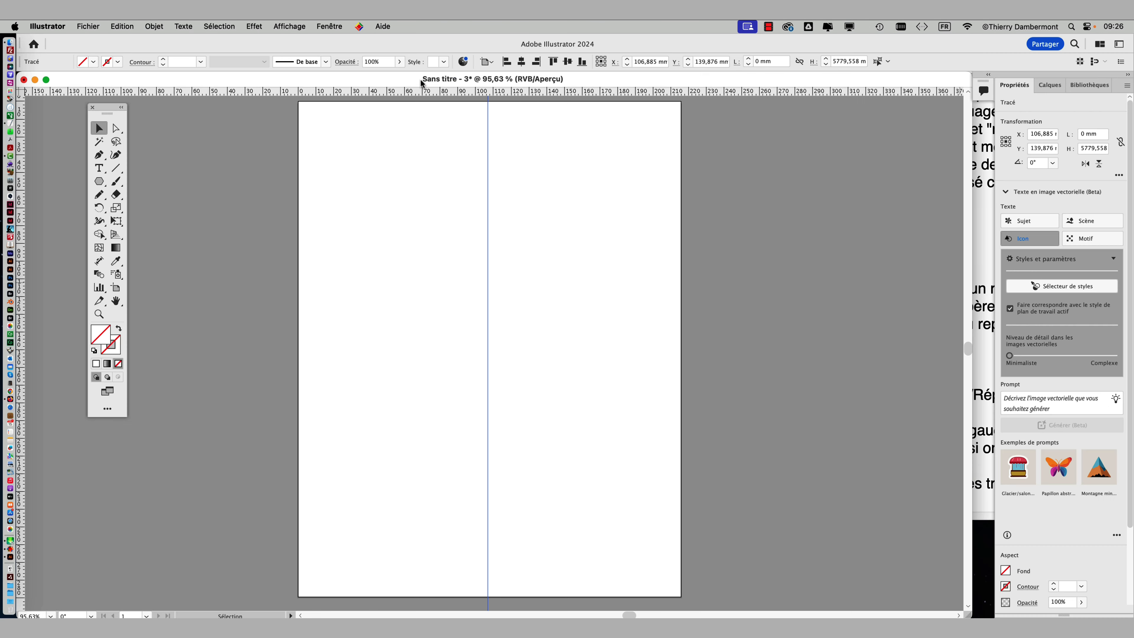
click(154, 26)
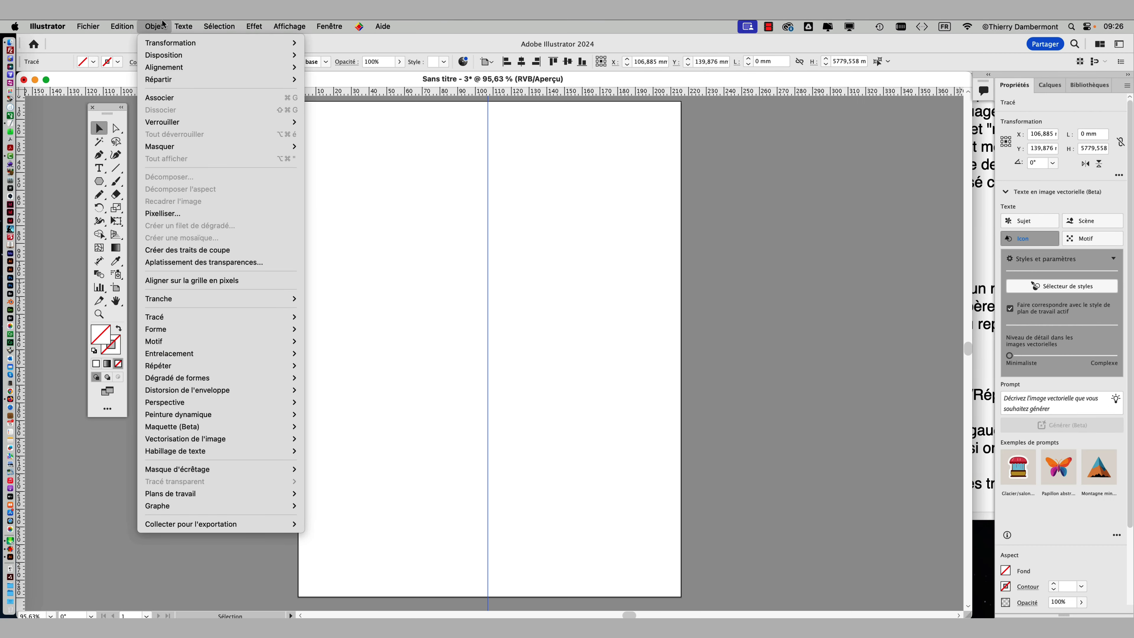
mouse_move(303, 25)
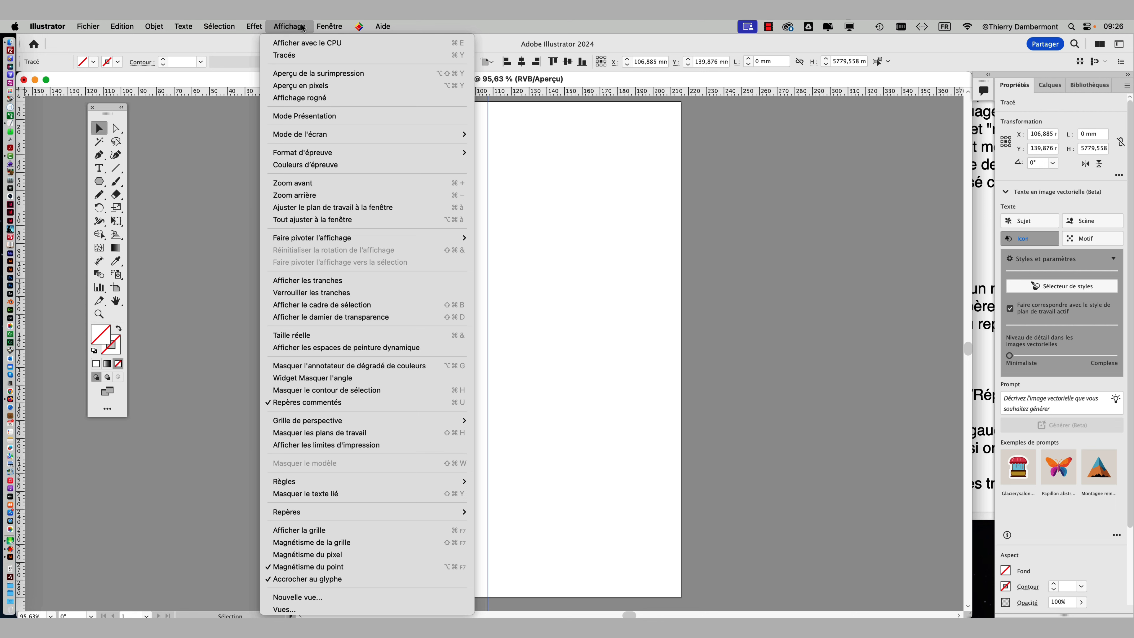
mouse_move(311, 515)
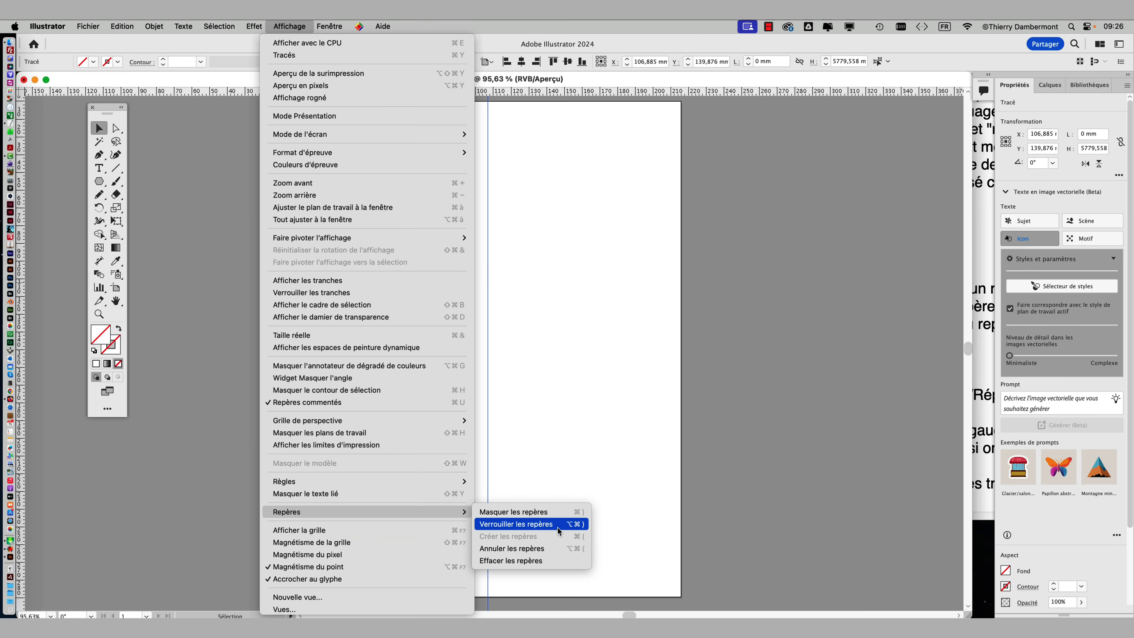
click(558, 528)
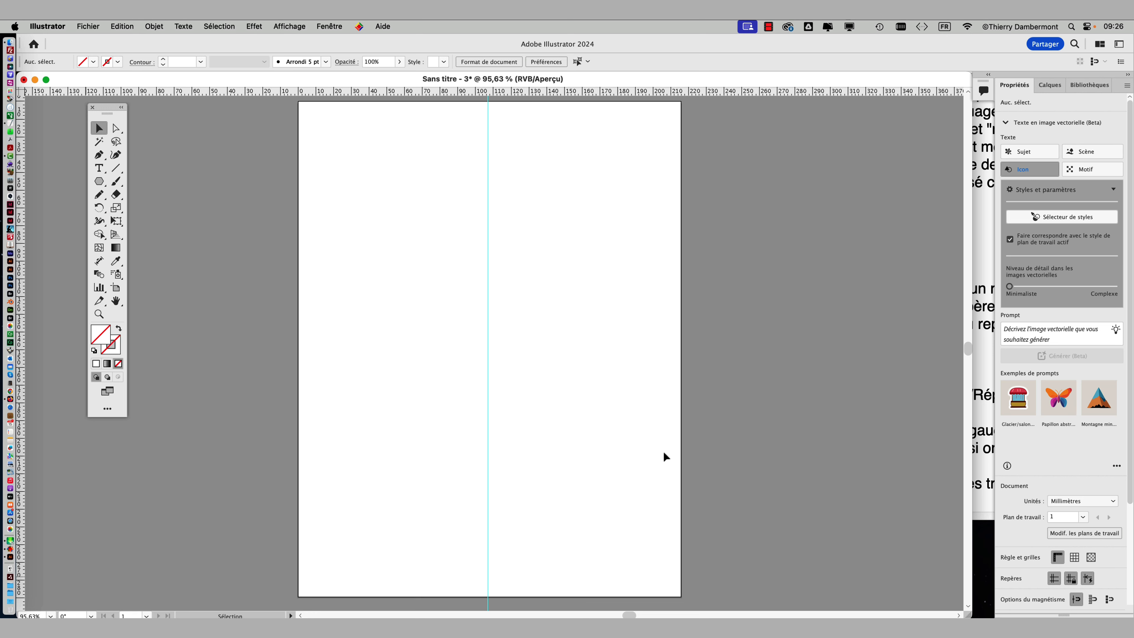
- Show the Layers panel (Calques) as a floating, enlarged panel placed beside the artboard
click(330, 26)
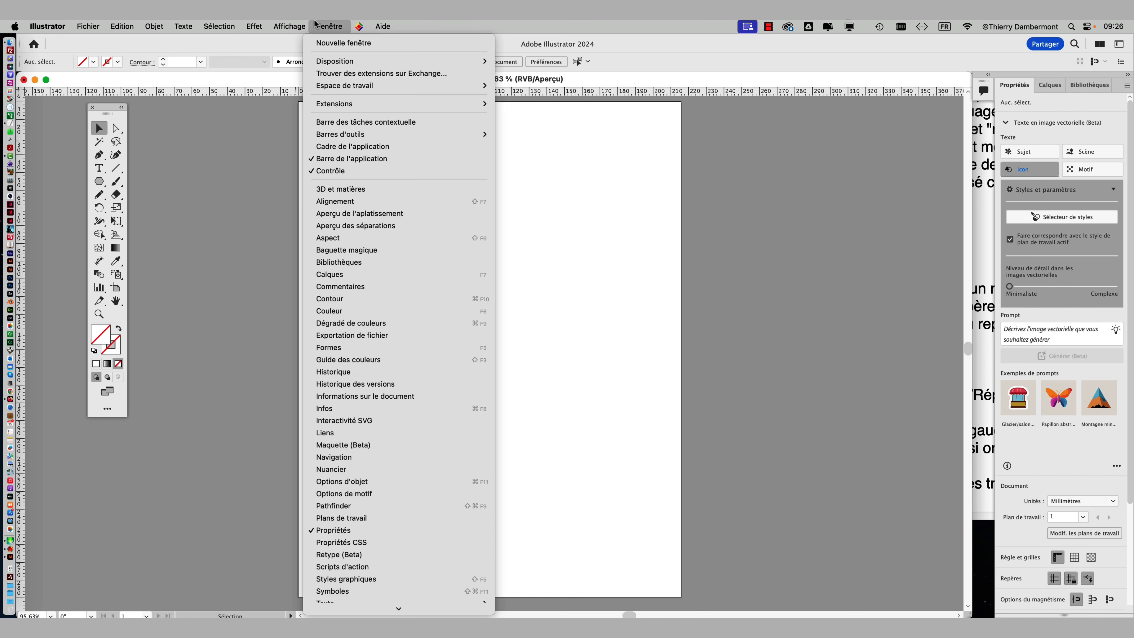
click(360, 274)
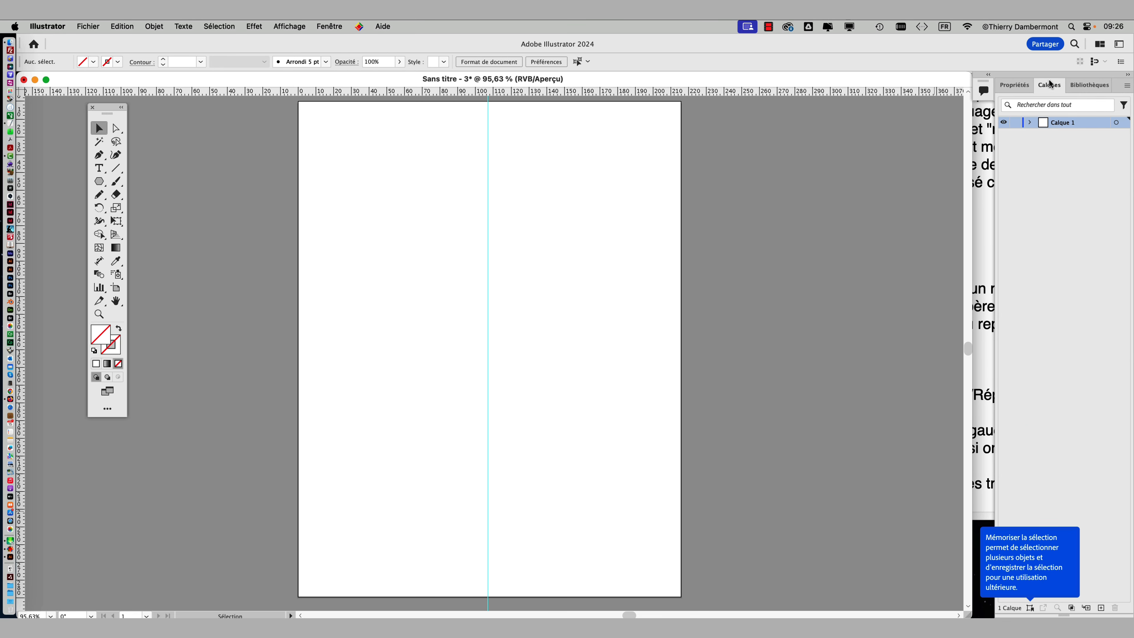
drag(1050, 85, 664, 68)
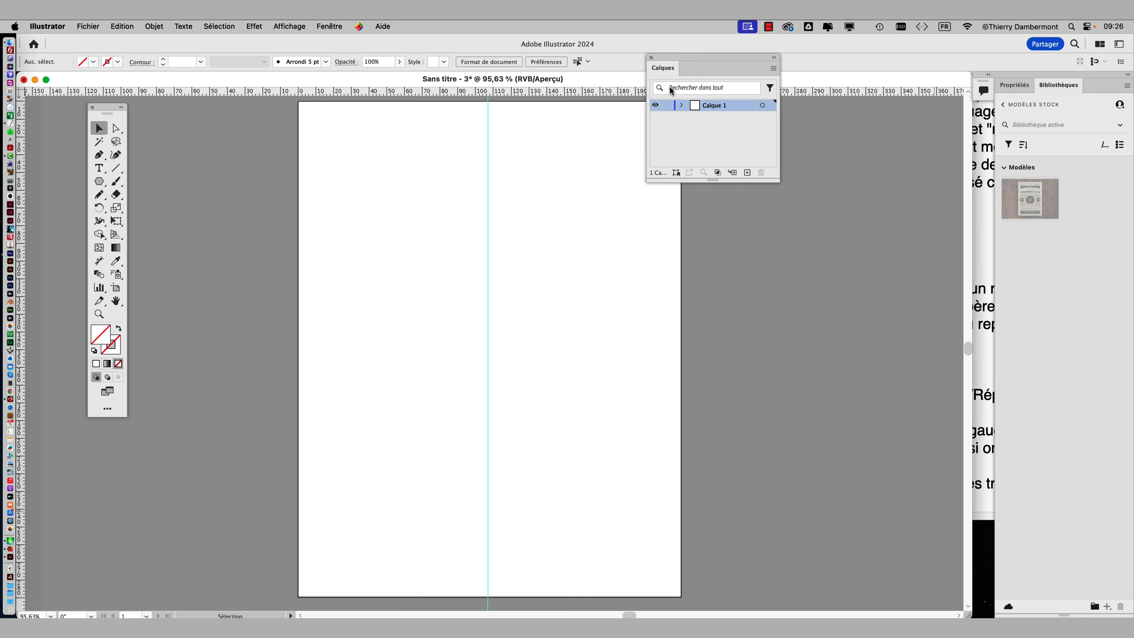
drag(781, 183, 786, 229)
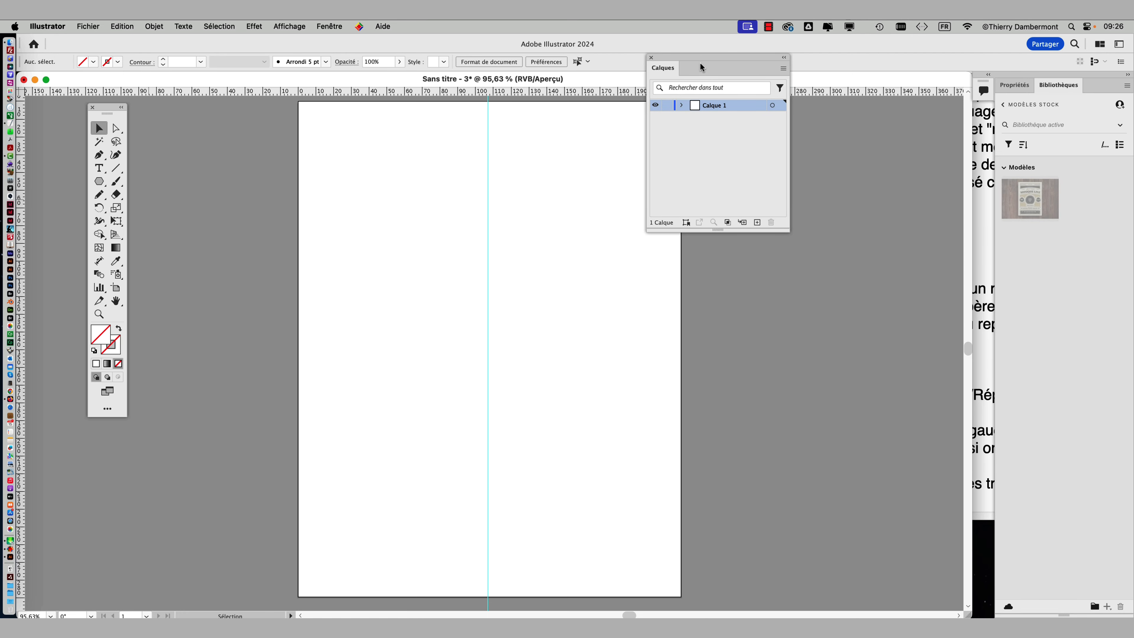
drag(701, 61, 763, 153)
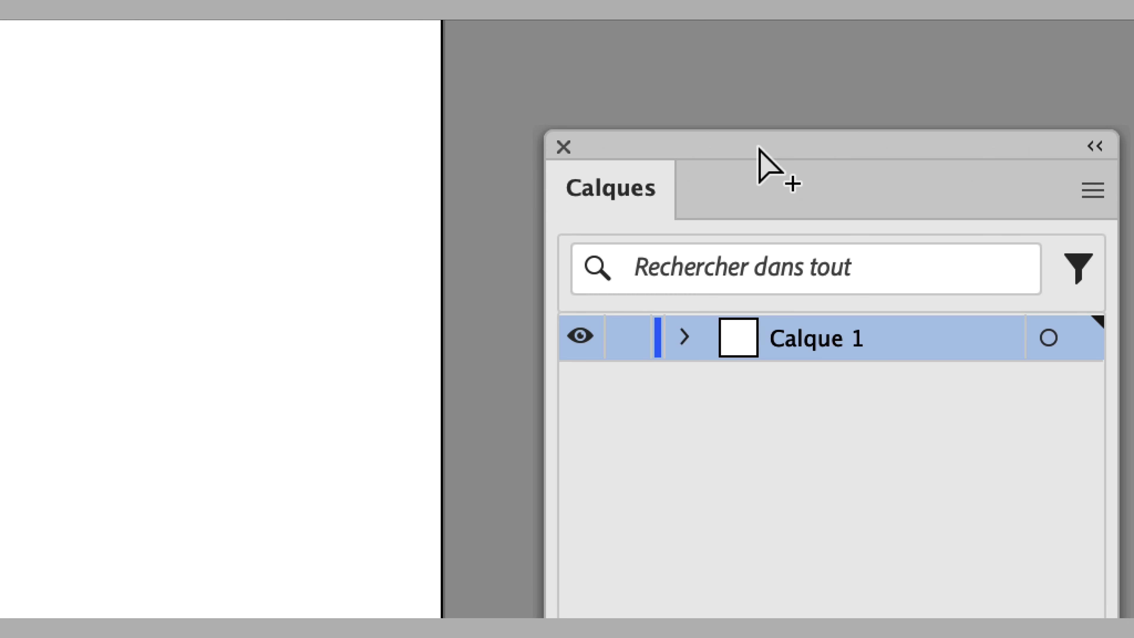
- Expand Calque 1 and lock its <Repère> item
click(684, 336)
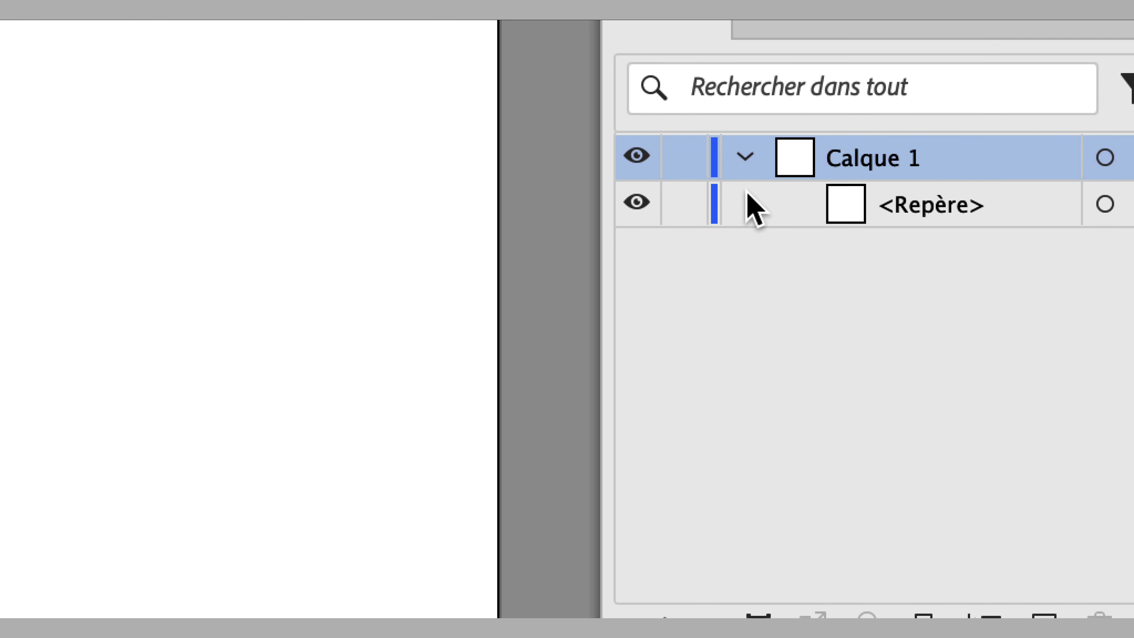
click(715, 192)
click(716, 193)
click(715, 193)
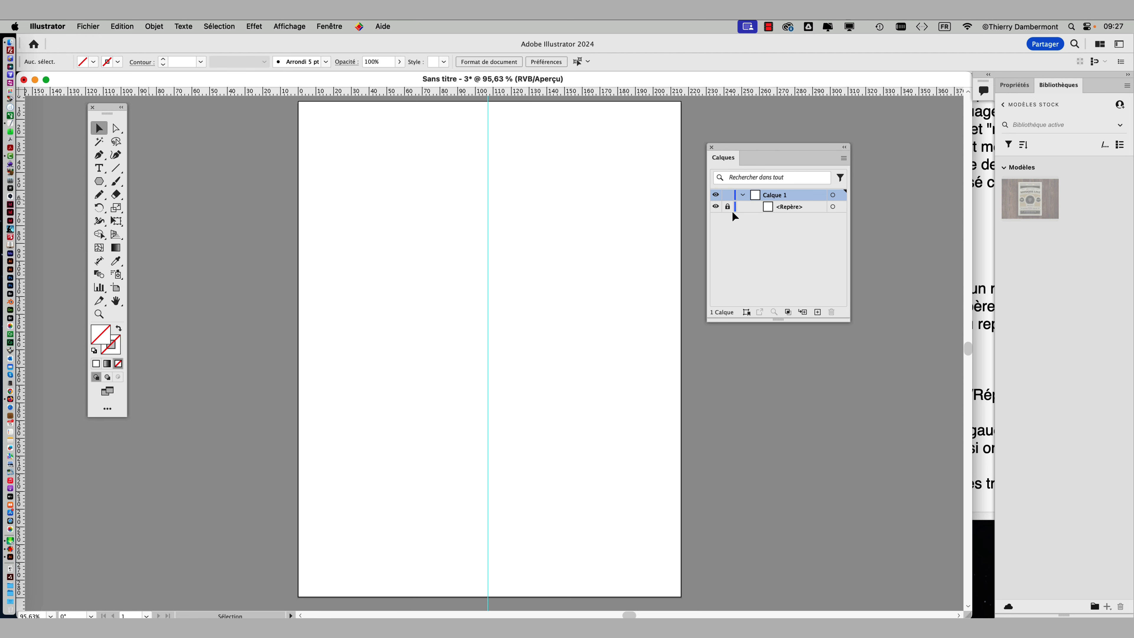
- Highlight the instruction about drawing a black-bordered rectangle in the TextEdit procedure, and return to Illustrator
click(978, 312)
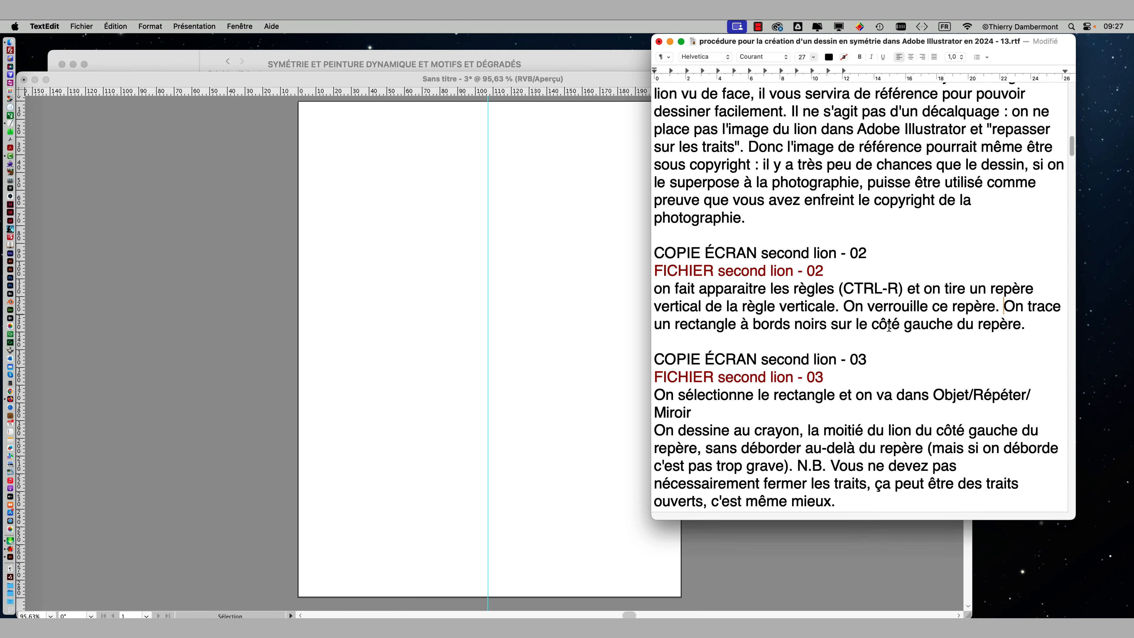
drag(1004, 306, 1031, 321)
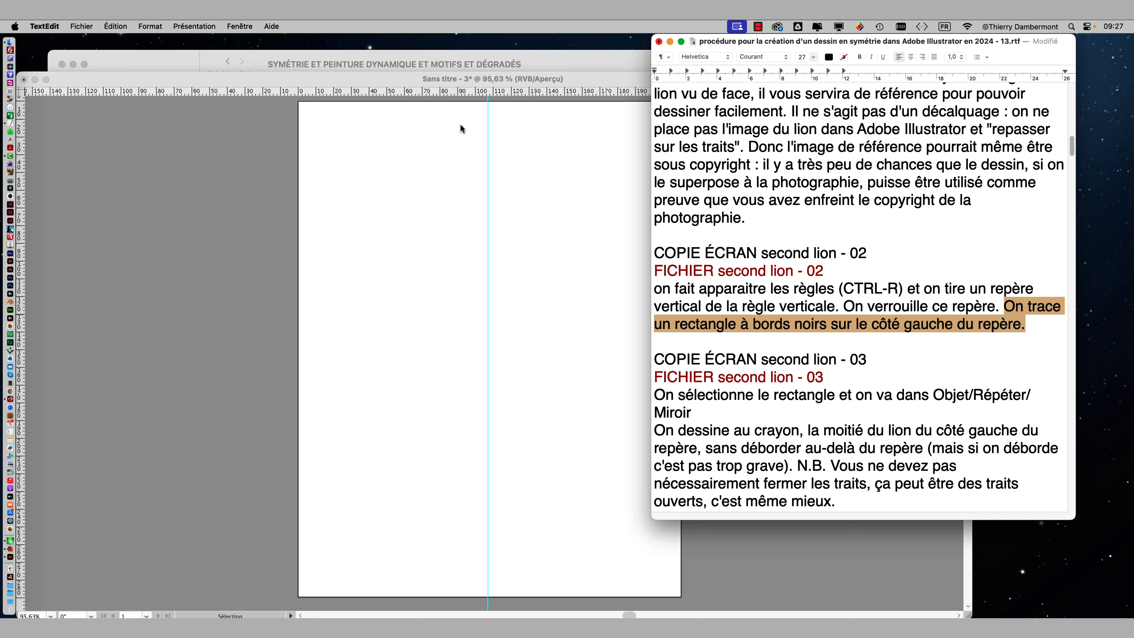
click(205, 87)
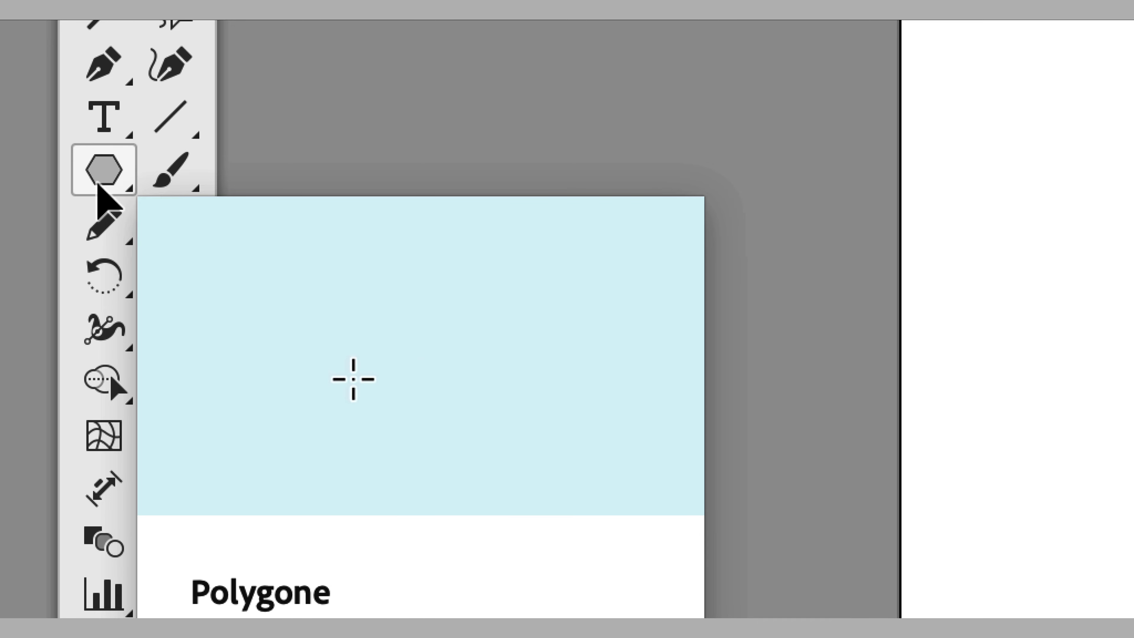
- Activate the Rectangle tool and dismiss the Color panel
click(99, 187)
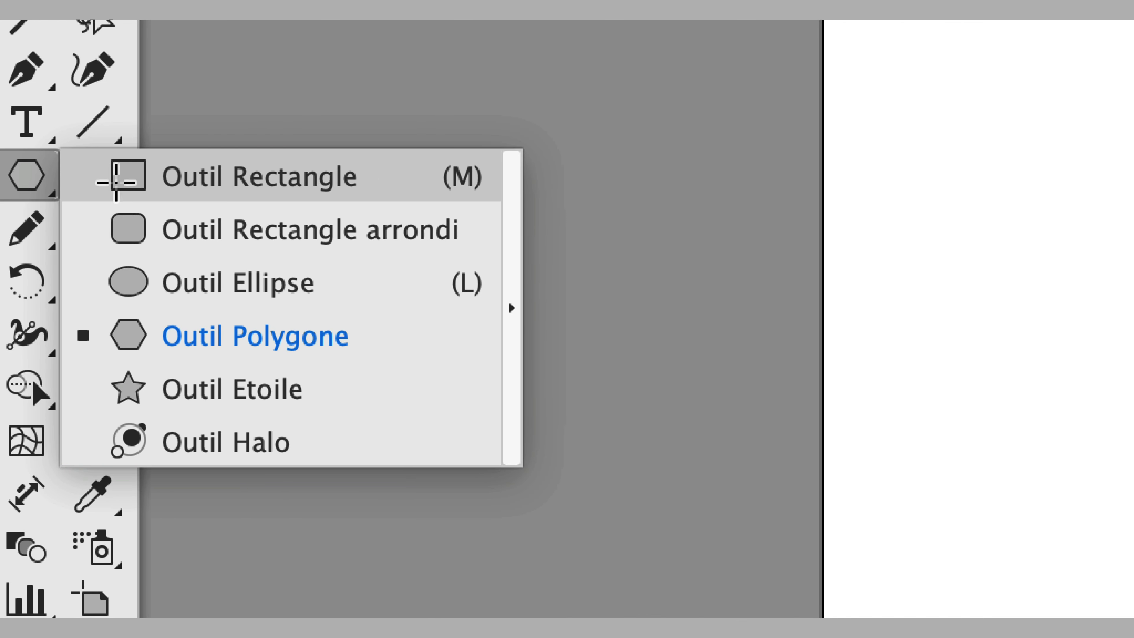
click(198, 172)
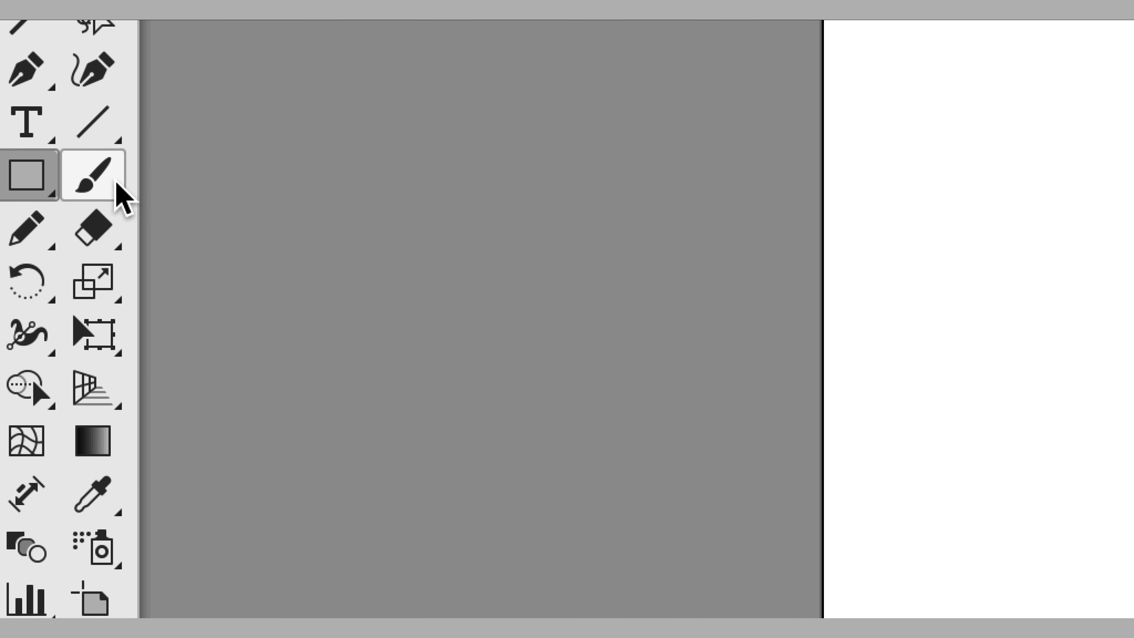
click(124, 375)
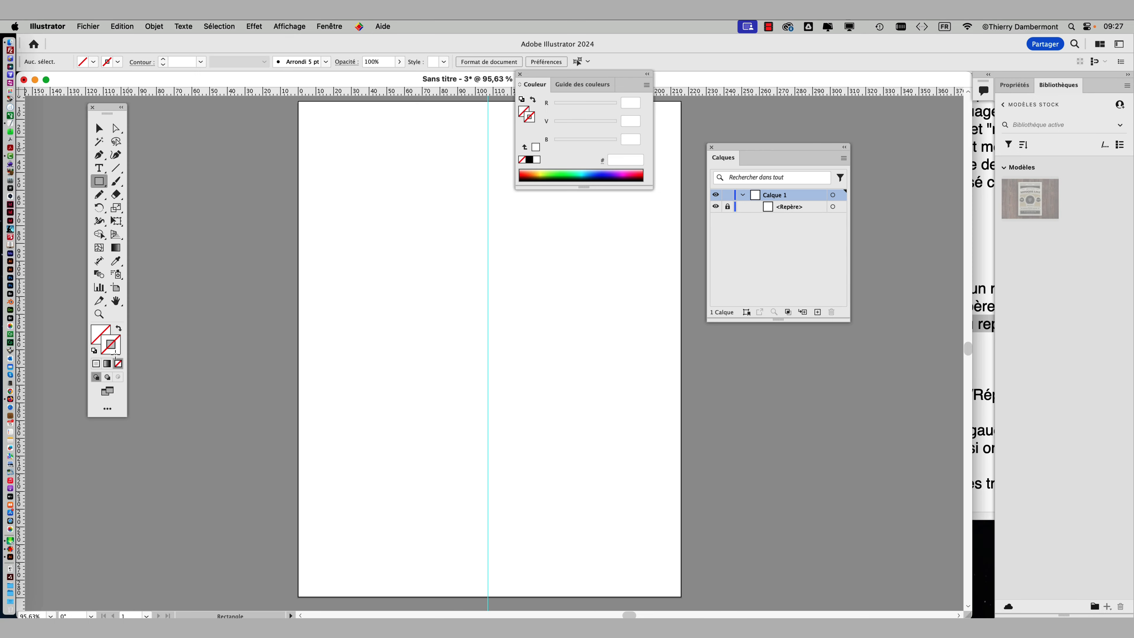
click(520, 75)
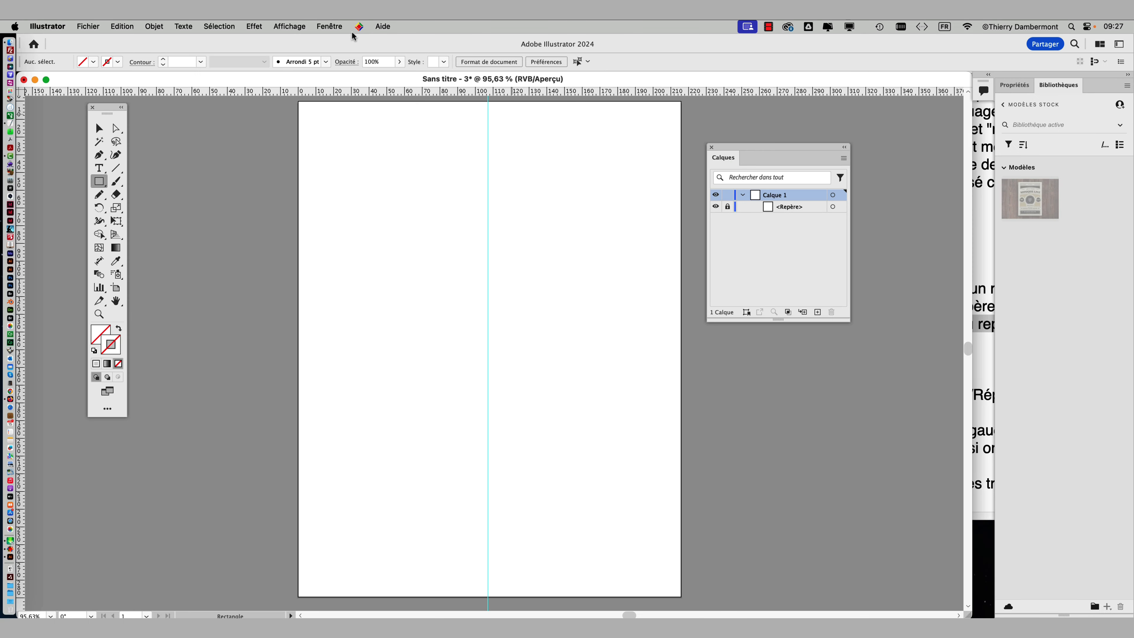
- Set the stroke to the Noir swatch and draw a square about 9 mm per side to the left of the guide
click(331, 26)
scroll(335, 421, down, 1)
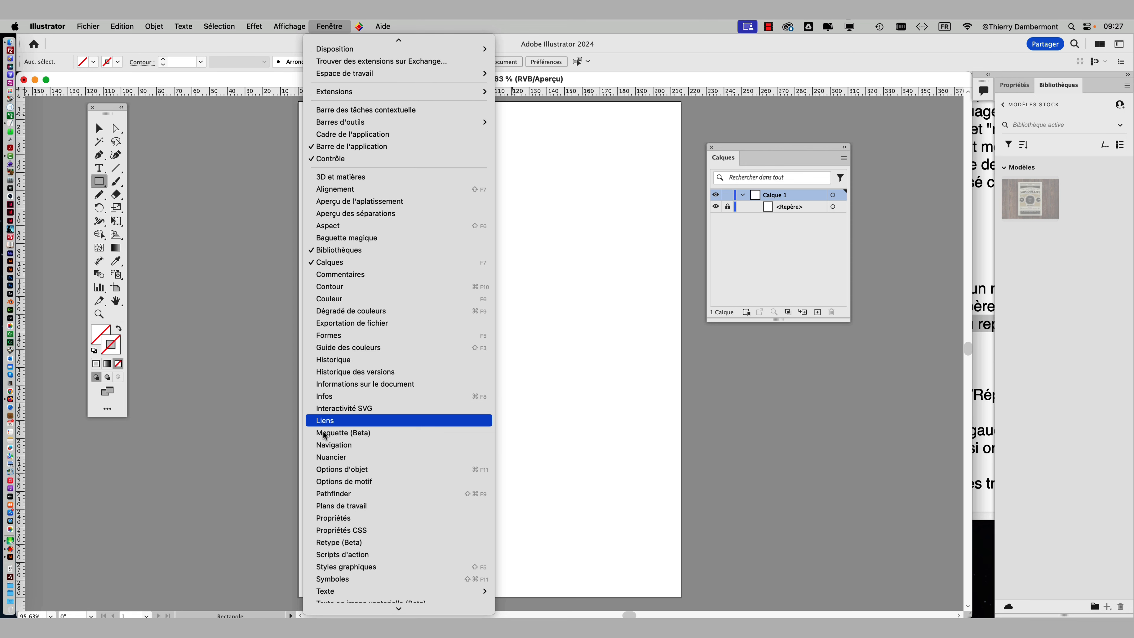
click(335, 457)
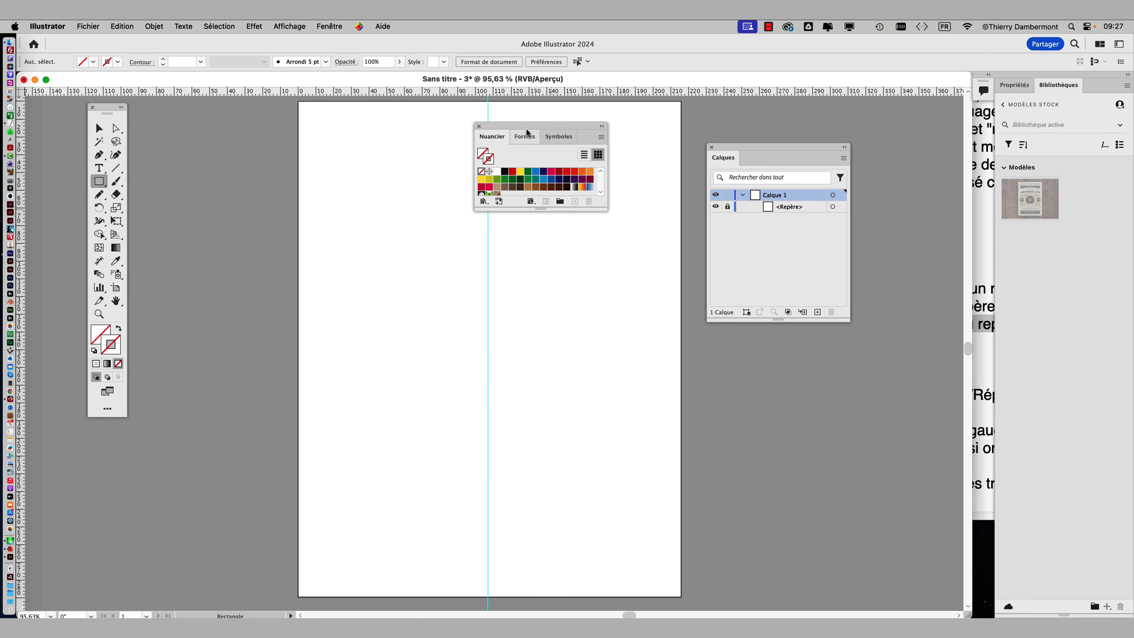
drag(588, 162, 606, 178)
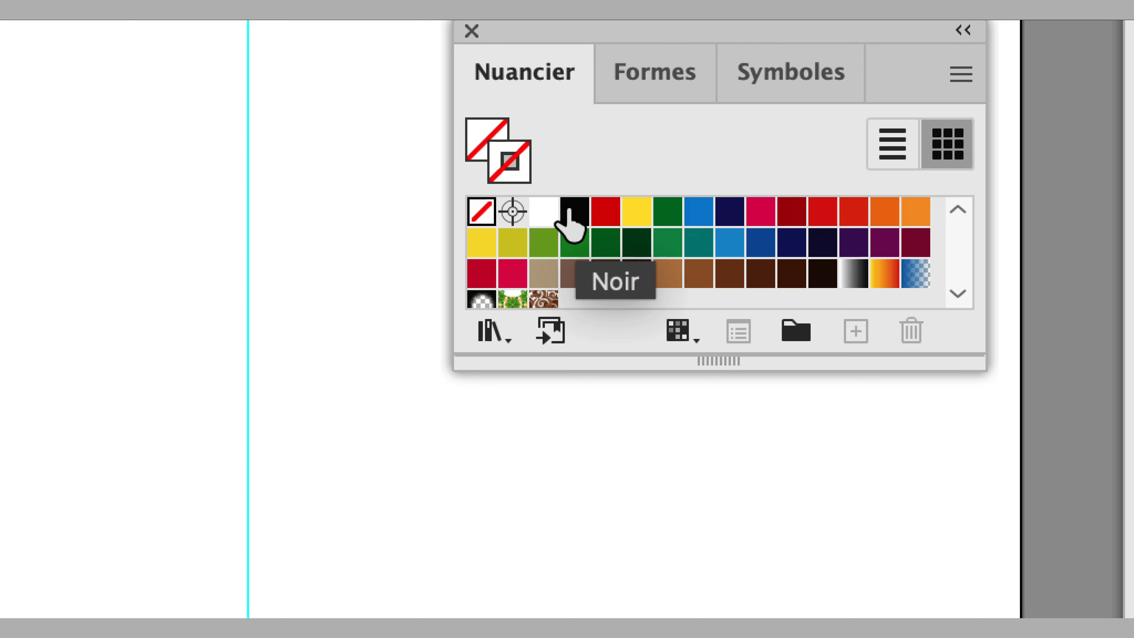
click(568, 208)
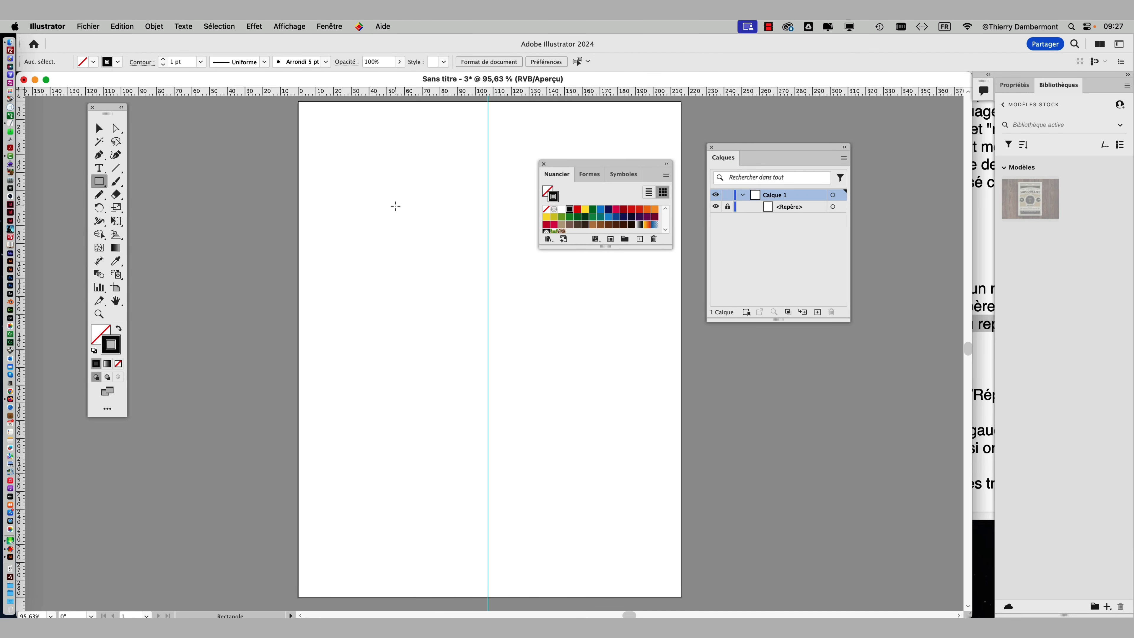
drag(401, 206, 419, 224)
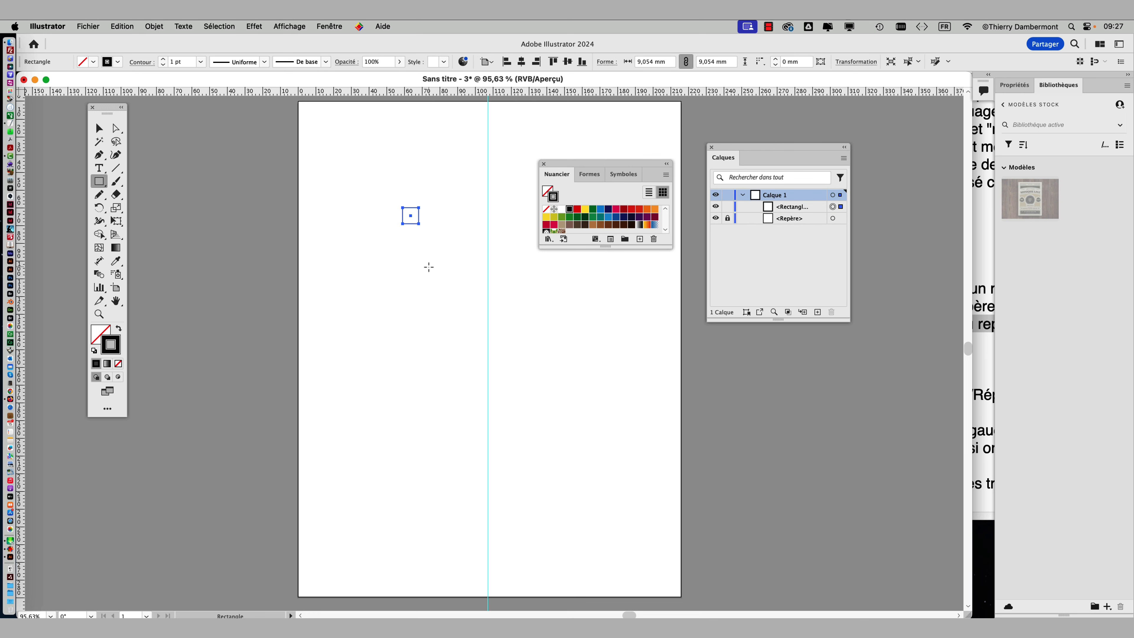
- Align the square's stroke to the inside of its path
scroll(414, 213, up, 5)
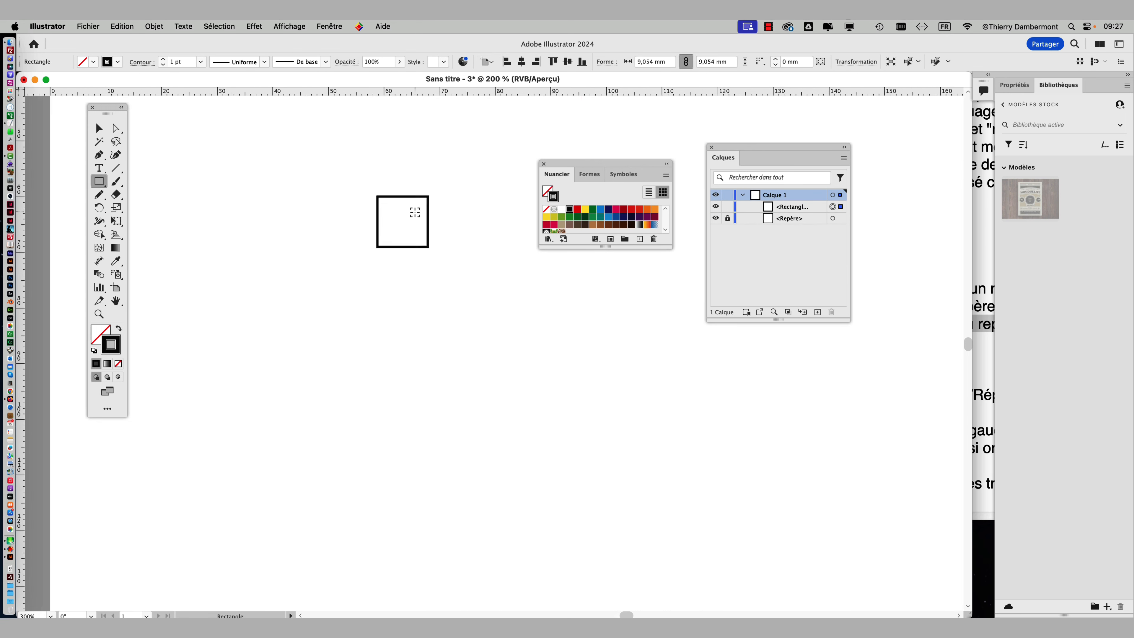
scroll(364, 175, up, 3)
scroll(377, 227, up, 3)
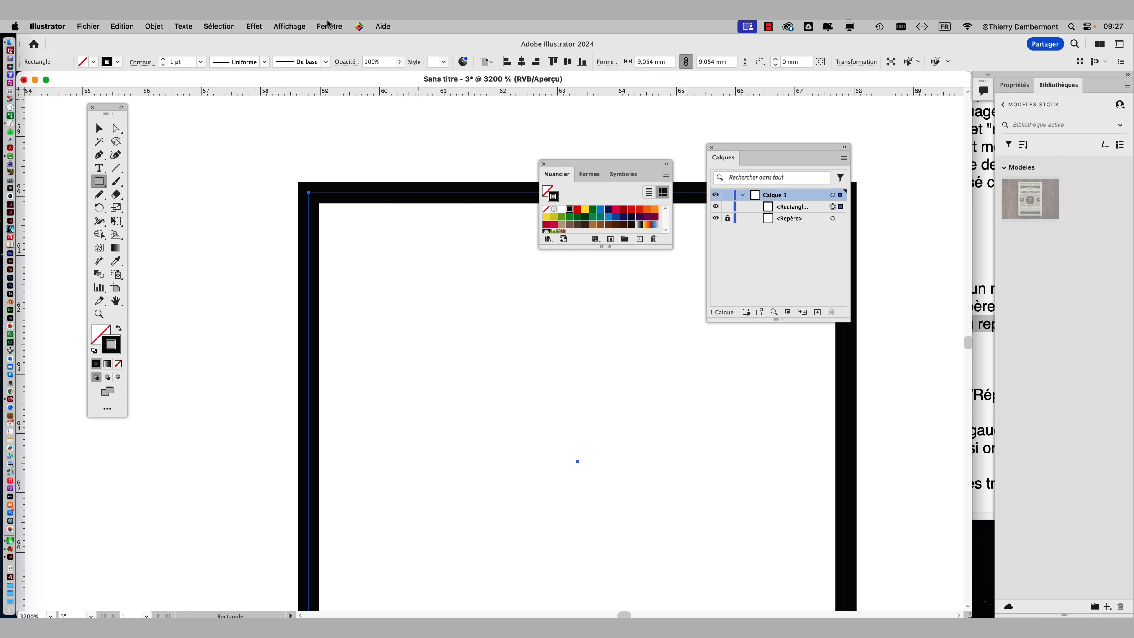
click(328, 25)
click(327, 26)
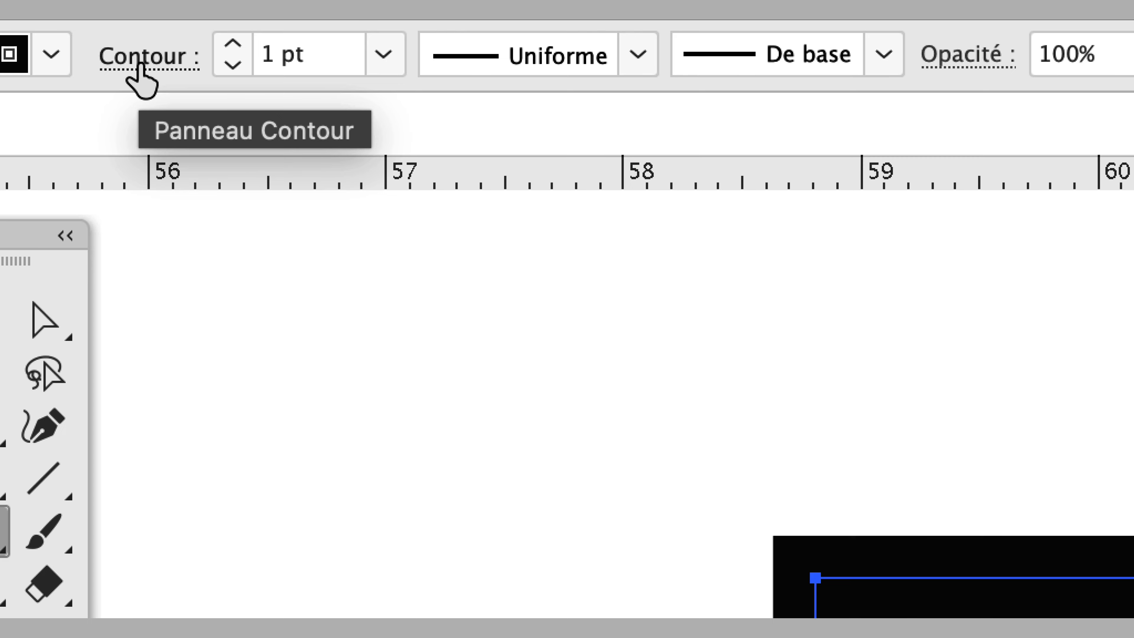
click(142, 65)
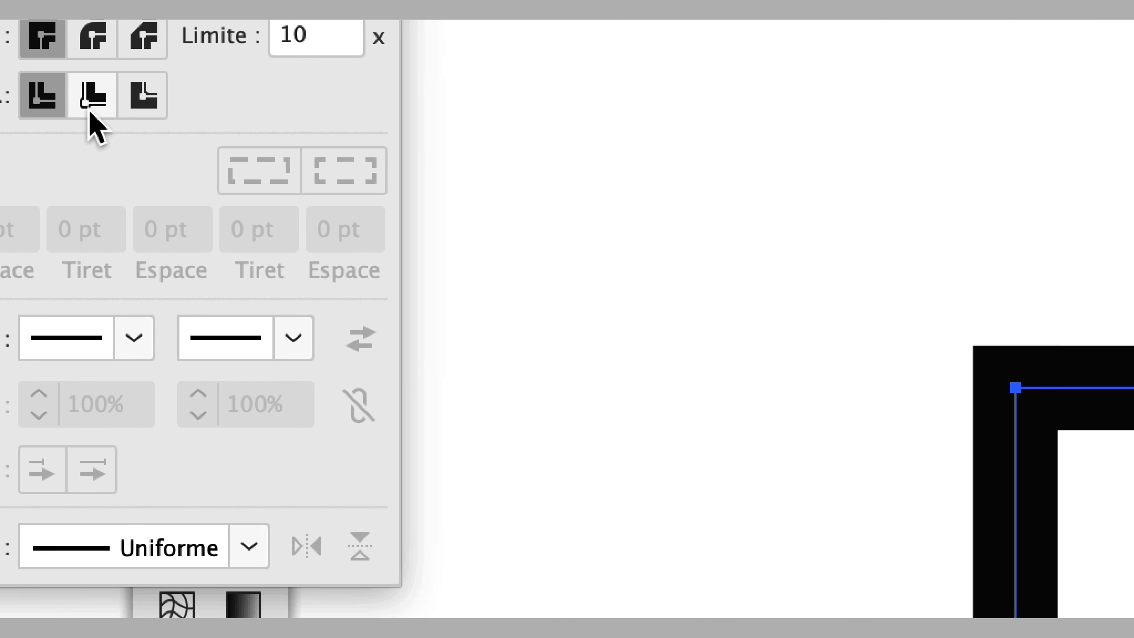
click(91, 110)
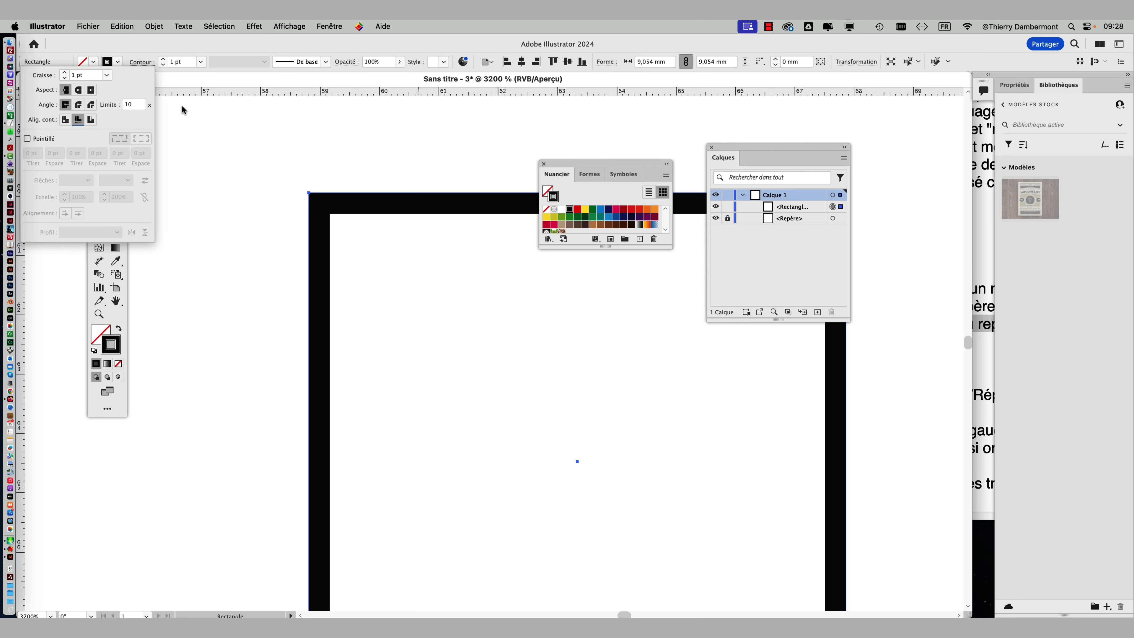
click(140, 47)
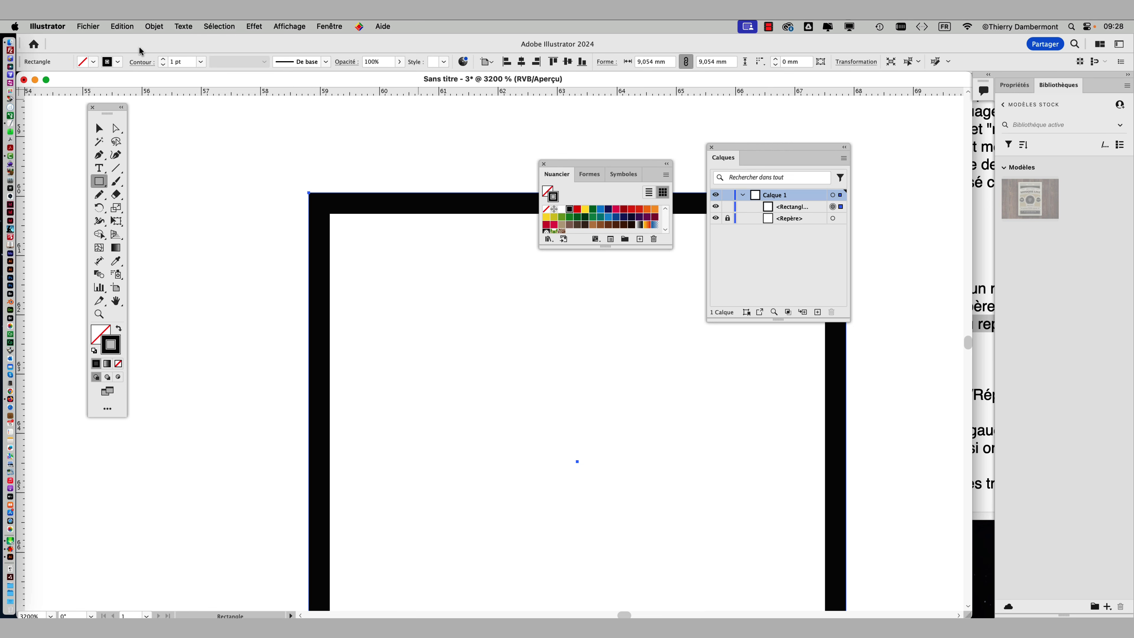
- Move the black-bordered square up and across so its right edge sits against the vertical guide
click(102, 128)
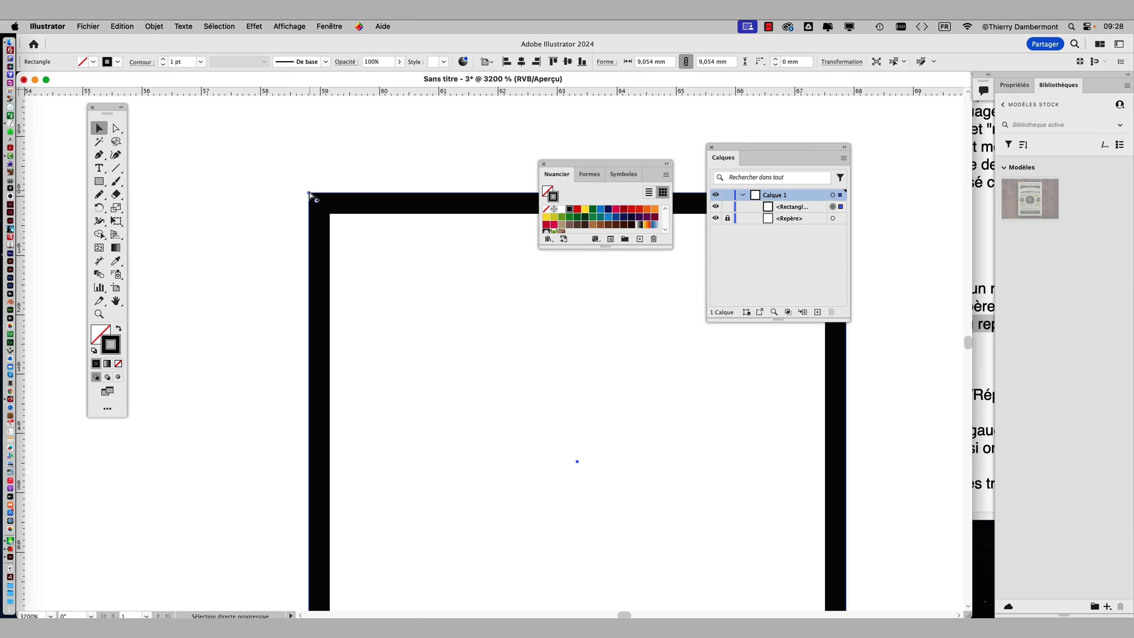
scroll(462, 334, down, 8)
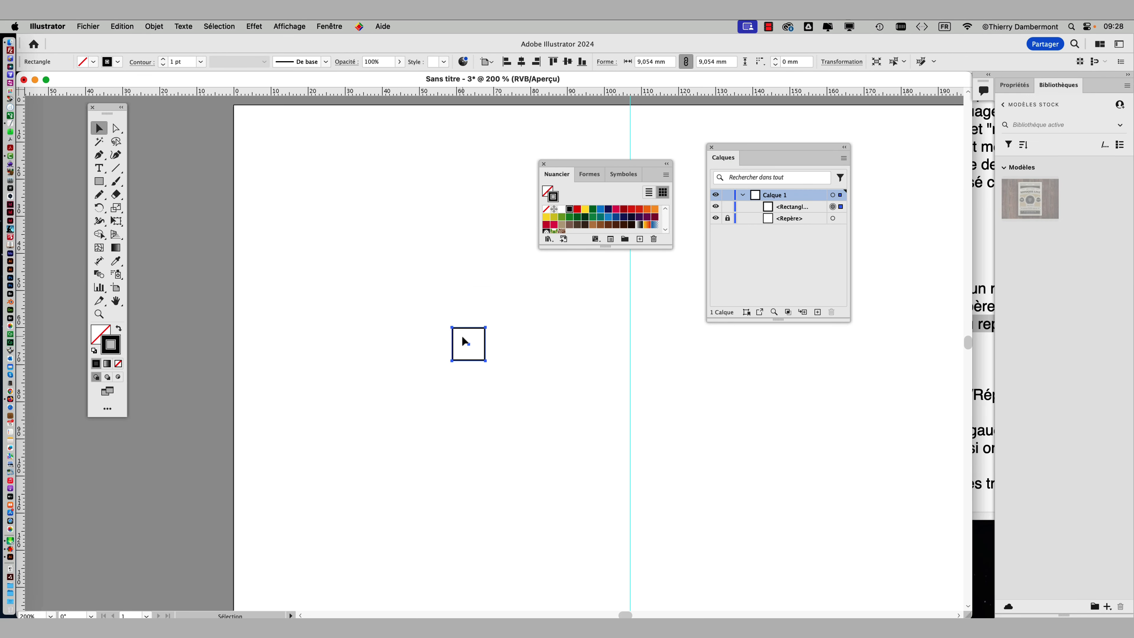
scroll(513, 337, right, 5)
scroll(307, 291, down, 2)
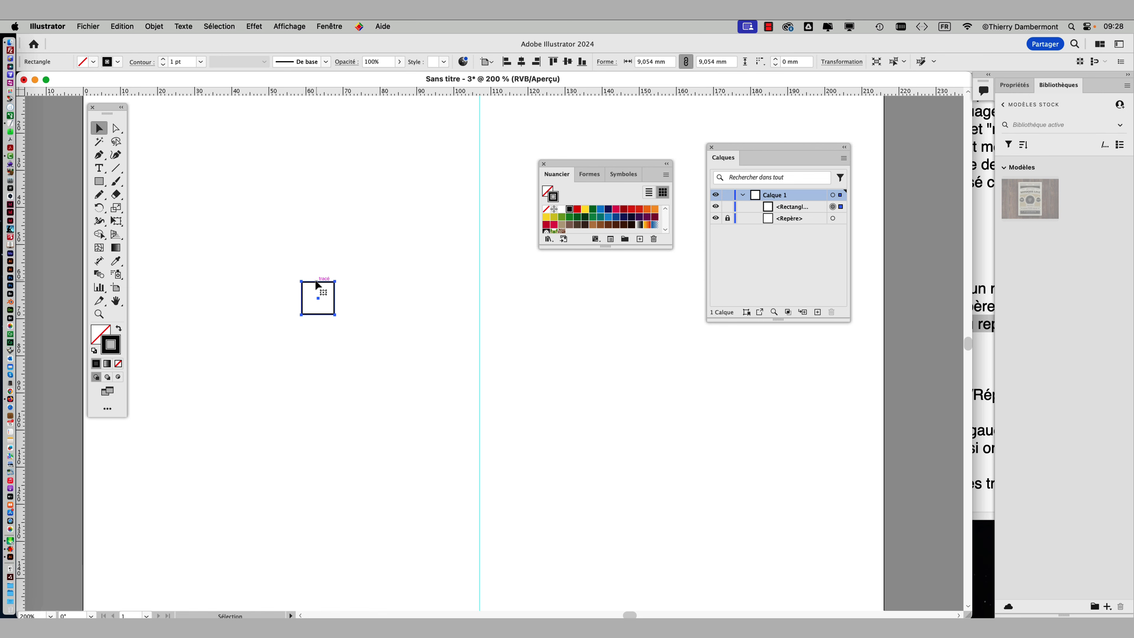
drag(316, 283, 458, 182)
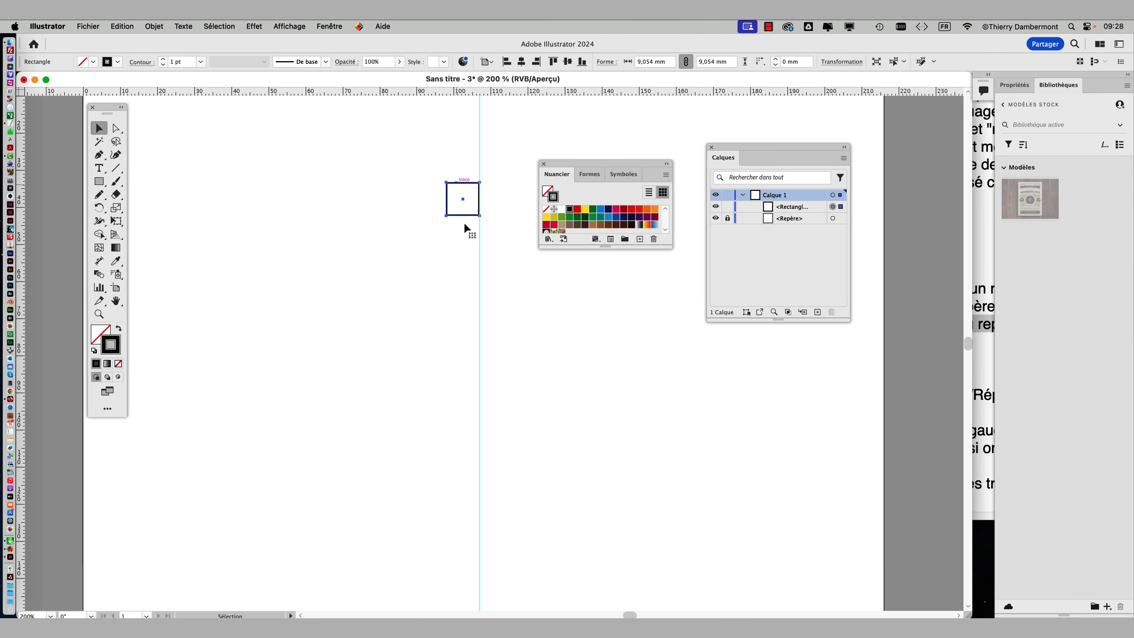
- Start saving the document under a new name on the computer, and turn off further display of the cloud-saving notice
click(82, 26)
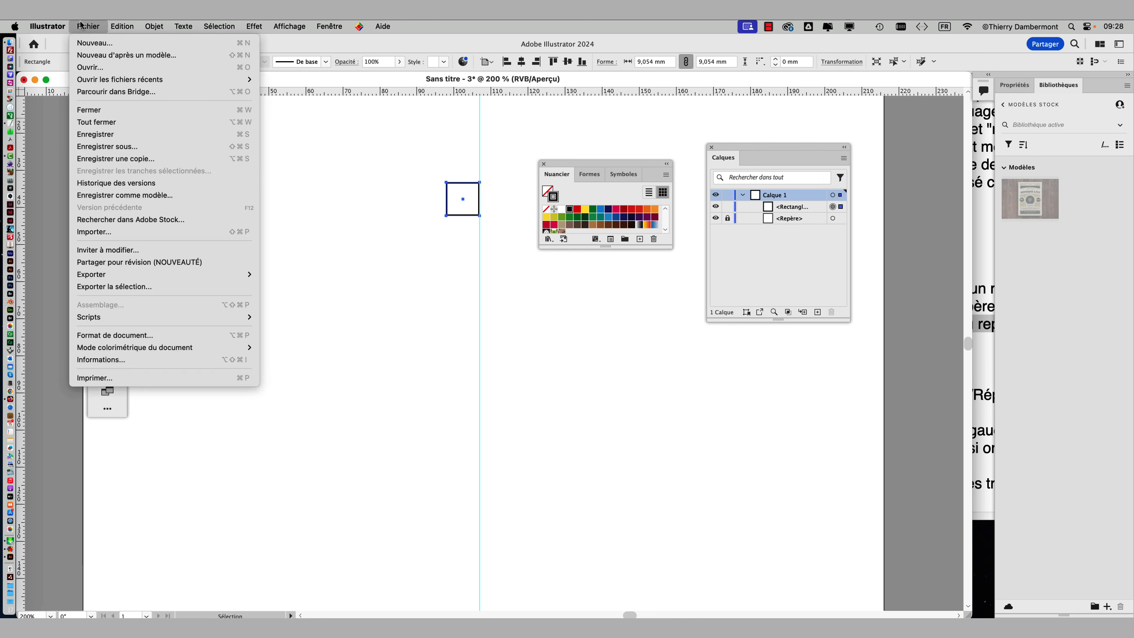
click(129, 146)
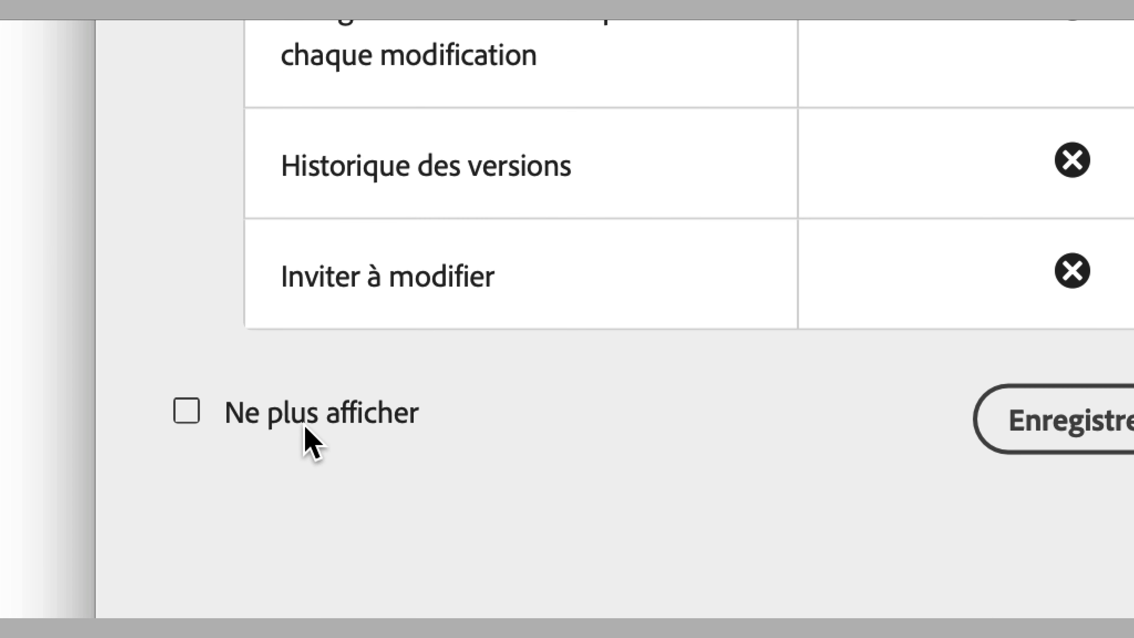
click(305, 427)
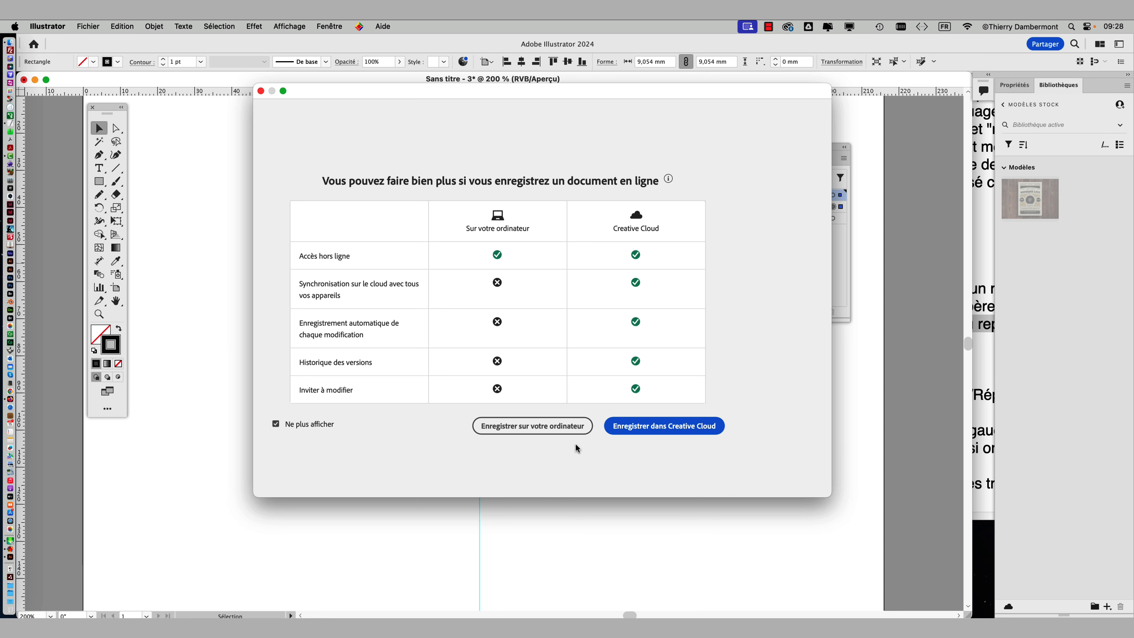
click(517, 432)
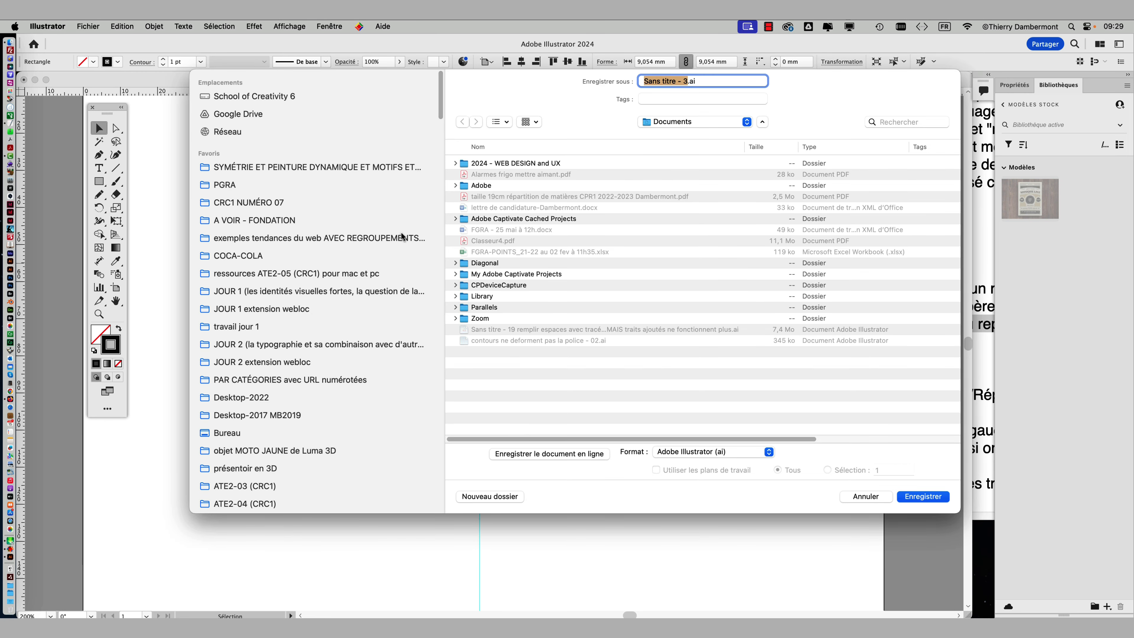
- Save the file as symetrie-01.ai in the SYMÉTRIE ET PEINTURE DYNAMIQUE folder, accepting the Illustrator 2020 version options
click(293, 170)
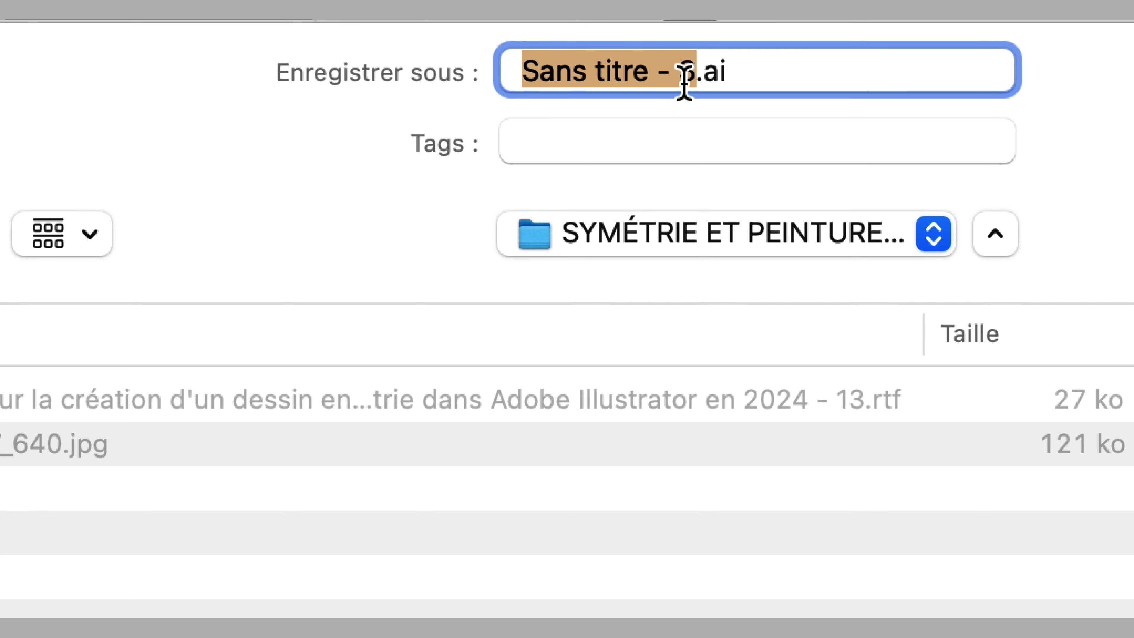
text(symetrie)
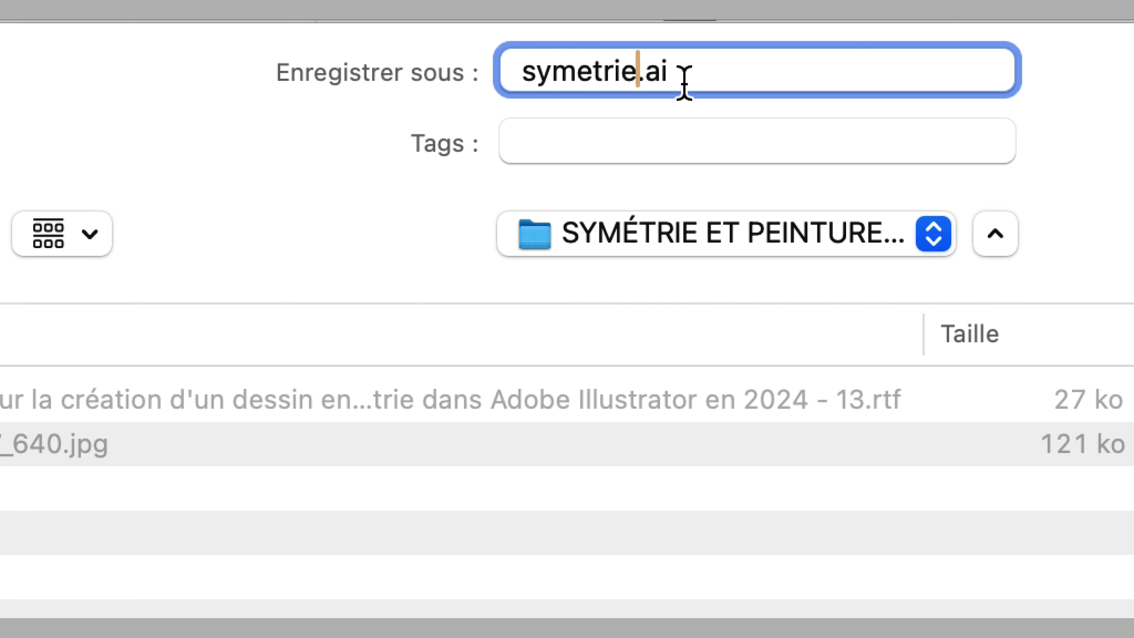
text(-01)
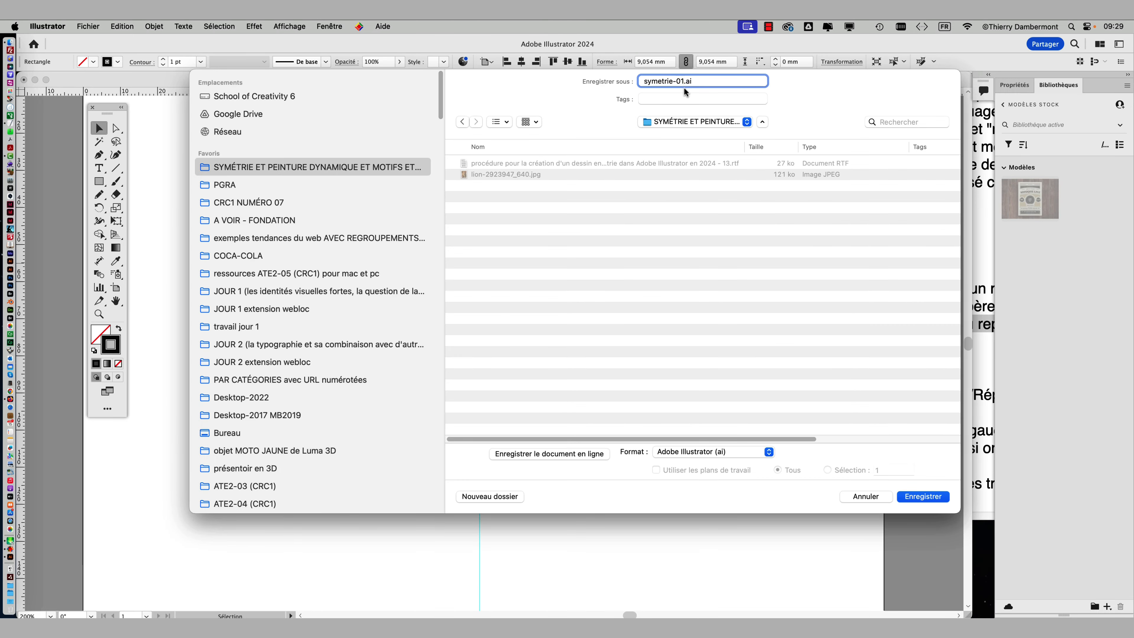
click(923, 497)
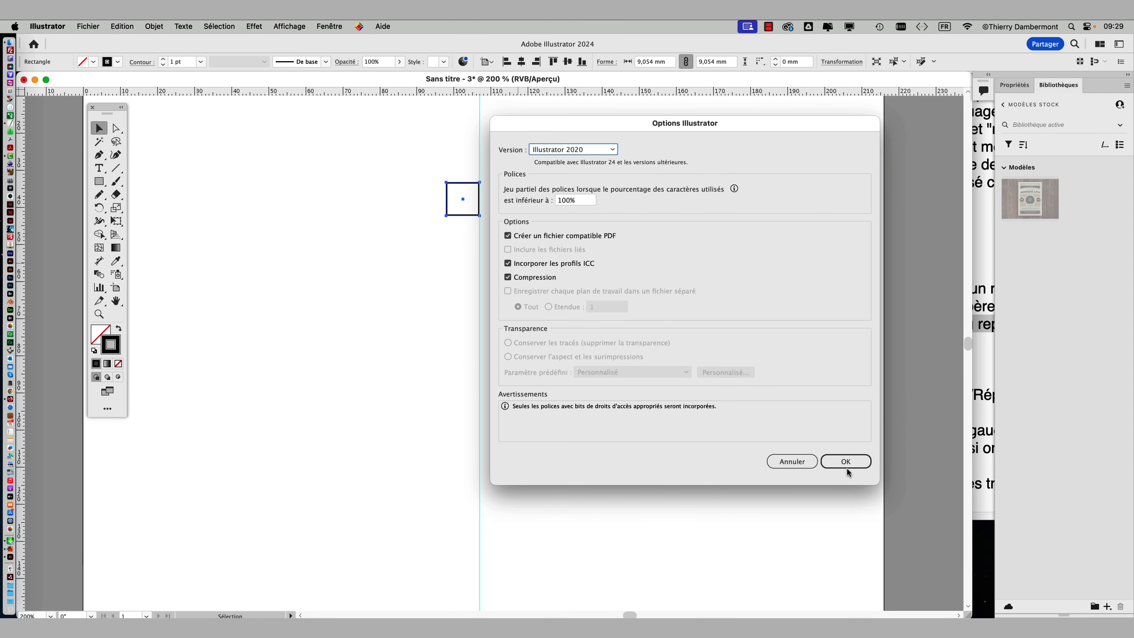
click(853, 463)
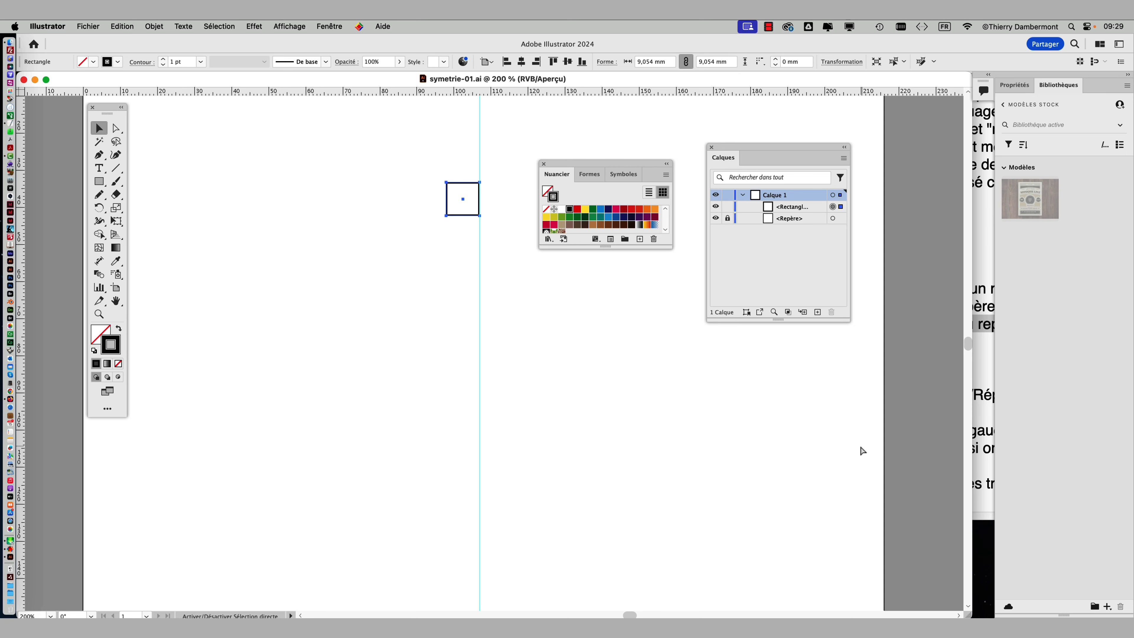
- Switch to the TextEdit procedure and highlight the instruction about selecting the rectangle and using Objet/Répéter/Miroir
click(987, 304)
scroll(811, 249, down, 2)
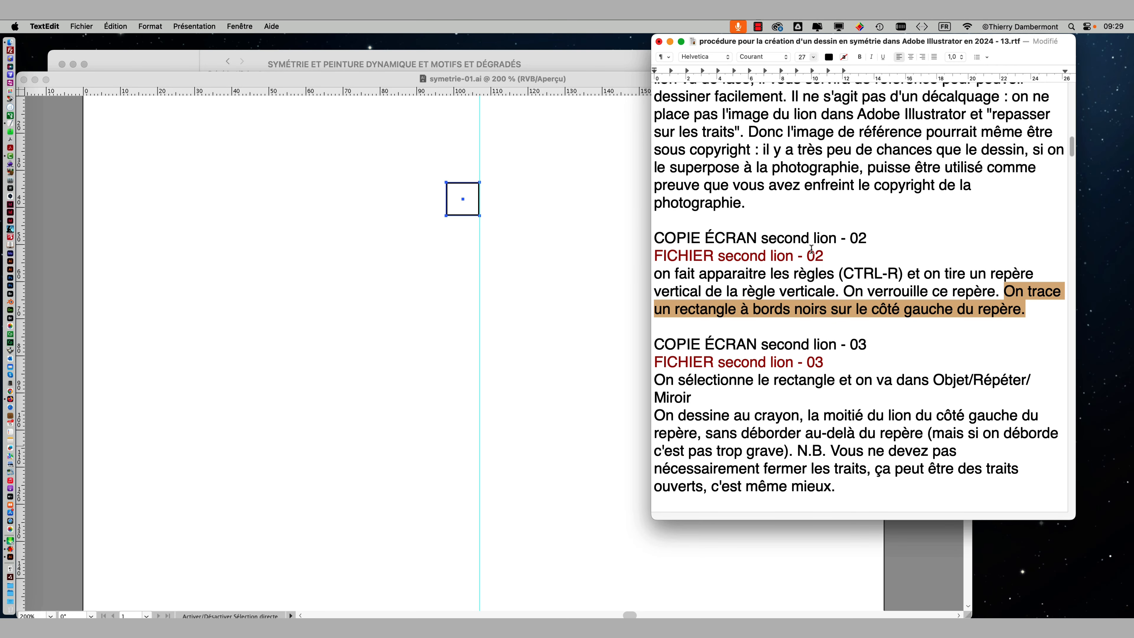
scroll(811, 248, down, 3)
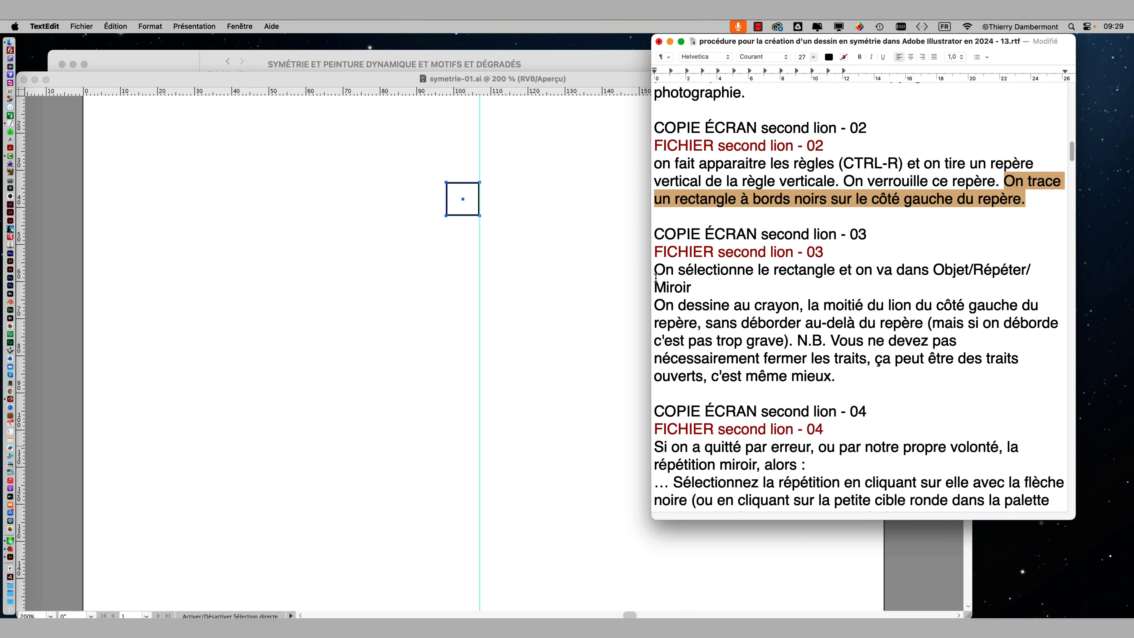
drag(666, 271, 1014, 284)
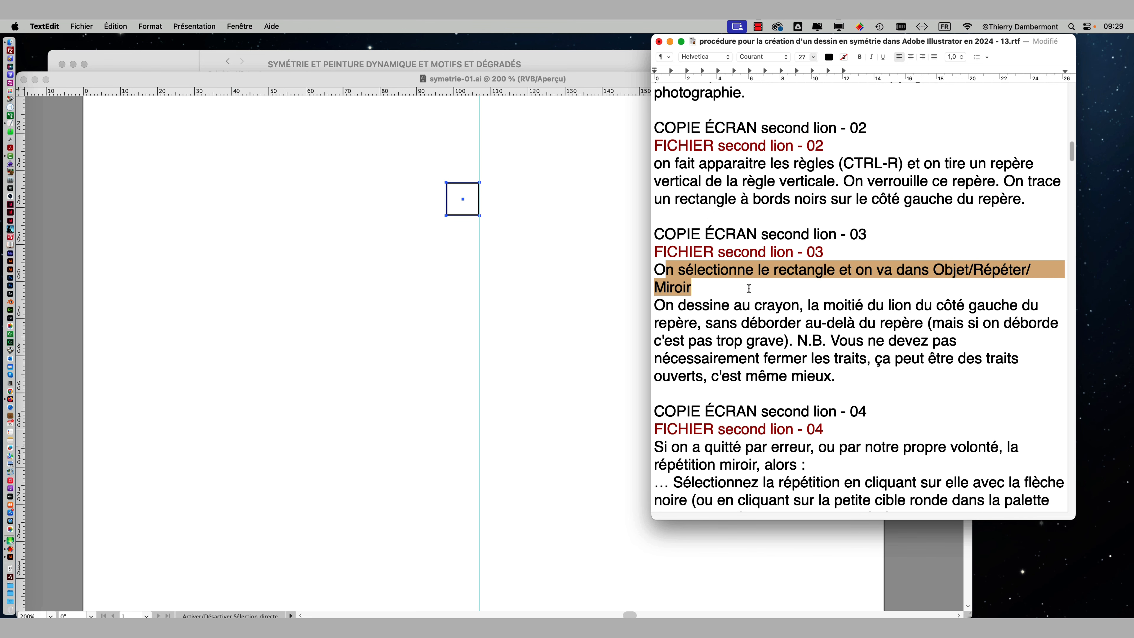
click(697, 276)
drag(655, 269, 691, 285)
scroll(726, 293, down, 2)
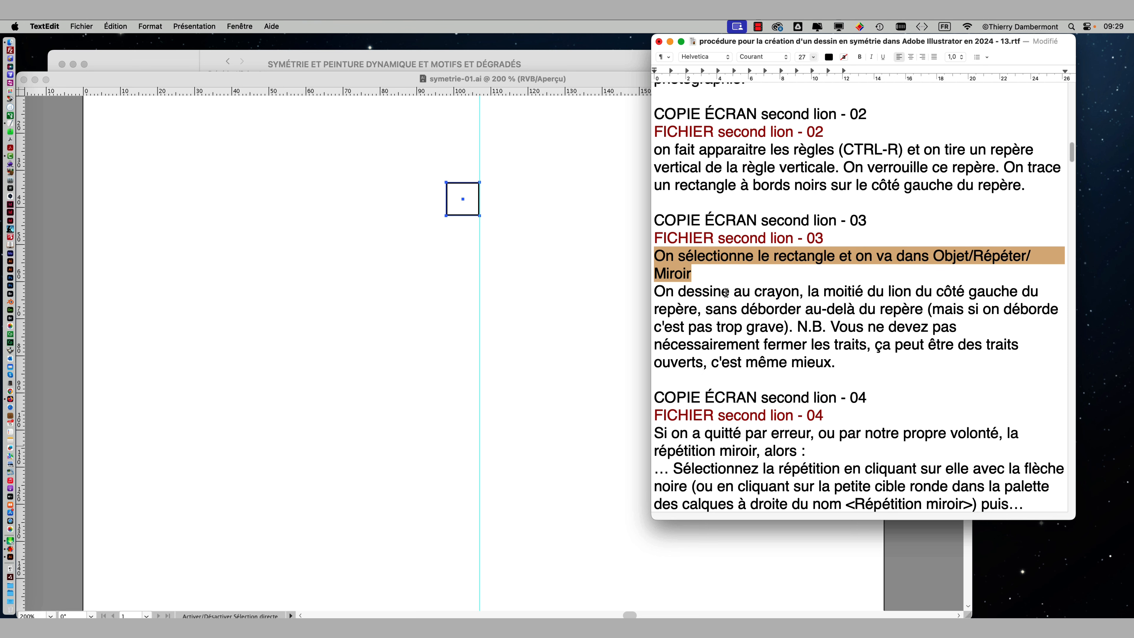
scroll(726, 292, down, 1)
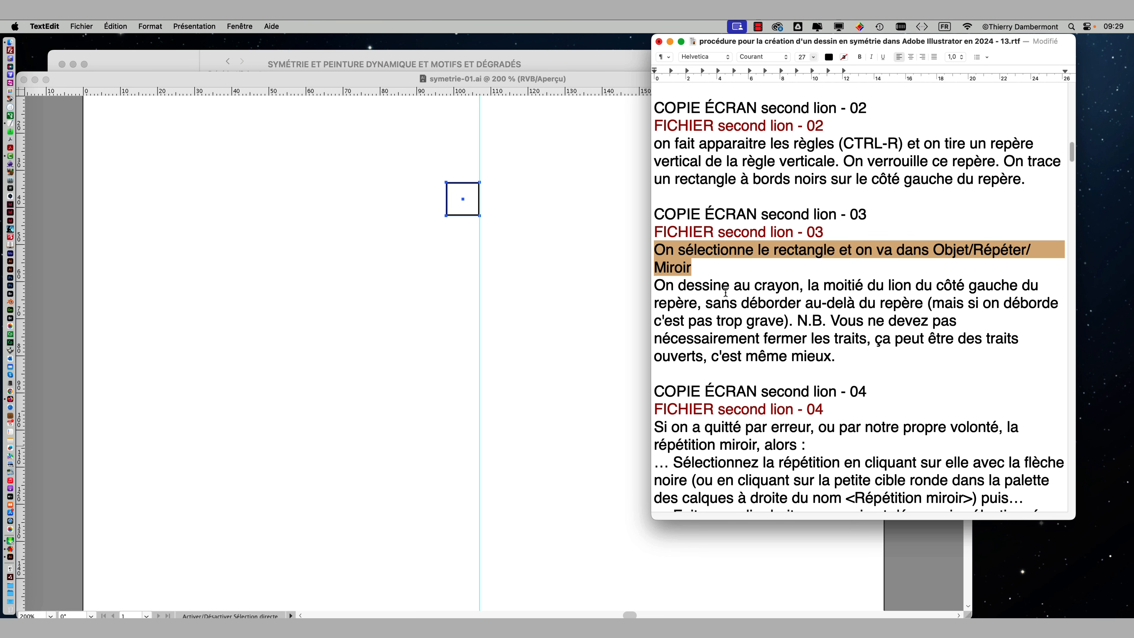
- Return to Illustrator and apply a Miroir repeat to the selected square
click(351, 77)
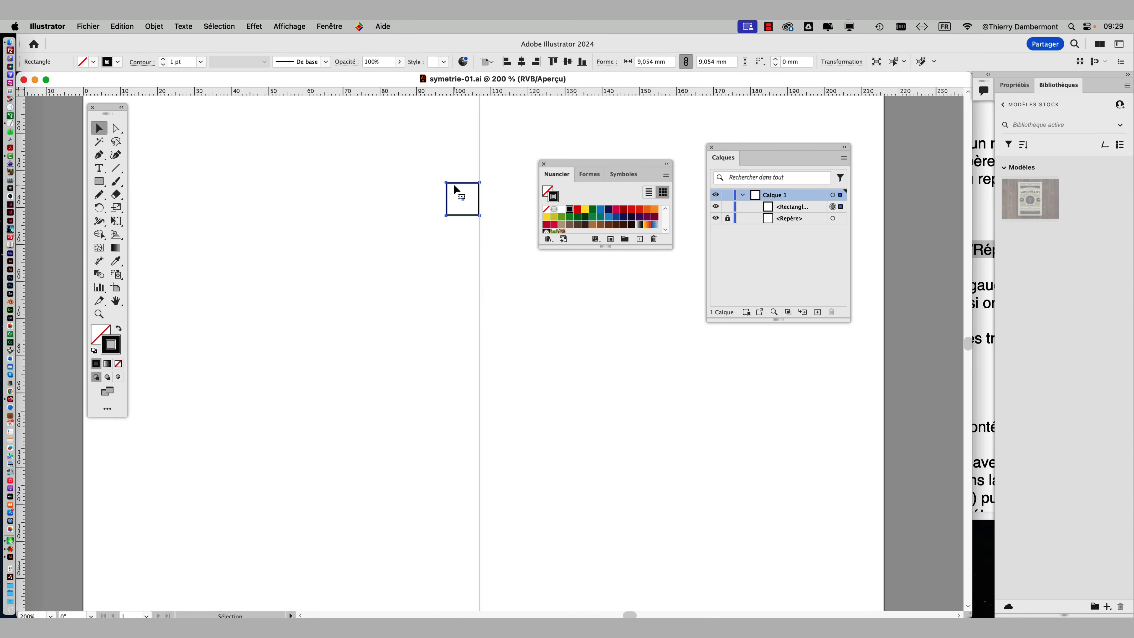
click(151, 26)
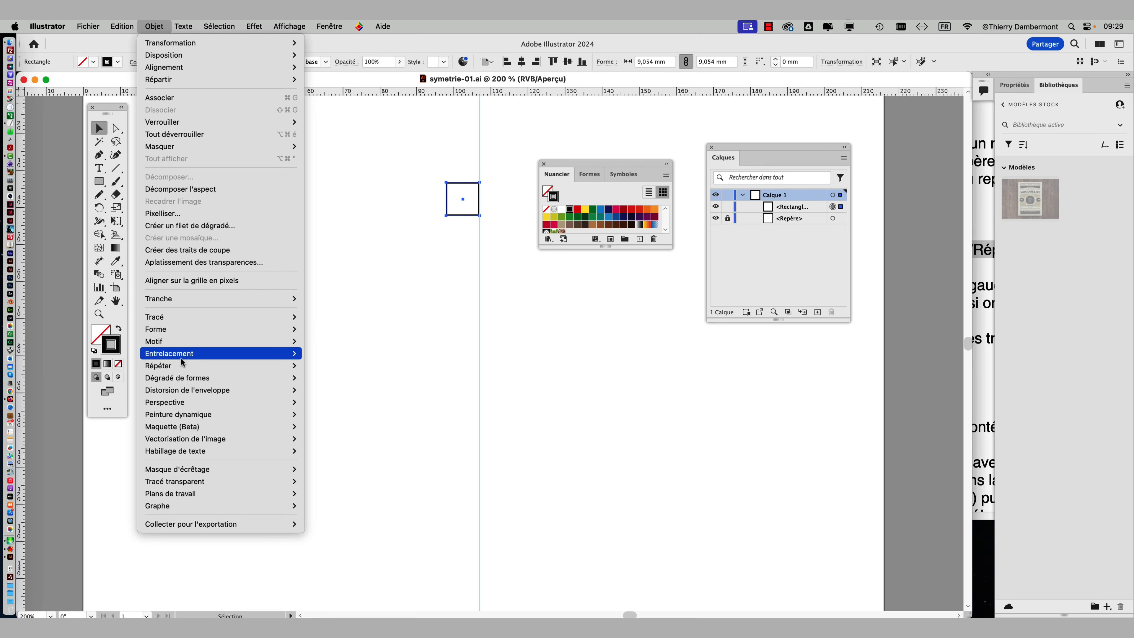
mouse_move(180, 367)
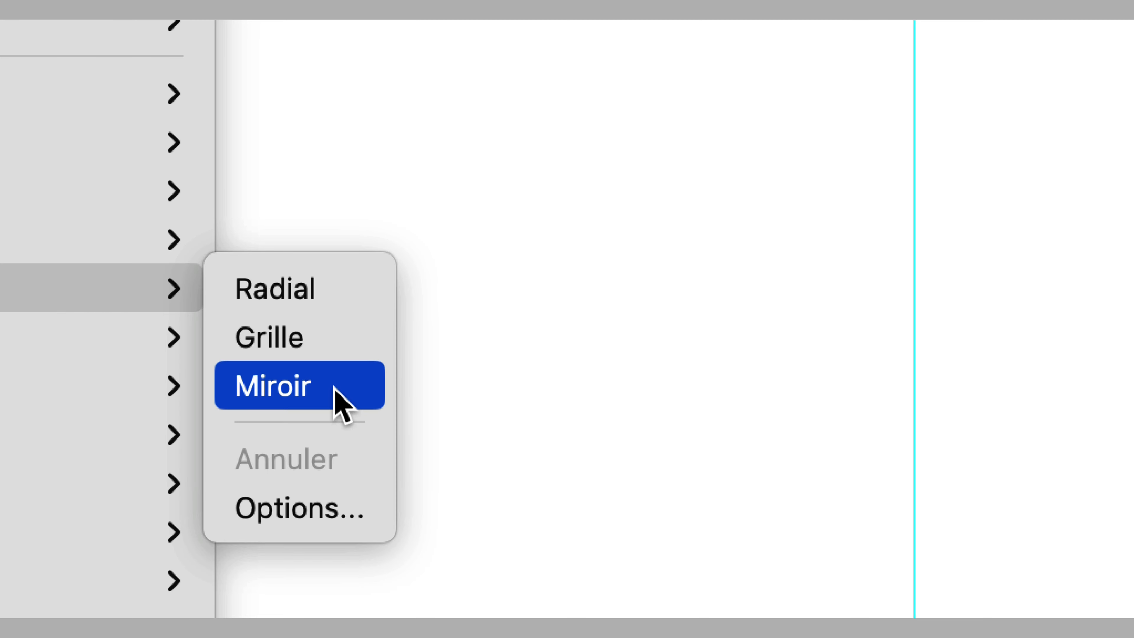
click(335, 388)
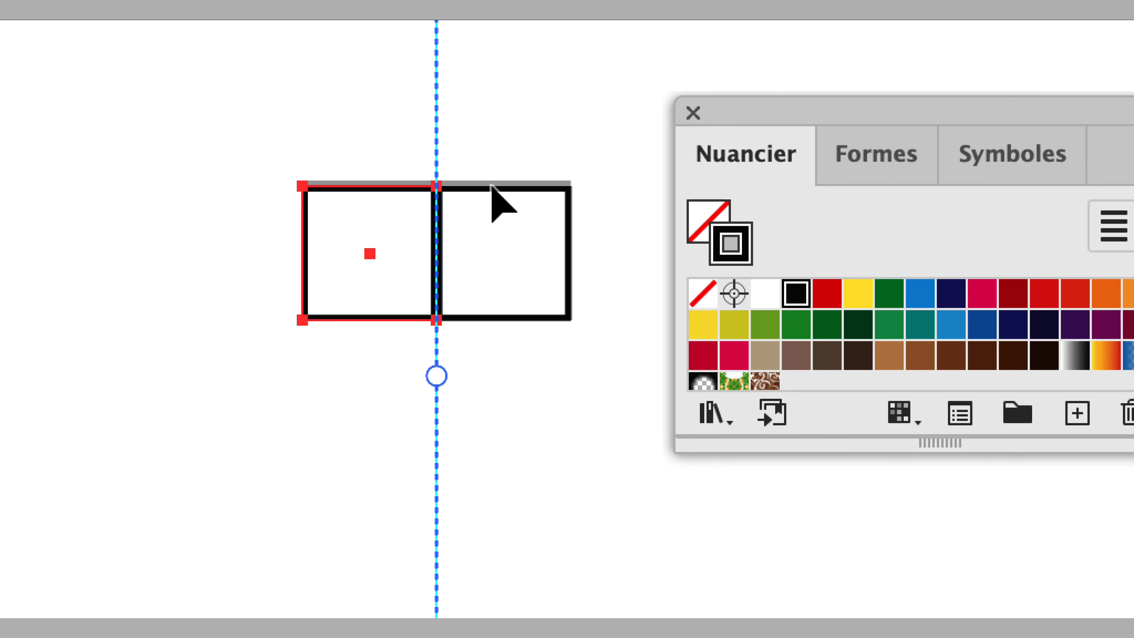
- Examine the square and its mirrored copy around the symmetry axis, and deselect the original square
scroll(496, 191, up, 3)
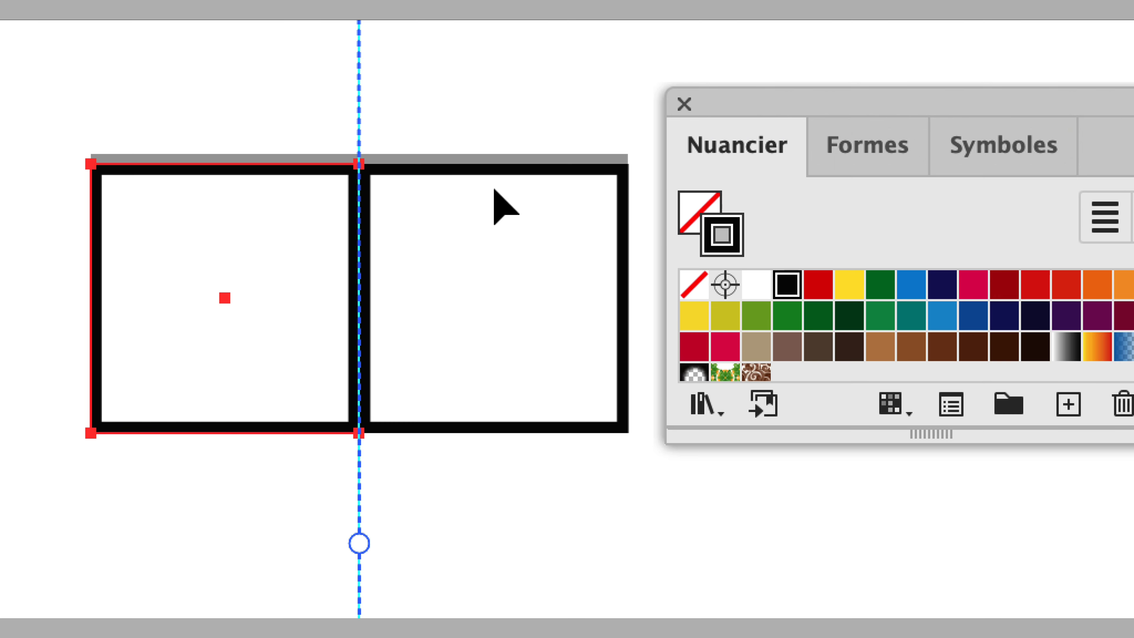
scroll(504, 206, down, 1)
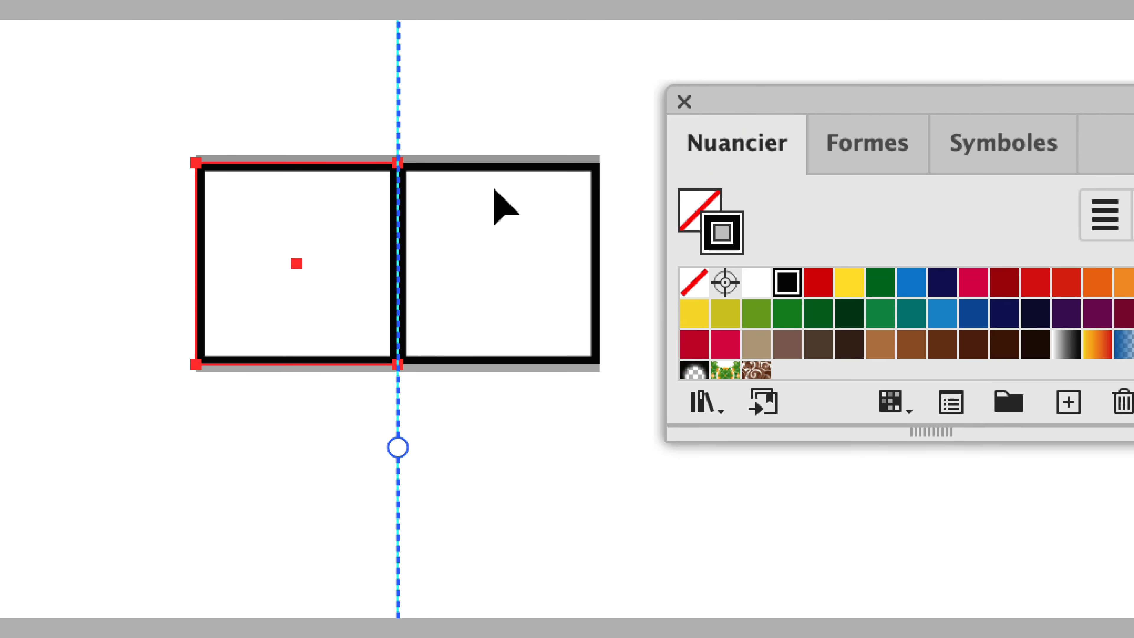
scroll(504, 206, down, 1)
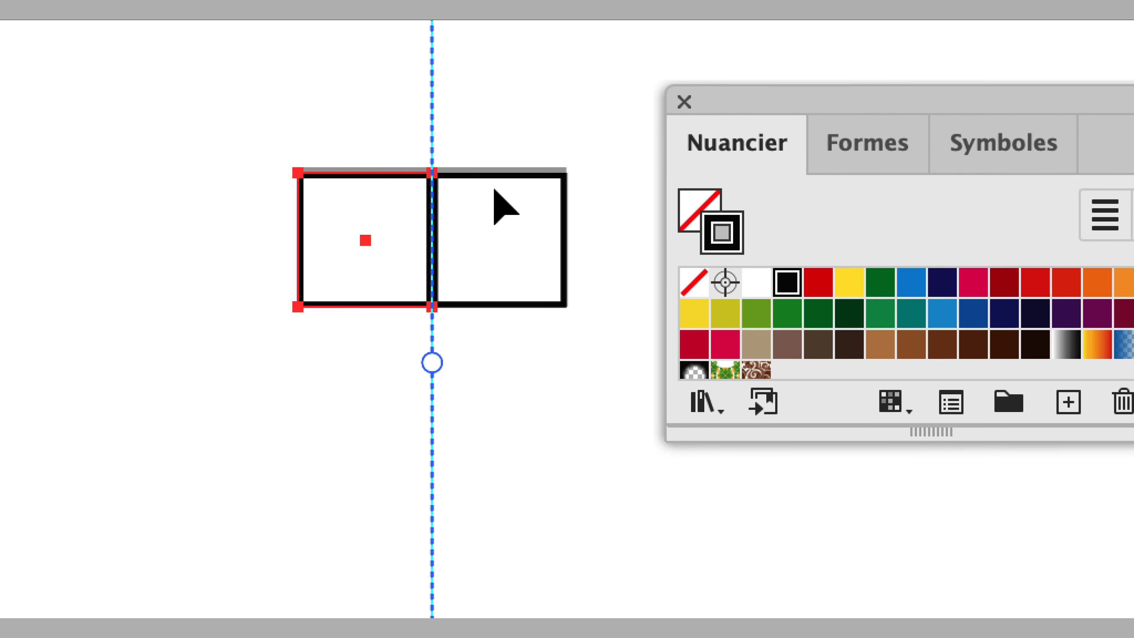
click(474, 154)
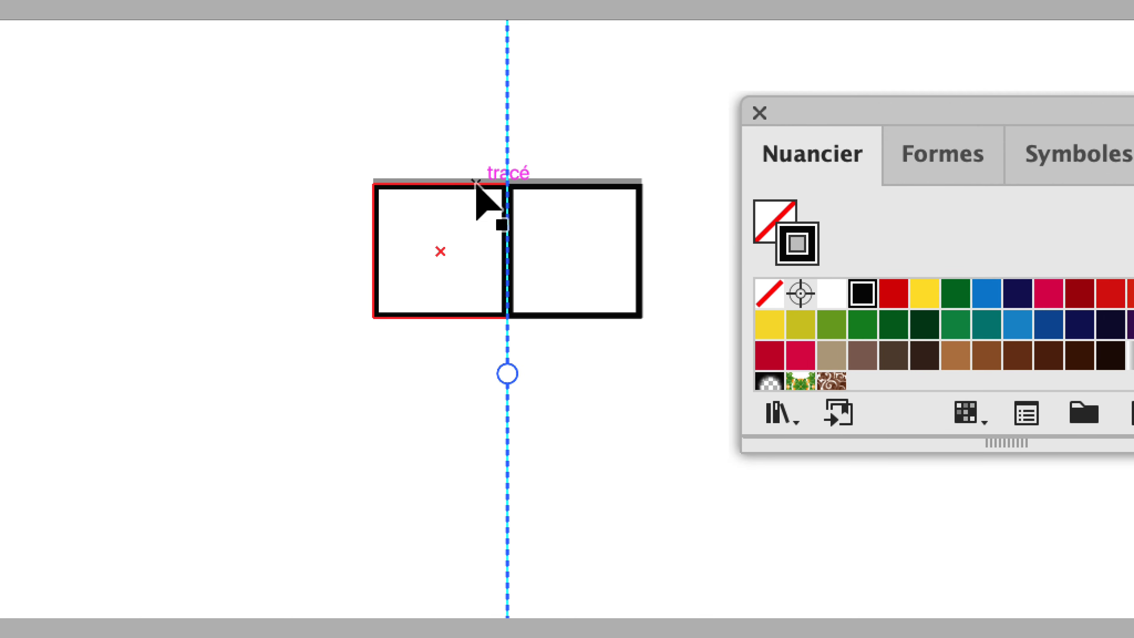
click(401, 172)
click(580, 199)
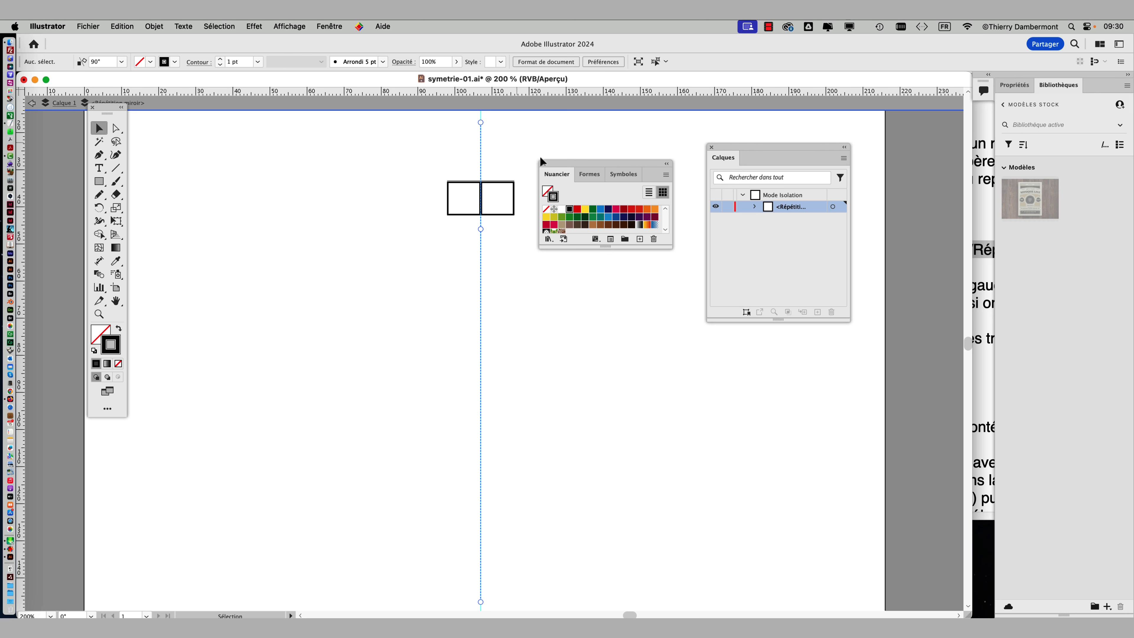
drag(424, 261, 281, 291)
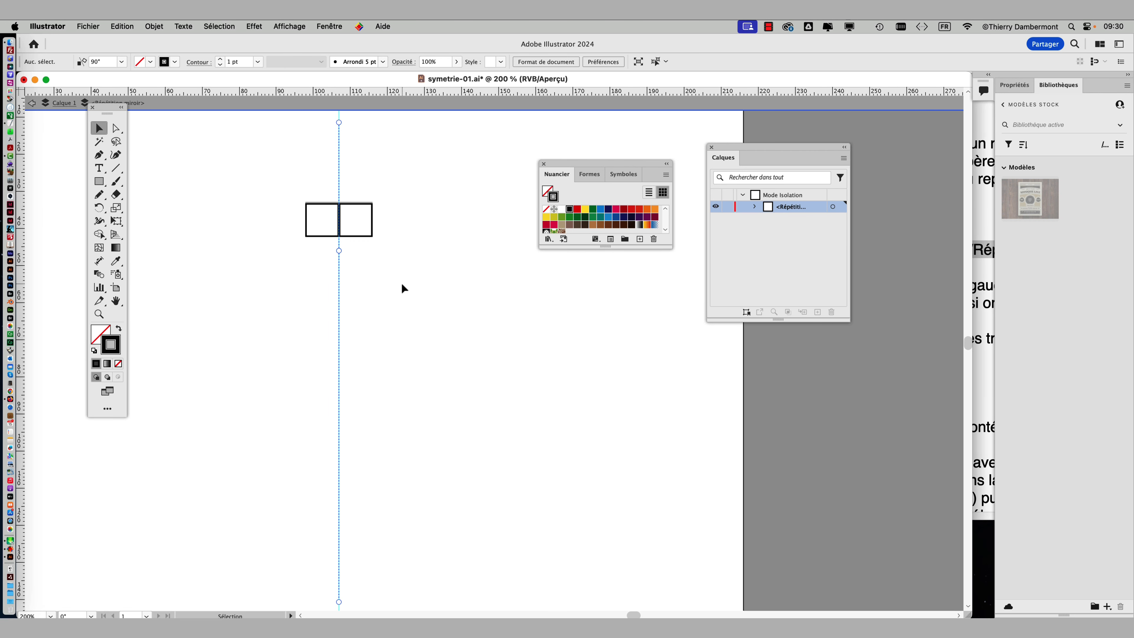
- Switch to the TextEdit procedure and highlight "Objet/Répéter" in the mirror instruction
click(976, 350)
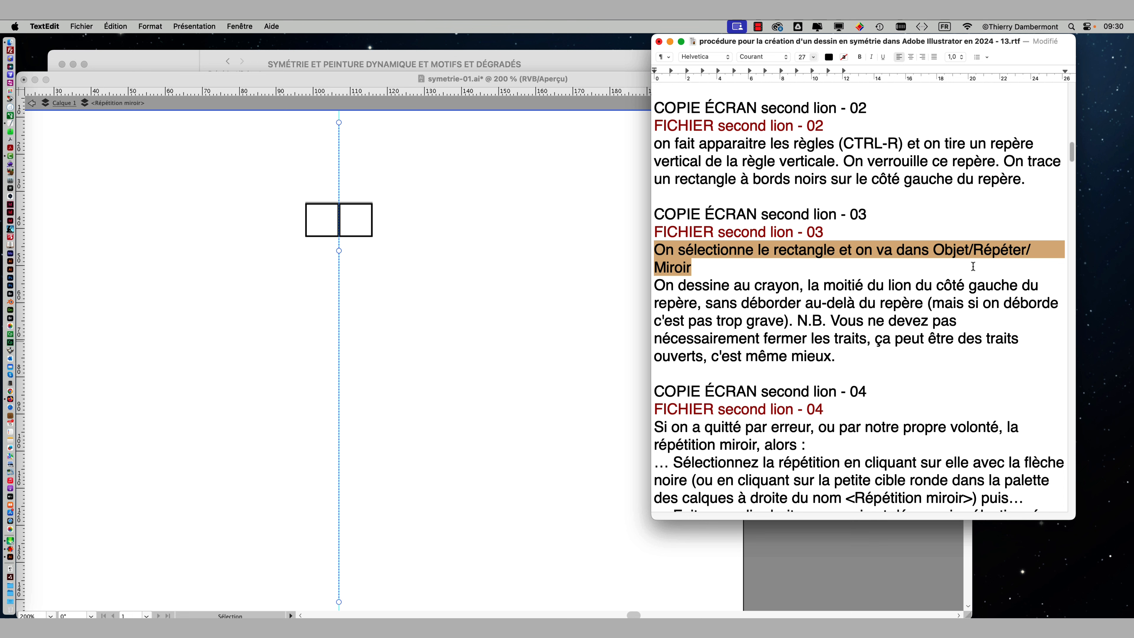
click(945, 255)
drag(933, 250, 1026, 251)
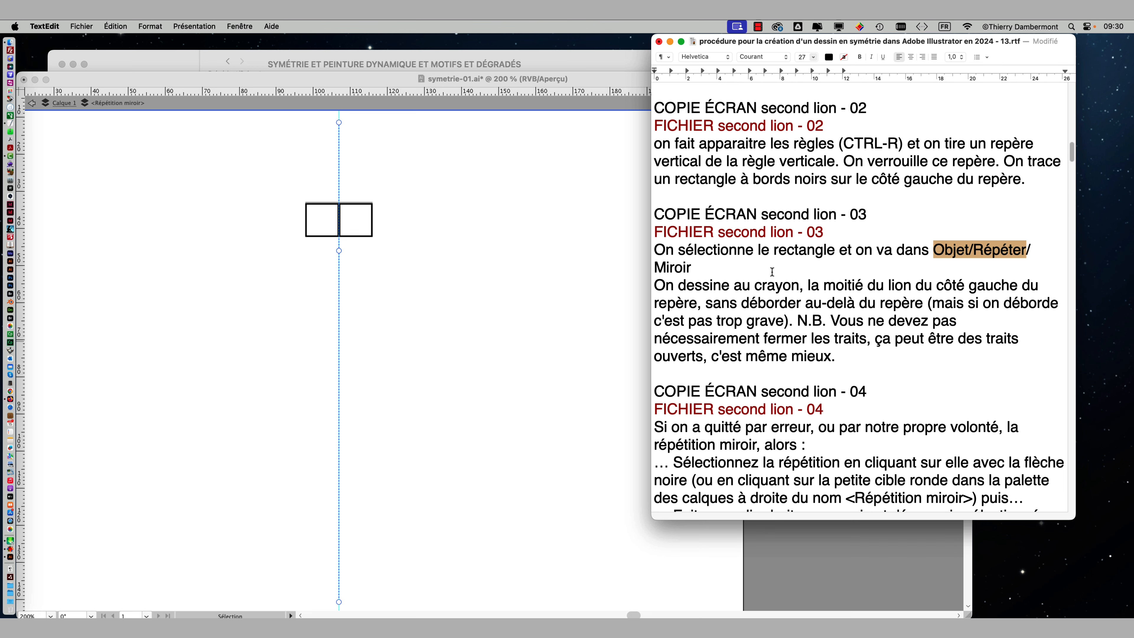
- Return to Illustrator and look through the Distorsion et transformation effects without applying one
click(267, 79)
click(260, 27)
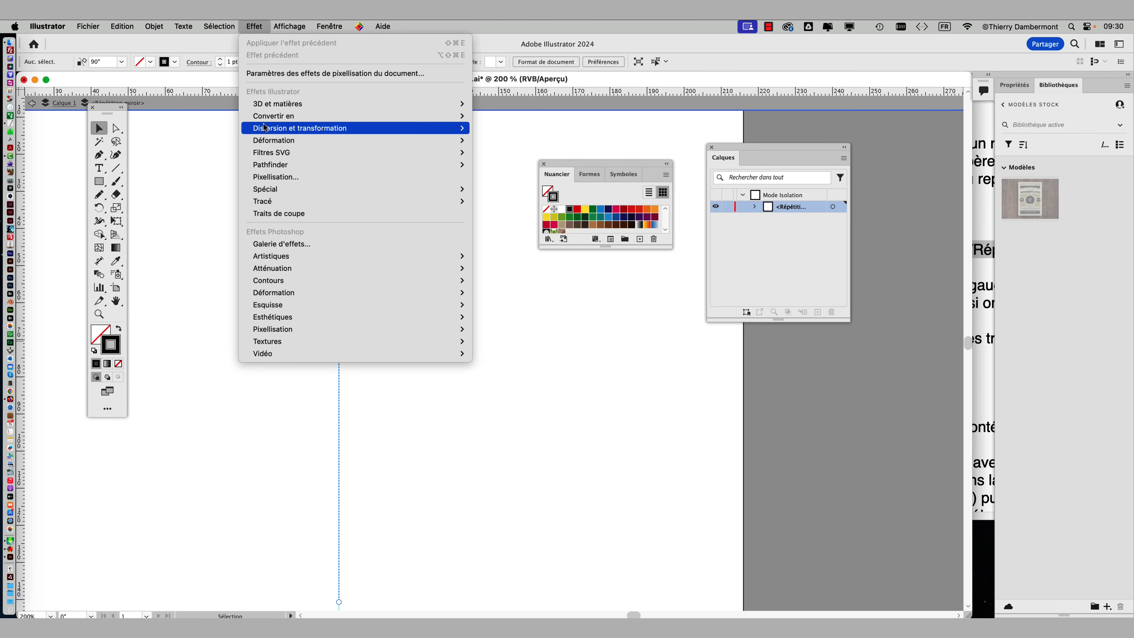
mouse_move(264, 127)
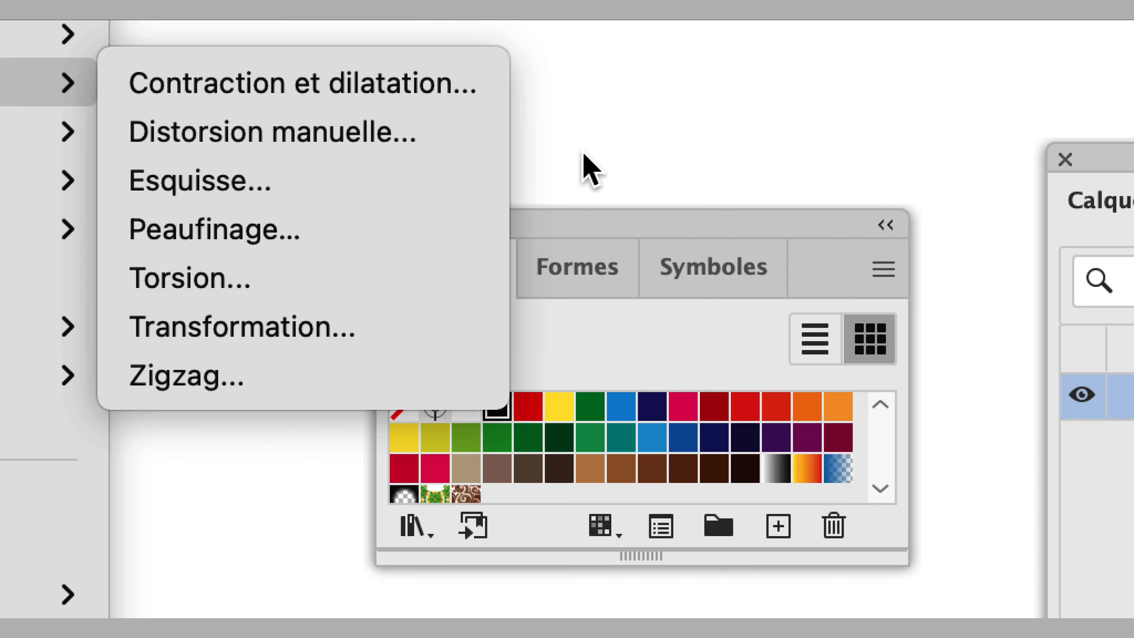
click(582, 156)
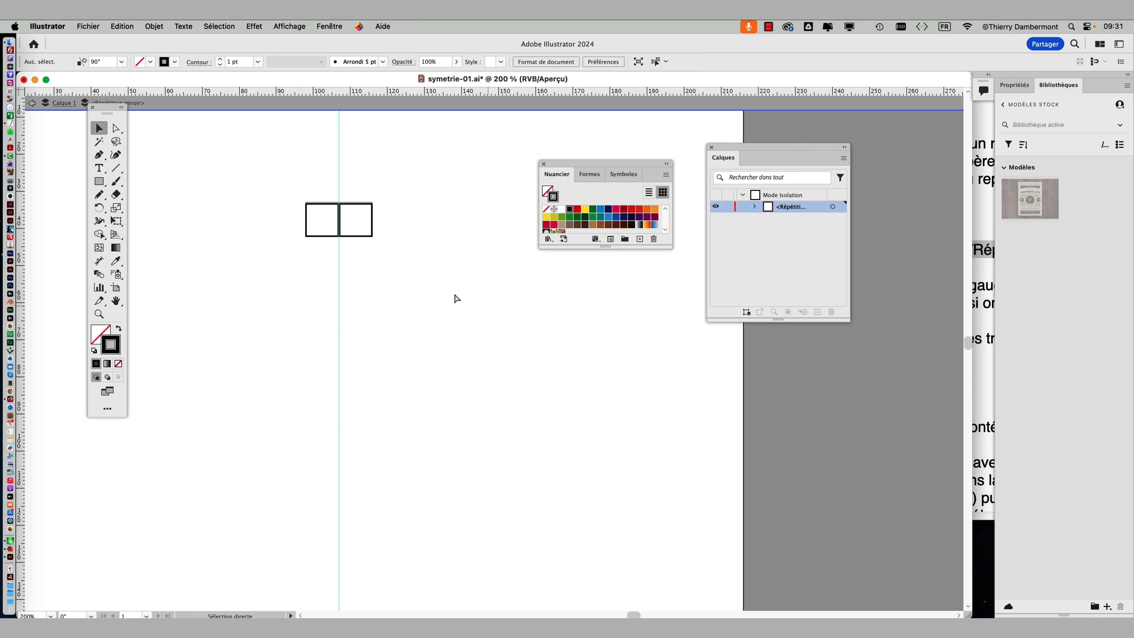
- Switch to the TextEdit procedure and add a period after "Miroir" in the rectangle instruction
key(super+Tab)
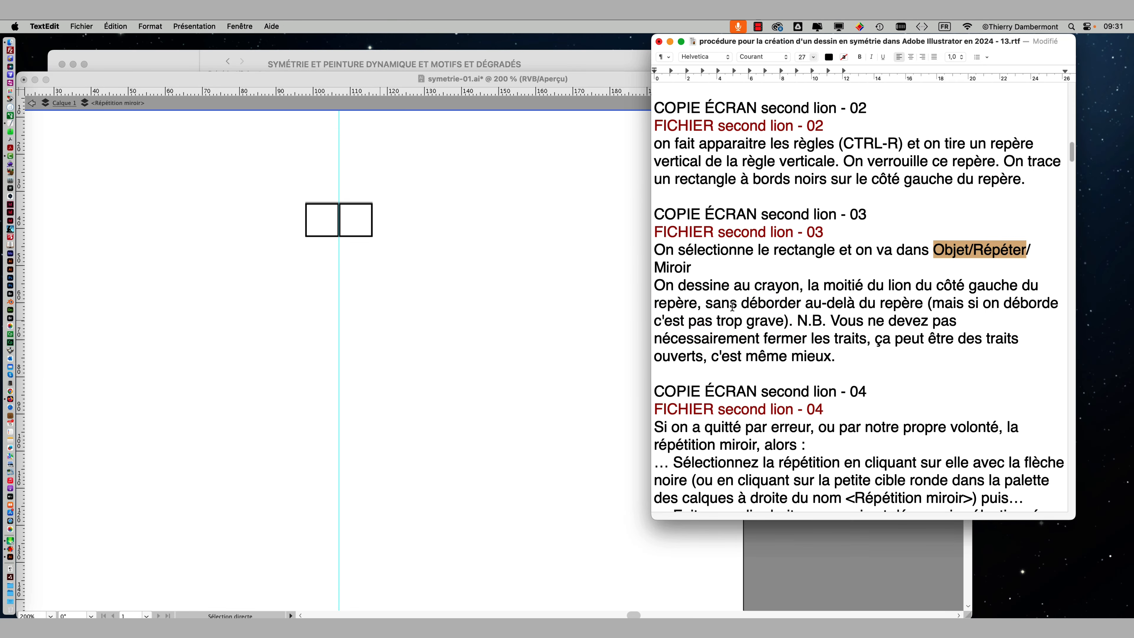
click(766, 300)
click(689, 269)
text(.)
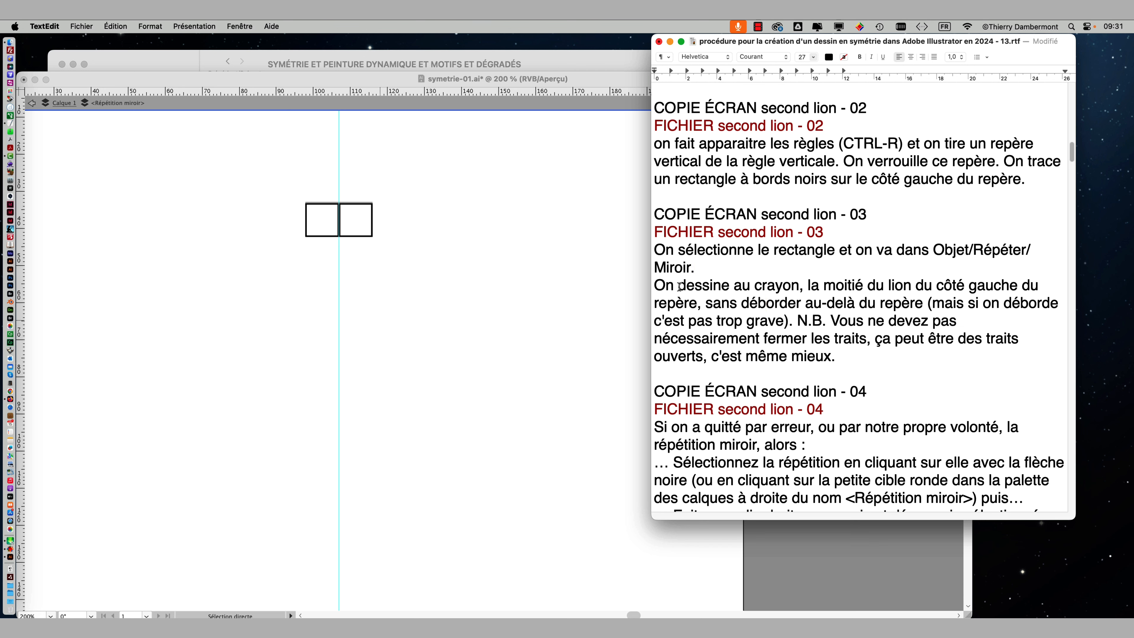
- Highlight the "du côté gauche du repère" wording of the pencil drawing instruction in the procedure
drag(674, 285, 692, 303)
click(938, 282)
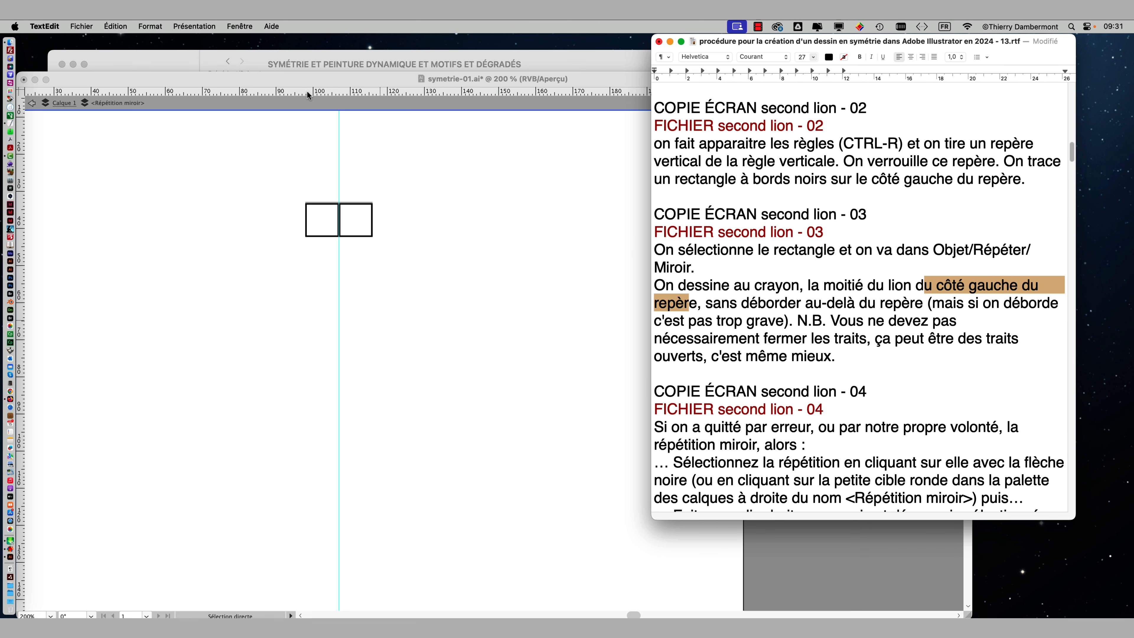
- Return to Illustrator and try moving the original square onto and across the symmetry axis
click(296, 80)
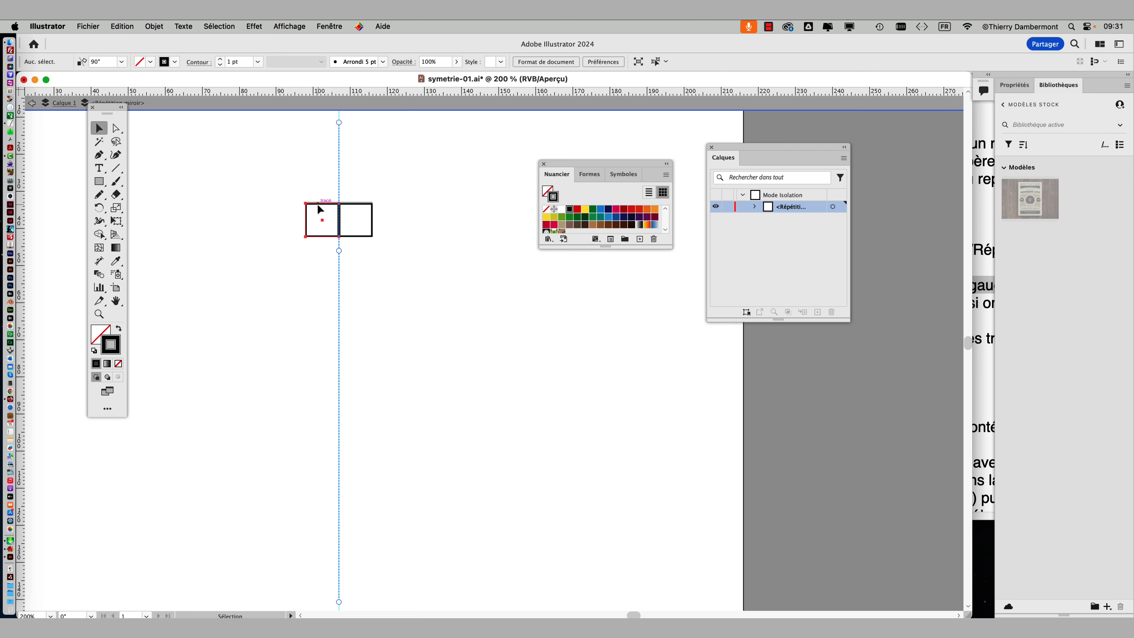
drag(317, 205, 200, 99)
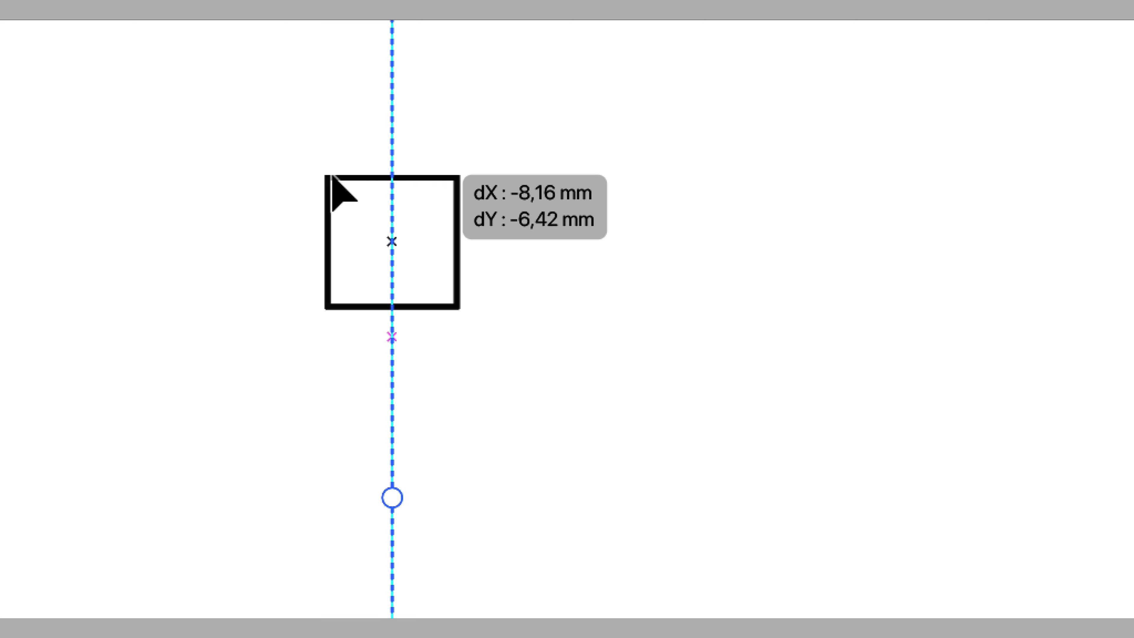
drag(331, 176, 355, 182)
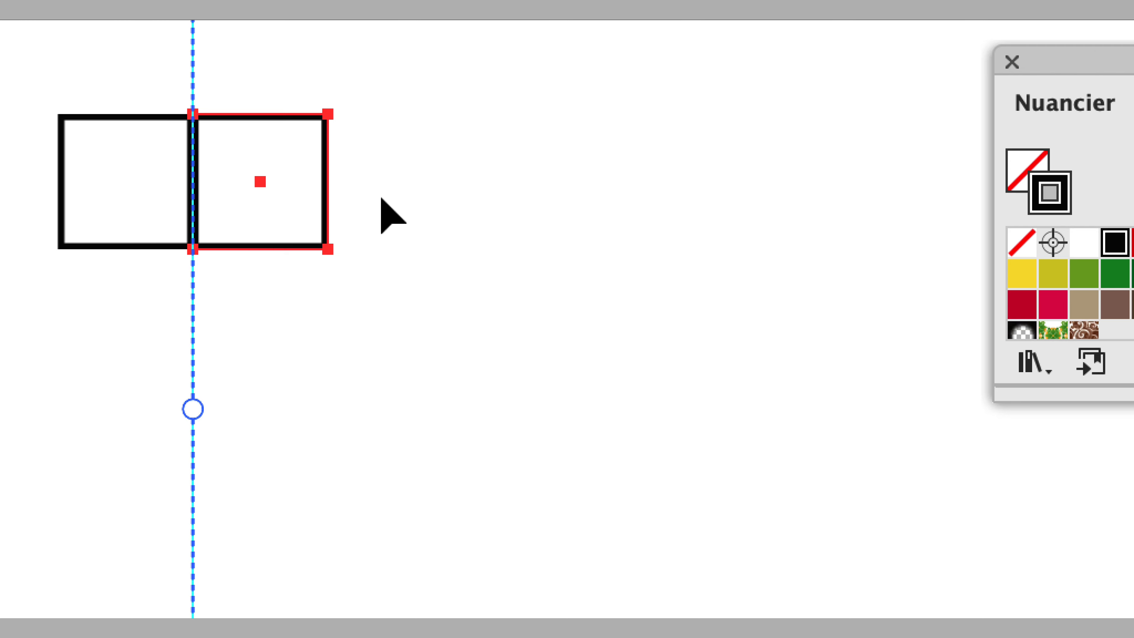
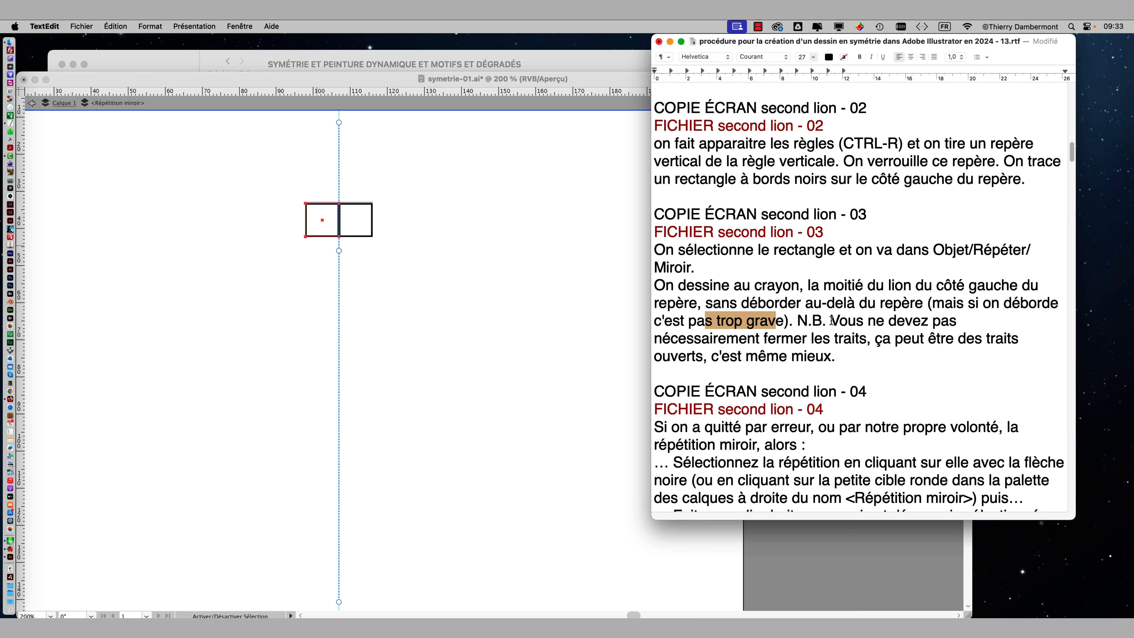
- Highlight the N.B. sentence about leaving strokes open in the TextEdit procedure, and return to Illustrator
drag(831, 320, 835, 358)
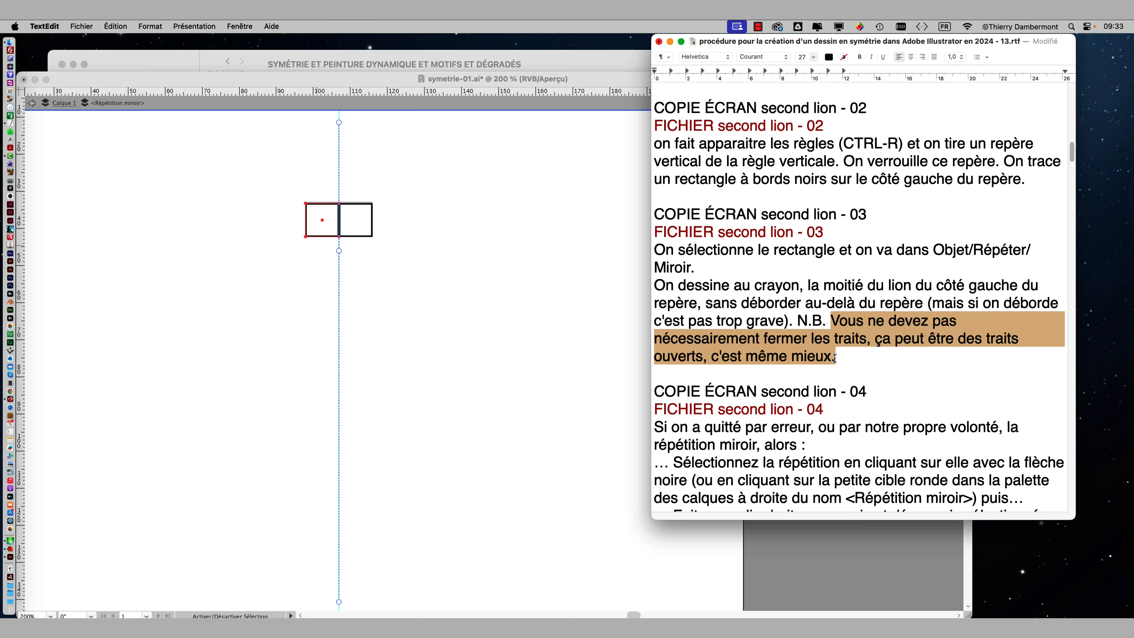
click(346, 91)
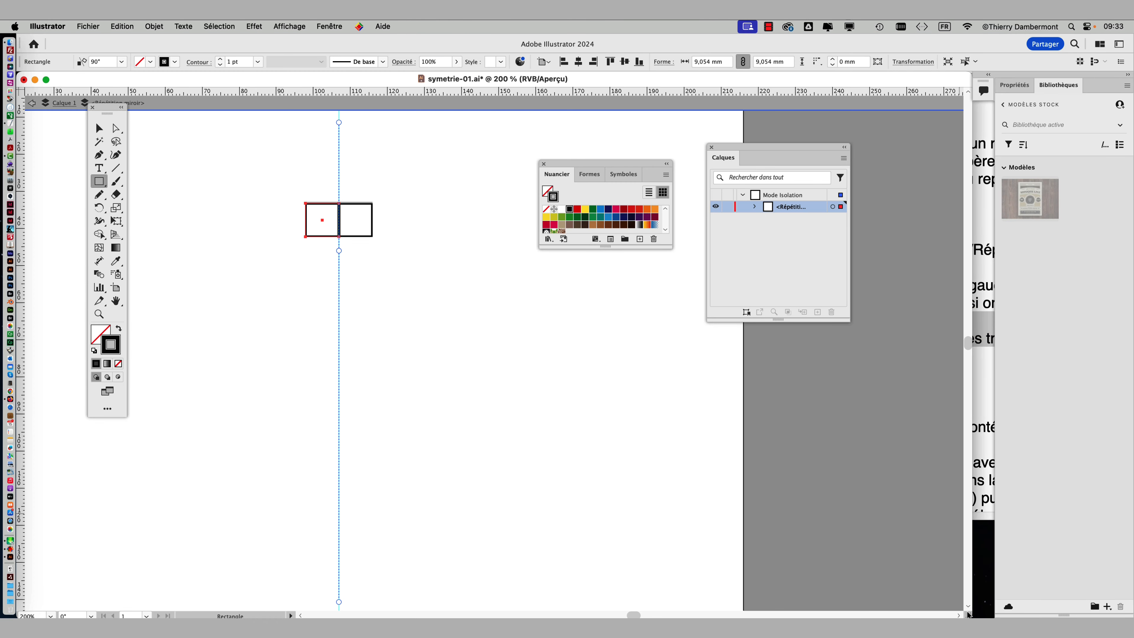
- Narrow the symetrie-01.ai window beside the procedure and set the document zoom to 100 %
drag(967, 614, 583, 616)
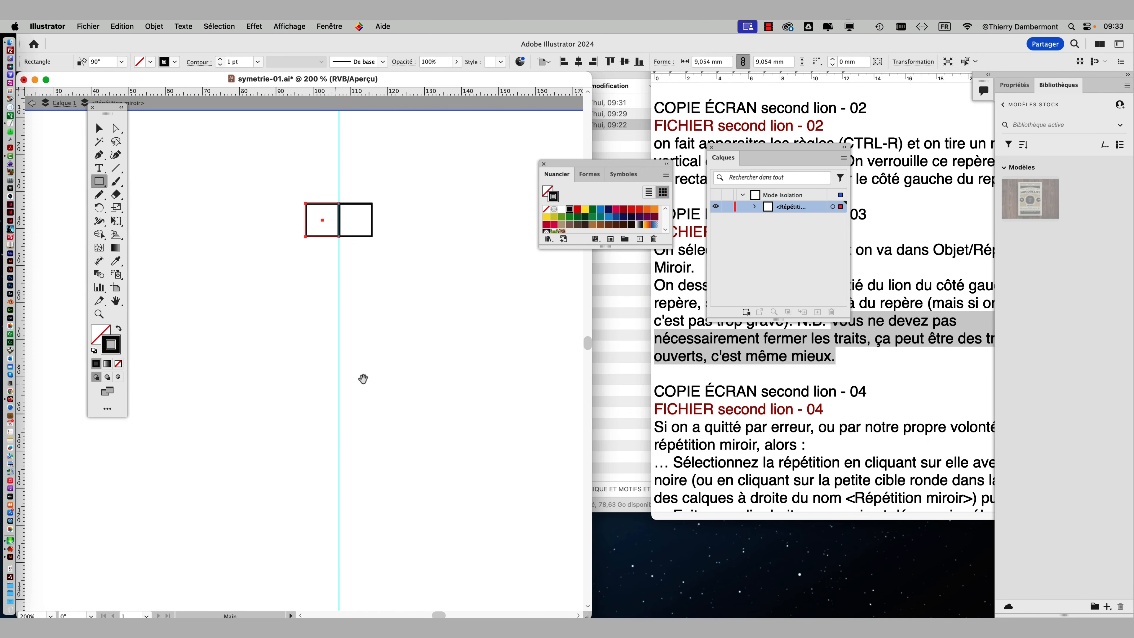
drag(367, 378, 297, 354)
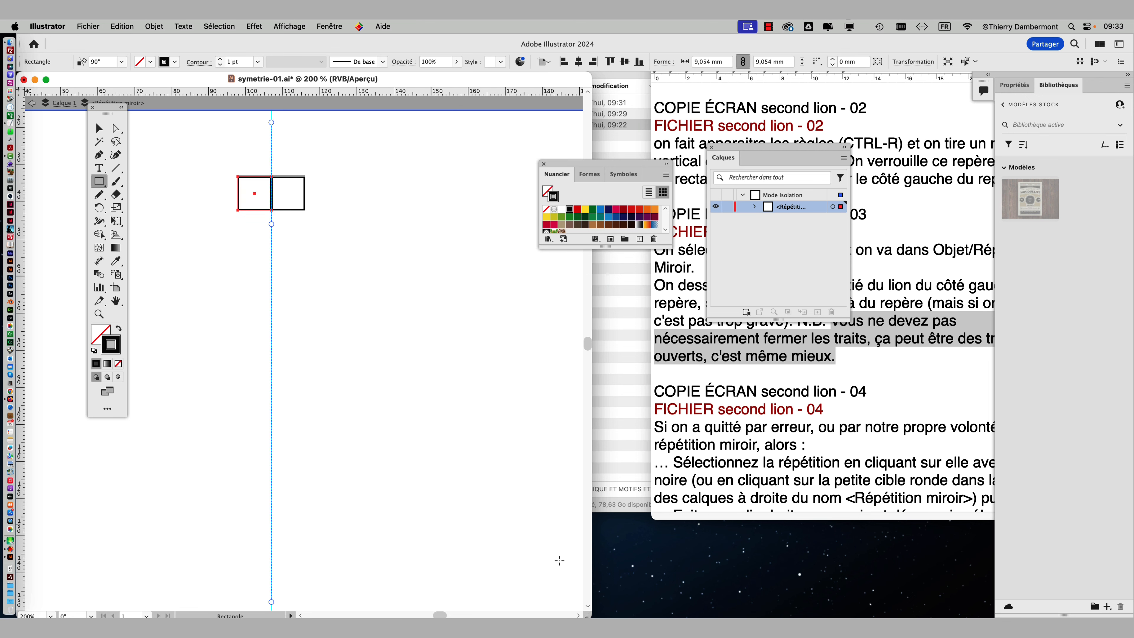
scroll(454, 503, down, 1)
scroll(452, 498, down, 1)
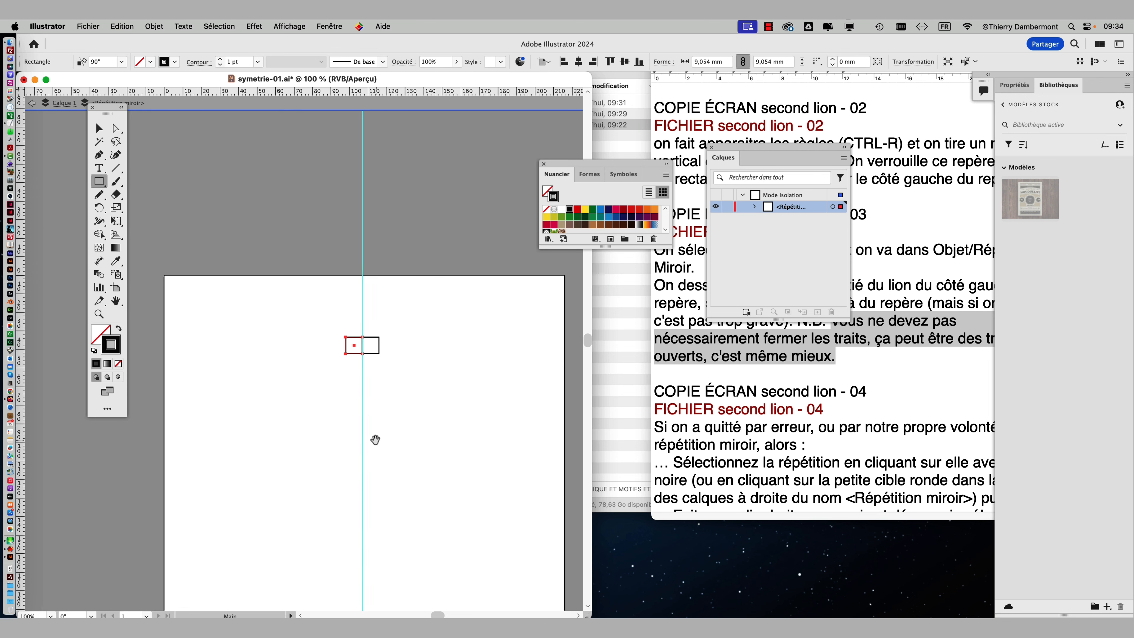
drag(375, 438, 336, 289)
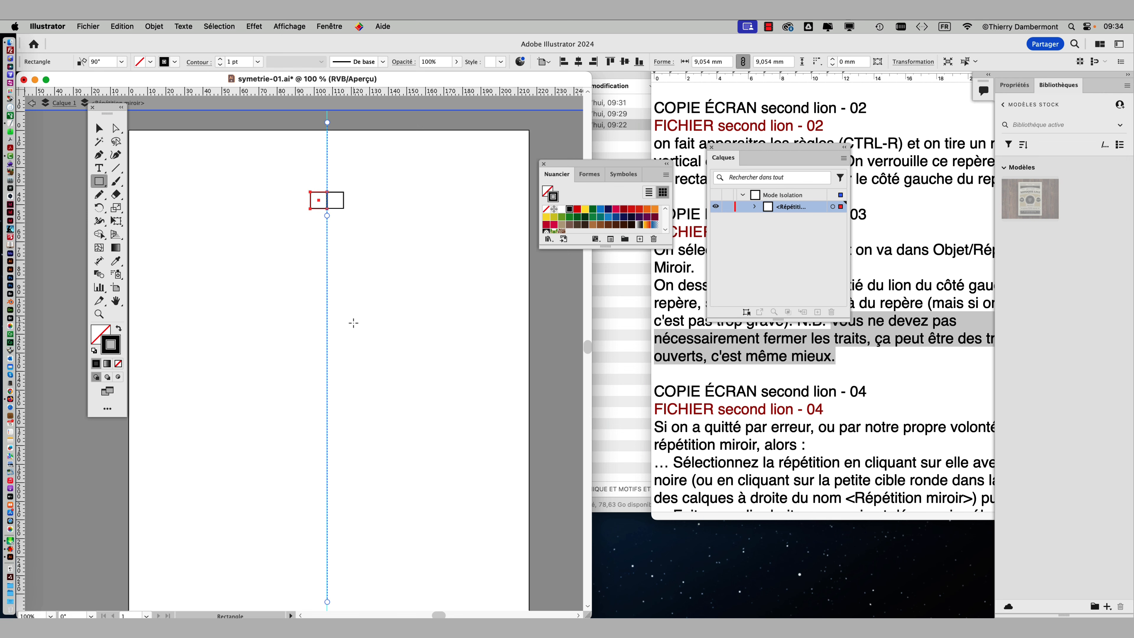
- Switch to Finder, open lion-2923947_640.jpg in Photoshop 2024, and quit Photoshop
key(super+Tab)
key(super+Tab)
key(super+Tab)
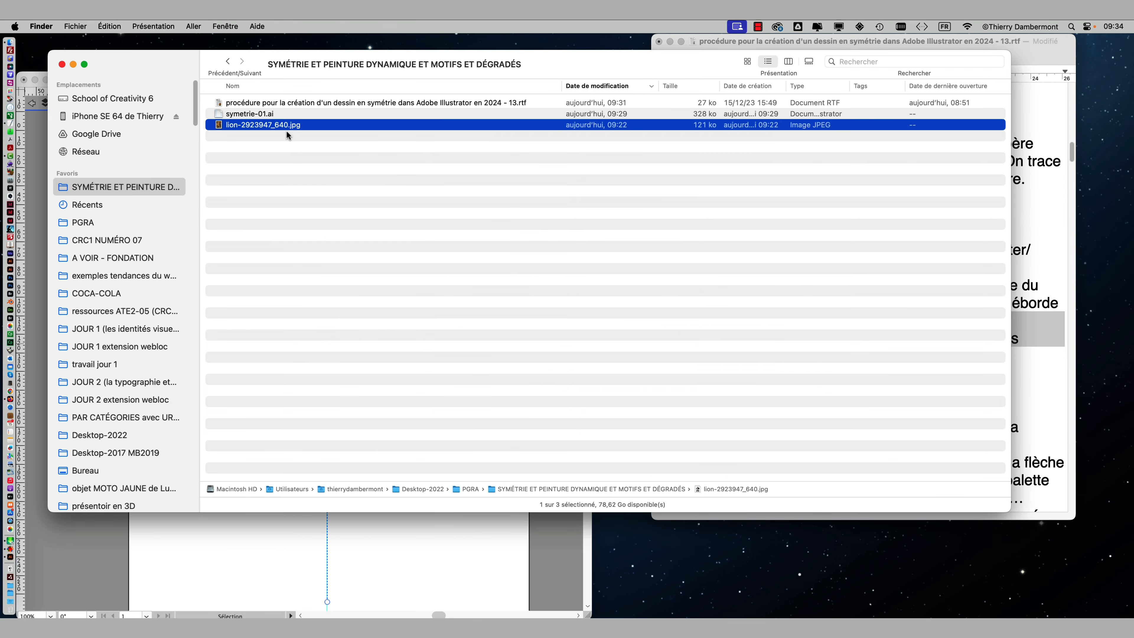
click(237, 103)
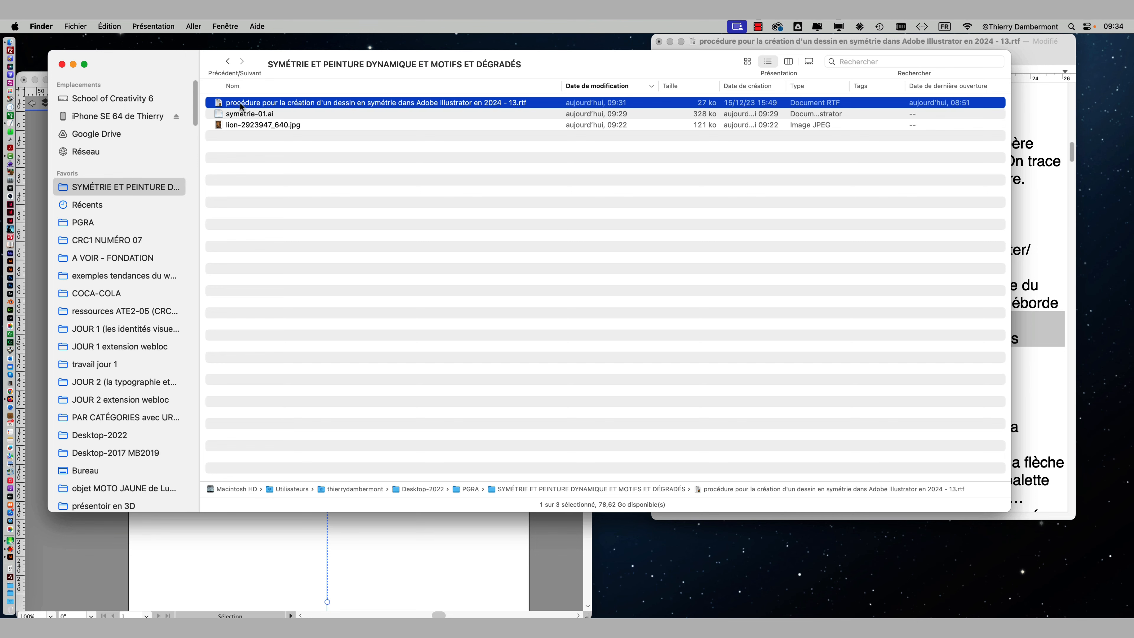
click(233, 126)
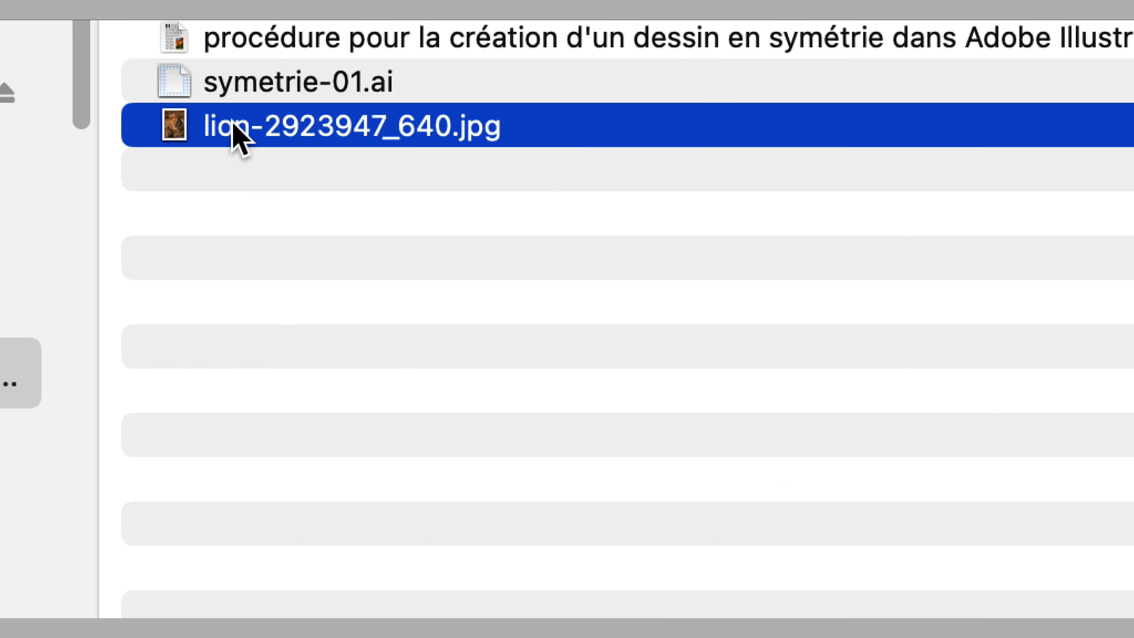
right_click(233, 125)
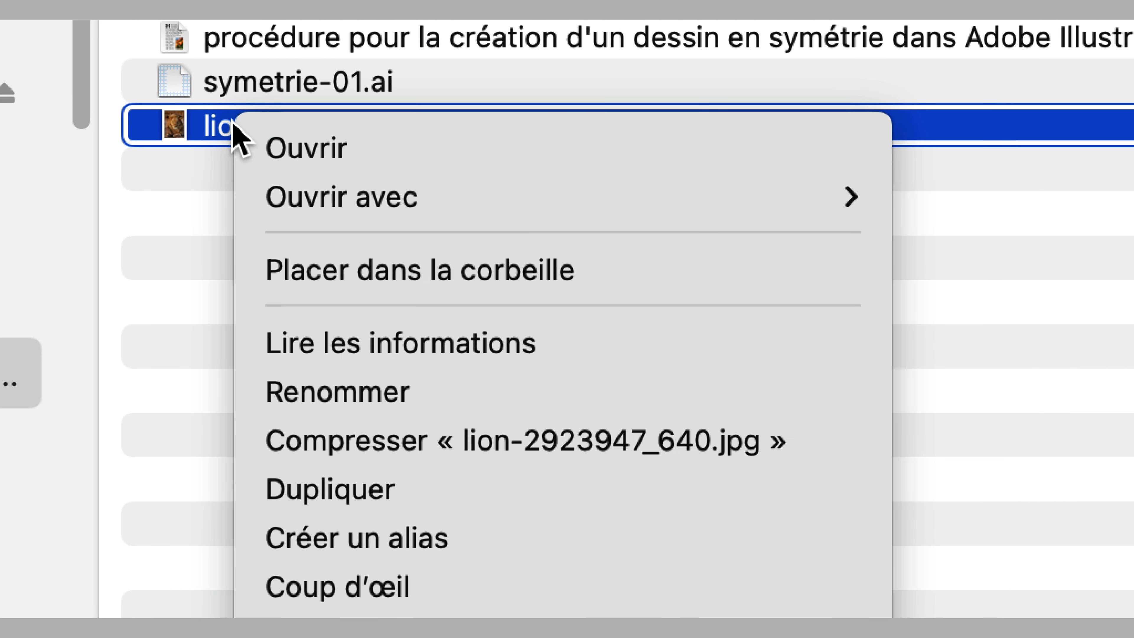
mouse_move(252, 152)
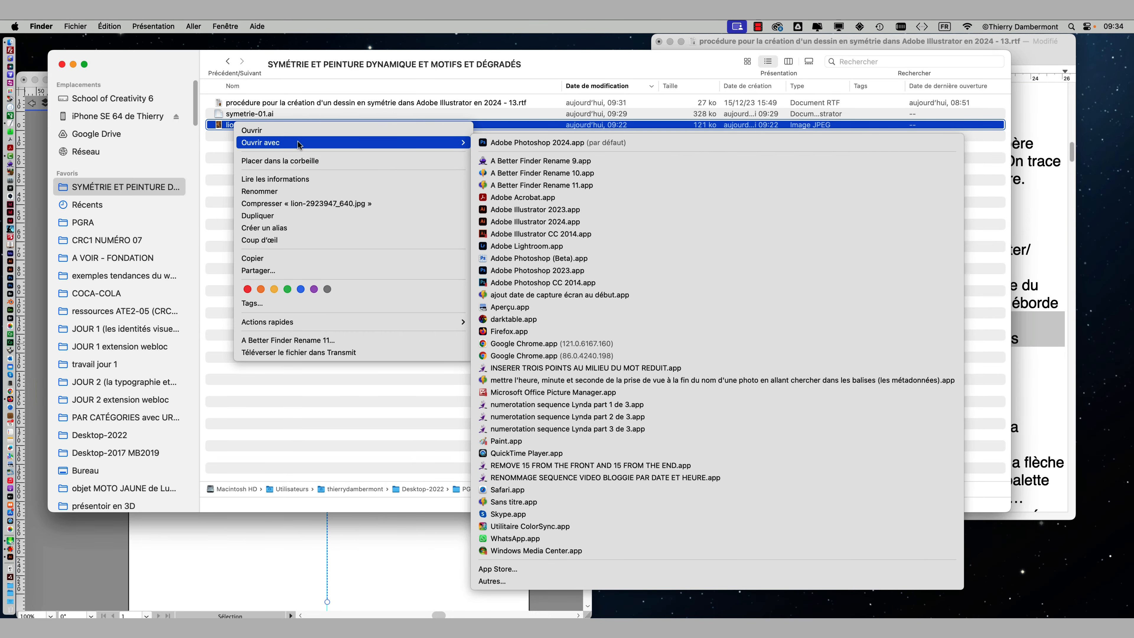
click(543, 222)
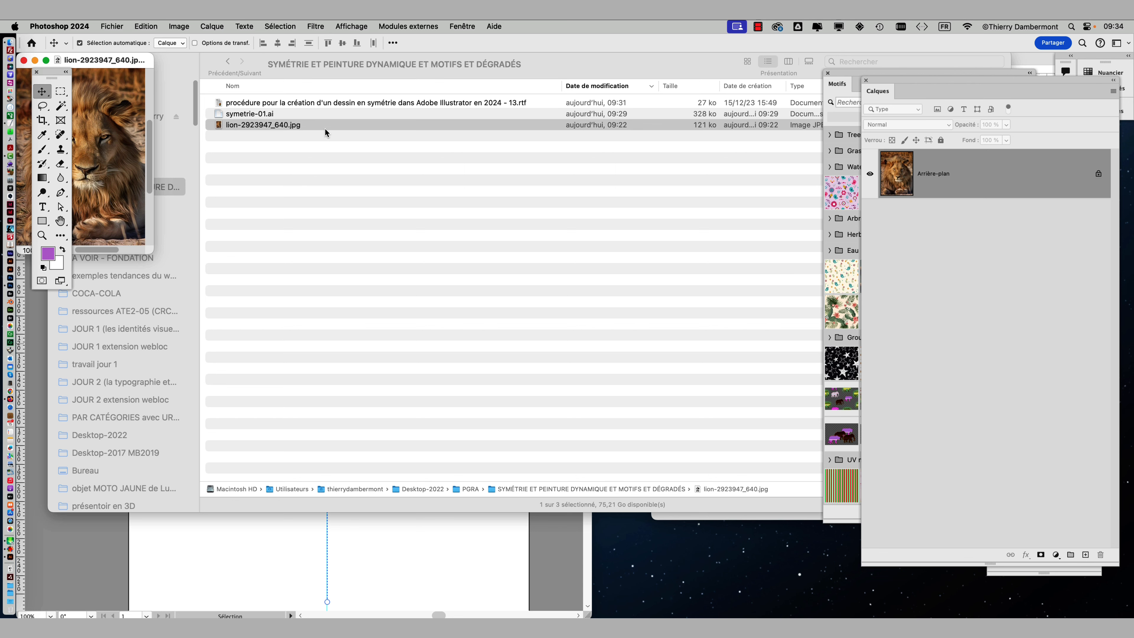
click(67, 26)
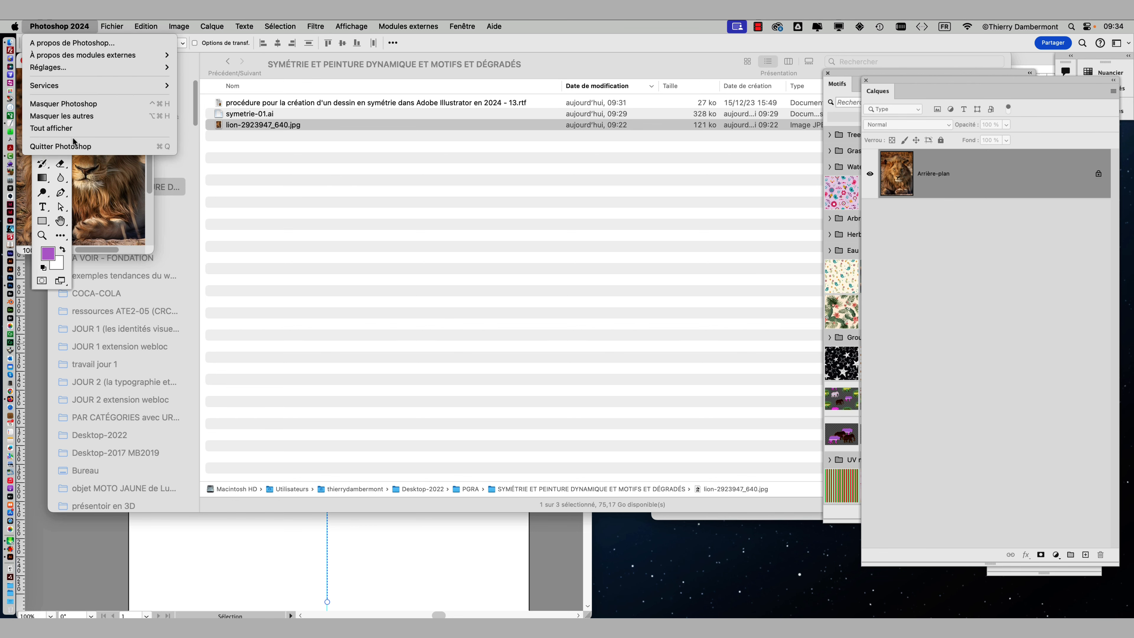
click(78, 146)
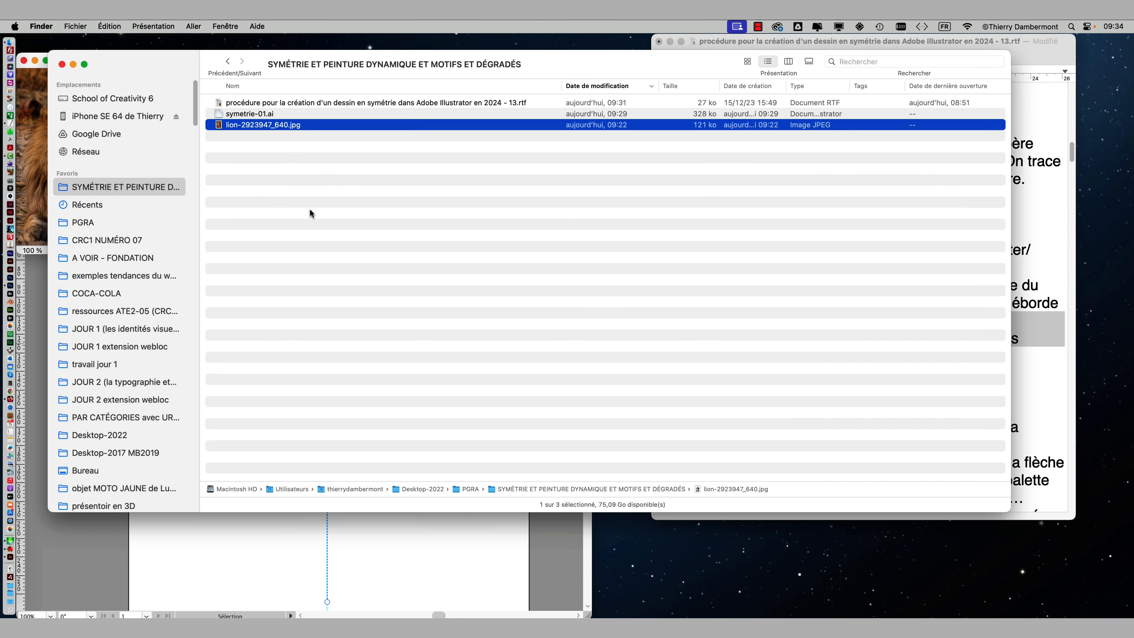
- View lion-2923947_640.jpg in Aperçu from Finder, and close both the image and the folder window
right_click(338, 124)
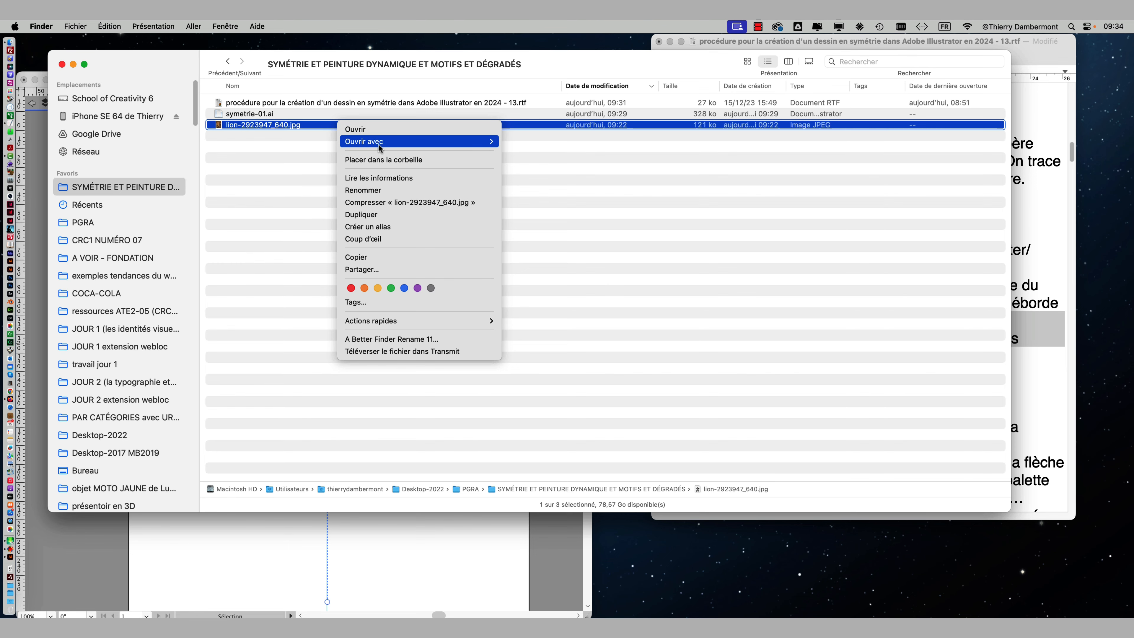
mouse_move(379, 144)
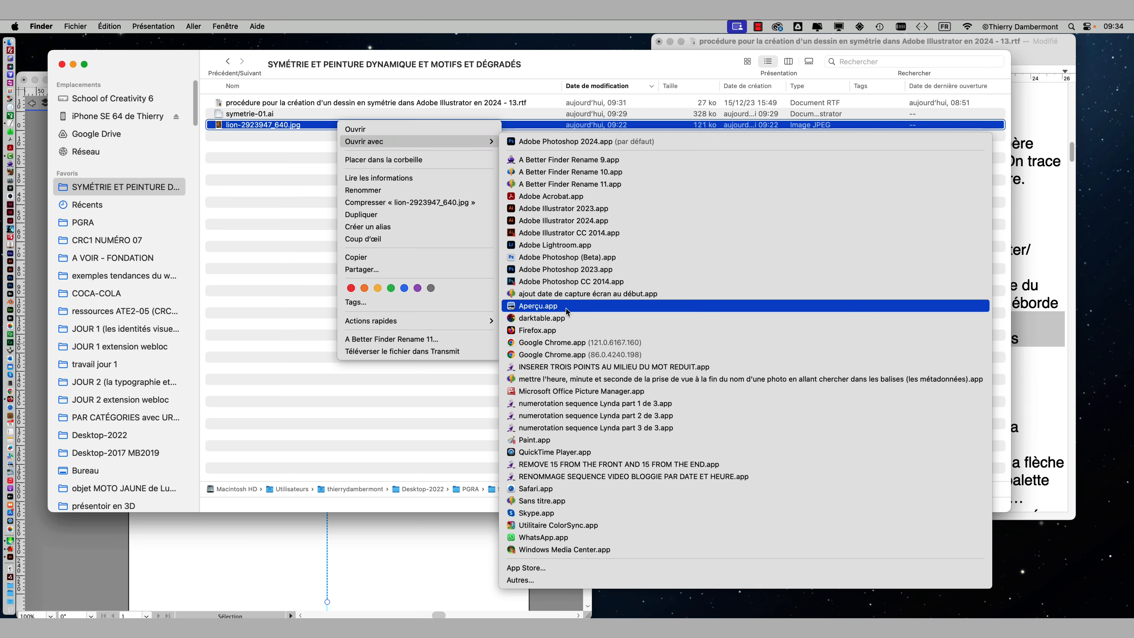
click(565, 306)
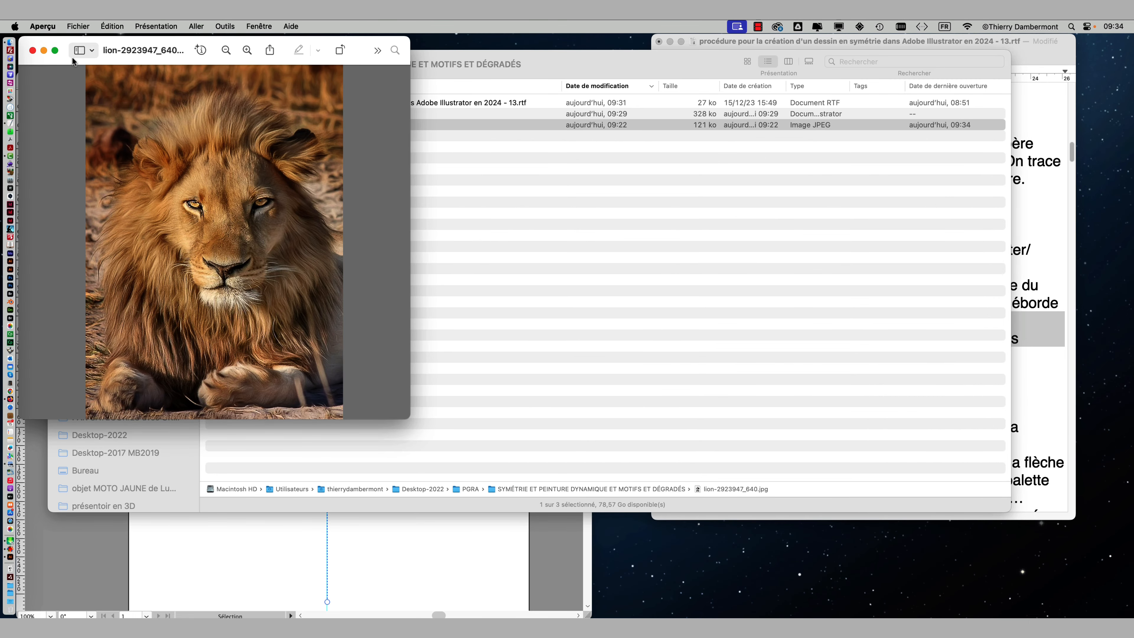
click(32, 50)
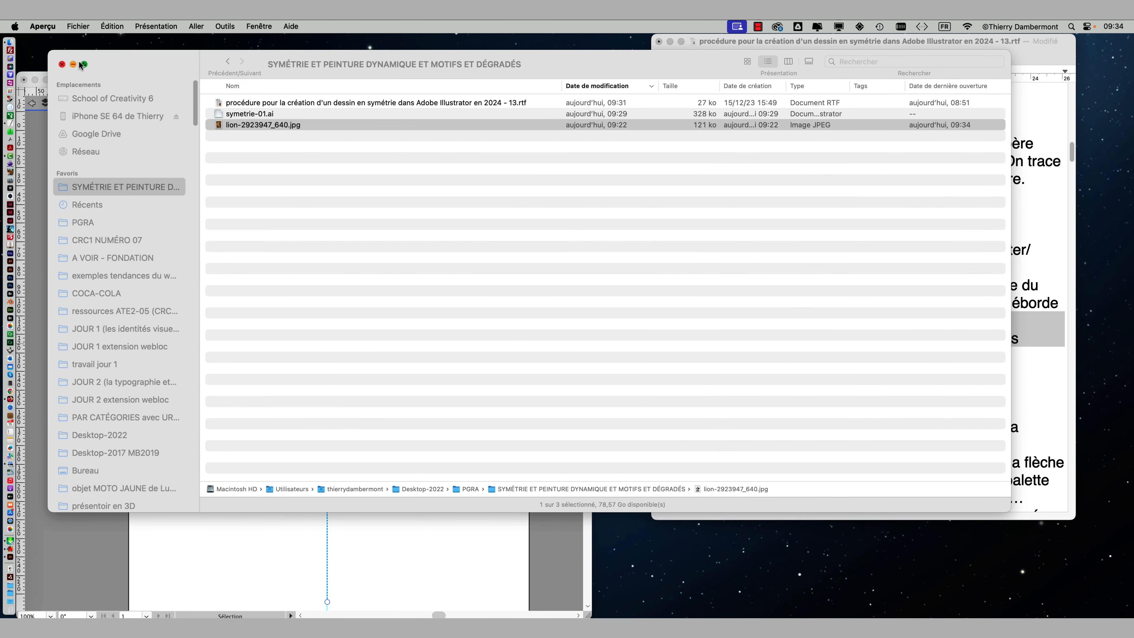
click(60, 65)
- Return to Illustrator, widen the symetrie-01.ai window and close the Nuancier and Calques panels
click(198, 79)
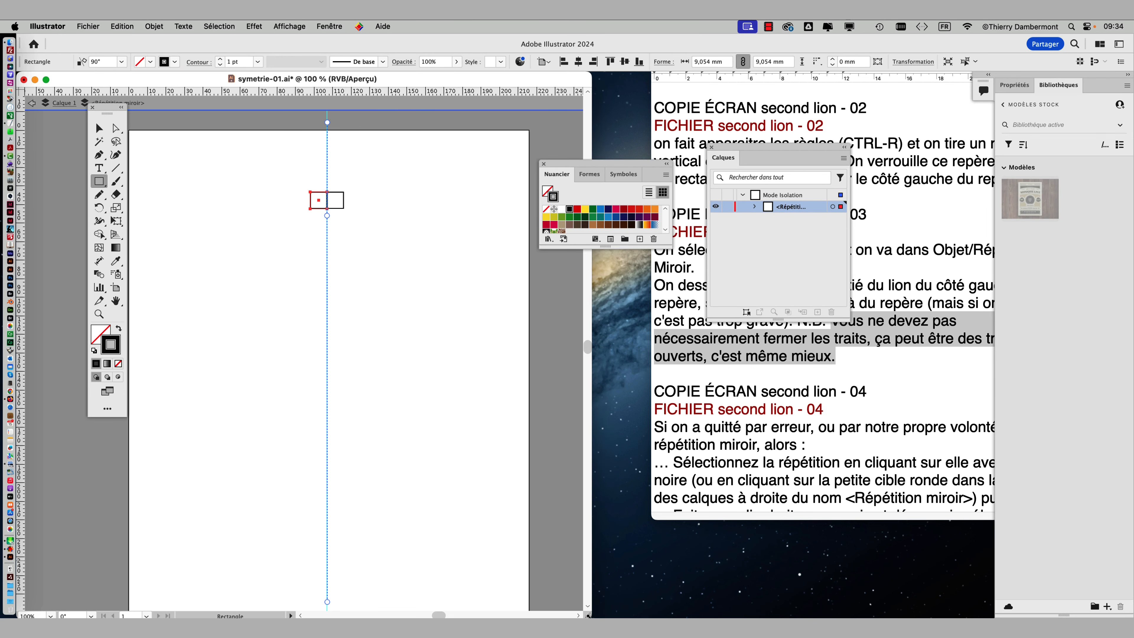
drag(588, 615, 1132, 583)
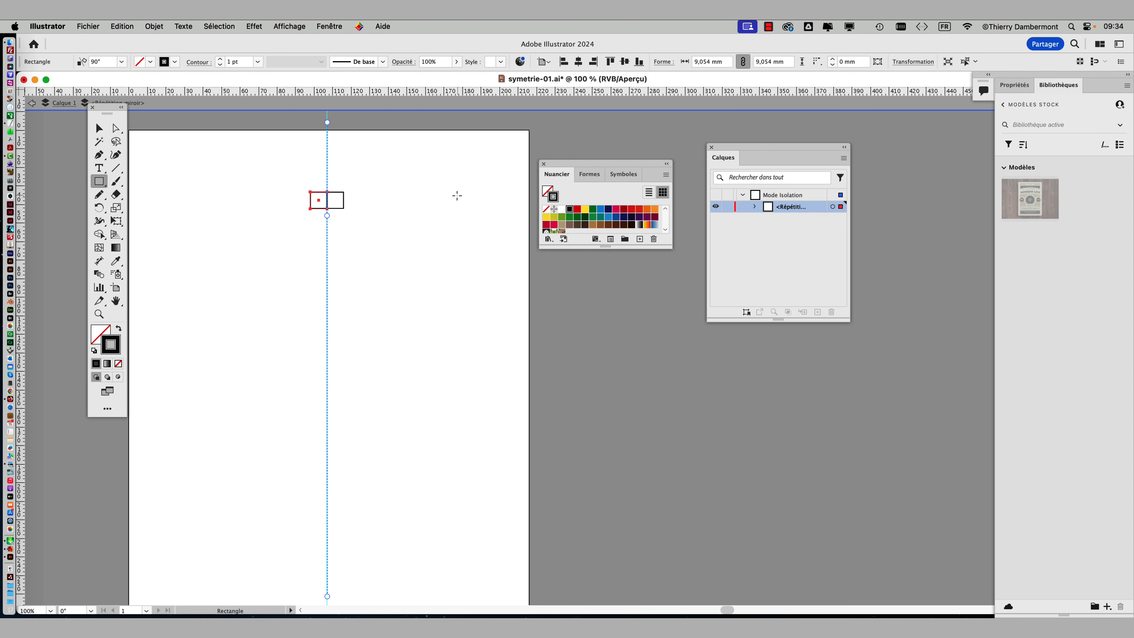
drag(482, 238, 392, 237)
click(544, 163)
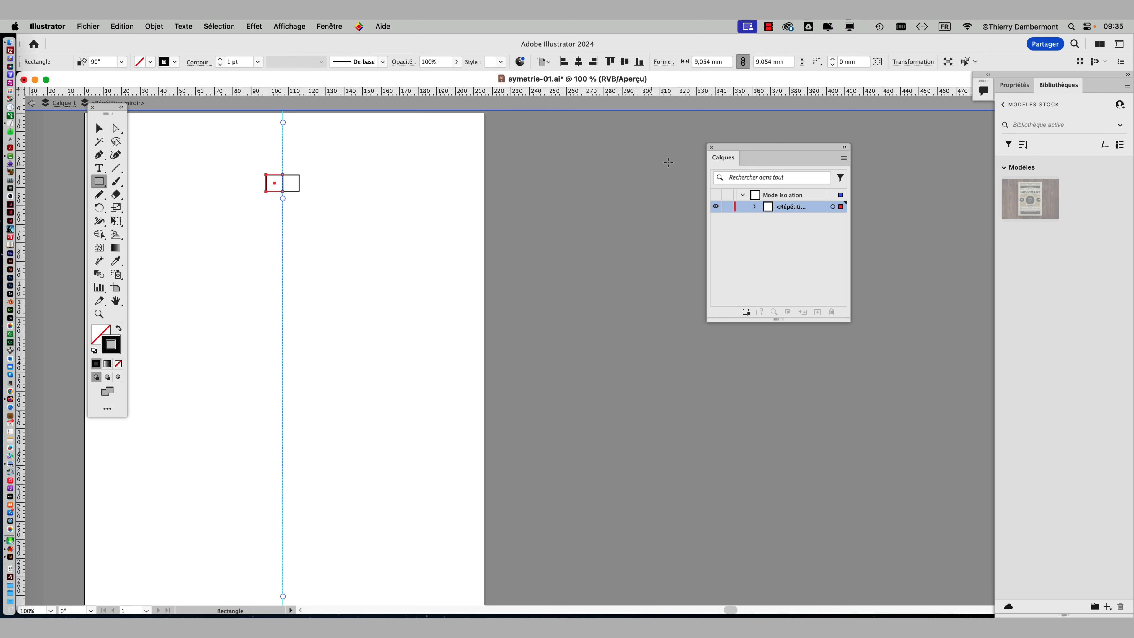
click(712, 147)
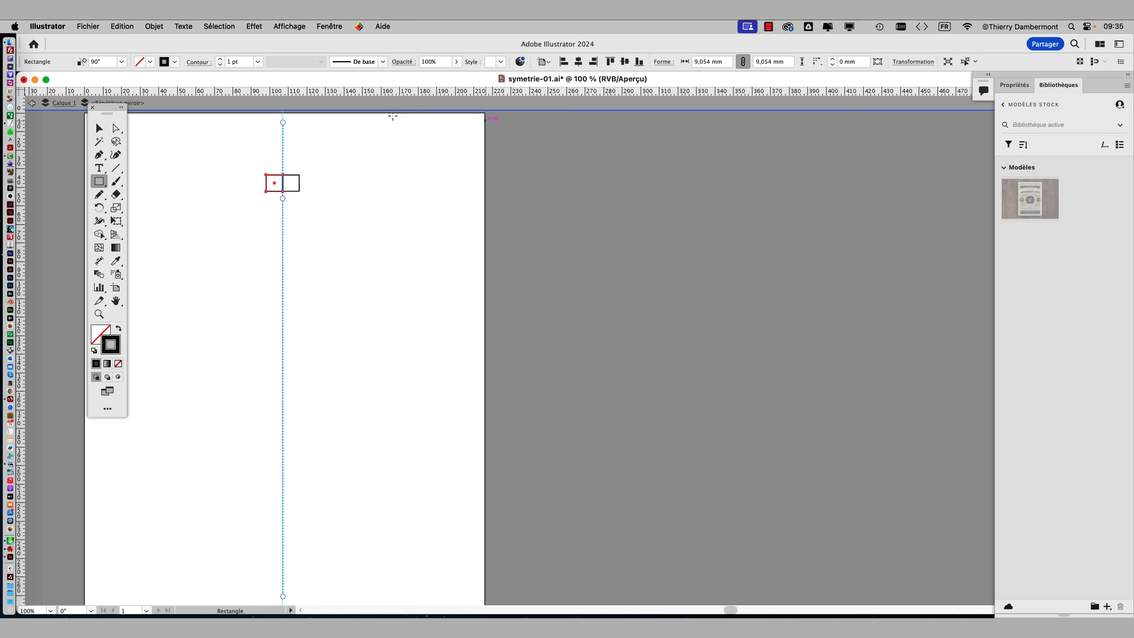
- Try to import lion-2923947_640.jpg with the Lier option turned off while inside the mirror repeat
click(80, 25)
click(256, 239)
click(490, 138)
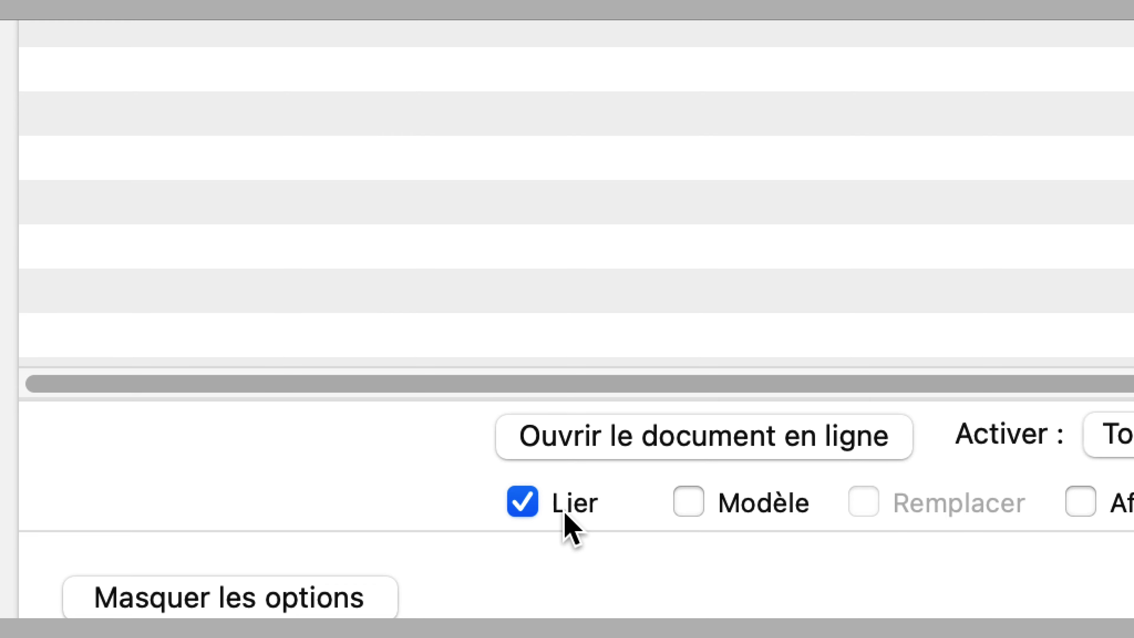
click(565, 512)
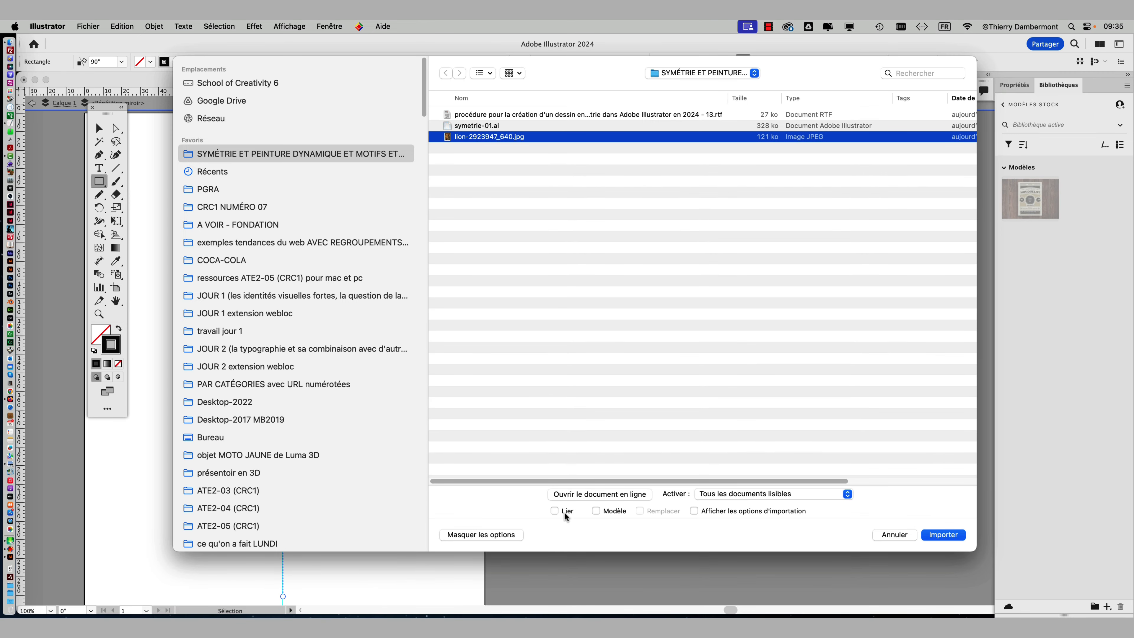
click(941, 534)
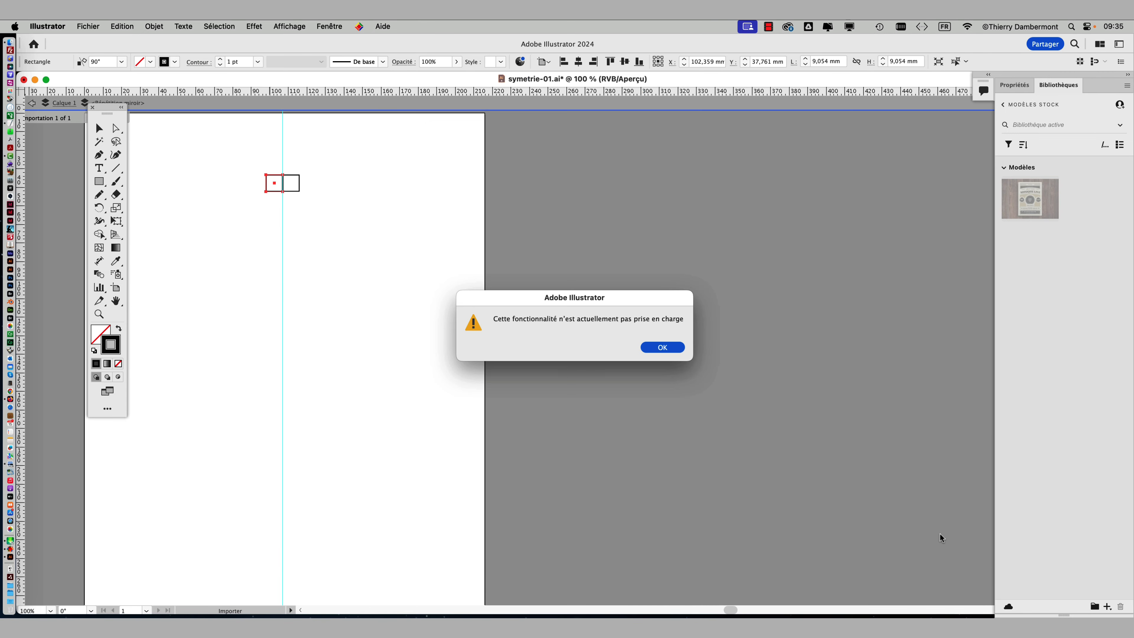
click(660, 348)
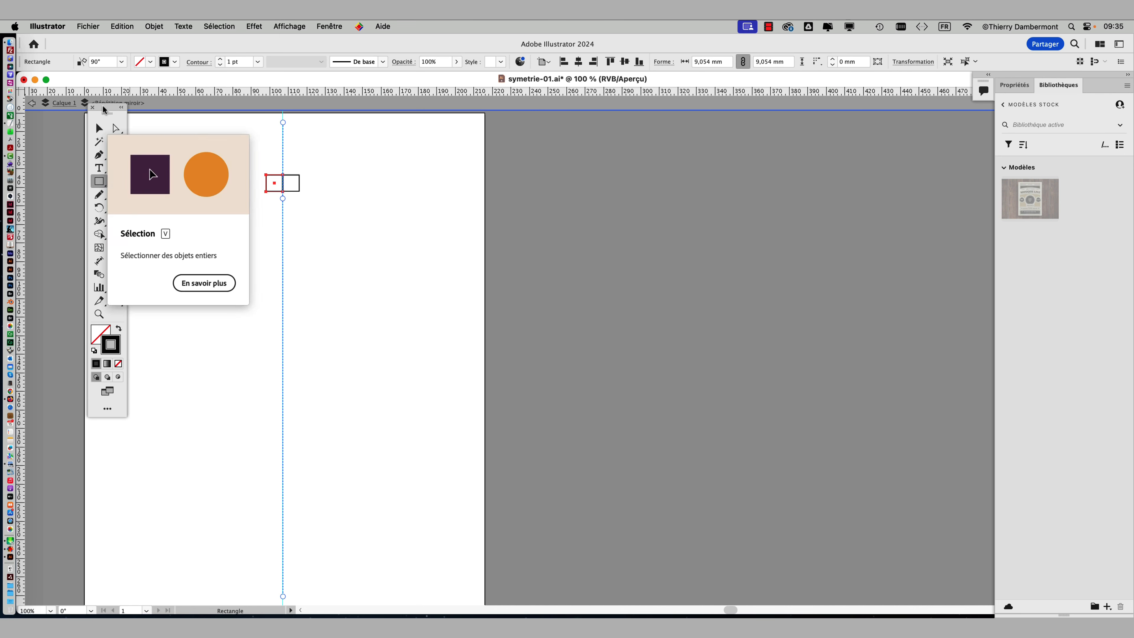
- Move the tools palette clear of the isolation bar and exit the mirror repeat's isolation mode completely
drag(104, 110, 88, 157)
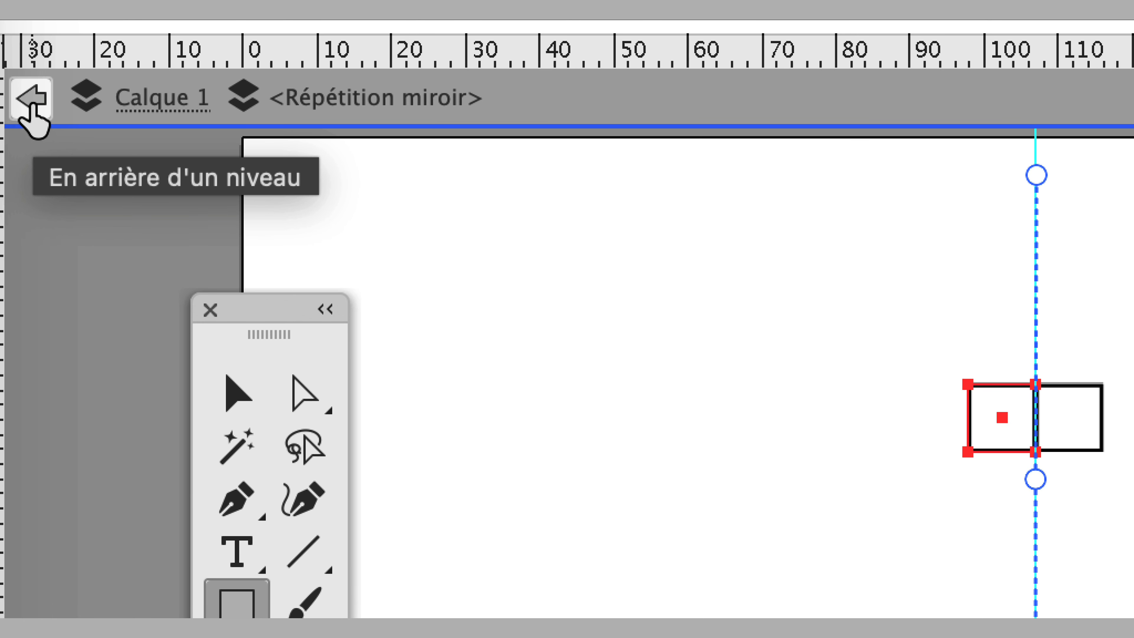
click(32, 105)
click(33, 105)
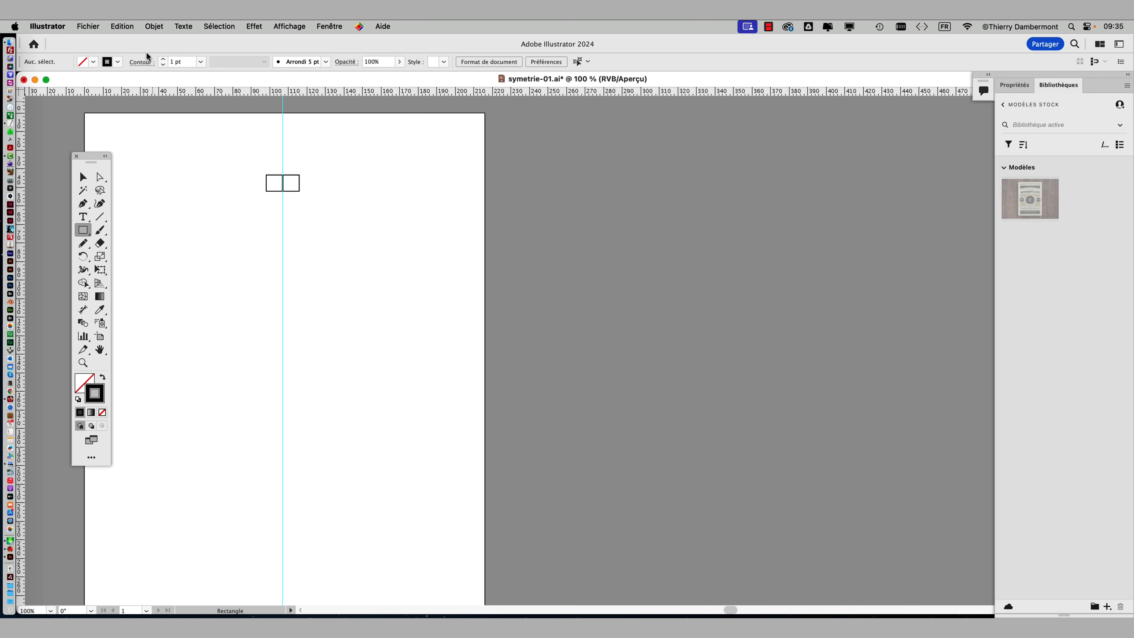
- Import lion-2923947_640.jpg as an embedded image and place it to the right of the artboard at about 140 × 193 mm
click(88, 26)
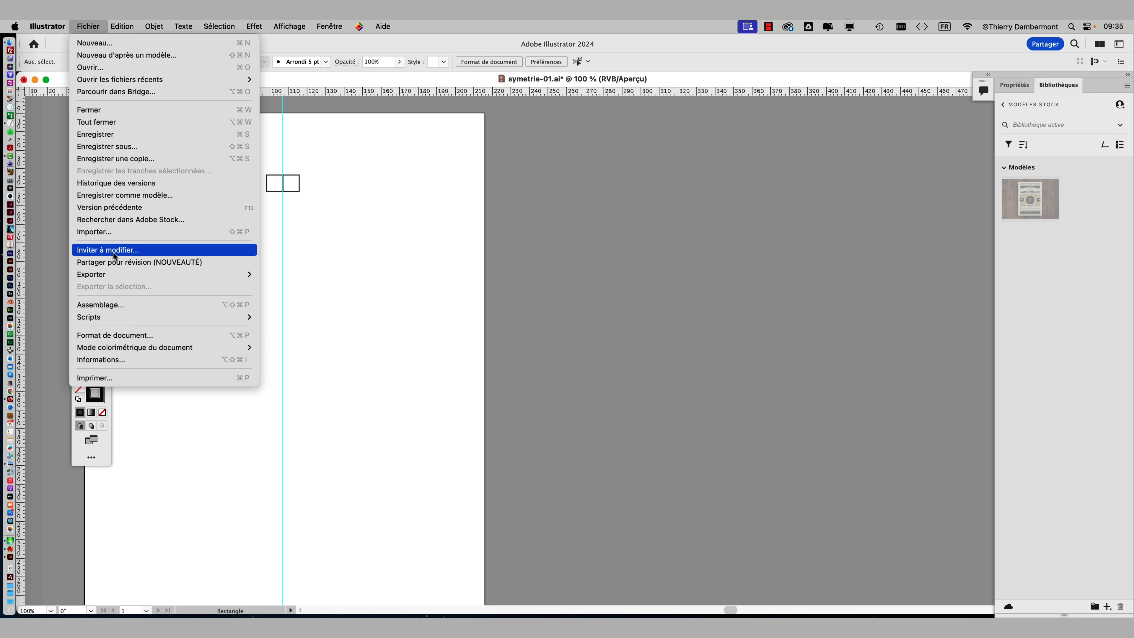
click(109, 233)
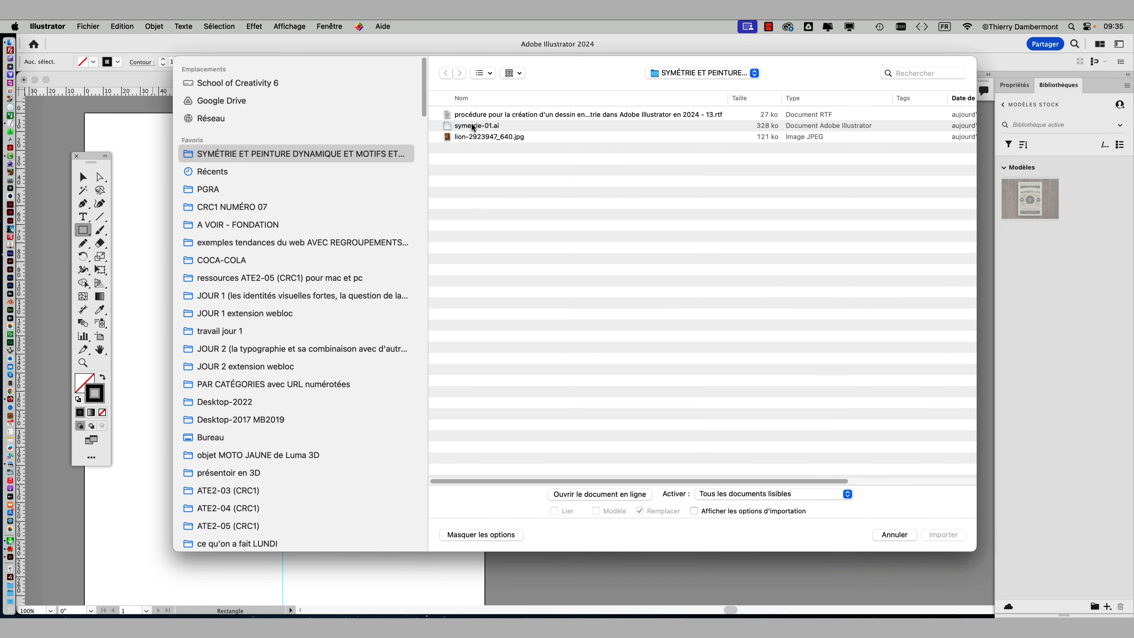
click(479, 136)
click(955, 535)
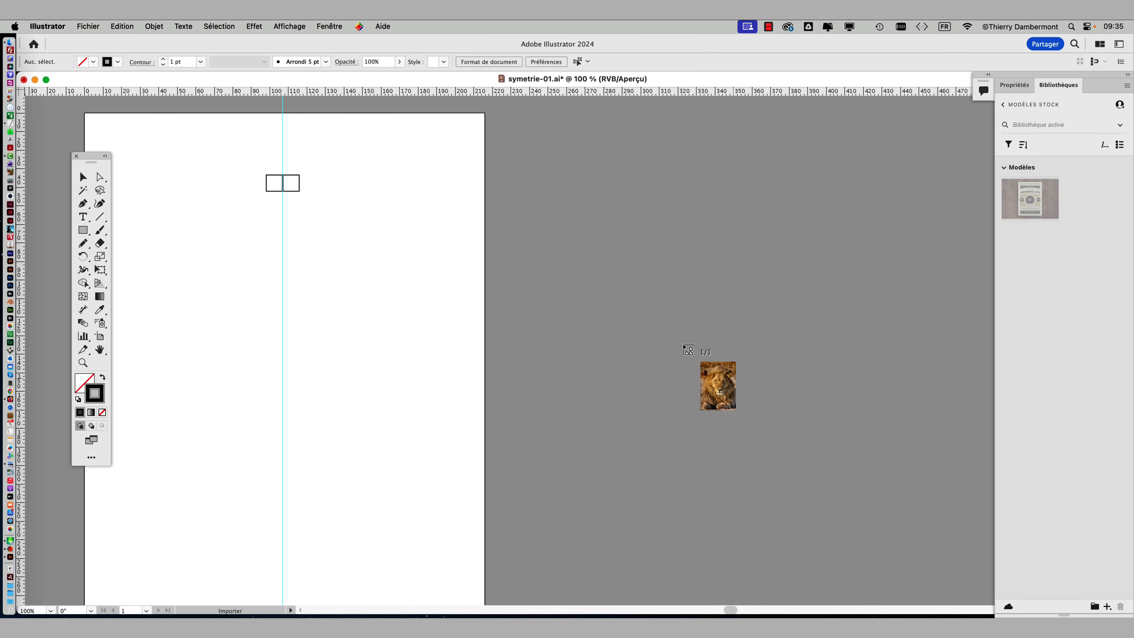
drag(524, 139, 925, 497)
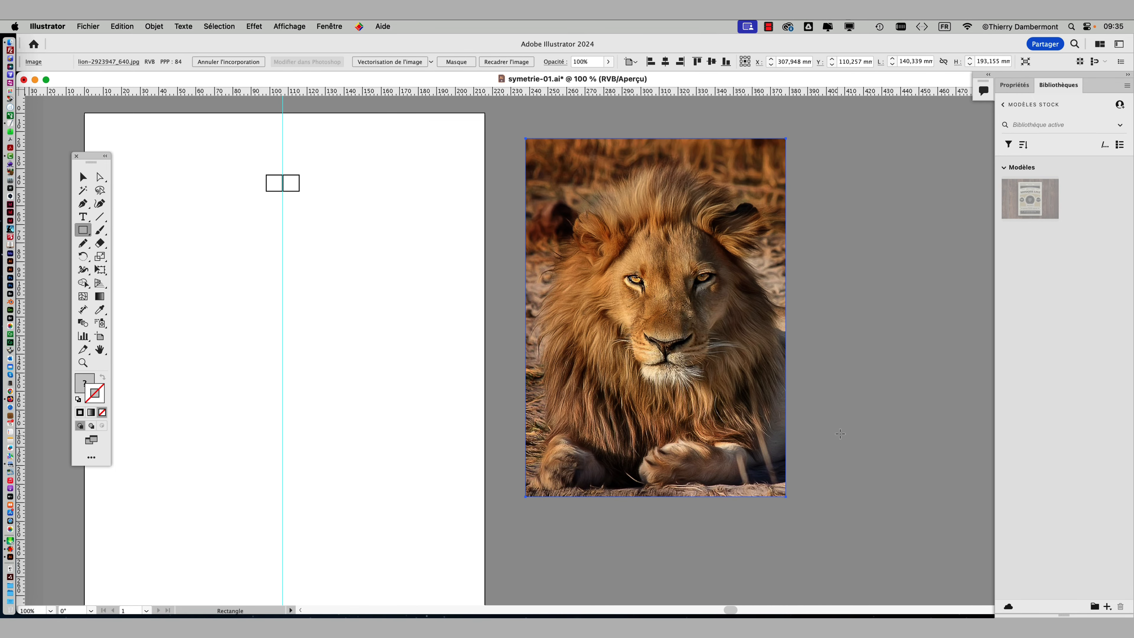
- Select the mirror repeat of the small rectangle and isolate it for editing
click(83, 177)
click(268, 184)
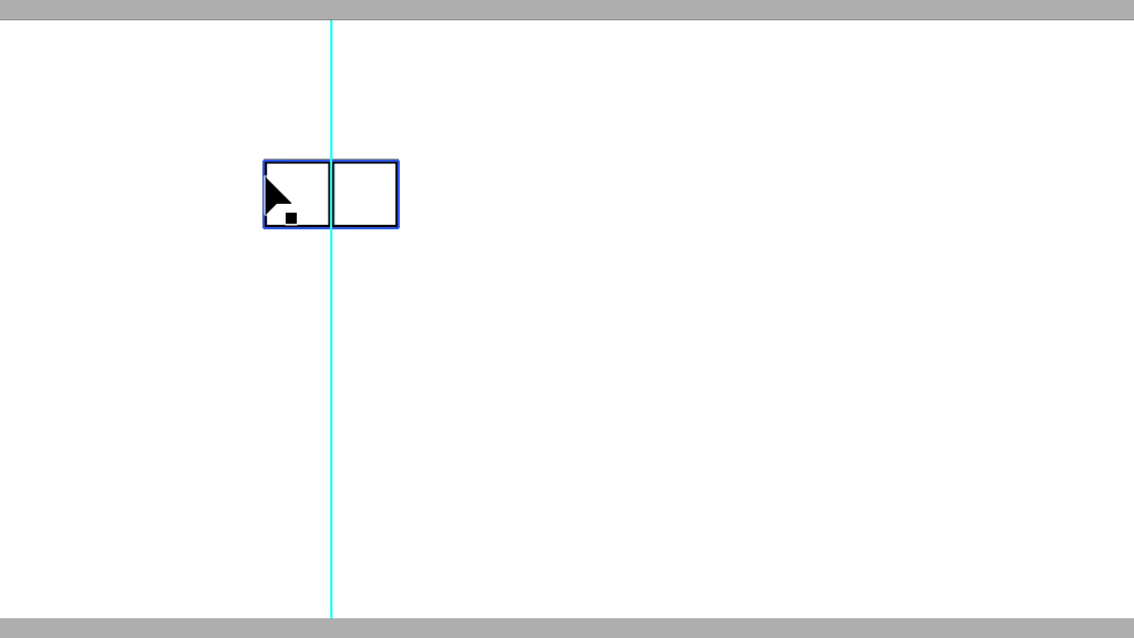
drag(270, 176, 272, 174)
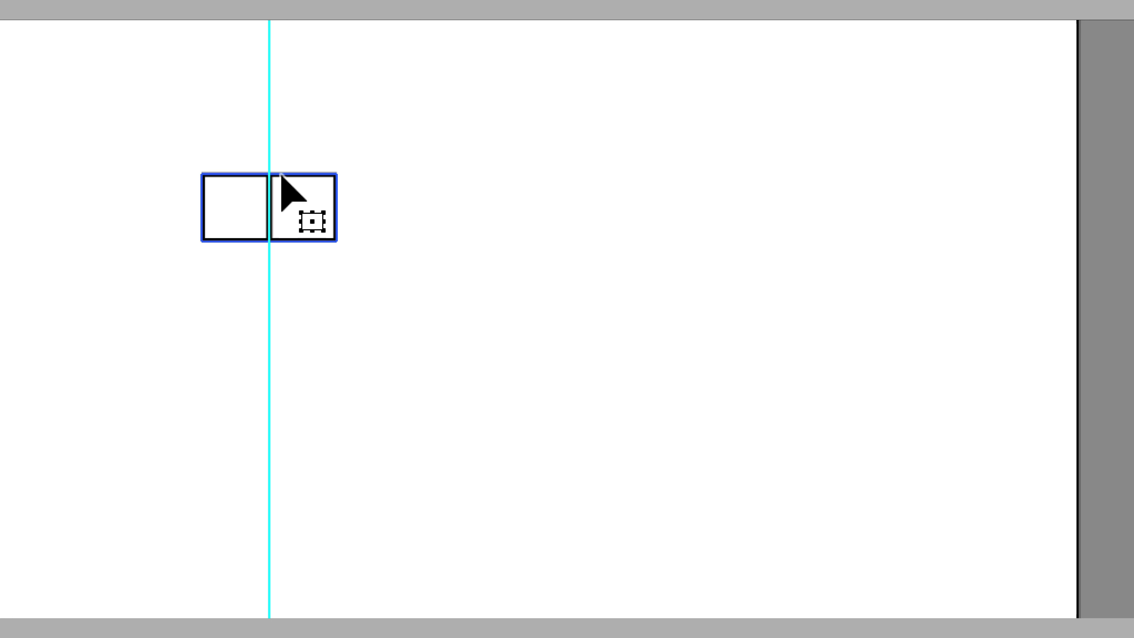
right_click(270, 175)
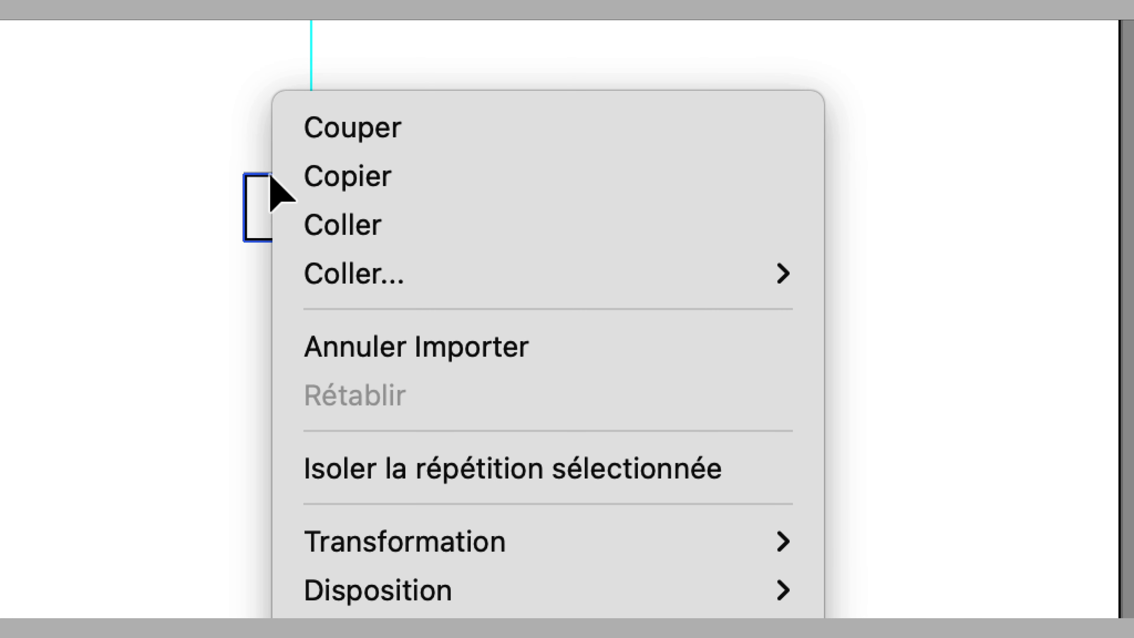
click(250, 159)
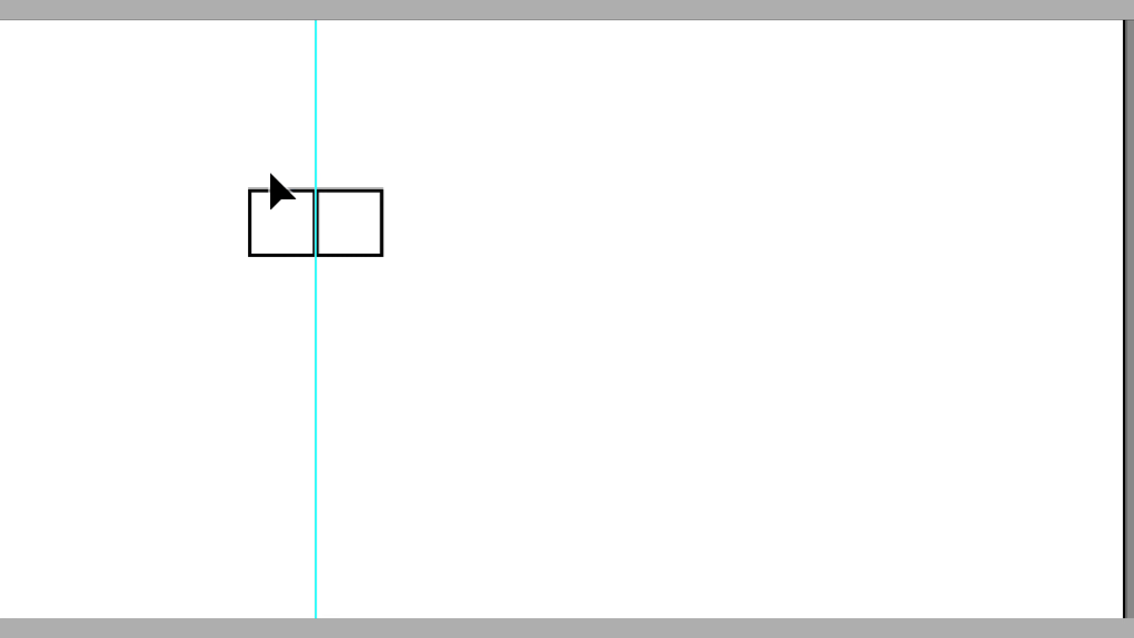
drag(270, 174, 270, 174)
click(271, 177)
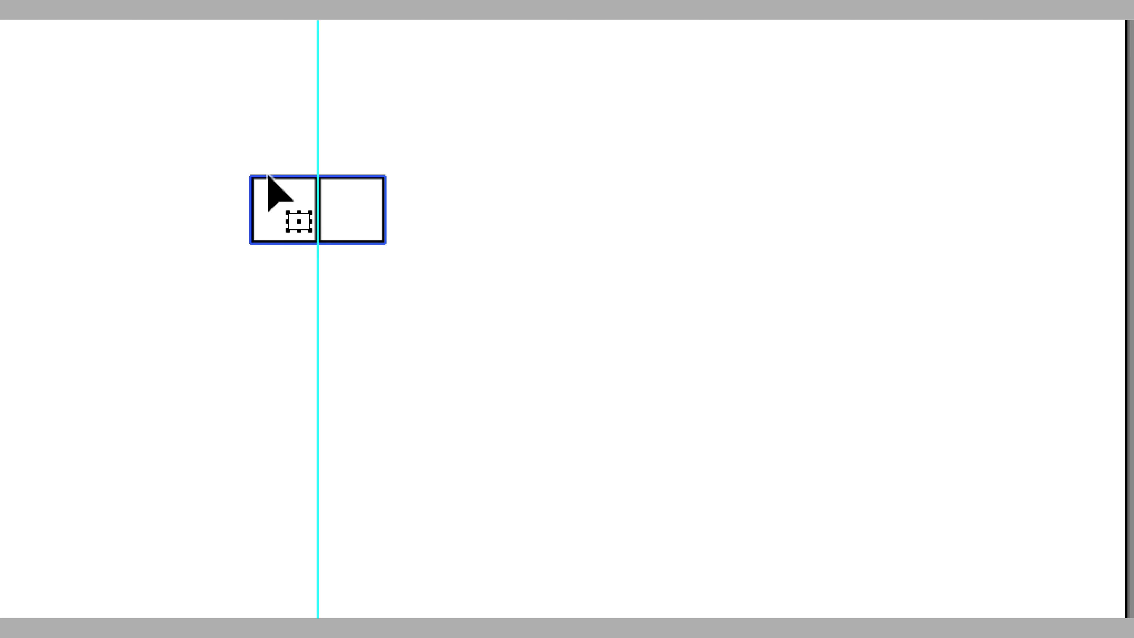
right_click(269, 176)
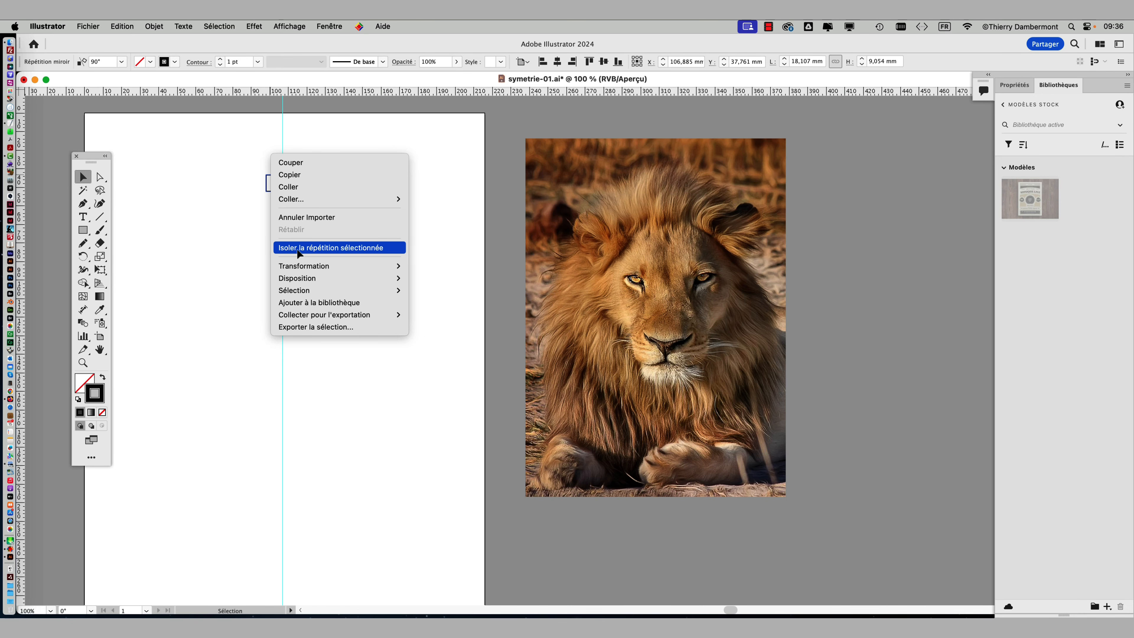
click(298, 250)
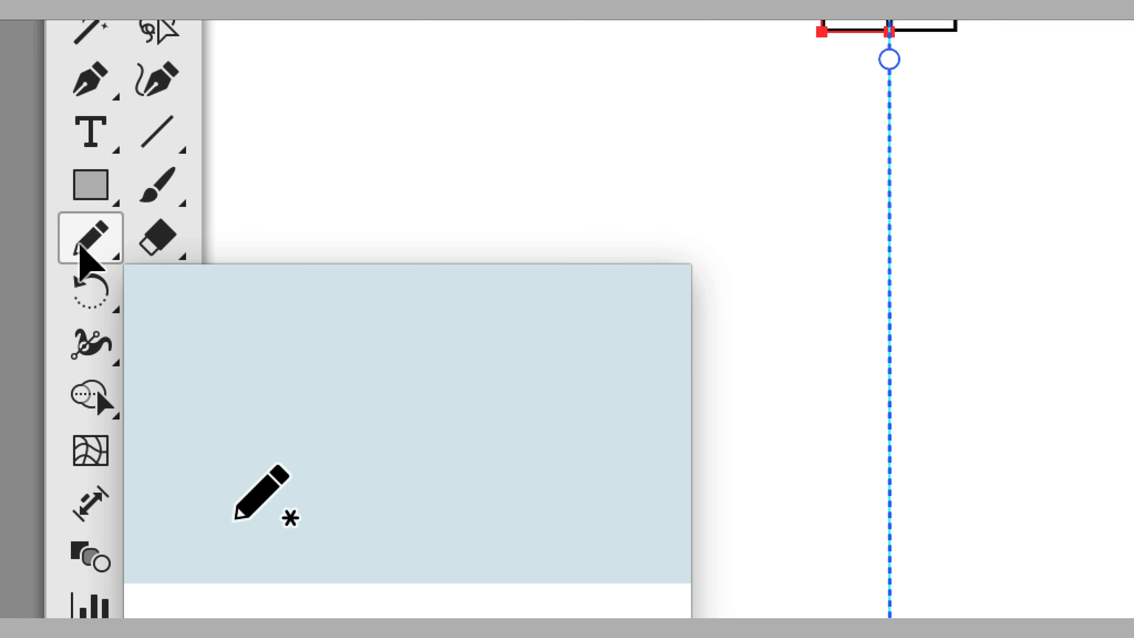
- Sketch a curved stroke about 19 mm wide left of the mirror axis with the Pencil tool and redraw part of it
click(80, 245)
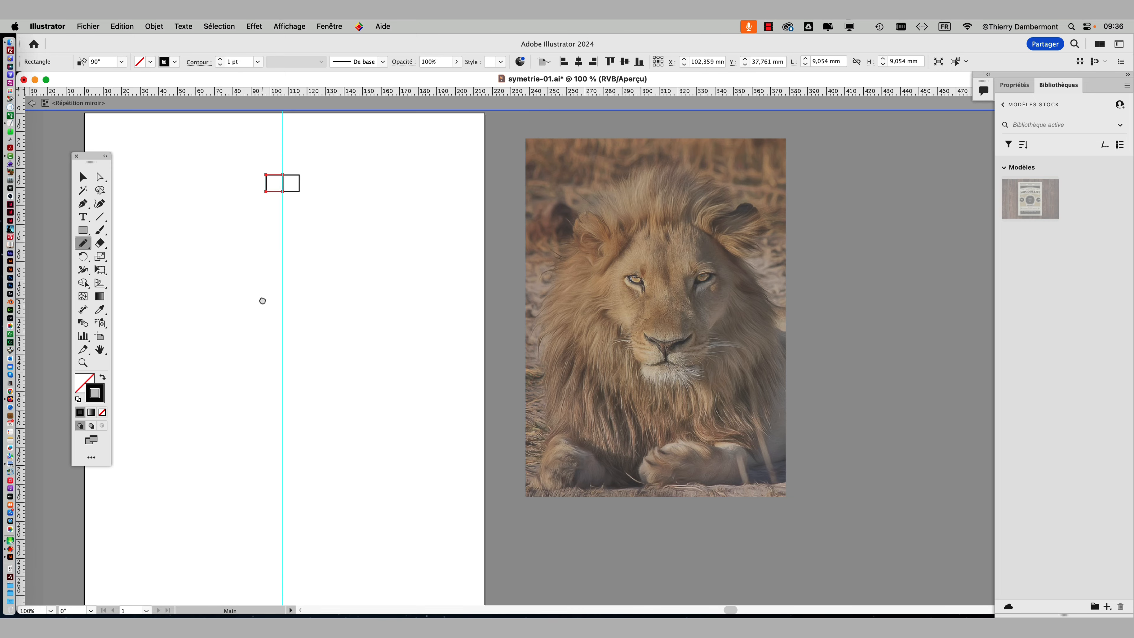
drag(260, 299, 321, 288)
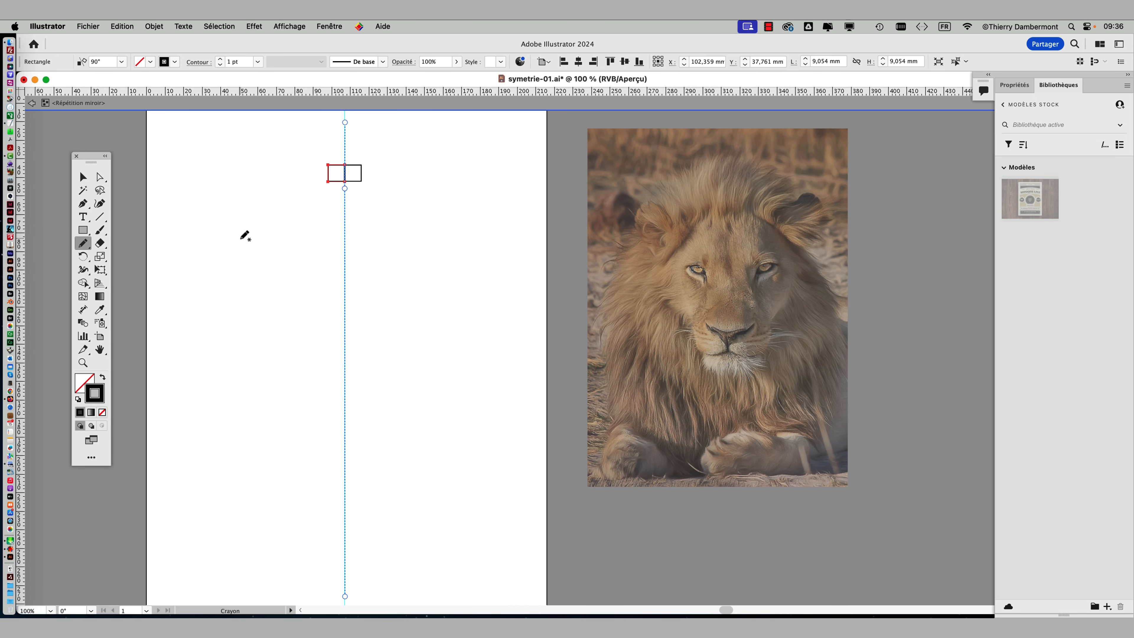
drag(240, 242, 272, 205)
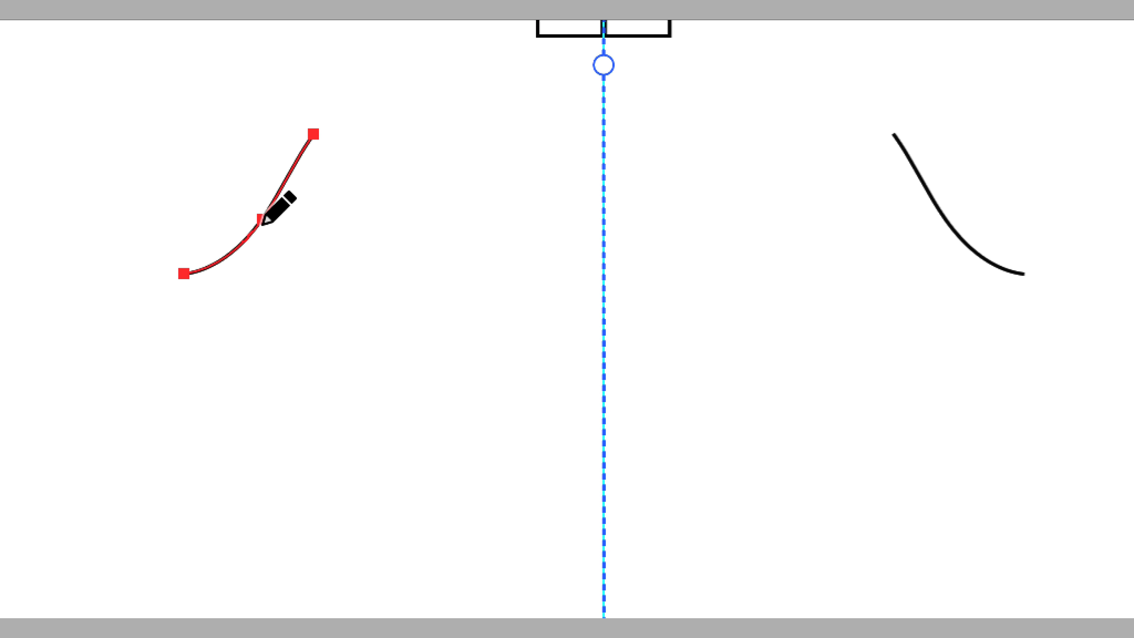
drag(281, 201, 344, 135)
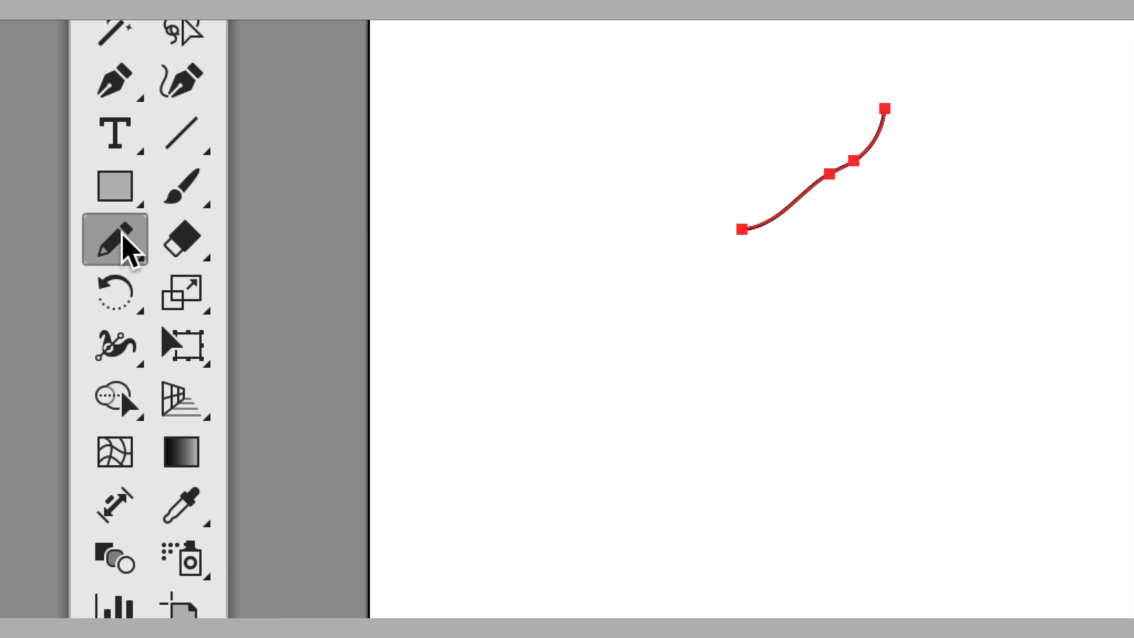
- Turn off Conserver la sélection in the Pencil tool options
double_click(123, 237)
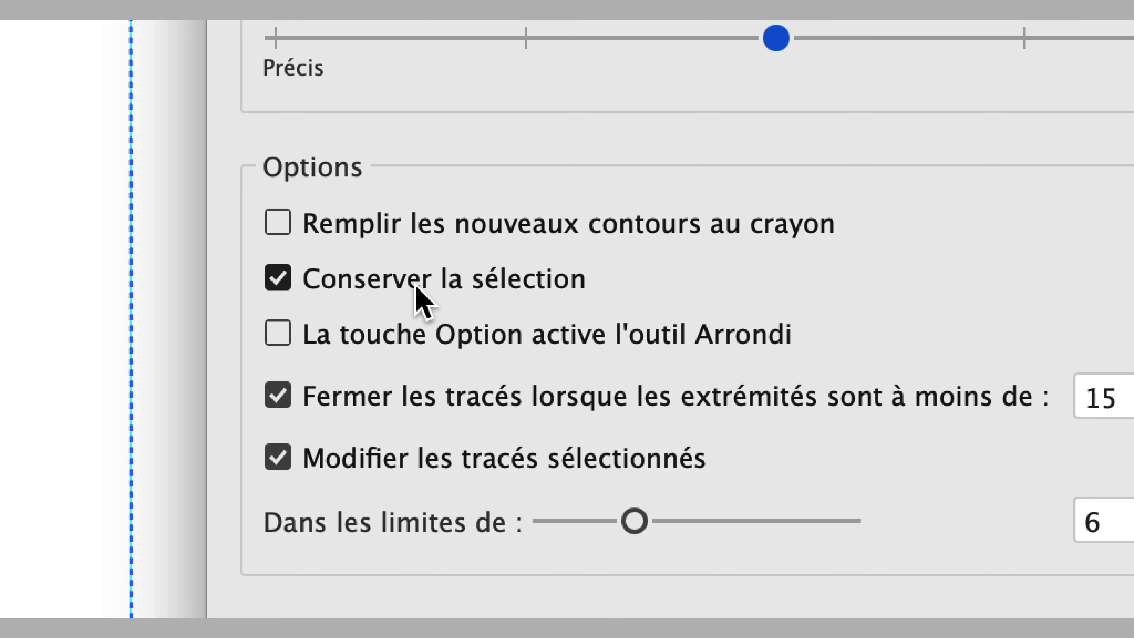
click(417, 288)
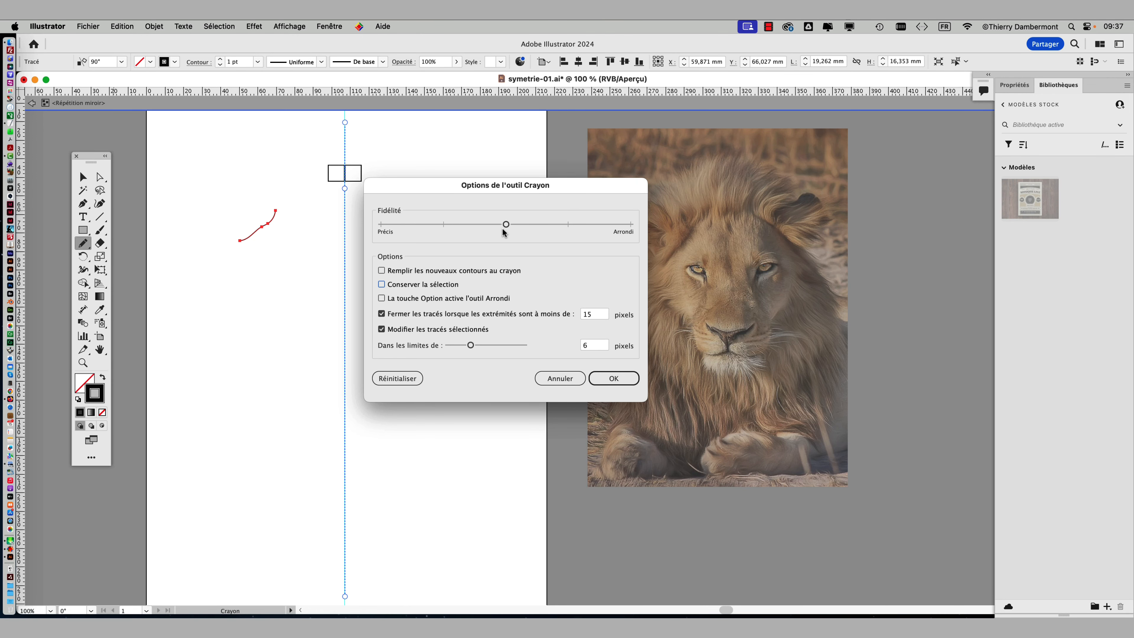
click(614, 378)
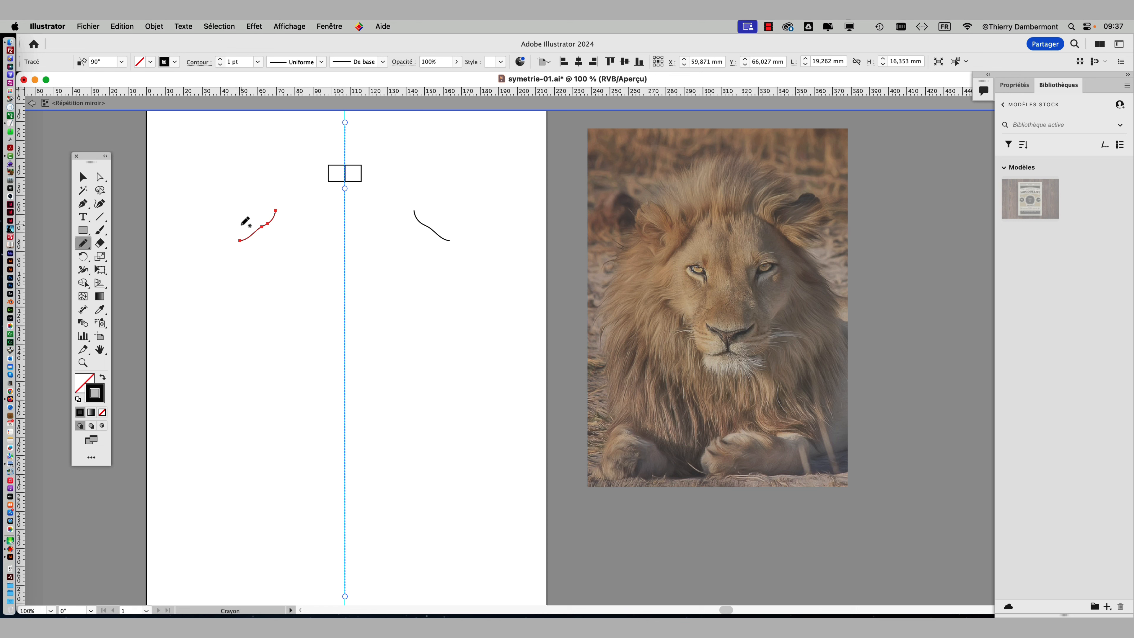
- Draw the lion's ear, forehead lines and eye on the left half of the mirror repeat with the Pencil tool
mouse_move(240, 224)
mouse_down()
mouse_move(215, 186)
mouse_move(235, 173)
mouse_move(256, 208)
mouse_move(247, 219)
mouse_move(227, 192)
mouse_move(243, 190)
mouse_move(247, 202)
mouse_up()
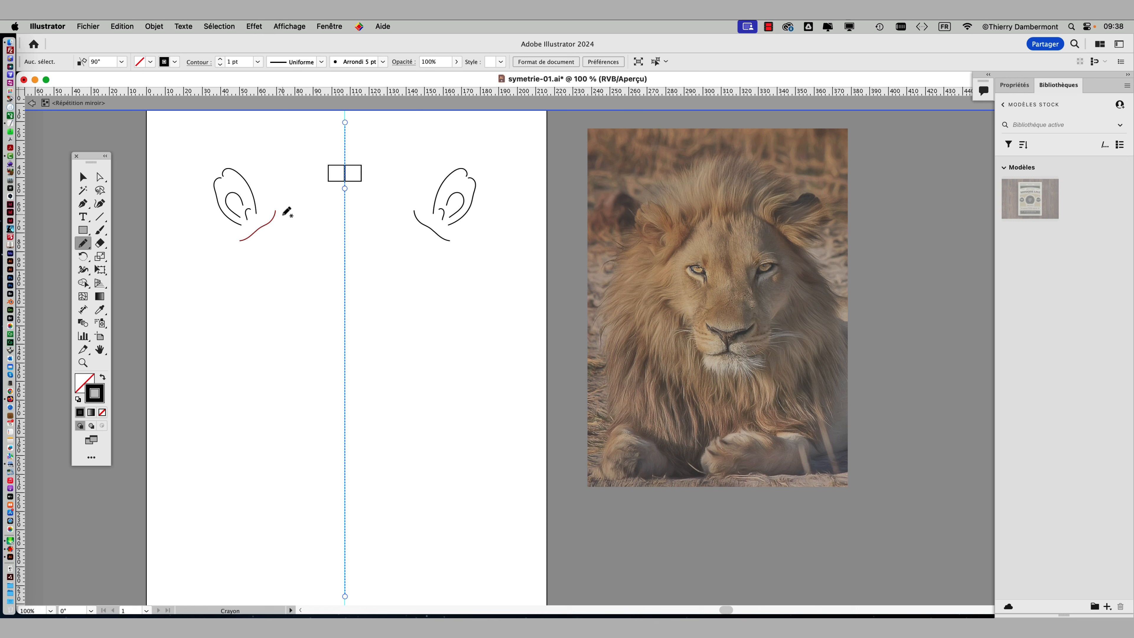
drag(280, 214, 325, 207)
drag(267, 253, 291, 268)
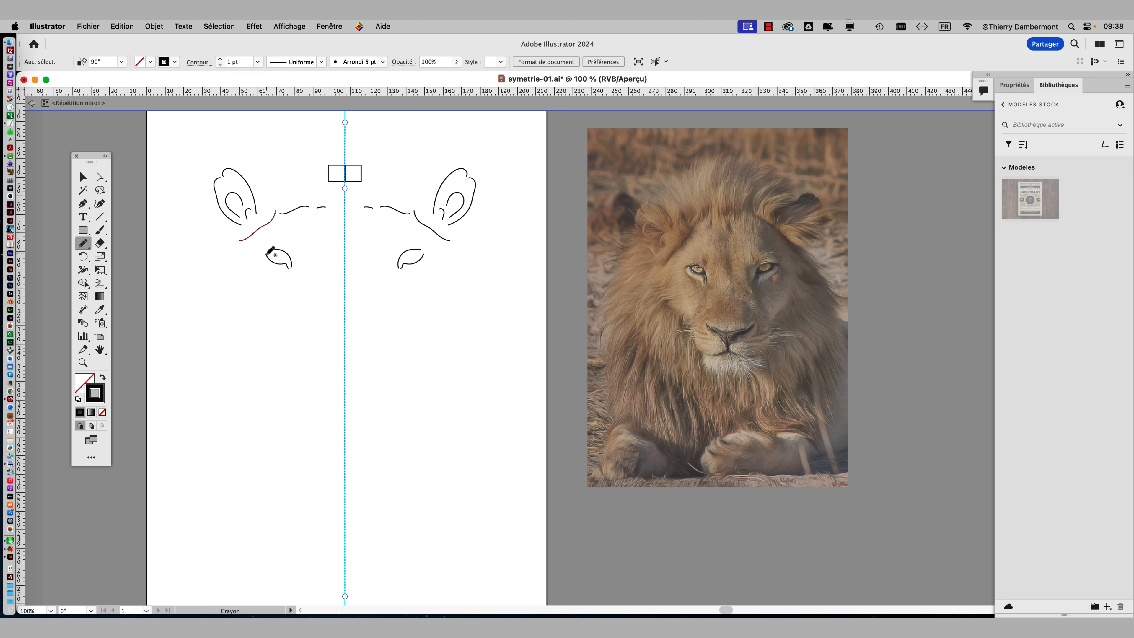
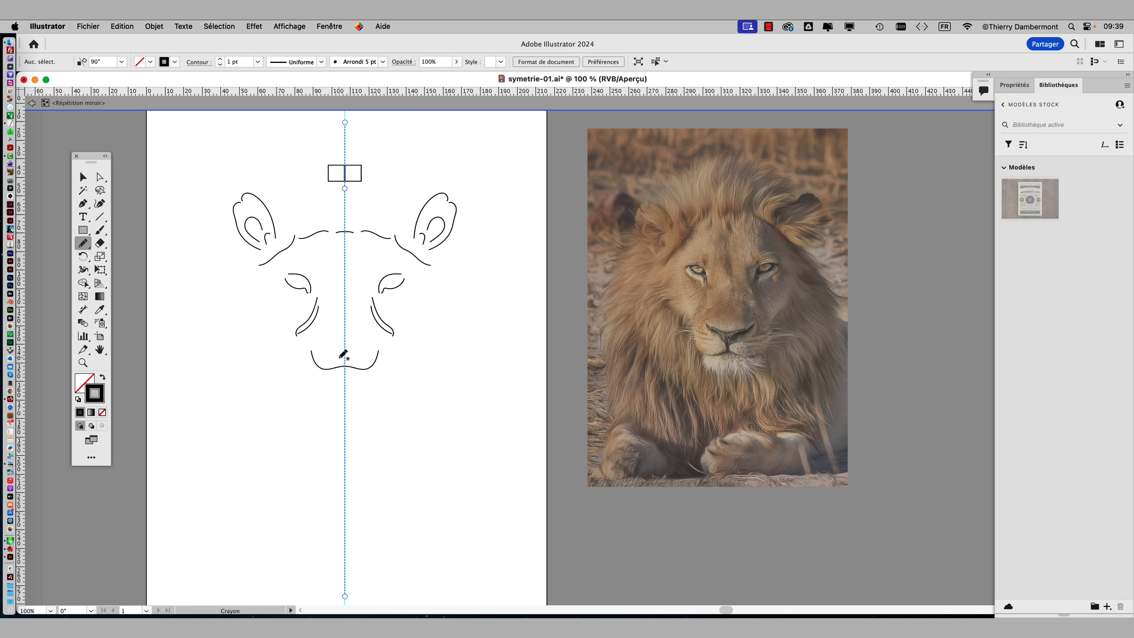
- Draw the lion's nose, muzzle and chin, the cheek contour and the long inner mane line on the left half
mouse_move(341, 363)
mouse_down()
mouse_move(315, 334)
mouse_move(345, 341)
mouse_up()
mouse_move(297, 339)
mouse_down()
mouse_move(309, 379)
mouse_move(344, 376)
mouse_move(312, 388)
mouse_move(345, 401)
mouse_up()
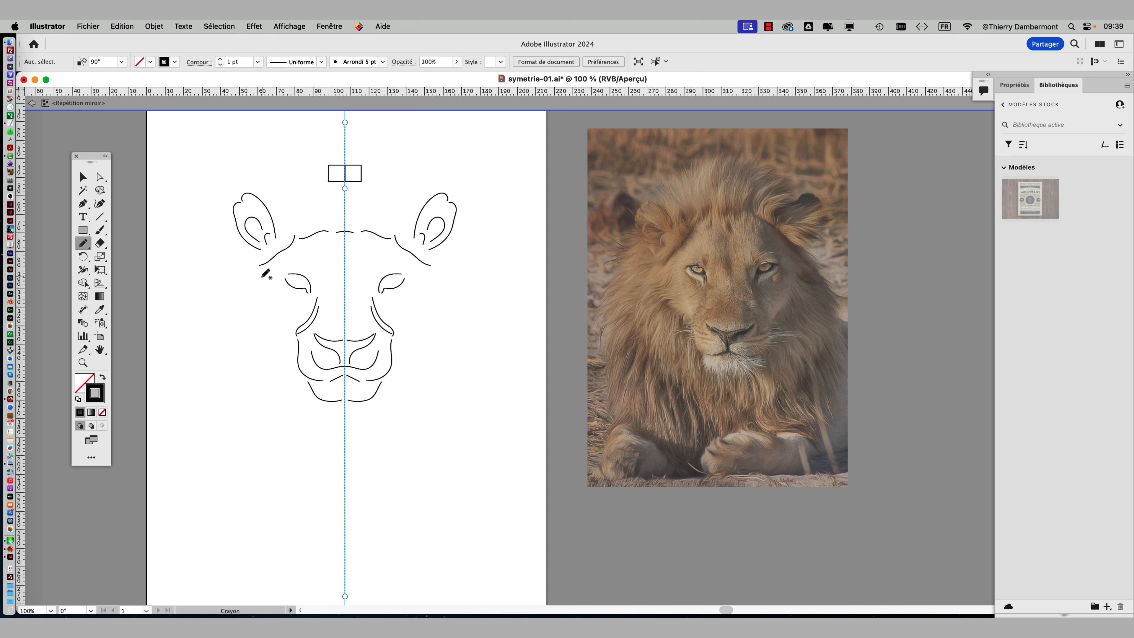
mouse_move(268, 271)
mouse_down()
mouse_move(247, 303)
mouse_move(295, 343)
mouse_up()
mouse_move(241, 280)
mouse_down()
mouse_move(225, 343)
mouse_move(236, 372)
mouse_move(336, 503)
mouse_up()
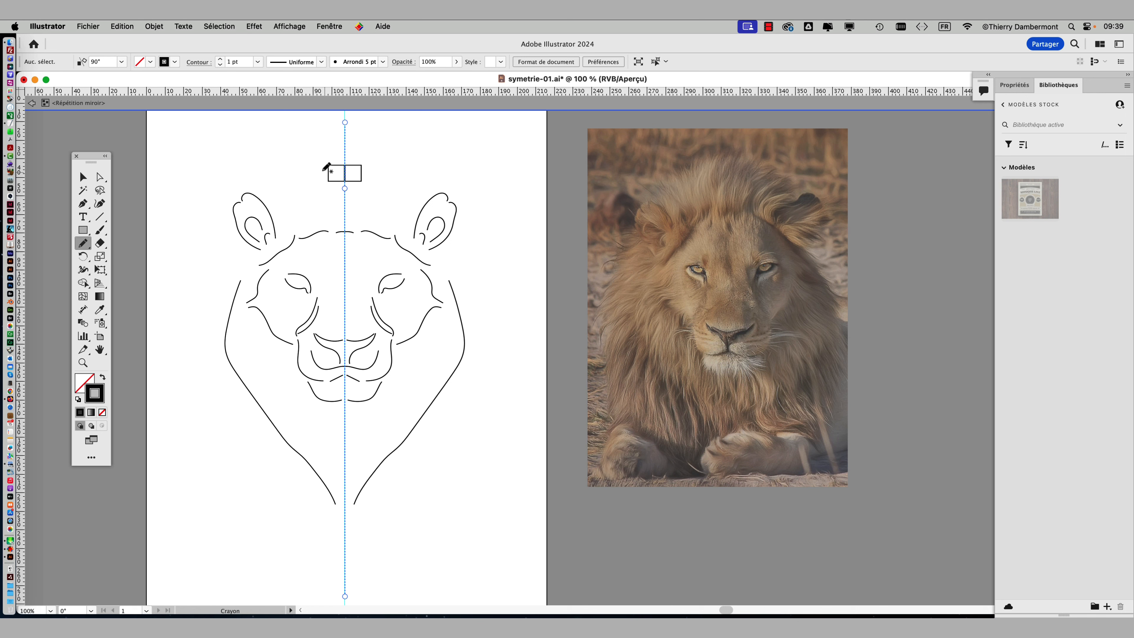
- Delete the small starter rectangle above the lion's head inside the mirror repeat
click(83, 177)
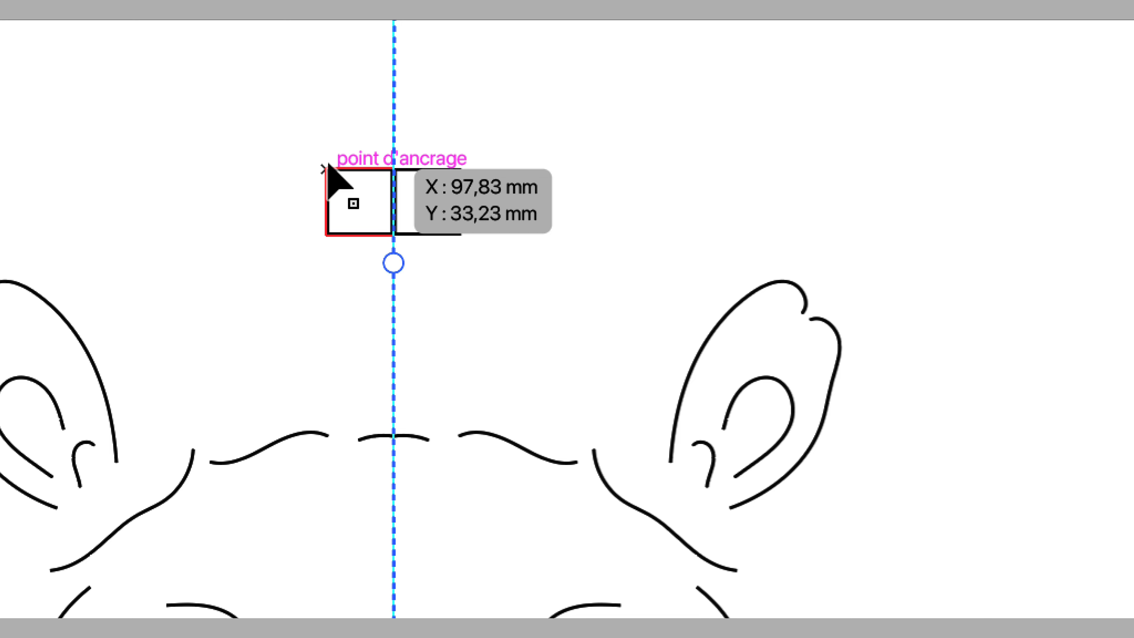
click(328, 165)
key(Delete)
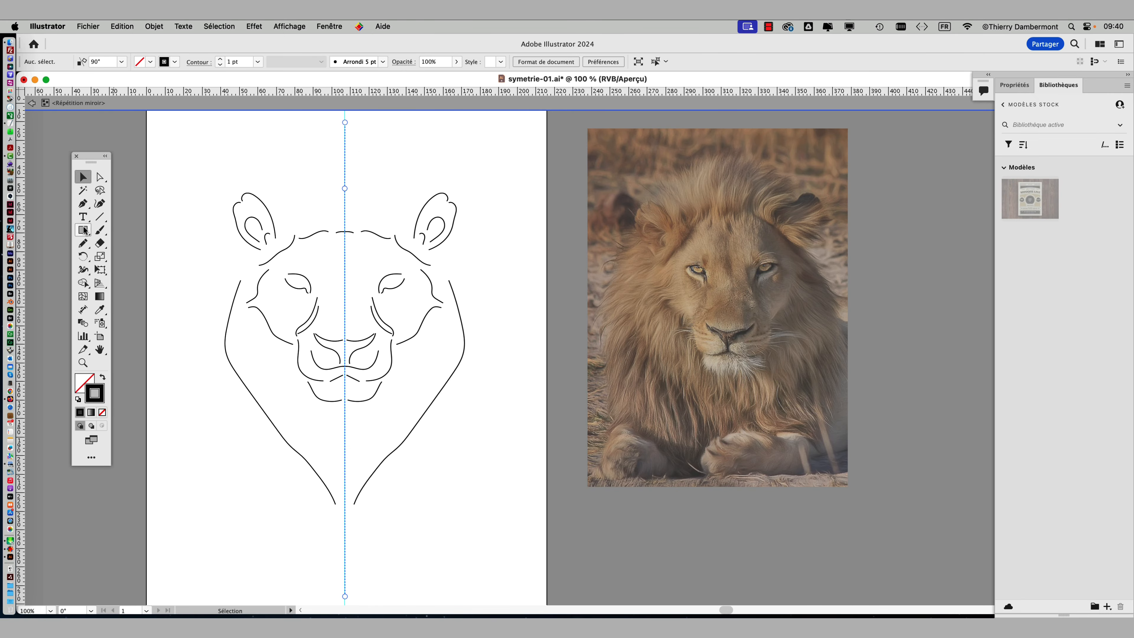
- Draw the outer mane outline on the left half with the Pencil tool, from above the ear down to below the chin
click(84, 248)
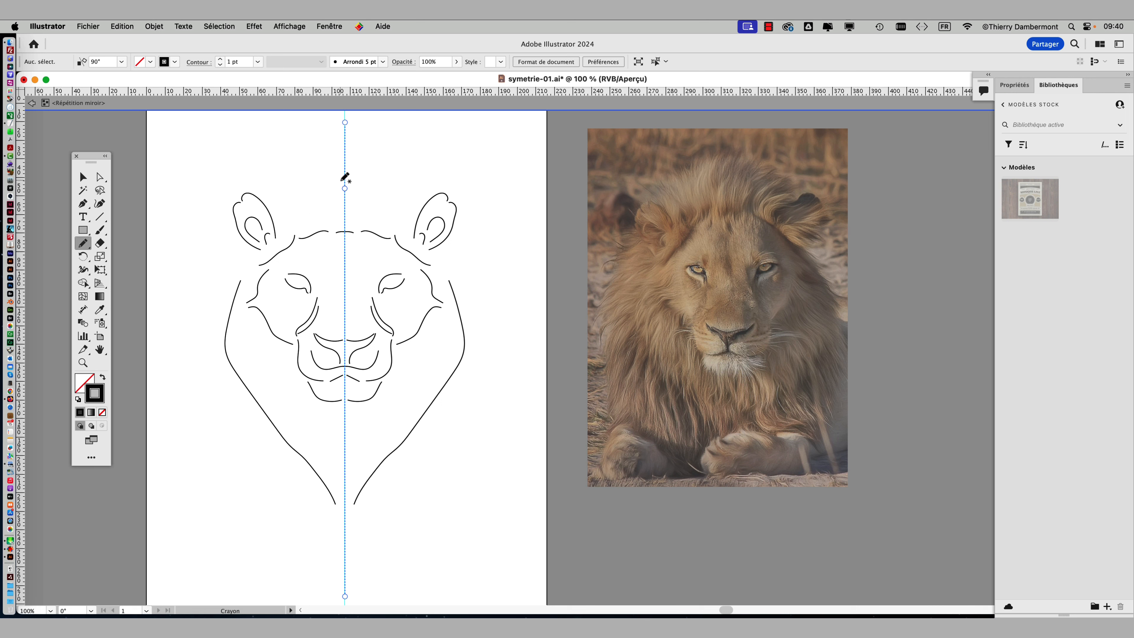
drag(339, 180, 254, 187)
drag(233, 233, 193, 383)
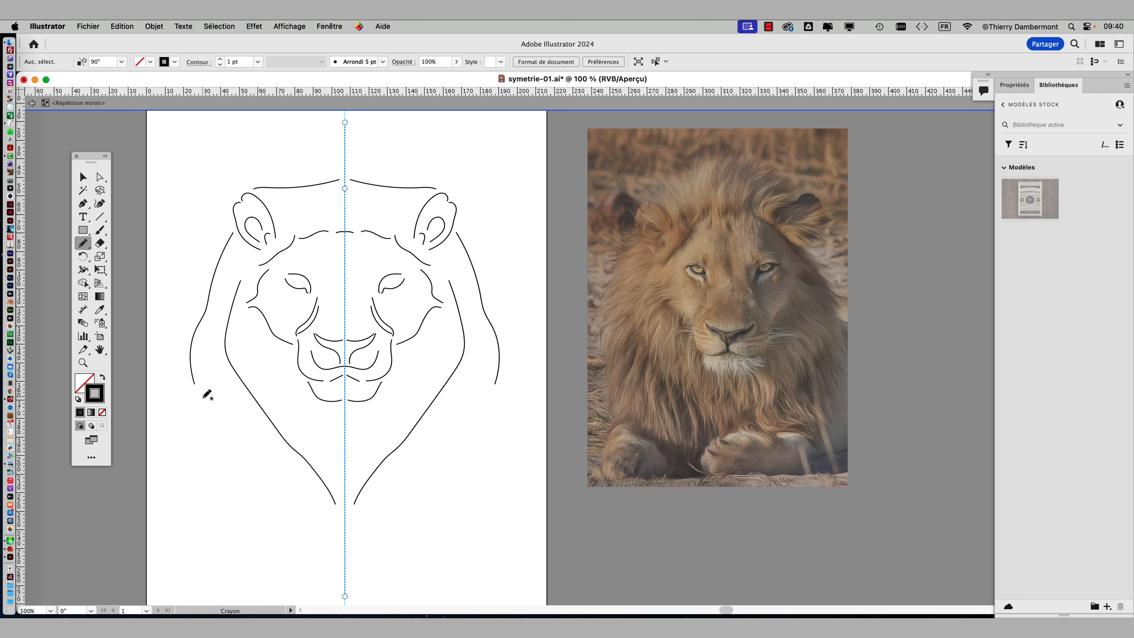
mouse_move(202, 396)
mouse_down()
mouse_move(247, 479)
mouse_move(300, 532)
mouse_move(337, 543)
mouse_up()
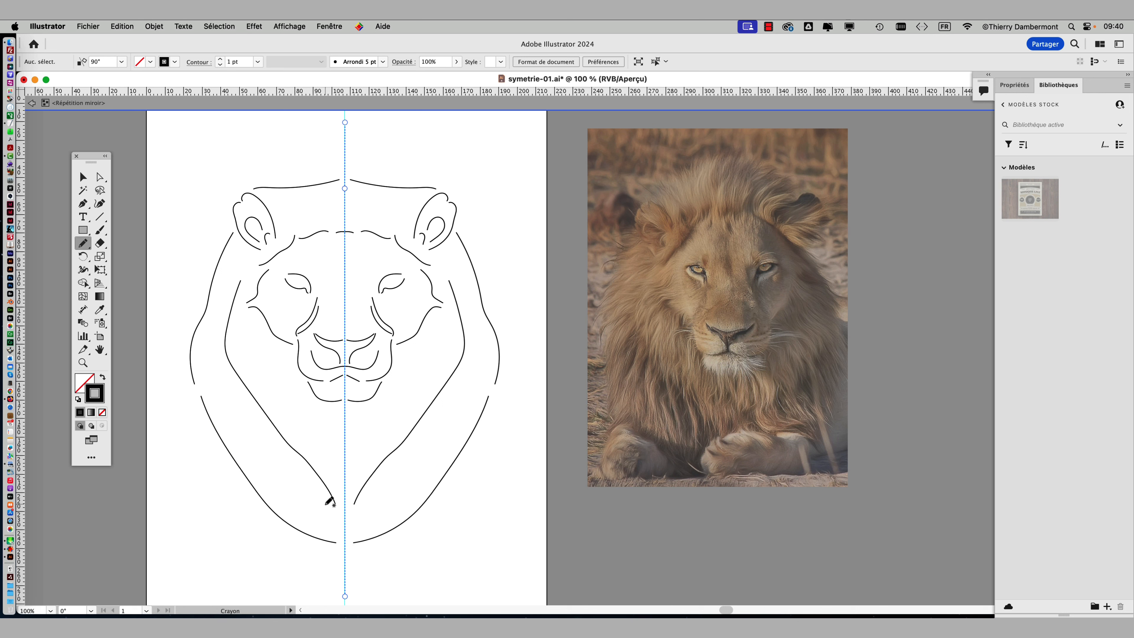
- Save the drawing under the new name symetrie-02.ai in Adobe Illustrator format, compatible with version Illustrator 2020
click(88, 26)
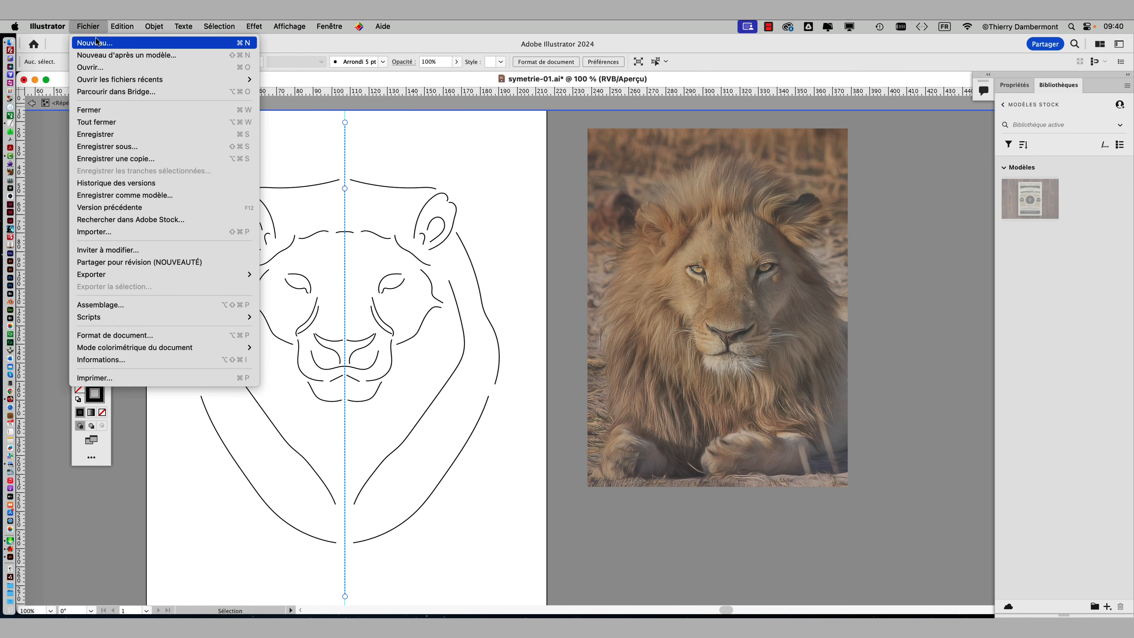
click(133, 146)
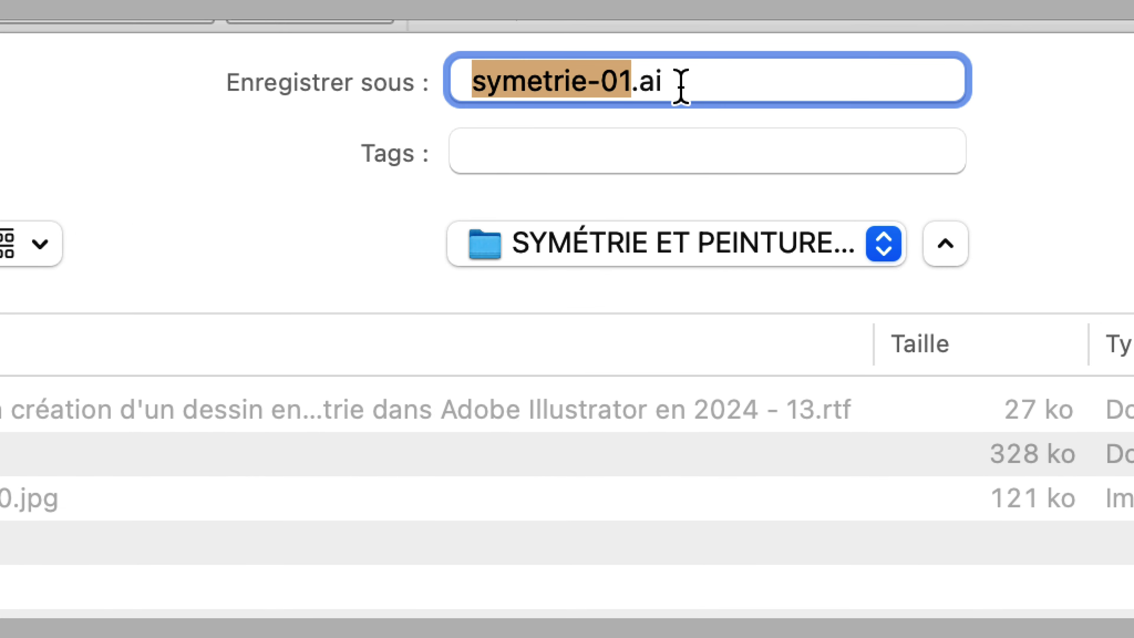
drag(632, 85, 623, 87)
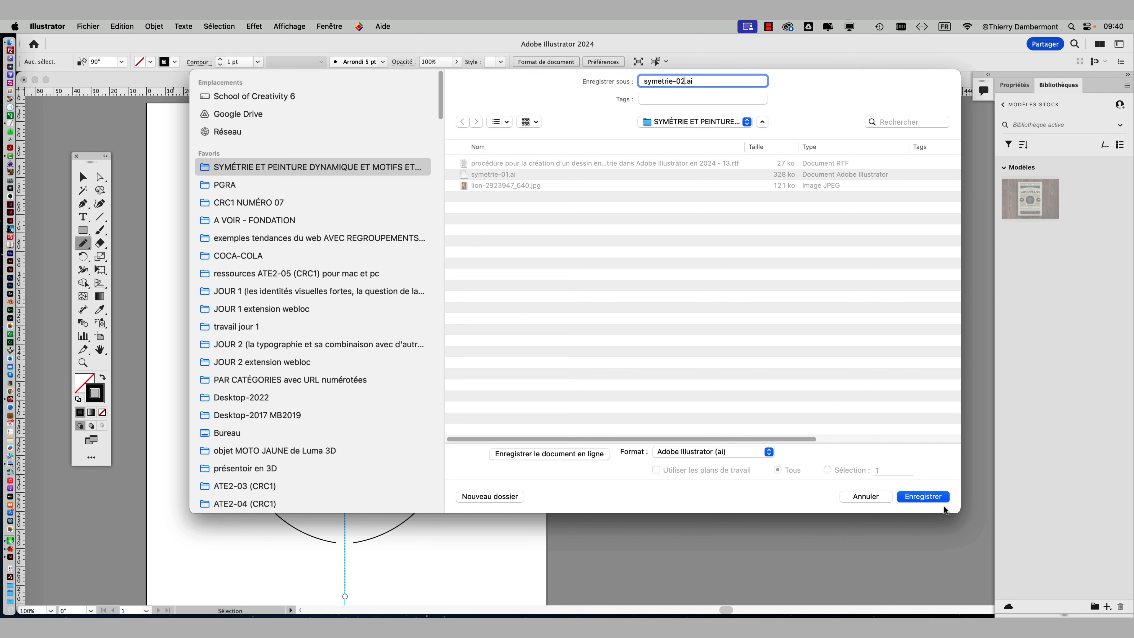
click(940, 497)
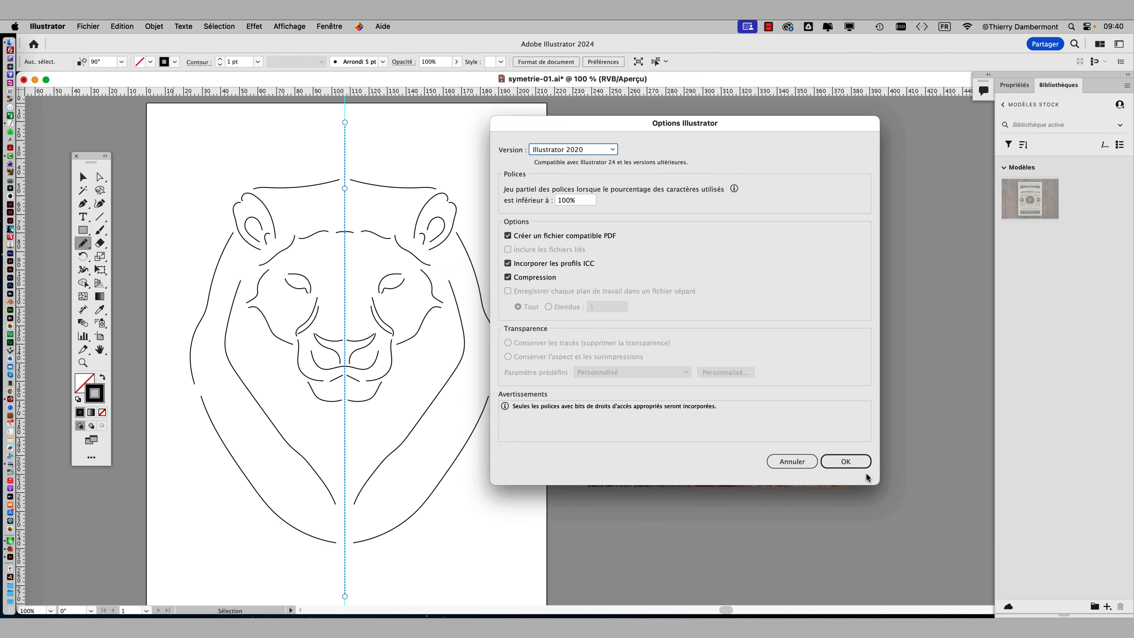
click(861, 461)
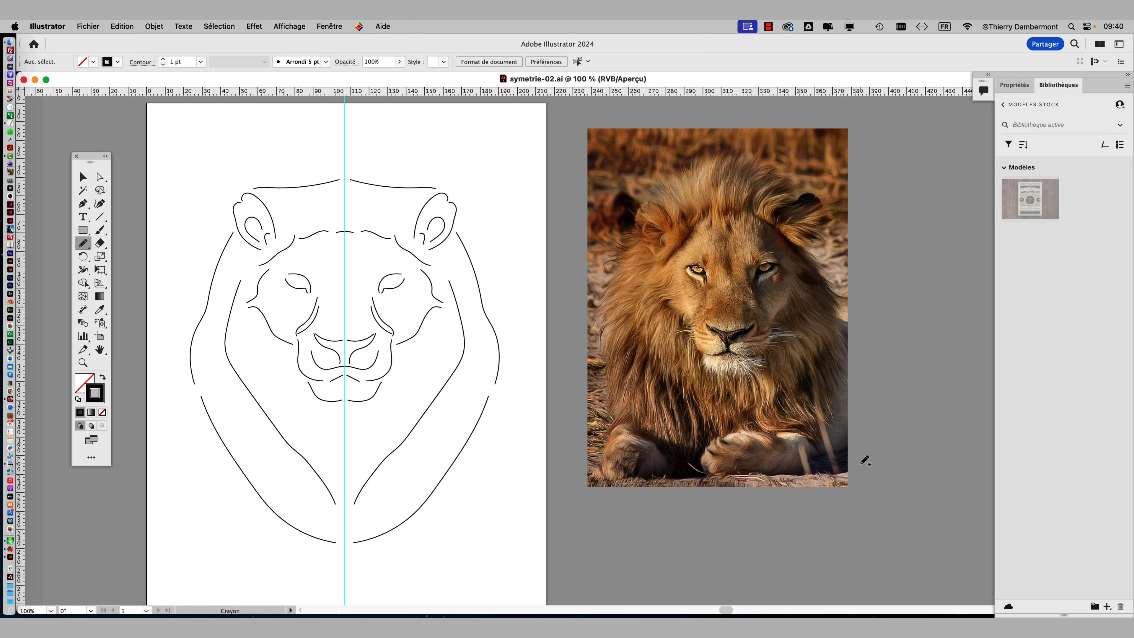
- Switch to the procedure document in TextEdit and read the instructions for applying a calligraphic brush to the second lion's paths
key(super)
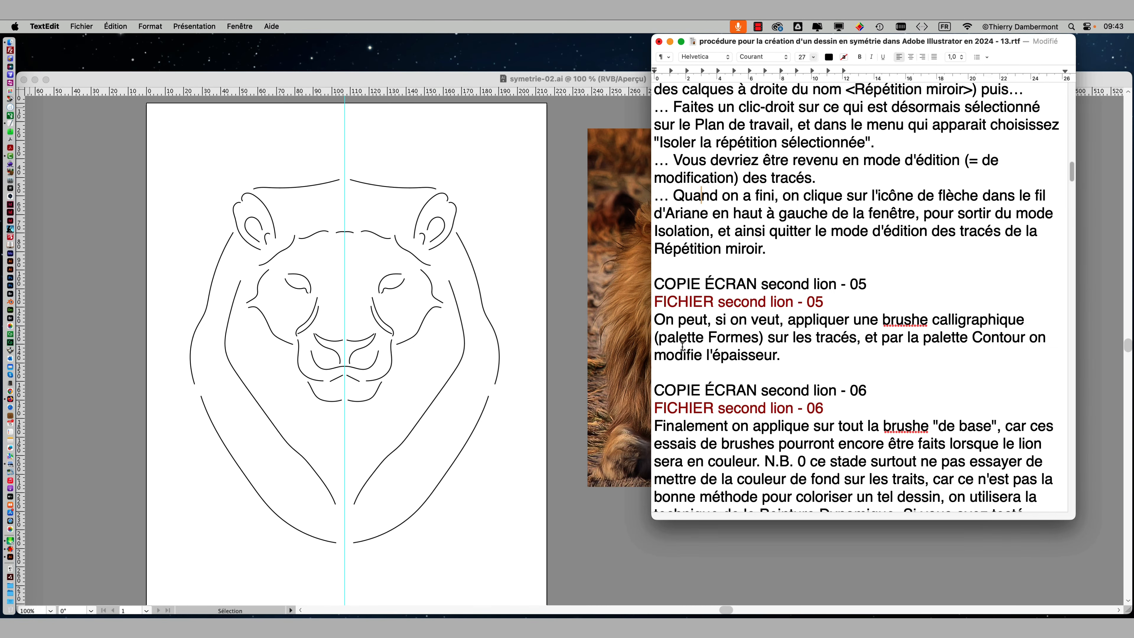
scroll(665, 293, down, 2)
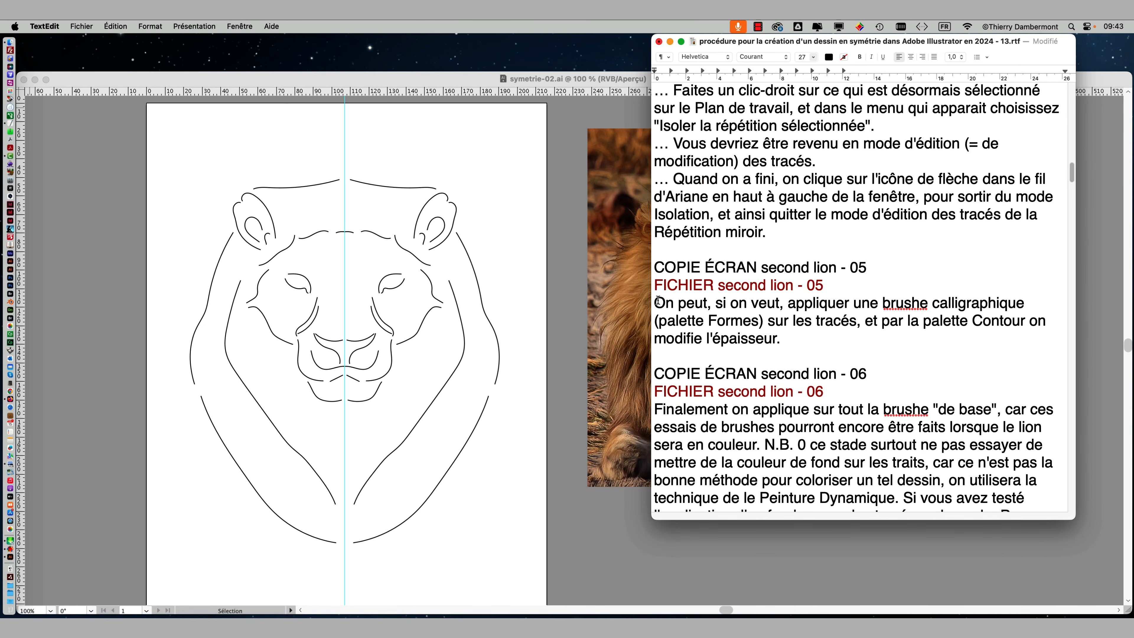
- Return to Illustrator, isolate the lion's mirror repeat and apply the Arrondi 15 pt calligraphic brush to all its paths
drag(657, 300, 1038, 312)
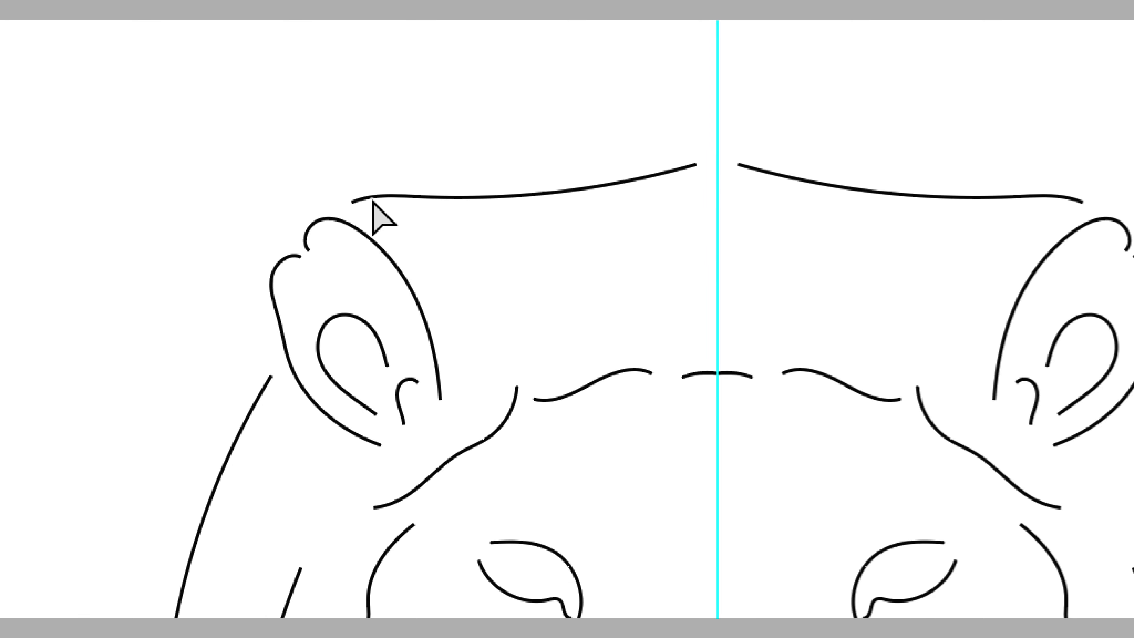
right_click(372, 202)
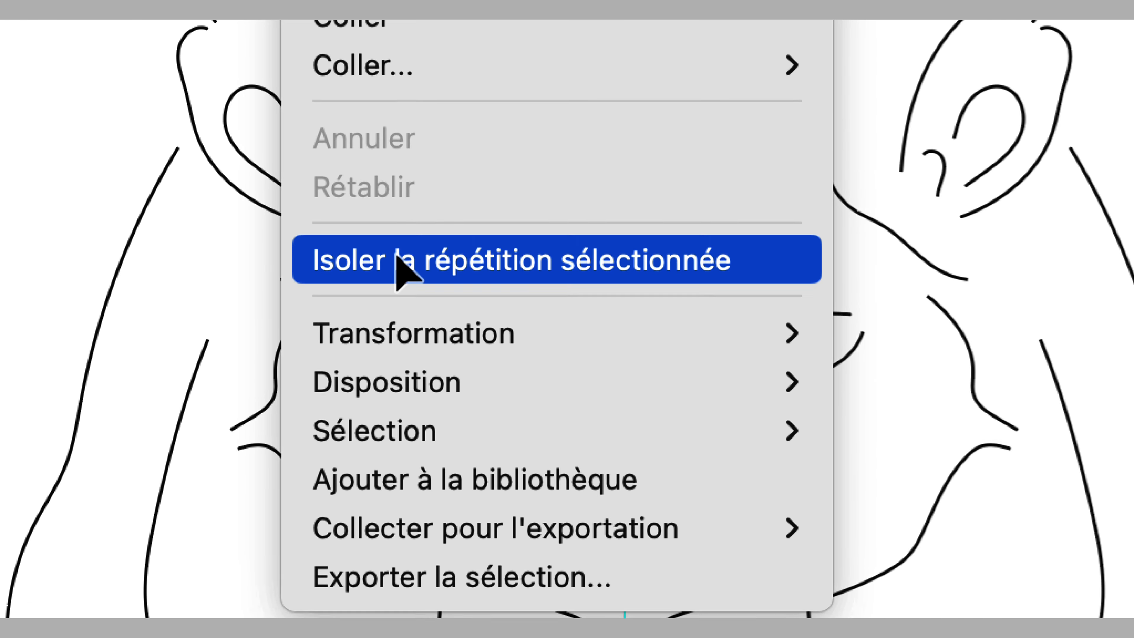
click(399, 269)
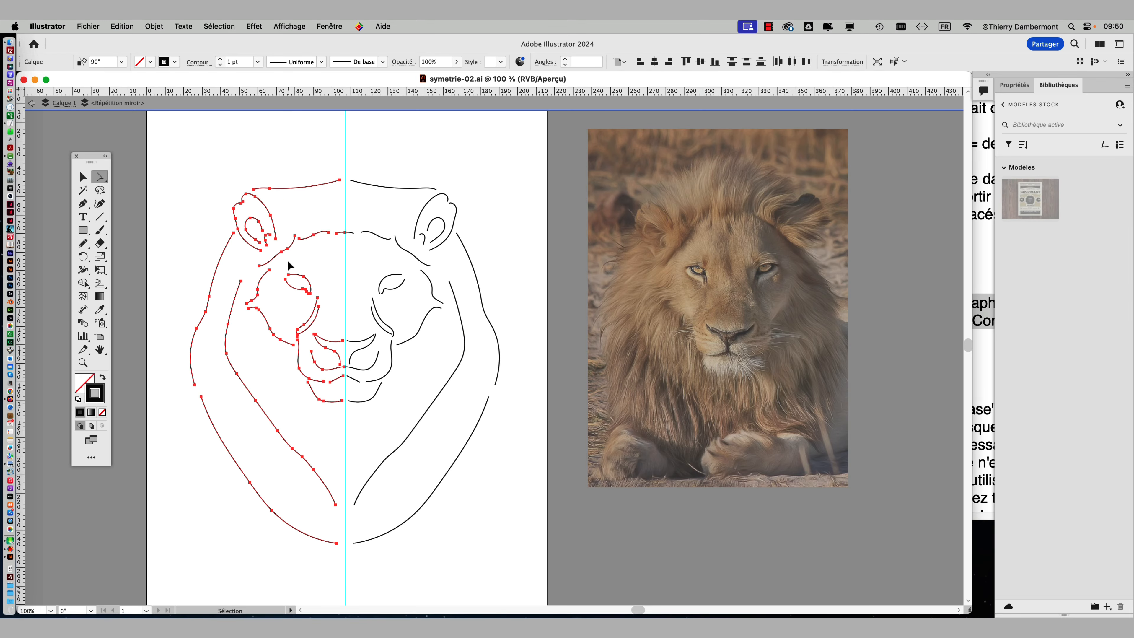
click(319, 27)
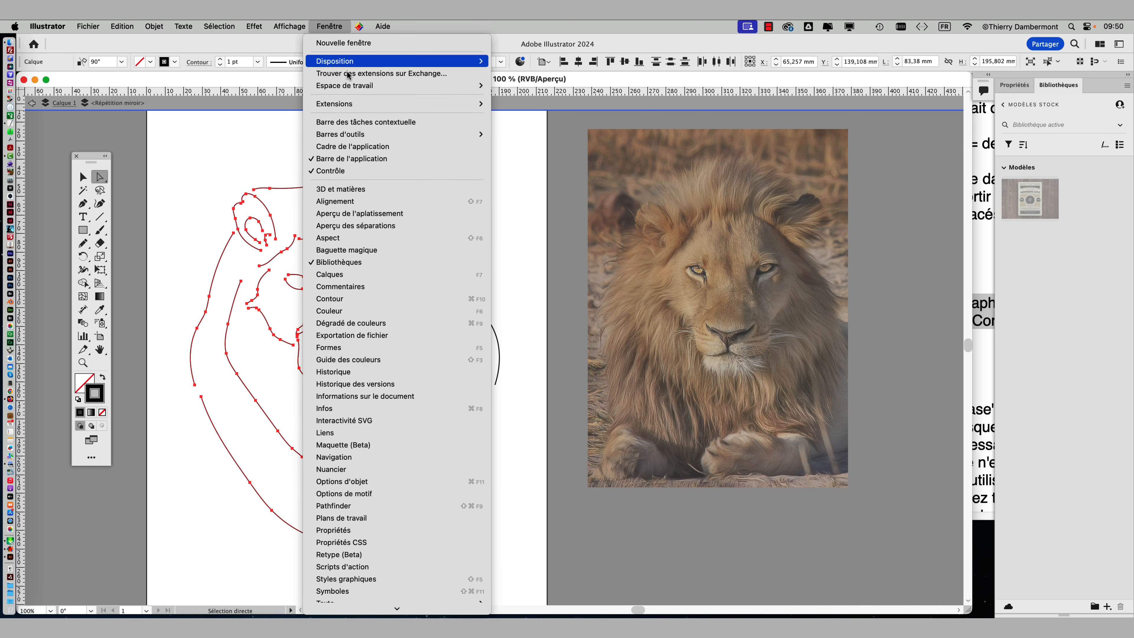
click(370, 347)
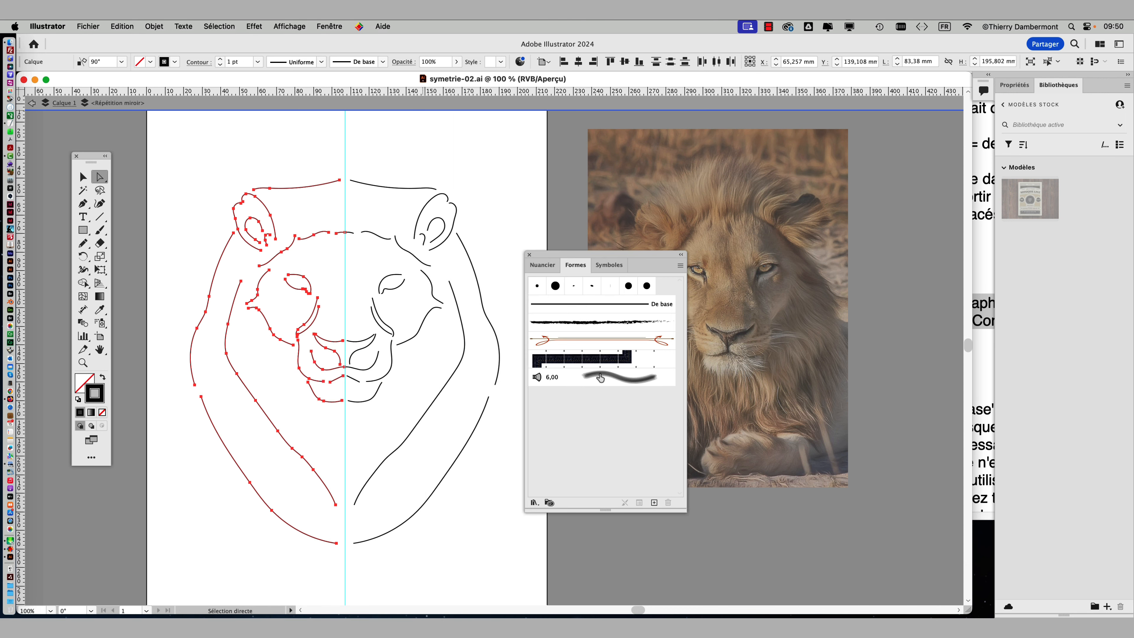
click(554, 289)
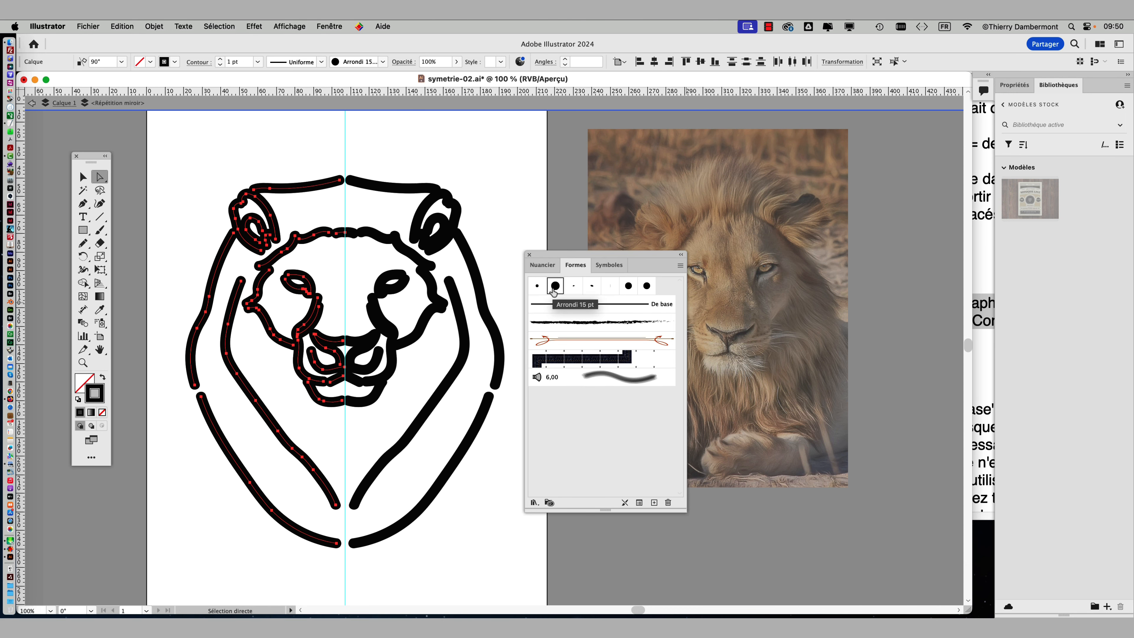
- Set the Arrondi 15 pt brush to a 38° angle, 30% roundness and 13 pt size, applying the changes to existing strokes
double_click(554, 288)
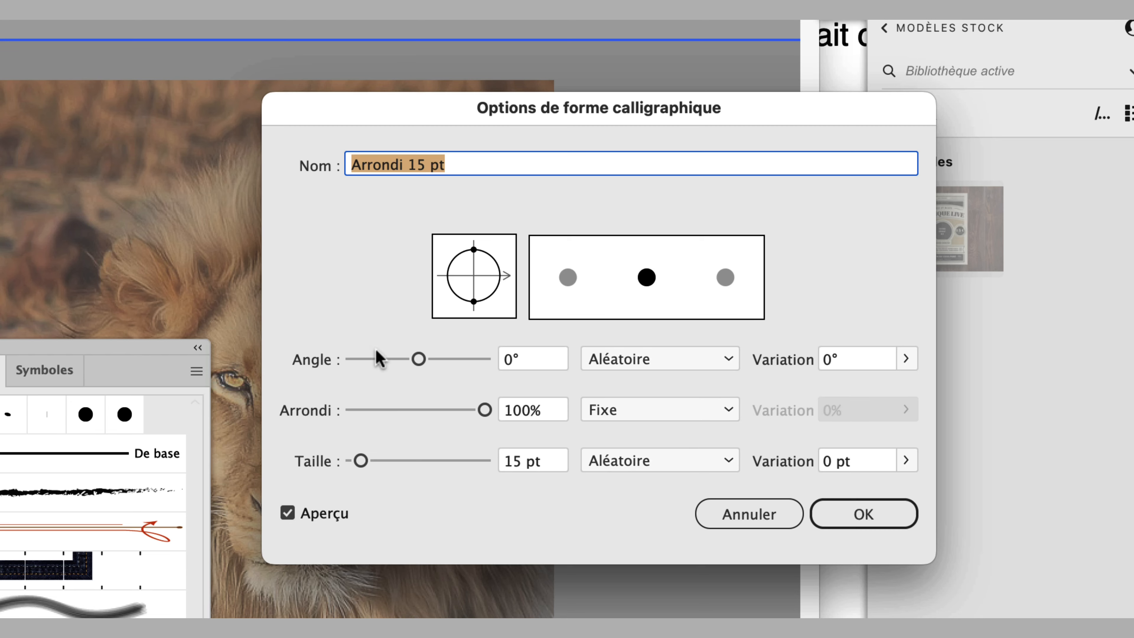
drag(811, 208, 811, 214)
drag(475, 262, 495, 259)
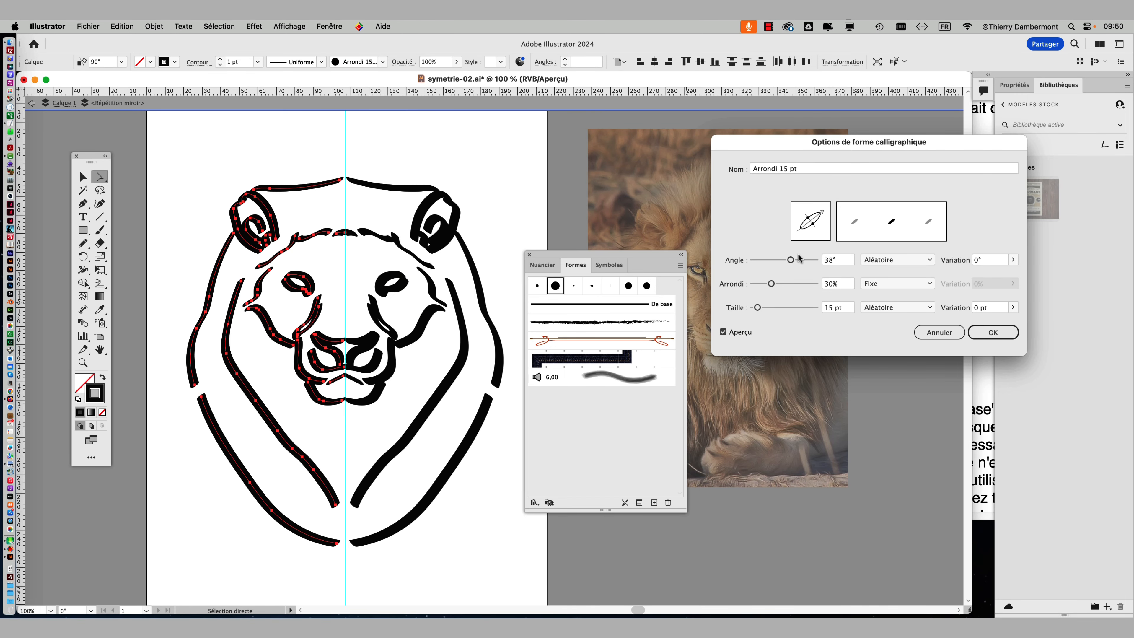
drag(760, 308, 758, 310)
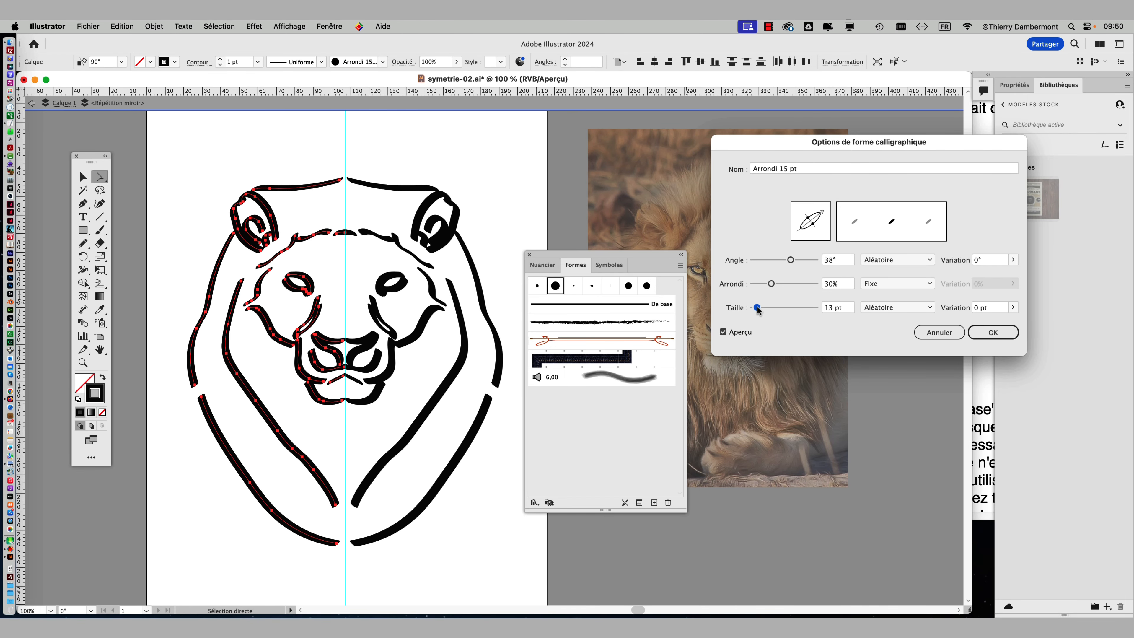
click(992, 332)
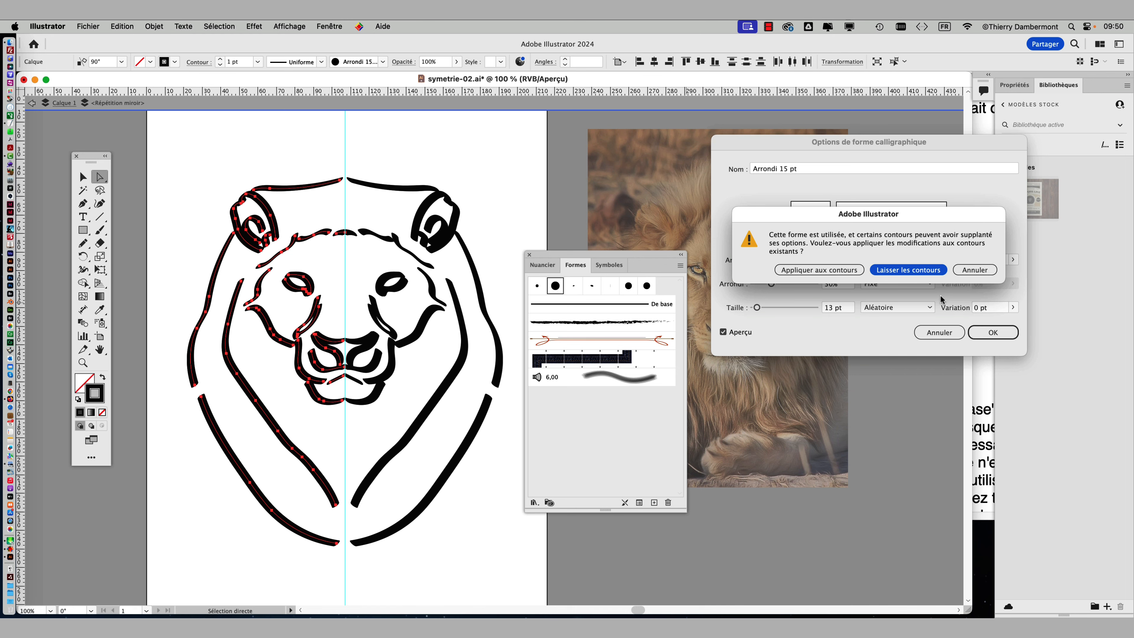
drag(901, 217, 767, 154)
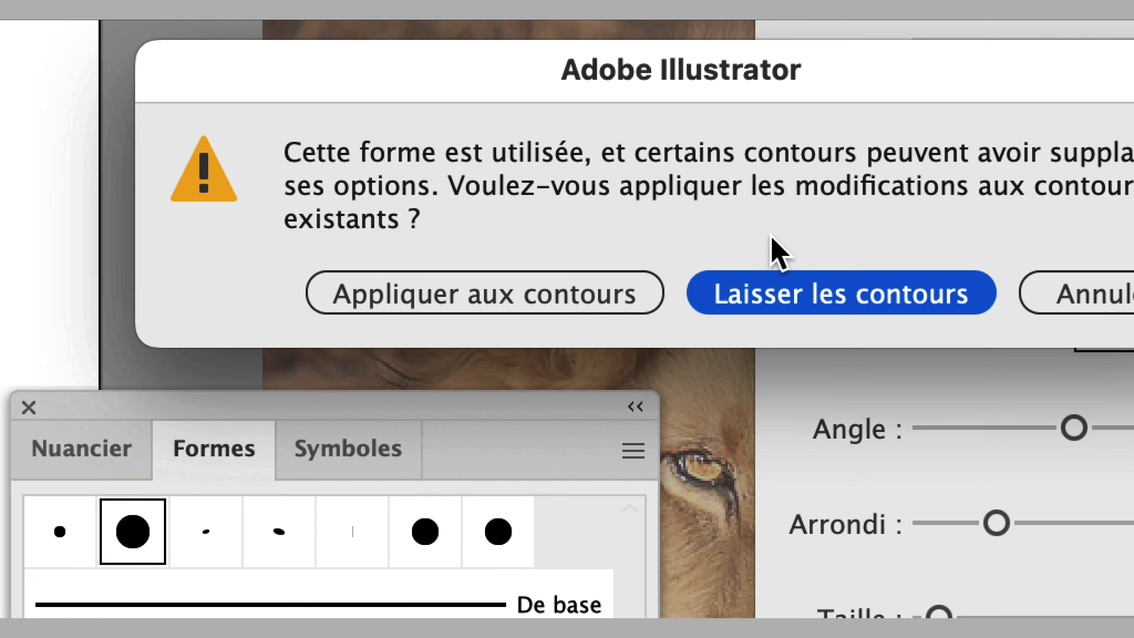
click(448, 305)
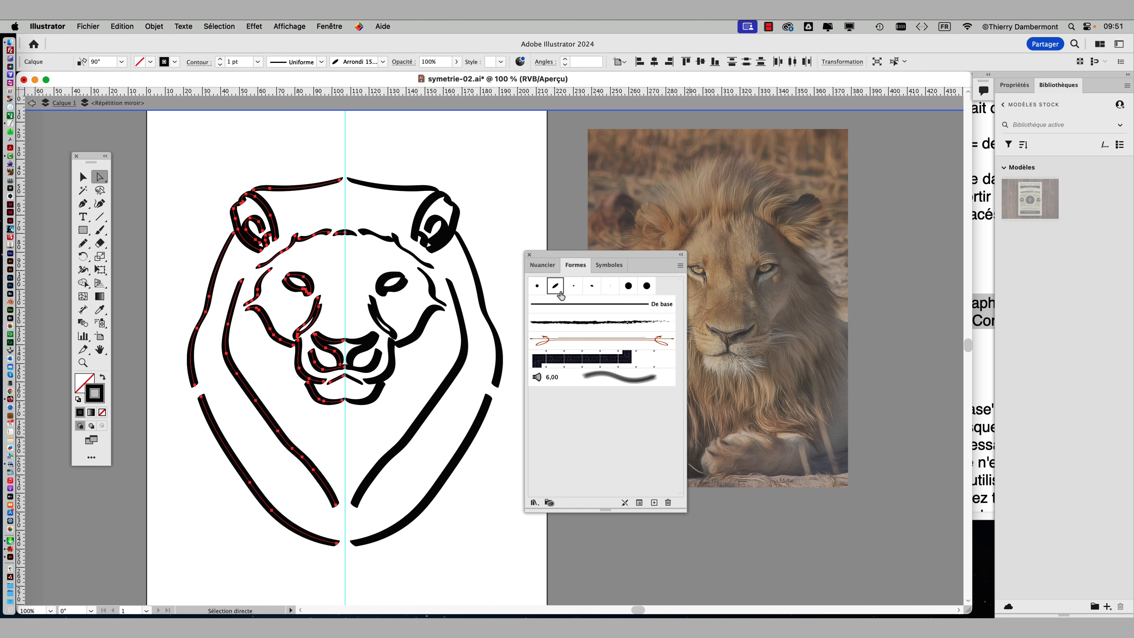
- Save the drawing under the new name symetrie-03.ai in Adobe Illustrator format, compatible with version Illustrator 2020
click(88, 26)
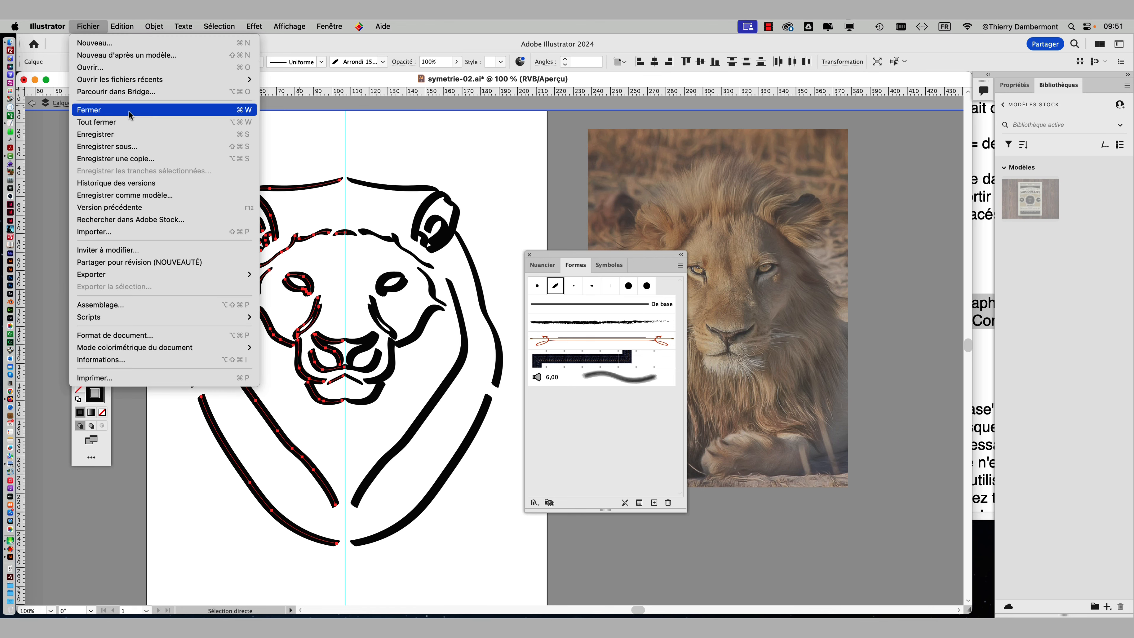
click(136, 146)
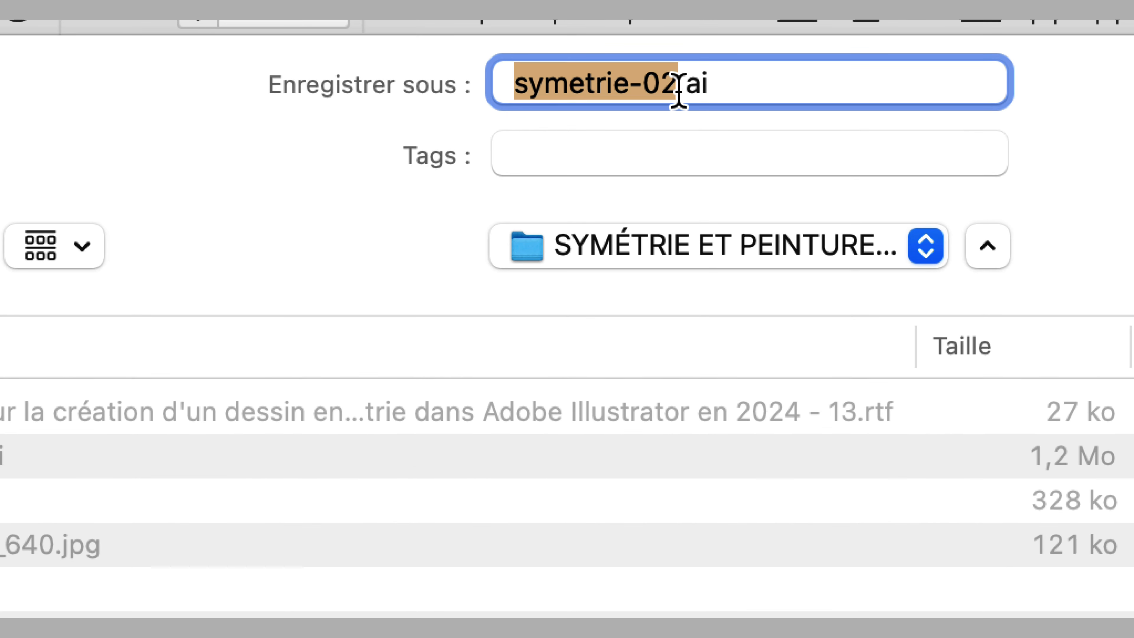
drag(679, 90, 676, 88)
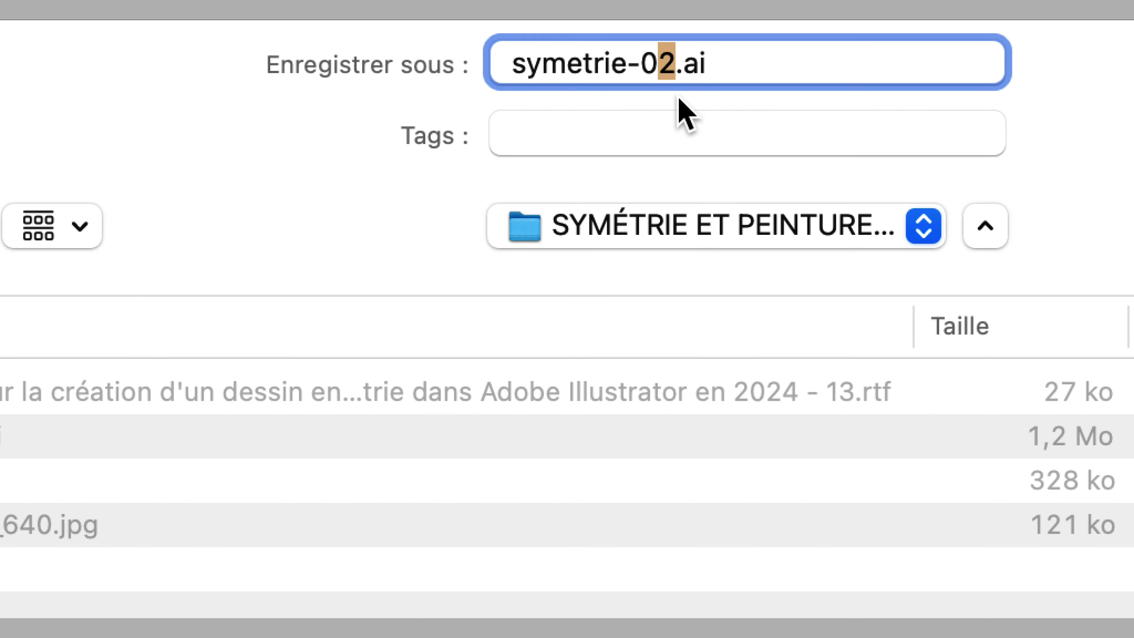
text(3)
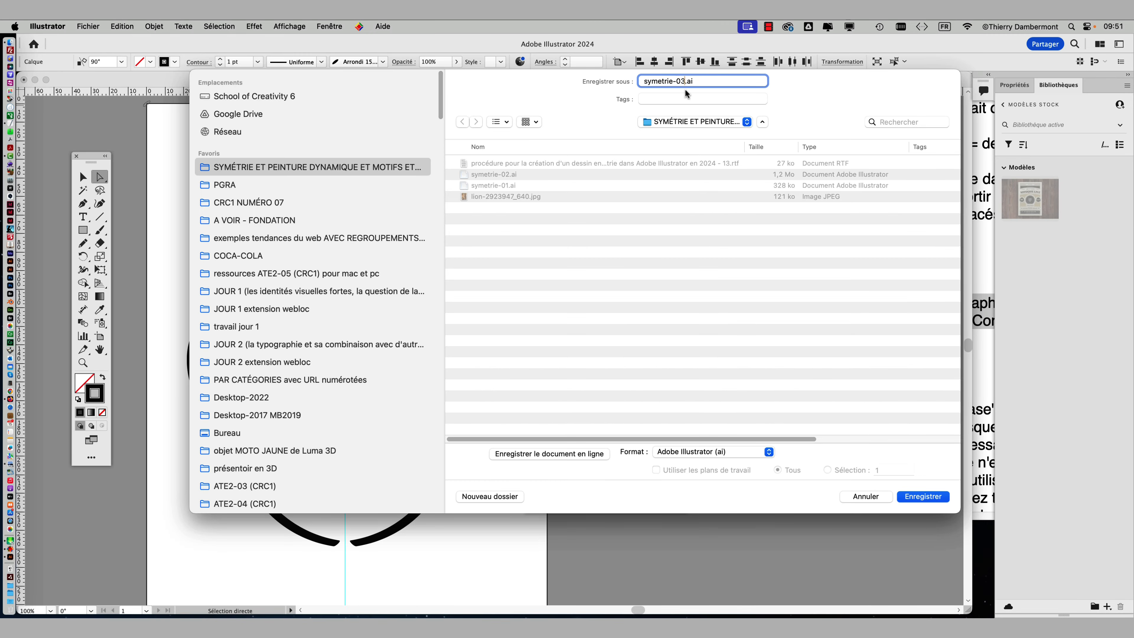
click(923, 496)
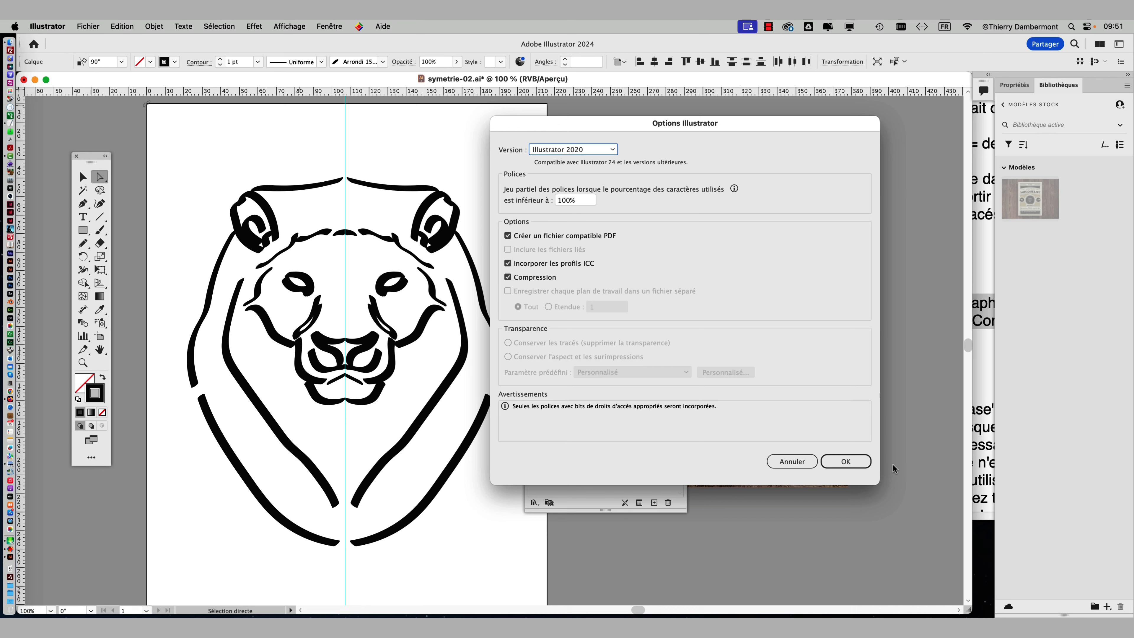
click(846, 462)
- Switch to TextEdit and insert "car ce n'est pas la bonne méthode pour coloriser un dessin qui a des traits ouverts" before "on utilisera"
key(super+Tab)
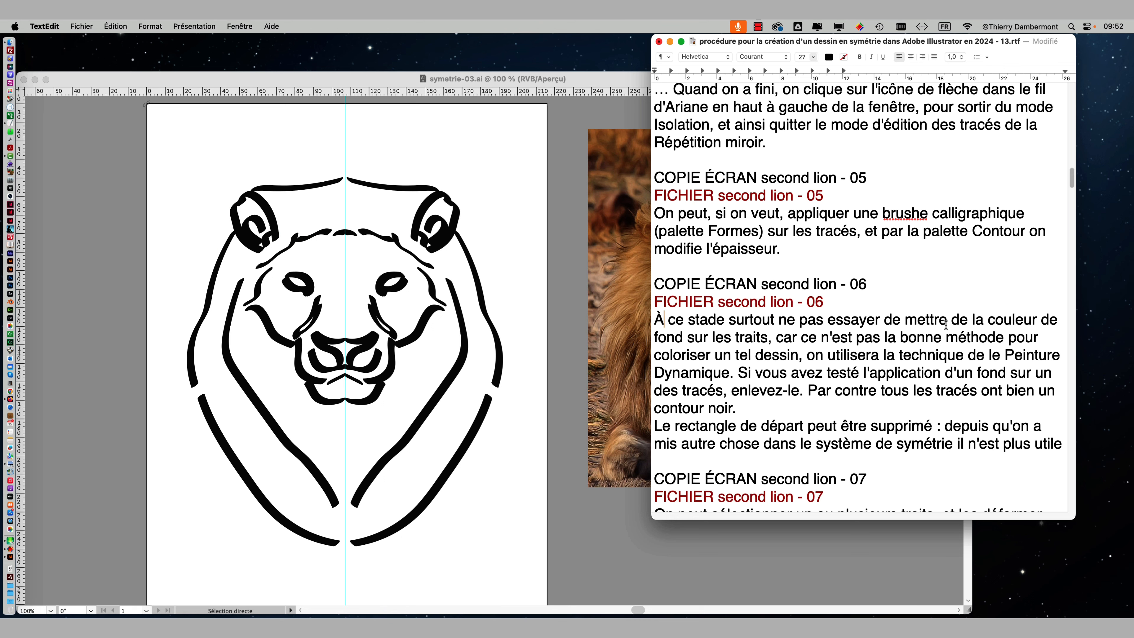
drag(946, 324, 991, 320)
drag(675, 338, 1010, 338)
drag(720, 357, 756, 356)
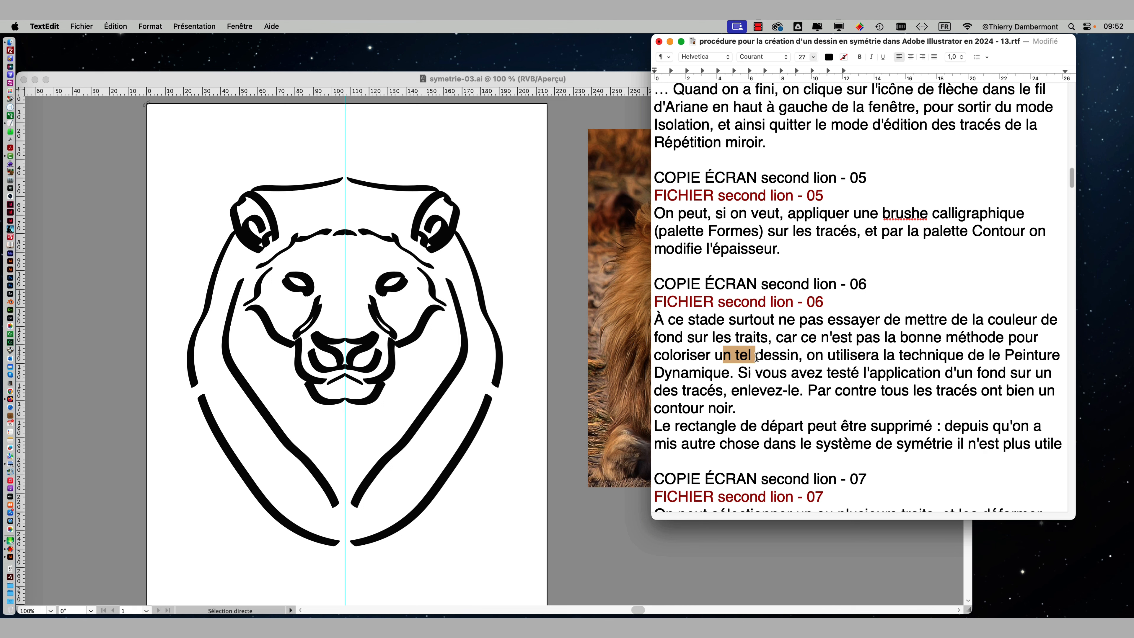
click(809, 356)
text(car ce n'est )
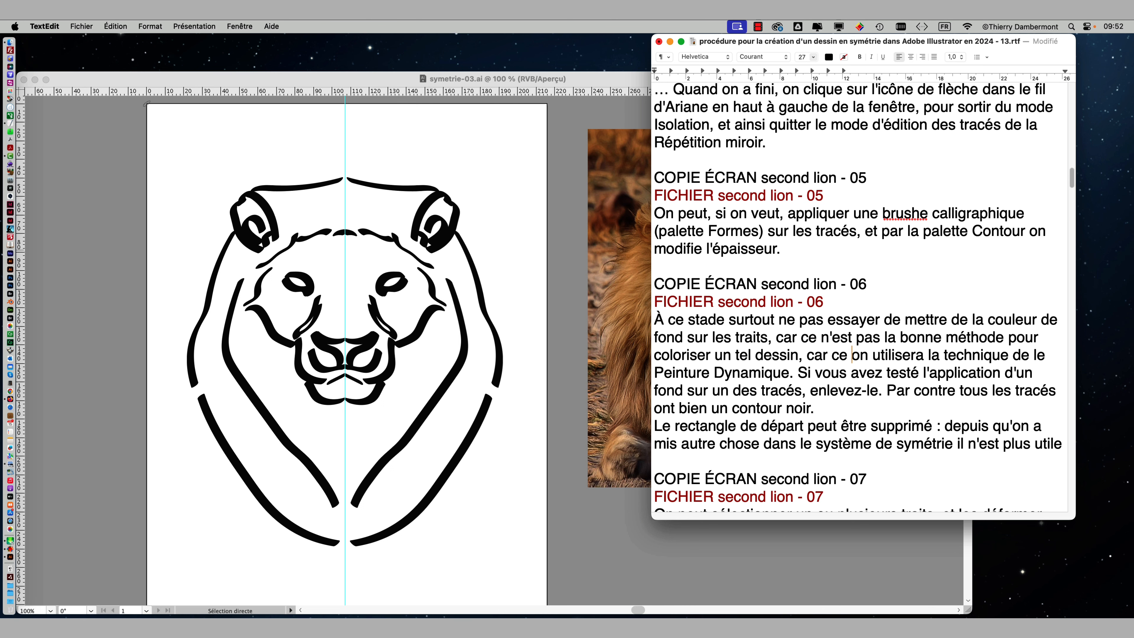
text(pas la bonne mé)
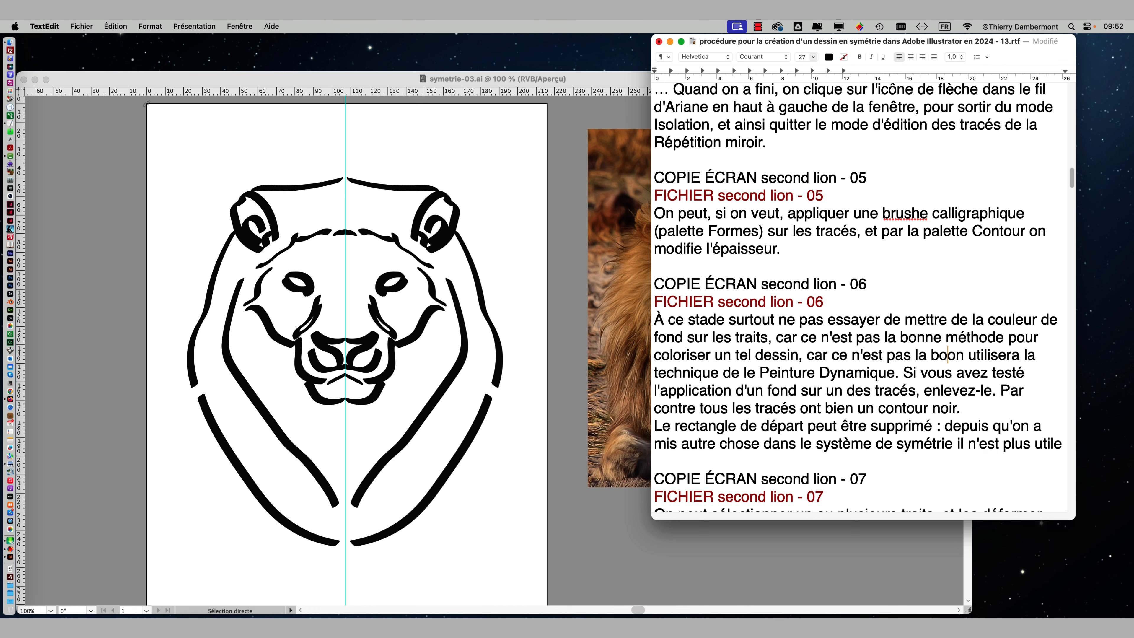
text(thode pour color)
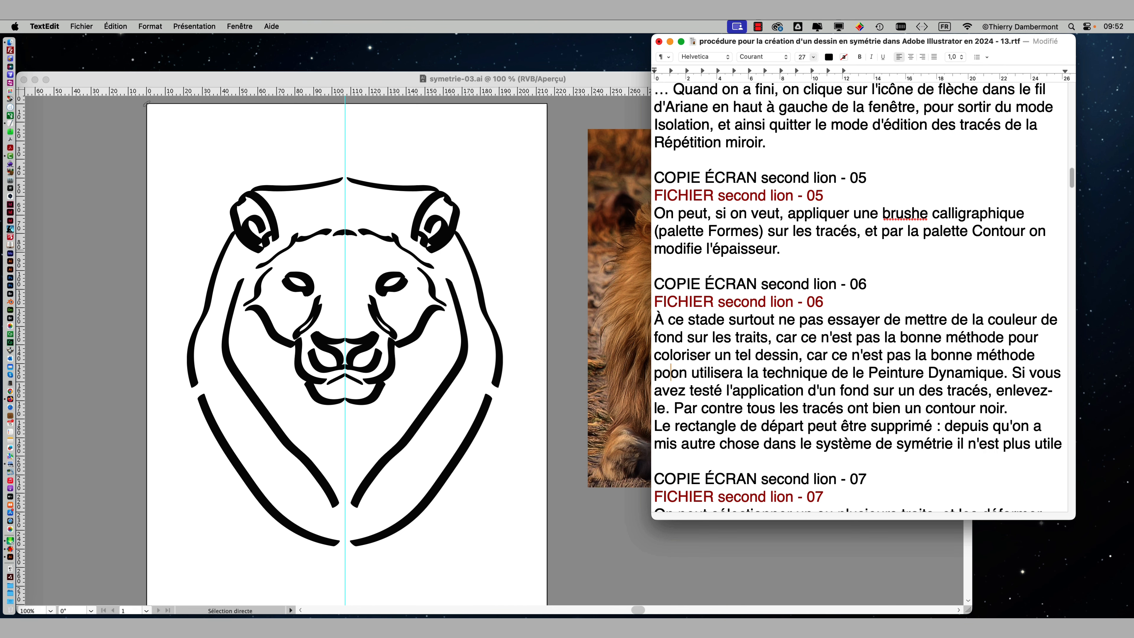
text(iser un dessin q)
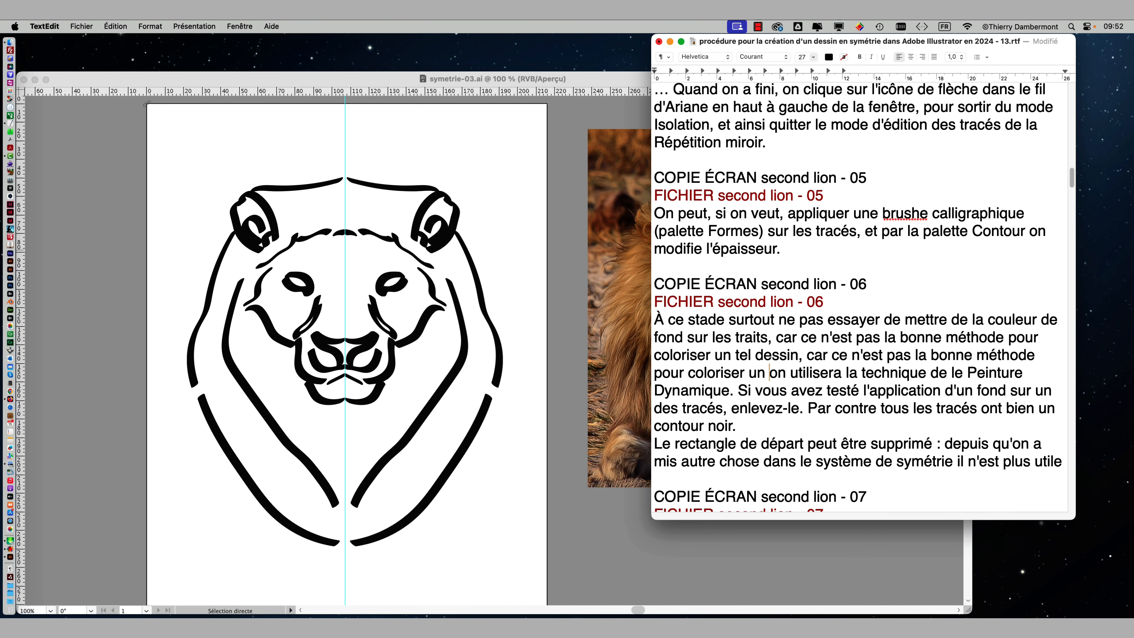
text(ui a des traits ou)
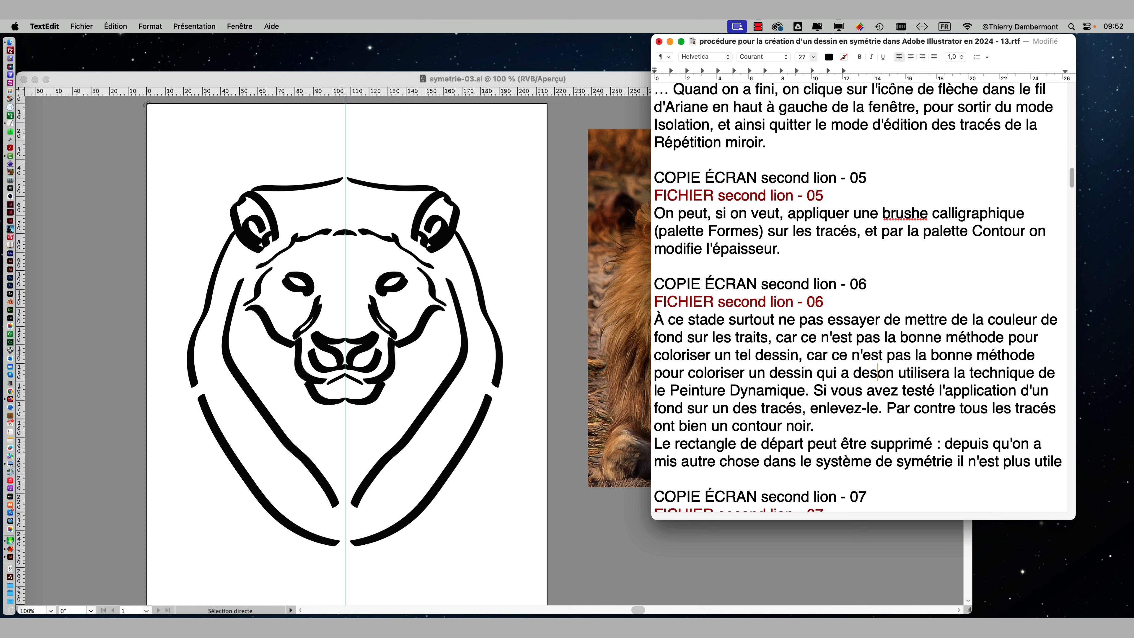
text(verts)
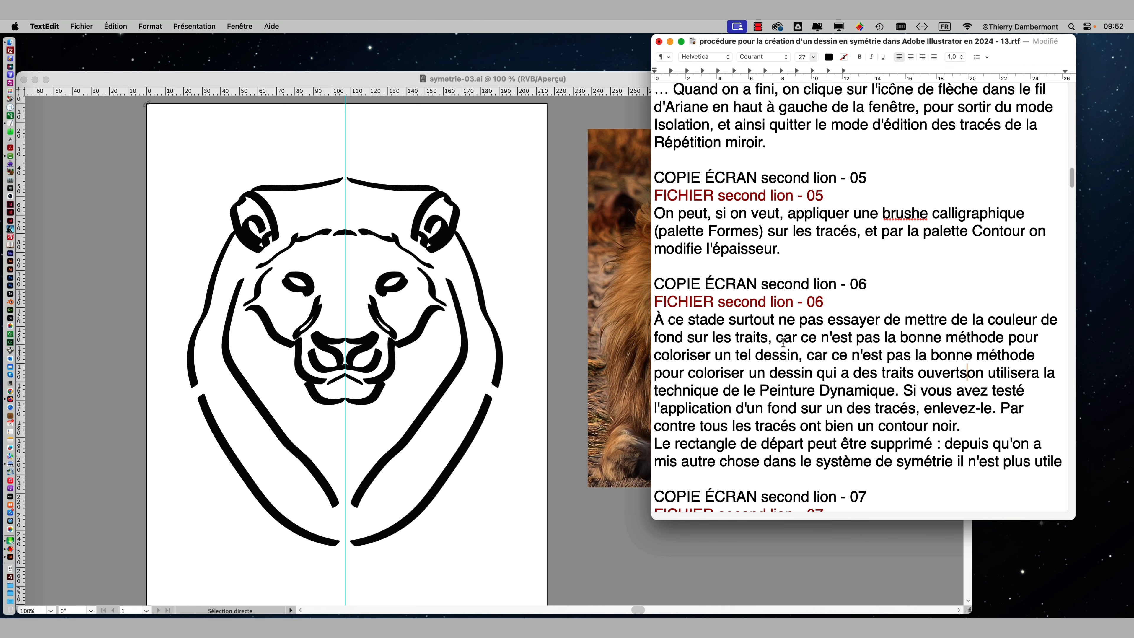
- End the inserted clause with an ellipsis and capitalise the following word as "On"
text(∞)
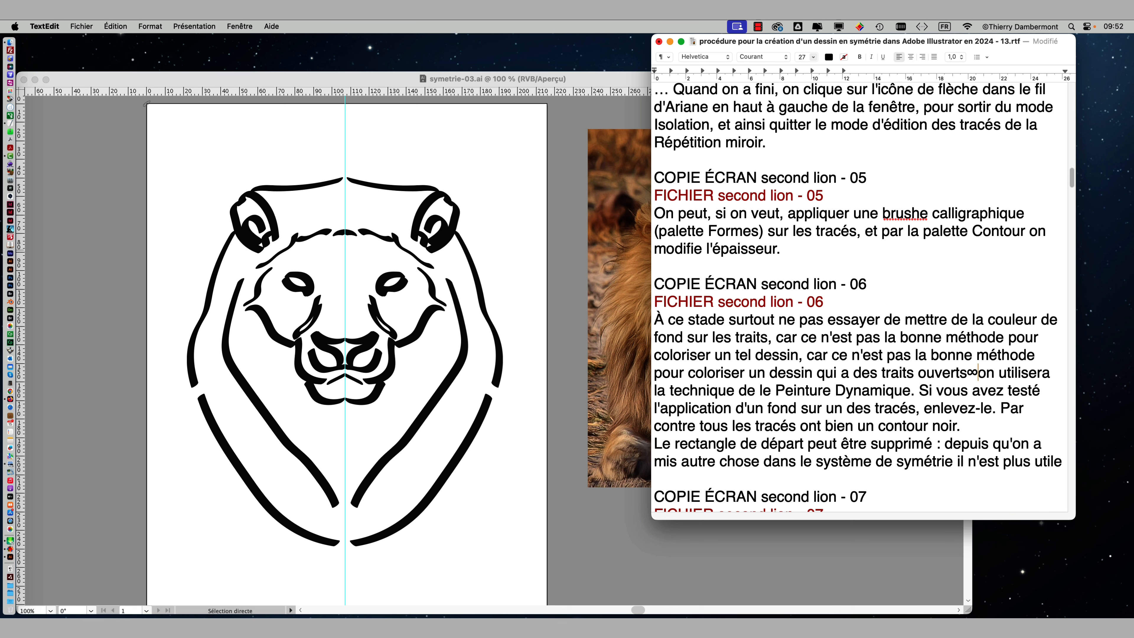
key(BackSpace)
text(…)
key(Delete)
text(O)
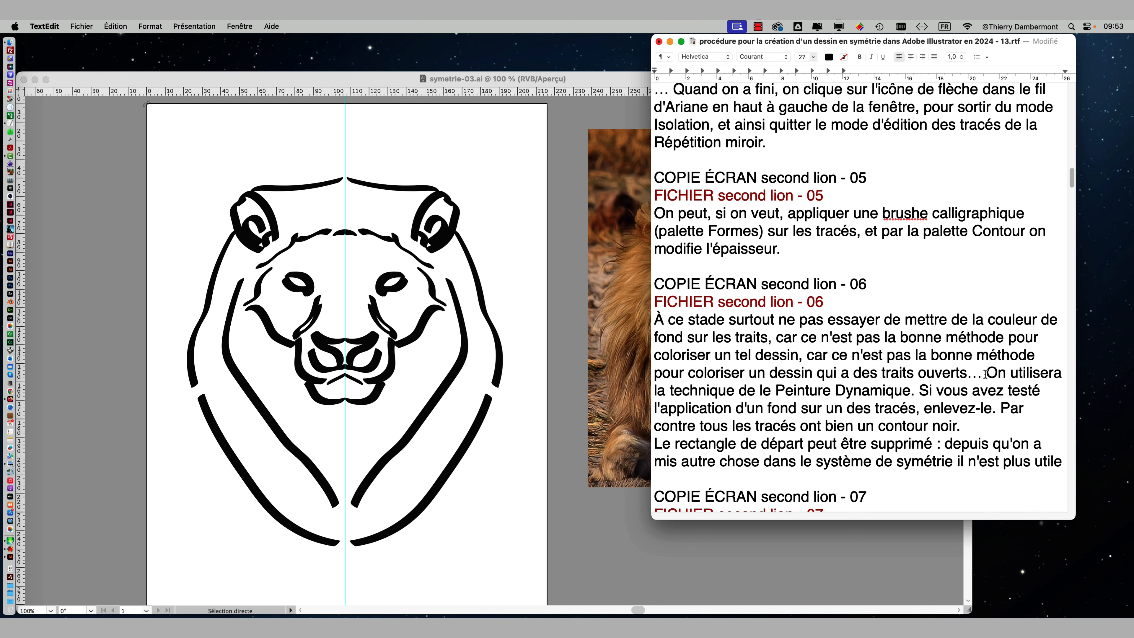
- Correct "le Peinture Dynamique" to "la Peinture Dynamique" and add "pour coloriser" at the end of that sentence
drag(985, 373, 910, 386)
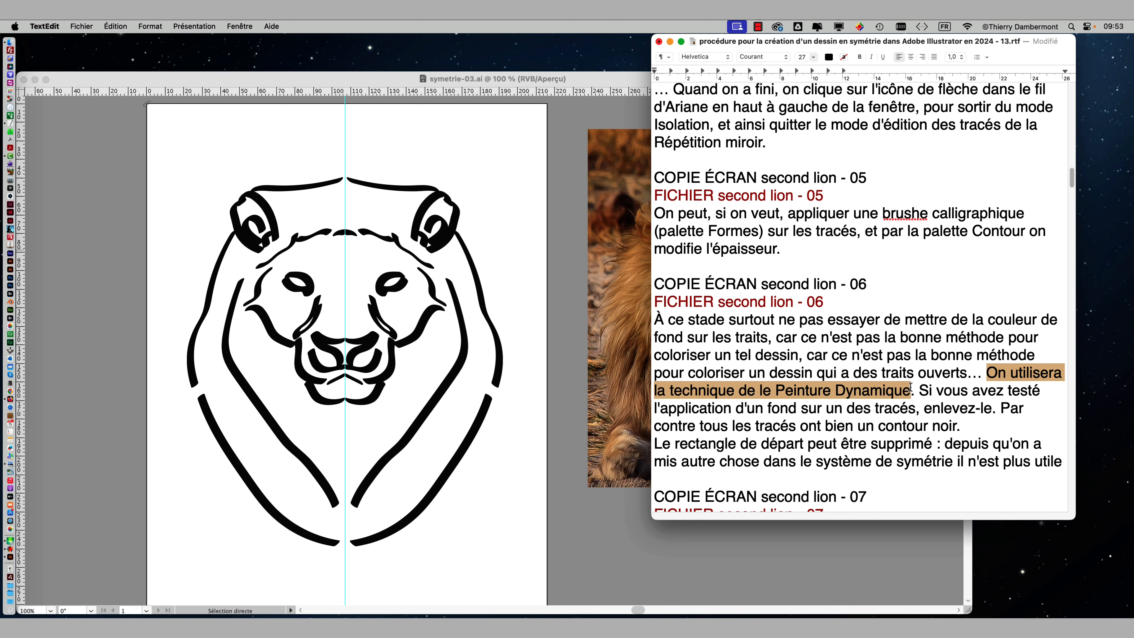
click(773, 390)
key(BackSpace)
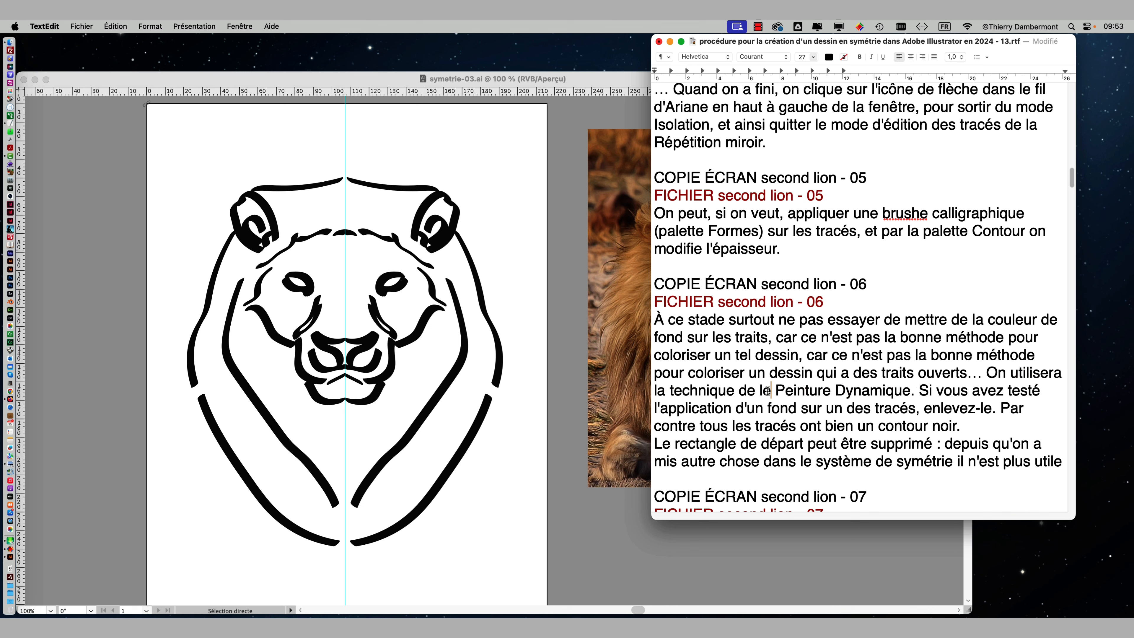
text(a)
click(911, 390)
text(pour coloriser)
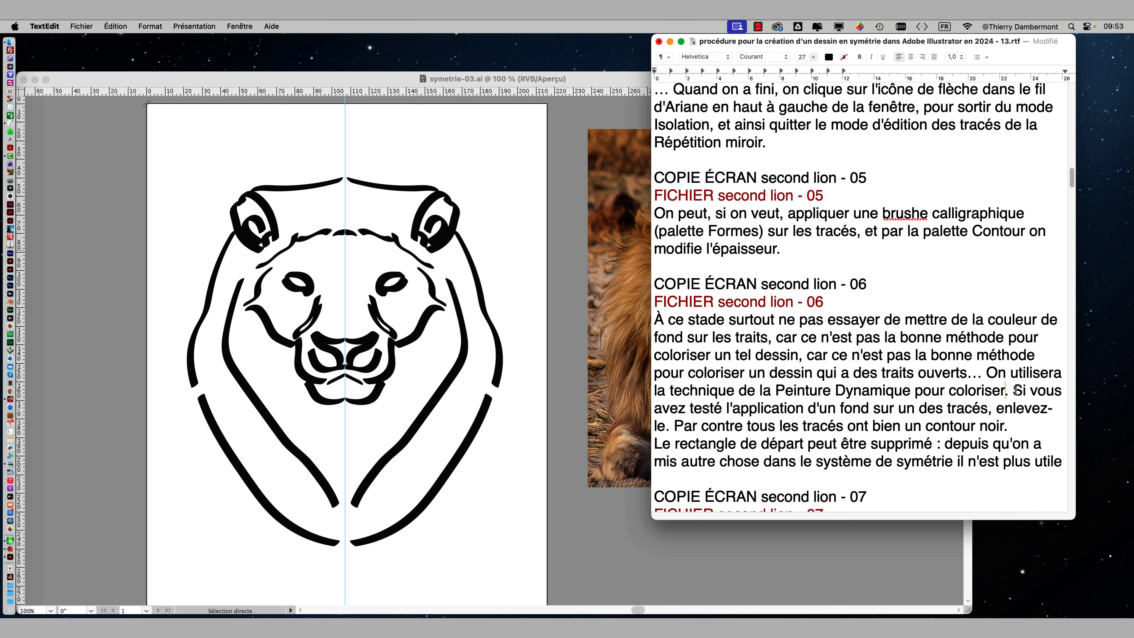
- Switch back to Illustrator, isolate the lion's mirror repeat and select only the mane stroke above the head on the left half
drag(1016, 391, 1014, 418)
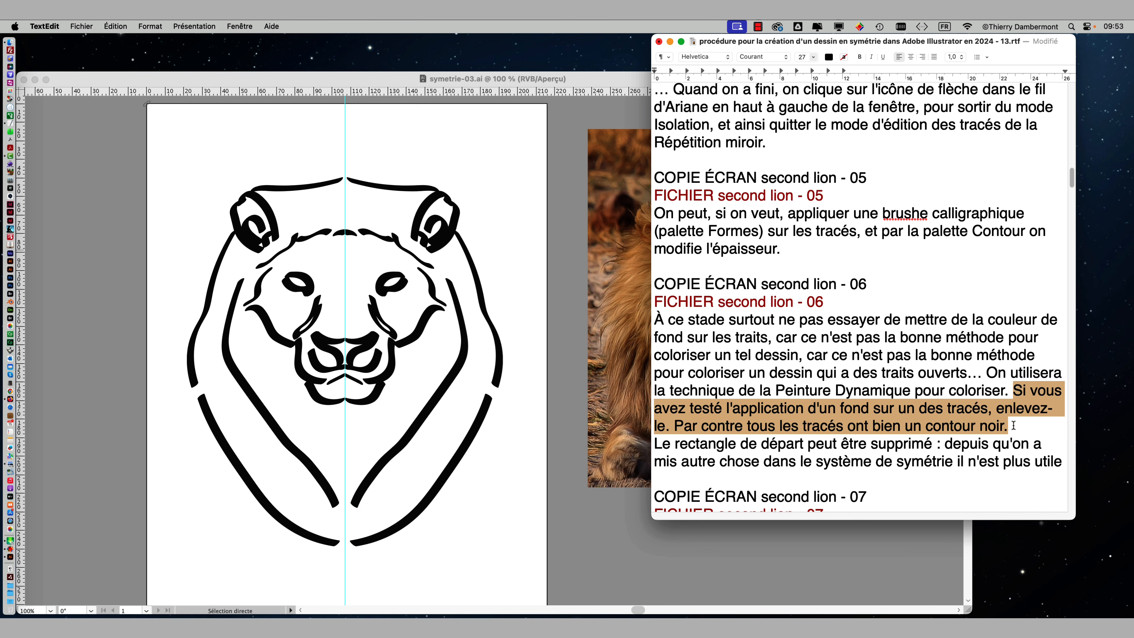
click(169, 82)
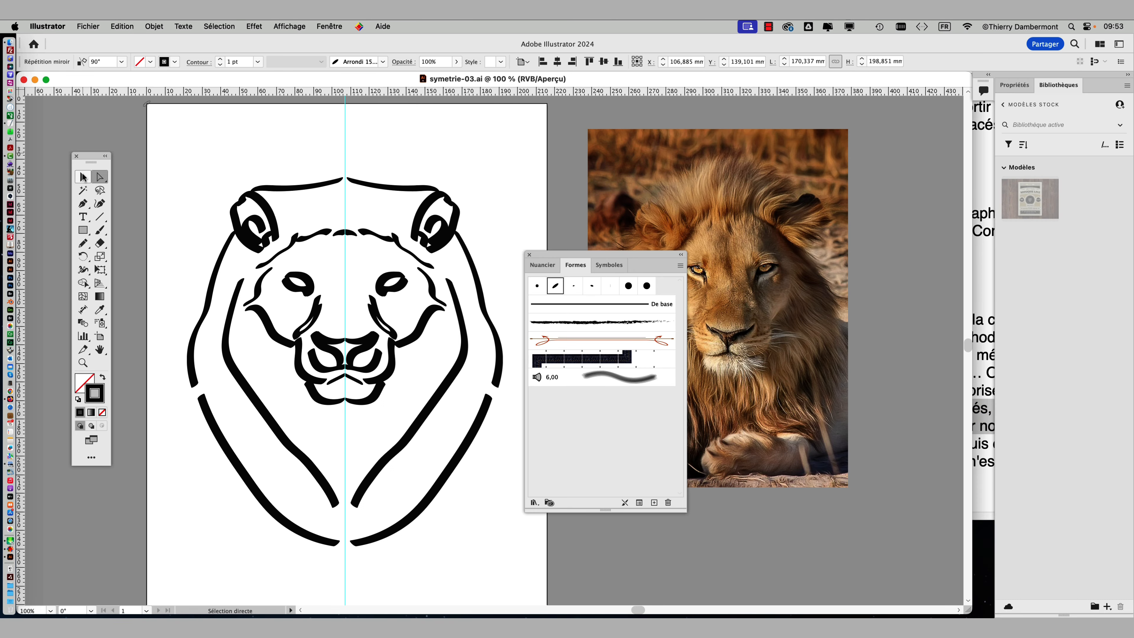
click(82, 176)
click(273, 195)
right_click(273, 196)
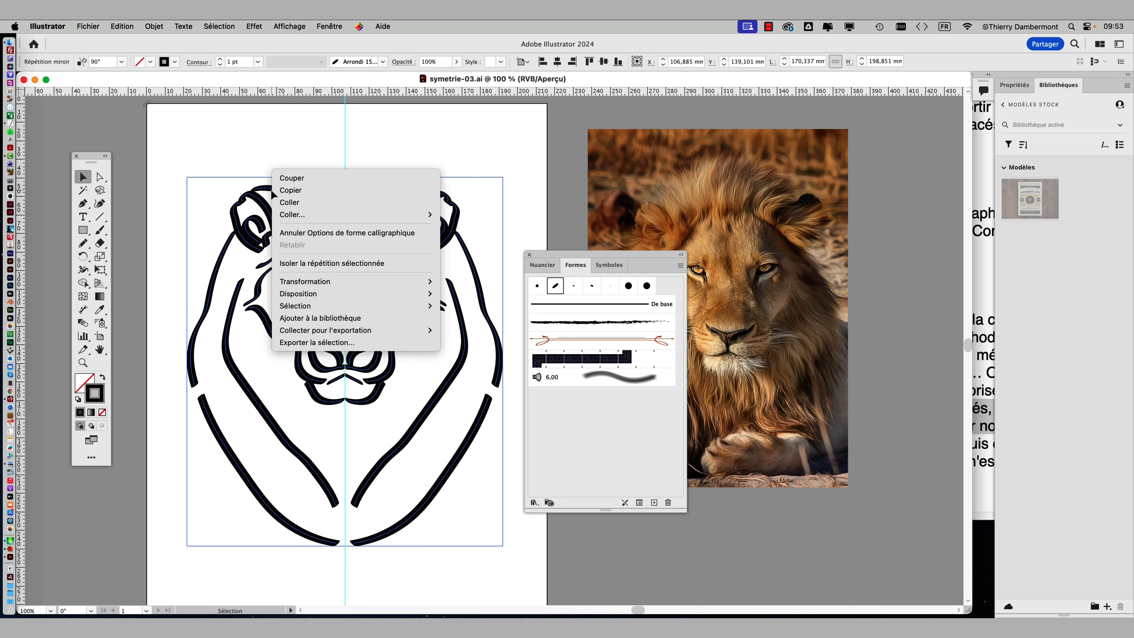
click(353, 263)
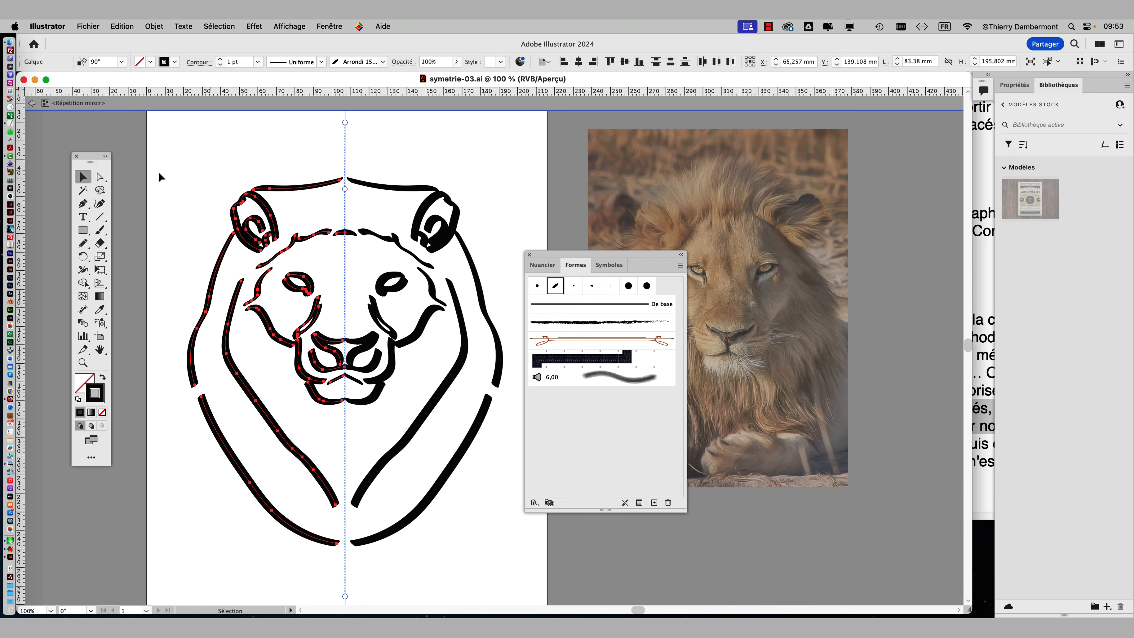
click(217, 176)
click(291, 185)
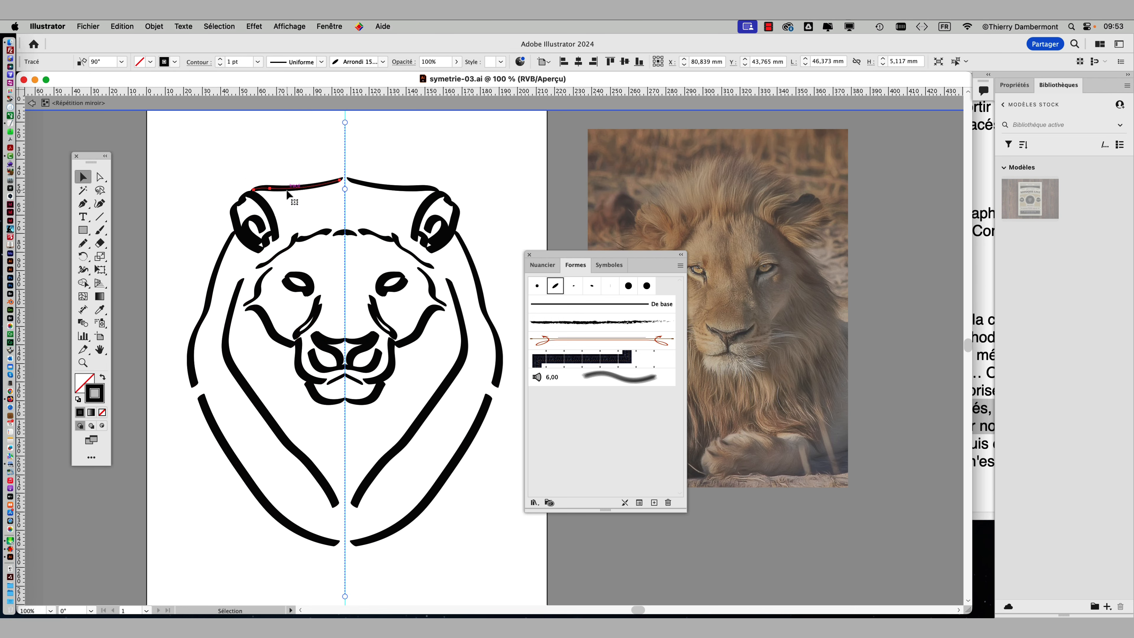
- Try a green fill on the left cheek stroke and a purple fill on the inner mane stroke of the left half
click(272, 216)
click(268, 323)
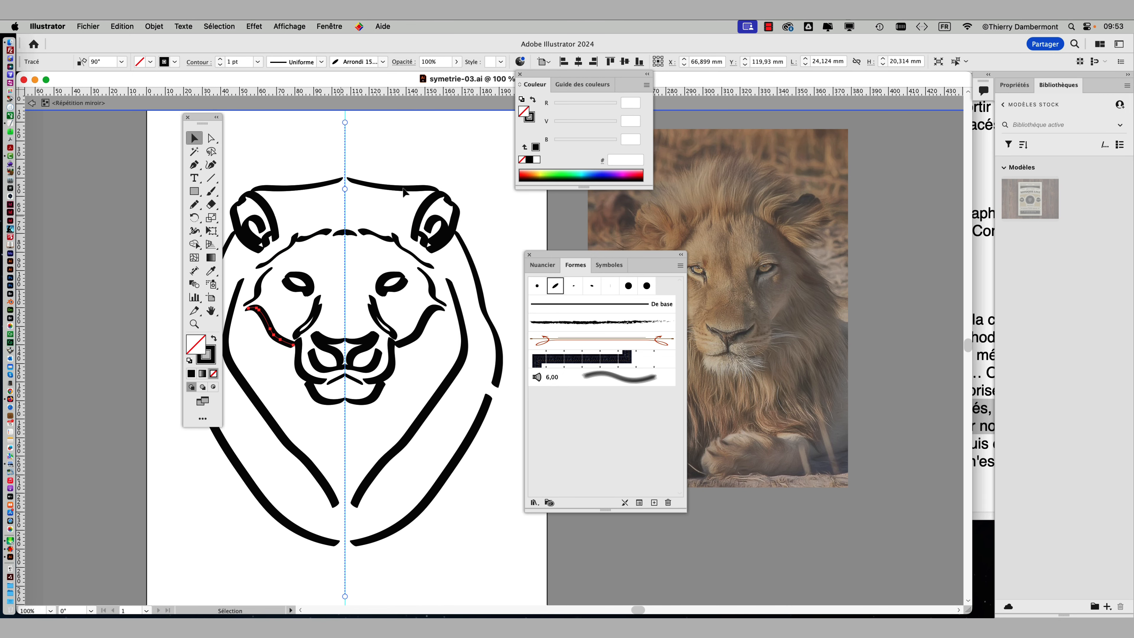
click(562, 173)
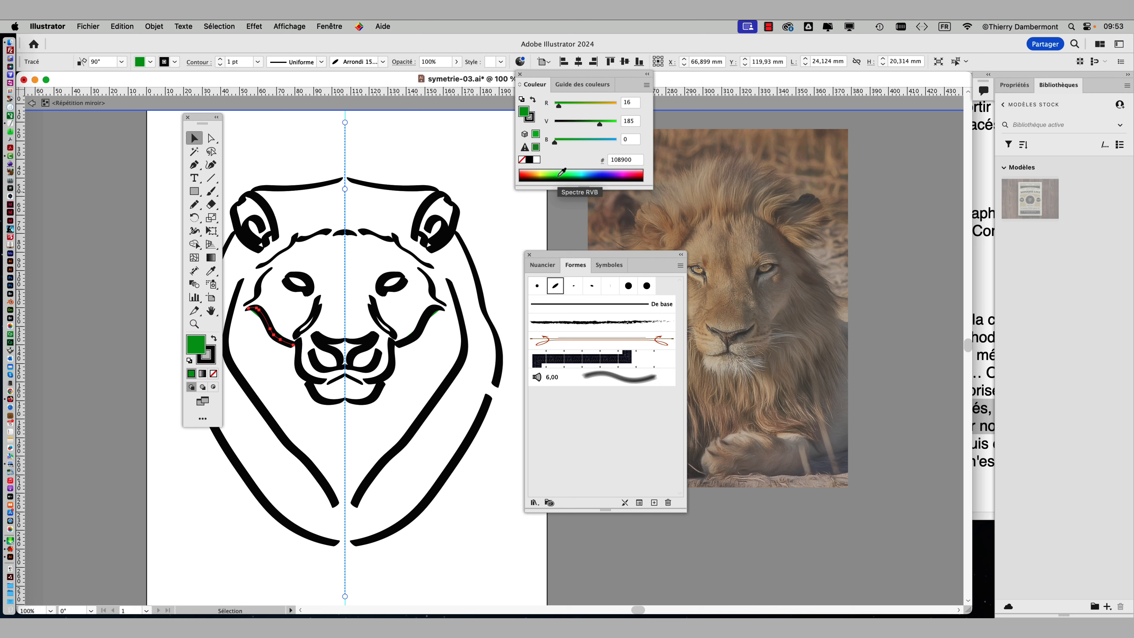
click(251, 386)
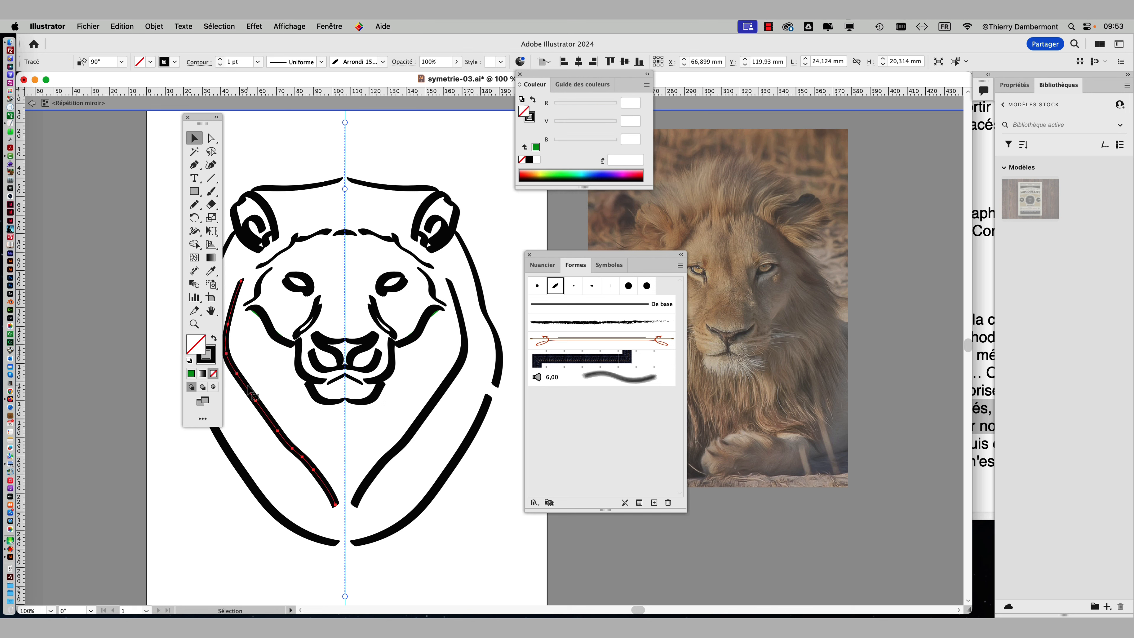
click(626, 172)
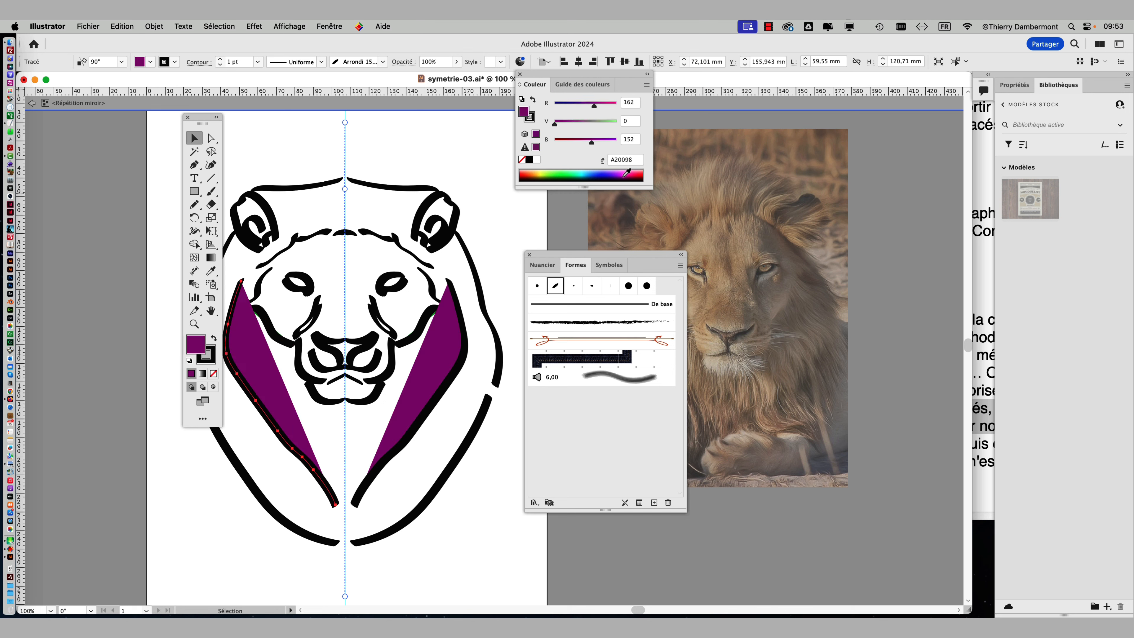
- Remove the fills from the inner mane stroke and the cheek stroke, and park the tool palette beside the artboard
drag(201, 119, 144, 133)
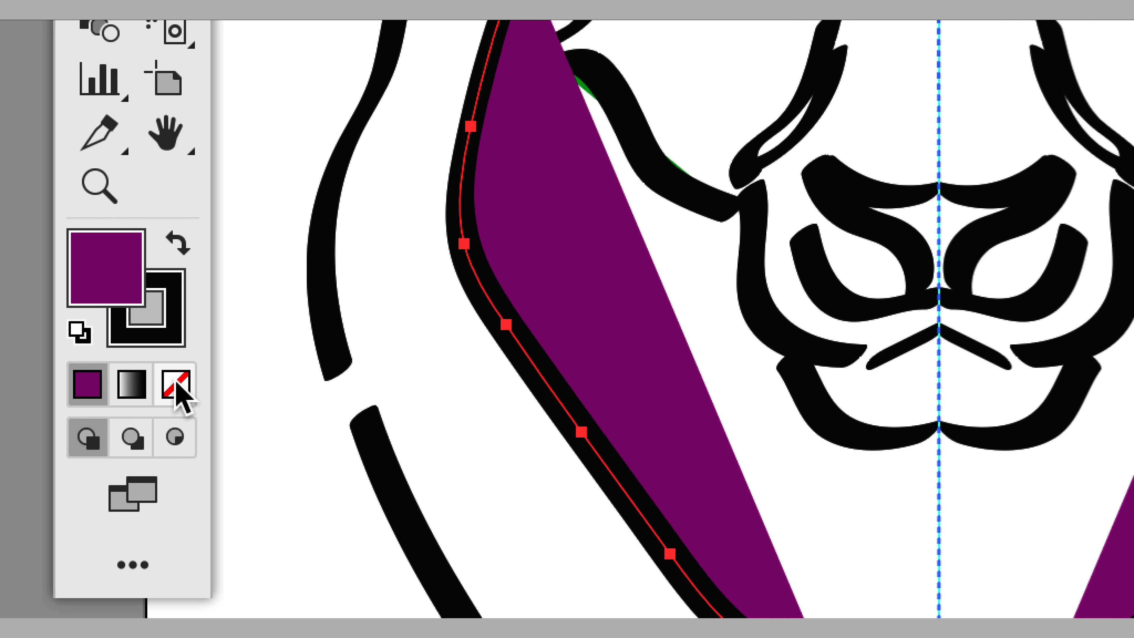
click(225, 459)
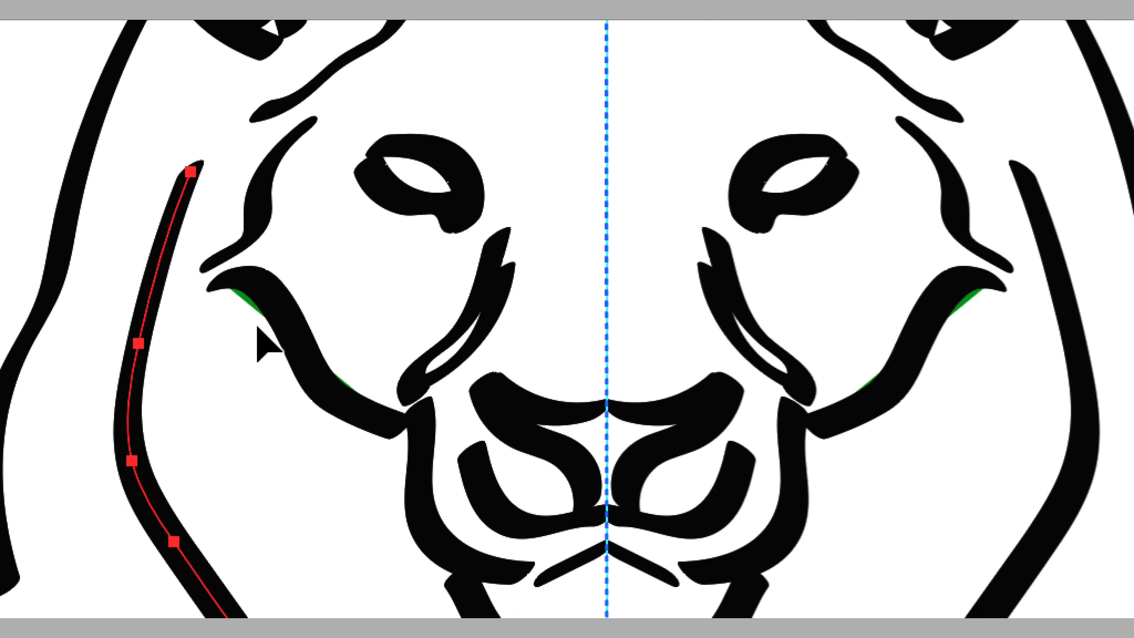
click(262, 329)
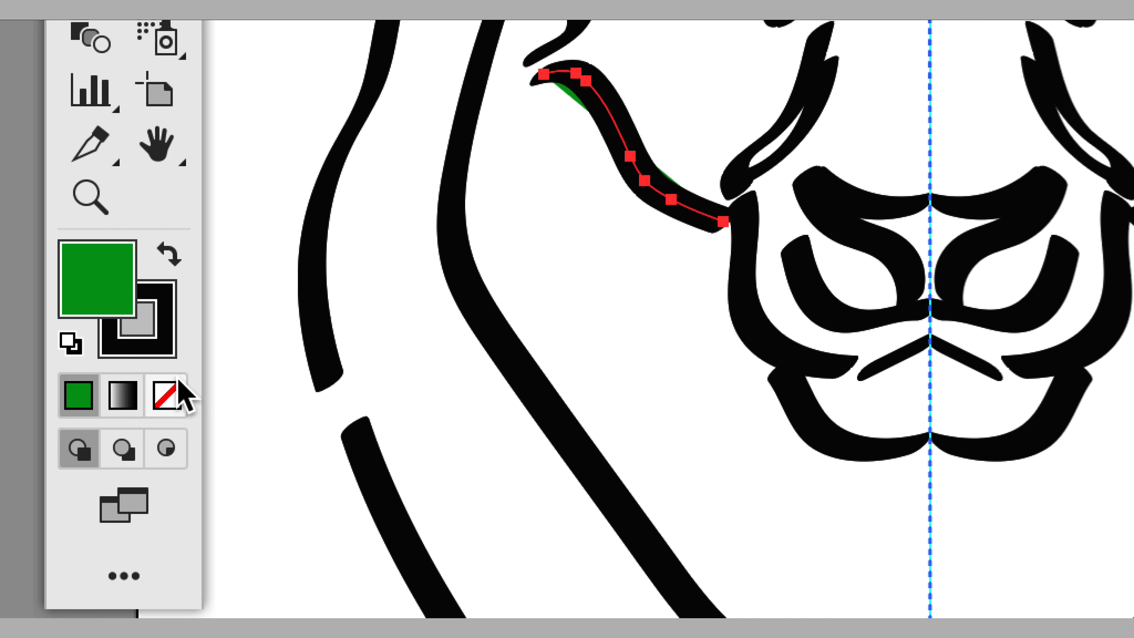
click(180, 384)
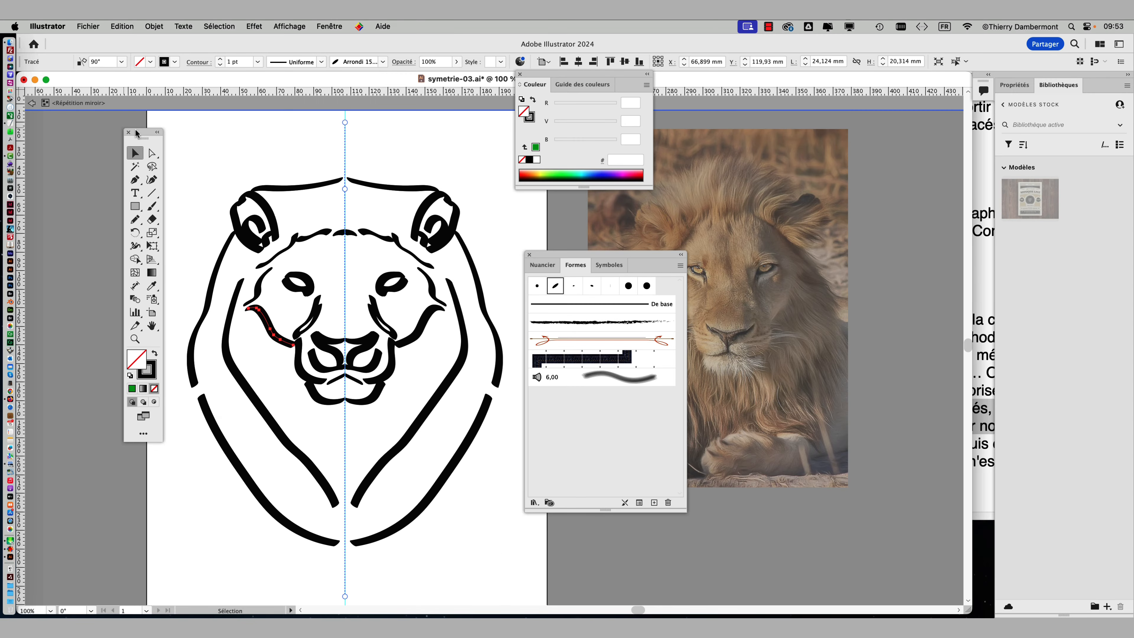
drag(143, 138, 94, 137)
- Switch to TextEdit, add a full stop after "il n'est plus utile" and highlight the Transformation manuelle instruction under "second lion - 07"
click(980, 327)
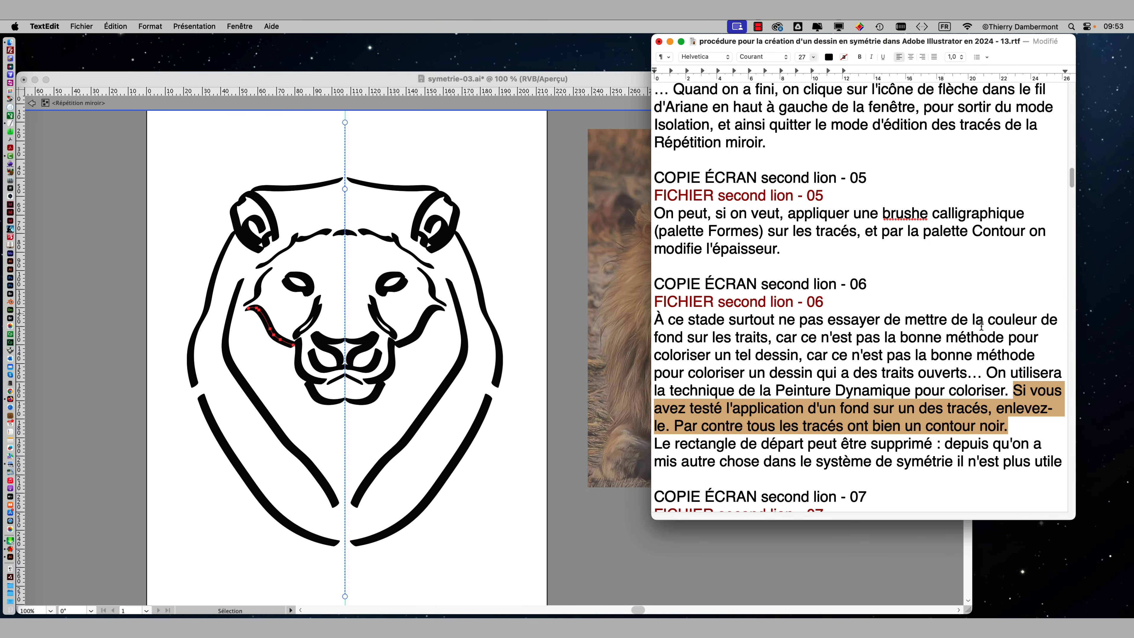
scroll(916, 341, down, 2)
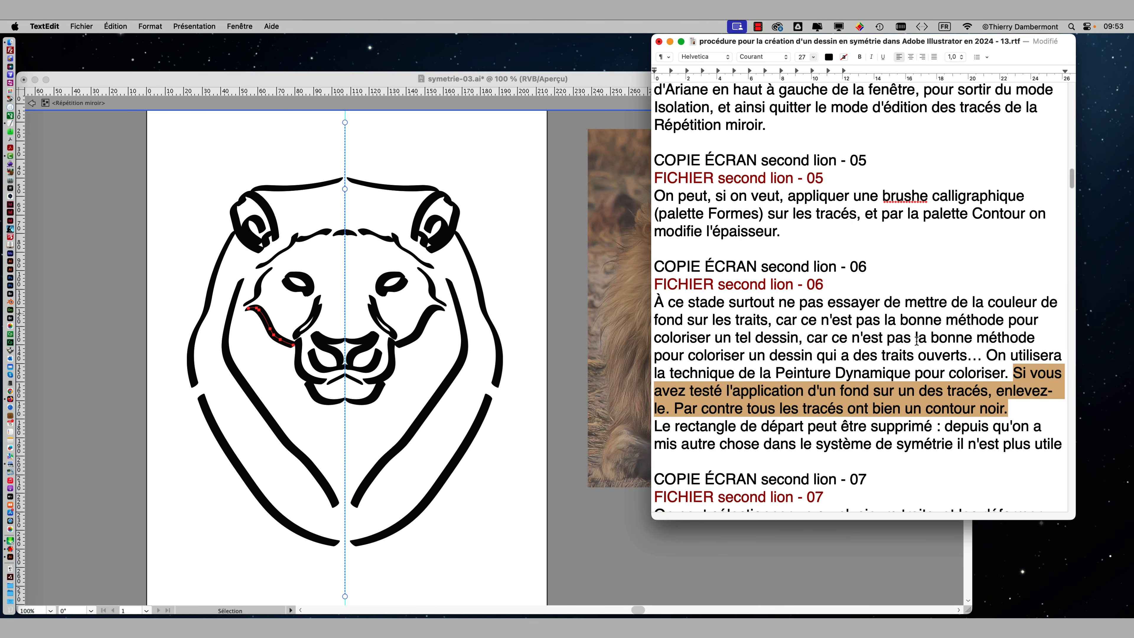
click(1061, 430)
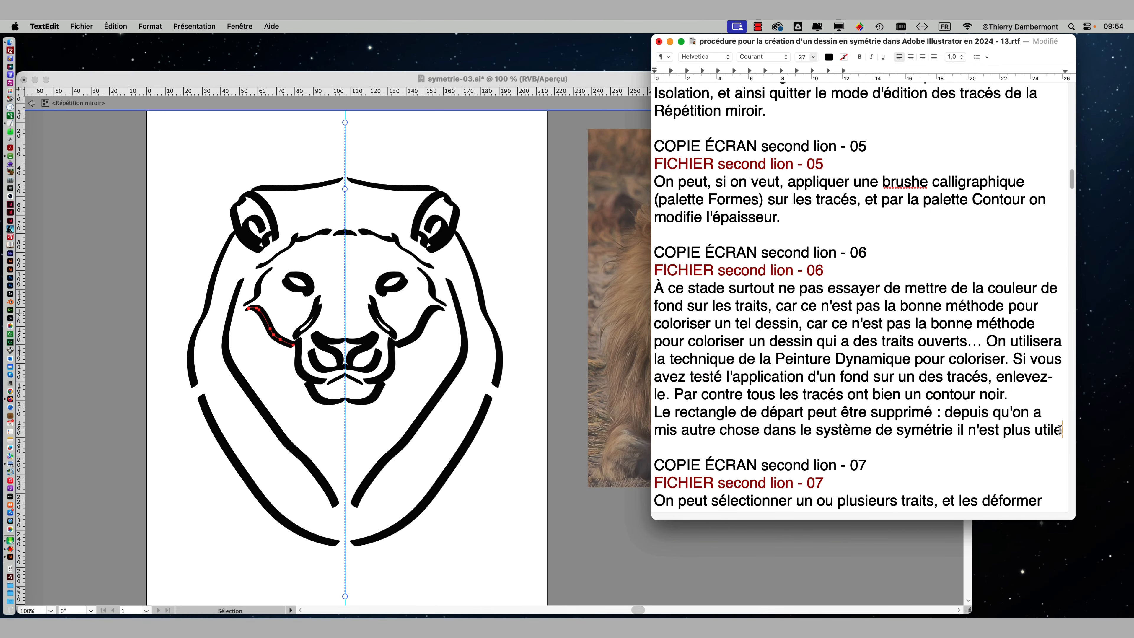
text(.)
scroll(834, 333, down, 10)
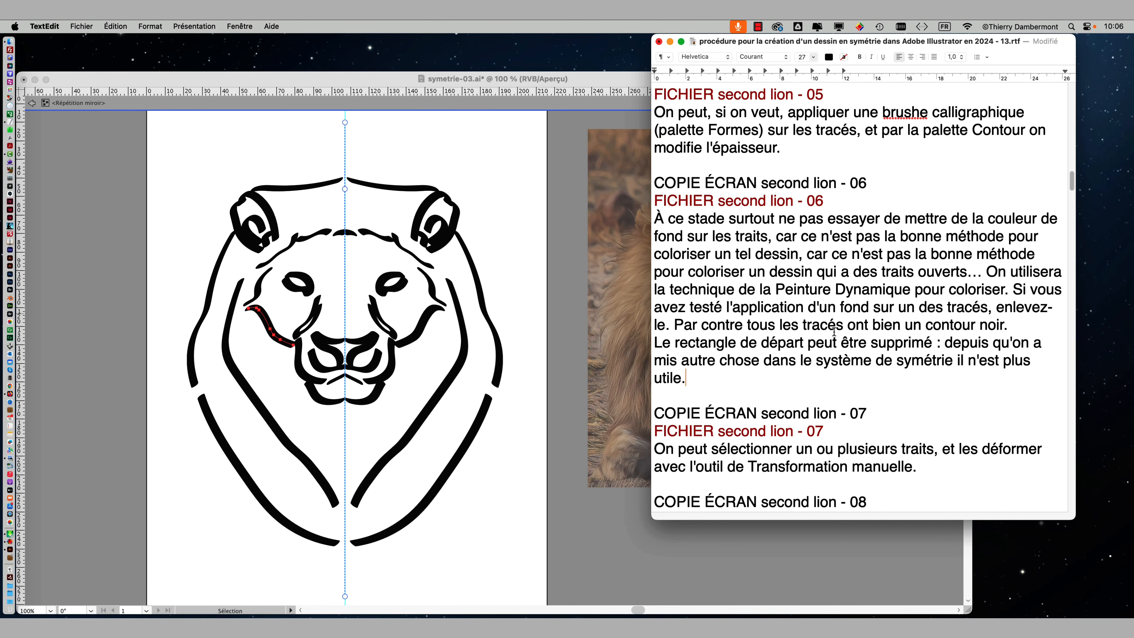
drag(686, 354, 1008, 347)
drag(677, 371, 924, 372)
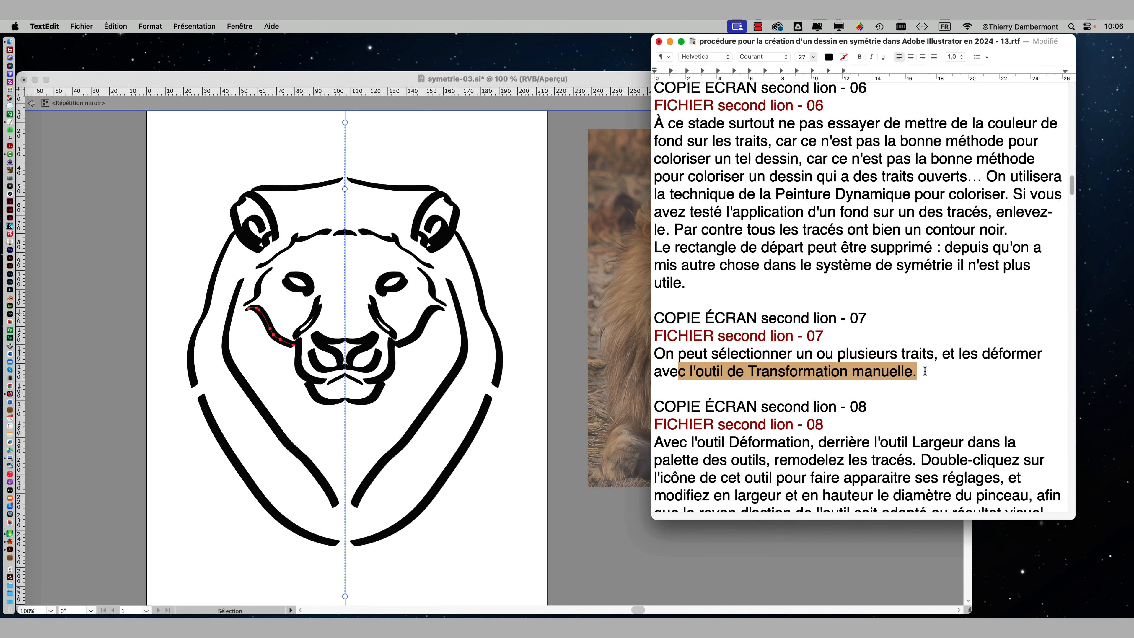
- Switch back to Illustrator and try to select the left ear's strokes individually and with a marquee
click(176, 140)
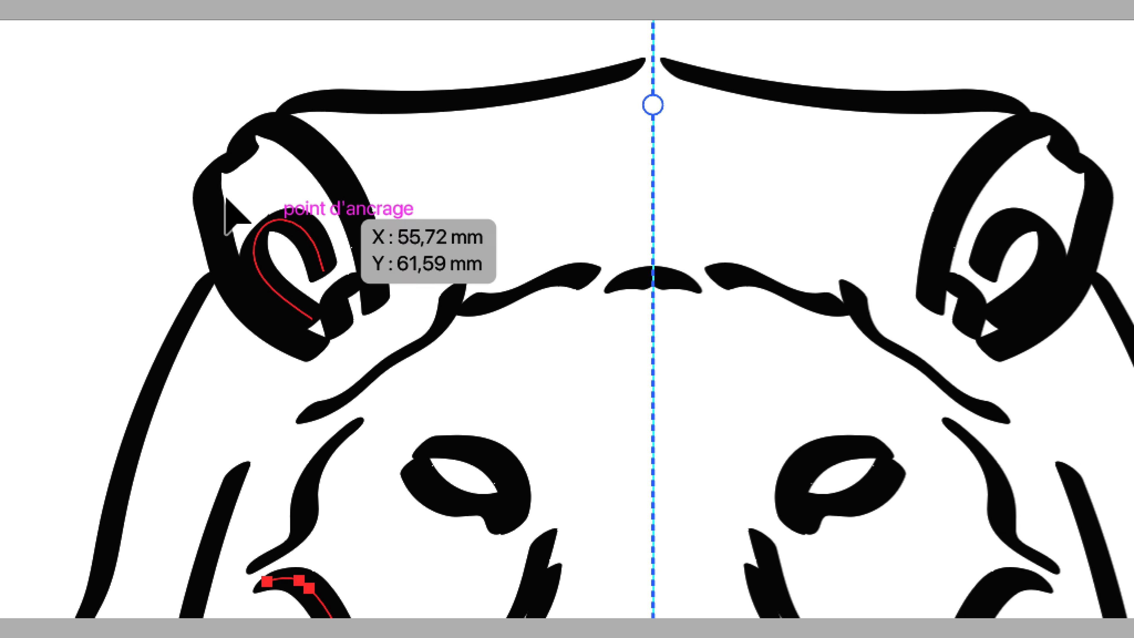
click(226, 198)
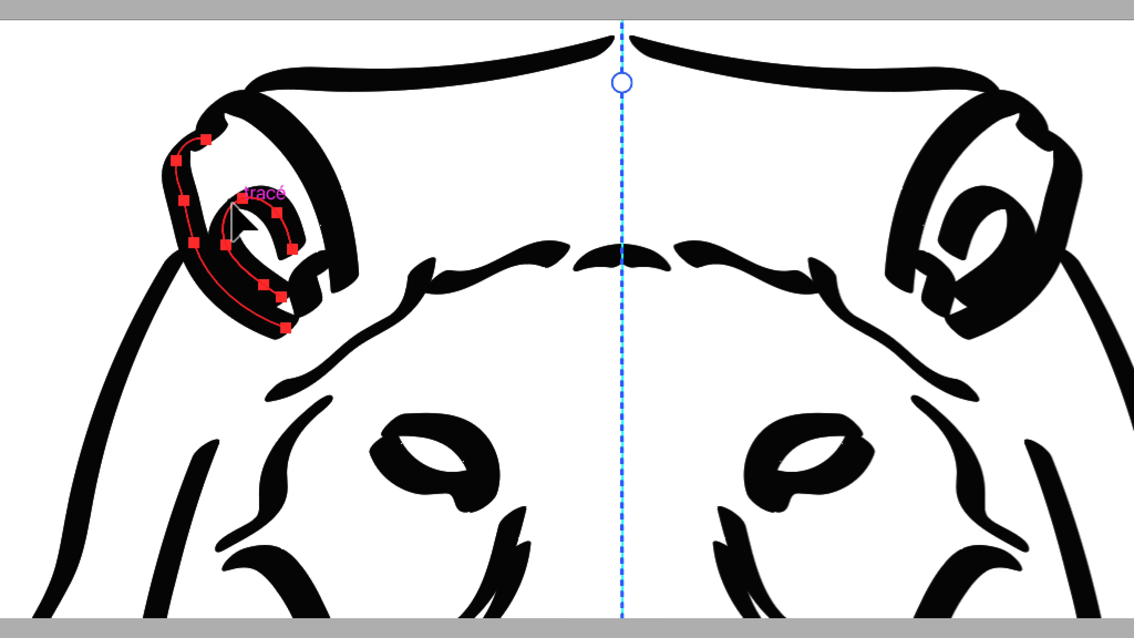
shift+click(311, 172)
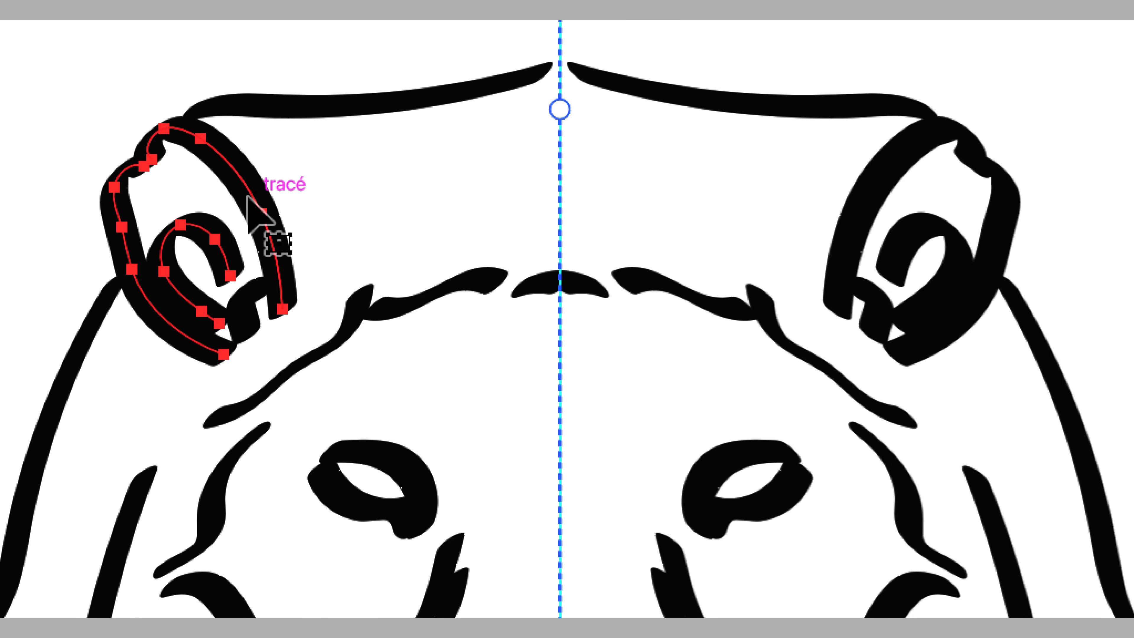
drag(102, 119, 171, 226)
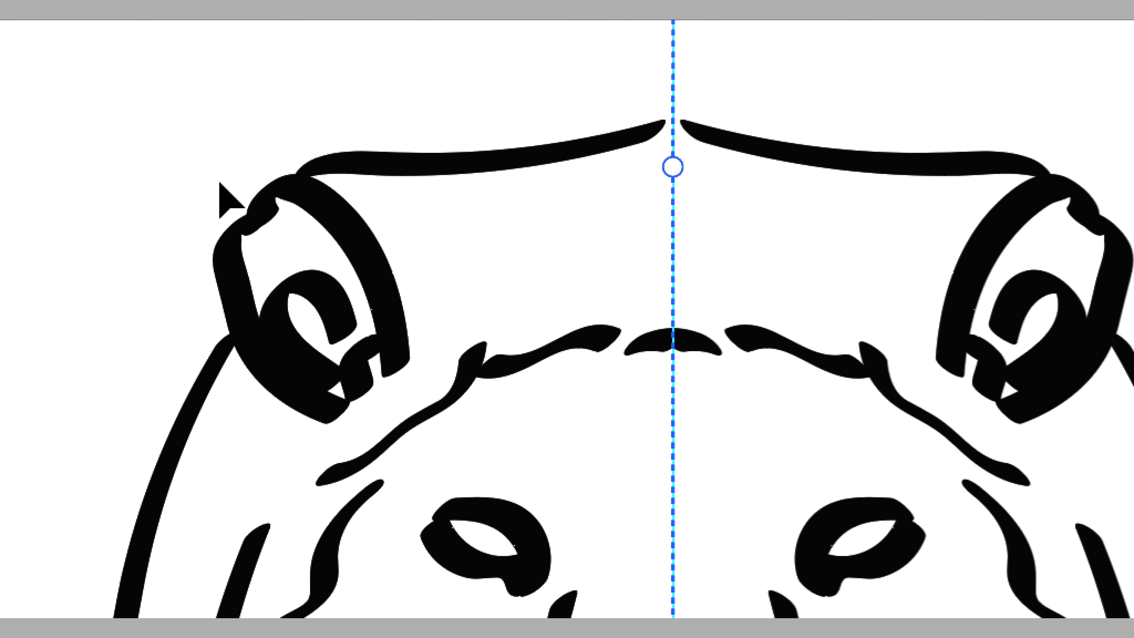
drag(231, 203, 245, 228)
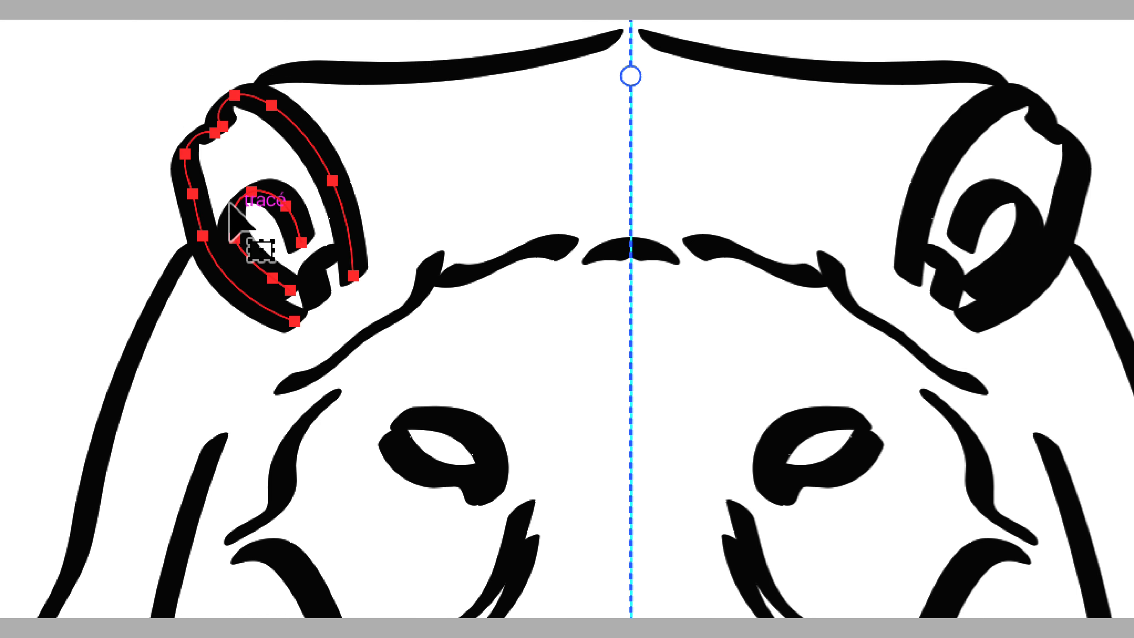
click(209, 187)
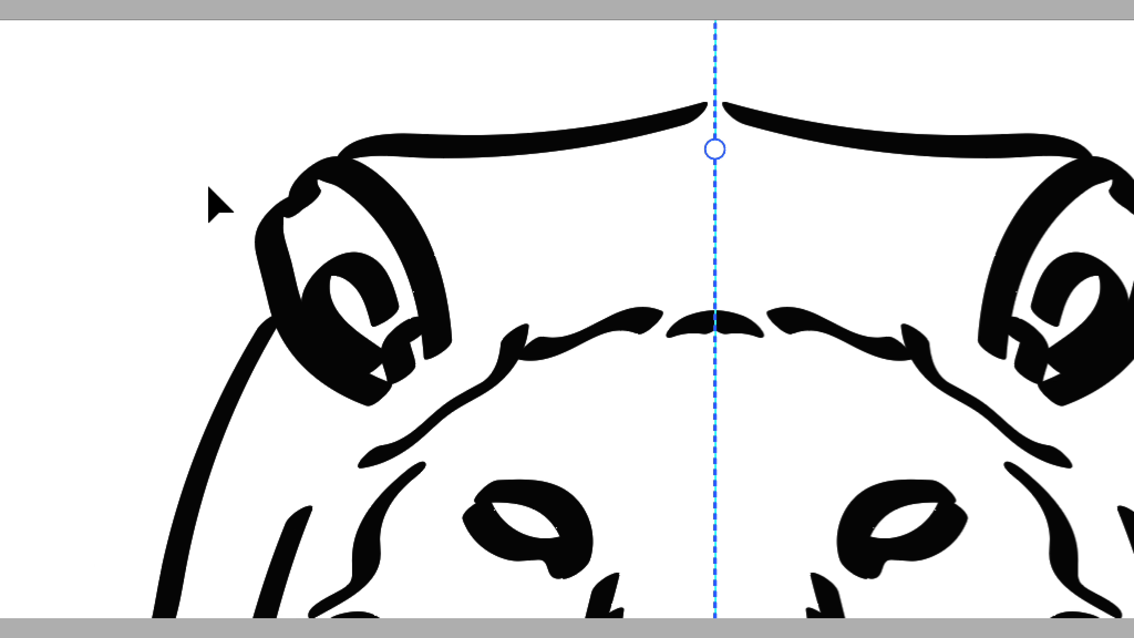
- Select all the paths of the left ear in outline view, and return to the normal preview
key(ctrl+y)
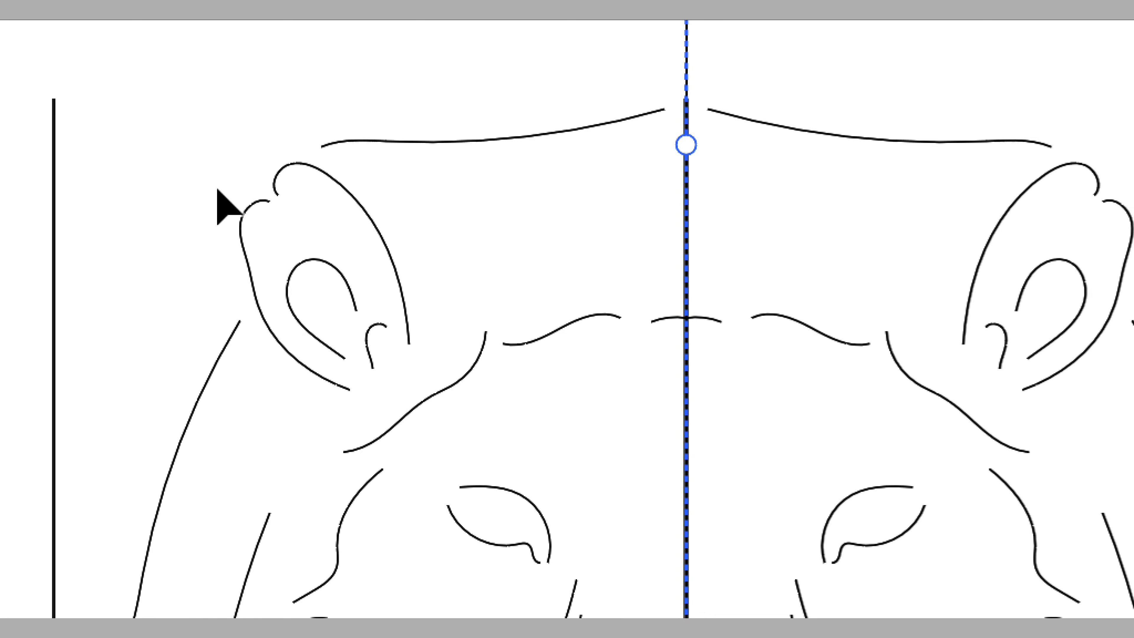
drag(404, 186, 328, 334)
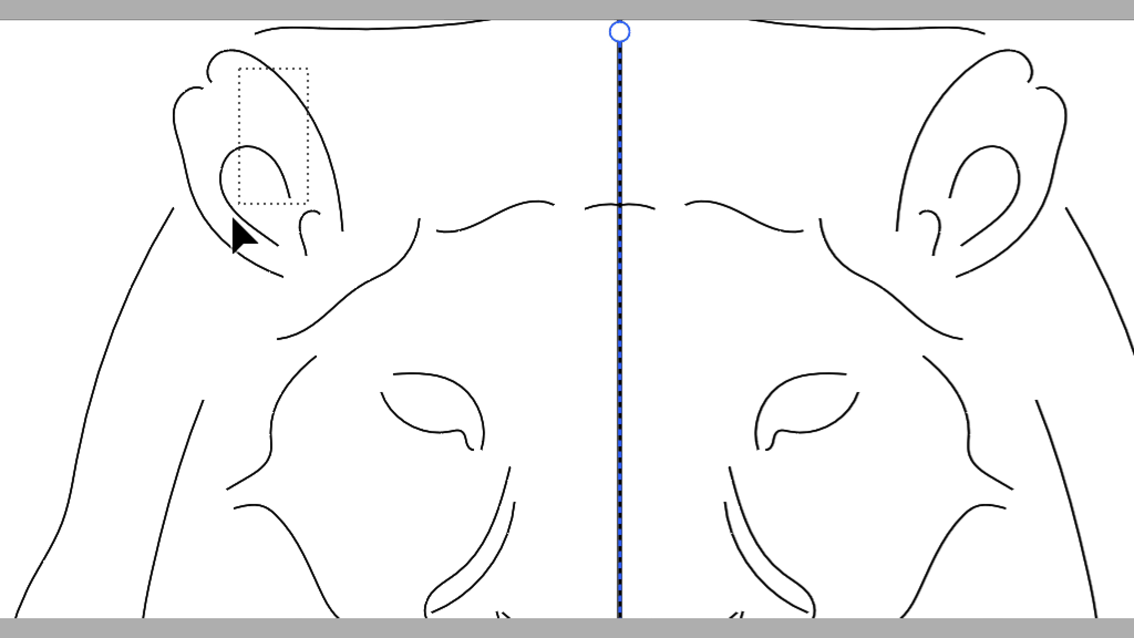
drag(233, 219, 231, 225)
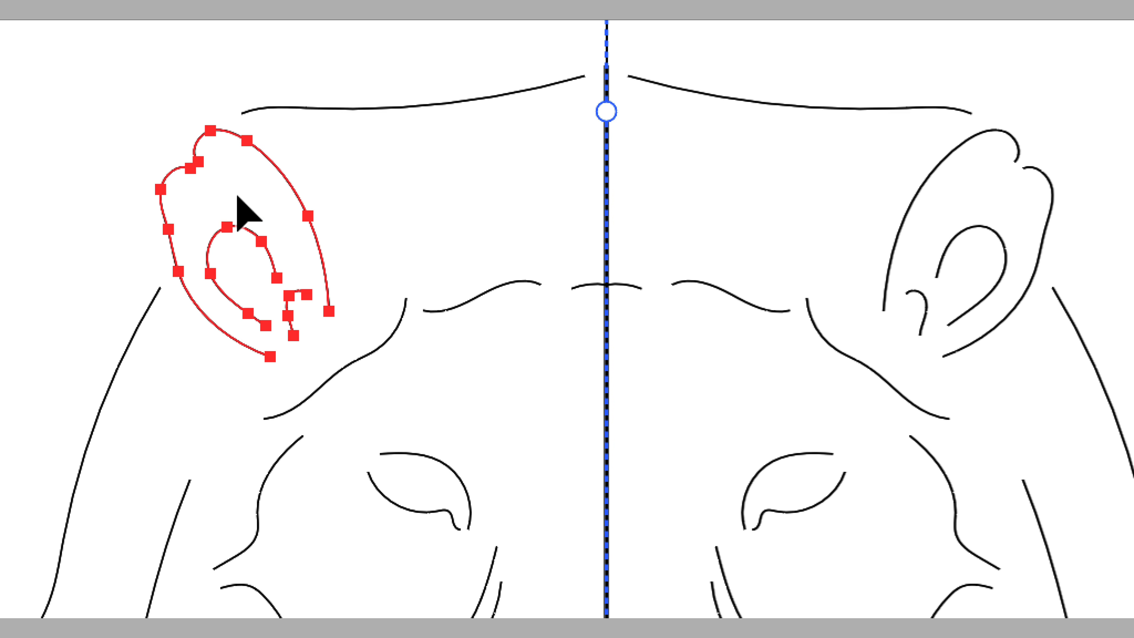
key(a)
key(ctrl+y)
- Rotate the left ear slightly outward with the Free Transform tool and move it away from the mirror axis
click(114, 220)
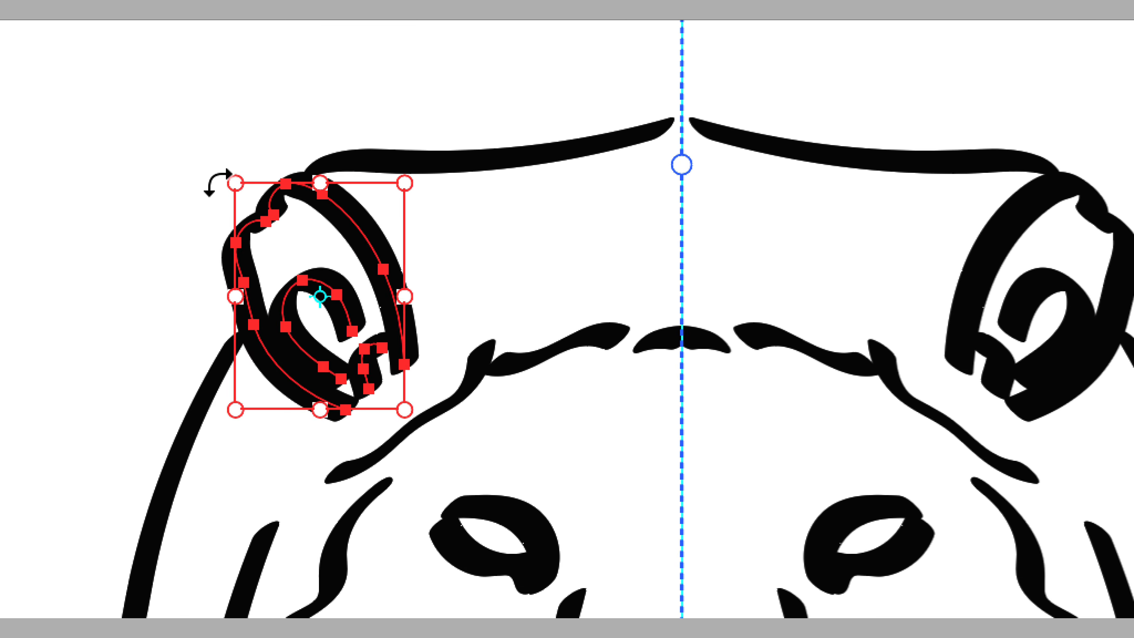
mouse_move(219, 183)
mouse_down()
mouse_move(231, 185)
mouse_move(161, 137)
mouse_move(205, 175)
mouse_up()
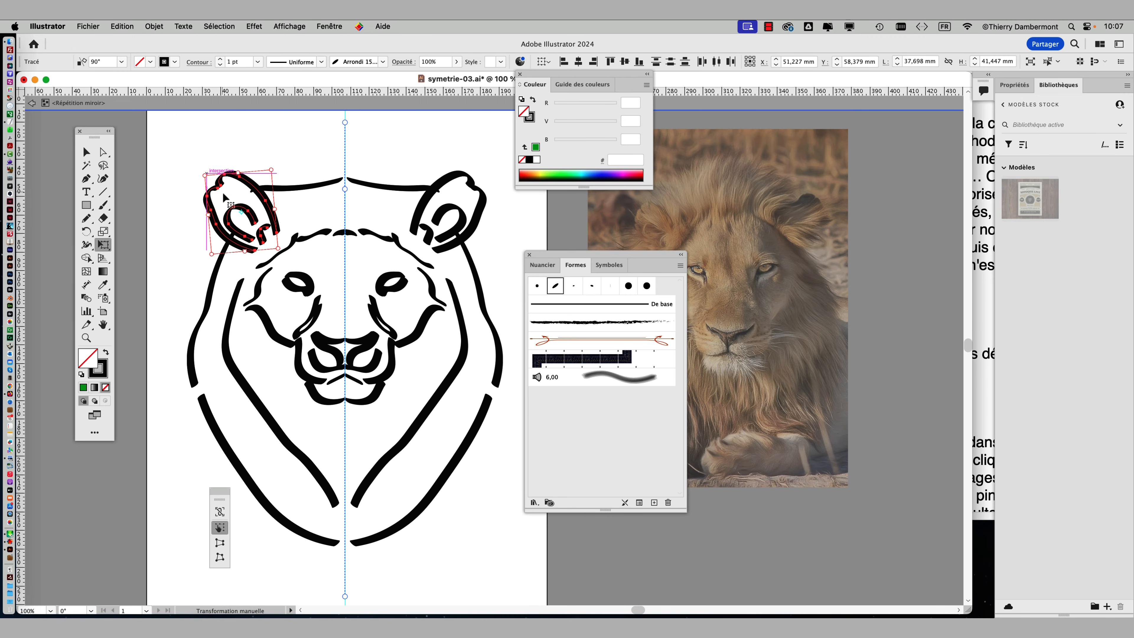
drag(247, 215, 237, 202)
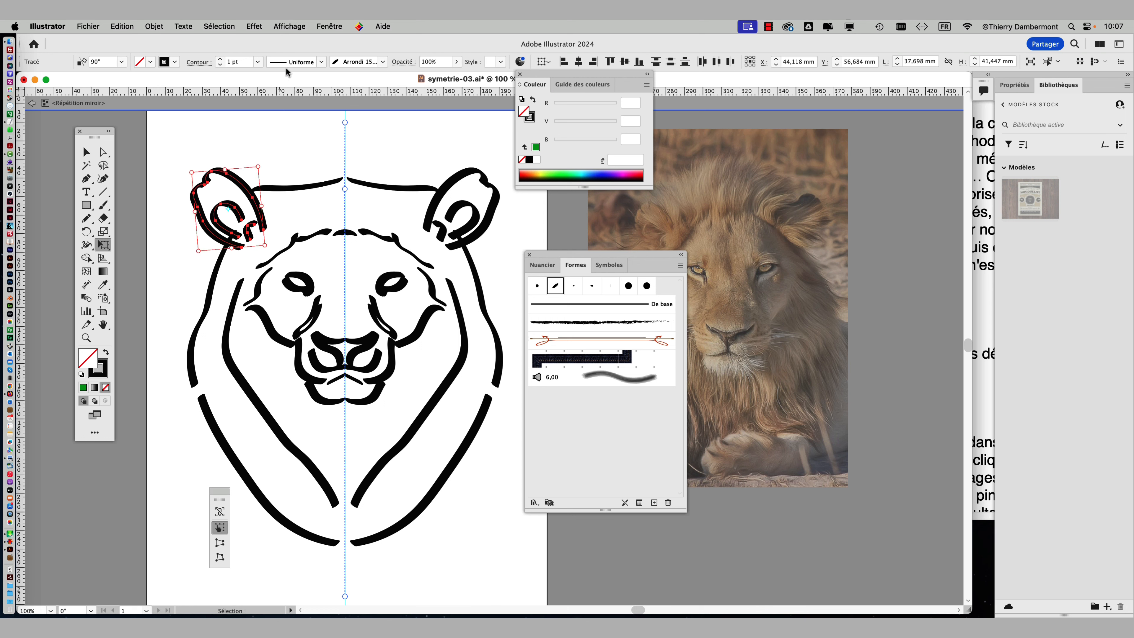
key(v)
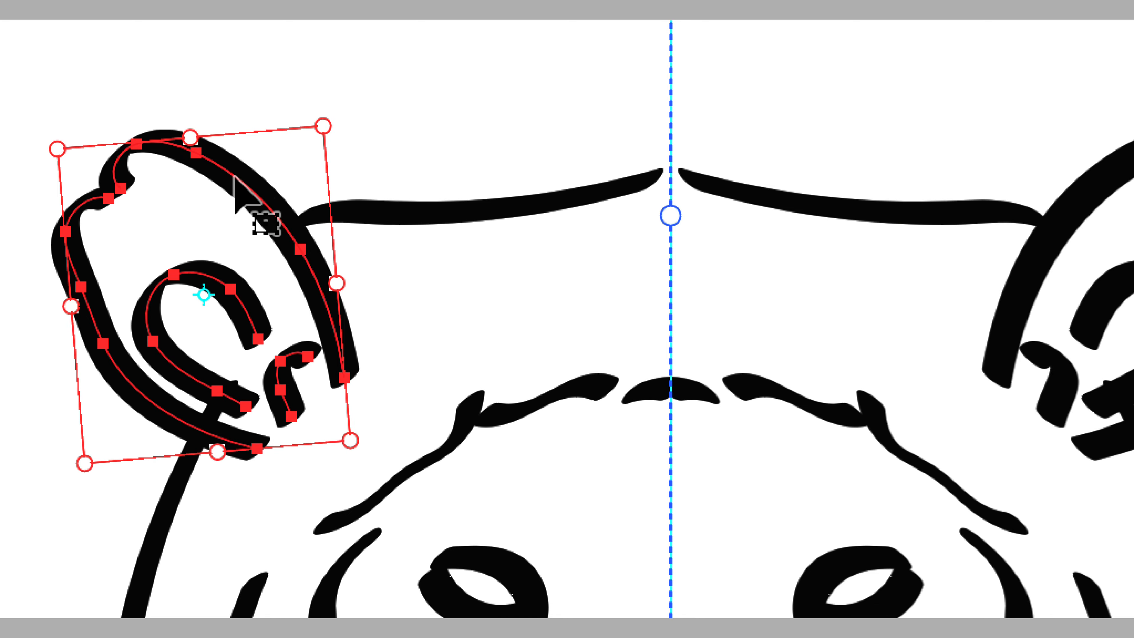
drag(234, 177, 234, 176)
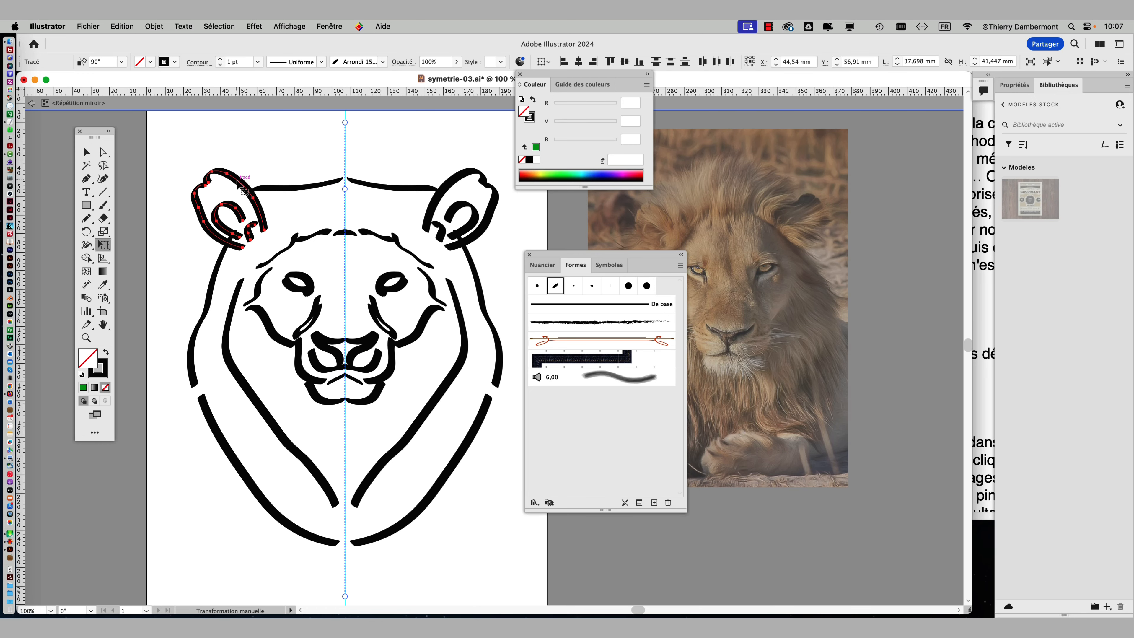
key(e)
- Turn off Magnétisme du point and Repères commentés, nudging the ear slightly toward the mirror axis between the two changes
click(286, 27)
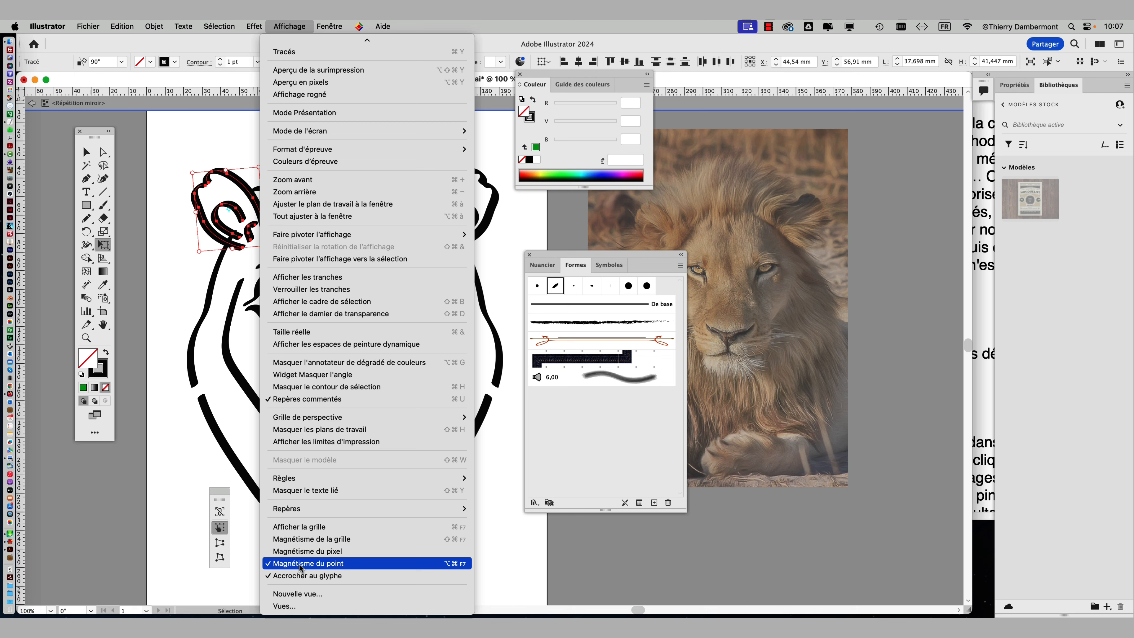
click(301, 563)
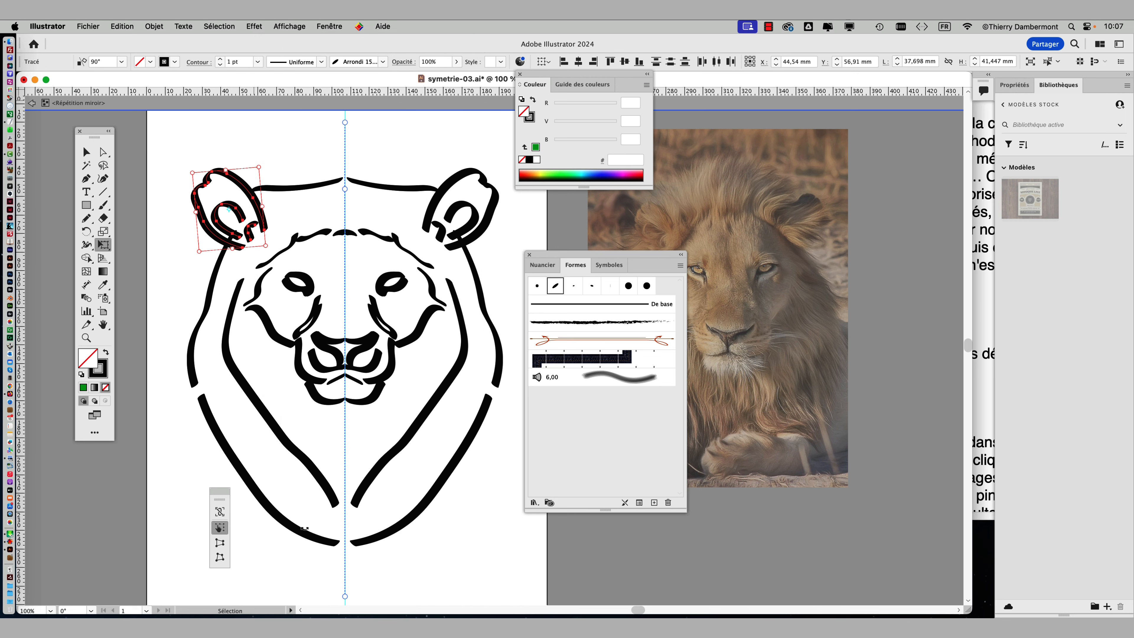
mouse_move(251, 196)
mouse_down()
mouse_move(249, 183)
mouse_move(253, 202)
mouse_move(256, 192)
mouse_up()
click(301, 26)
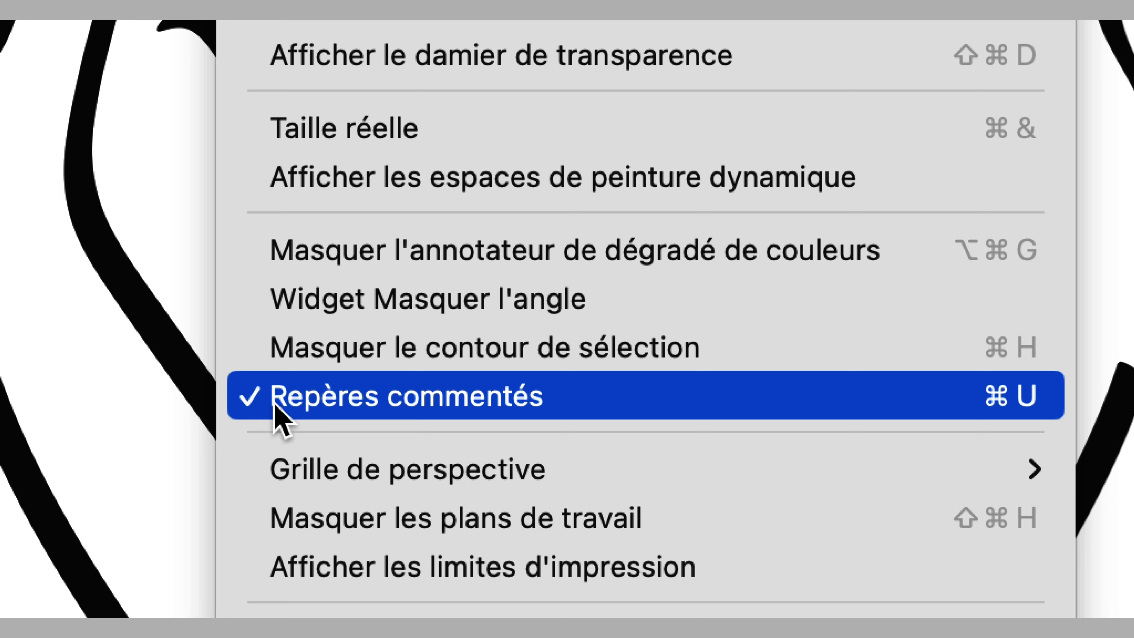
click(275, 406)
key(e)
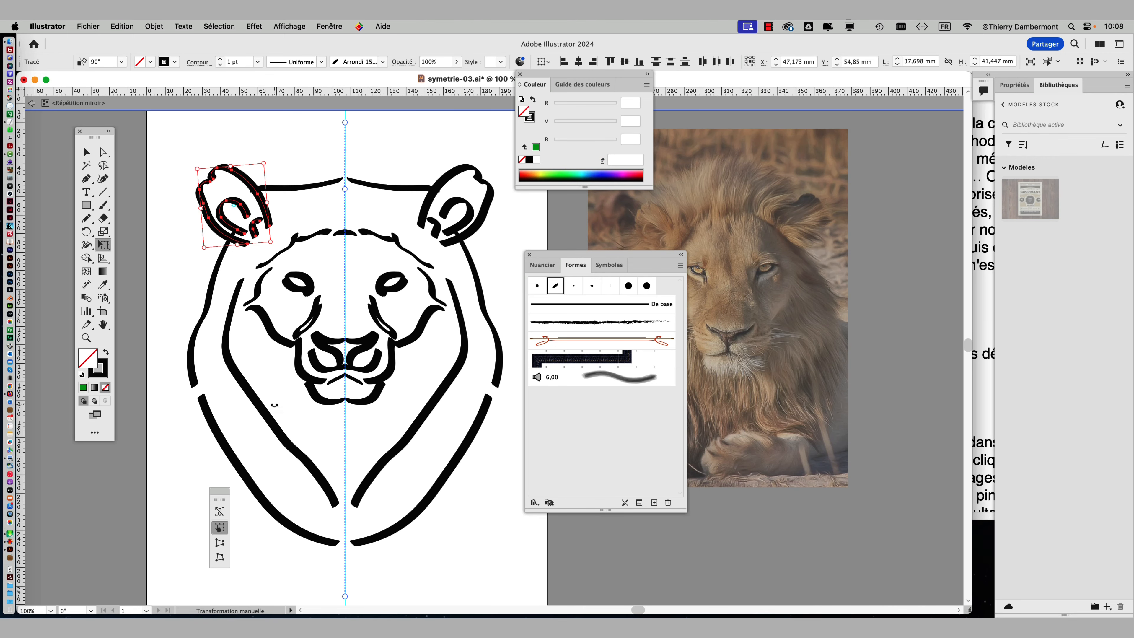
- Shift the ear freely to a slightly higher spot at the outer end of the top mane stroke, and switch away from Illustrator
mouse_move(243, 178)
mouse_down()
mouse_move(236, 192)
mouse_move(244, 166)
mouse_move(216, 189)
mouse_move(239, 232)
mouse_move(235, 173)
mouse_up()
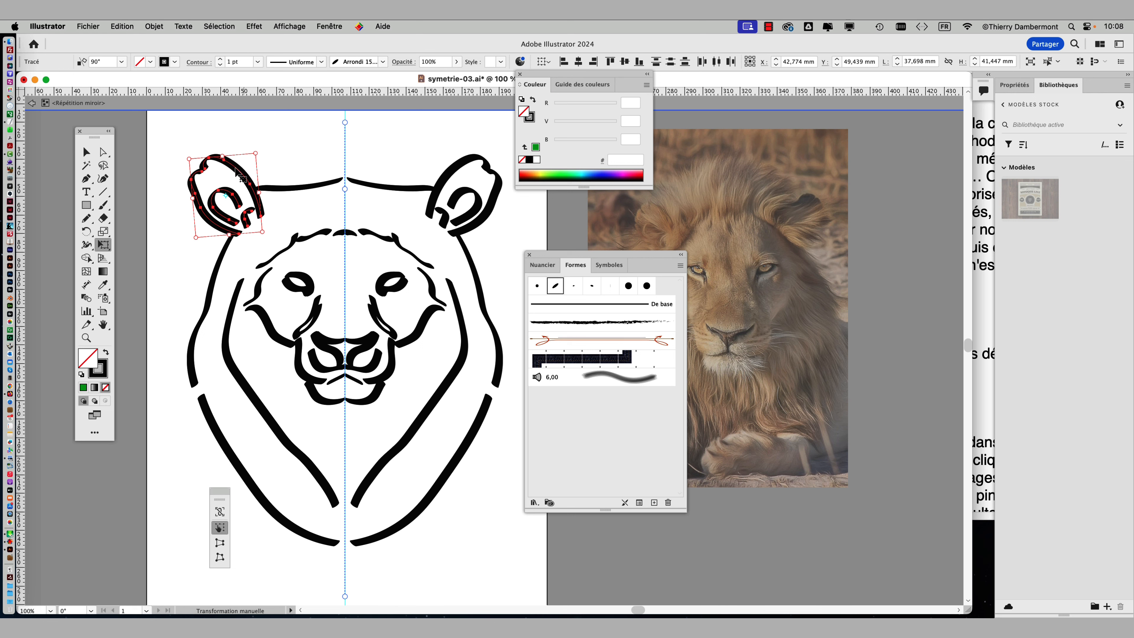
drag(235, 168, 244, 180)
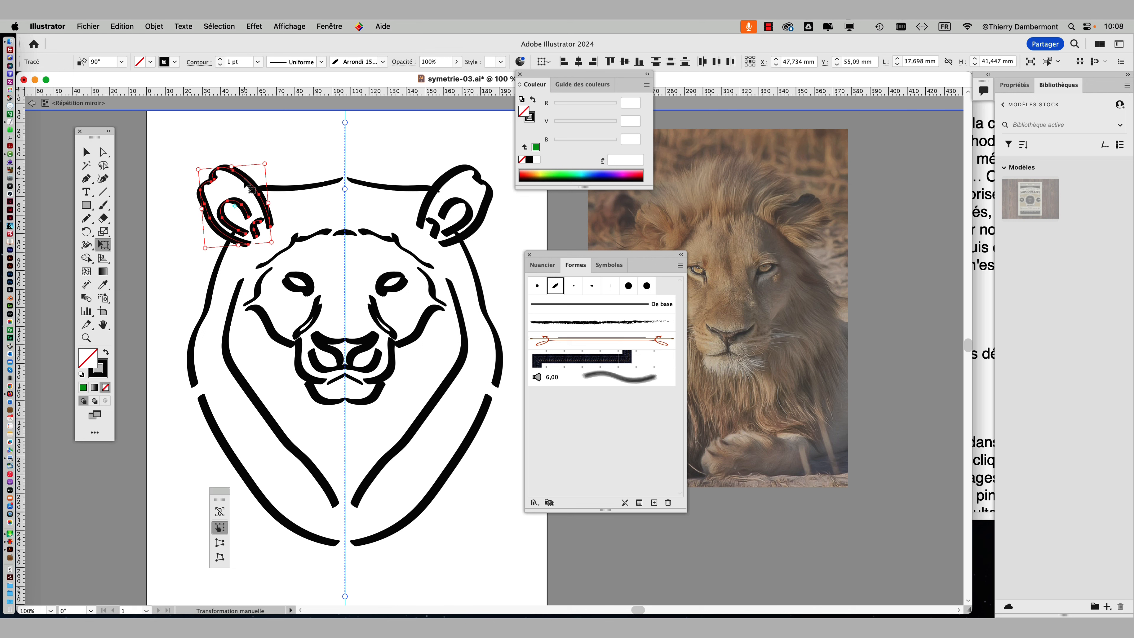
mouse_move(244, 181)
mouse_down()
mouse_move(227, 162)
mouse_move(240, 172)
mouse_up()
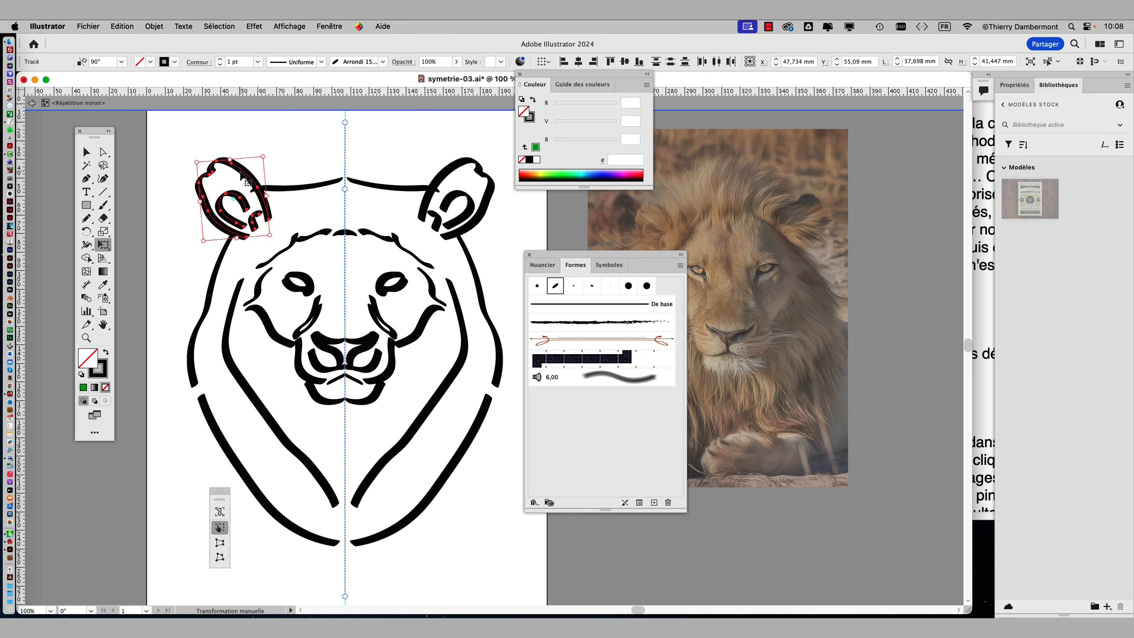
key(super+Tab)
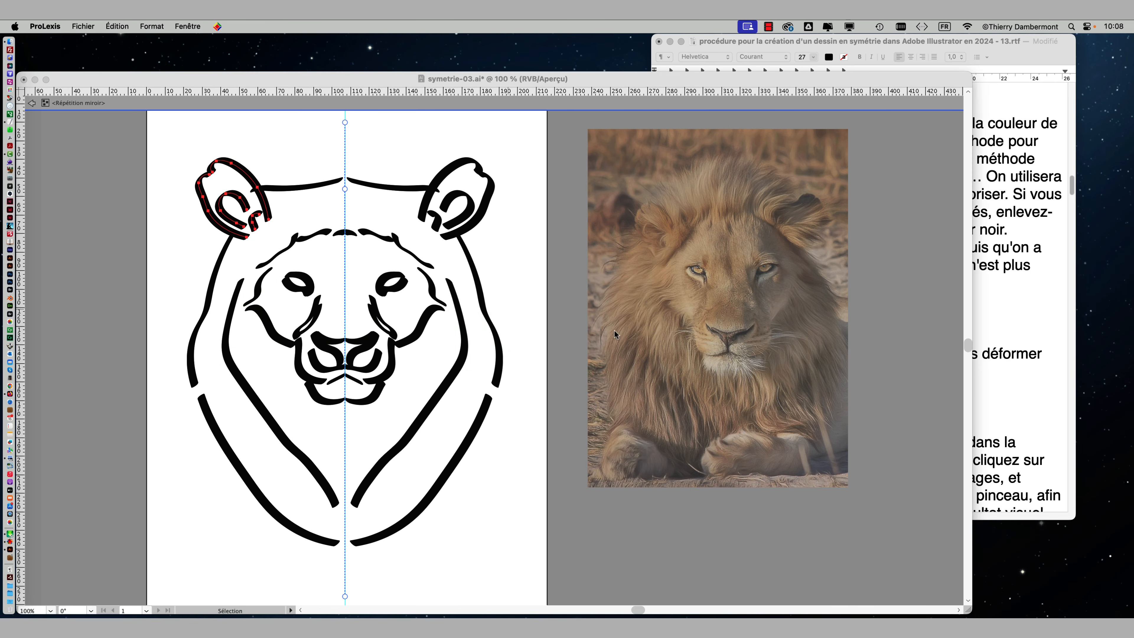
- Check the next section of the written procedure, and save the Illustrator drawing as symetrie-04.ai with the default Illustrator options
click(1010, 294)
scroll(844, 329, down, 4)
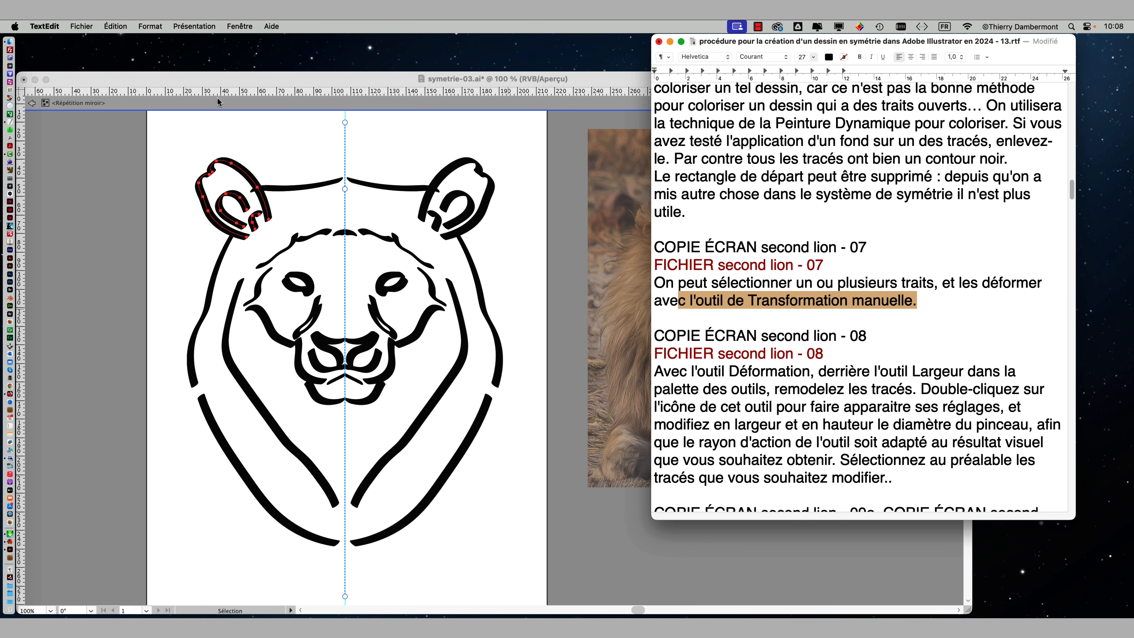
click(243, 78)
click(83, 27)
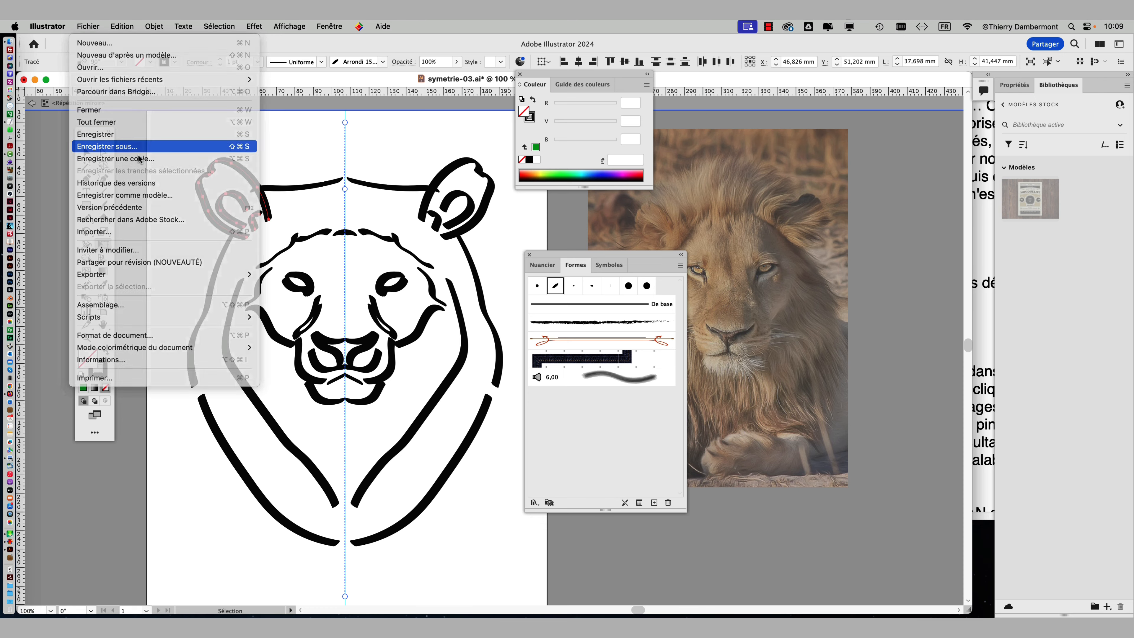
click(134, 147)
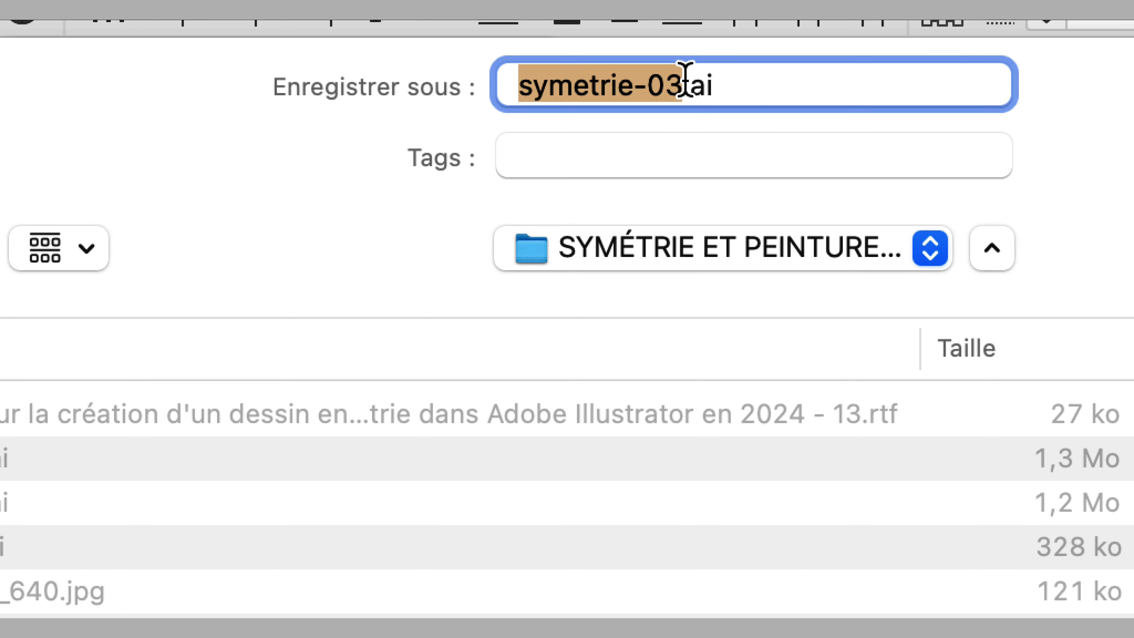
drag(686, 81, 682, 81)
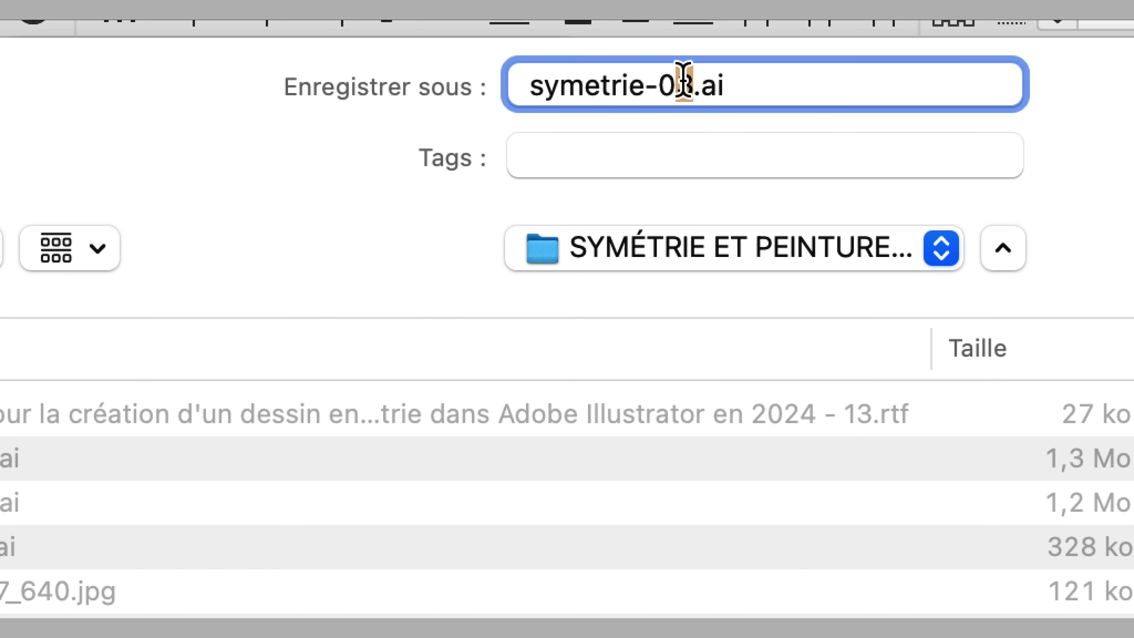
text(4)
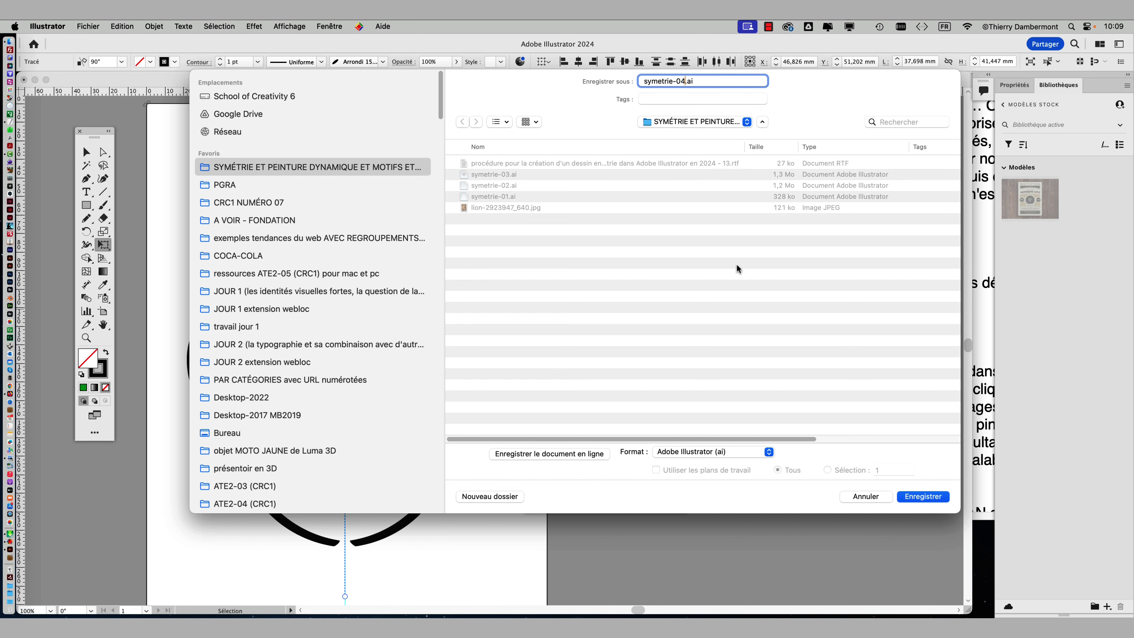
click(910, 496)
click(836, 458)
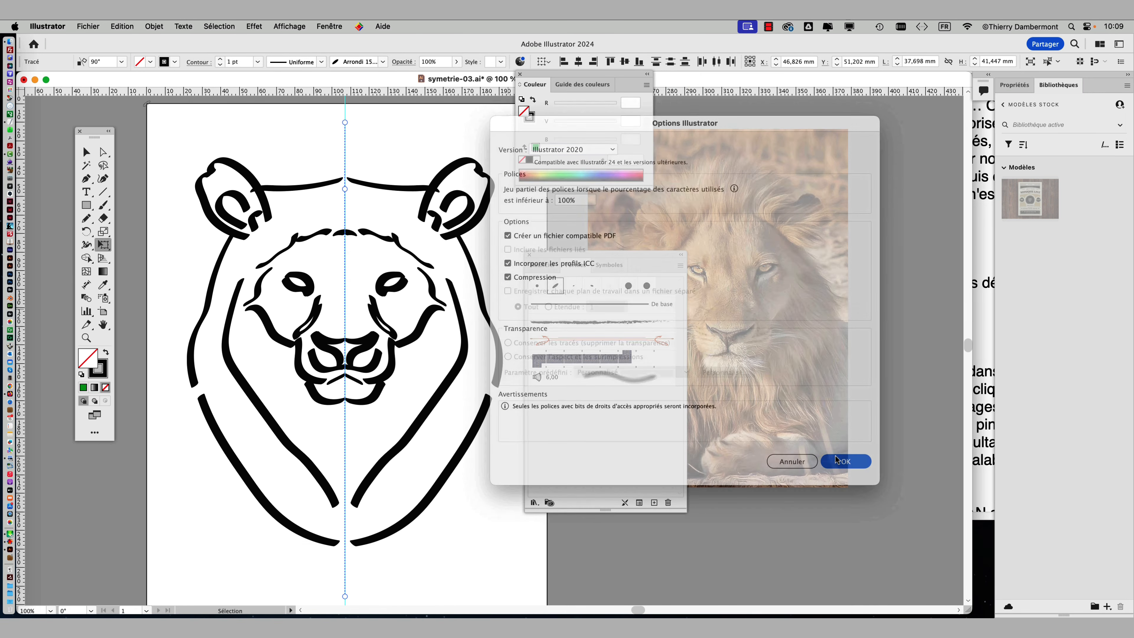
- Find and highlight the passage about the Déformation tool under "second lion - 08" in the written procedure
click(977, 396)
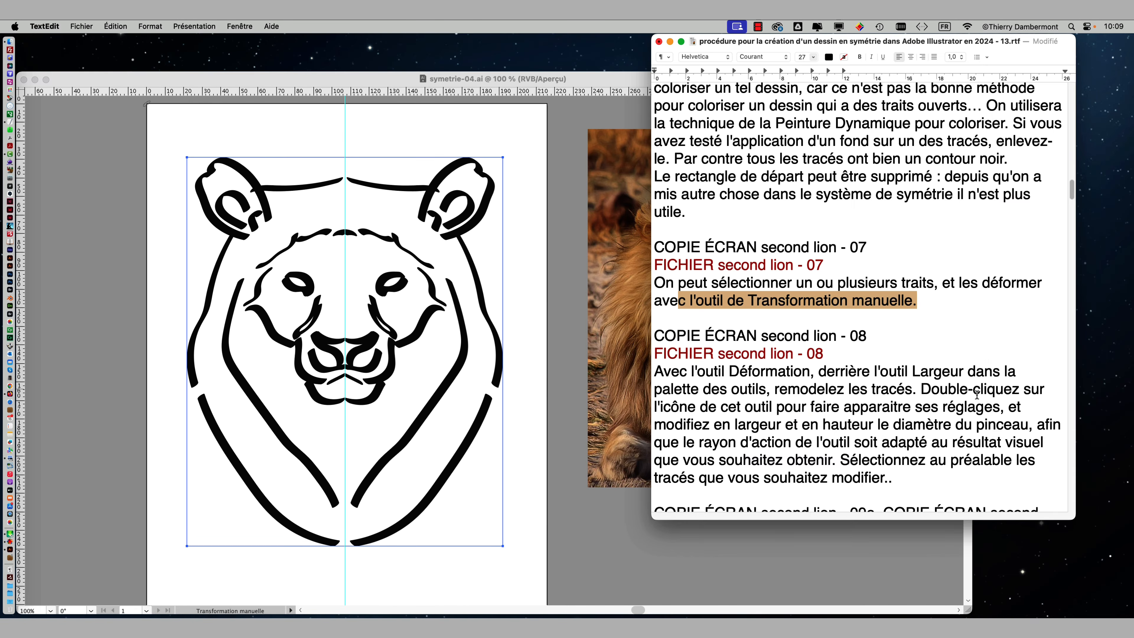
scroll(761, 319, down, 2)
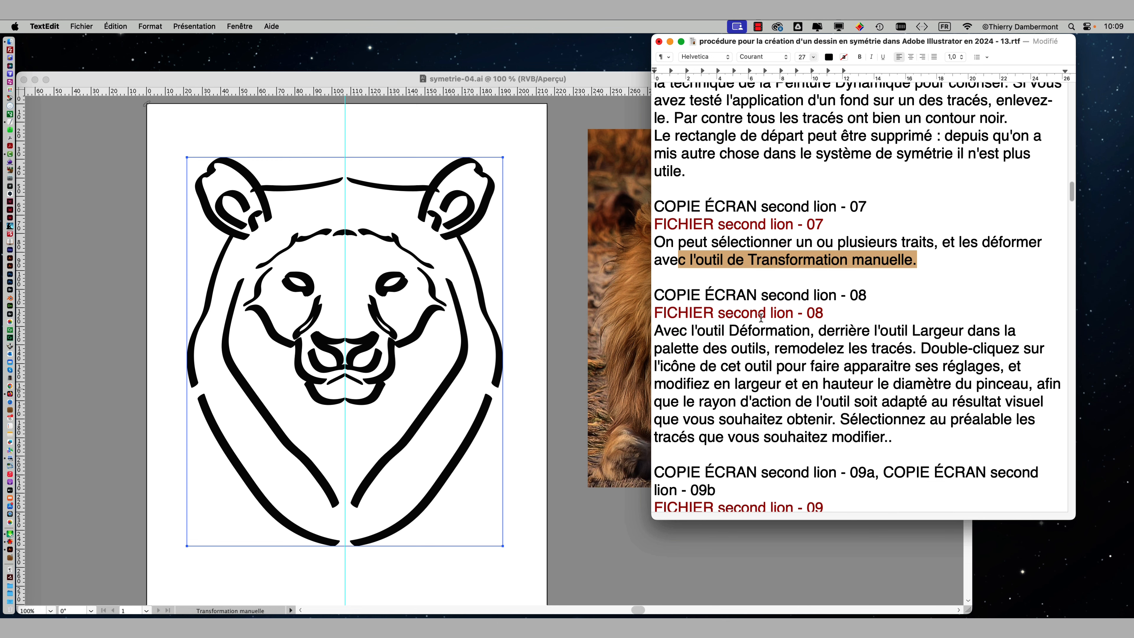
drag(657, 331, 779, 350)
- Return to Illustrator, select the lion's mirror repeat with the Selection tool and isolate it for editing
click(71, 86)
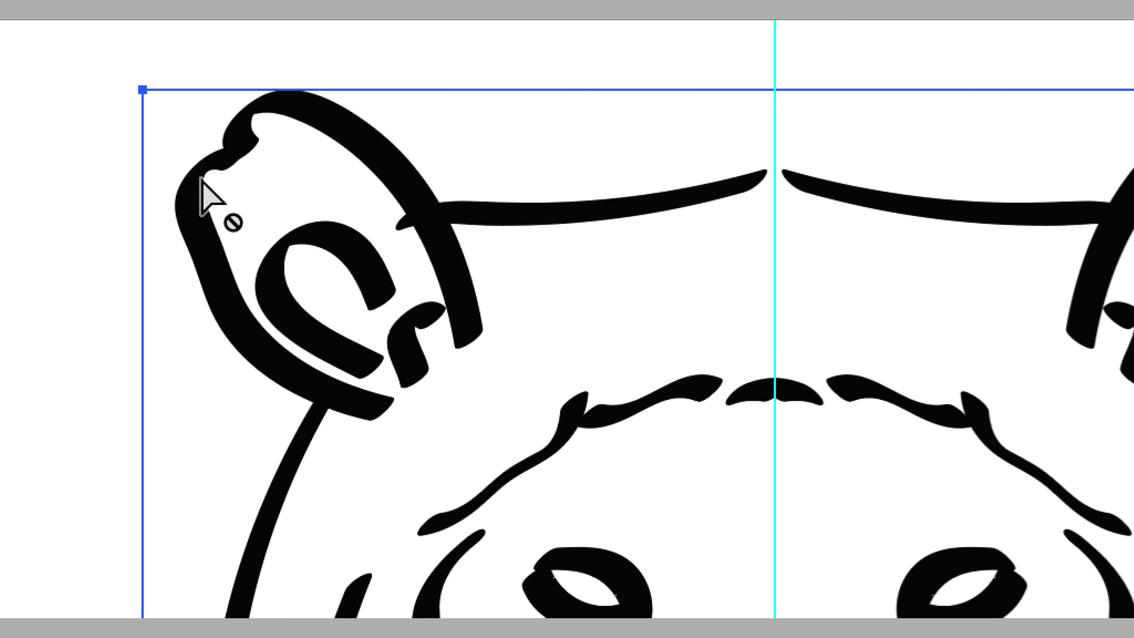
right_click(200, 178)
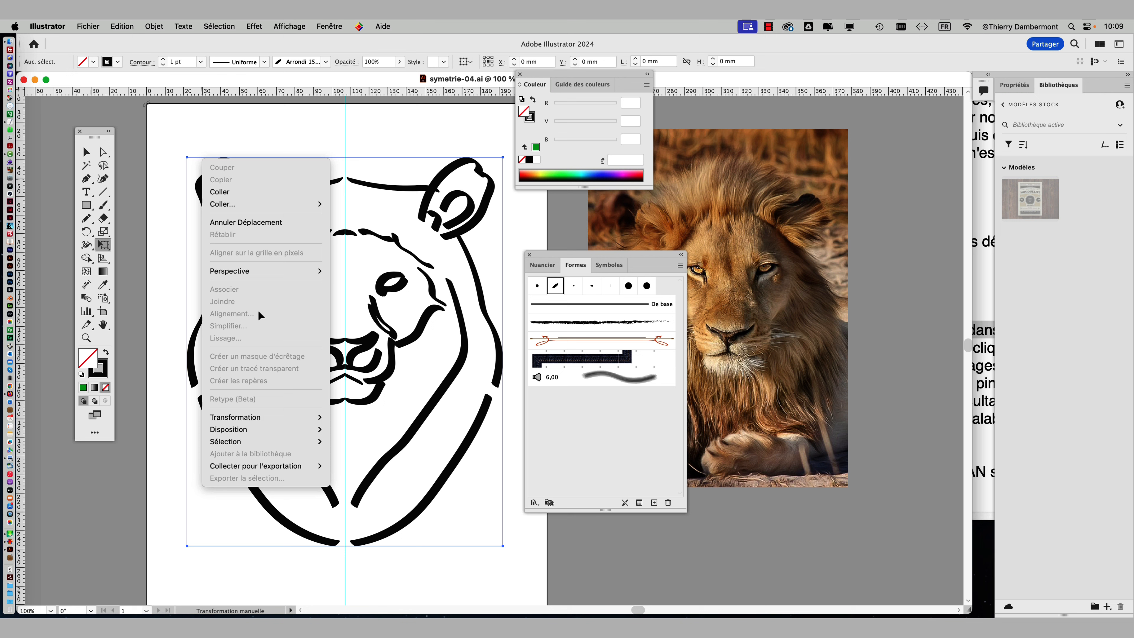
click(318, 136)
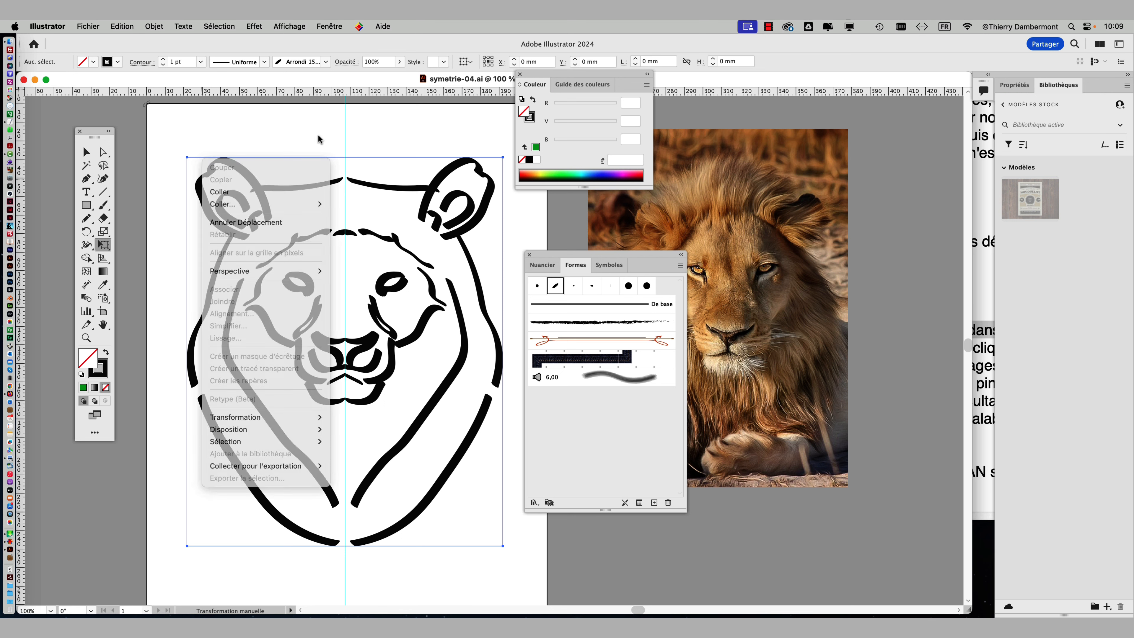
click(86, 152)
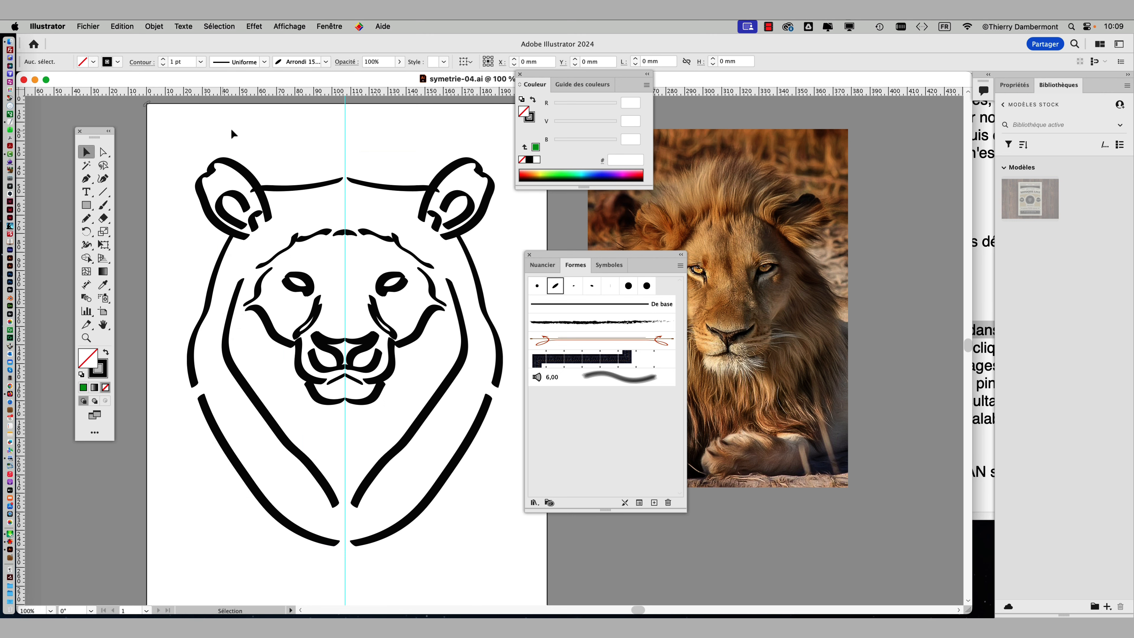
click(244, 172)
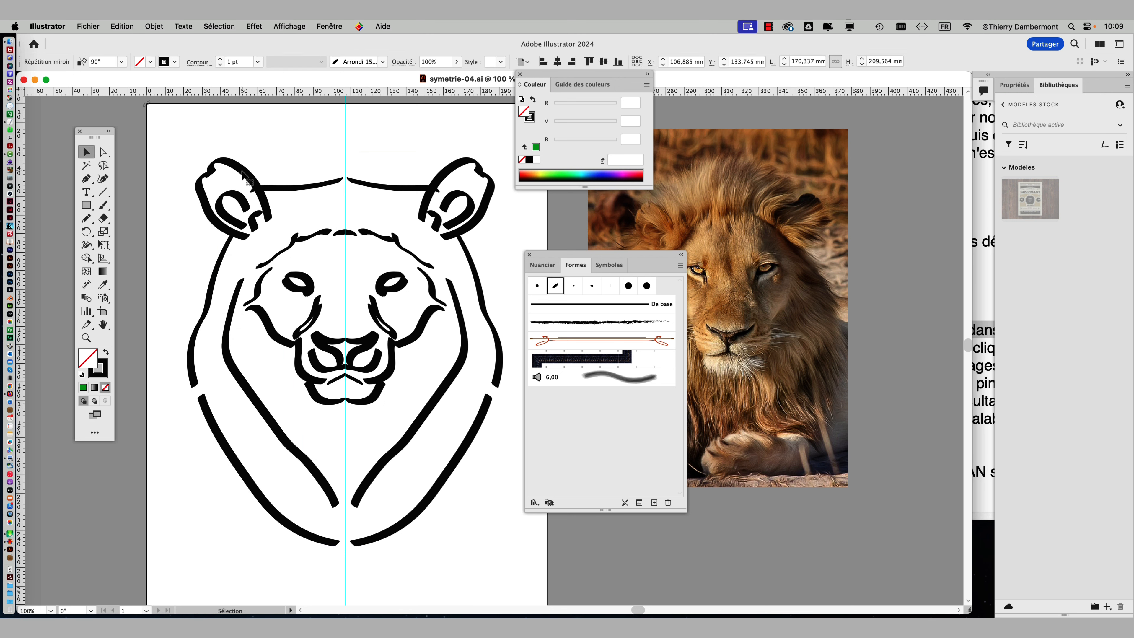
right_click(253, 227)
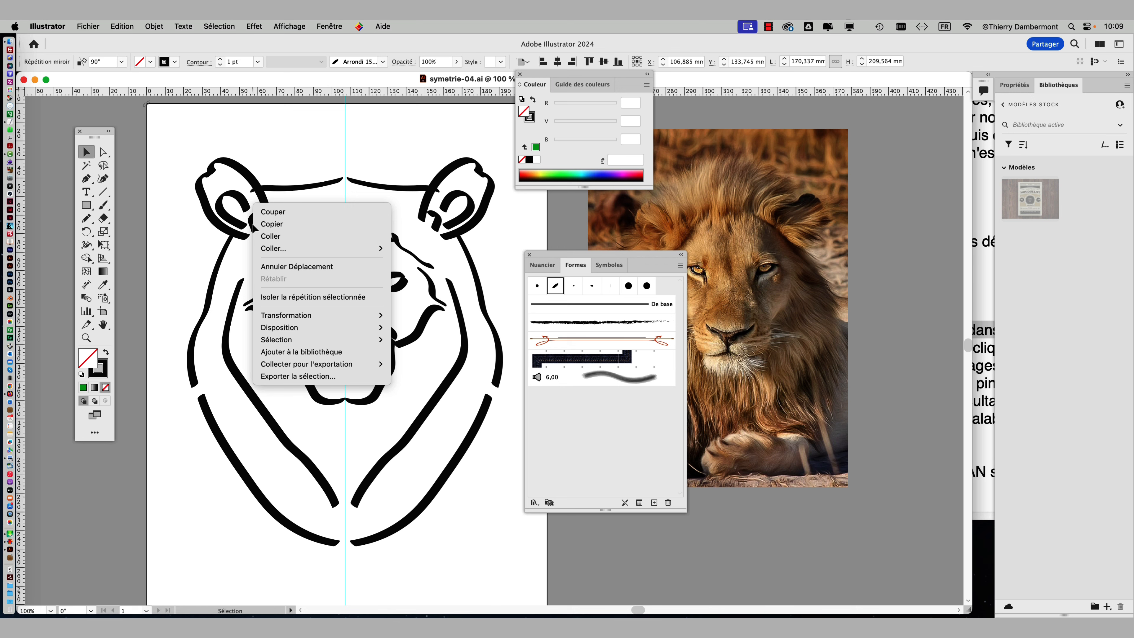
click(302, 297)
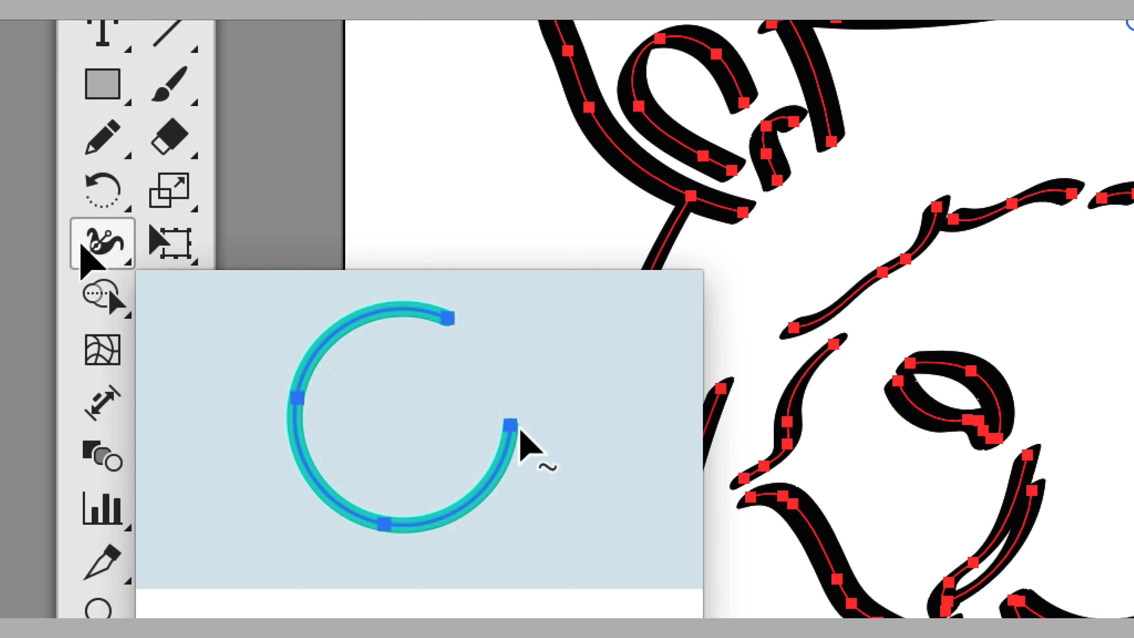
- Detach the Width tool group as a floating palette above the lion's head, and activate the Déformation tool
click(82, 245)
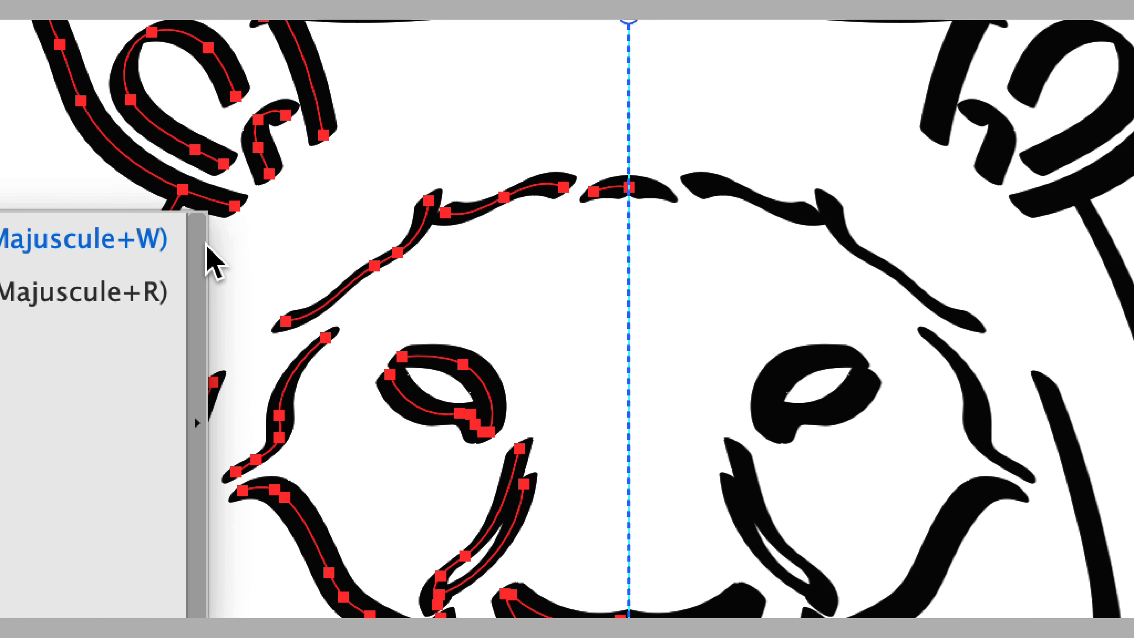
click(199, 257)
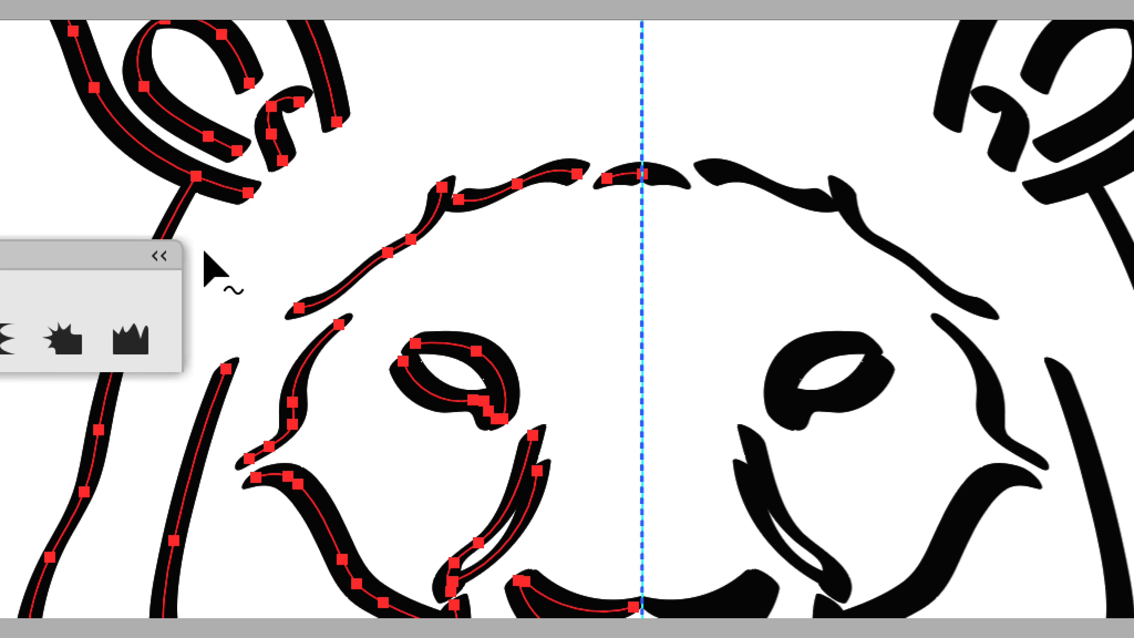
drag(157, 251, 276, 143)
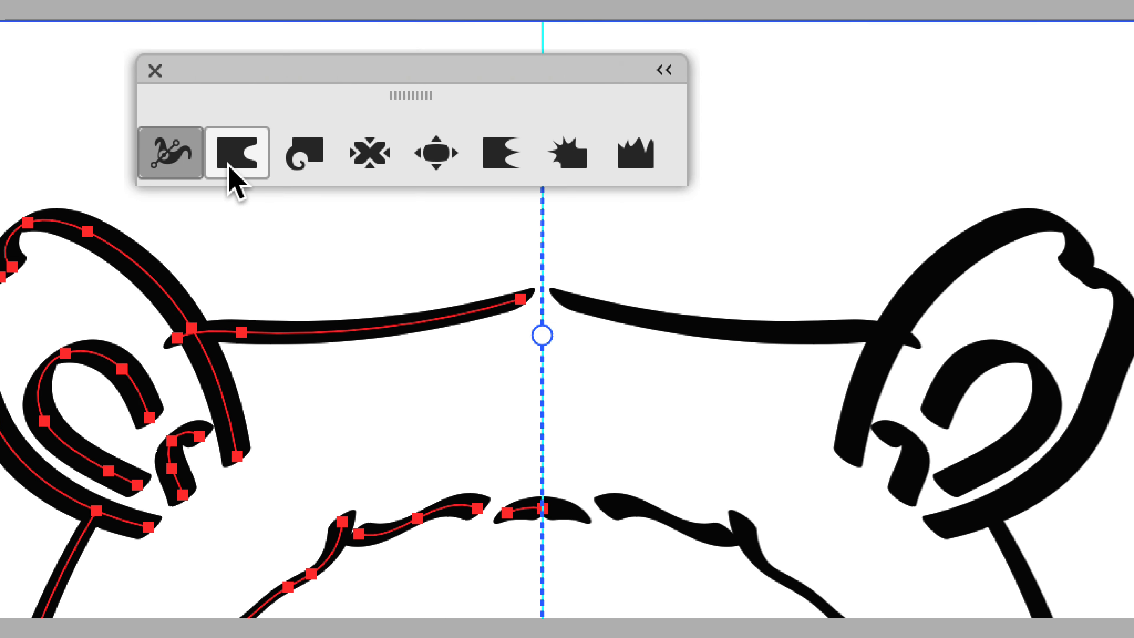
click(39, 240)
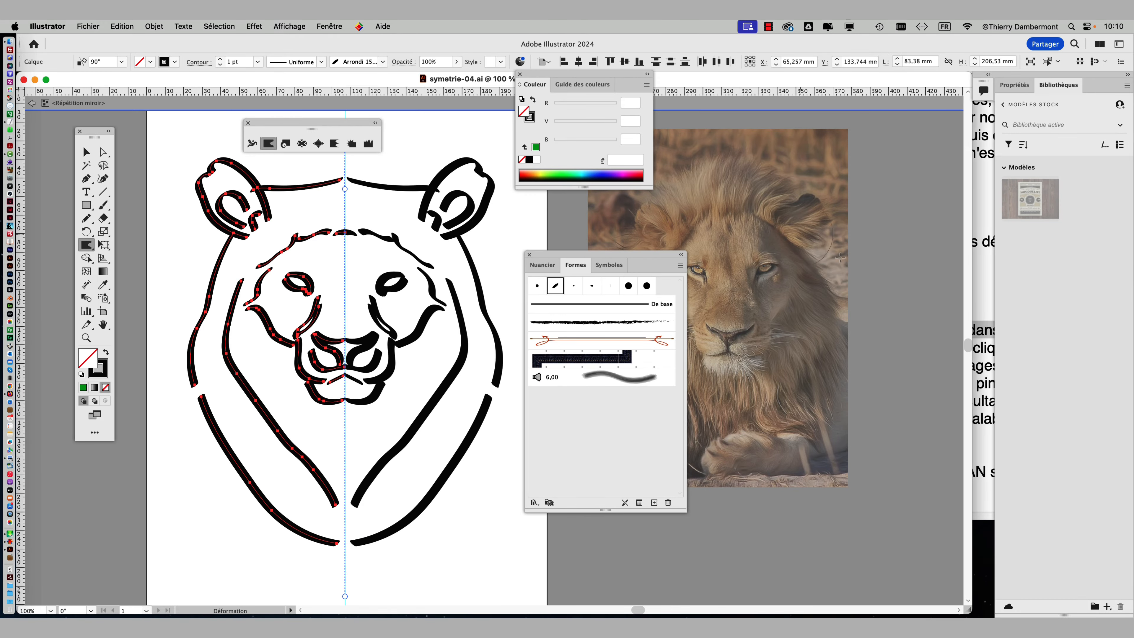
- Read the procedure's instructions on the Déformation tool: its location, settings, brush diameter, radius of action and prior selection of paths
click(988, 279)
click(764, 324)
drag(679, 329, 1008, 330)
scroll(840, 351, down, 2)
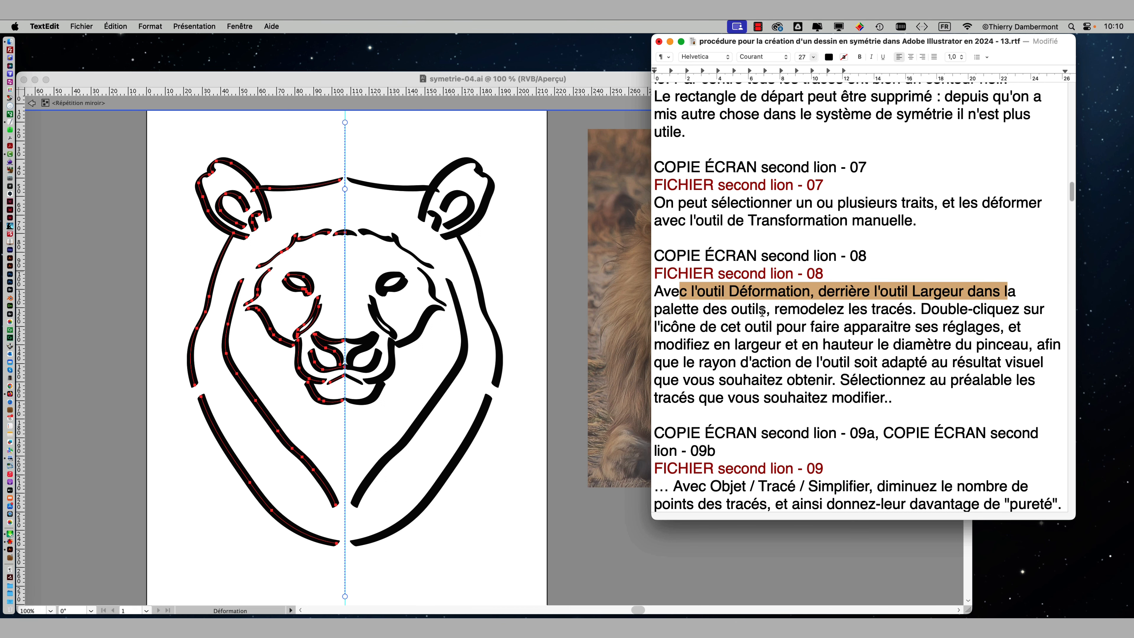
drag(776, 310, 987, 323)
drag(721, 344, 1021, 345)
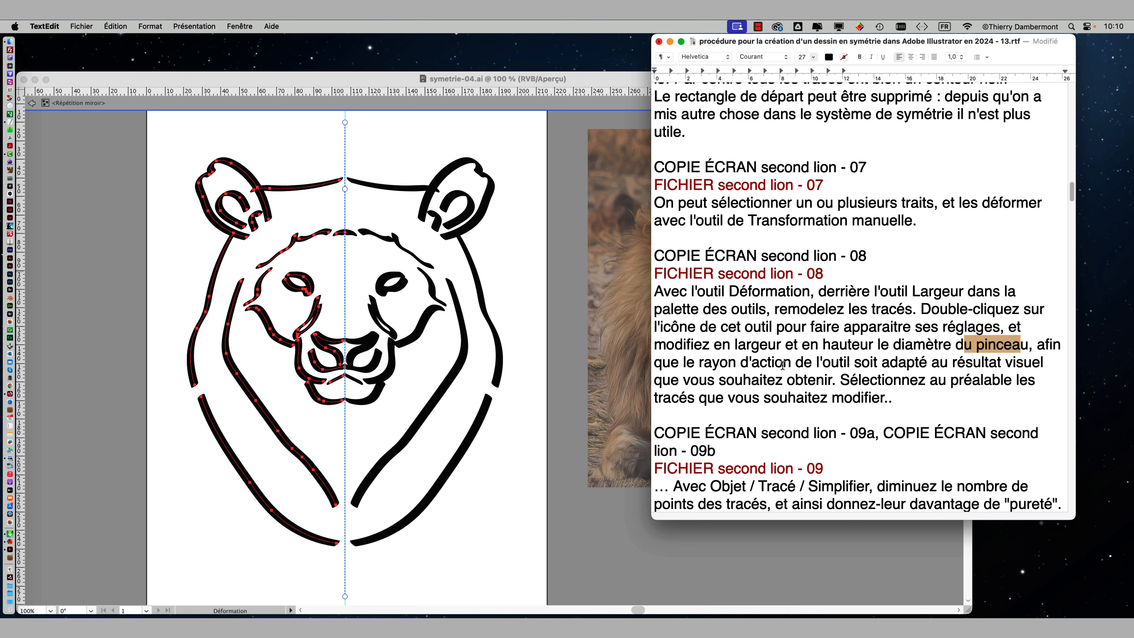
drag(711, 363, 1011, 361)
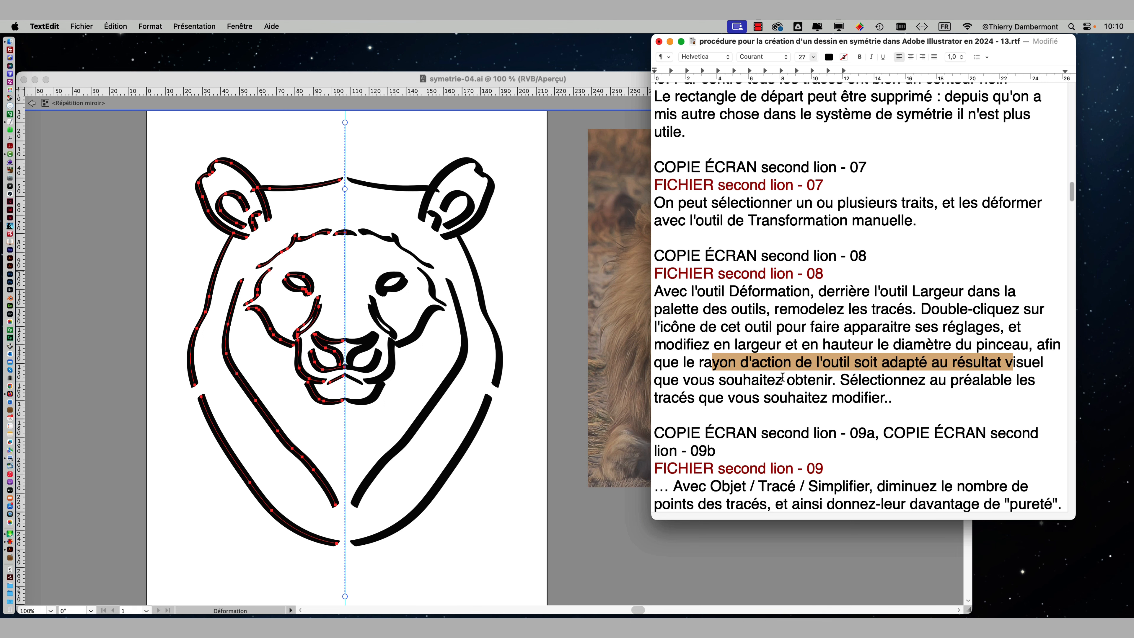
drag(707, 380, 914, 394)
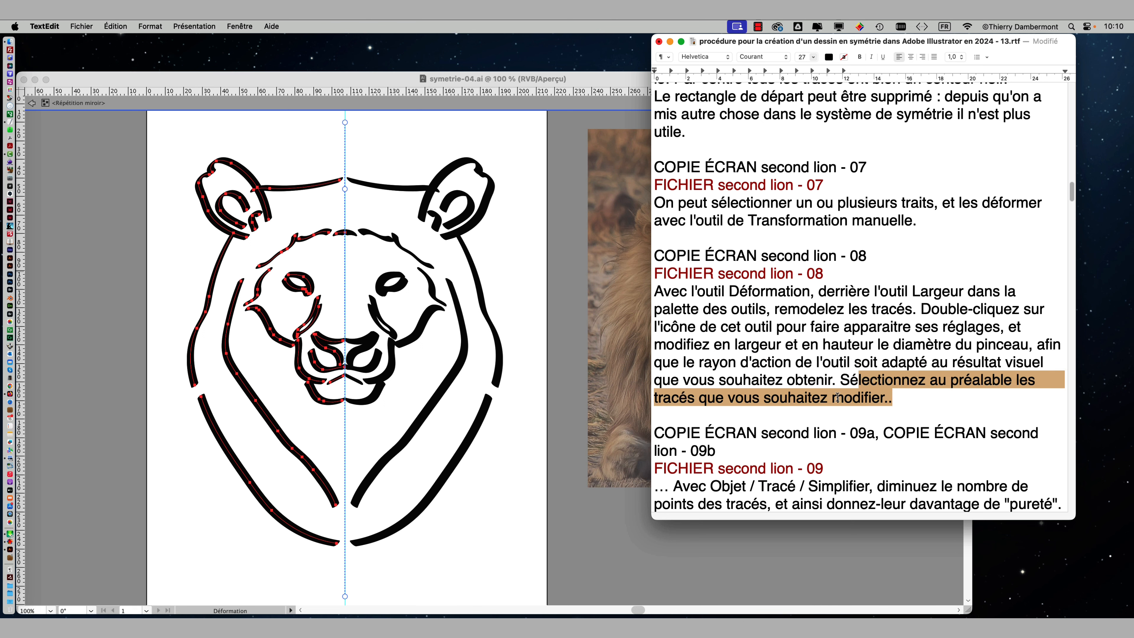
click(748, 364)
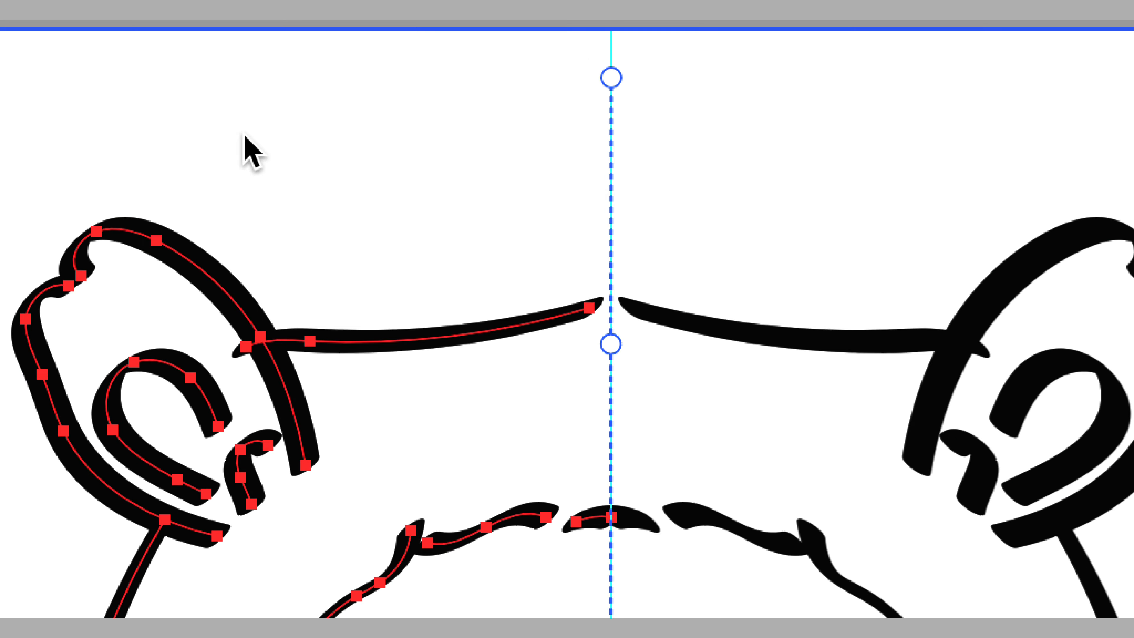
- Back in Illustrator, practise selecting the left ear's strokes singly and together while keeping the Déformation tool active
click(244, 150)
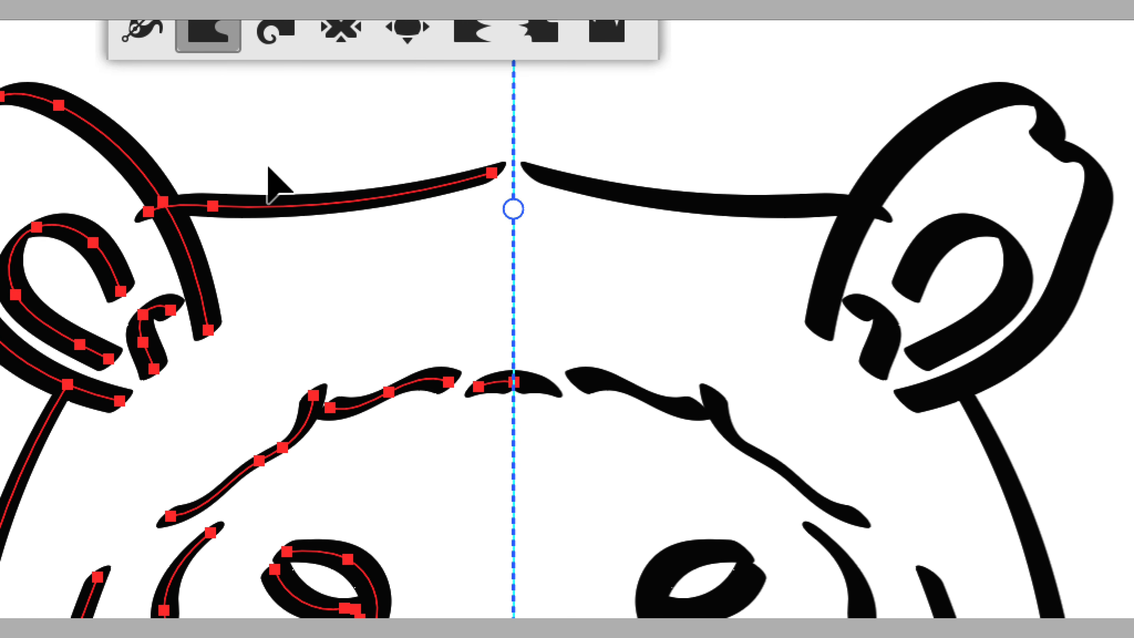
super+click(332, 269)
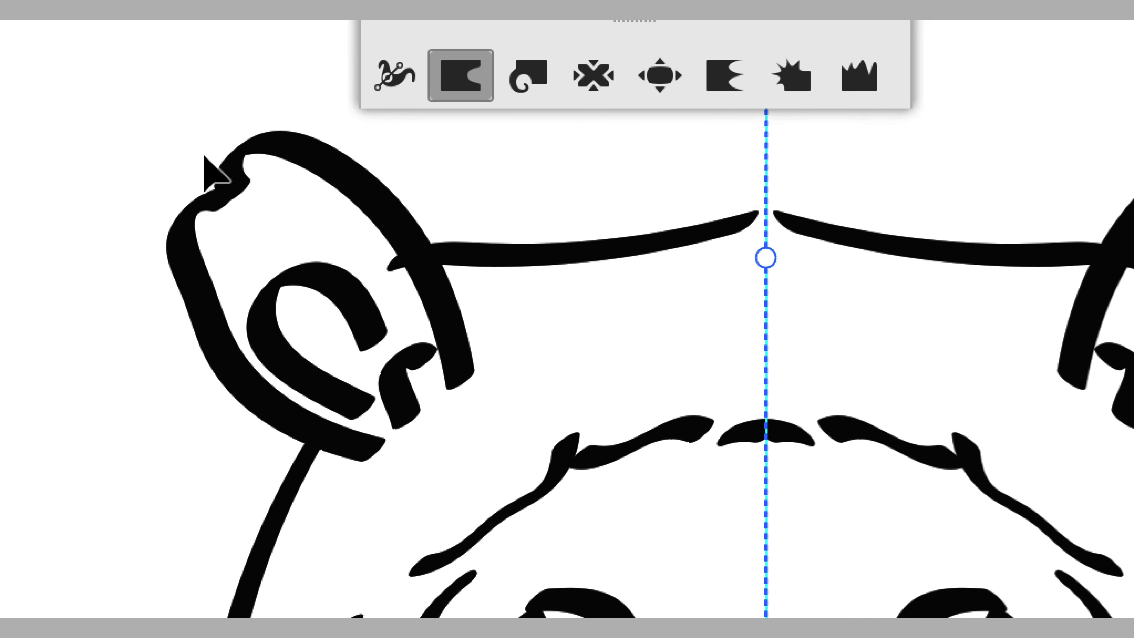
click(215, 264)
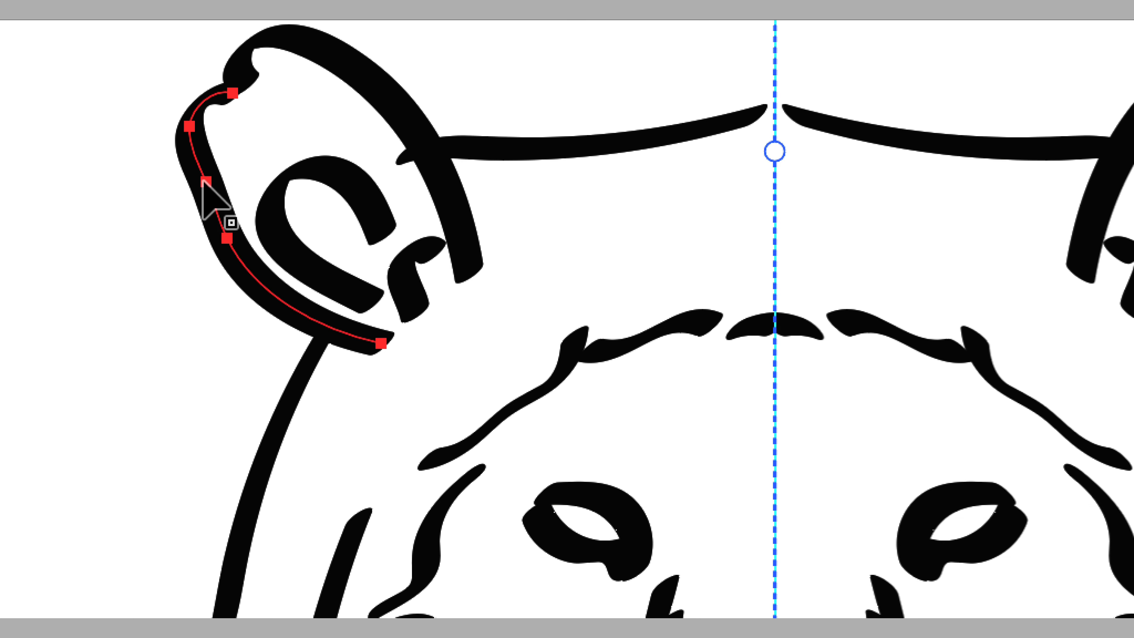
click(221, 190)
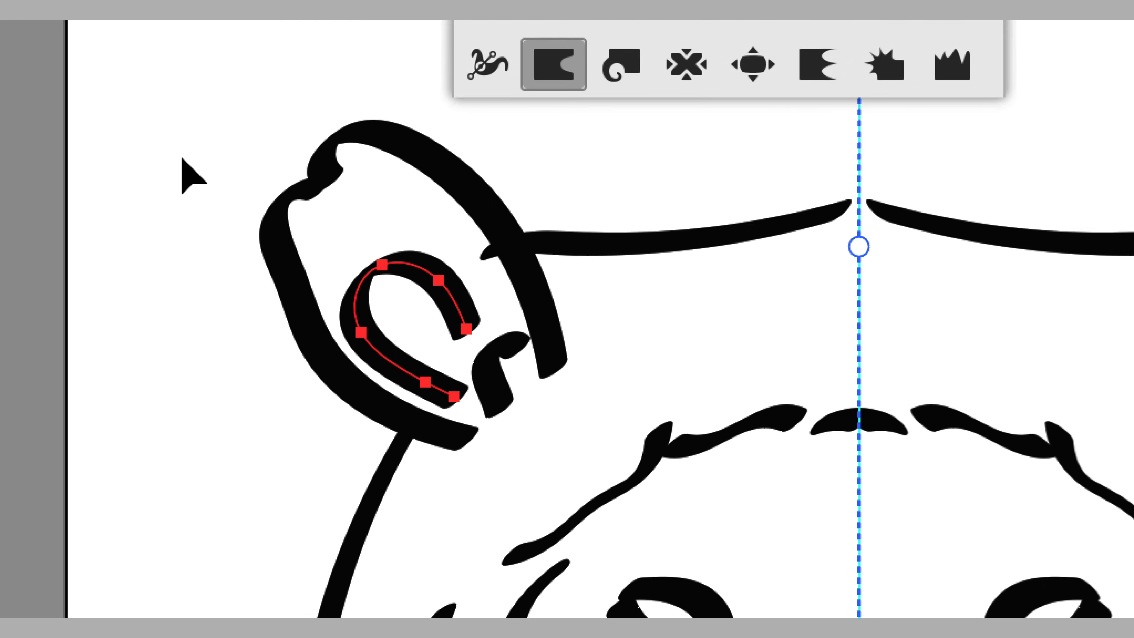
drag(182, 157, 375, 344)
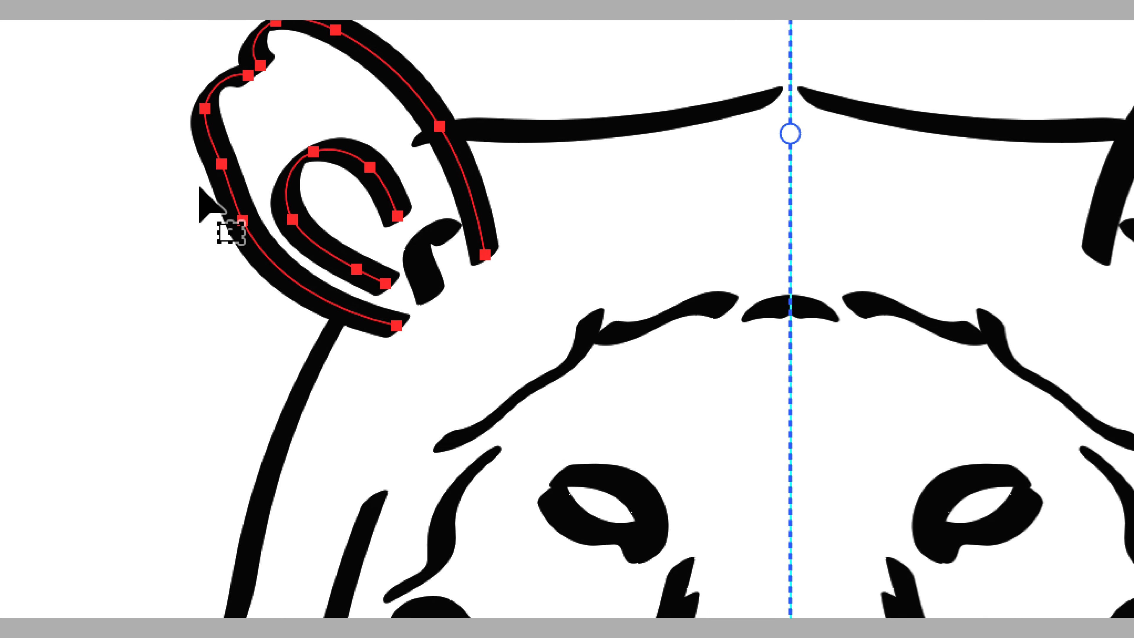
click(262, 282)
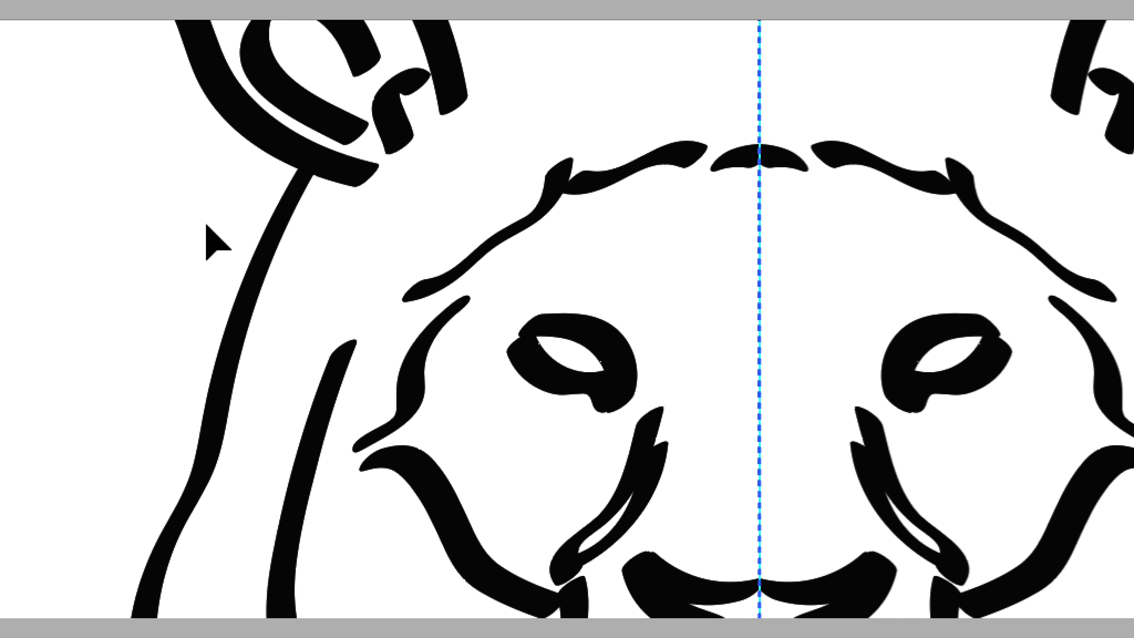
- Select the upper outer mane stroke on the left and push its middle inward toward the face with the Déformation tool
click(230, 342)
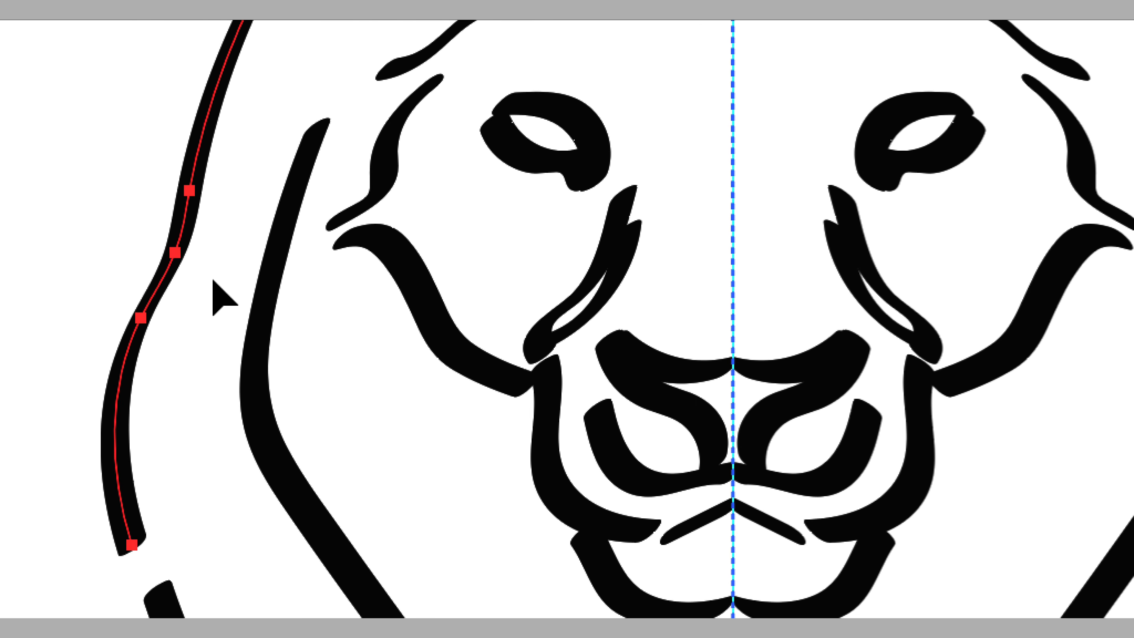
click(243, 89)
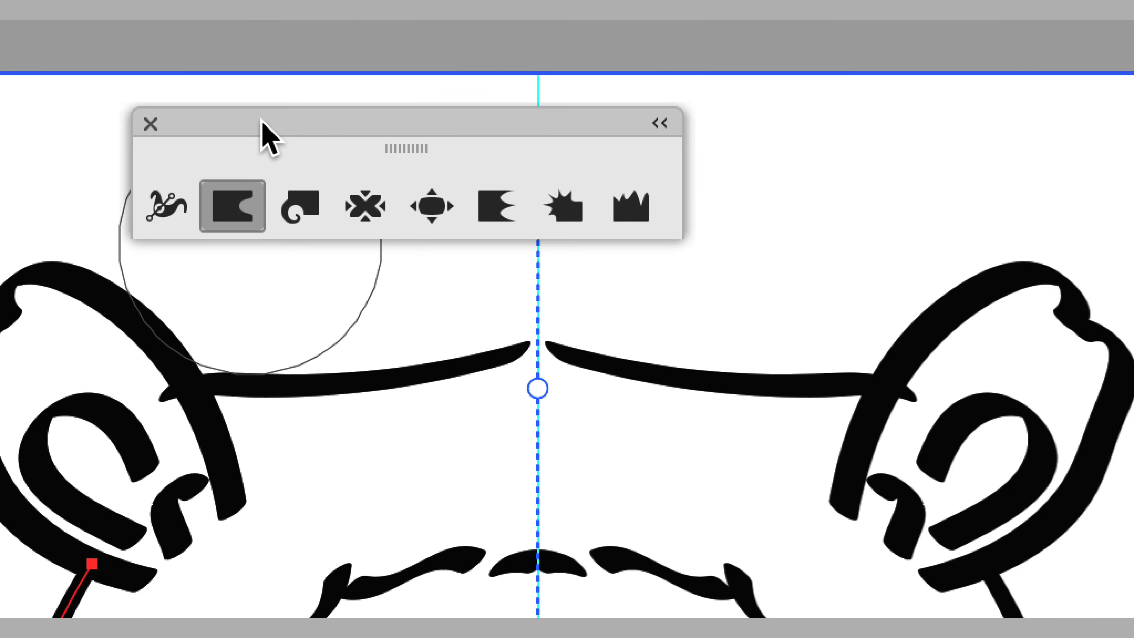
mouse_move(261, 120)
mouse_down()
mouse_move(194, 187)
mouse_move(168, 160)
mouse_move(337, 154)
mouse_up()
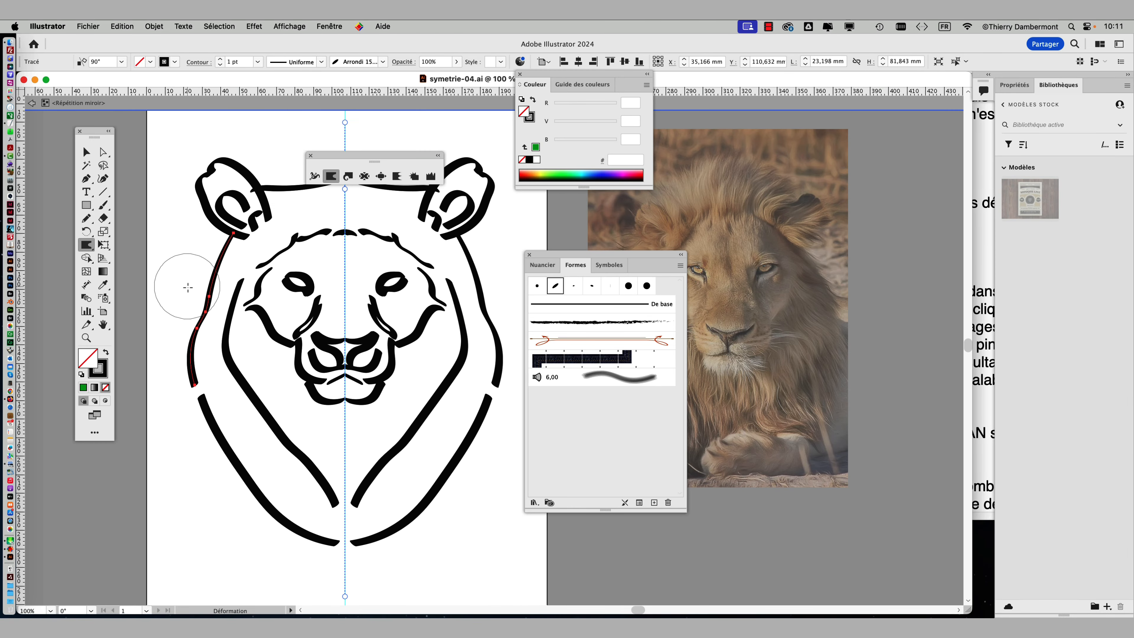
mouse_move(187, 288)
mouse_down()
mouse_move(189, 337)
mouse_move(180, 353)
mouse_move(209, 312)
mouse_move(203, 340)
mouse_up()
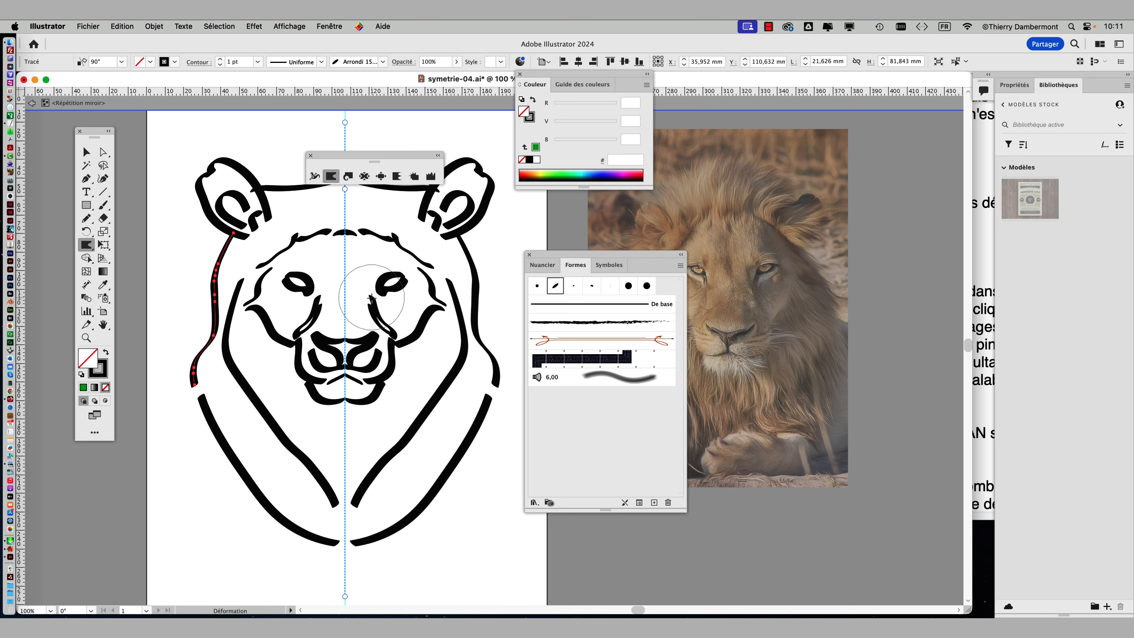
- Select the lower outer mane stroke on the left and bend it into waves along its length with the Déformation tool
super+click(227, 456)
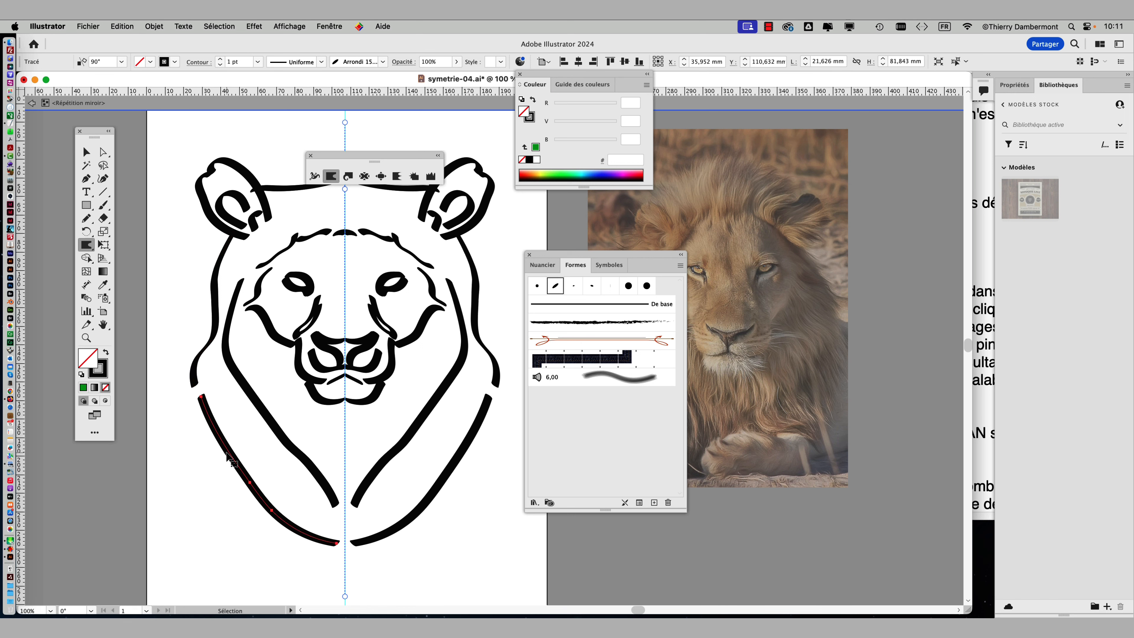
mouse_move(203, 463)
mouse_down()
mouse_move(283, 524)
mouse_move(299, 509)
mouse_move(329, 525)
mouse_move(309, 557)
mouse_move(321, 553)
mouse_up()
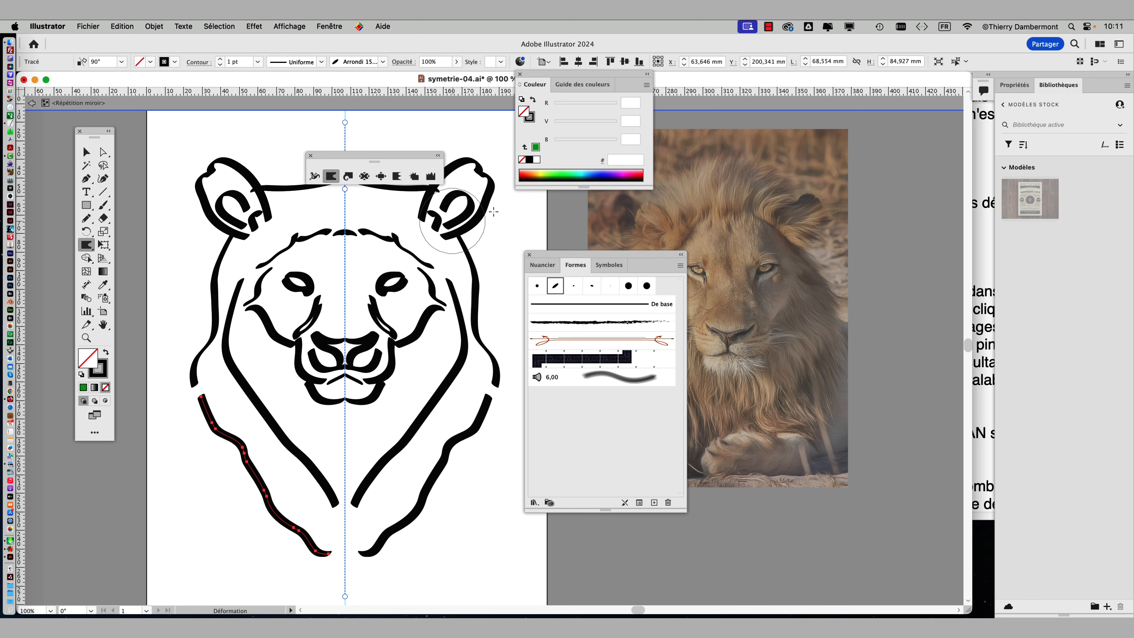
- Set the Déformation tool's brush width and height to 10 mm, moving the floating tool palette higher above the head
drag(332, 155, 282, 124)
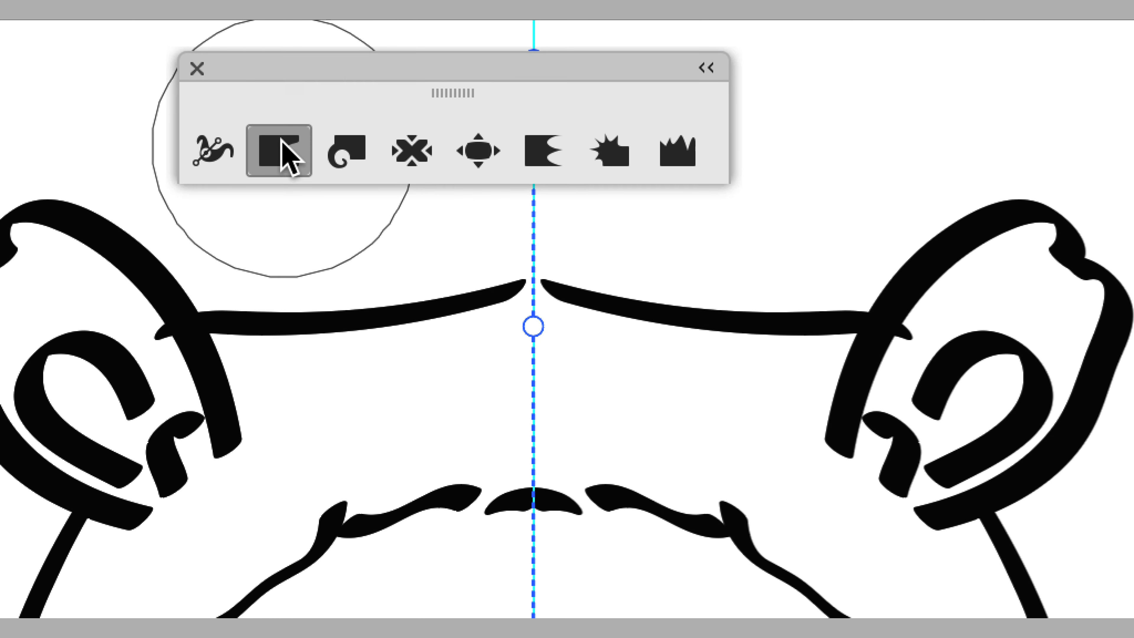
double_click(284, 142)
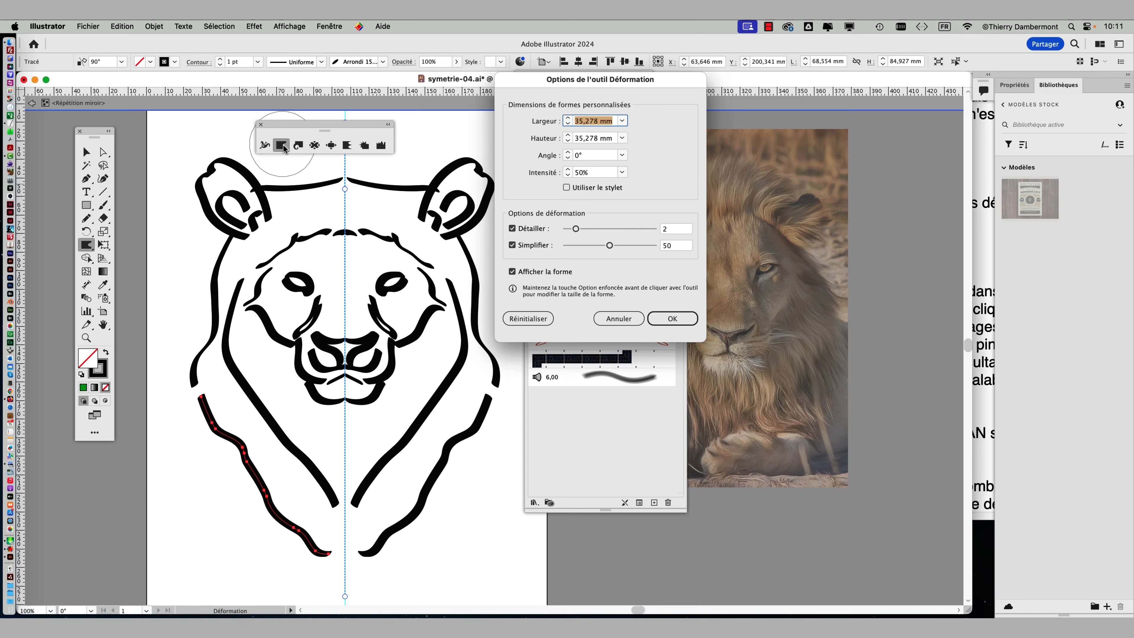
drag(637, 77, 644, 88)
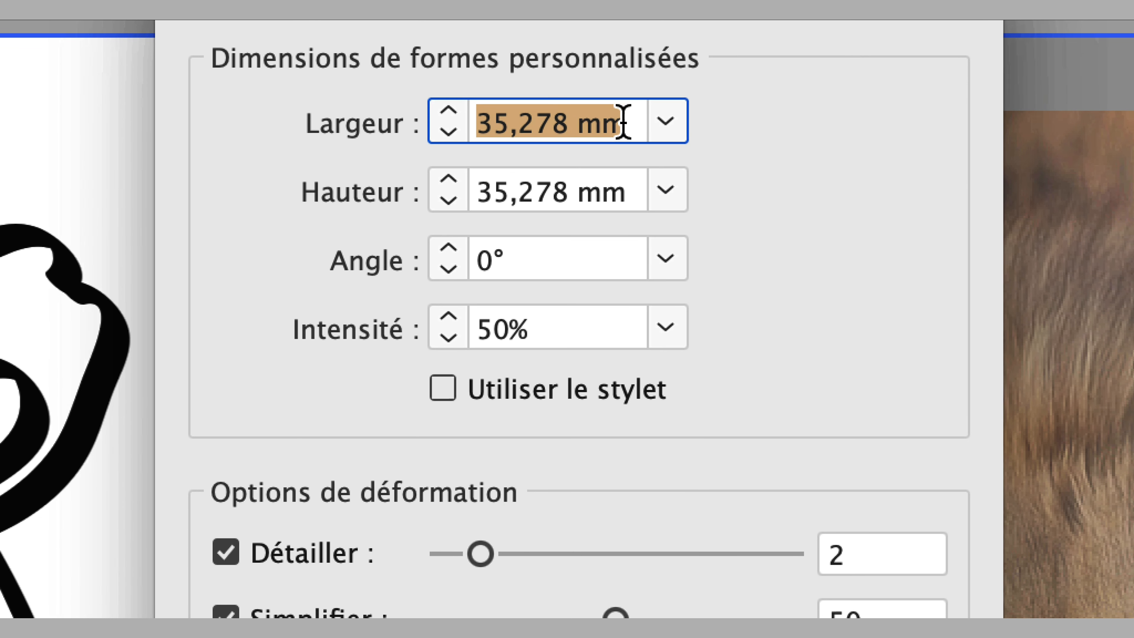
text(10)
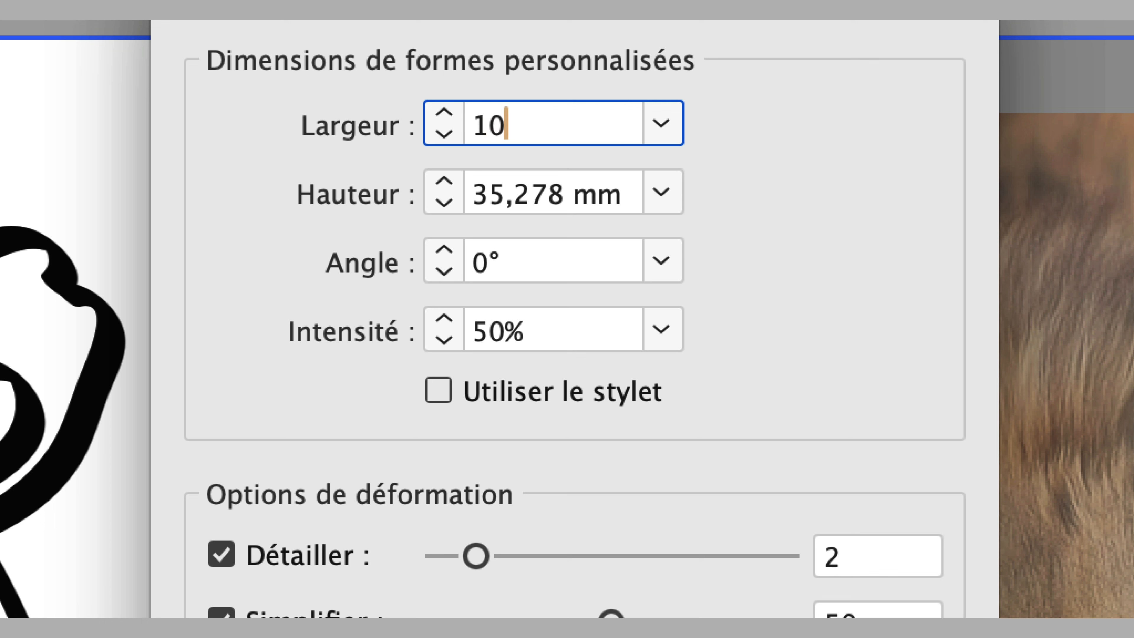
key(Tab)
text(10)
key(Tab)
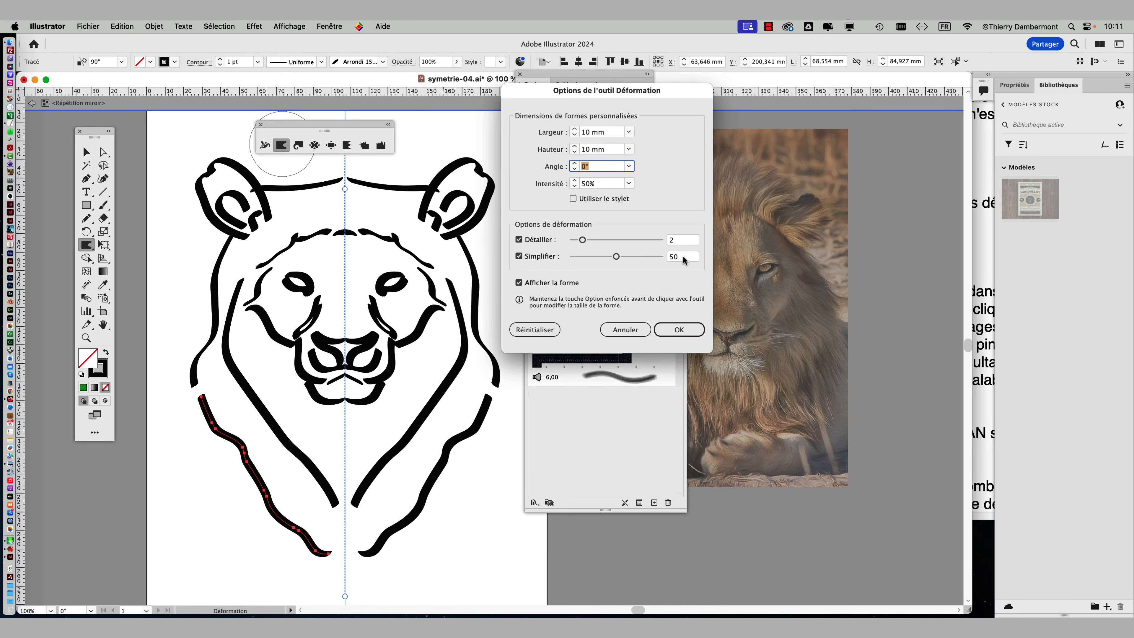
click(679, 329)
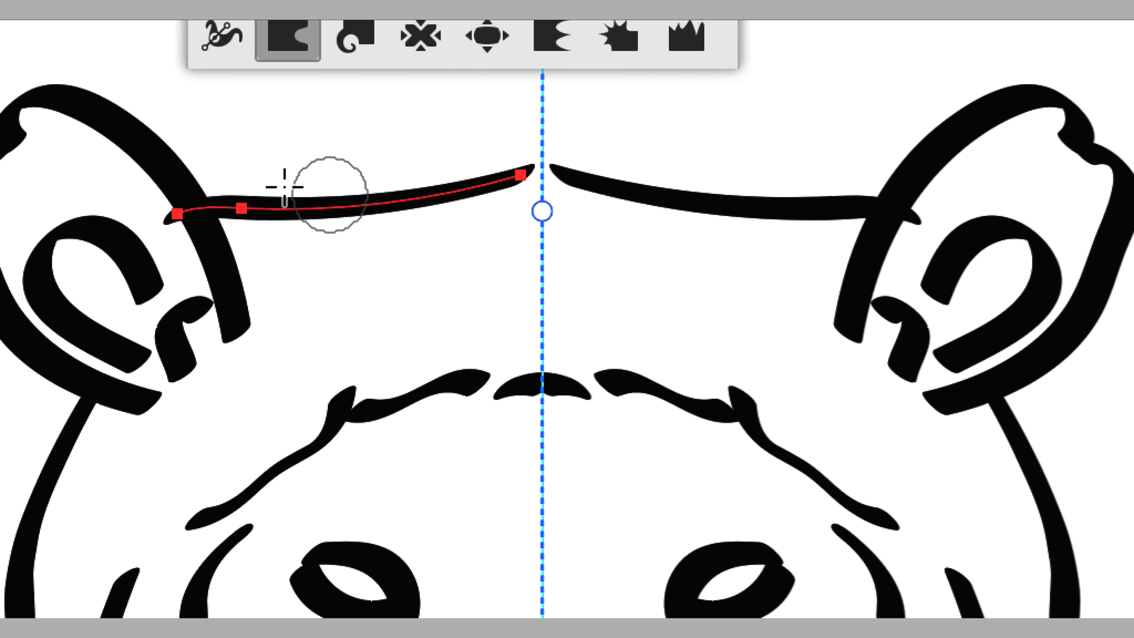
- Reshape the head's top stroke on the left with small Déformation bends, move the floating palette clear, and return to the Selection tool
mouse_move(300, 232)
mouse_down()
mouse_move(332, 203)
mouse_move(314, 198)
mouse_move(331, 181)
mouse_move(329, 196)
mouse_up()
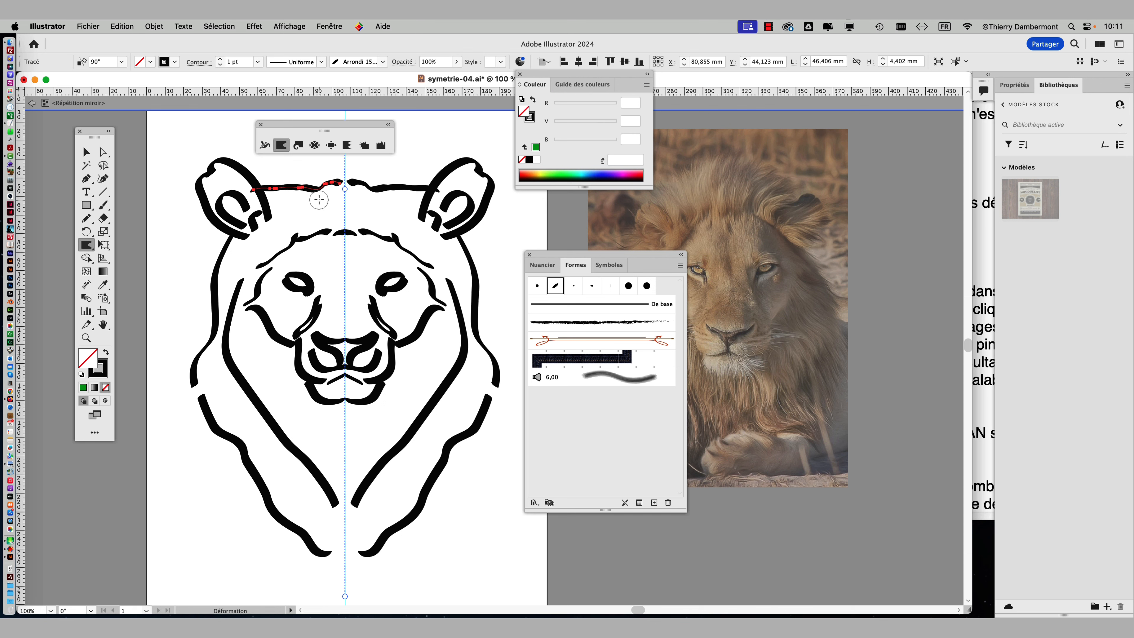
drag(319, 200, 307, 197)
drag(304, 123, 287, 110)
click(84, 153)
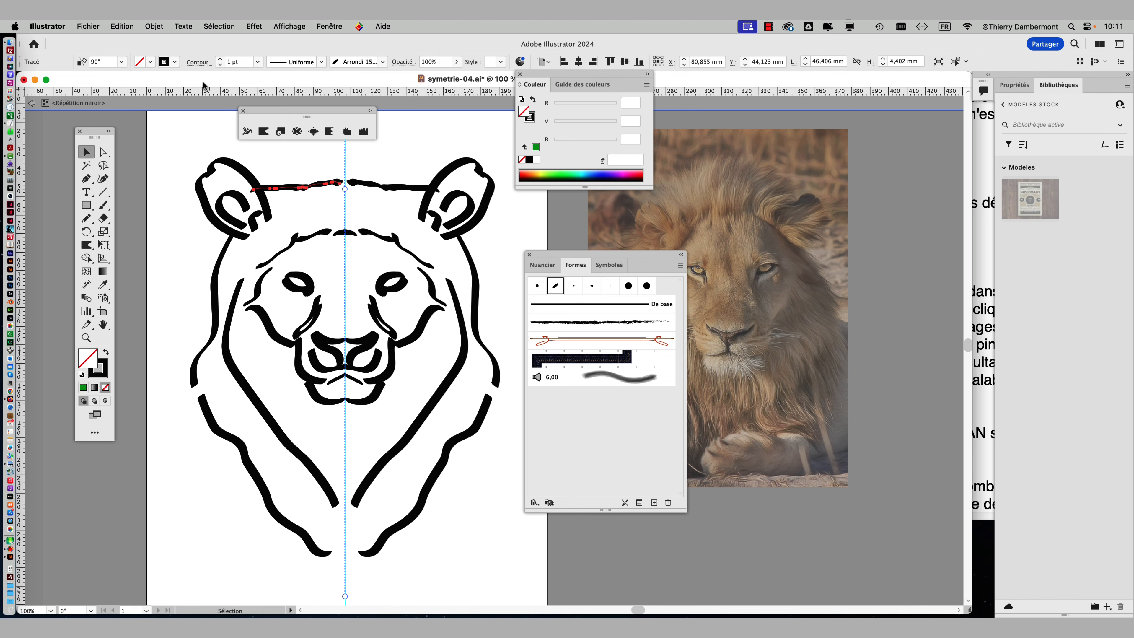
- Save the document as a new version named symetrie-05.ai, keeping the default Illustrator options
click(102, 27)
click(134, 145)
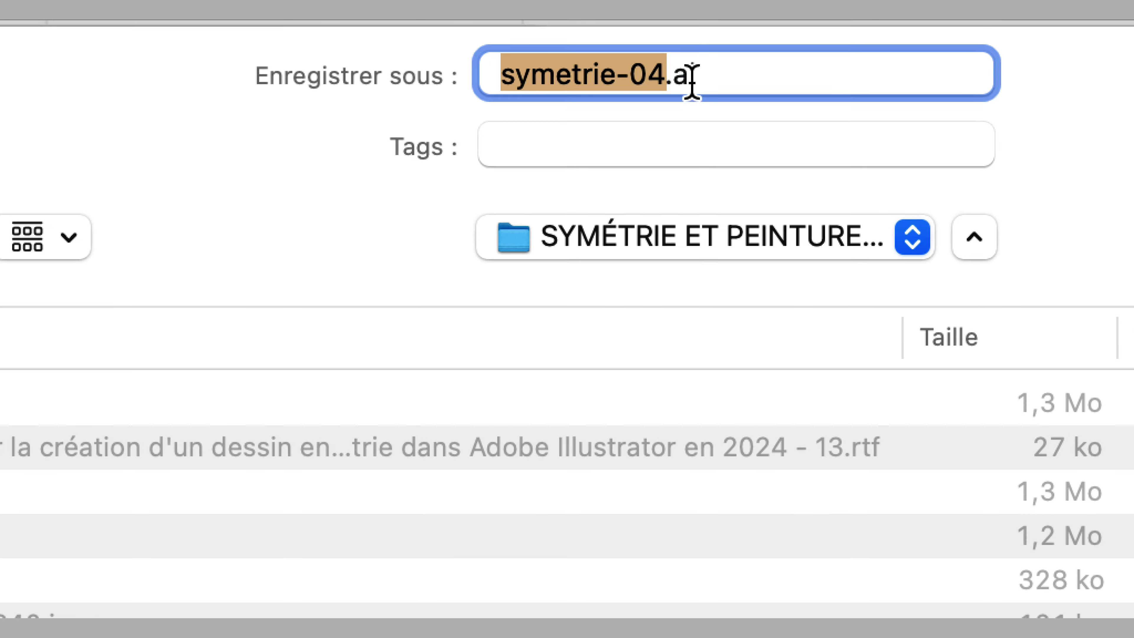
drag(685, 81, 681, 82)
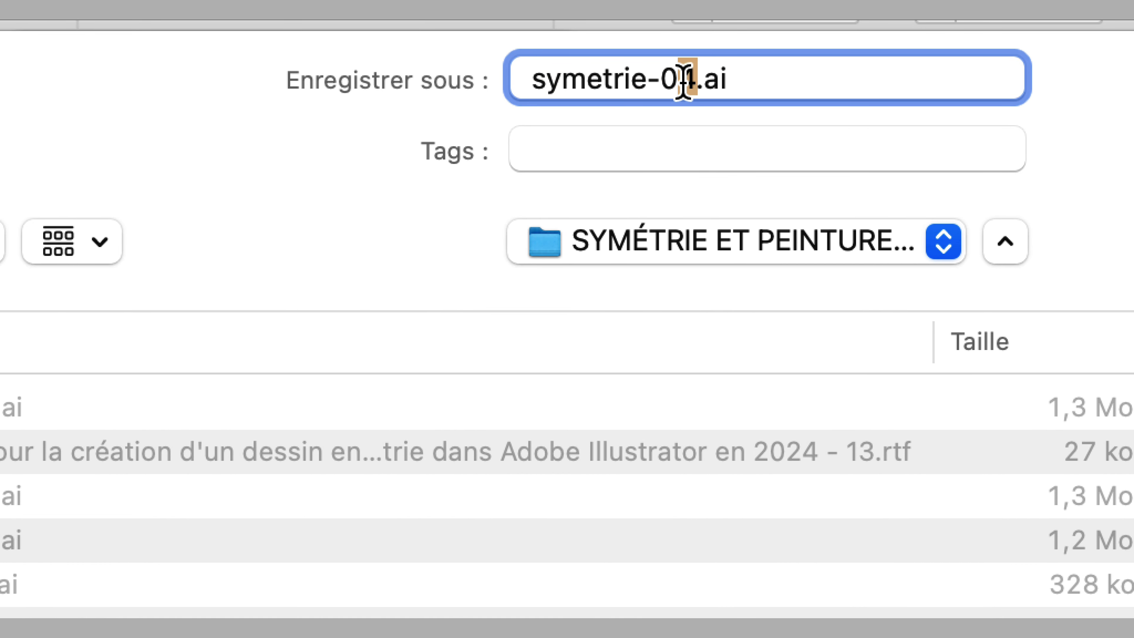
text(5)
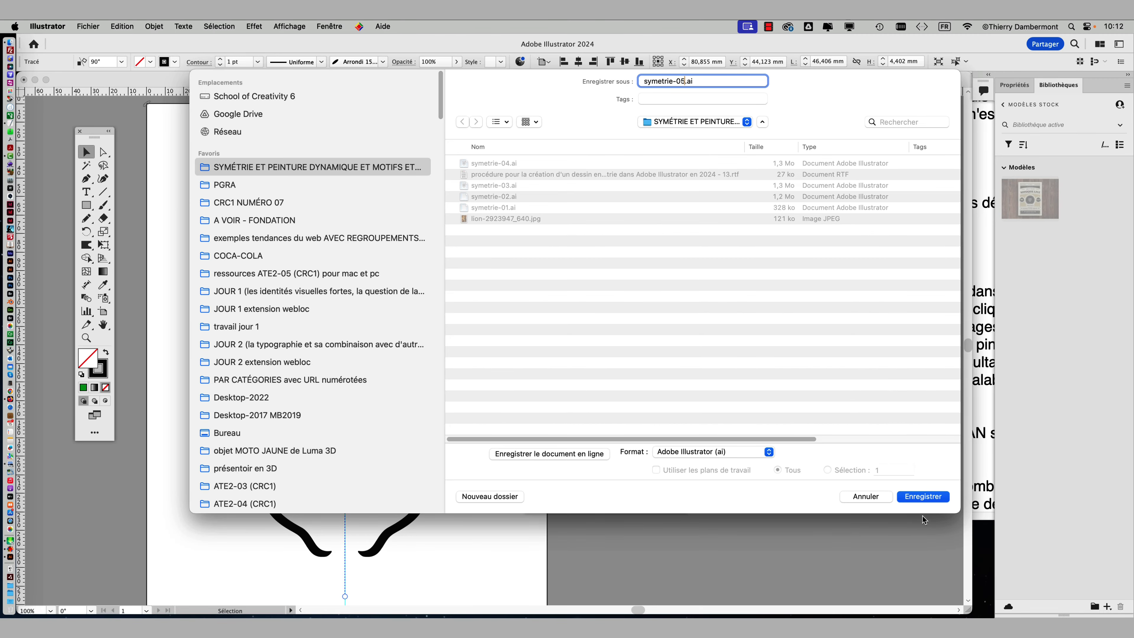
click(924, 497)
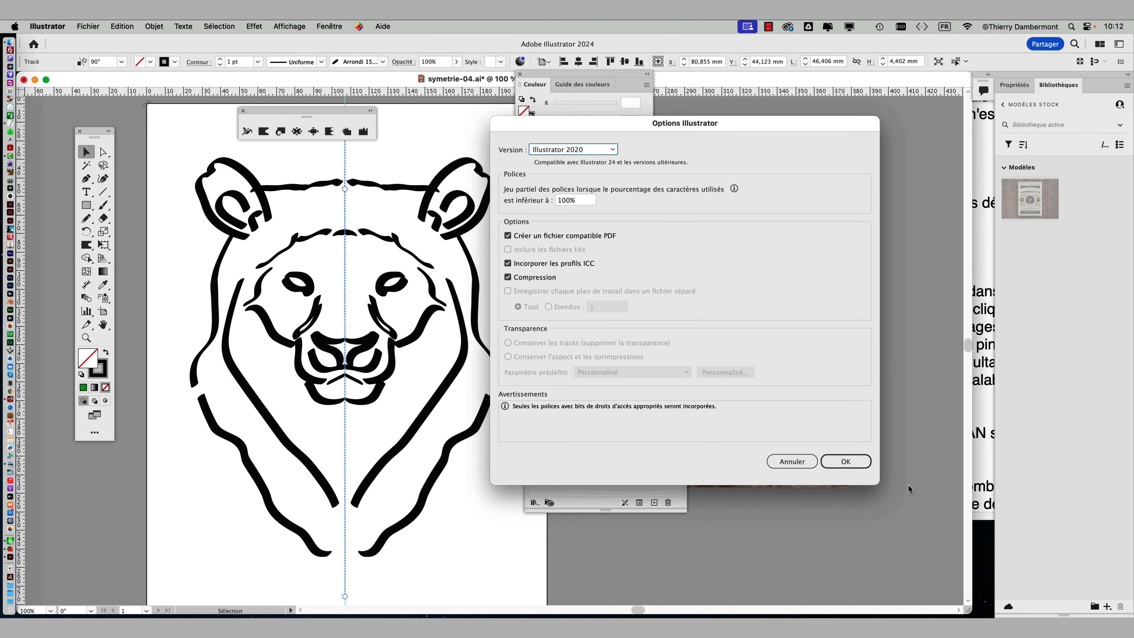
click(848, 467)
- Switch to the TextEdit procedure and read the section on Objet / Tracé / Simplifier, its full options box and angular path conversion
click(979, 327)
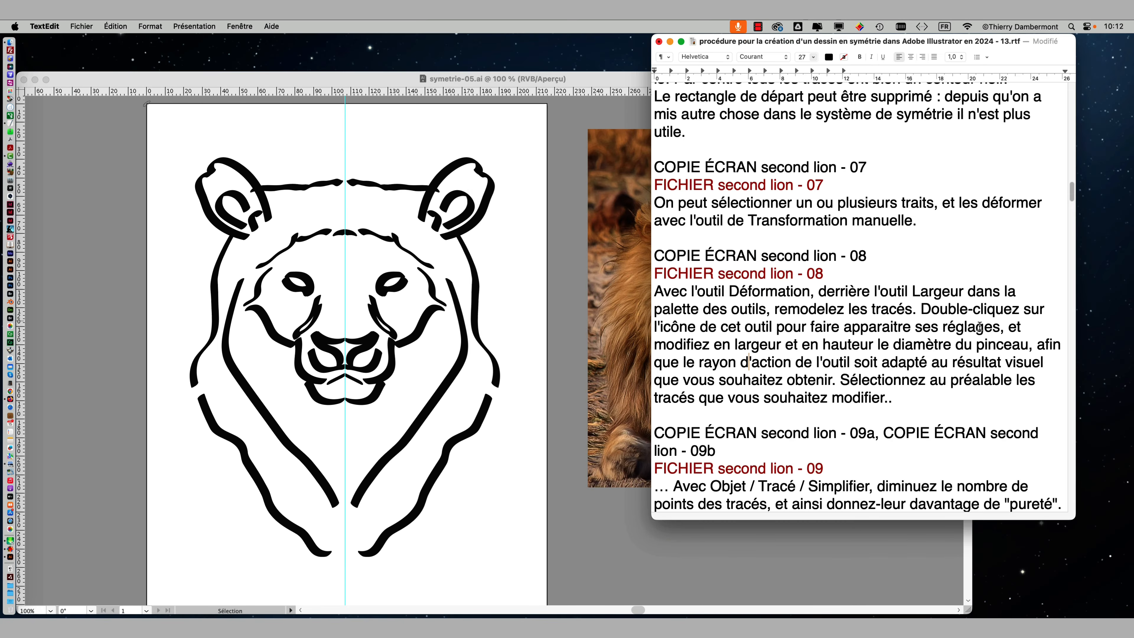
scroll(817, 316, down, 4)
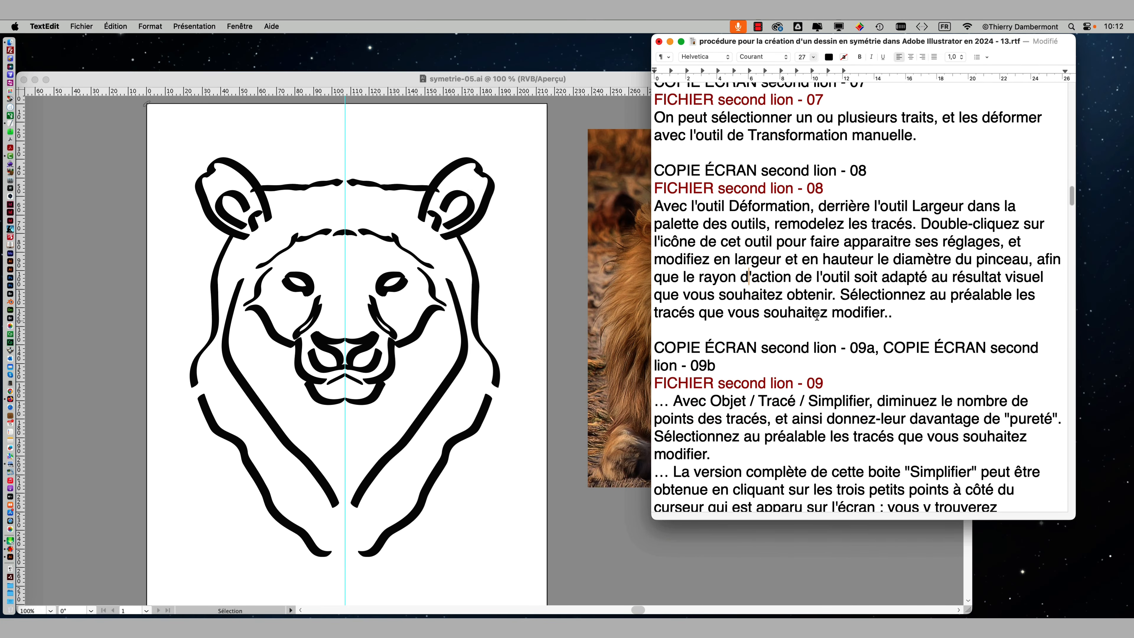
scroll(817, 316, down, 5)
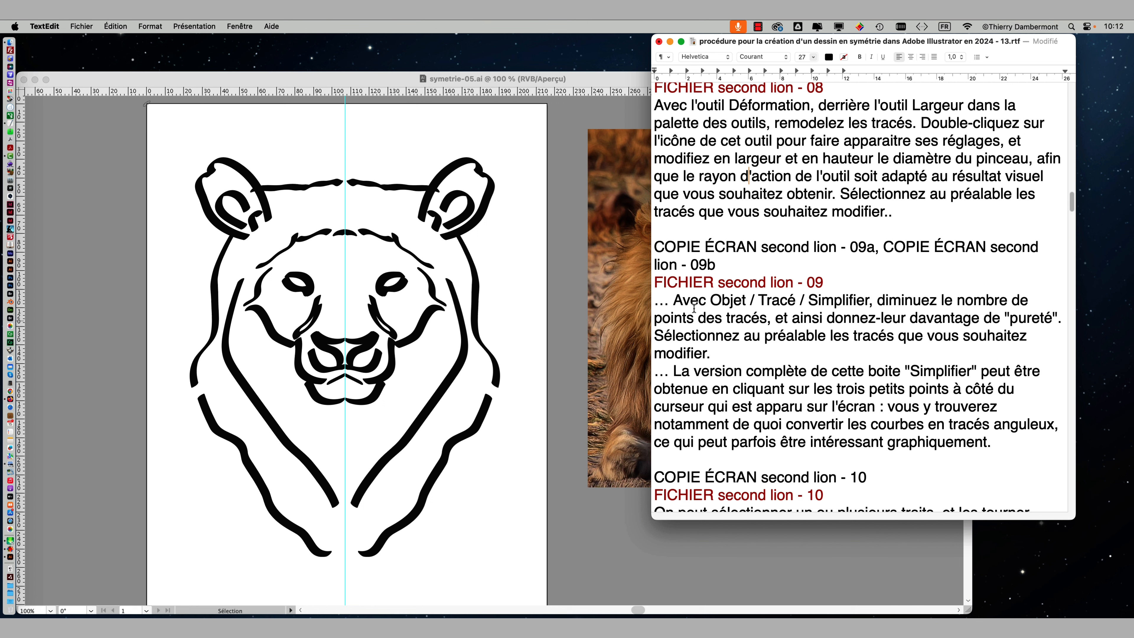
drag(673, 300, 1036, 309)
click(870, 301)
text(,)
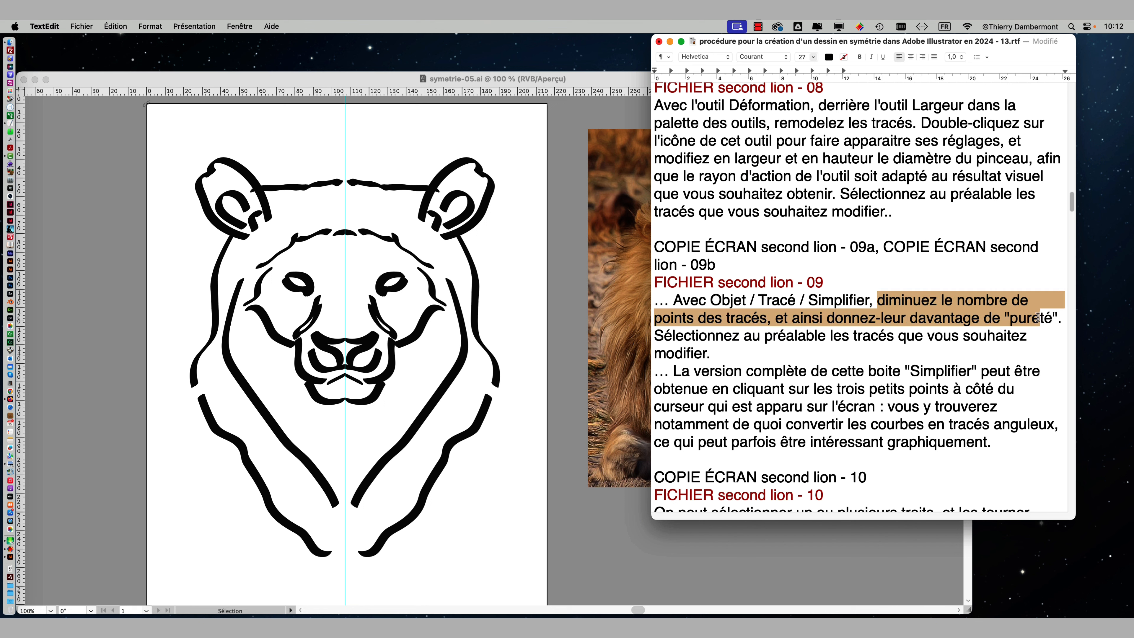
click(846, 318)
drag(803, 318, 1056, 318)
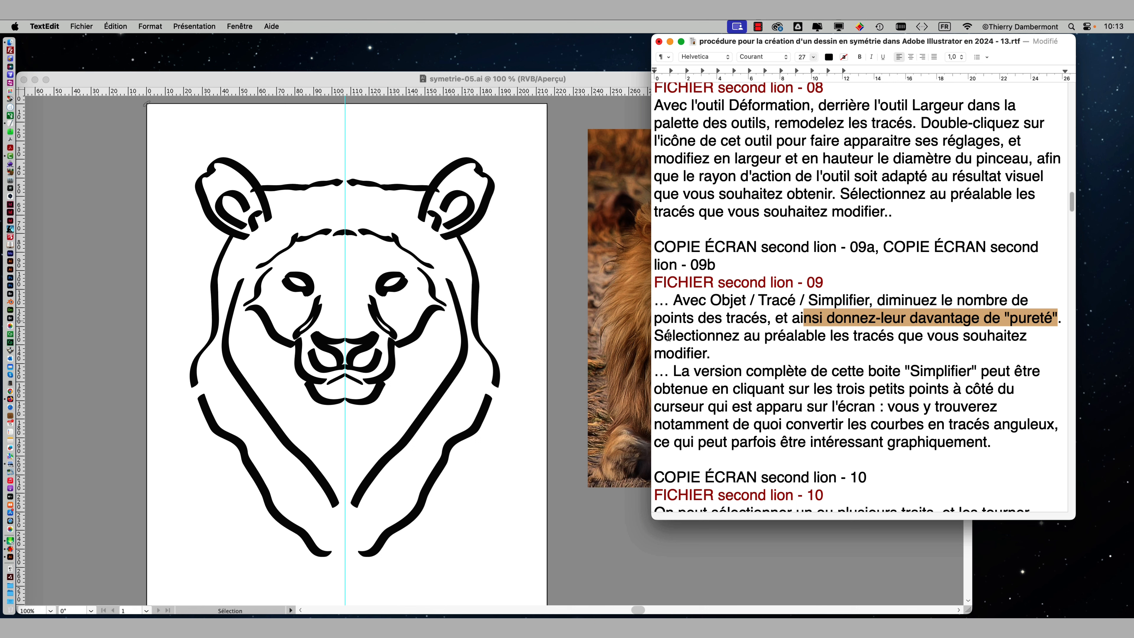
drag(670, 336, 887, 347)
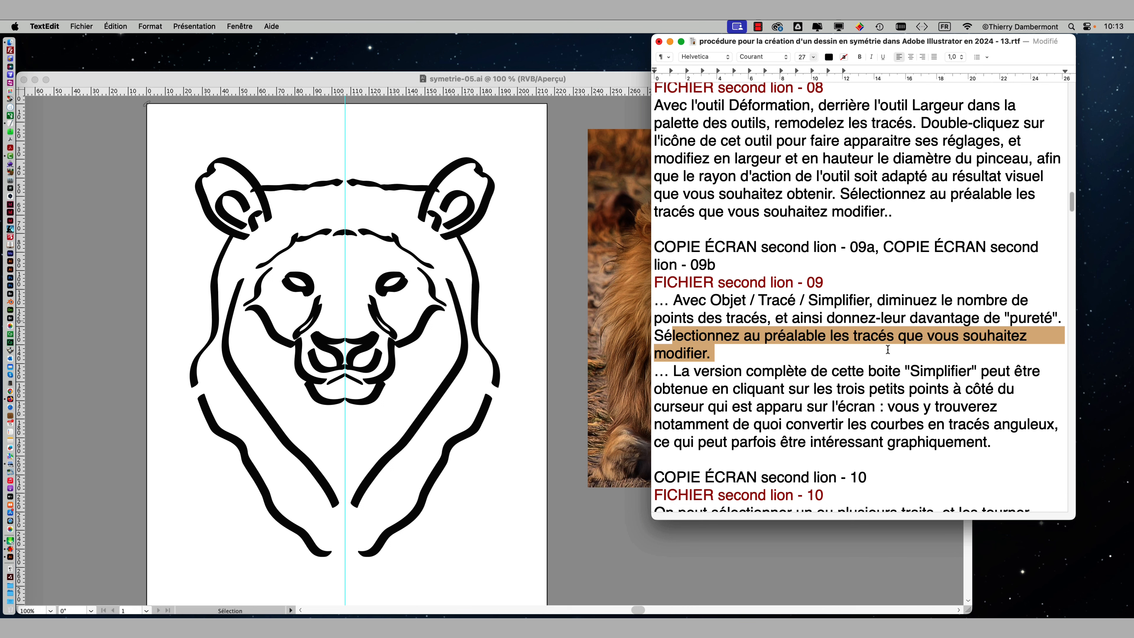
drag(702, 371, 1036, 378)
drag(708, 391, 1016, 391)
drag(708, 408, 962, 407)
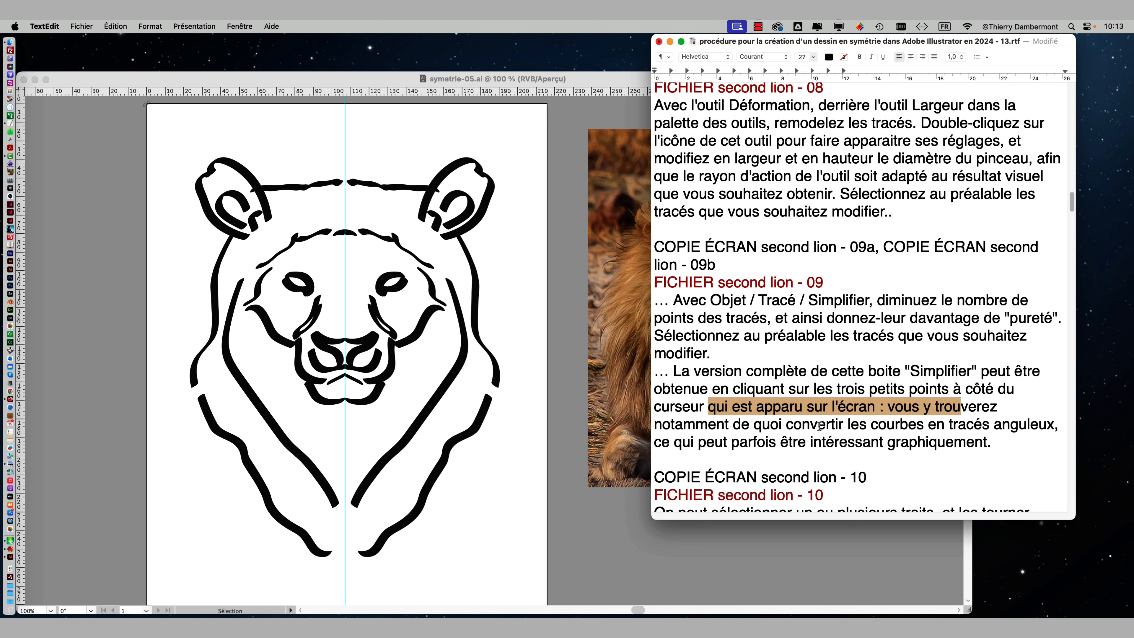
drag(778, 426, 1026, 430)
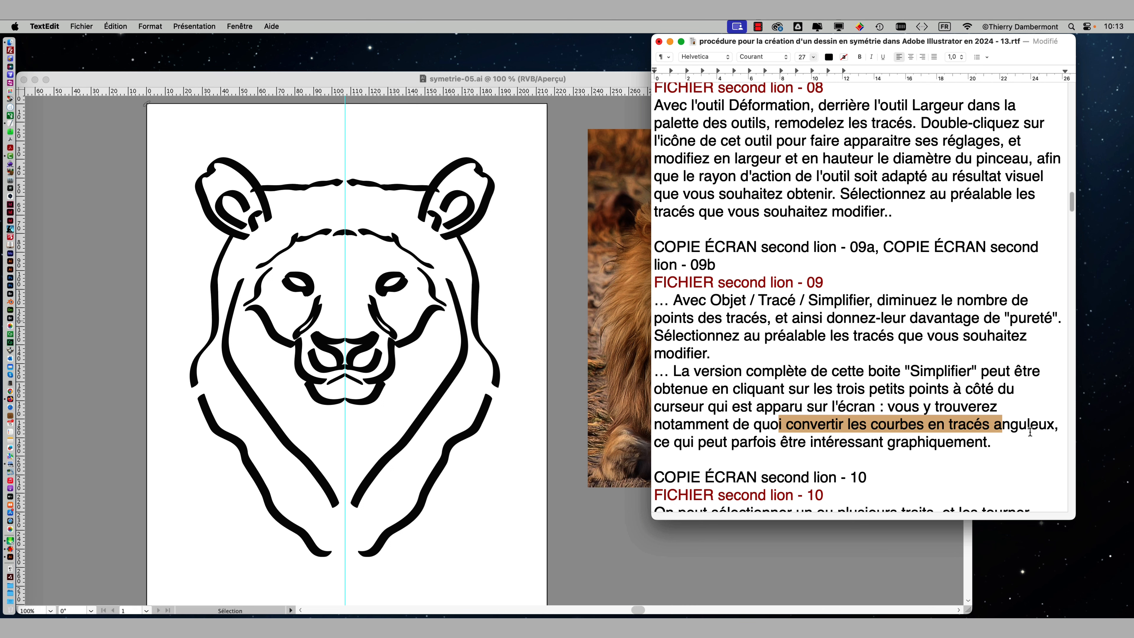
- Back in Illustrator, move the Couleur panel off the artboard and save the document as symetrie-06-ANGULEUX.ai with the default options
click(281, 78)
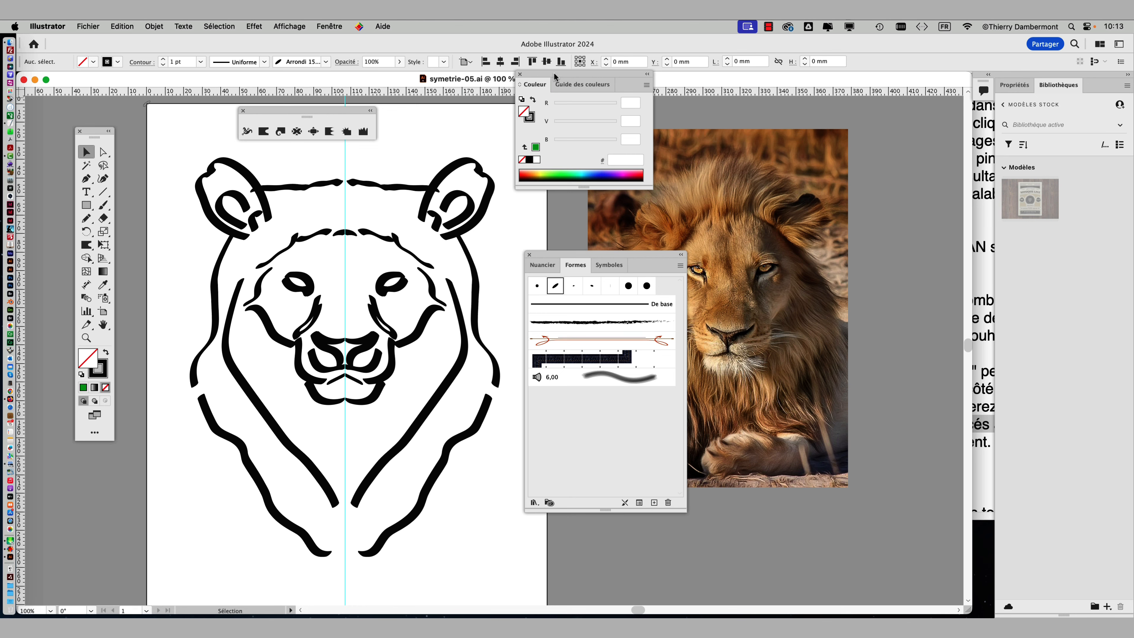
drag(555, 75, 610, 94)
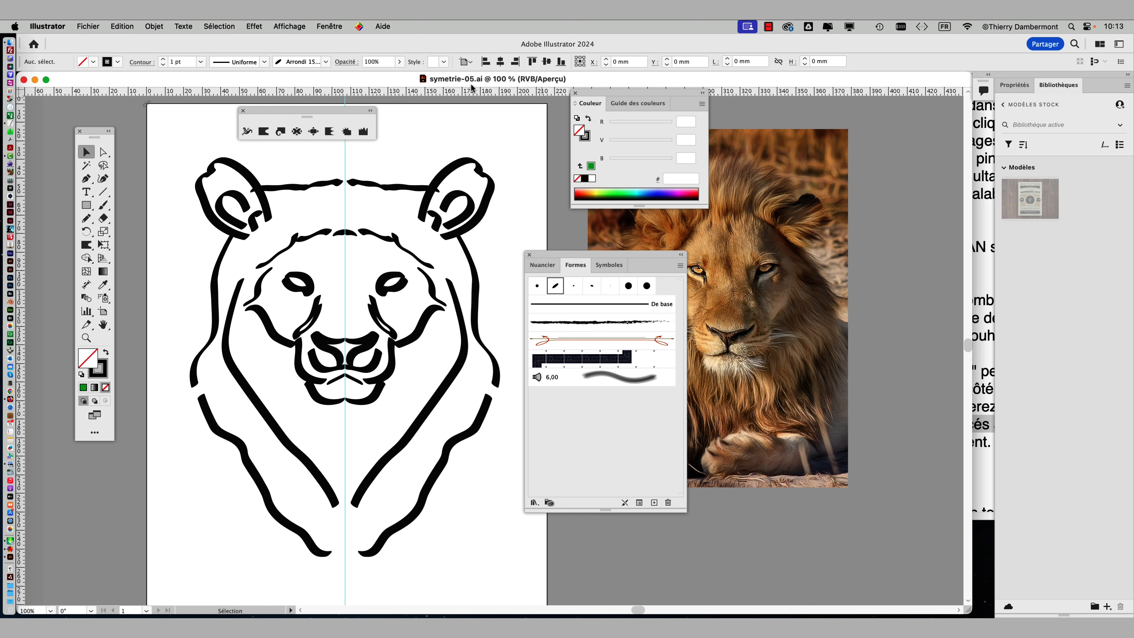
click(81, 25)
click(108, 146)
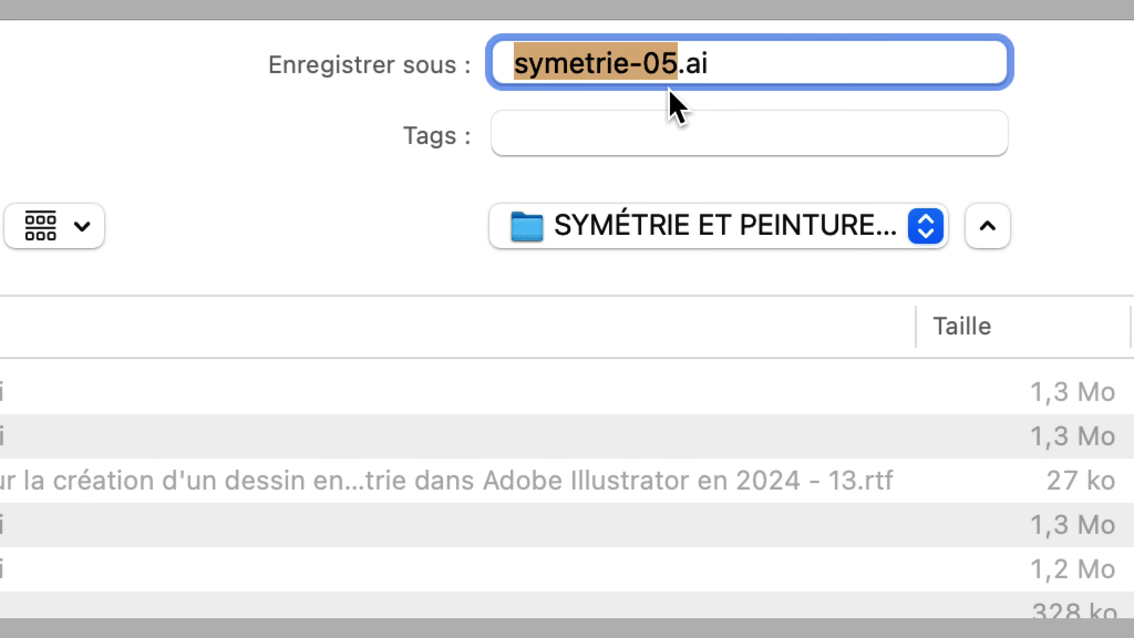
click(683, 82)
drag(670, 87, 664, 93)
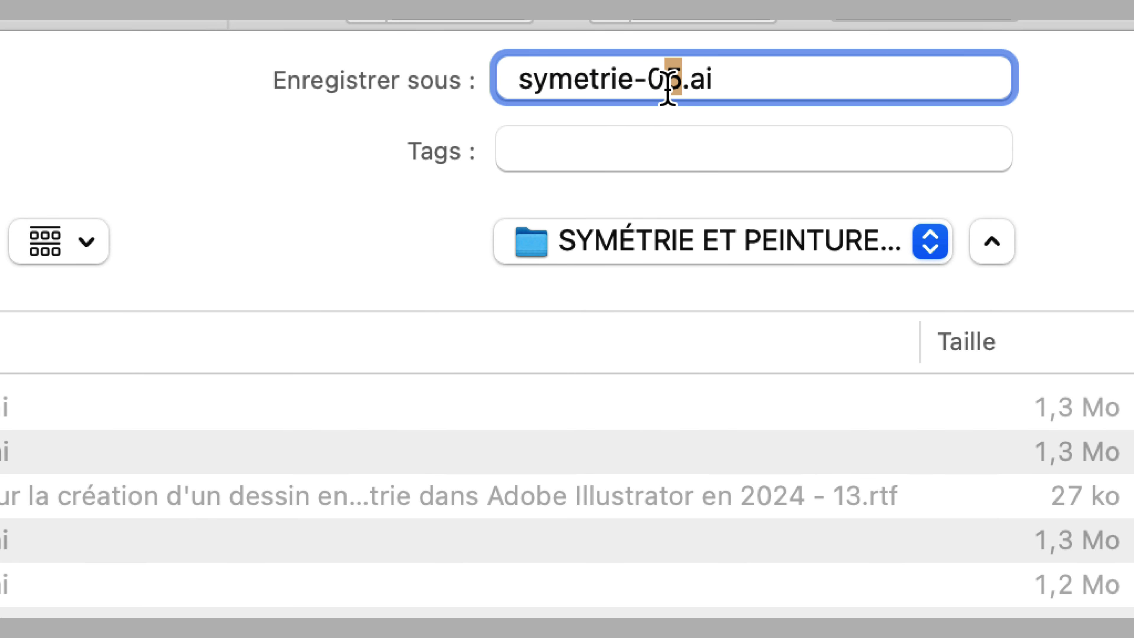
text(6-)
text(ANGULEU)
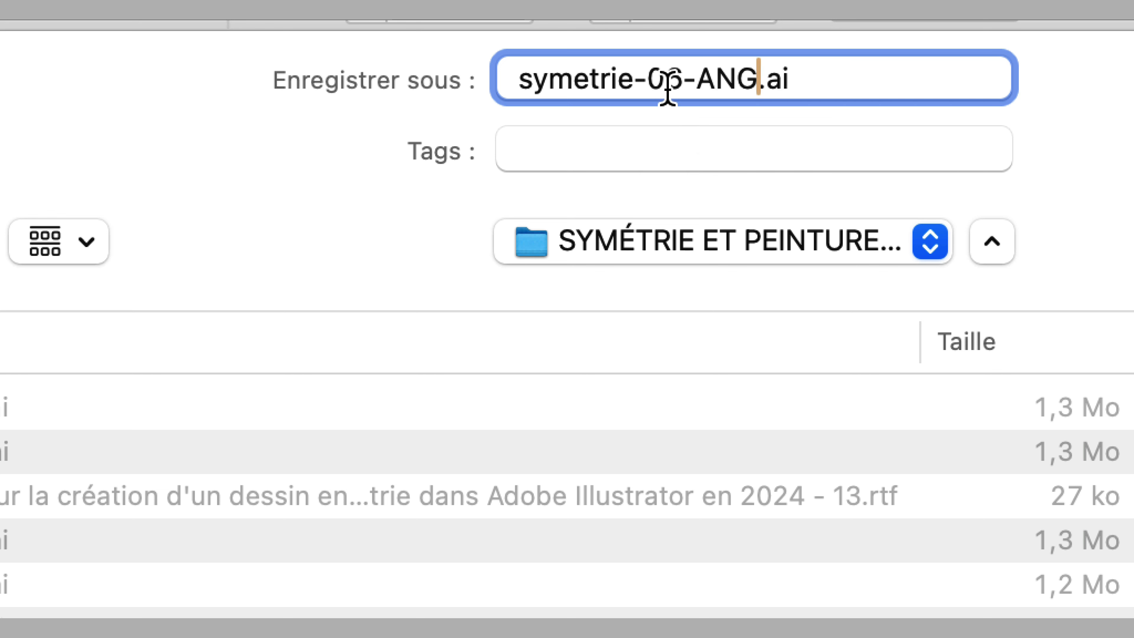
text(X)
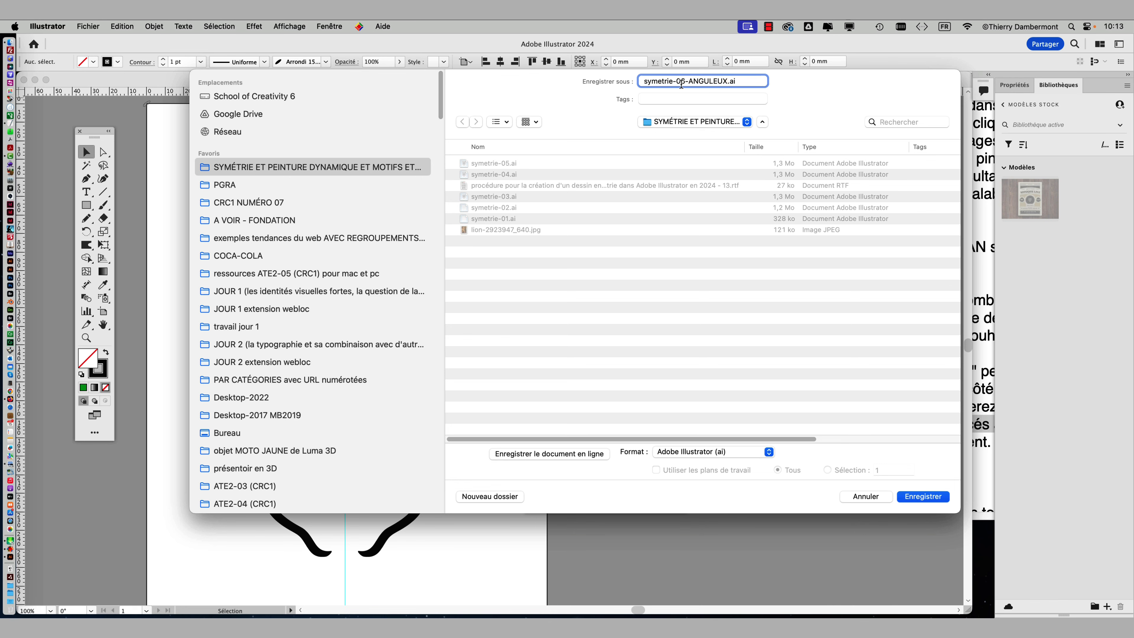
click(923, 495)
click(846, 461)
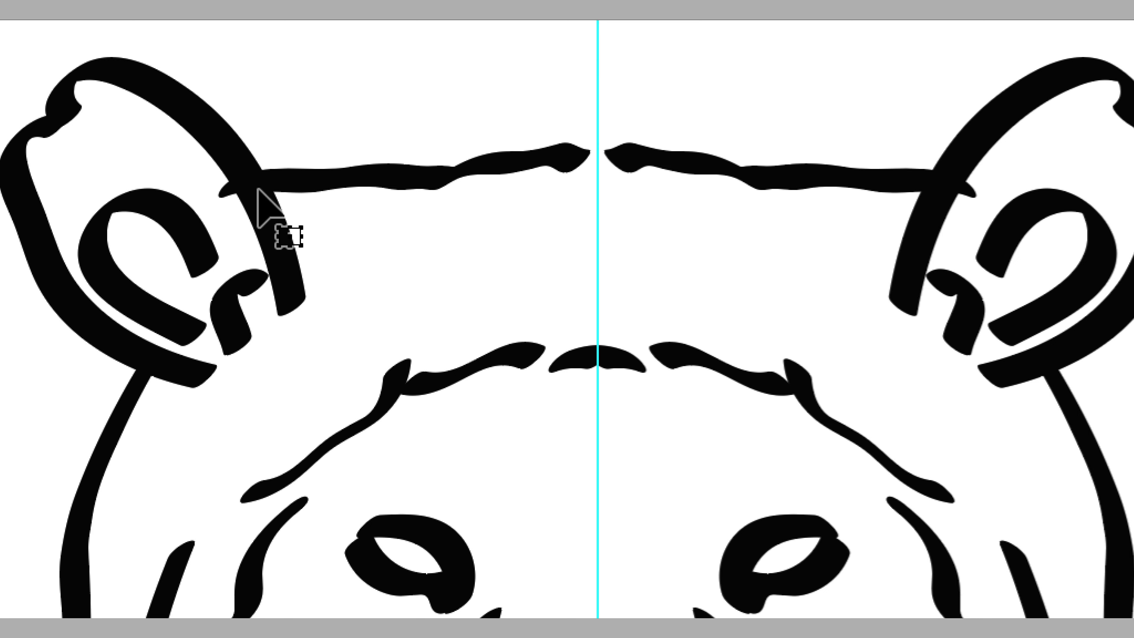
right_click(258, 190)
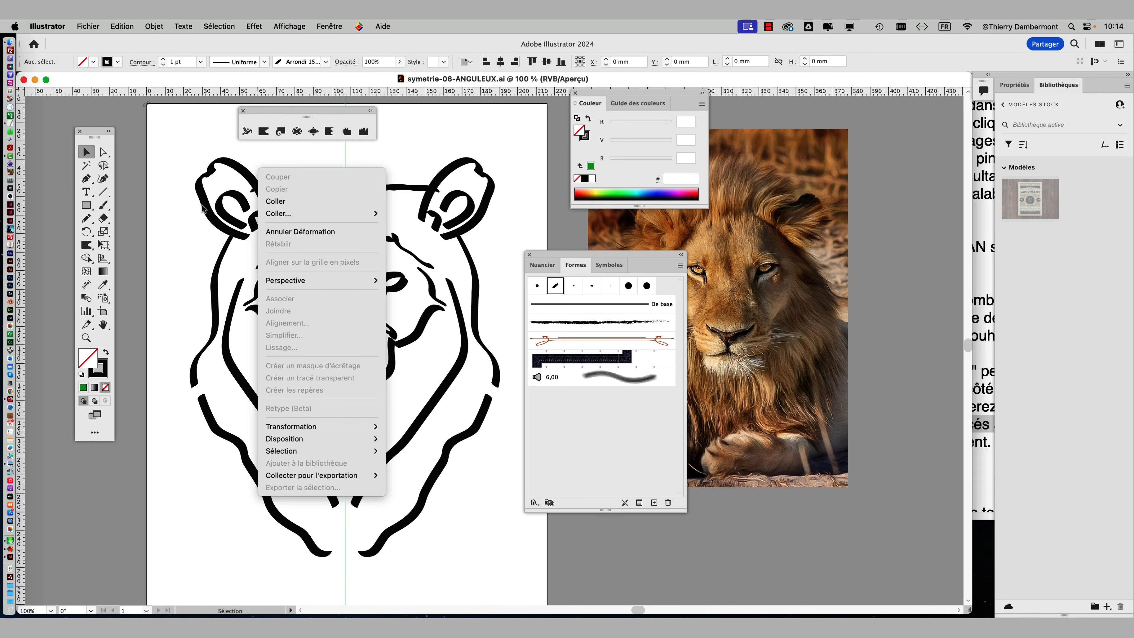
click(200, 205)
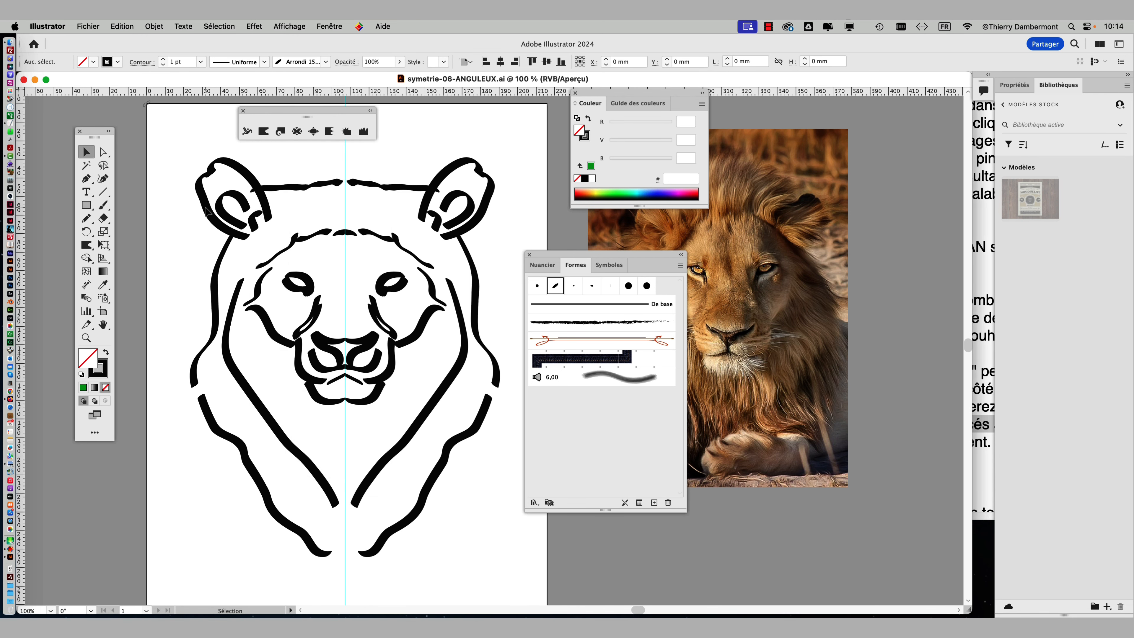
click(206, 208)
right_click(207, 207)
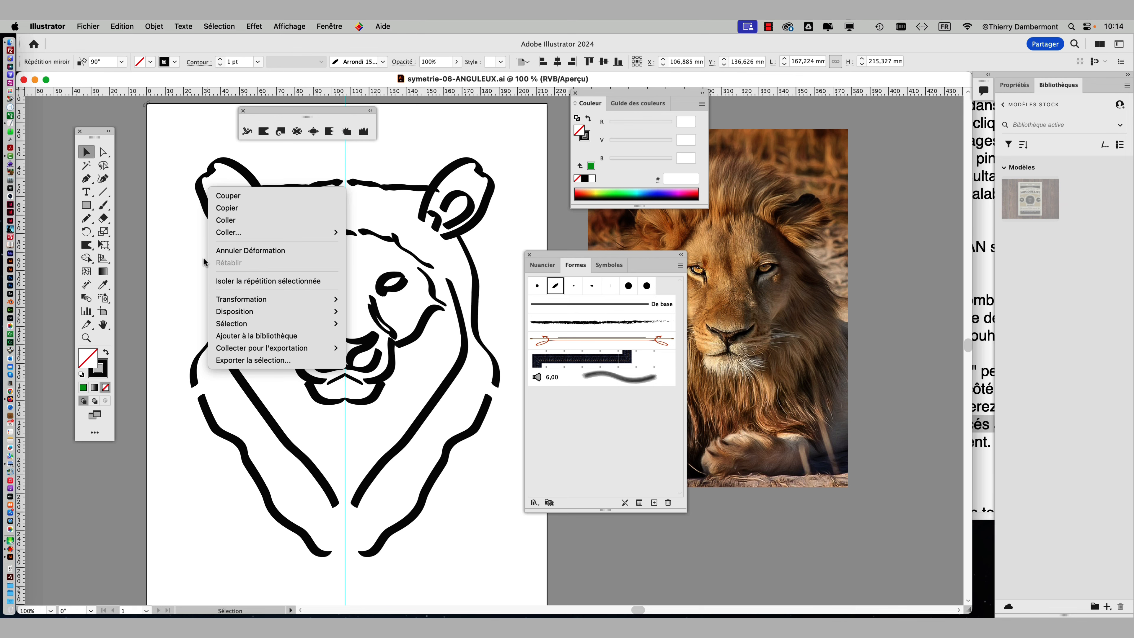
click(199, 213)
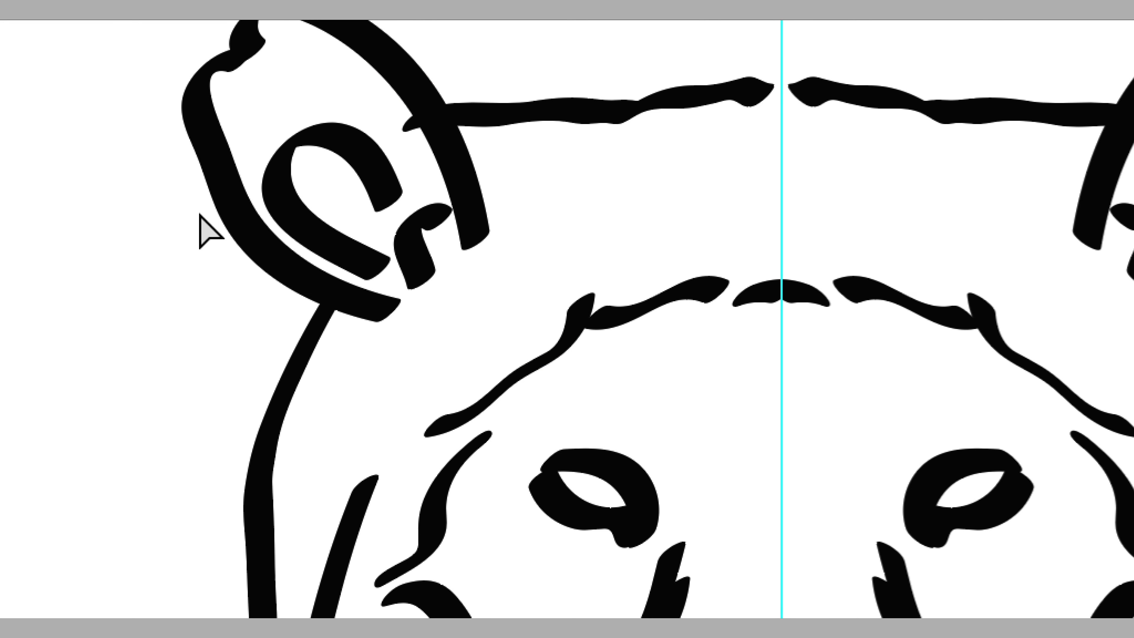
- Select the lion's mirror repeat in outline display, isolate it for editing, and return to the preview display
key(ctrl+y)
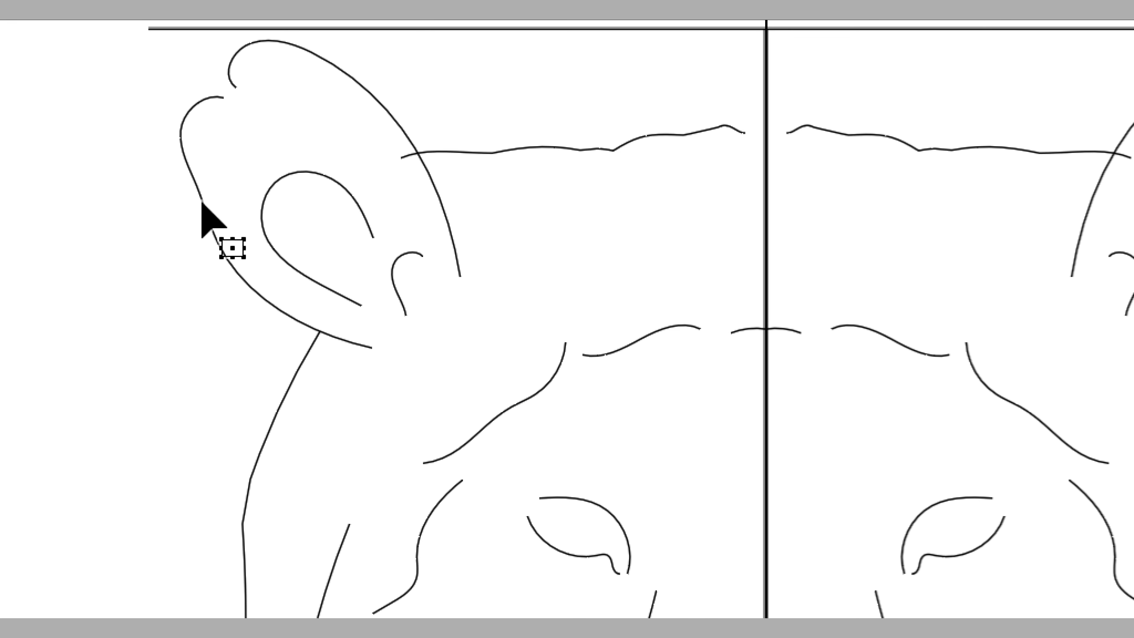
right_click(202, 203)
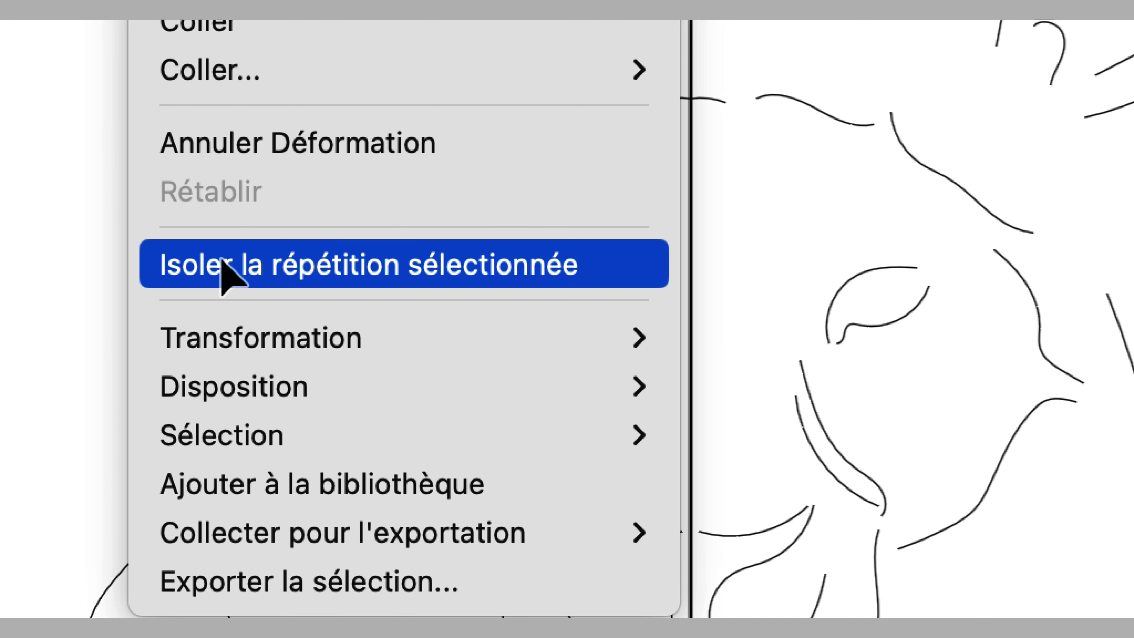
click(223, 265)
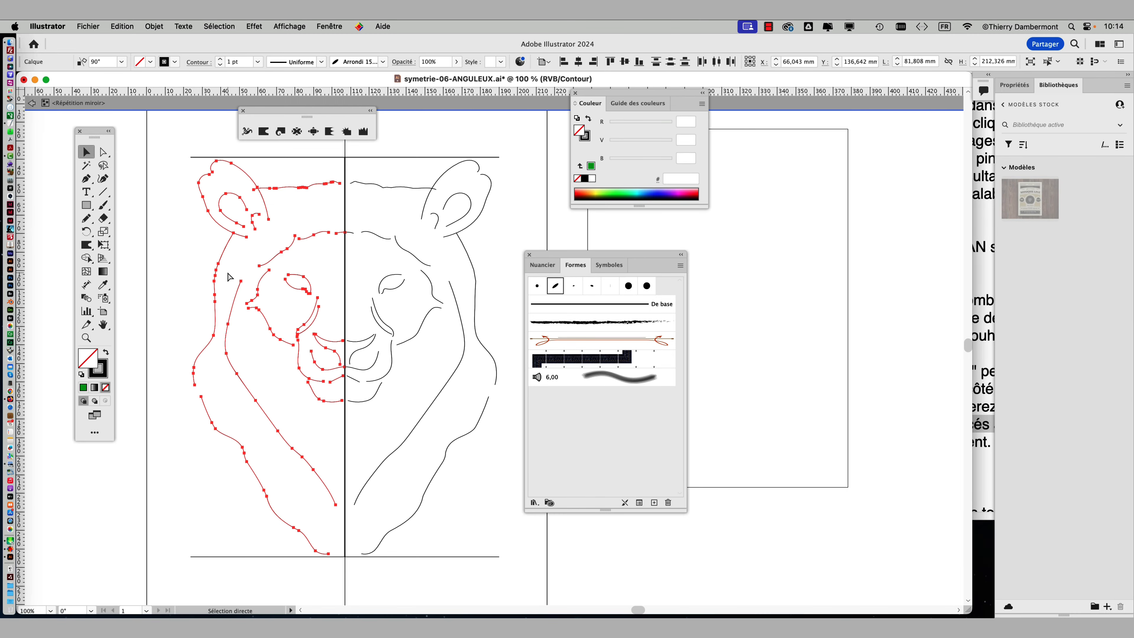
key(super+y)
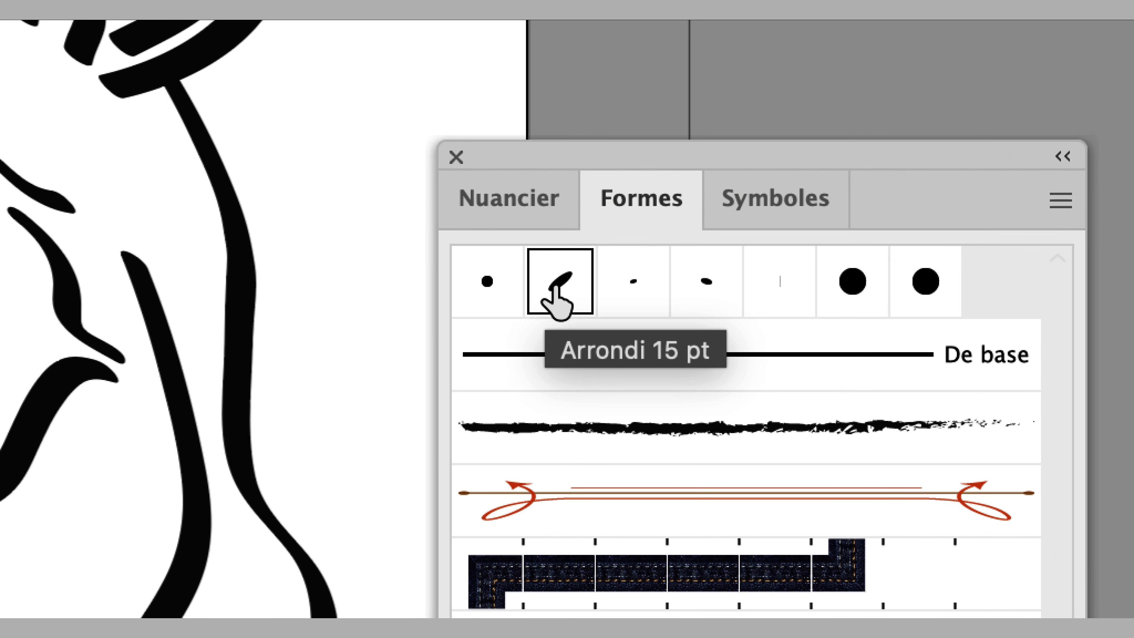
- Set the calligraphic brush Arrondi 15 pt to a size of 8 pt and apply the change to the existing strokes
double_click(553, 292)
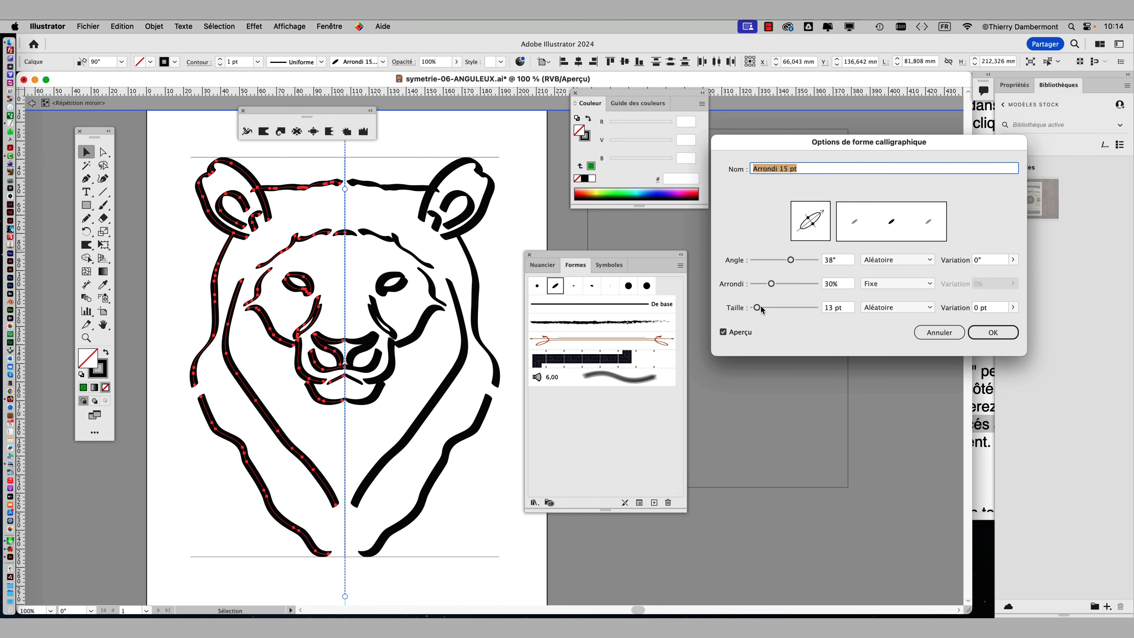
drag(745, 311, 736, 311)
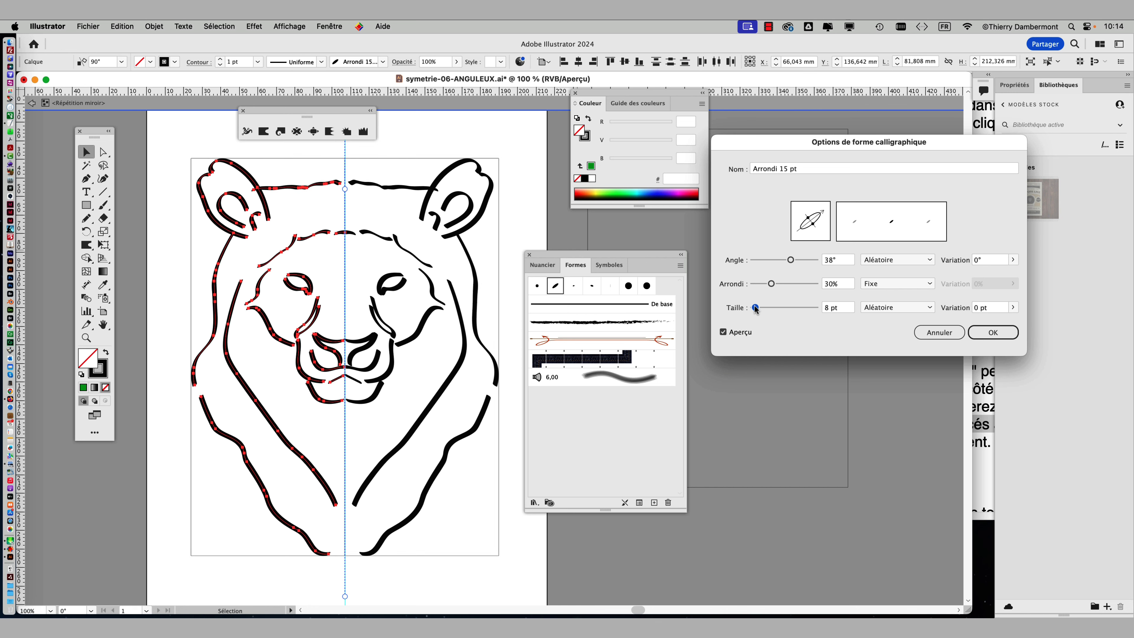
click(993, 332)
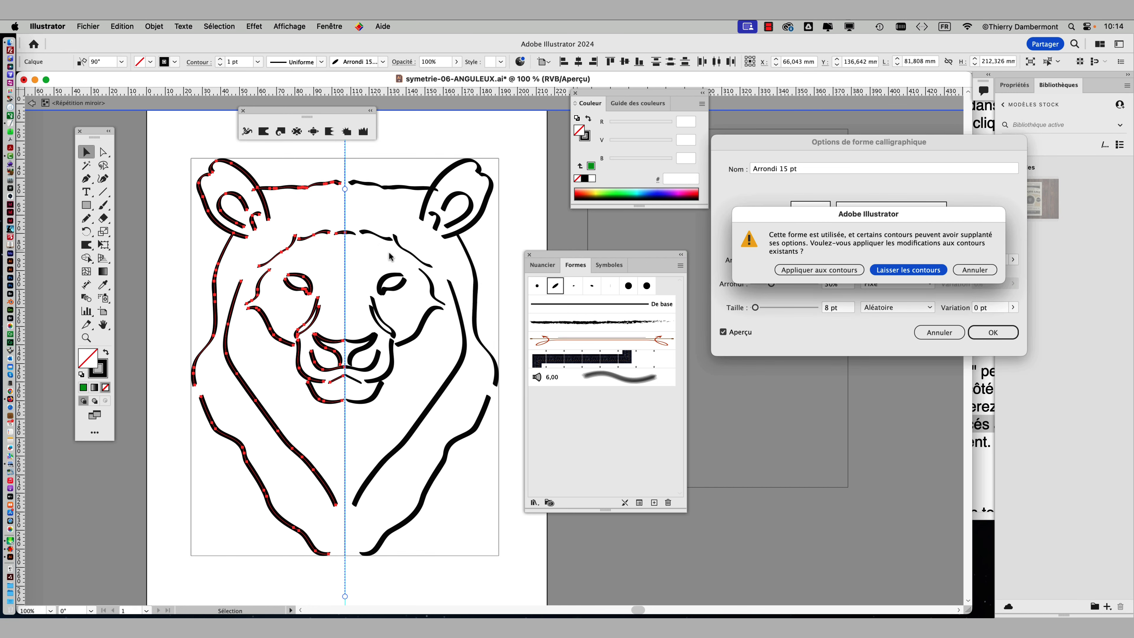
click(805, 273)
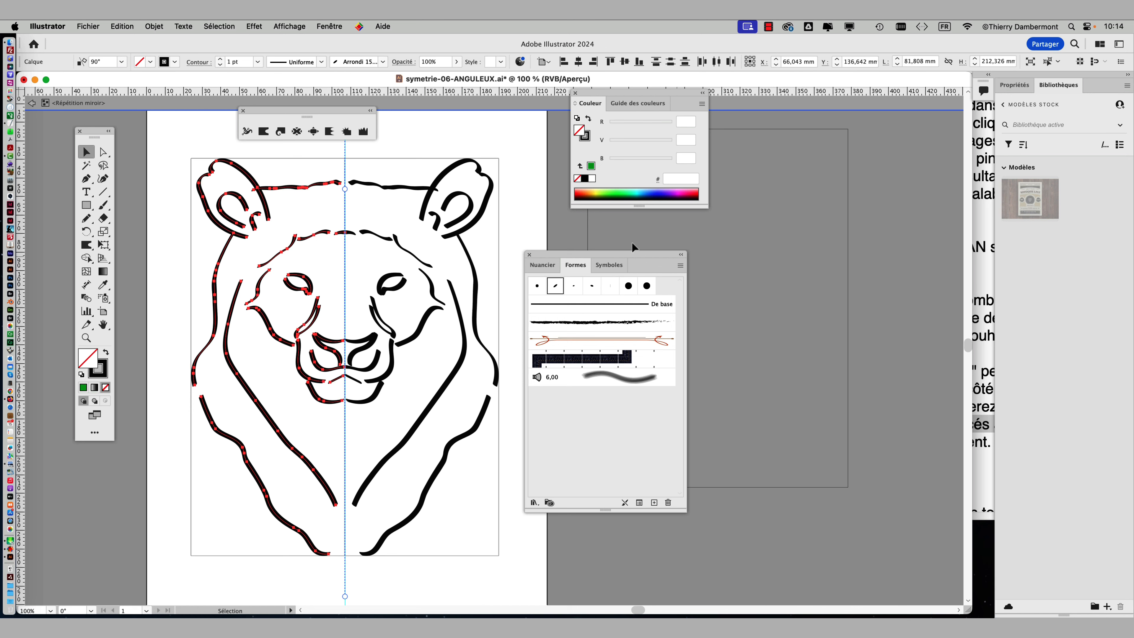
- Start Simplifier on the lion's isolated strokes and move the Formes panel clear of its options bar
click(154, 26)
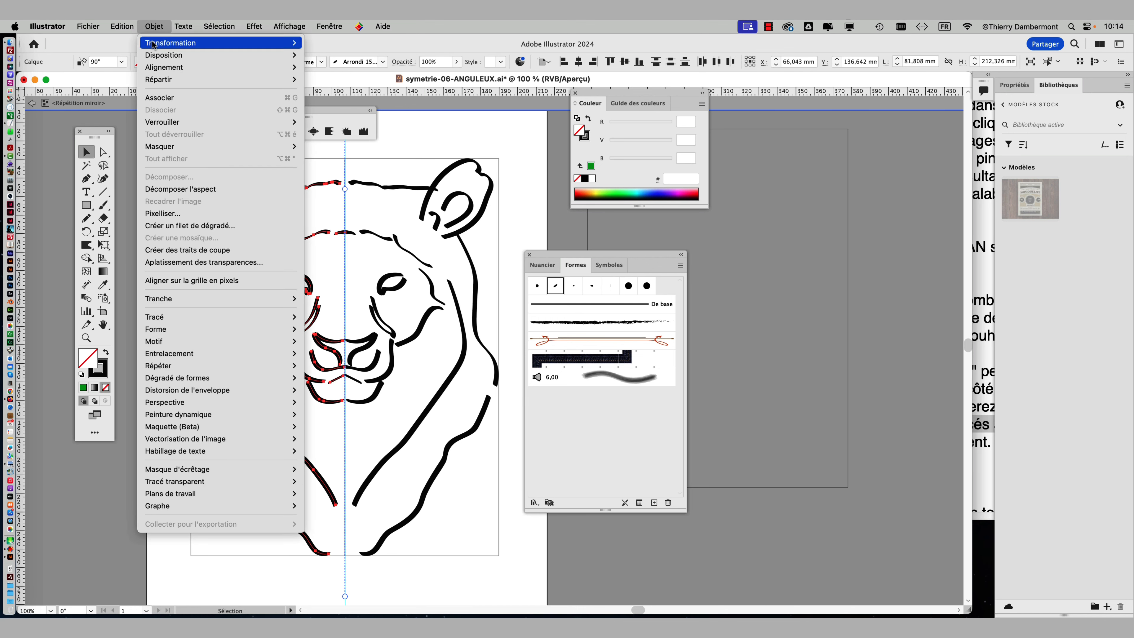
mouse_move(172, 318)
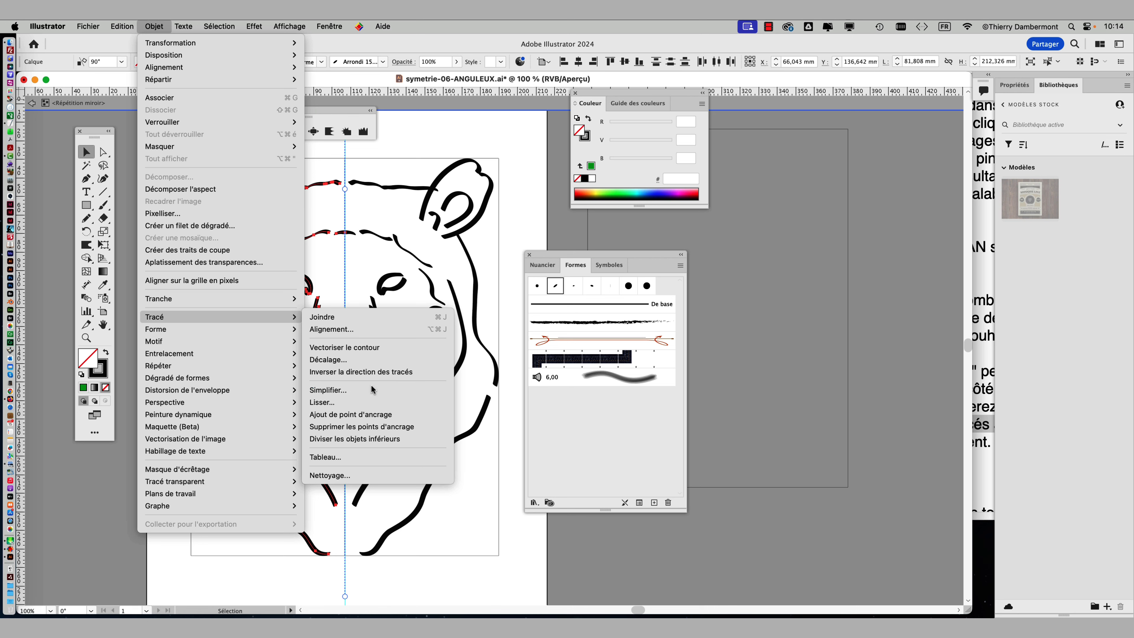
click(374, 49)
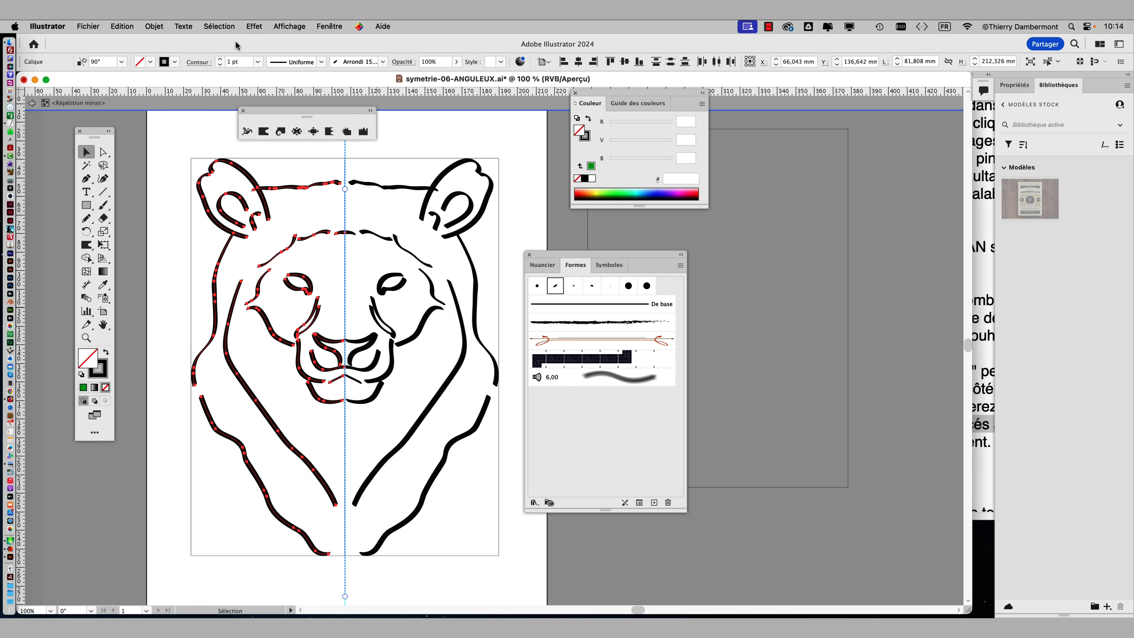
click(154, 27)
mouse_move(166, 316)
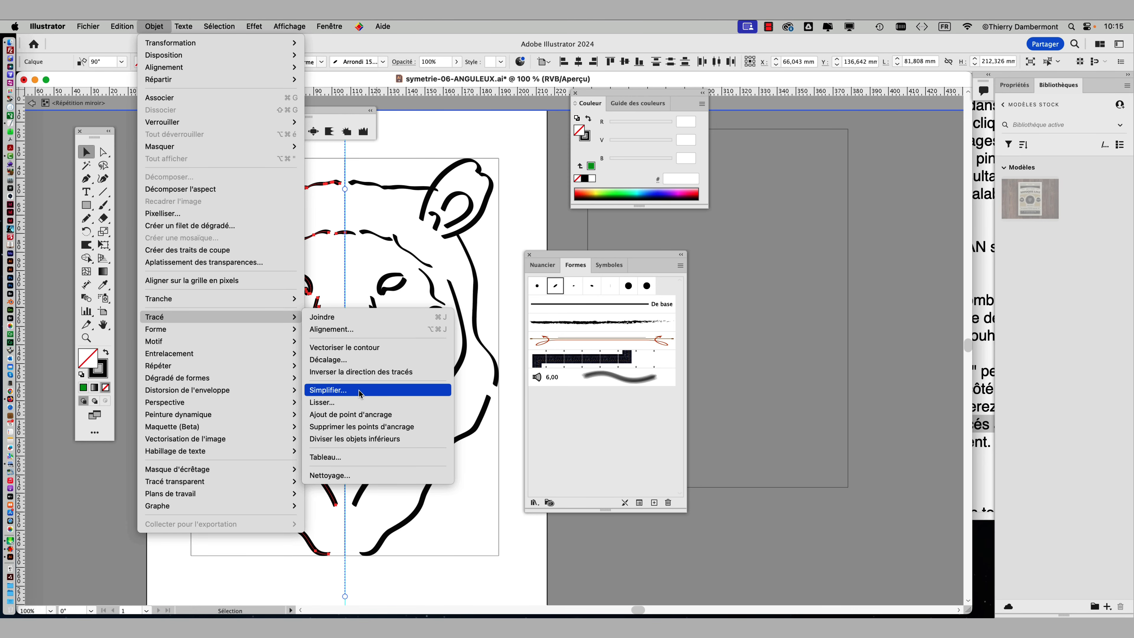
click(328, 391)
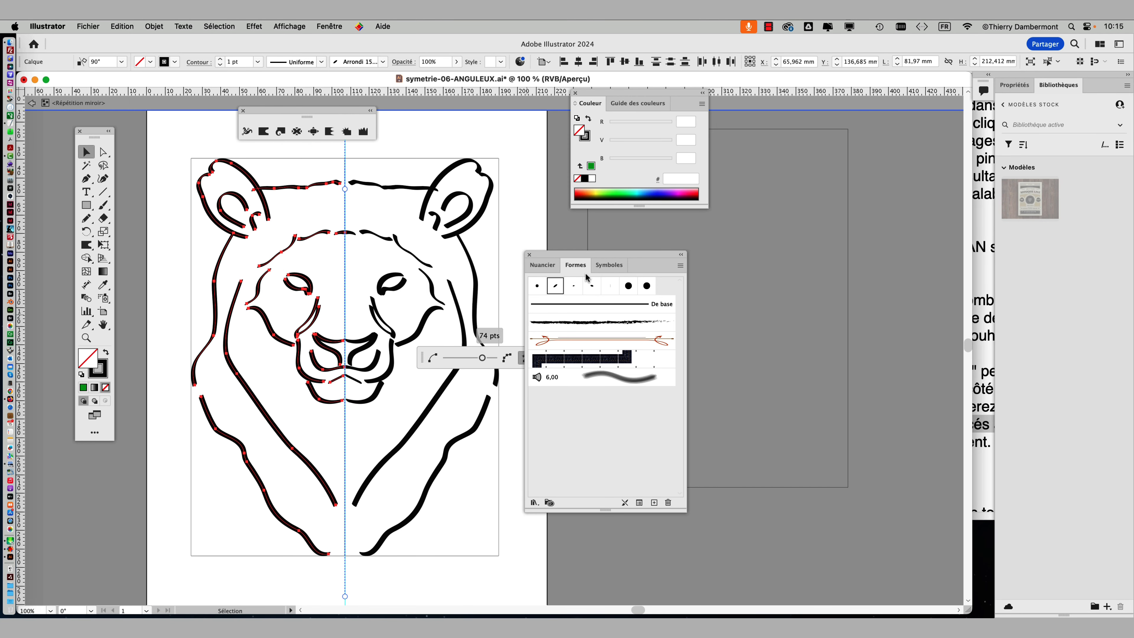
drag(562, 263, 721, 270)
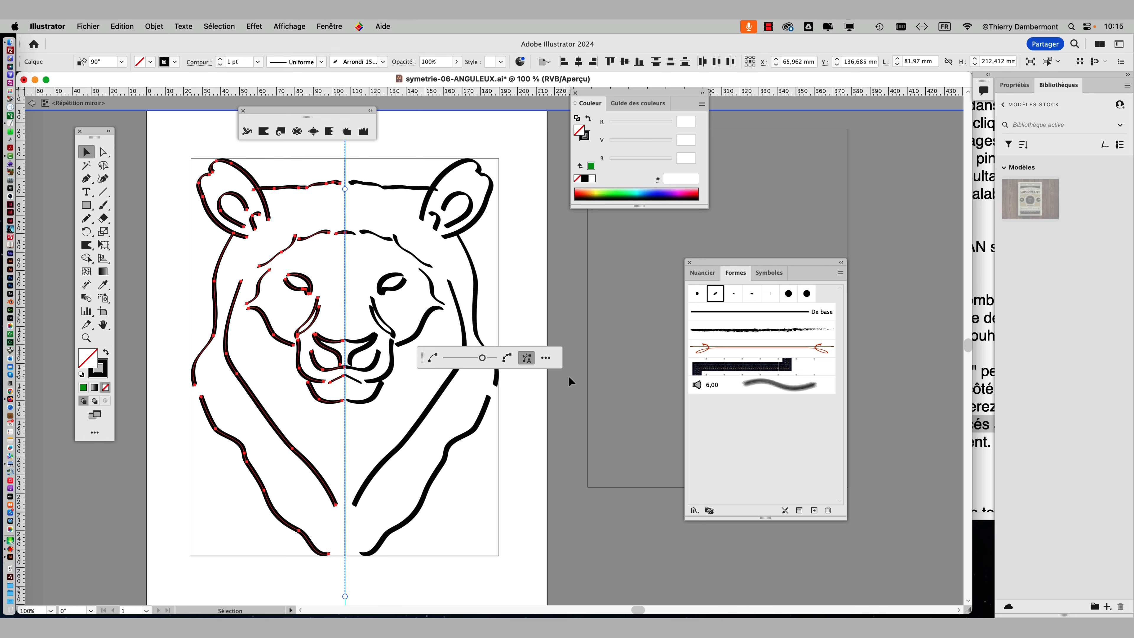
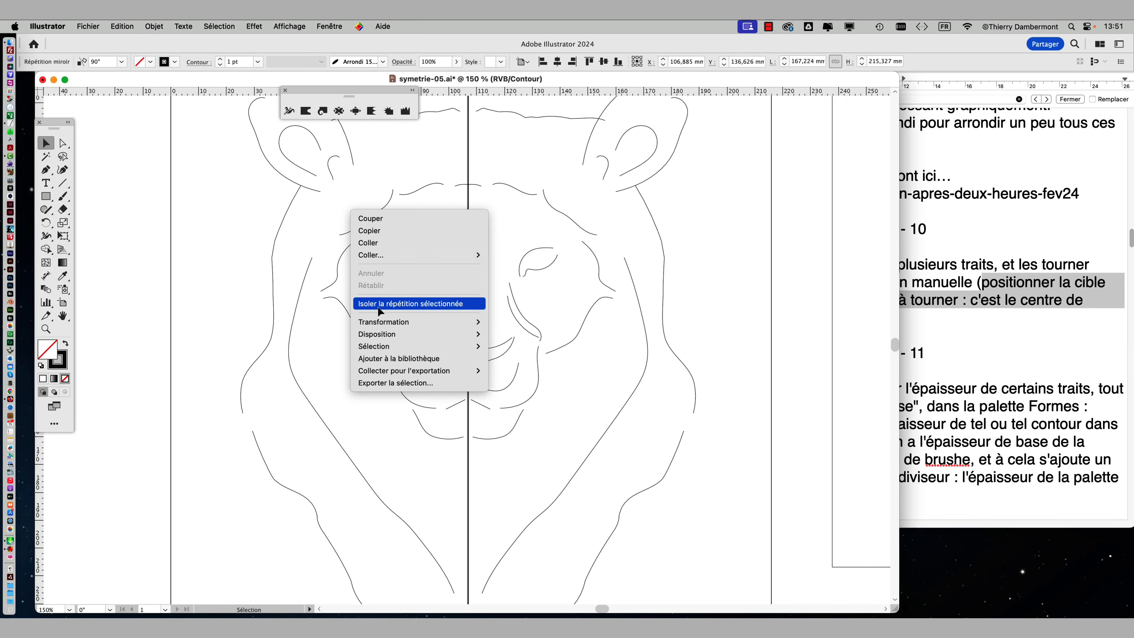
- In symetrie-05.ai, isolate the lion's mirror repeat and switch from outline to preview display
click(379, 308)
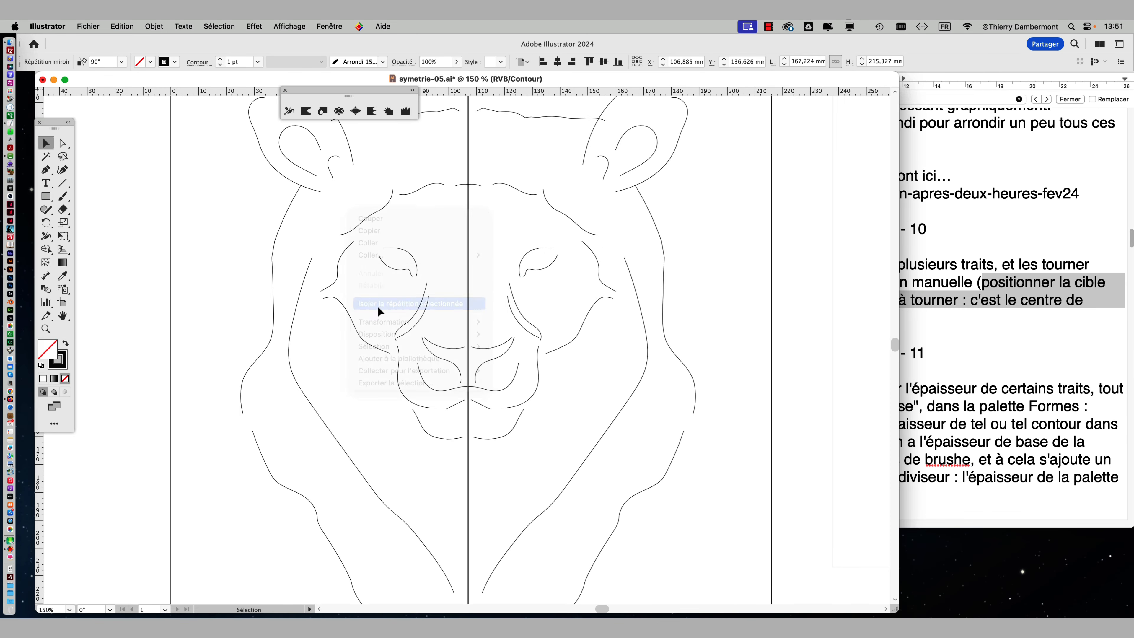
scroll(379, 311, down, 1)
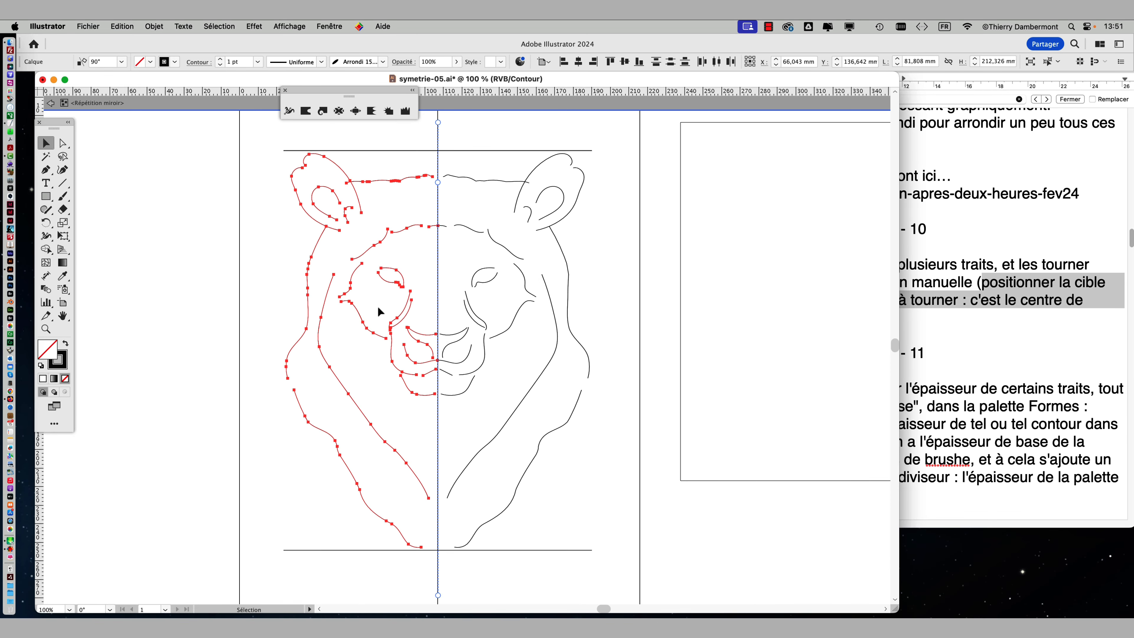
key(a)
key(super+y)
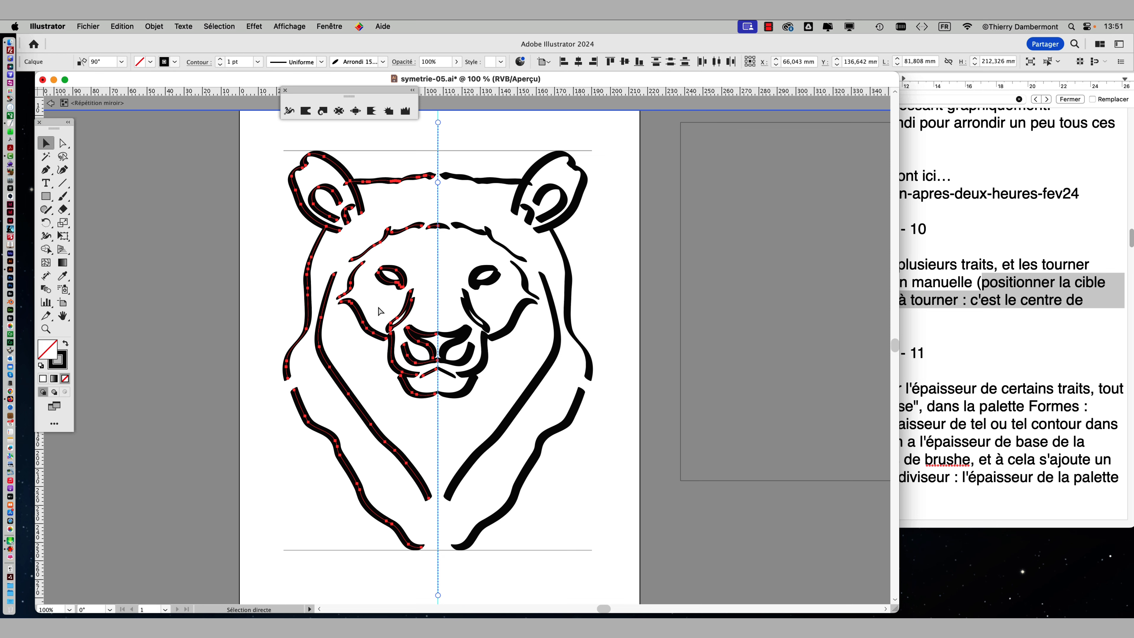
key(v)
scroll(379, 311, down, 1)
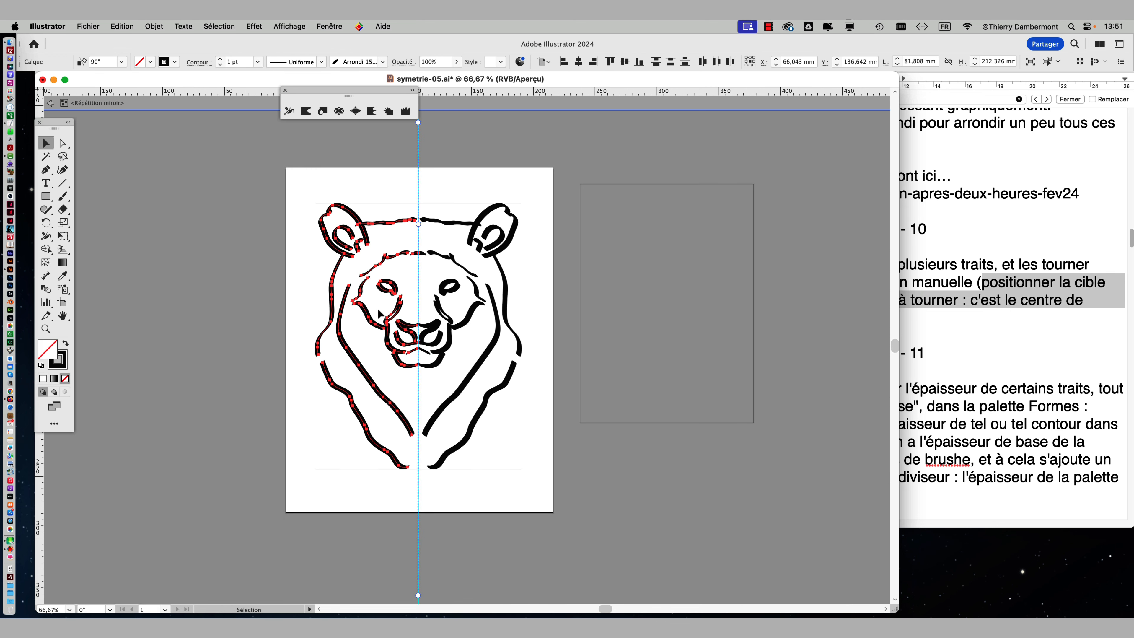
scroll(377, 308, up, 1)
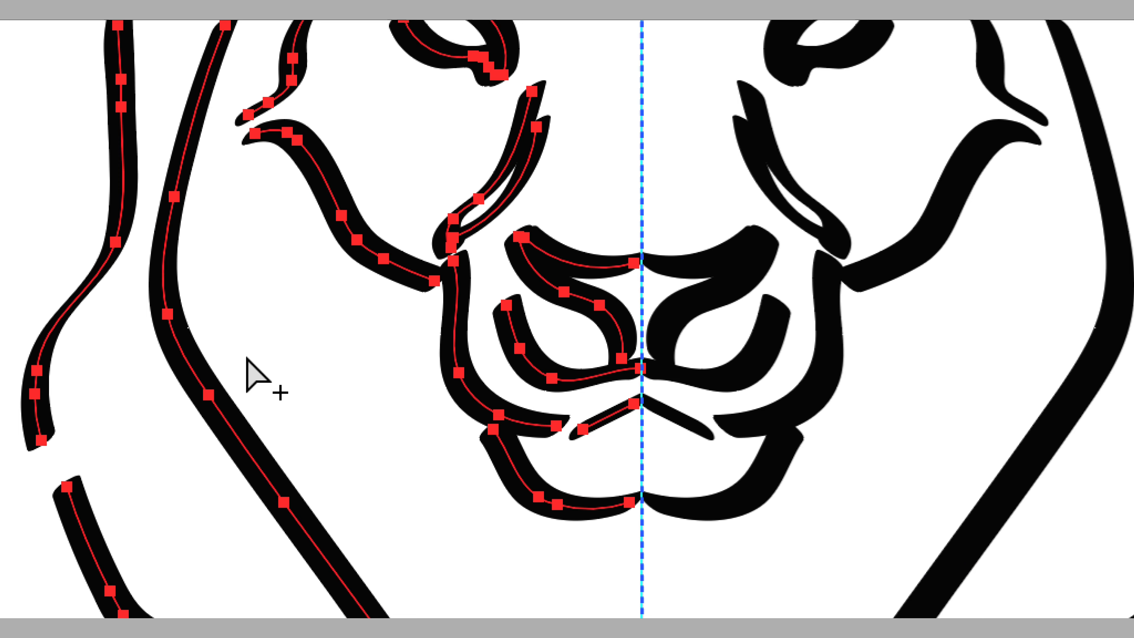
- Deselect the strokes, compare the Sélection directe and Sélection directe progressive tools, and return to the Selection tool with the left inner mane stroke selected
click(248, 362)
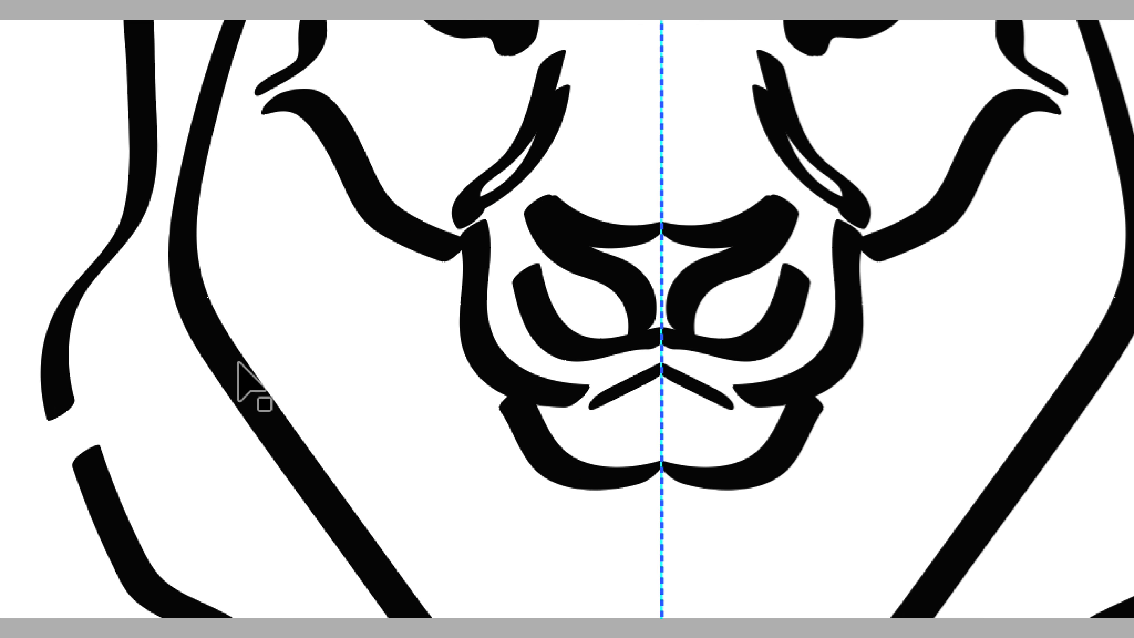
click(218, 413)
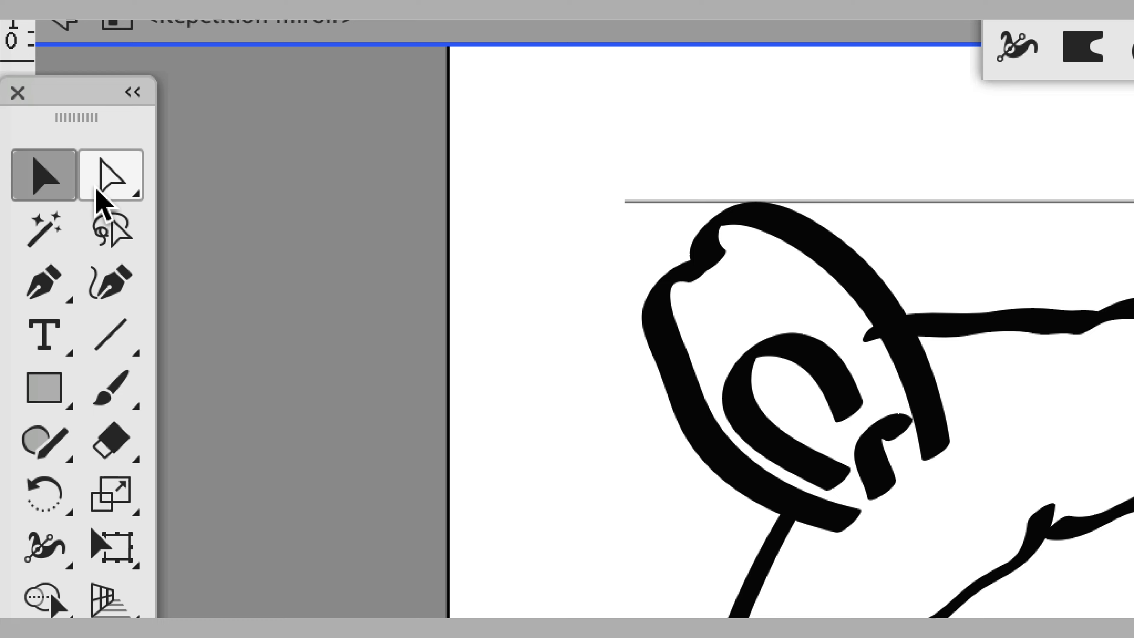
click(79, 237)
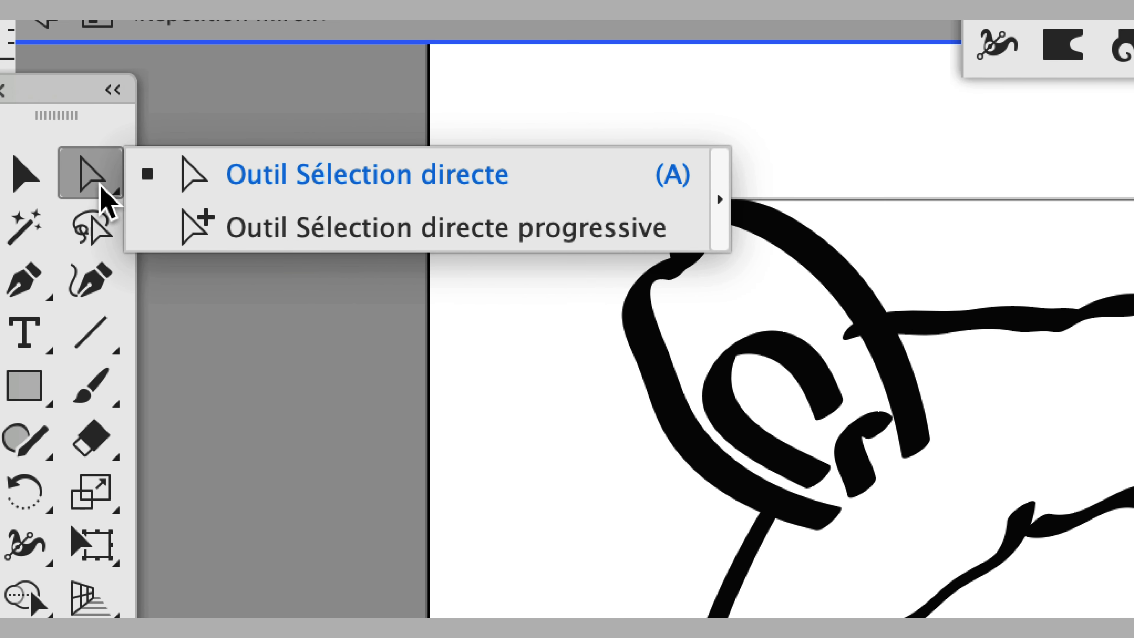
click(100, 187)
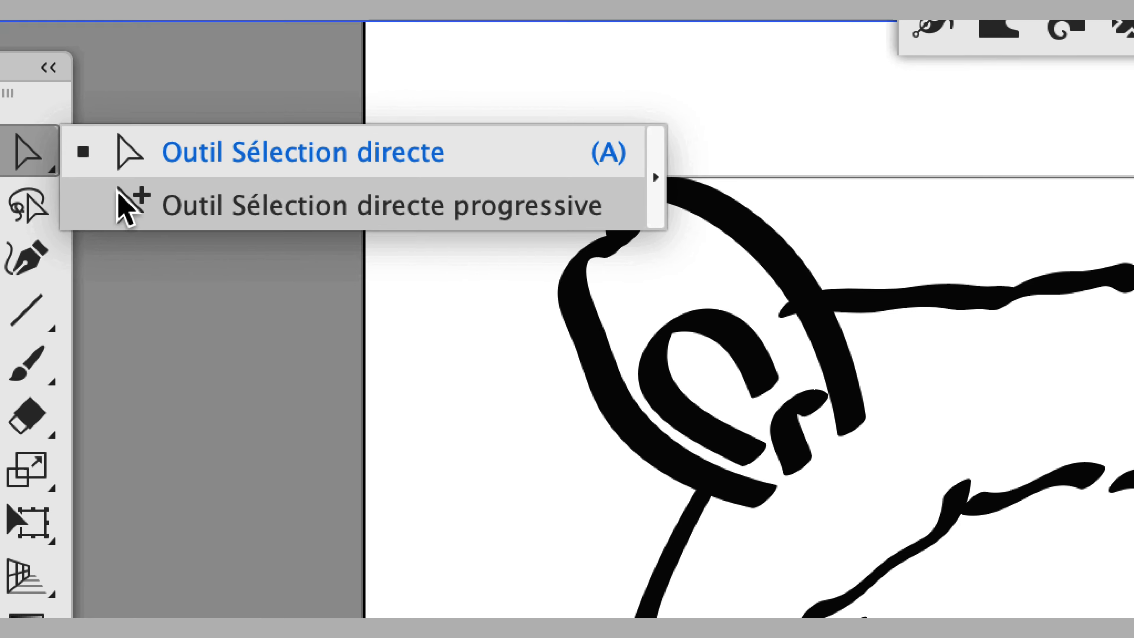
click(119, 201)
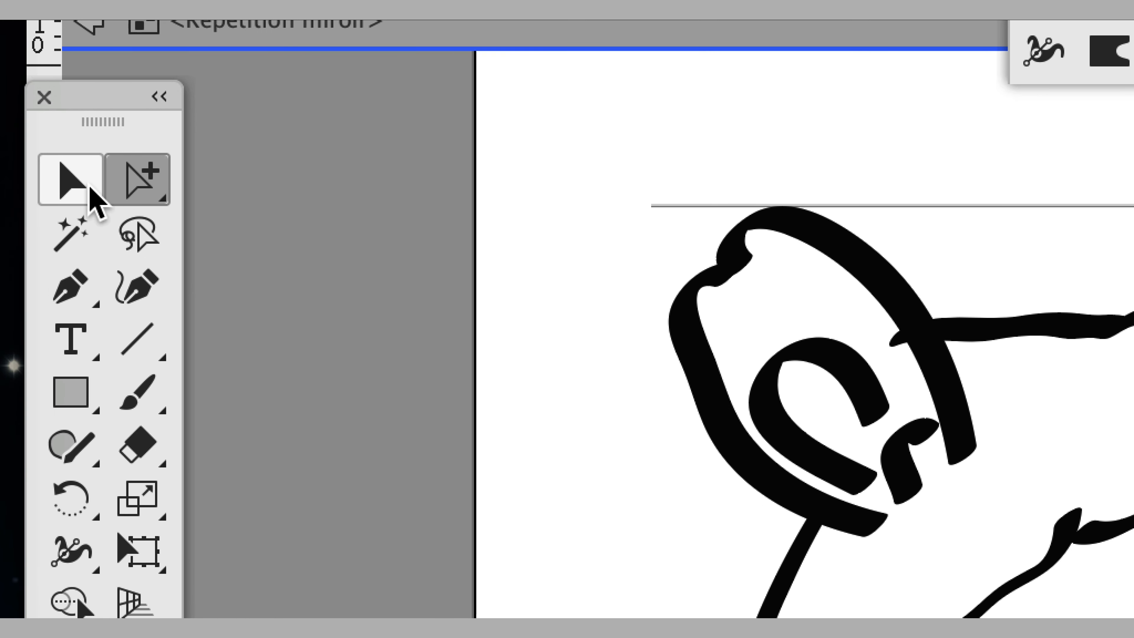
click(88, 186)
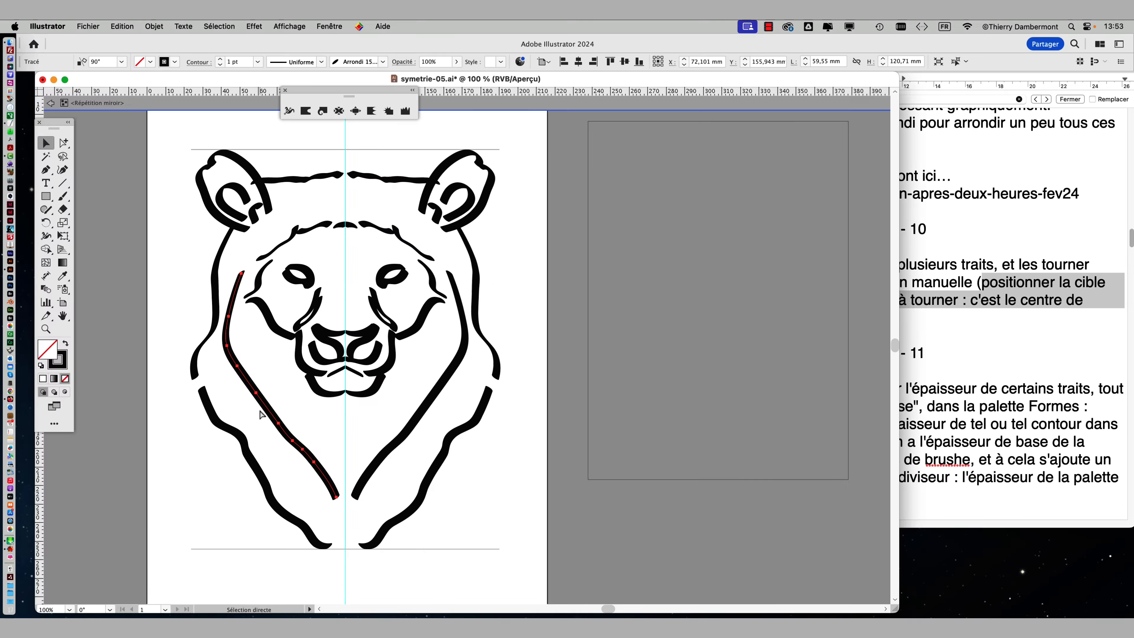
- Move the tools panel beside the lion, activate Transformation manuelle for the selected inner mane stroke, and look through the full tool list
scroll(261, 399, down, 1)
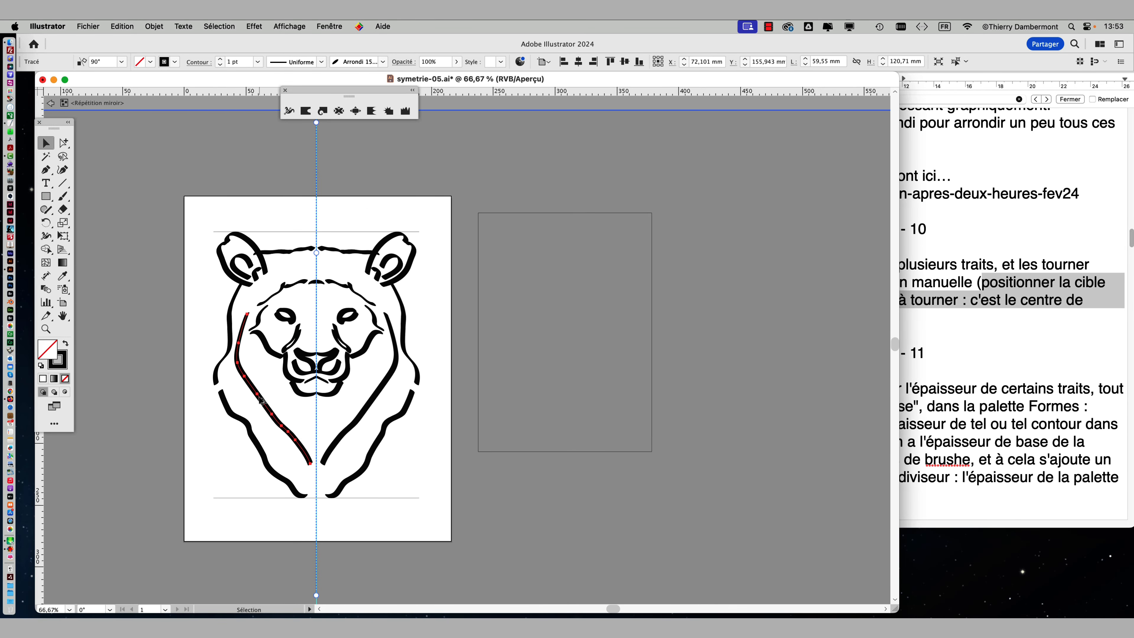
drag(298, 380, 338, 300)
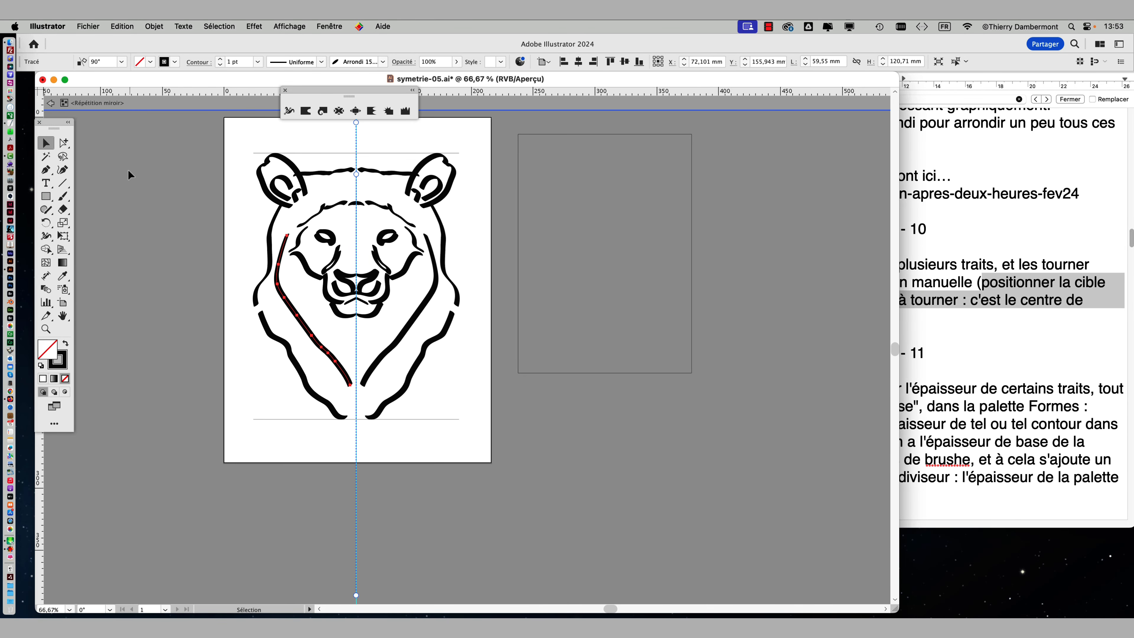
drag(49, 120, 205, 134)
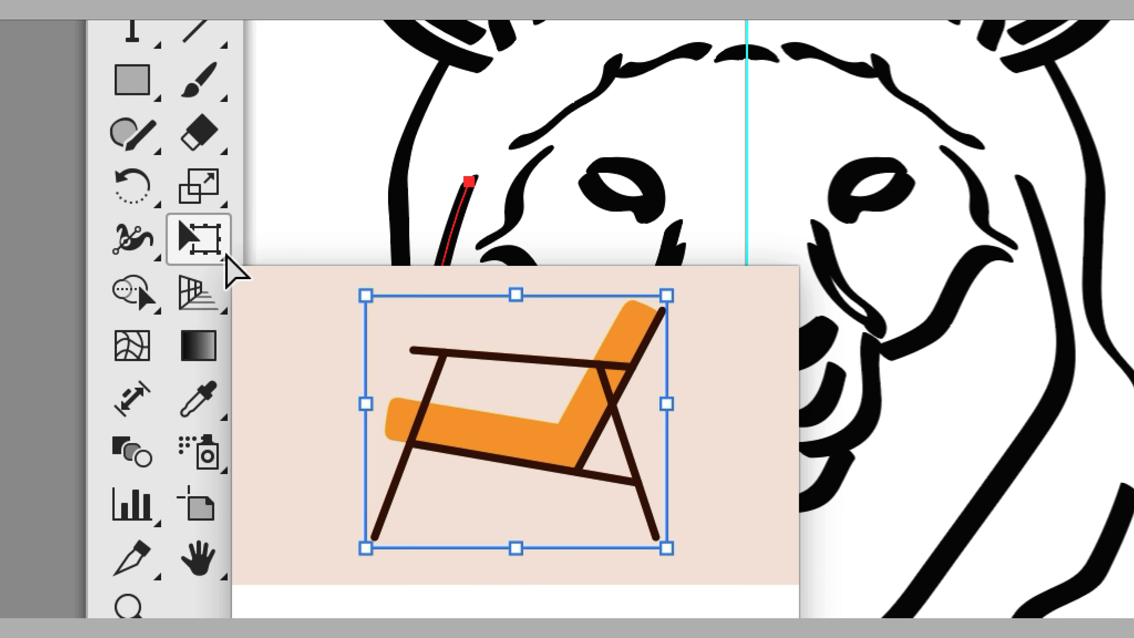
click(226, 255)
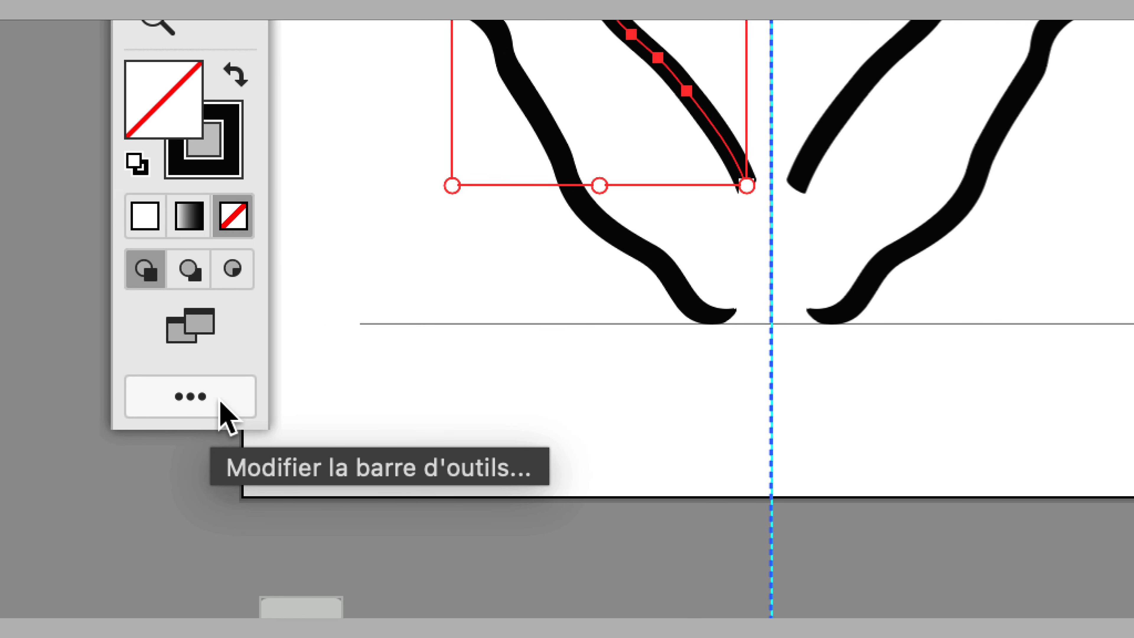
click(220, 401)
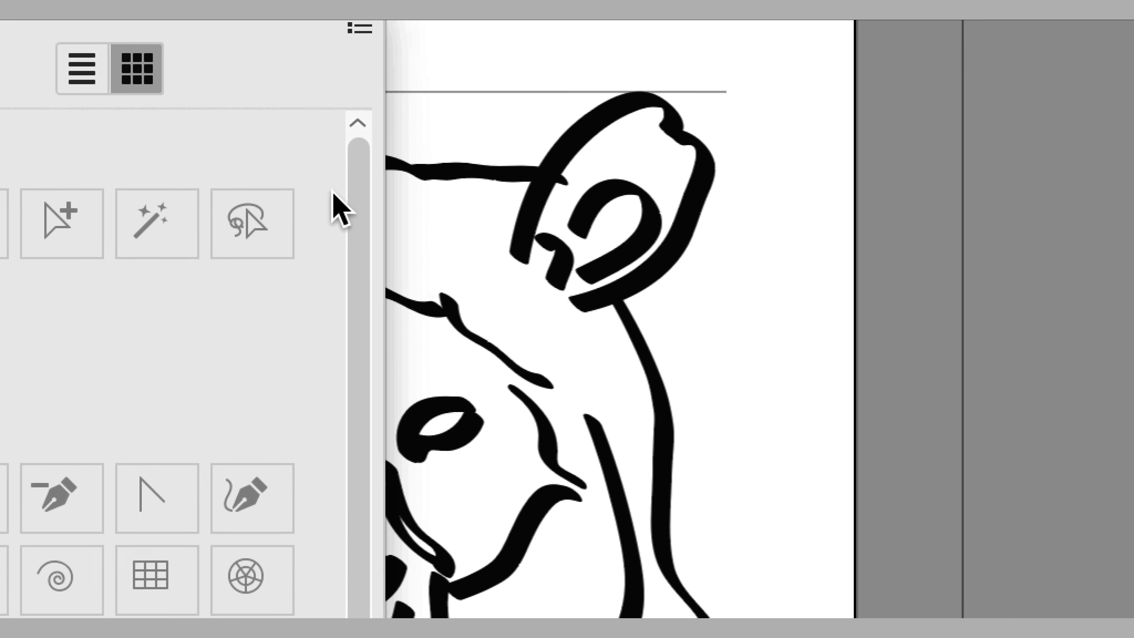
click(360, 28)
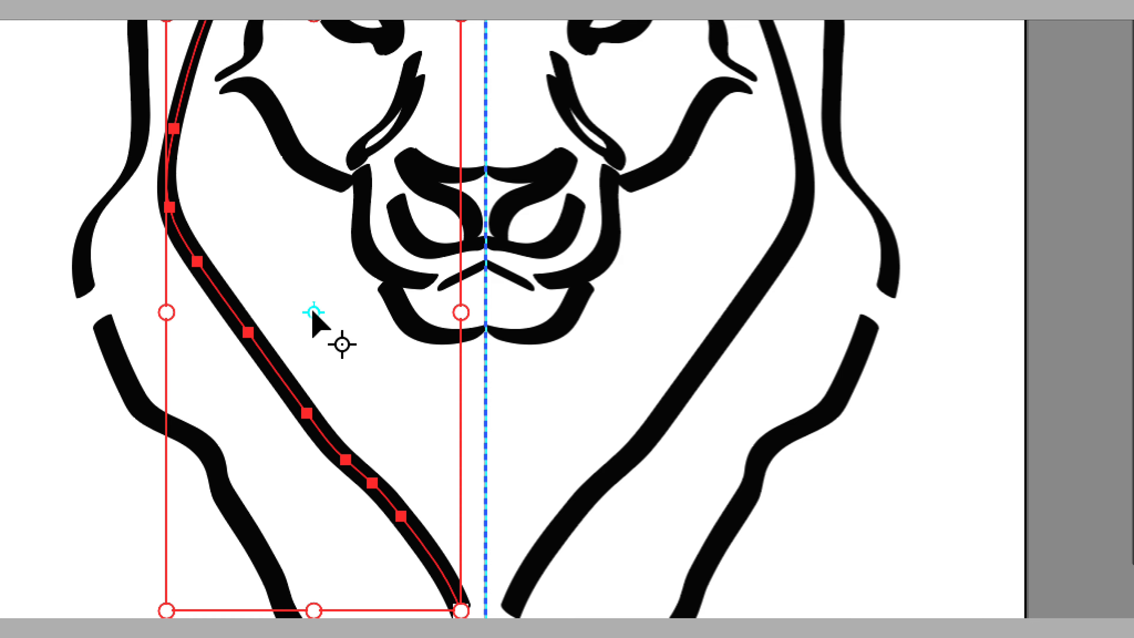
- Rotate the left inner mane stroke outward about its lower end, and select the outer stroke running down from the ear
drag(314, 313, 445, 573)
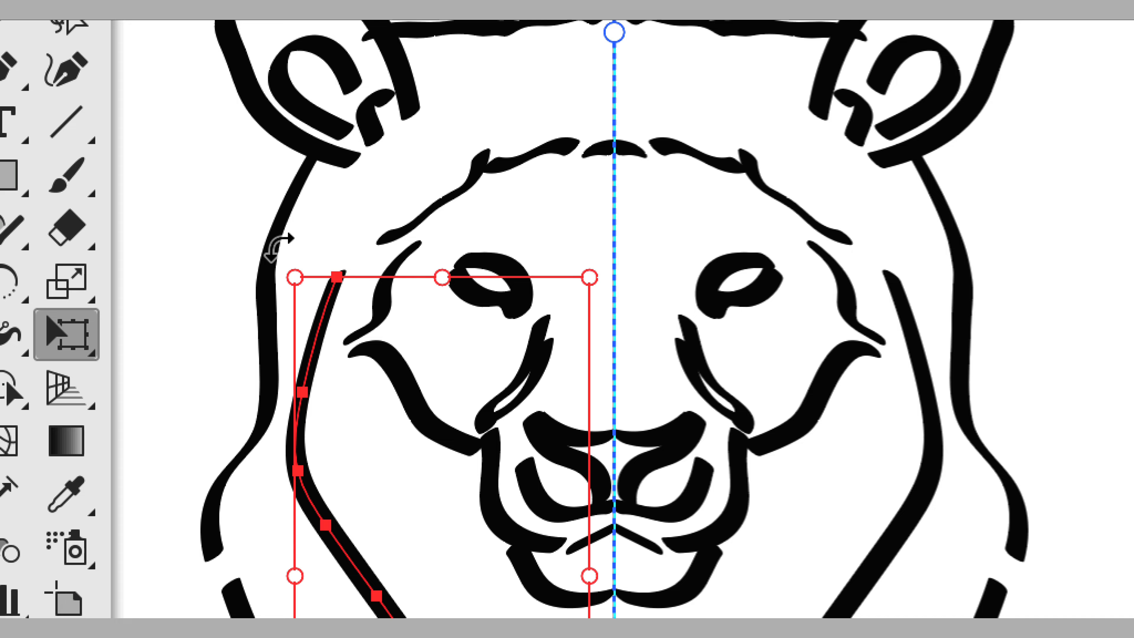
drag(286, 241, 252, 216)
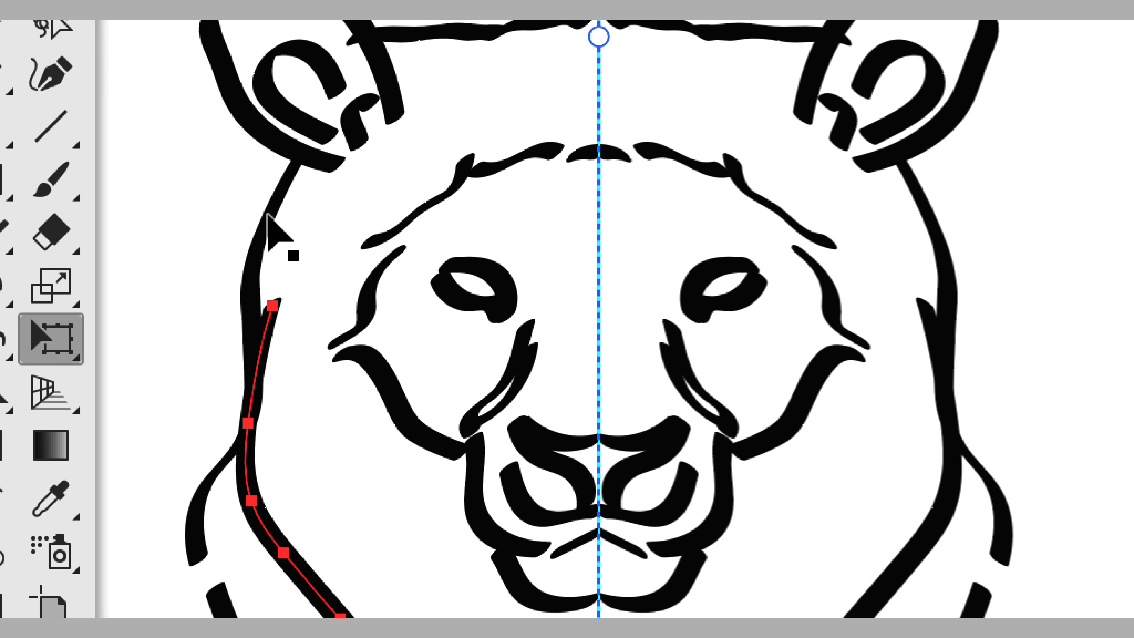
click(329, 252)
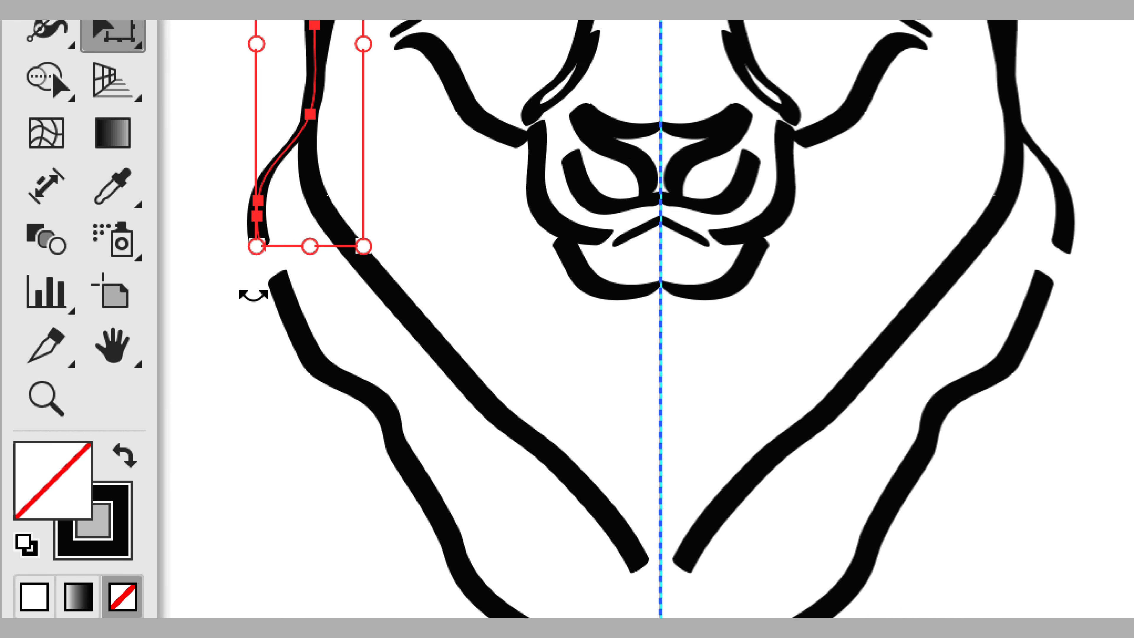
- Rotate the outer left mane stroke outward about its upper end beneath the ear
drag(184, 628, 127, 628)
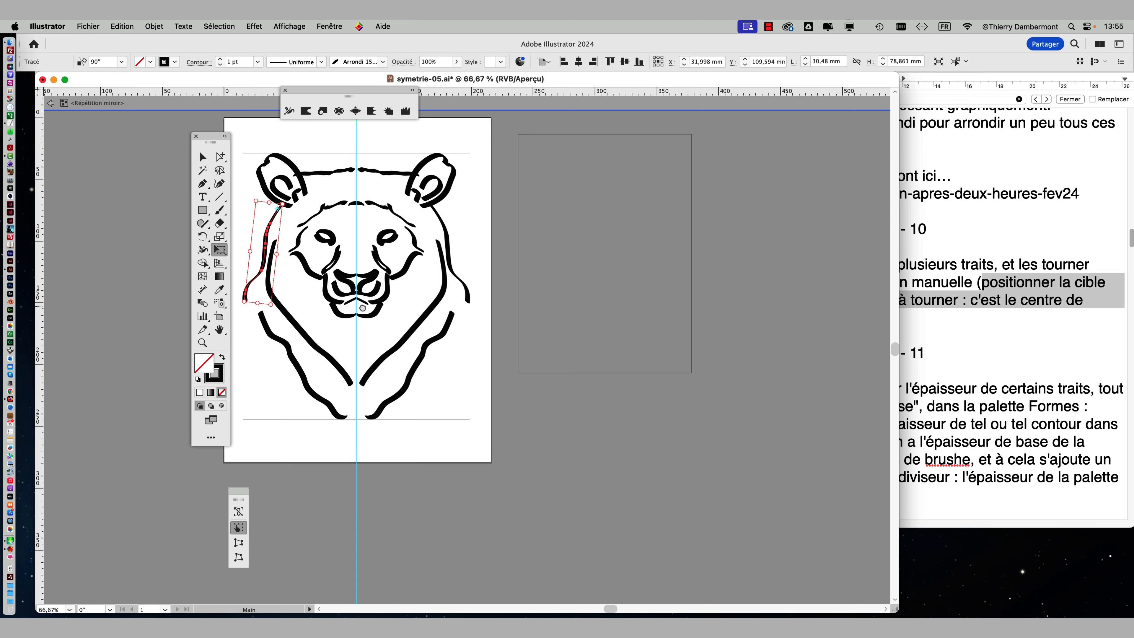
drag(730, 250, 973, 146)
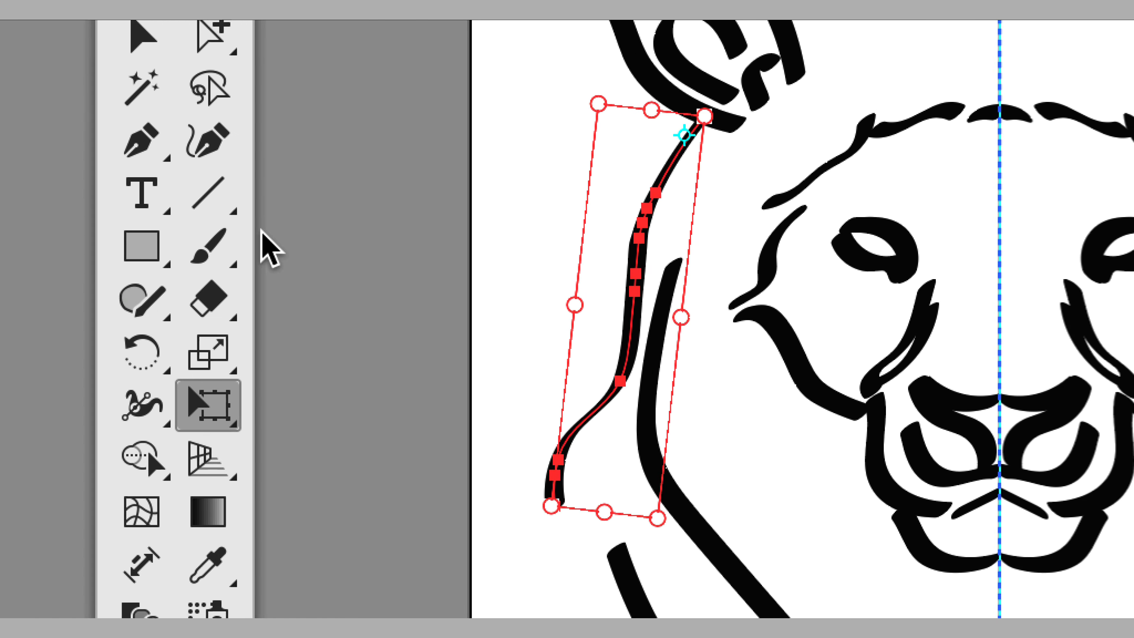
- Rotate the lower-left mane stroke slightly about its lower end and move it outward to meet the upper stroke's end
key(ctrl)
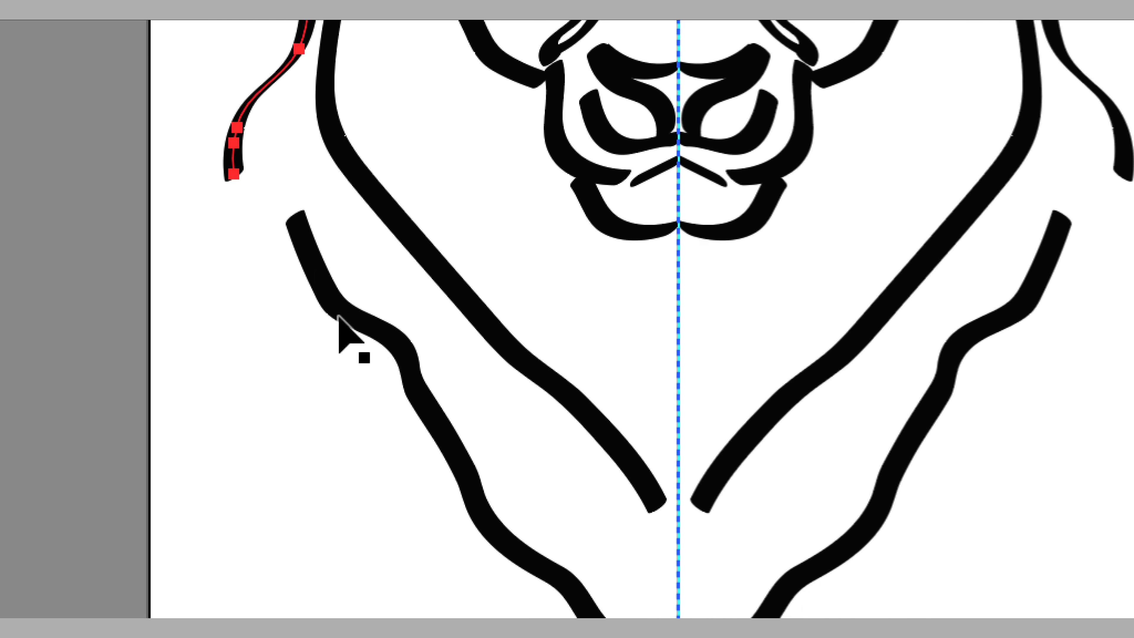
click(350, 324)
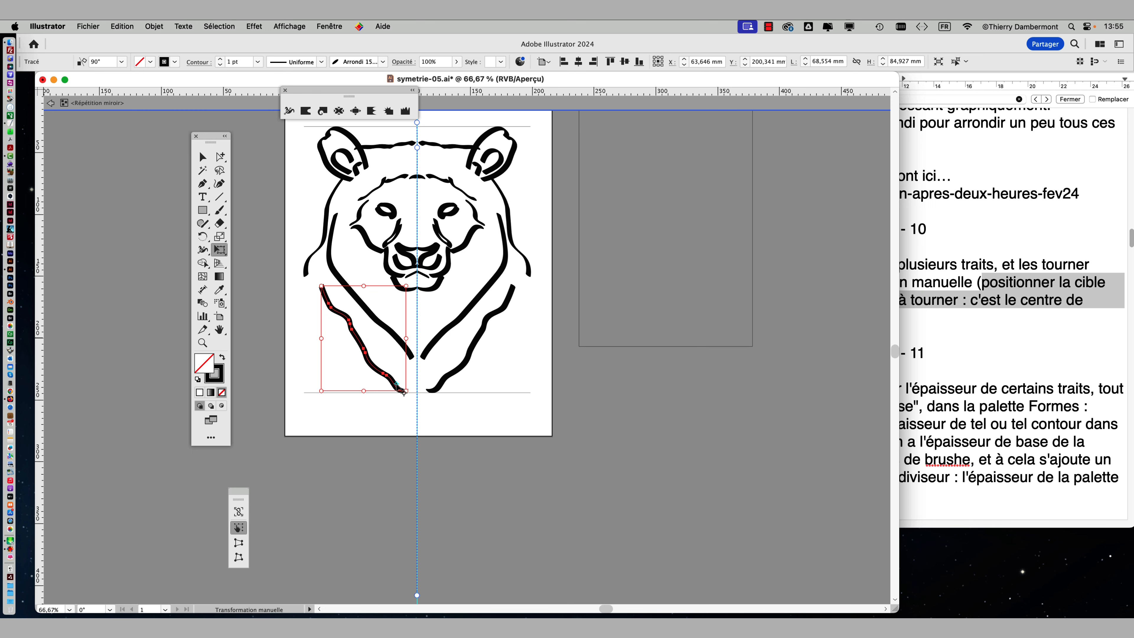
mouse_move(317, 284)
mouse_down()
mouse_move(305, 292)
mouse_move(316, 278)
mouse_up()
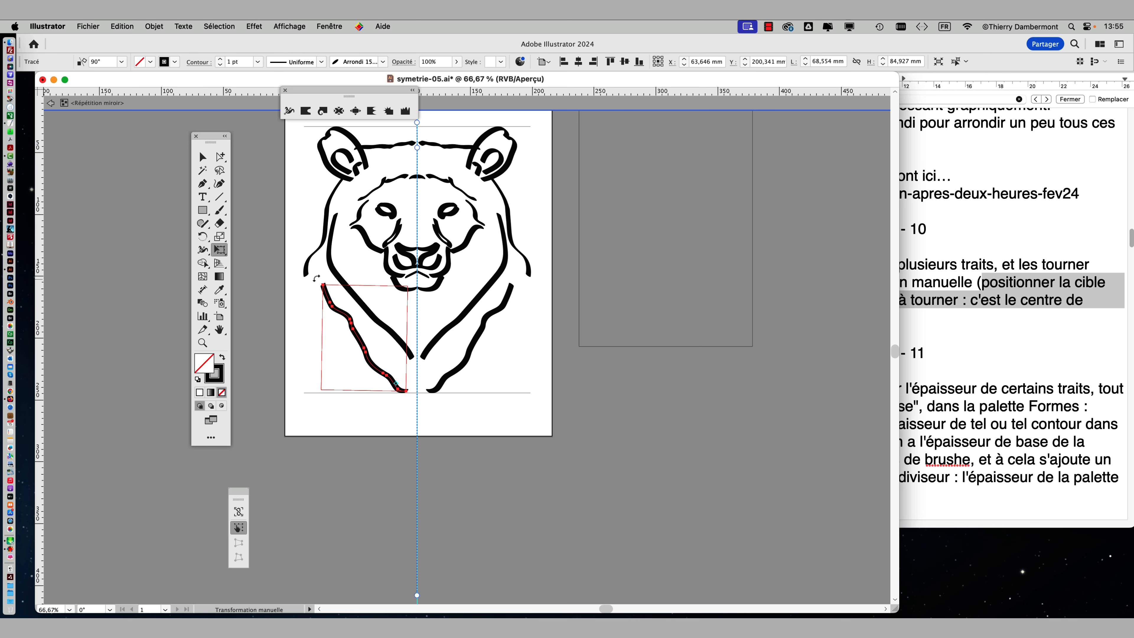
drag(360, 344, 343, 334)
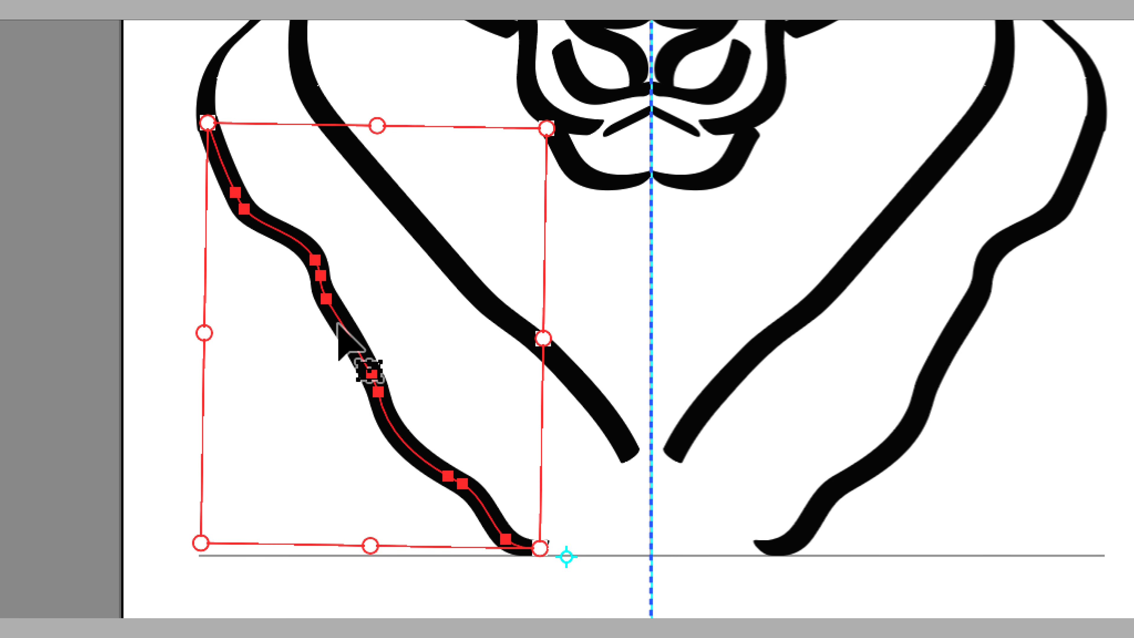
mouse_move(328, 318)
mouse_down()
mouse_move(414, 368)
mouse_move(406, 313)
mouse_move(322, 360)
mouse_up()
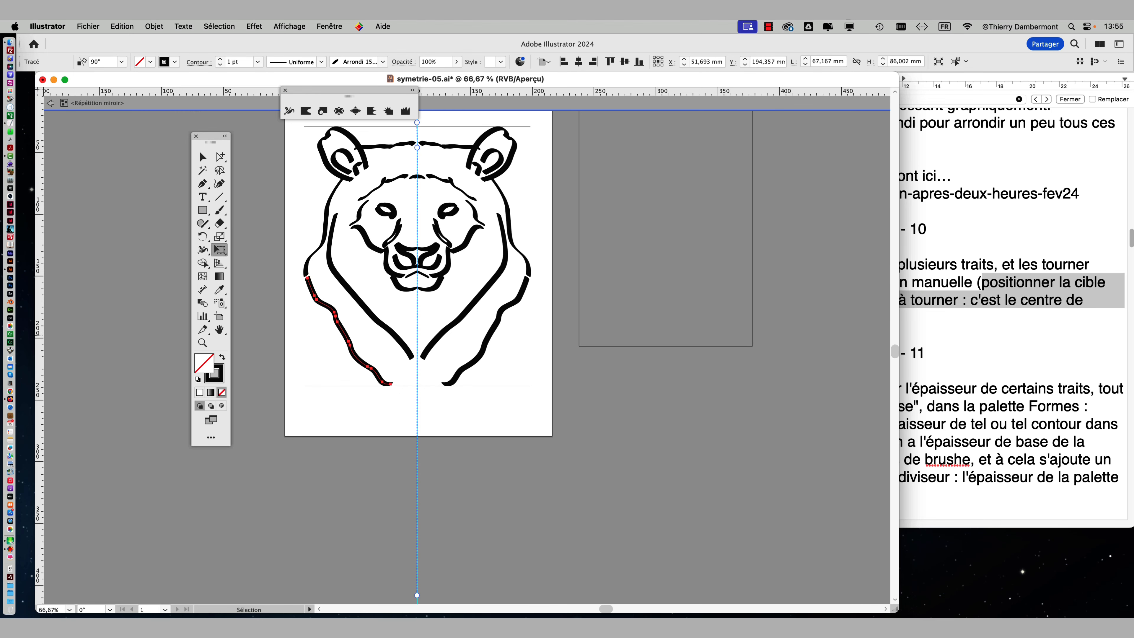
key(e)
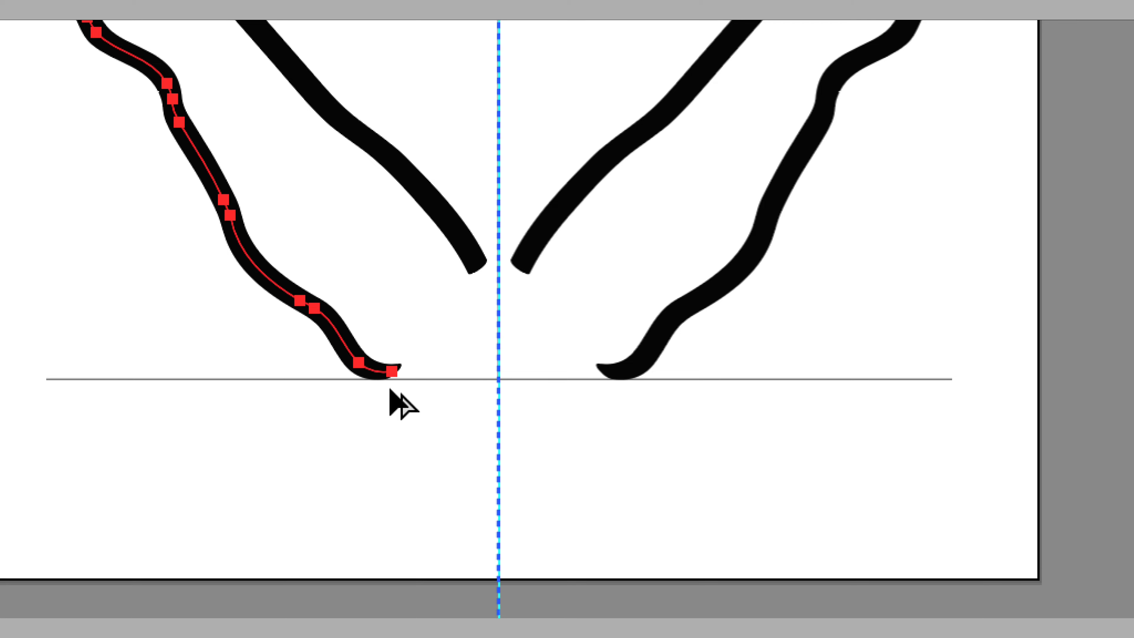
drag(390, 383, 386, 385)
key(ctrl+z)
- Enlarge the lower-left mane stroke to about 69.7 by 90.2 mm with Transformation manuelle, keeping it aligned with the stroke above
scroll(379, 357, up, 5)
scroll(379, 357, left, 2)
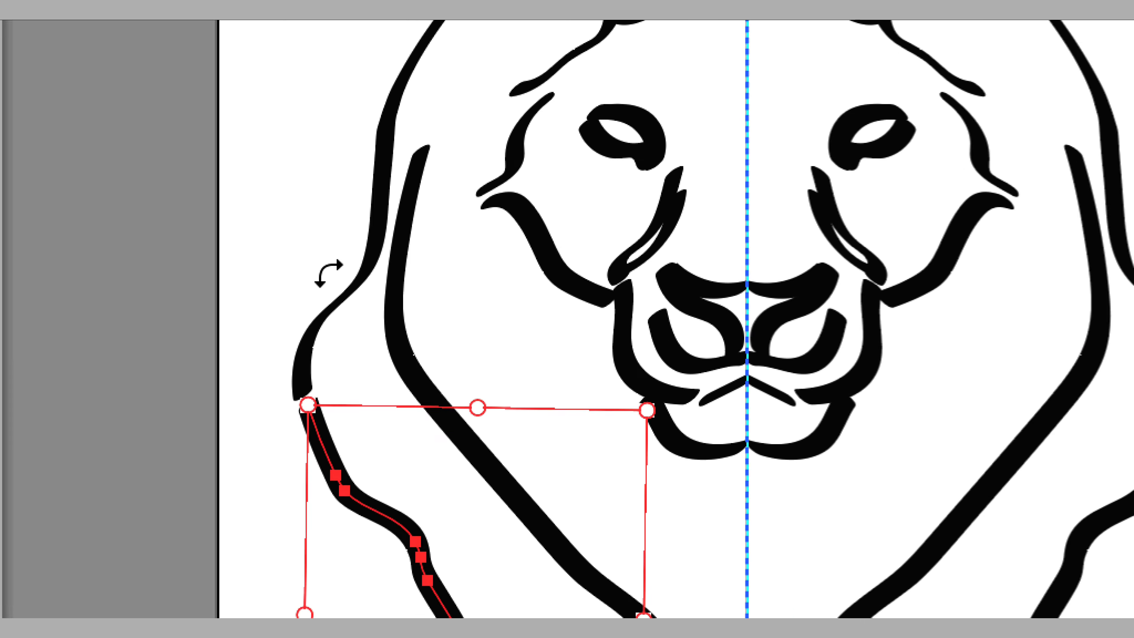
key(super)
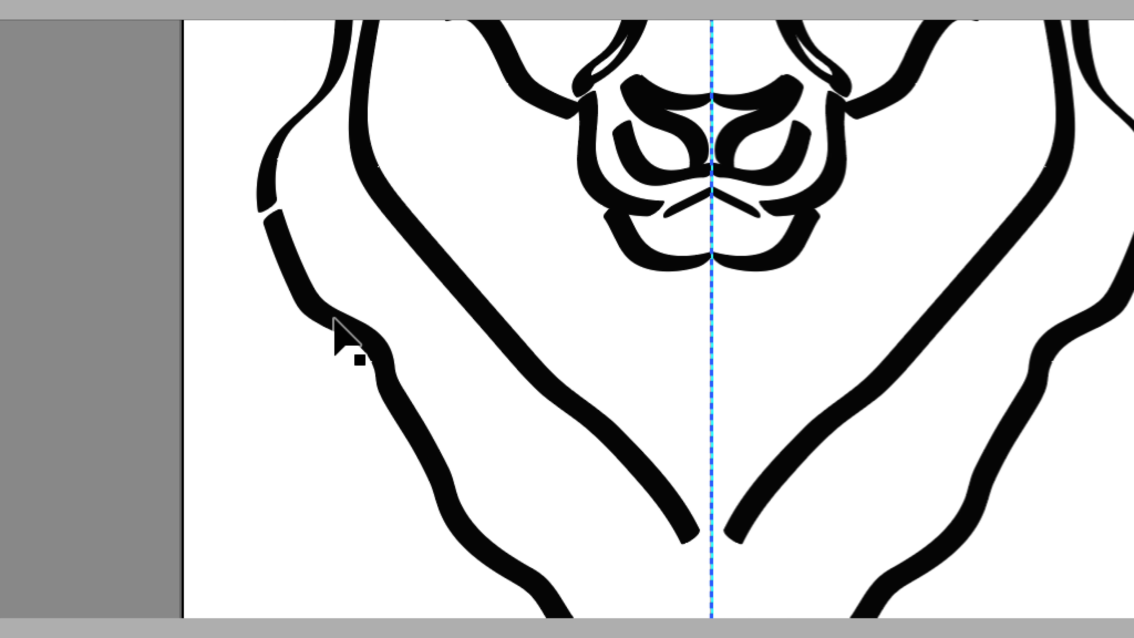
click(334, 318)
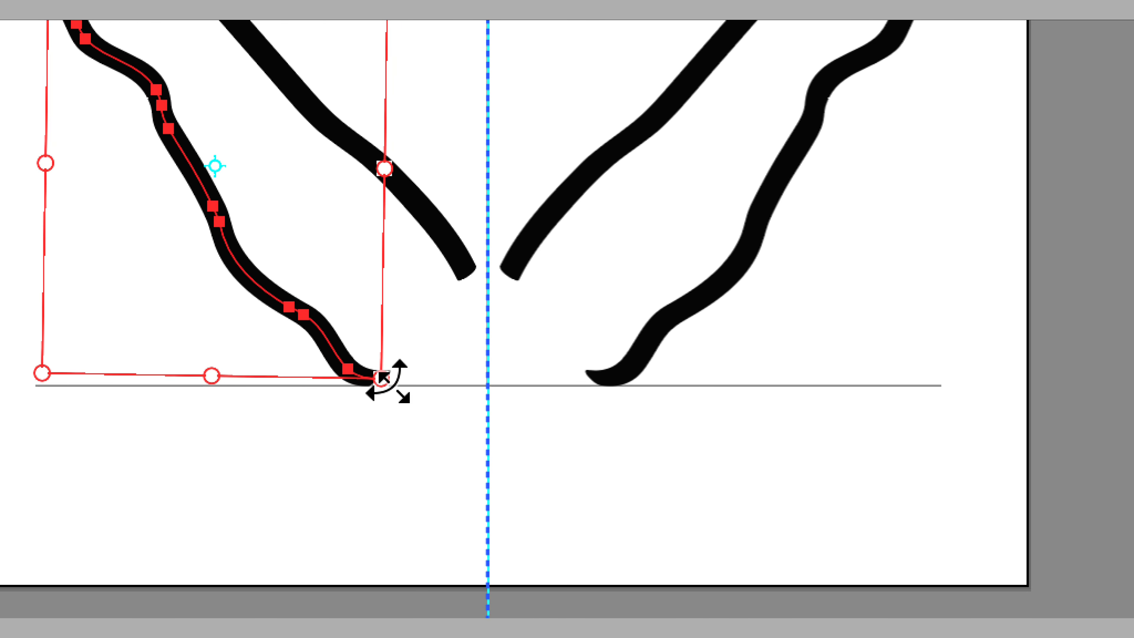
mouse_move(385, 380)
mouse_down()
mouse_move(415, 427)
mouse_move(385, 393)
mouse_move(399, 398)
mouse_move(405, 368)
mouse_move(396, 402)
mouse_move(394, 389)
mouse_up()
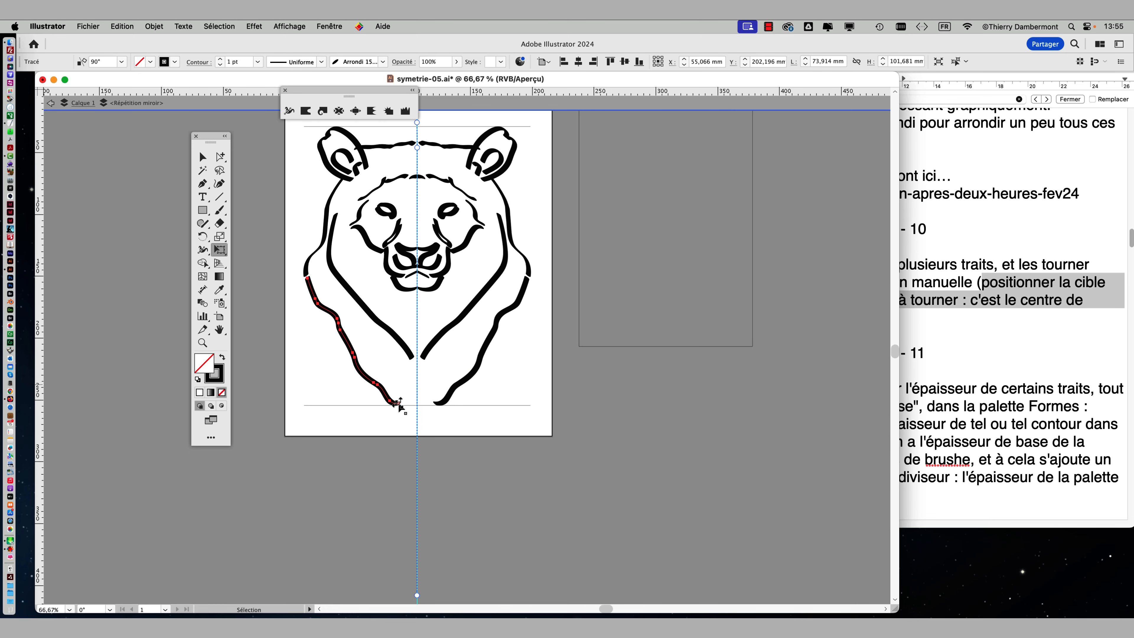
key(e)
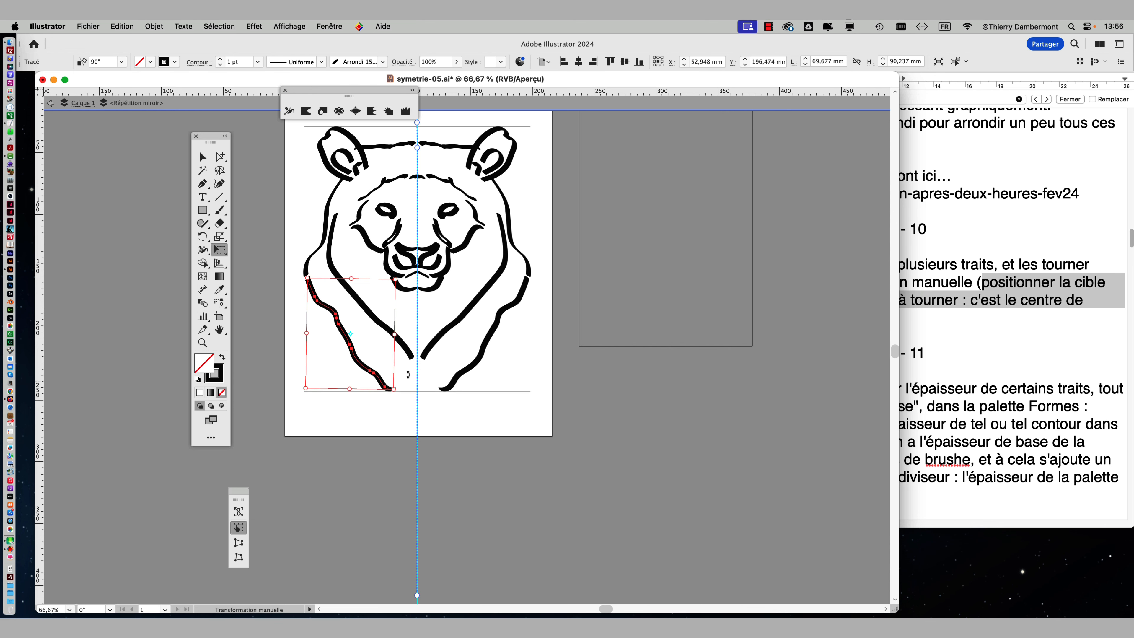
key(v)
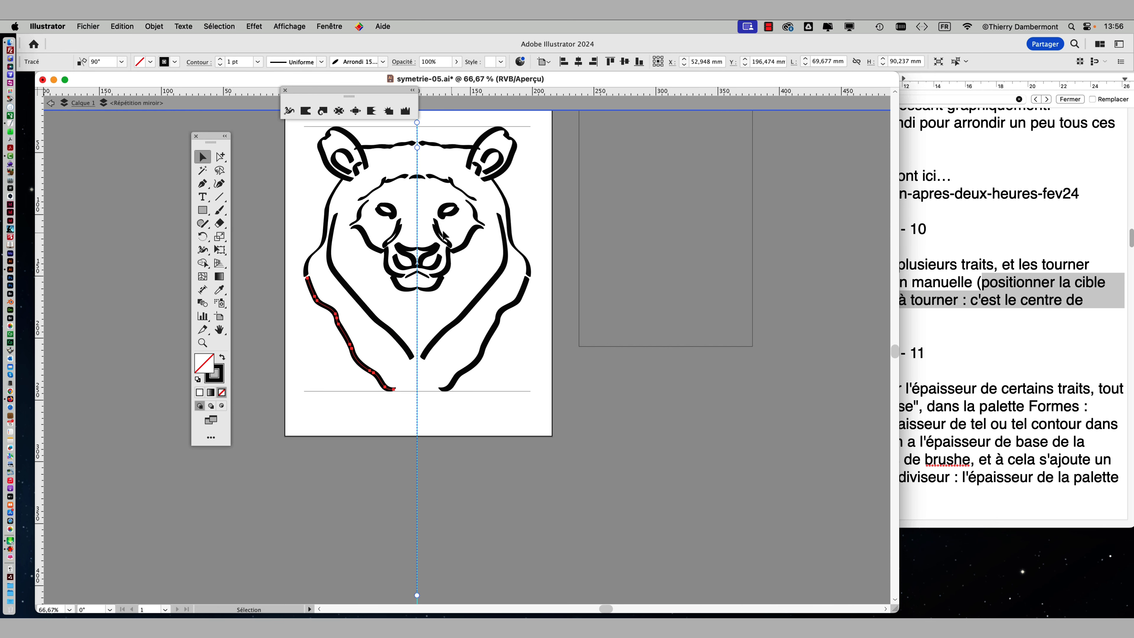
- Switch to the TextEdit procedure and reread the passage on rotating strokes and positioning the blue target as rotation centre
click(903, 273)
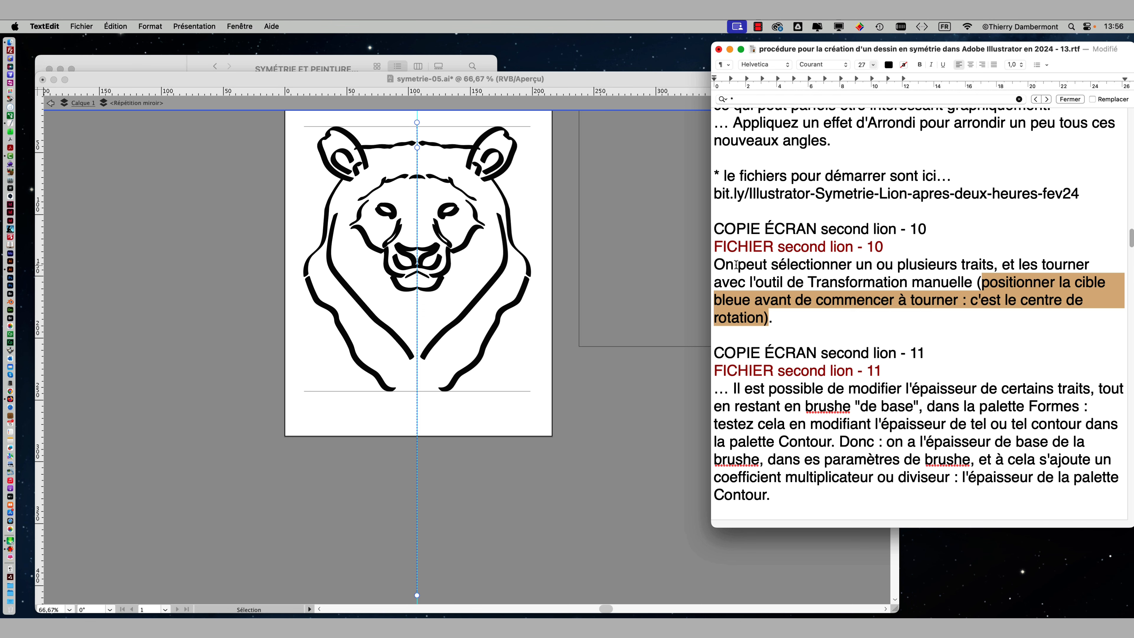
drag(719, 264, 821, 318)
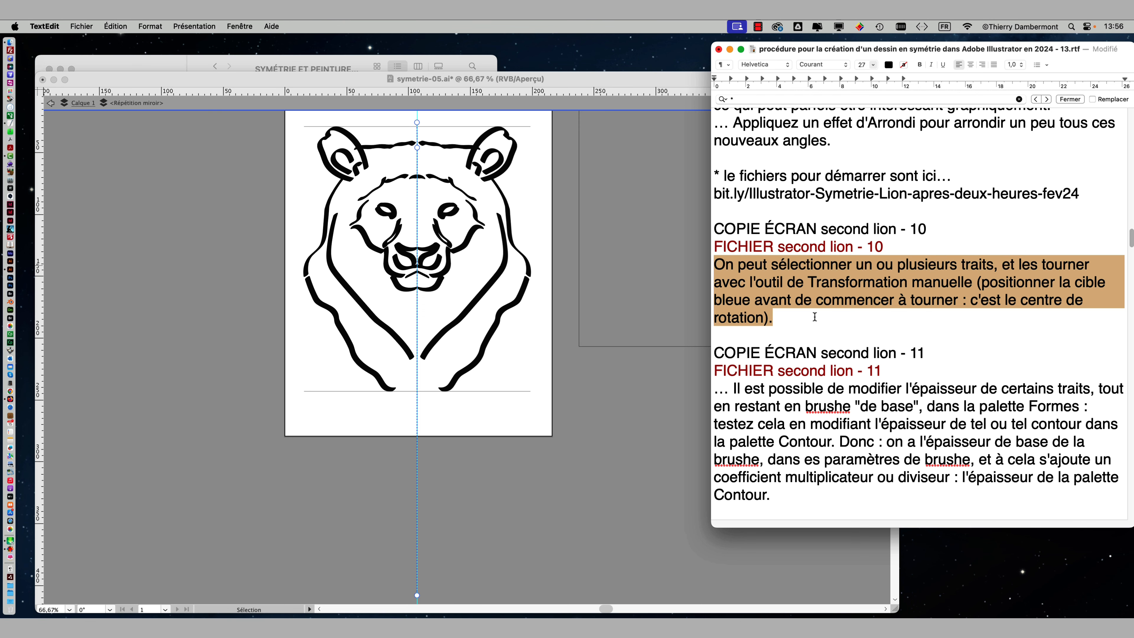
click(815, 317)
drag(982, 282, 764, 318)
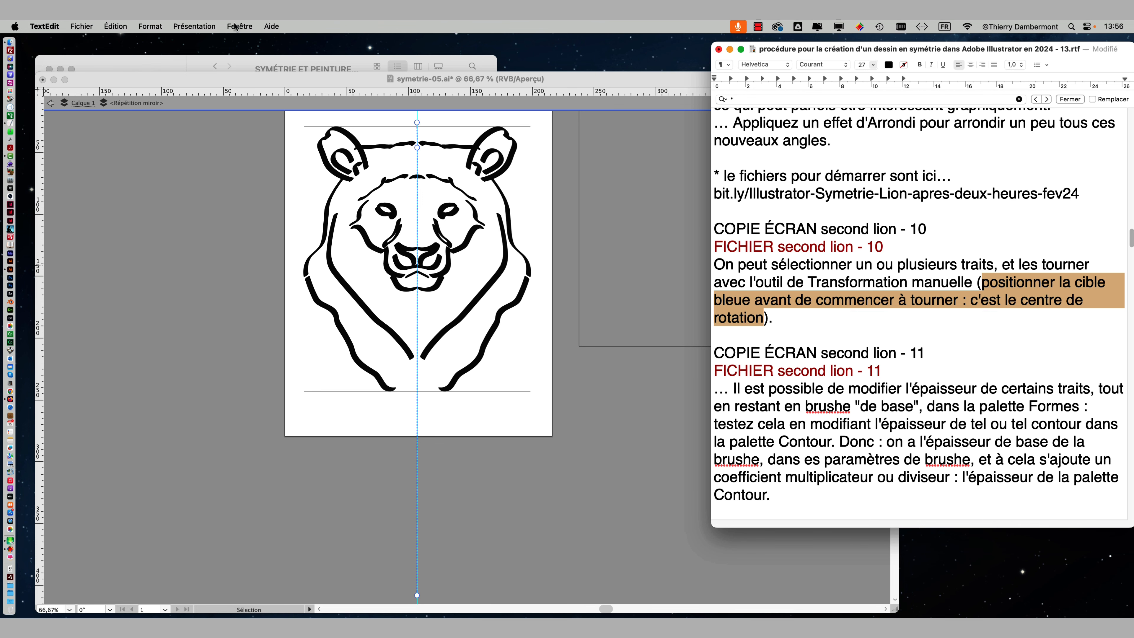
- Switch back to Illustrator and save the drawing as symetrie-06.ai in Adobe Illustrator format, accepting the save options
click(138, 80)
click(95, 26)
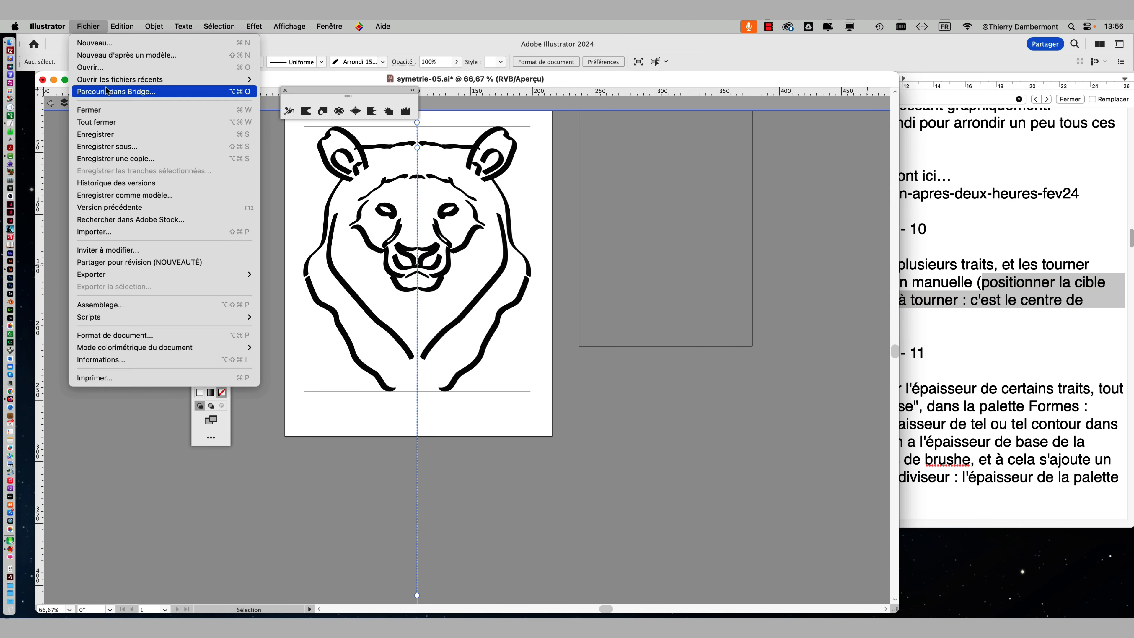
click(131, 148)
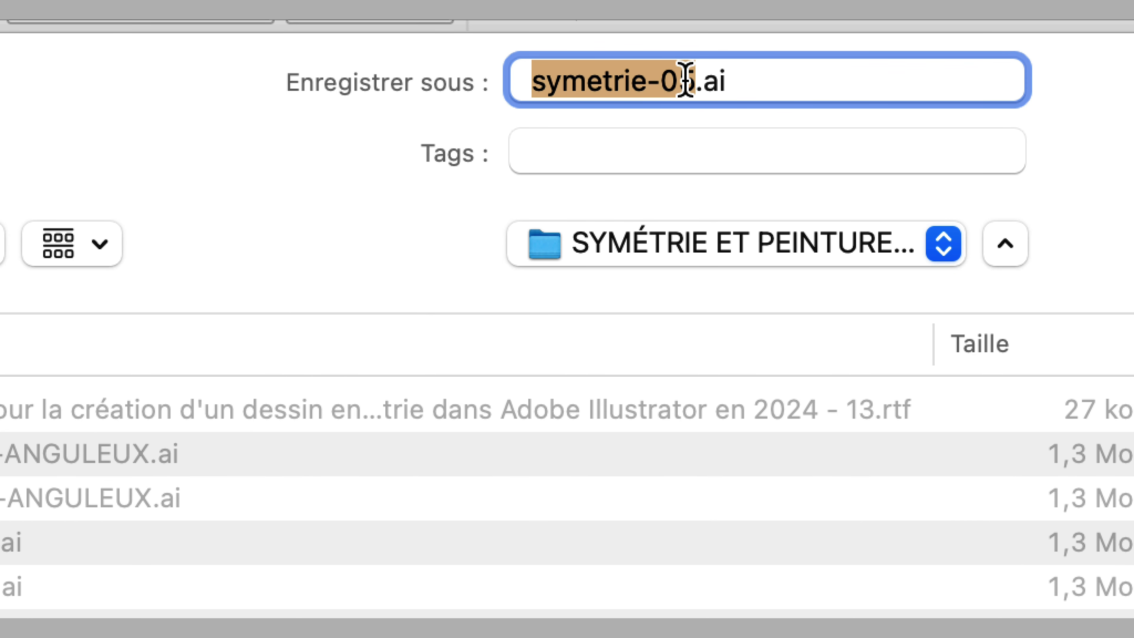
click(683, 82)
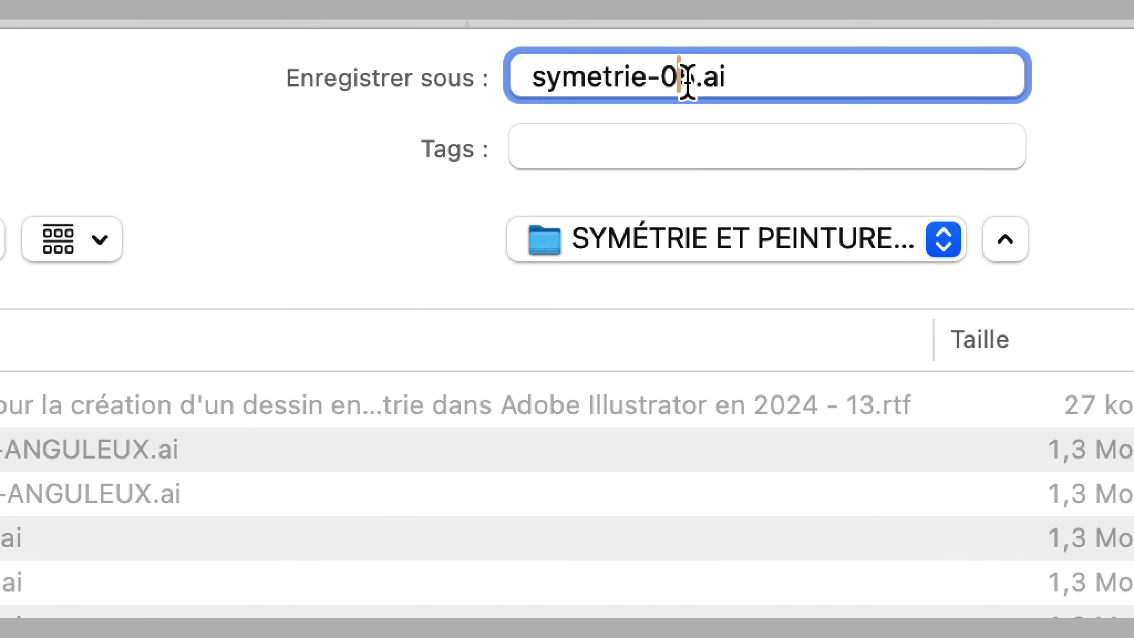
key(shift+Right)
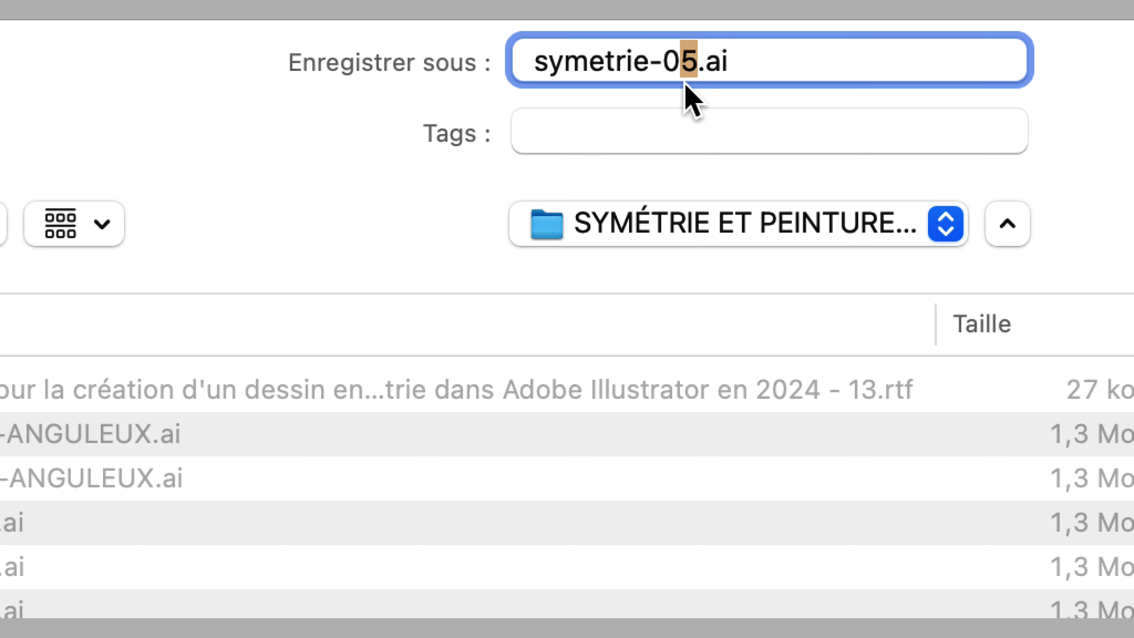
text(6)
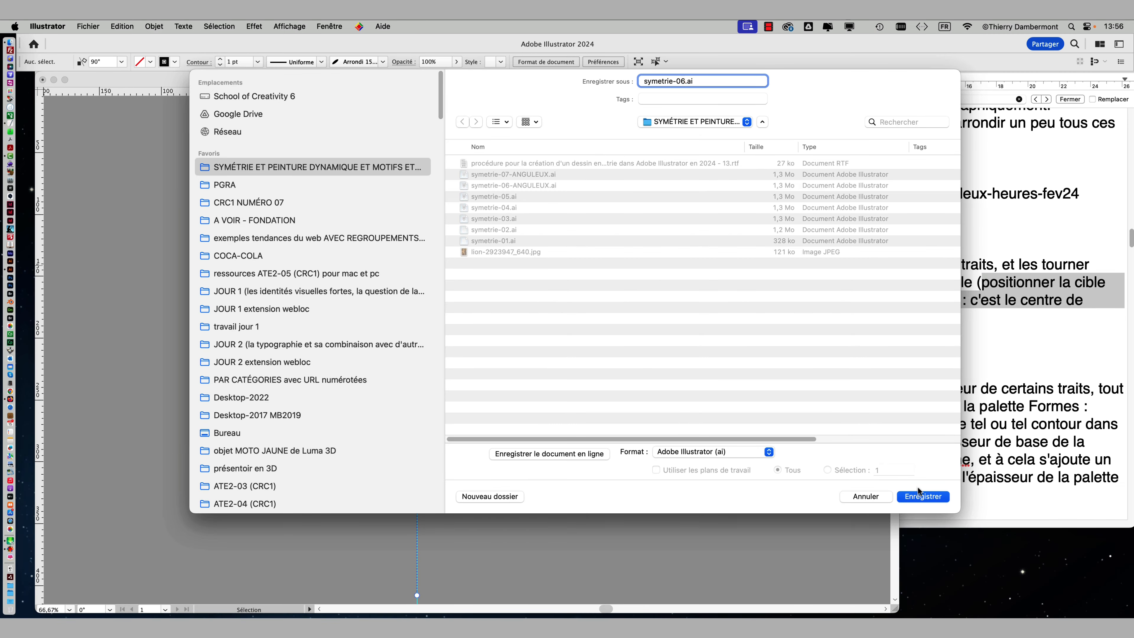
click(921, 495)
click(845, 462)
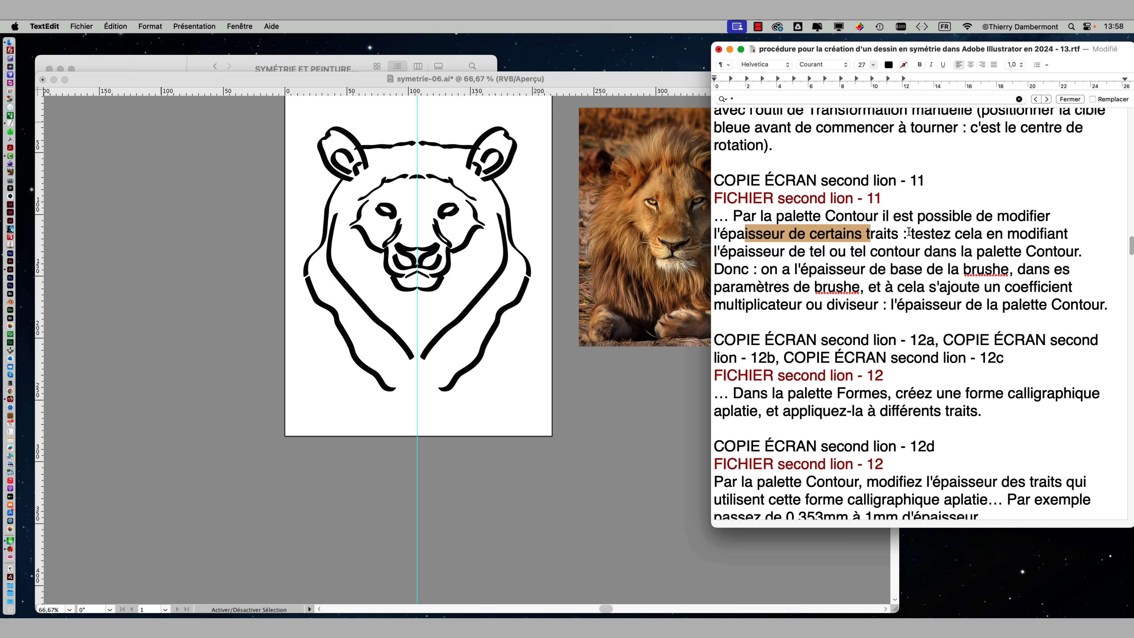
- Read the procedure's passage on changing stroke thickness with the Contour palette, and return to the lion drawing in Illustrator at 100 %
drag(911, 233, 1056, 233)
drag(770, 254, 1073, 250)
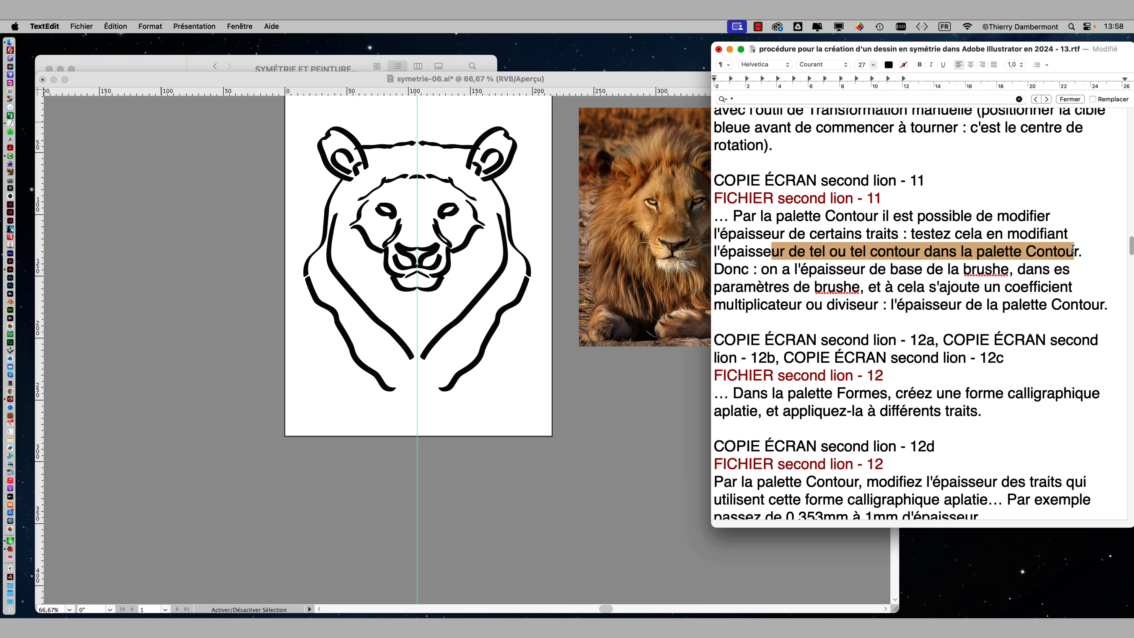
click(325, 91)
key(super+1)
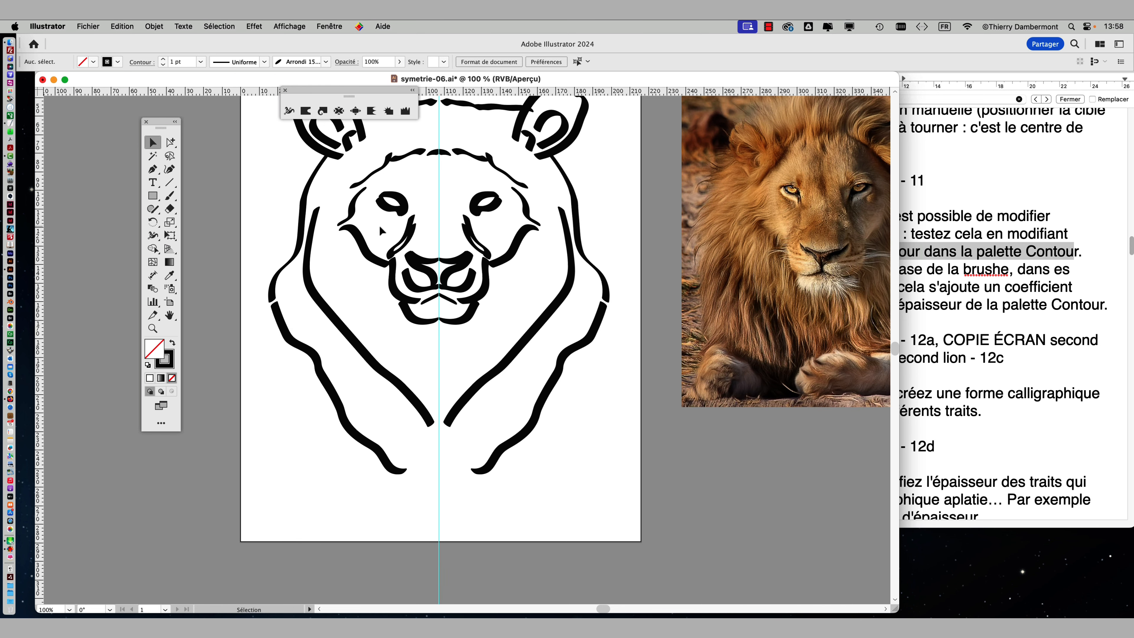
- Isolate the lion's mirror repeat in symetrie-06.ai for editing
click(356, 282)
drag(373, 265, 345, 309)
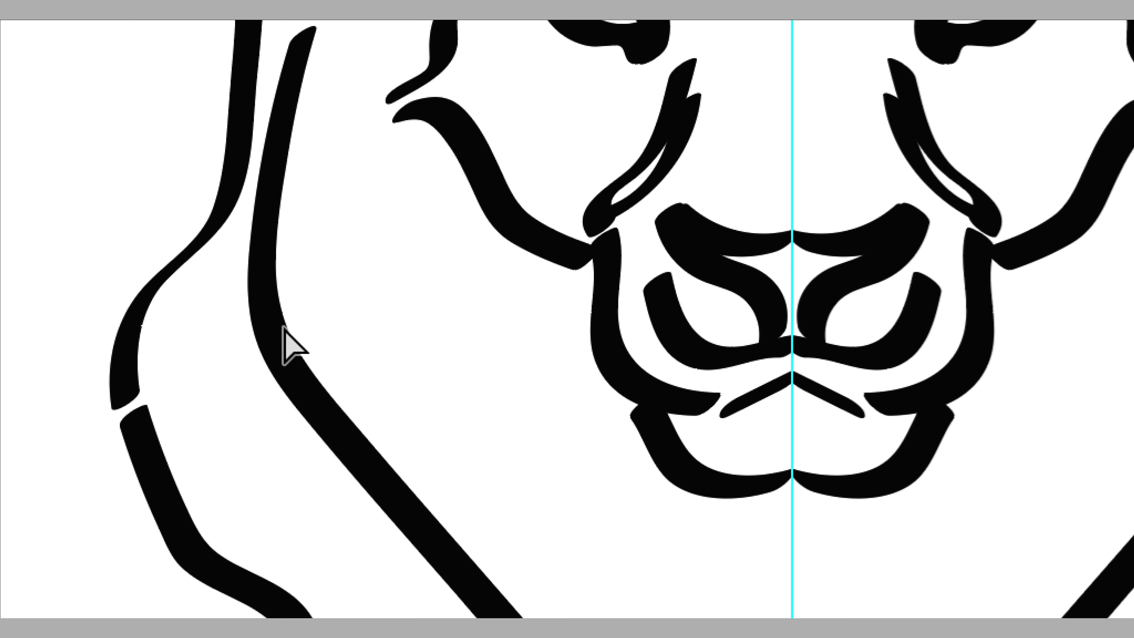
right_click(286, 333)
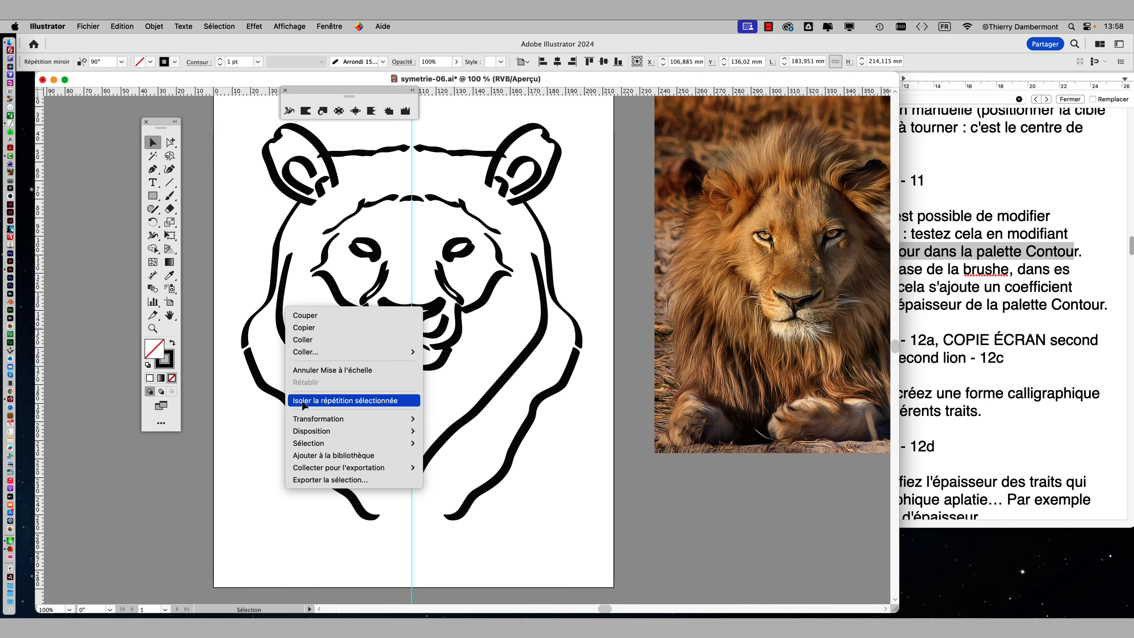
click(300, 388)
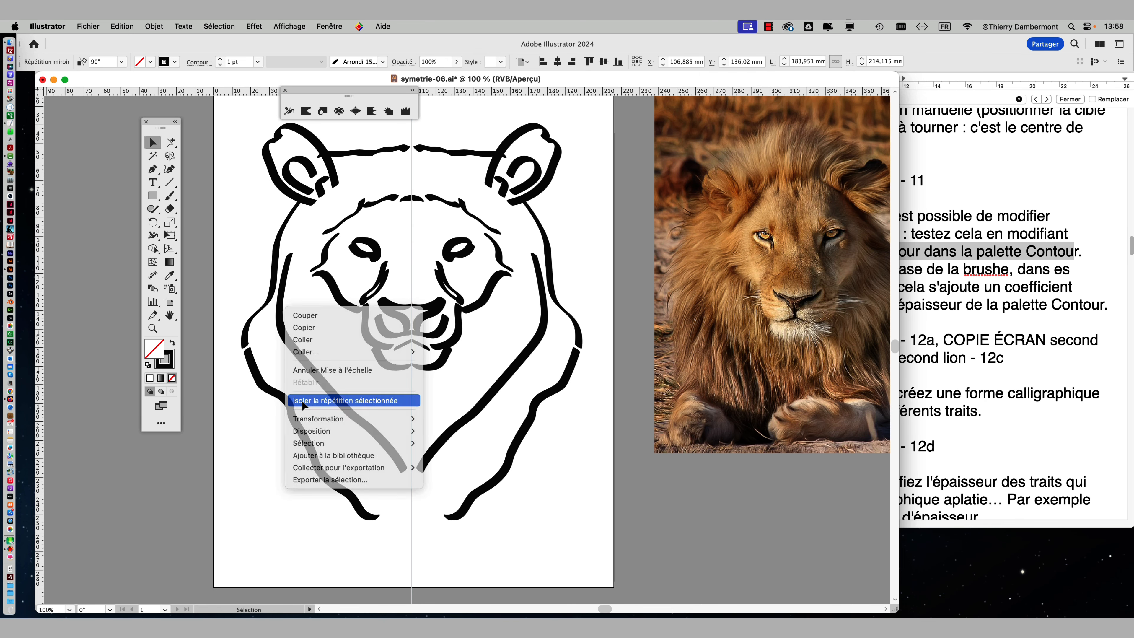
- Select both inner strokes of the left ear: the curved loop and the small hooked stroke beside it
click(254, 184)
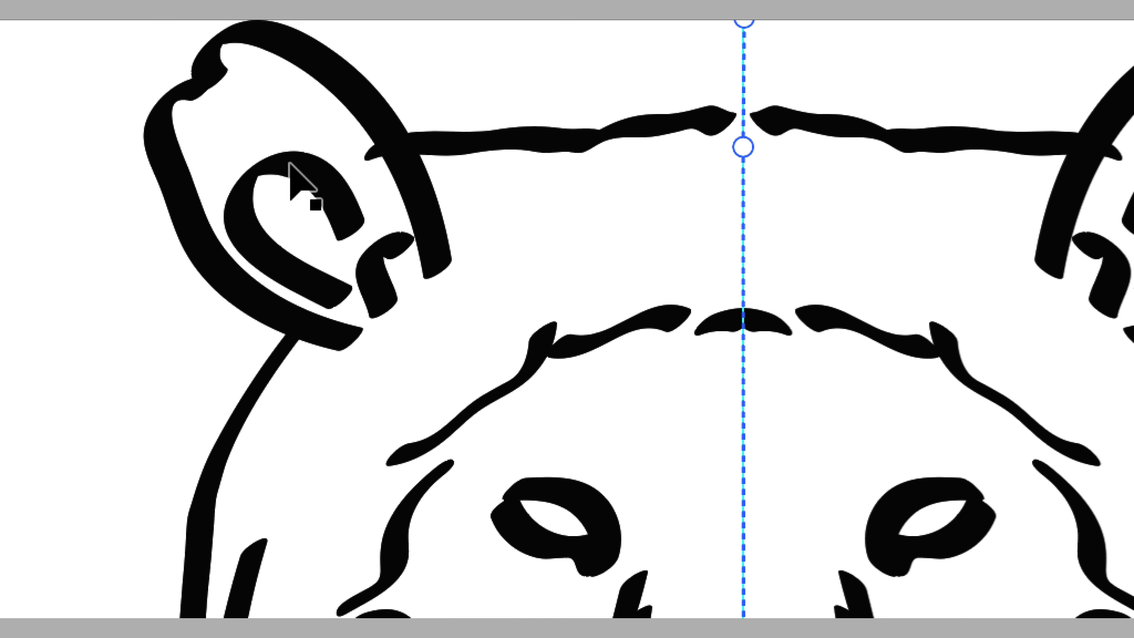
click(429, 76)
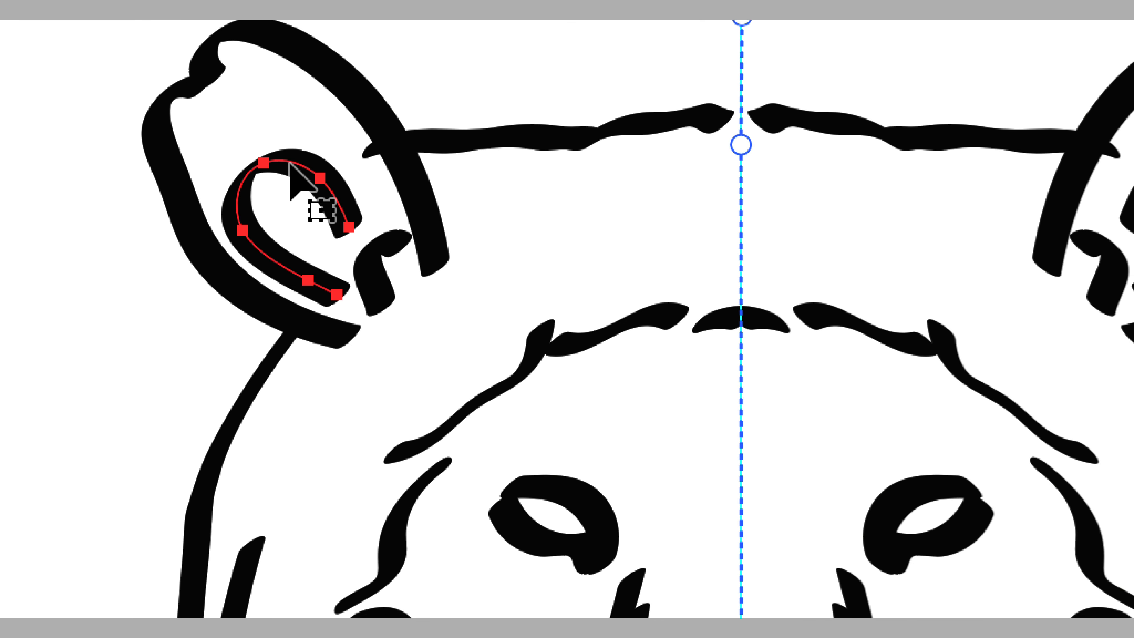
shift+click(369, 265)
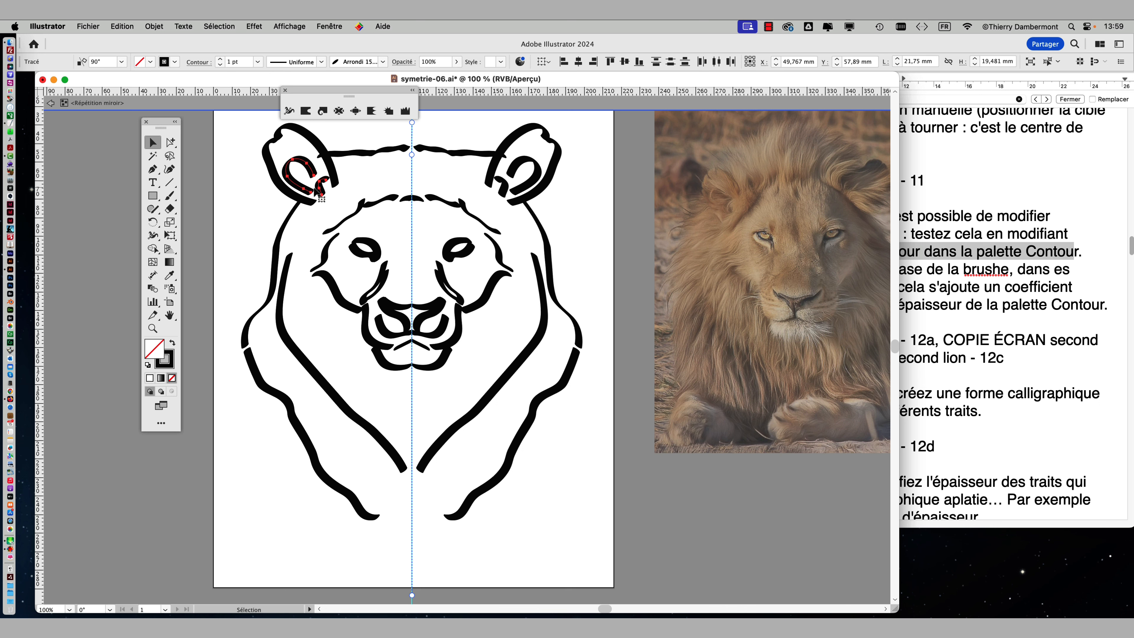
- Display the Contour settings and set the stroke weight of both inner strokes of the left ear to 0,5 pt
click(331, 27)
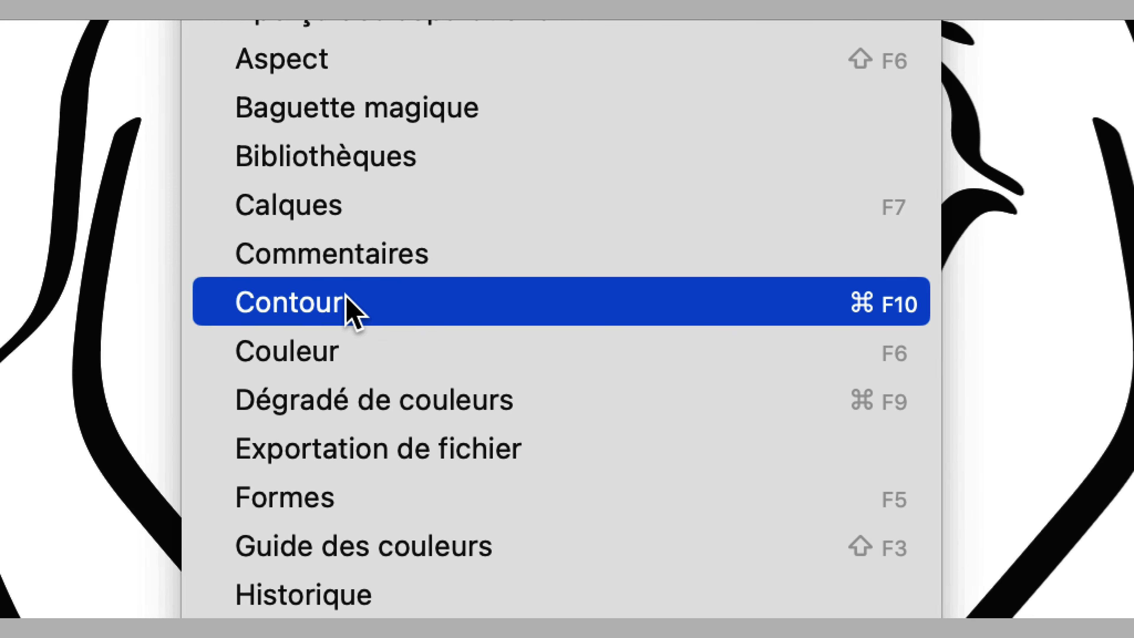
click(346, 296)
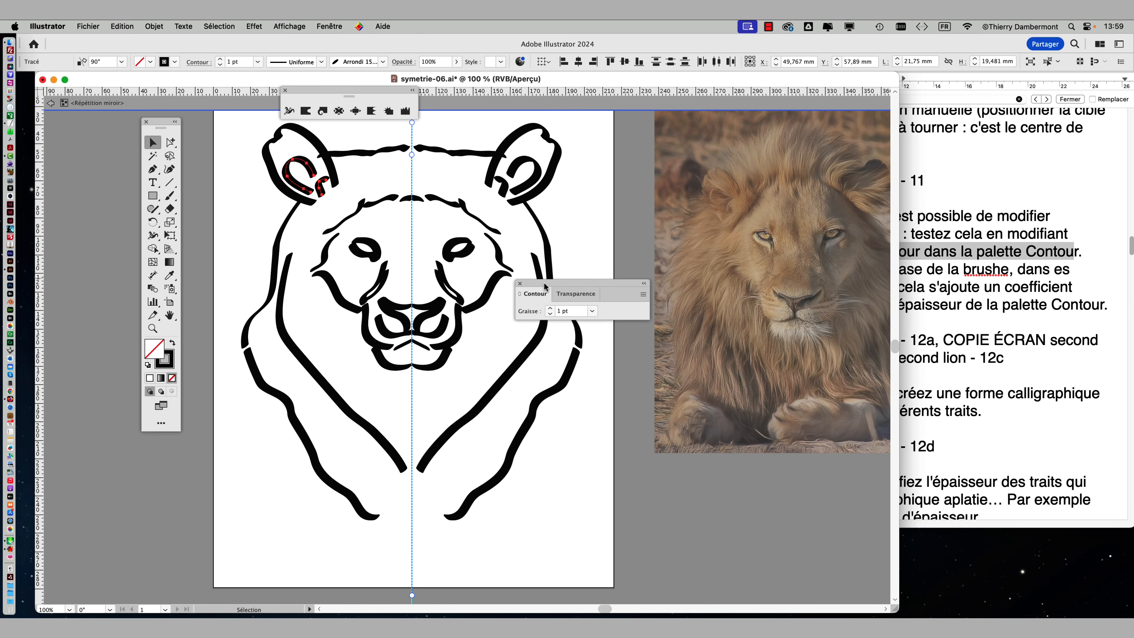
drag(545, 286, 310, 213)
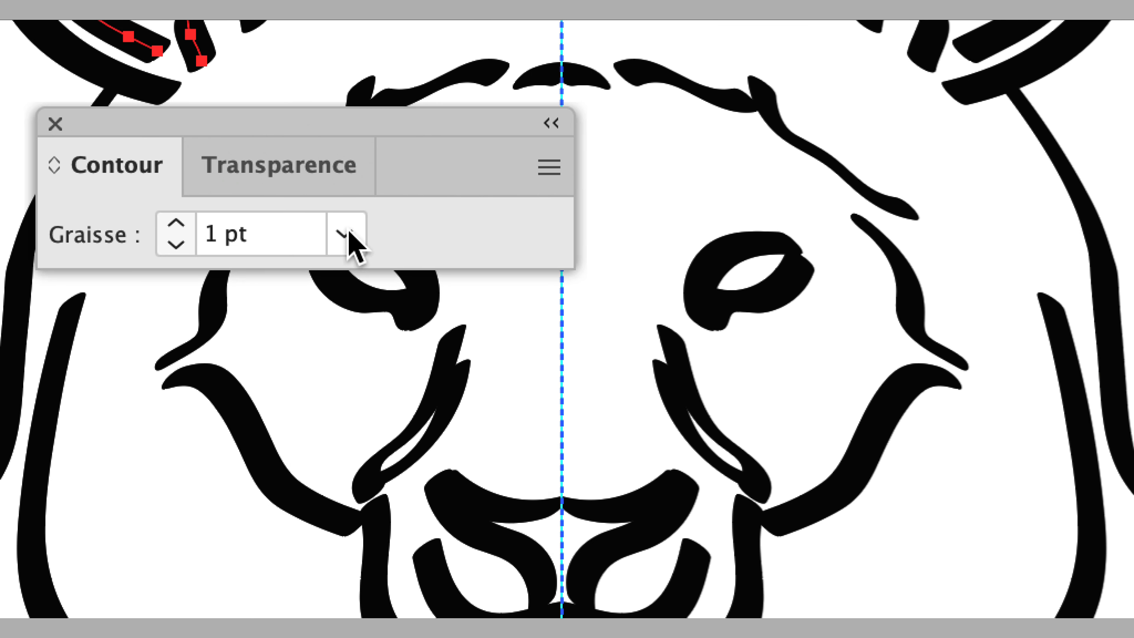
click(343, 234)
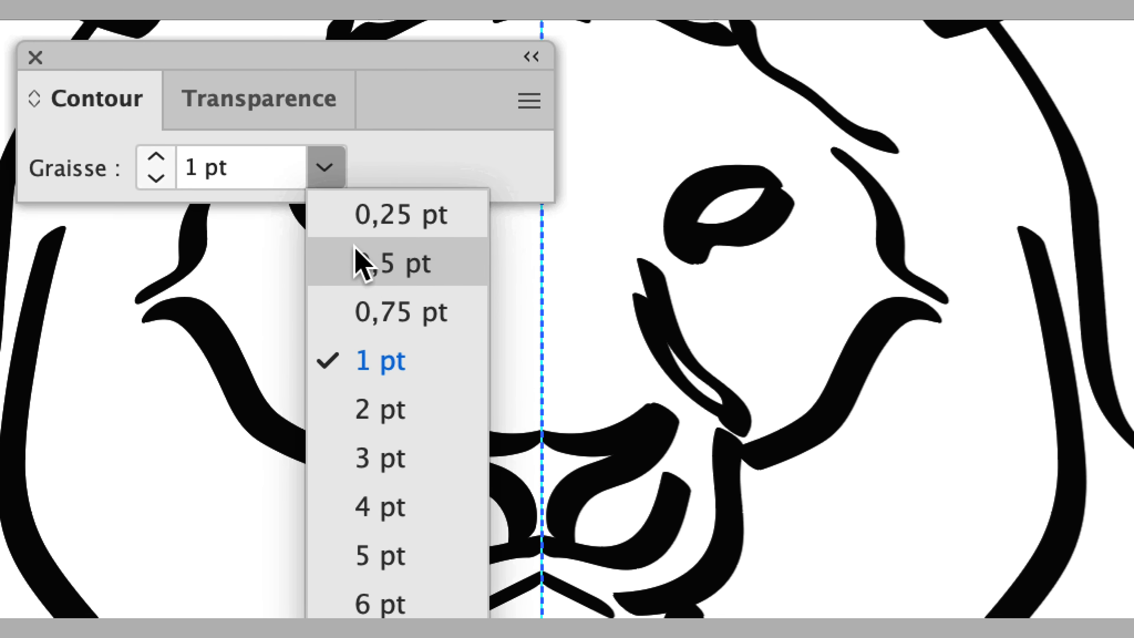
click(355, 255)
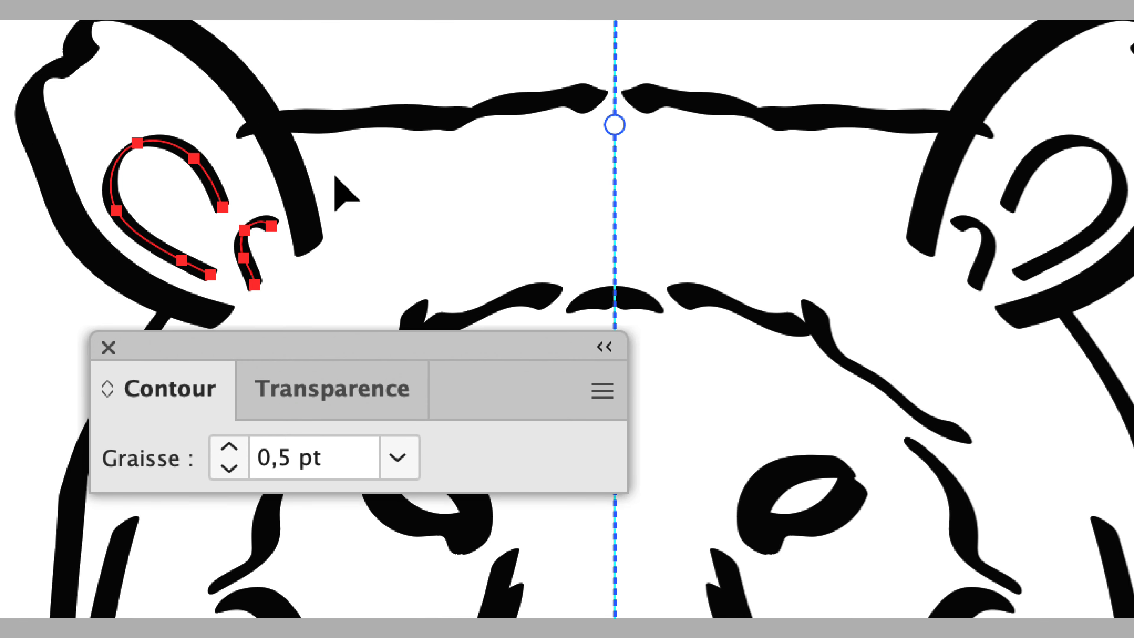
click(336, 178)
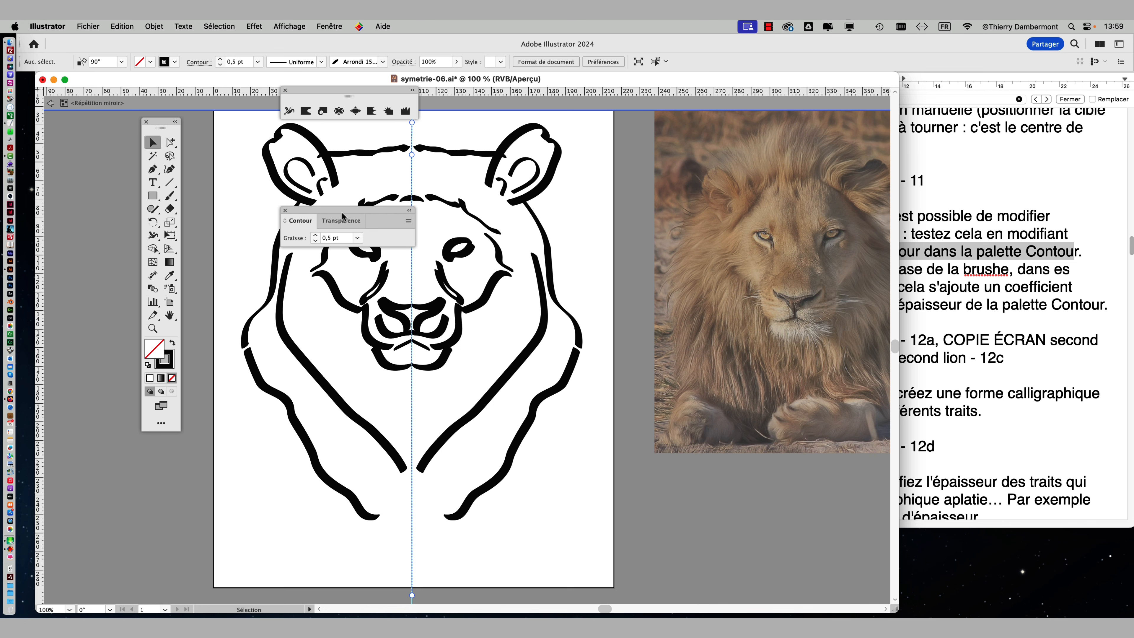
- Set the stroke weight of only the curved loop inside the left ear to 0,75 pt and deselect it
drag(342, 216, 553, 176)
click(313, 176)
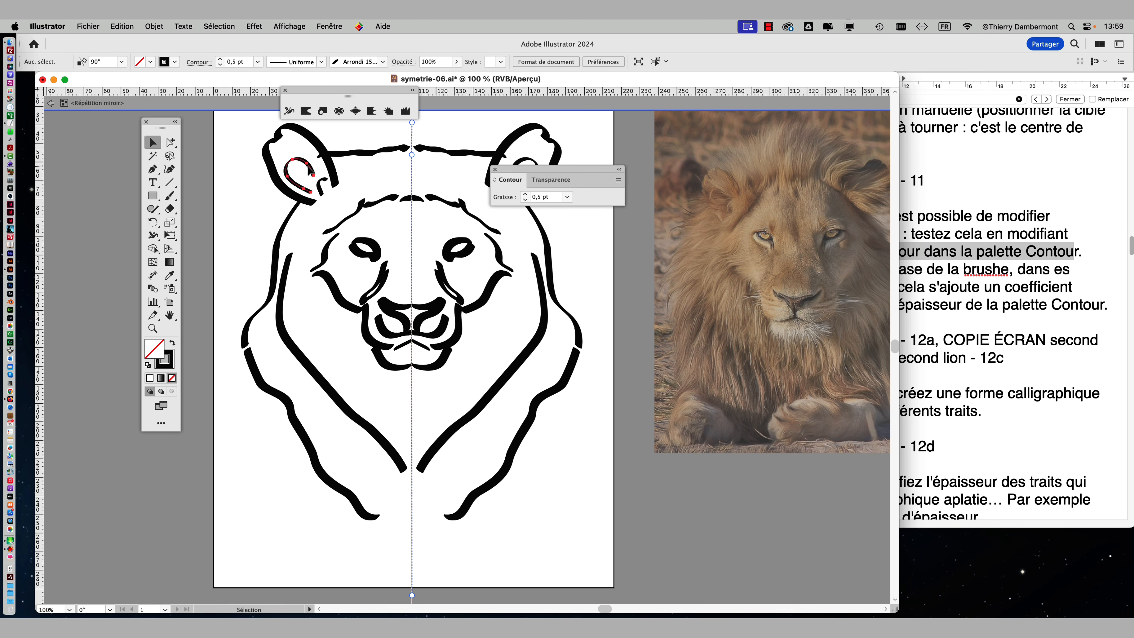
click(567, 197)
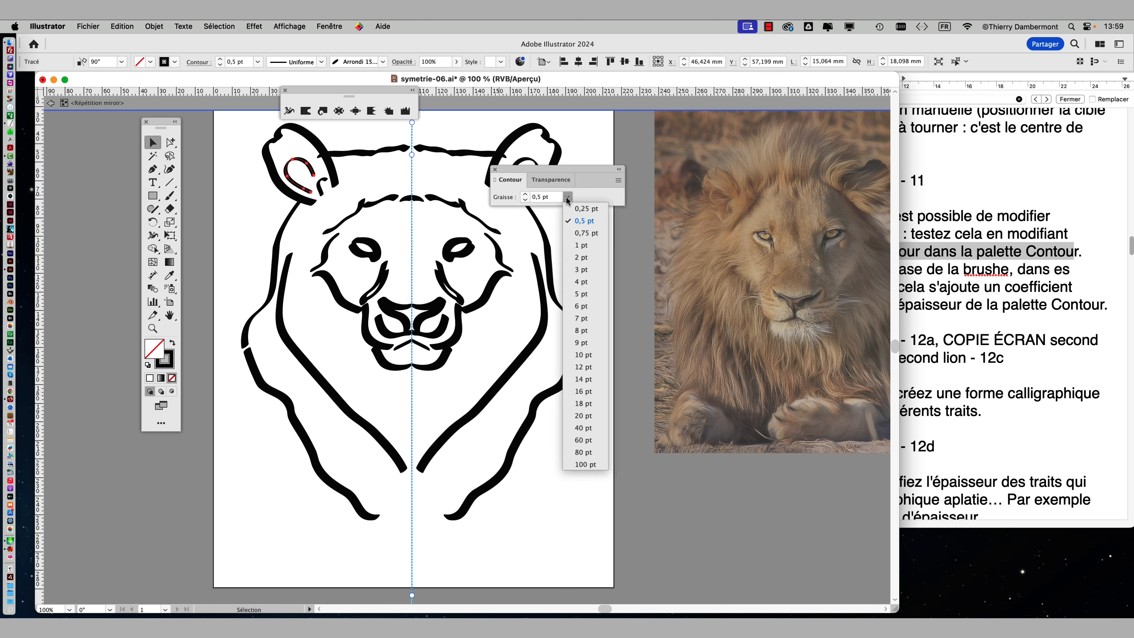
click(584, 234)
click(383, 187)
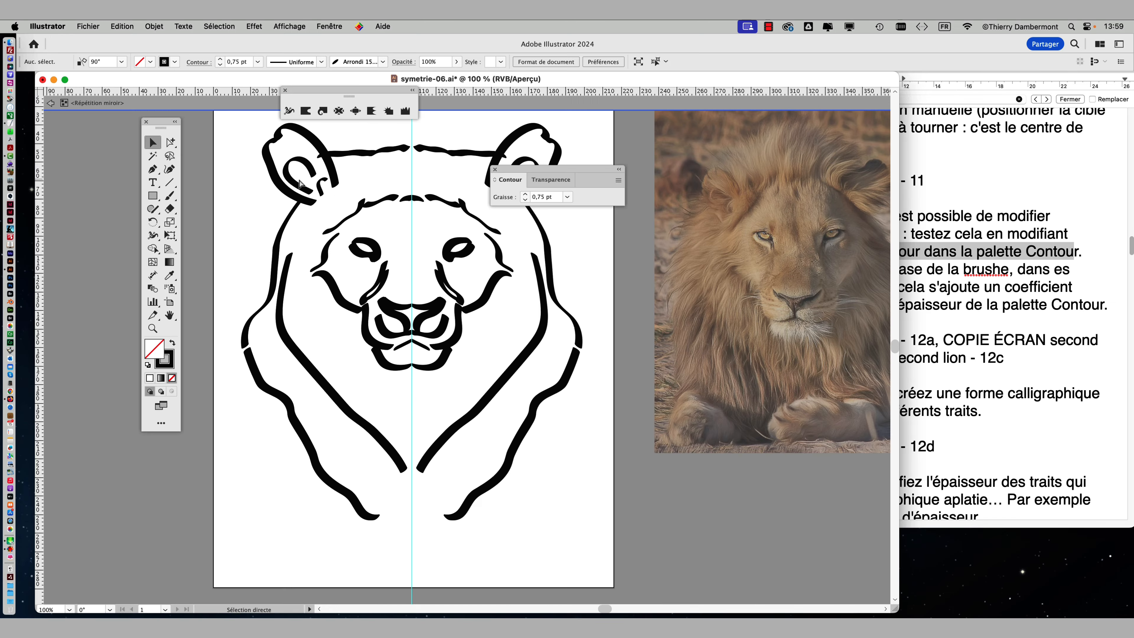
key(v)
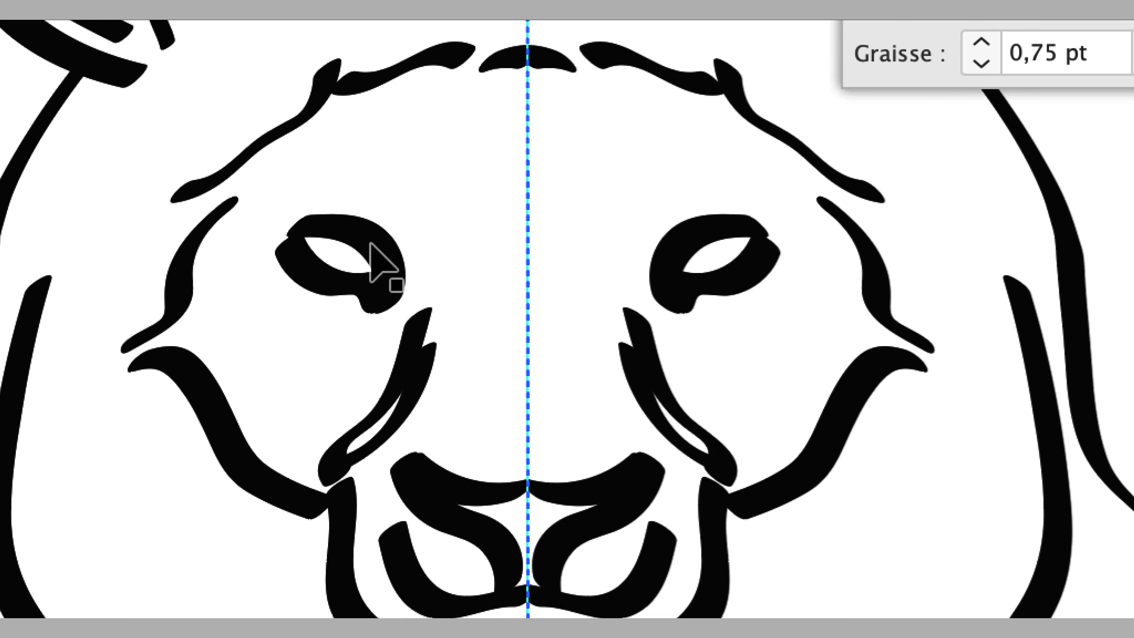
- Thin the lower stroke of the lion's left eye to 0.5 pt and move the stroke weight palette beside the head
click(374, 250)
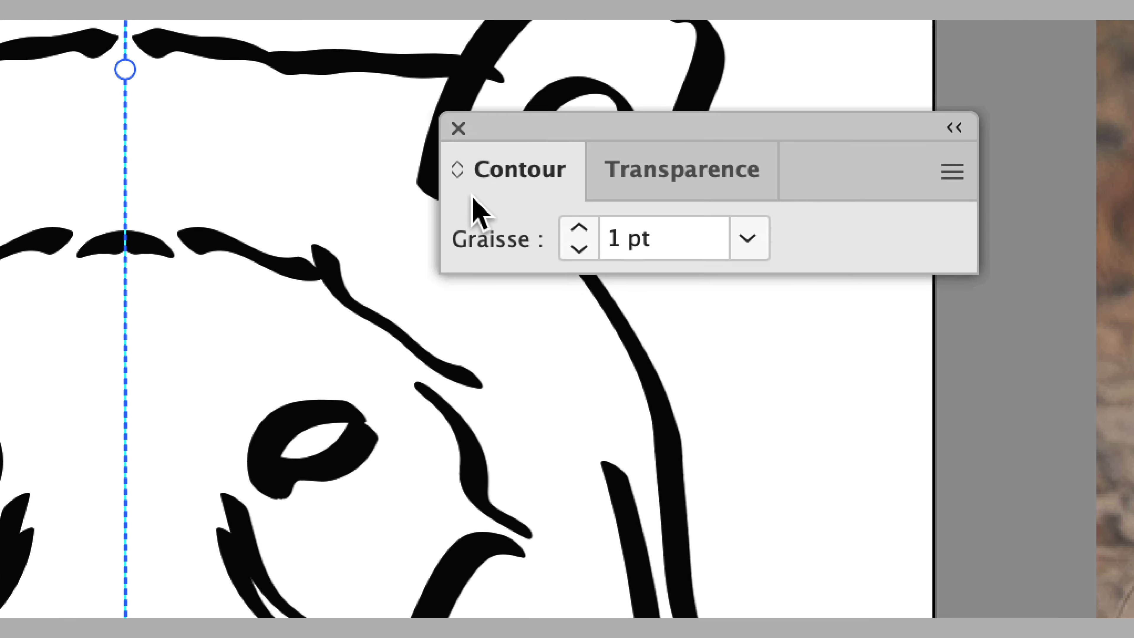
drag(493, 129, 368, 262)
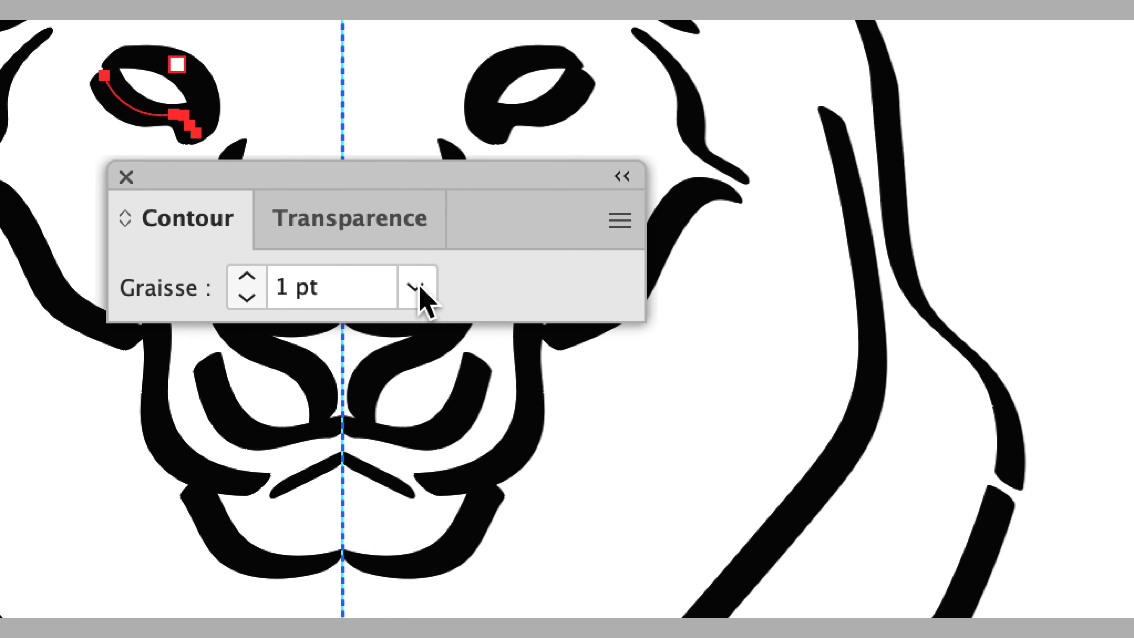
click(624, 373)
click(418, 282)
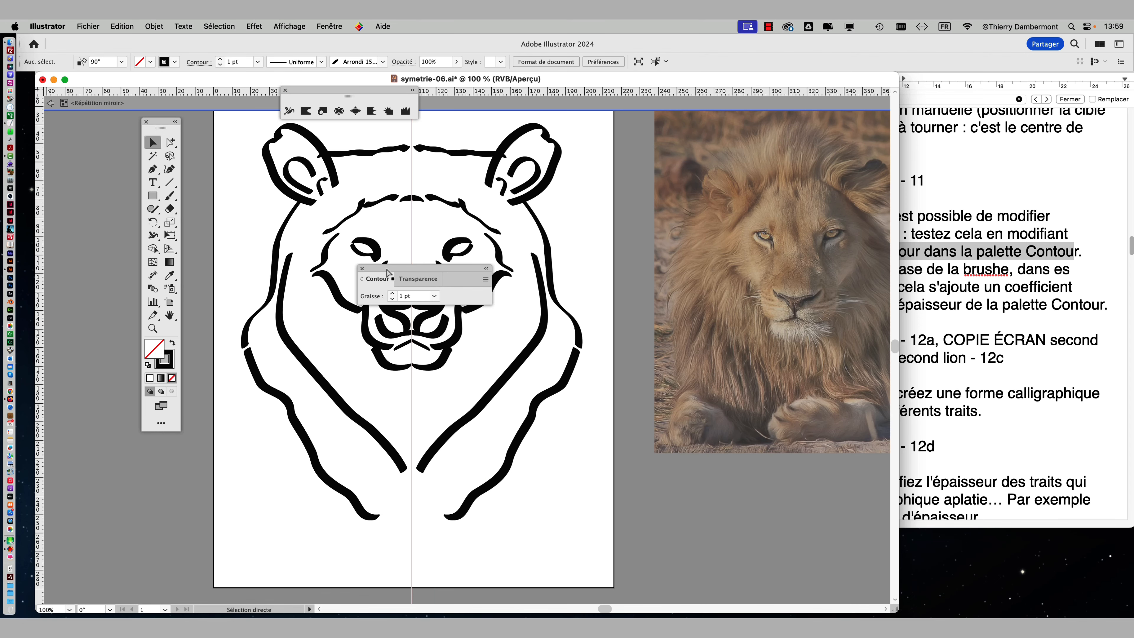
drag(386, 266, 576, 265)
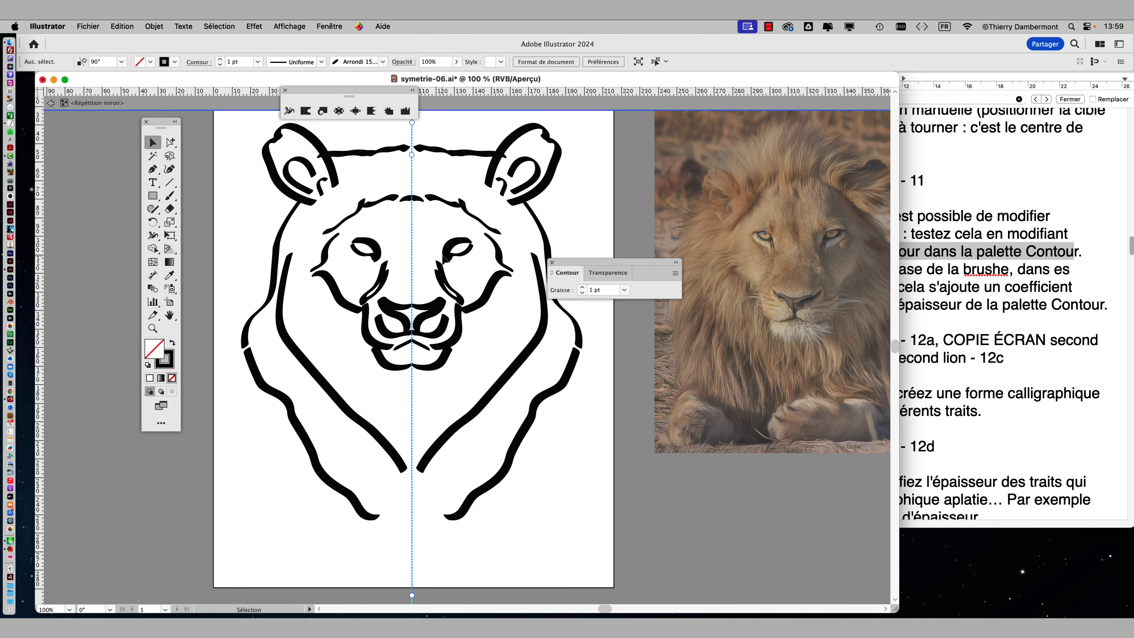
scroll(444, 259, up, 2)
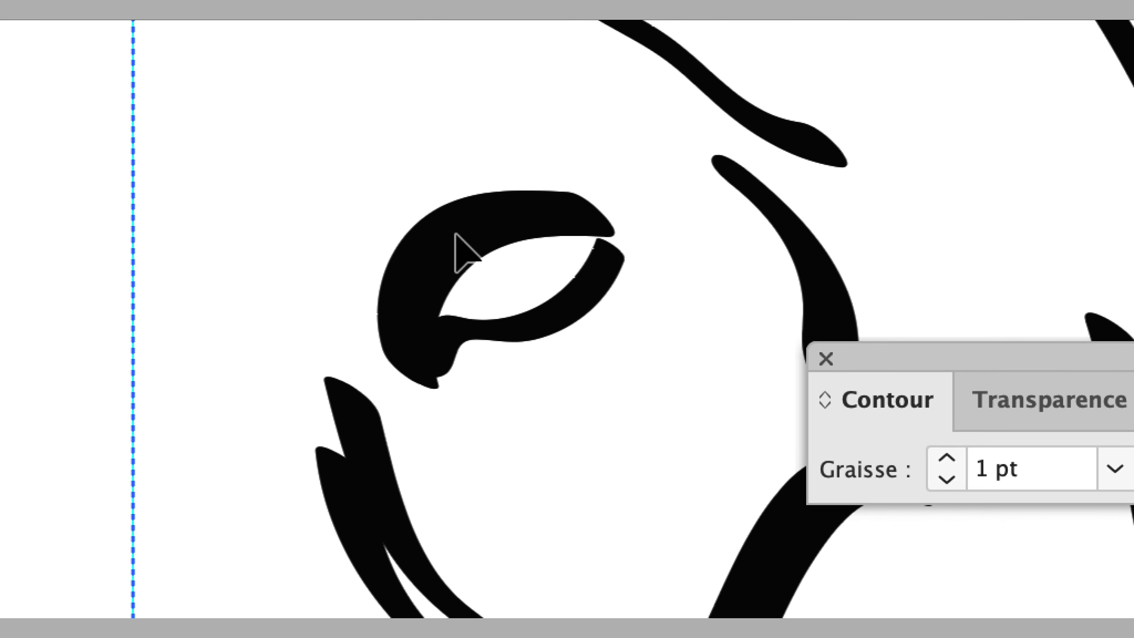
click(326, 234)
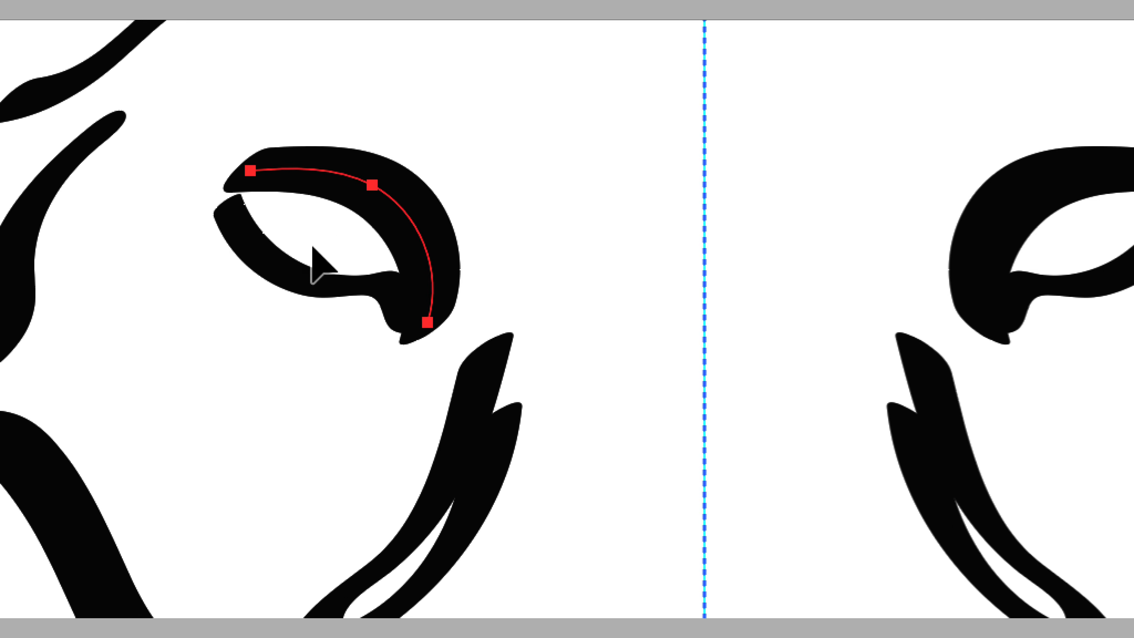
click(252, 306)
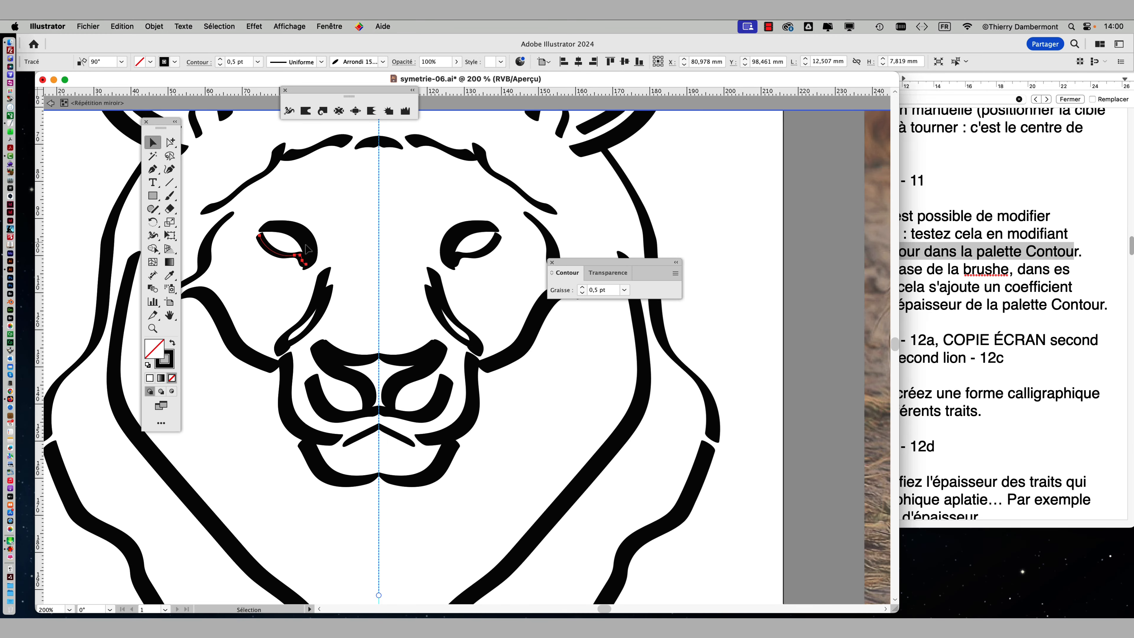
click(327, 205)
key(super+1)
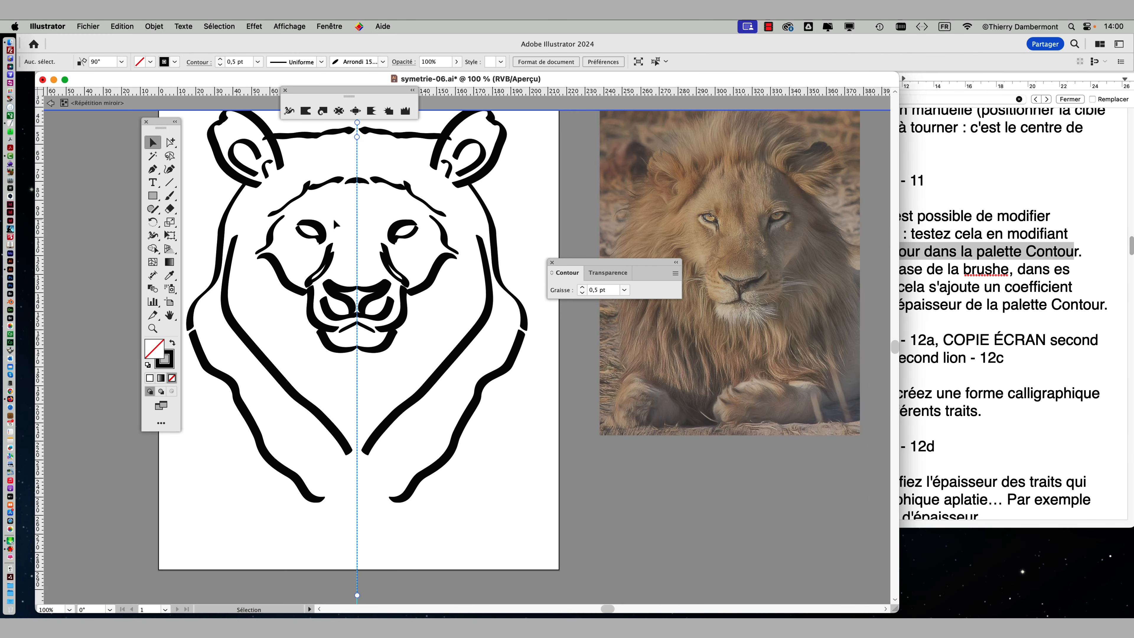
- Set the upper nose line and the nostril outline on the left half of the lion's face to 0.5 pt
scroll(342, 293, up, 2)
click(343, 293)
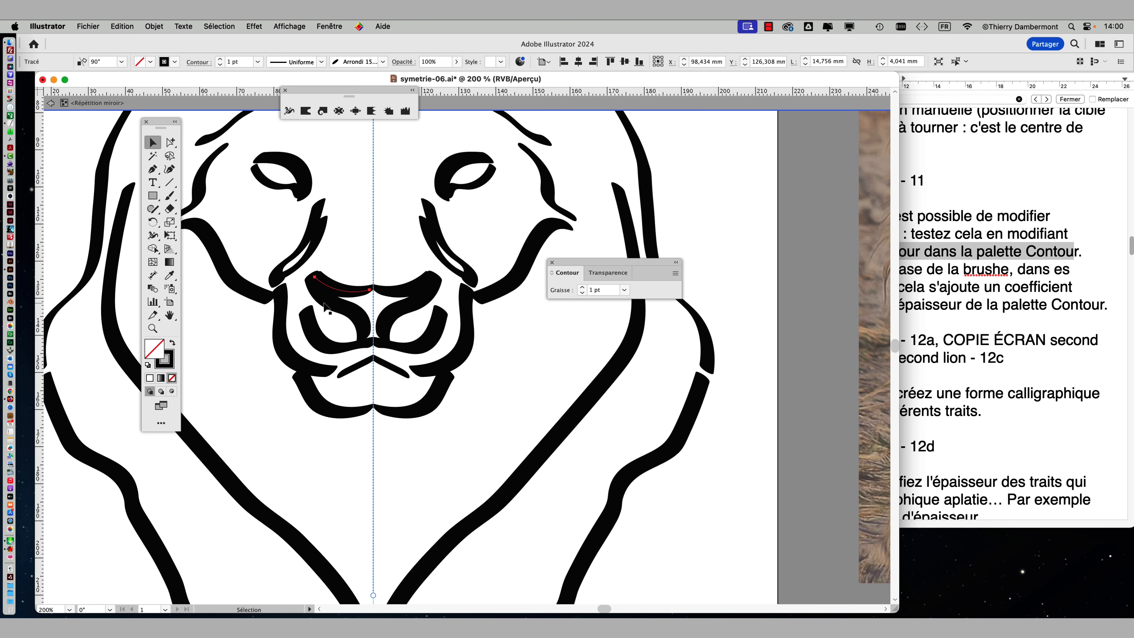
shift+click(312, 332)
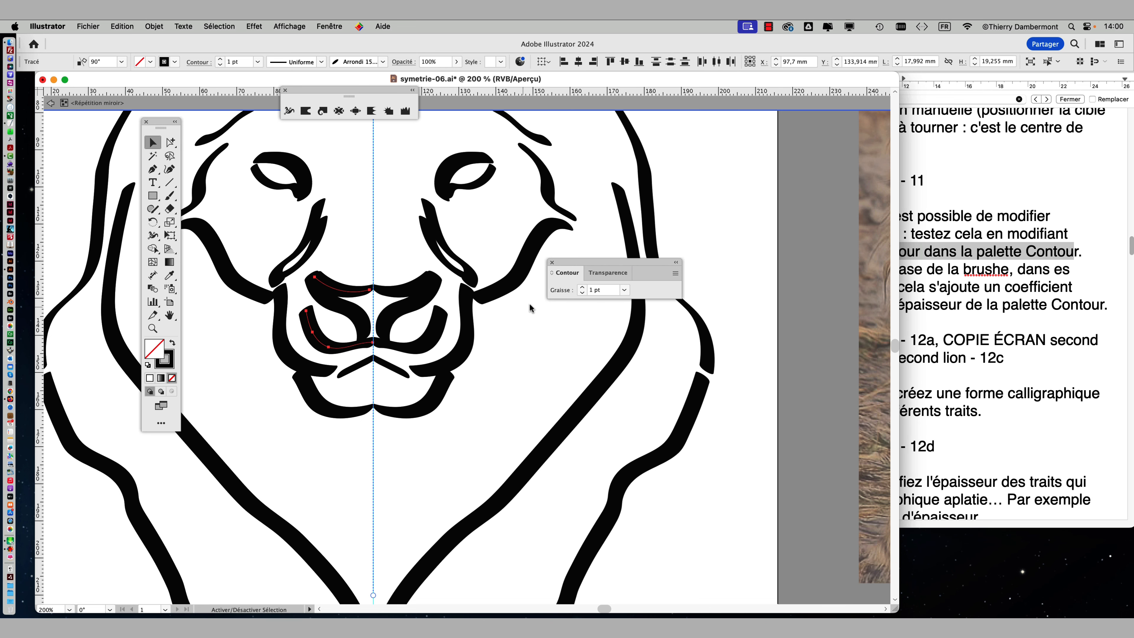
click(624, 290)
click(634, 309)
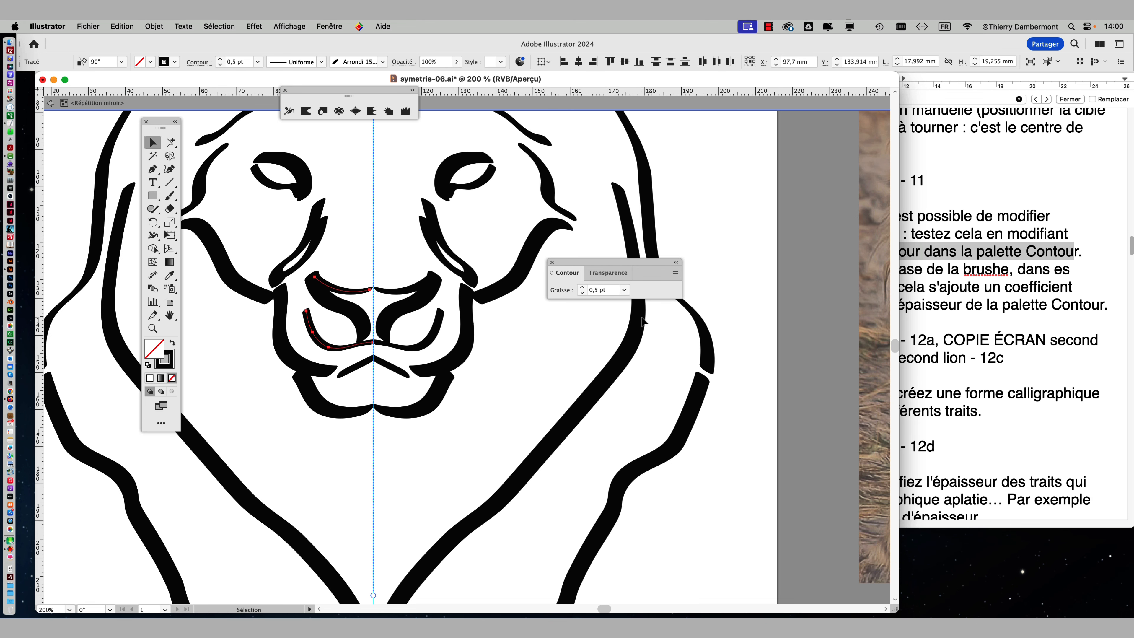
click(388, 260)
scroll(387, 262, down, 2)
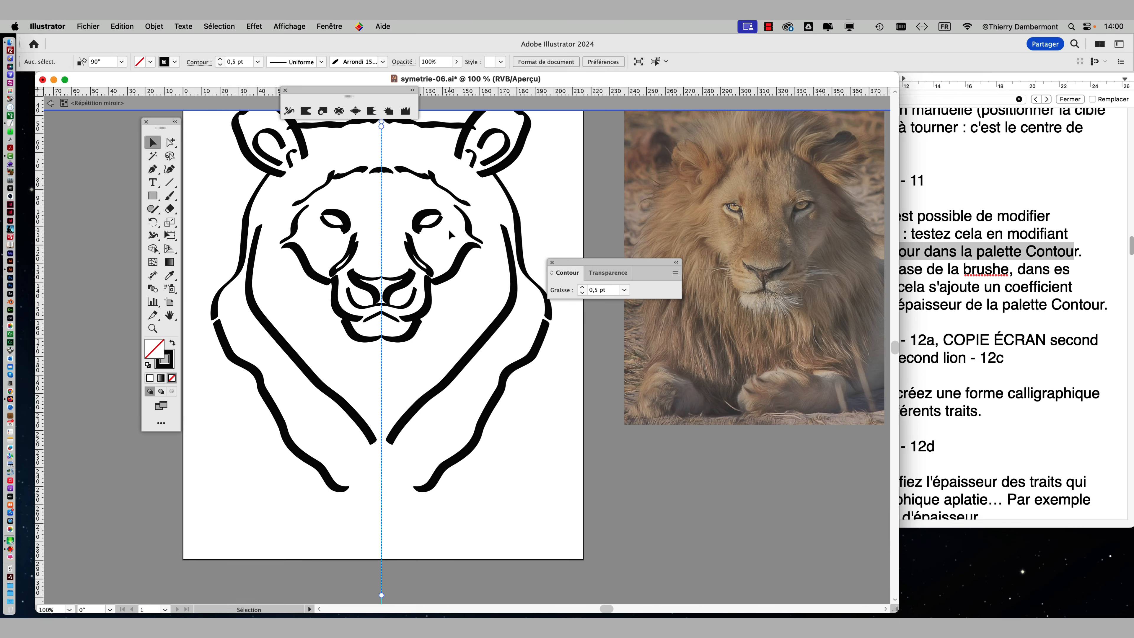
- Save the drawing under the new name symetrie-07.ai, in Adobe Illustrator format with Illustrator 2020 compatibility
click(104, 24)
click(154, 144)
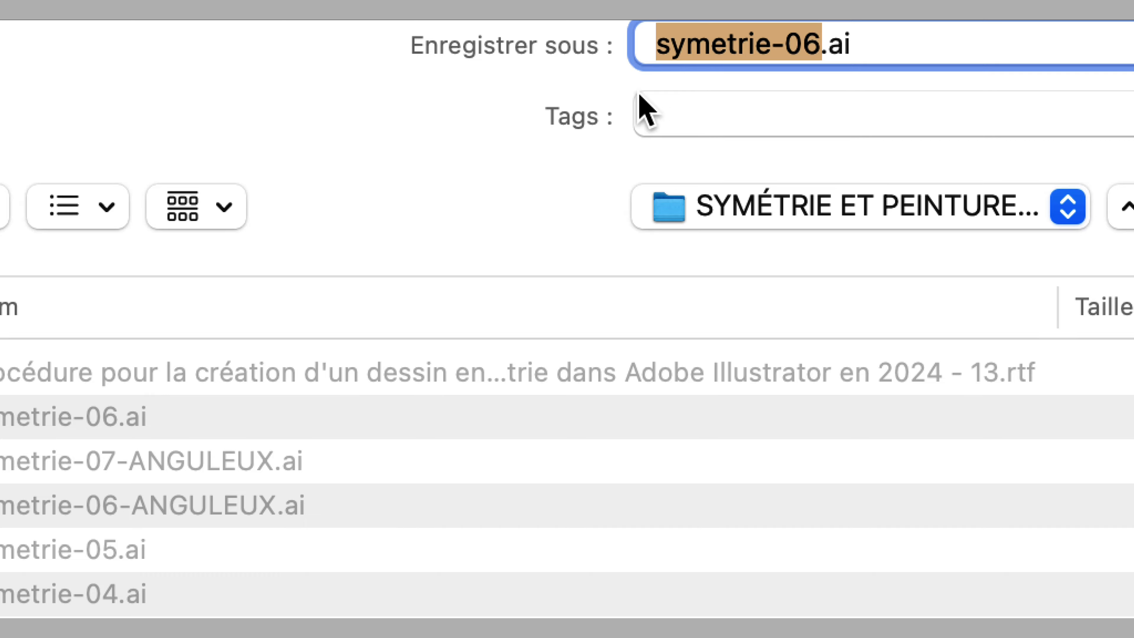
drag(697, 78, 711, 79)
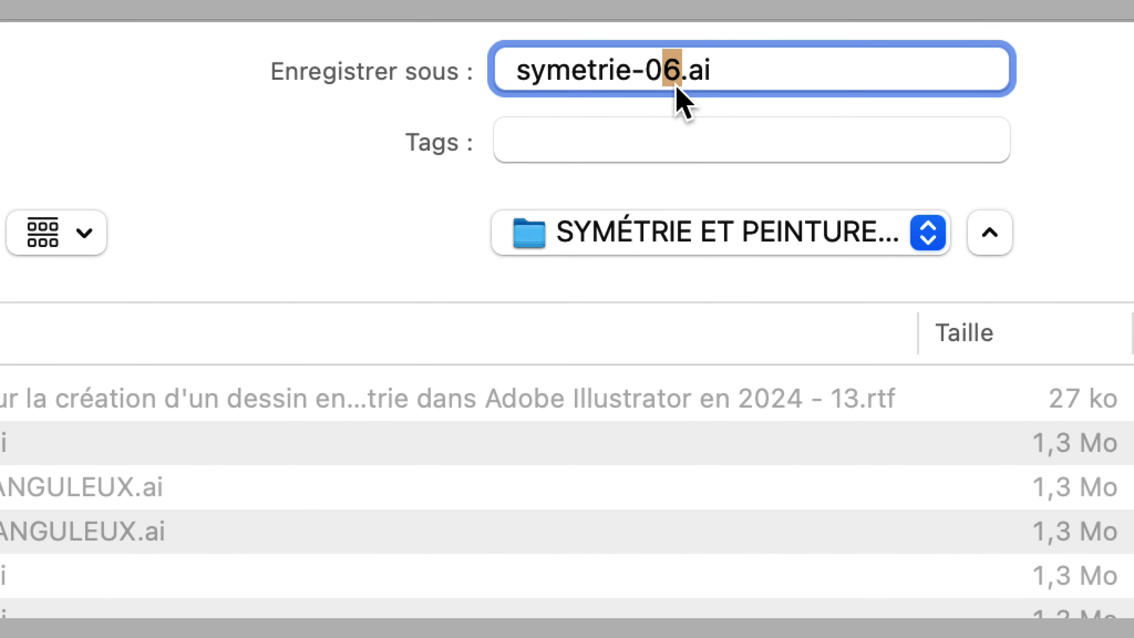
text(7)
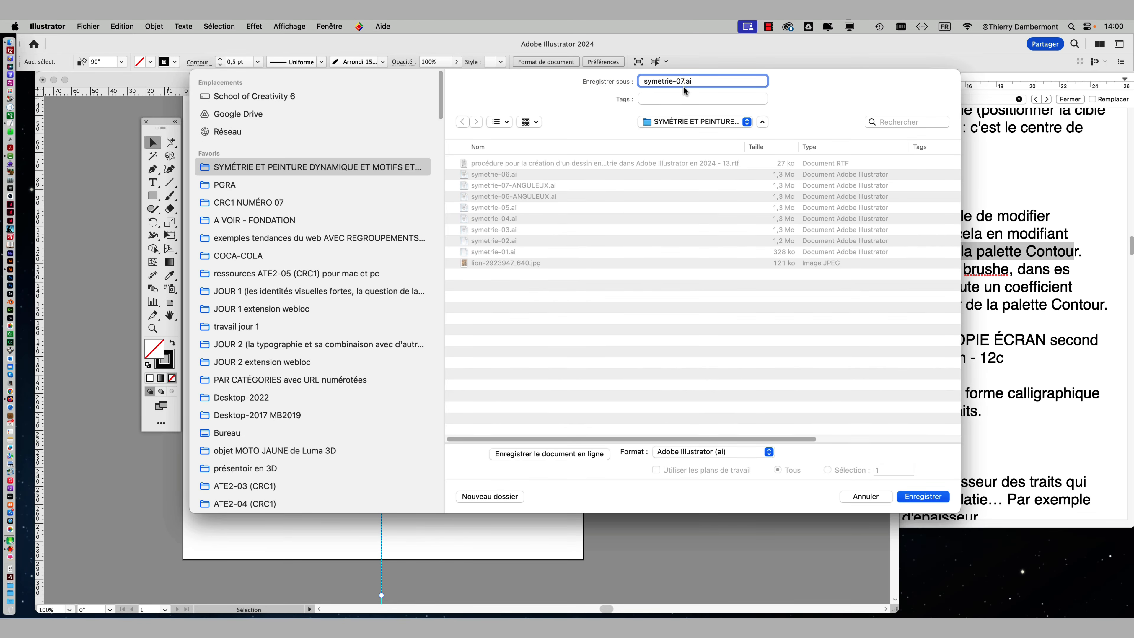
click(923, 497)
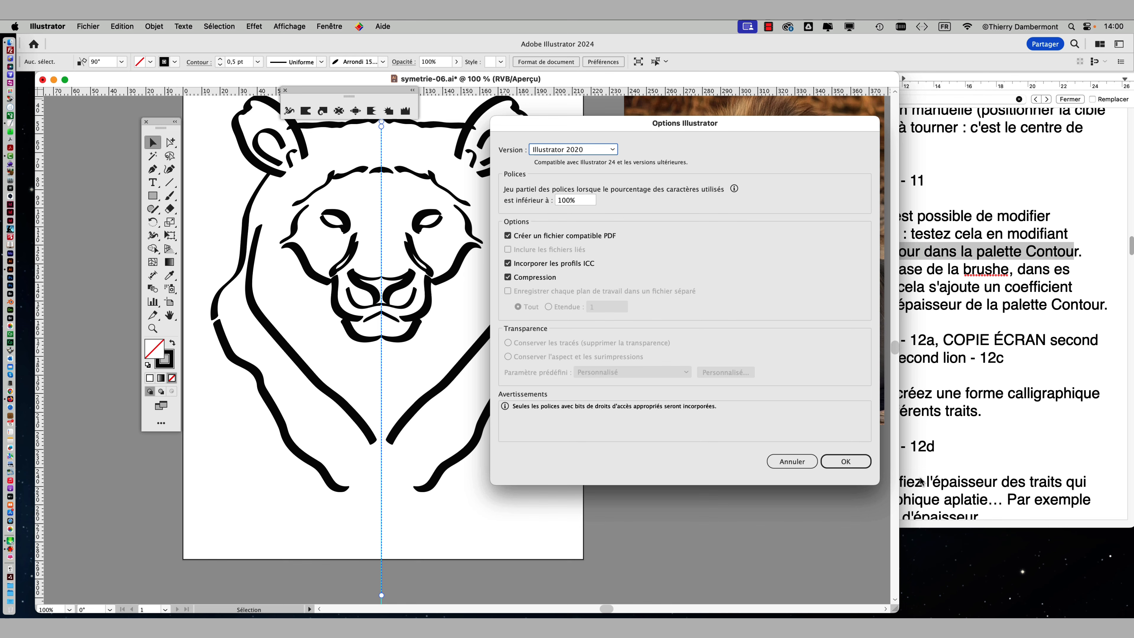
click(859, 463)
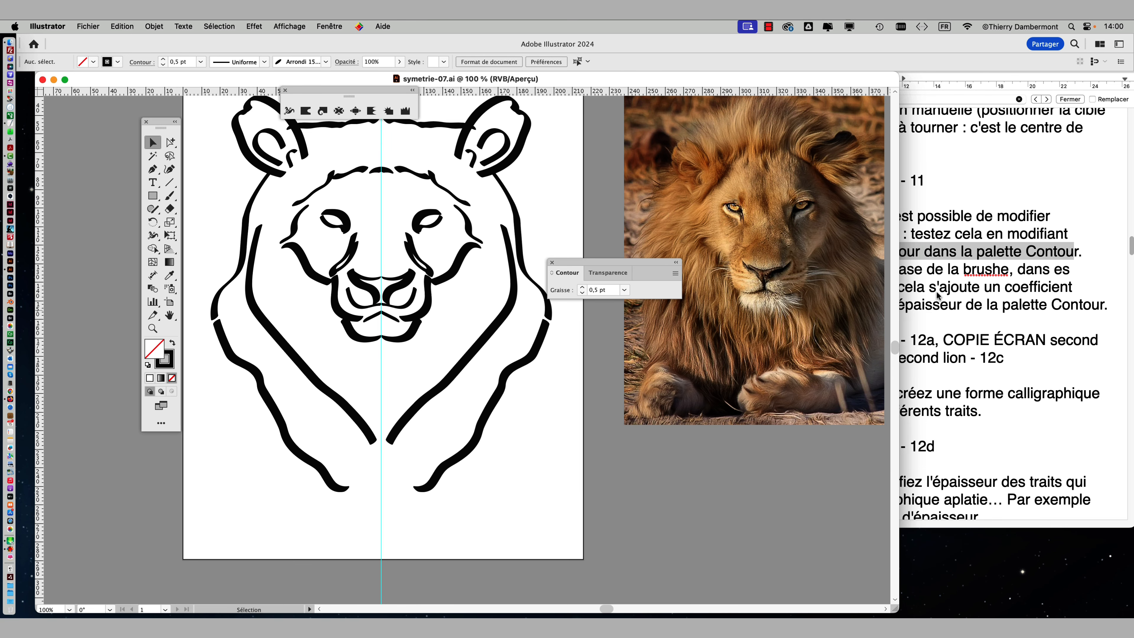
- Switch to the TextEdit procedure document and highlight "on a l'épaisseur de base de la brushe", then return to Illustrator
click(956, 281)
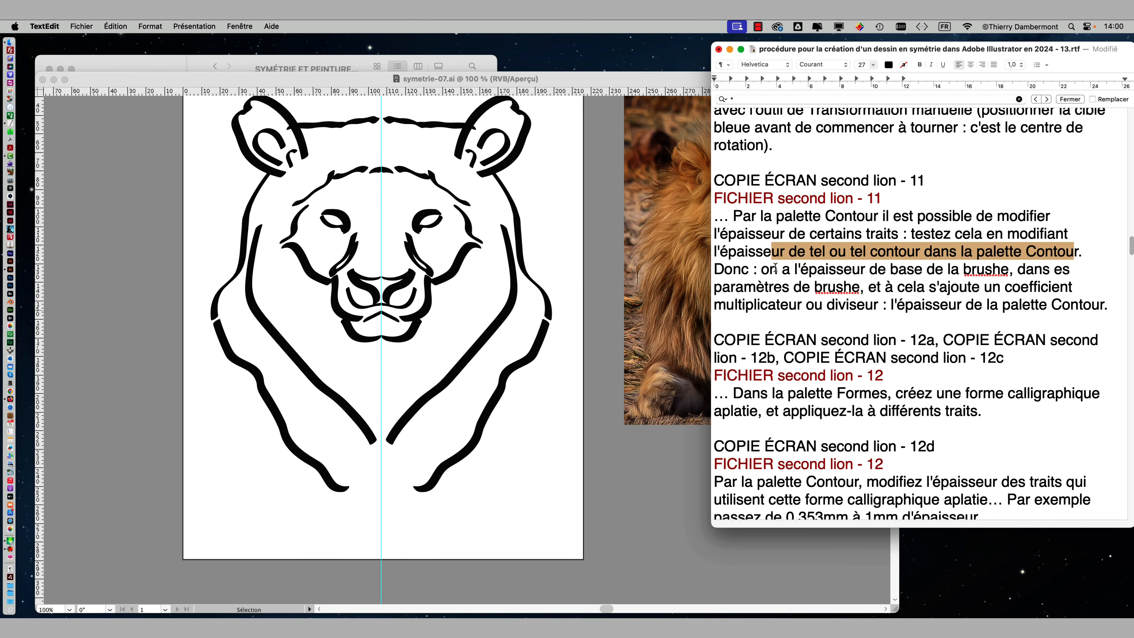
drag(762, 269, 1007, 270)
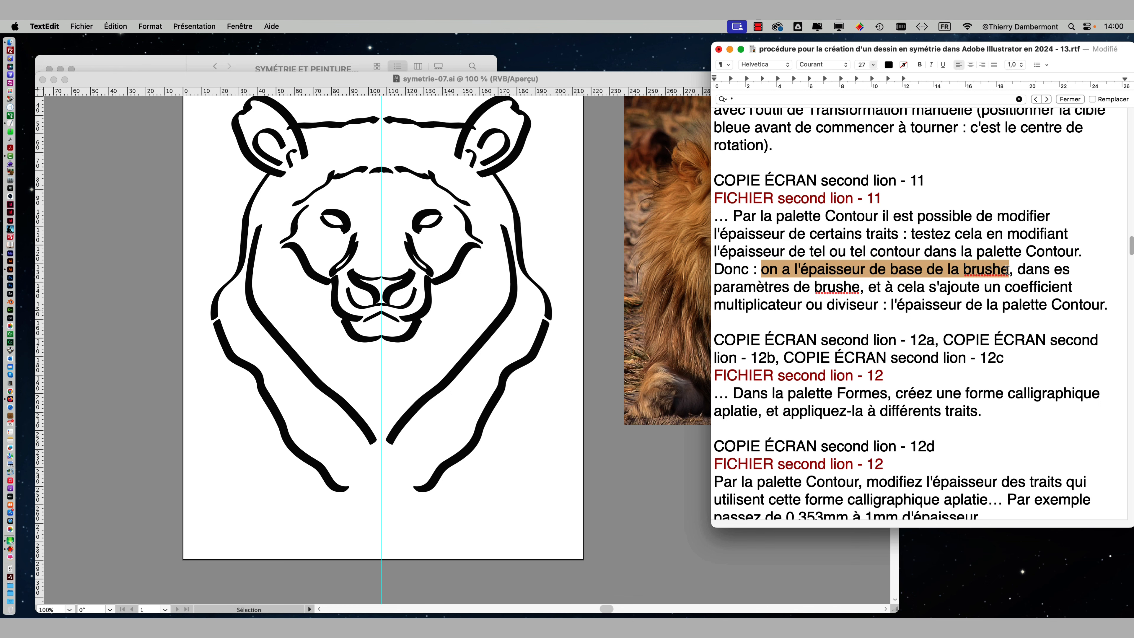
click(498, 78)
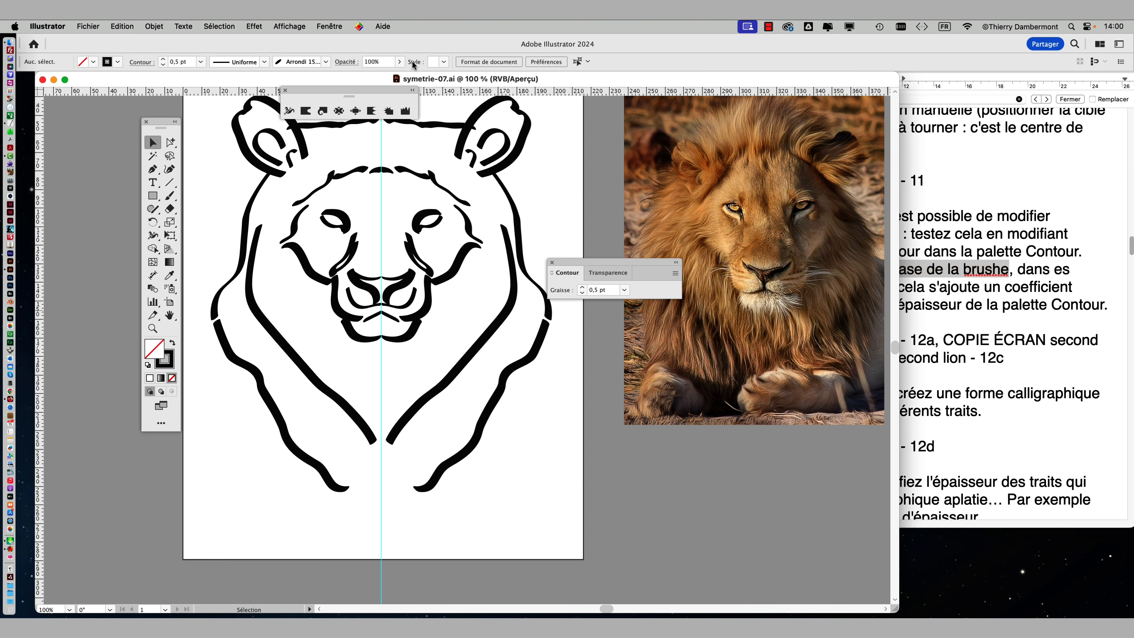
click(331, 26)
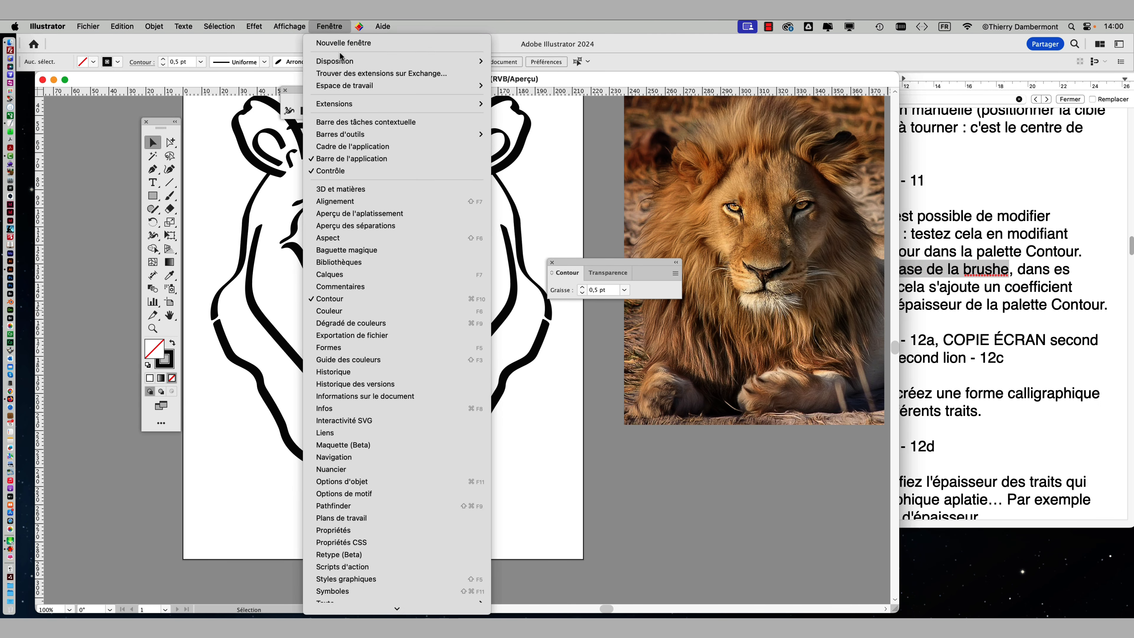
- In the TextEdit notes, correct "es" to "les" and insert ", dans la palette des Formes" after "paramètres de brushe"
click(1040, 295)
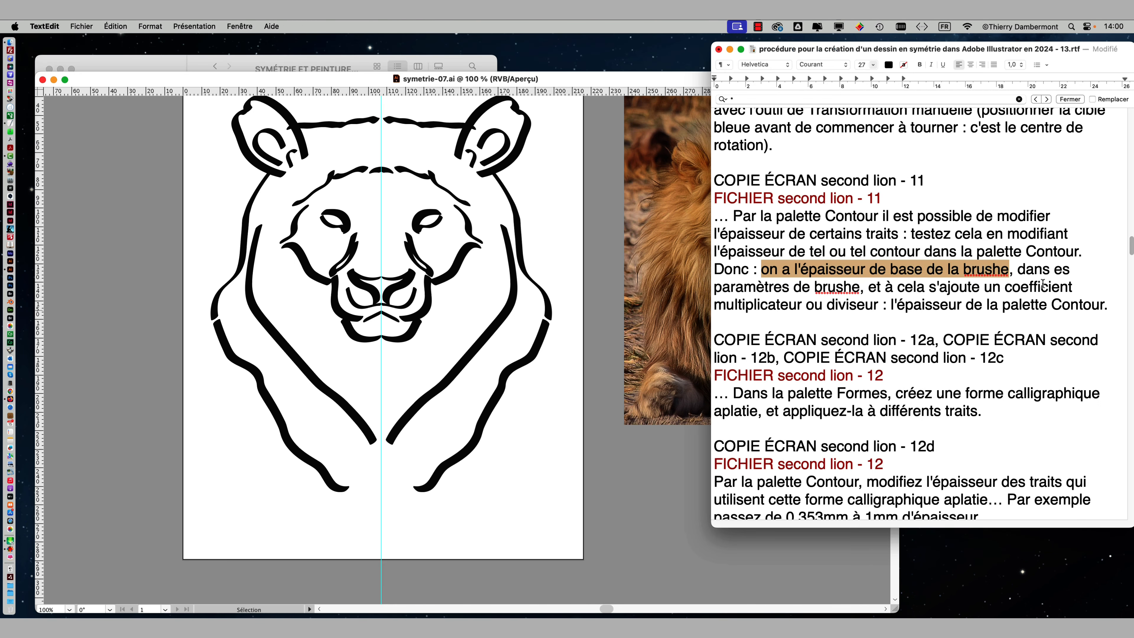
click(1054, 269)
text(l)
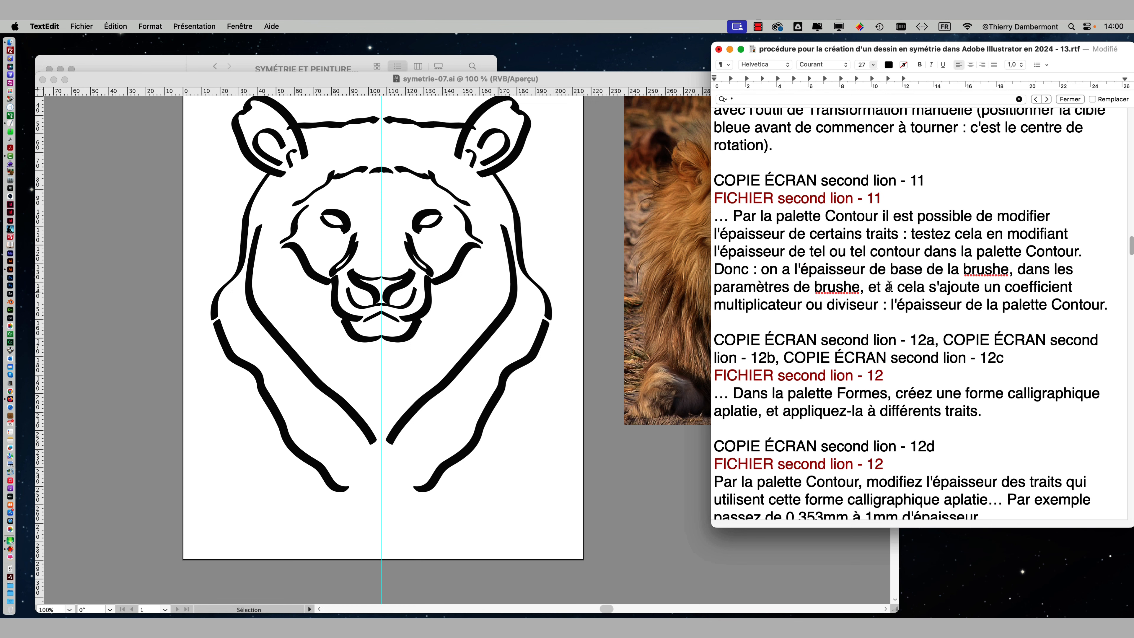
click(860, 288)
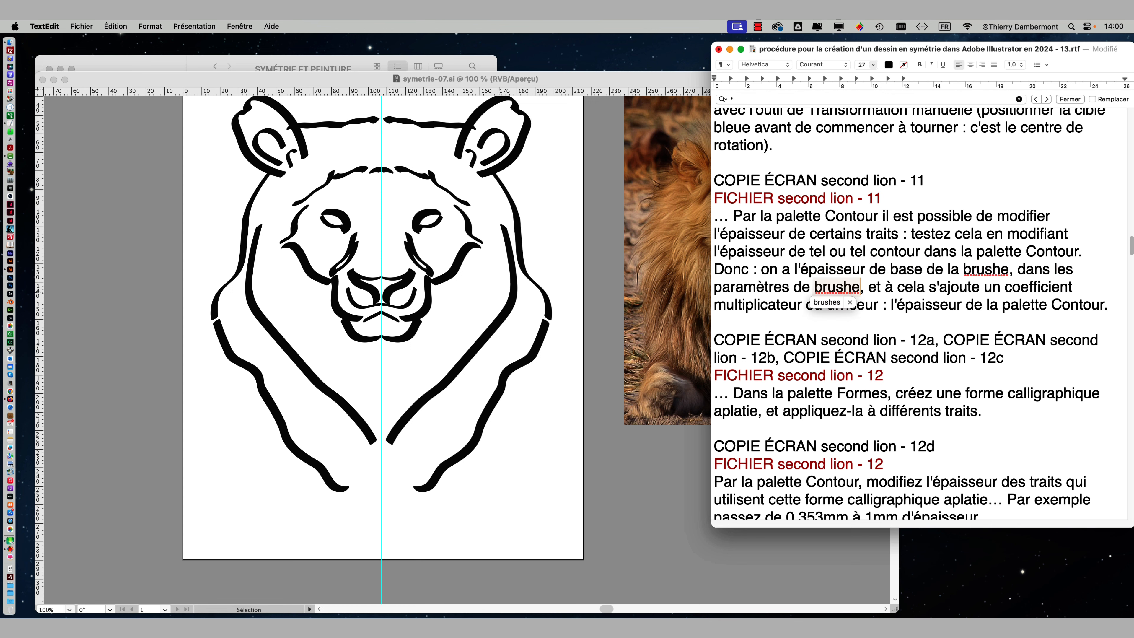
text(, dans la palette des Formes)
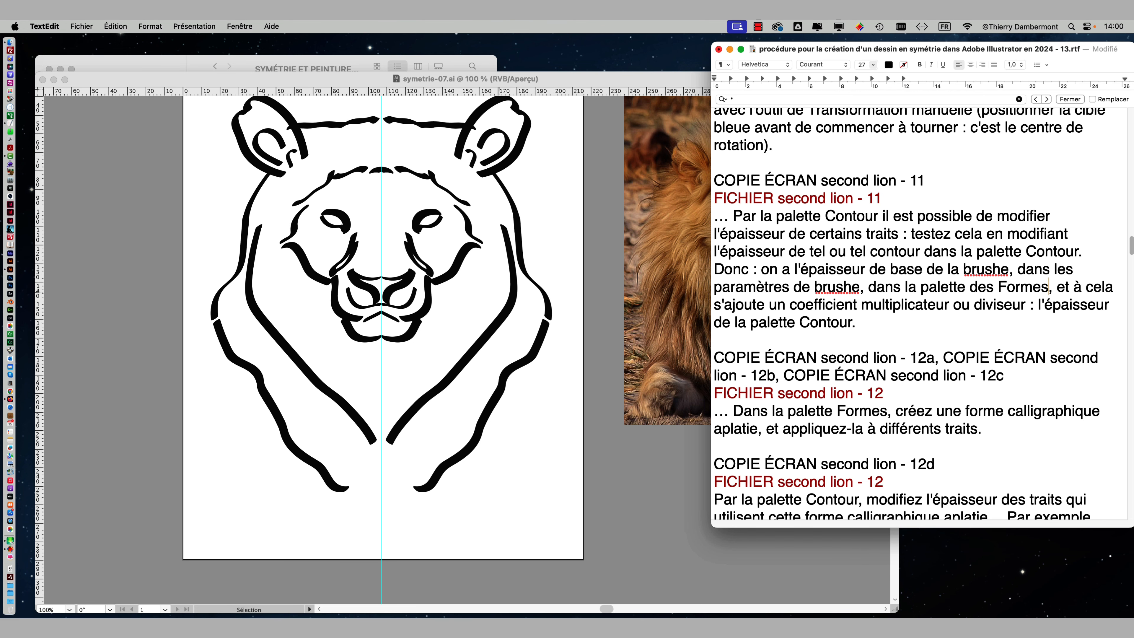
text(,)
key(BackSpace)
- Switch to Illustrator, display the Formes palette, and move it and the Contour palette clear of the lion's face
click(474, 85)
click(329, 26)
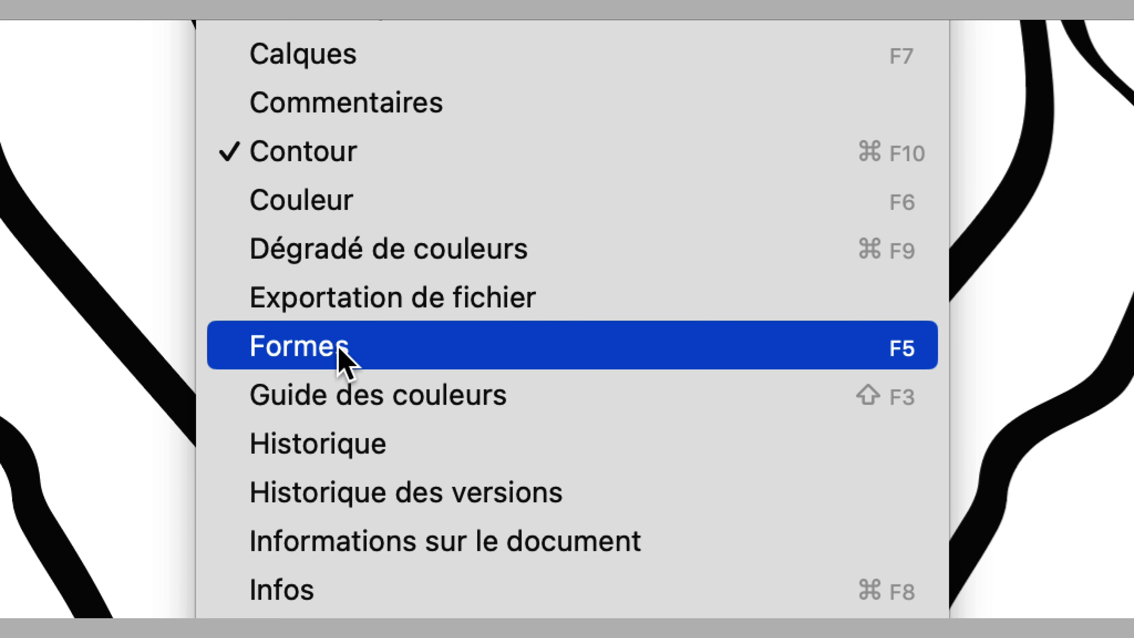
click(340, 350)
drag(598, 267, 157, 476)
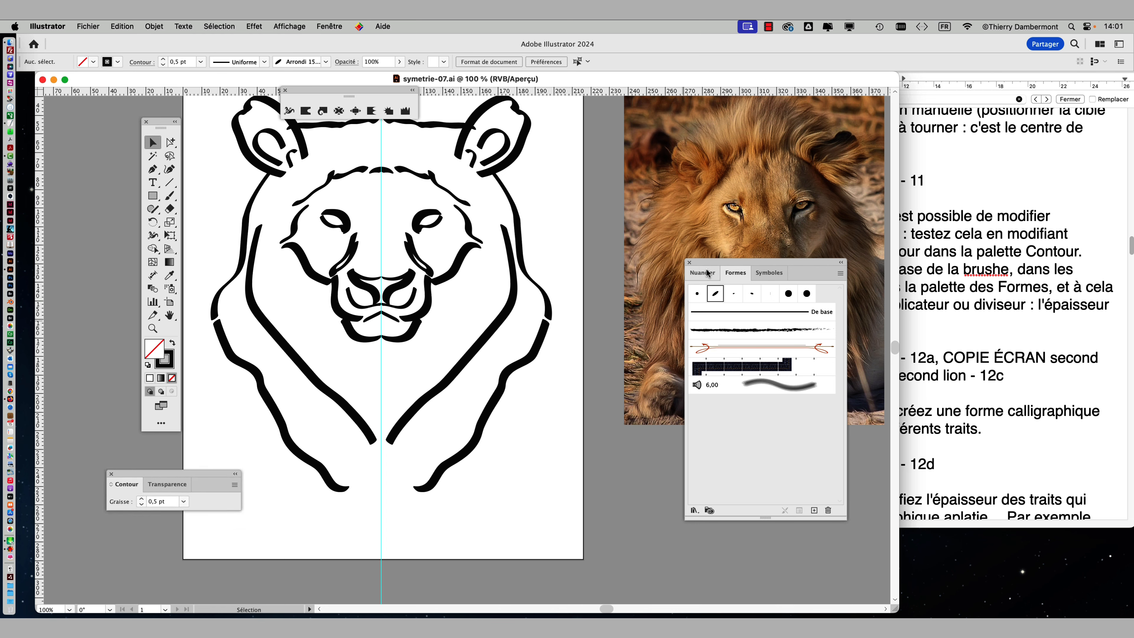
mouse_move(706, 265)
mouse_down()
mouse_move(643, 250)
mouse_move(537, 180)
mouse_up()
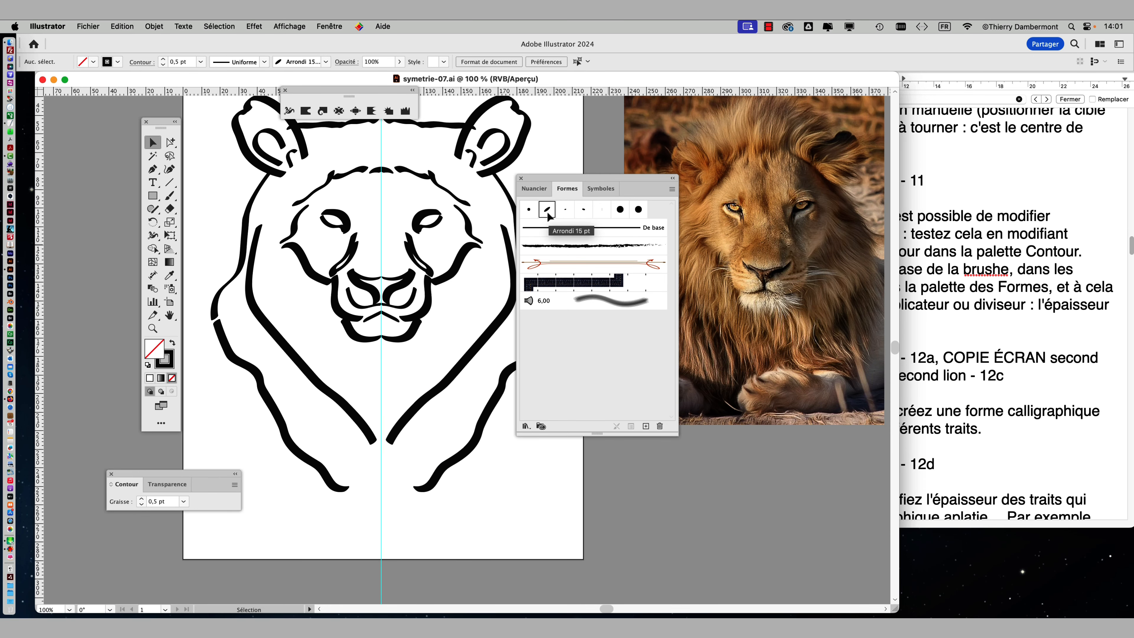
- Switch to the TextEdit notes and highlight "l'épaisseur de la palette Contour." at the end of the brush thickness explanation
click(993, 279)
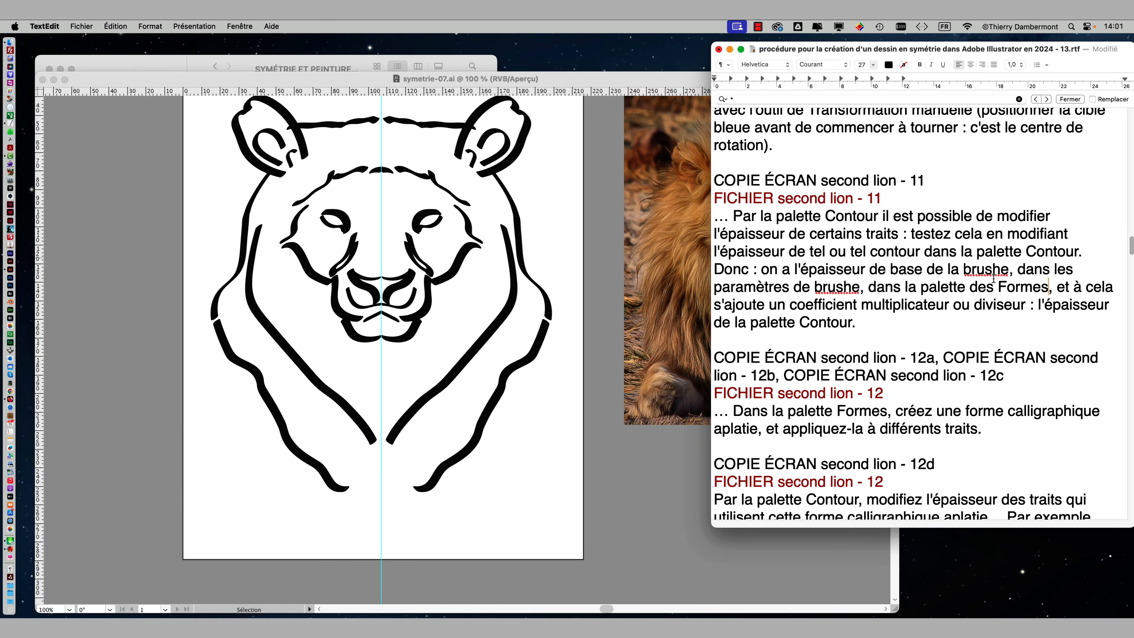
drag(1056, 286, 948, 317)
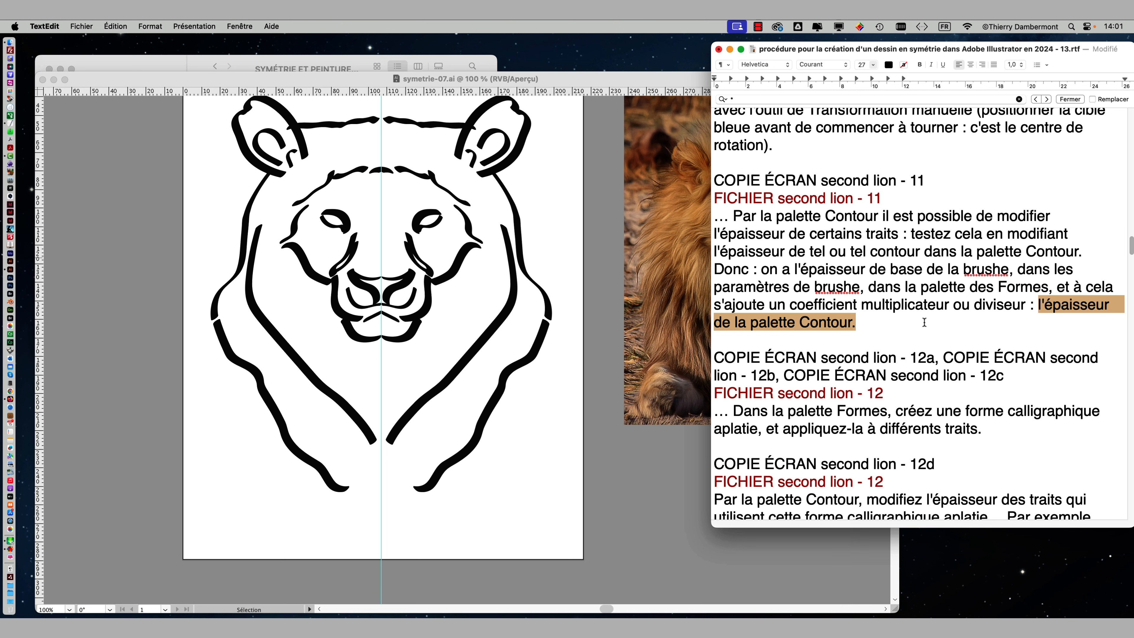
- Return to Illustrator and move the Formes palette and the tools palette off the lion drawing
click(556, 131)
drag(542, 176, 579, 170)
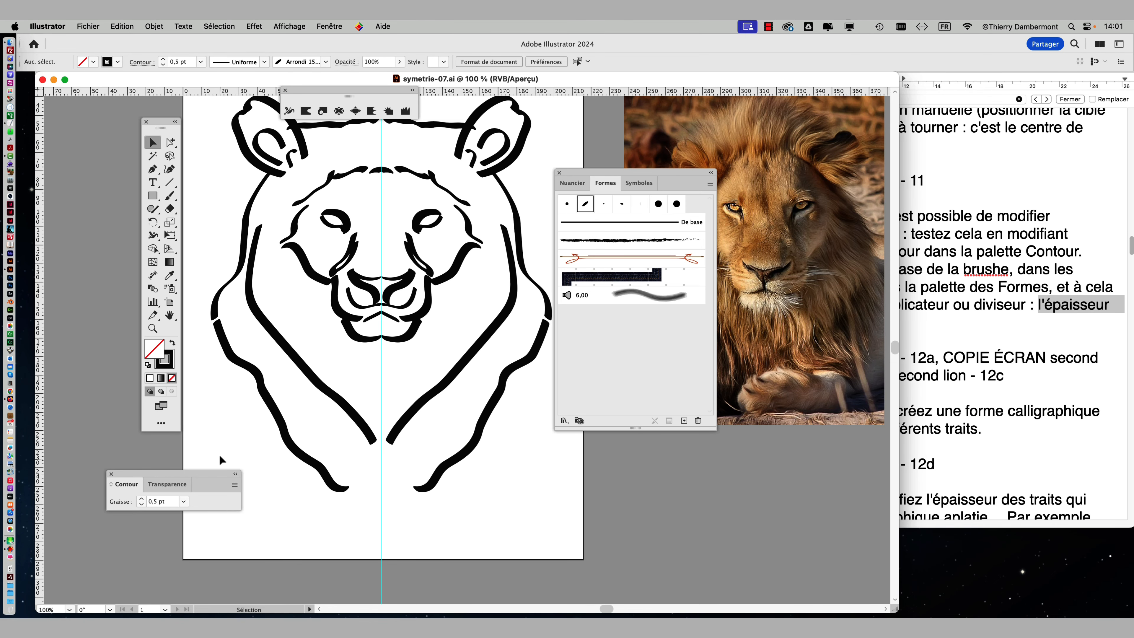
drag(155, 124, 65, 117)
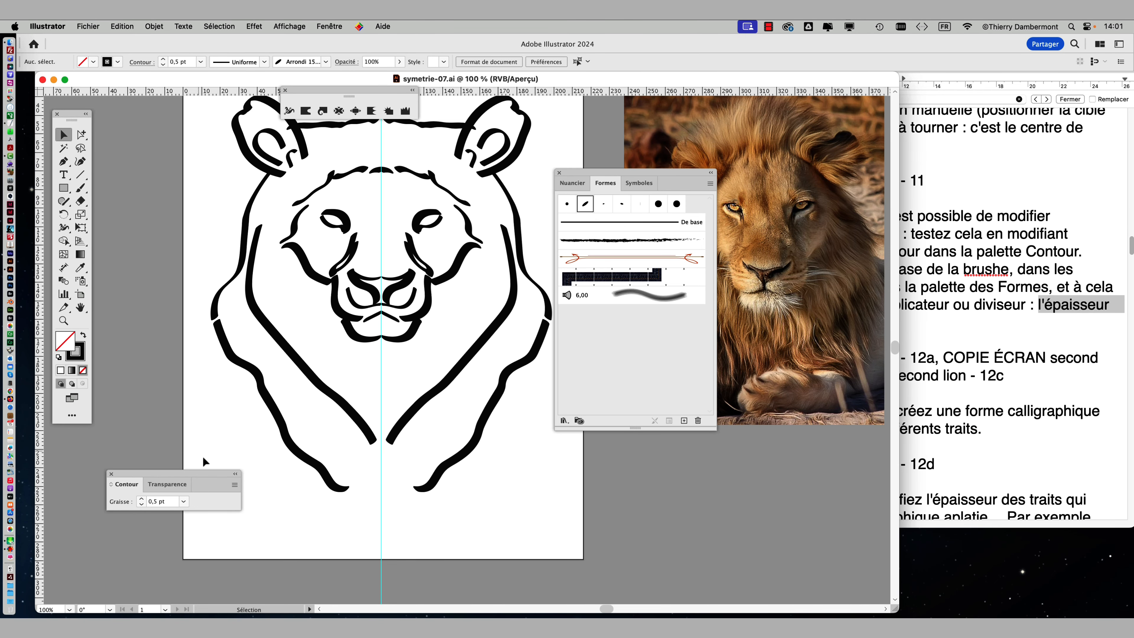
- Move the Contour palette near the lion's head and set the left outer mane stroke below the ear to 2 pt
drag(212, 476, 225, 192)
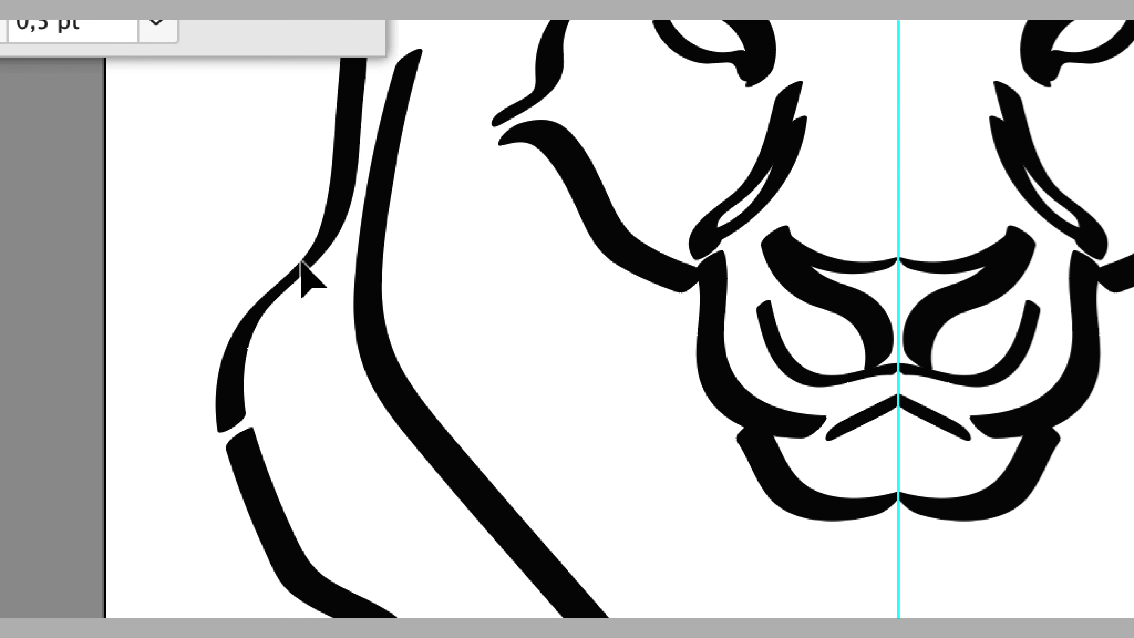
click(302, 263)
click(228, 213)
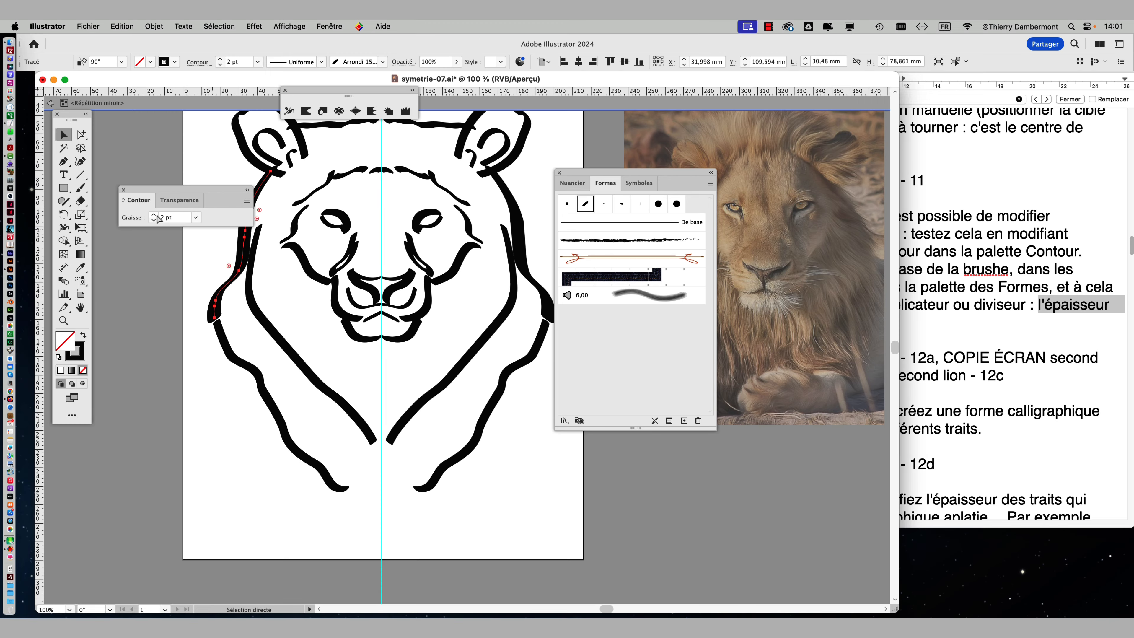
- Set the inner left mane stroke's weight to 1,5 pt and shift the stroke slightly toward the mirror axis
click(276, 339)
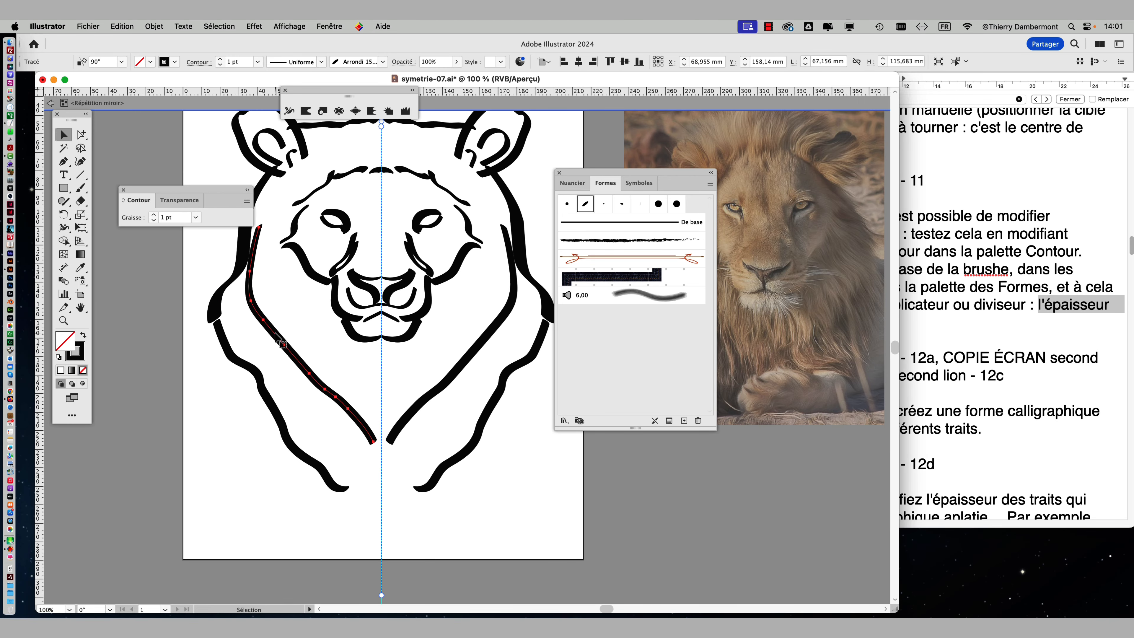
click(154, 215)
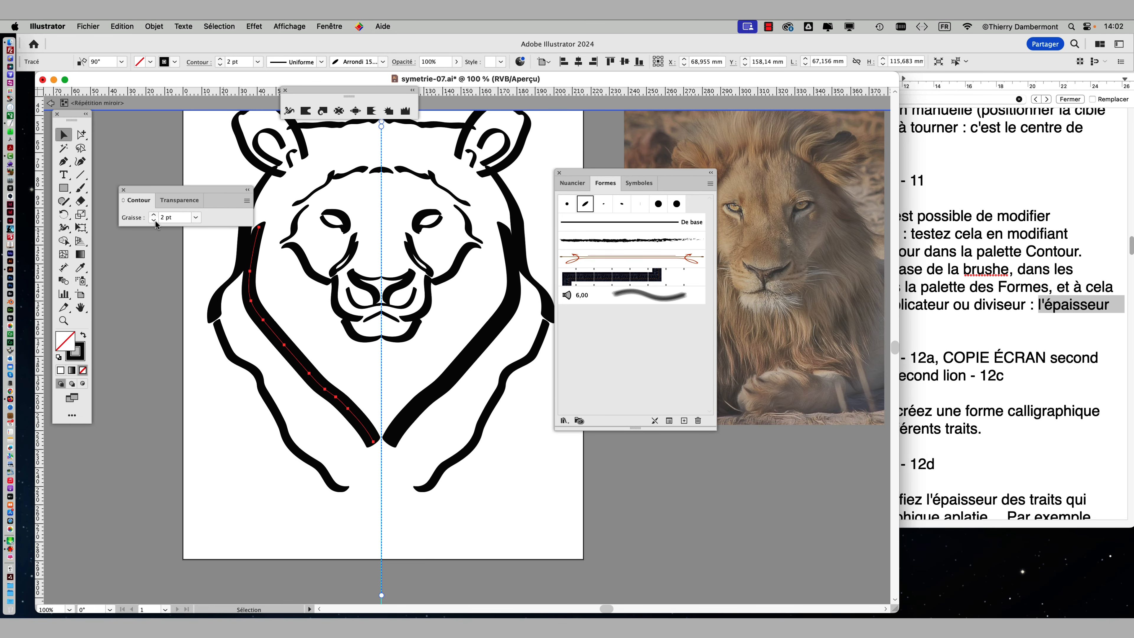
click(164, 219)
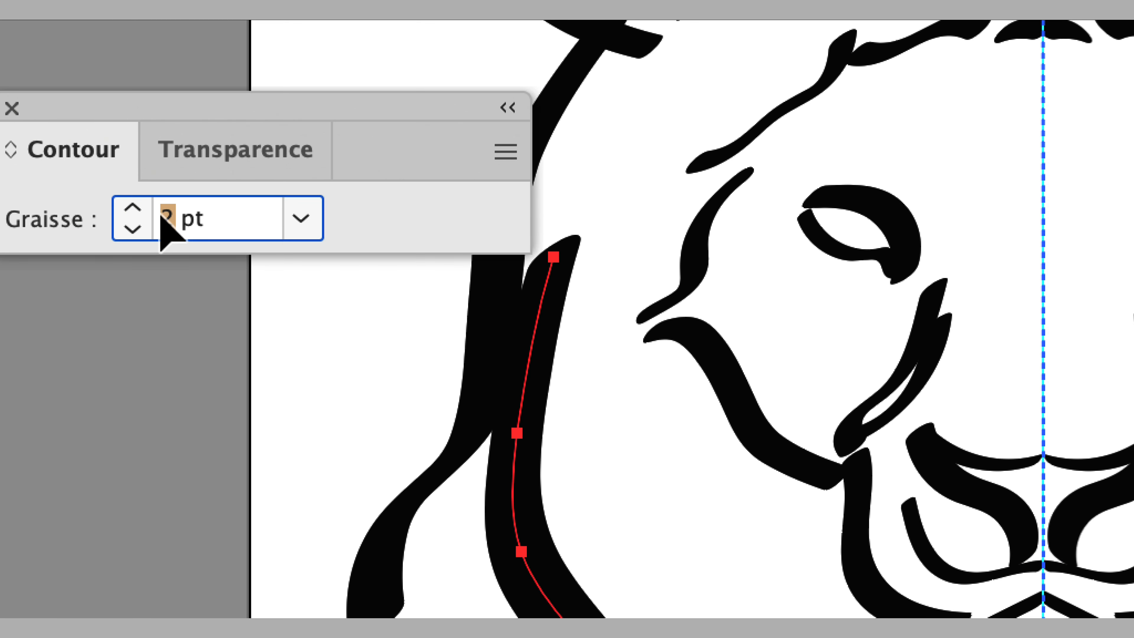
text(1,5)
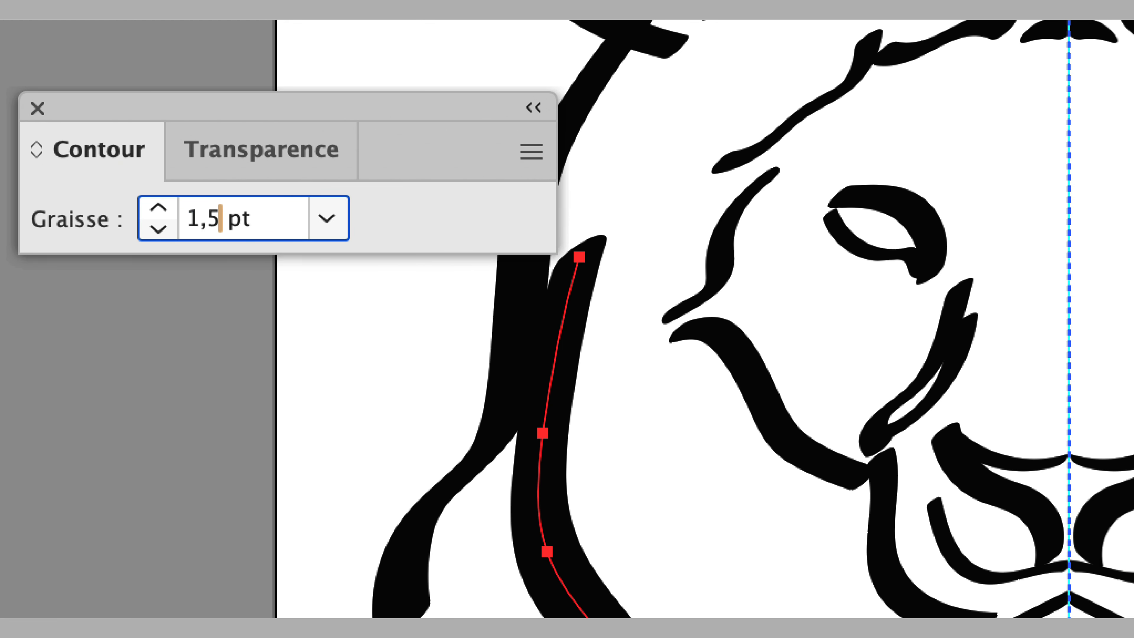
key(Return)
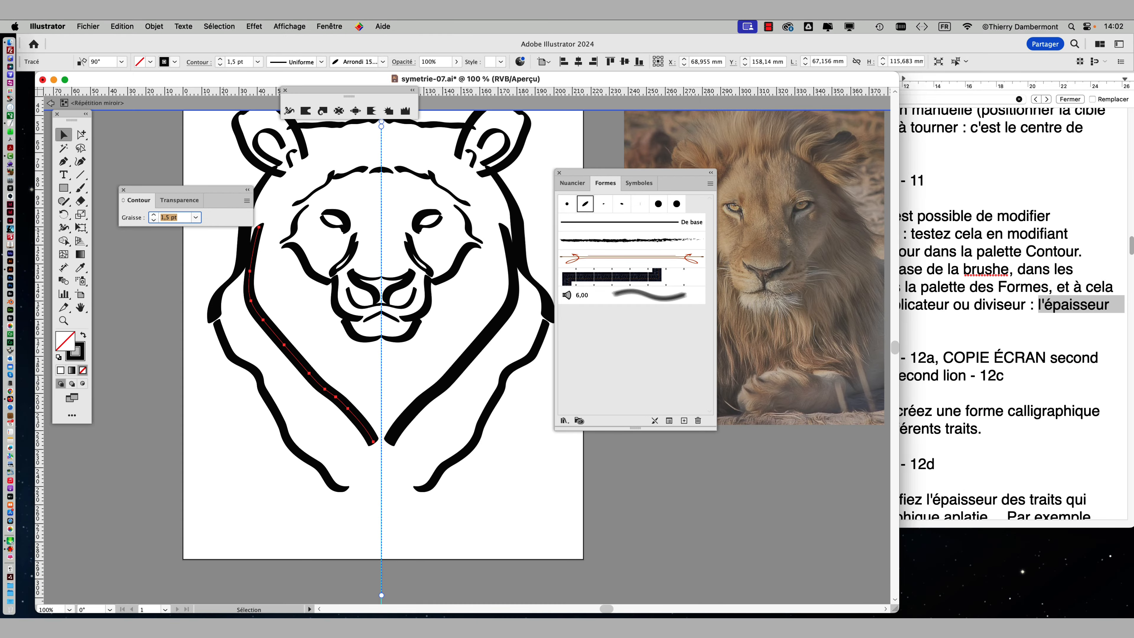
drag(271, 329, 273, 325)
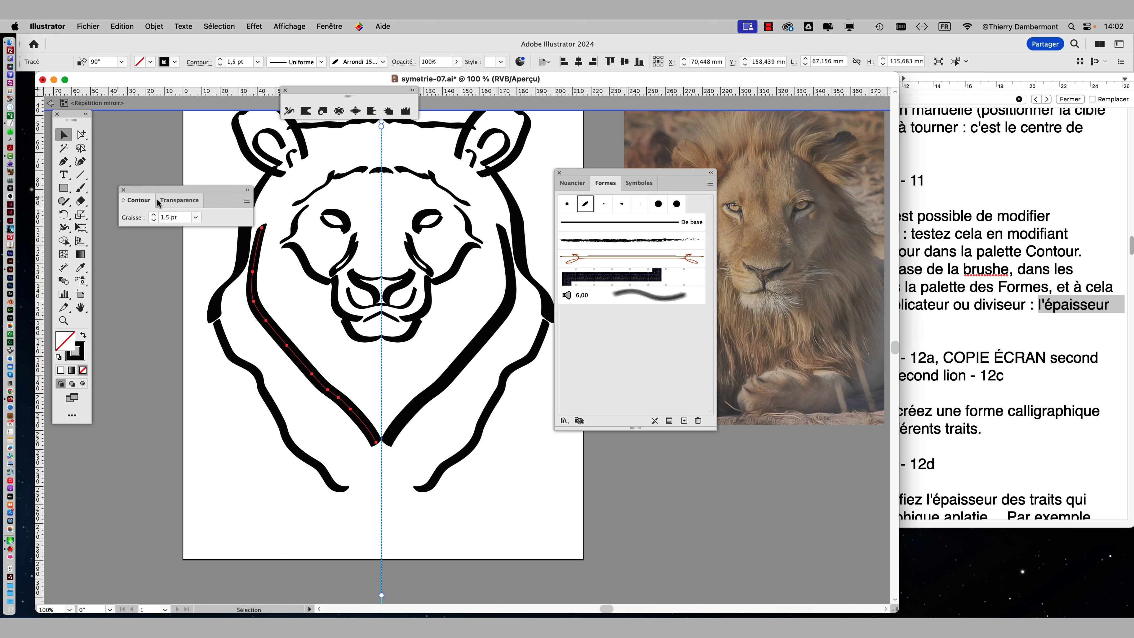
- Move the Contour palette clear of the mane, switch to the TextEdit notes and highlight the paragraph on varying stroke thickness with the Contour palette
drag(166, 191, 163, 147)
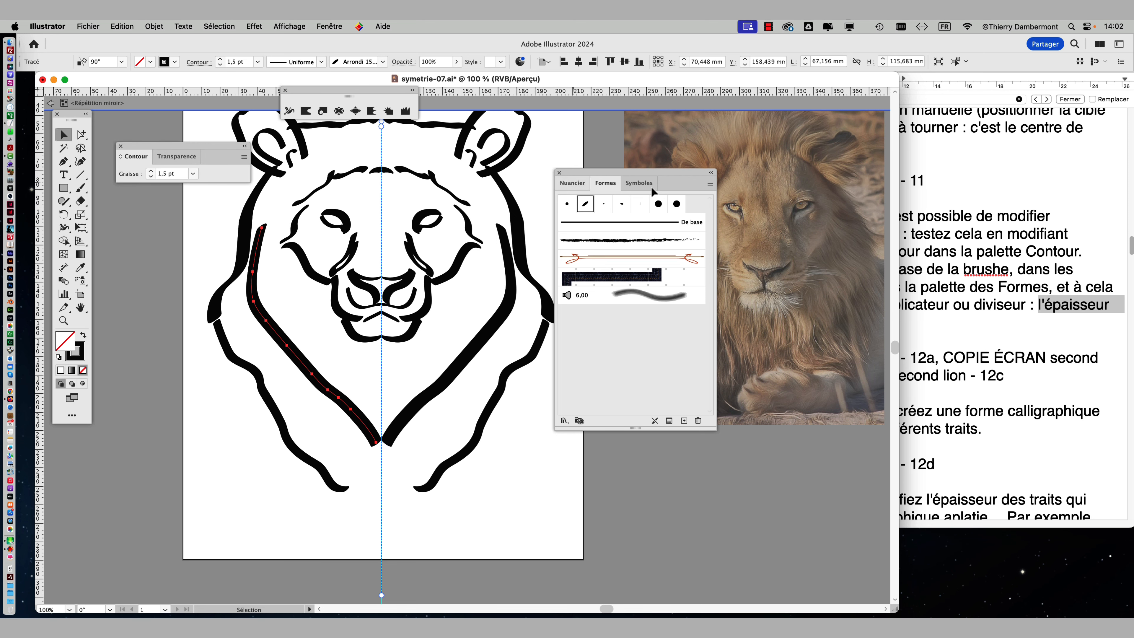
click(963, 294)
drag(727, 216, 879, 323)
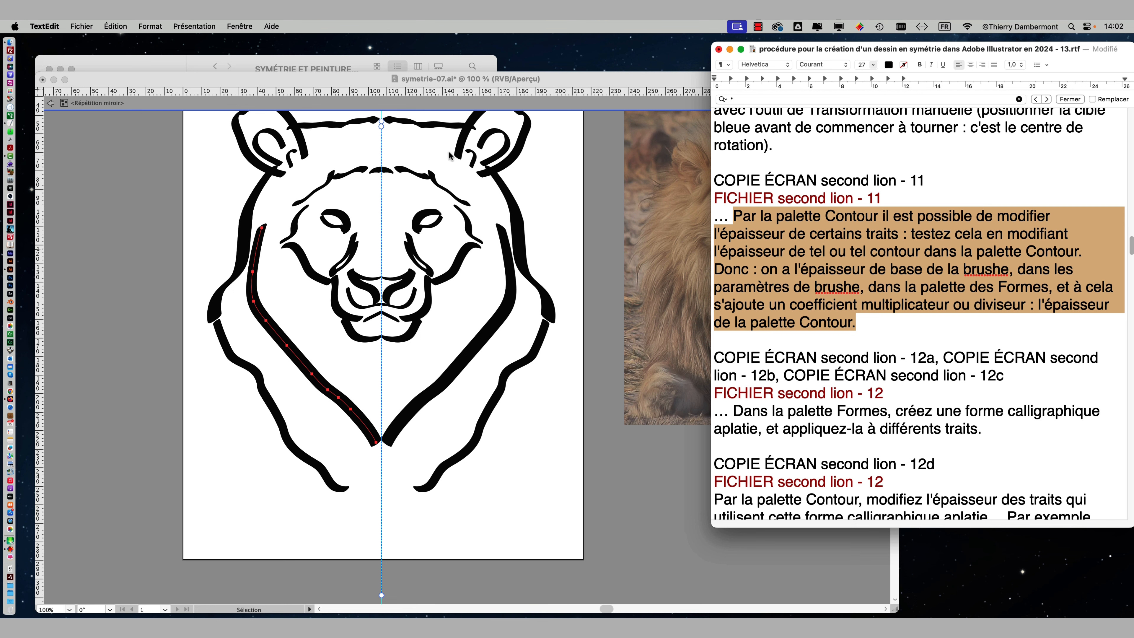
- Return to Illustrator and close the Contour palette and the floating palette of shape-combination icons above the drawing
click(303, 87)
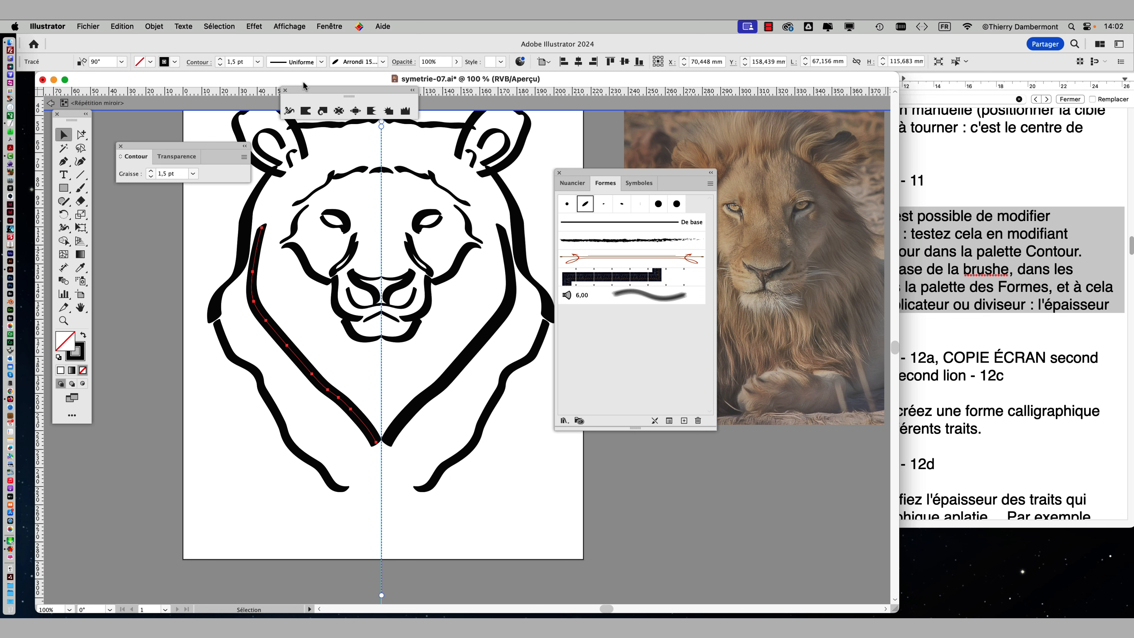
click(120, 146)
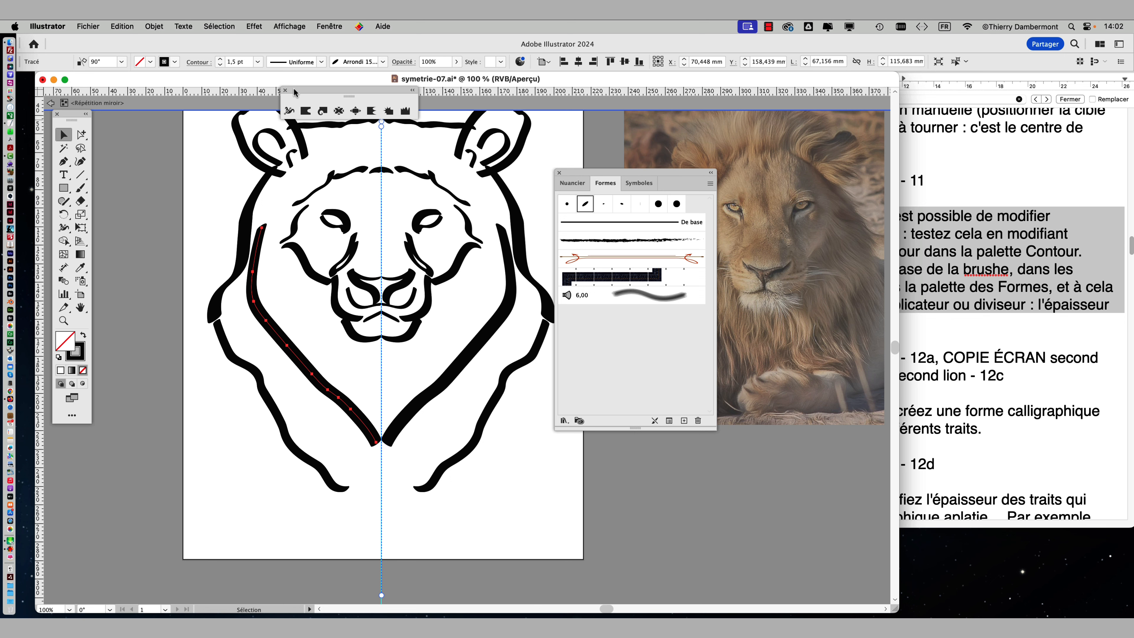
click(286, 92)
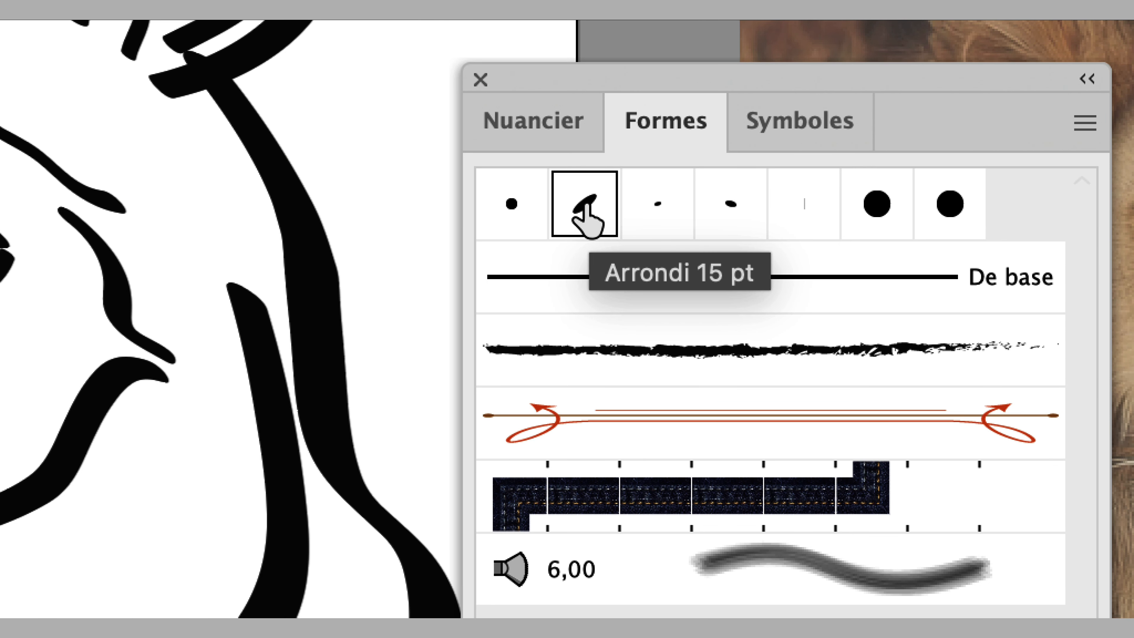
double_click(587, 206)
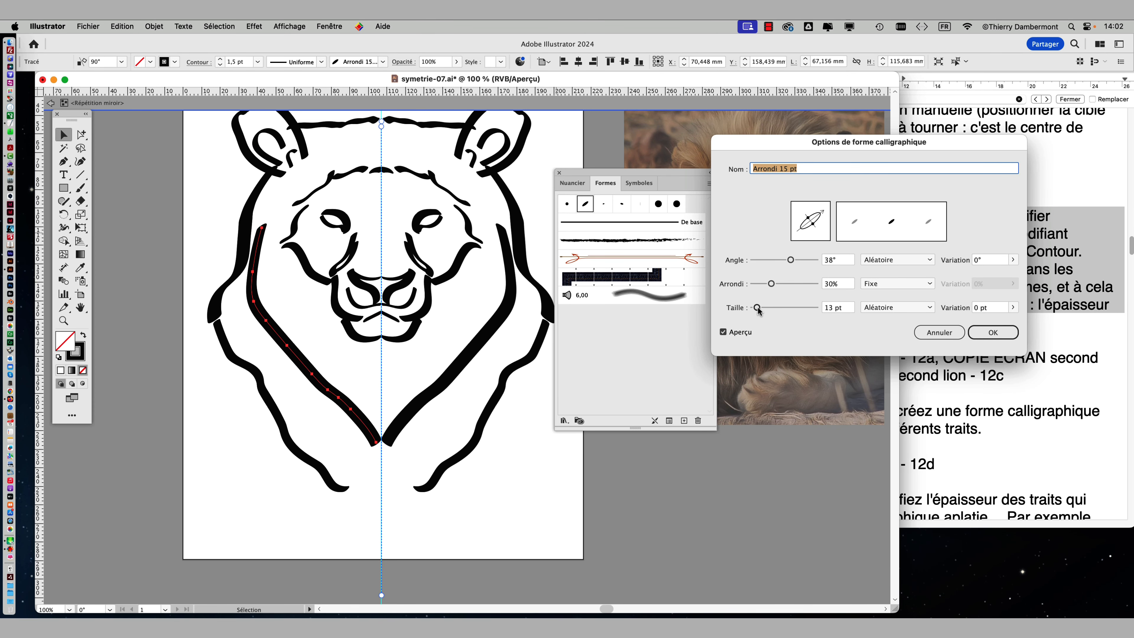
drag(758, 308, 757, 309)
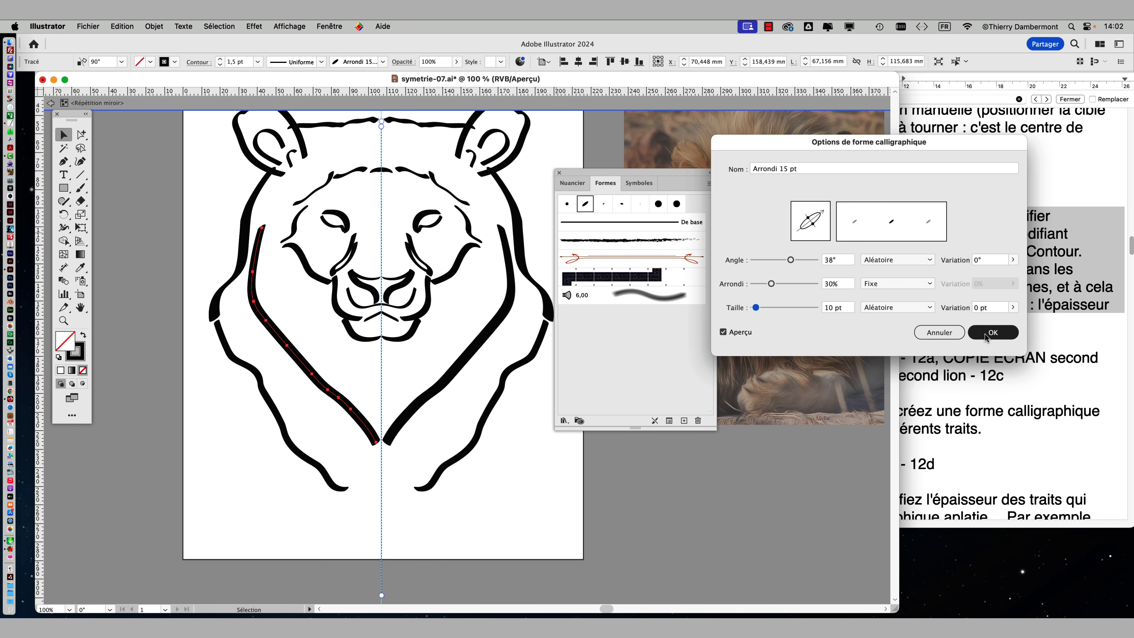
click(939, 332)
- Reduce the size of the "Arrondi 15 pt" calligraphic brush to 8 pt and apply the change to the existing strokes
scroll(267, 152, up, 3)
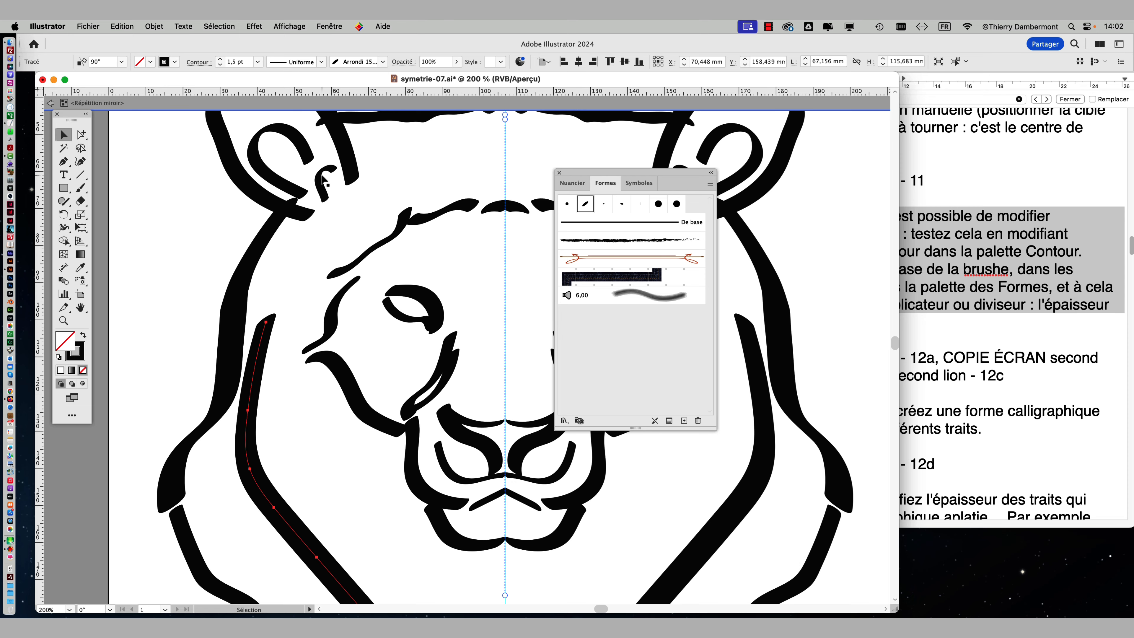
scroll(321, 179, up, 3)
scroll(404, 299, down, 3)
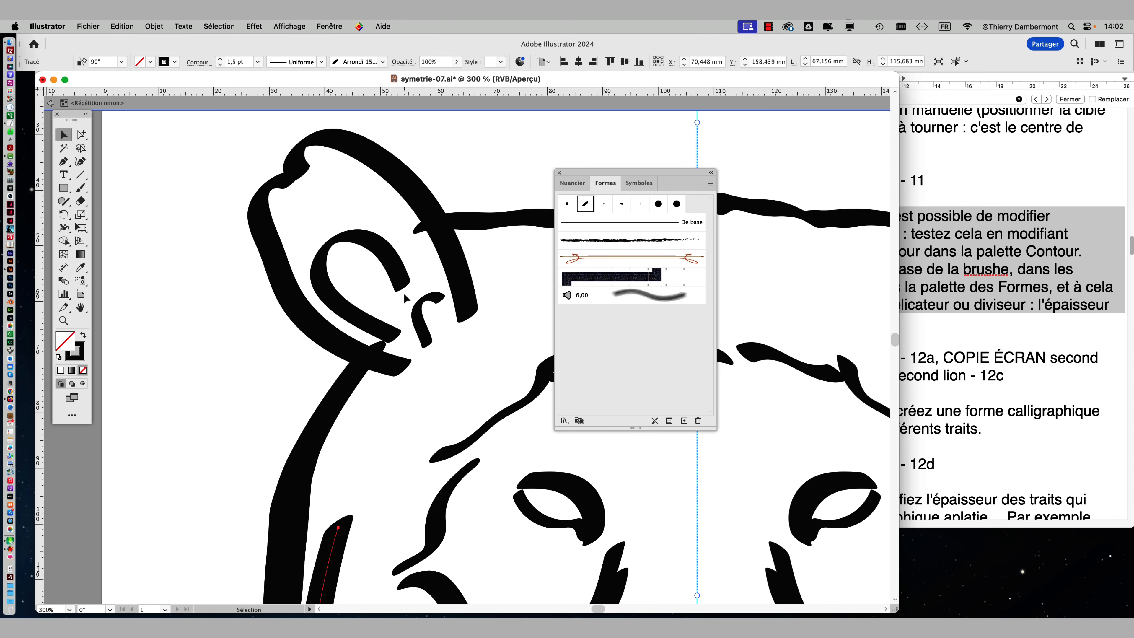
drag(318, 263, 274, 242)
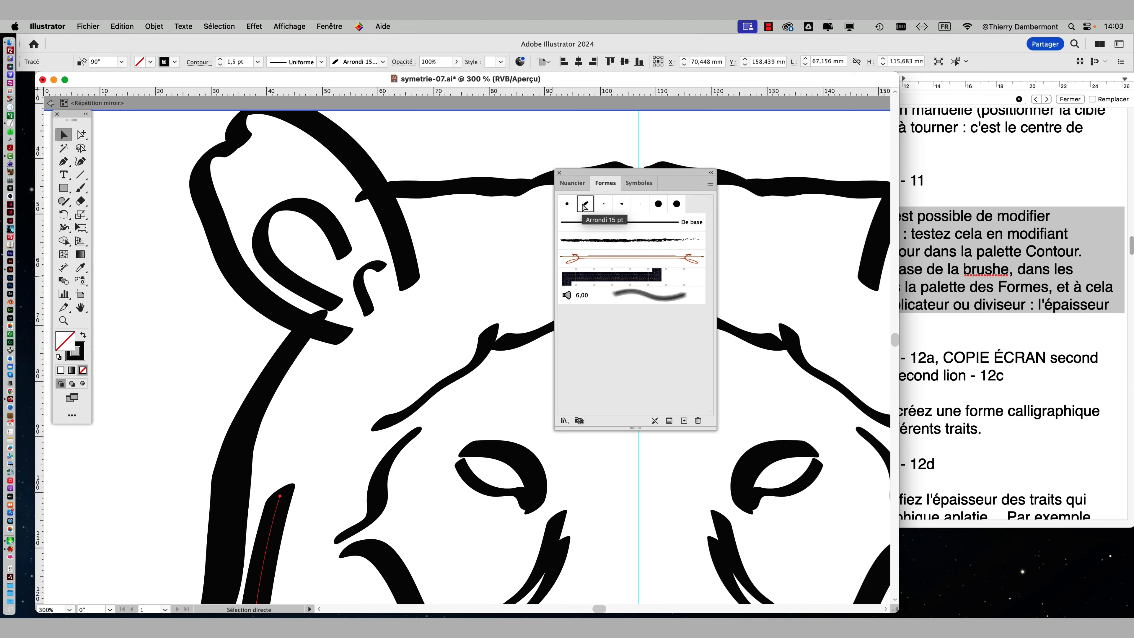
double_click(584, 204)
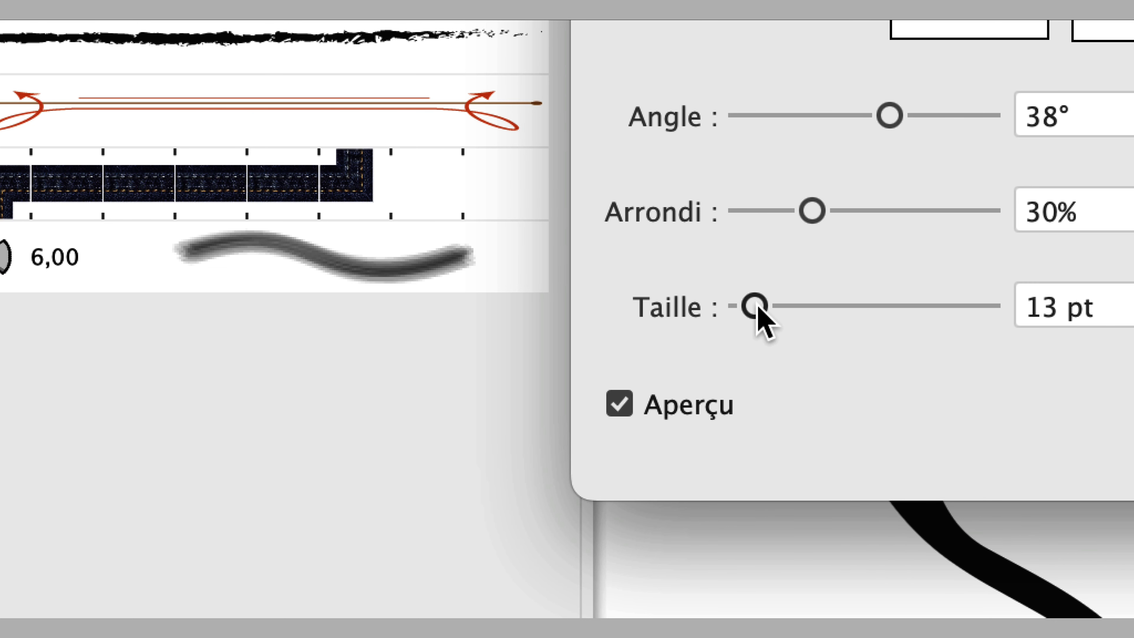
drag(758, 308, 755, 313)
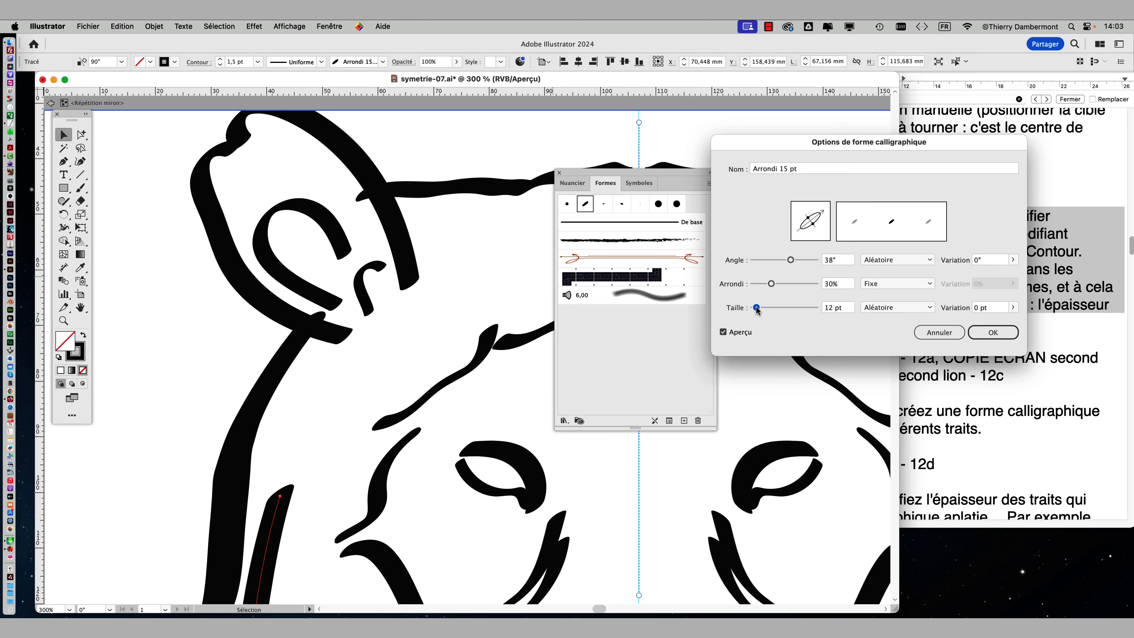
drag(756, 309, 756, 310)
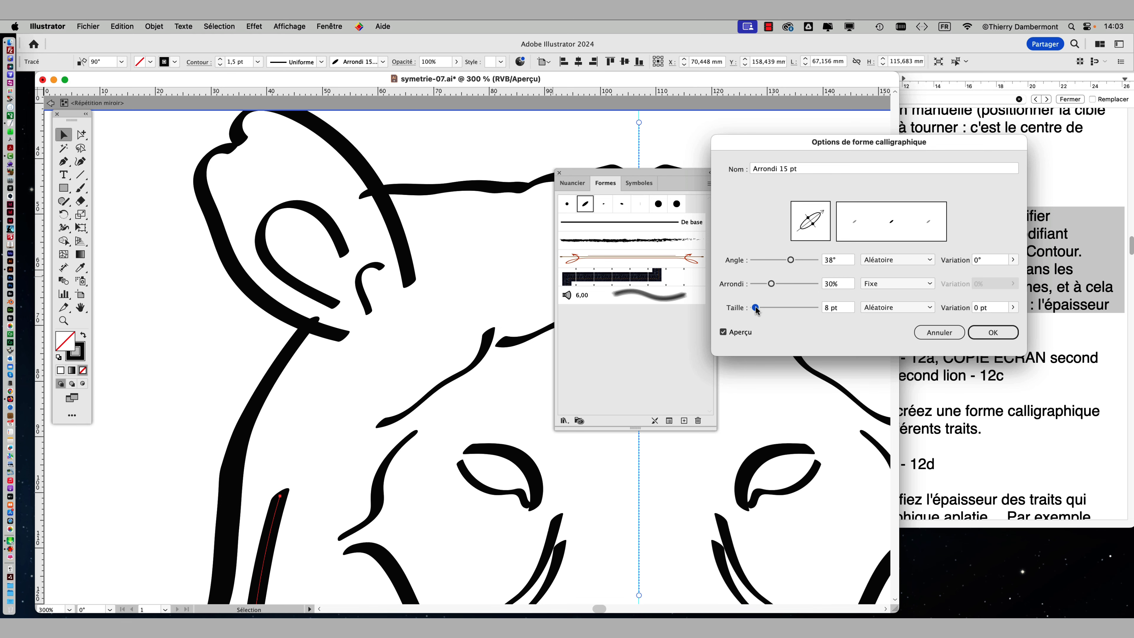
click(992, 331)
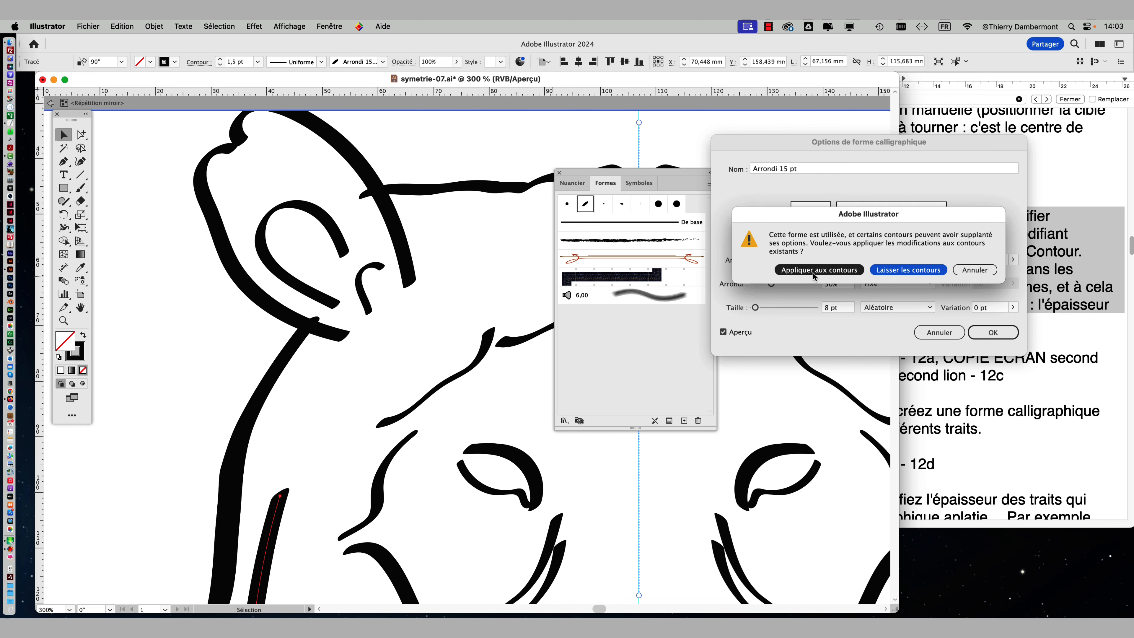
click(814, 274)
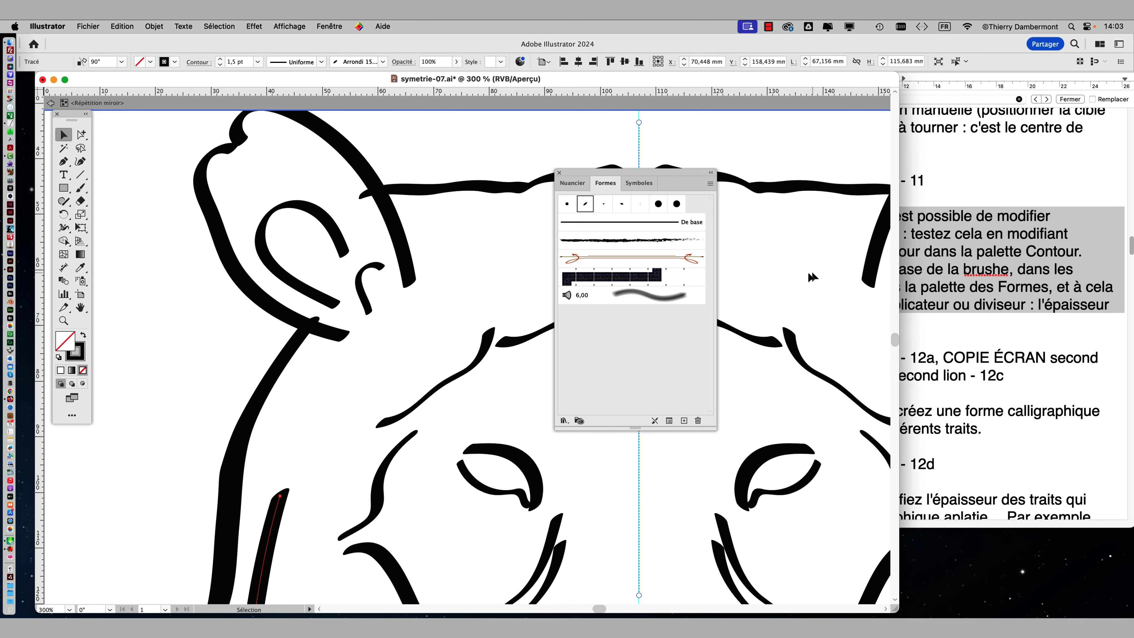
key(super+1)
drag(415, 320, 273, 270)
key(shift)
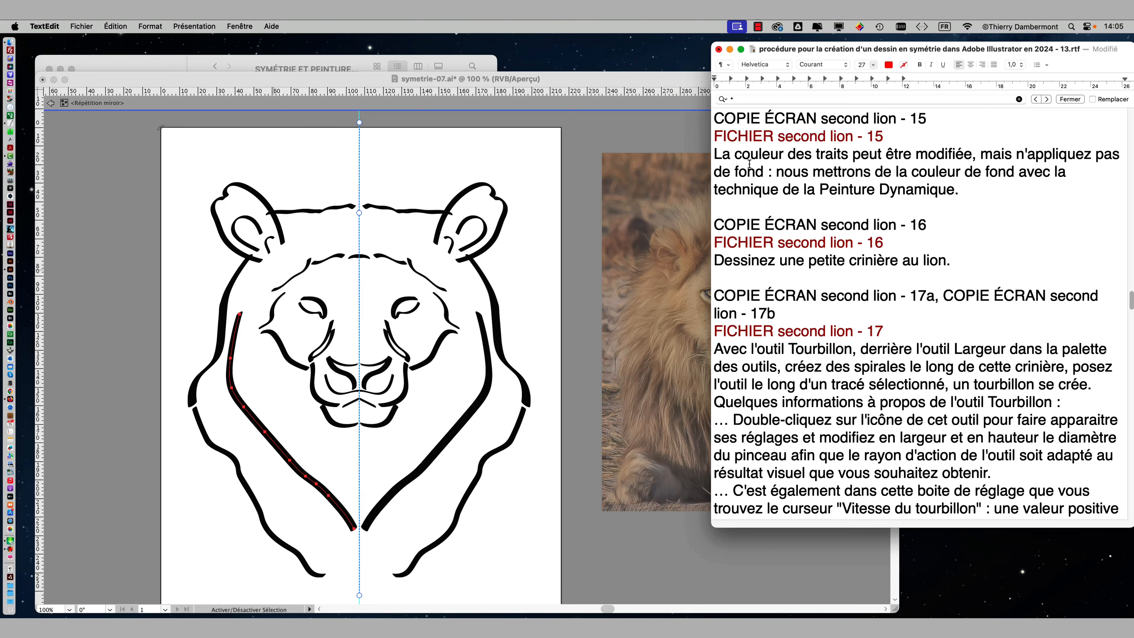
- In the TextEdit notes for file 15, highlight the advice to recolor strokes without a fill, leaving background color to Peinture Dynamique
drag(716, 154, 1052, 170)
click(1020, 157)
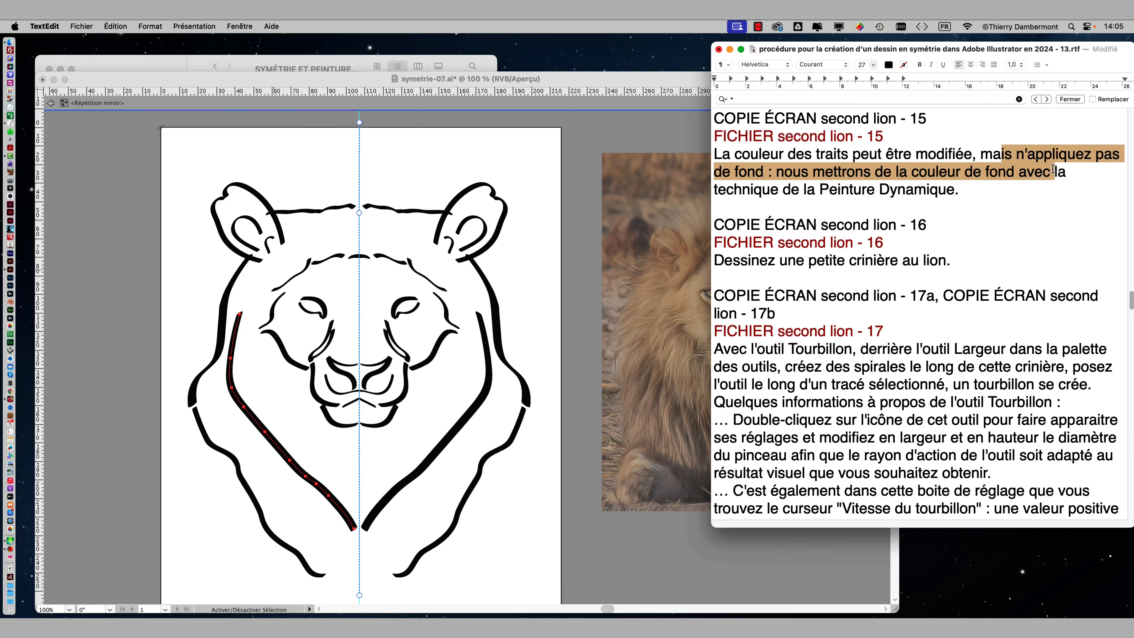
click(892, 175)
drag(853, 172, 974, 186)
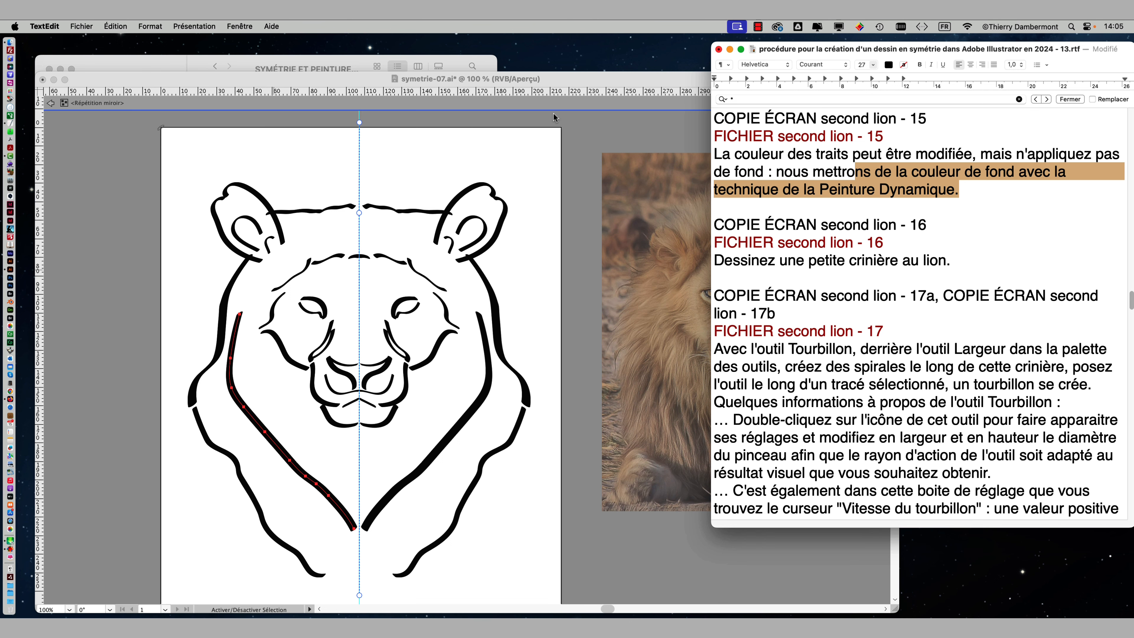
- Return to Illustrator, display the Nuancier palette and place it beside the left half of the lion drawing
click(366, 80)
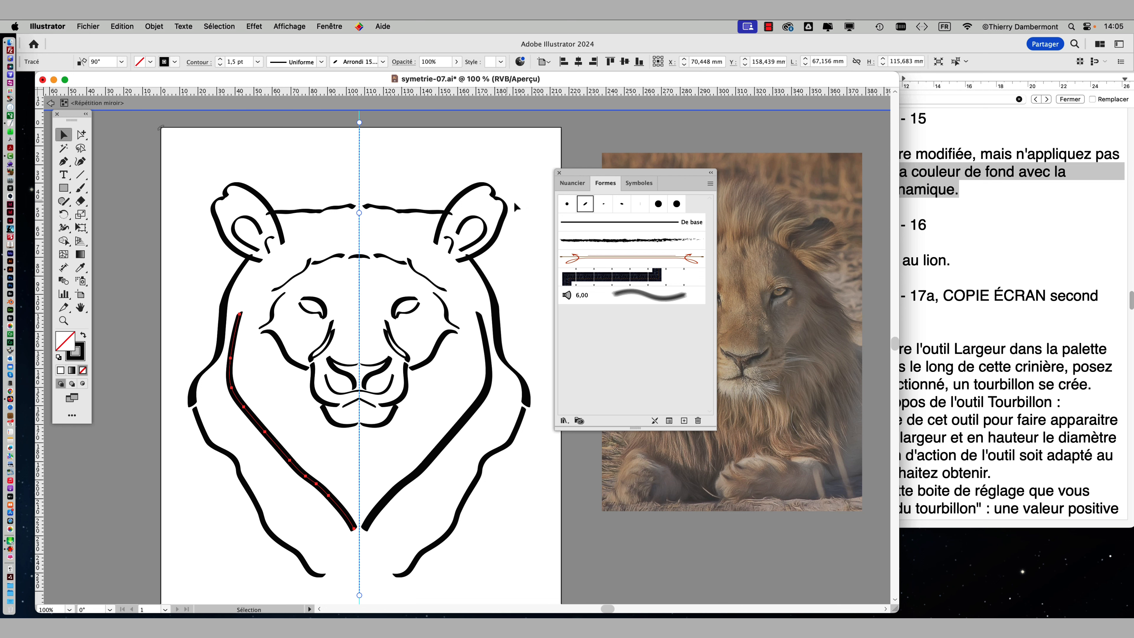
drag(580, 172, 614, 153)
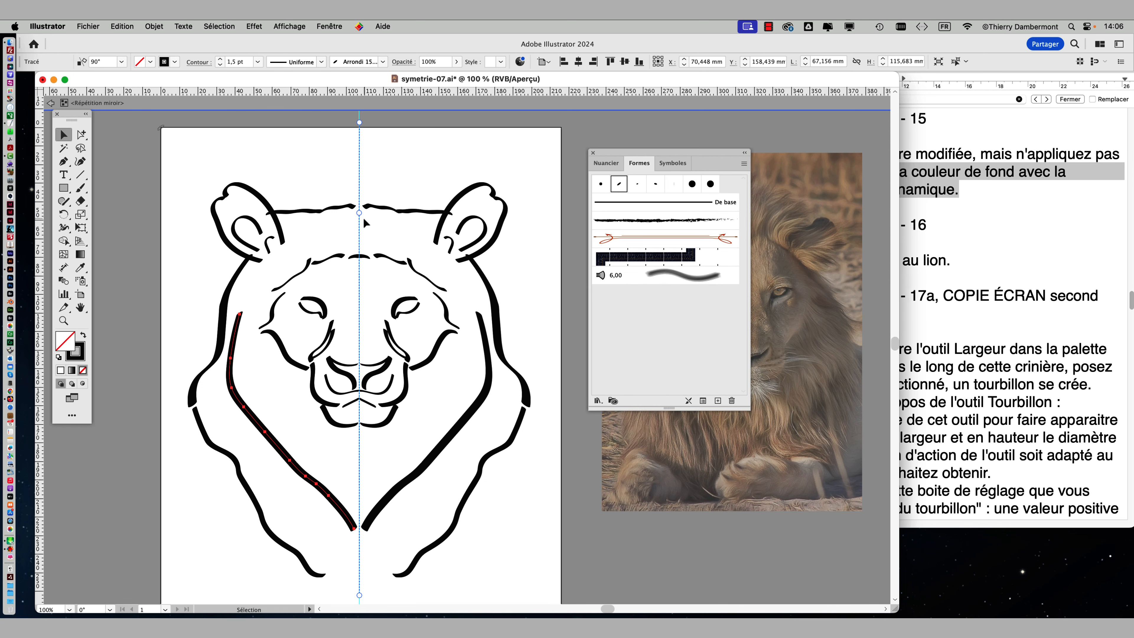
click(329, 27)
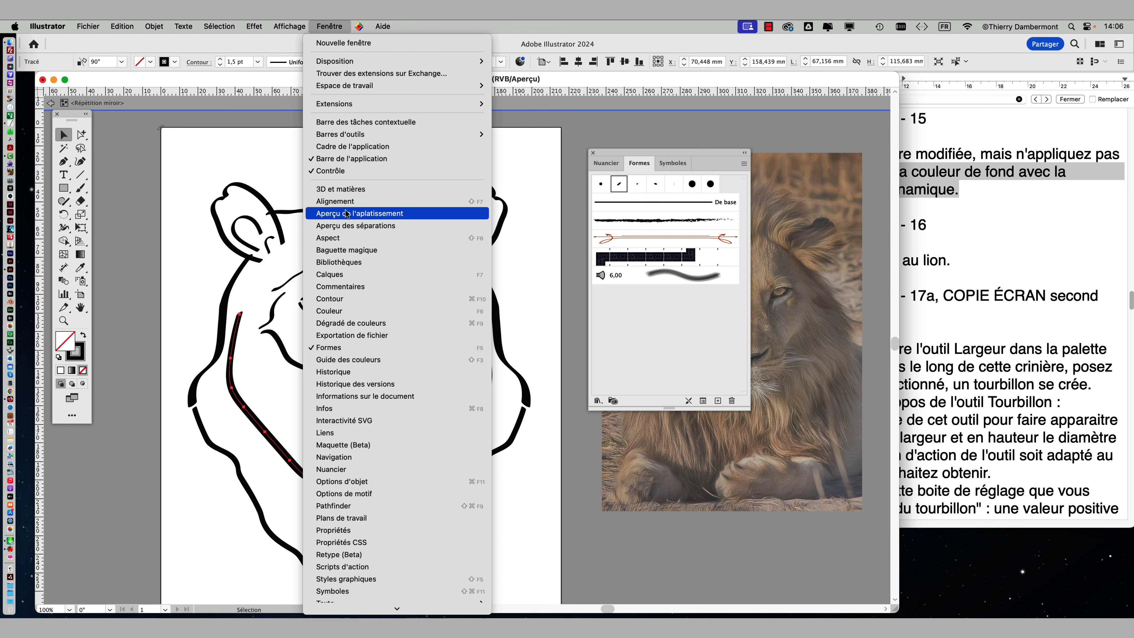
scroll(367, 335, down, 1)
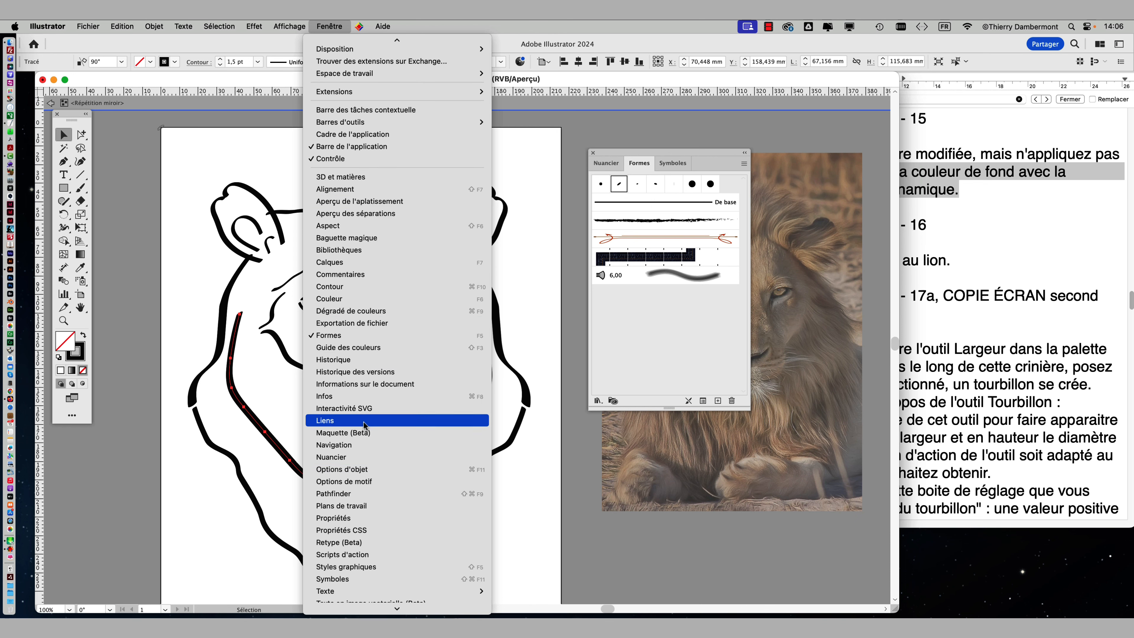
click(370, 458)
drag(627, 148, 443, 138)
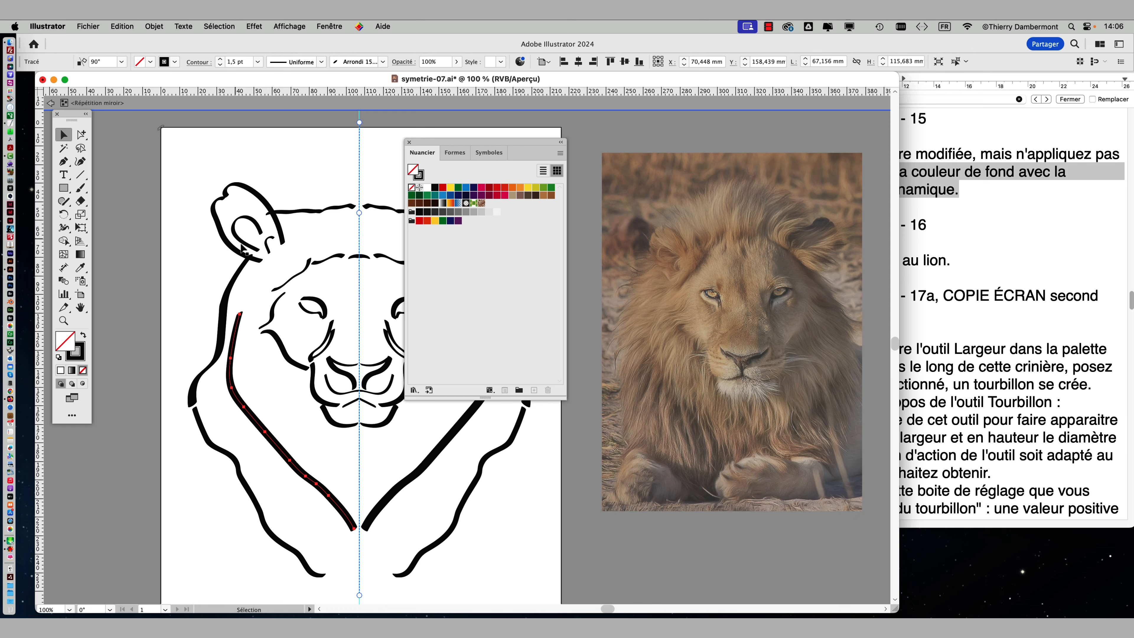
- Color the inner left mane stroke taupe (RGB 164, 138, 123) and the outer stroke below the ear dark brown (RGB 99, 78, 66)
click(235, 280)
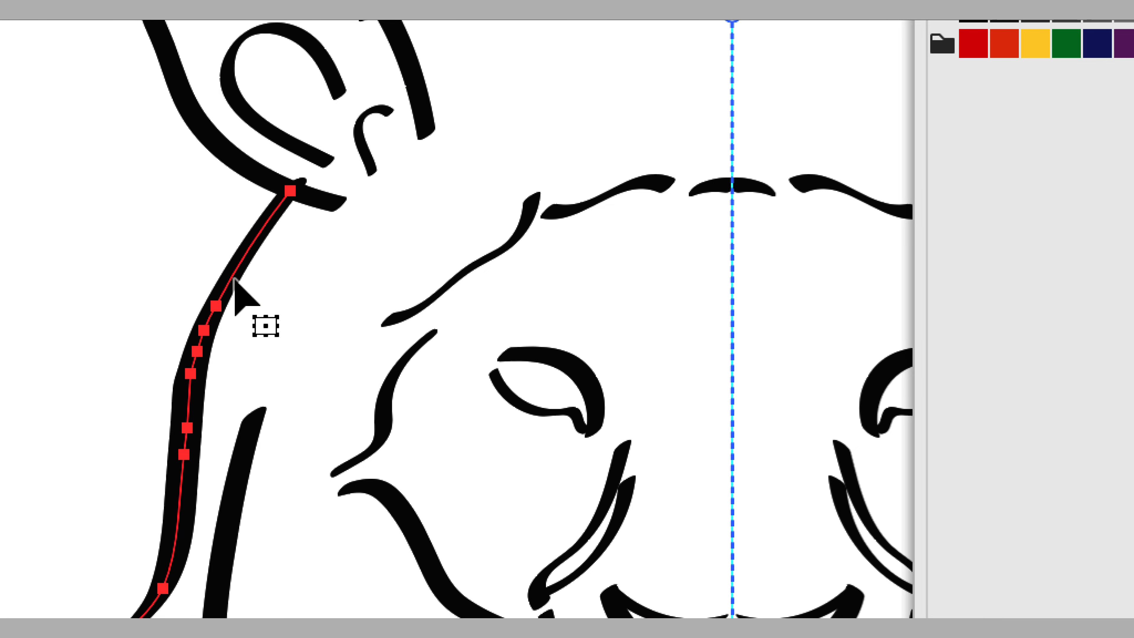
click(252, 446)
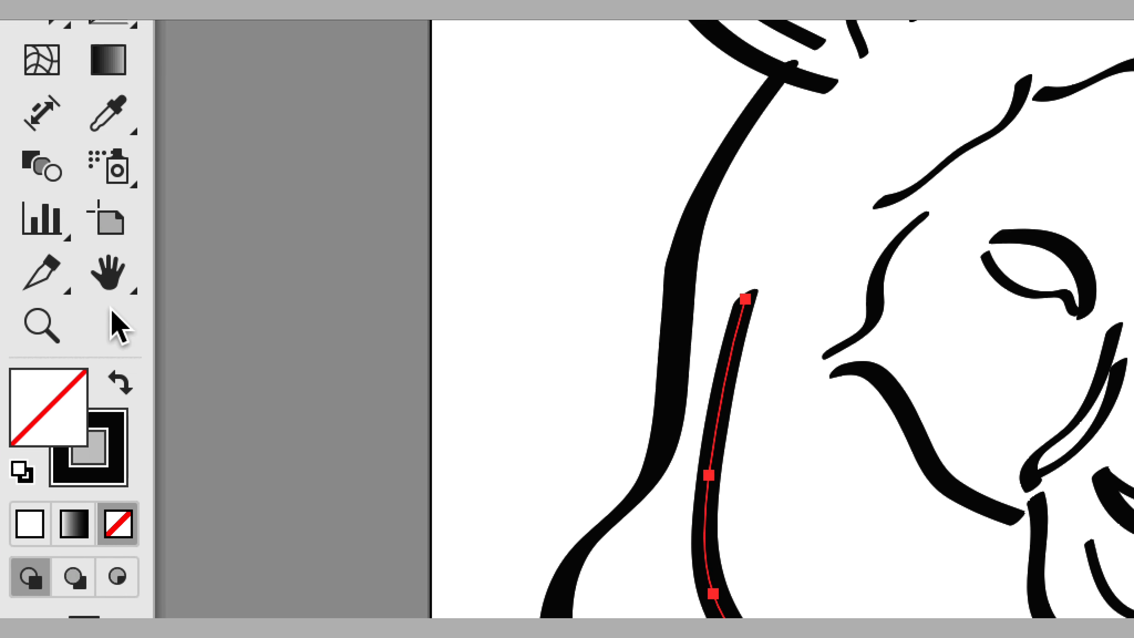
click(110, 414)
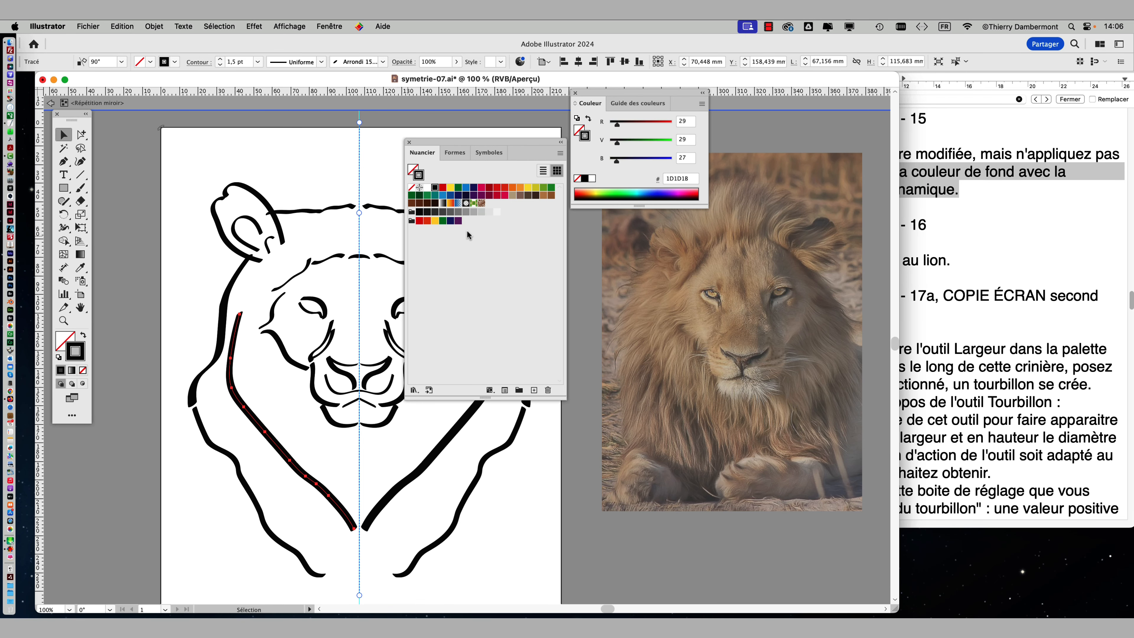
click(520, 195)
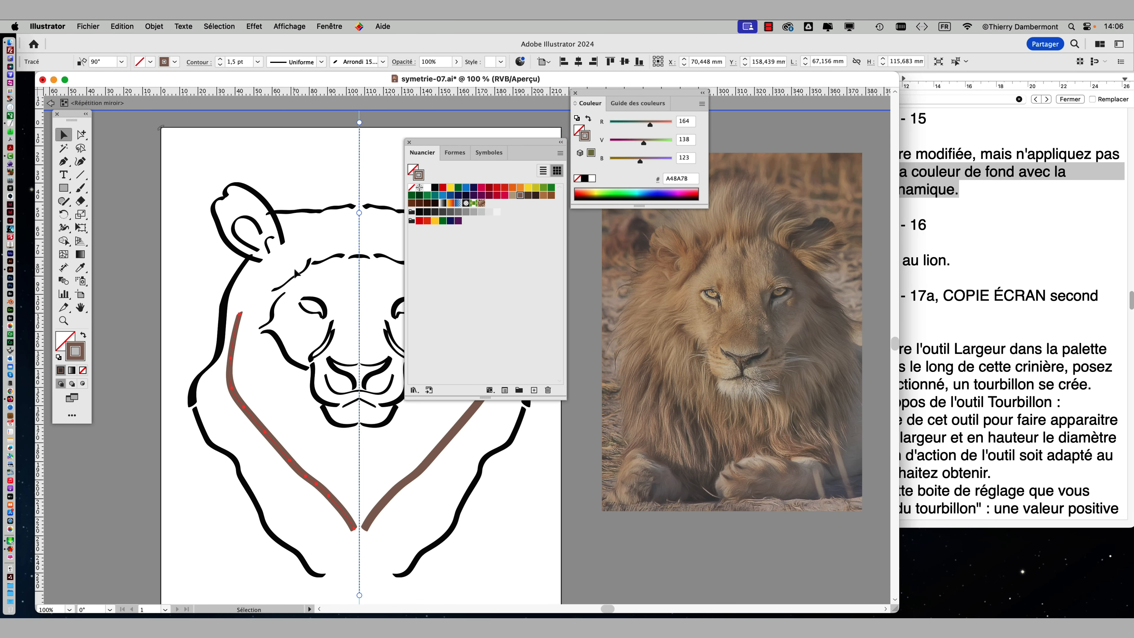
click(247, 271)
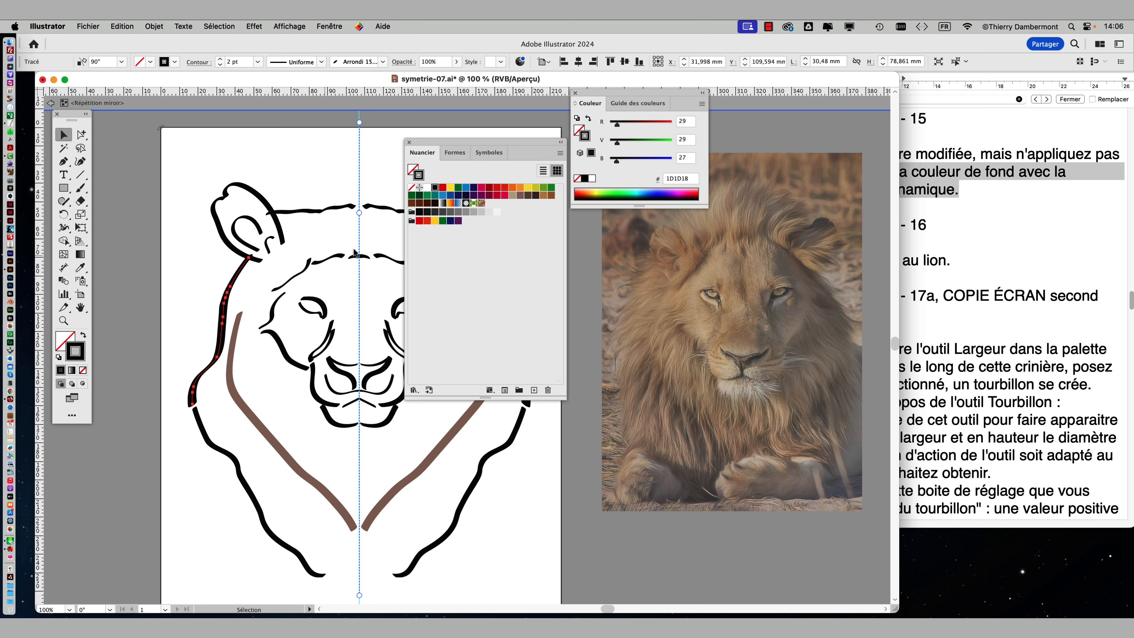
click(536, 196)
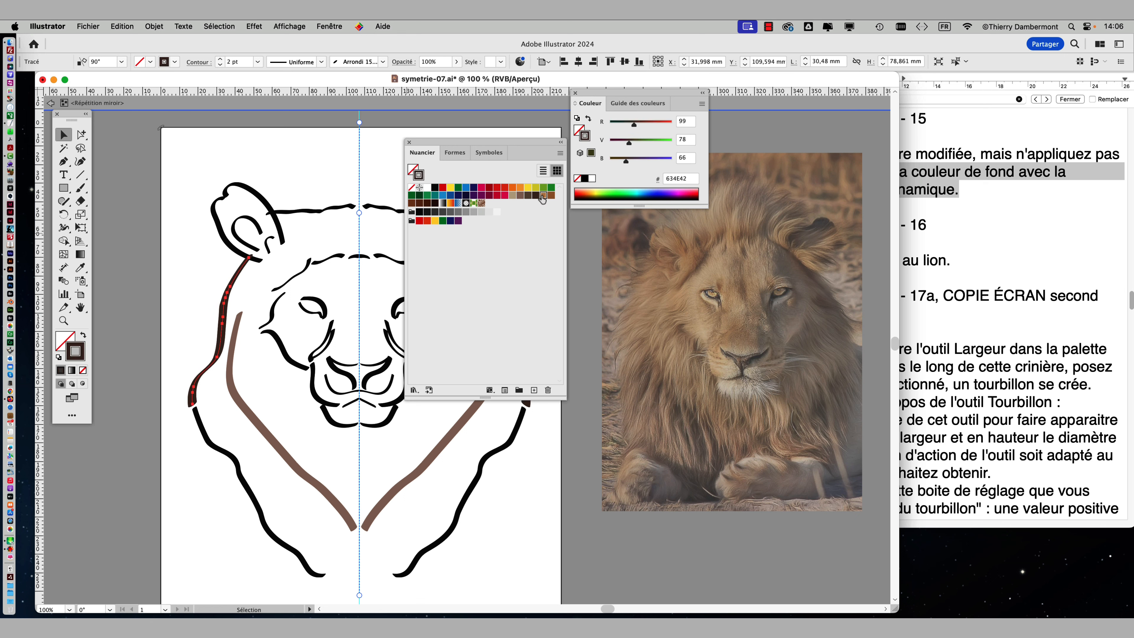
- Recolor the outer mane stroke below the ear light brown (RGB 202, 158, 103) and the lower outer mane stroke beige
click(542, 194)
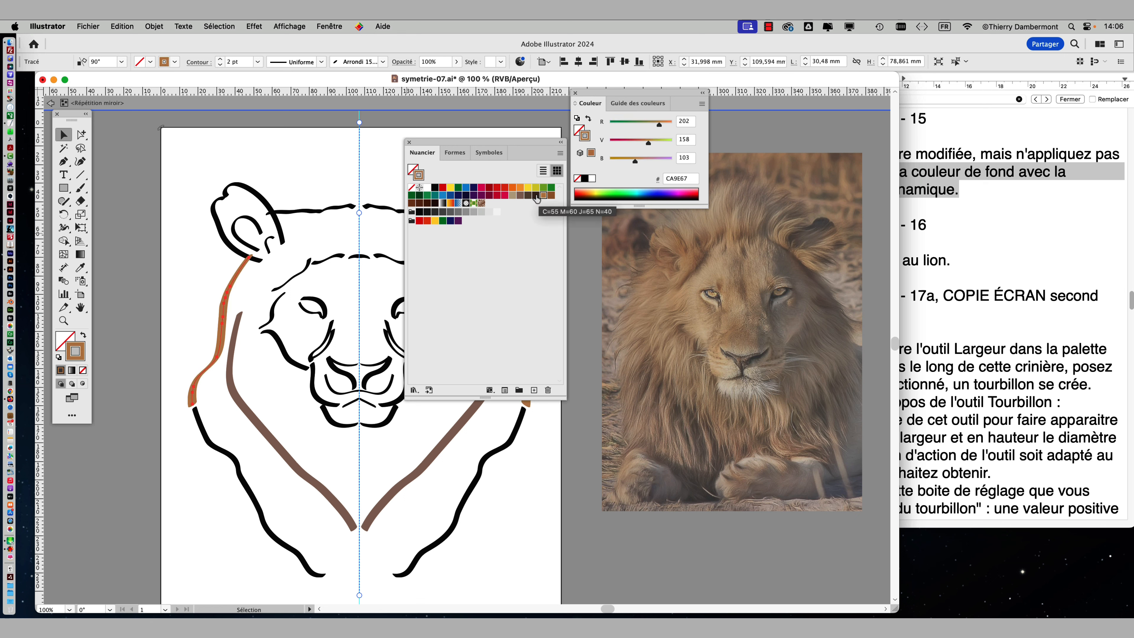
click(202, 433)
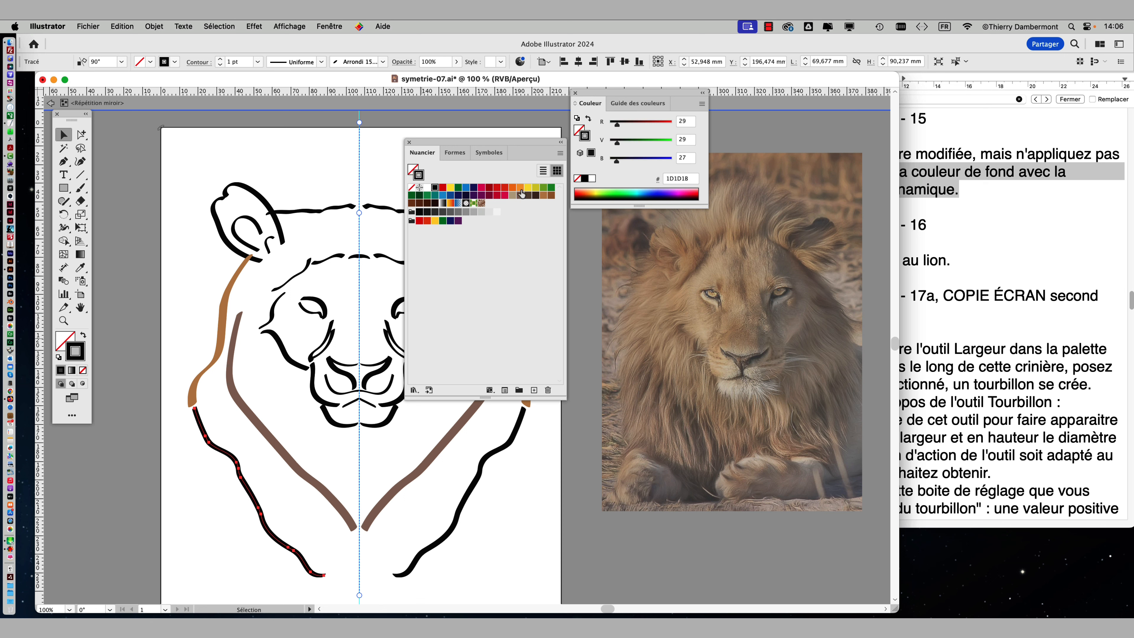
click(512, 195)
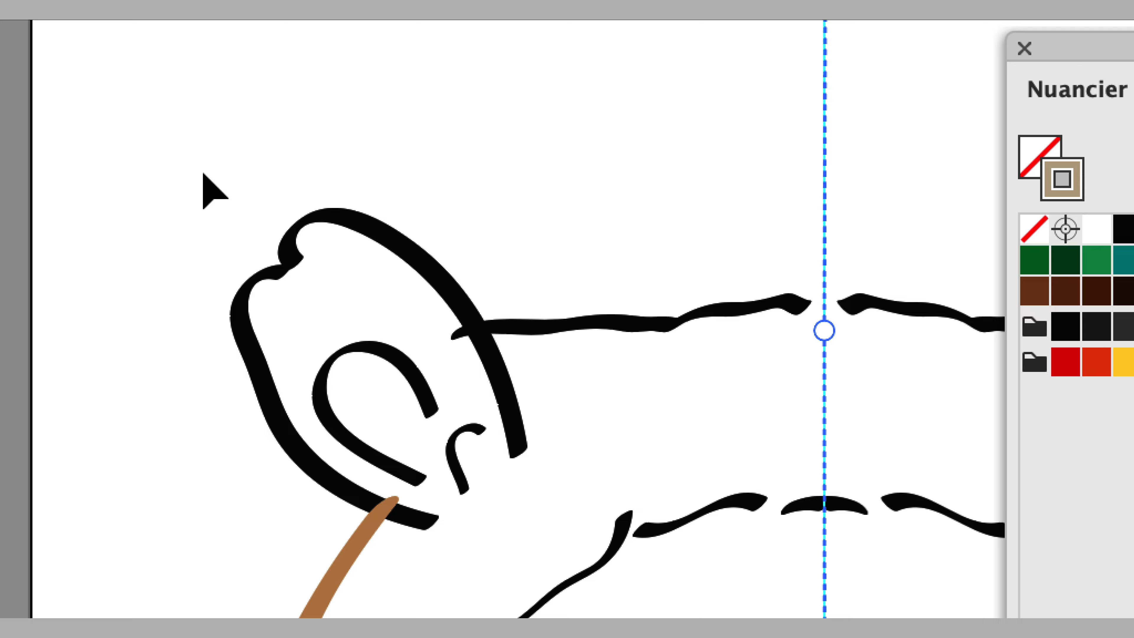
- Color all the strokes of the left ear brown (RGB 125, 78, 36)
drag(203, 176, 257, 243)
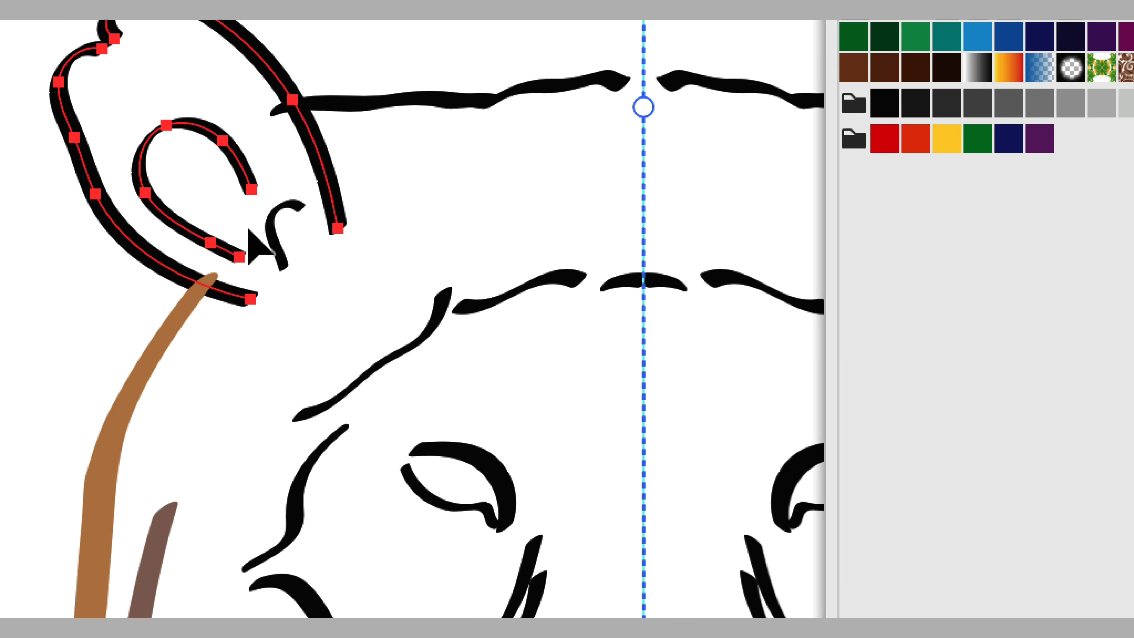
shift+click(255, 226)
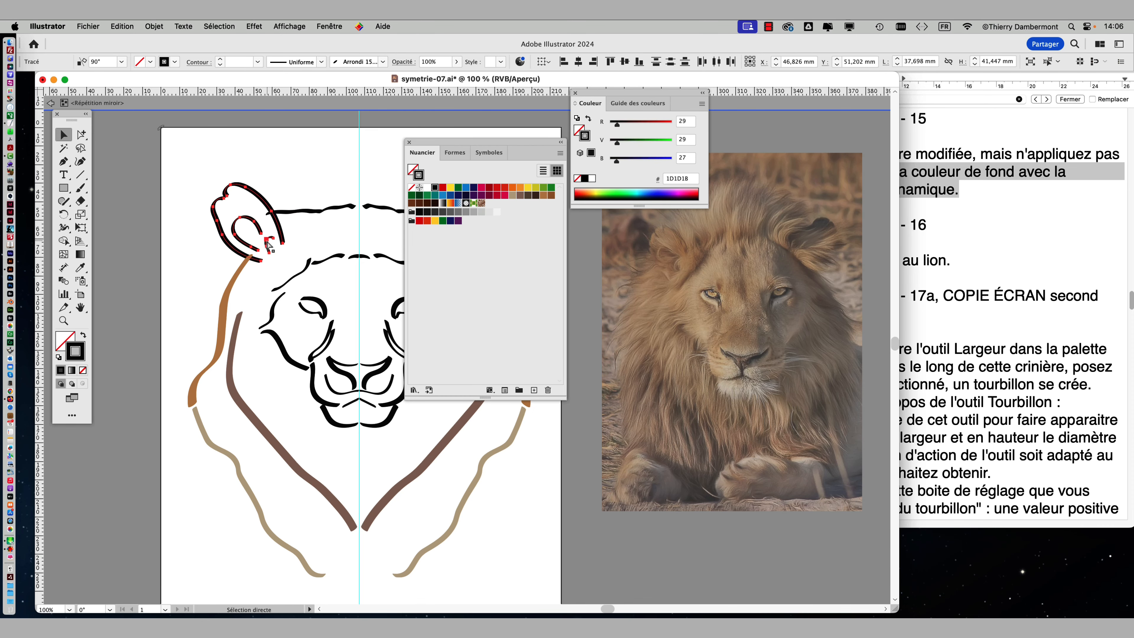
click(419, 202)
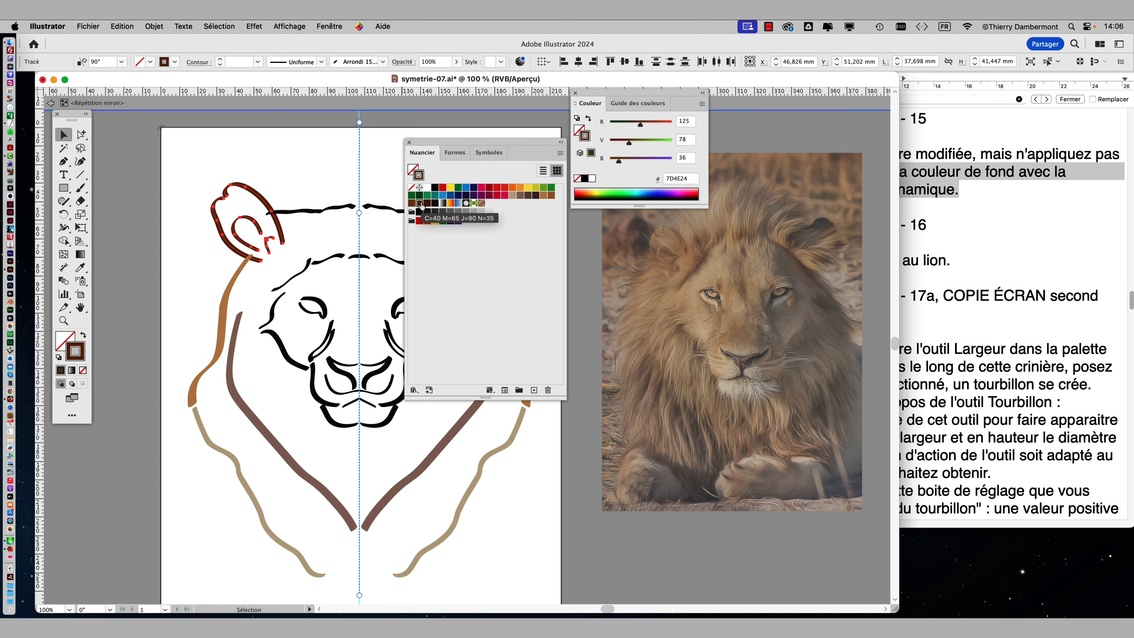
click(300, 184)
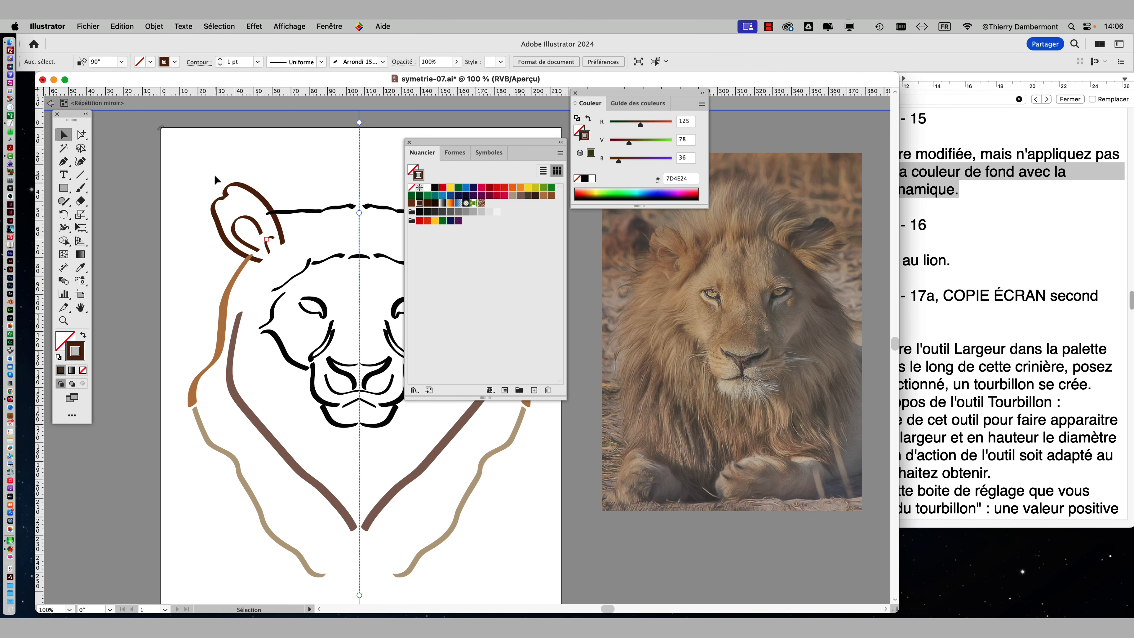
- Move the Nuancier palette off the face and color the left cheek, under-eye, nose and mouth strokes blue (RGB 0, 159, 227)
drag(438, 143, 497, 186)
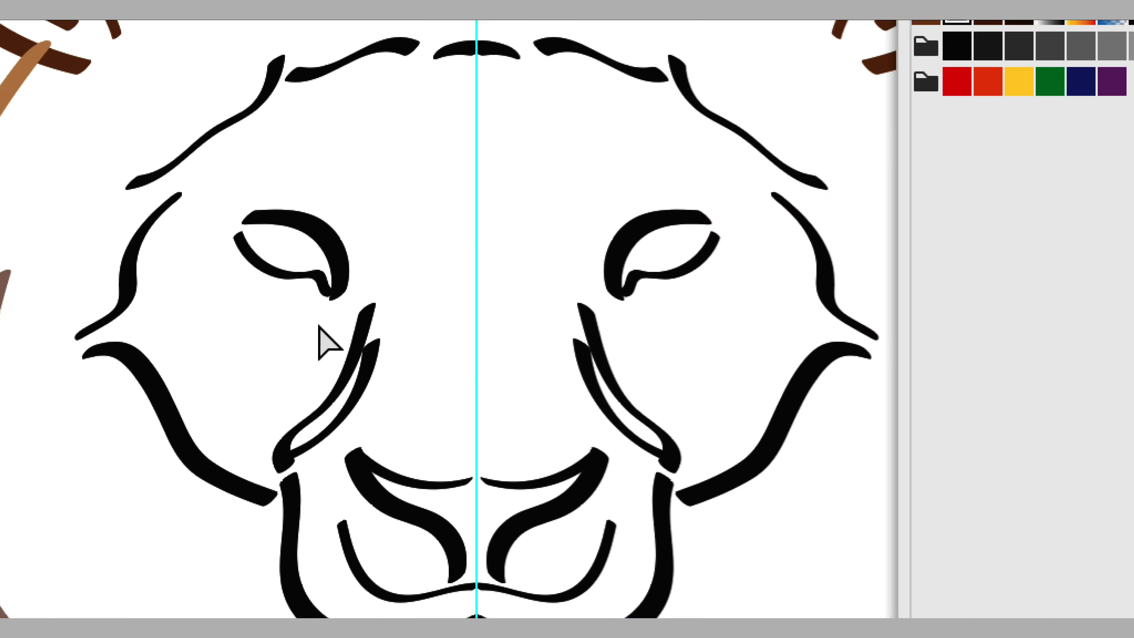
click(350, 362)
shift+click(164, 402)
shift+click(402, 514)
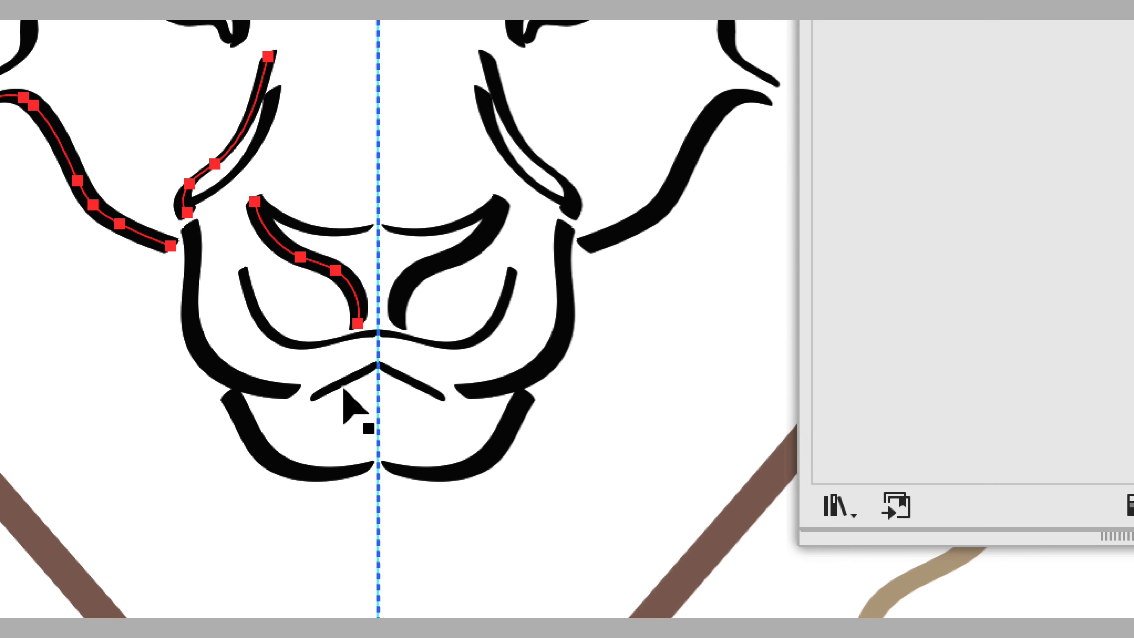
shift+click(342, 387)
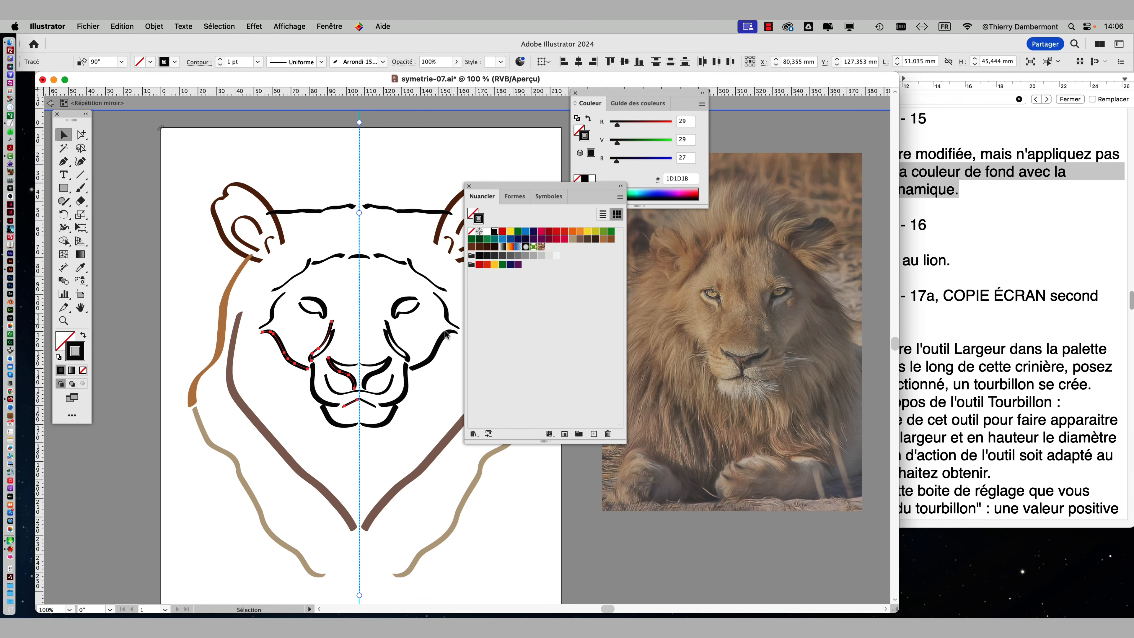
click(525, 231)
click(376, 293)
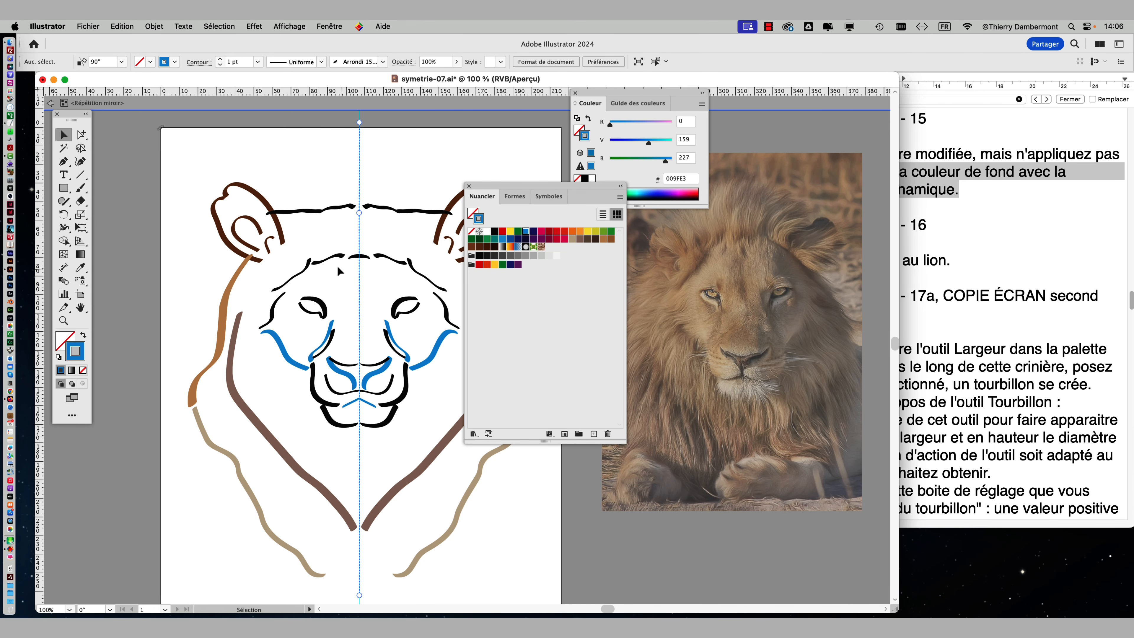
- Bring the Nuancier palette closer and apply its swatches directly: green on the inner brow, purple on the outer brow and upper cheek strokes
click(335, 260)
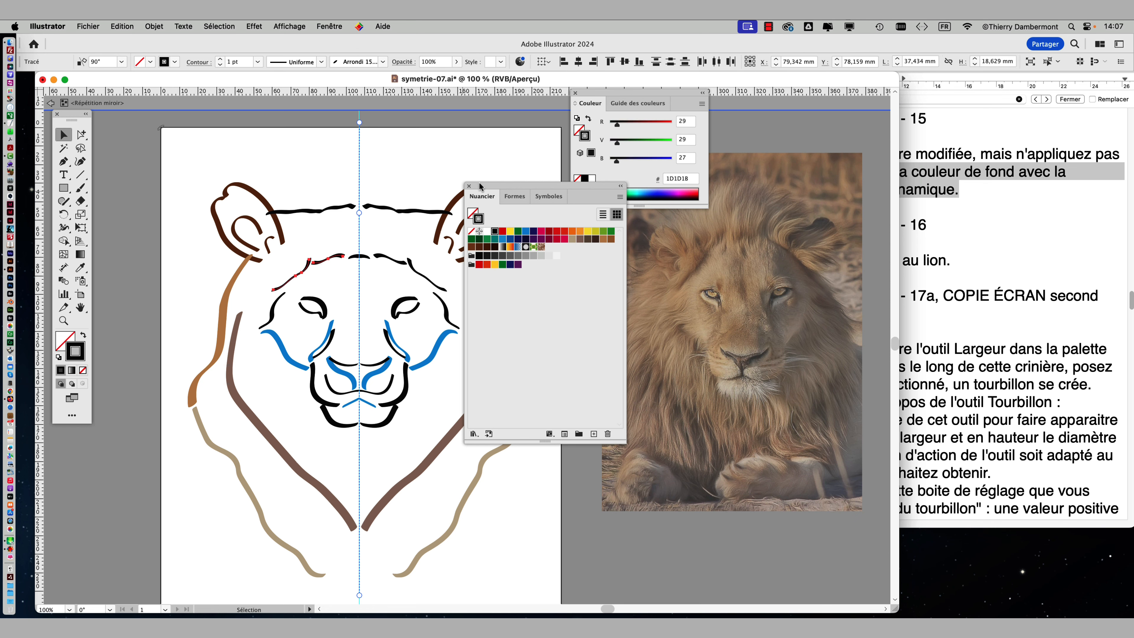
drag(480, 185, 403, 192)
click(326, 179)
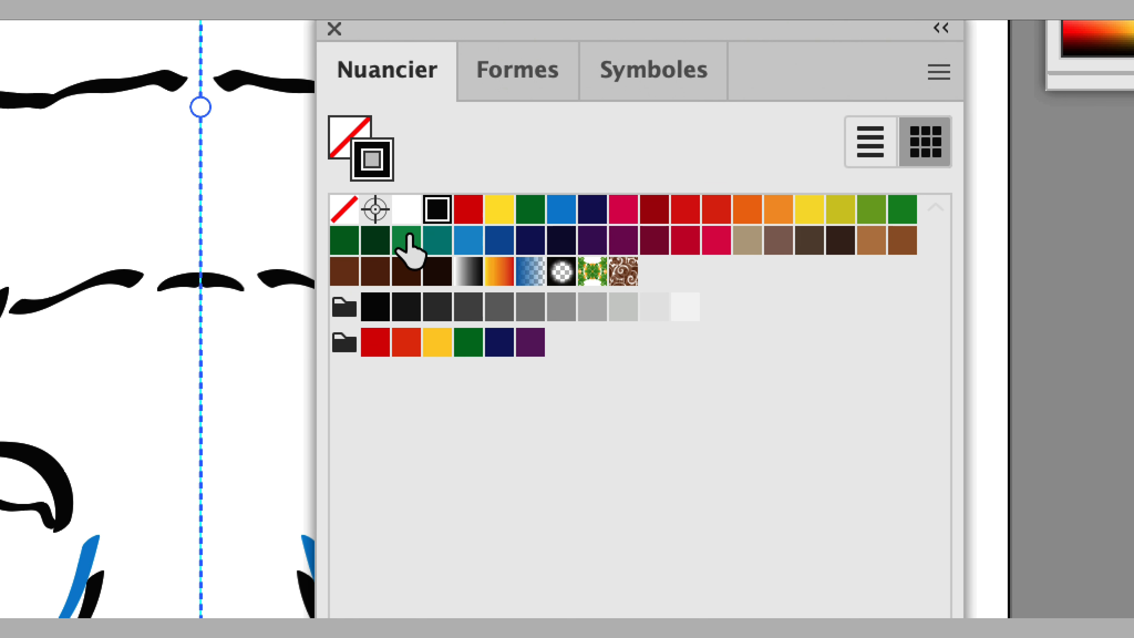
drag(408, 239, 79, 289)
drag(469, 240, 4, 304)
mouse_move(561, 240)
mouse_down()
mouse_move(192, 323)
mouse_move(1, 340)
mouse_move(4, 313)
mouse_up()
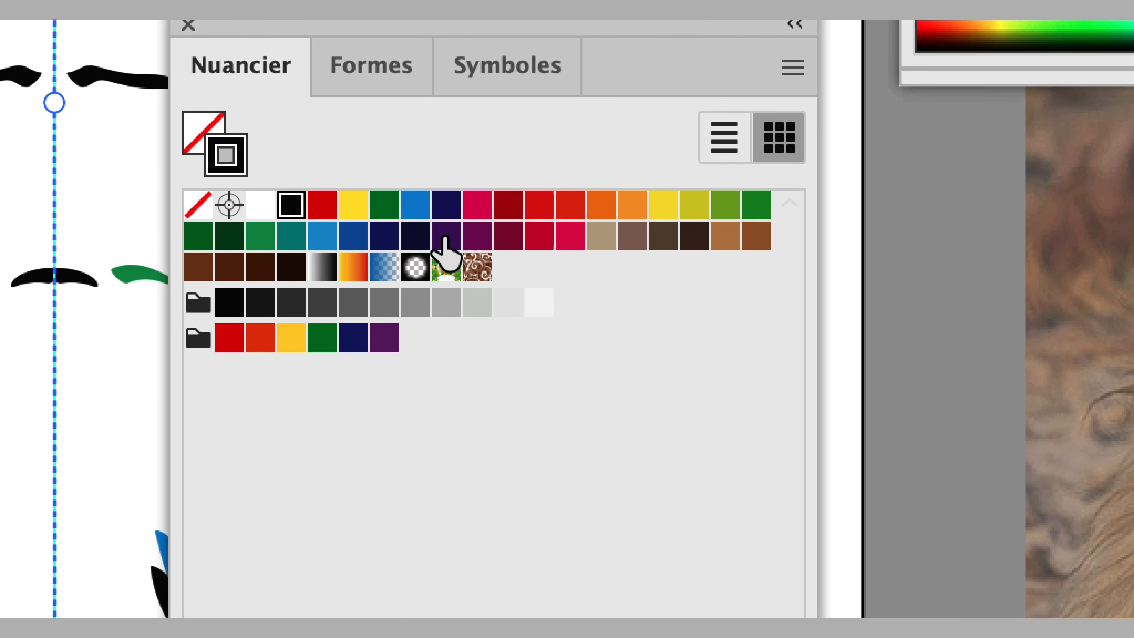
mouse_move(947, 156)
mouse_down()
mouse_move(354, 273)
mouse_move(254, 257)
mouse_move(259, 272)
mouse_up()
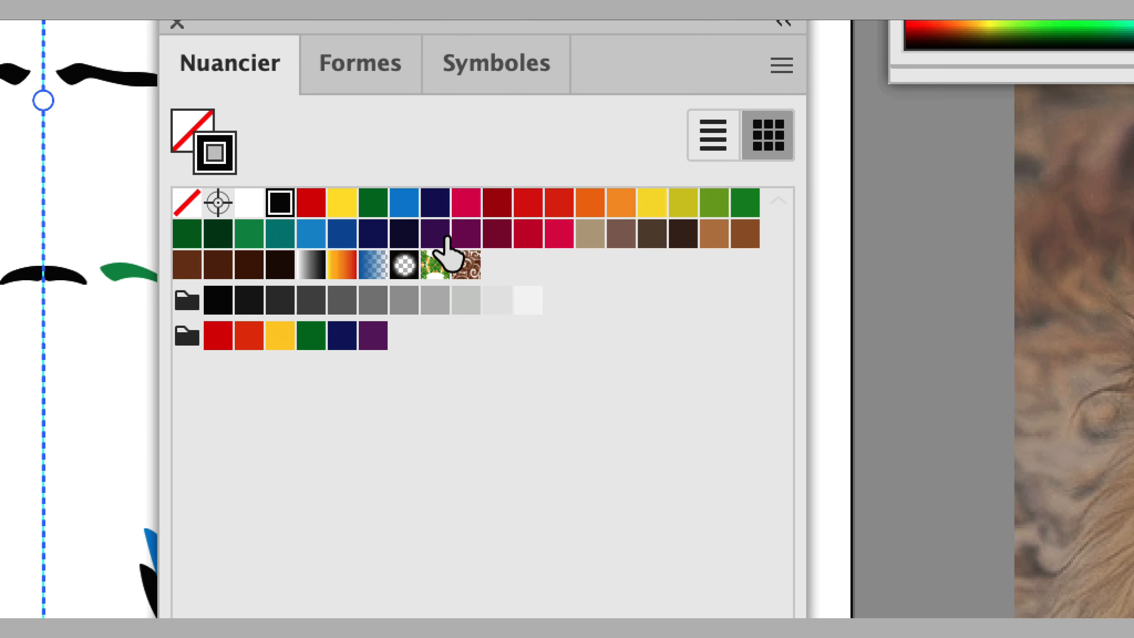
drag(456, 237, 301, 278)
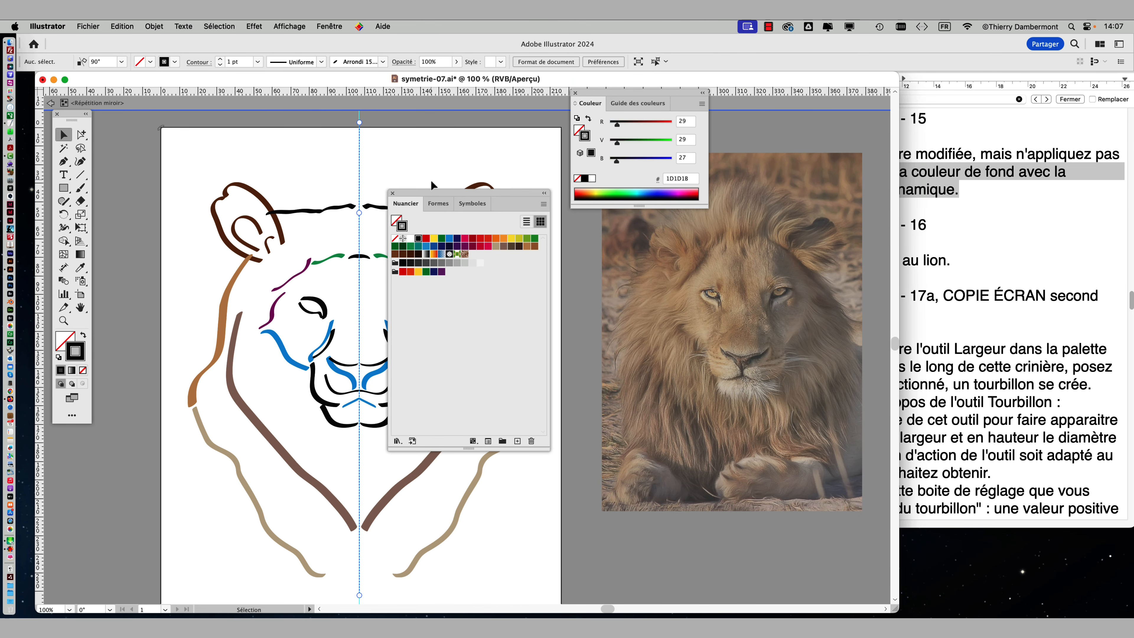
- Move the Nuancier palette clear of the lion drawing and reduce its height
drag(436, 192, 568, 224)
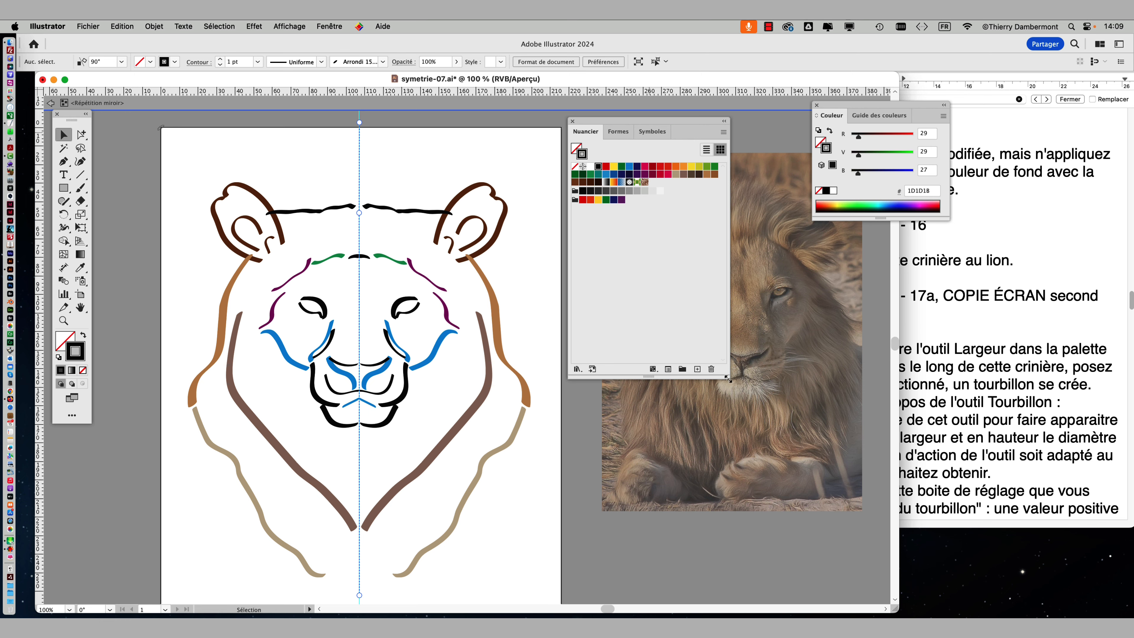
drag(645, 383, 644, 253)
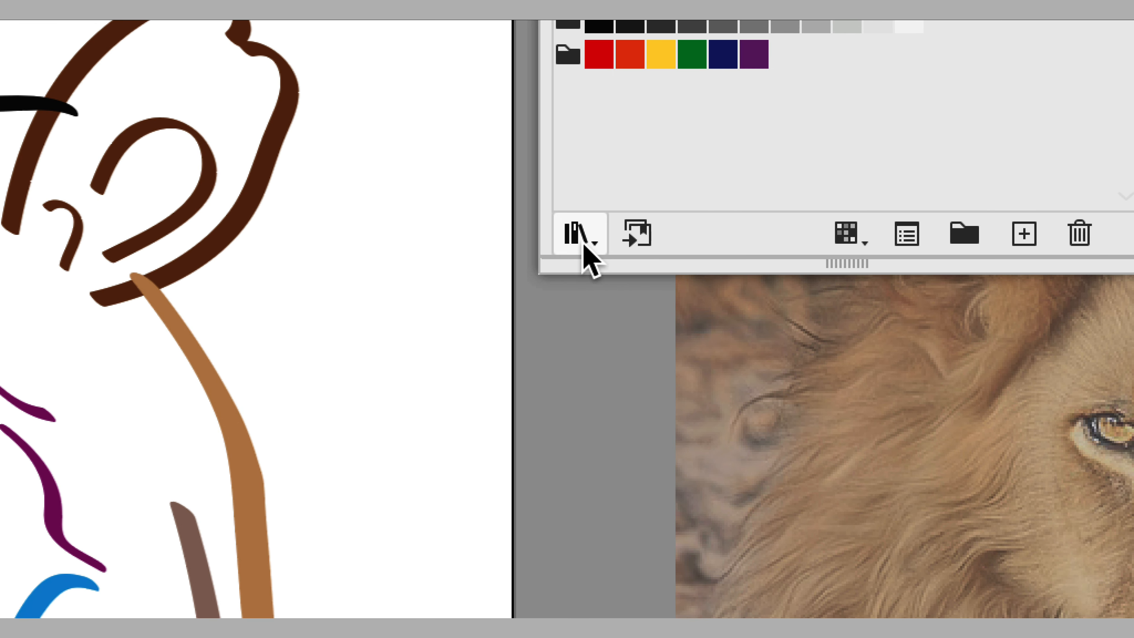
click(583, 243)
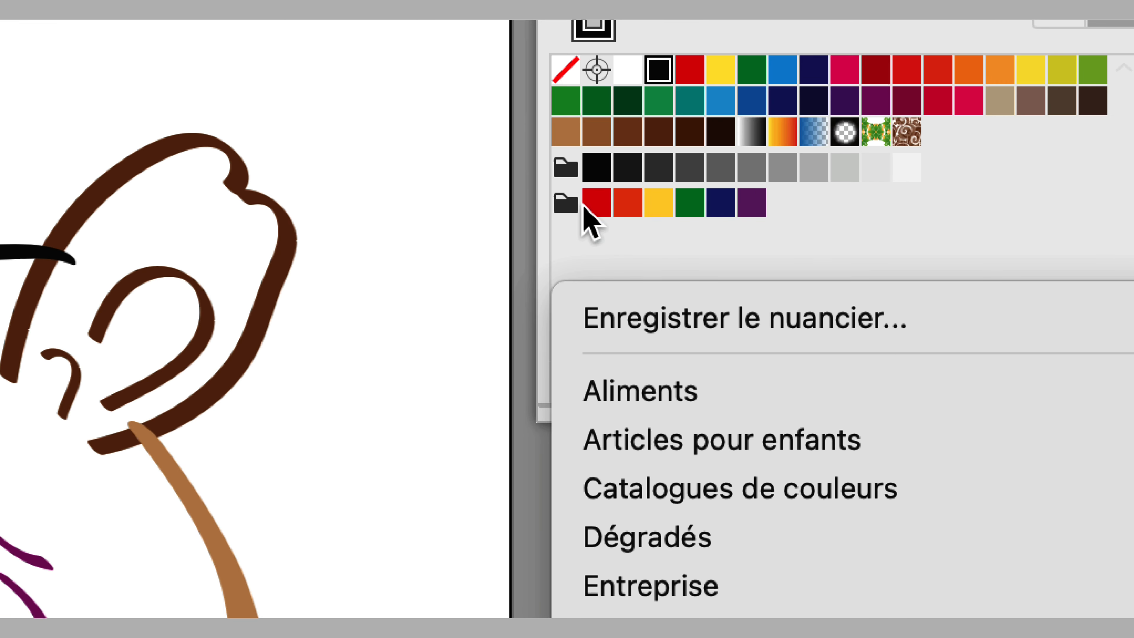
click(585, 100)
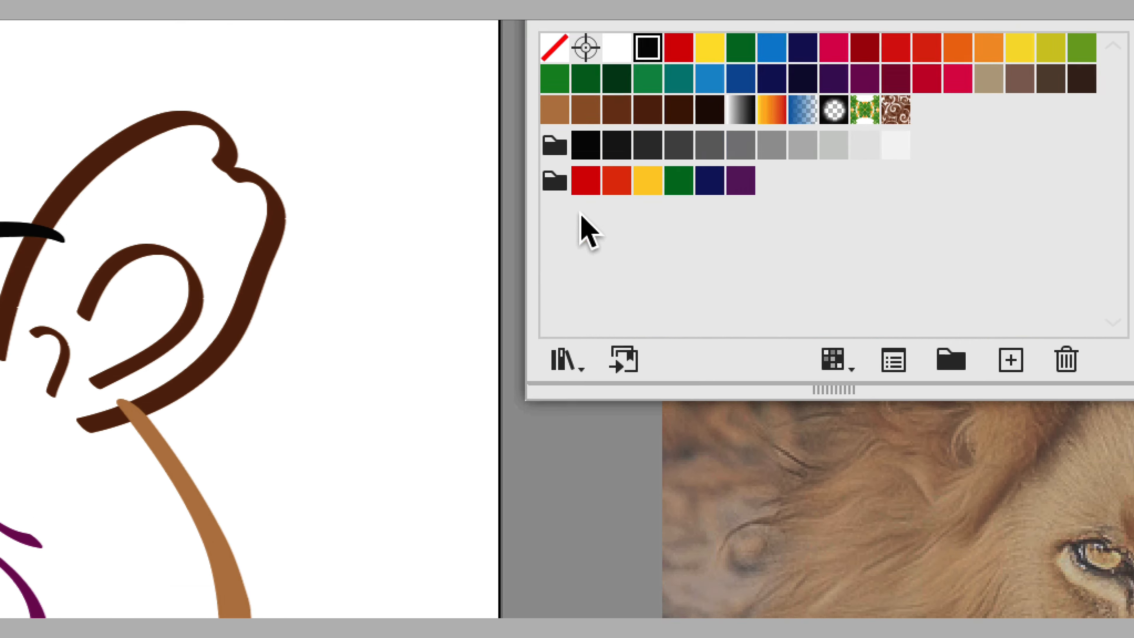
- Open the Entreprise swatch library, enlarge its palette to show every color group, and move the Nuancier palette away from it
click(569, 363)
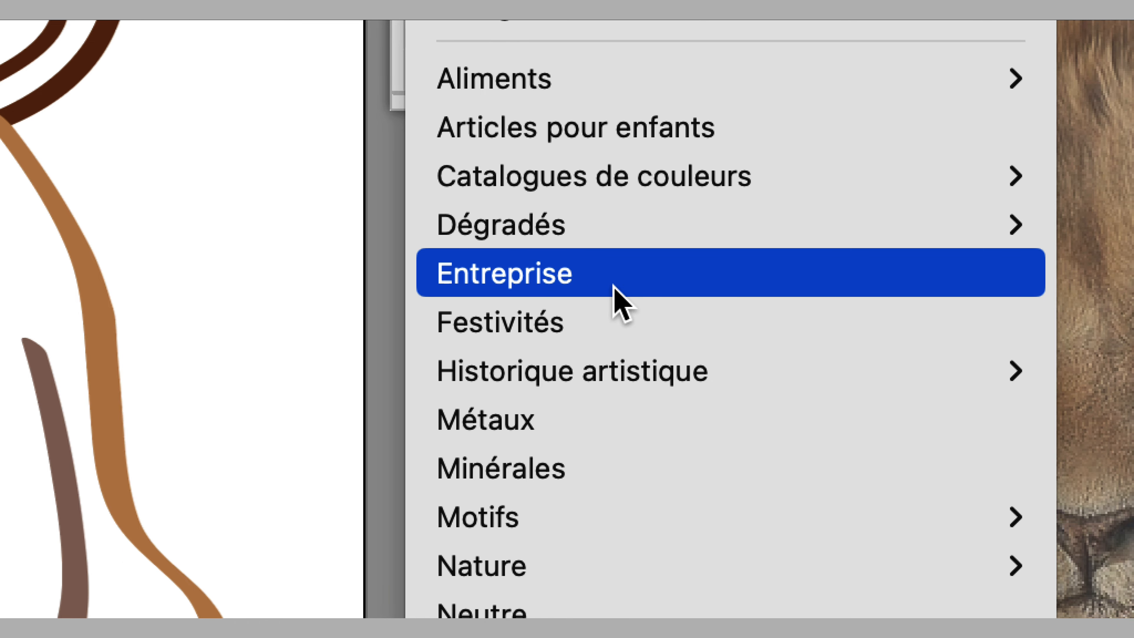
click(614, 285)
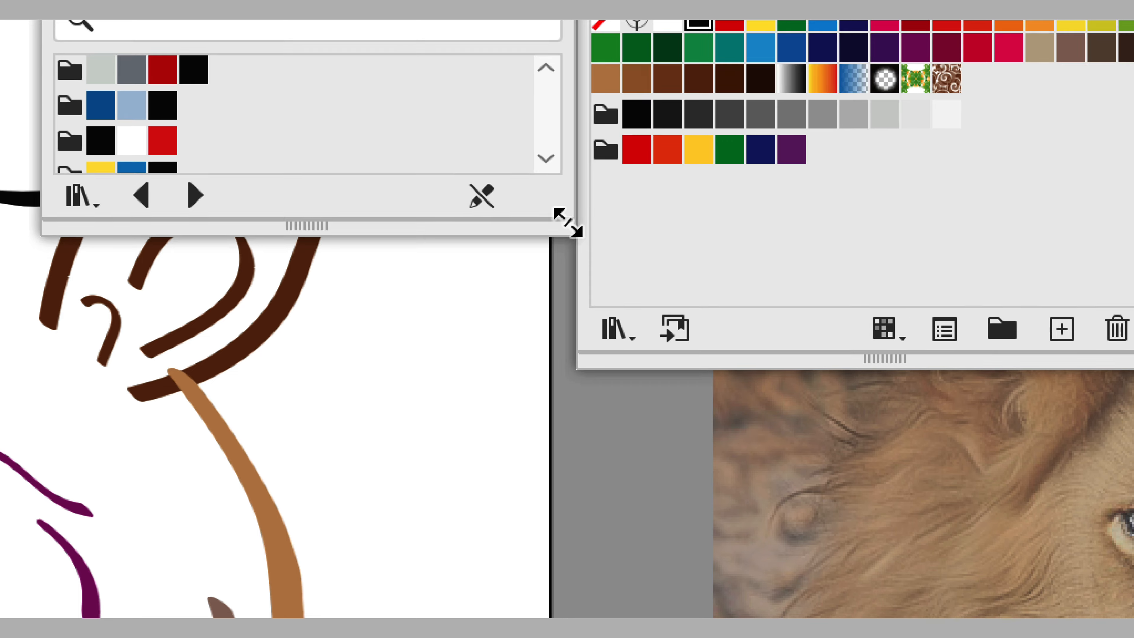
drag(676, 492, 676, 637)
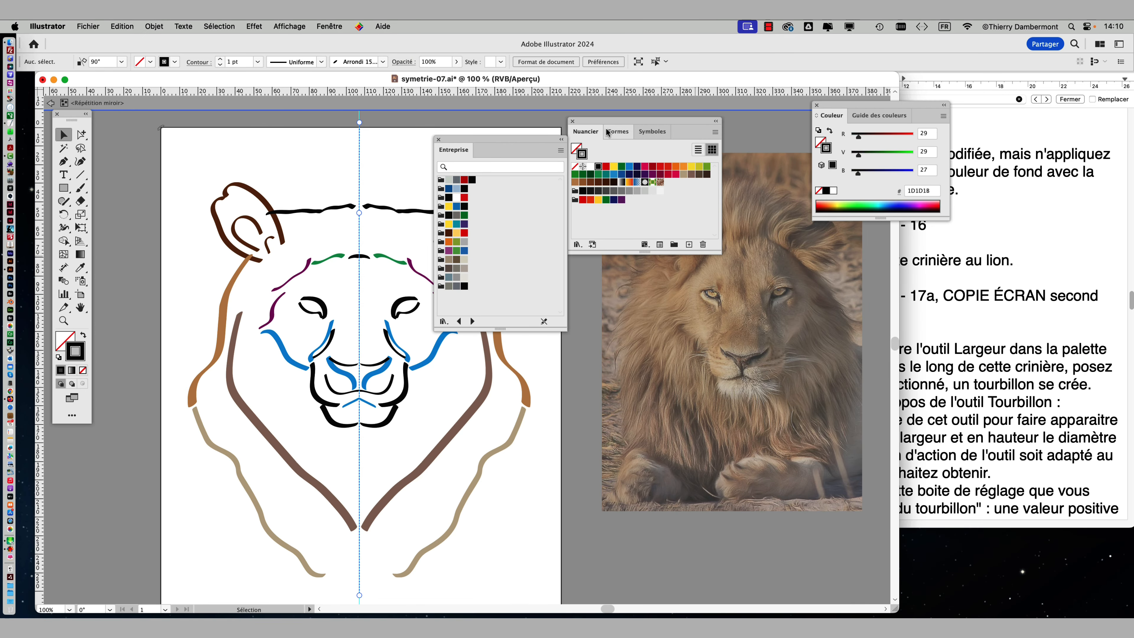
drag(607, 132, 651, 127)
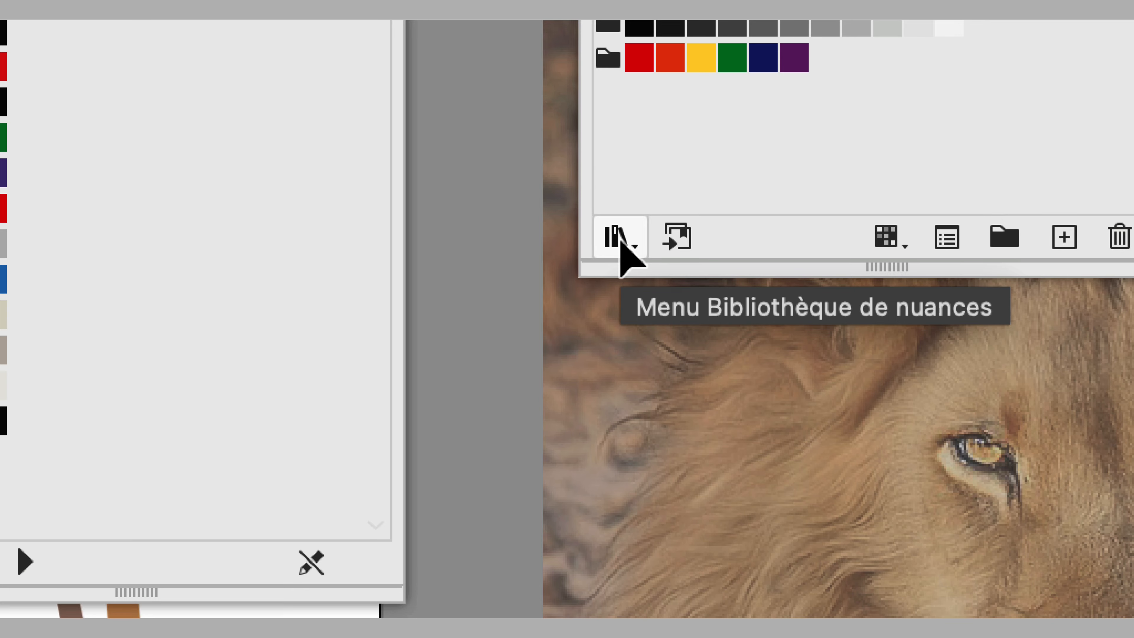
- Advance to the next swatch library and add its pink-red-purple-orange-green and red-brown-dark brown color groups to the Nuancier
click(621, 242)
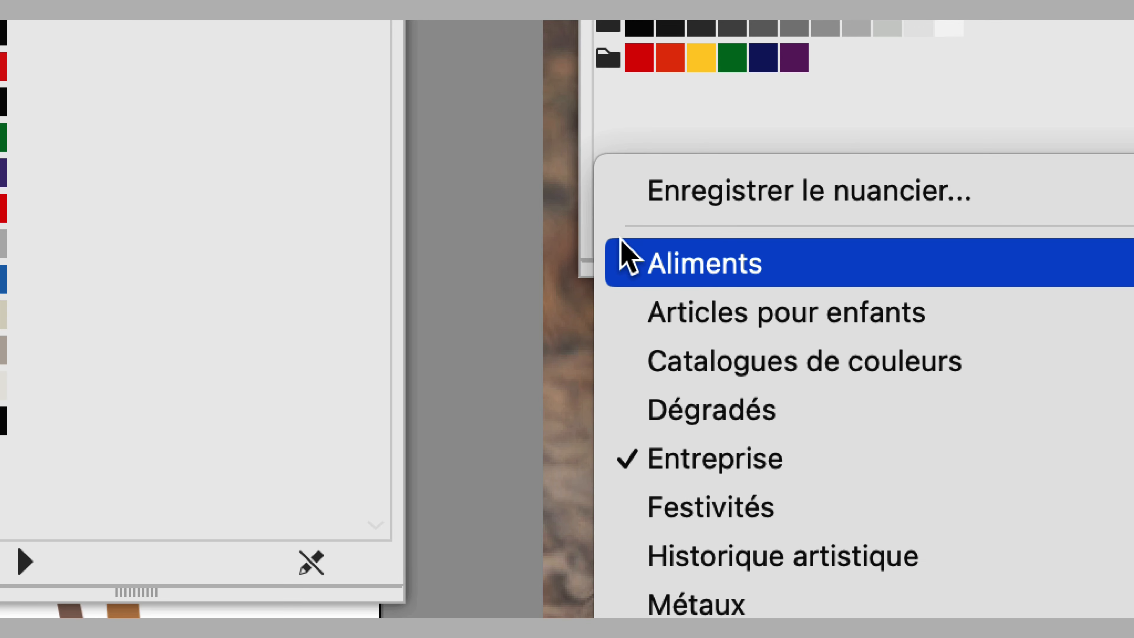
click(620, 149)
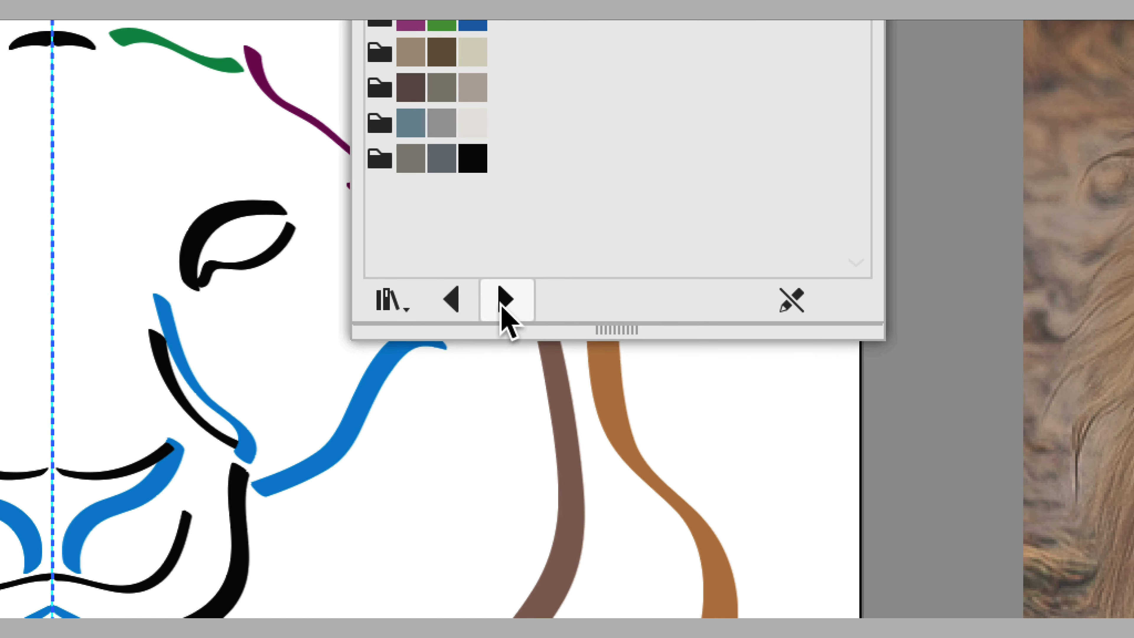
click(502, 303)
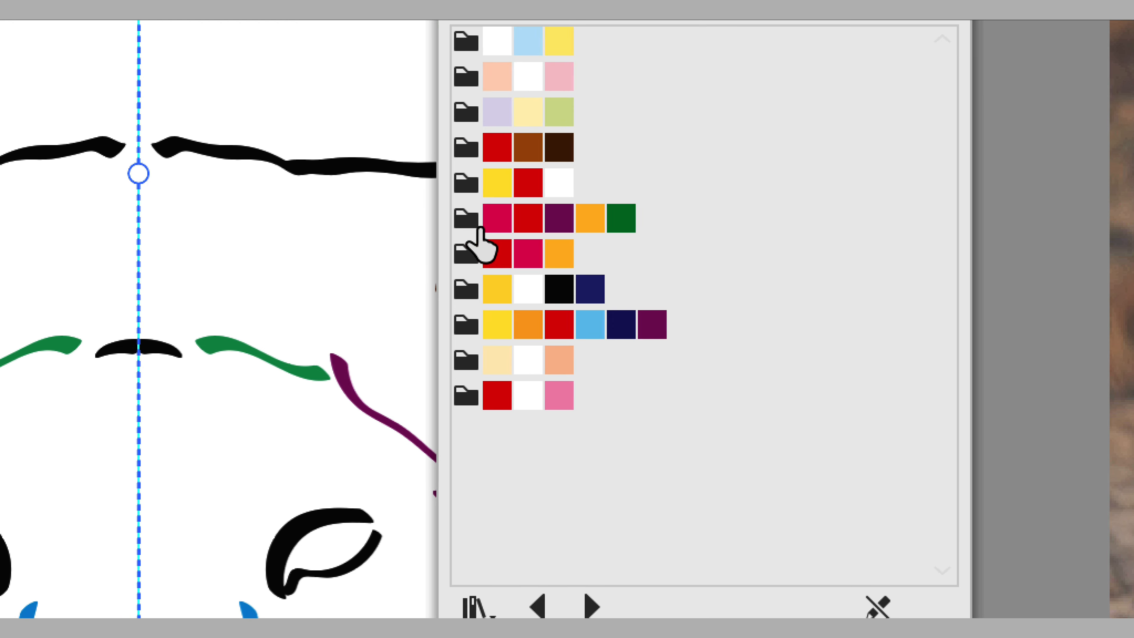
click(480, 228)
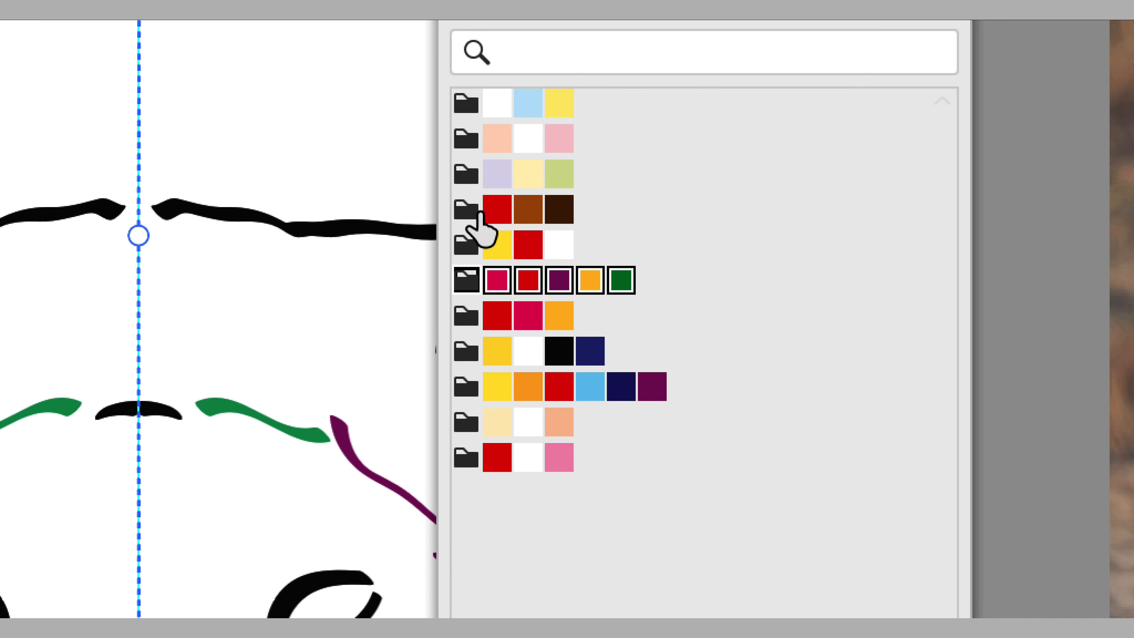
click(479, 214)
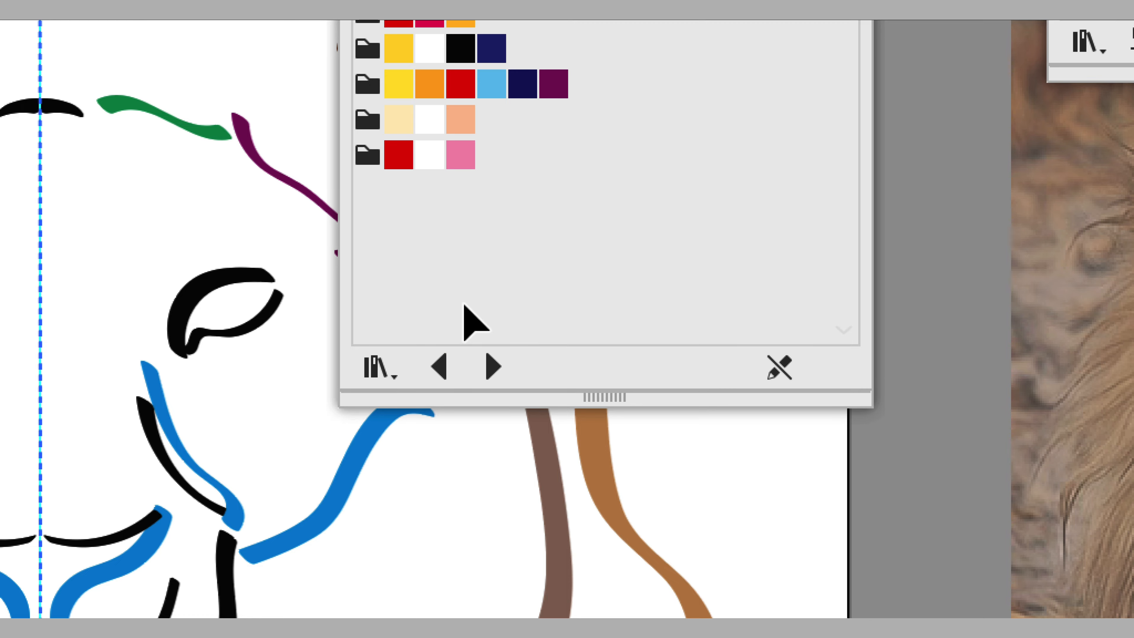
- Add the yellow-green-red color group from the Affiche russe library to the Nuancier and move the library palette off the lion's face
click(474, 318)
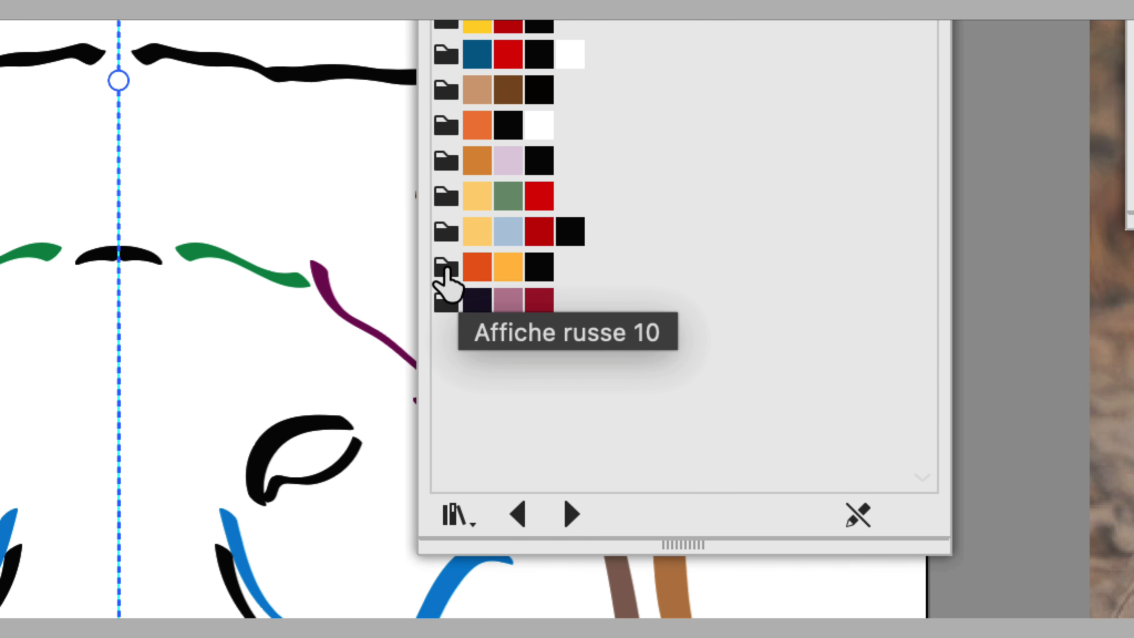
click(446, 198)
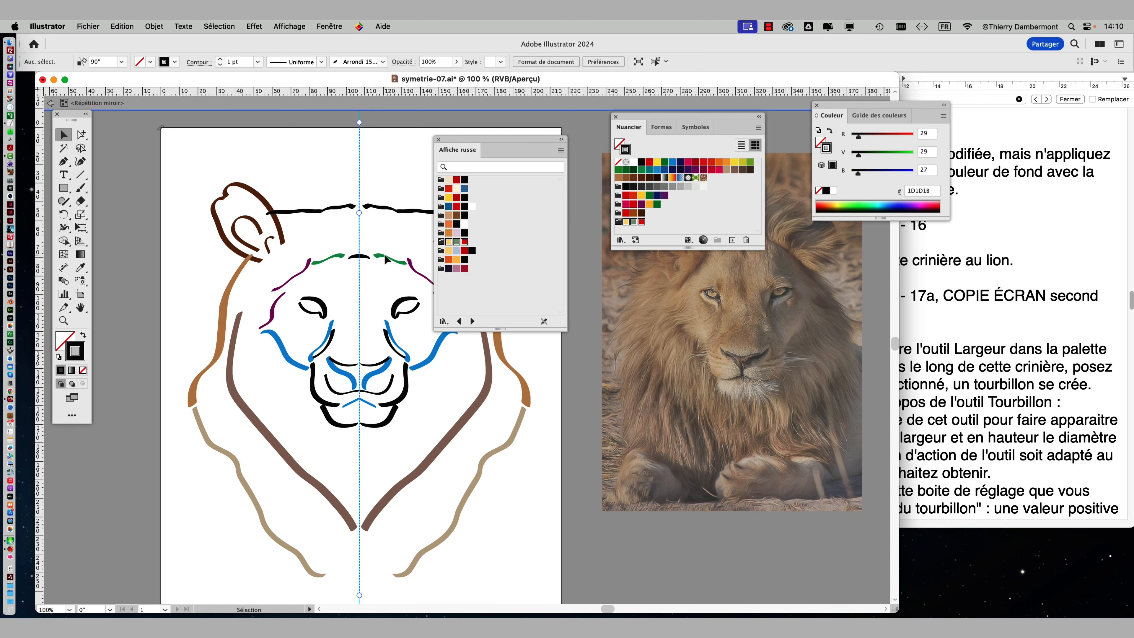
drag(472, 147, 559, 285)
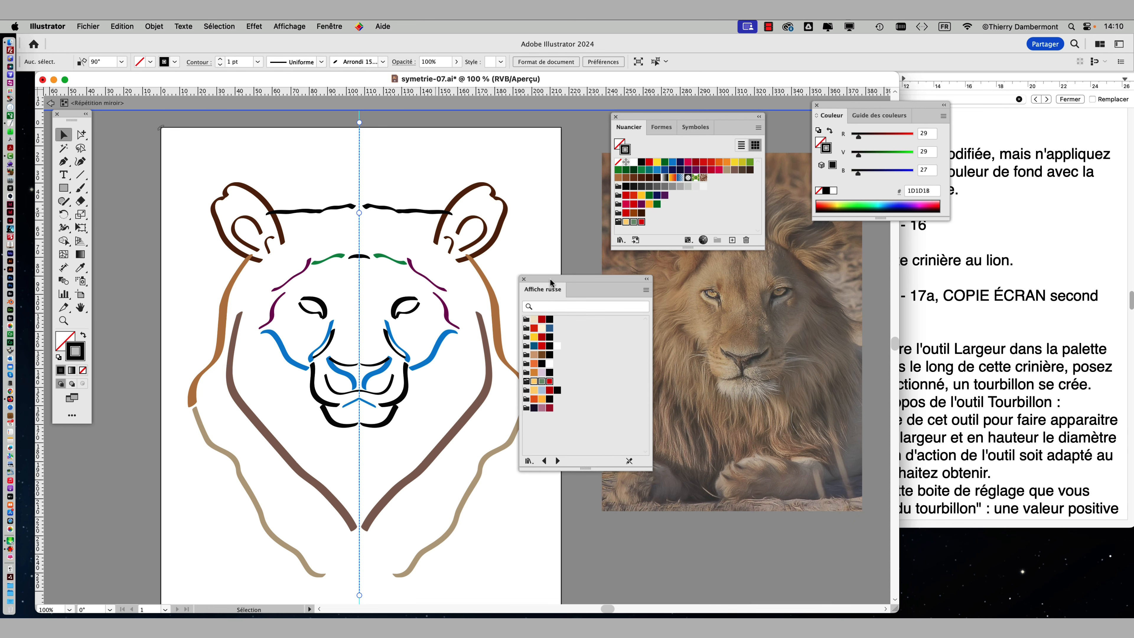
scroll(403, 341, up, 3)
scroll(351, 205, down, 2)
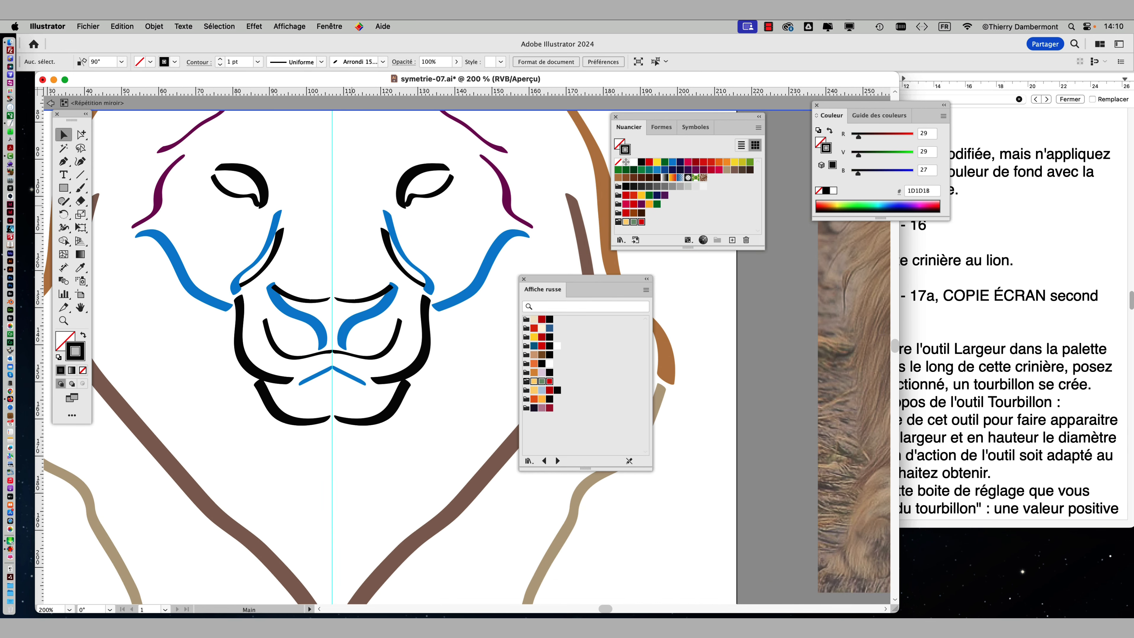
- In the TextEdit notes, highlight the instructions on fetching color groups and replacing an applied color, and correct "appliqué" to "appliquée"
key(super+Tab)
drag(729, 208, 1016, 208)
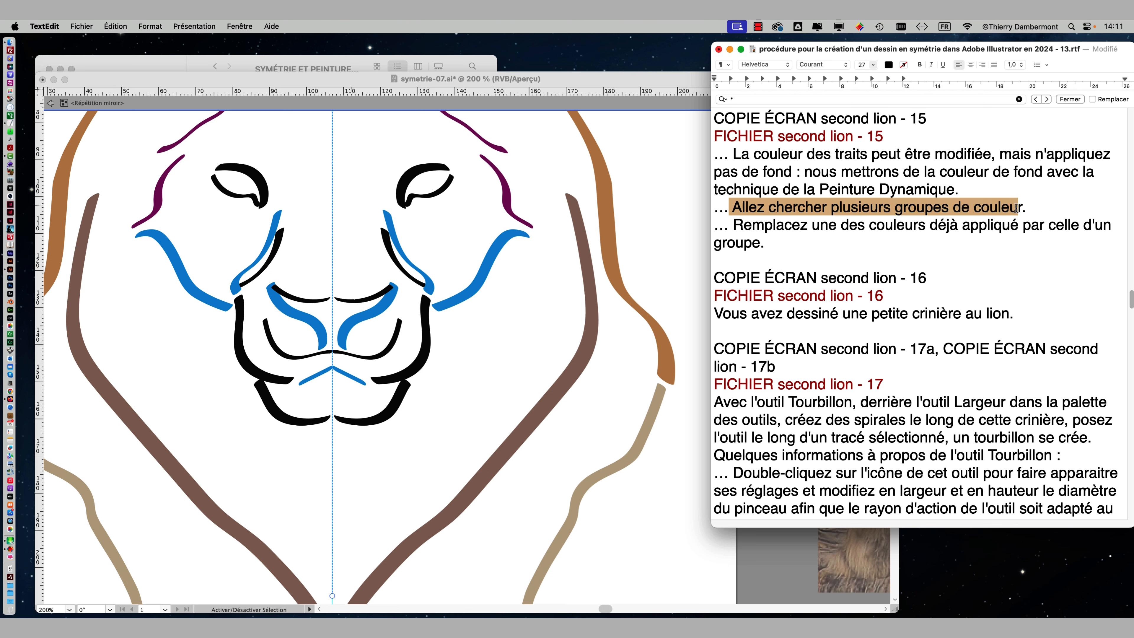
click(851, 227)
drag(733, 225, 1098, 225)
click(1019, 225)
text(e)
- Move the TextEdit notes window clear of the Illustrator document and return to the lion drawing in Illustrator
drag(807, 49, 1017, 131)
click(247, 253)
scroll(247, 252, down, 2)
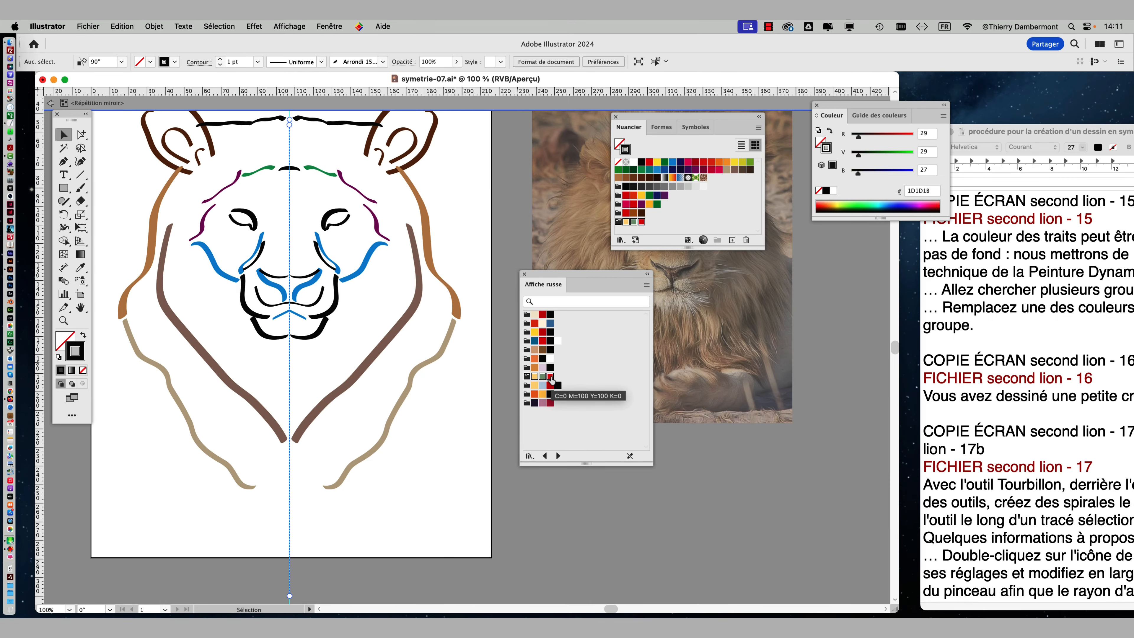
- Try selecting the blue strokes of the lion's half face one by one, including cheek, nose and mouth, and clear the selection
drag(552, 381, 211, 261)
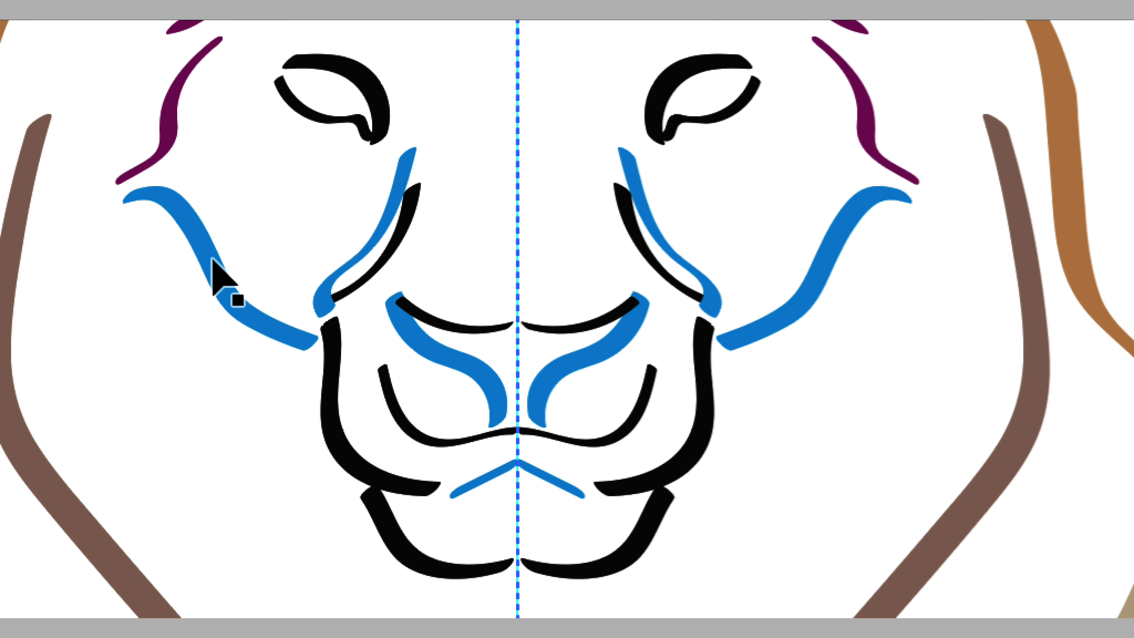
click(217, 254)
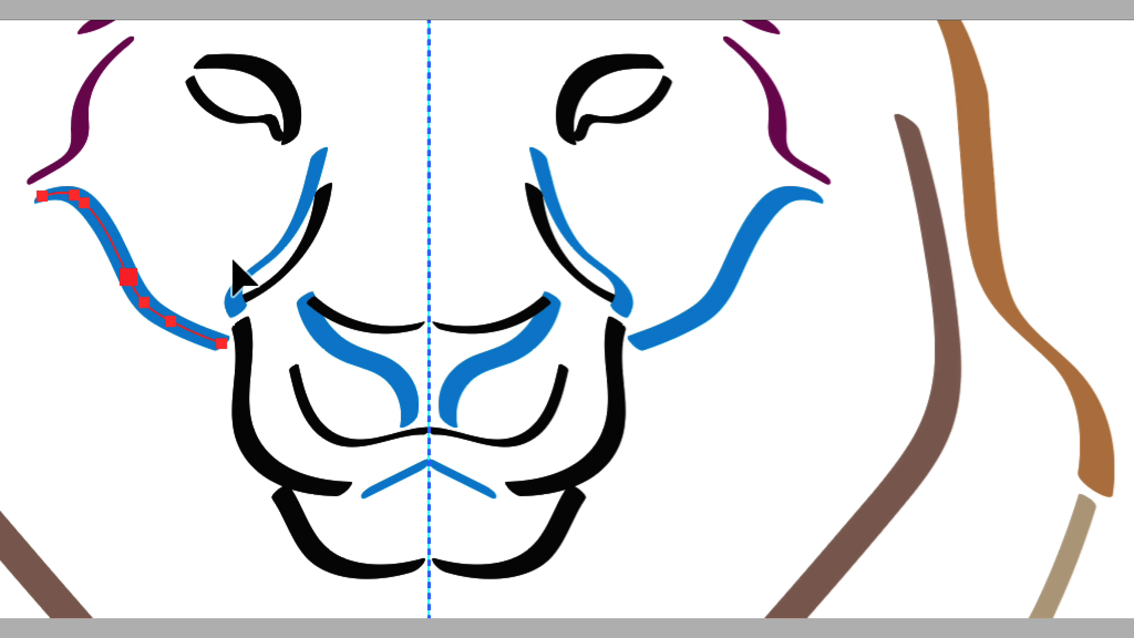
shift+click(237, 263)
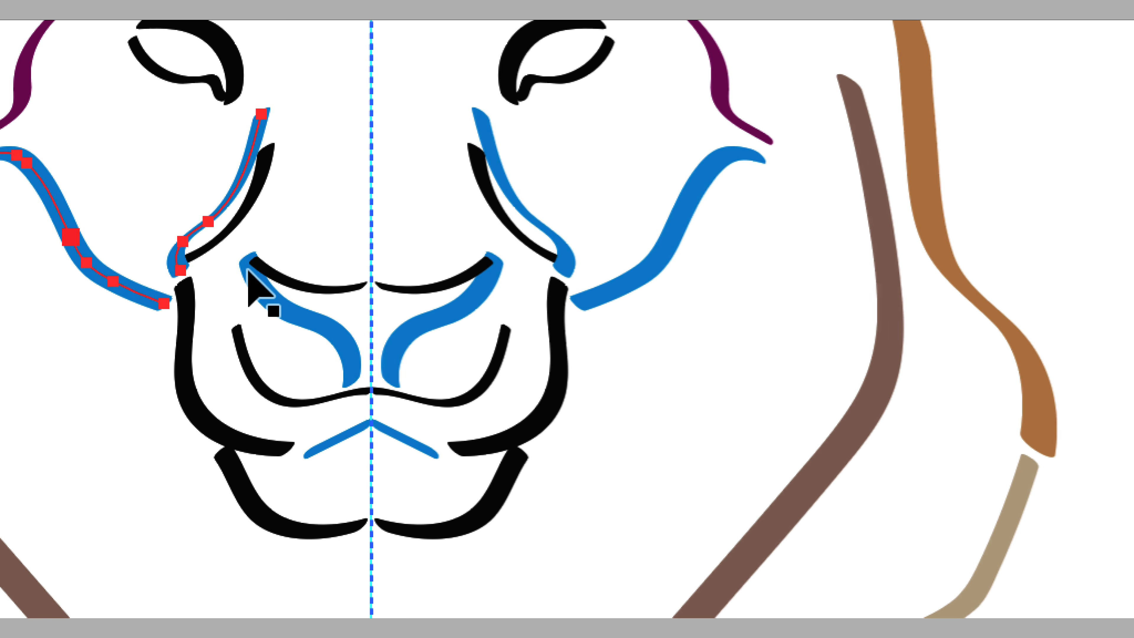
shift+click(312, 310)
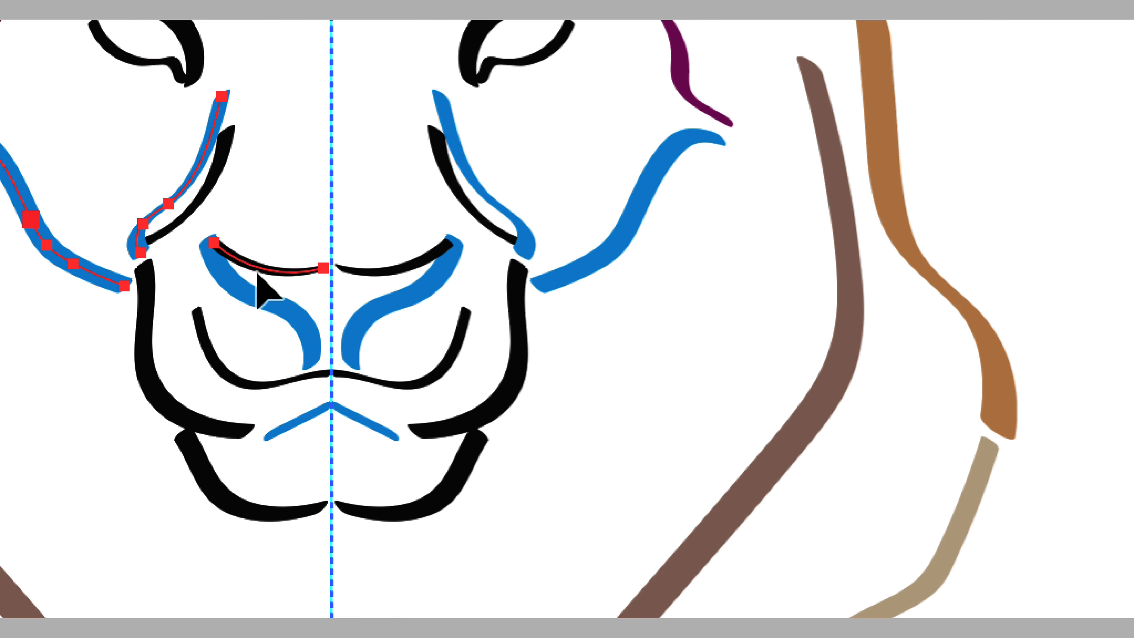
shift+click(248, 161)
shift+click(259, 281)
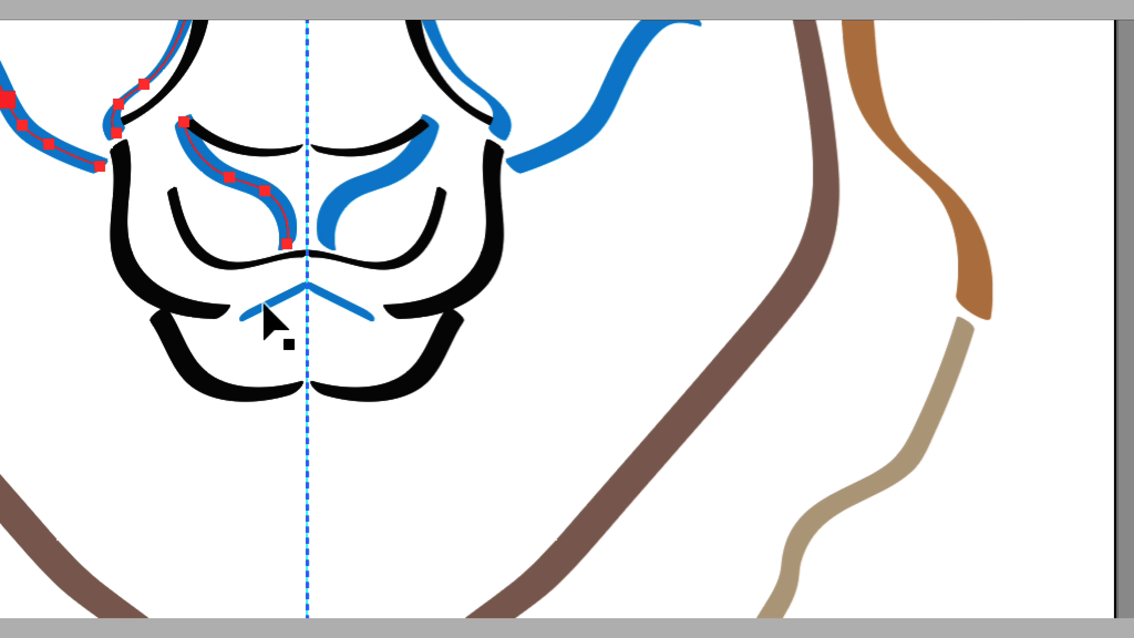
shift+click(279, 408)
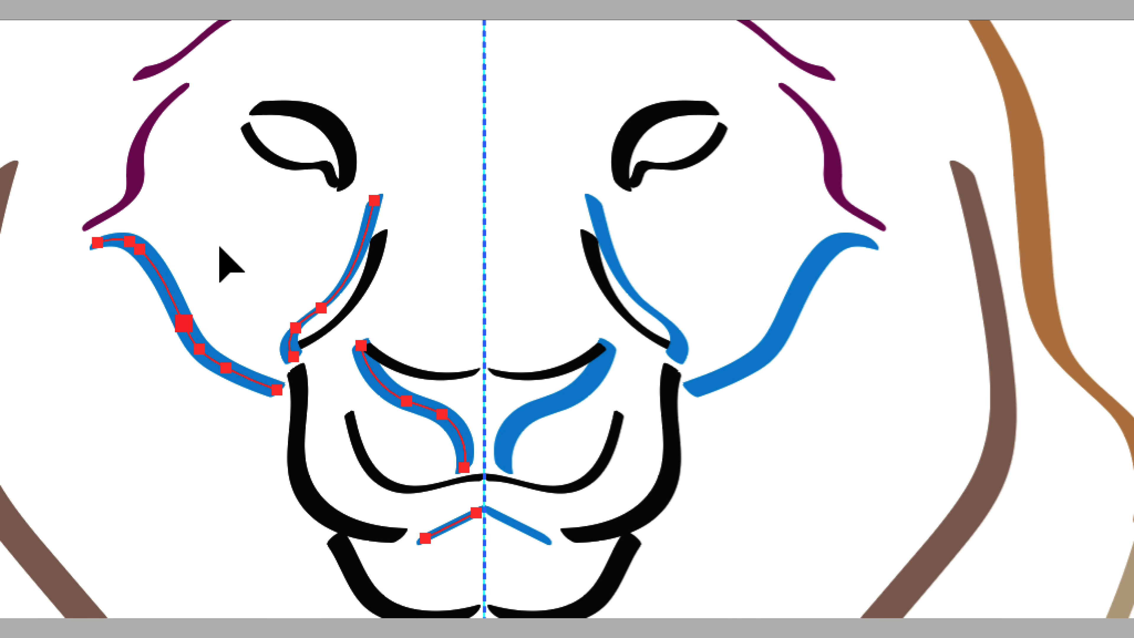
click(219, 246)
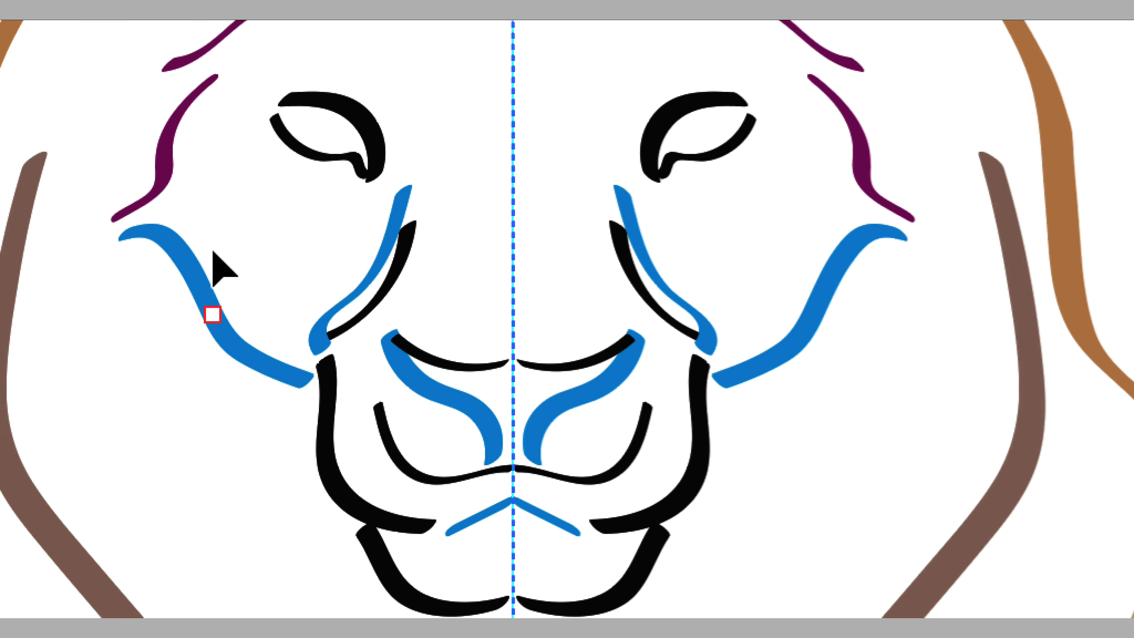
- Select all strokes sharing the blue cheek stroke's contour color and recolor them with the Affiche russe green C=44 M=11 Y=44 K=11
click(241, 226)
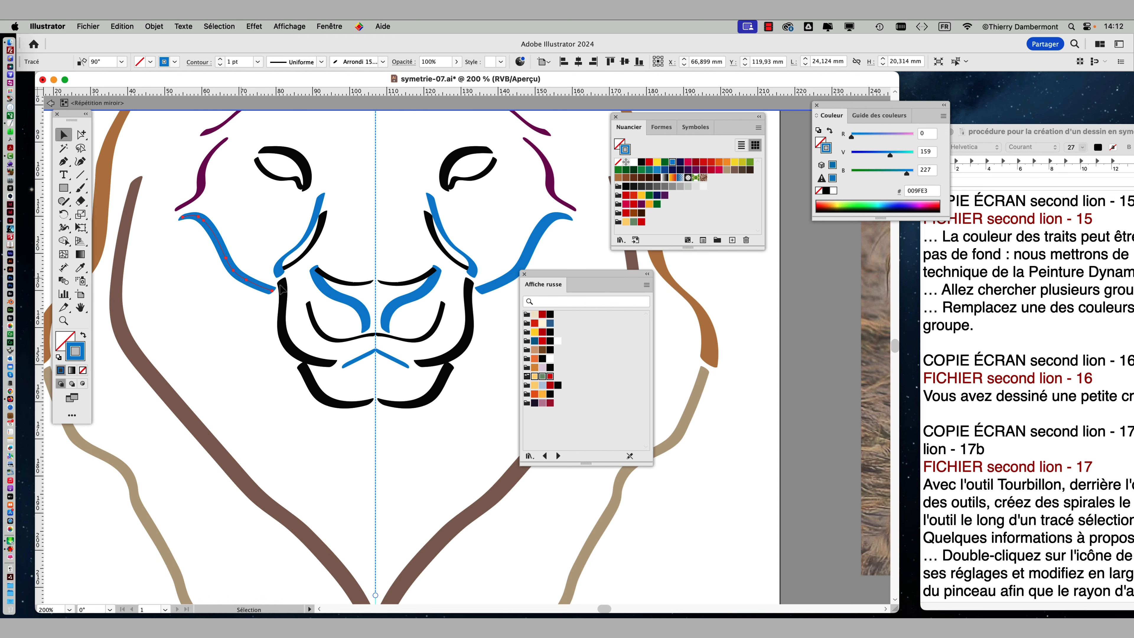
key(space)
drag(375, 276, 364, 308)
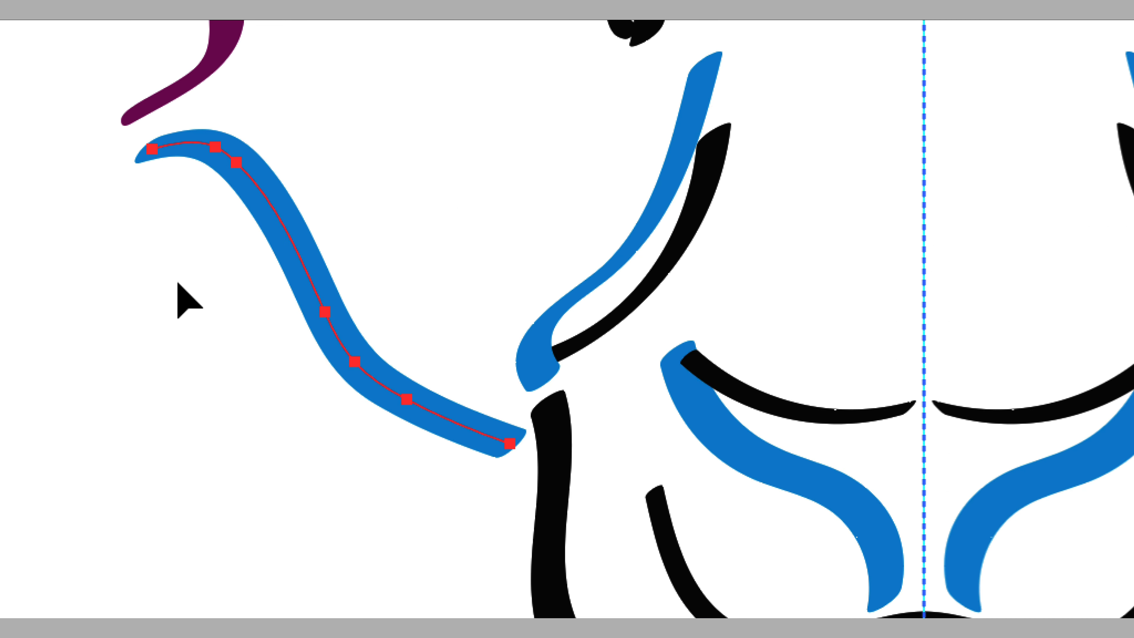
click(177, 283)
click(271, 217)
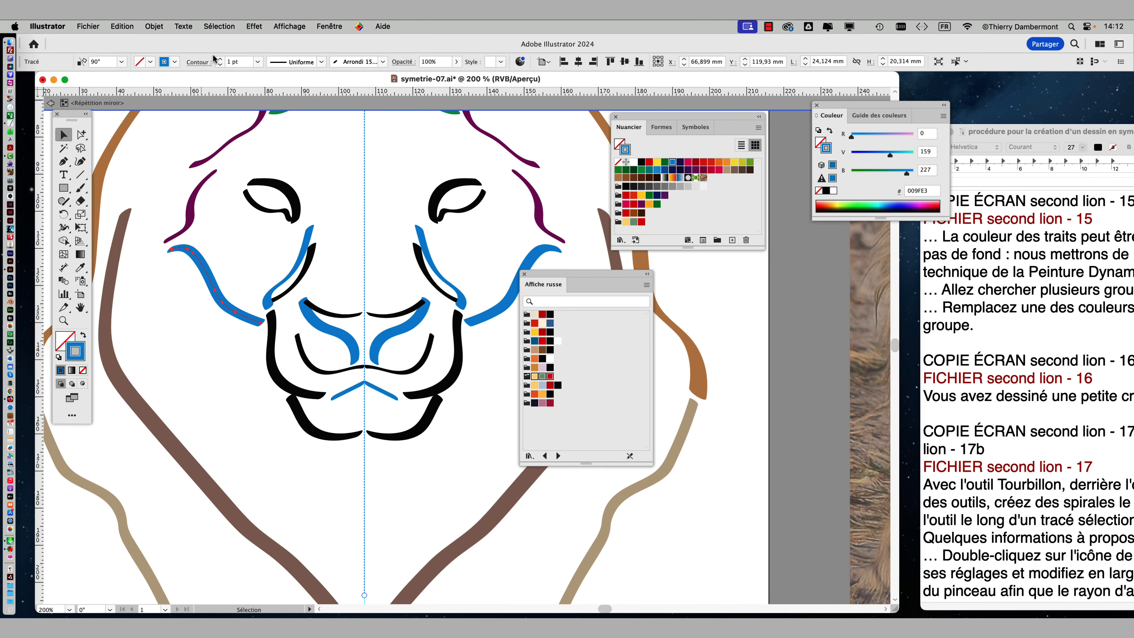
click(220, 26)
mouse_move(268, 139)
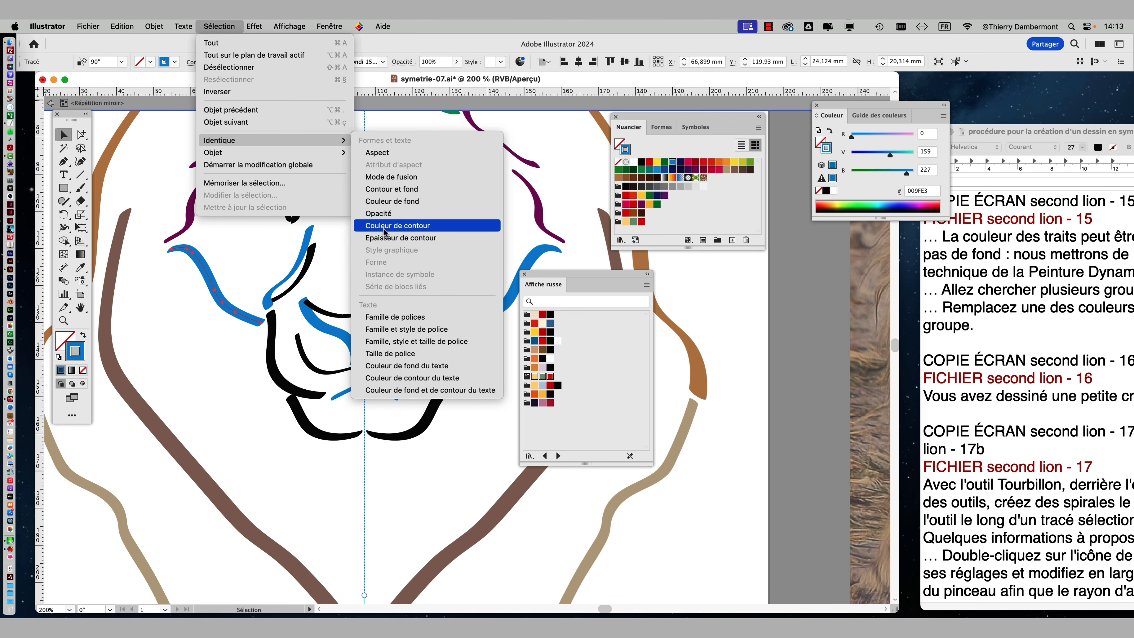
click(384, 226)
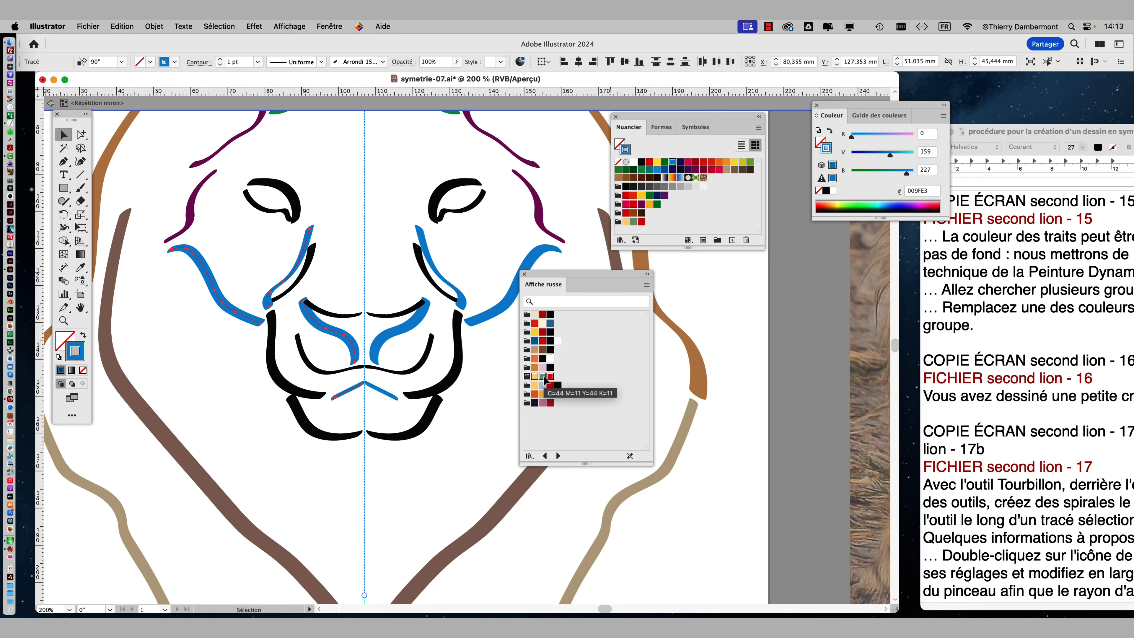
click(543, 376)
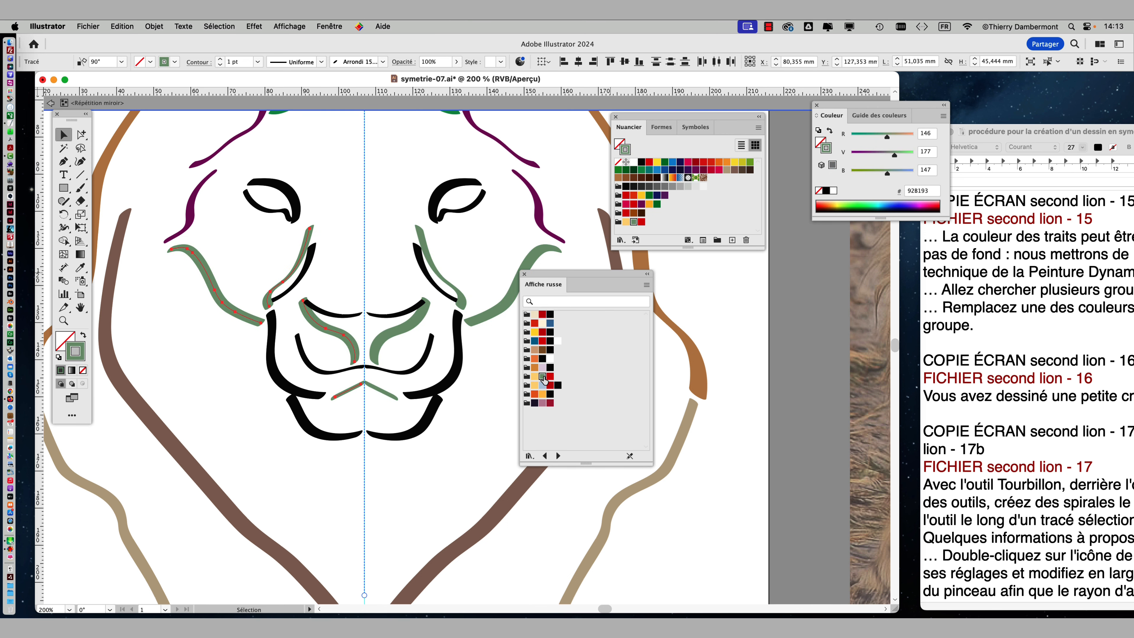
- Select the black upper eyelid stroke and look up the Couleur de contour command among the Identique selection options
scroll(443, 305, down, 2)
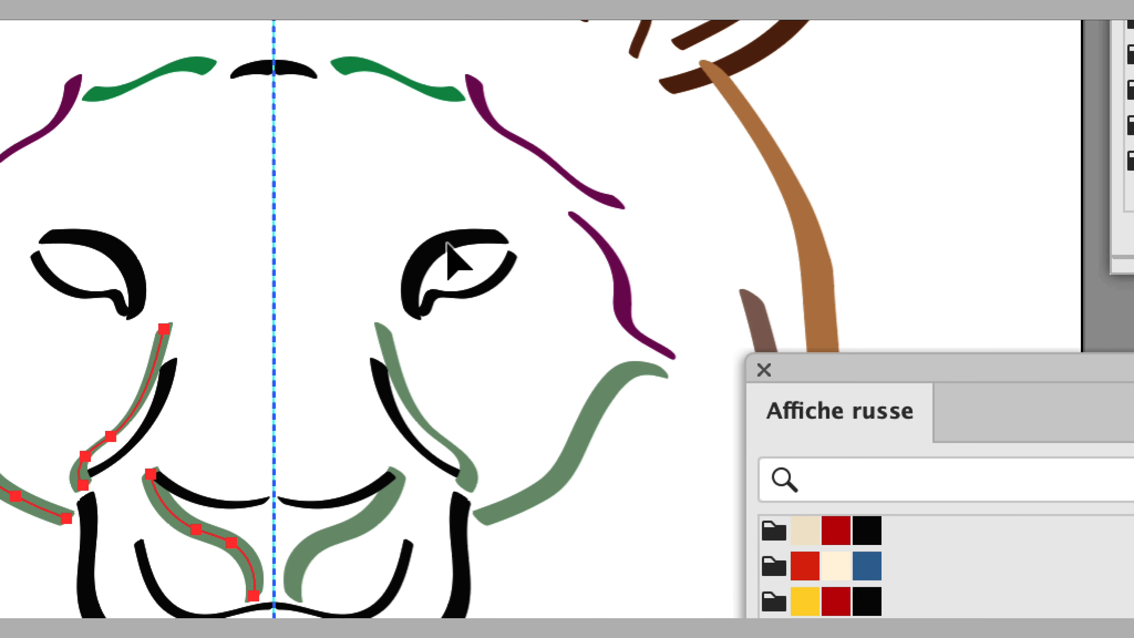
click(406, 203)
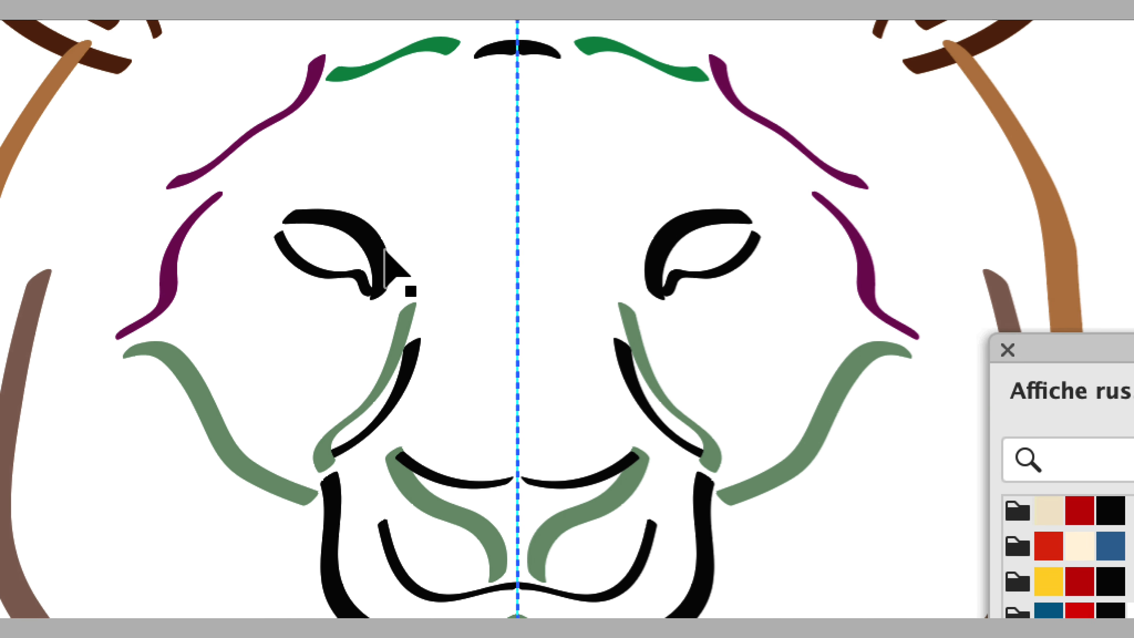
click(151, 290)
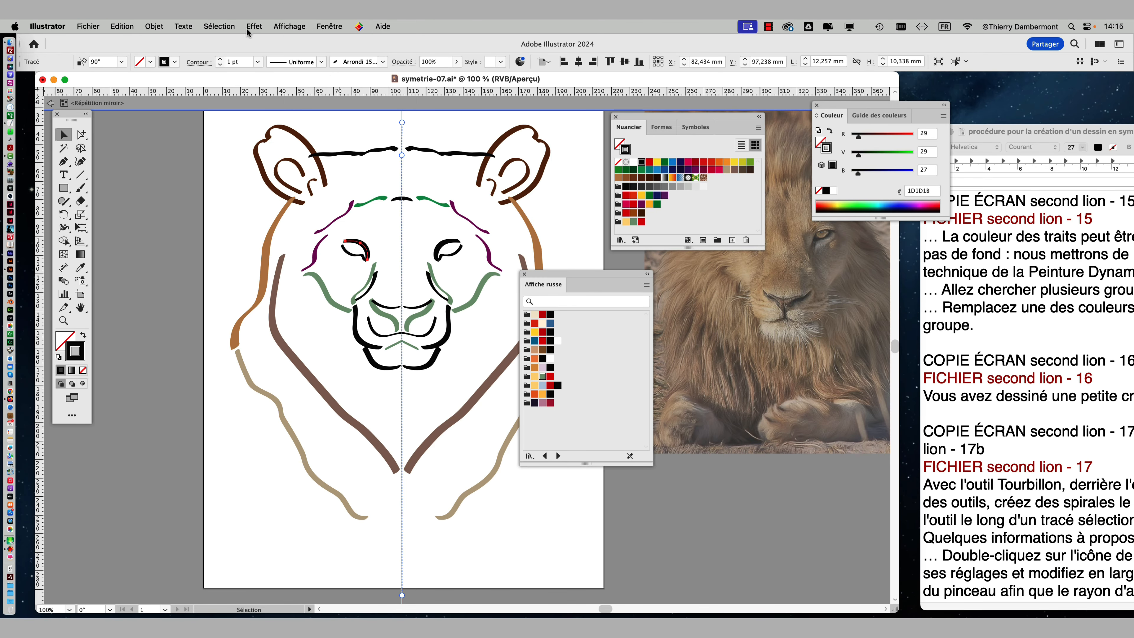
click(219, 26)
mouse_move(276, 140)
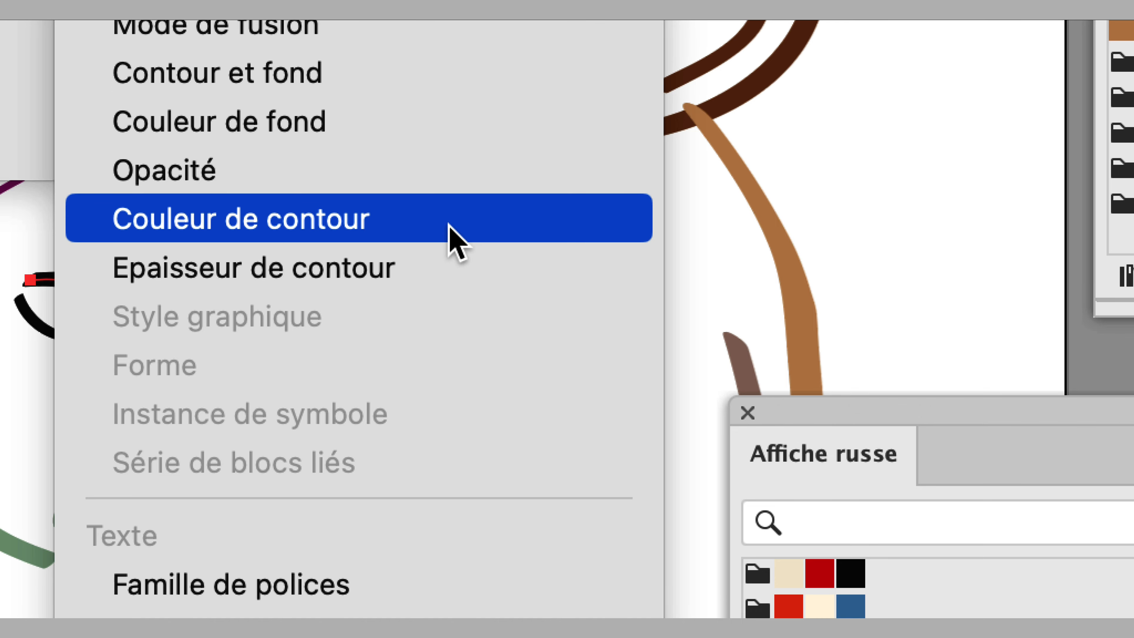
click(448, 225)
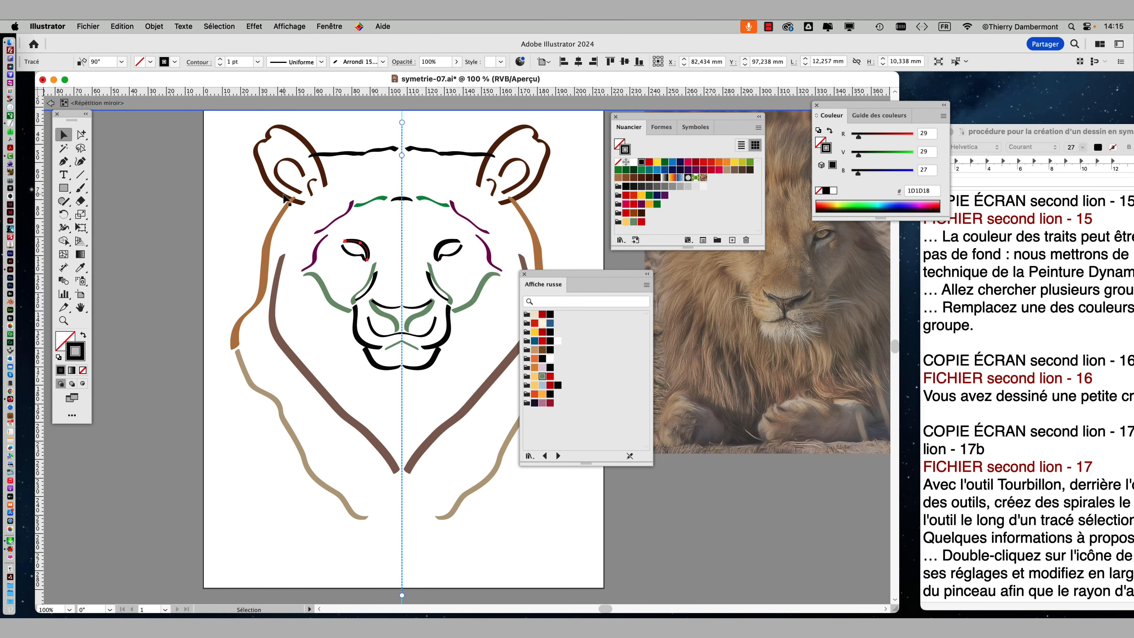
- Open the keyboard shortcut settings, move the dialog over the drawing and list the Commandes de menu
click(124, 27)
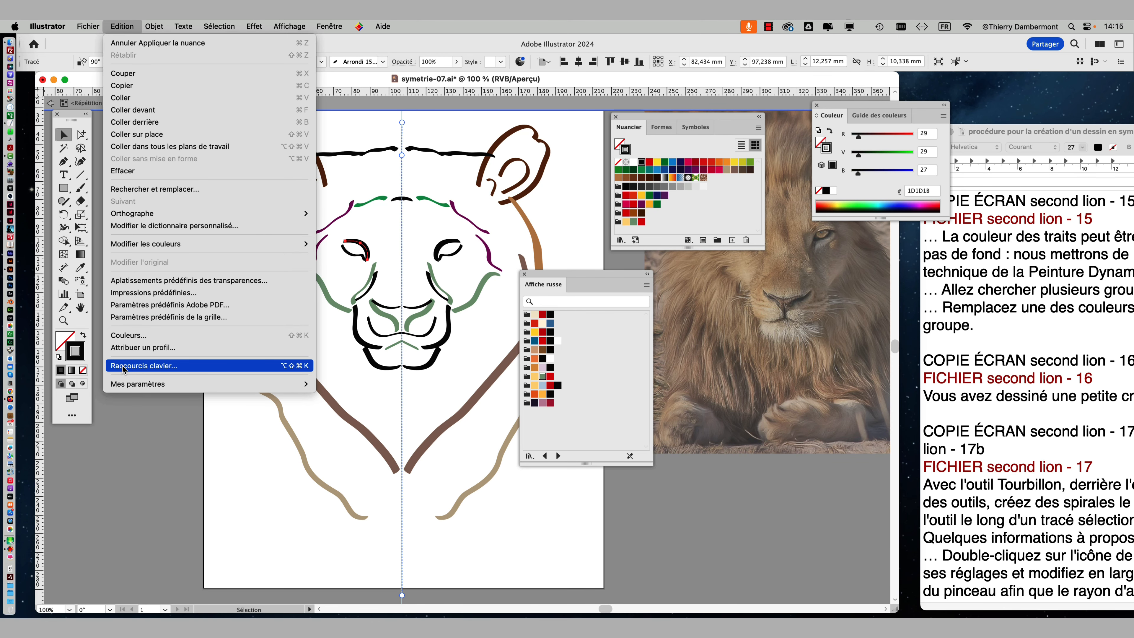
click(124, 367)
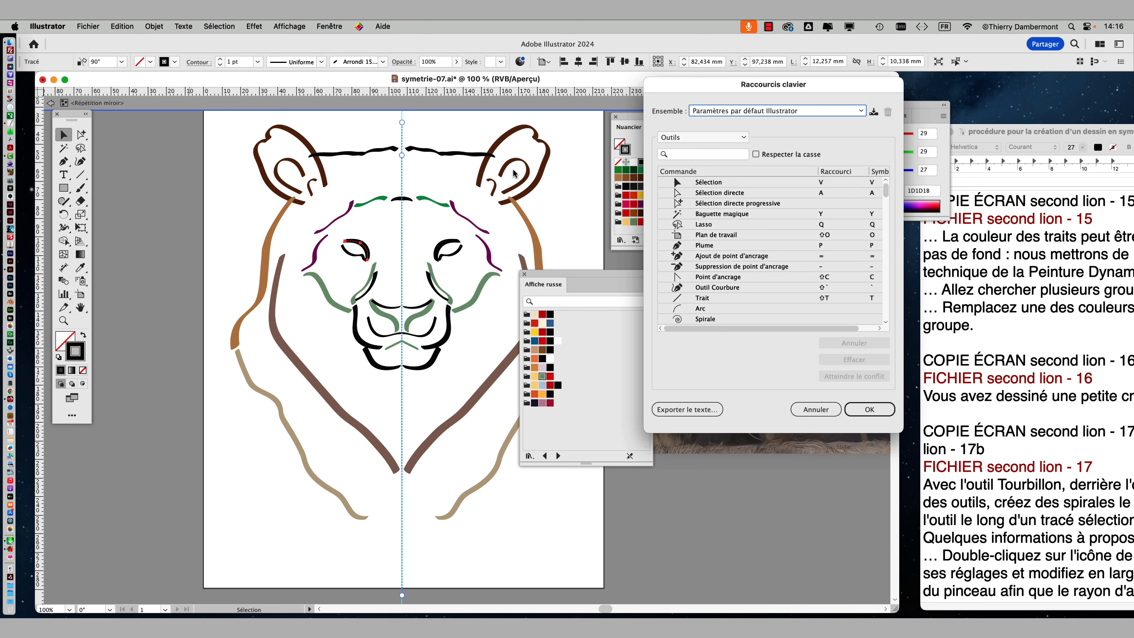
drag(651, 95, 246, 102)
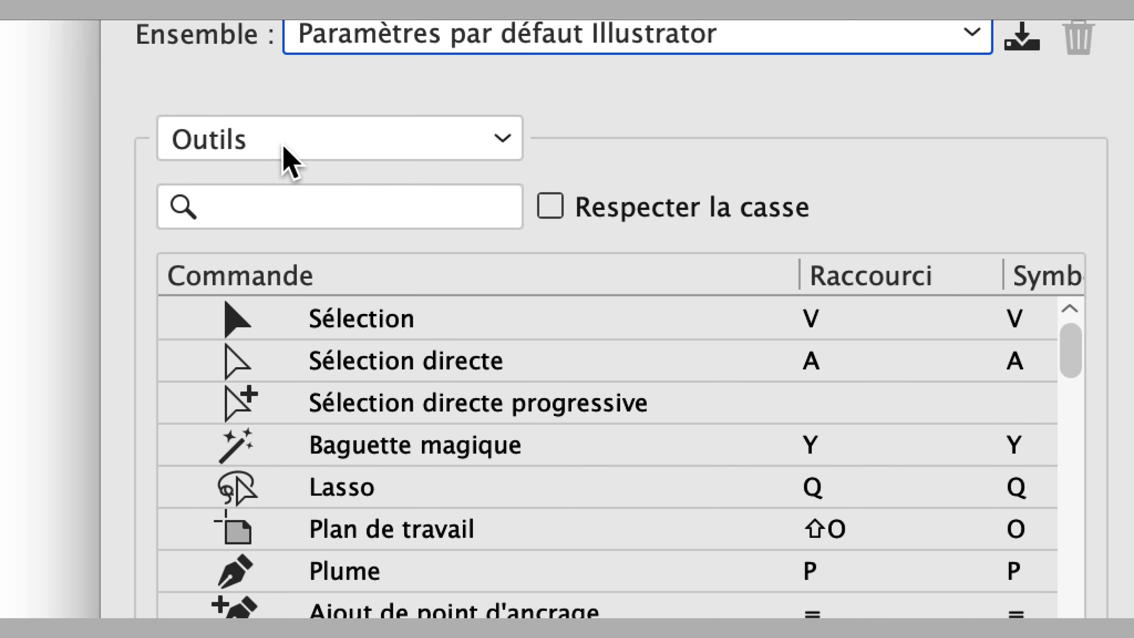
click(282, 145)
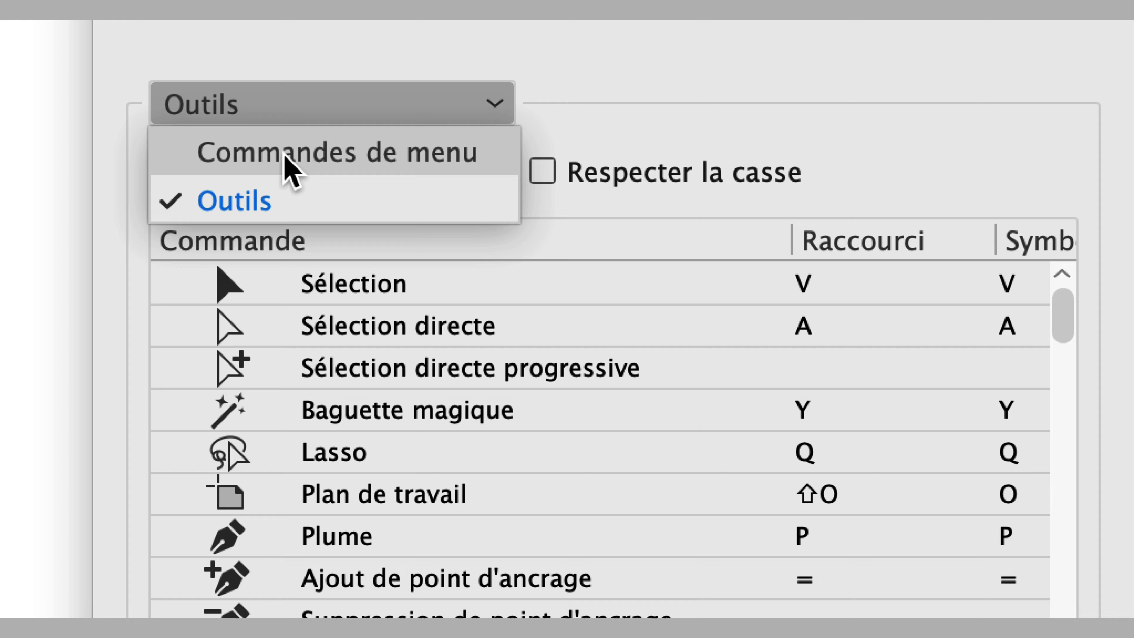
click(288, 188)
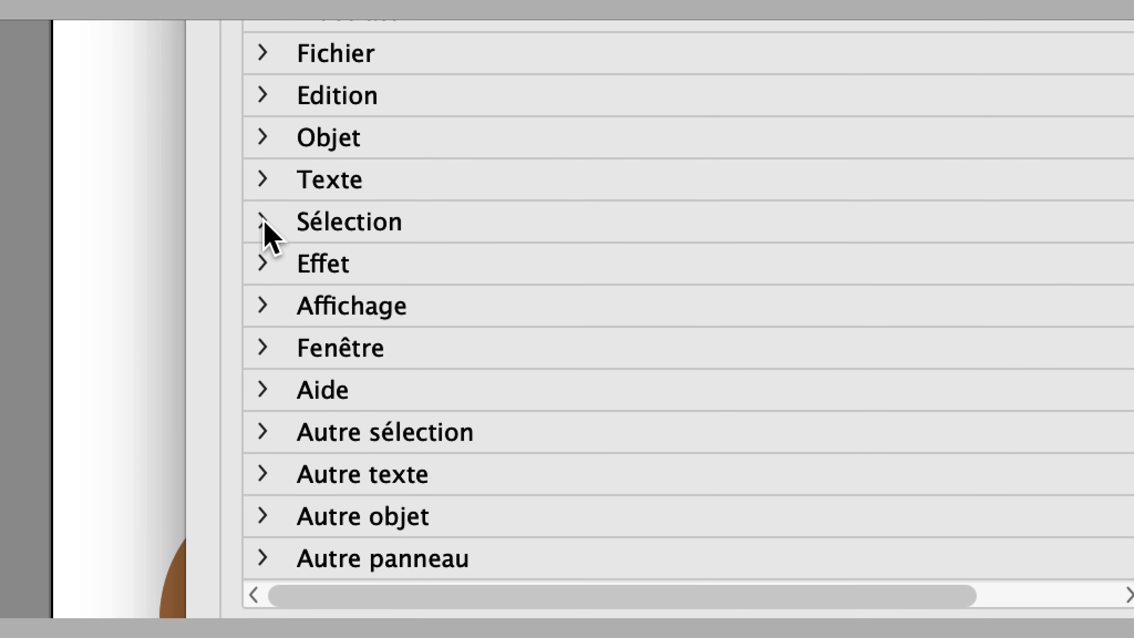
- Assign the shortcut ⌘) to the Couleur de contour command in the Identique group of Sélection
click(265, 222)
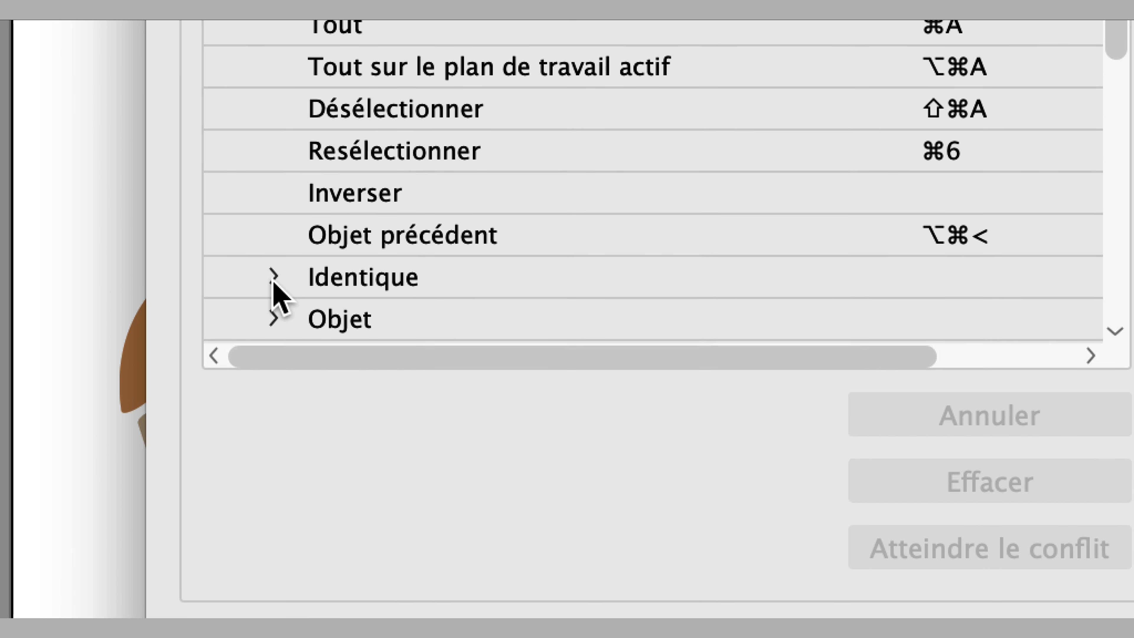
click(247, 419)
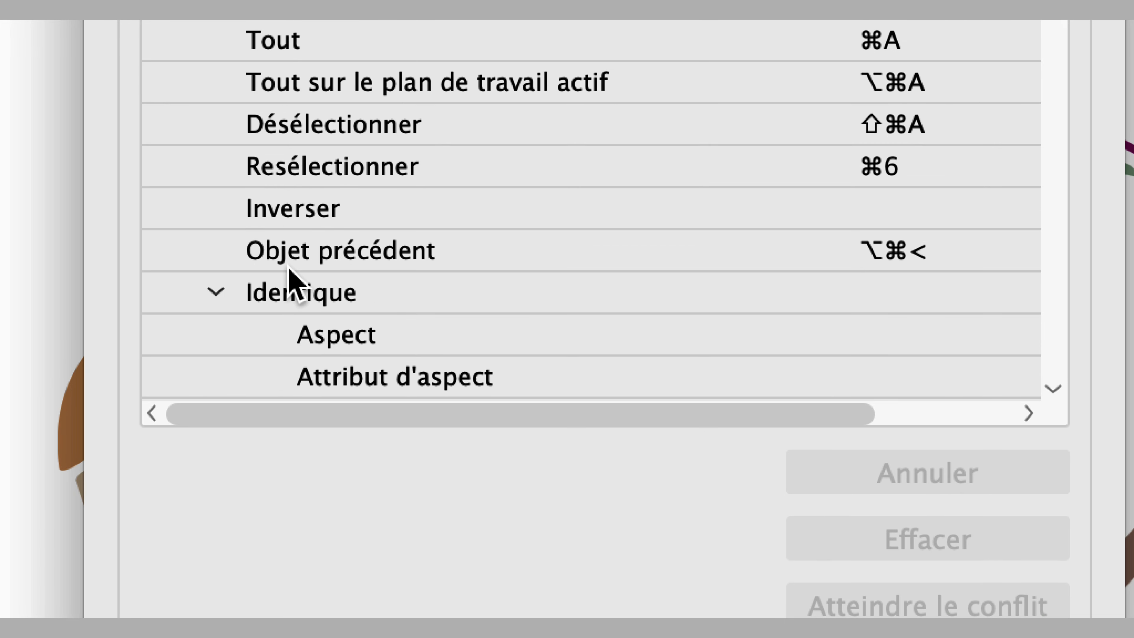
scroll(288, 268, down, 7)
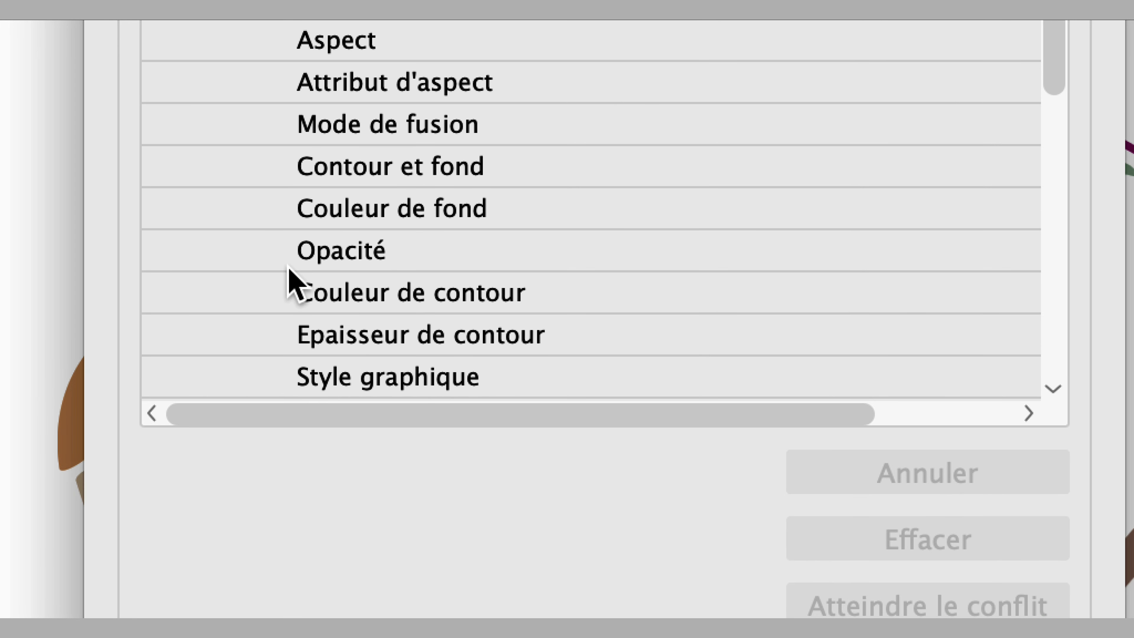
scroll(288, 268, down, 1)
click(306, 259)
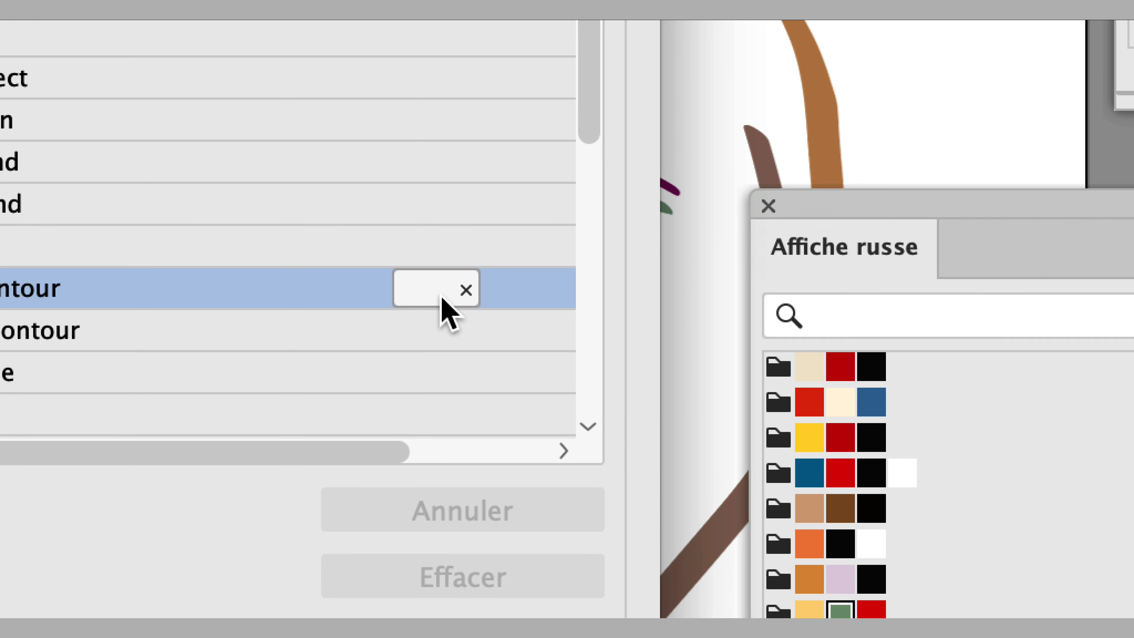
click(442, 296)
key(super+parenright)
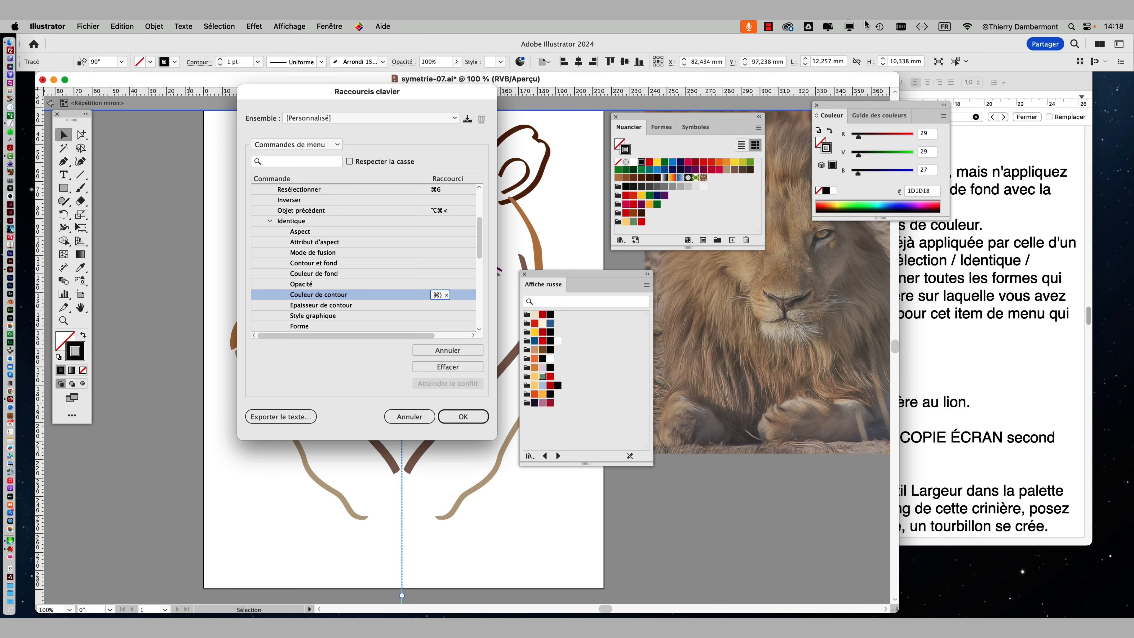
- Display the macOS keyboard viewer, locate the Command key in it and close the viewer
click(944, 26)
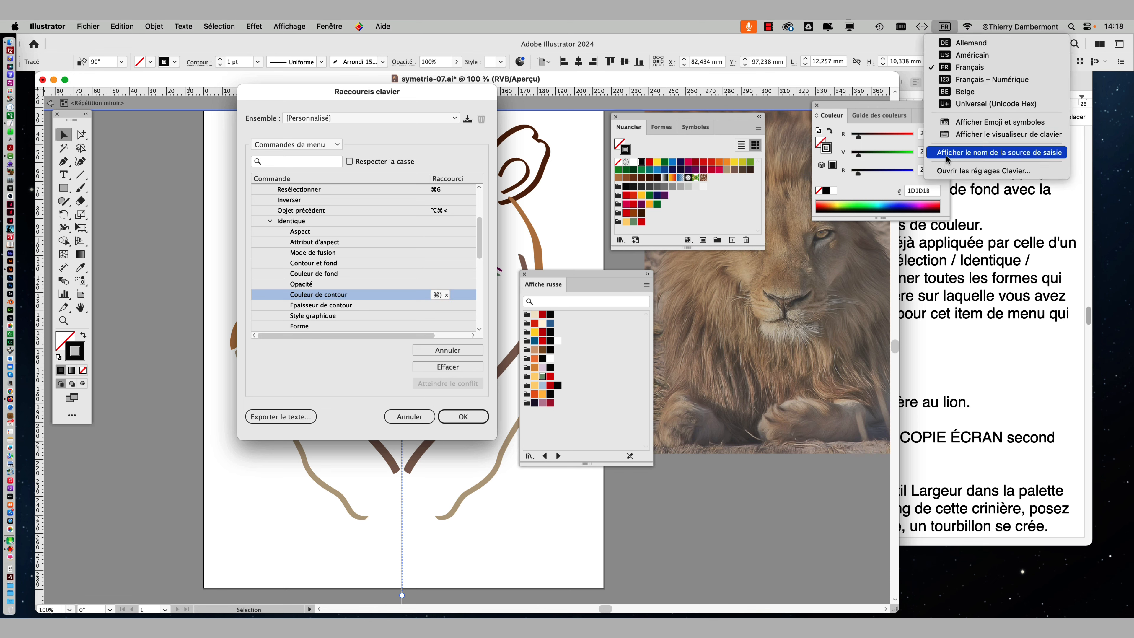
click(950, 135)
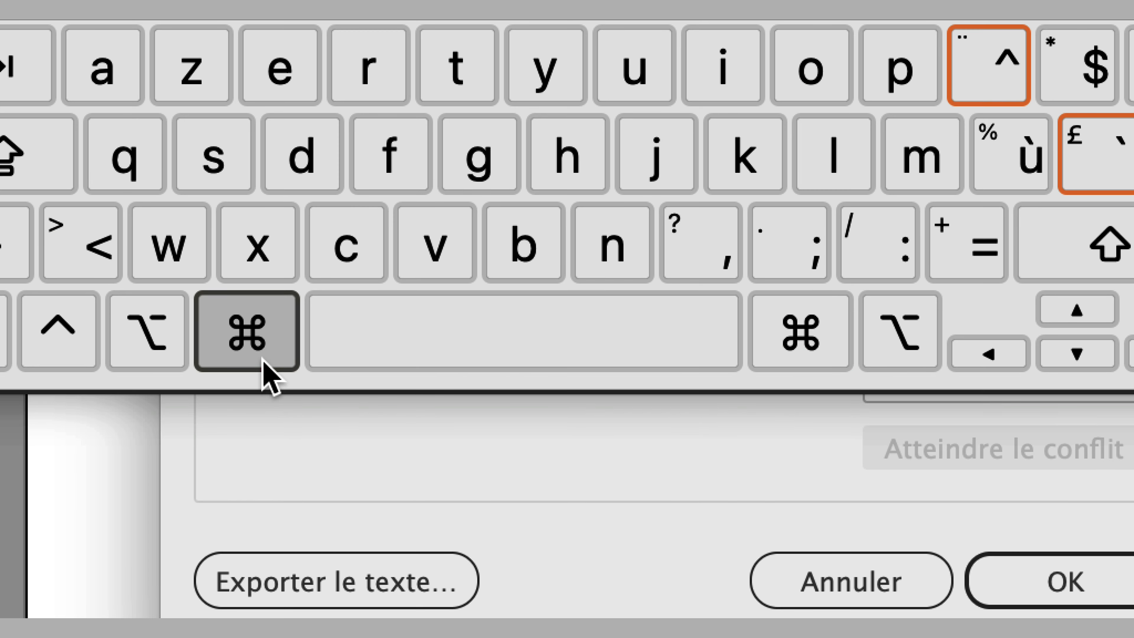
click(264, 362)
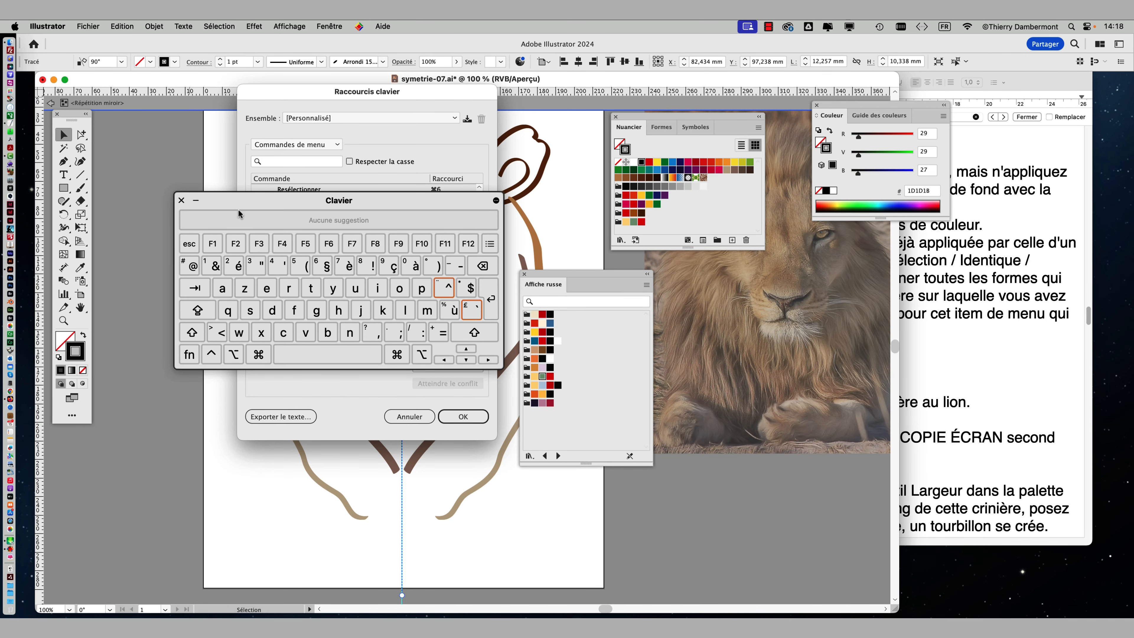
click(181, 201)
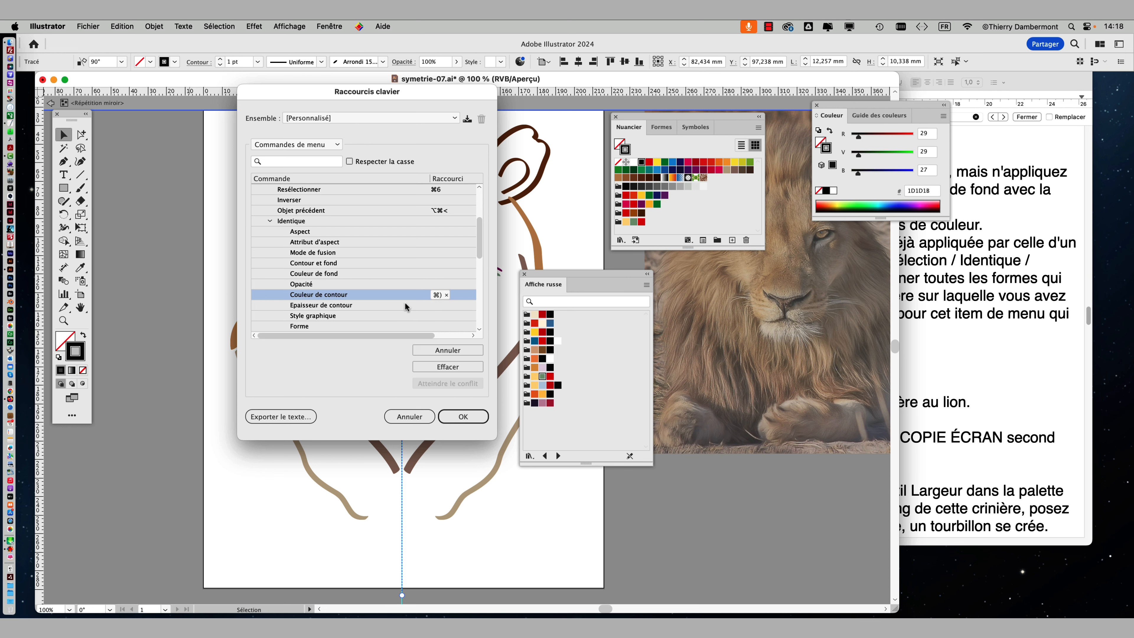
- Confirm the keyboard shortcut changes and save the shortcut set under the author's first name followed by "-fev24"
click(462, 417)
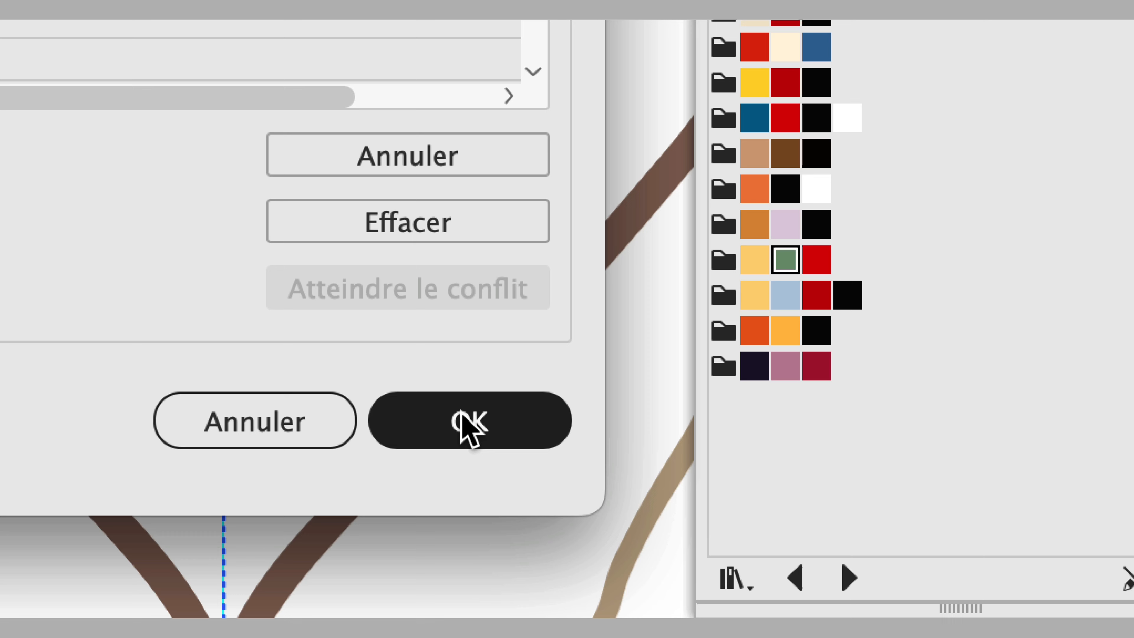
click(460, 411)
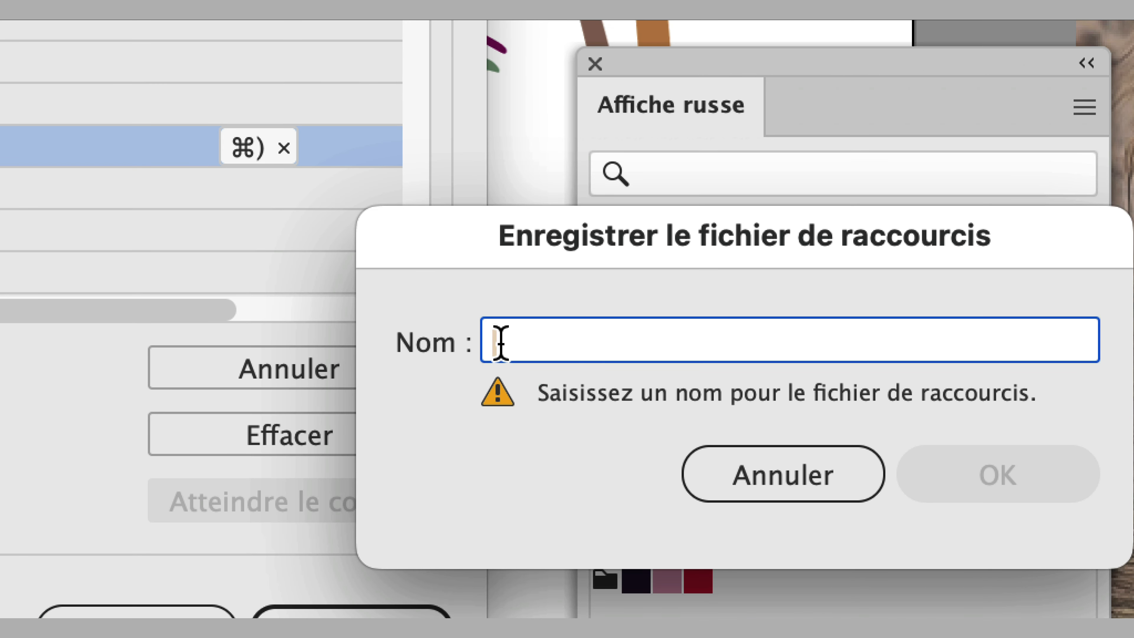
text(THIERRY)
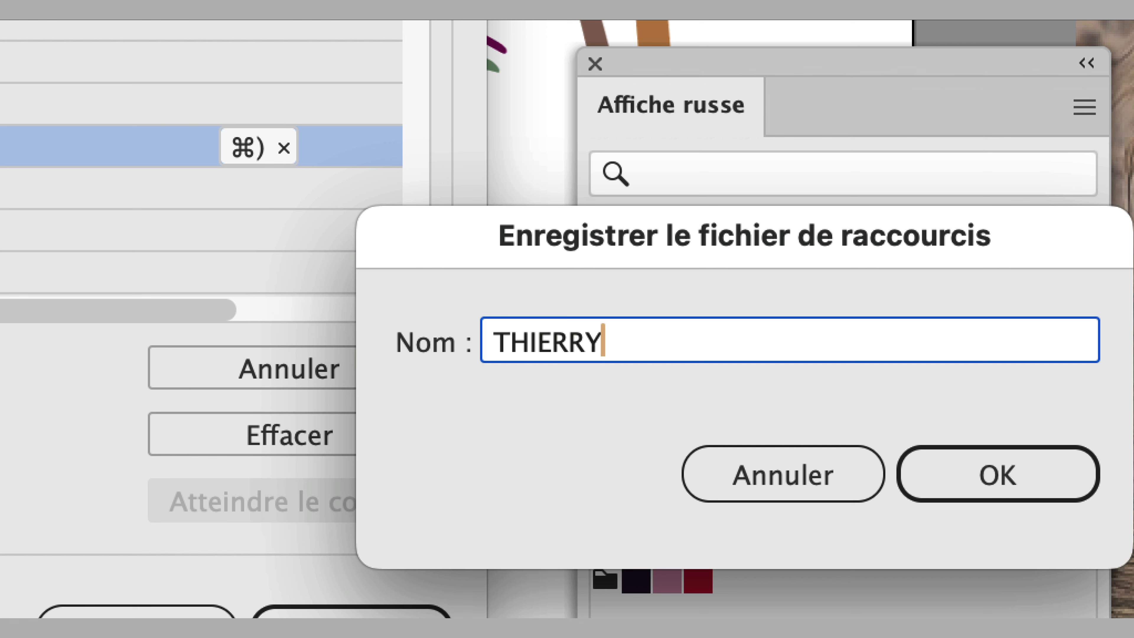
text(-fev24)
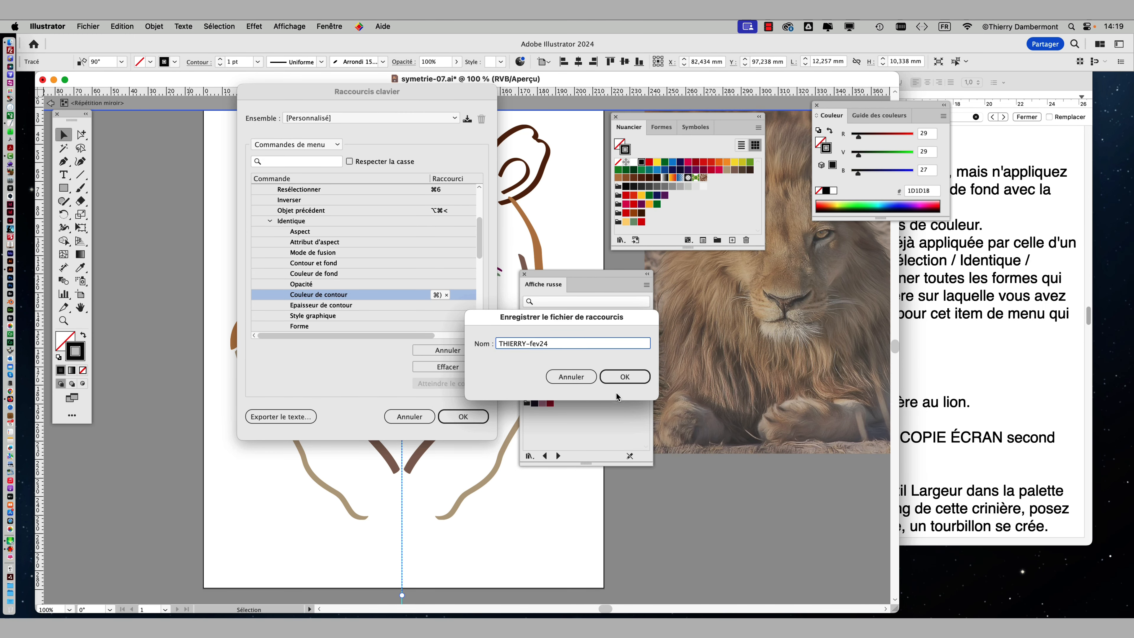
click(620, 378)
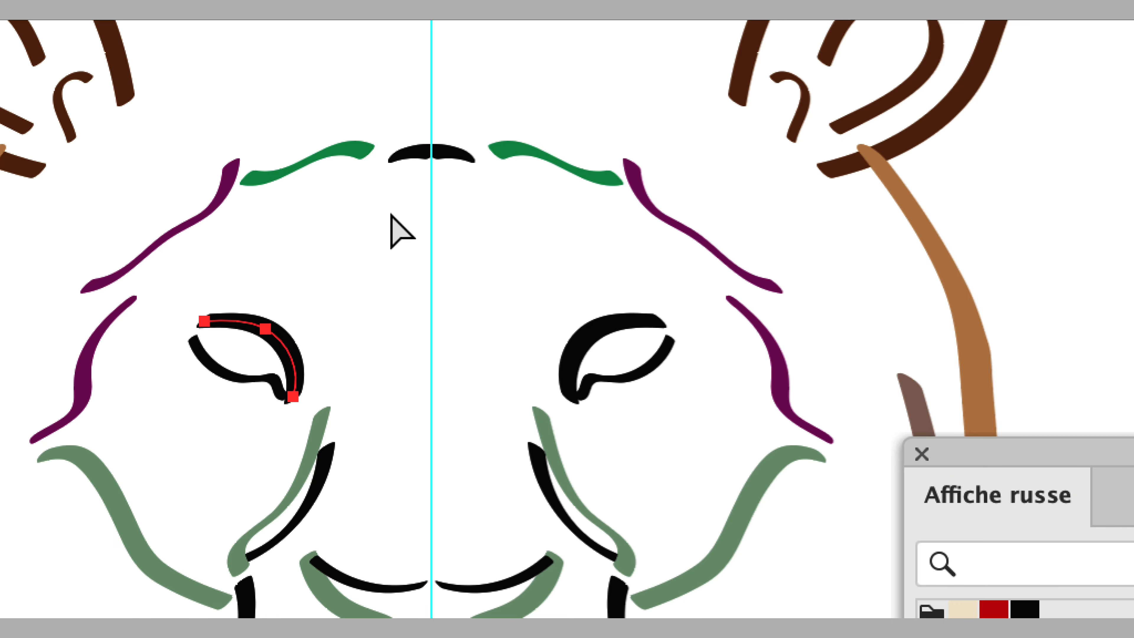
- Try the new shortcut by selecting the black jaw stroke with all strokes of identical stroke color, and clear the selection
key(v)
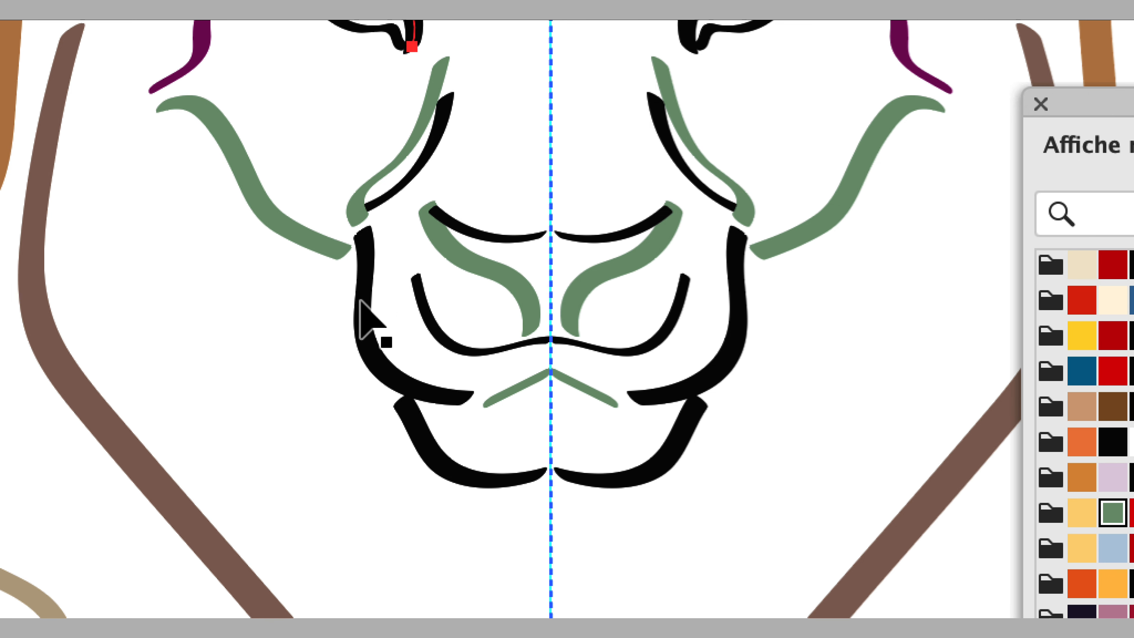
click(438, 388)
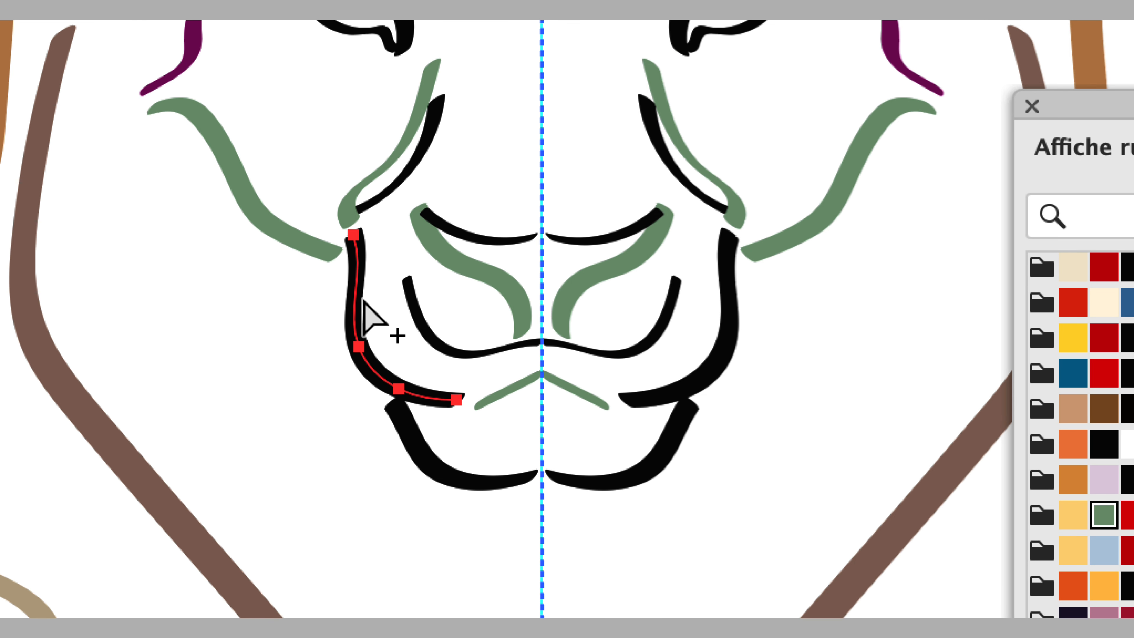
alt+click(363, 301)
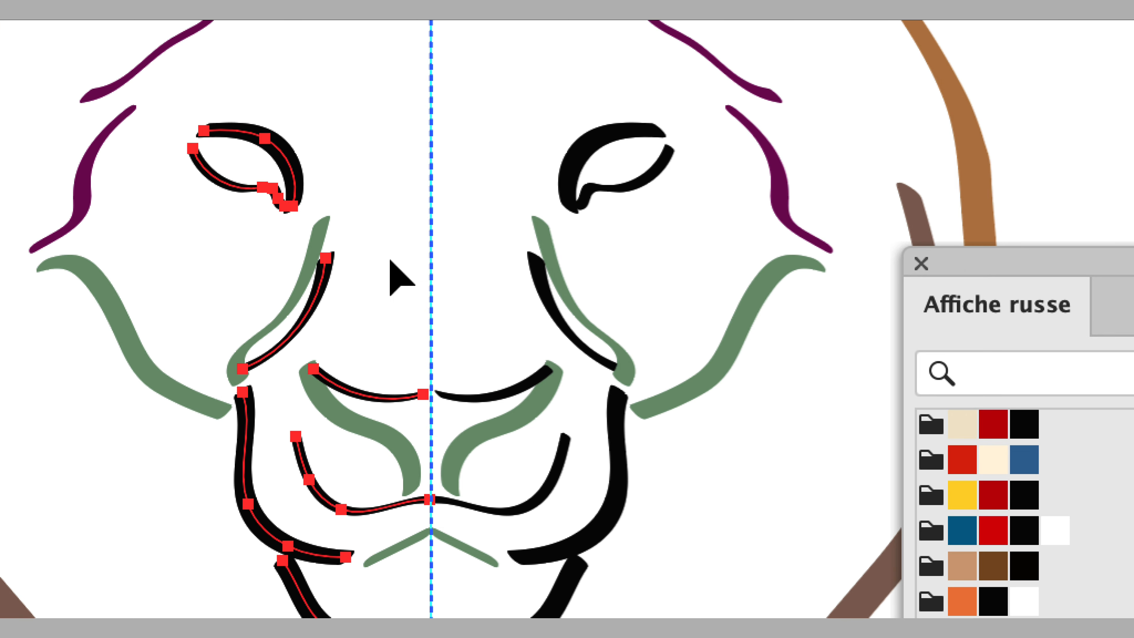
click(390, 260)
- Repeat the identical stroke color selection from the black line beside the nose and deselect everything
click(275, 356)
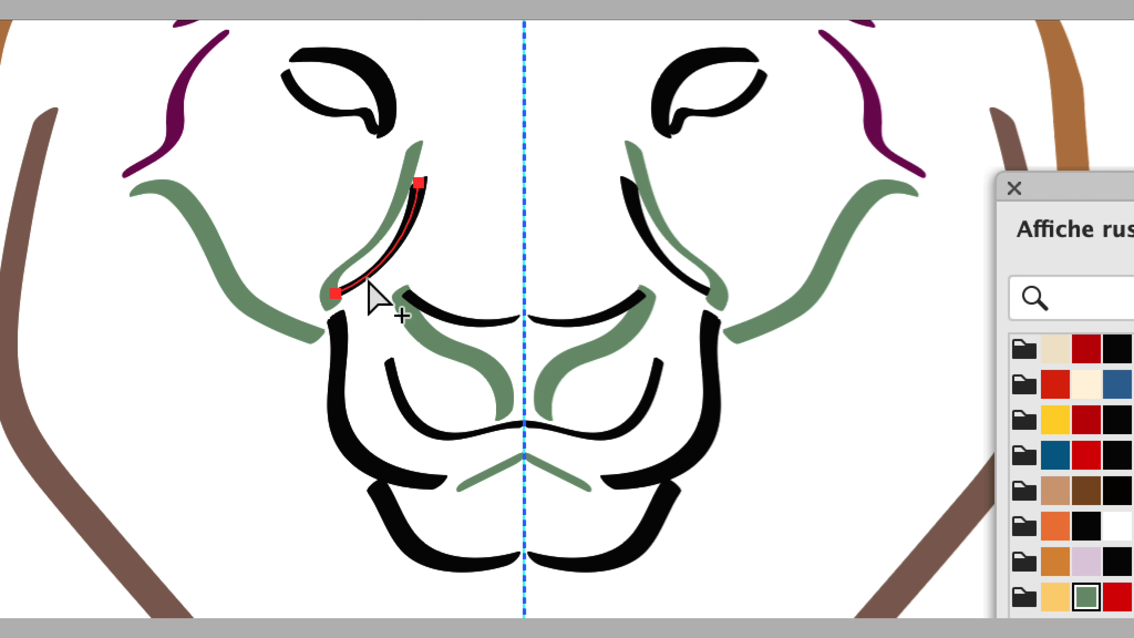
key(ctrl+a)
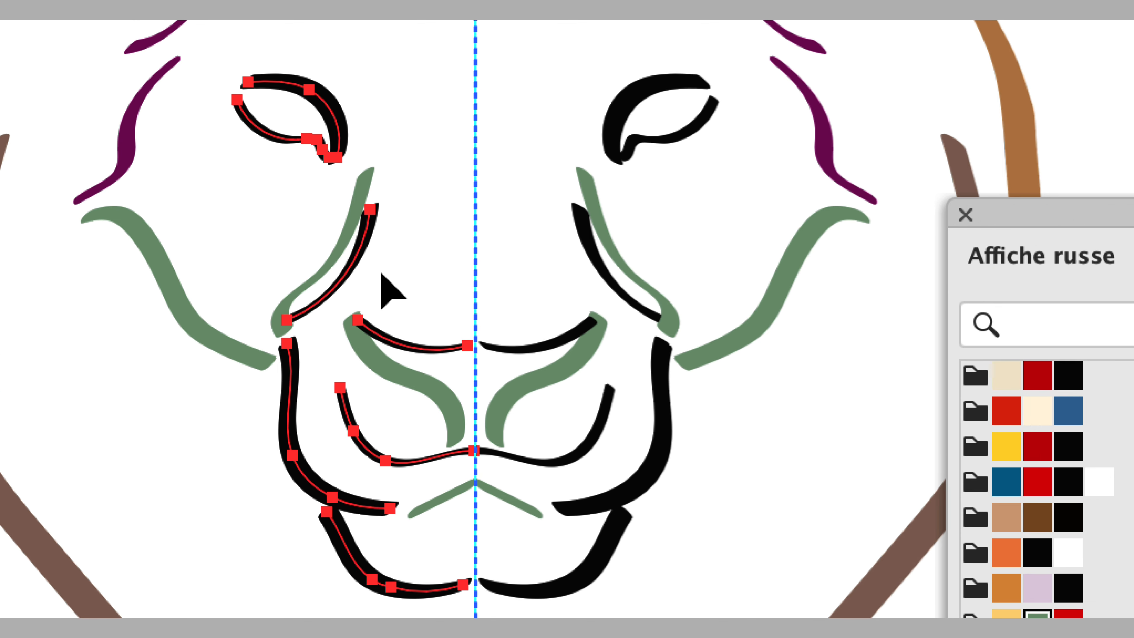
click(418, 245)
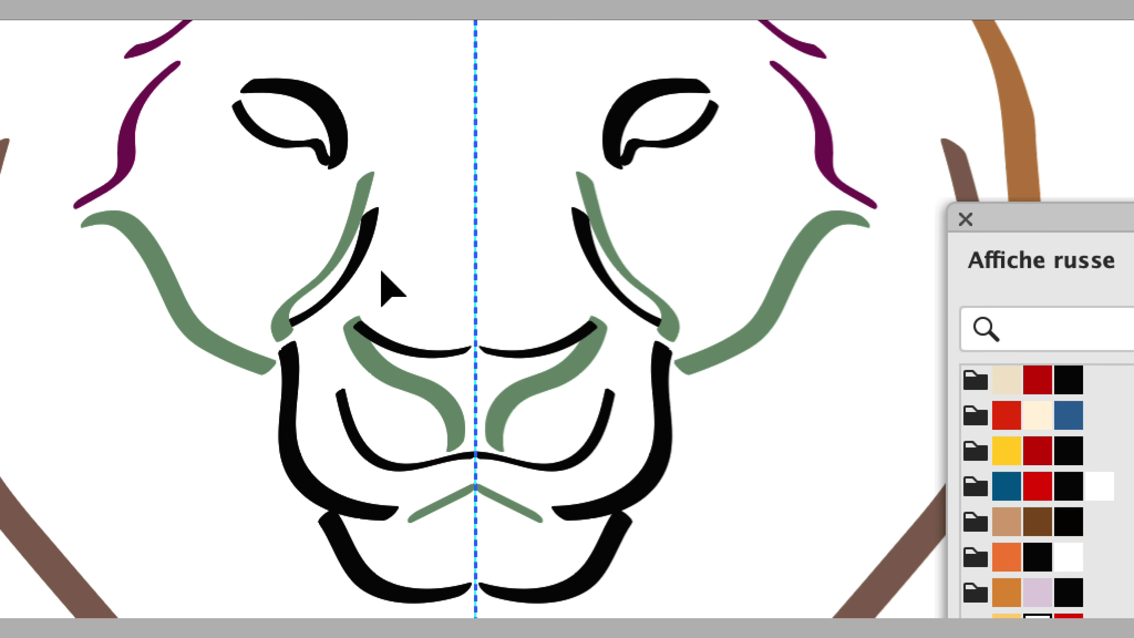
click(409, 225)
alt+click(376, 268)
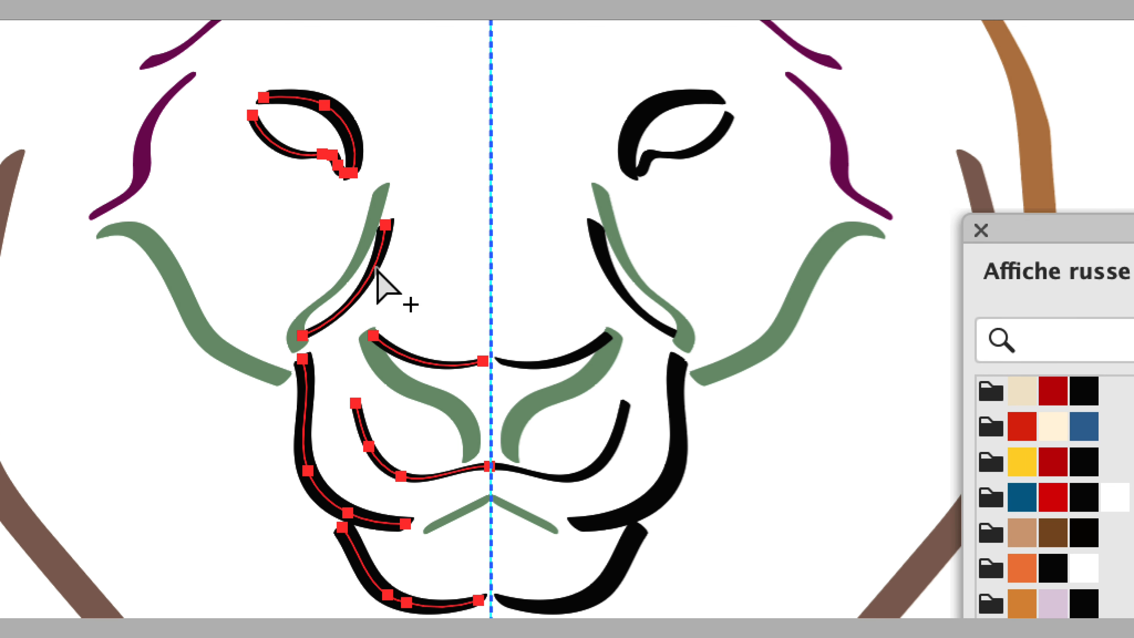
super+click(401, 158)
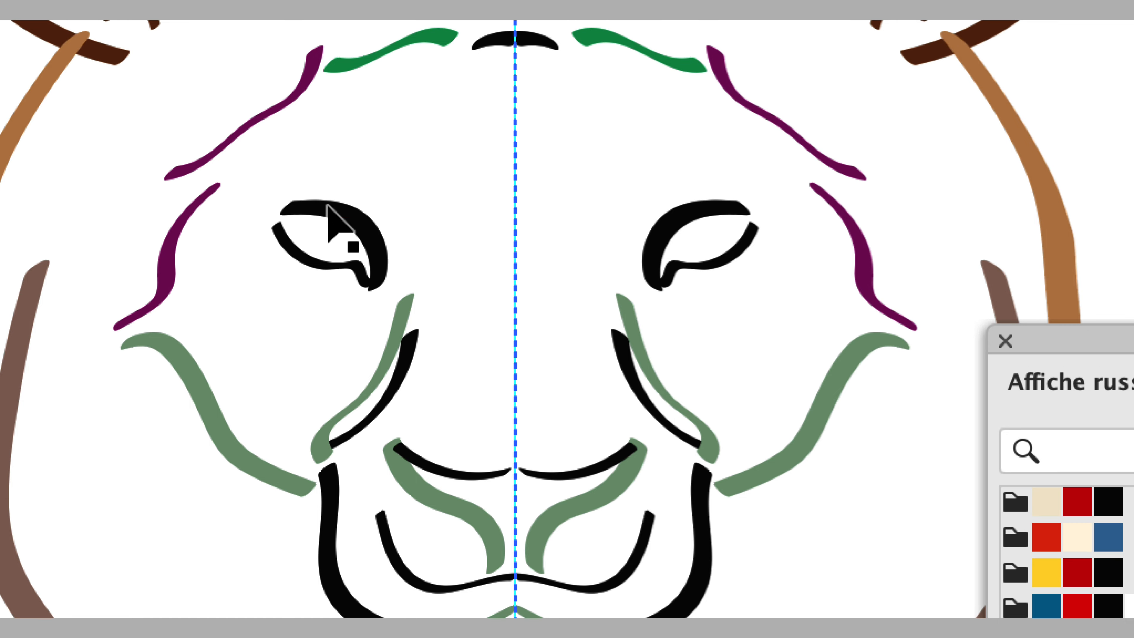
- Select the black upper eyelid stroke and check the shortcut listed for Couleur de contour among the Identique selection commands
click(329, 207)
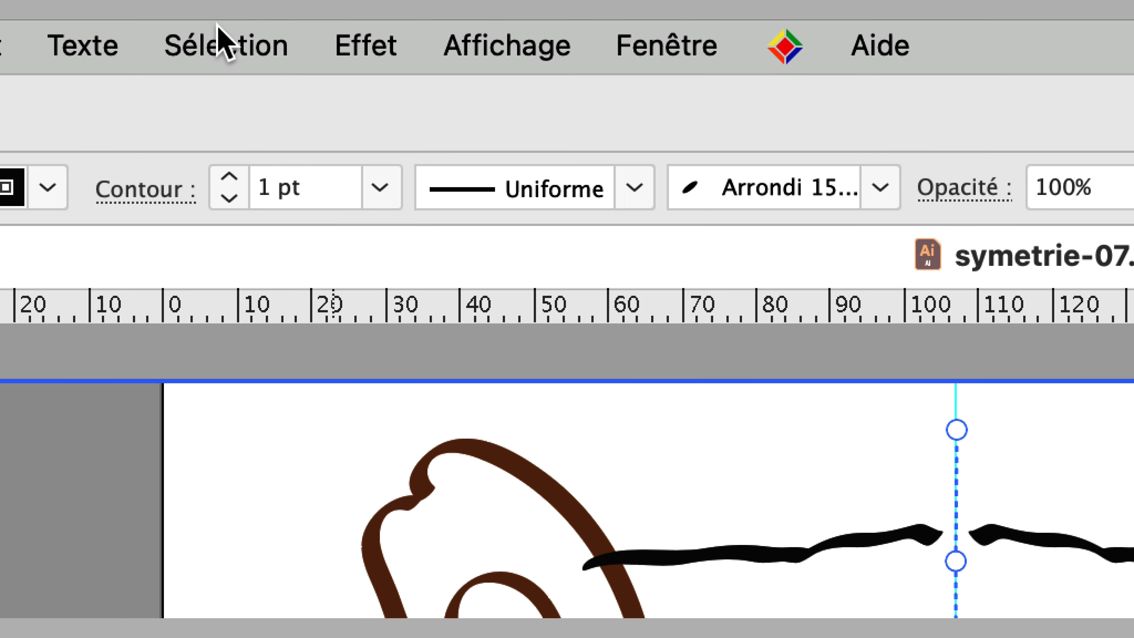
click(223, 42)
mouse_move(219, 465)
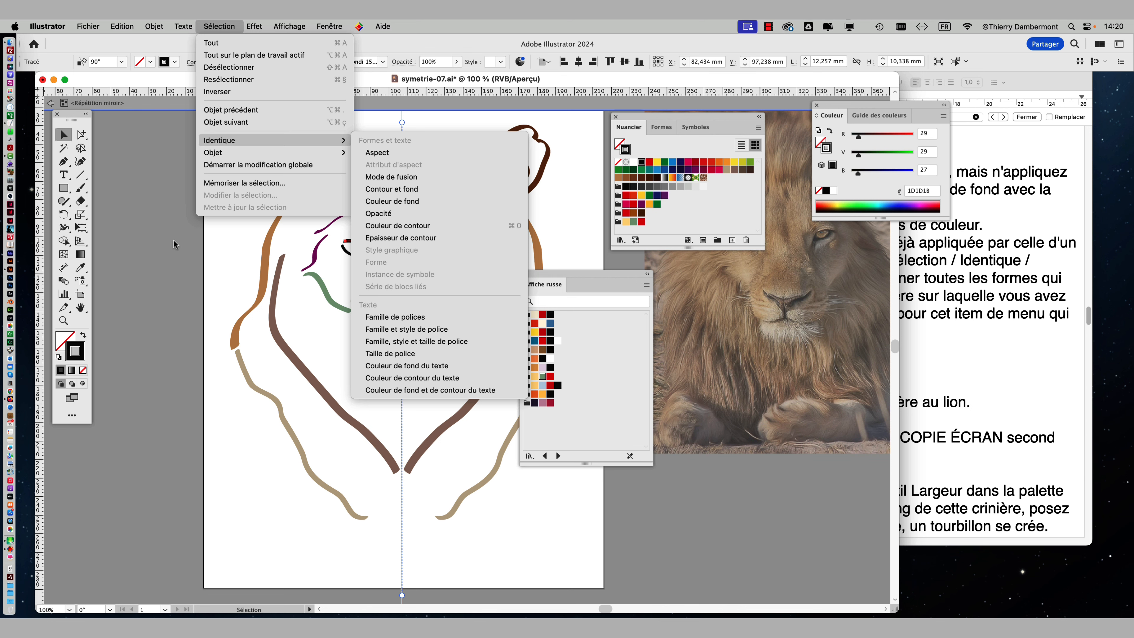
click(174, 240)
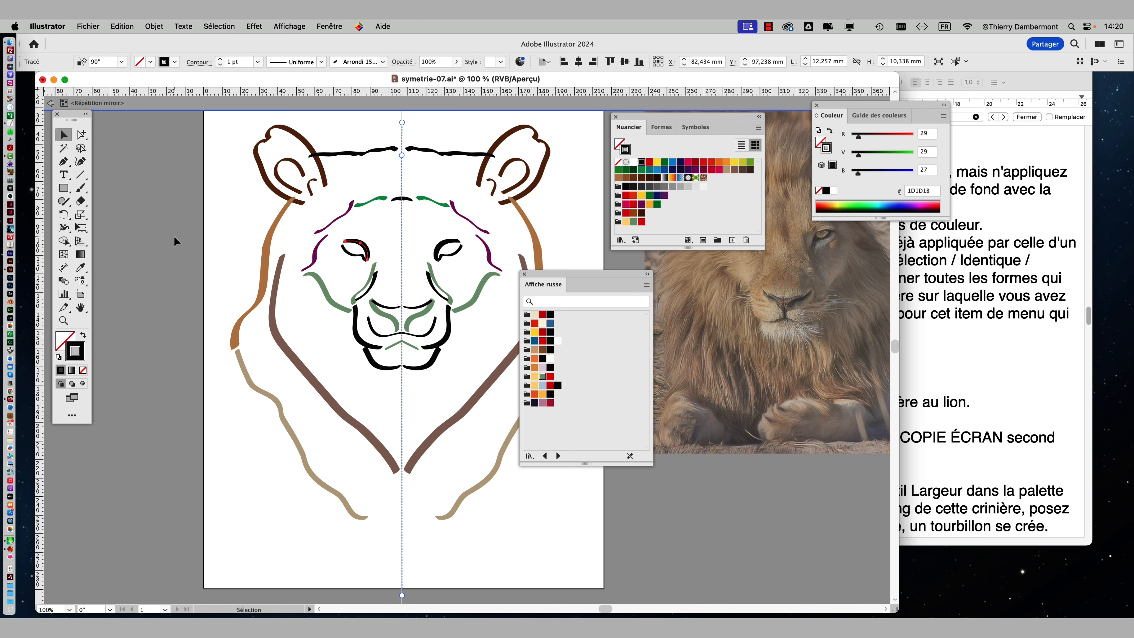
- Move the Affiche russe library off the drawing and recolor all strokes sharing the eyelid's black with orange C=0 M=60 Y=88 K=0
scroll(431, 278, up, 1)
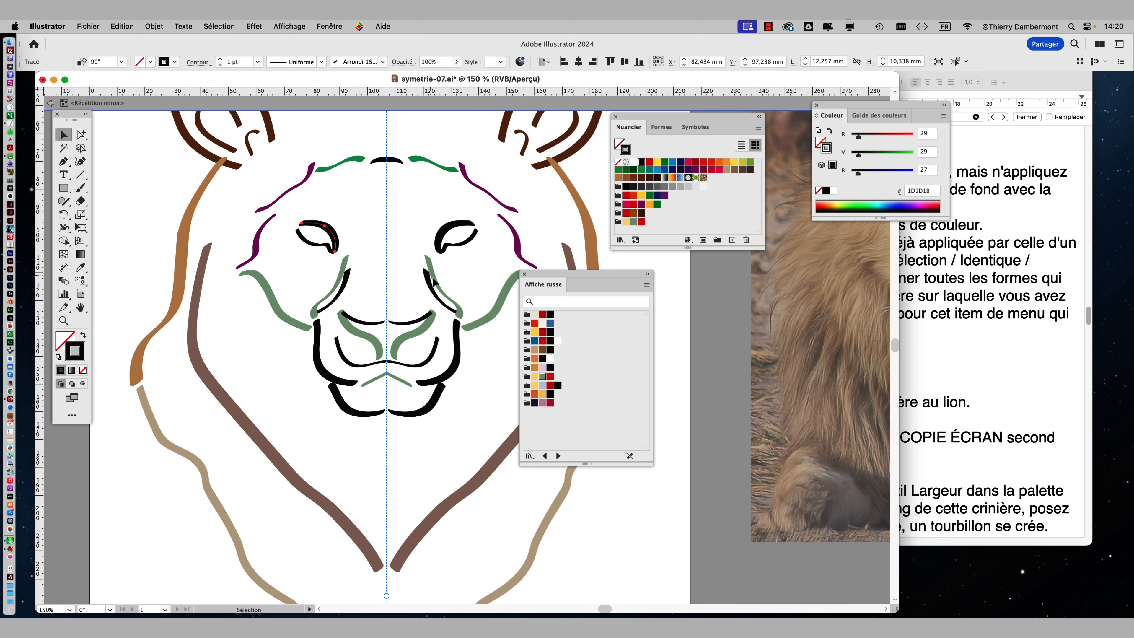
drag(536, 273, 652, 291)
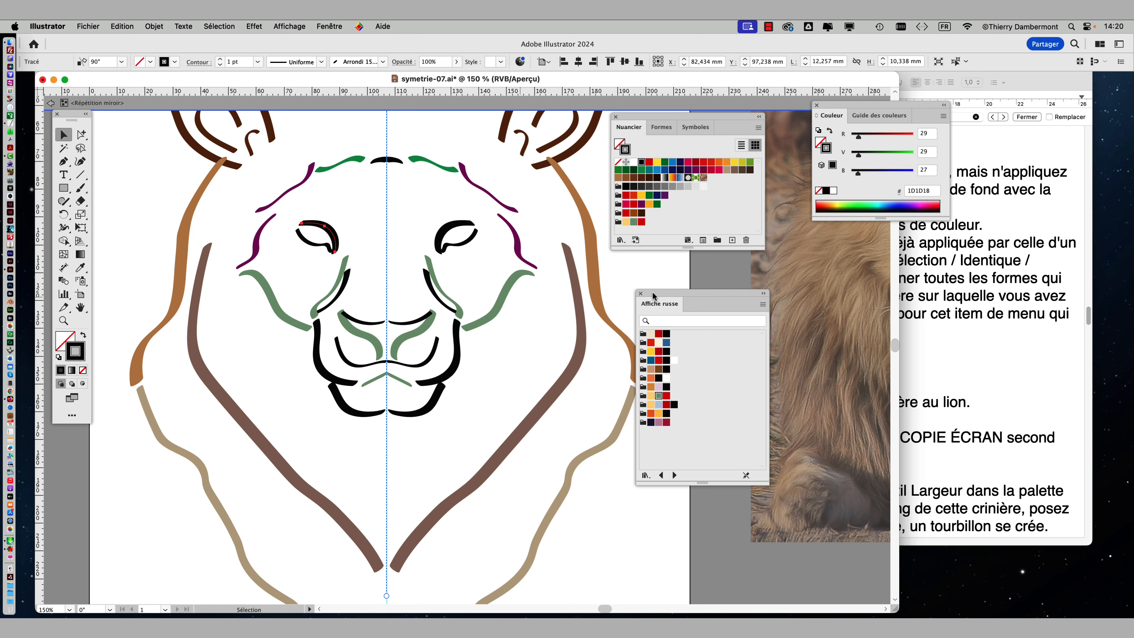
key(super+6)
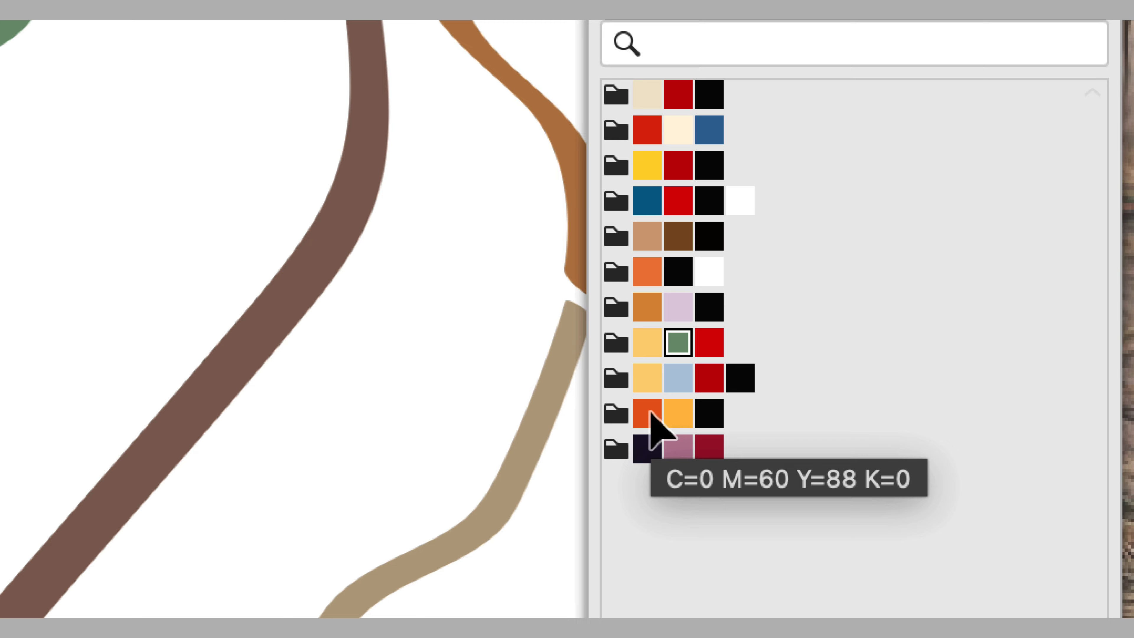
click(651, 413)
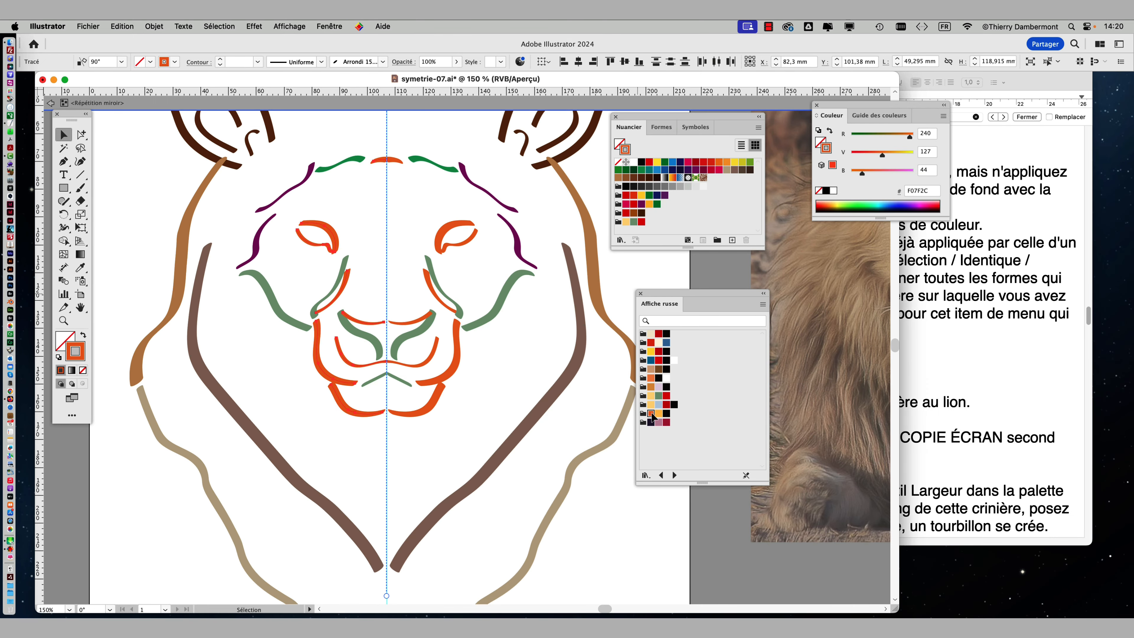
click(478, 272)
scroll(478, 272, down, 1)
key(space)
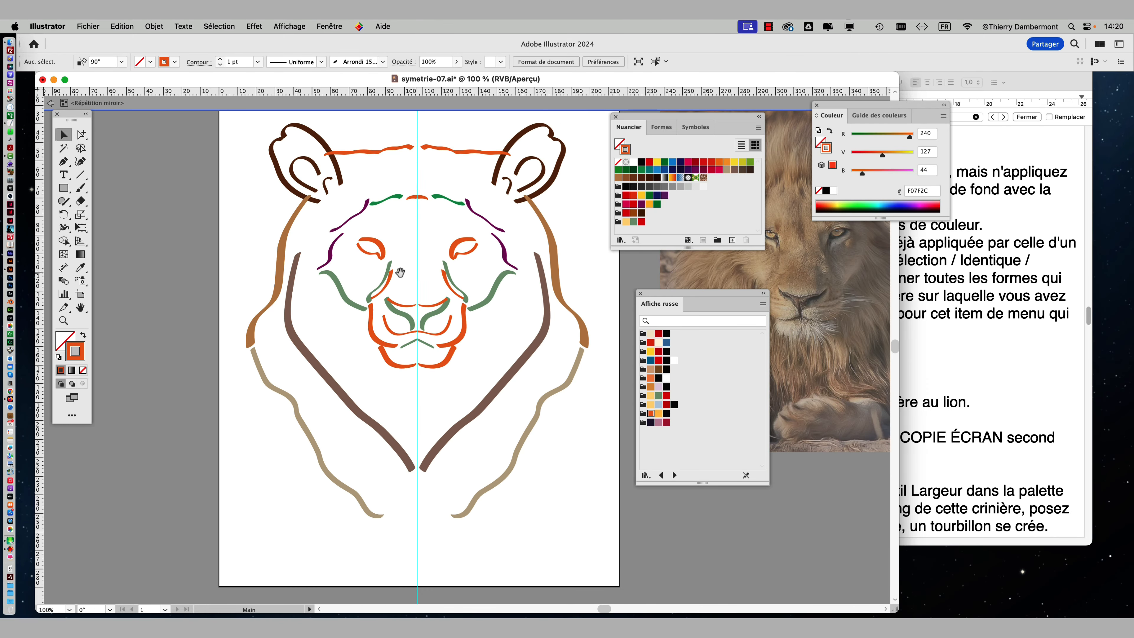
drag(400, 272, 248, 294)
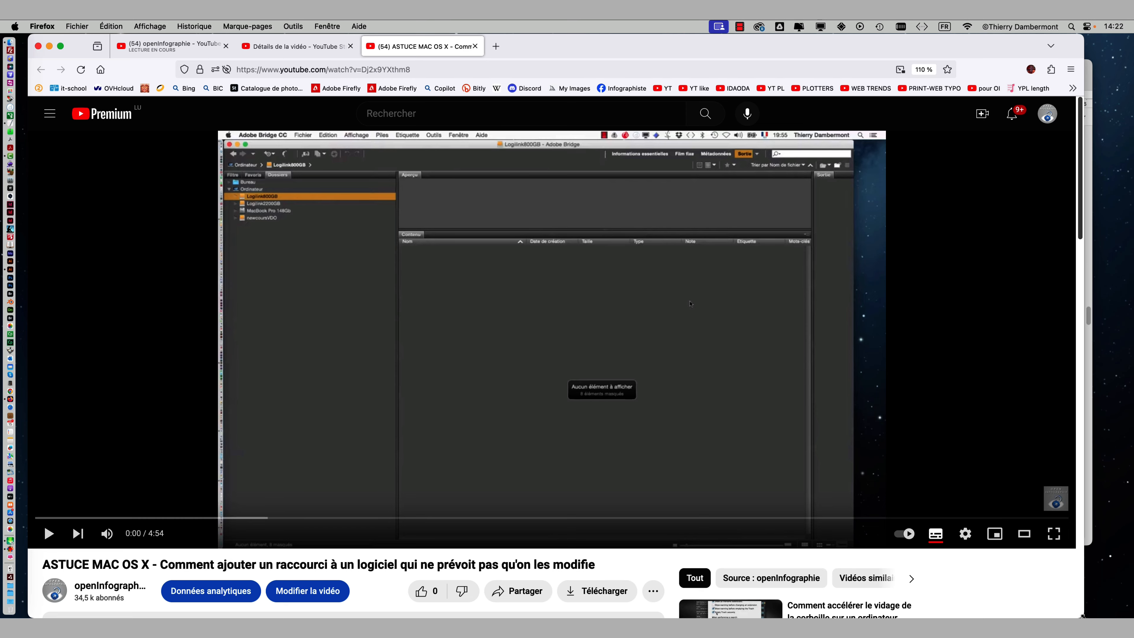
- Shrink the browser window with the YouTube video, hide the other applications and reposition the window on the desktop
drag(1080, 615, 859, 513)
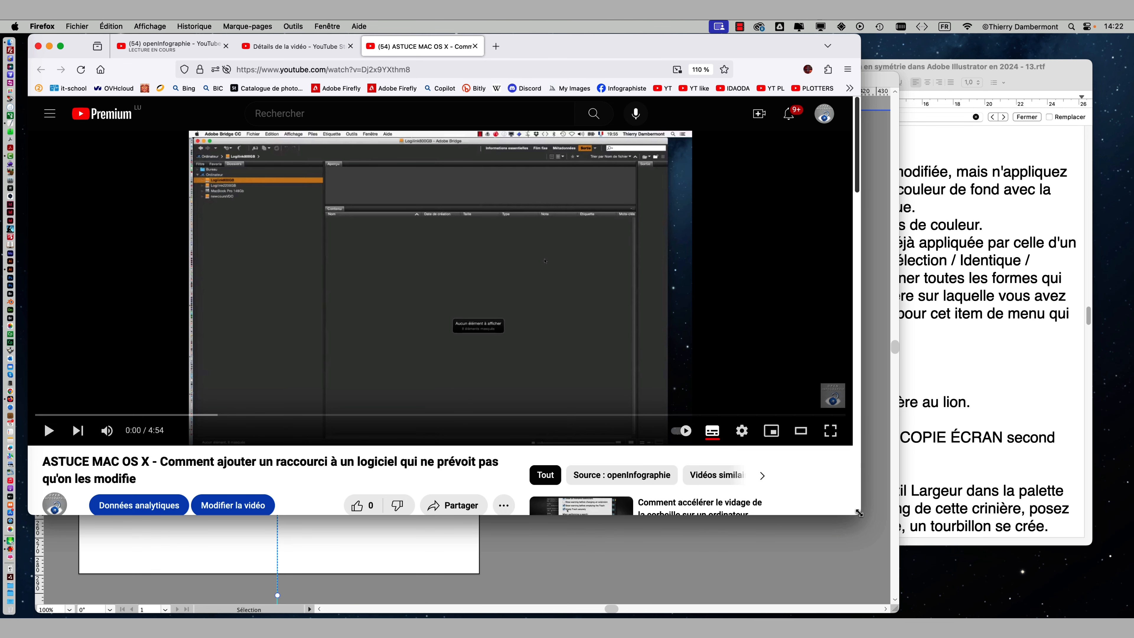
key(alt+super+h)
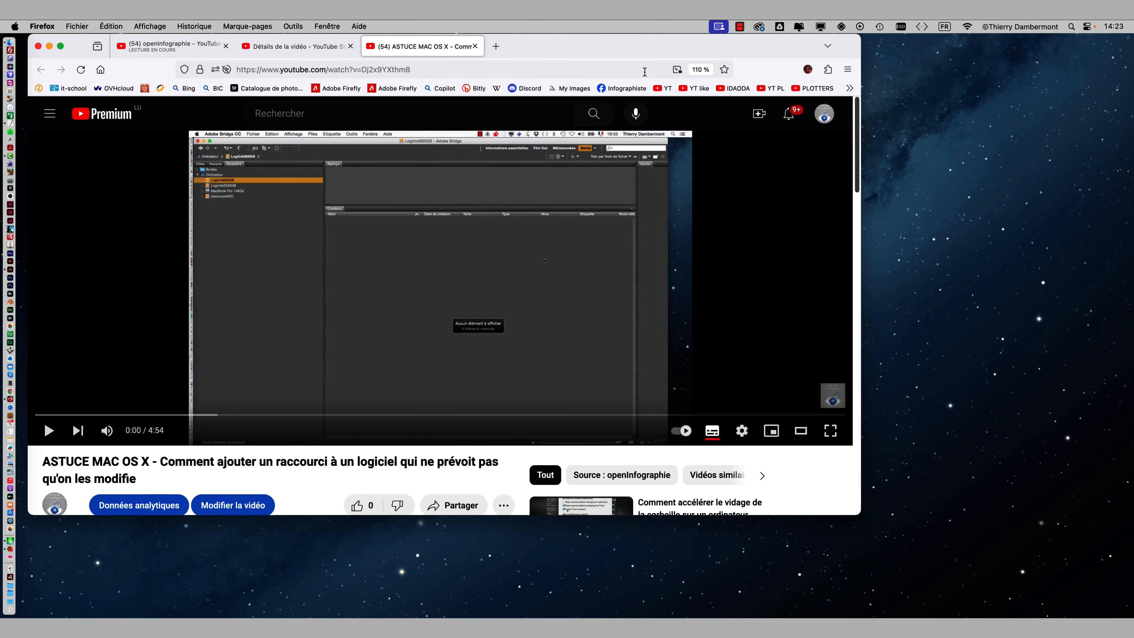
drag(621, 53, 676, 58)
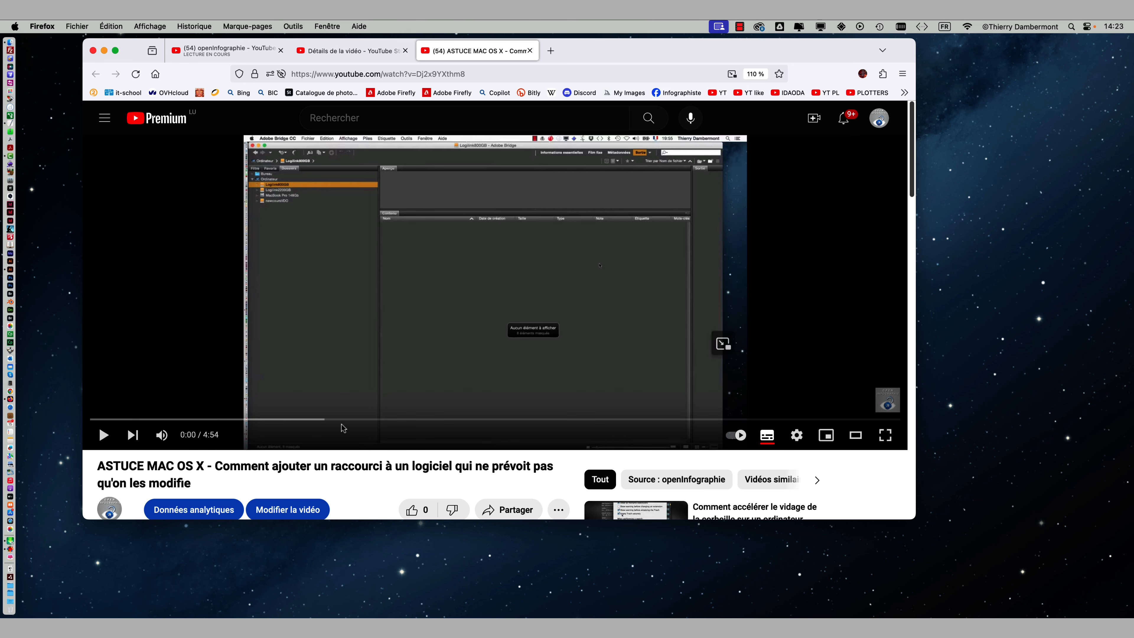
- Skim through the YouTube video on adding a Mac OS X shortcut to software, up to about 3:43
click(845, 218)
drag(343, 422, 614, 419)
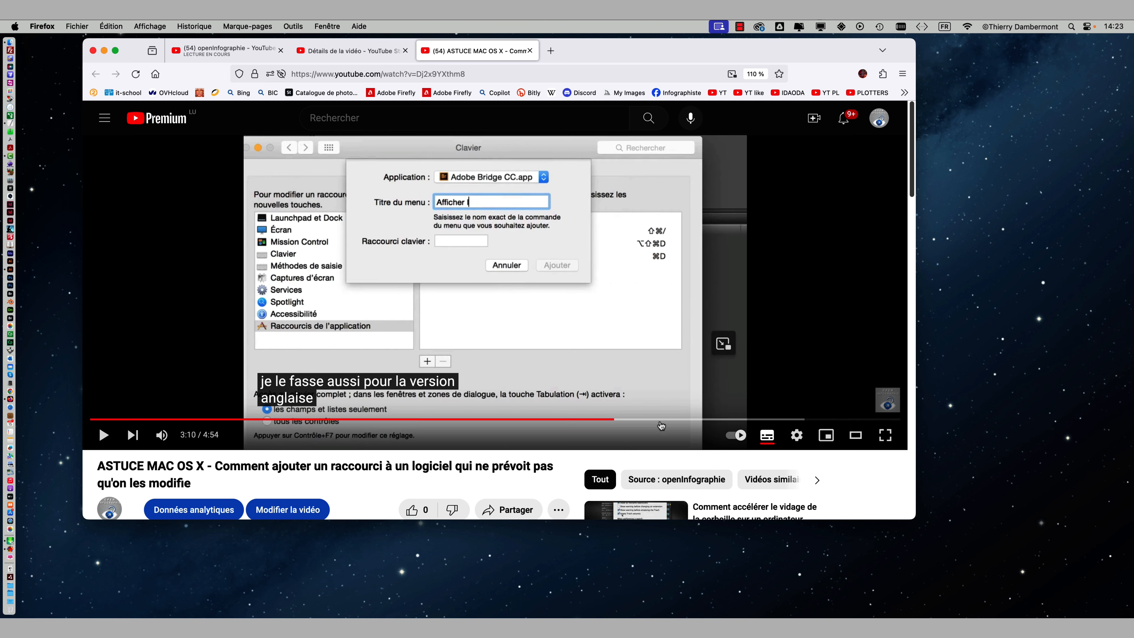
click(661, 422)
click(704, 421)
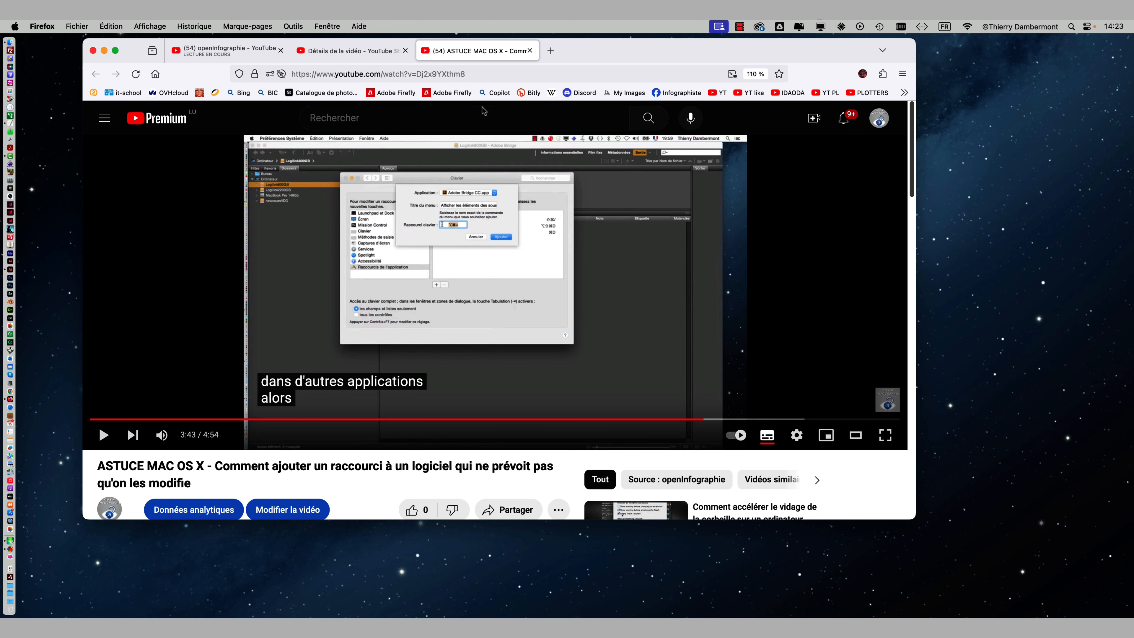
- Close the video tab and the Firefox window, and bring back the Illustrator drawing and the TextEdit procedure document
click(530, 50)
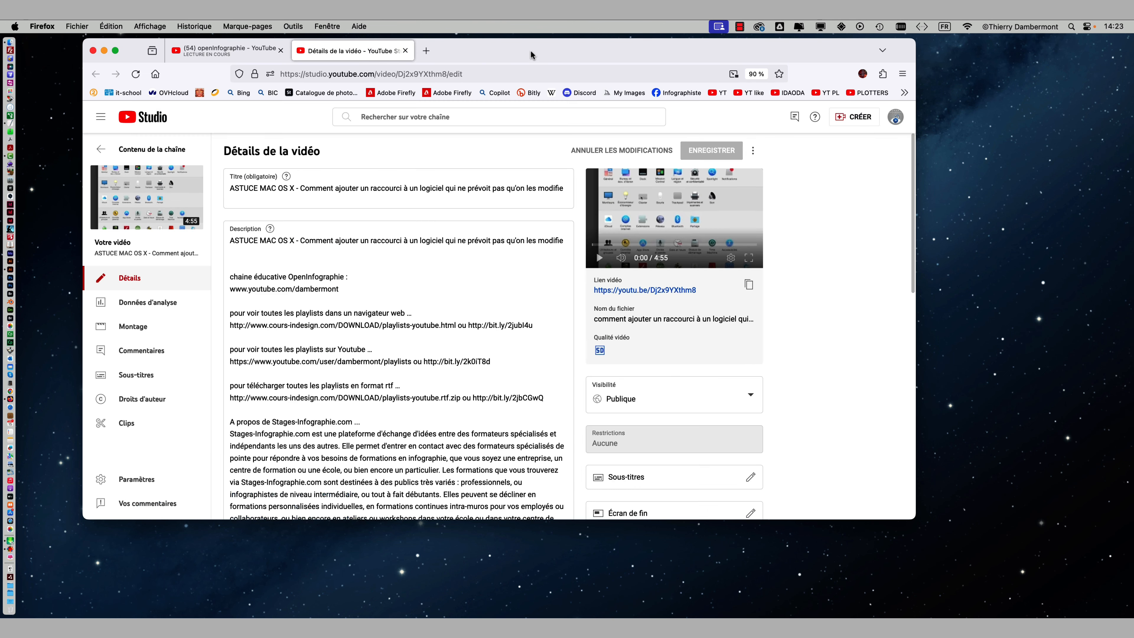
click(93, 51)
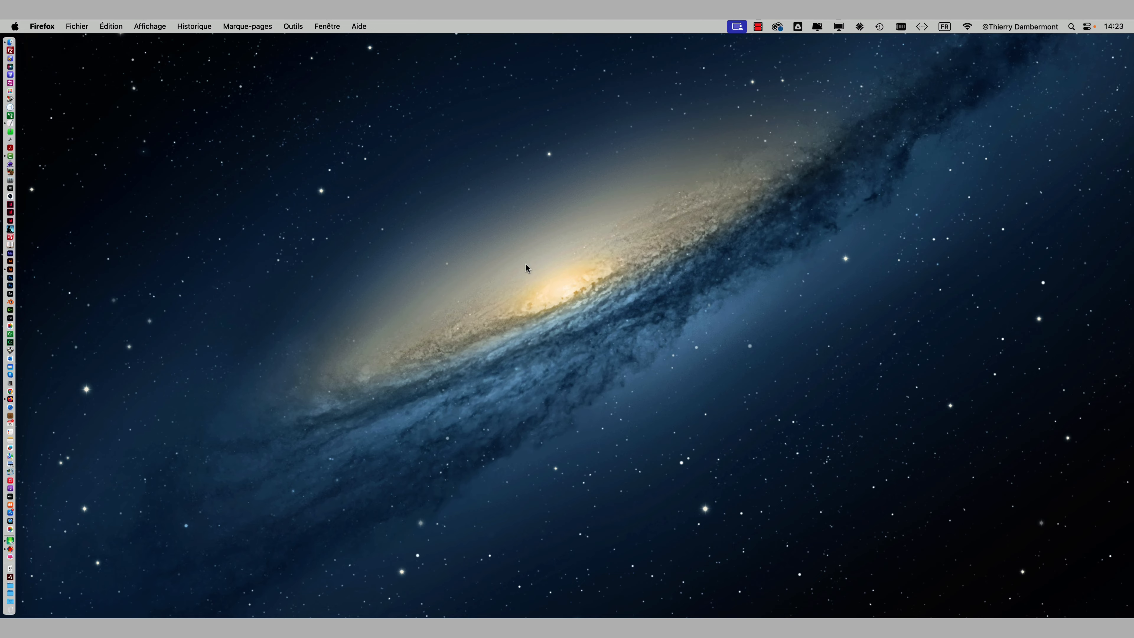
key(super+Tab)
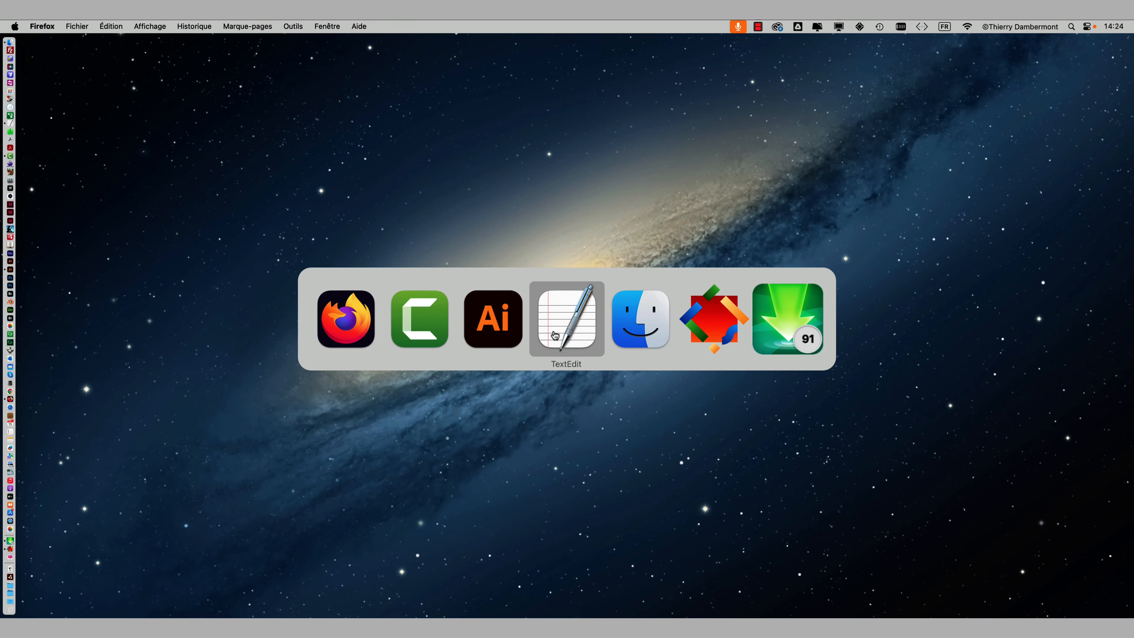
click(575, 338)
key(super+Tab)
key(super+Tab)
key(super+Tab)
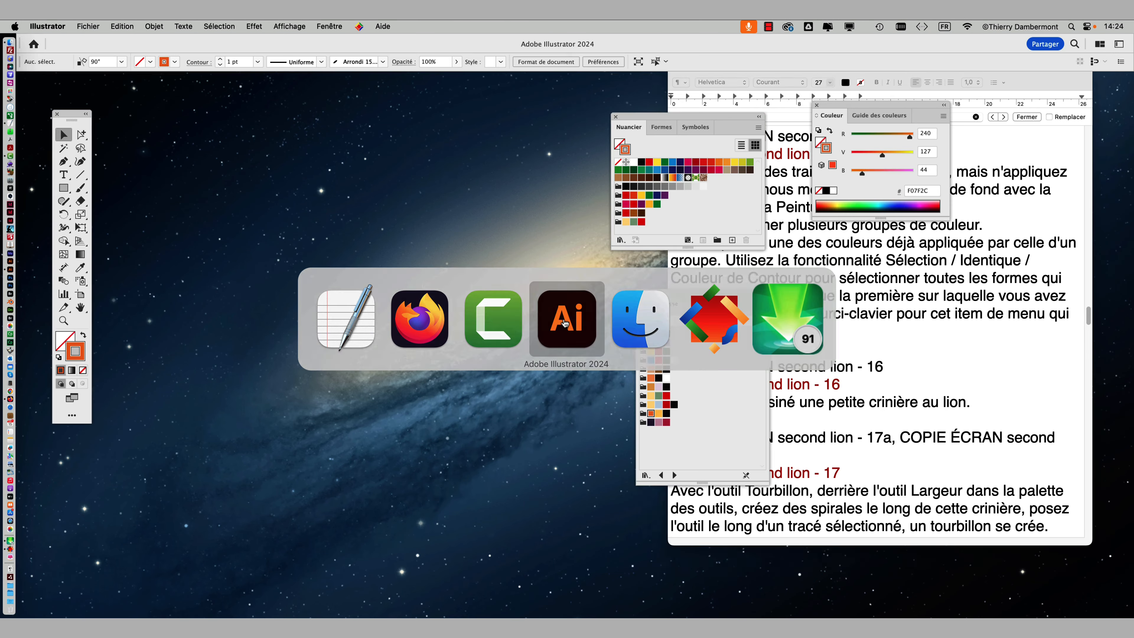
click(951, 345)
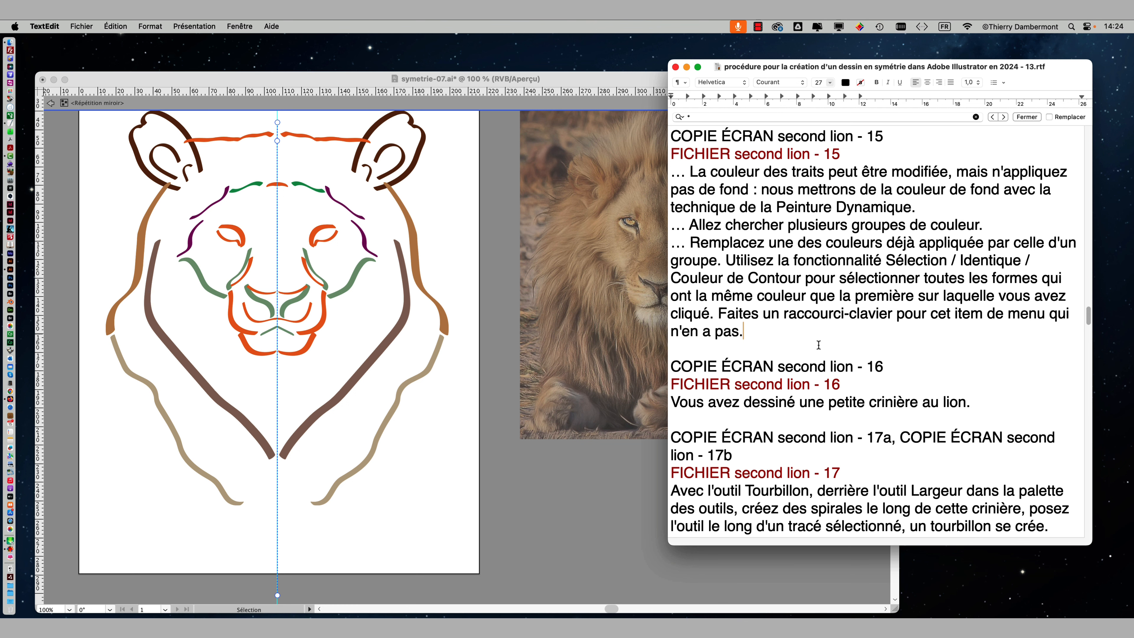
- Insert a comma after "déjà appliquée" in the FICHIER second lion - 15 instructions and highlight "Utilisez la fonctionnalité Sélection / Identique /"
scroll(815, 344, down, 1)
drag(689, 241, 713, 260)
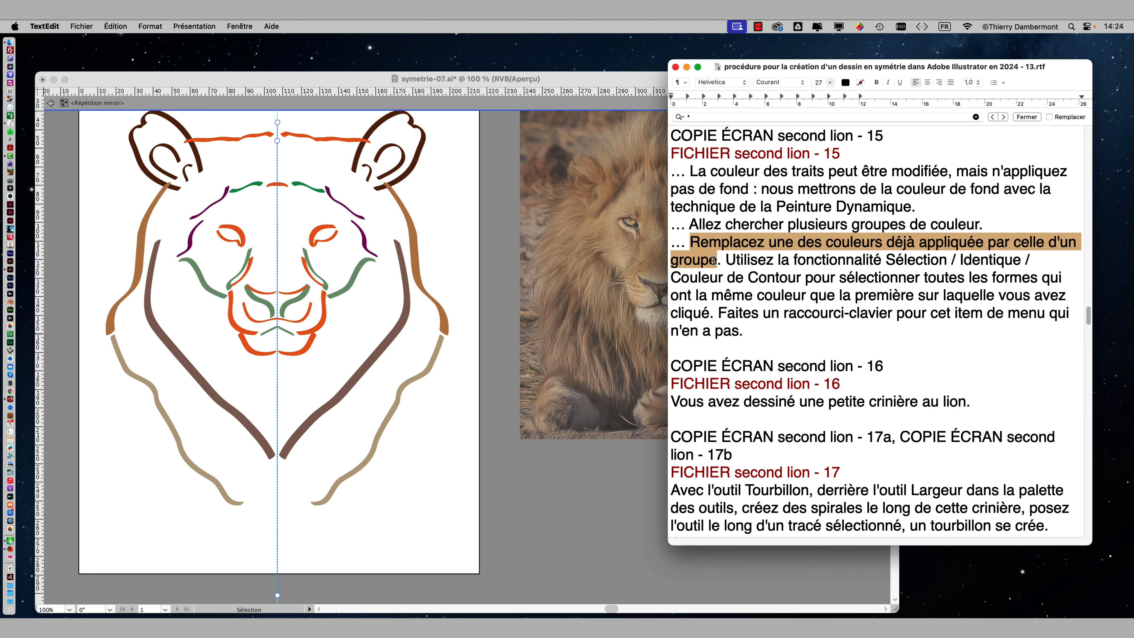
click(981, 243)
text(,)
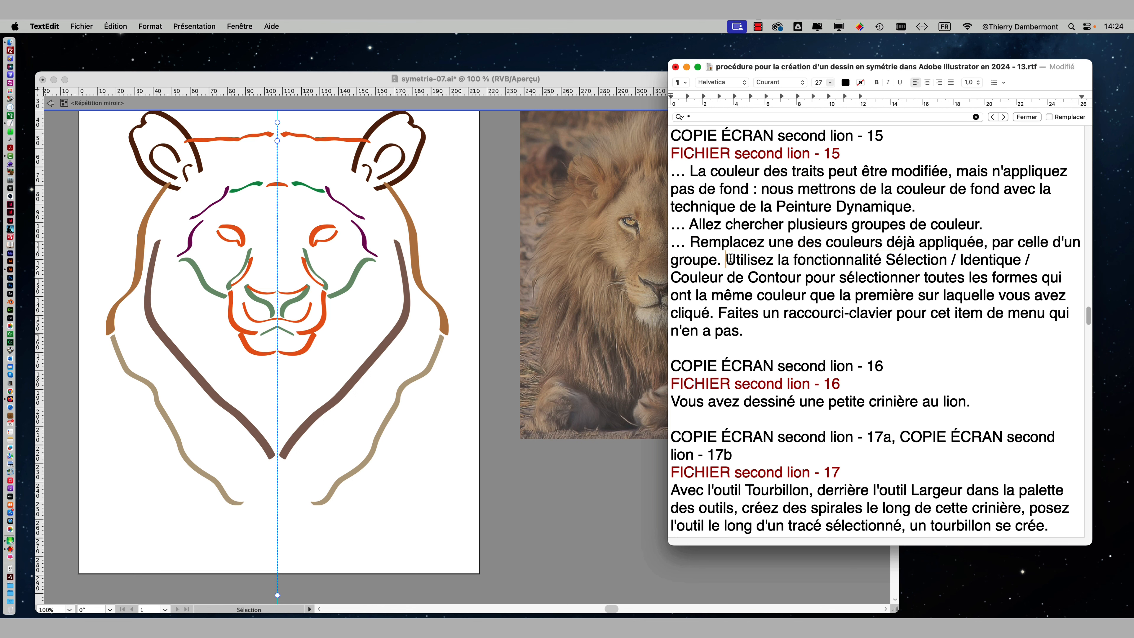
drag(729, 260, 1029, 262)
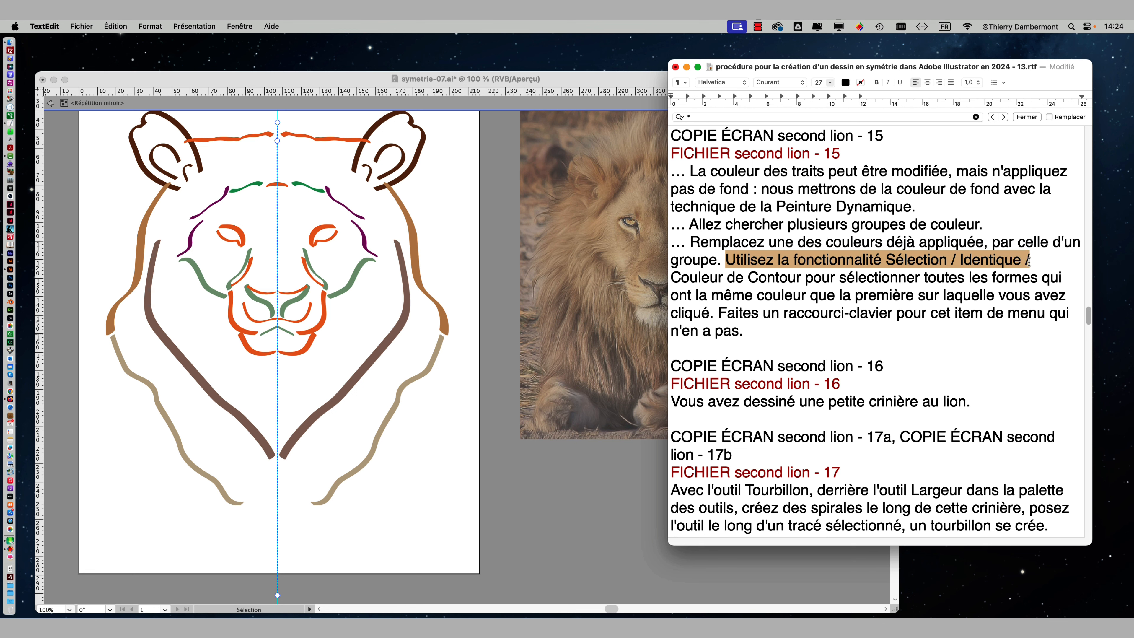
- In the FICHIER second lion - 15 instructions, lowercase "contour" in "Couleur de contour" and add "de contour" after "ont la même couleur"
drag(710, 277, 800, 277)
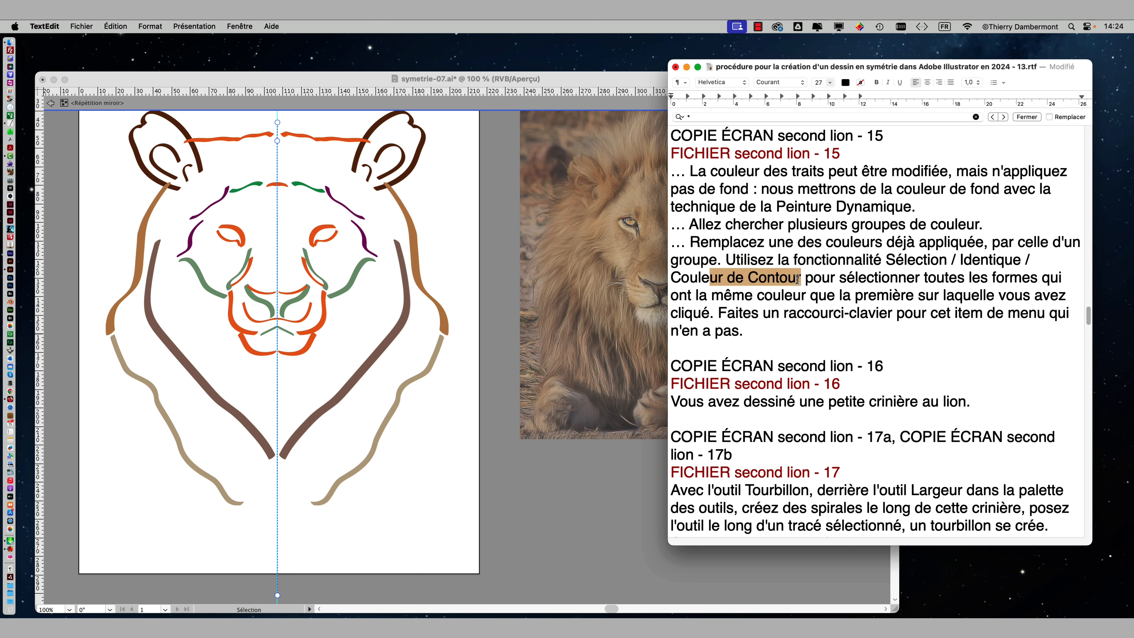
click(755, 278)
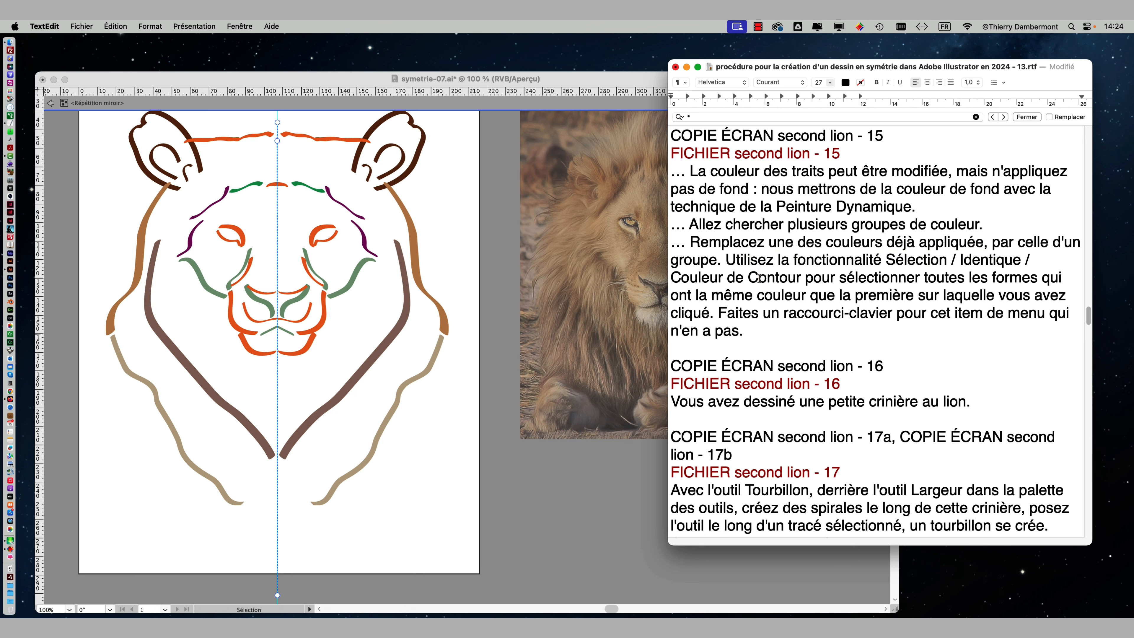
key(BackSpace)
text(c)
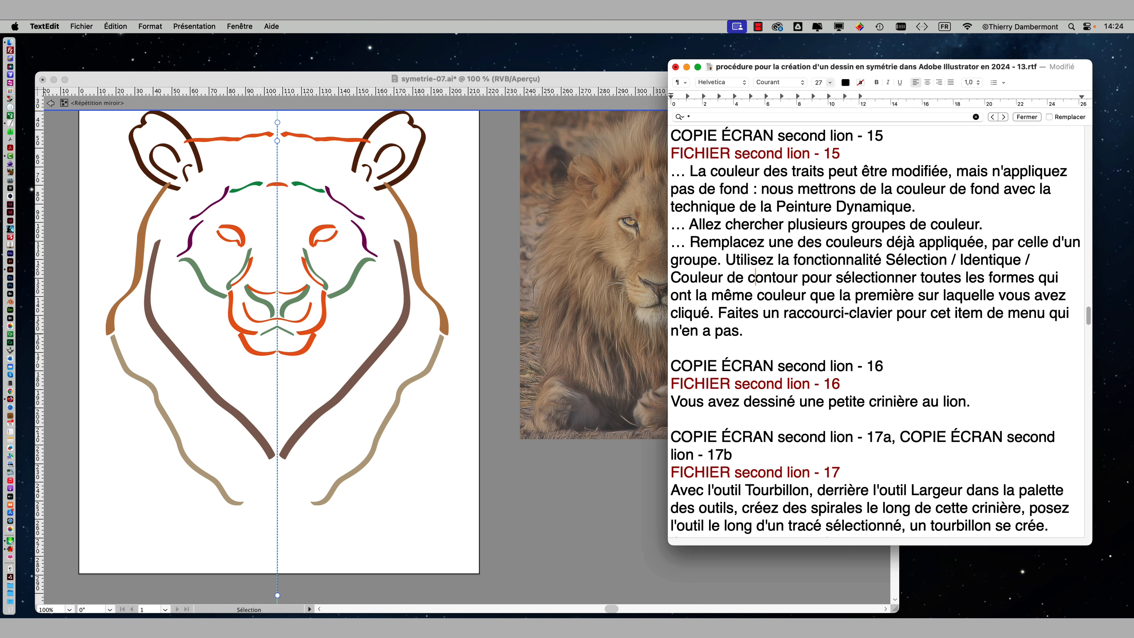
click(810, 295)
text(de contour)
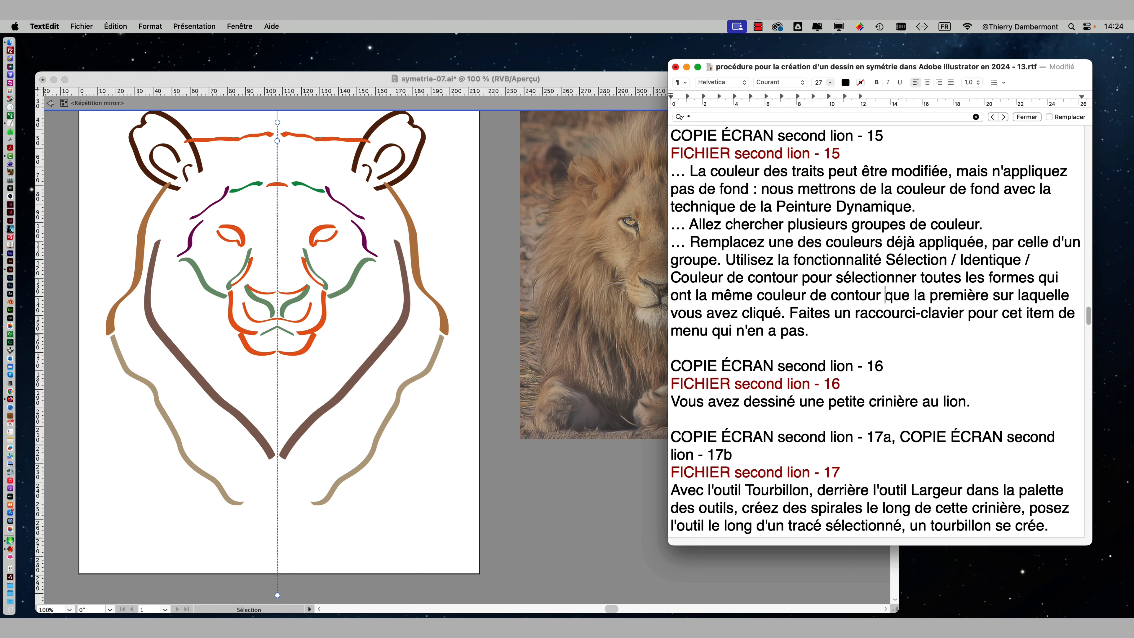
drag(799, 313, 828, 327)
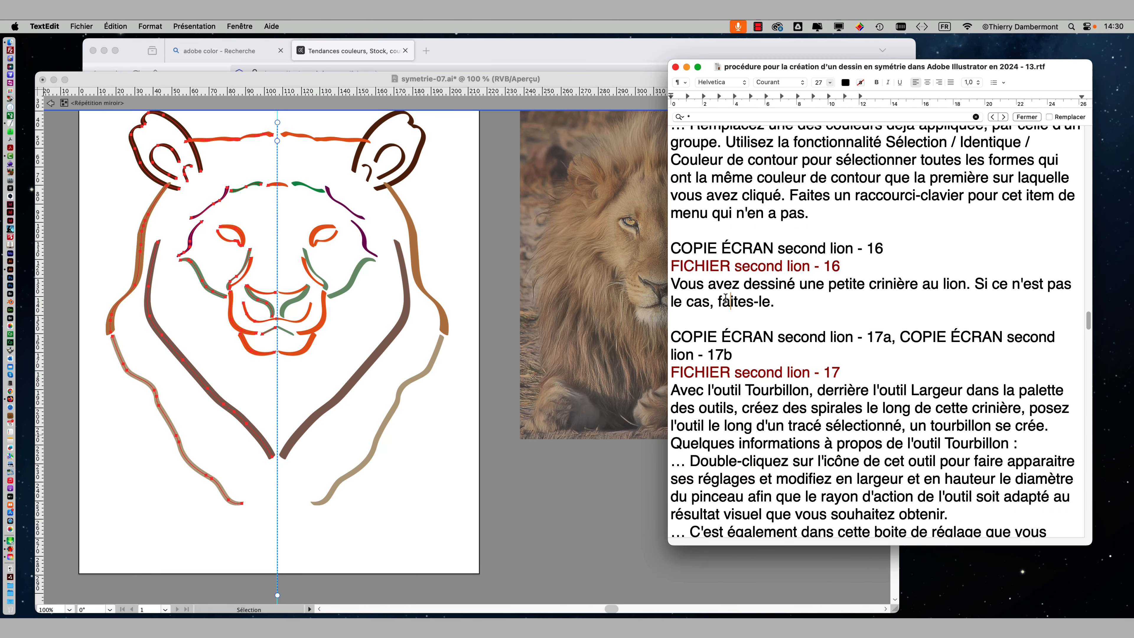
- Highlight the FICHIER second lion - 16 instruction, and in the Illustrator drawing send the light-brown mane stroke under the ear to the back (Arrière-plan)
drag(680, 285, 816, 306)
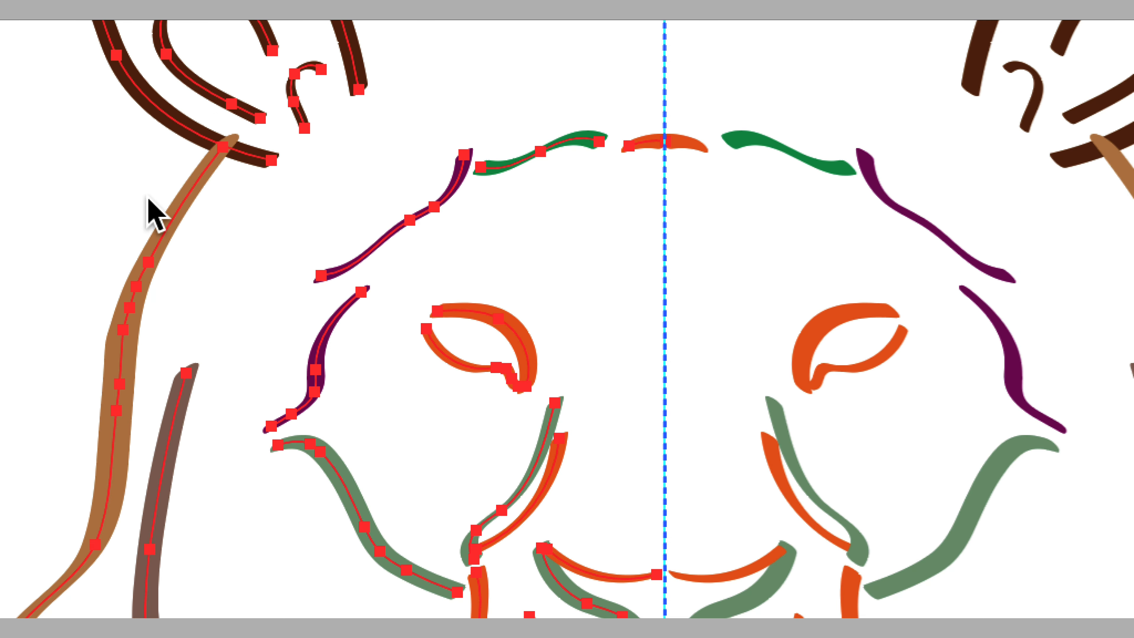
click(153, 197)
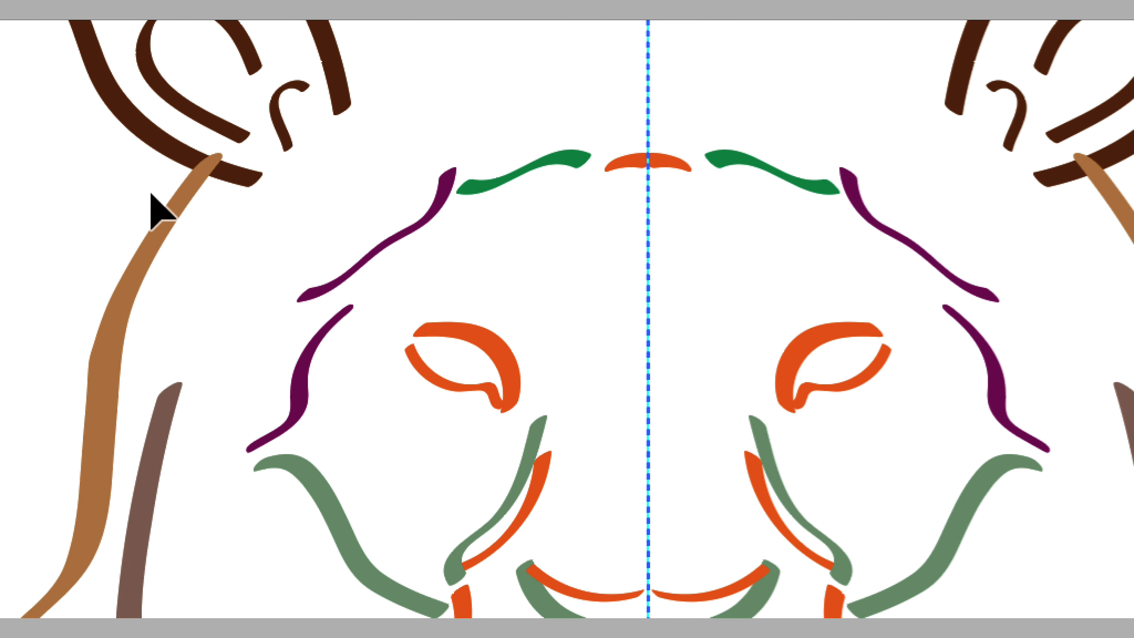
click(171, 198)
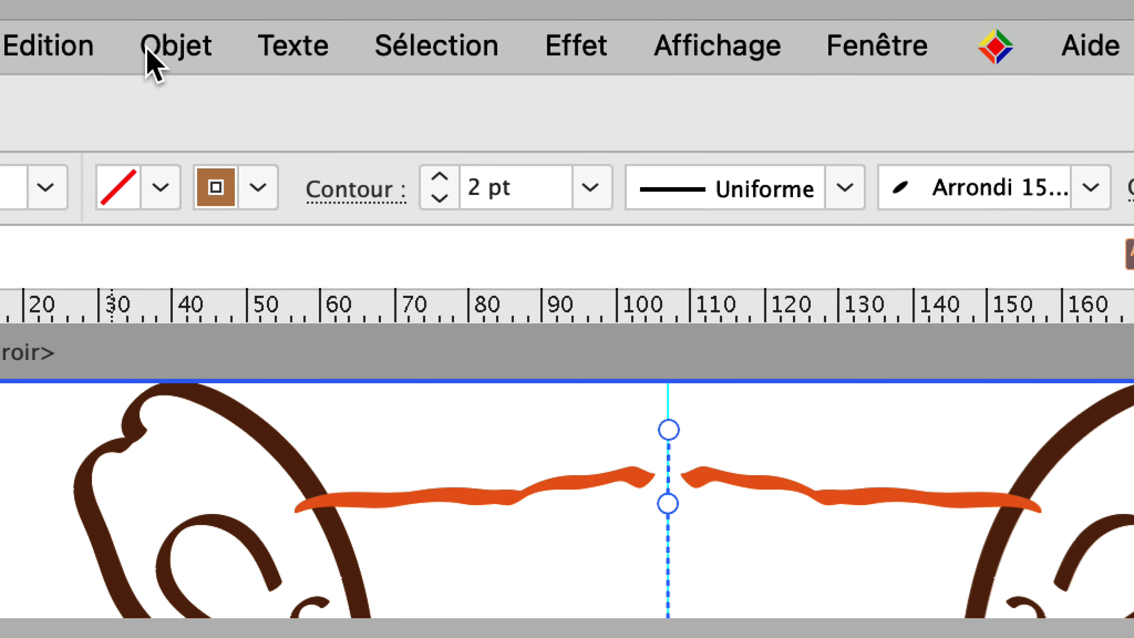
click(148, 50)
mouse_move(166, 75)
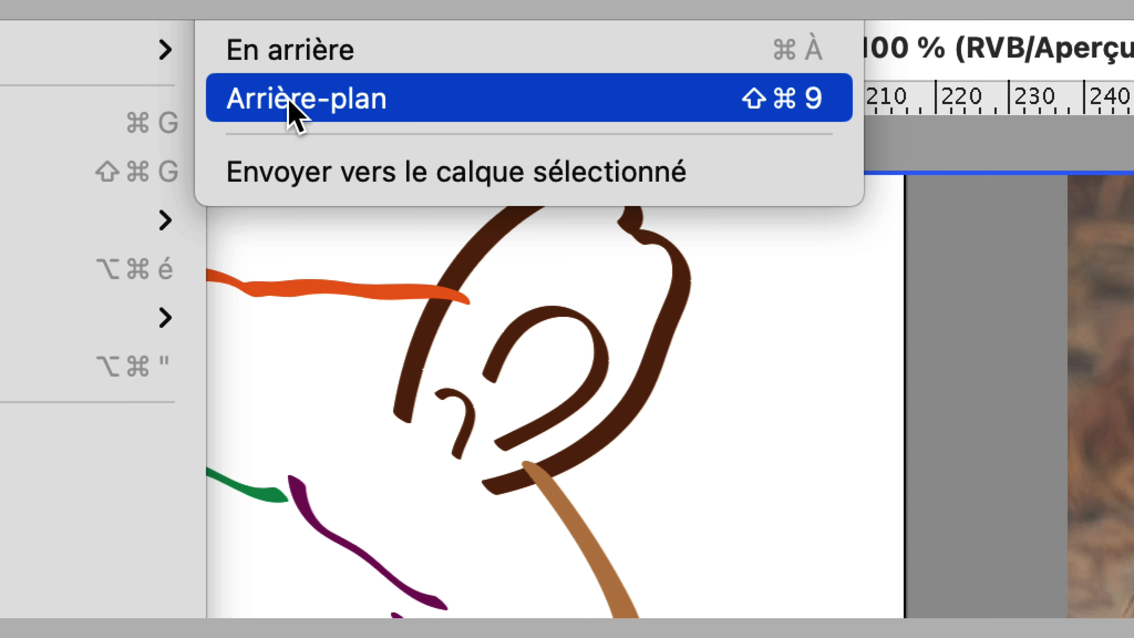
click(790, 219)
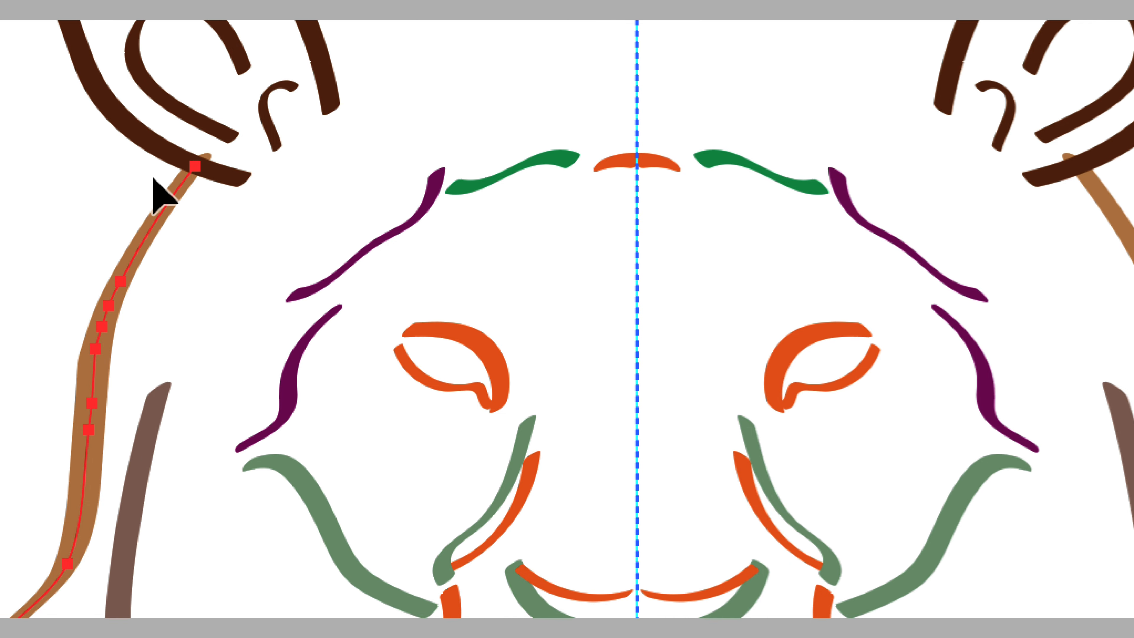
click(124, 180)
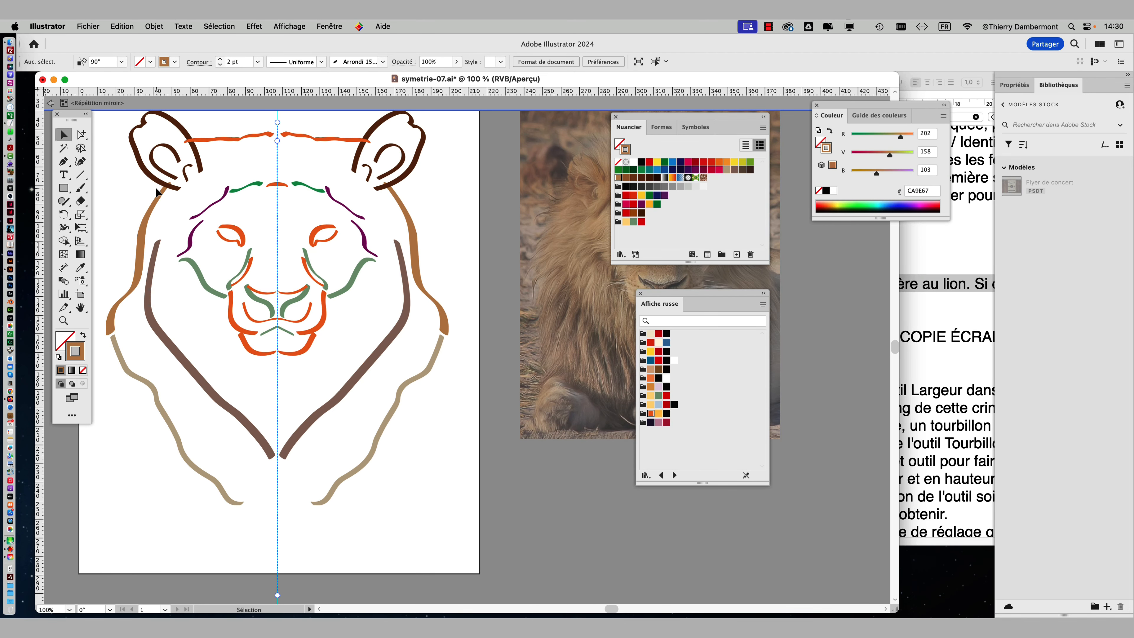
- Return to the TextEdit procedure and highlight where the FICHIER second lion - 17 text introduces the Tourbillon tool and locates it behind the Largeur tool
click(926, 340)
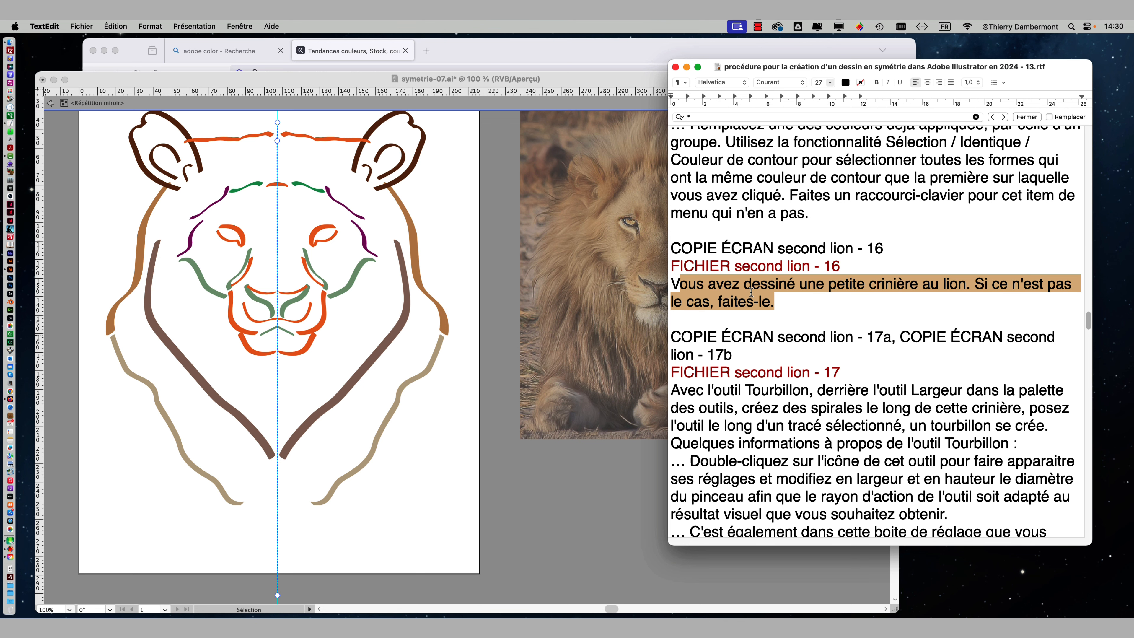
scroll(752, 293, down, 4)
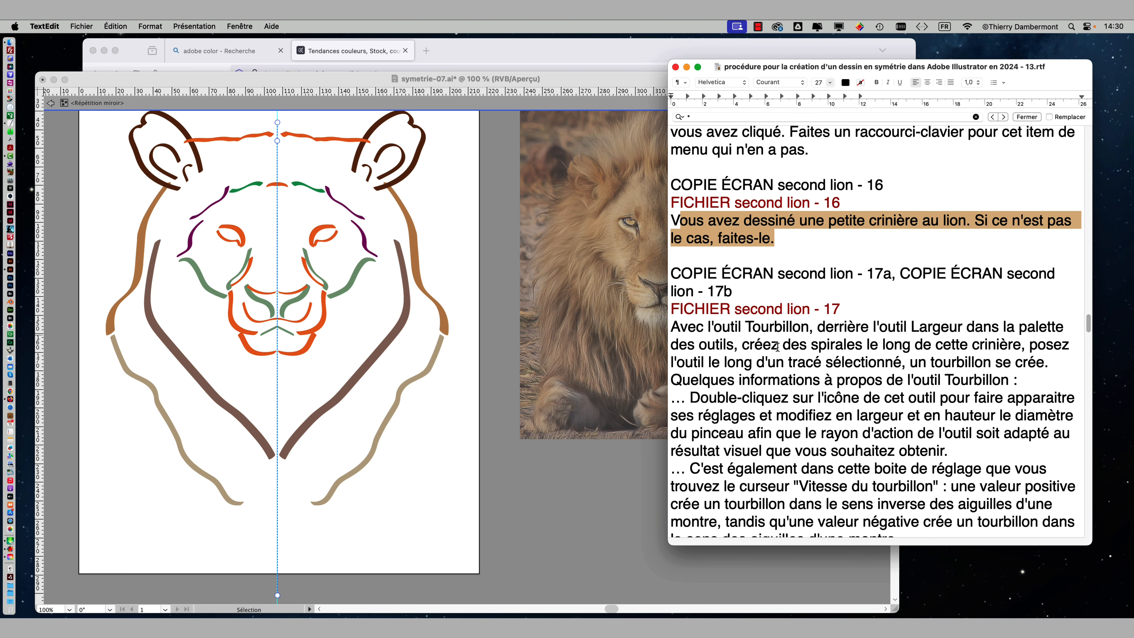
scroll(777, 346, down, 3)
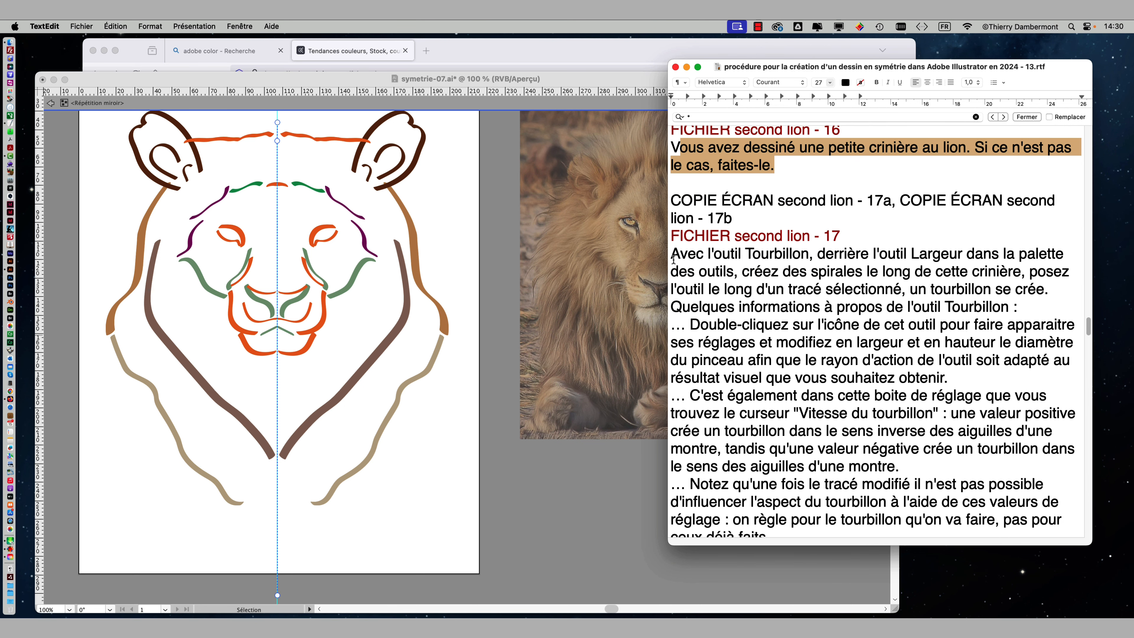
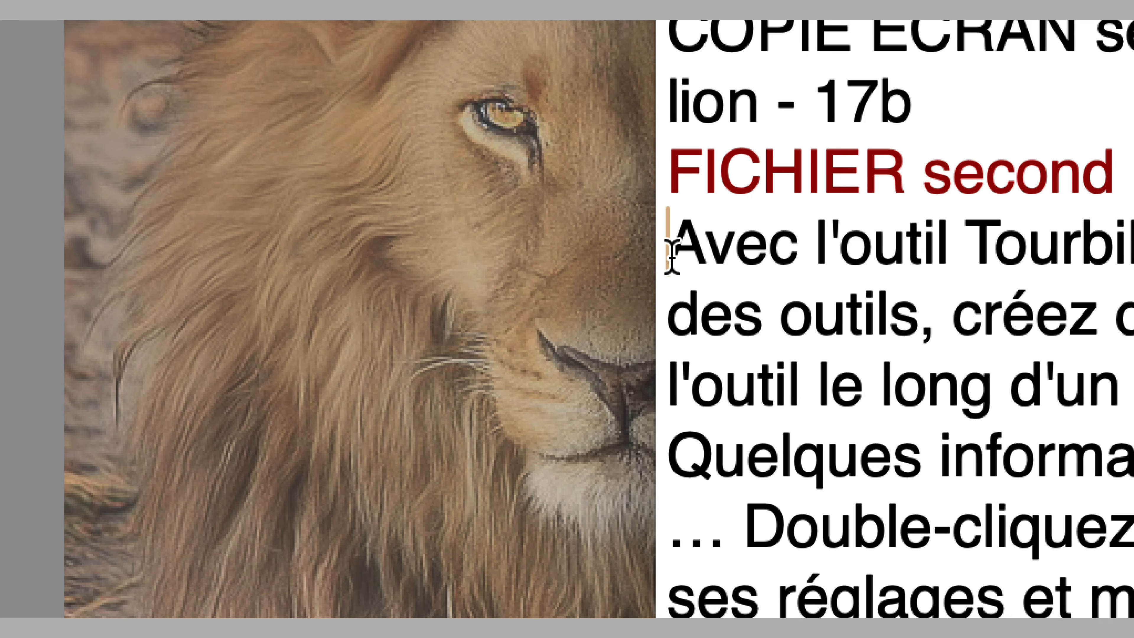
drag(670, 253, 884, 256)
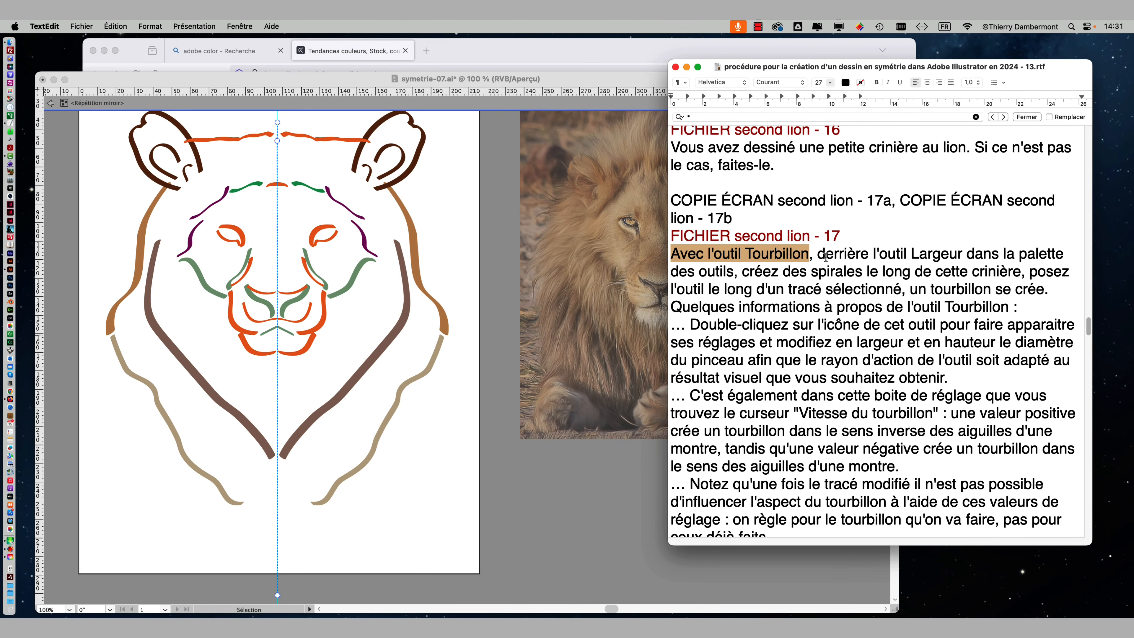
drag(824, 254, 734, 272)
- In Illustrator, detach the Largeur tool group as a floating palette, place it over the lion's forehead and activate the Tourbillon tool
click(126, 81)
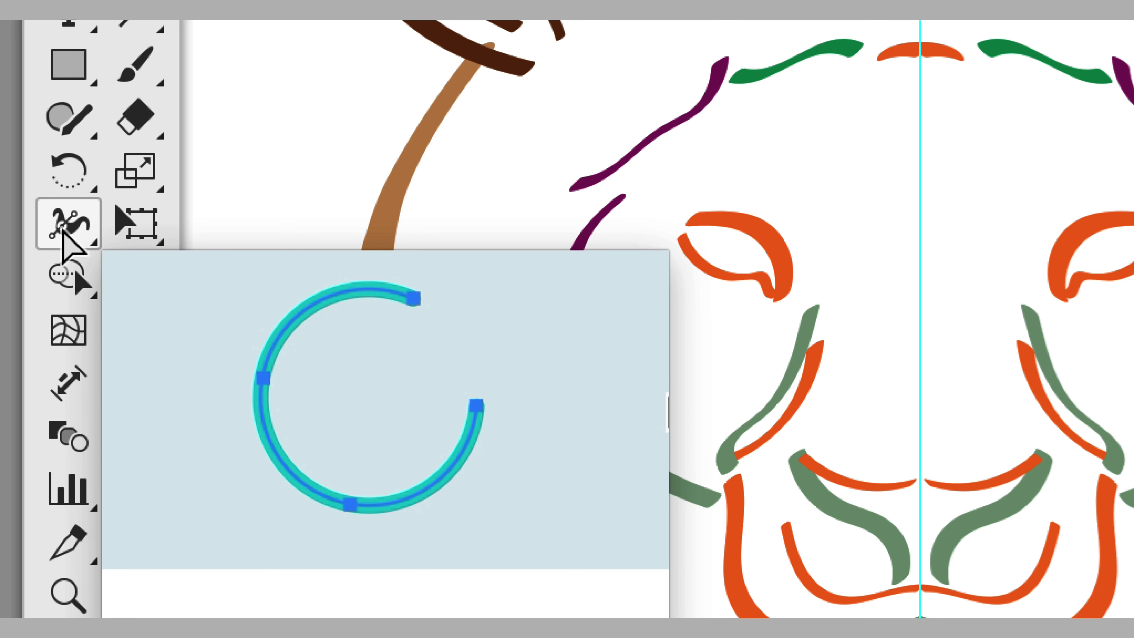
click(63, 230)
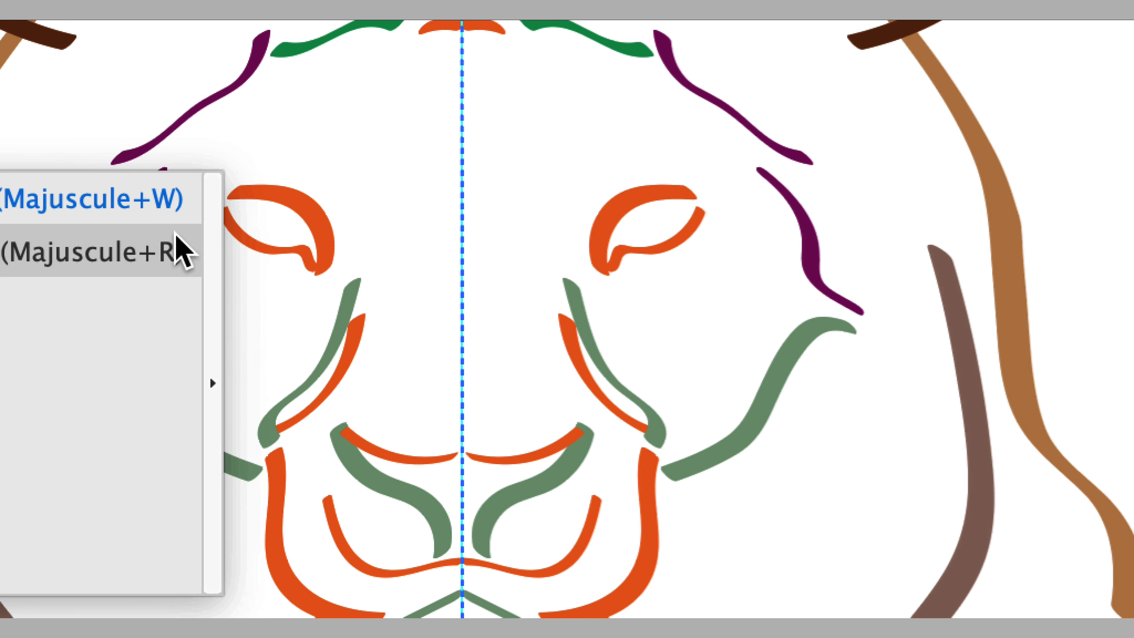
click(185, 237)
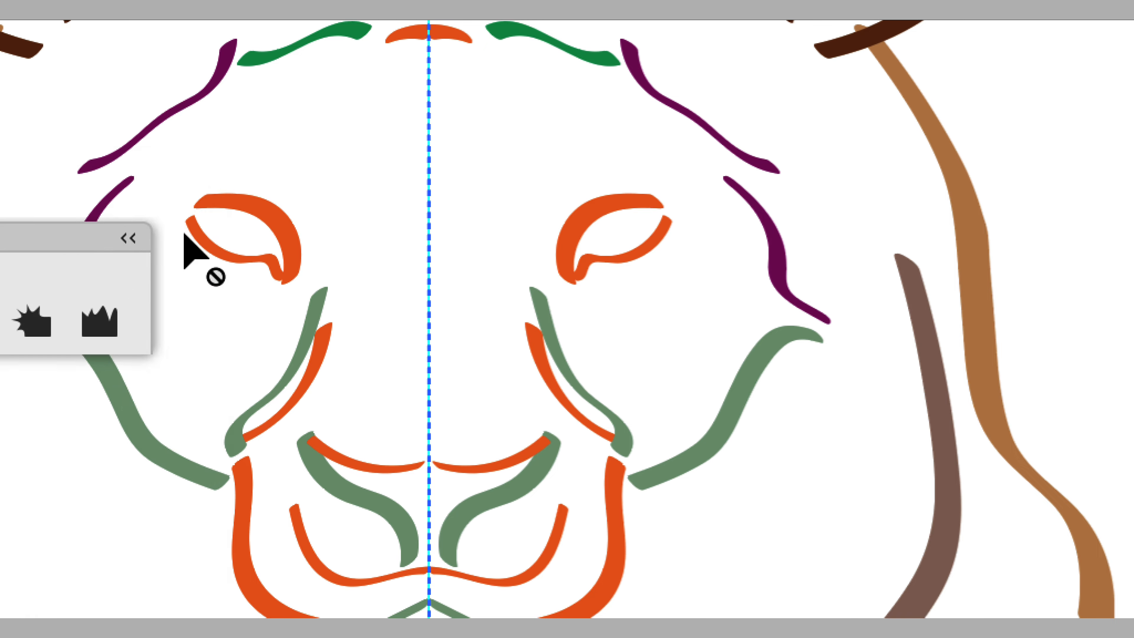
drag(138, 232, 272, 157)
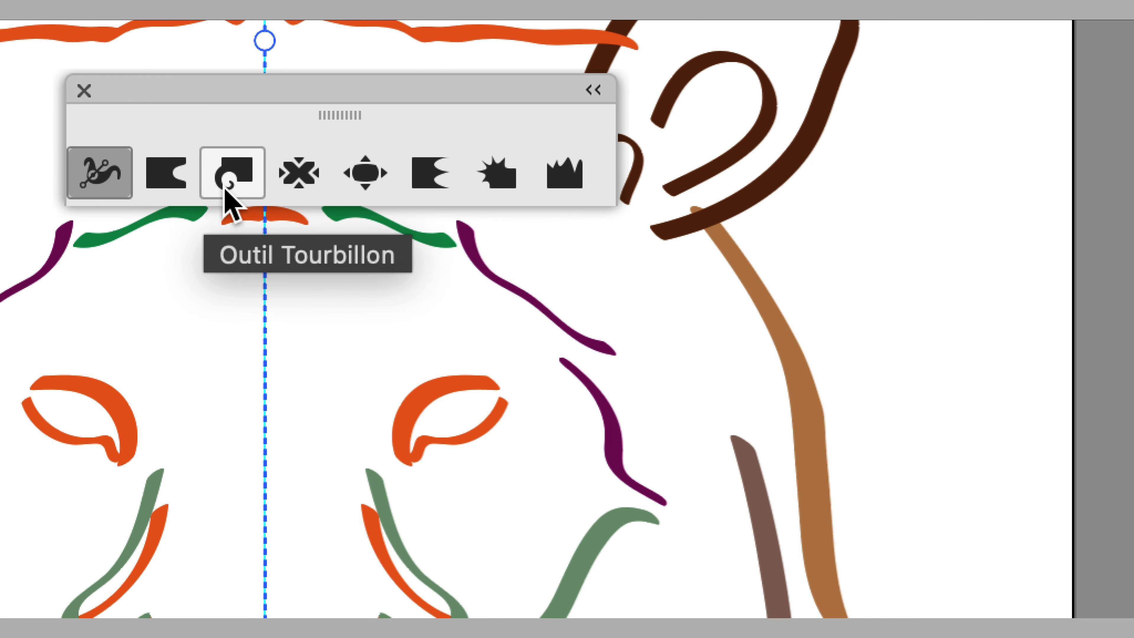
click(281, 190)
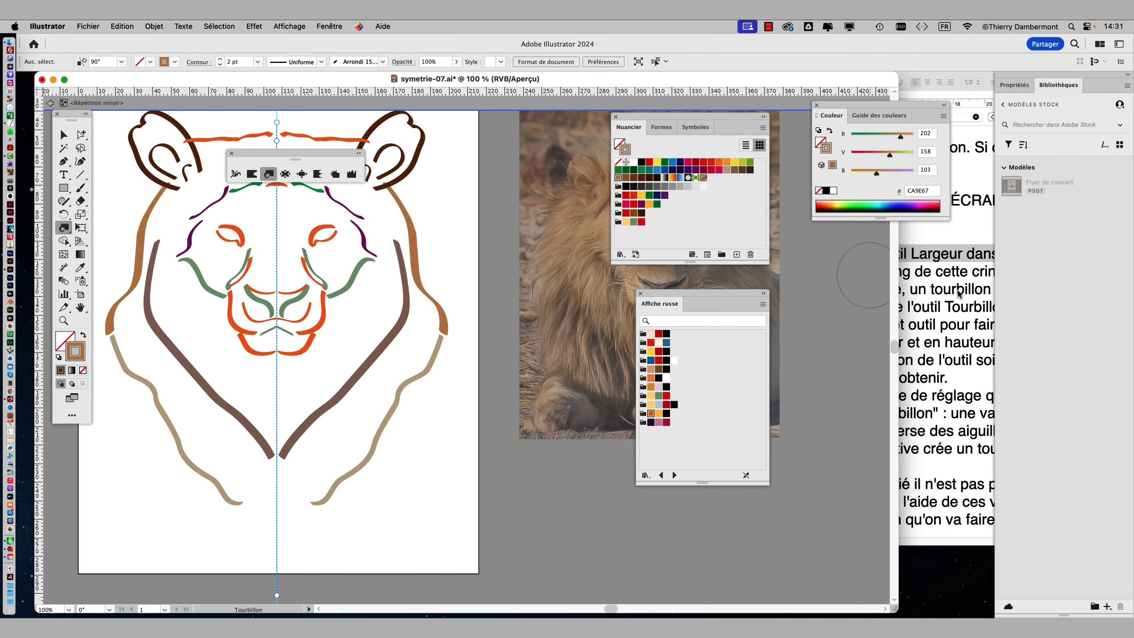
- Highlight "un tourbillon se crée" in the procedure, try a Tourbillon spiral on the beige lower mane stroke in Illustrator, and undo it
click(959, 293)
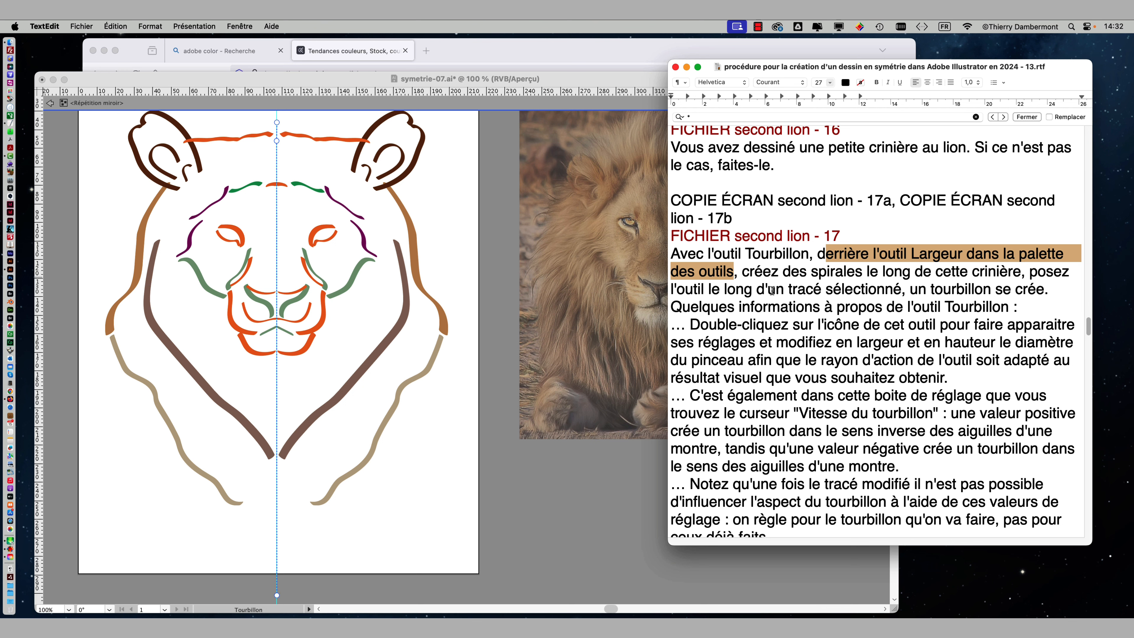
drag(1031, 271, 1045, 293)
click(911, 288)
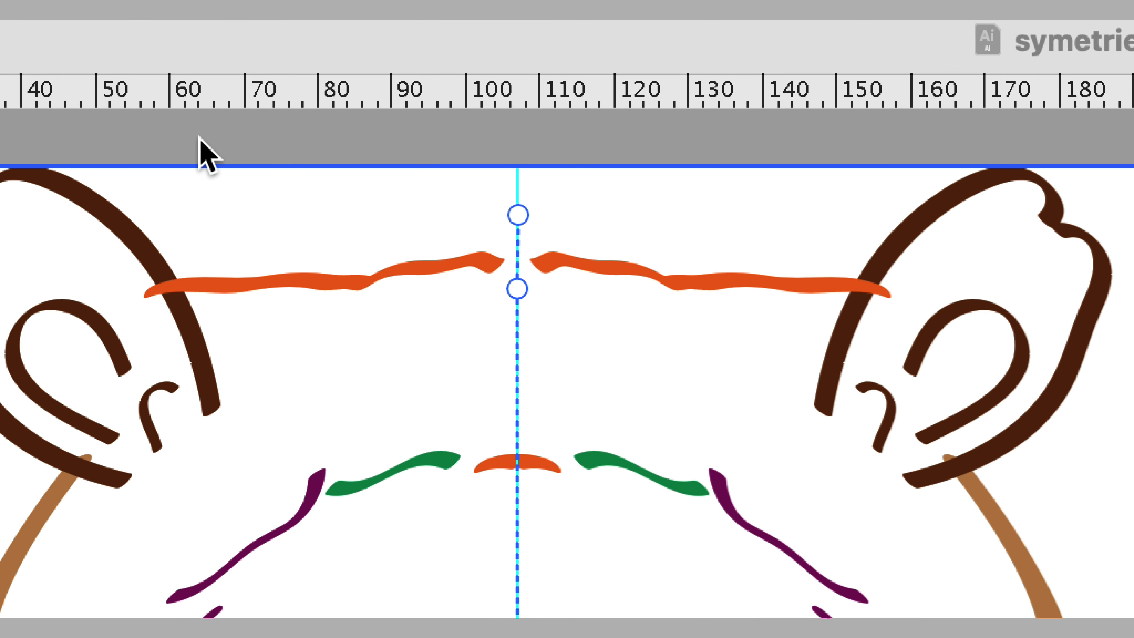
click(199, 141)
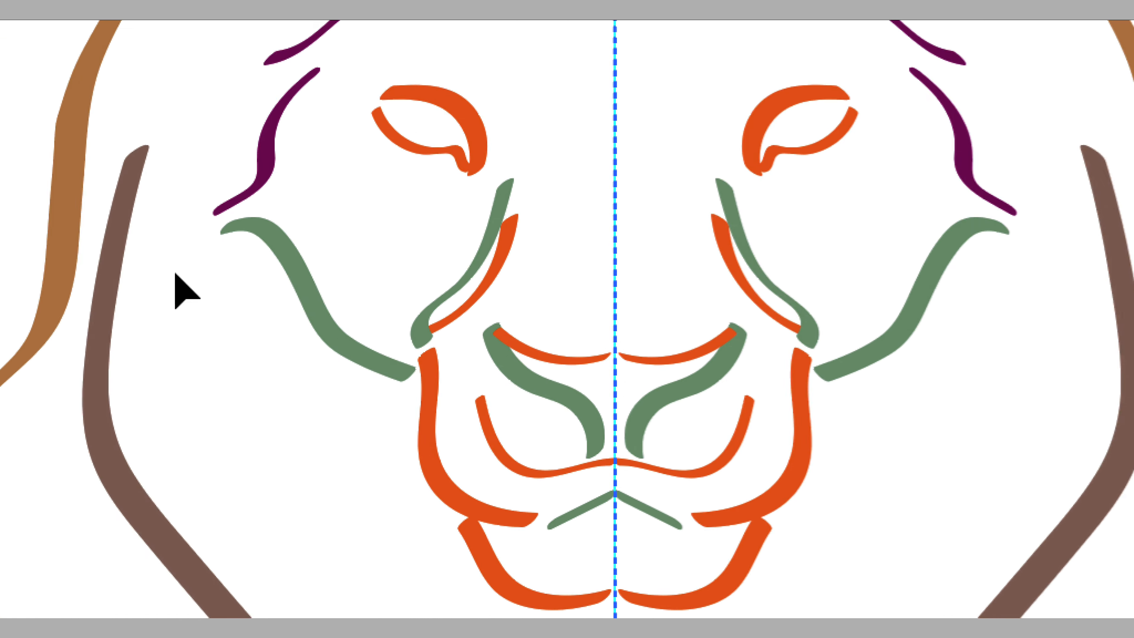
click(157, 299)
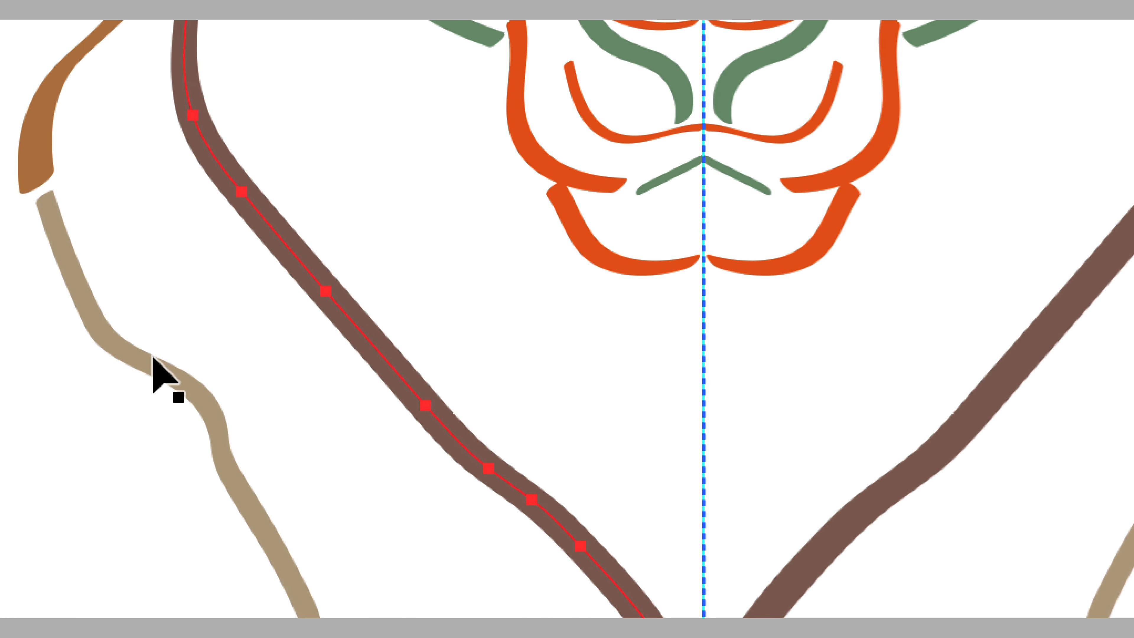
click(151, 359)
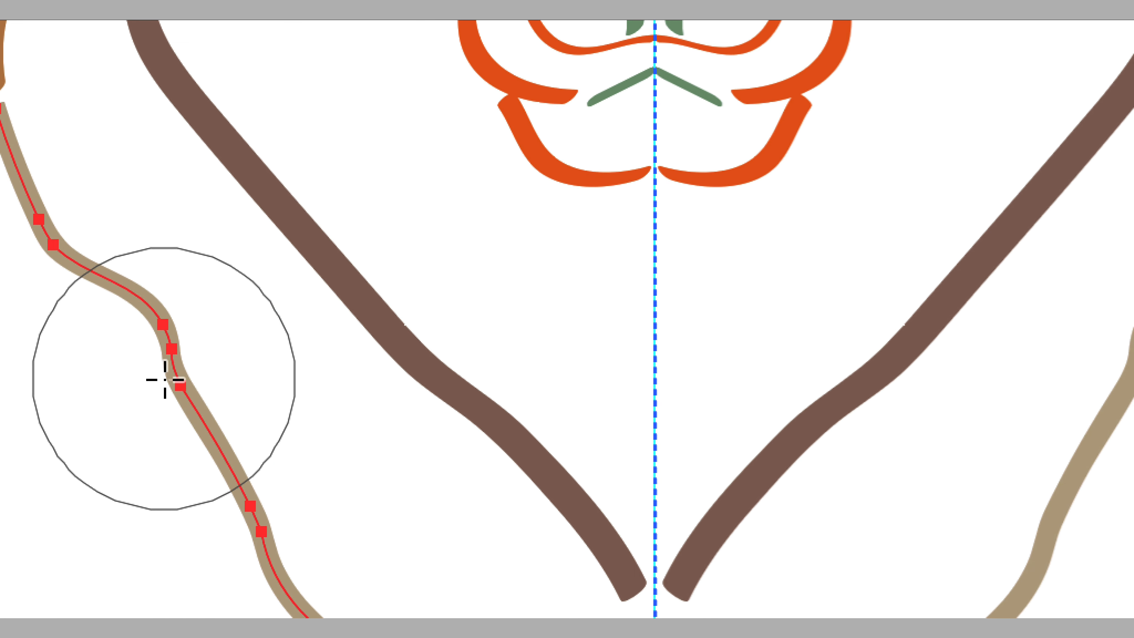
drag(167, 377, 167, 377)
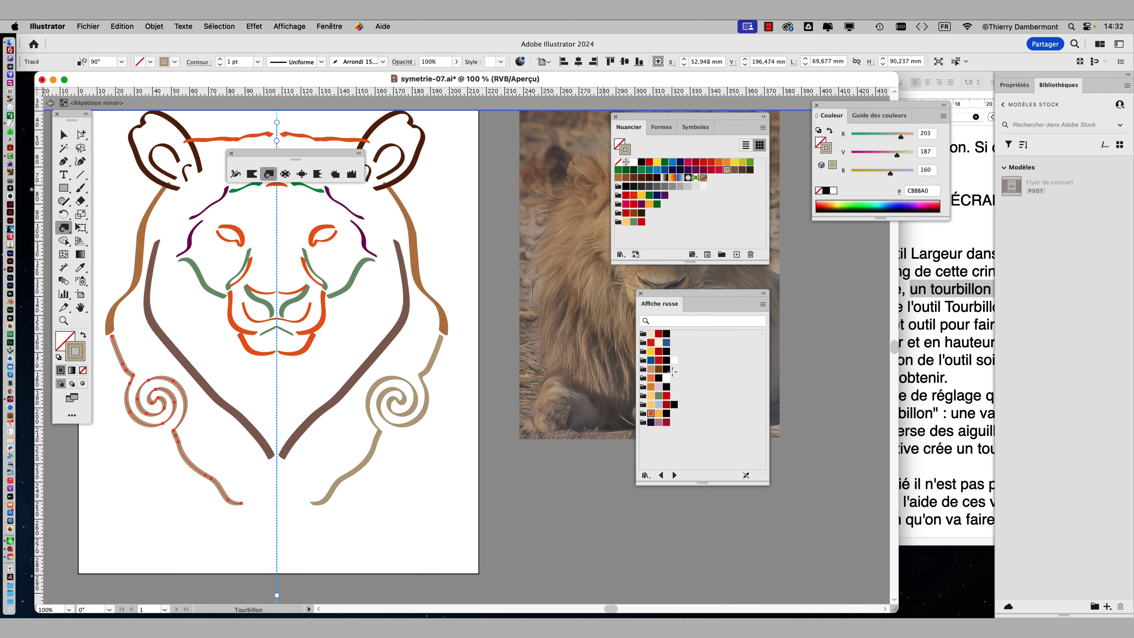
click(981, 313)
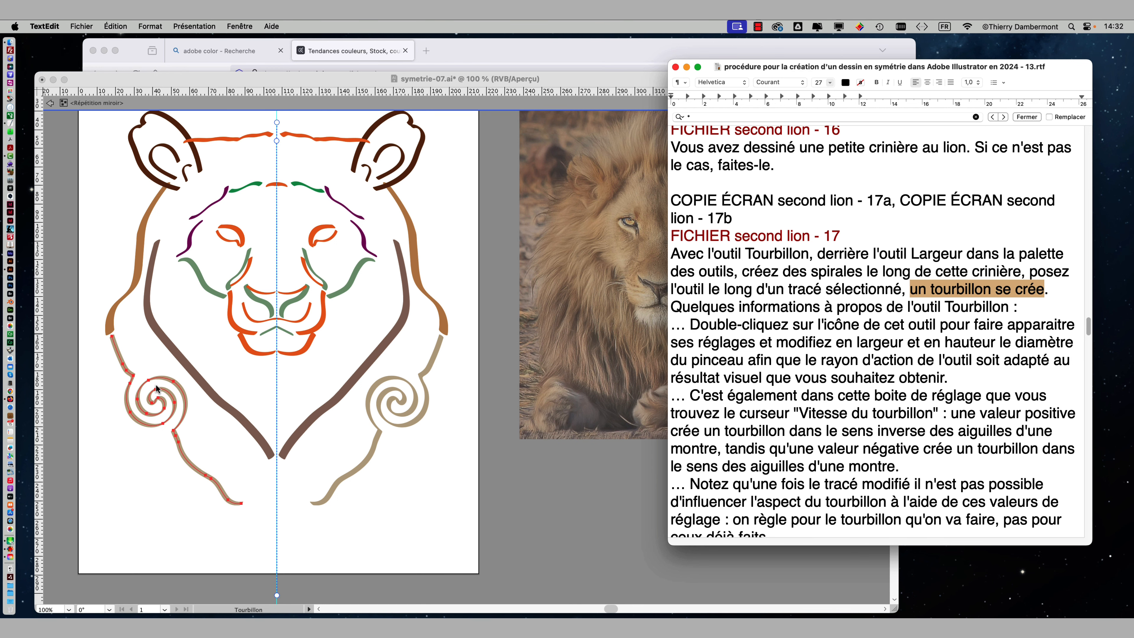
click(210, 81)
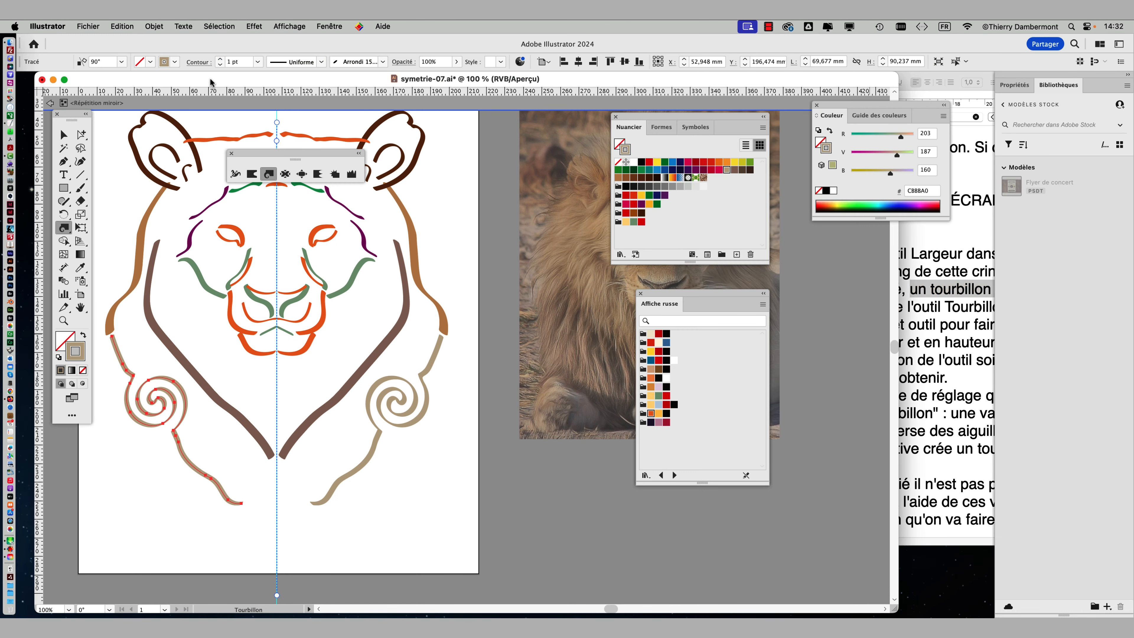
- Highlight the TextEdit procedure's passages on opening the Tourbillon tool's settings and adapting the brush diameter to the desired visual result
click(979, 314)
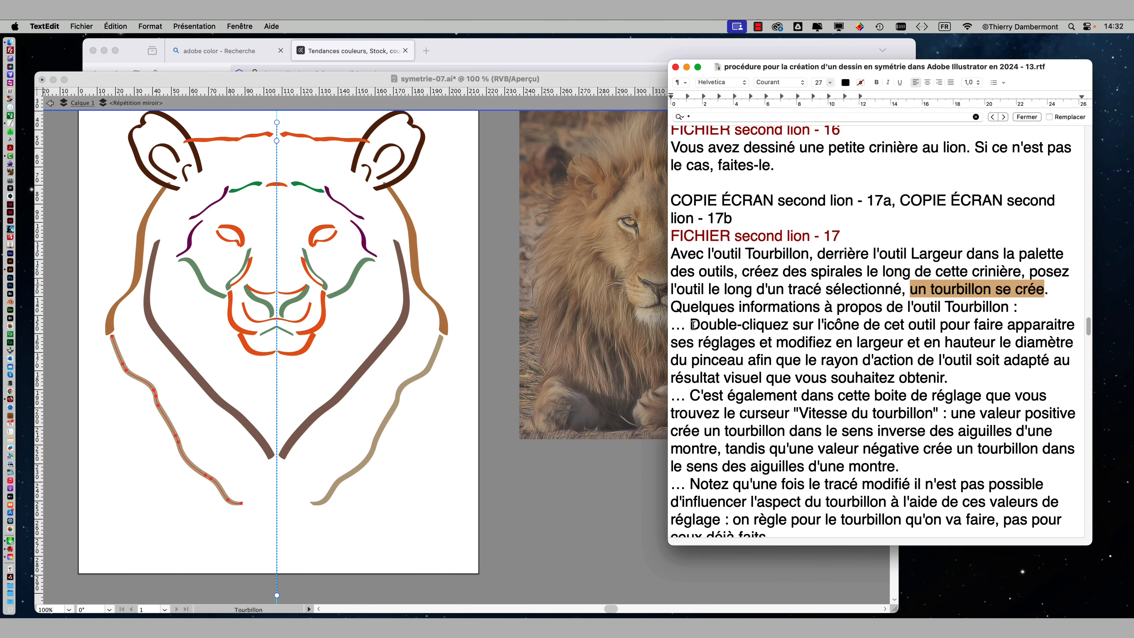
drag(691, 324, 1065, 325)
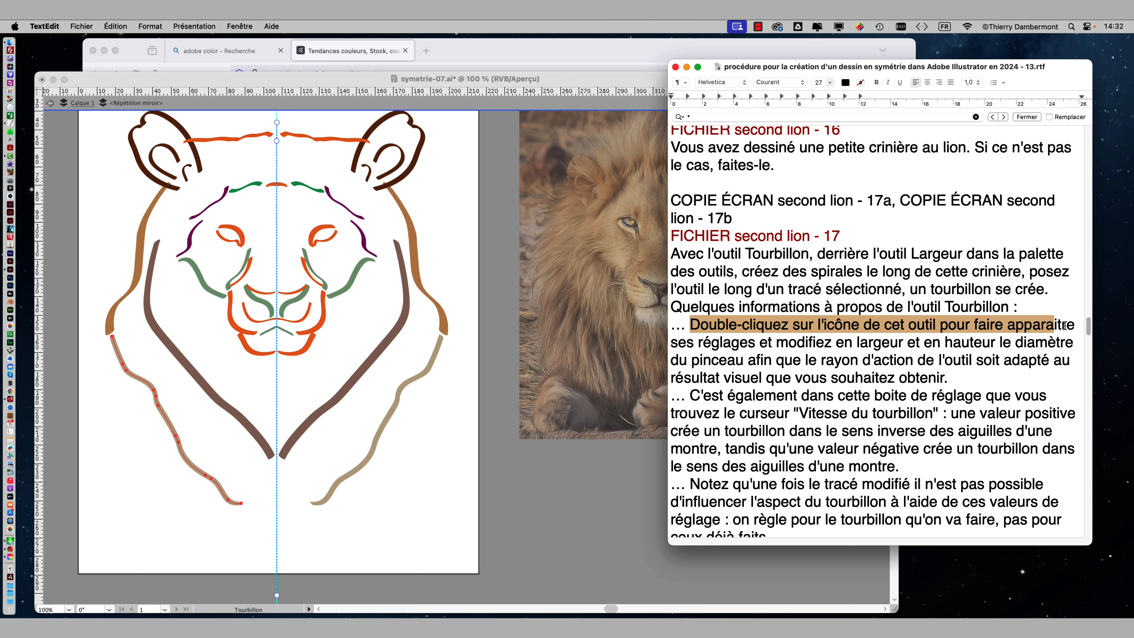
drag(711, 344, 1071, 346)
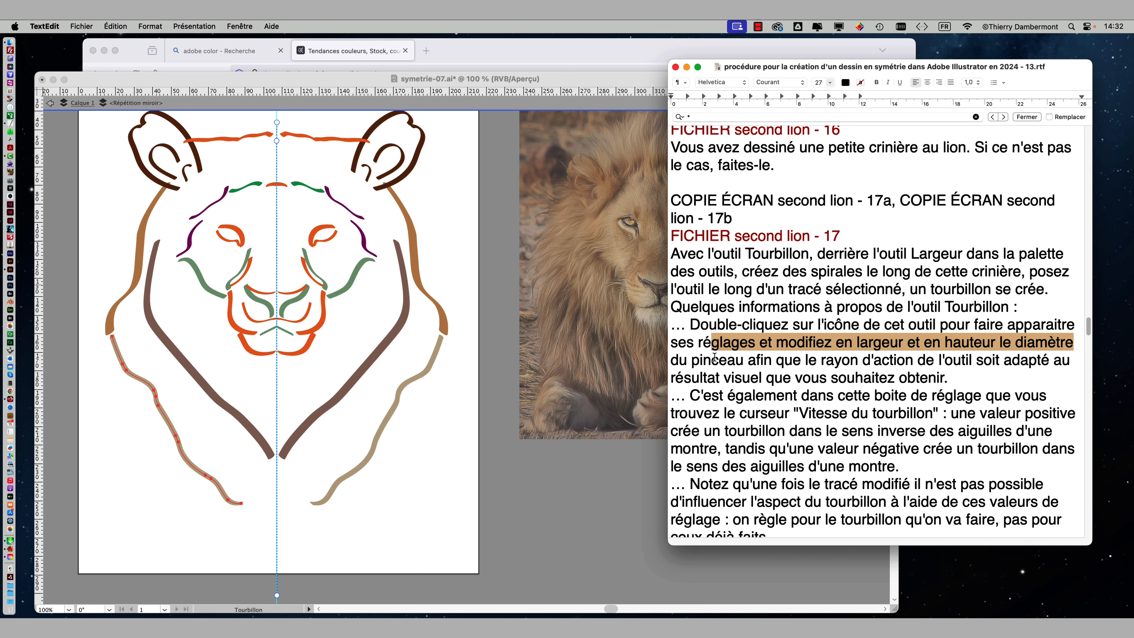
drag(692, 360, 924, 377)
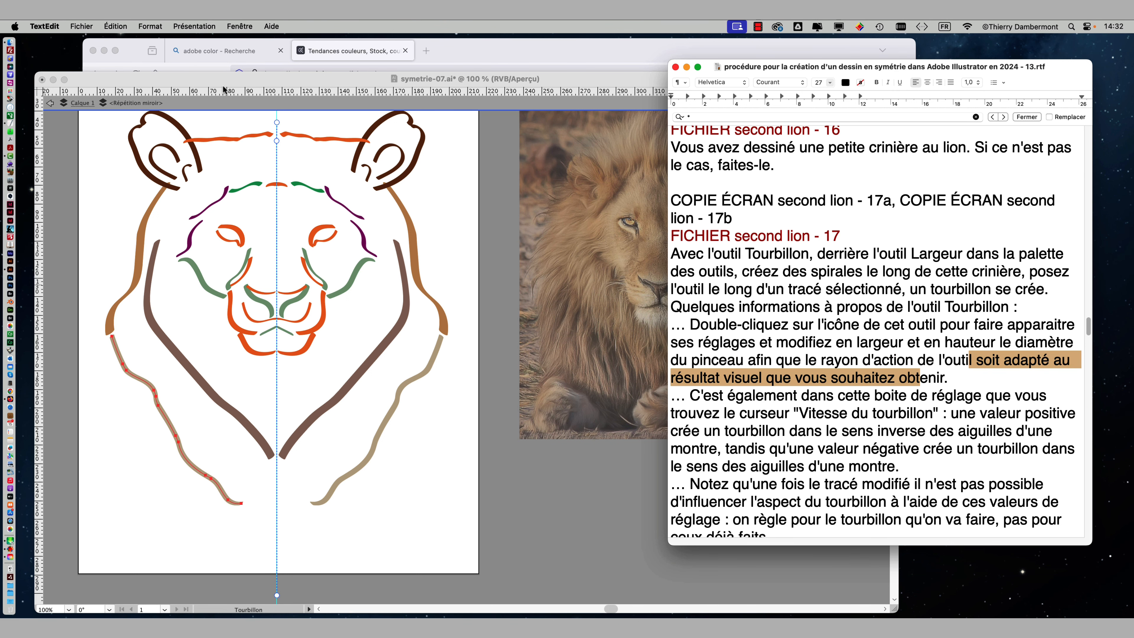
- Back in Illustrator, try a Tourbillon spiral midway along the selected beige mane stroke and undo it
click(211, 84)
click(173, 425)
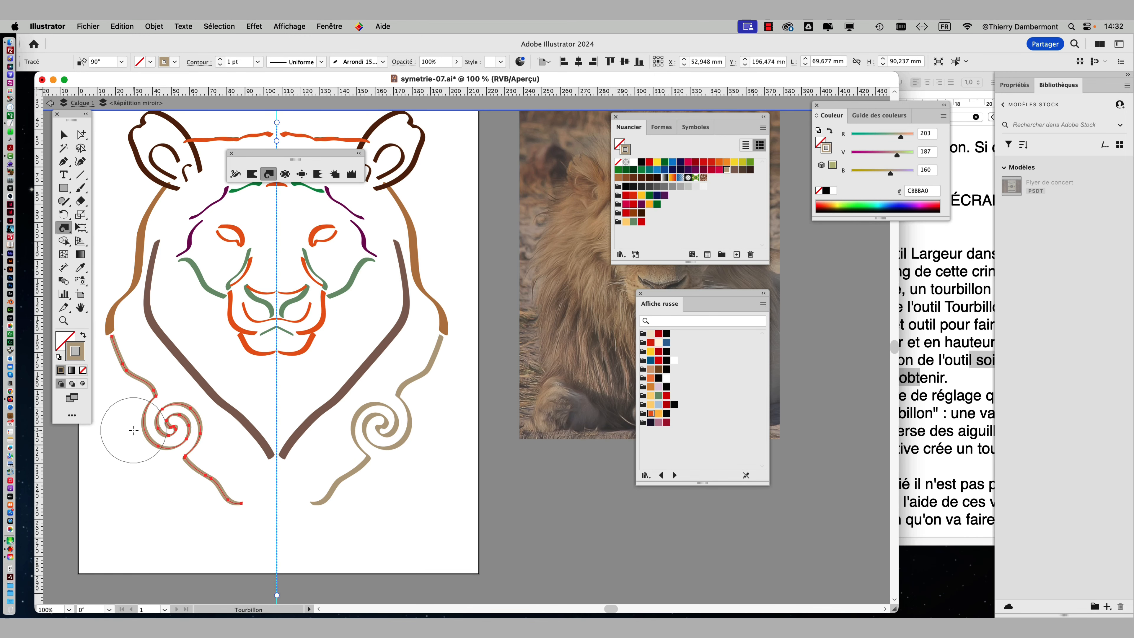
key(super+z)
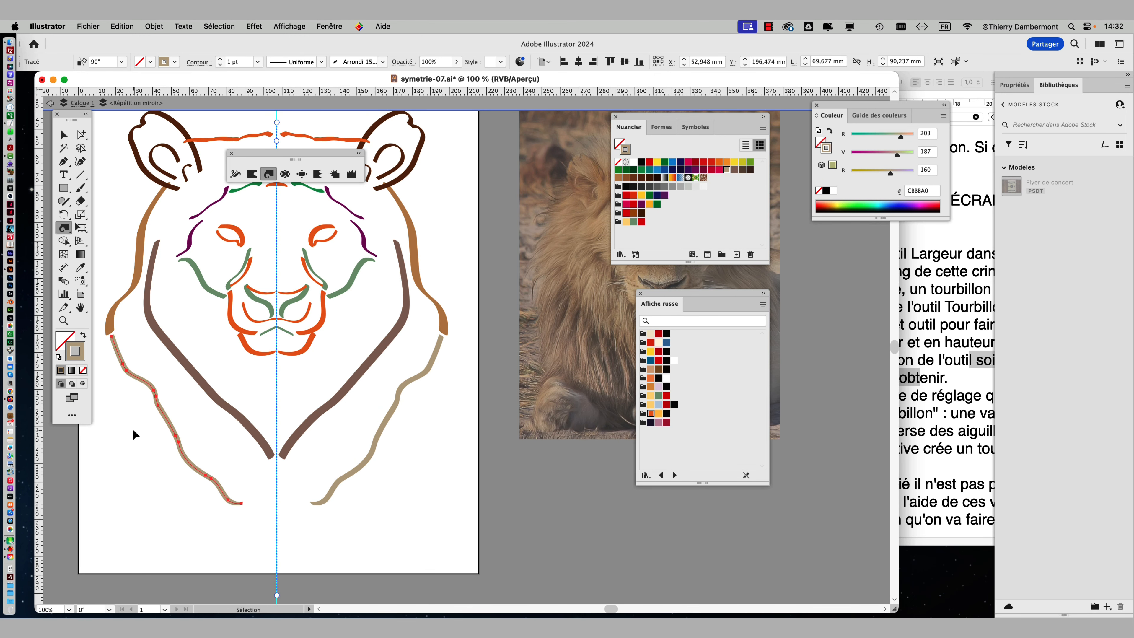
- Move the floating Largeur tool palette clear of the lion's face and set the Tourbillon tool's width and height to 15 mm
drag(265, 170, 455, 208)
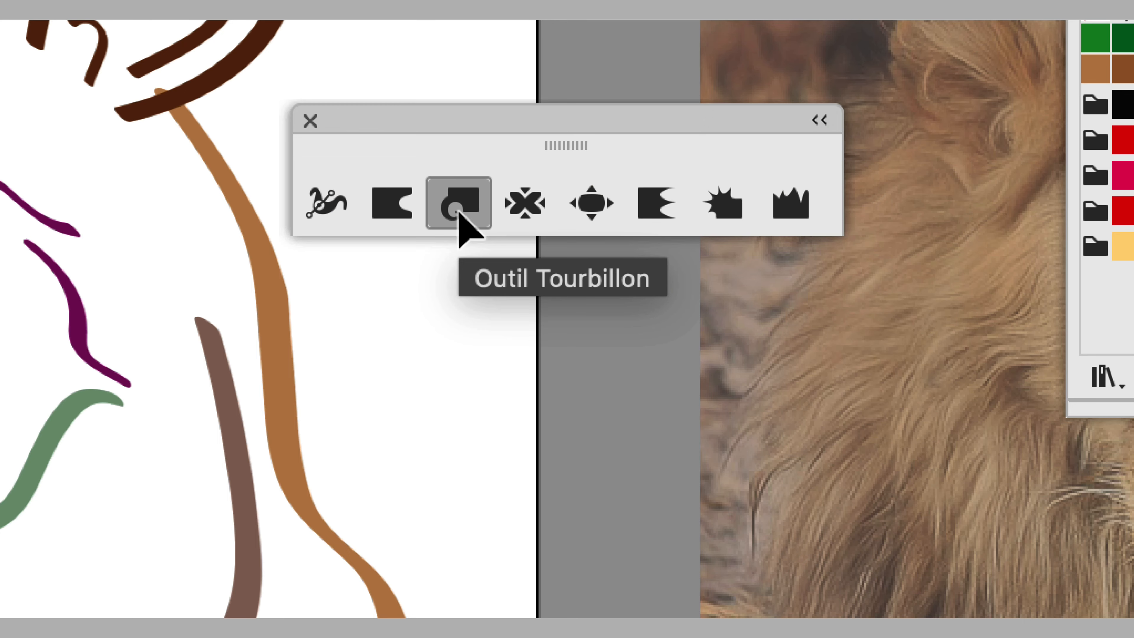
double_click(460, 215)
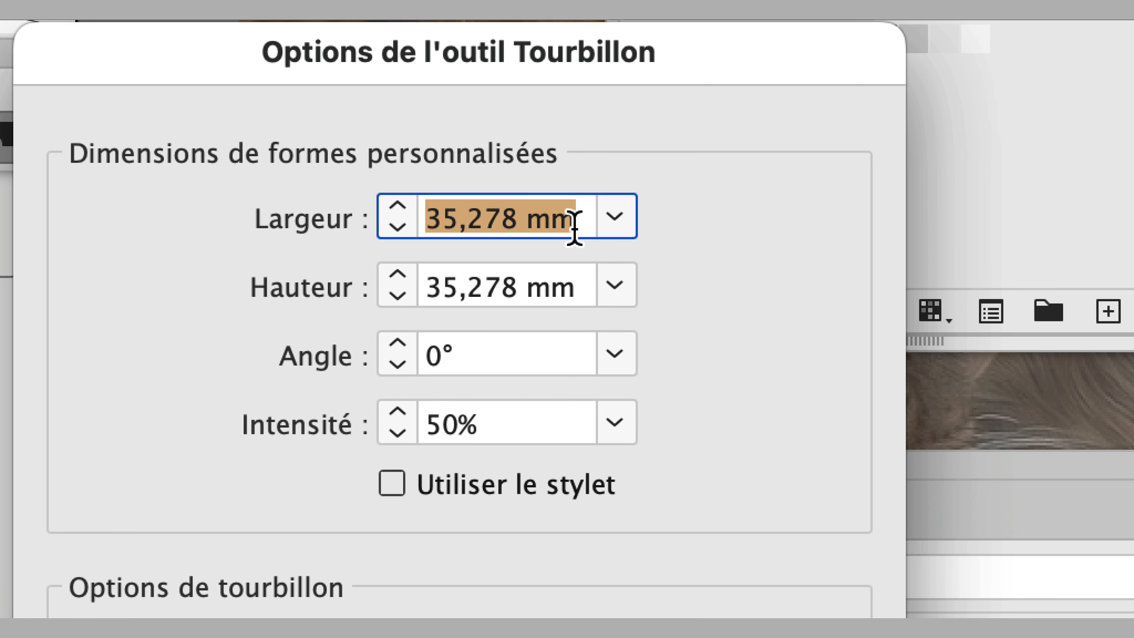
text(15)
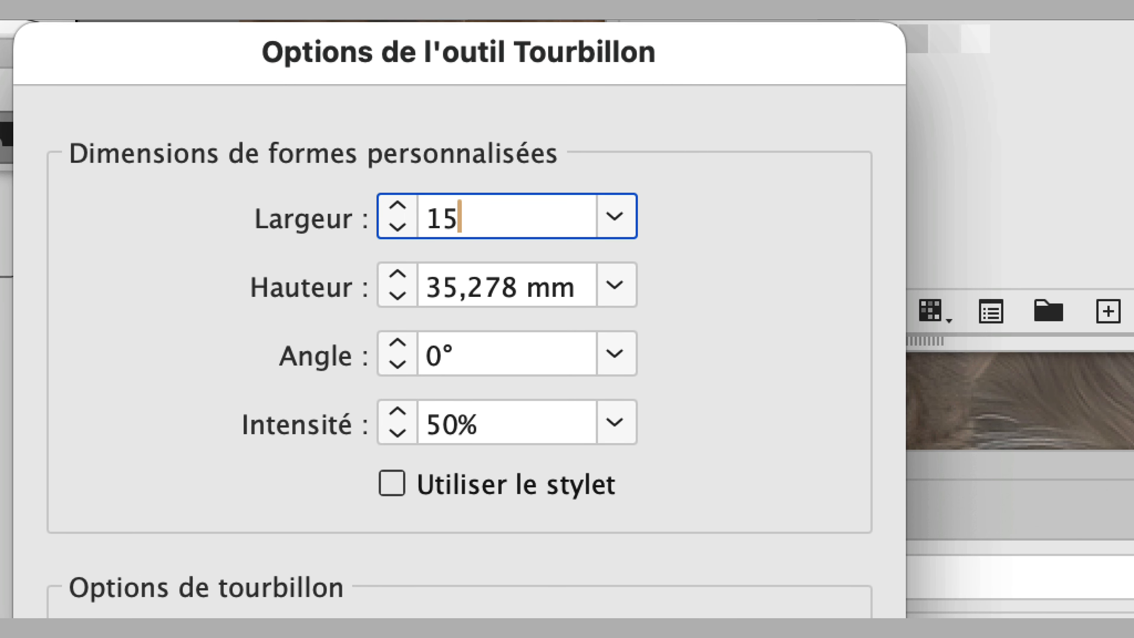
key(Tab)
text(15)
key(Tab)
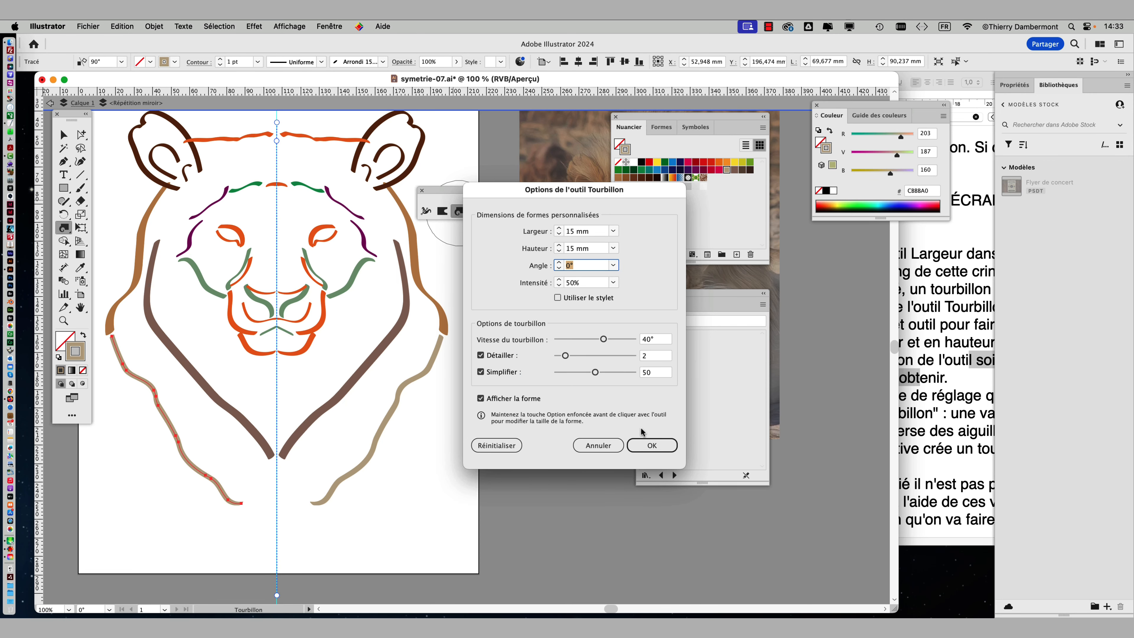
click(651, 445)
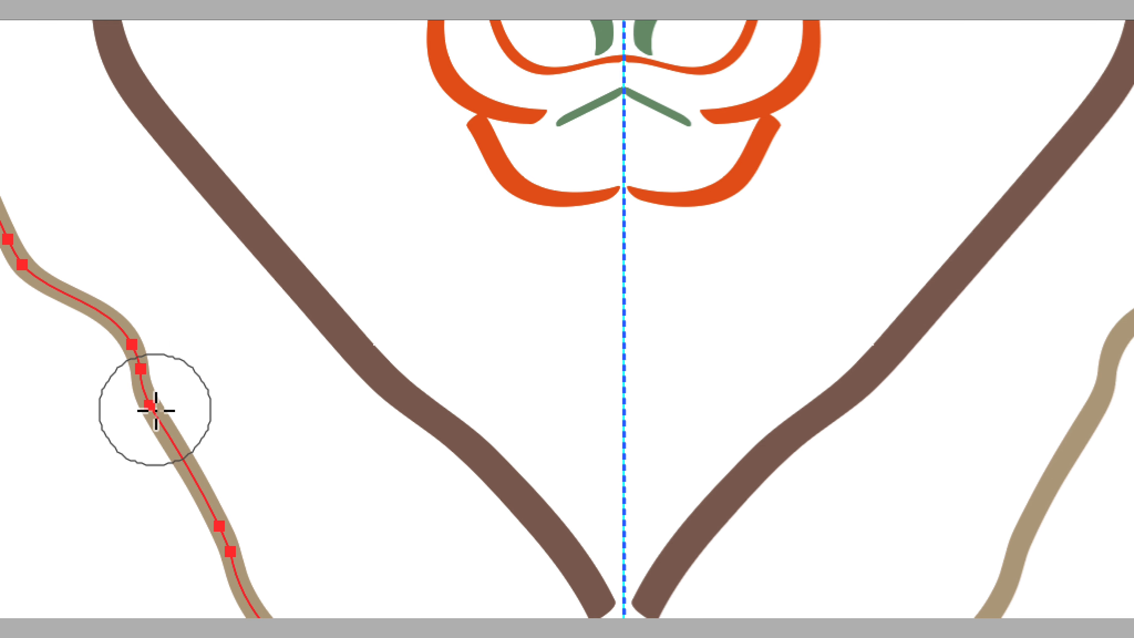
- Create a chain of Tourbillon spirals along the middle of the selected beige lower mane stroke
drag(157, 409, 140, 388)
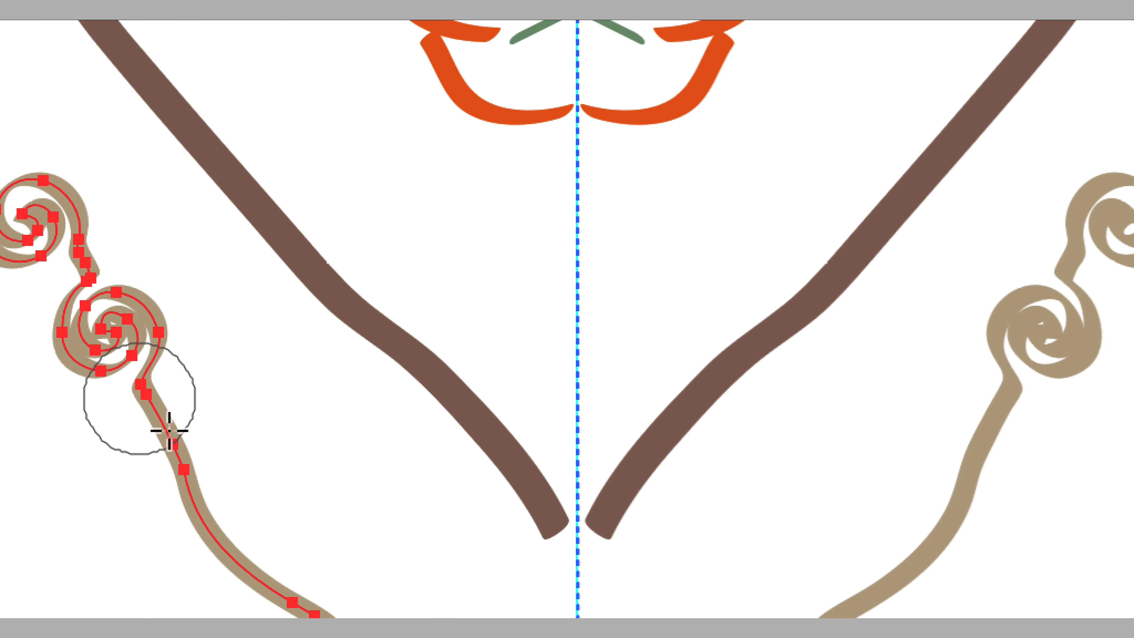
drag(273, 577, 273, 578)
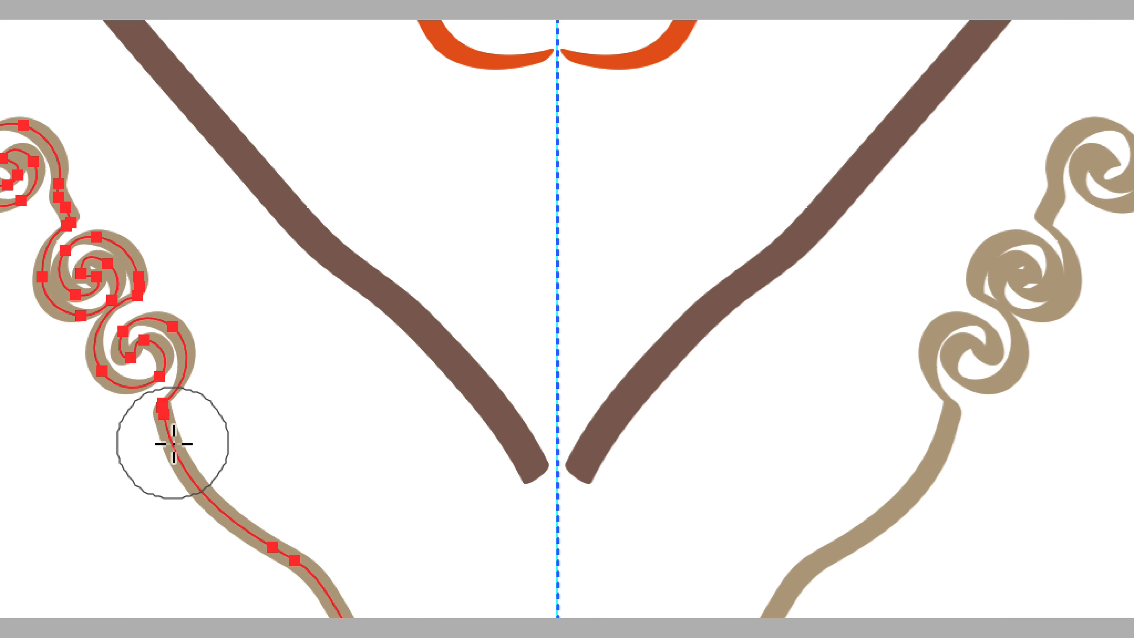
drag(201, 515, 201, 515)
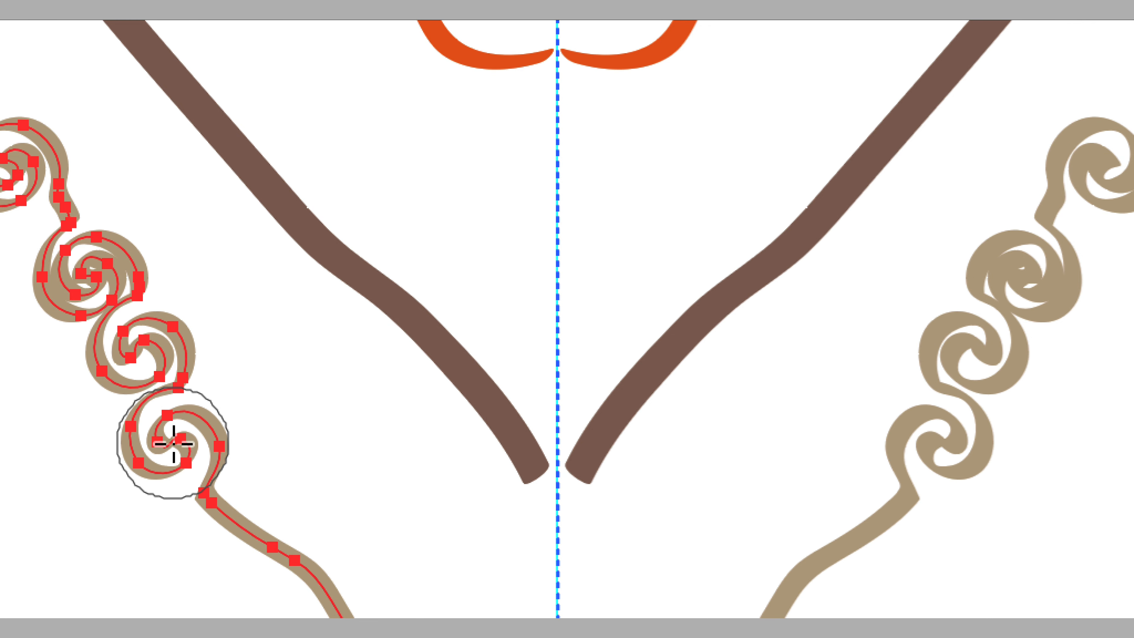
drag(219, 511, 220, 512)
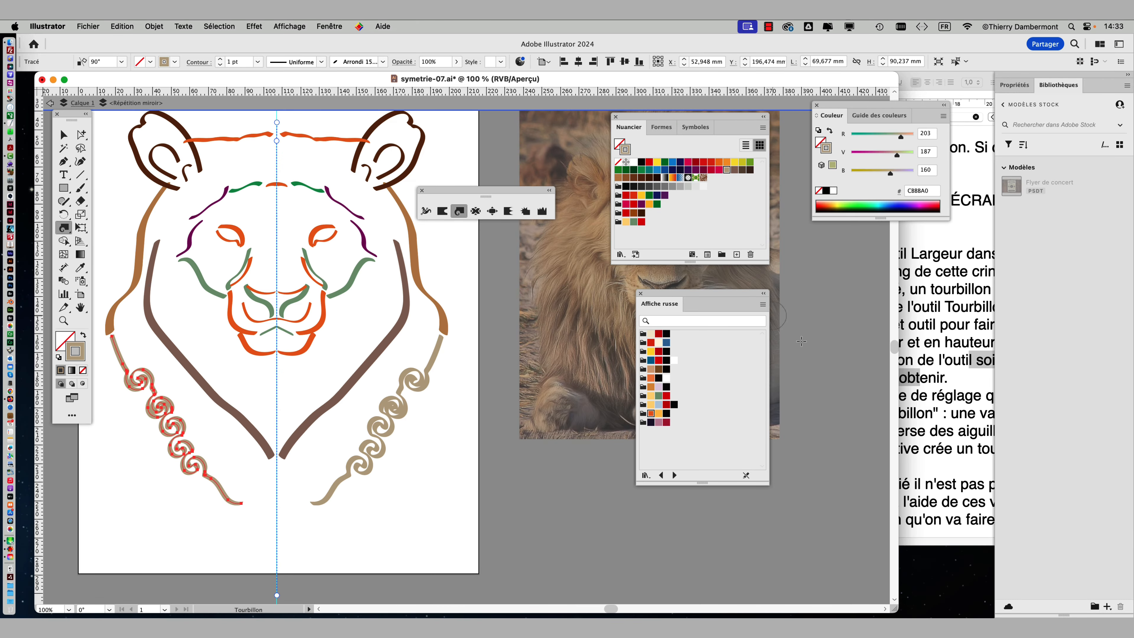
- In TextEdit, highlight the procedure's passages on "Vitesse du tourbillon" and how positive and negative values set the spiral direction
click(951, 351)
scroll(808, 308, down, 5)
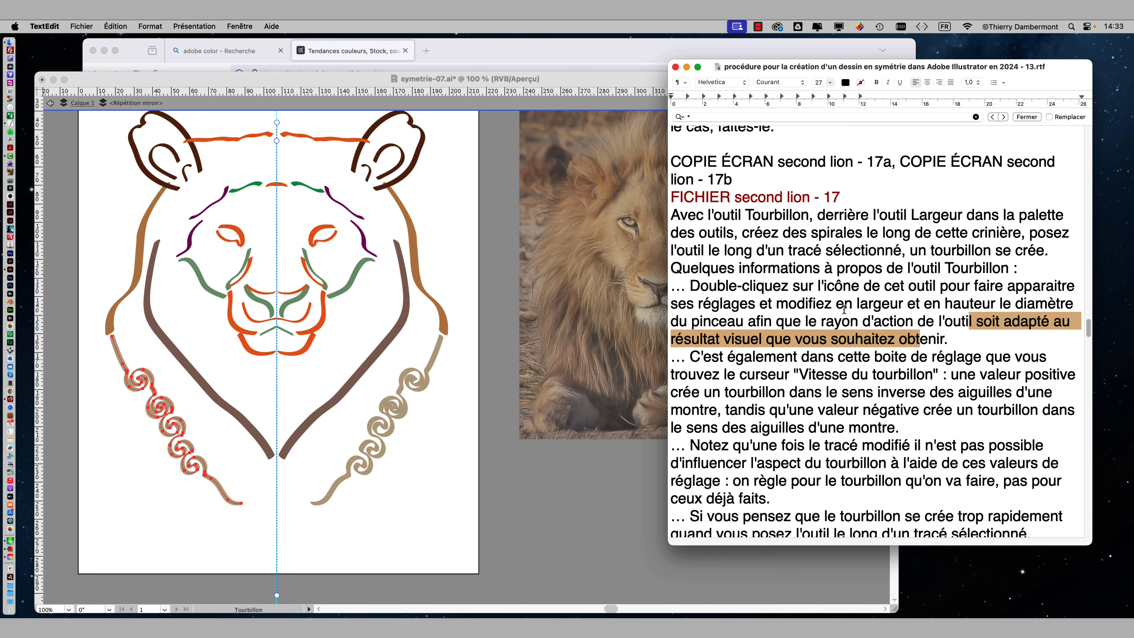
scroll(808, 308, down, 3)
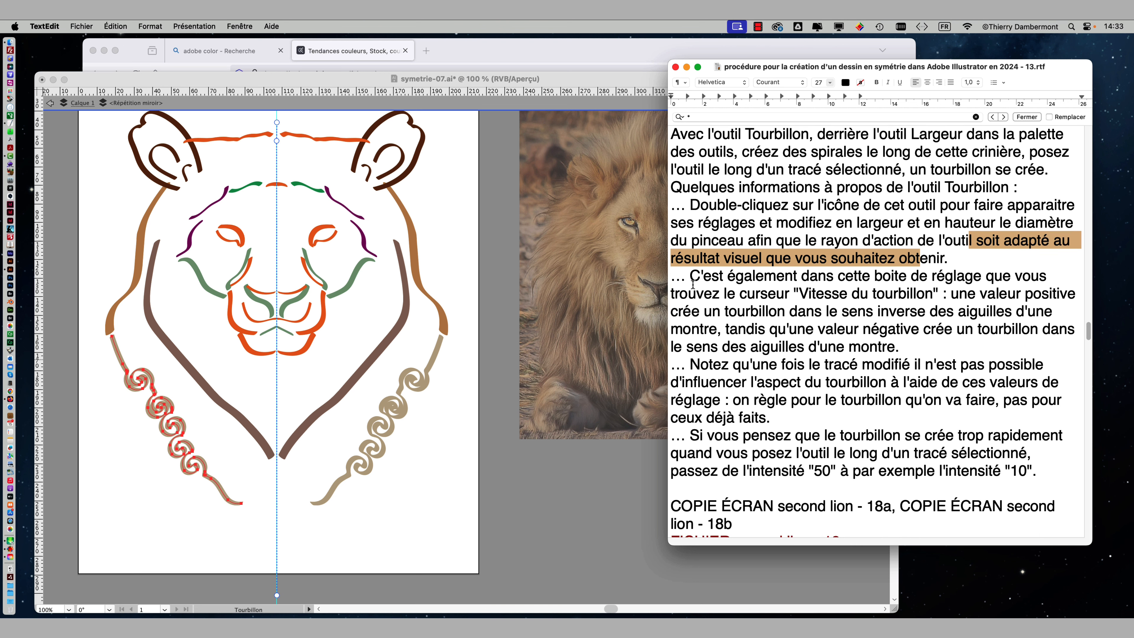
click(691, 275)
drag(691, 276, 1032, 275)
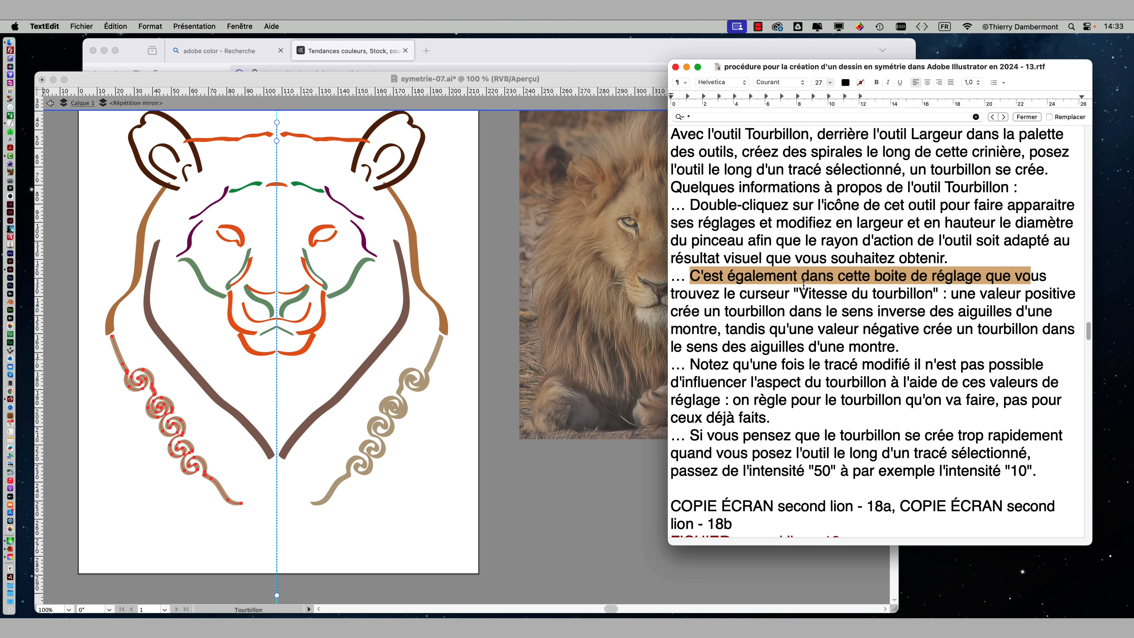
drag(697, 293, 939, 294)
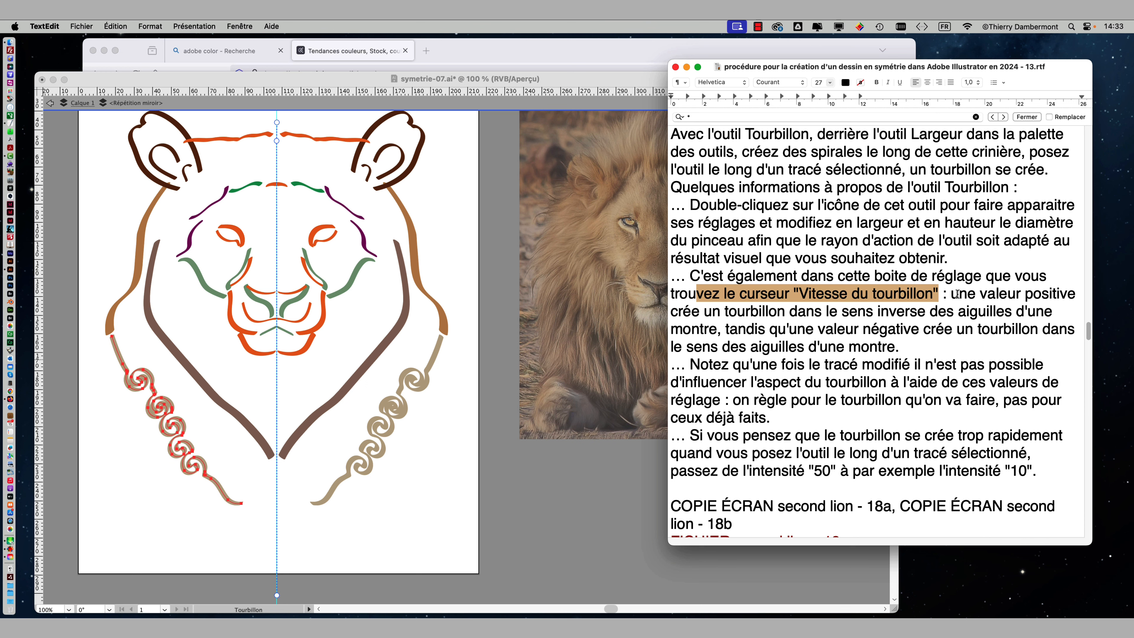
drag(958, 294, 1081, 293)
drag(779, 314, 1003, 311)
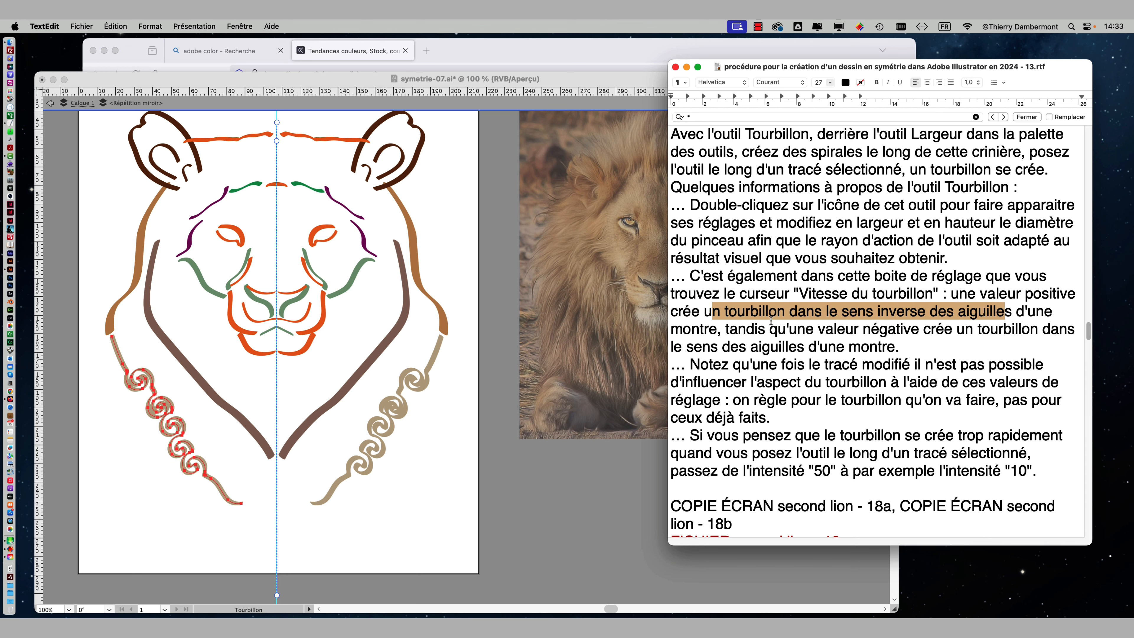
drag(747, 329, 972, 330)
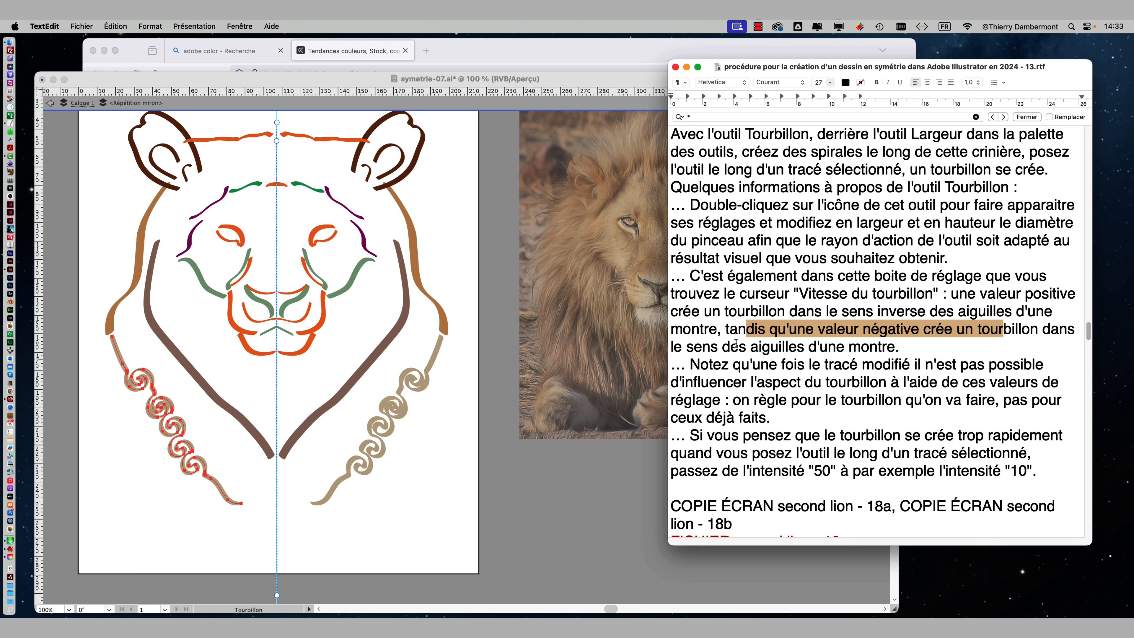
drag(694, 347, 878, 345)
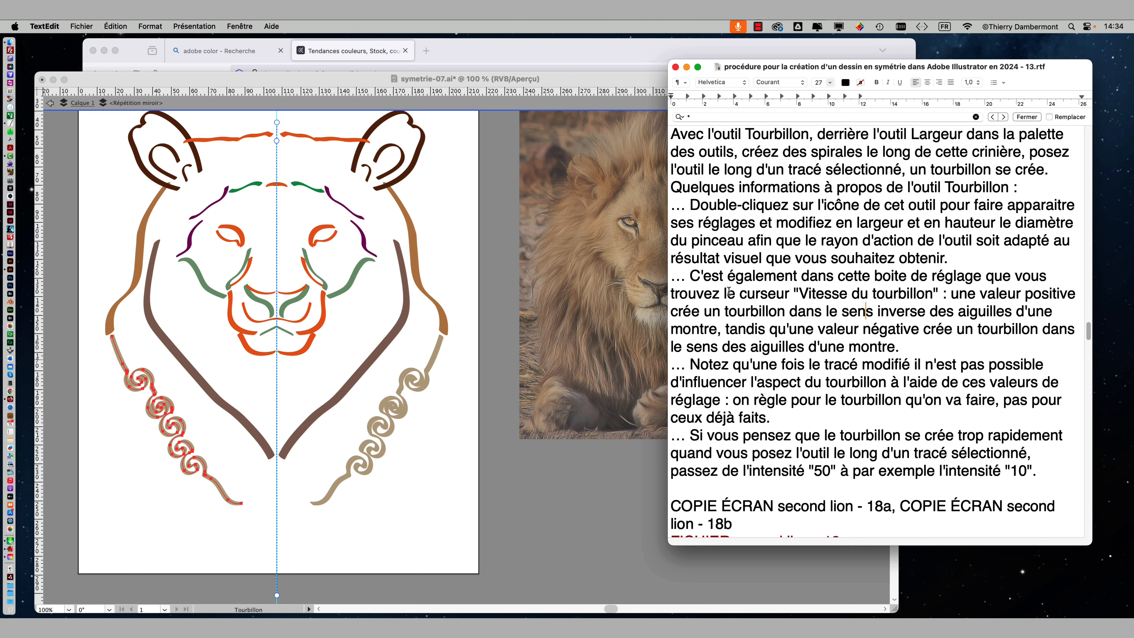
drag(720, 293, 719, 329)
click(987, 294)
click(803, 294)
- Back in Illustrator, set the Tourbillon tool's "Vitesse du tourbillon" option to -45°
click(277, 82)
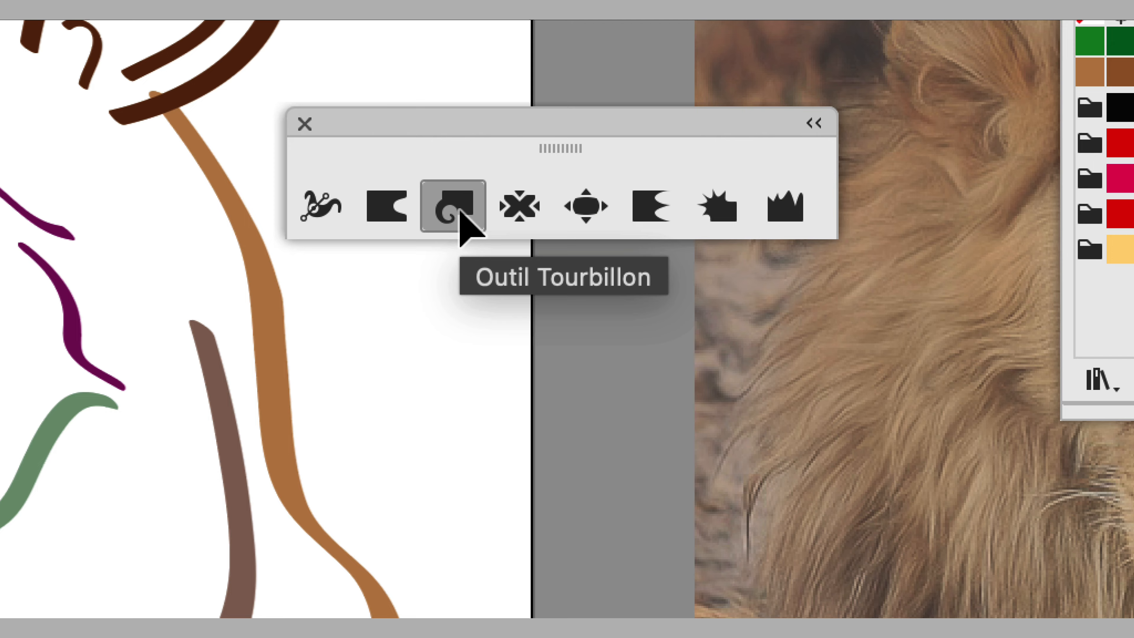
click(461, 211)
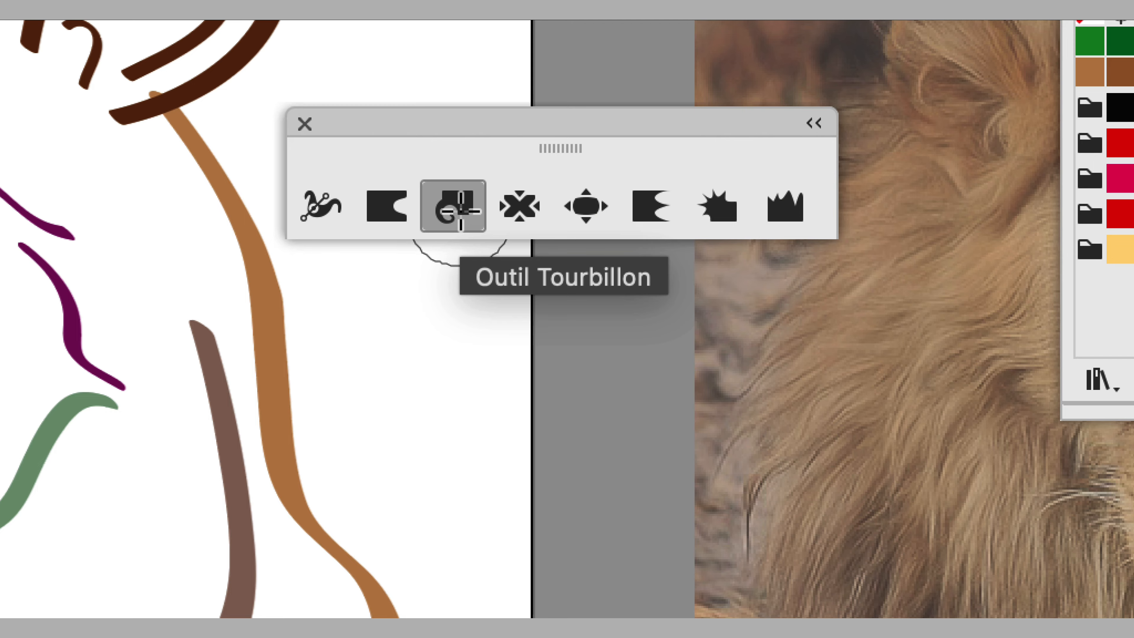
double_click(462, 213)
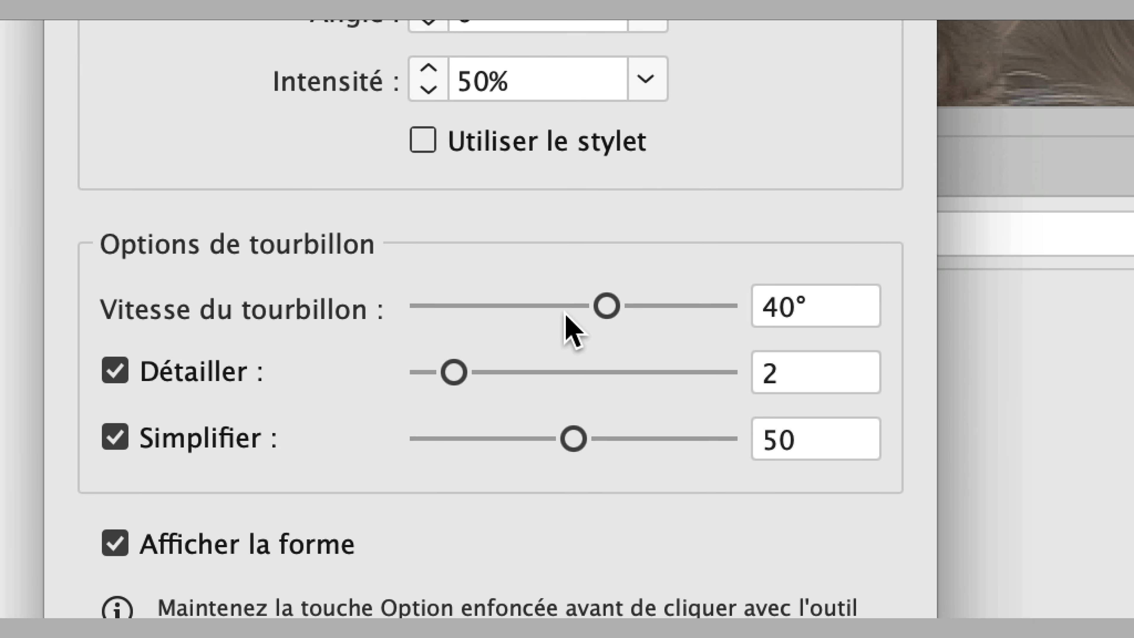
drag(607, 306, 536, 306)
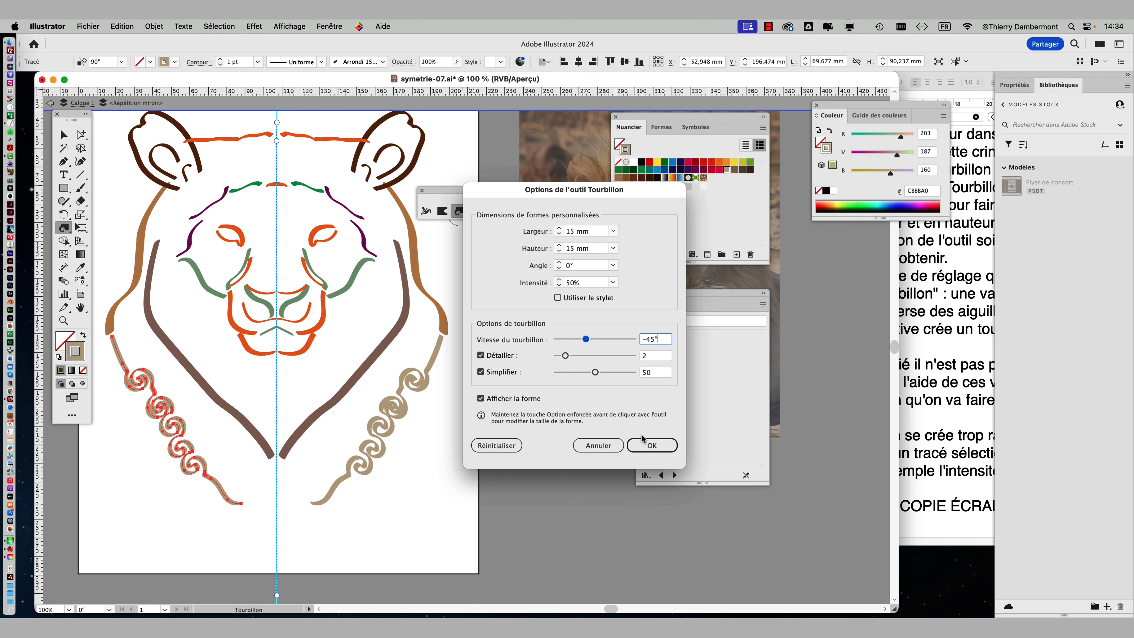
click(651, 446)
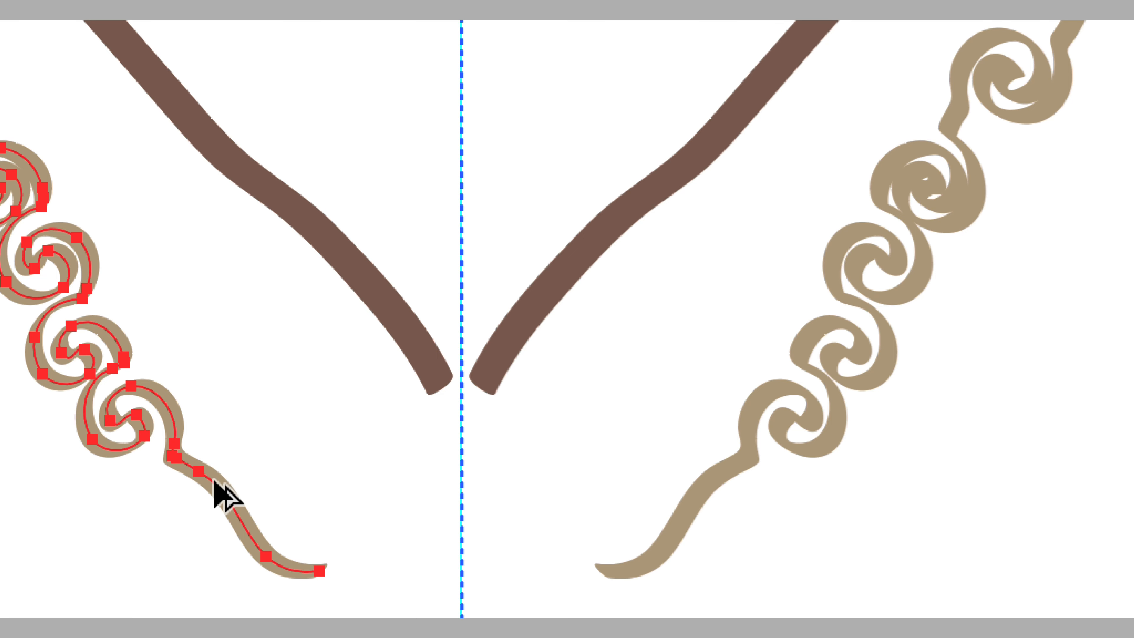
- Add reverse-direction Tourbillon spirals to the remaining straight parts at the lower and upper ends of the beige mane stroke
key(space)
mouse_move(223, 474)
mouse_down()
mouse_move(296, 367)
mouse_move(314, 362)
mouse_move(306, 353)
mouse_up()
key(space)
key(ctrl+z)
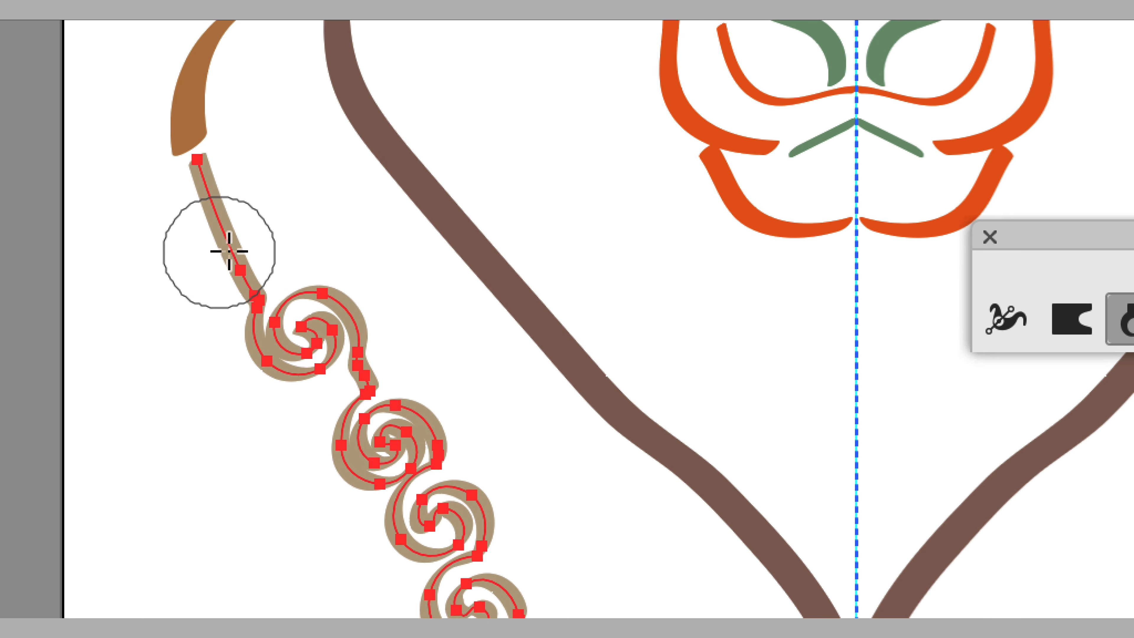
drag(229, 246, 222, 241)
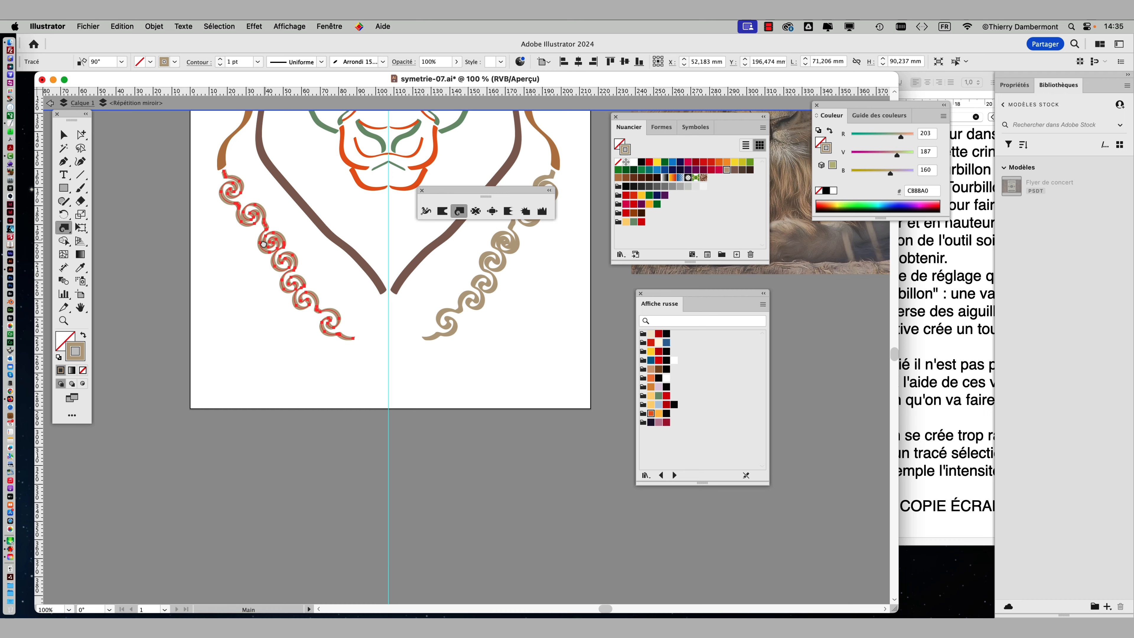
drag(264, 243, 228, 270)
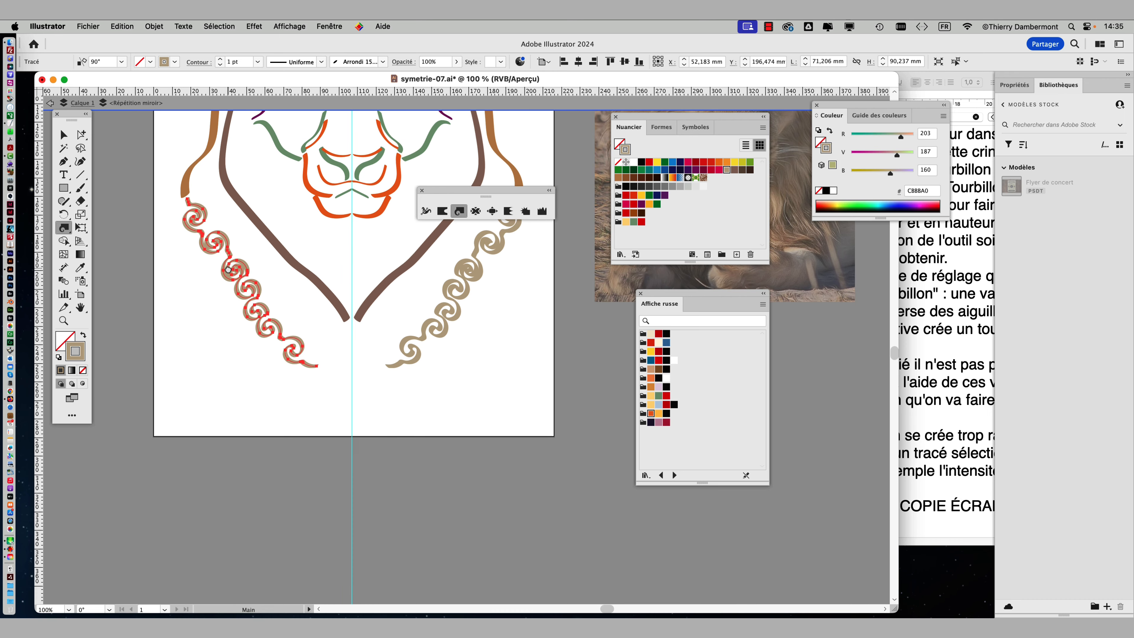
- In TextEdit, highlight the note that Tourbillon settings apply only to spirals about to be made, "pas pour ceux déjà faits"
click(897, 320)
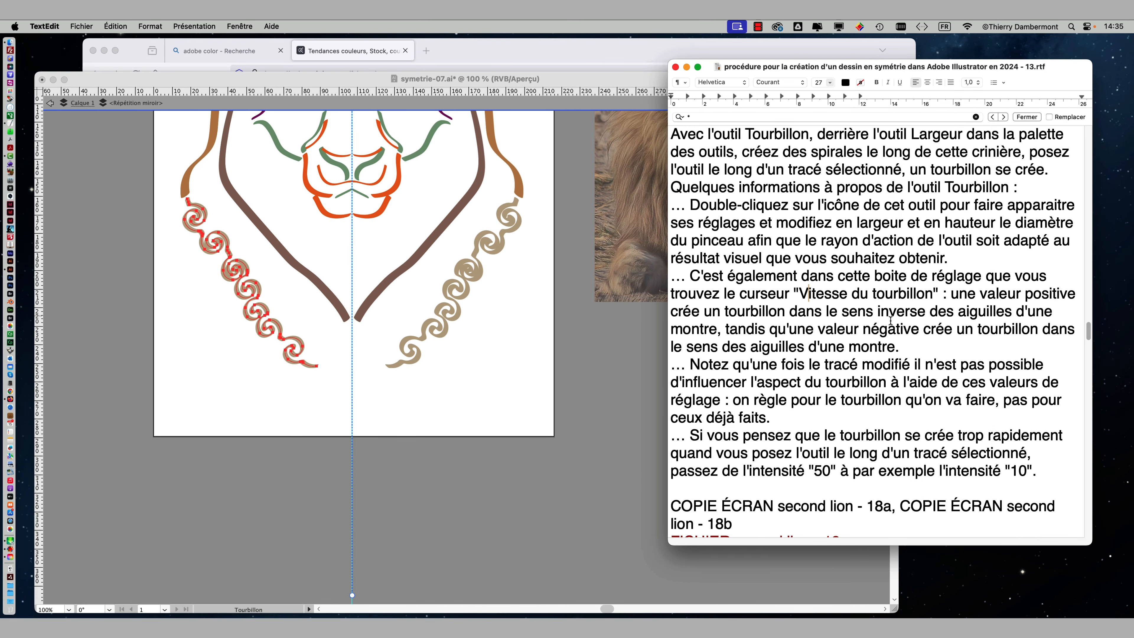
scroll(826, 313, down, 2)
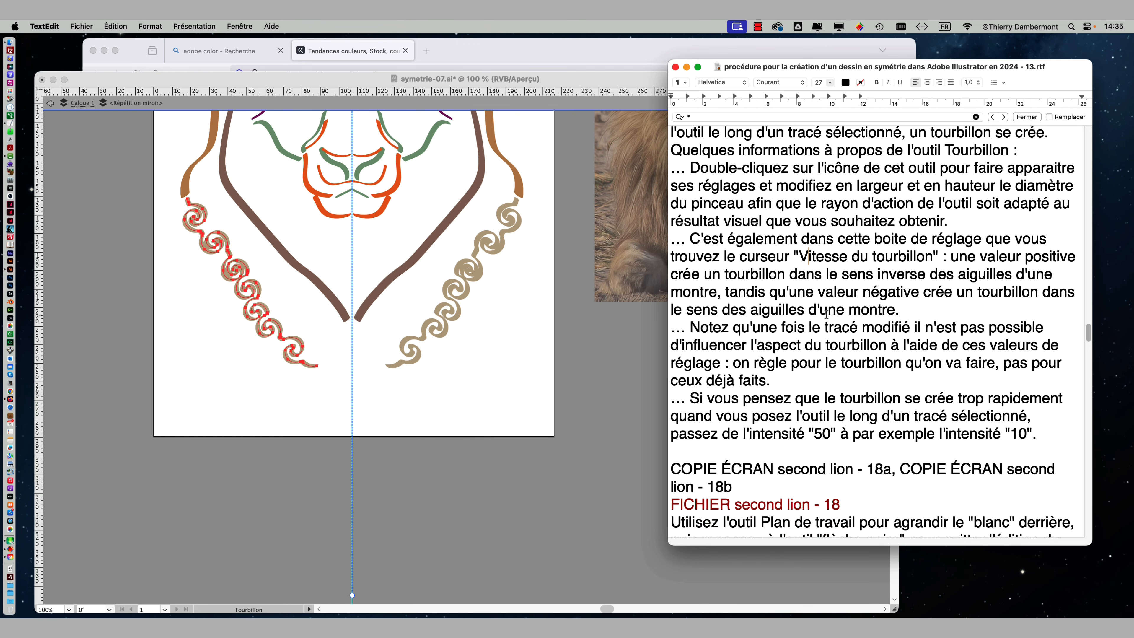
drag(718, 331, 1031, 329)
click(926, 330)
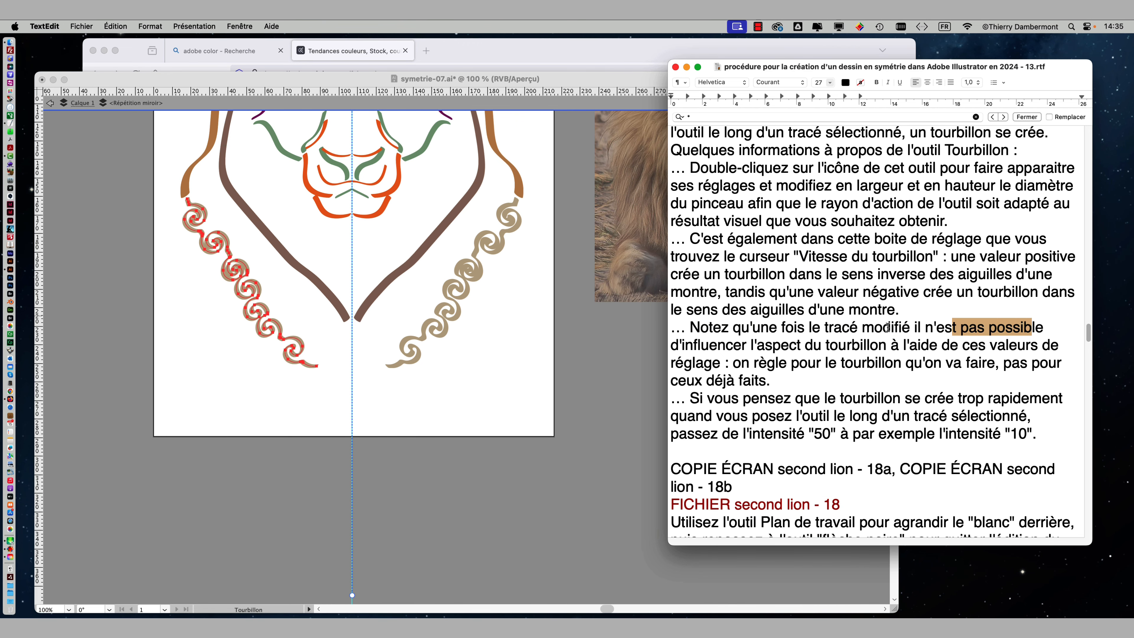
drag(725, 344, 1042, 345)
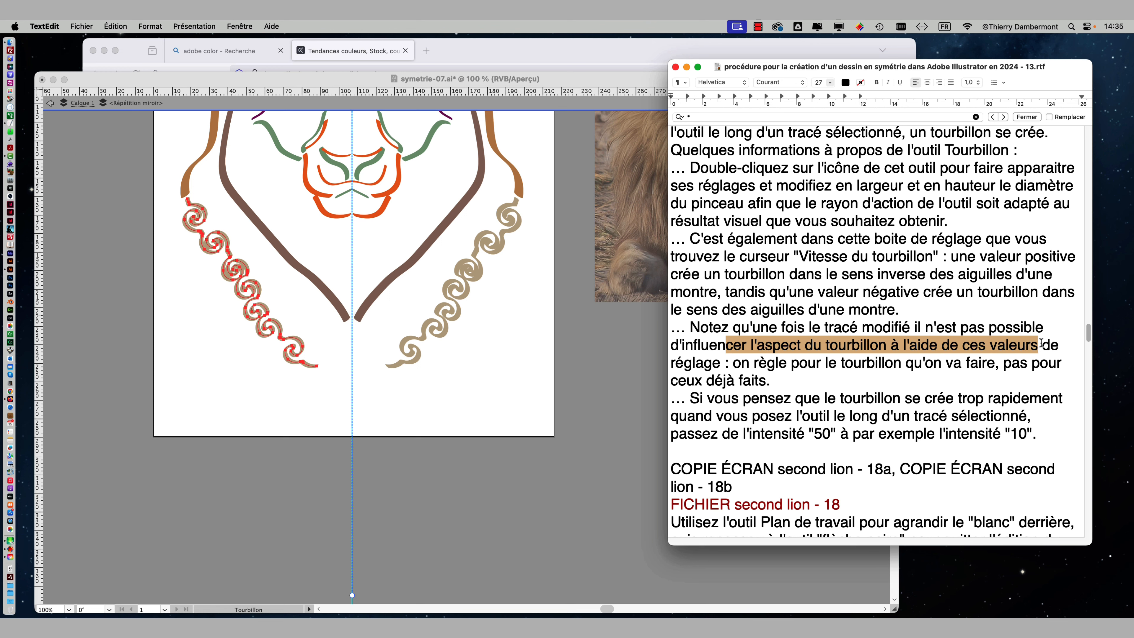
drag(749, 362, 1004, 364)
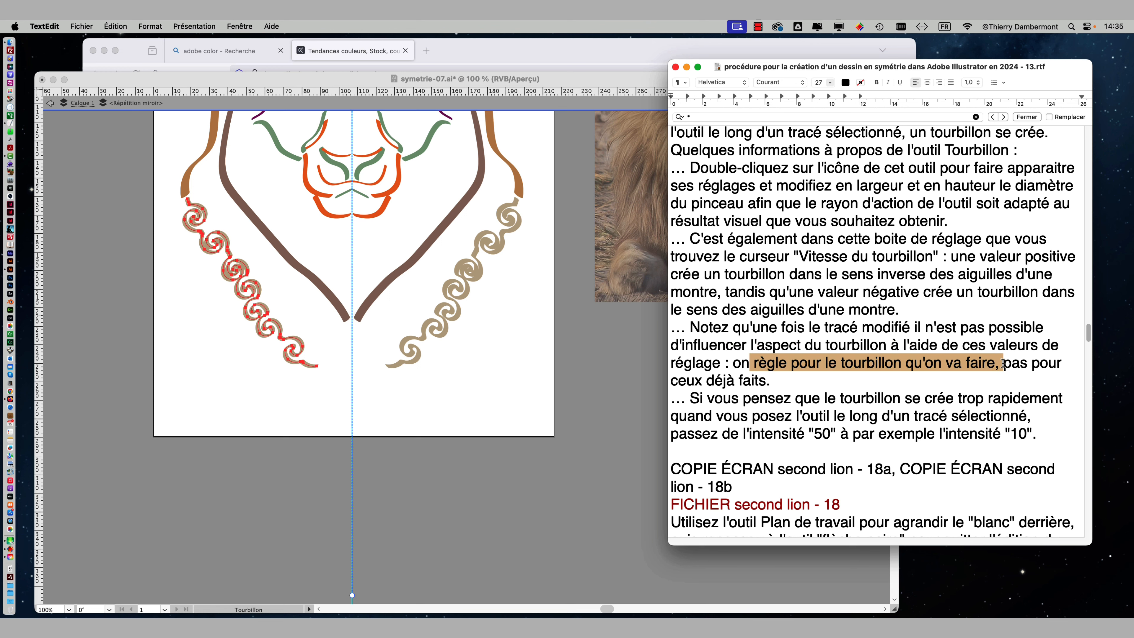
click(1002, 363)
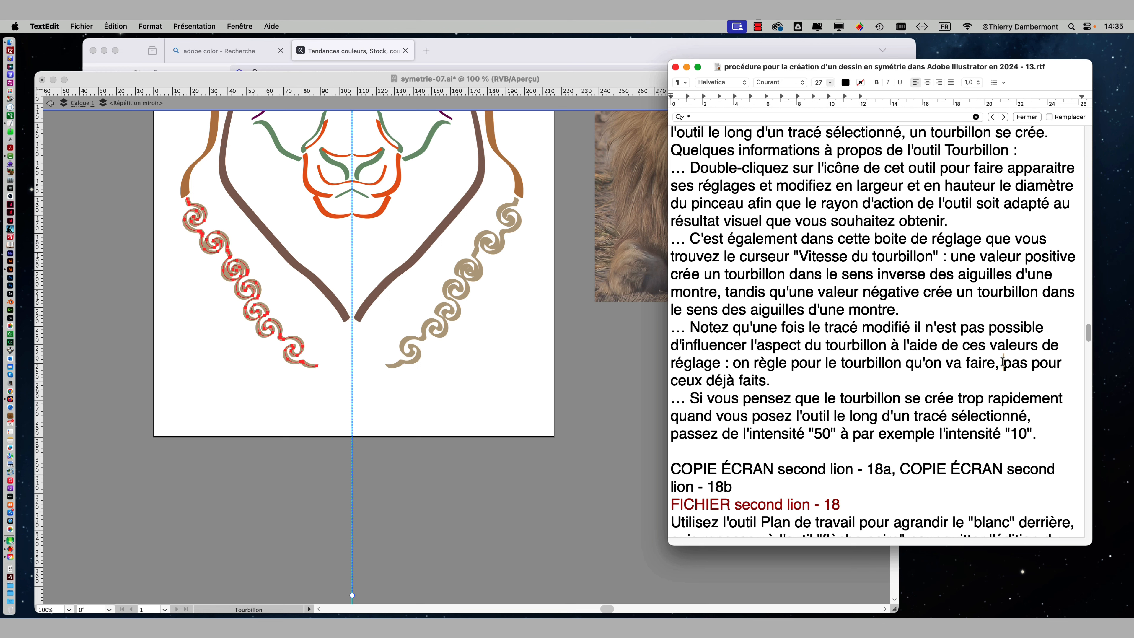
drag(1003, 362, 808, 378)
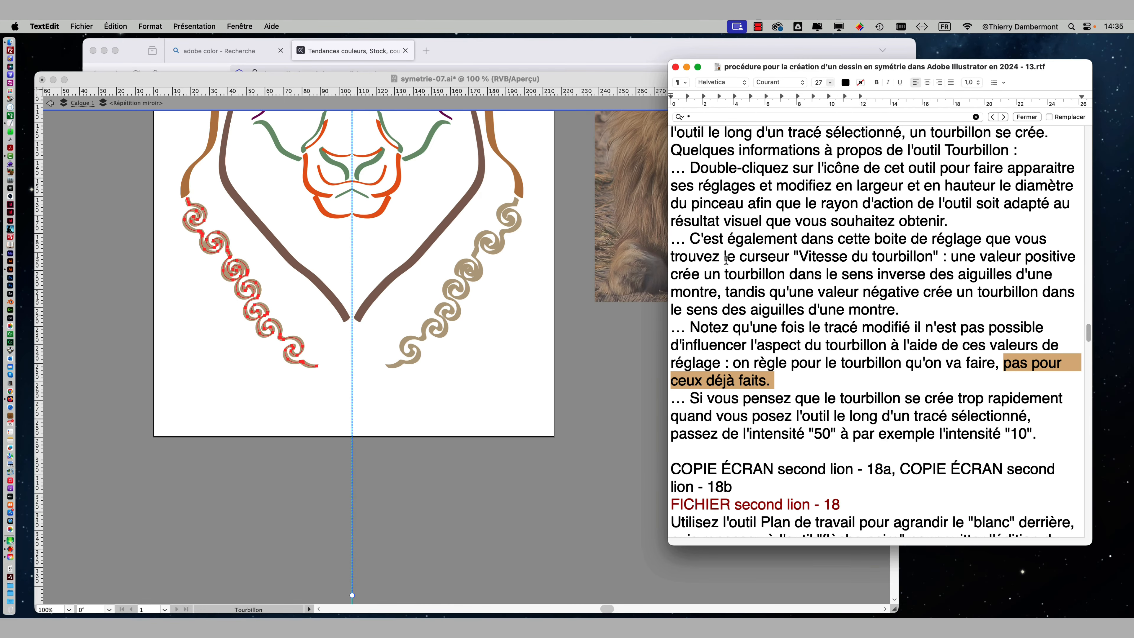
- In TextEdit, highlight the procedure's advice to lower the intensity from "50" to "10" when the tourbillon forms too quickly
scroll(773, 329, down, 4)
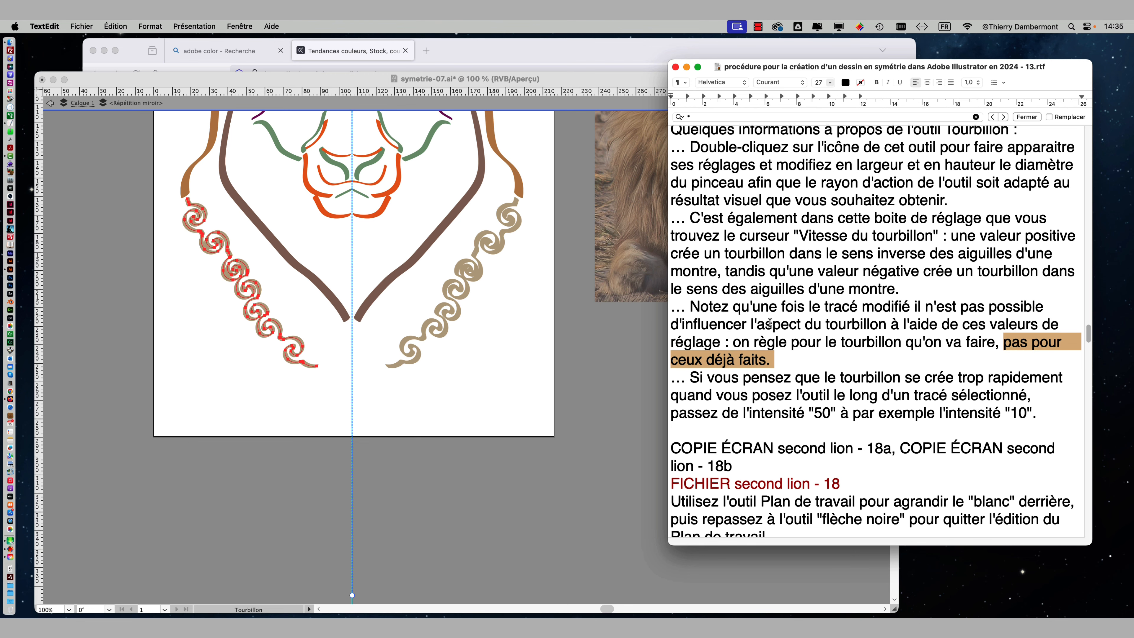
scroll(768, 320, down, 1)
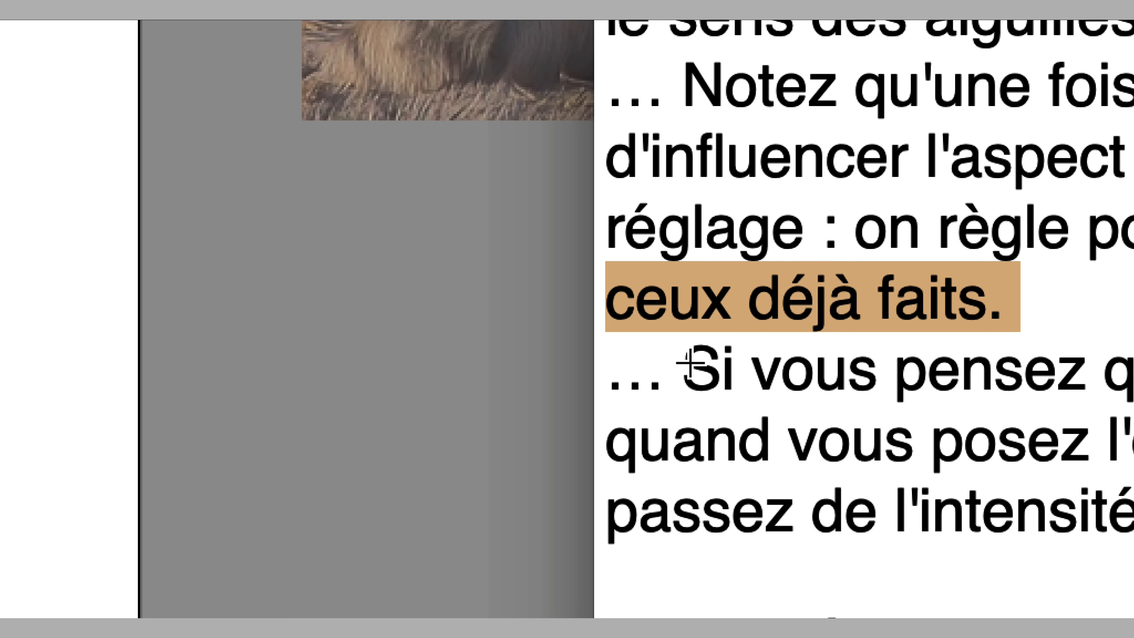
drag(691, 364, 1056, 363)
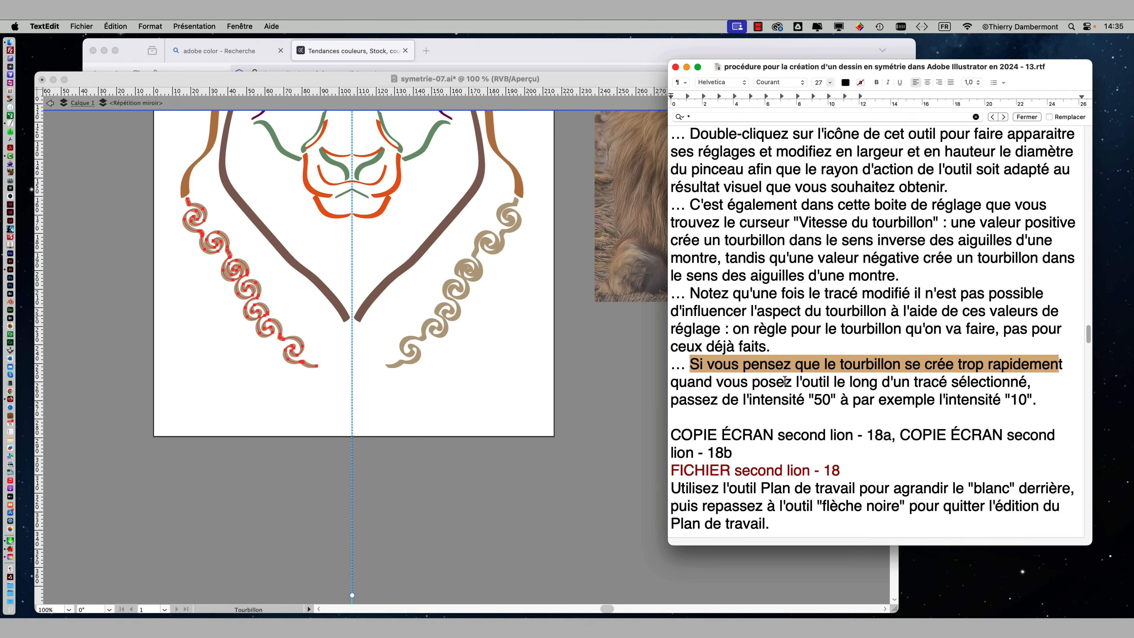
drag(748, 382, 984, 386)
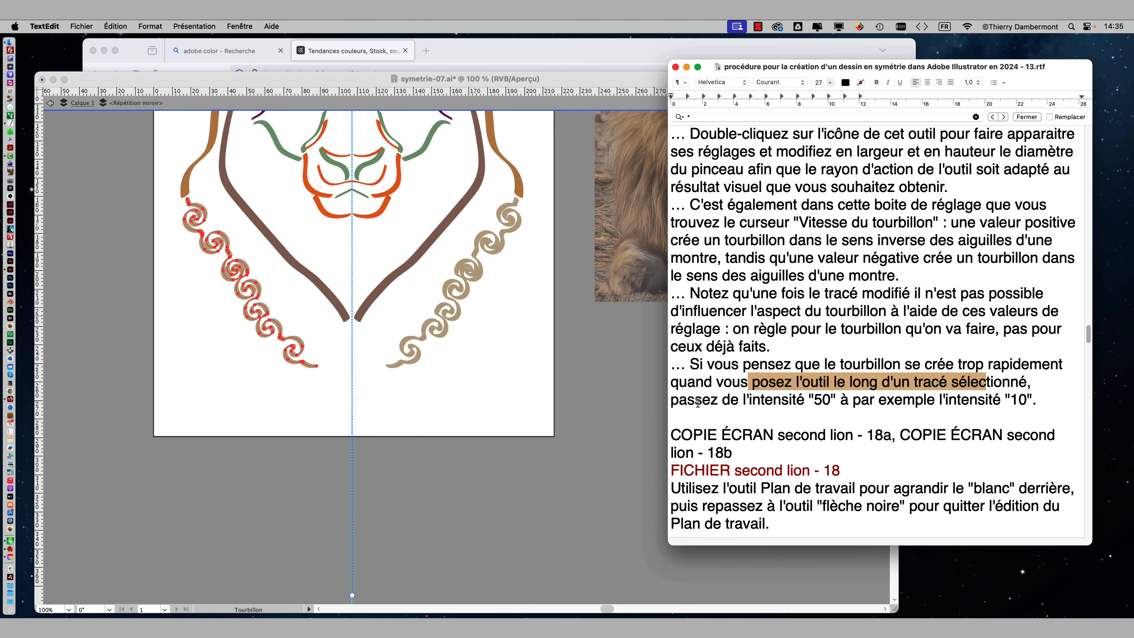
drag(699, 400, 998, 400)
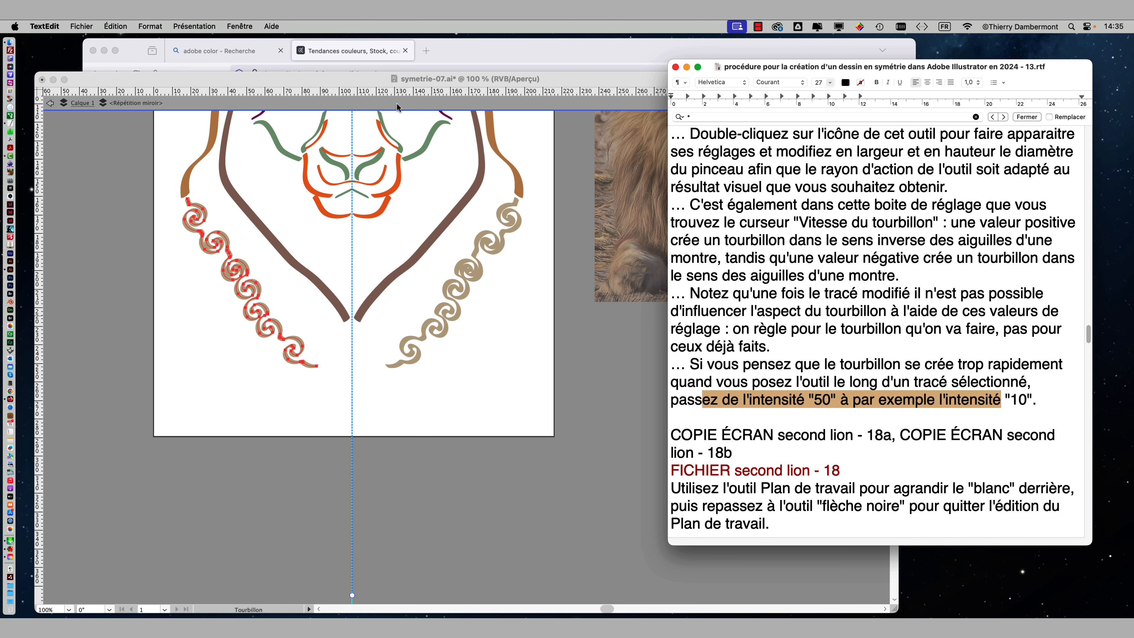
- Back in Illustrator, set the Tourbillon tool's "Intensité" option to 10%
click(369, 80)
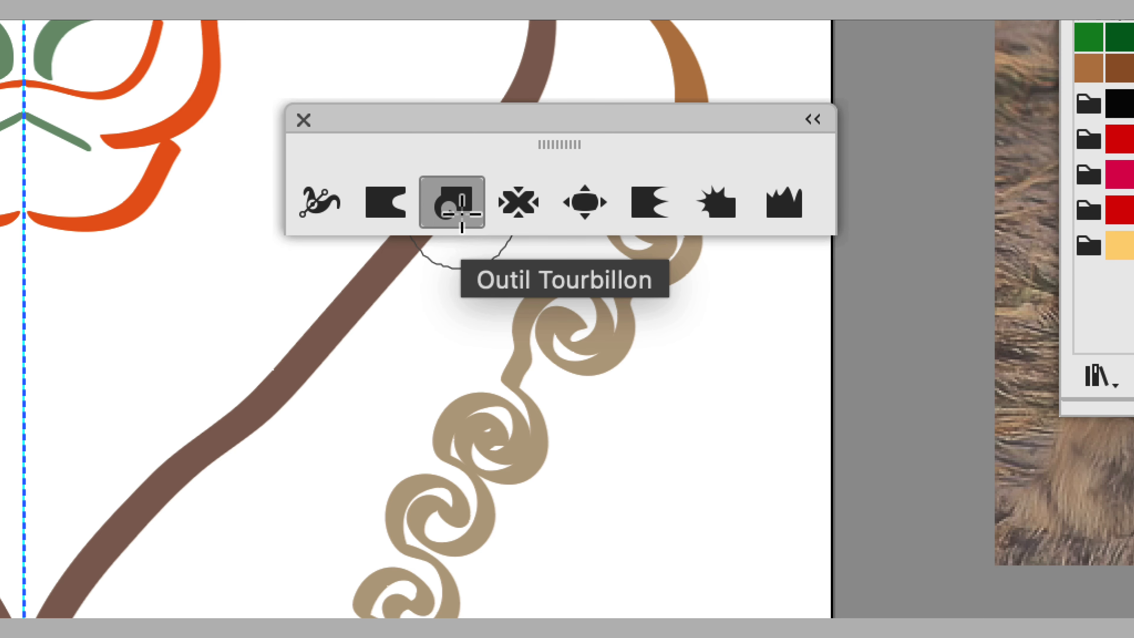
double_click(462, 215)
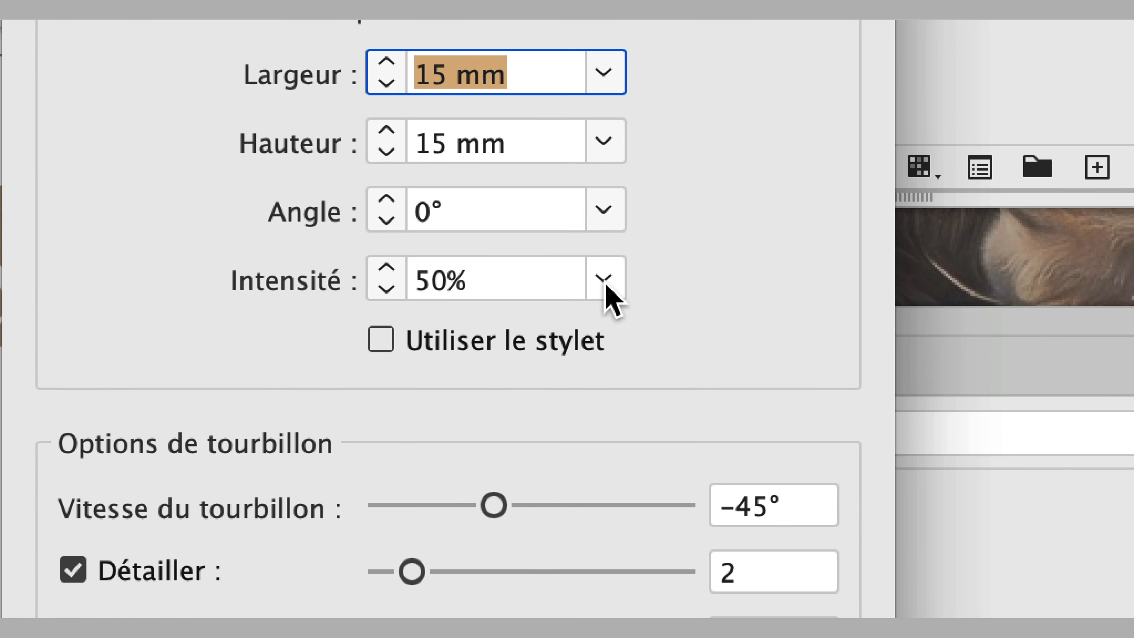
click(605, 279)
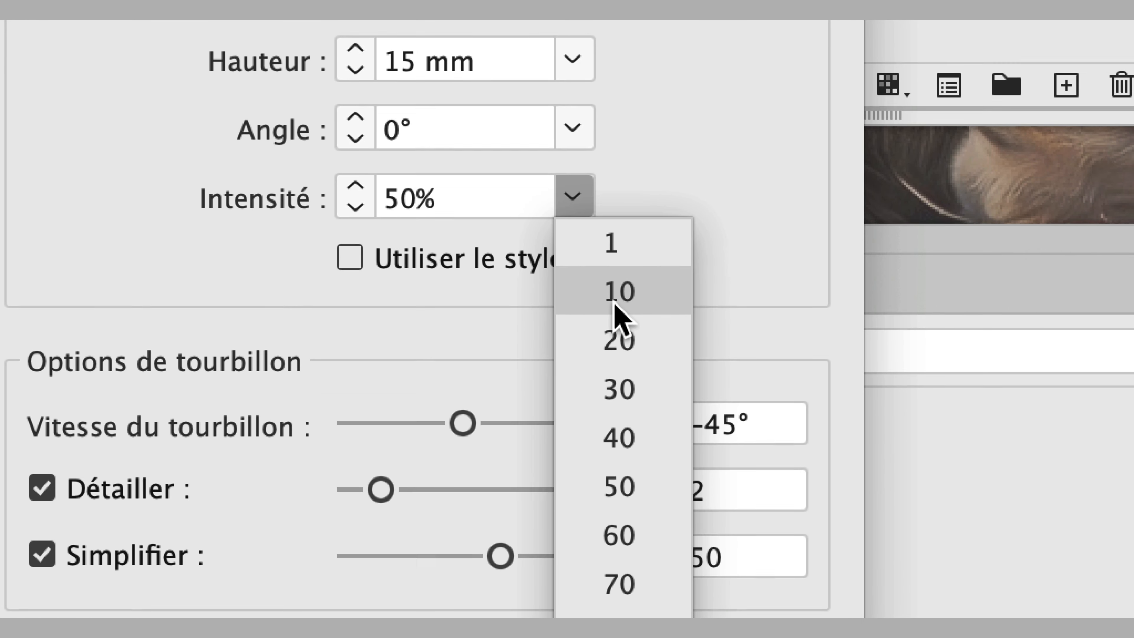
click(643, 375)
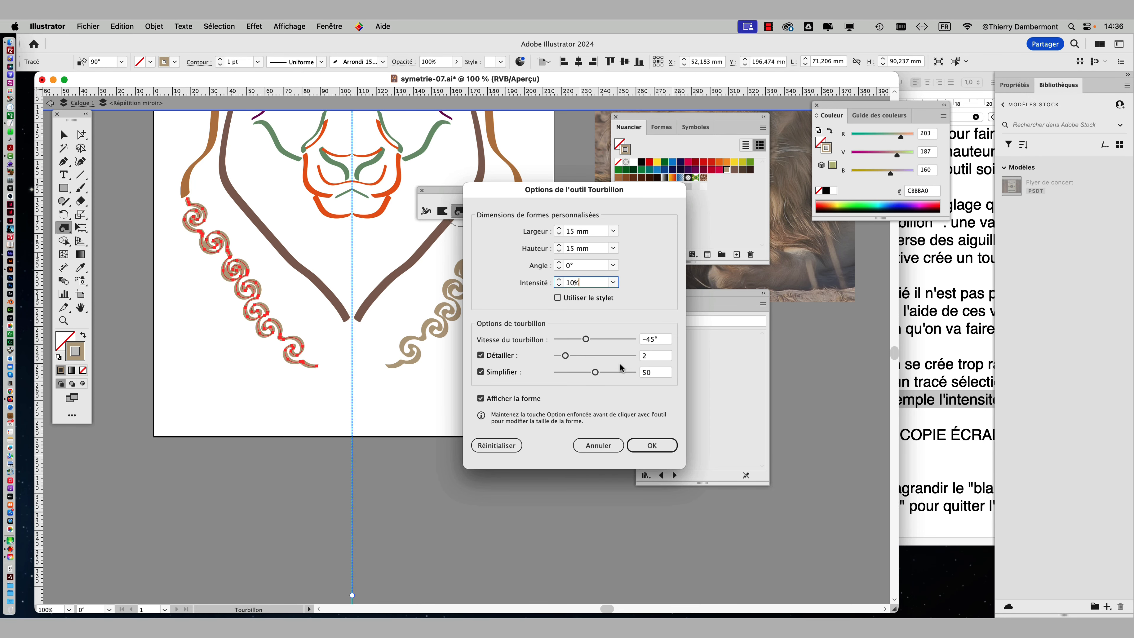
click(652, 445)
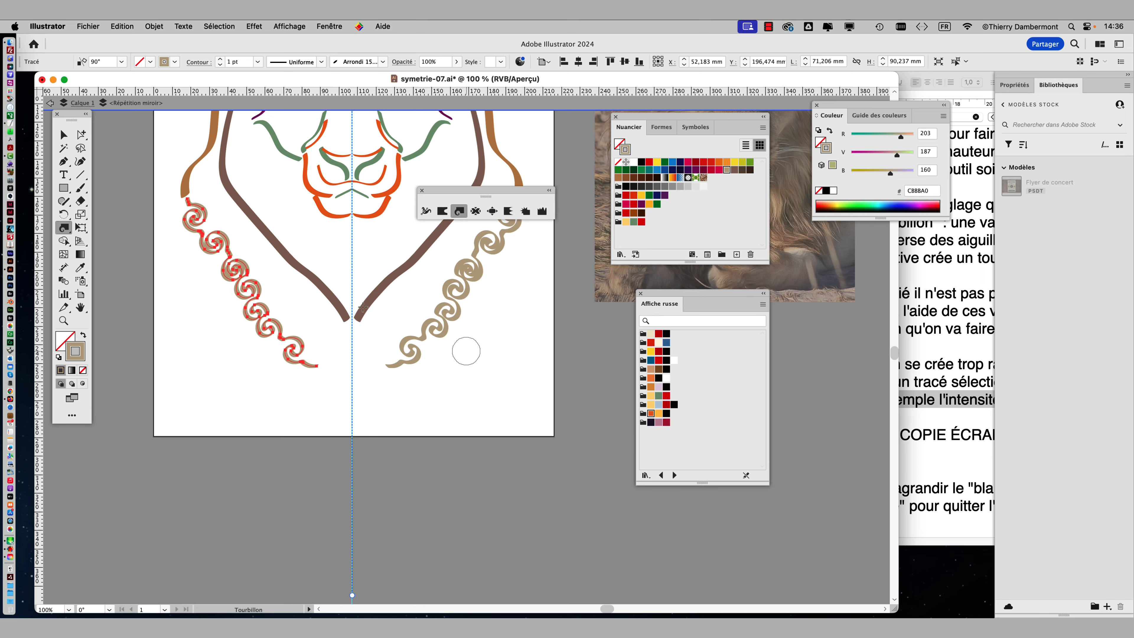
- Select the light brown mane stroke and form Tourbillon spirals in its upper and lower parts
scroll(286, 277, up, 3)
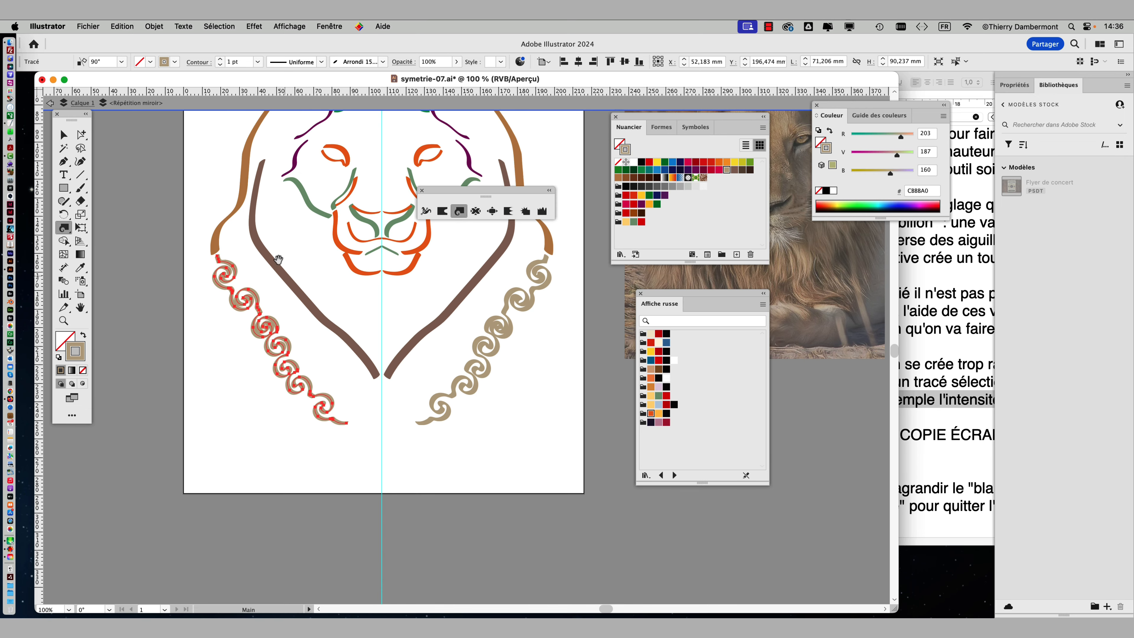
scroll(268, 277, up, 5)
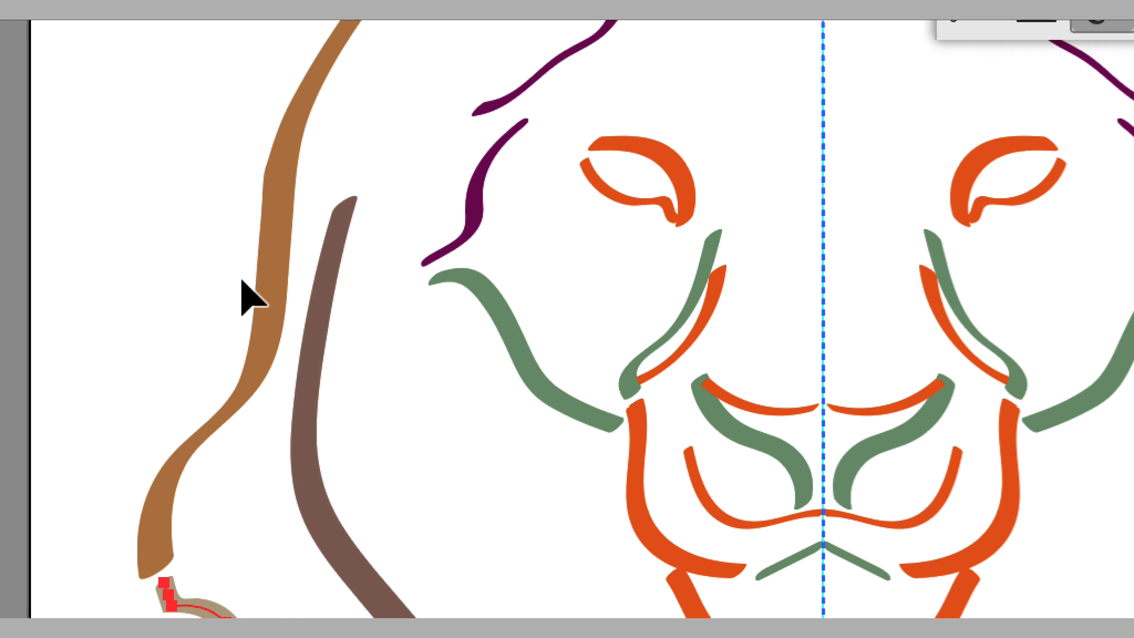
click(248, 279)
key(w)
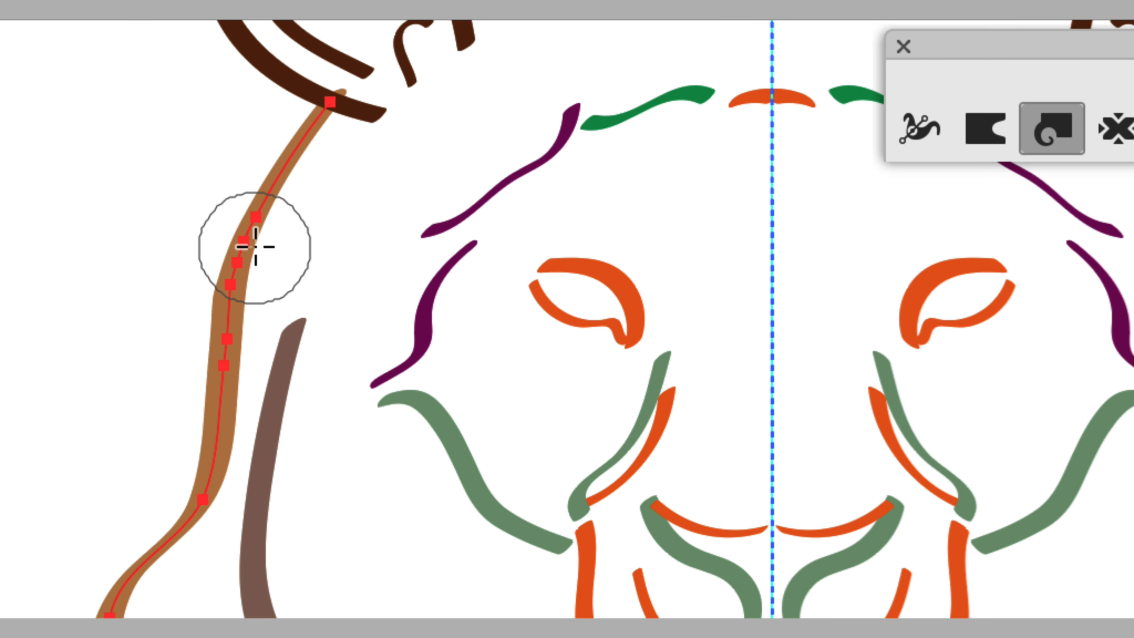
drag(253, 231, 256, 245)
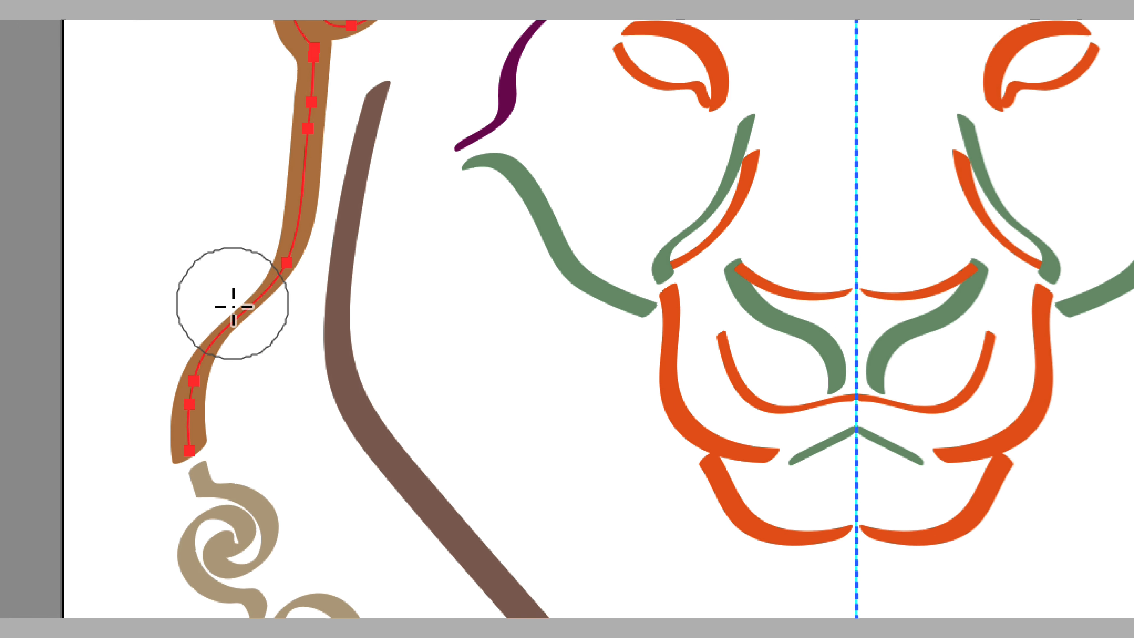
drag(150, 565, 154, 567)
drag(235, 308, 230, 309)
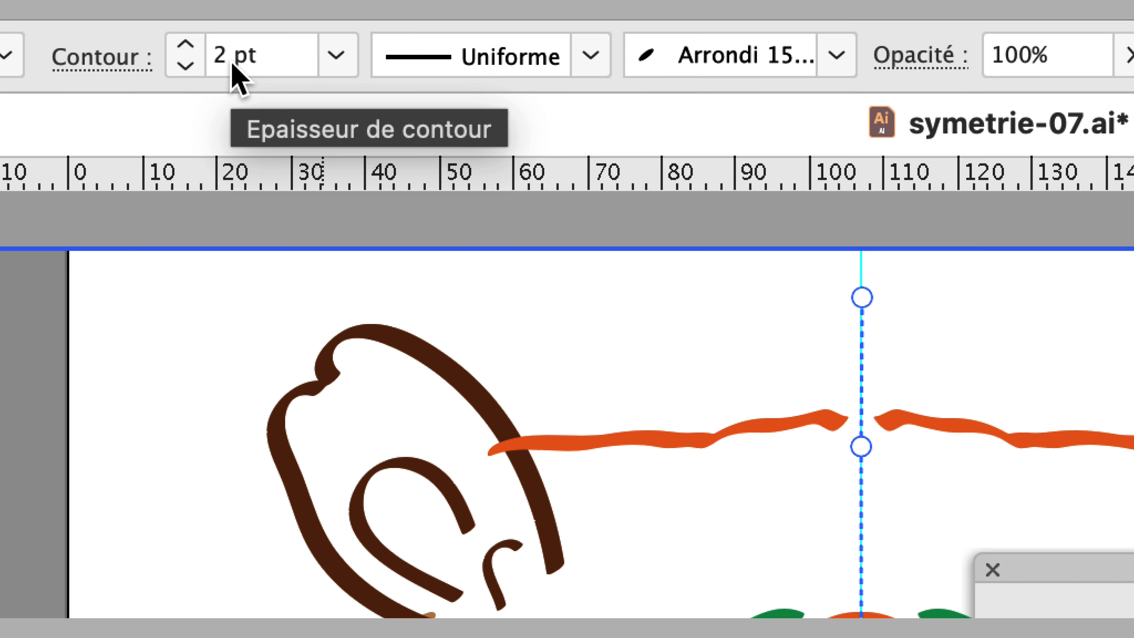
- Set the stroke weight of the light brown mane stroke and the beige spiral stroke to 0,75 pt, and deselect them
click(336, 55)
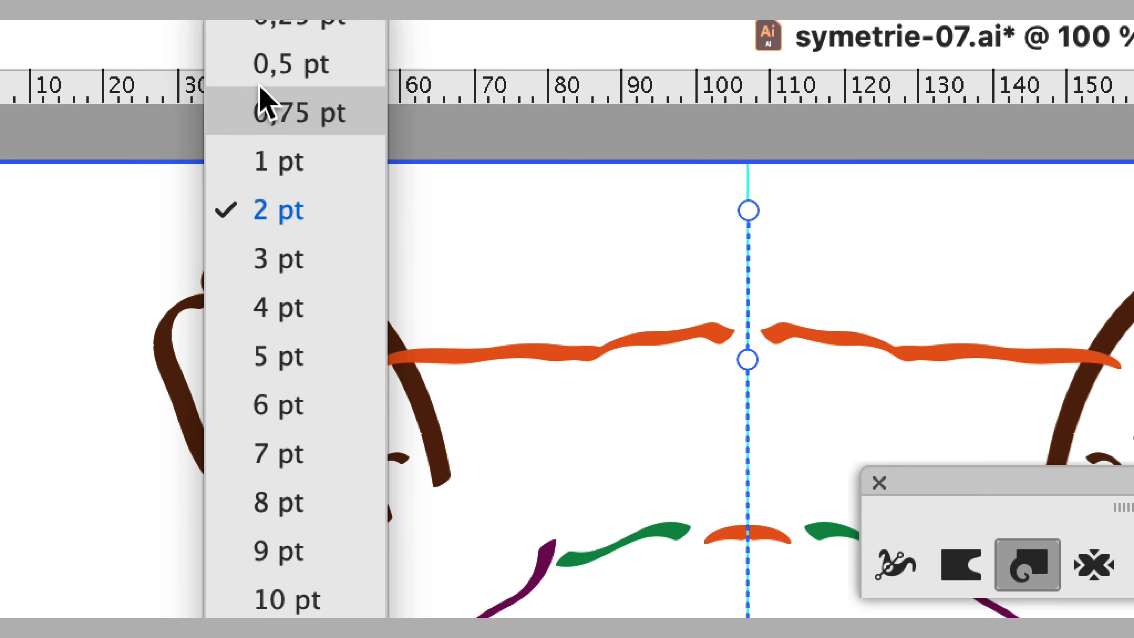
click(264, 107)
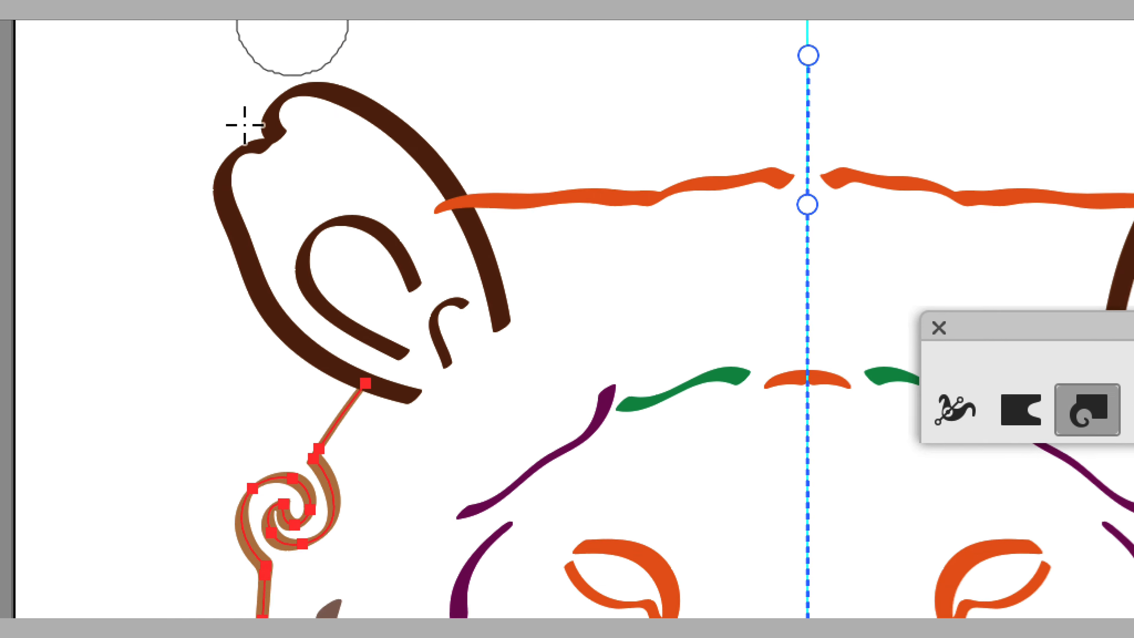
key(v)
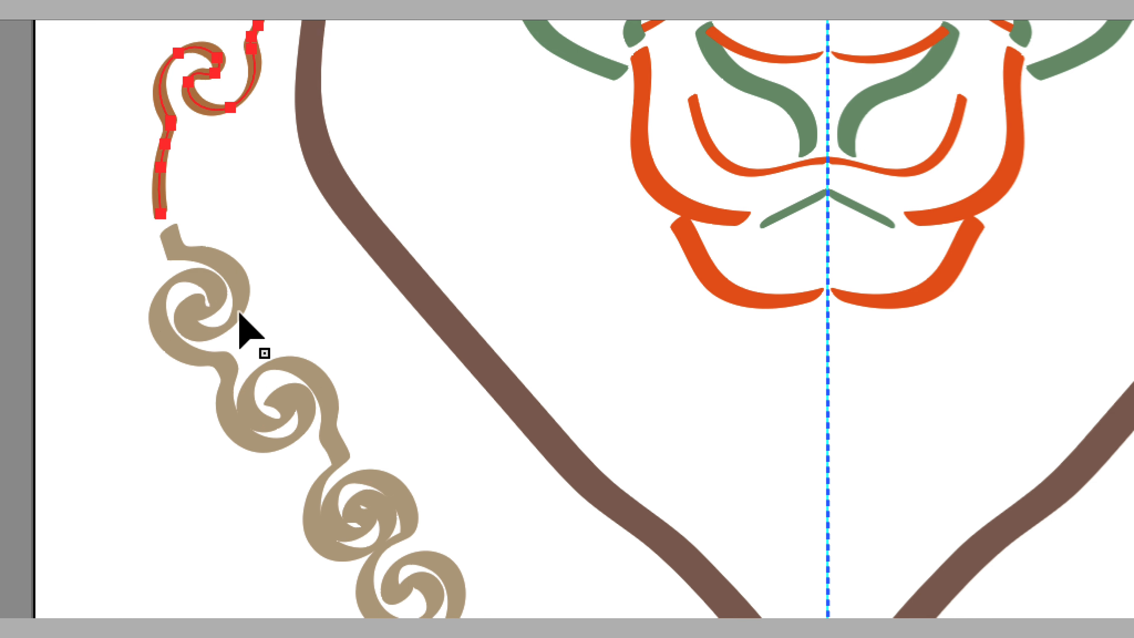
click(240, 314)
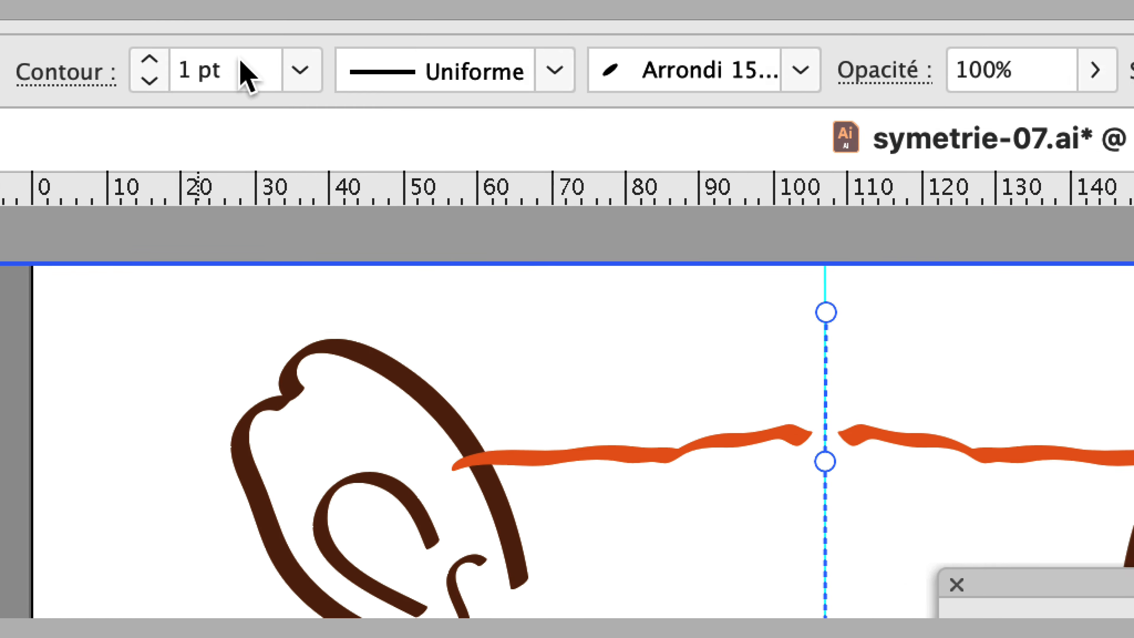
click(299, 71)
click(313, 166)
key(shift+b)
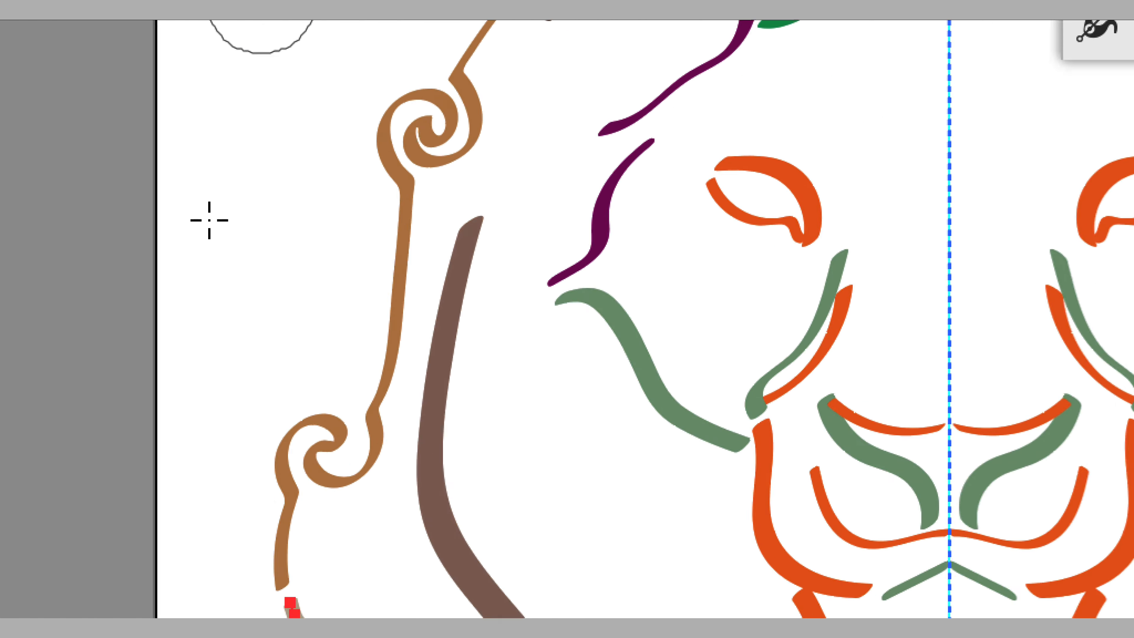
key(v)
click(214, 330)
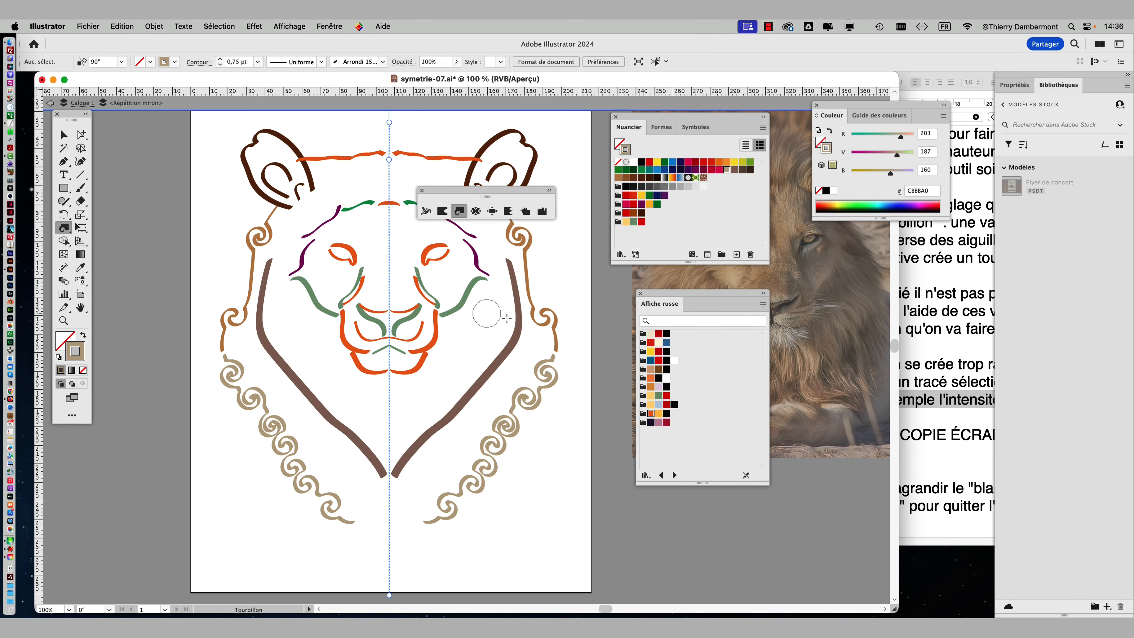
- In TextEdit, highlight the procedure's instructions on enlarging the "blanc" with the Plan de travail tool and returning to the "flèche noire"
click(906, 388)
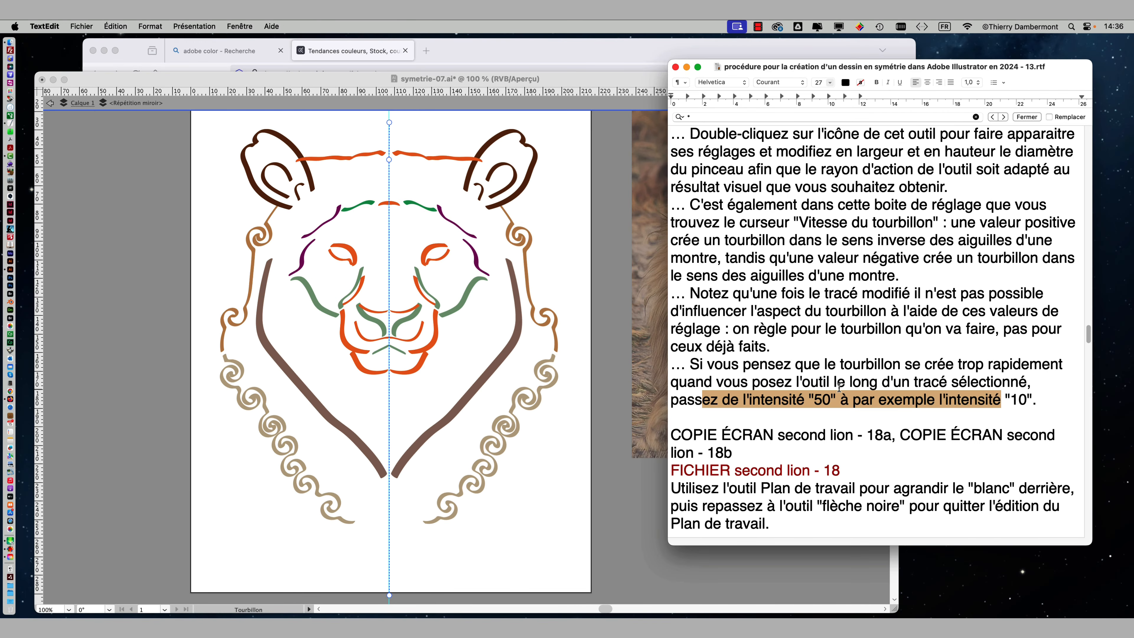
scroll(914, 390, down, 5)
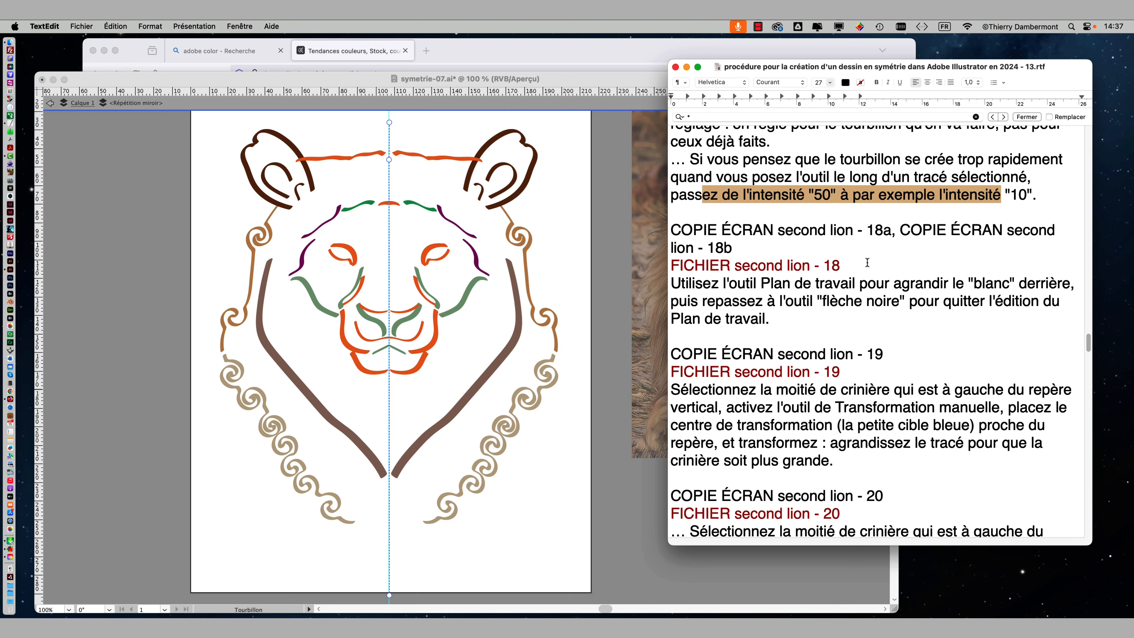
drag(679, 283, 1043, 290)
click(792, 290)
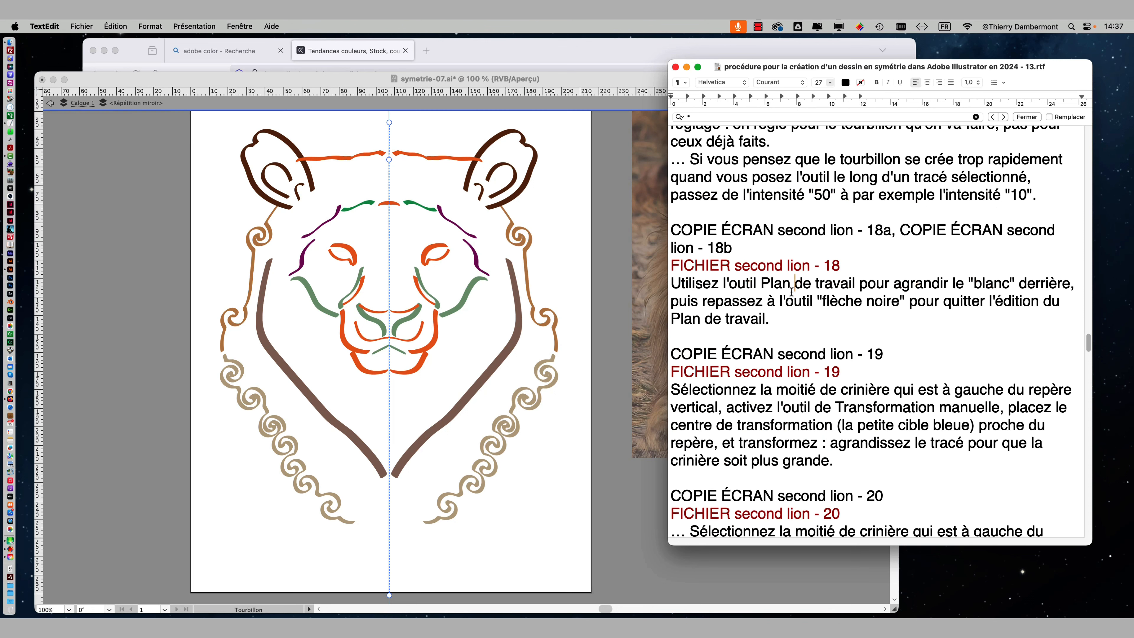
drag(950, 282, 1027, 286)
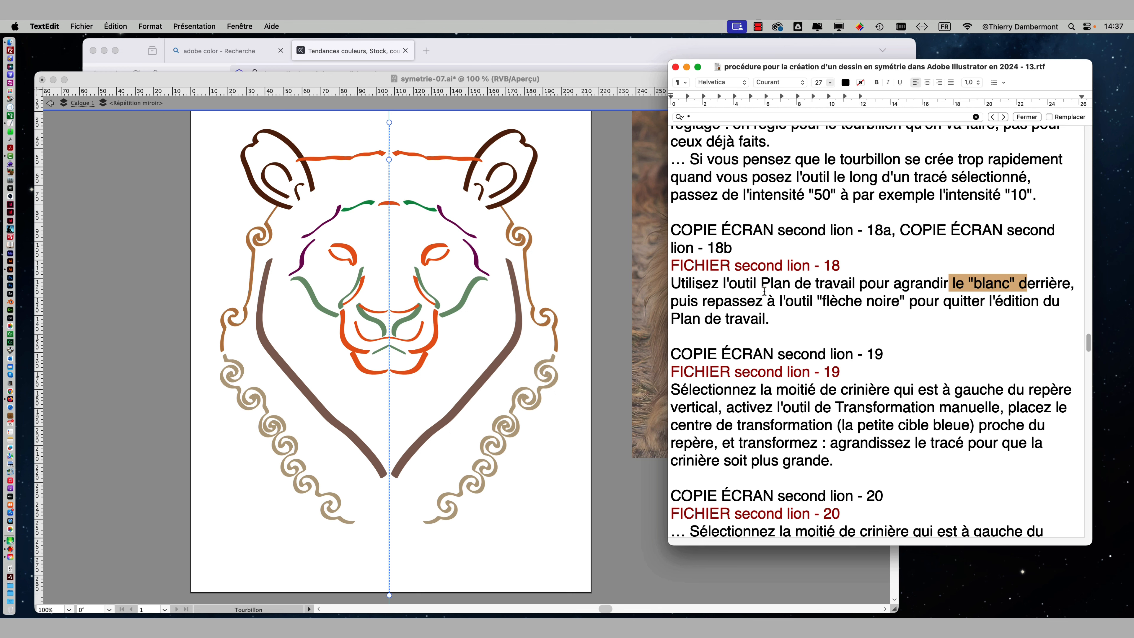
drag(686, 300, 1039, 310)
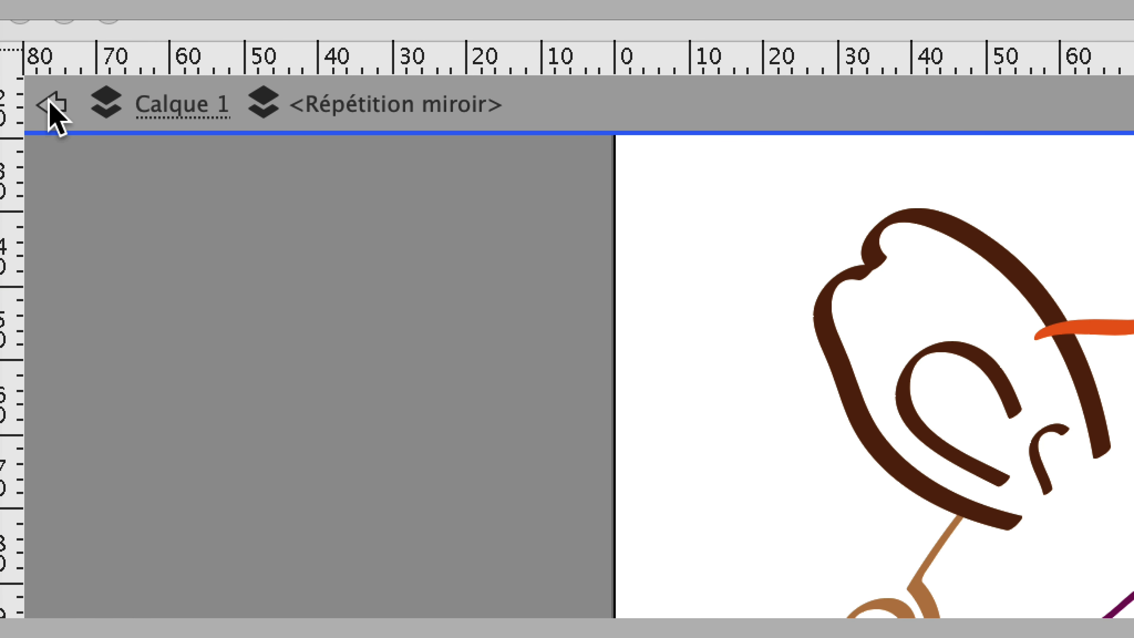
- Back in Illustrator, leave the mirror repeat's isolation mode completely
click(50, 106)
click(50, 106)
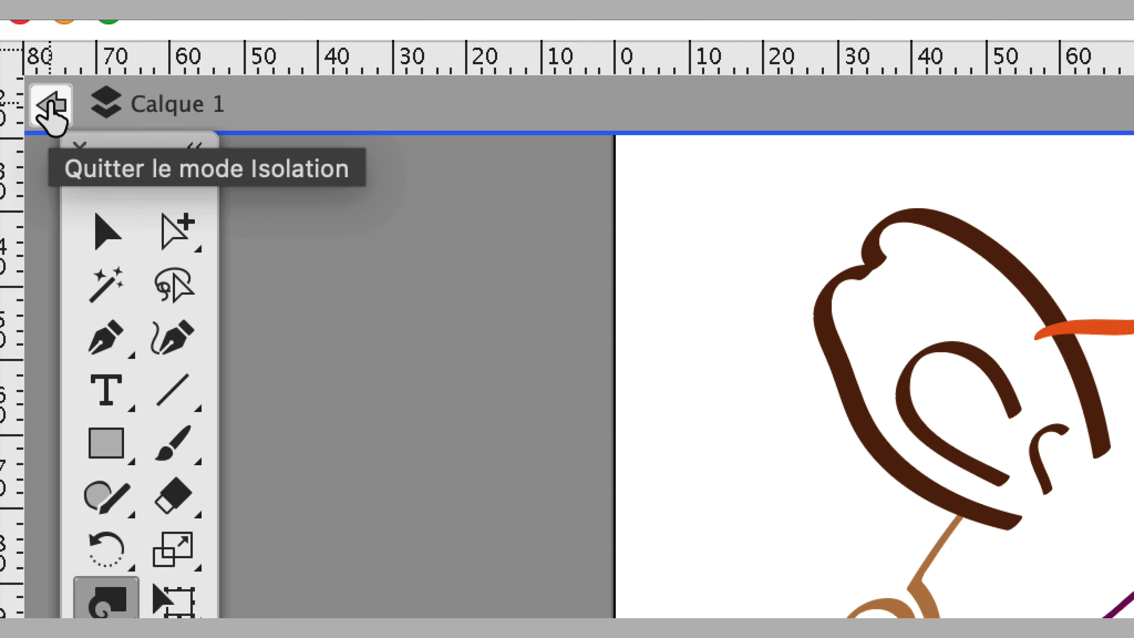
click(51, 108)
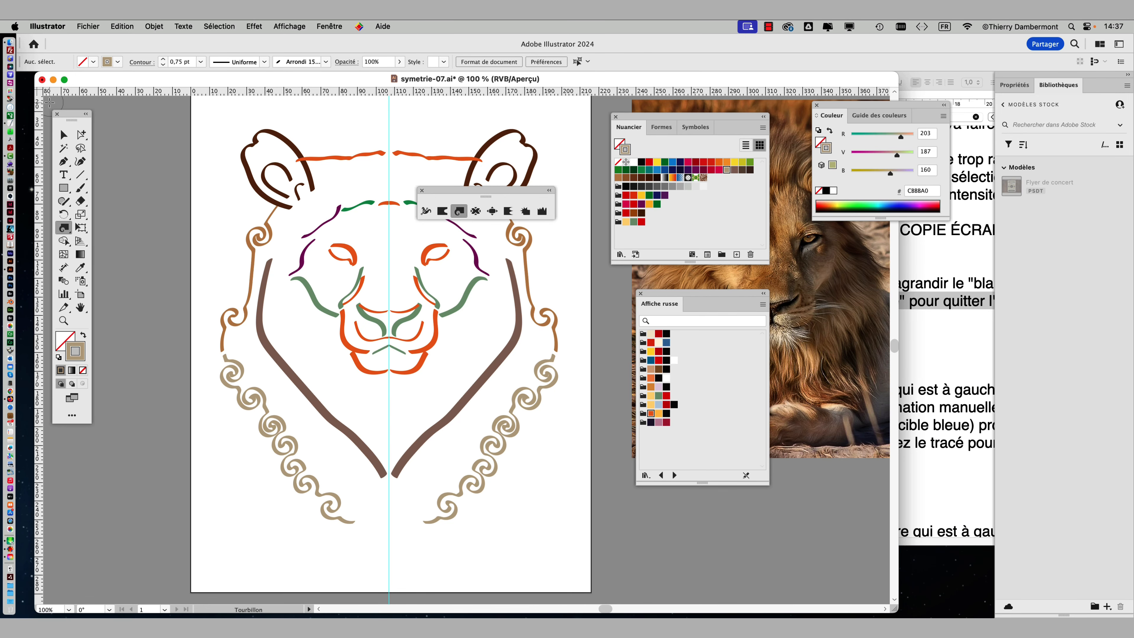
- Move the floating distortion tools clear of the drawing, enlarge the artboard on all sides around the lion, and leave artboard editing
drag(391, 250, 314, 260)
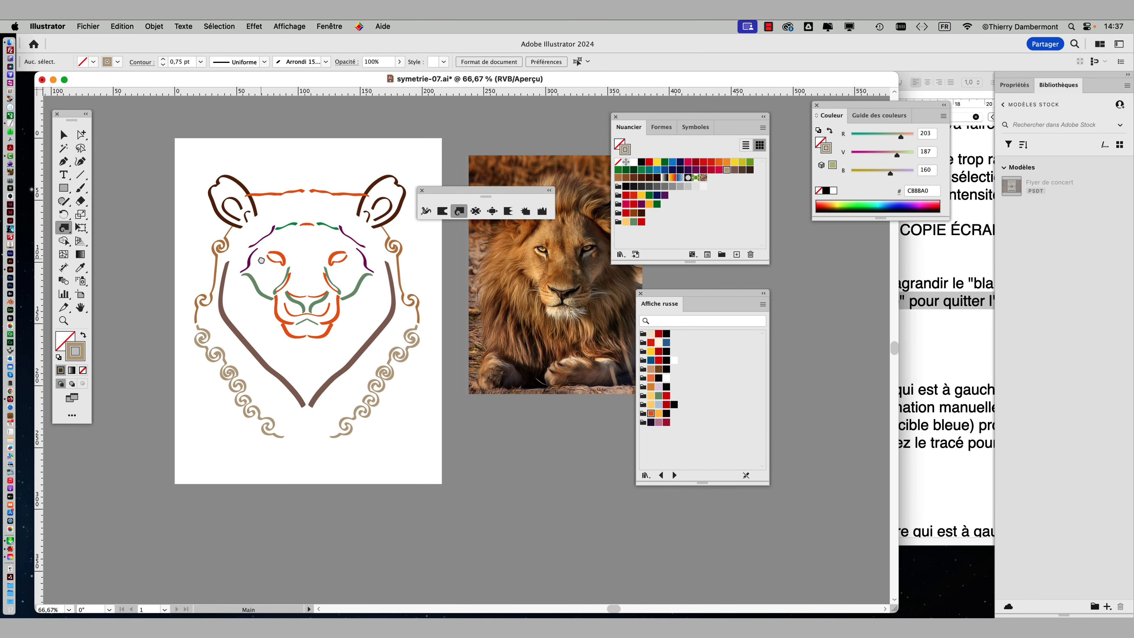
scroll(314, 261, down, 1)
drag(451, 196, 547, 515)
click(81, 294)
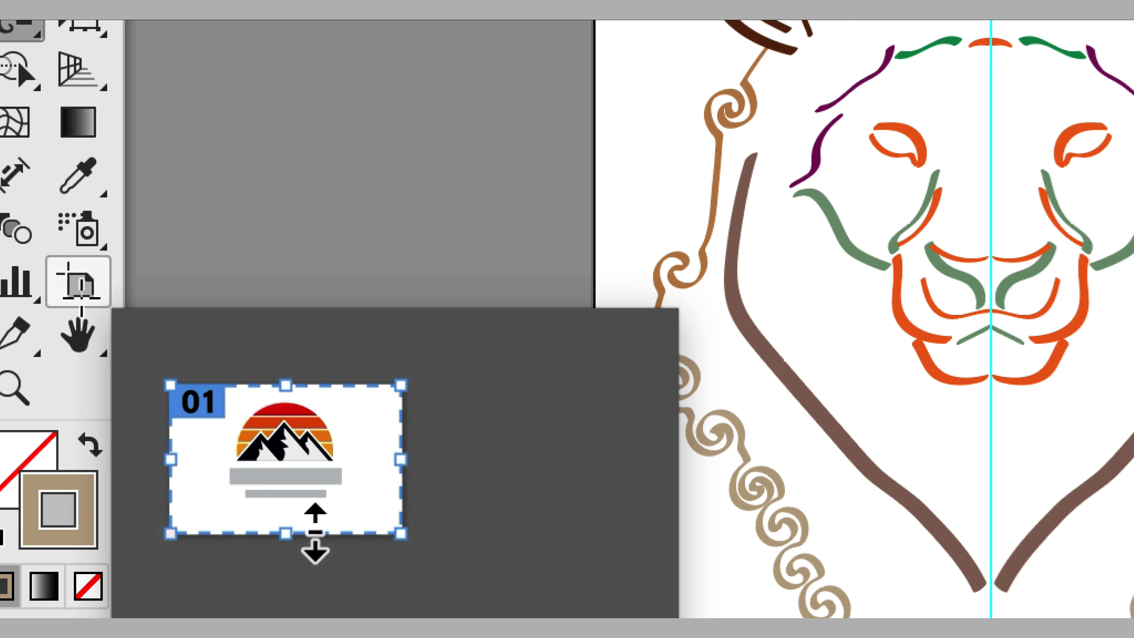
click(81, 298)
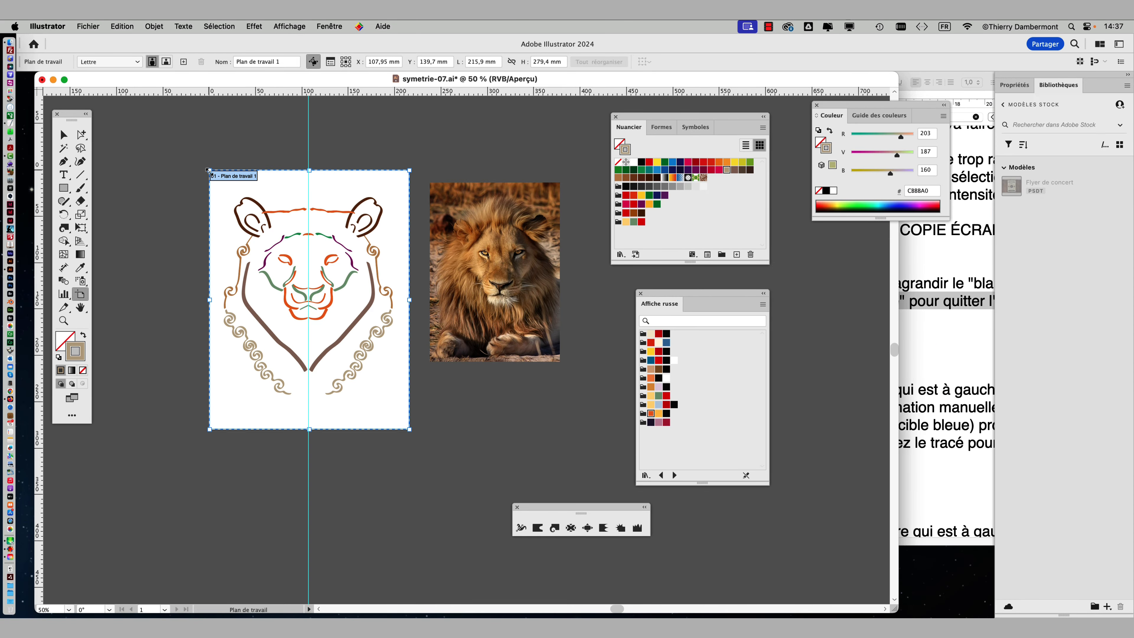
drag(208, 170, 141, 154)
key(Escape)
- Reposition the lion photo just outside the enlarged artboard's right edge and move the Nuancier panel out of its way
key(super+minus)
drag(442, 268, 589, 182)
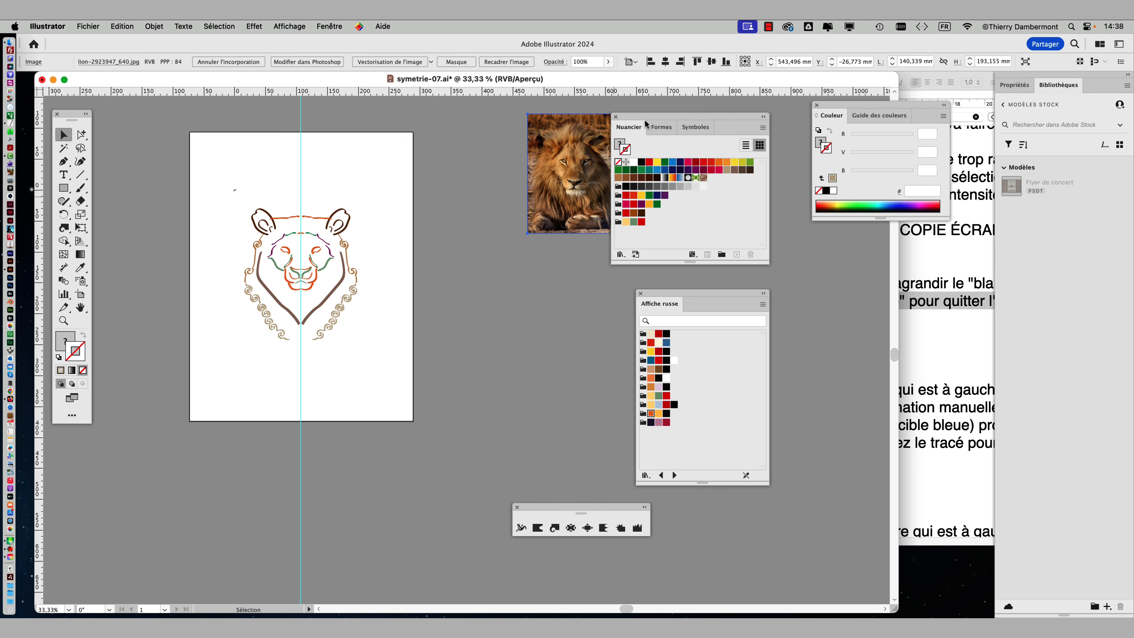
drag(646, 118, 723, 118)
drag(586, 152, 571, 160)
click(488, 264)
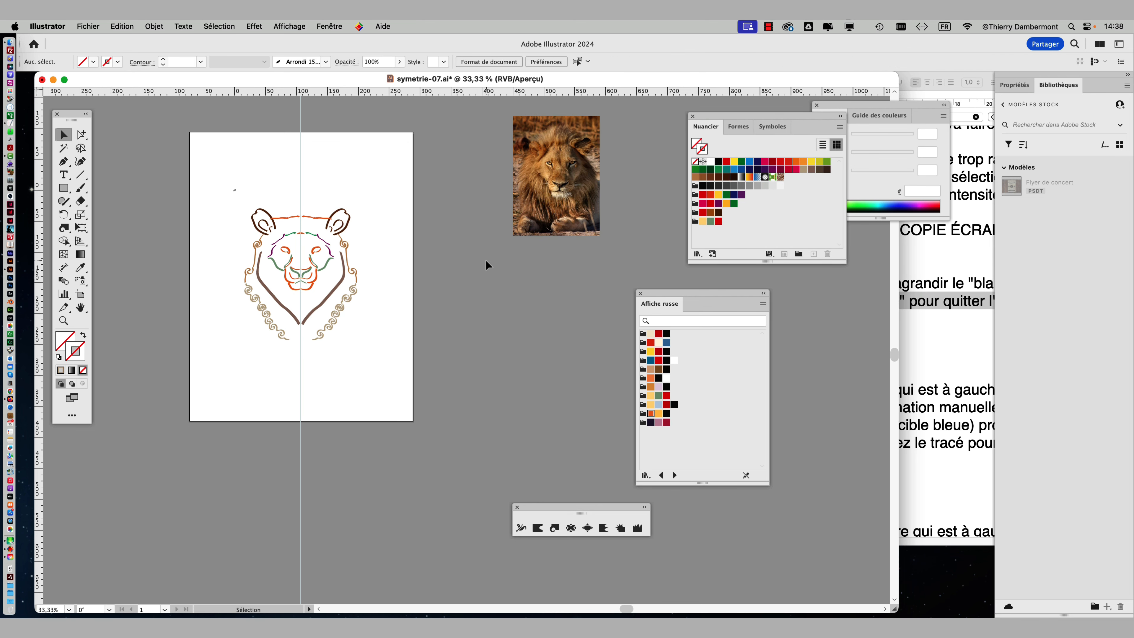
scroll(311, 277, up, 1)
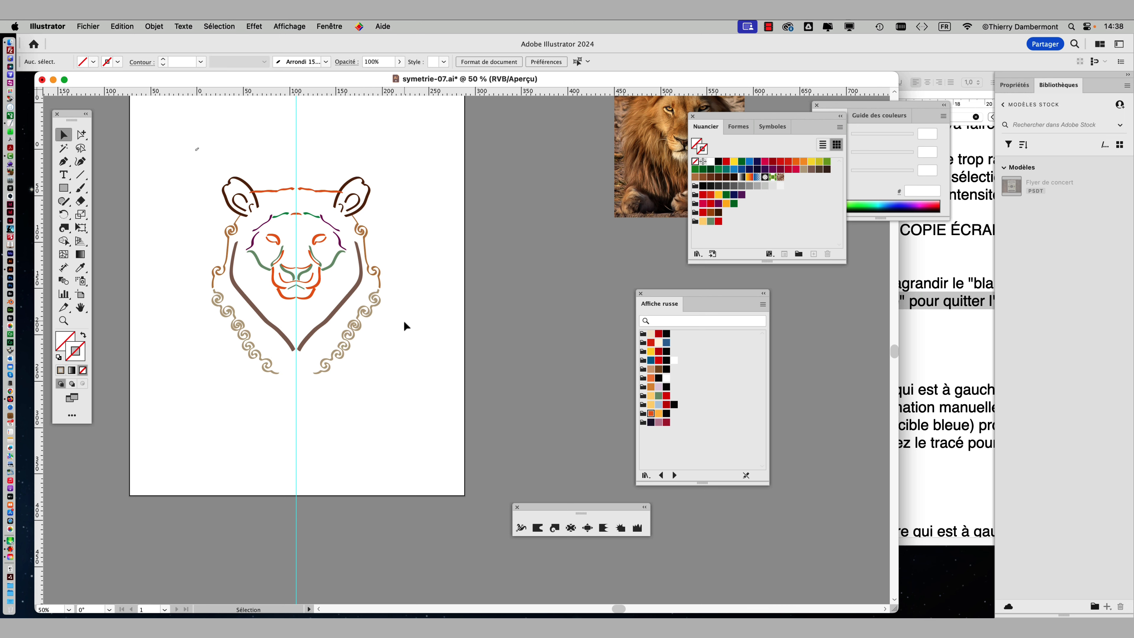
drag(626, 129, 494, 239)
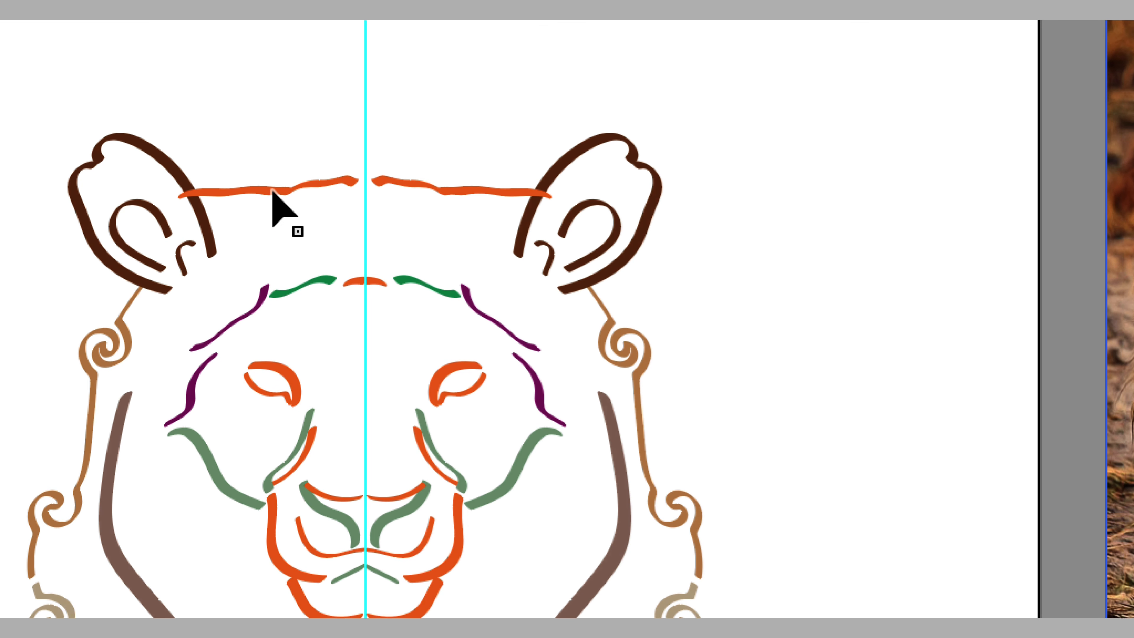
click(272, 190)
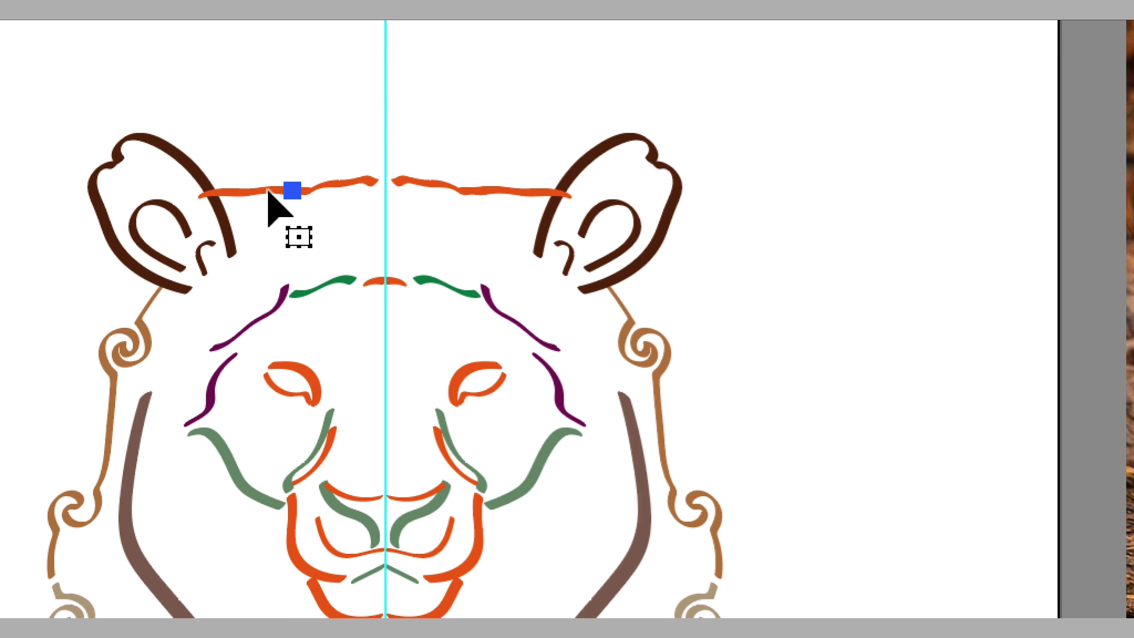
key(super+shift+a)
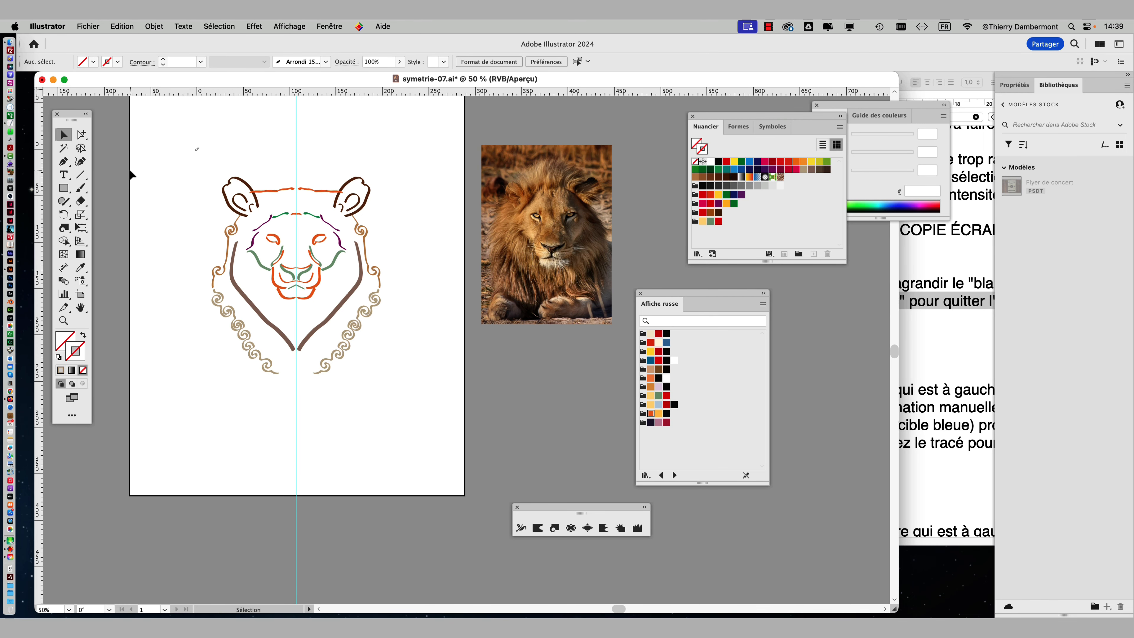
right_click(260, 193)
click(239, 203)
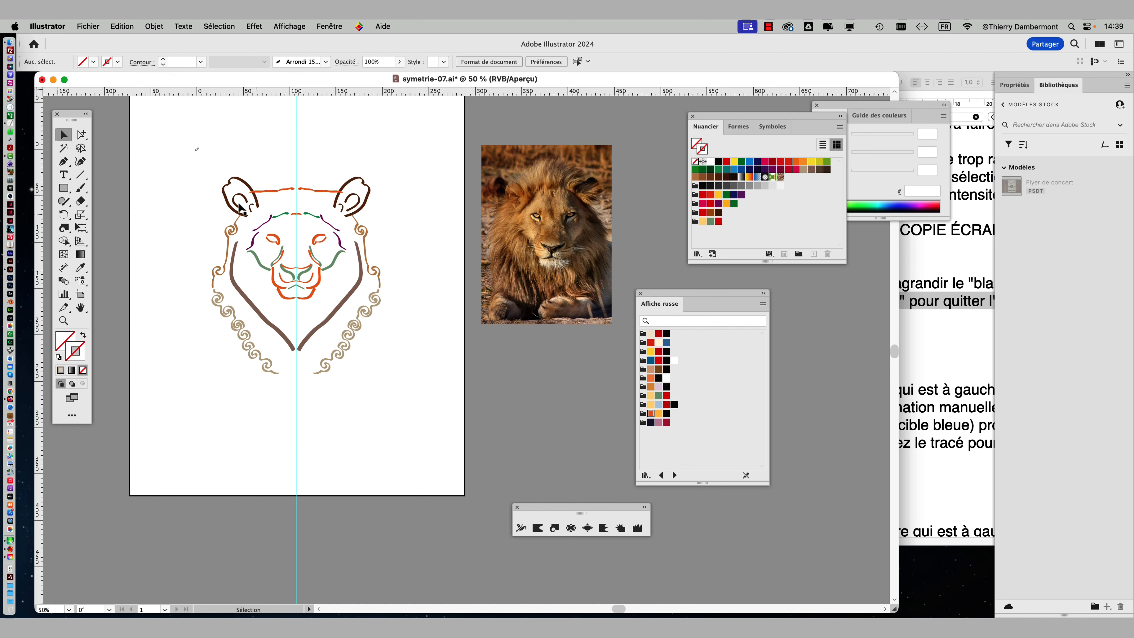
right_click(264, 194)
click(225, 220)
right_click(245, 184)
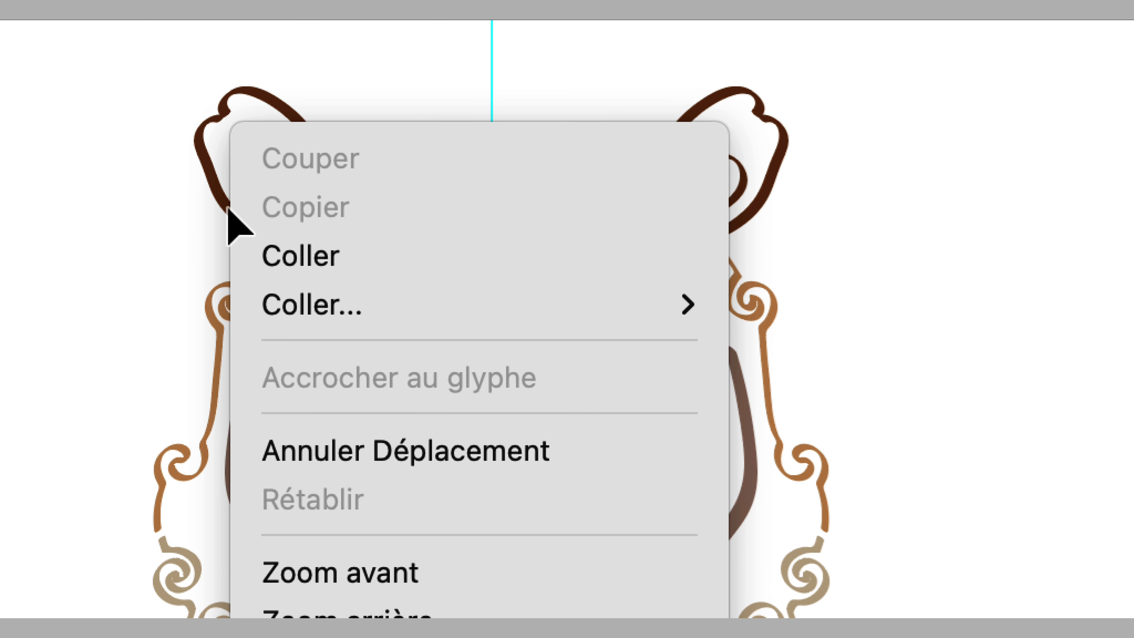
- Switch to outline display, isolate the lion's mirror repeat from its forehead line, and return to the coloured preview
click(227, 209)
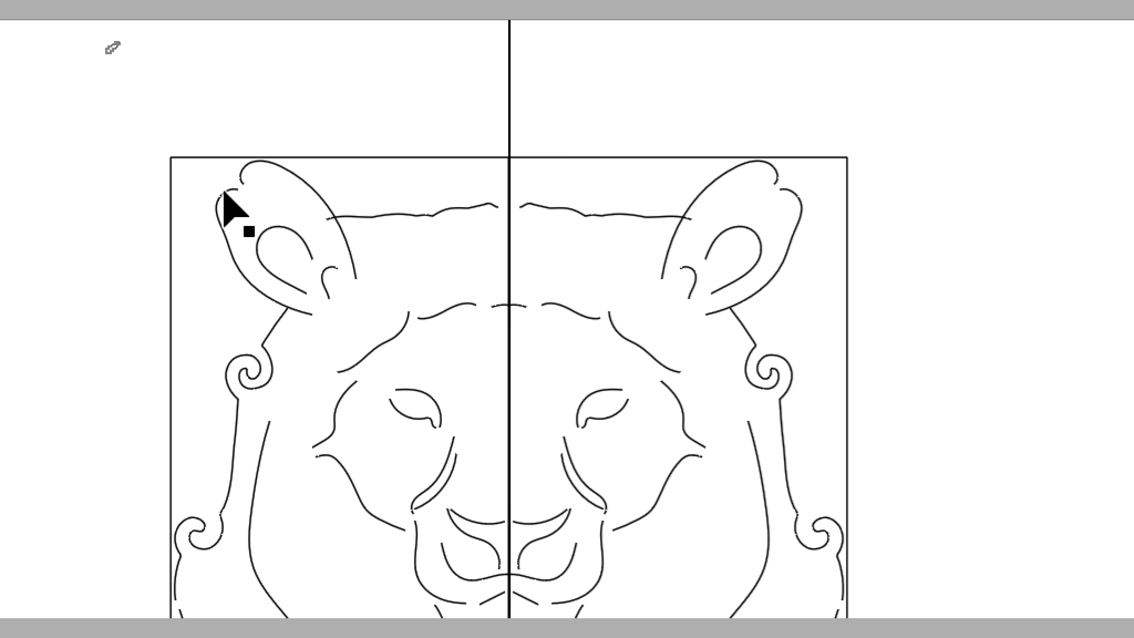
right_click(224, 193)
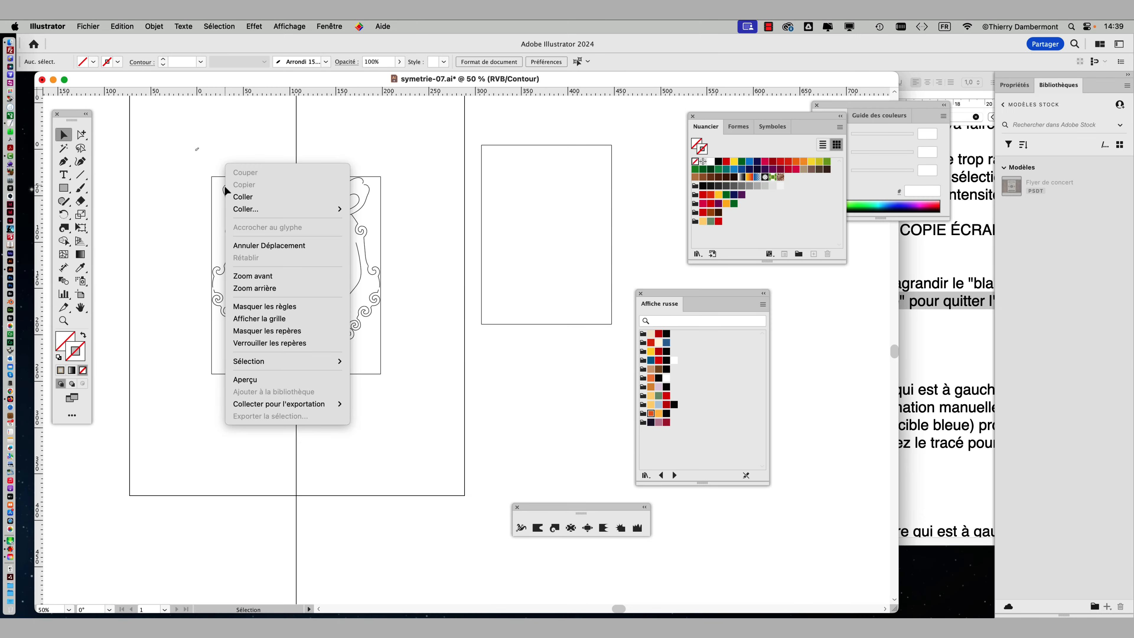
key(Escape)
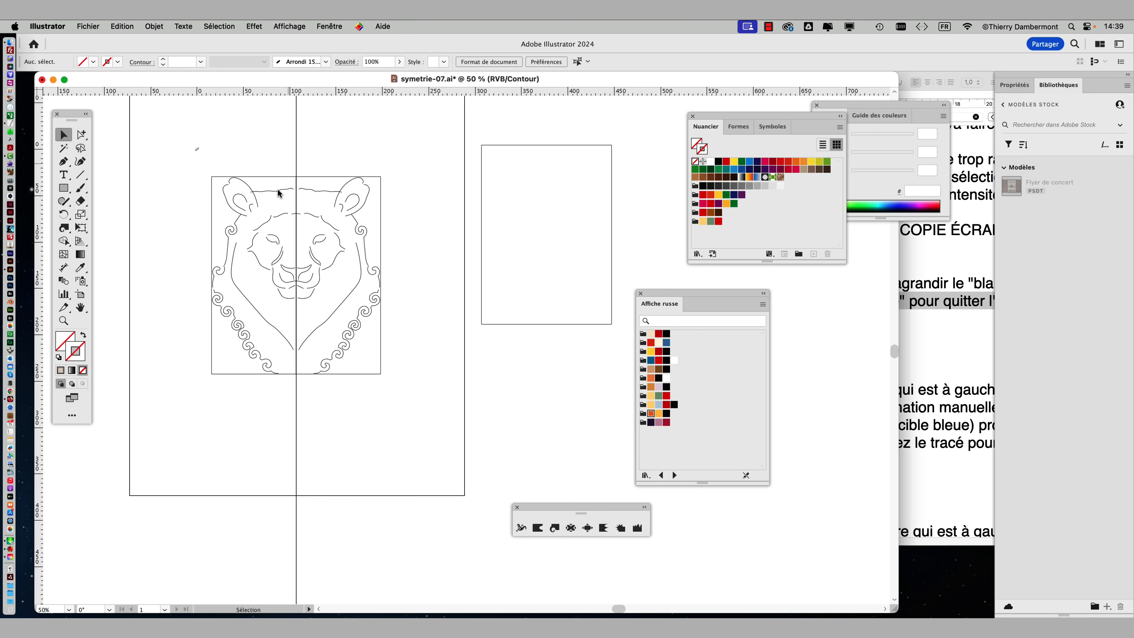
click(279, 192)
right_click(279, 190)
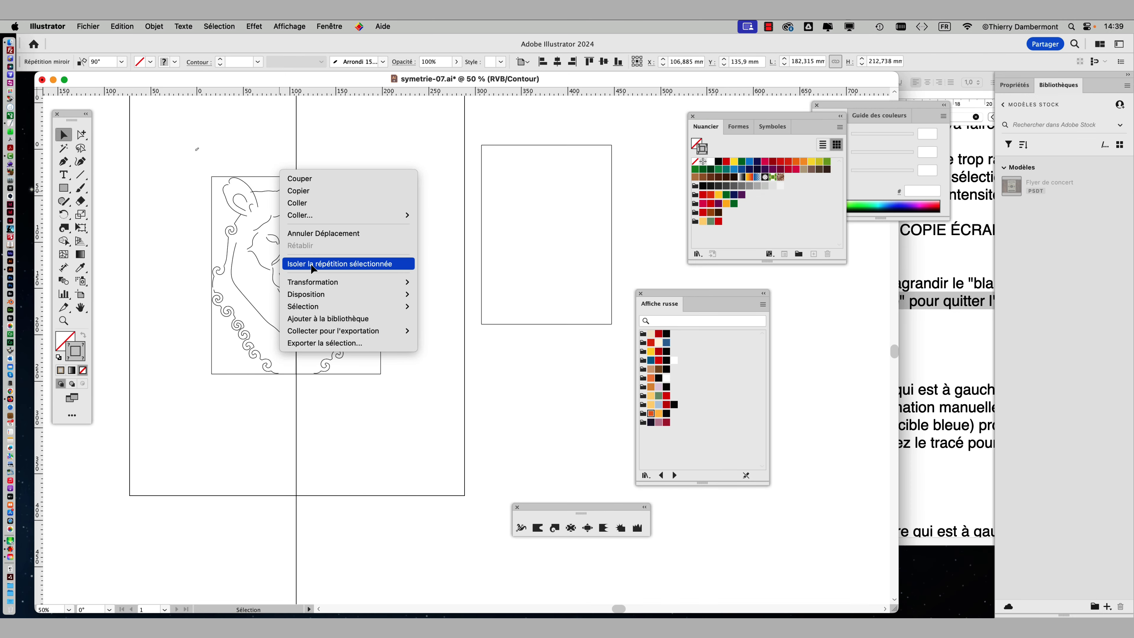
click(314, 266)
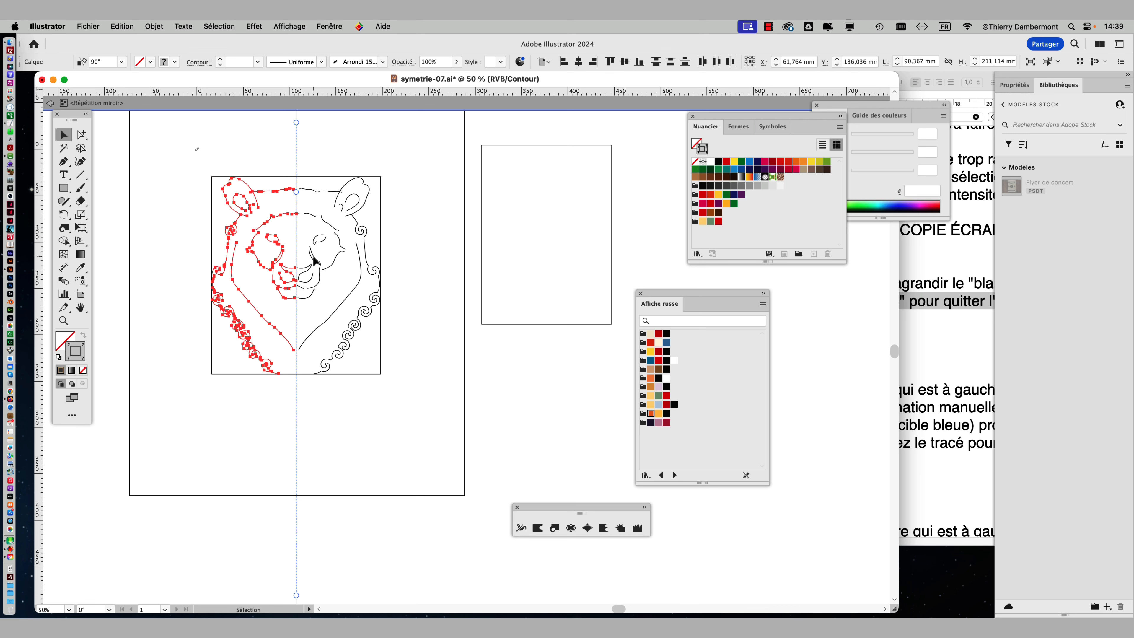
key(super+y)
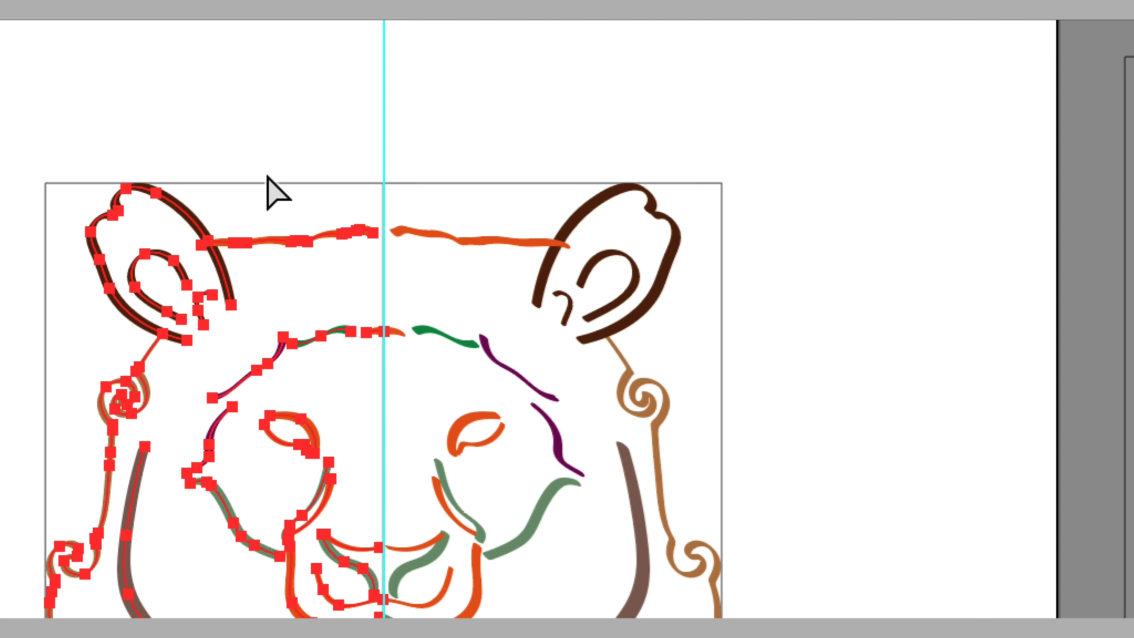
- With free transform, rotate the orange forehead stroke about its inner end at the symmetry axis so it slopes down toward the ear
click(271, 190)
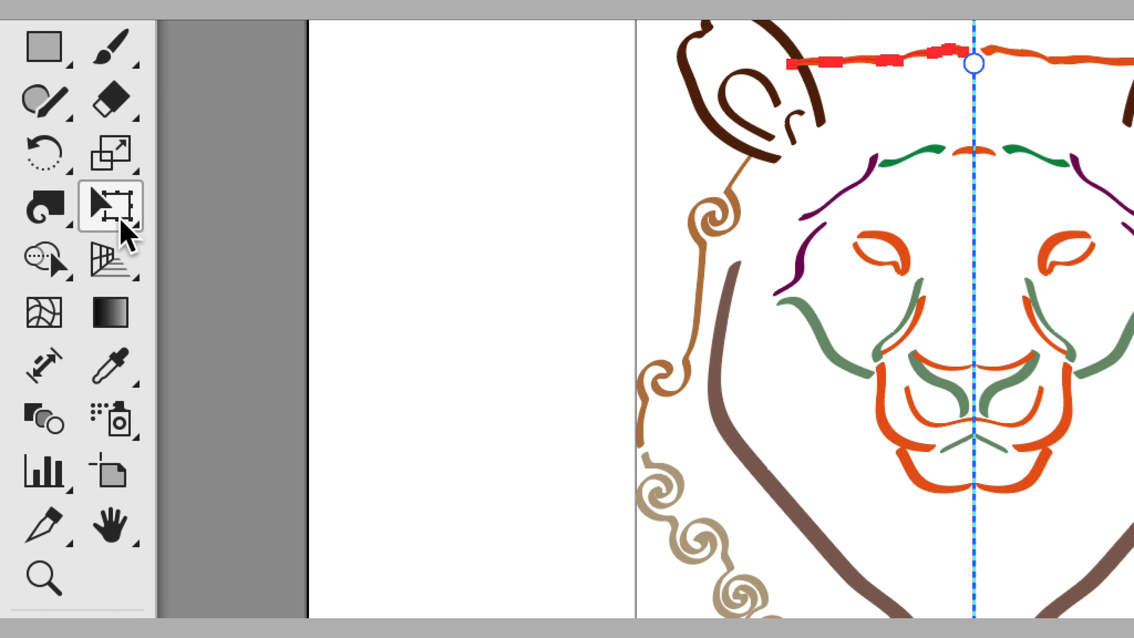
click(127, 234)
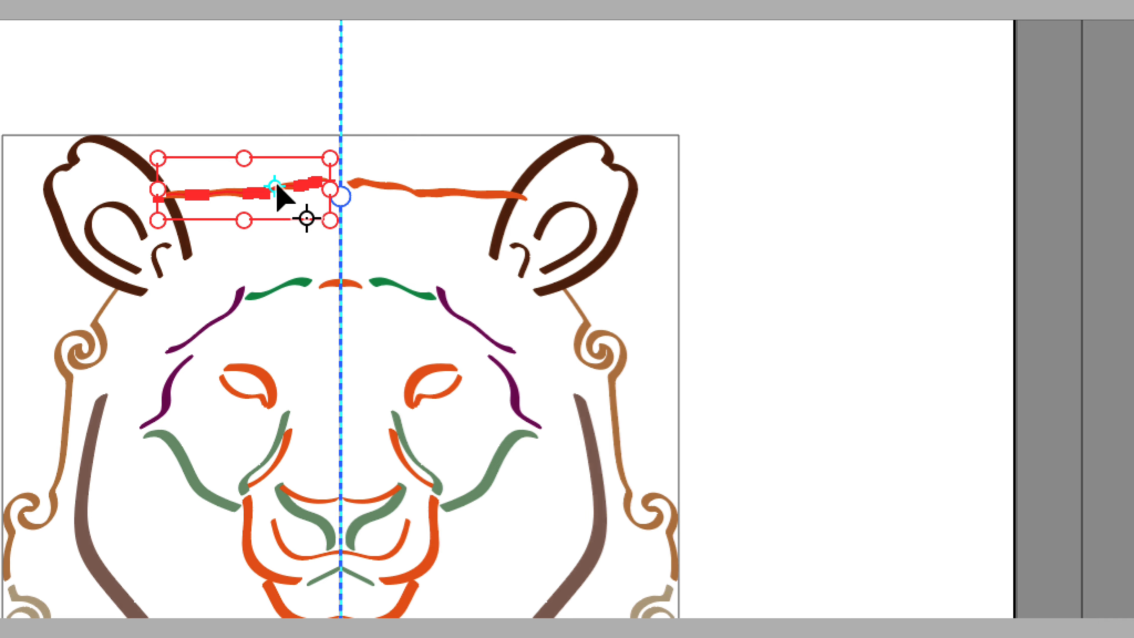
drag(277, 185, 329, 190)
drag(179, 264, 187, 277)
drag(261, 203, 273, 223)
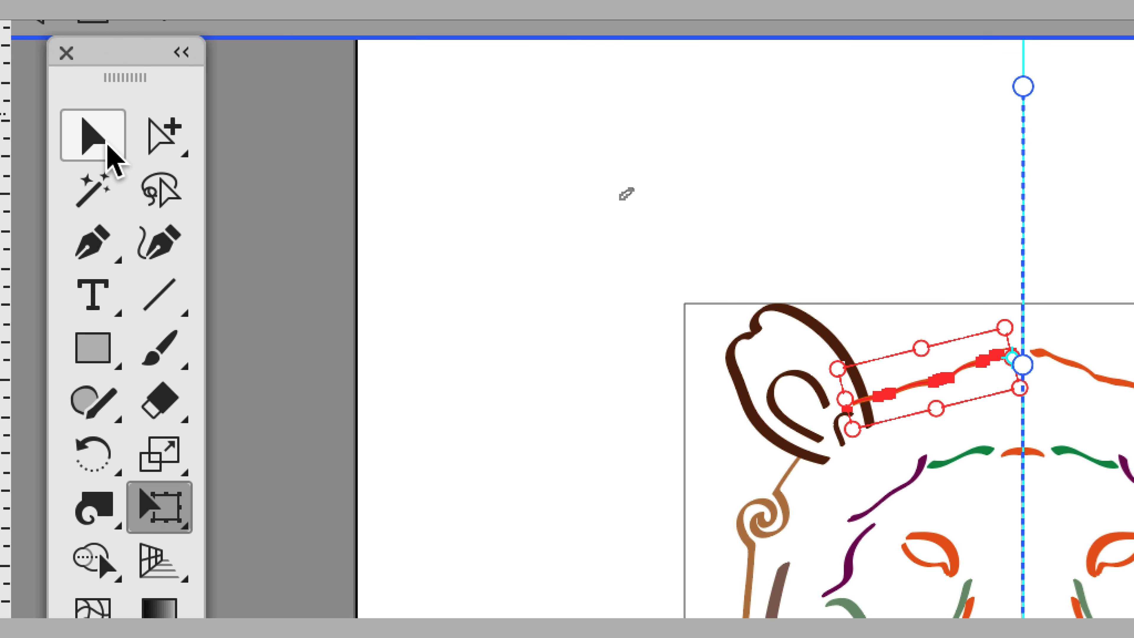
- Twist the tilted orange forehead stroke into several spirals with the Tourbillon tool, and deselect it
click(103, 142)
click(107, 243)
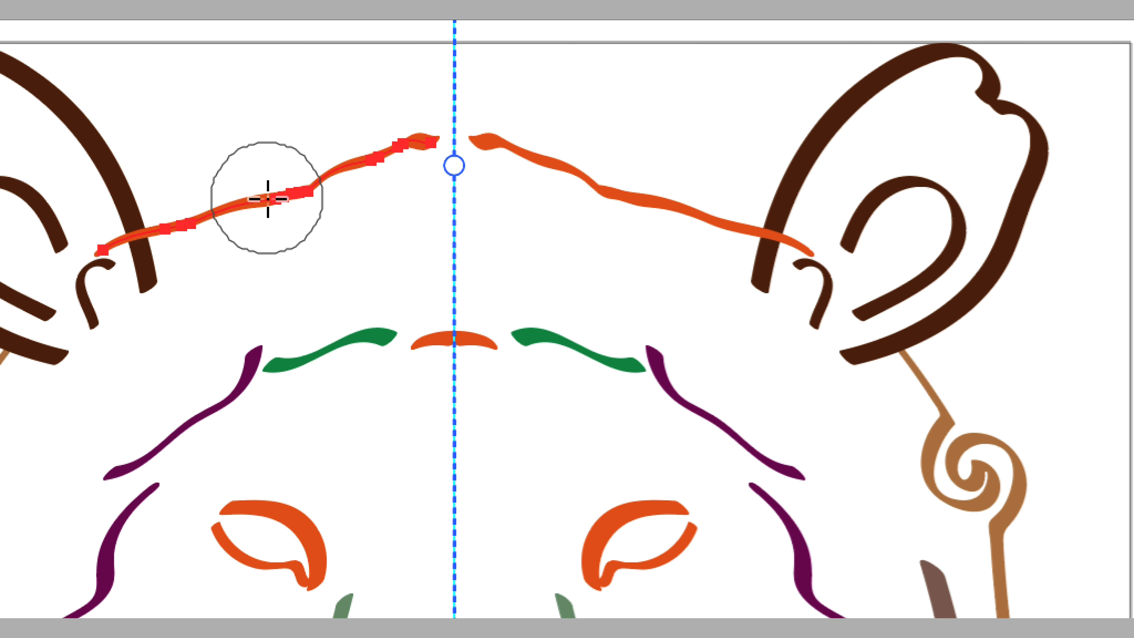
mouse_move(268, 199)
mouse_down()
mouse_move(291, 182)
mouse_move(50, 269)
mouse_move(245, 207)
mouse_up()
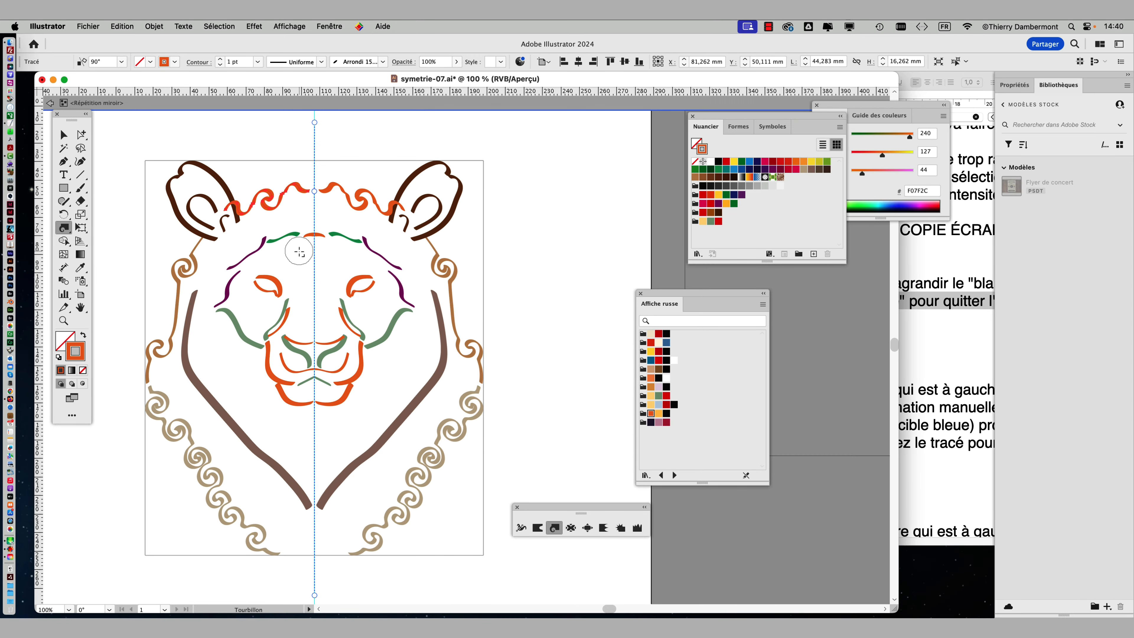
scroll(299, 252, down, 2)
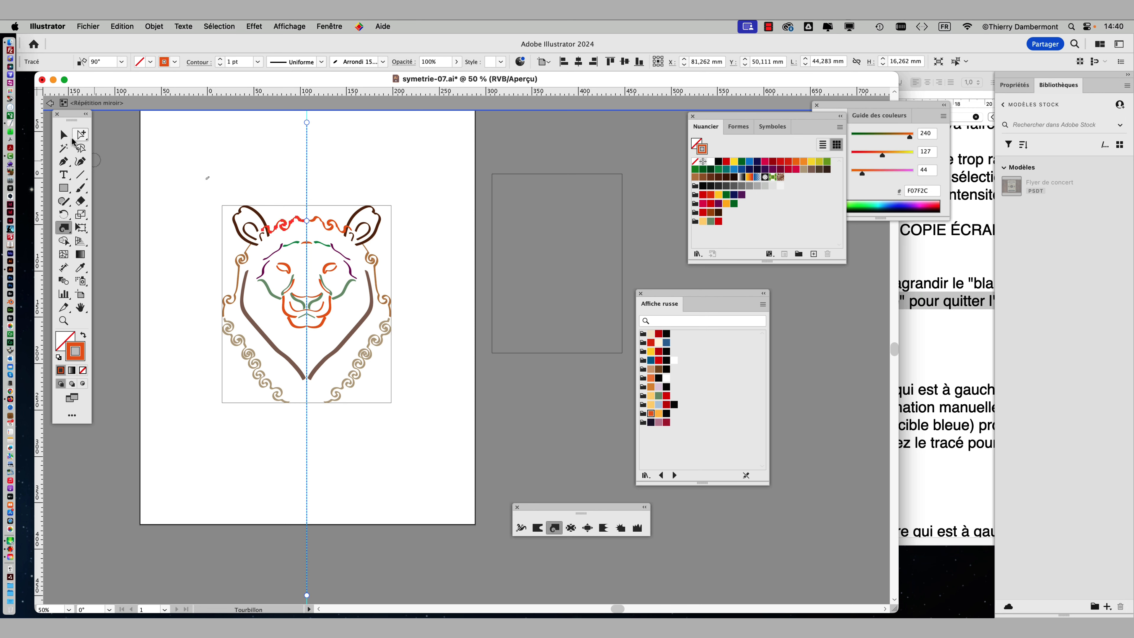
click(65, 135)
click(194, 189)
drag(290, 278, 277, 244)
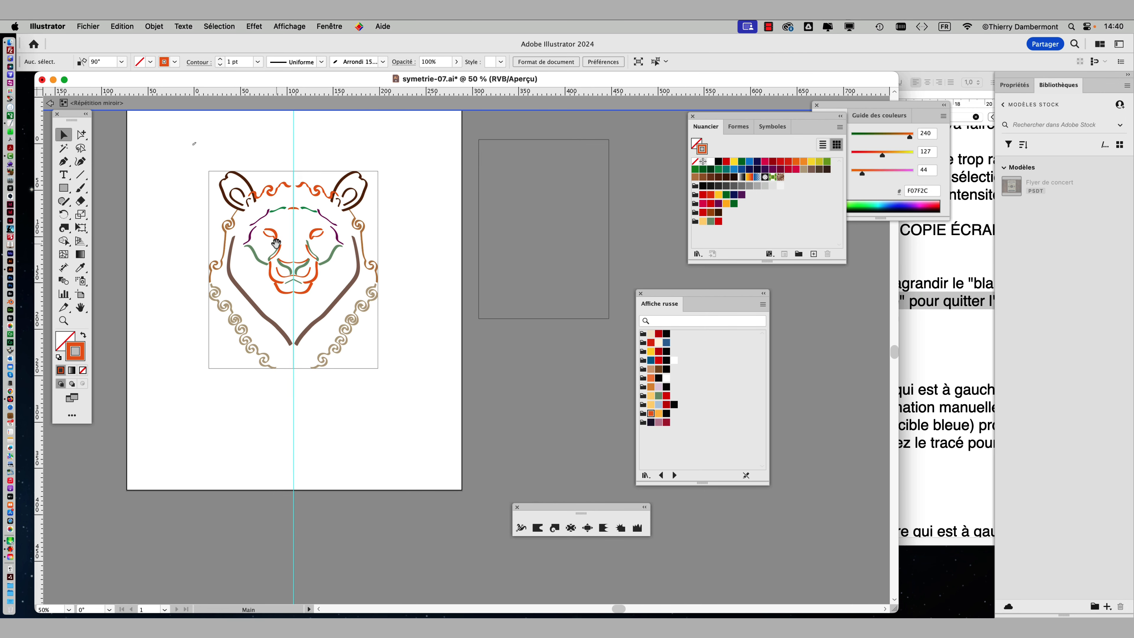
- Free-distort the beige spiral mane stroke to about 92 by 105 mm, pulling its lower end to the symmetry axis and widening the lower curls
click(916, 318)
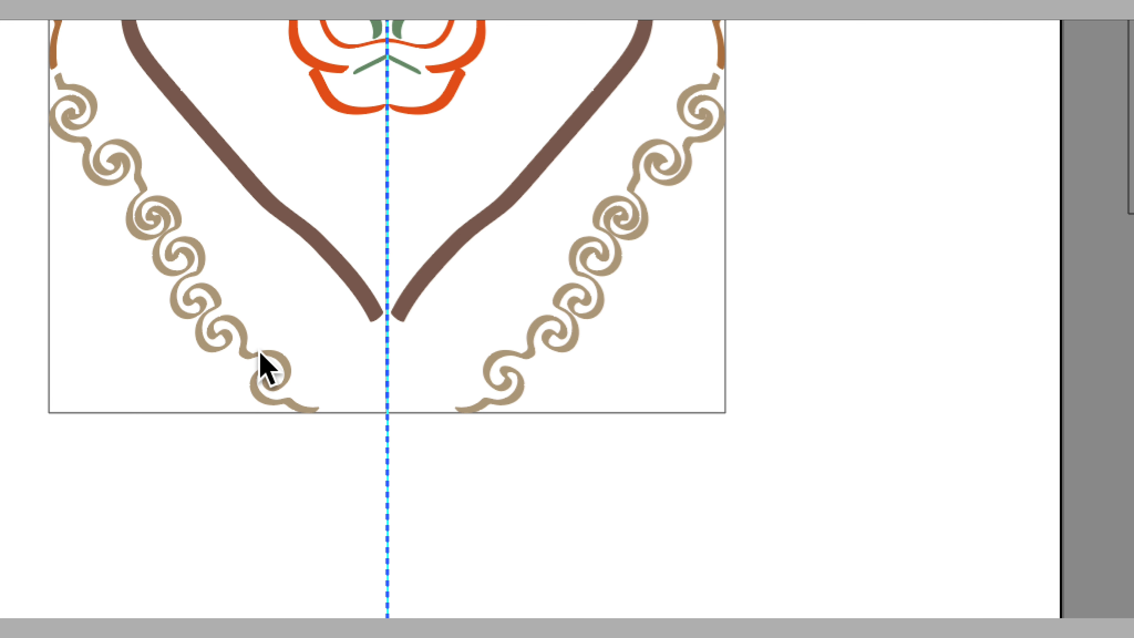
click(255, 354)
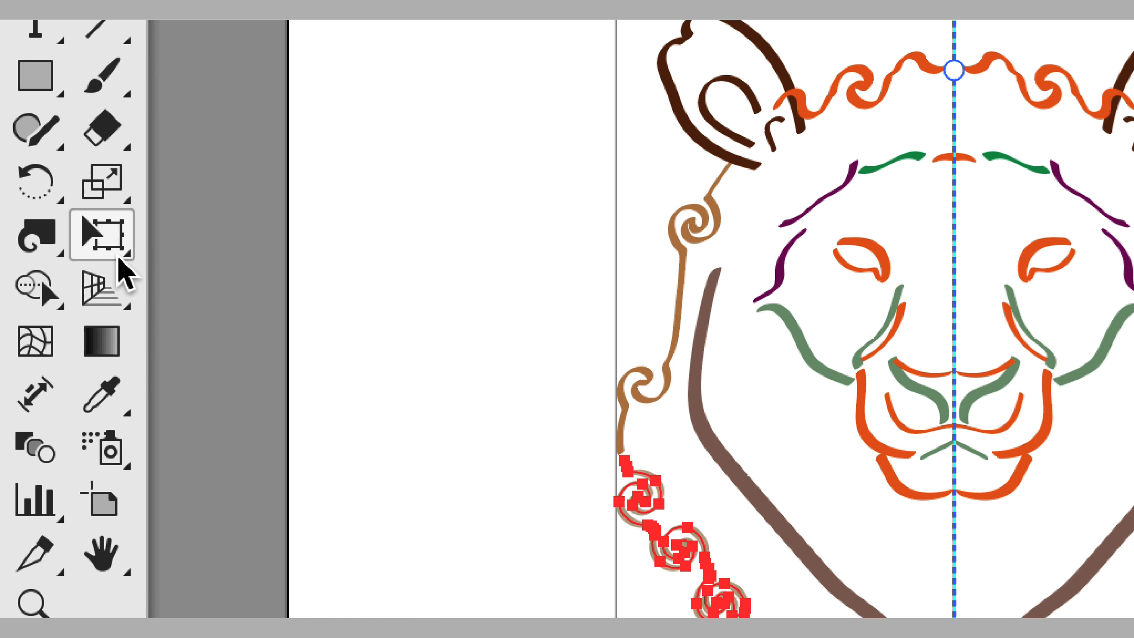
click(119, 247)
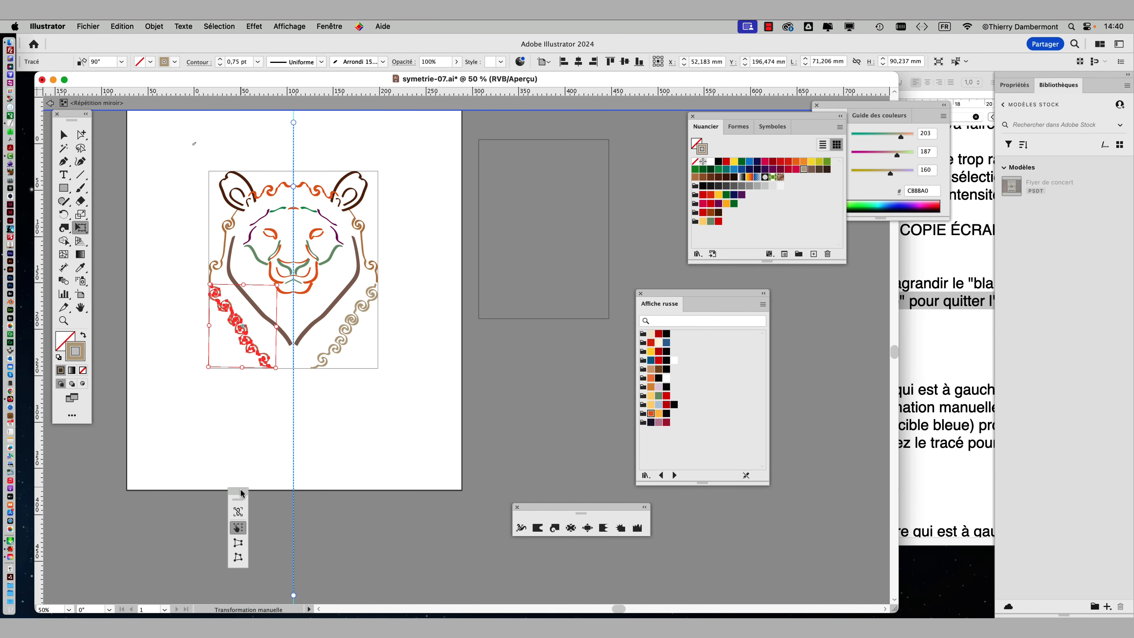
drag(240, 492, 169, 210)
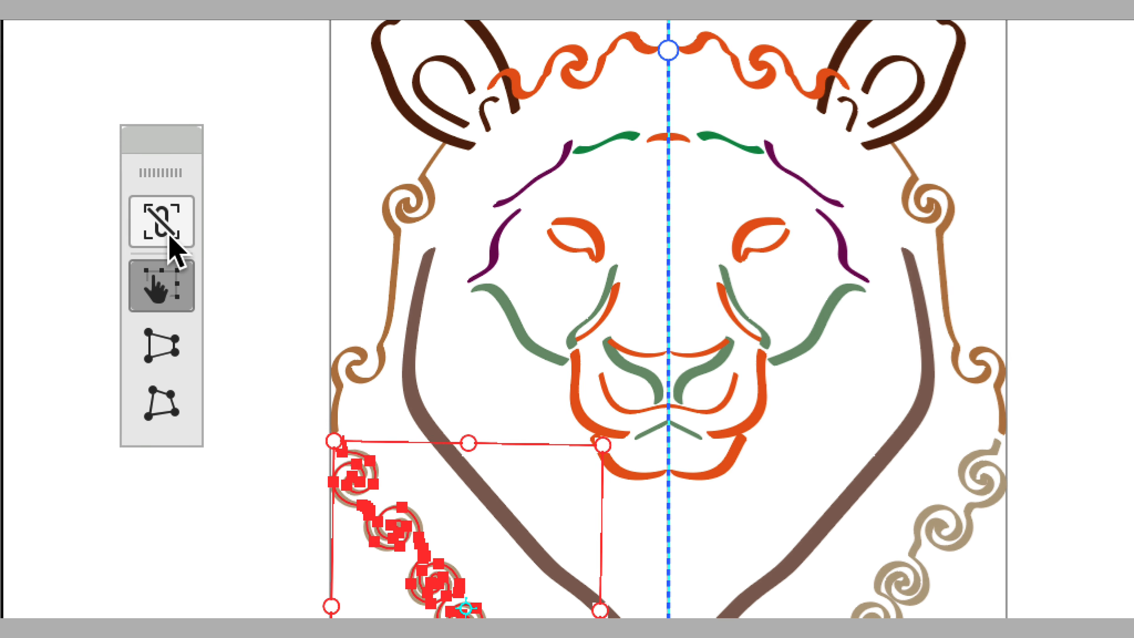
click(175, 416)
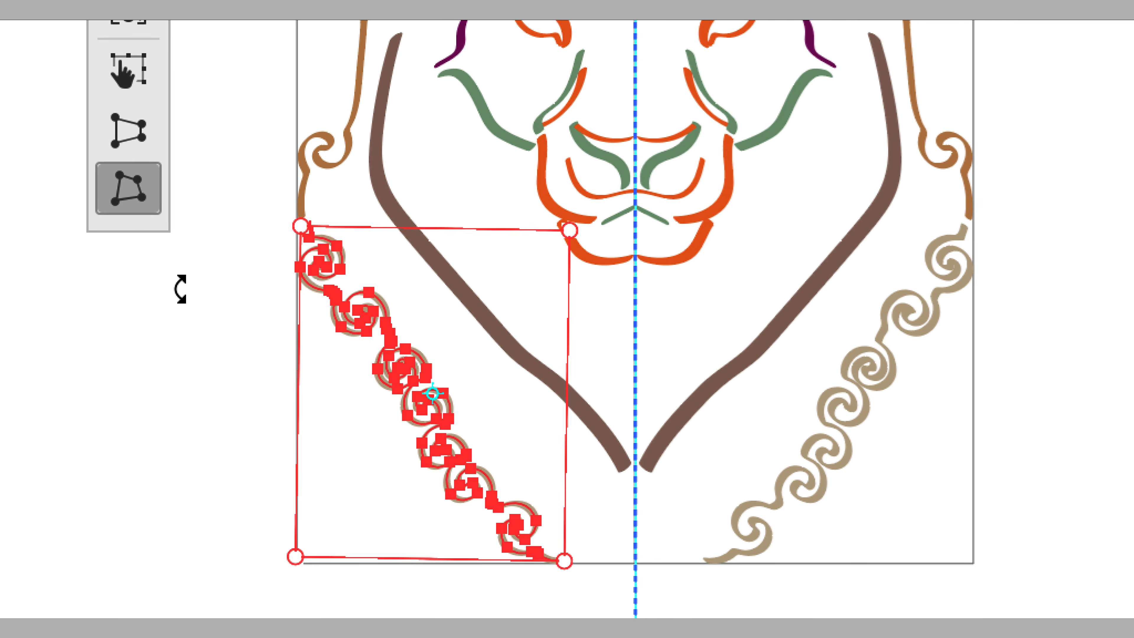
drag(258, 346, 324, 399)
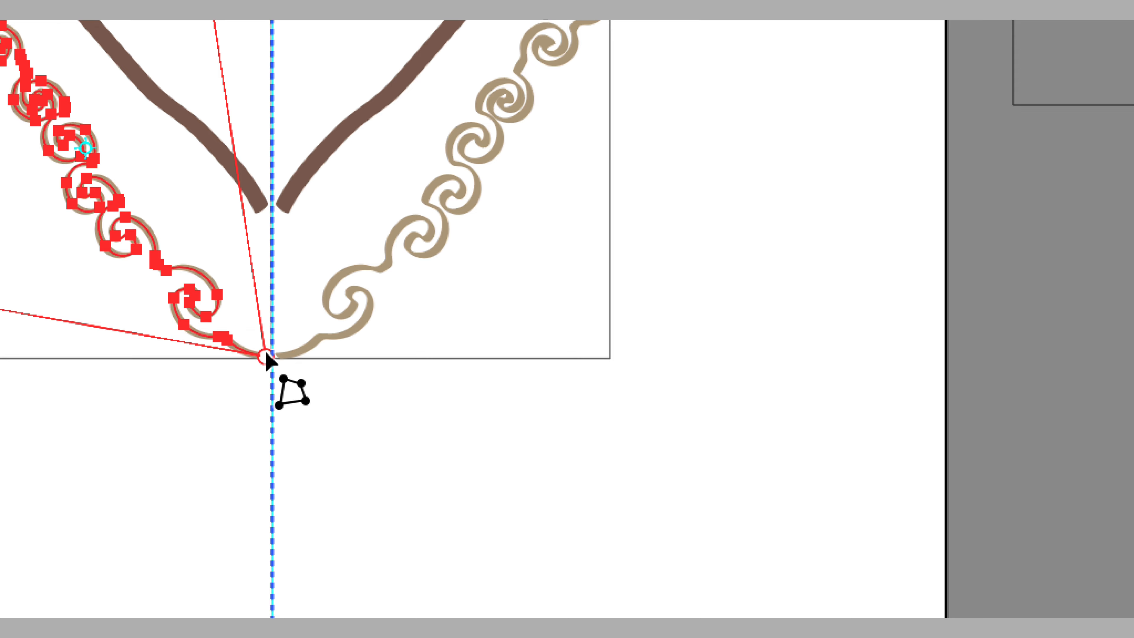
drag(202, 347, 172, 372)
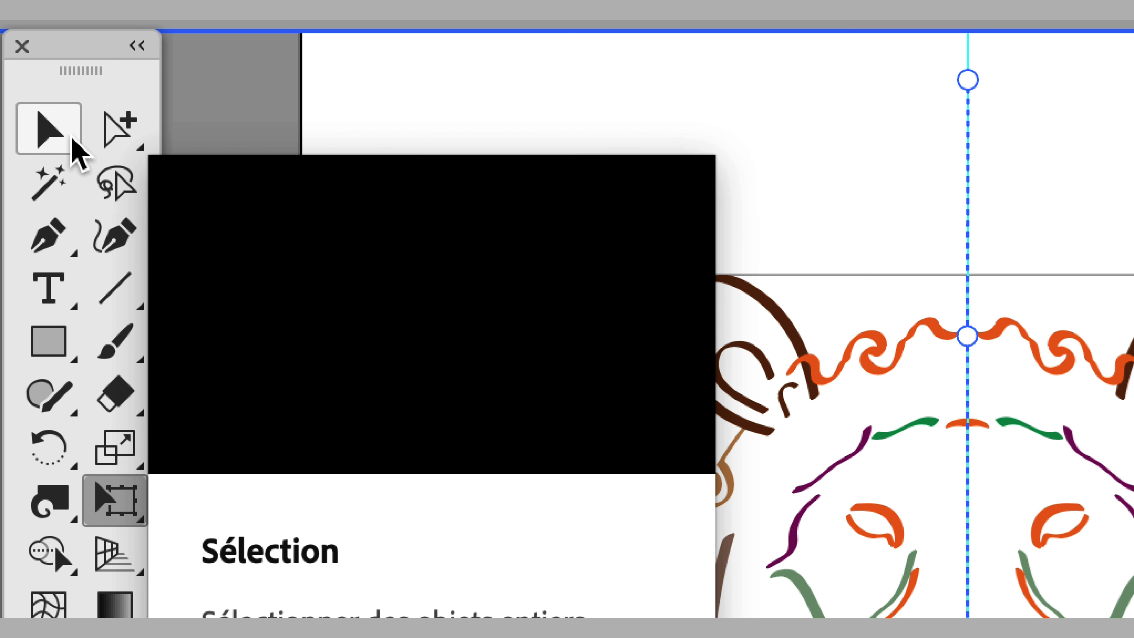
click(44, 123)
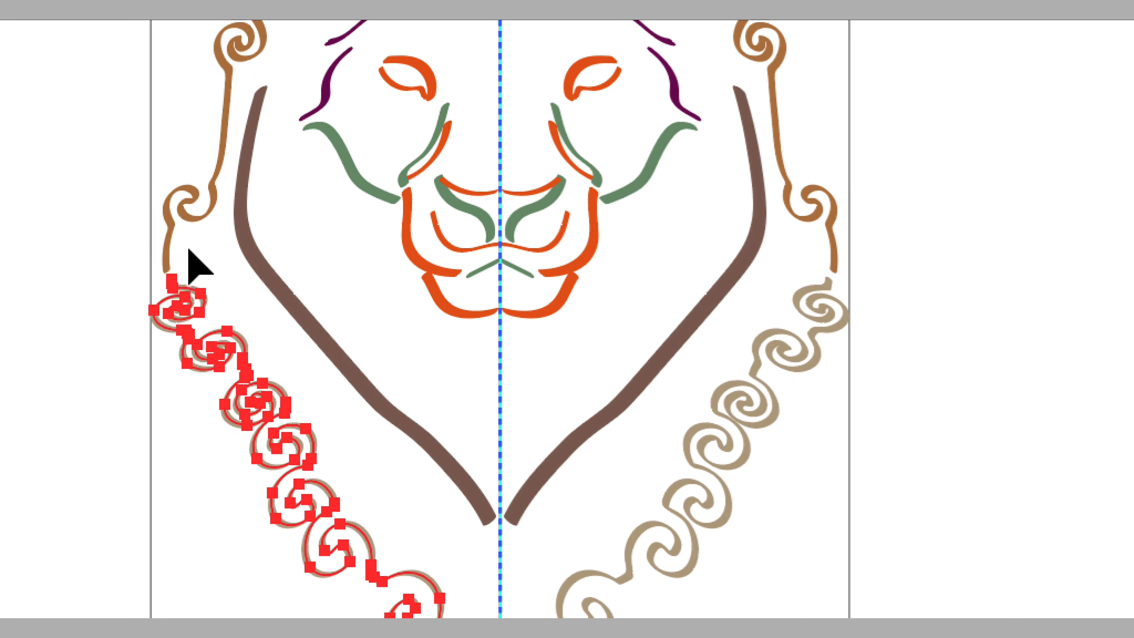
click(185, 284)
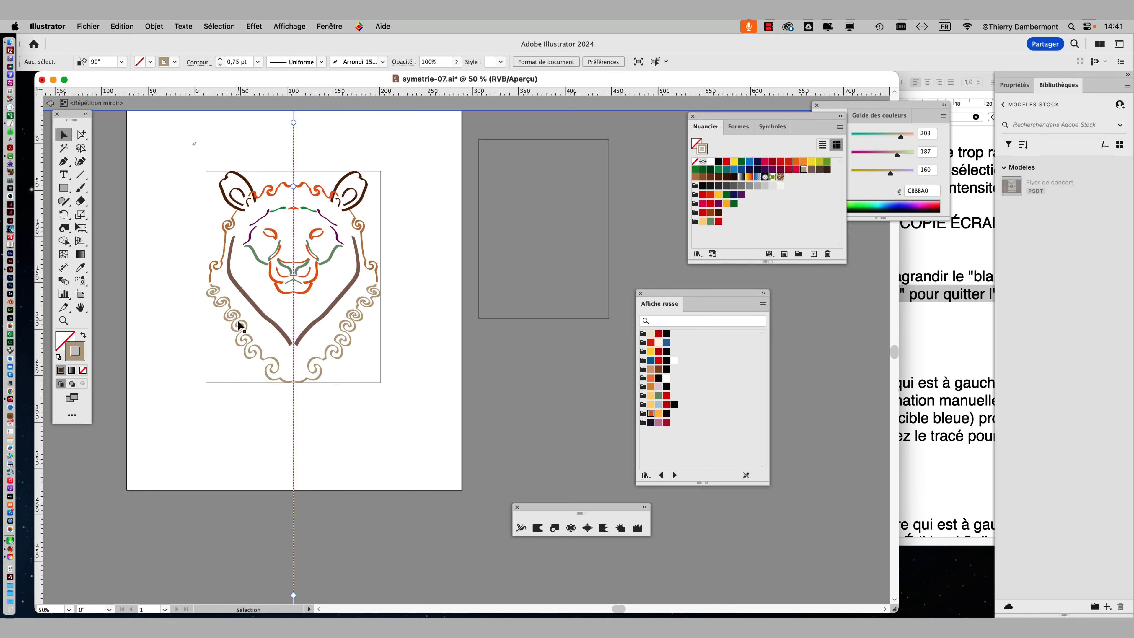
- Select the beige spiral mane stroke and check which Distorsion de l'enveloppe commands are available for it inside the mirror repeat
click(240, 327)
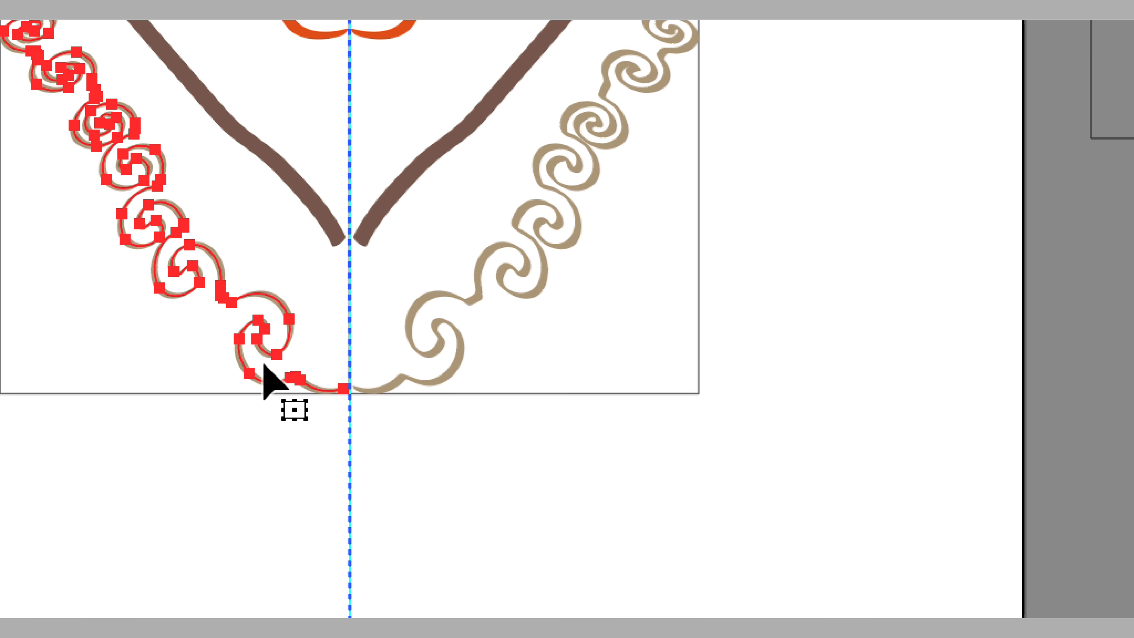
key(super)
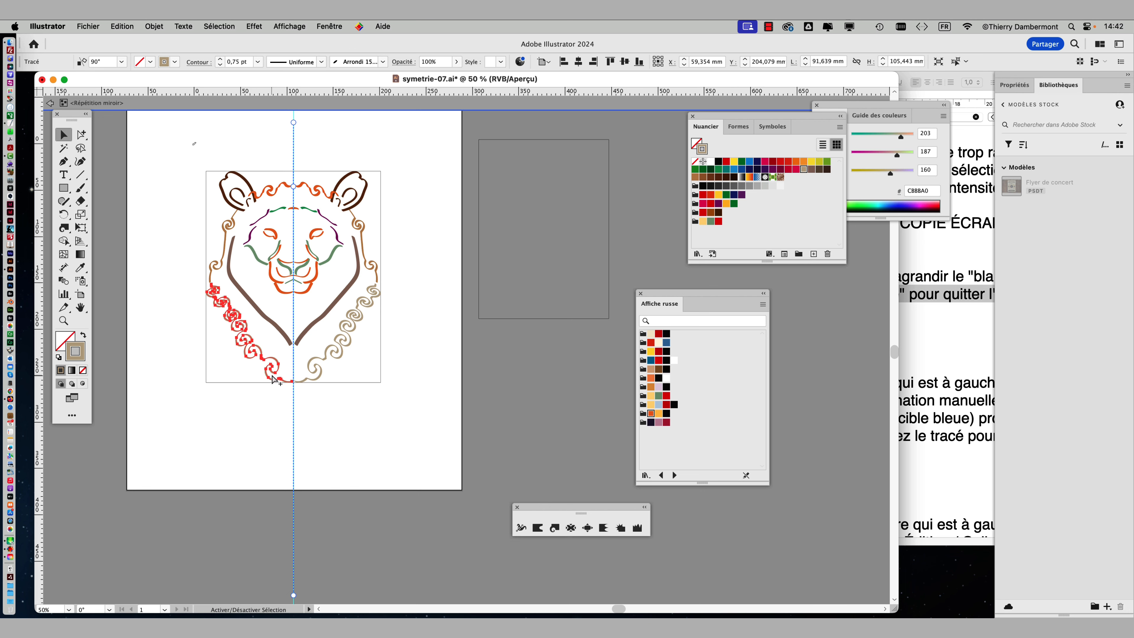
click(194, 341)
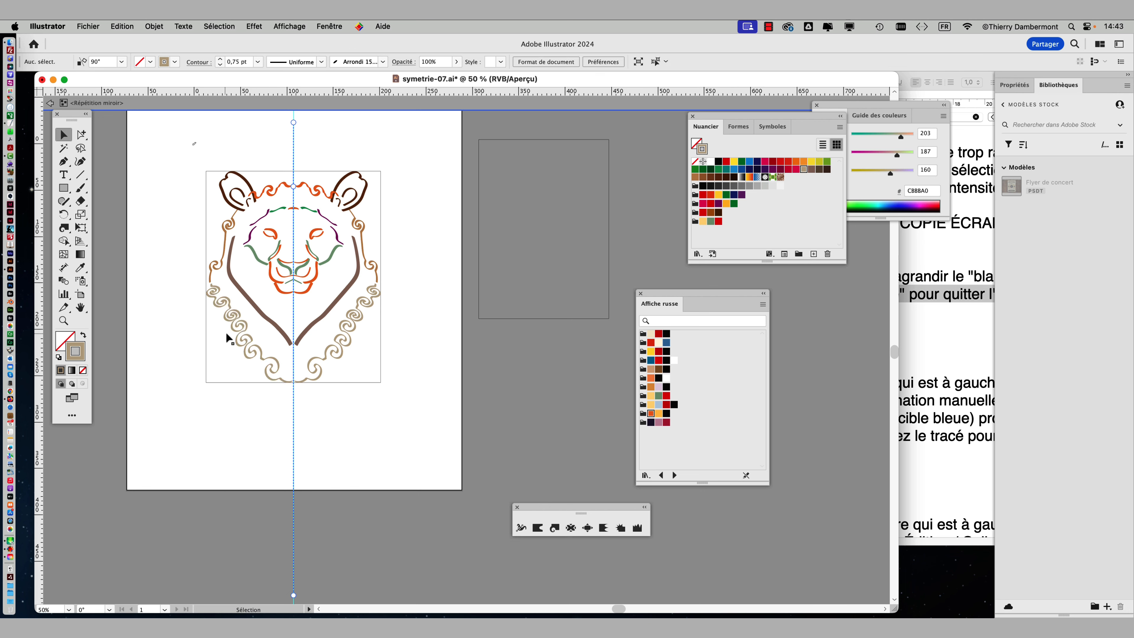
click(163, 26)
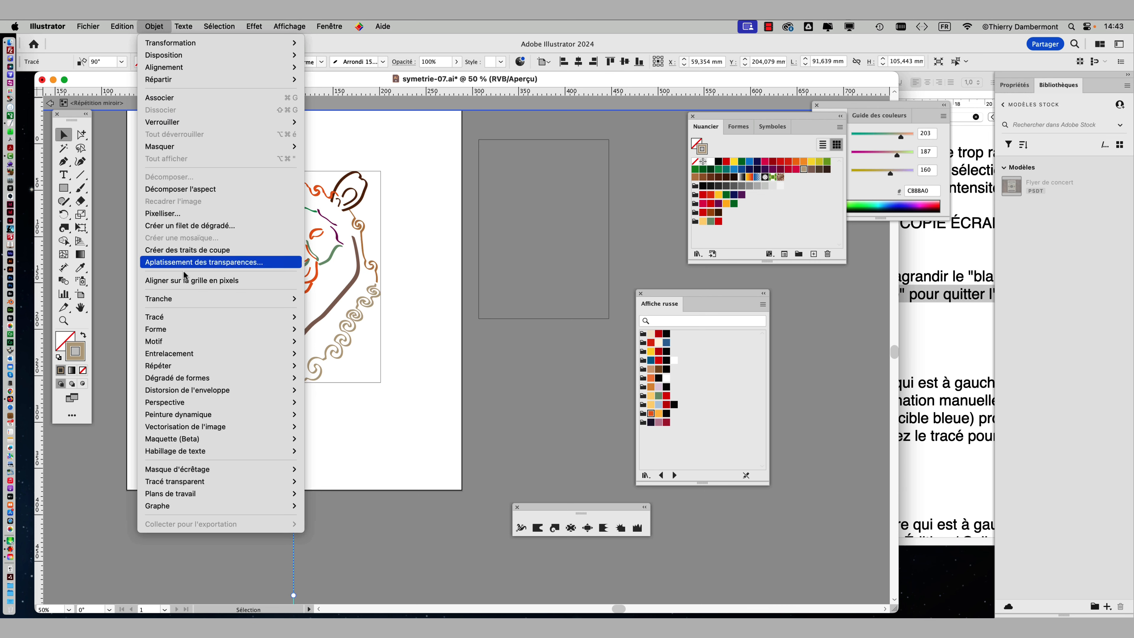
mouse_move(192, 395)
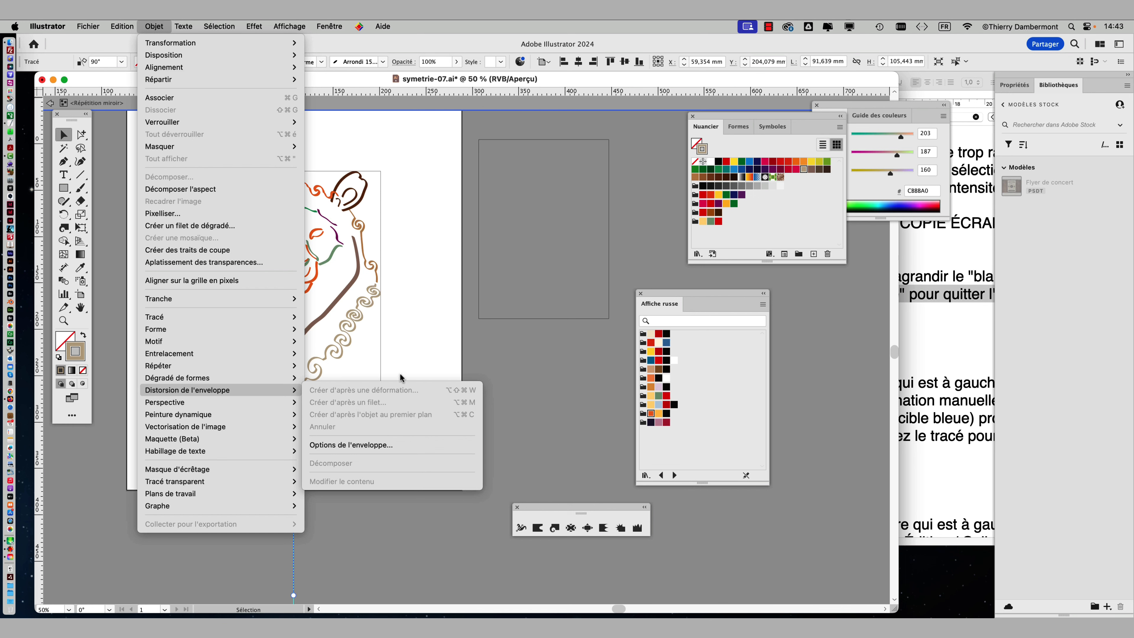
key(Escape)
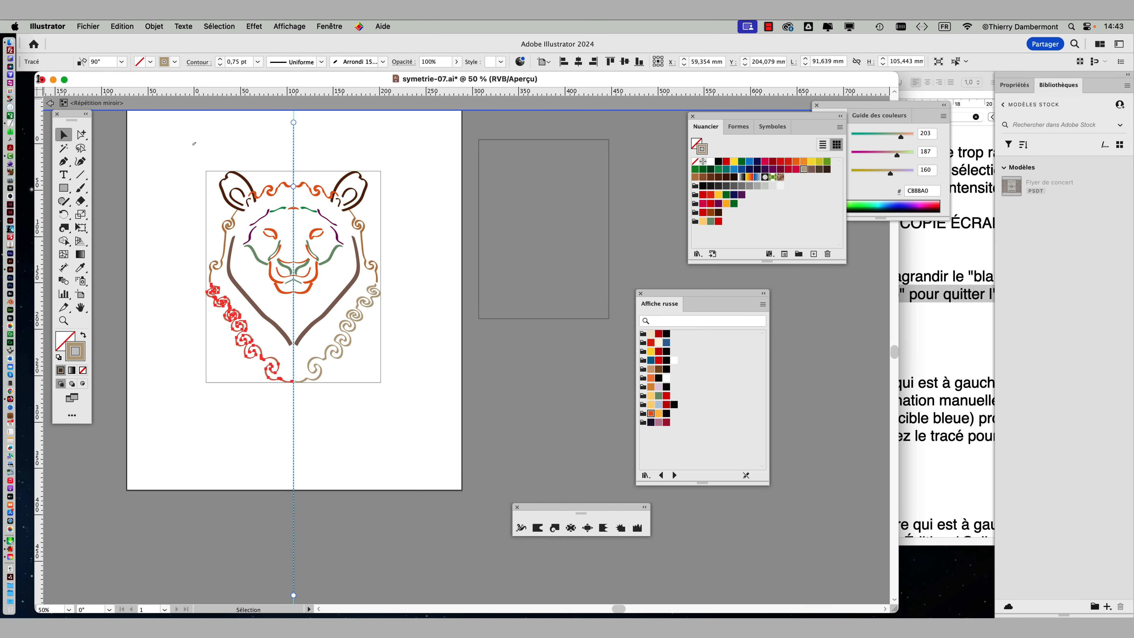
- Create a new Lettre print document, 215,9 x 279,4 mm, in RGB and paste the copied beige spiral stroke into it
key(super+n)
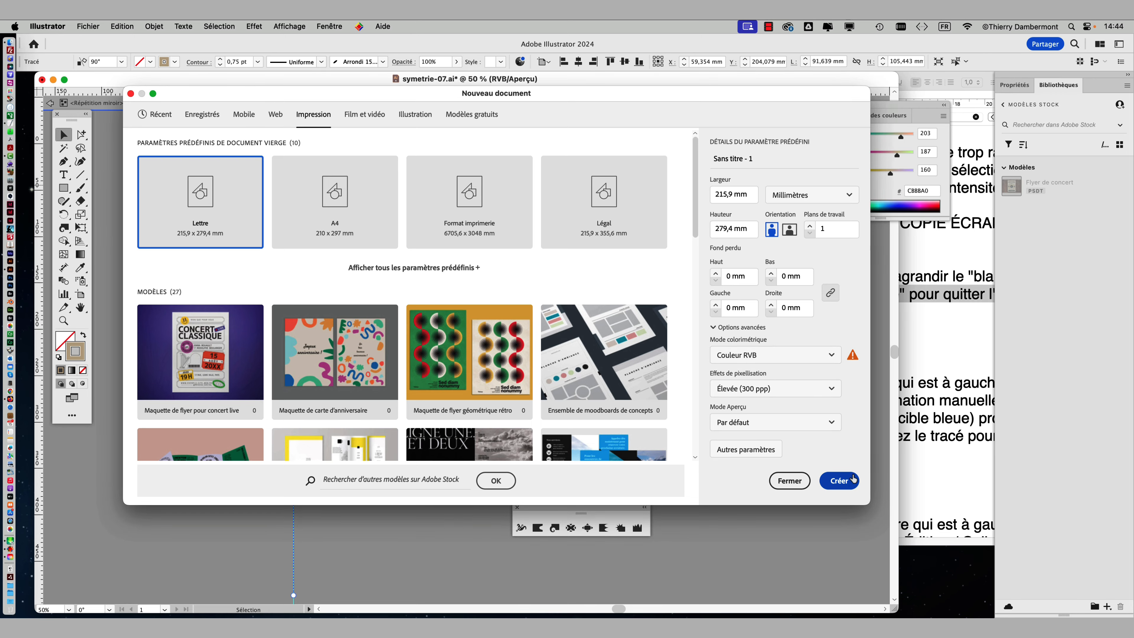
click(840, 480)
key(super+v)
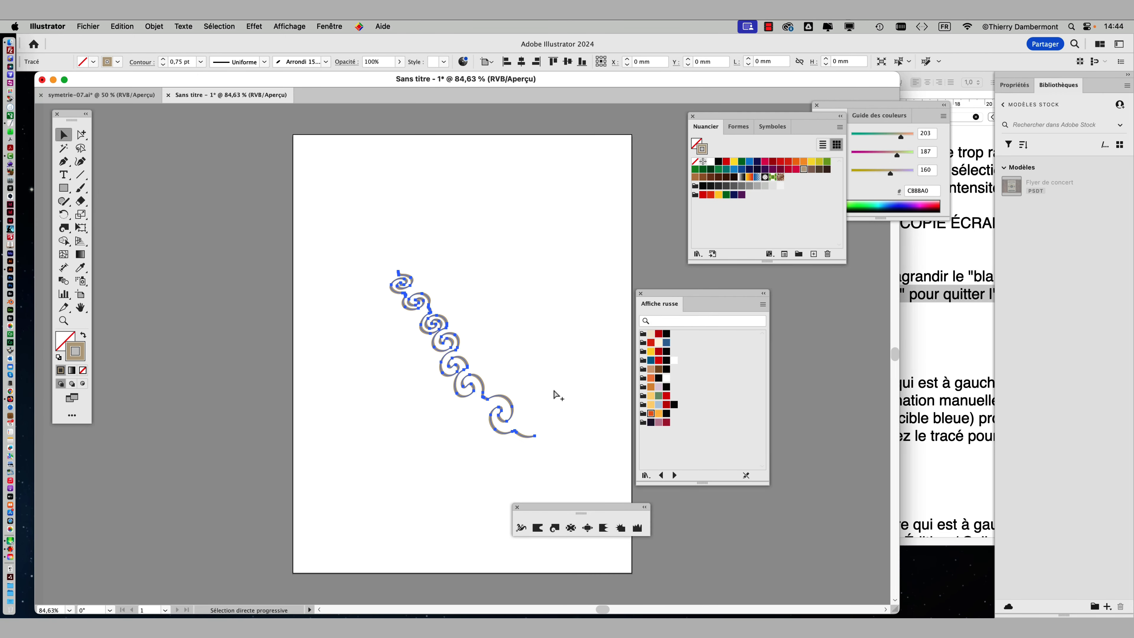
- Create an envelope distortion from a mesh on the pasted spiral stroke, with 4 rows and 4 columns
click(154, 26)
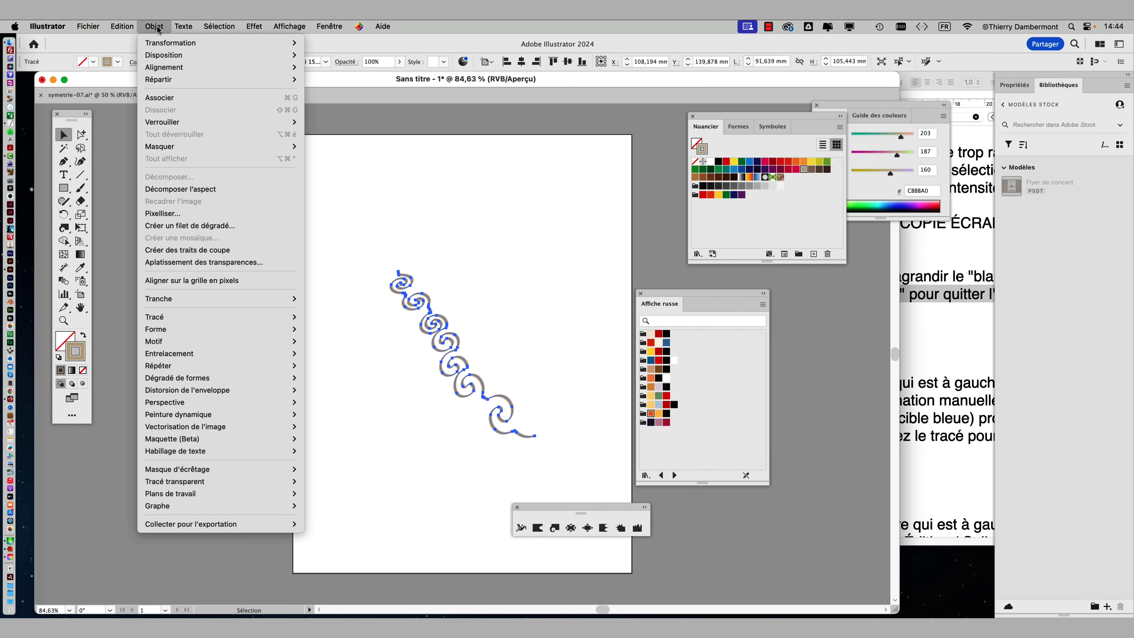
mouse_move(177, 393)
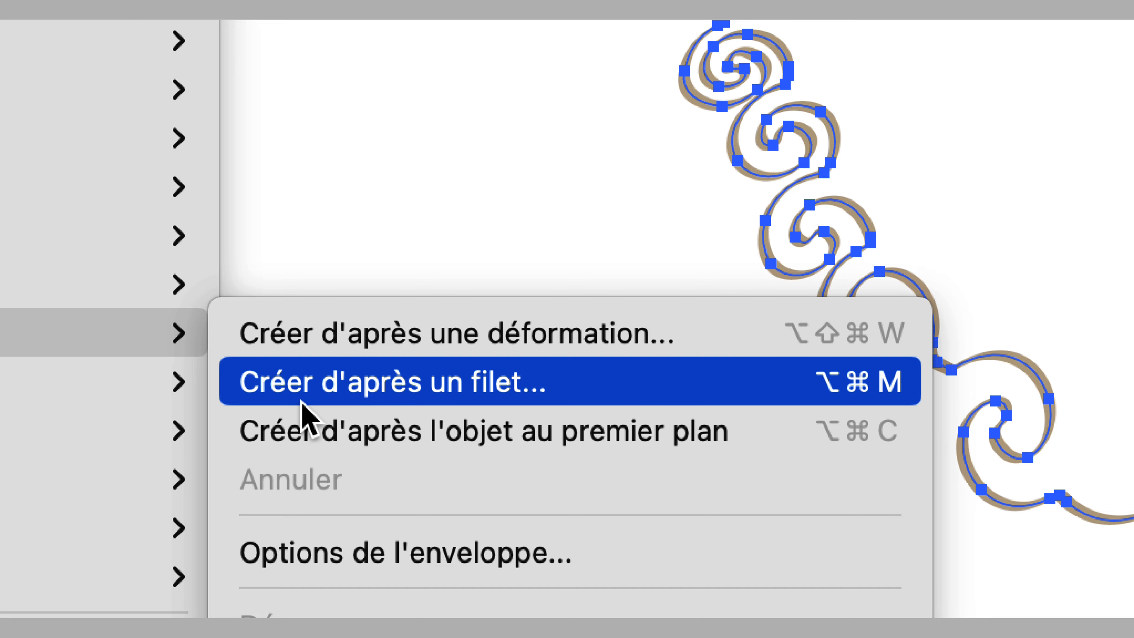
click(302, 402)
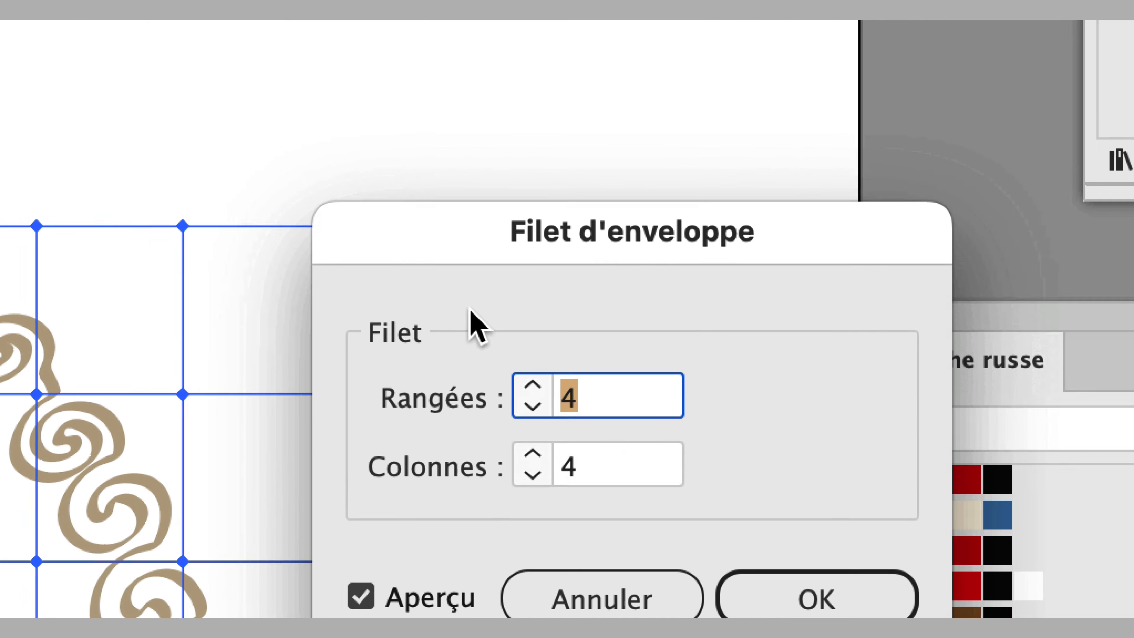
click(817, 599)
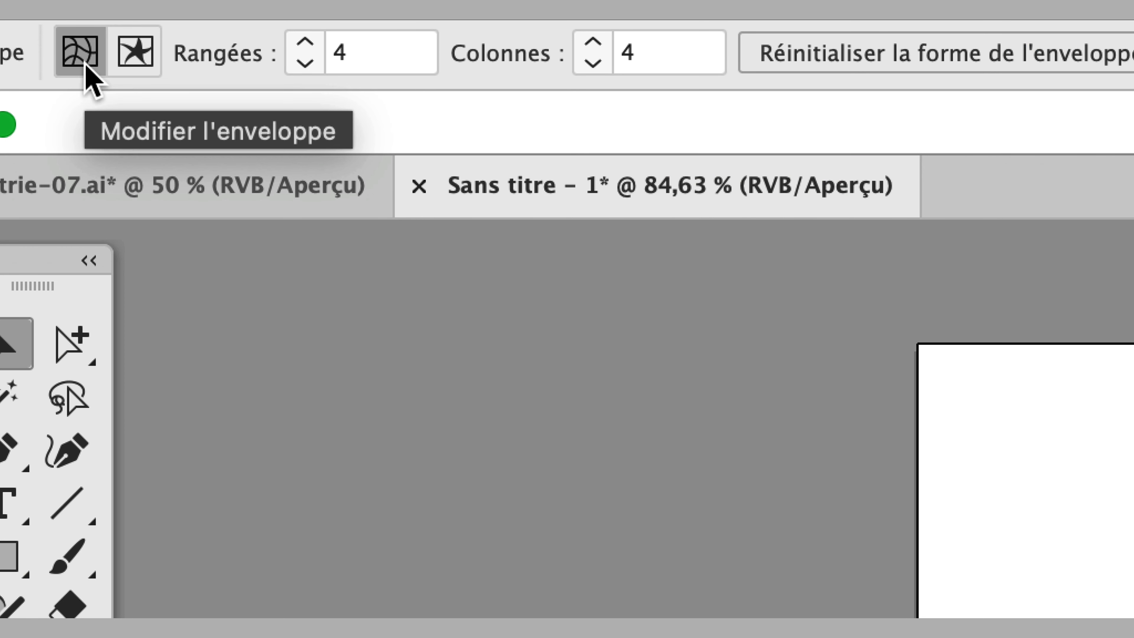
- Switch the envelope from mesh editing to content editing and back to mesh editing
click(146, 67)
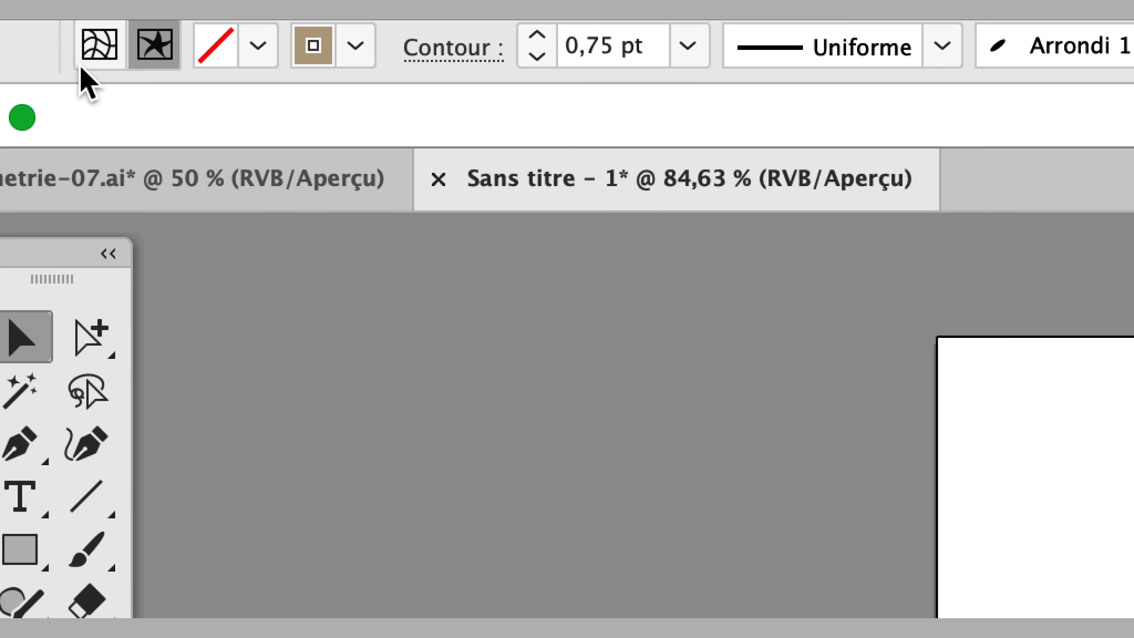
click(84, 58)
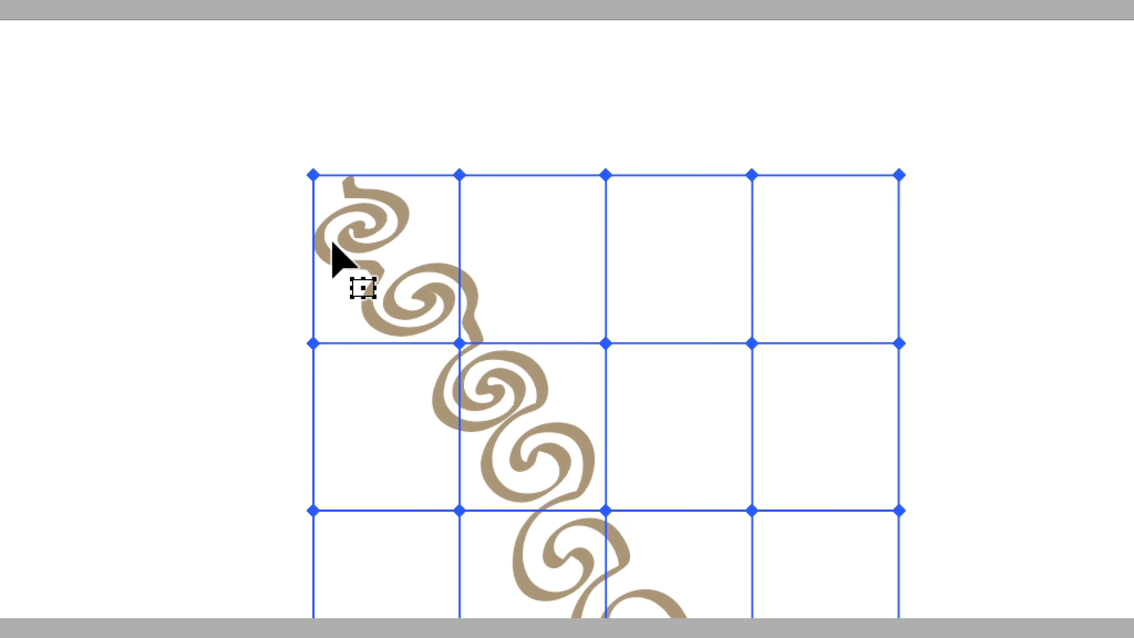
drag(361, 274, 356, 279)
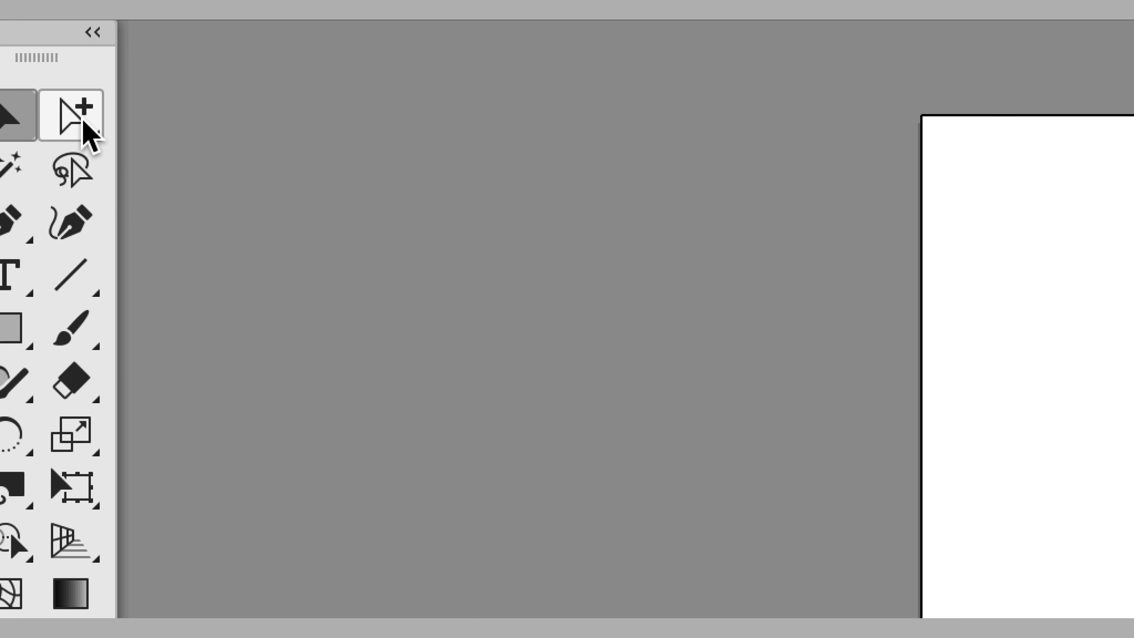
- With direct selection, move inner and lower mesh points down and outward to bend the spirals, giving an envelope about 98 by 113 mm, and deselect it
click(82, 120)
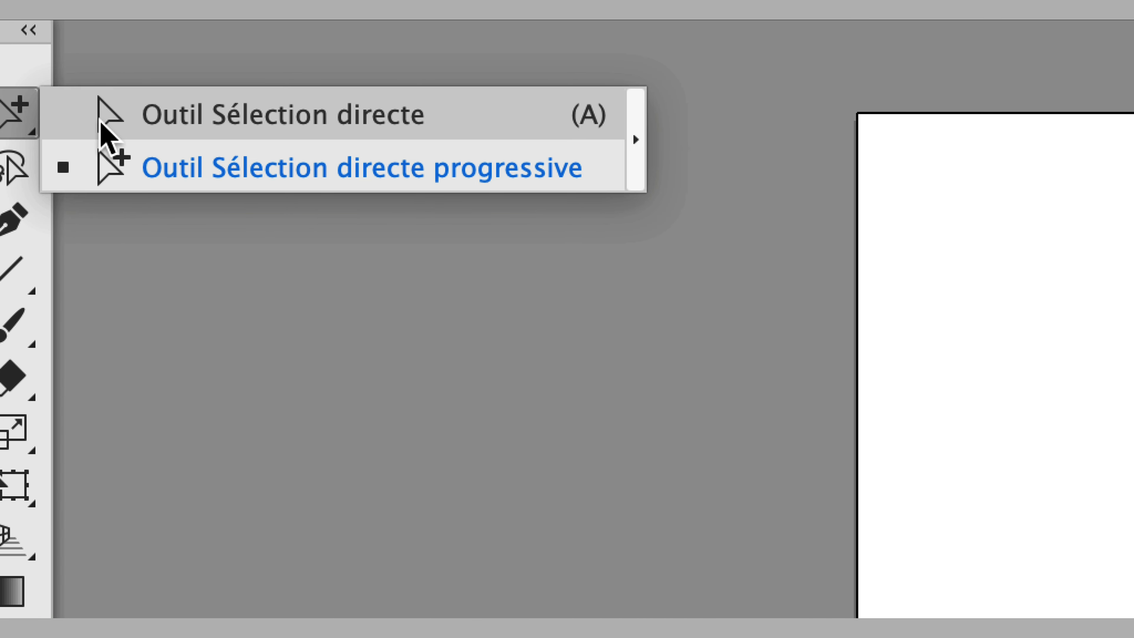
click(102, 117)
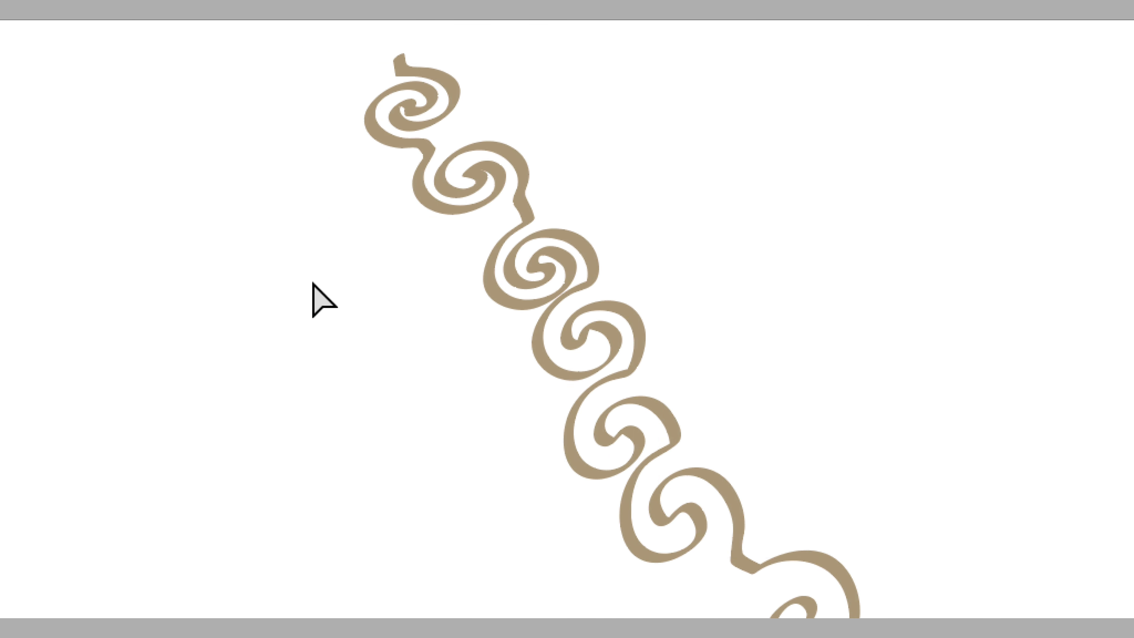
drag(466, 297, 435, 335)
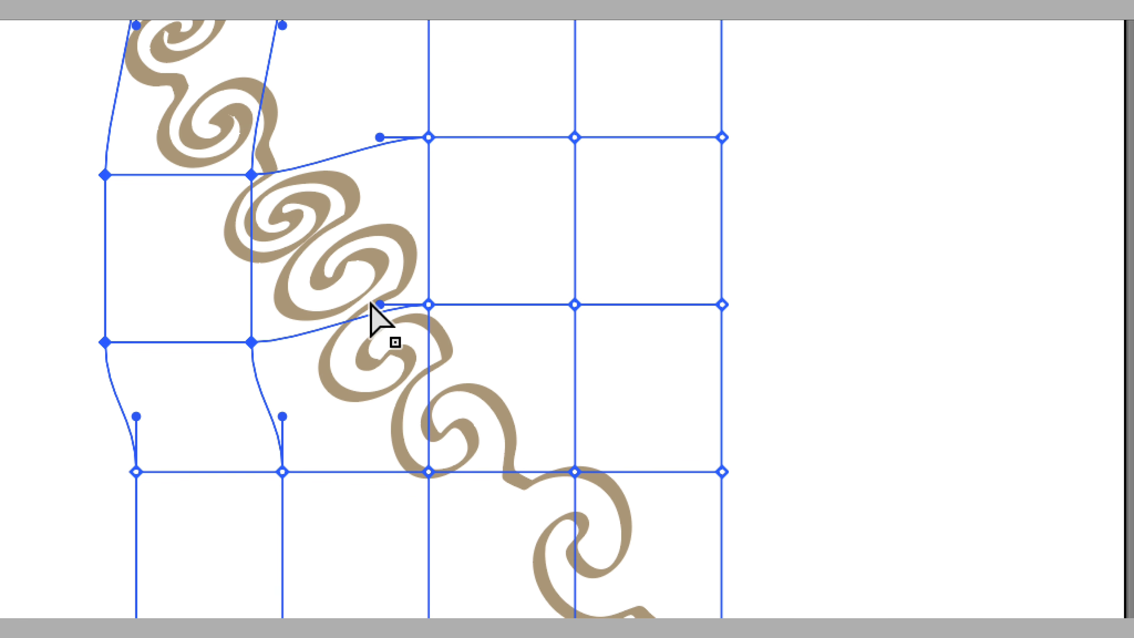
drag(347, 281, 325, 318)
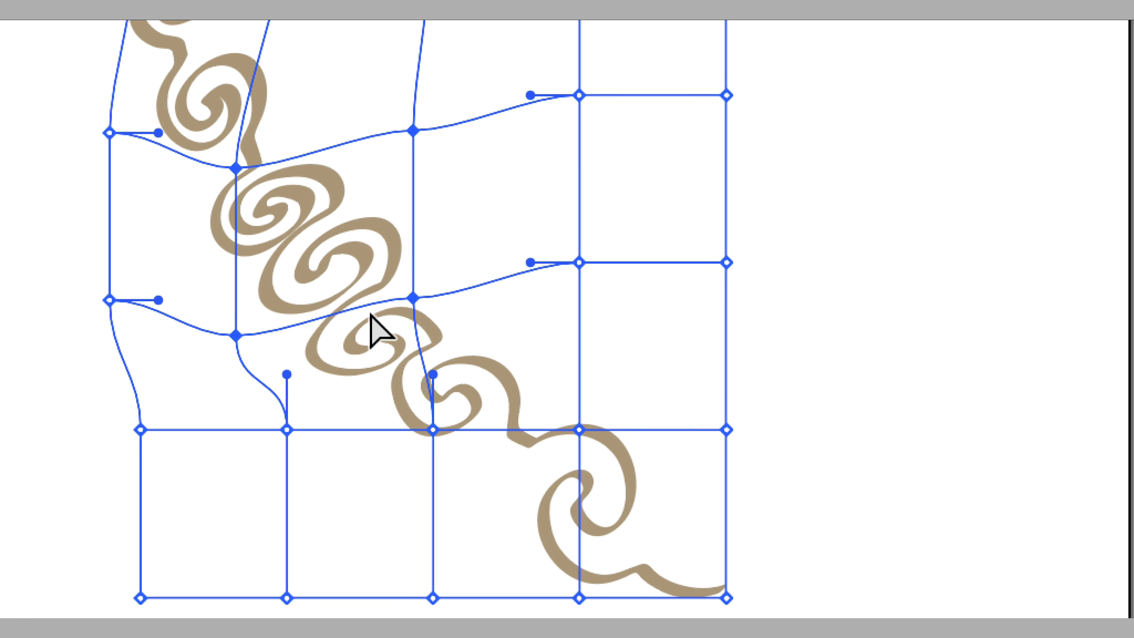
drag(370, 392, 344, 427)
drag(488, 391, 470, 429)
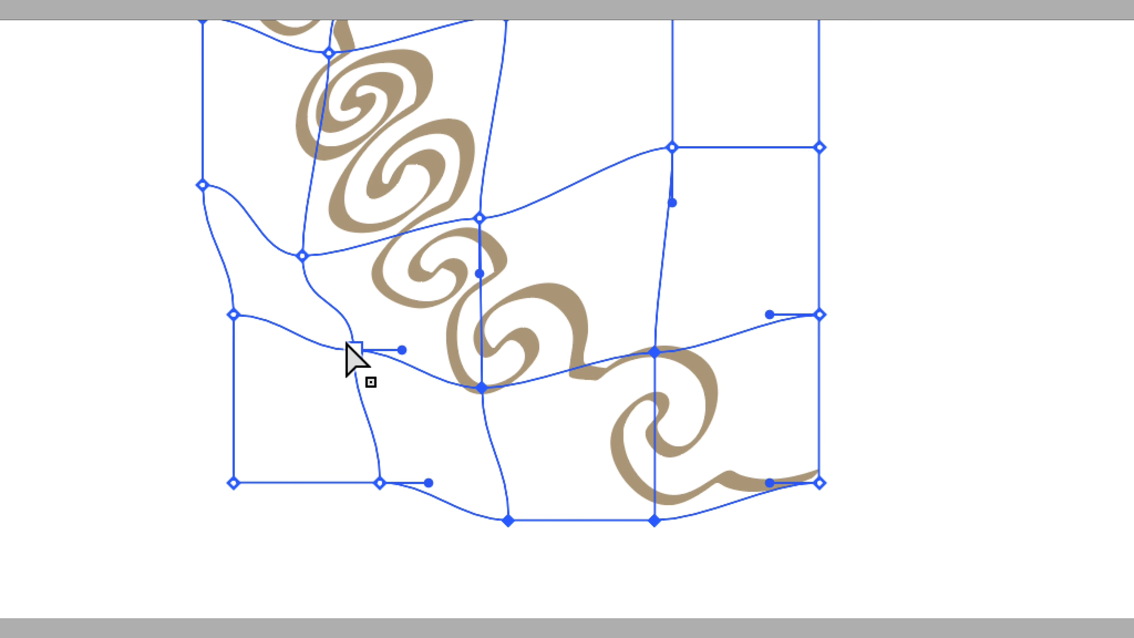
drag(152, 63, 115, 61)
drag(343, 292, 344, 294)
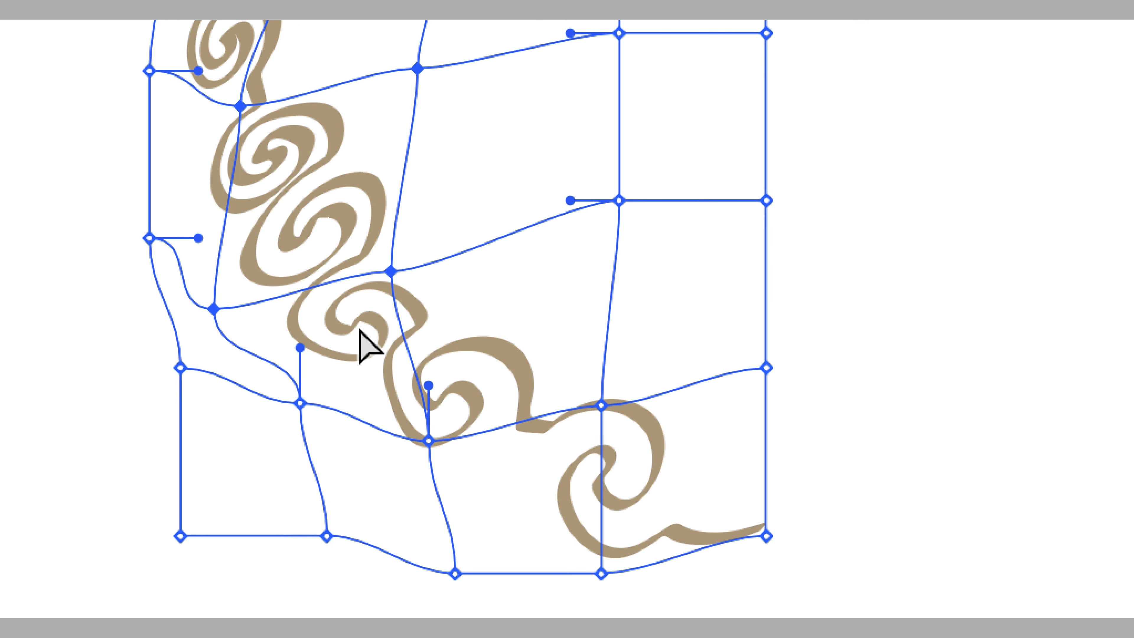
drag(419, 470, 423, 488)
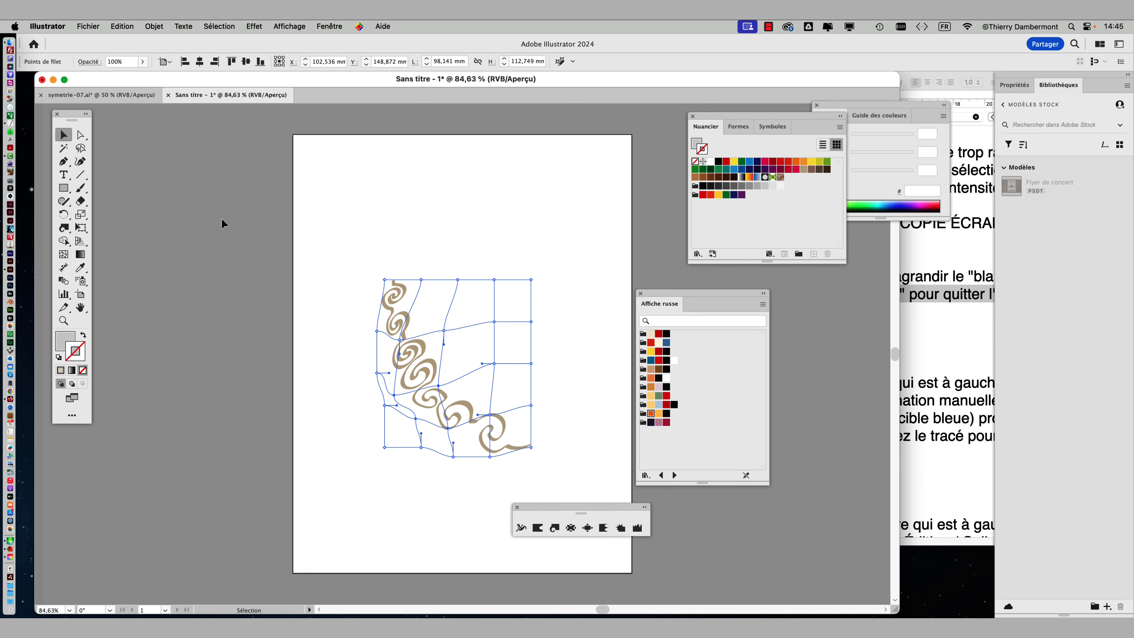
click(362, 267)
- Return to the symetrie-07.ai document, select only the beige spiral mane stroke and start Déformation de la marionnette on it
click(132, 96)
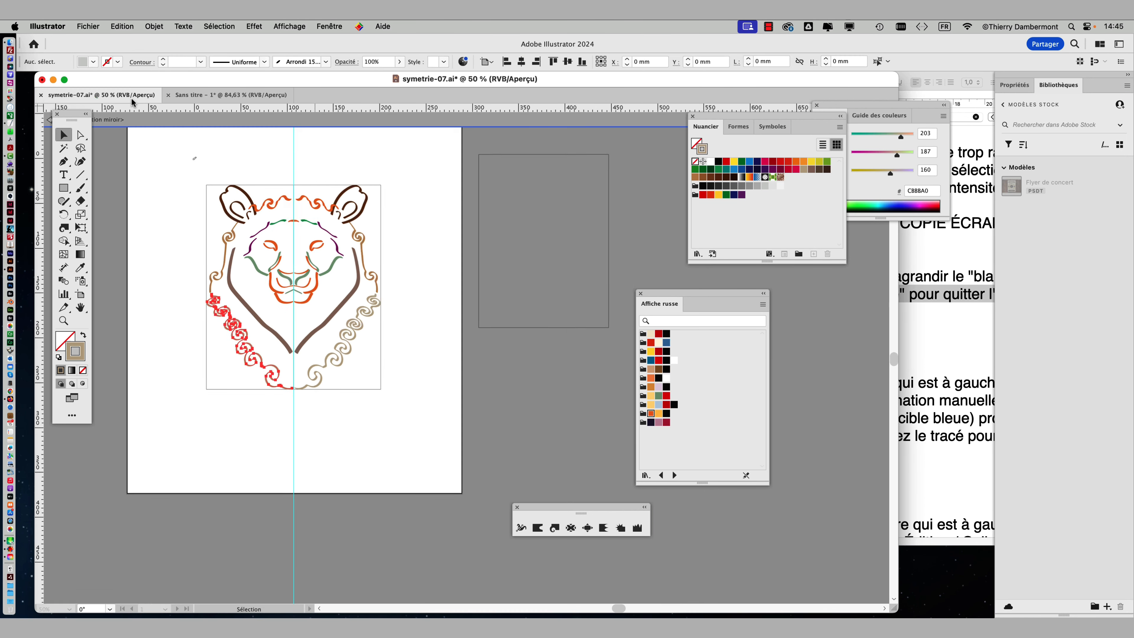
drag(77, 115, 175, 176)
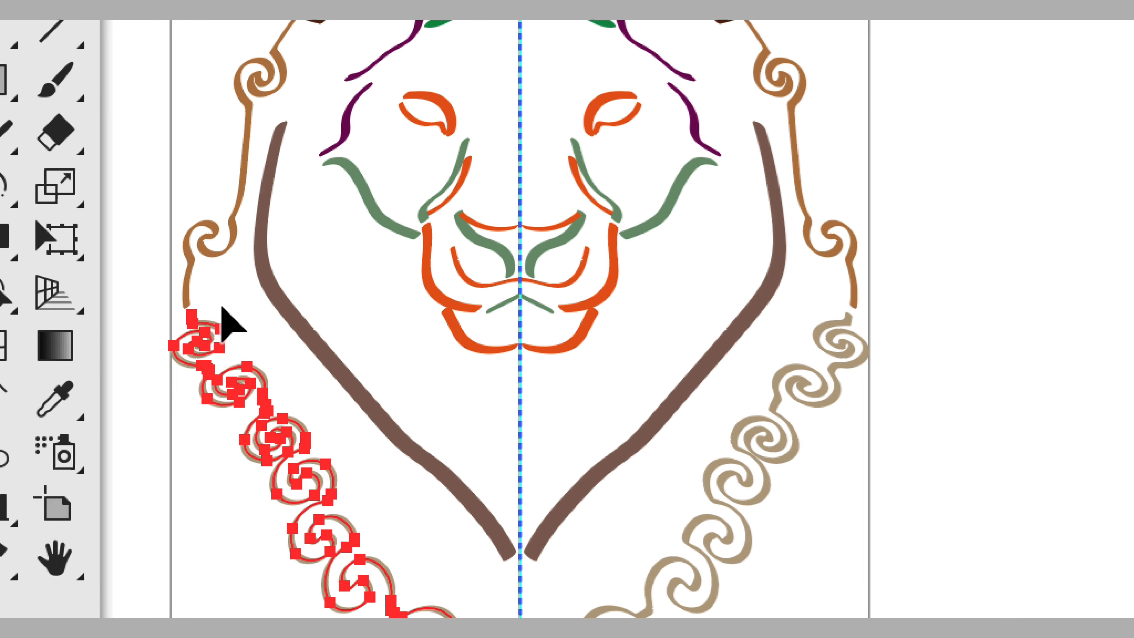
click(243, 315)
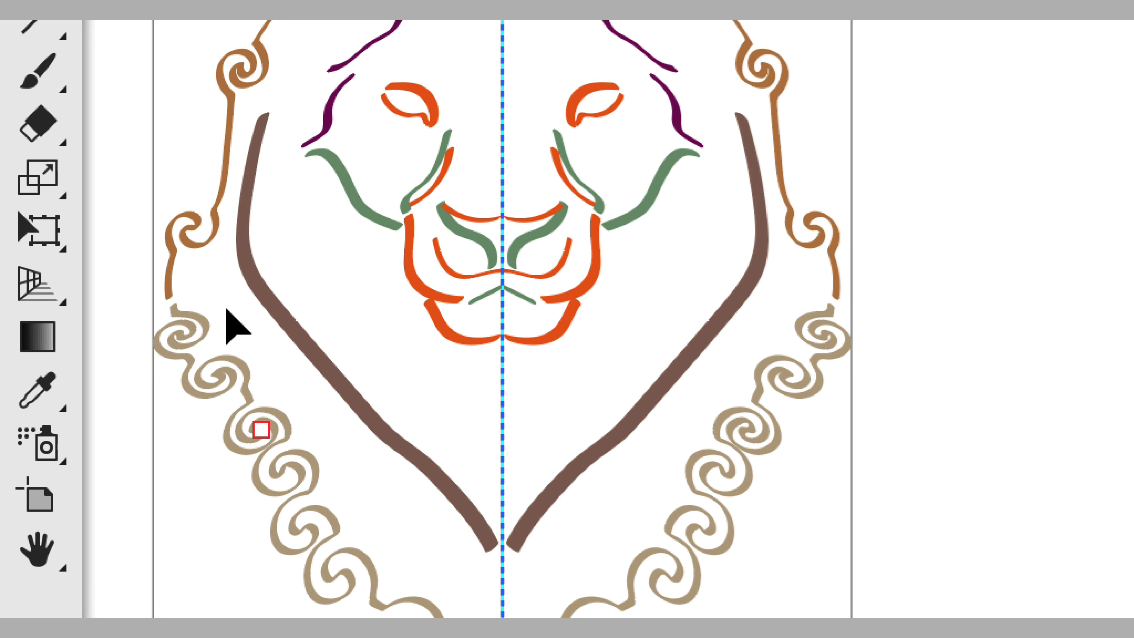
click(222, 334)
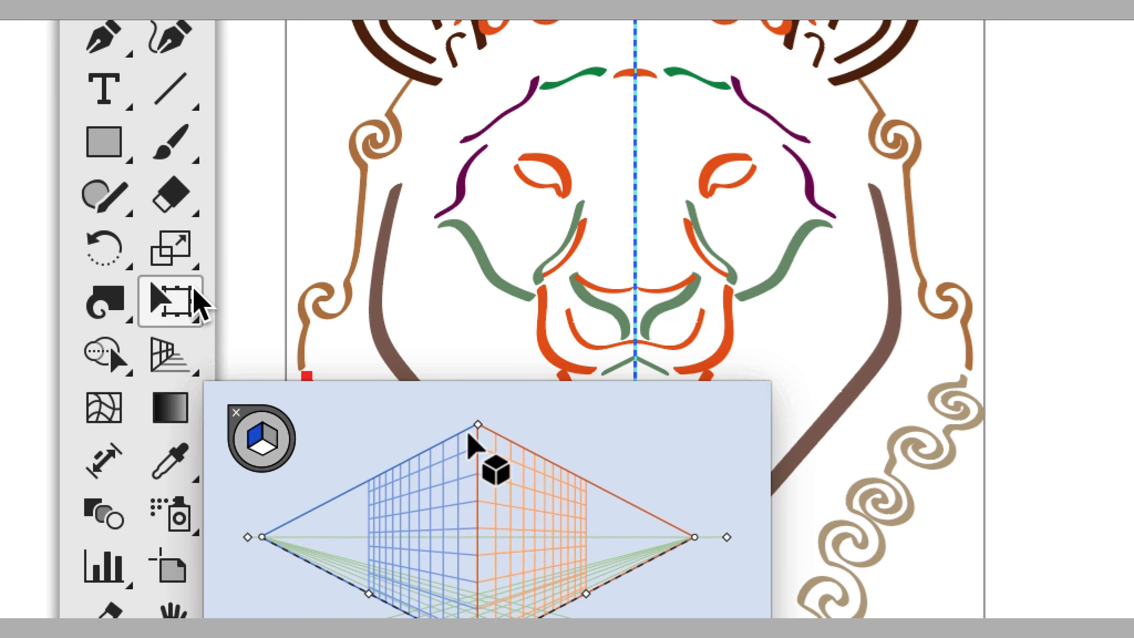
click(194, 290)
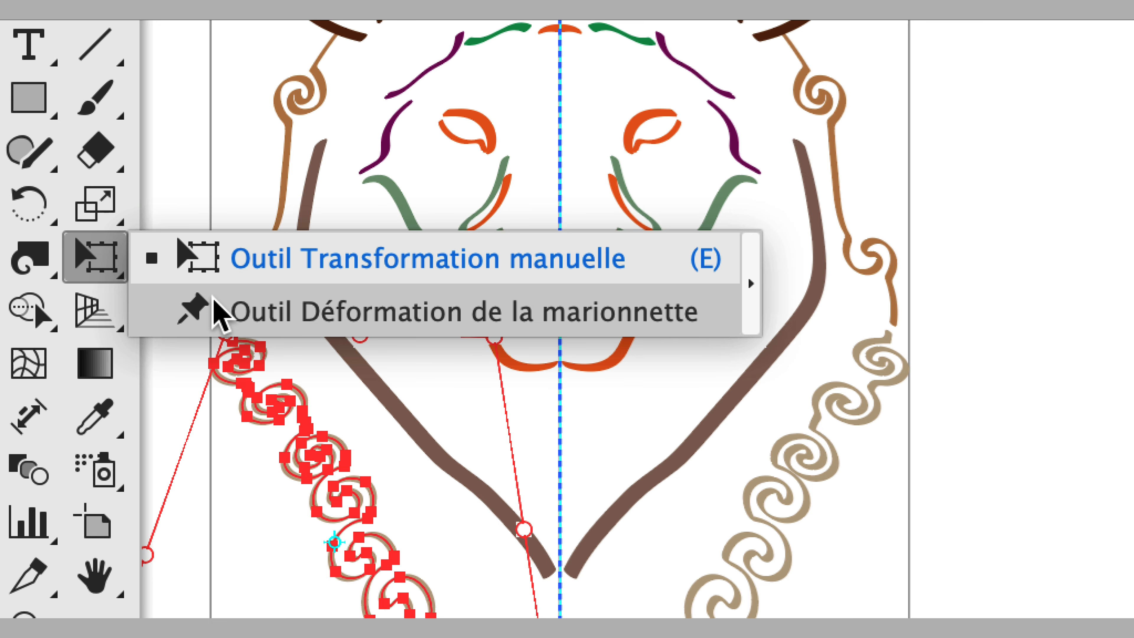
click(219, 312)
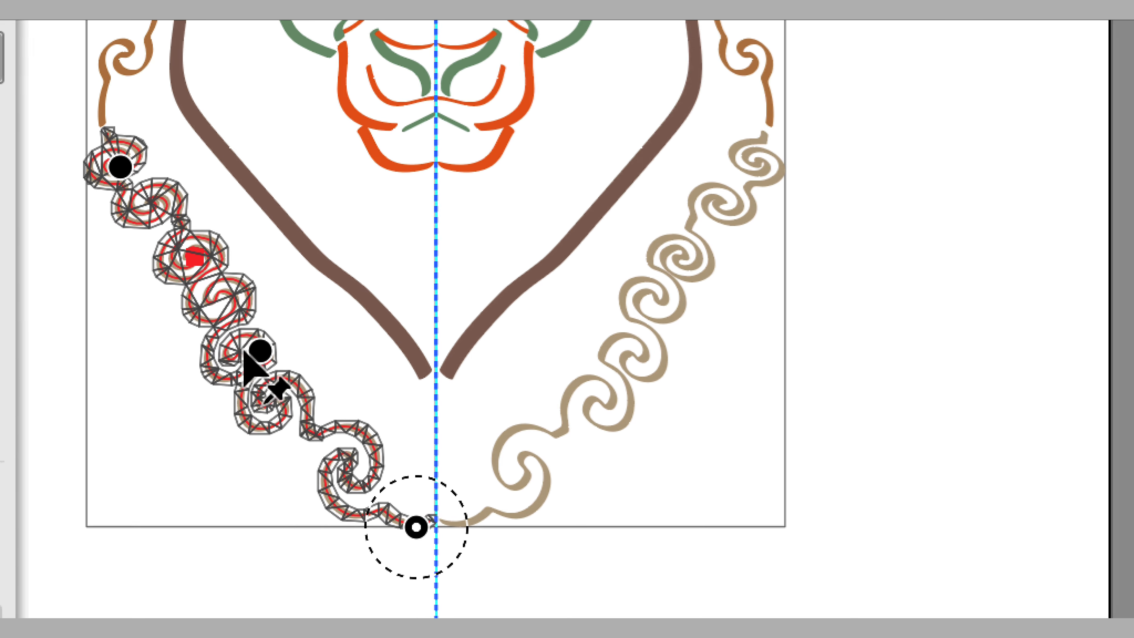
- Add and move puppet pins along the beige spiral mane so it bulges outward into a rounder curve, and deselect it
drag(120, 209, 78, 233)
click(192, 265)
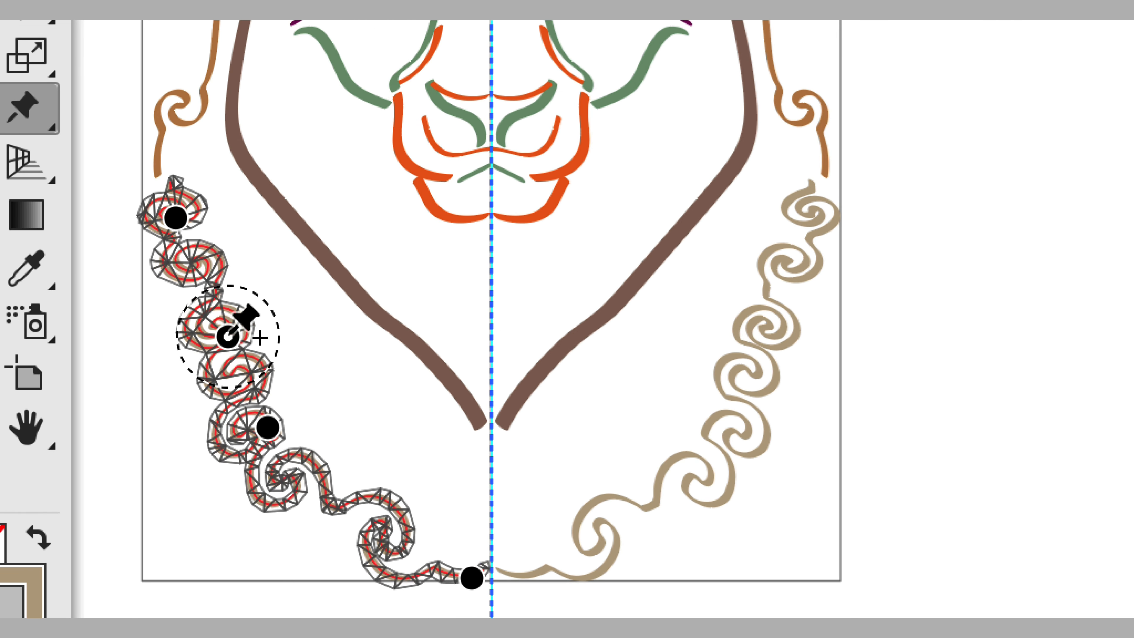
drag(228, 337, 199, 338)
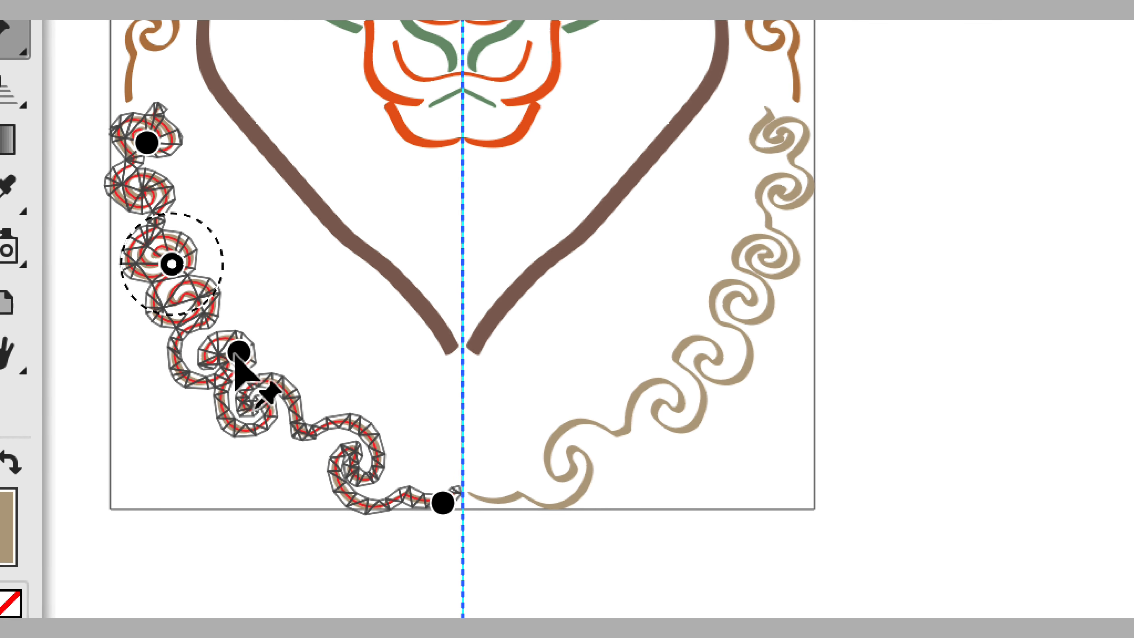
mouse_move(239, 351)
mouse_down()
mouse_move(241, 366)
mouse_move(235, 355)
mouse_up()
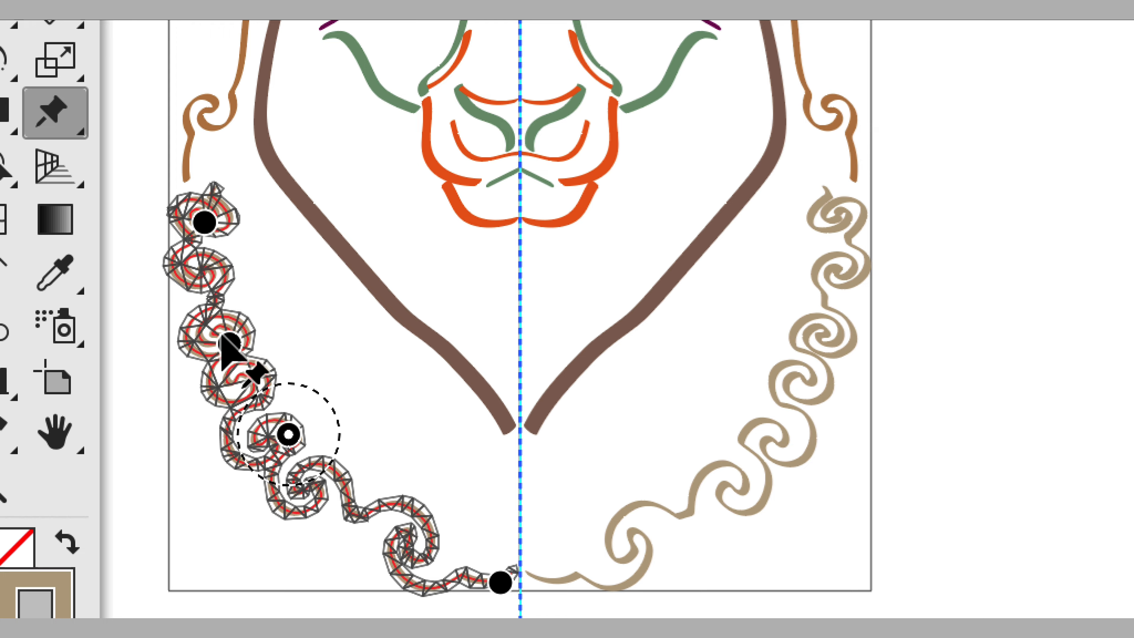
drag(176, 263, 176, 269)
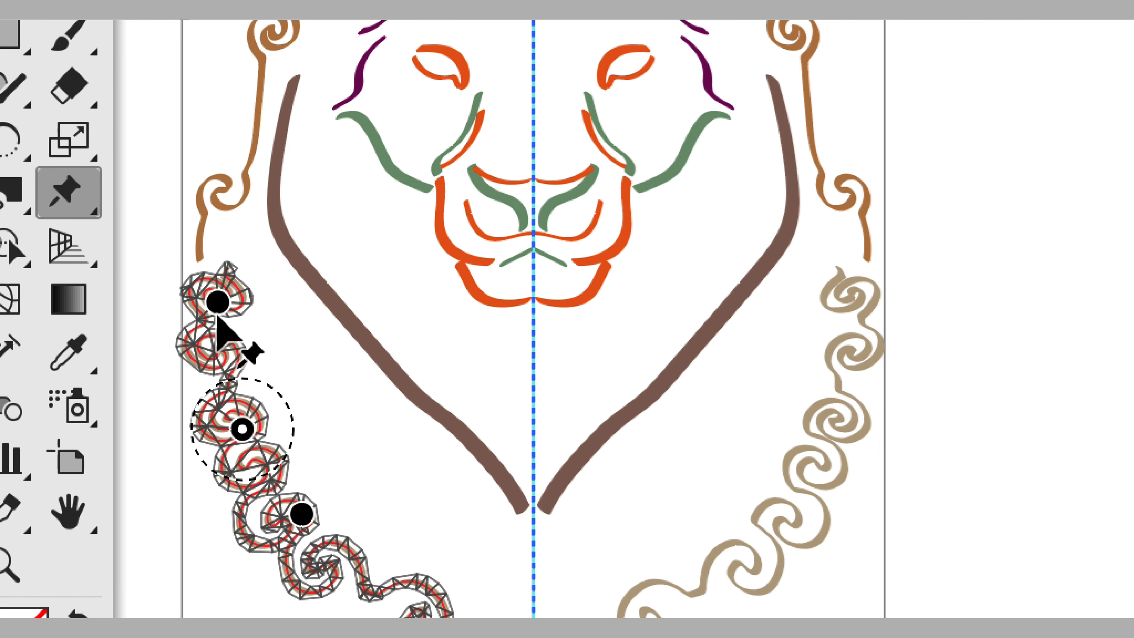
mouse_move(217, 303)
mouse_down()
mouse_move(218, 259)
mouse_move(187, 276)
mouse_move(210, 310)
mouse_up()
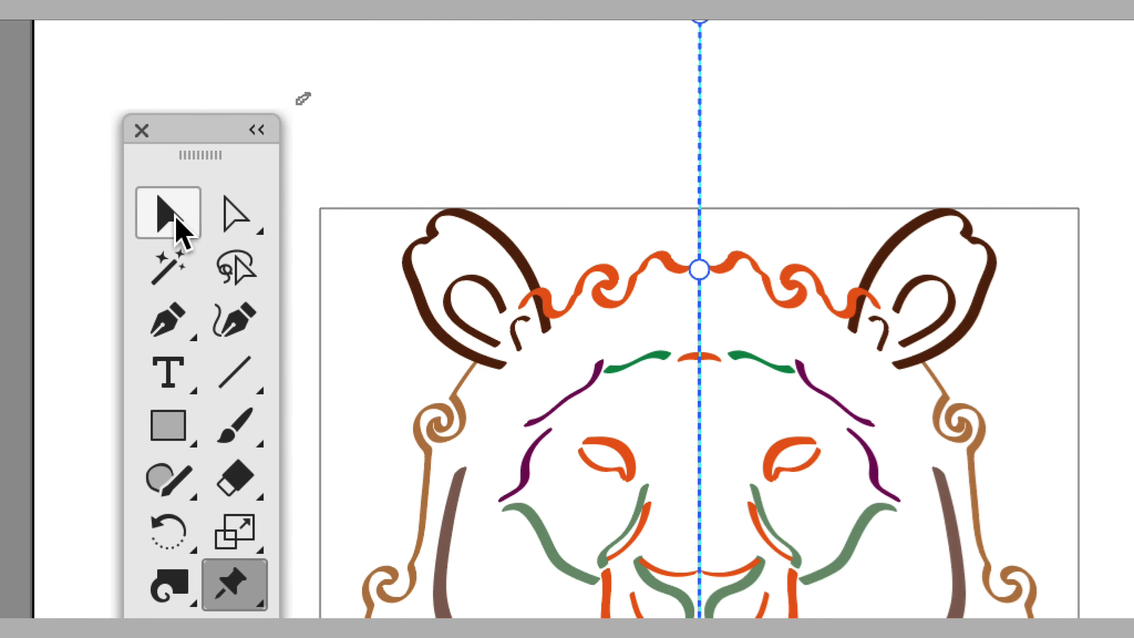
click(177, 226)
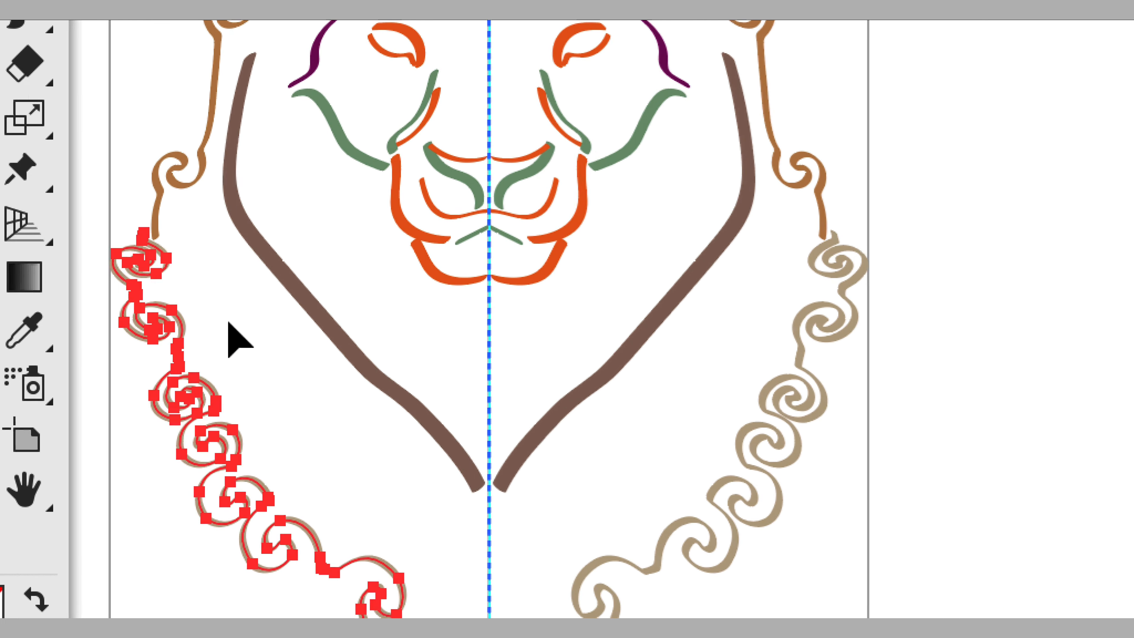
click(228, 321)
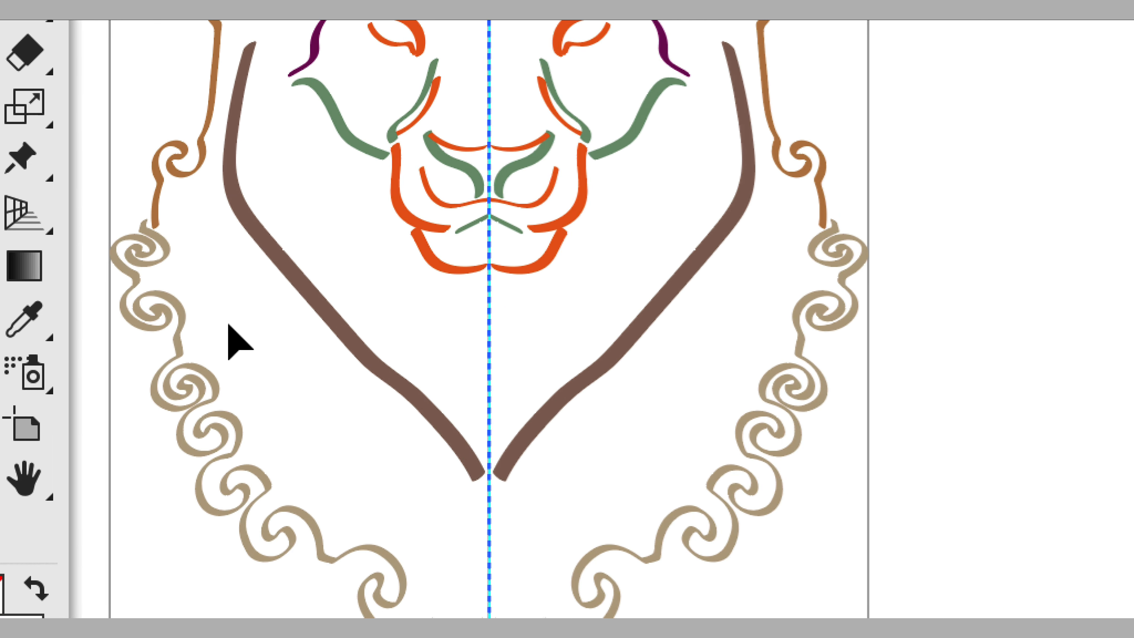
- Select the light-brown curled mane stroke below the lion's left ear and start Déformation de la marionnette on it
click(188, 386)
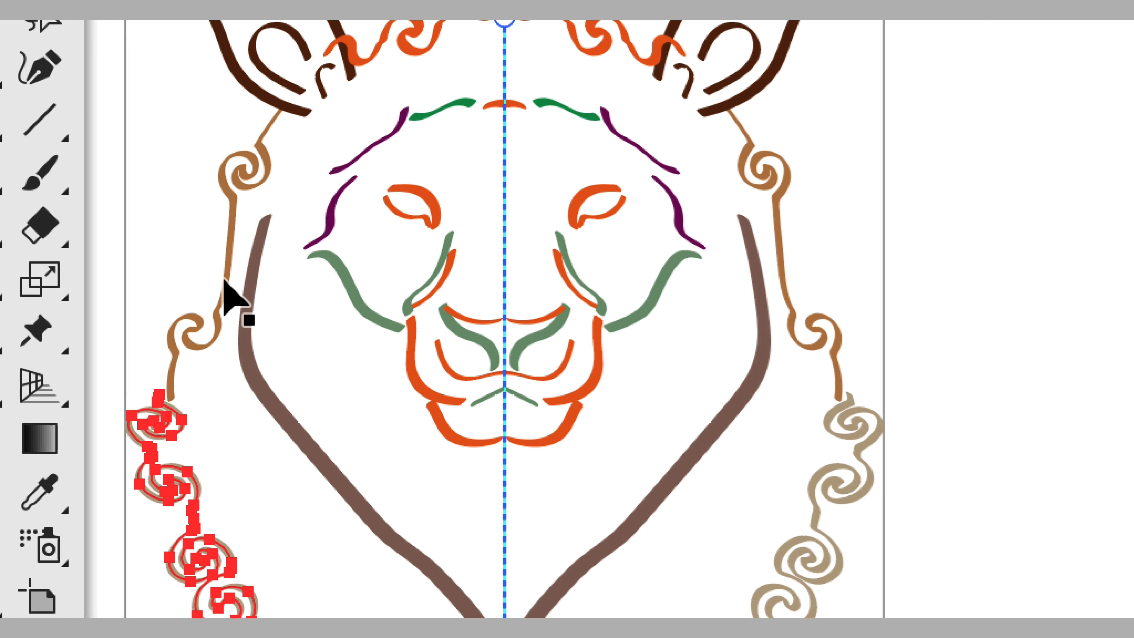
click(239, 96)
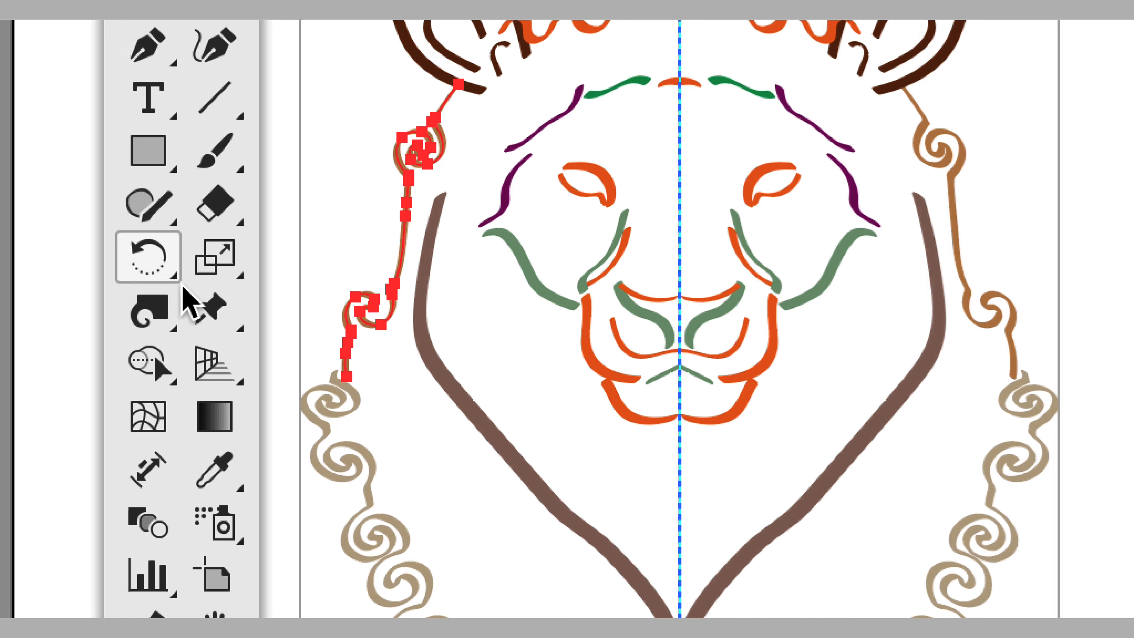
click(213, 309)
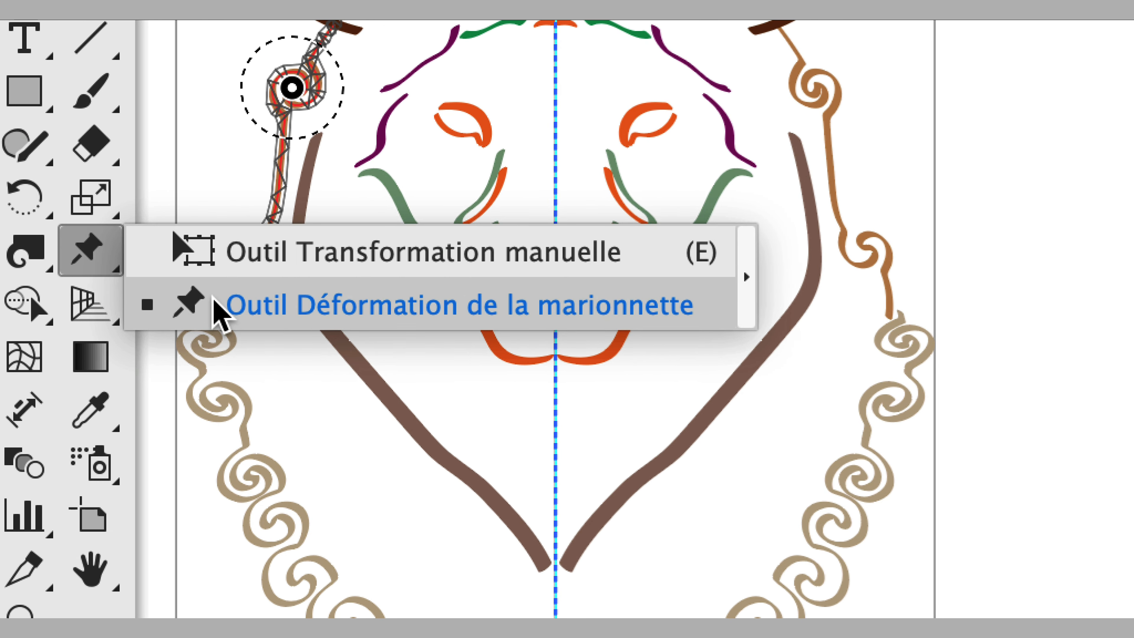
click(218, 309)
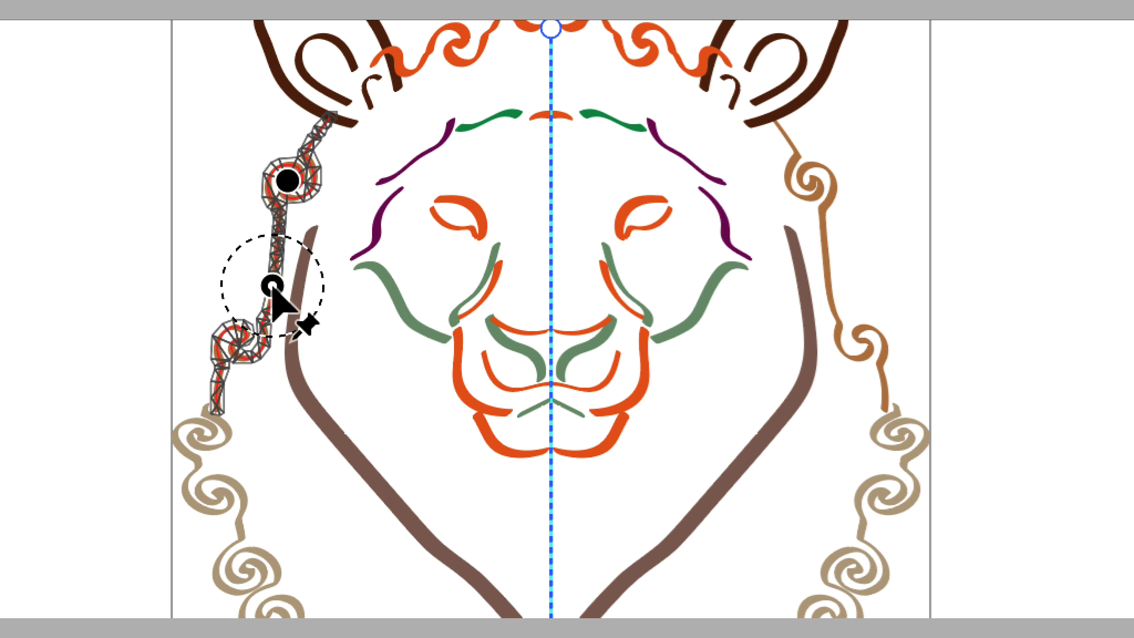
- Add and move puppet pins along the light-brown stroke so it bulges outward while its upper end stays near the ear base
drag(272, 288, 279, 340)
click(249, 298)
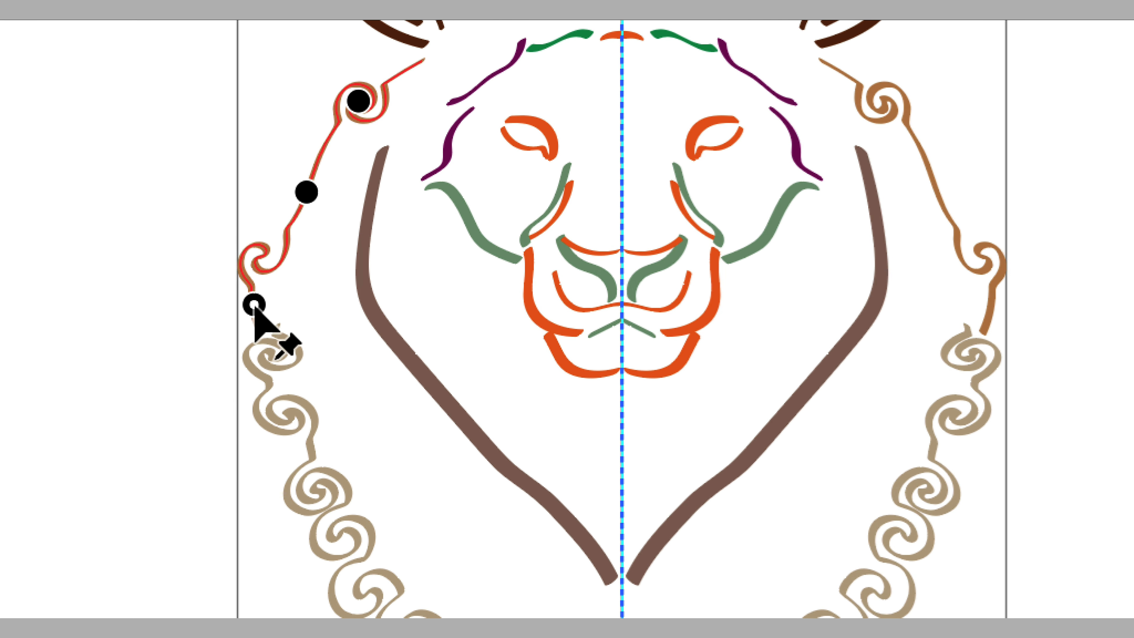
click(306, 192)
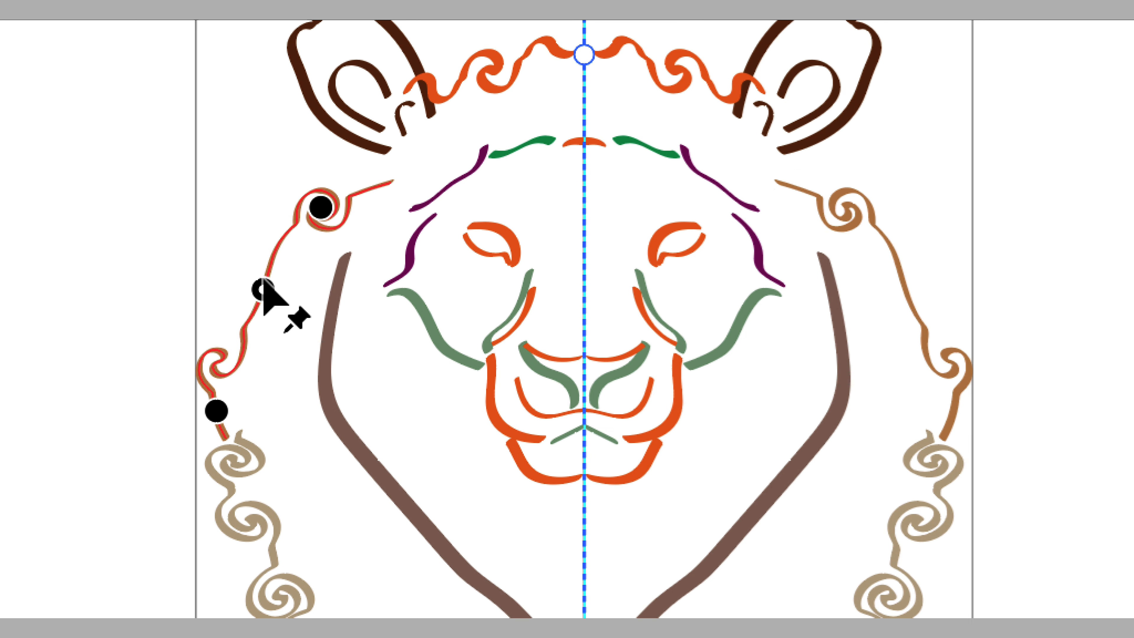
drag(263, 280, 262, 278)
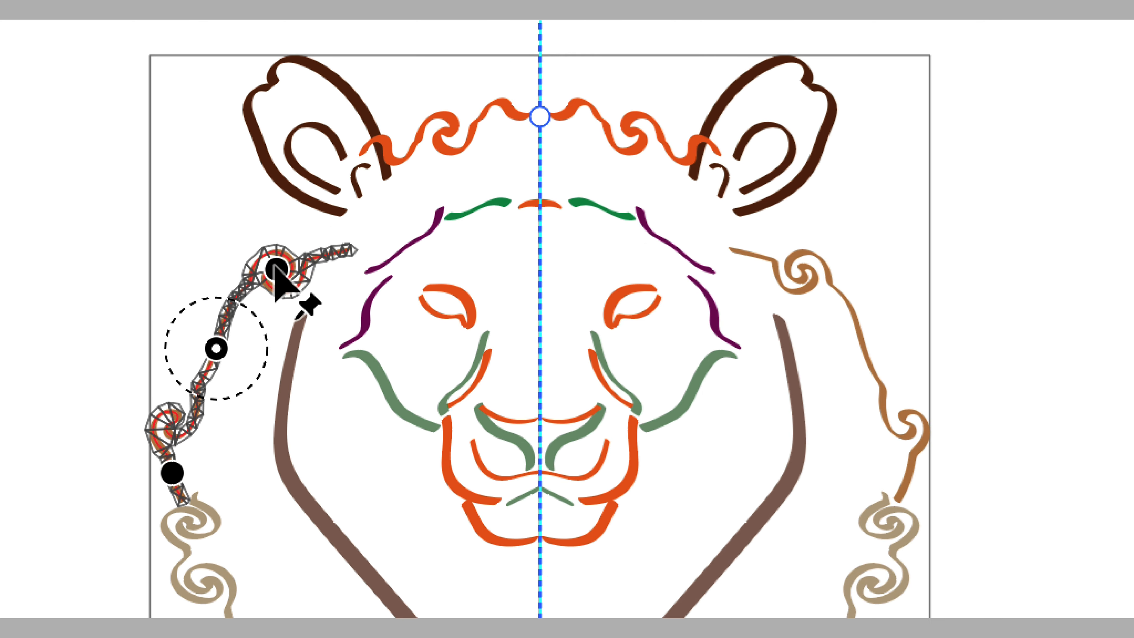
drag(321, 207, 321, 191)
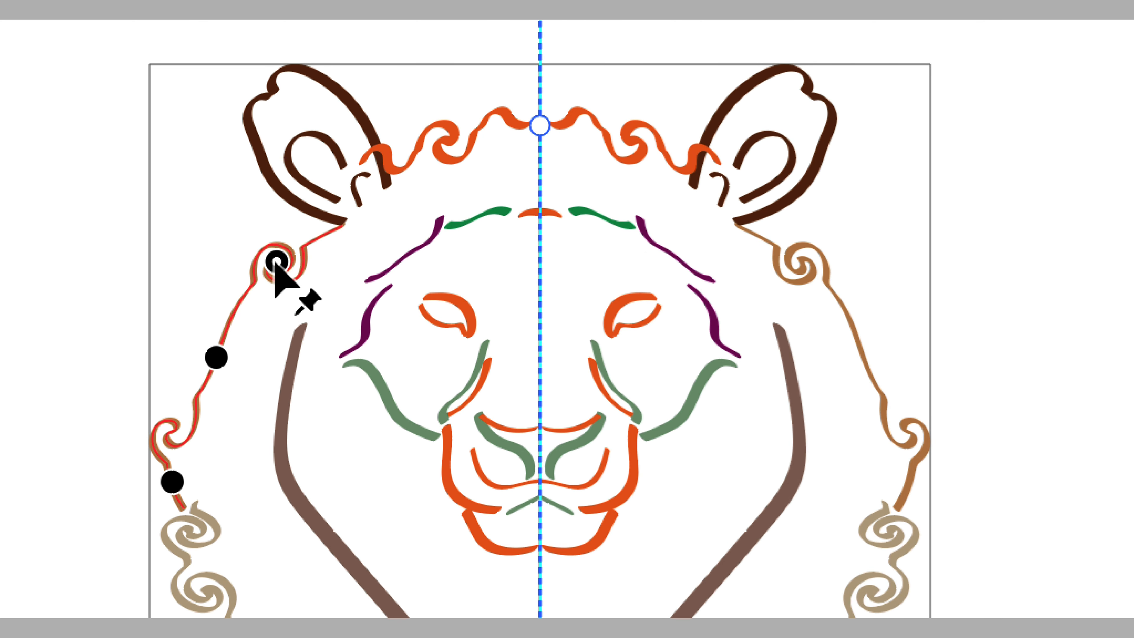
drag(274, 262, 278, 273)
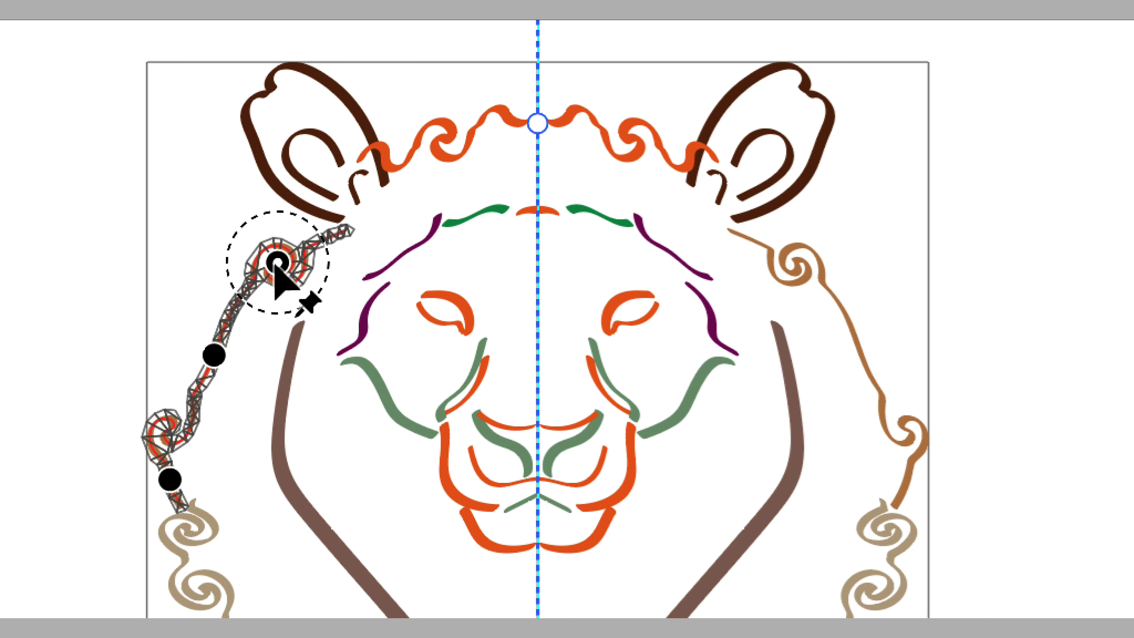
- Select the orange curled stroke above the forehead, start Déformation de la marionnette on it, and delete the surplus middle pins
key(v)
click(308, 234)
click(0, 500)
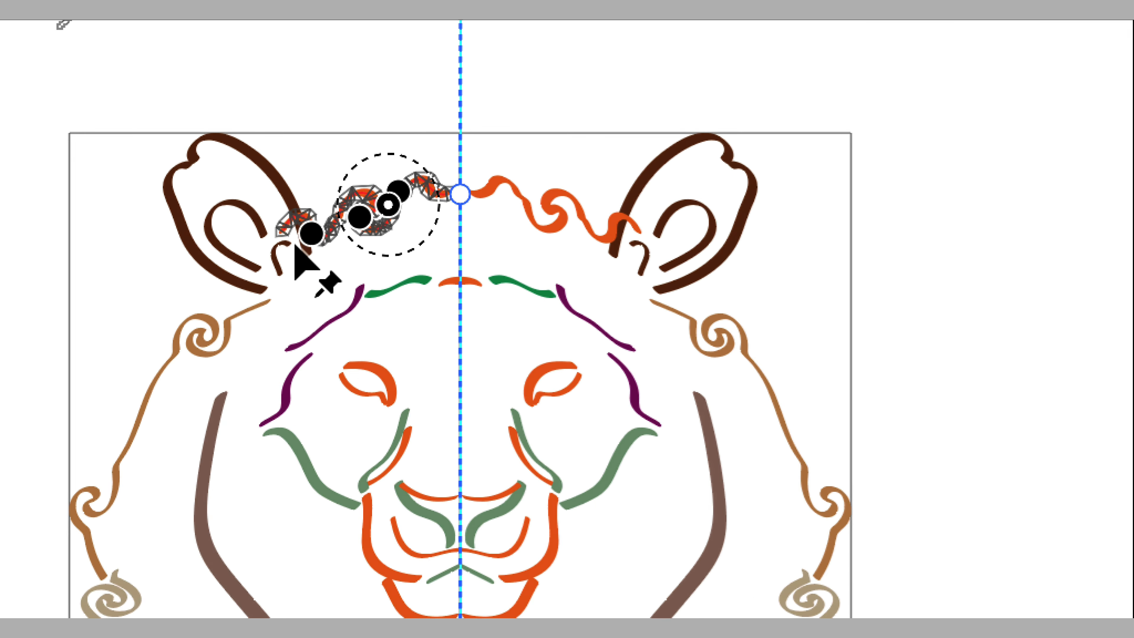
key(ctrl+=)
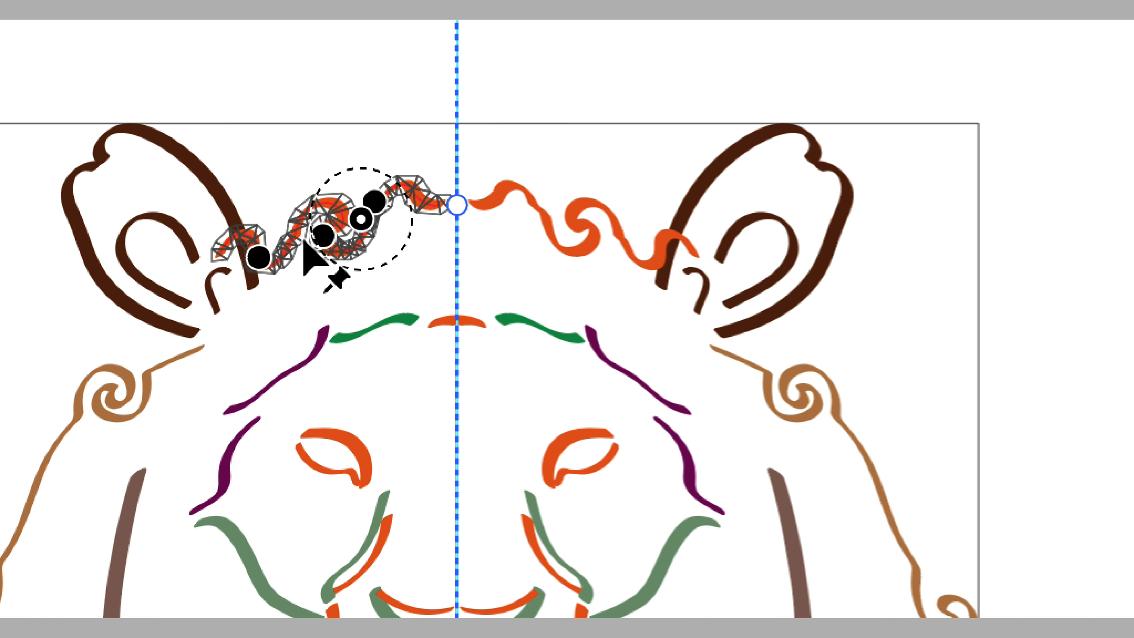
key(ctrl+=)
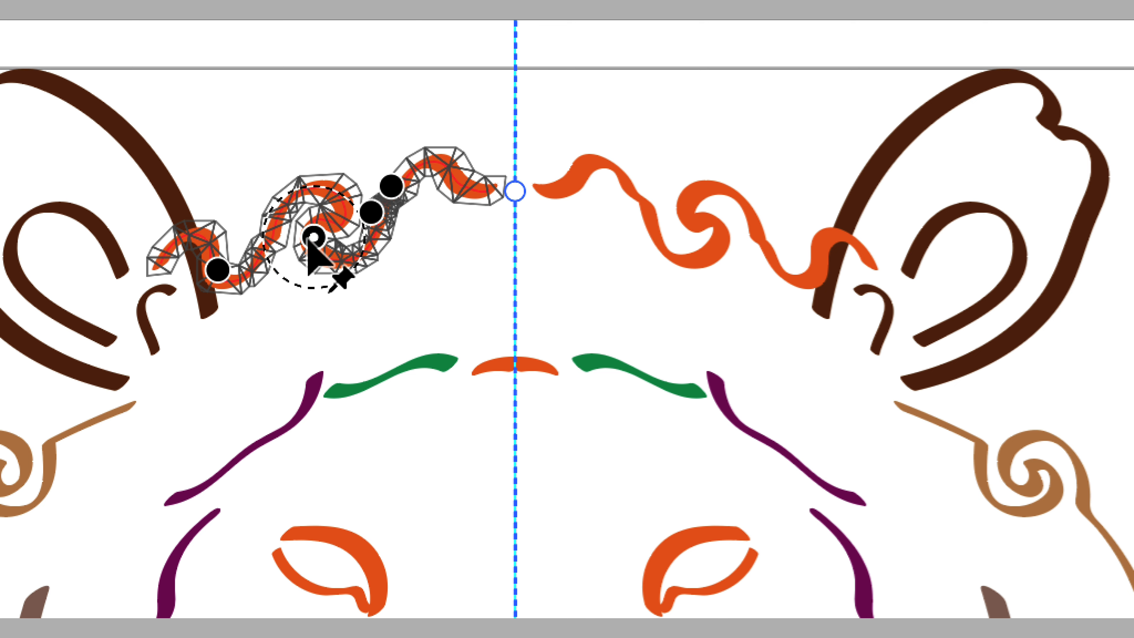
shift+click(313, 237)
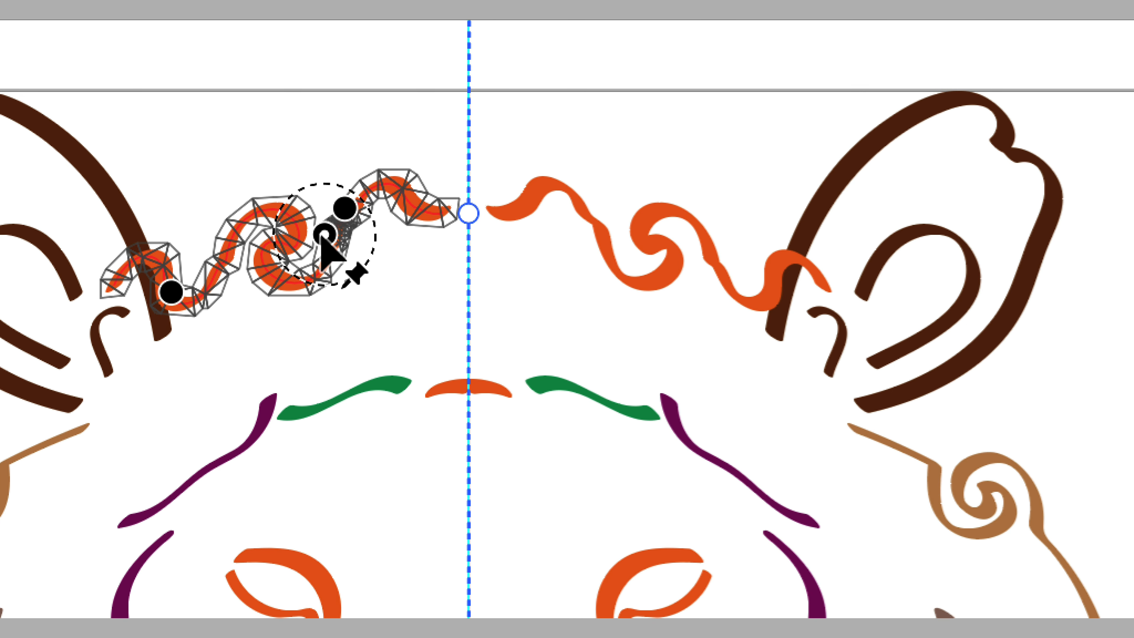
click(327, 230)
key(Delete)
- Pin the orange stroke near the symmetry axis, reshape it into a rounded arch between the ears, and deselect it
click(425, 237)
click(268, 264)
mouse_move(153, 314)
mouse_down()
mouse_move(156, 349)
mouse_move(187, 350)
mouse_move(189, 364)
mouse_up()
drag(297, 256, 297, 260)
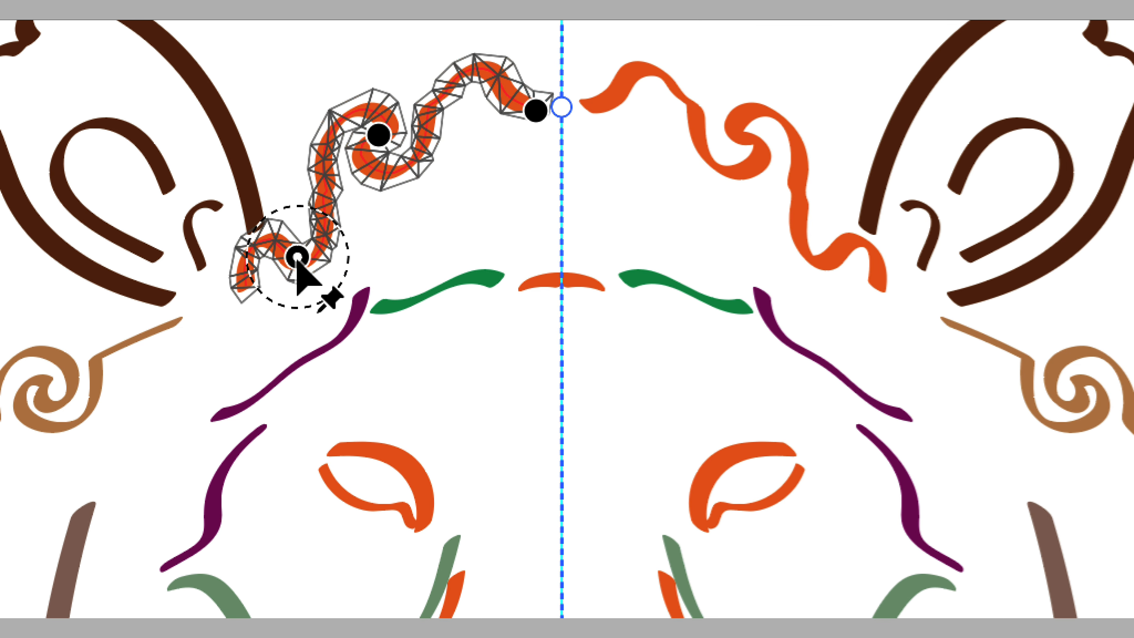
scroll(300, 237, up, 4)
key(v)
click(303, 220)
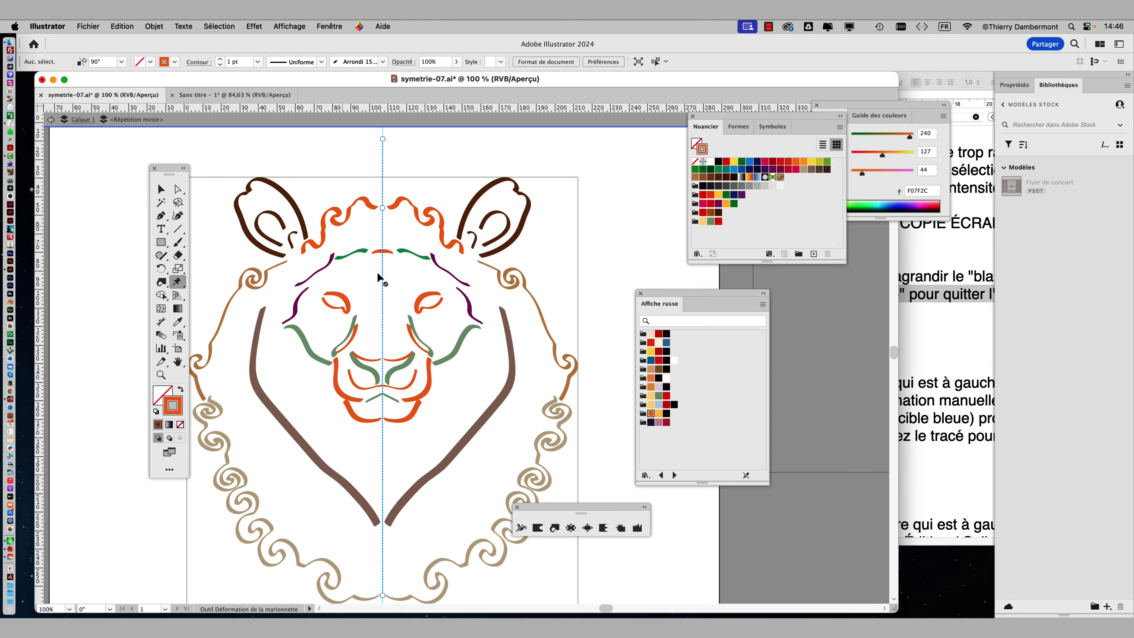
scroll(377, 273, down, 1)
drag(365, 269, 386, 248)
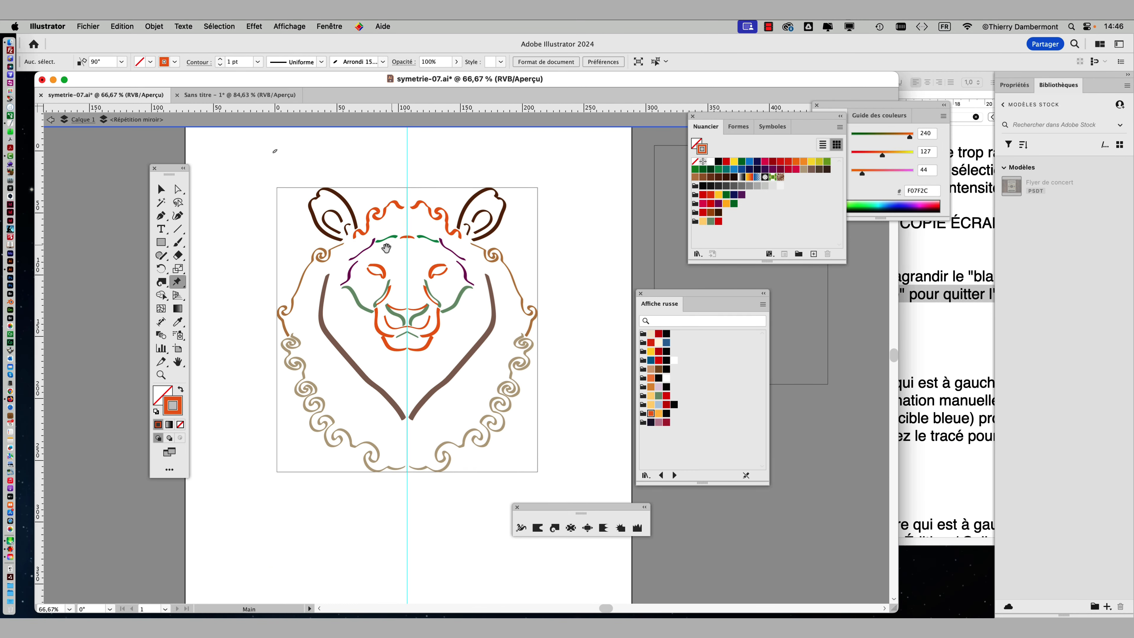
- Start saving the drawing under a new name and open the file name symetrie-07 for editing just before its extension
click(102, 25)
click(111, 144)
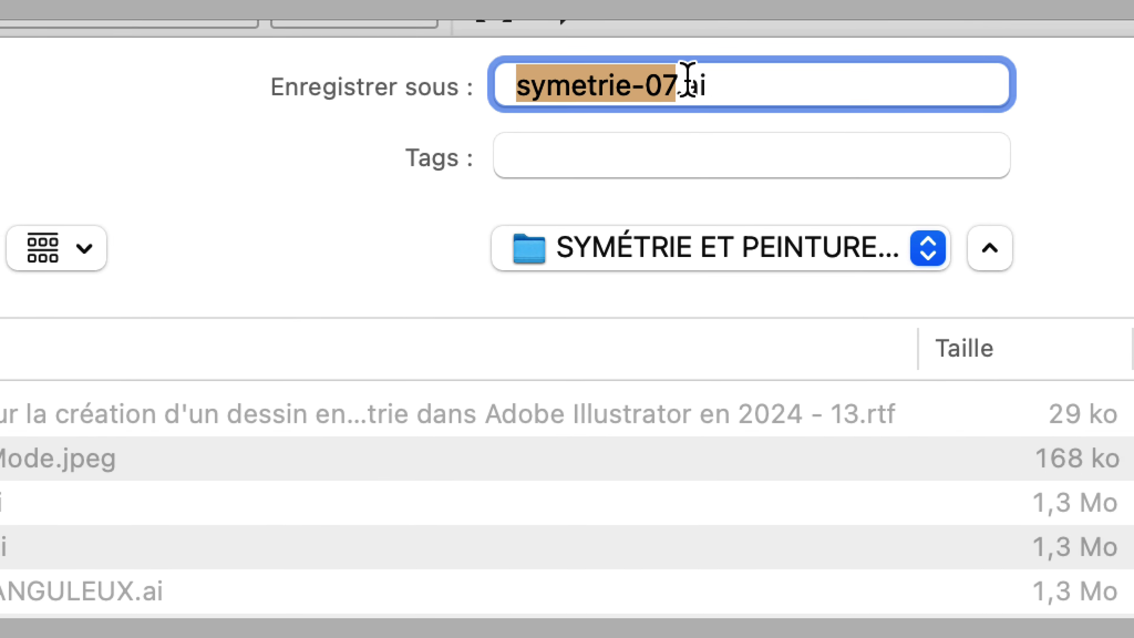
click(685, 81)
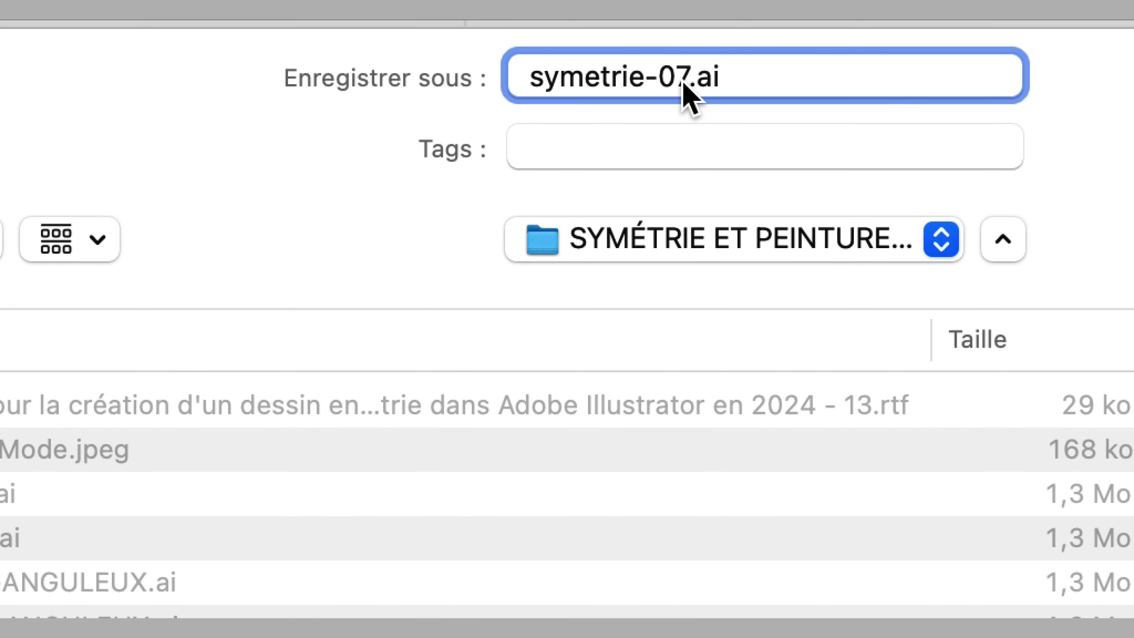